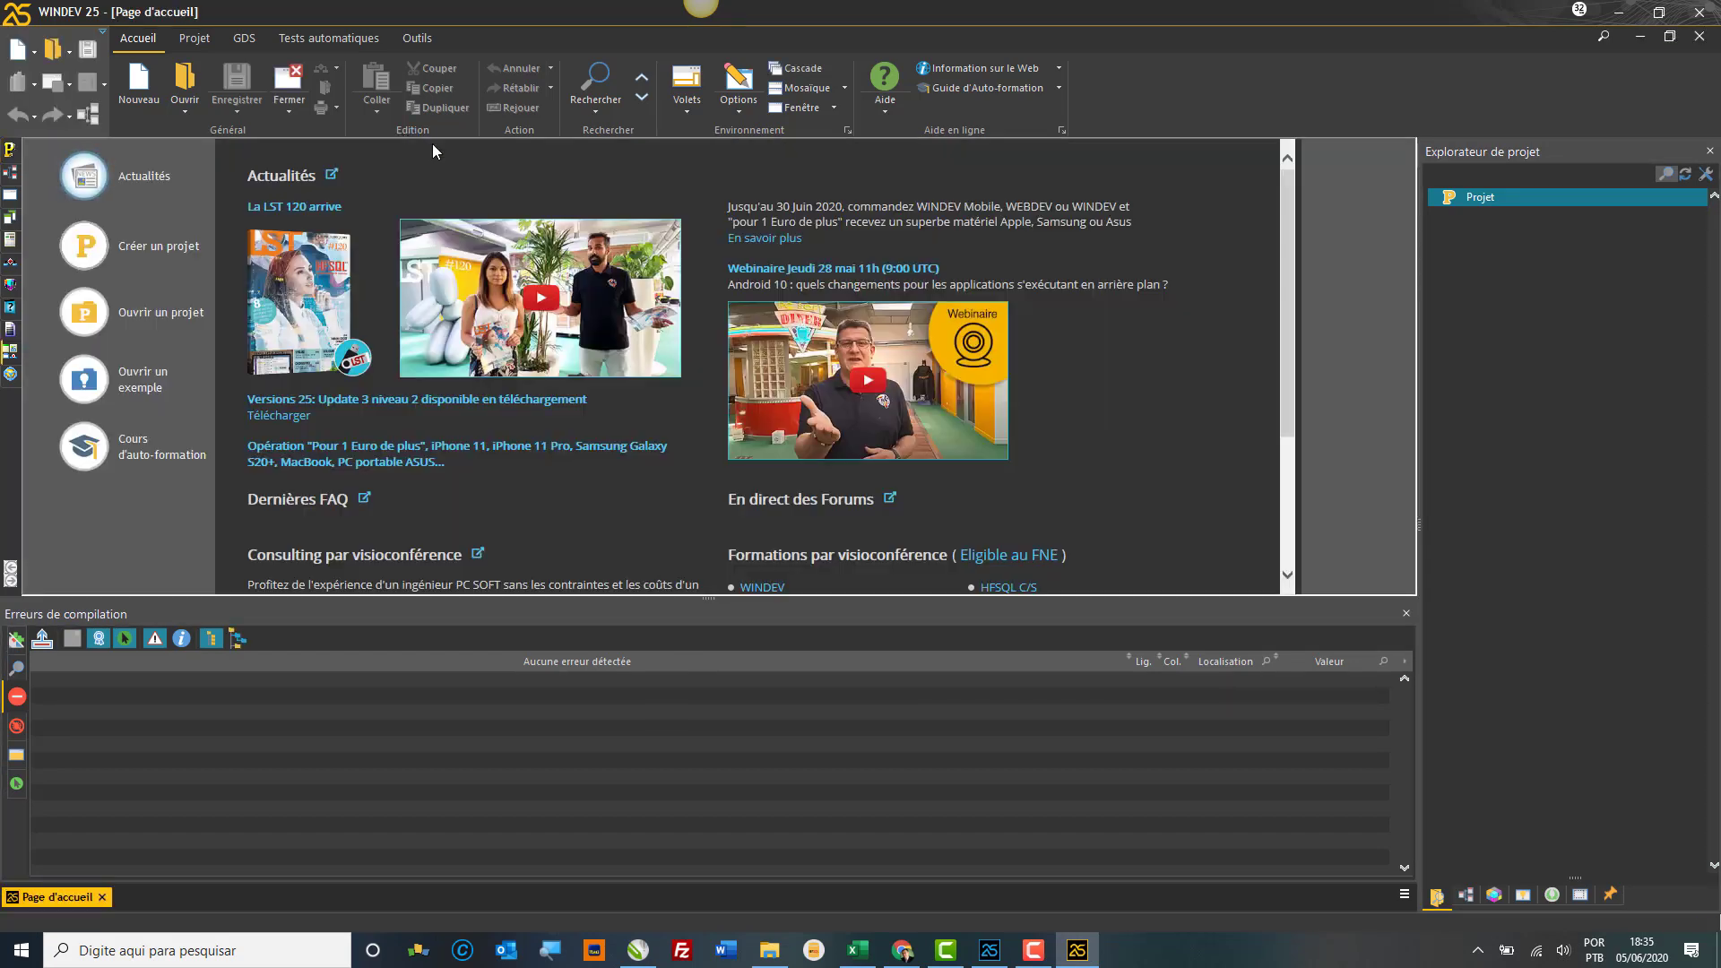
Step: Turn on the classic menu bar, then view and dismiss the About WINDEV version information
right_click(100, 40)
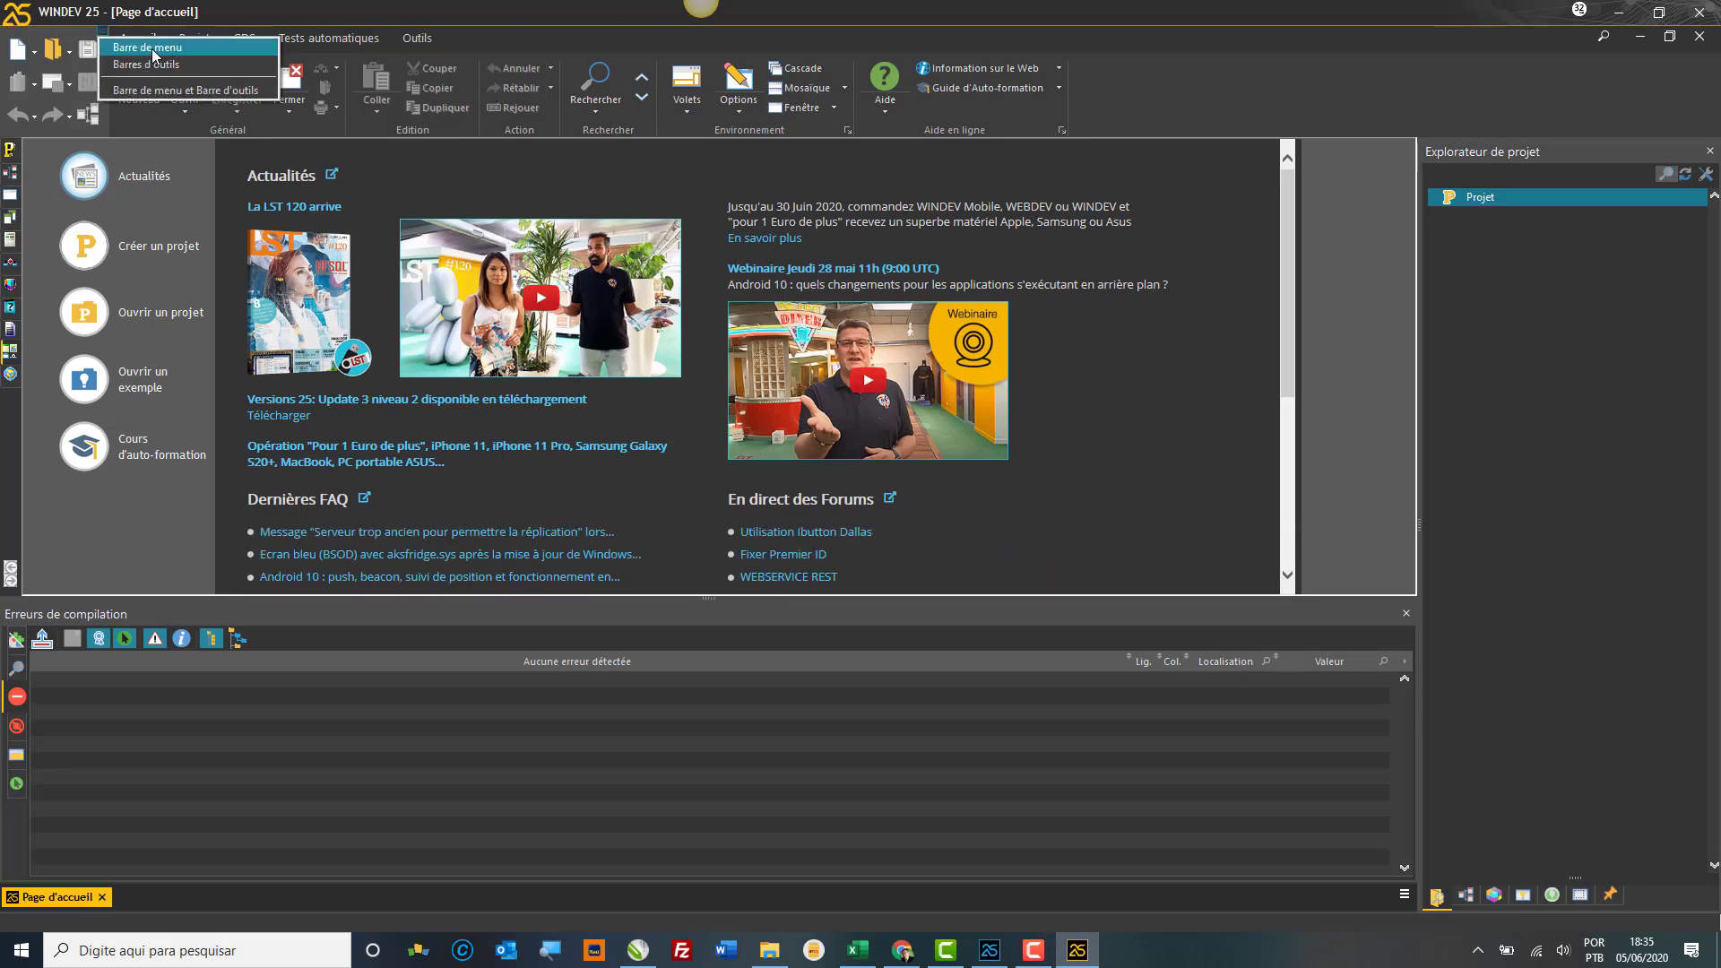
click(149, 47)
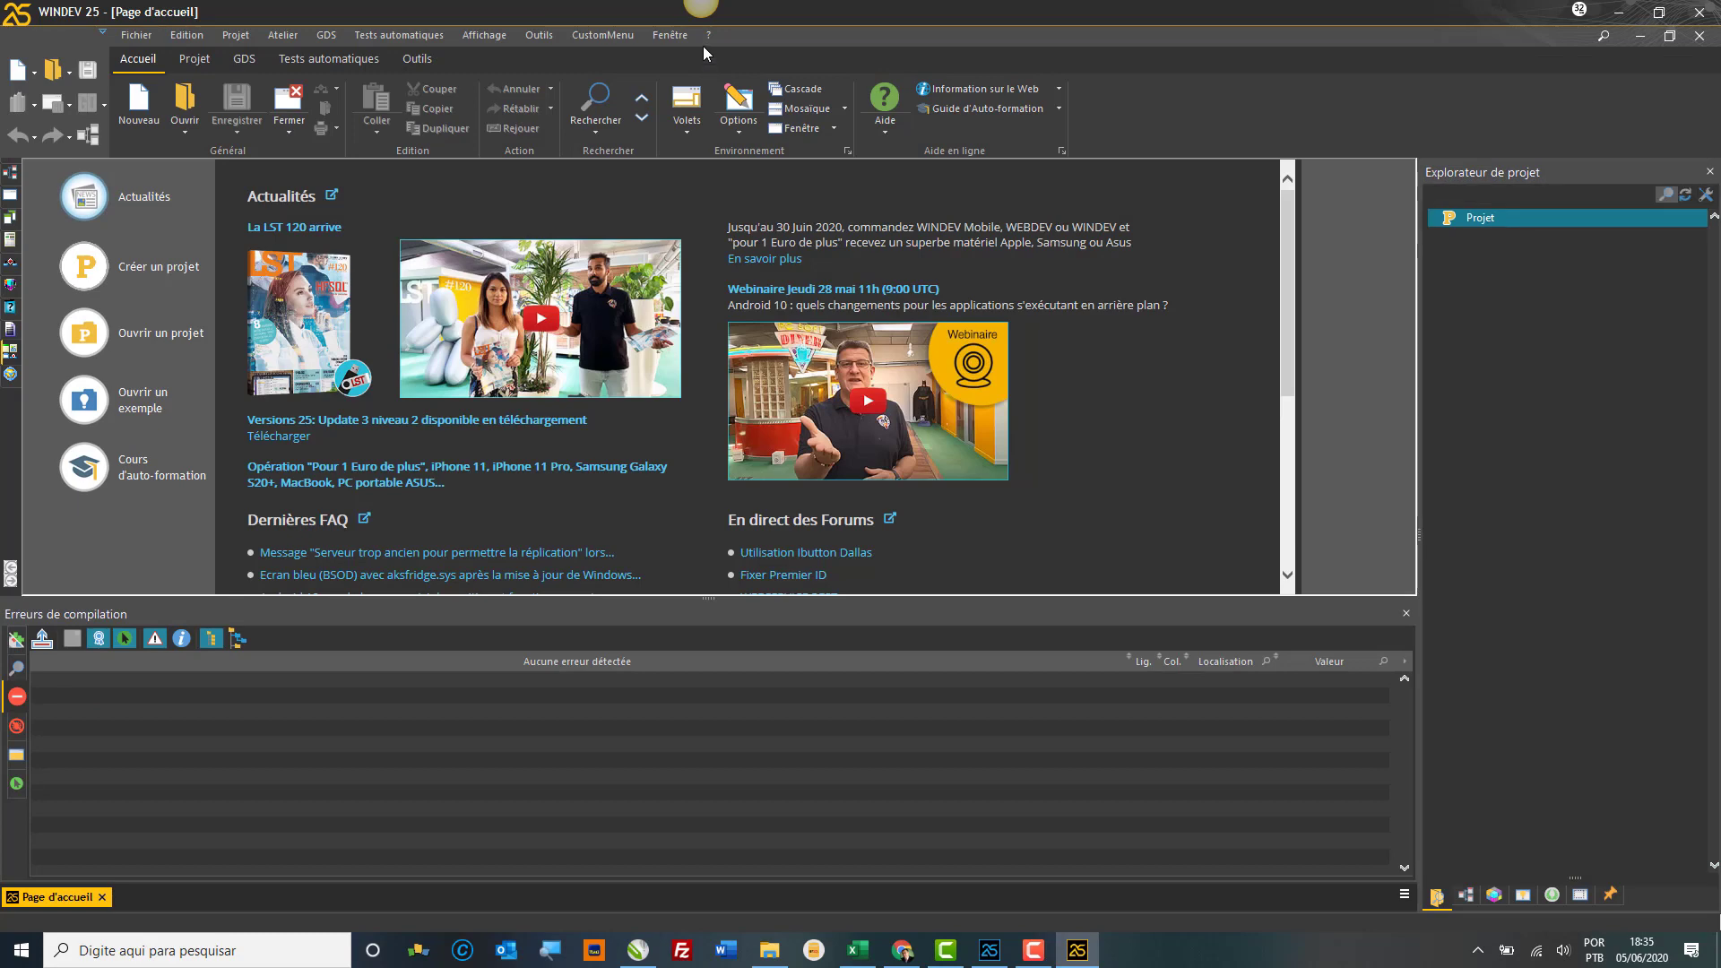
click(707, 41)
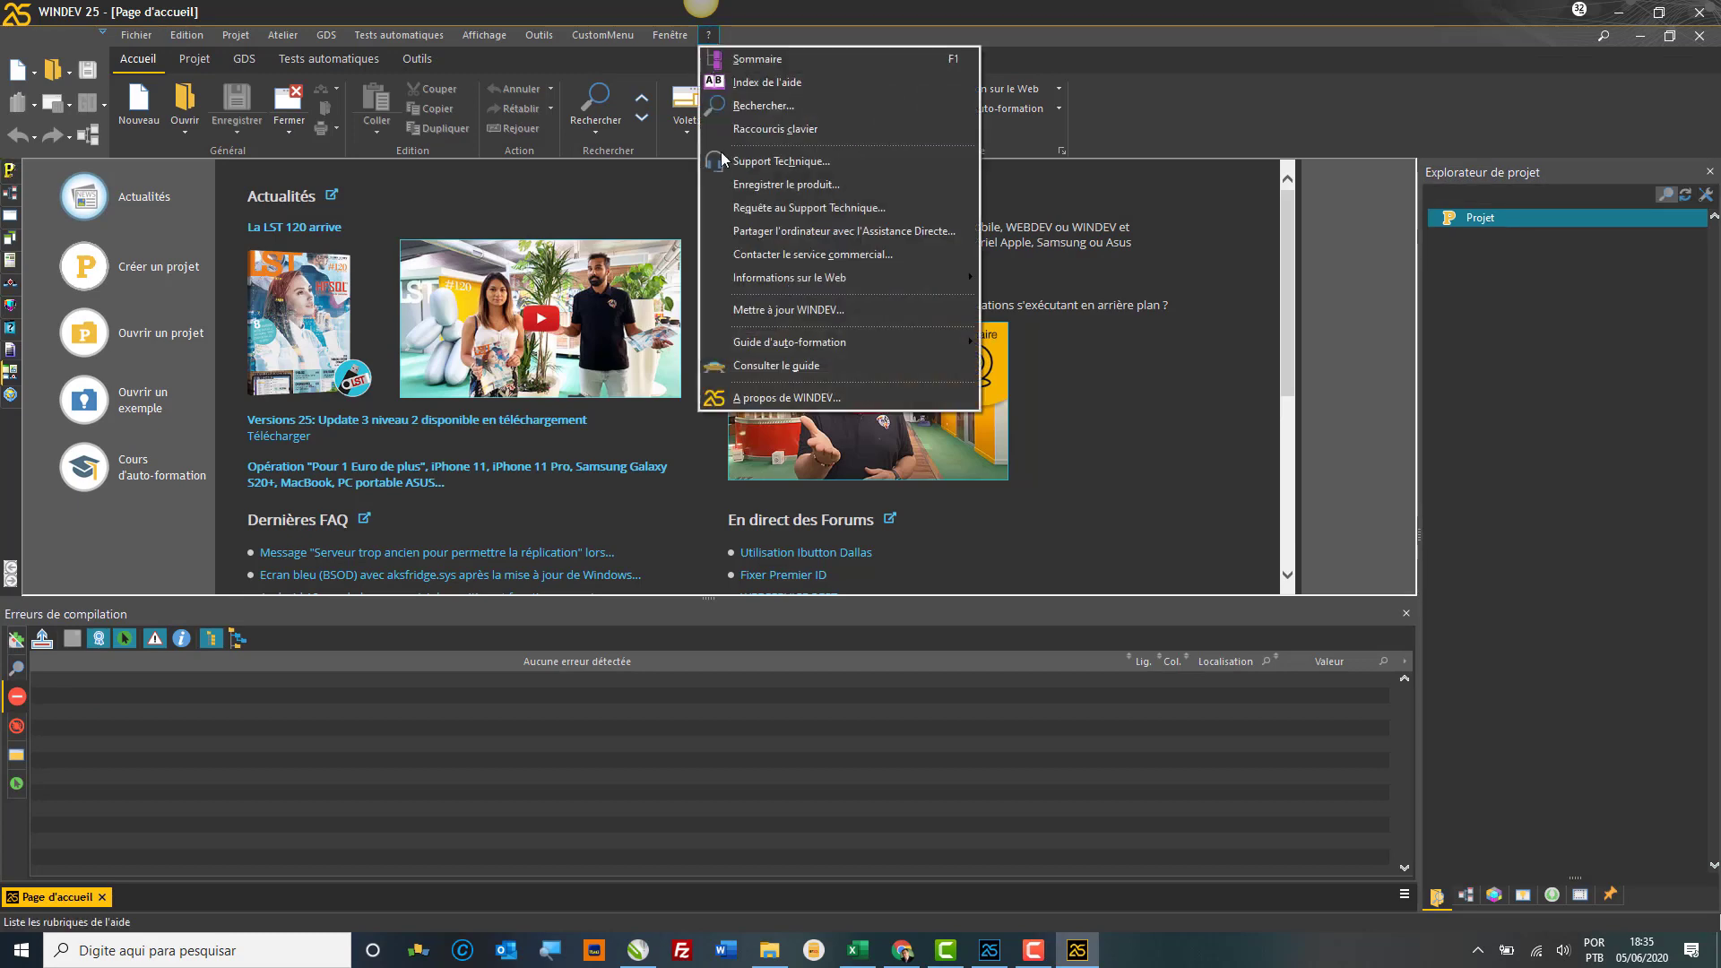
click(772, 392)
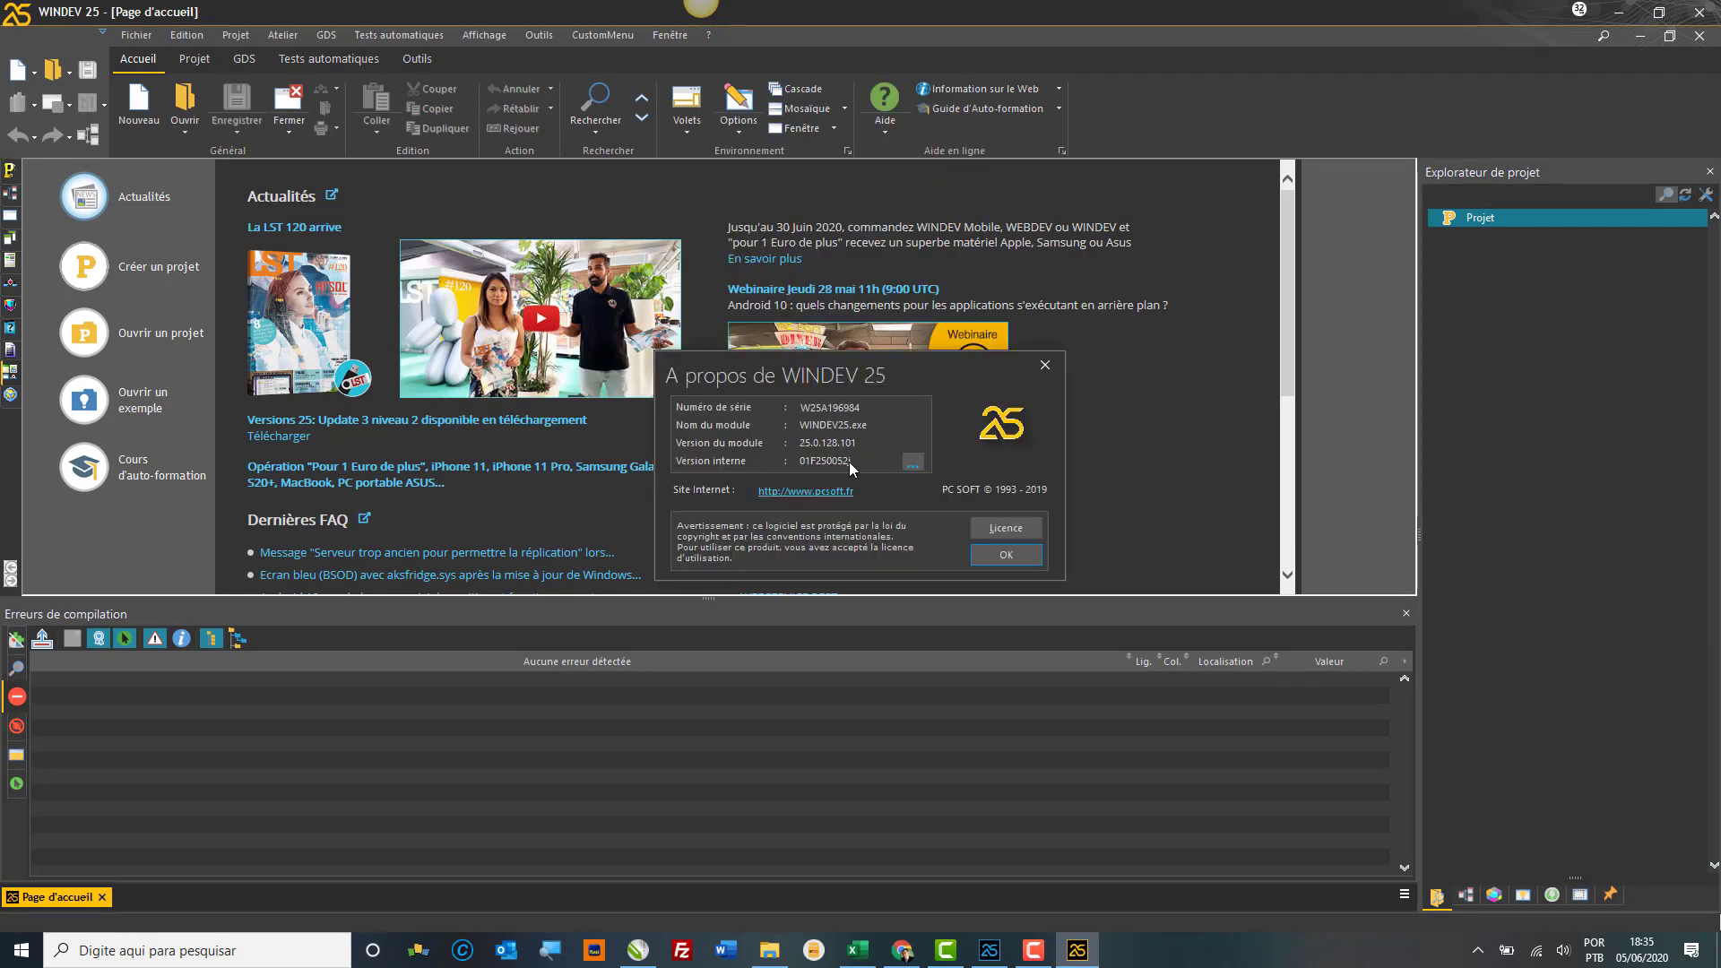
click(1002, 556)
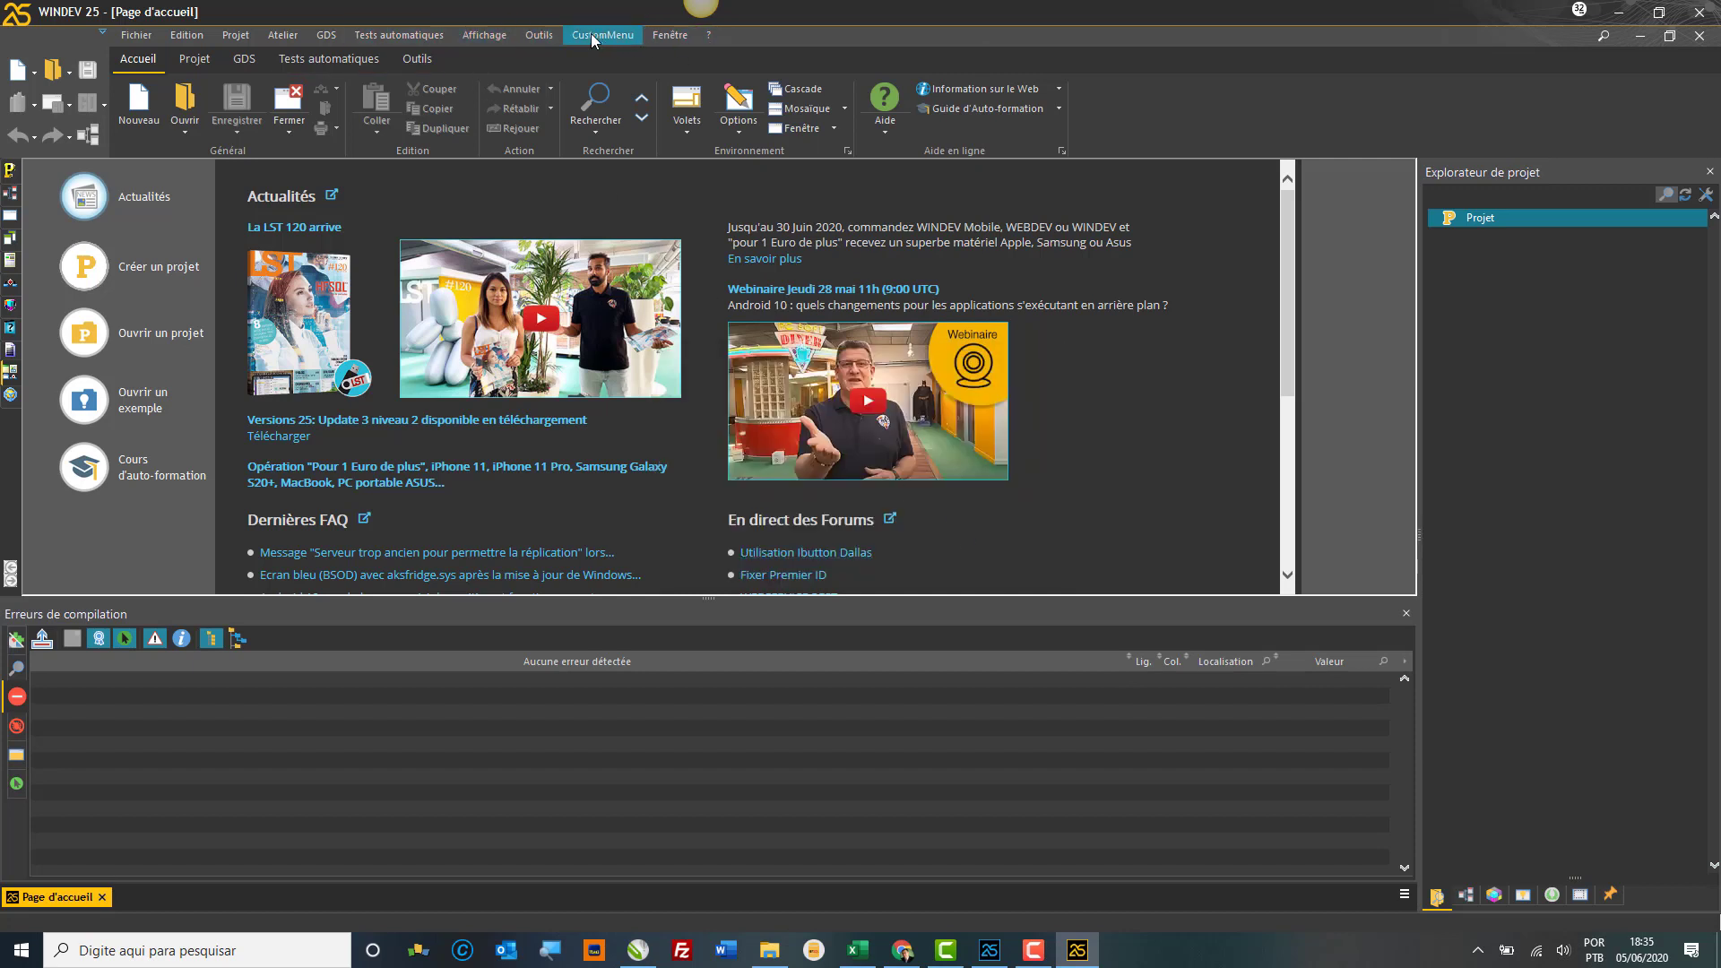
click(541, 36)
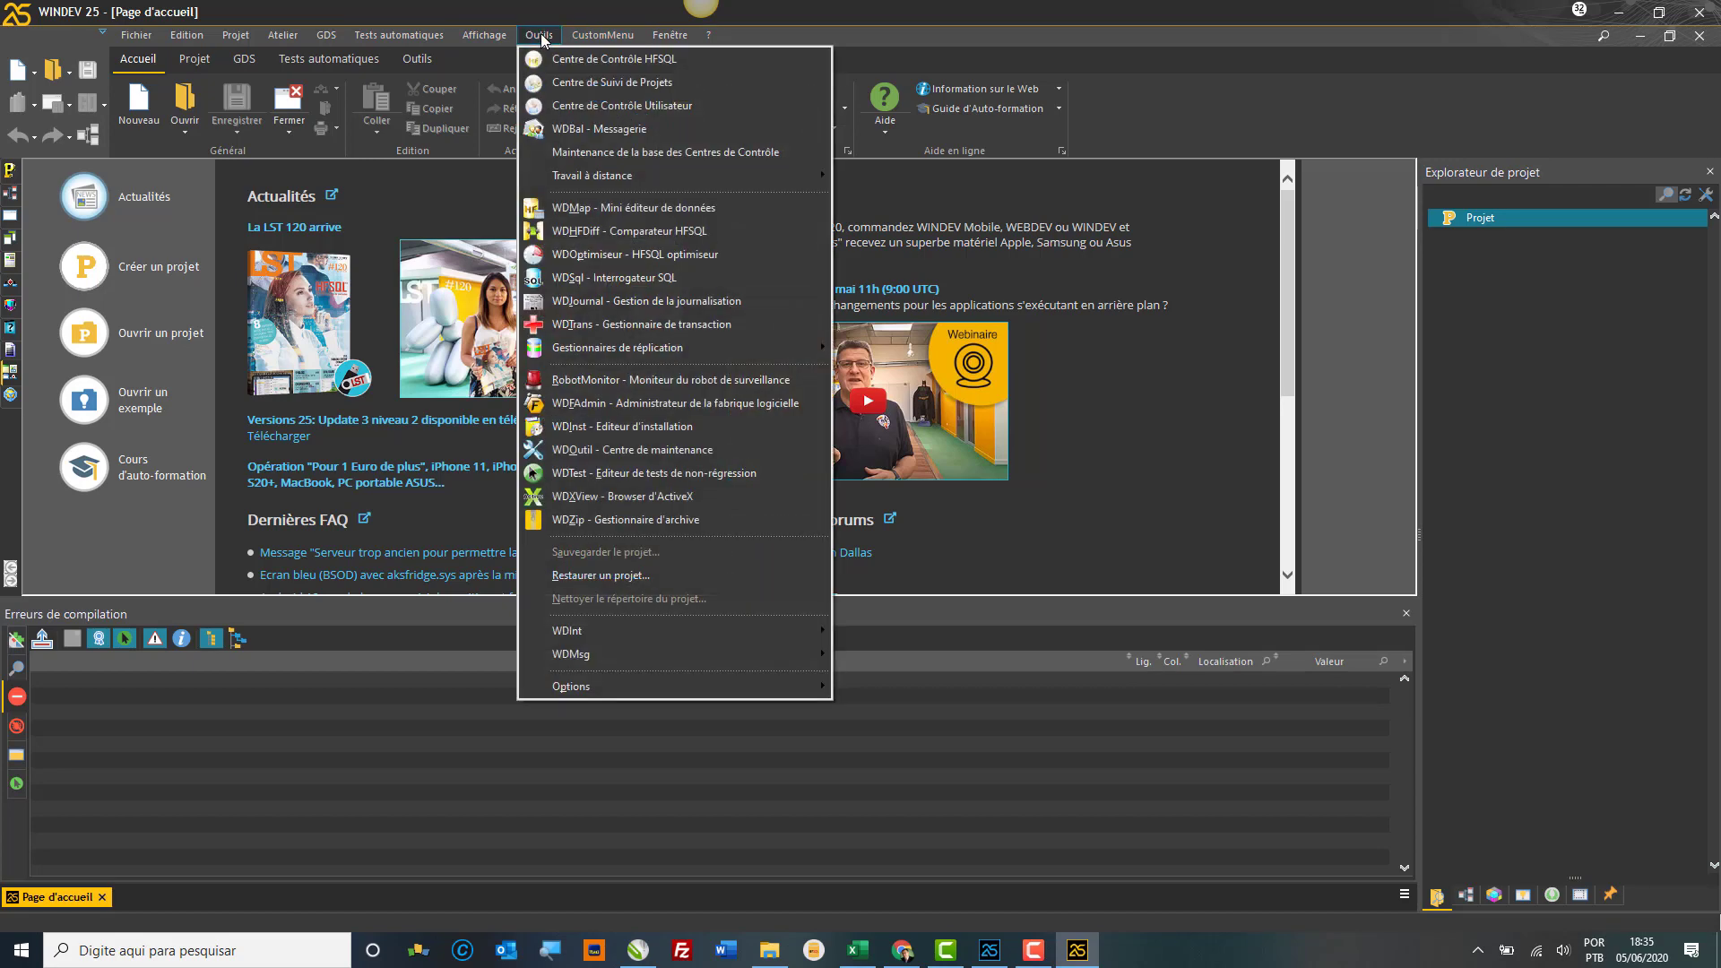
mouse_move(743, 686)
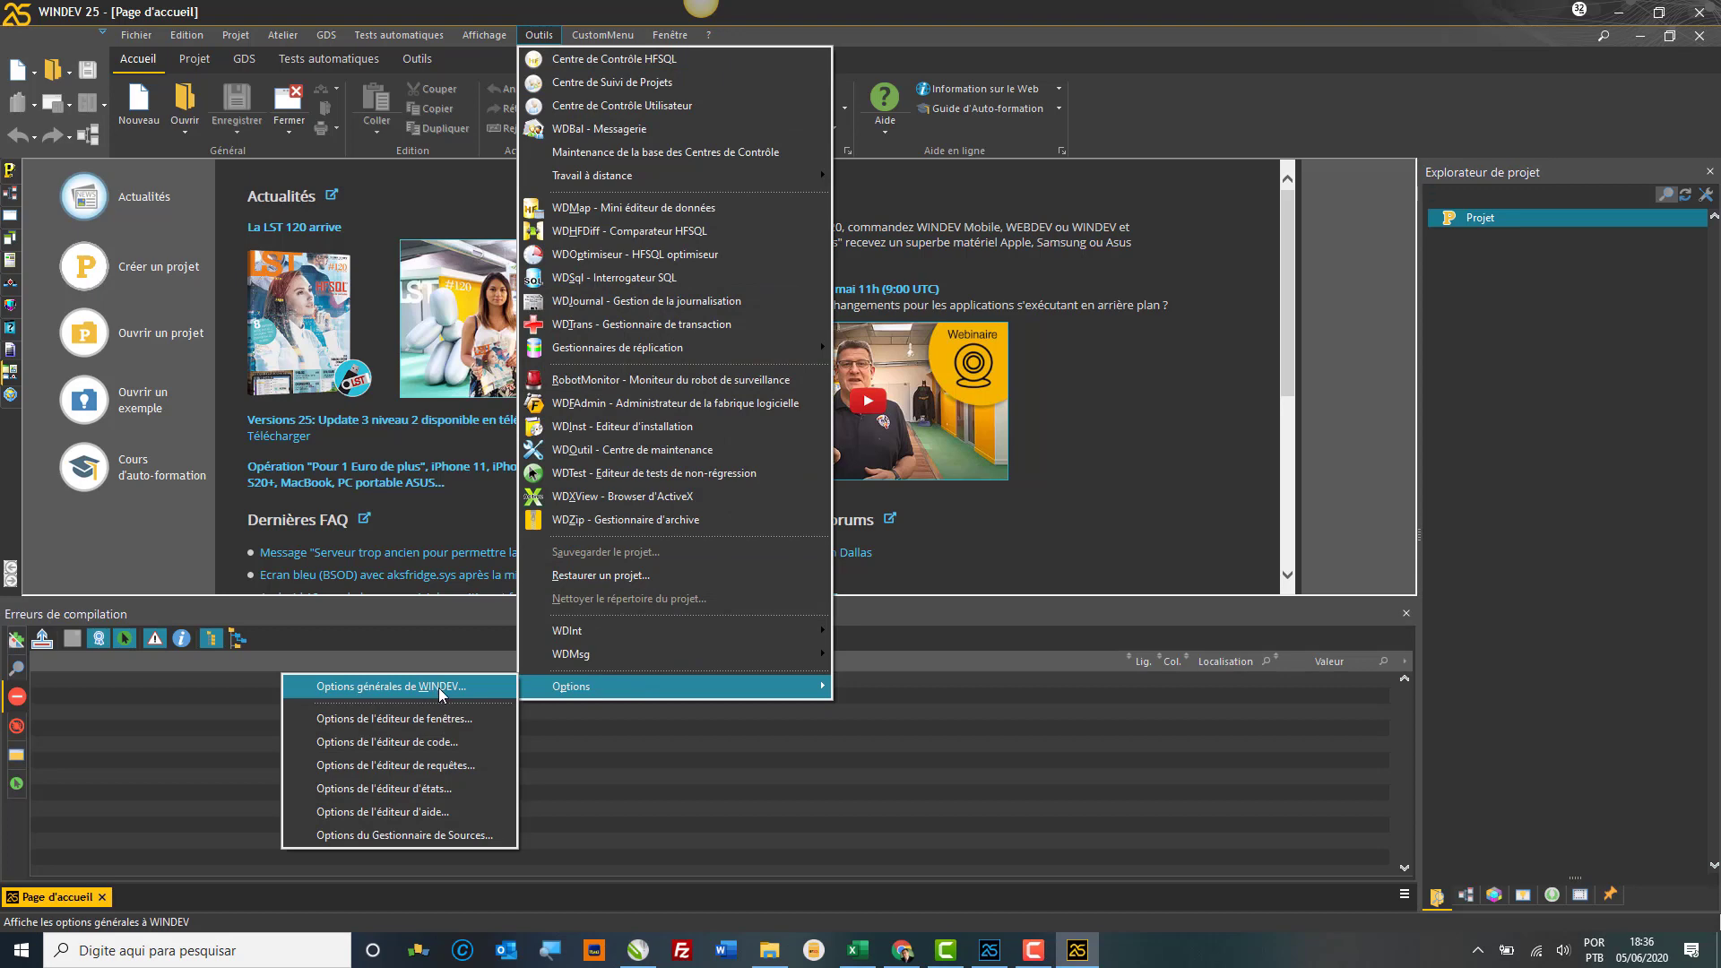
click(439, 686)
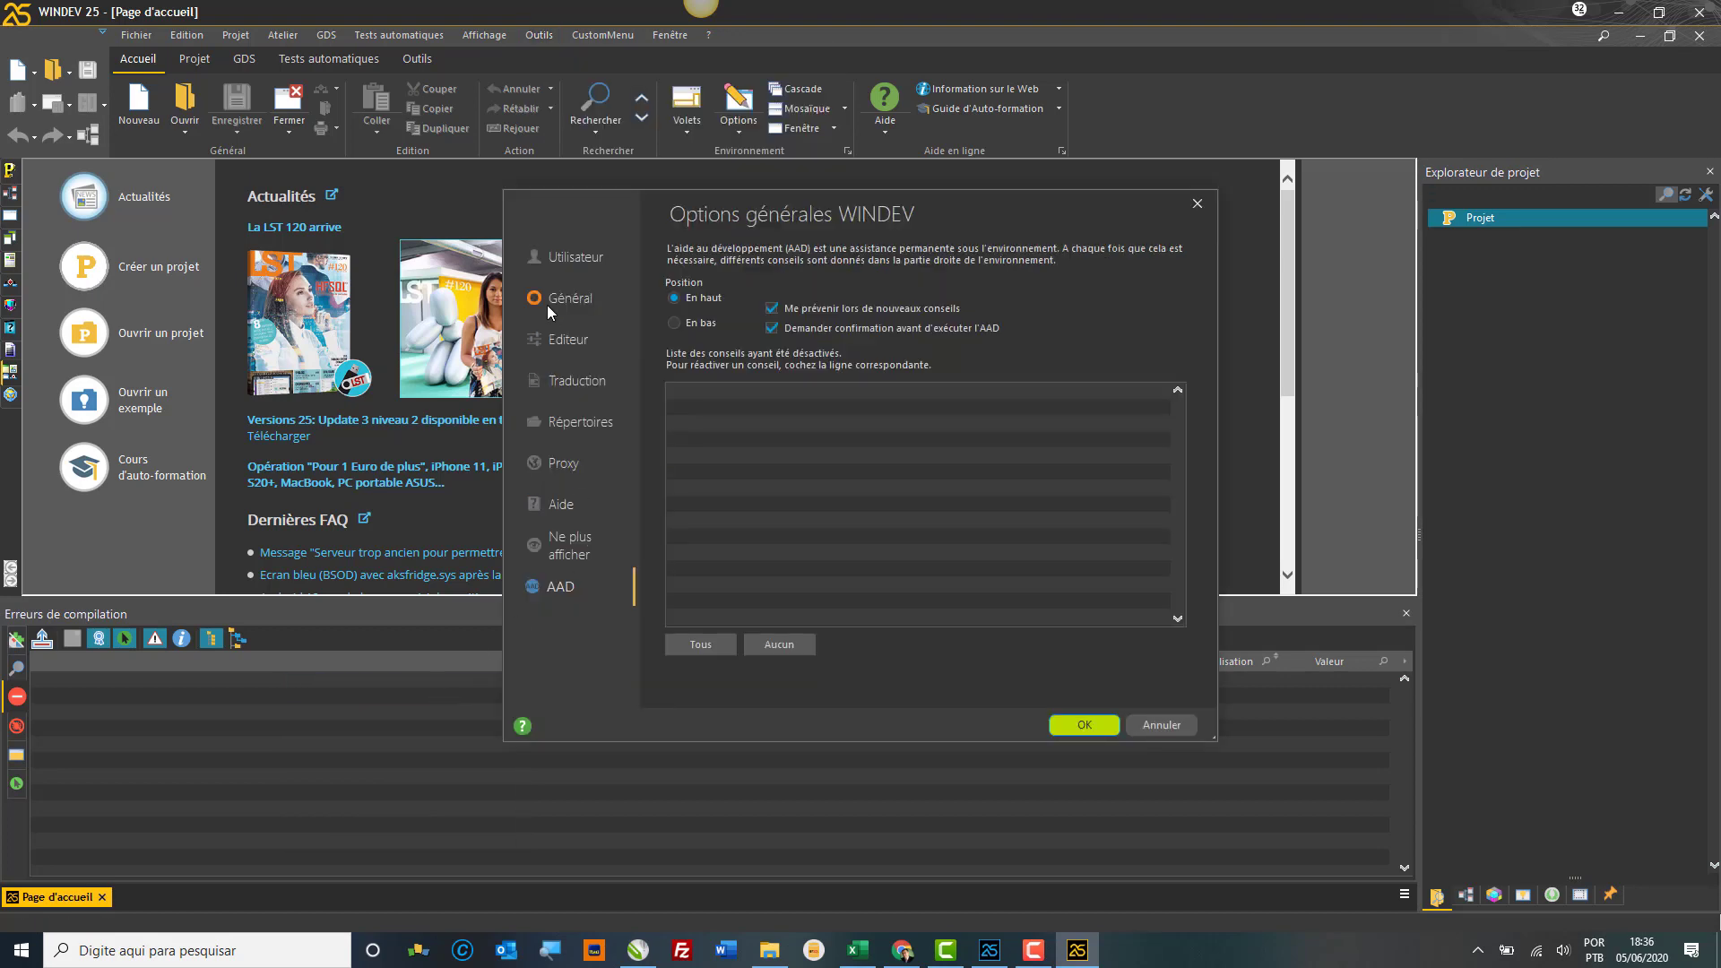
click(552, 305)
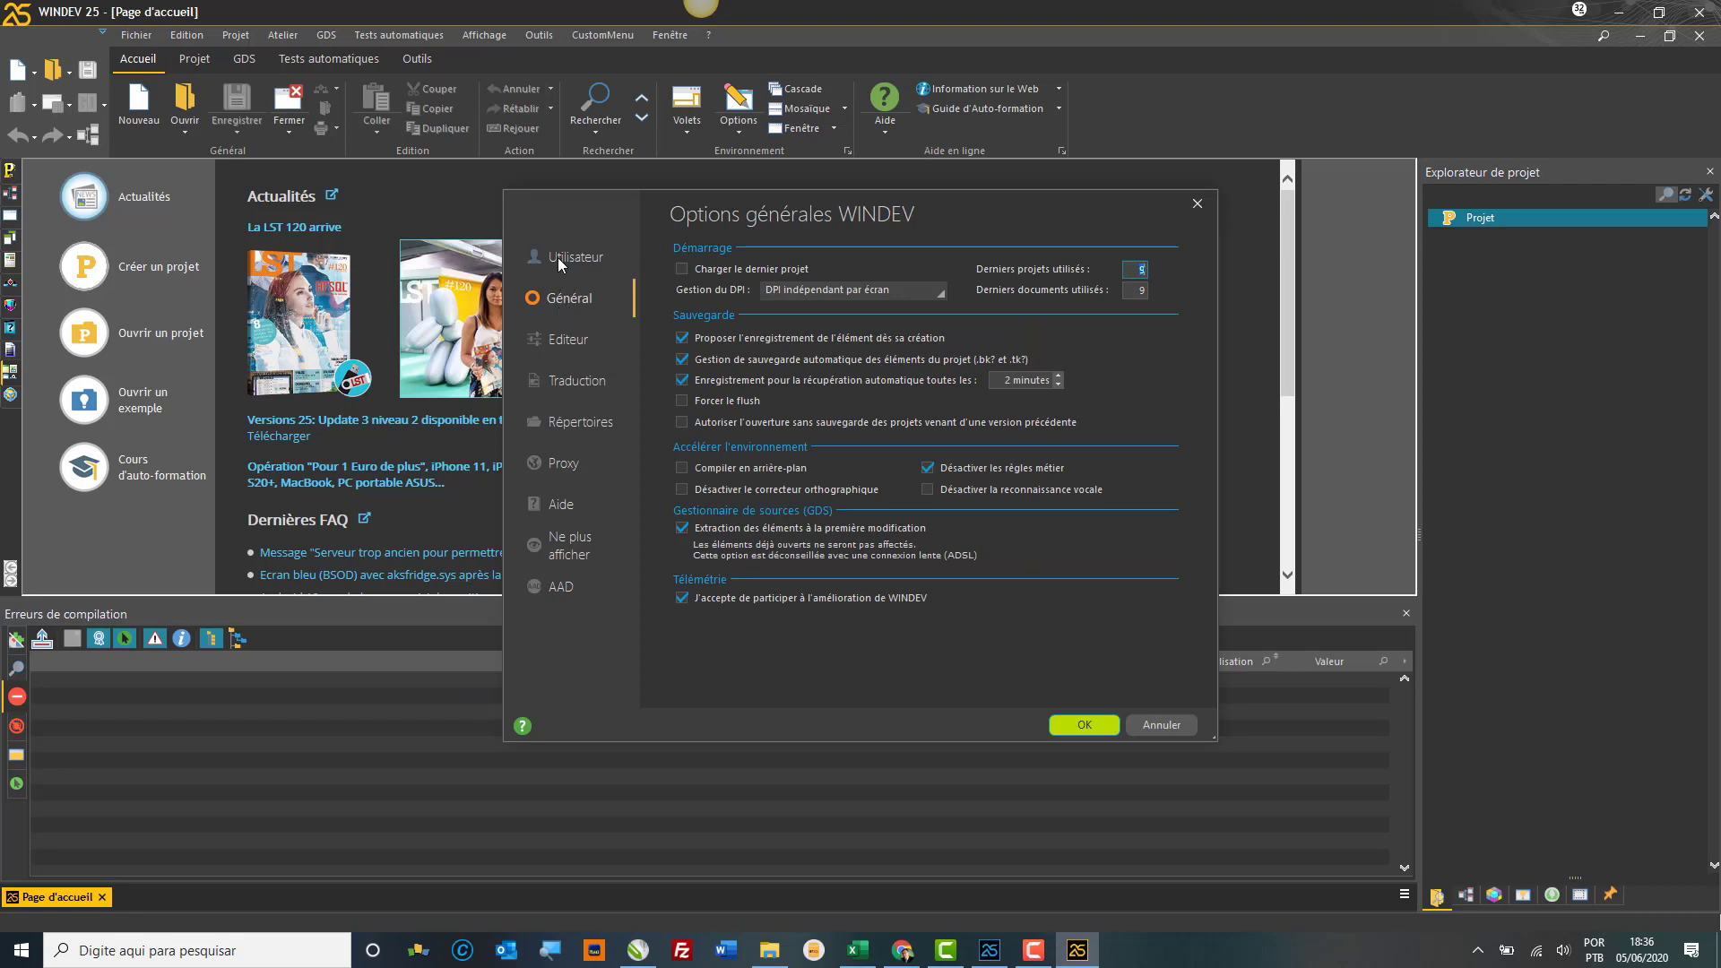
click(558, 262)
click(560, 307)
click(560, 343)
click(565, 389)
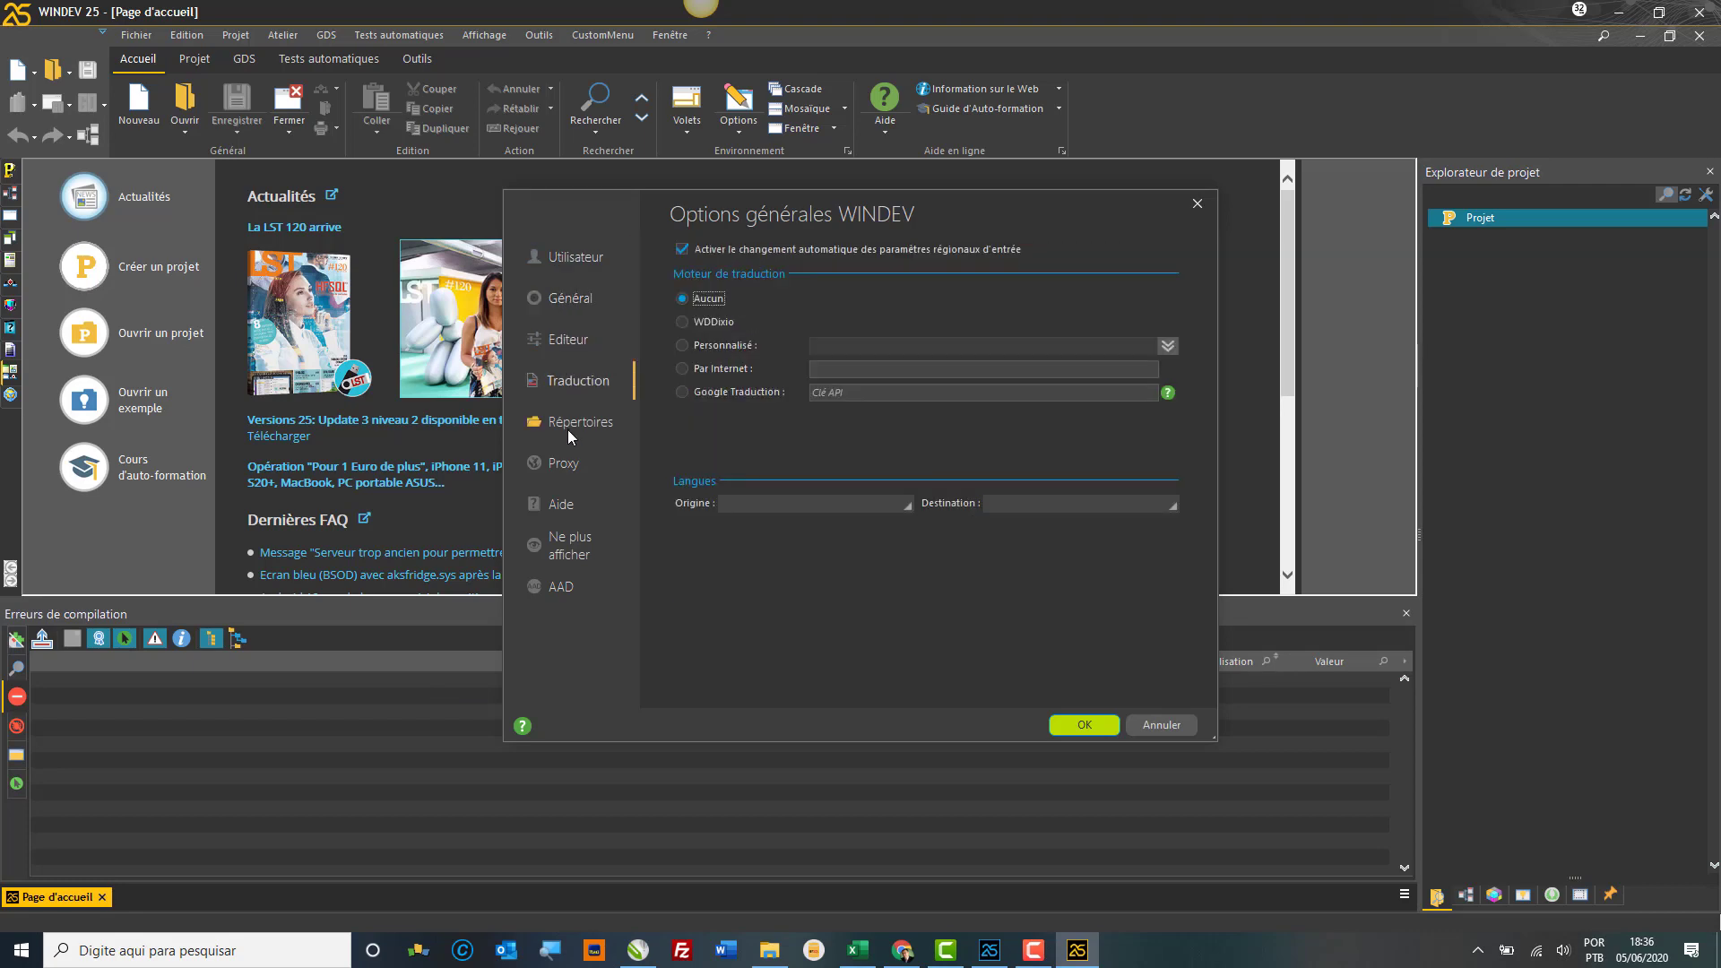
click(568, 429)
click(566, 399)
click(562, 298)
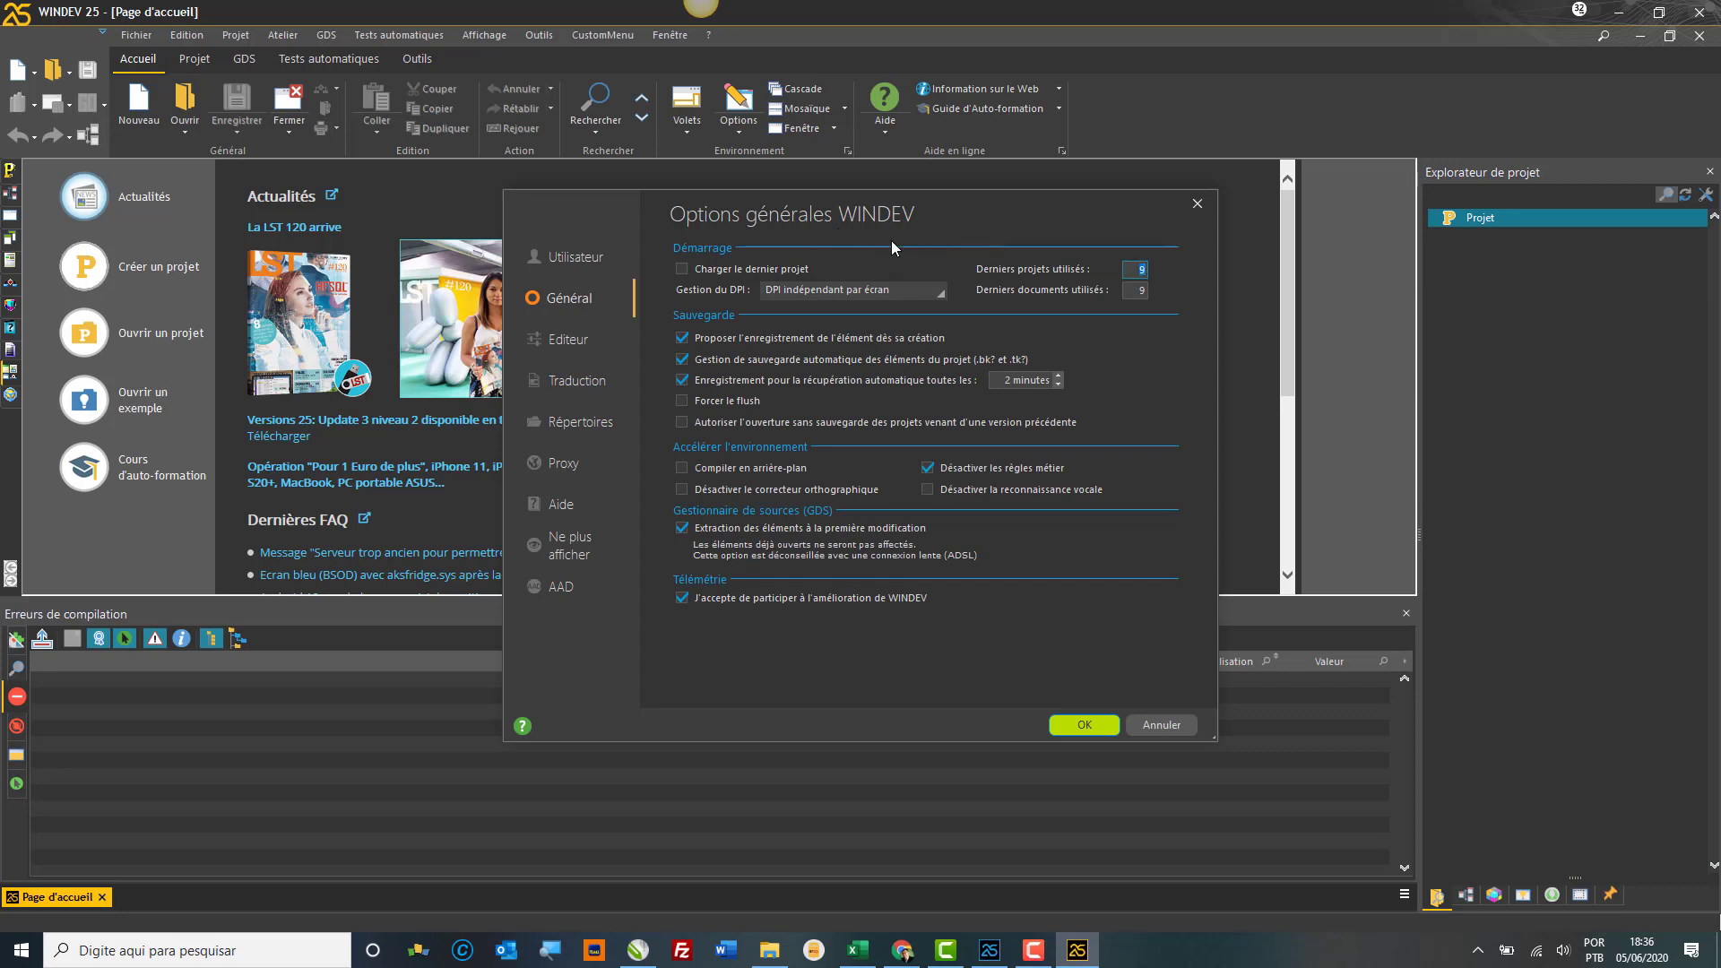
click(1158, 727)
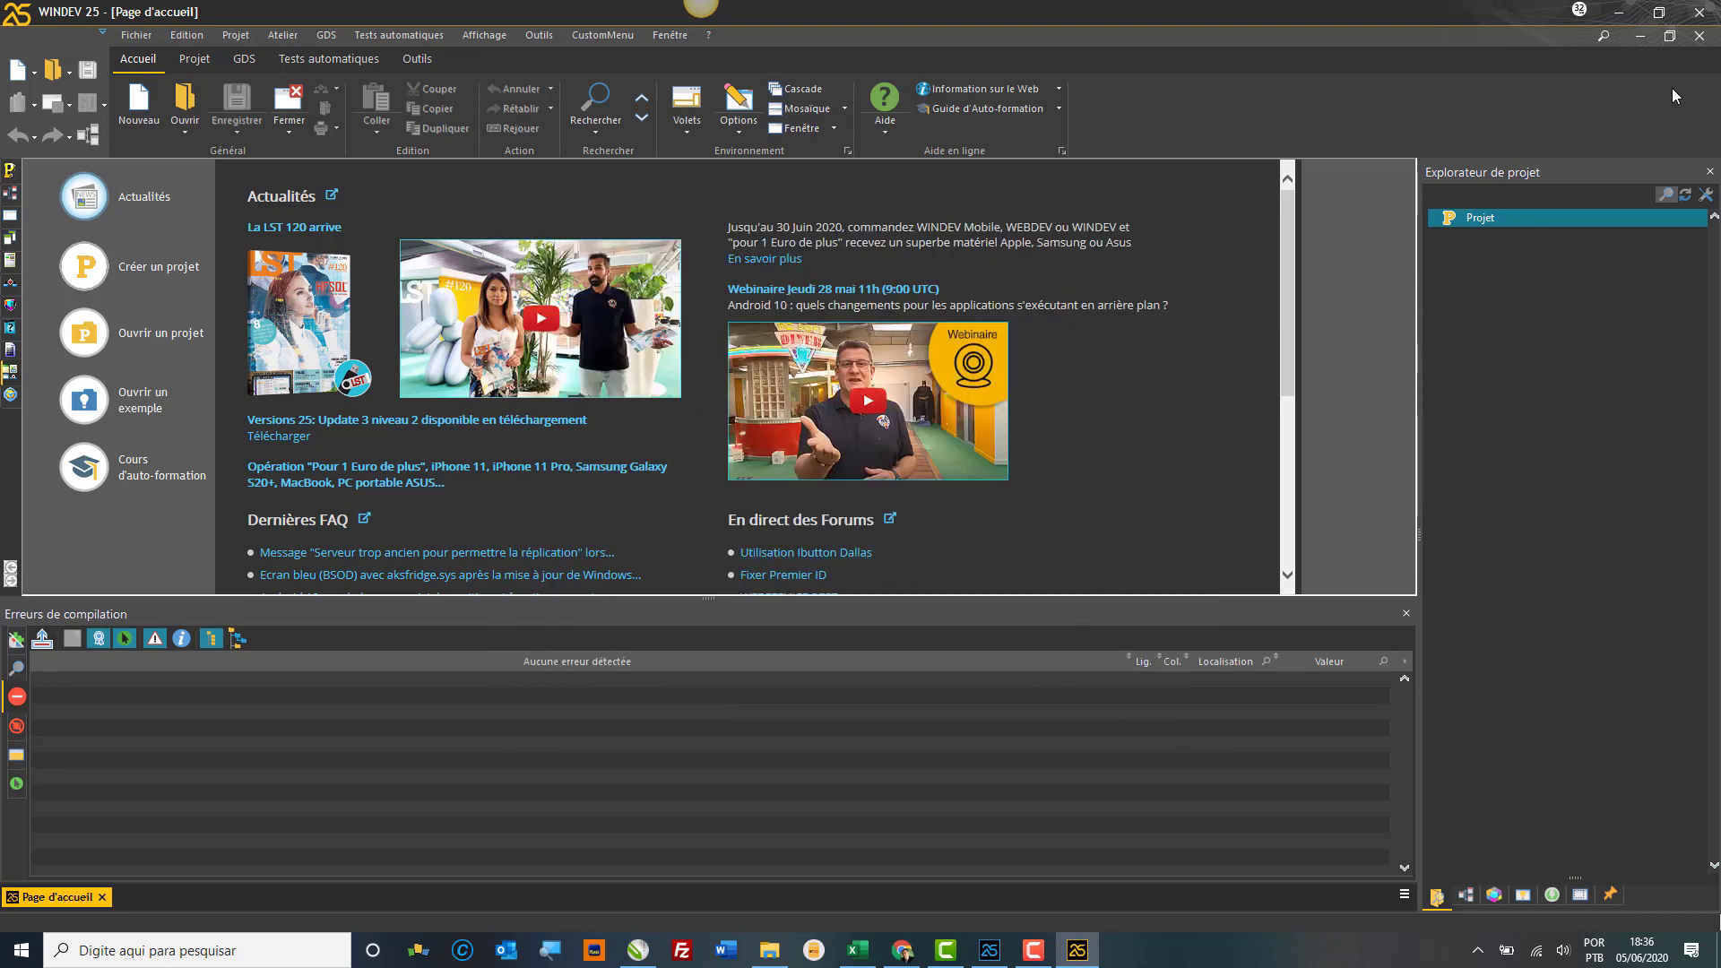
Step: Close the WINDEV home page and browse File Explorer to Downloads\PostgreSQL, selecting the WM25 installer
click(1700, 36)
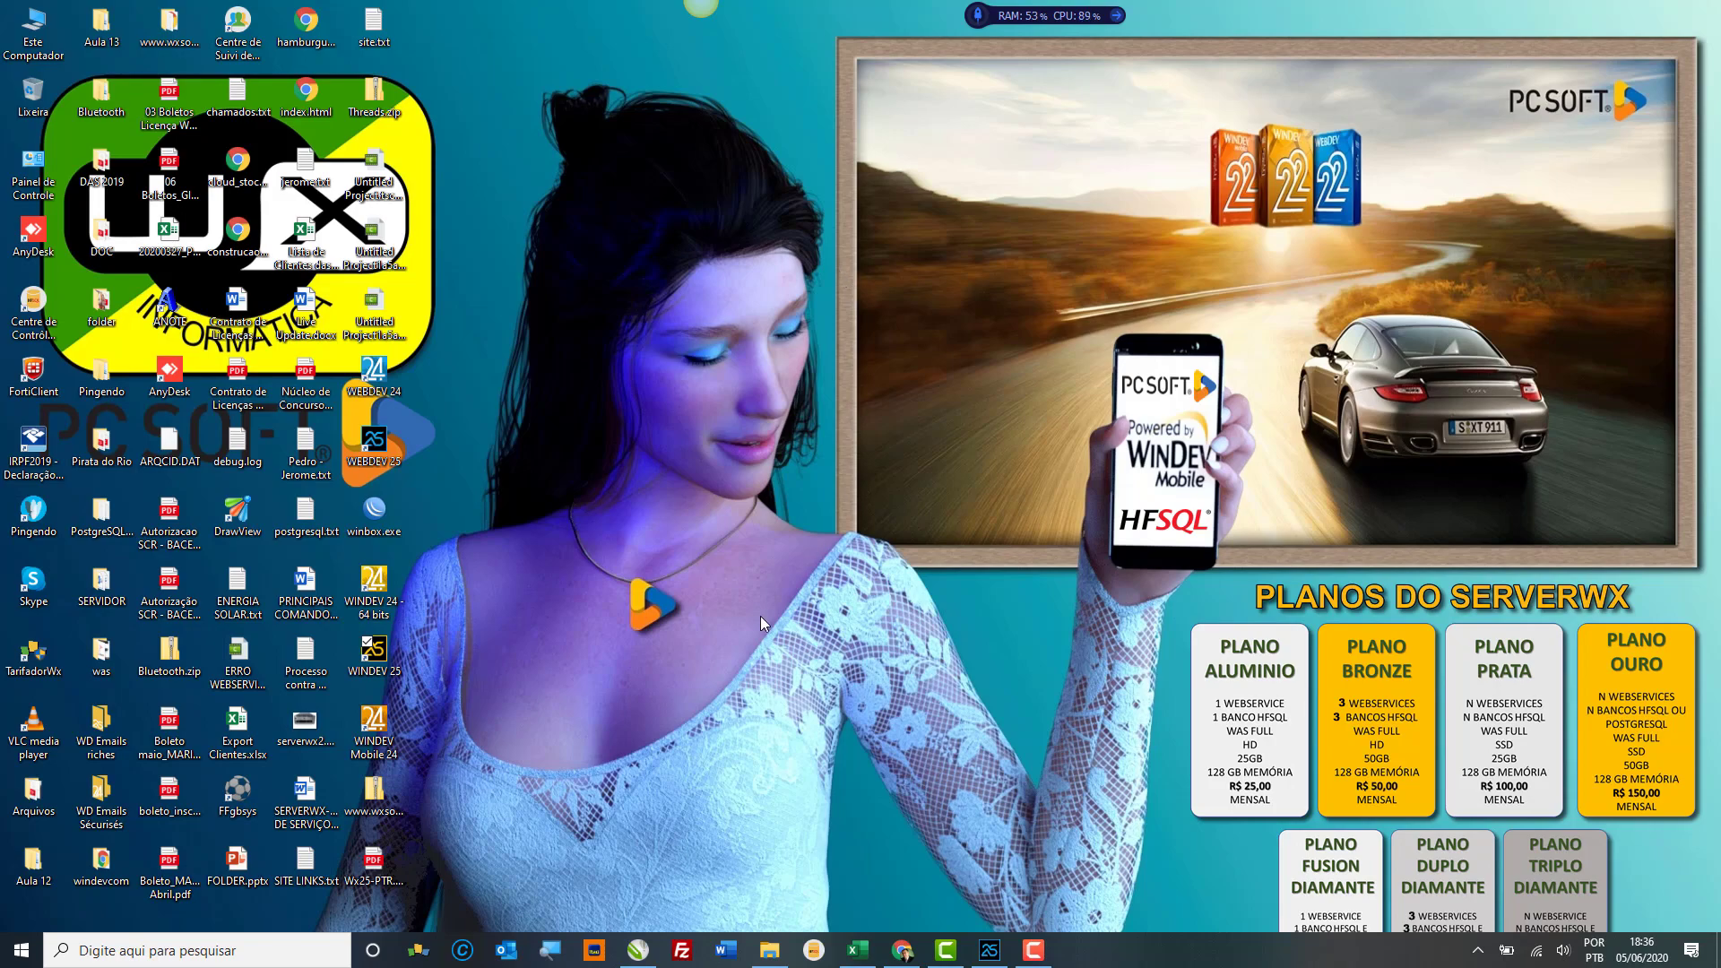
click(771, 950)
click(101, 224)
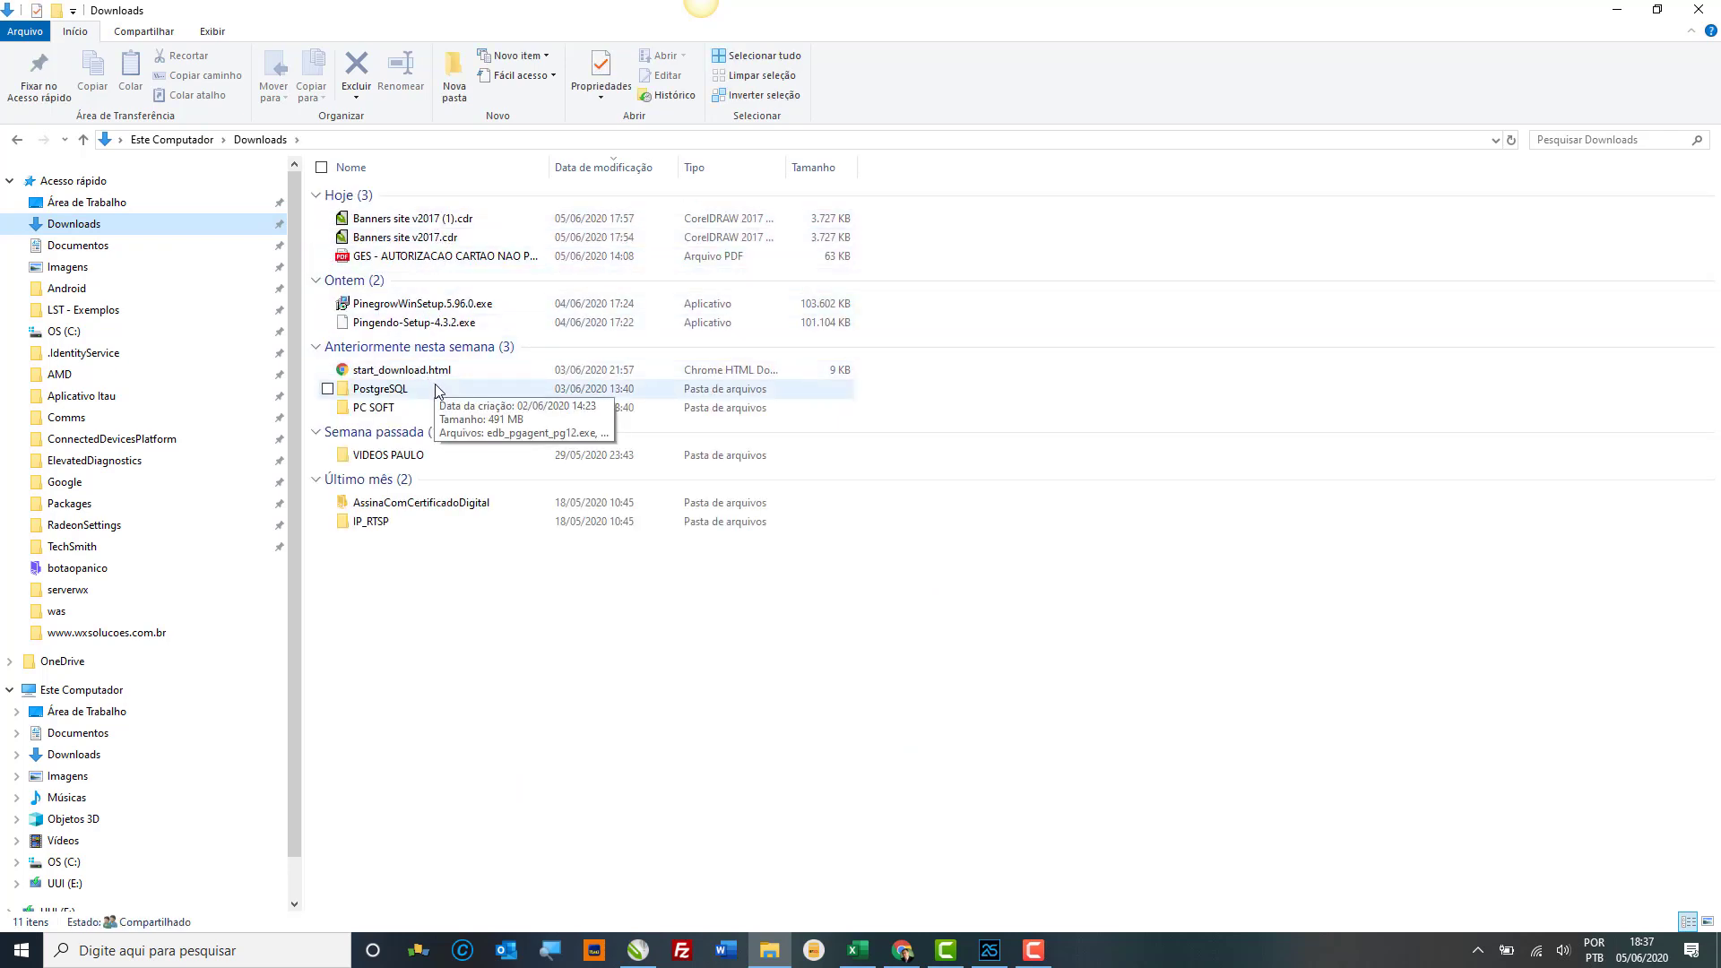
click(437, 389)
double_click(437, 389)
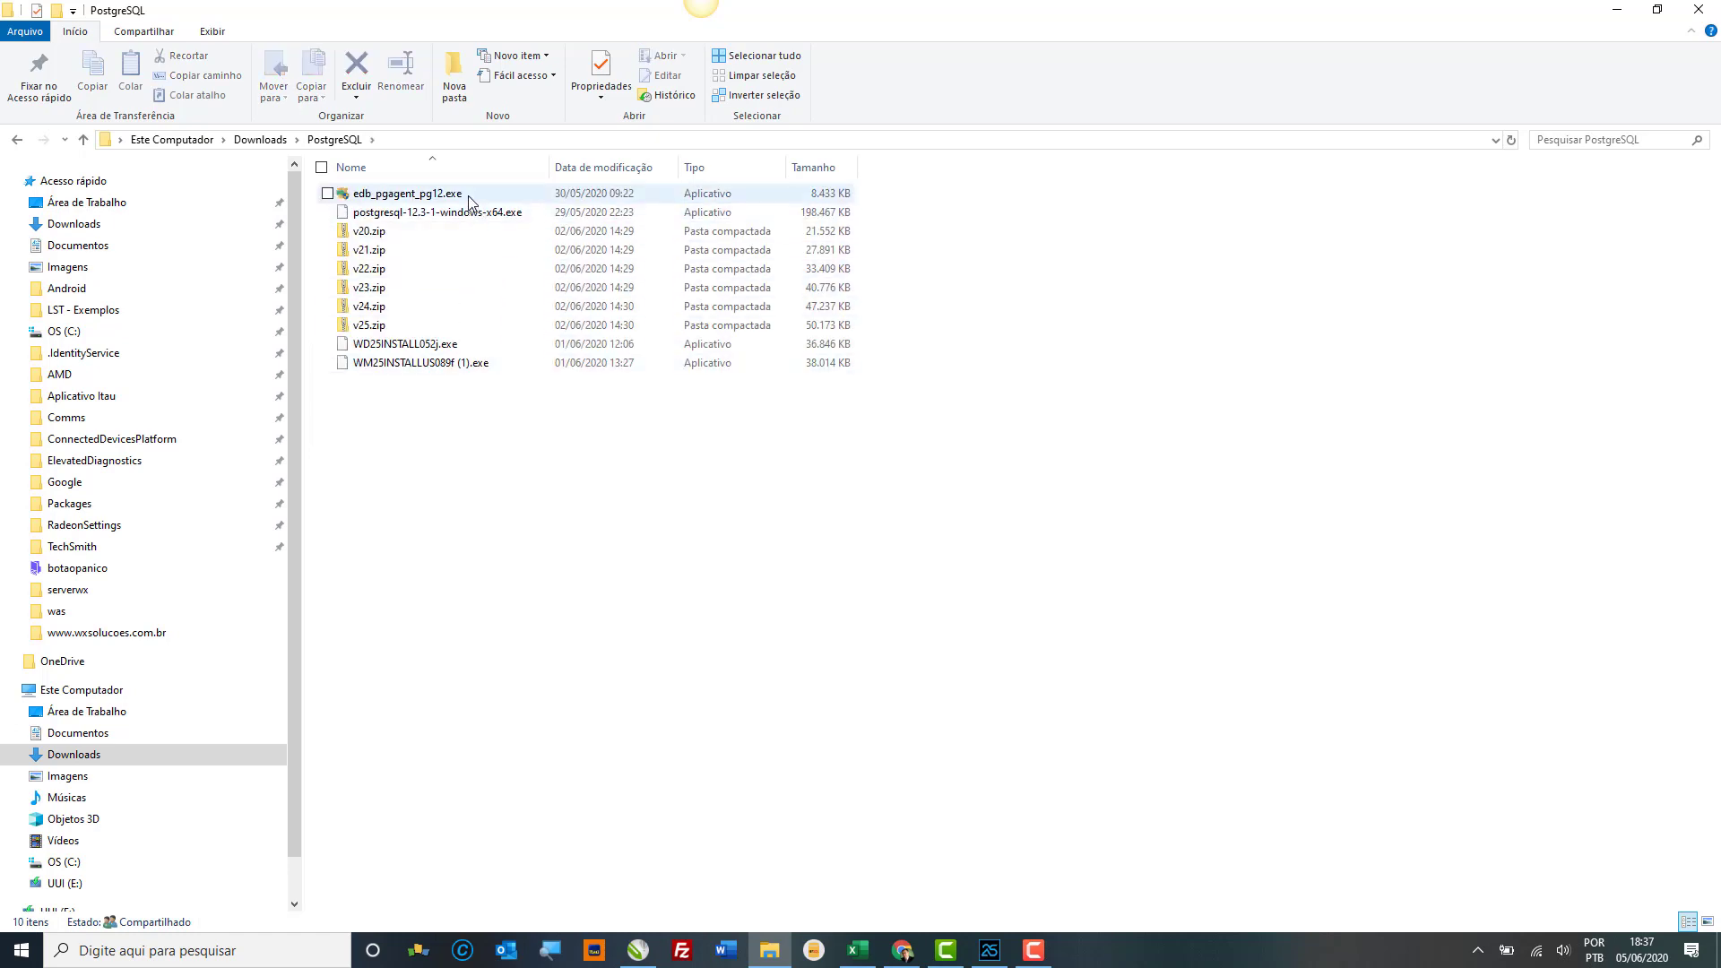
click(445, 369)
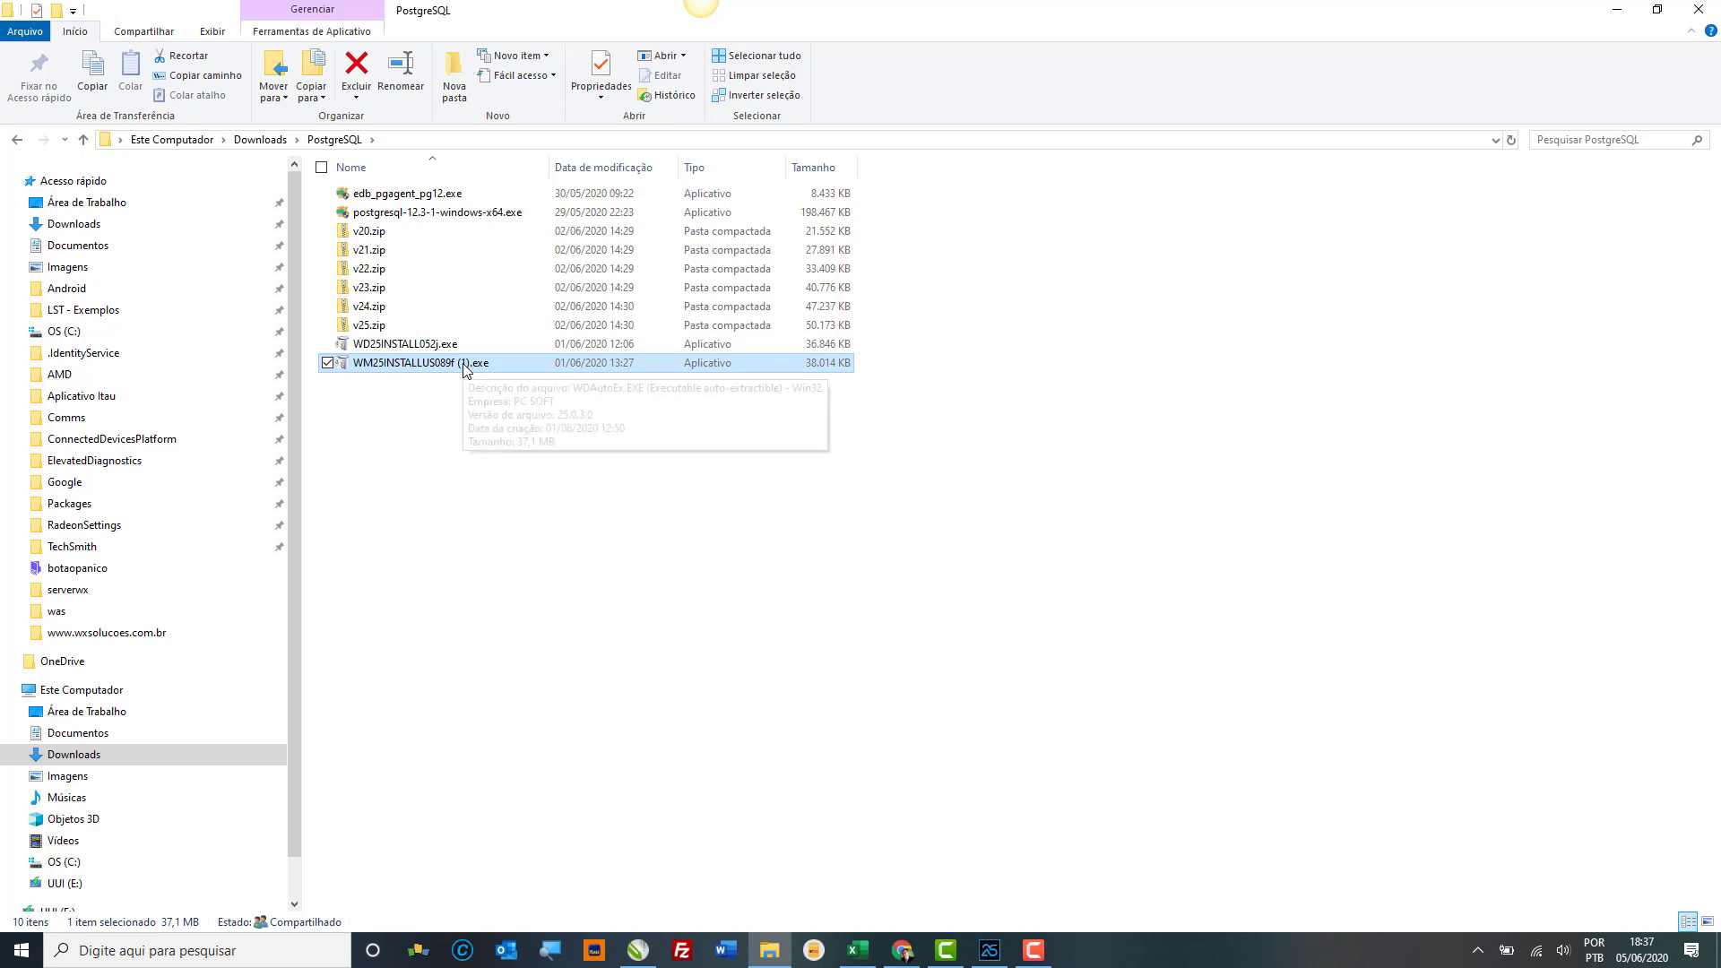
click(916, 954)
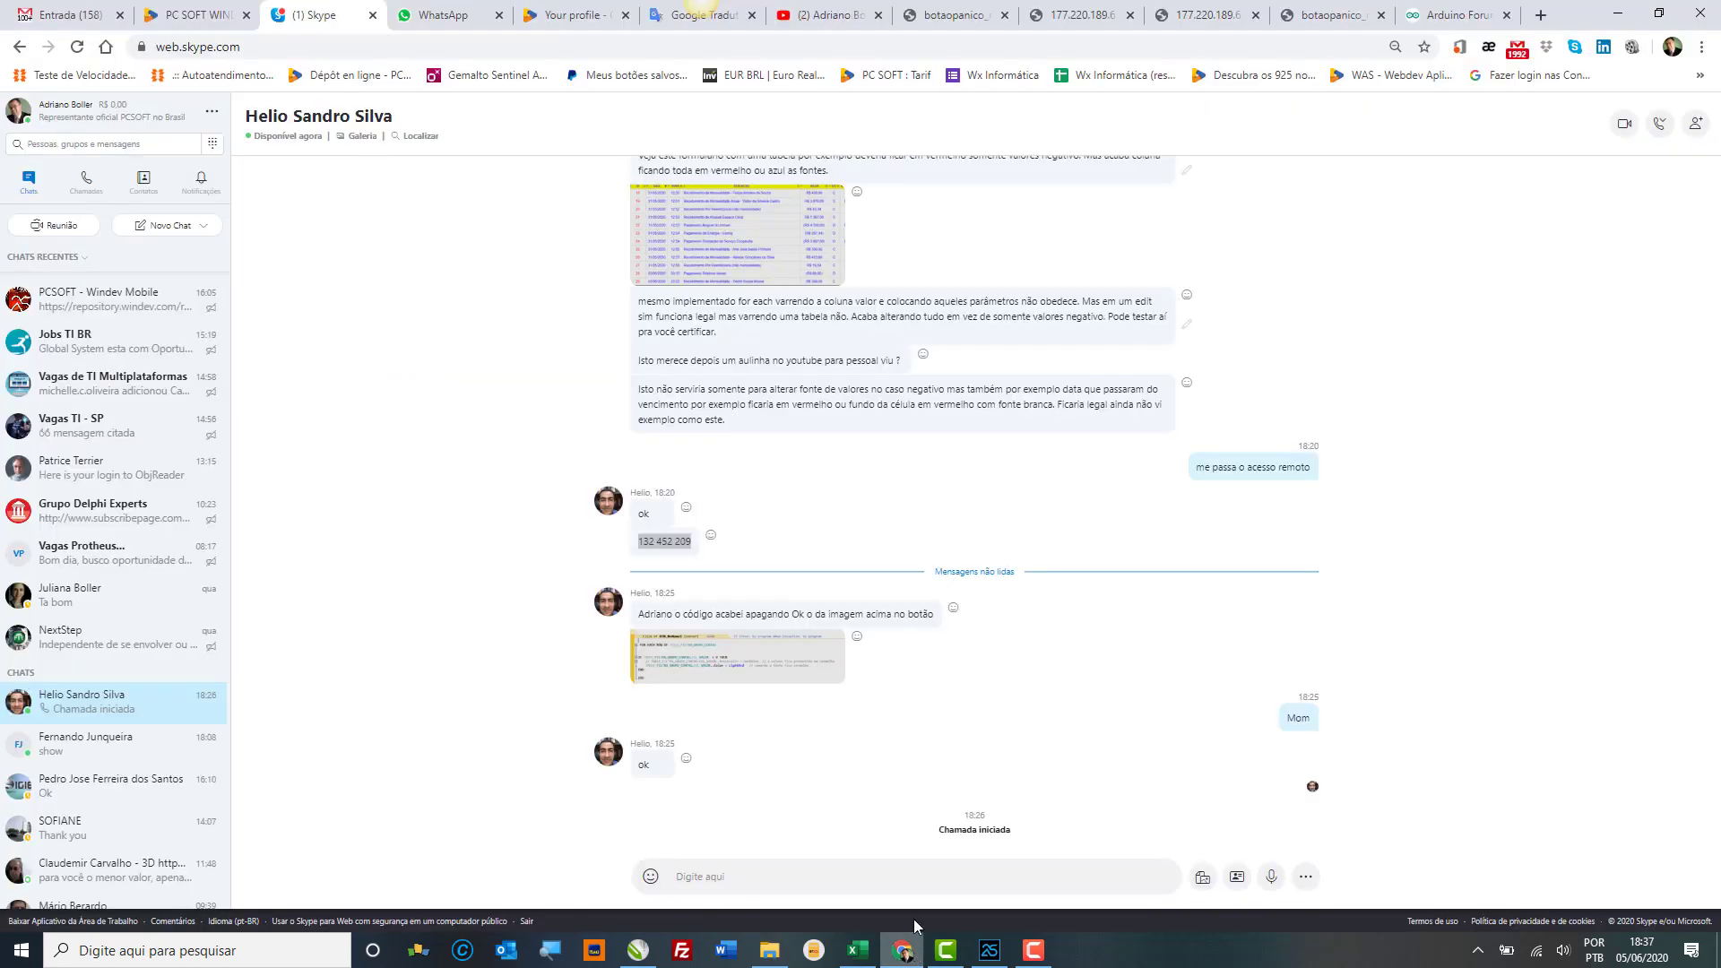
Step: Switch to the Wx Soluções tab and open the site's Baixar downloads menu
click(200, 26)
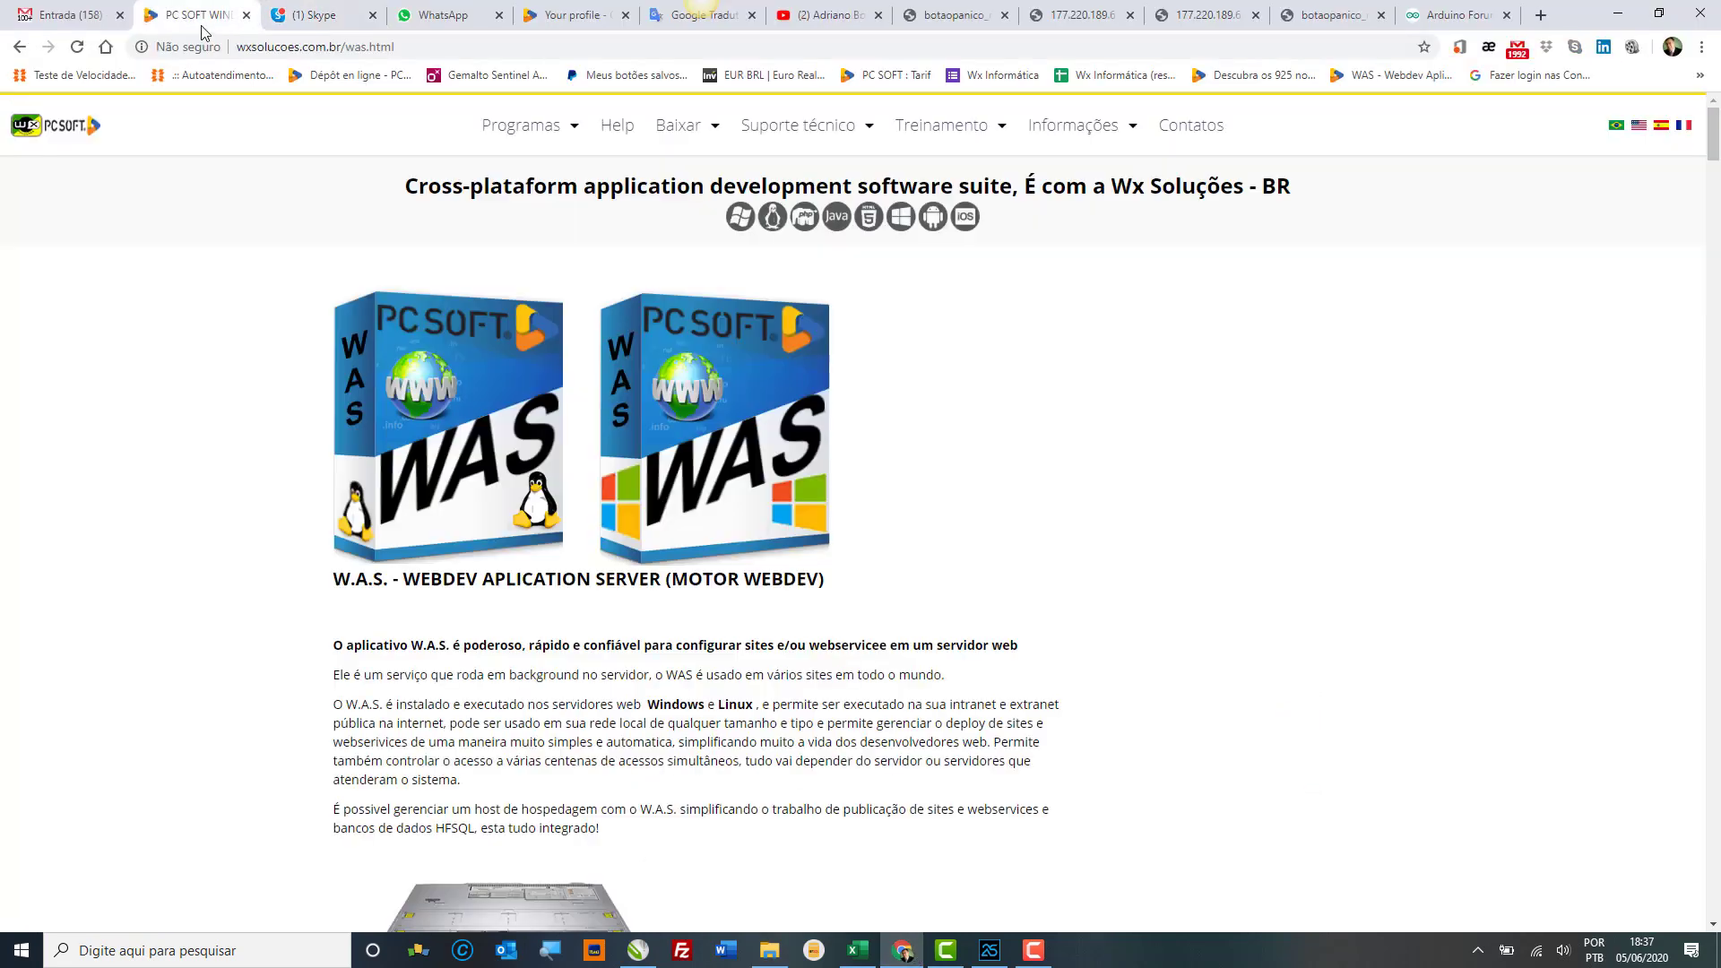
click(699, 130)
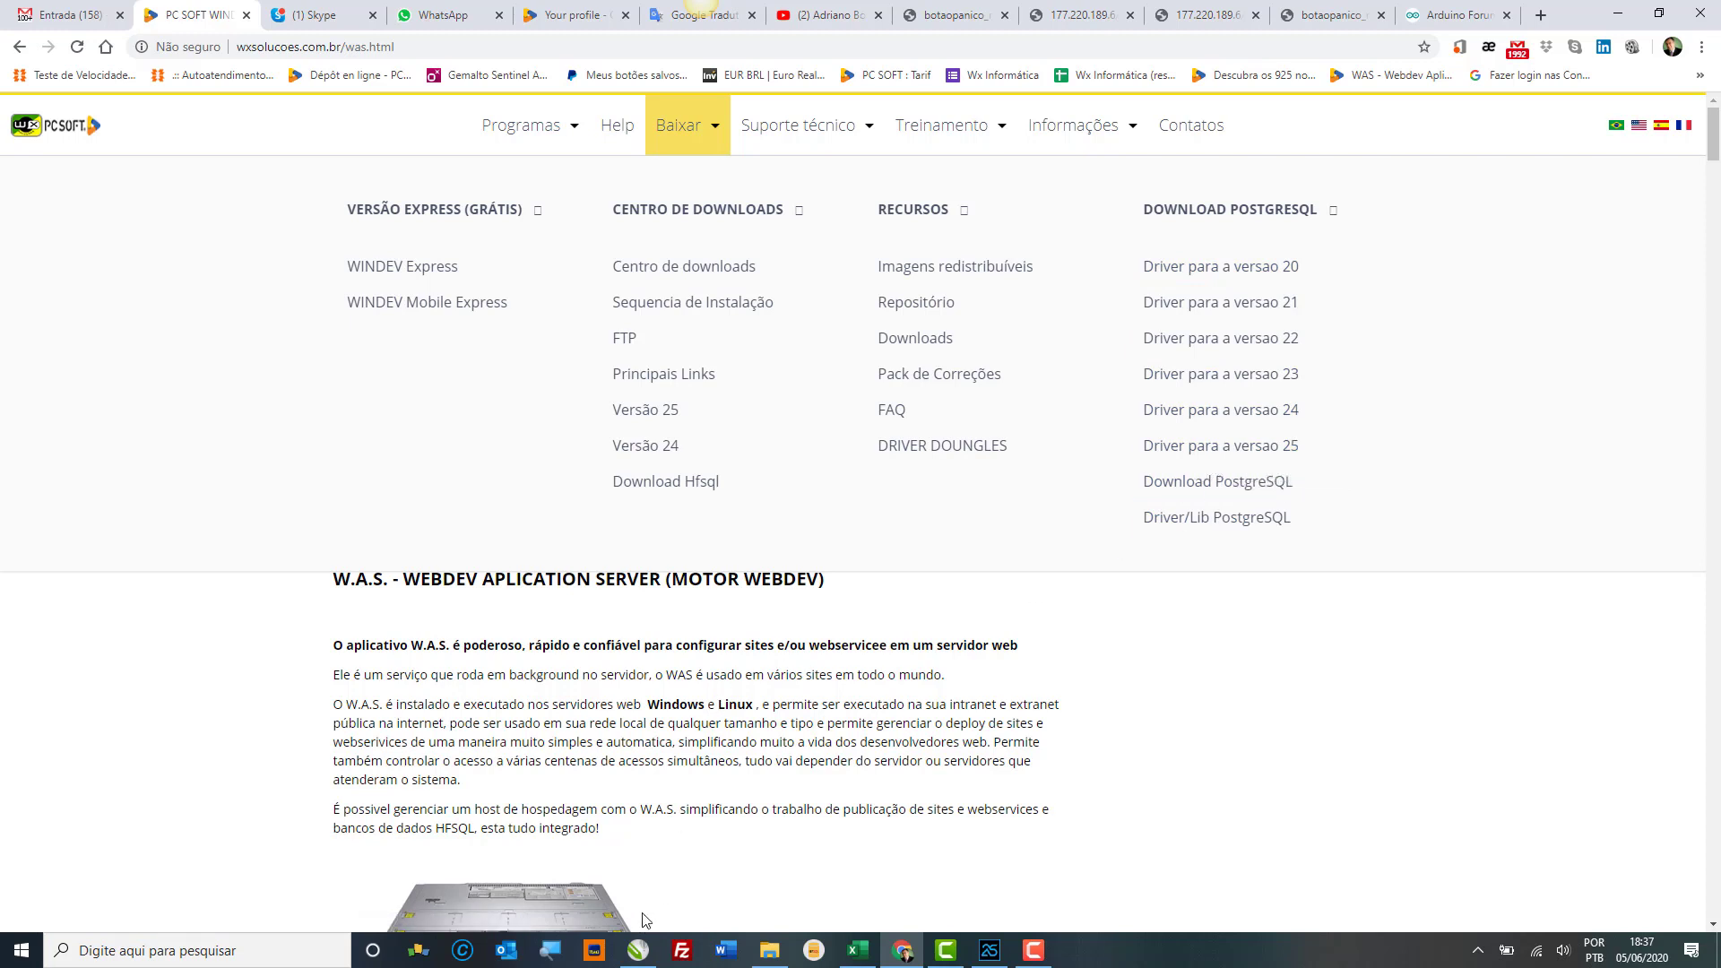
Step: Extract v25.zip with 7-Zip into a v25 folder
click(769, 950)
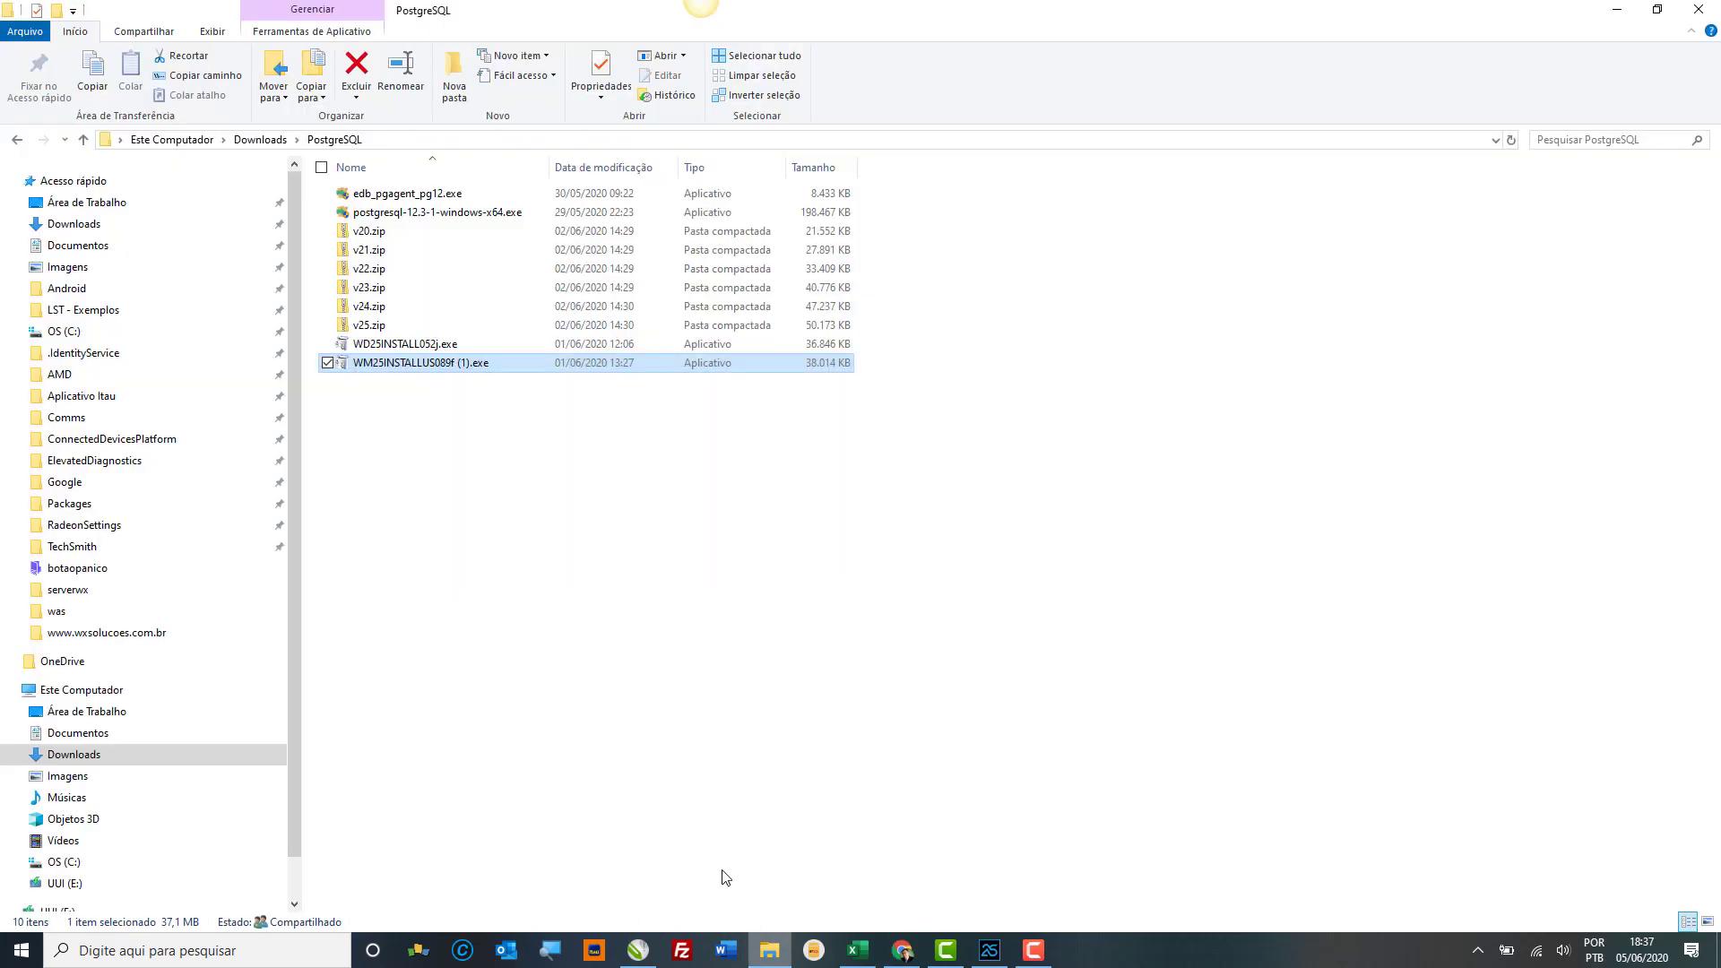
click(384, 327)
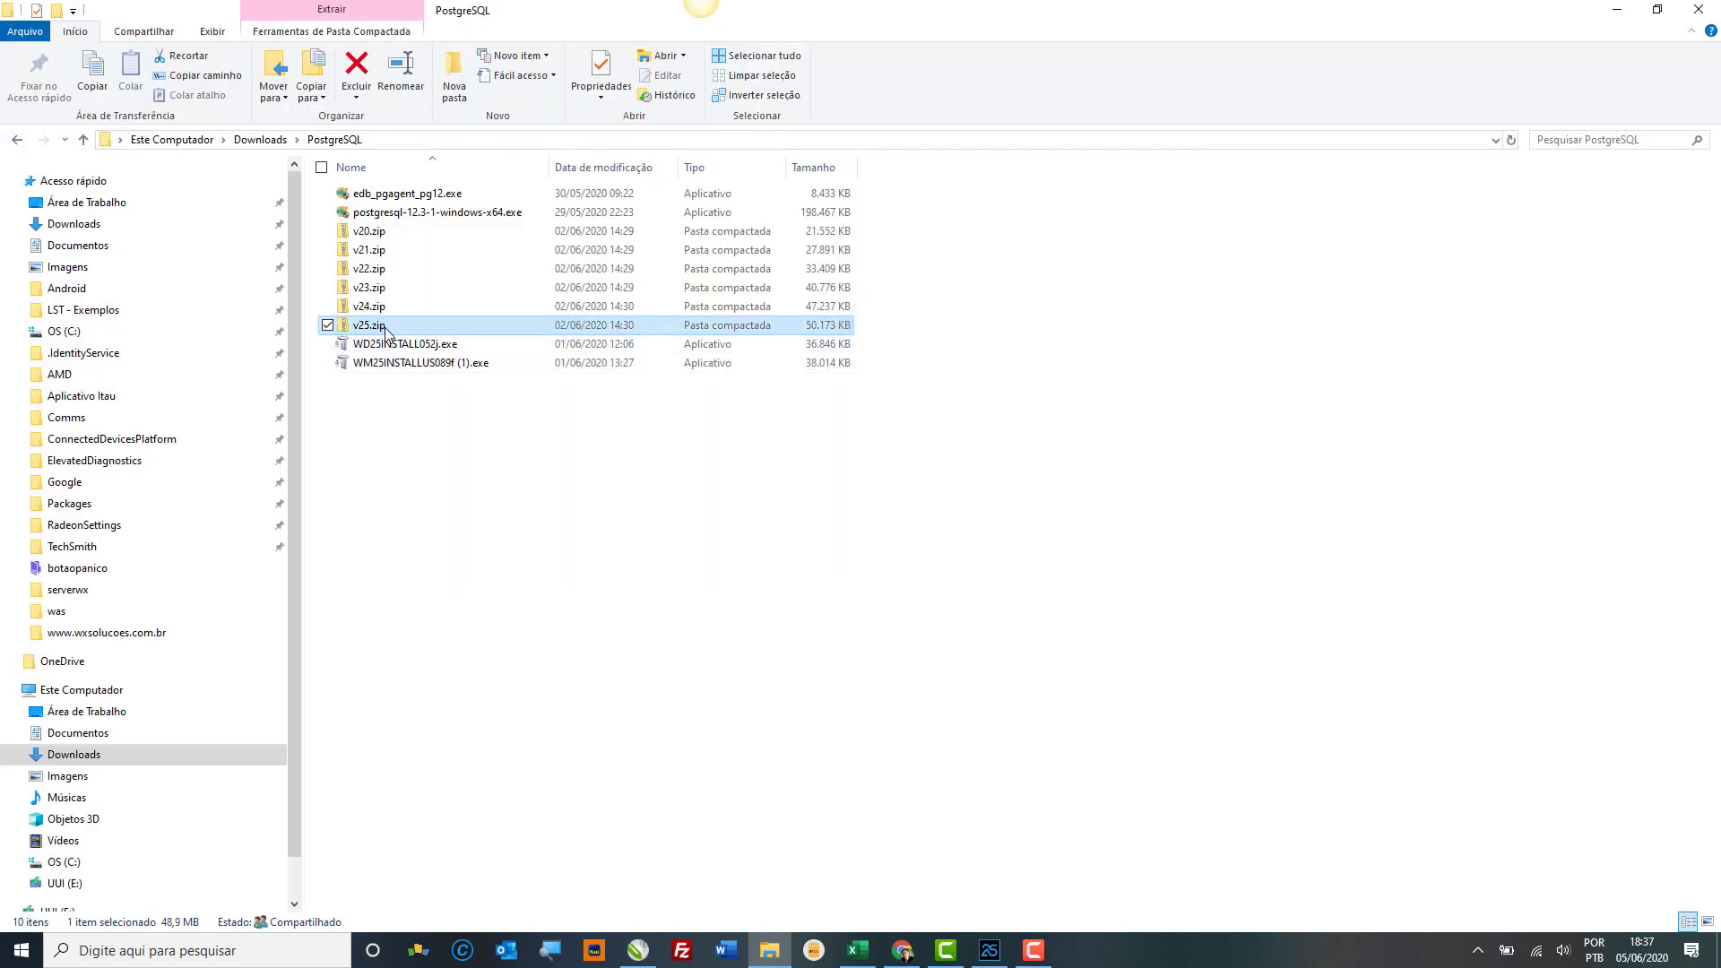
right_click(385, 330)
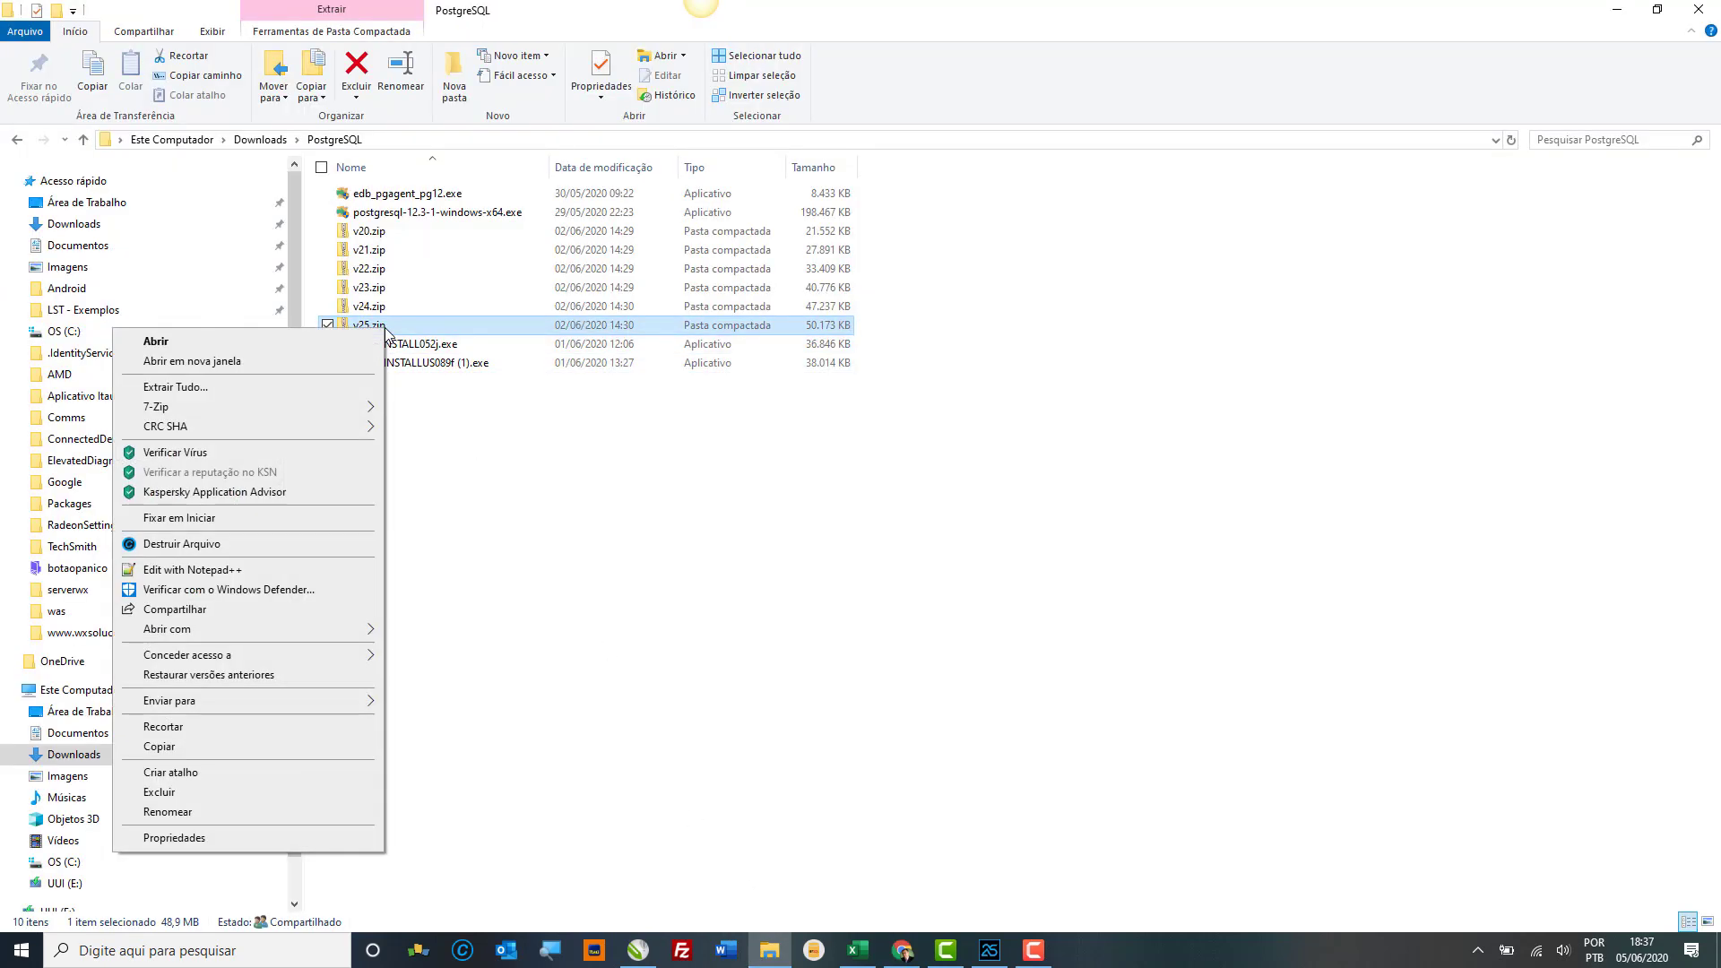
mouse_move(324, 428)
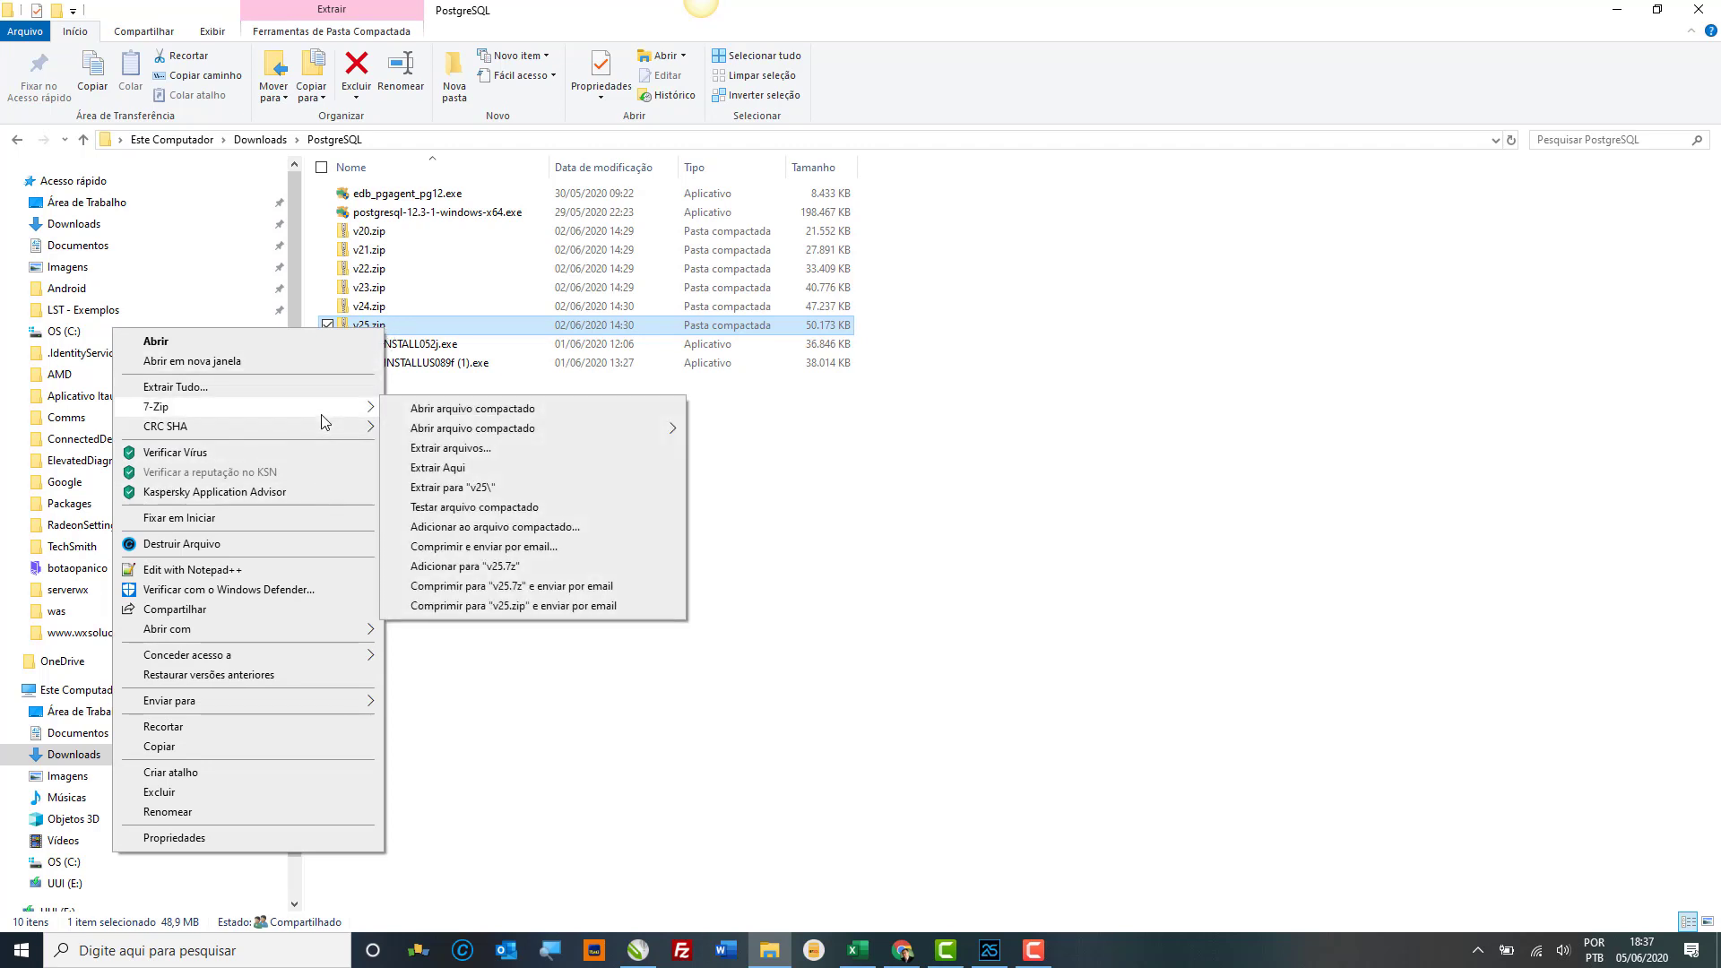
click(463, 489)
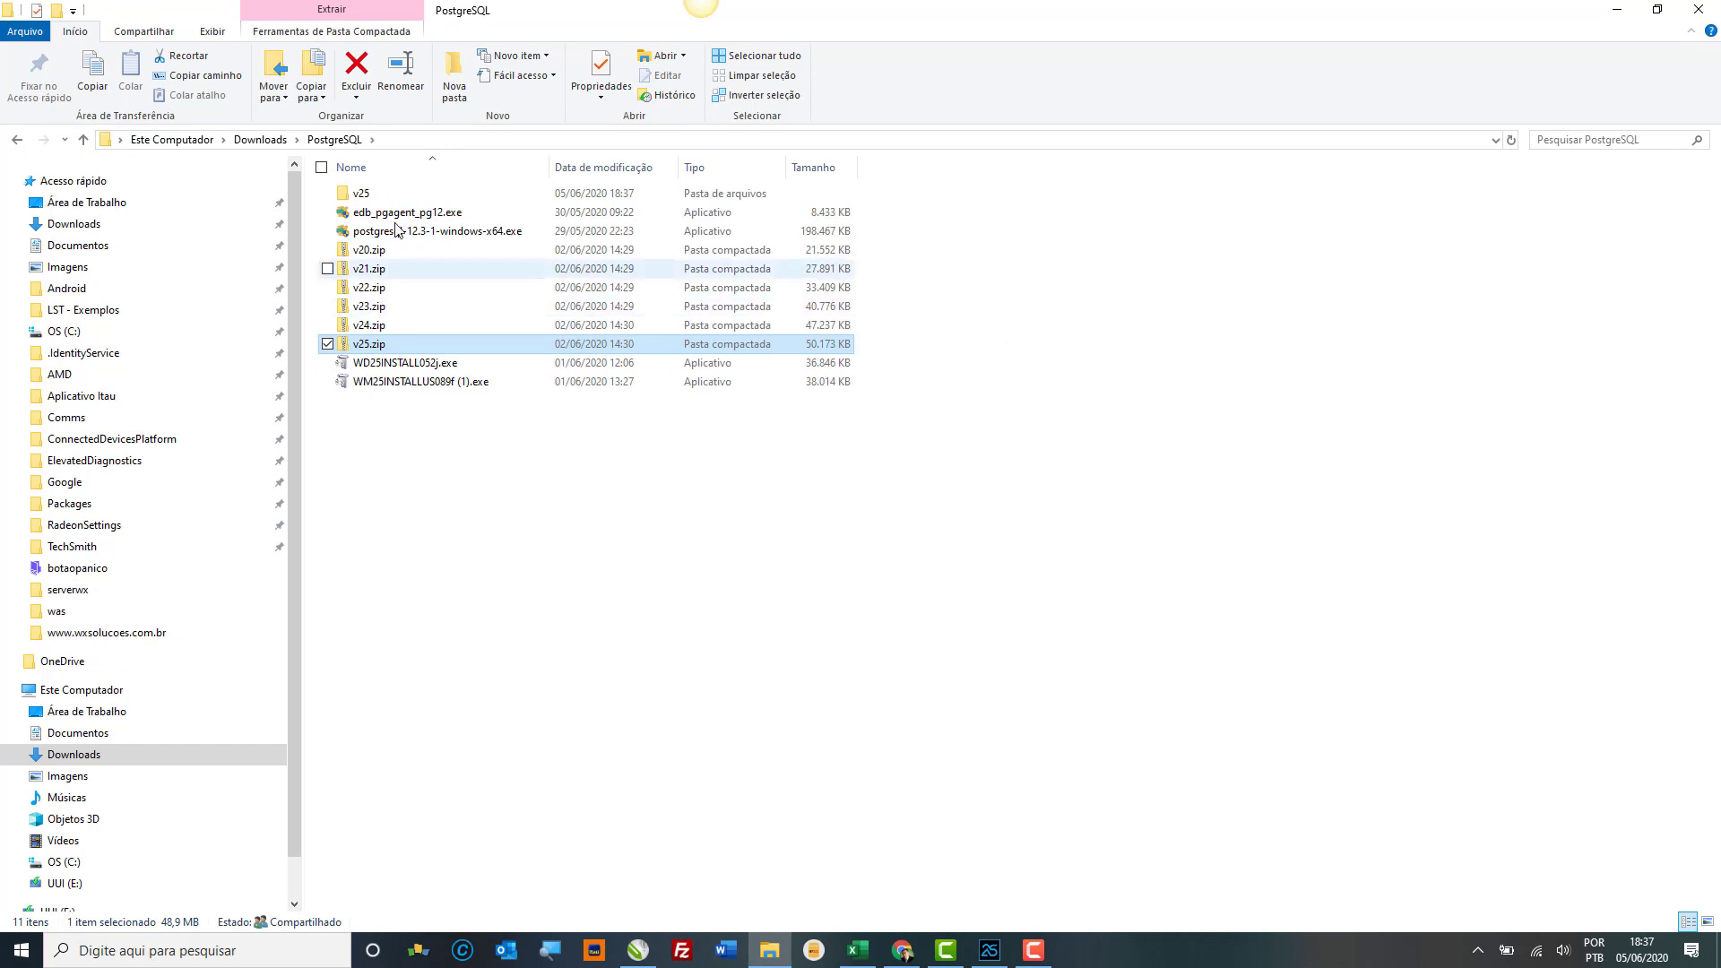
Step: Open the v25 folder and run POSTGRESQL25PACK052b.exe
click(383, 195)
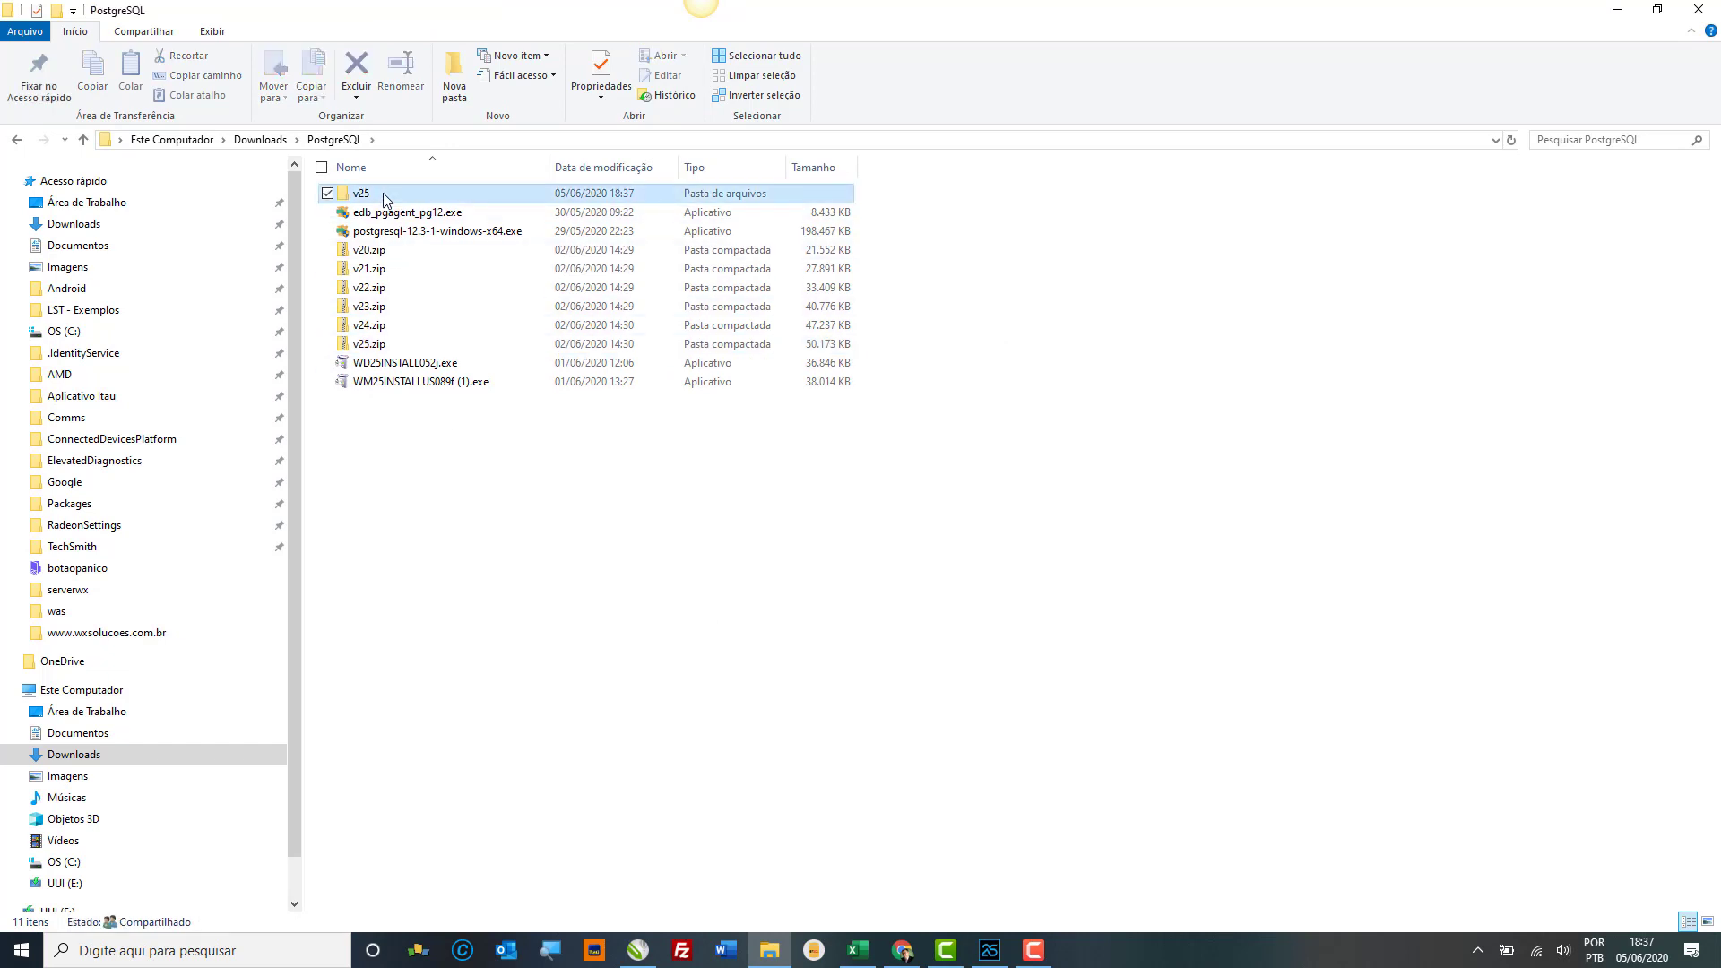
double_click(386, 196)
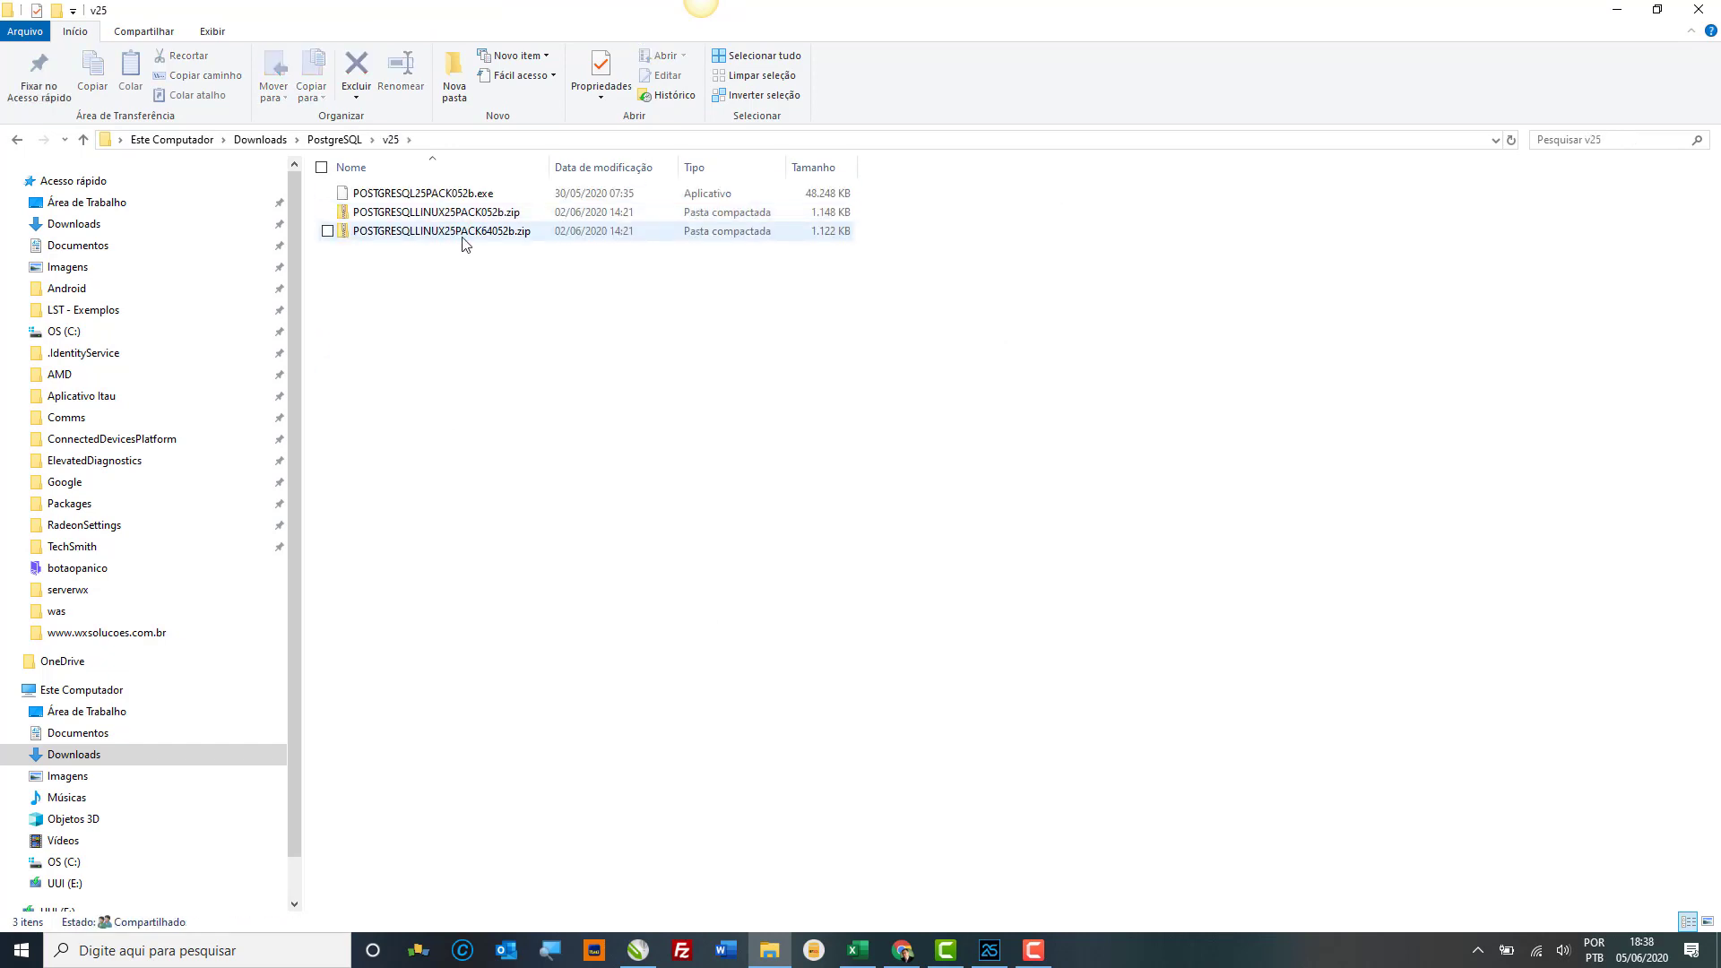
double_click(448, 197)
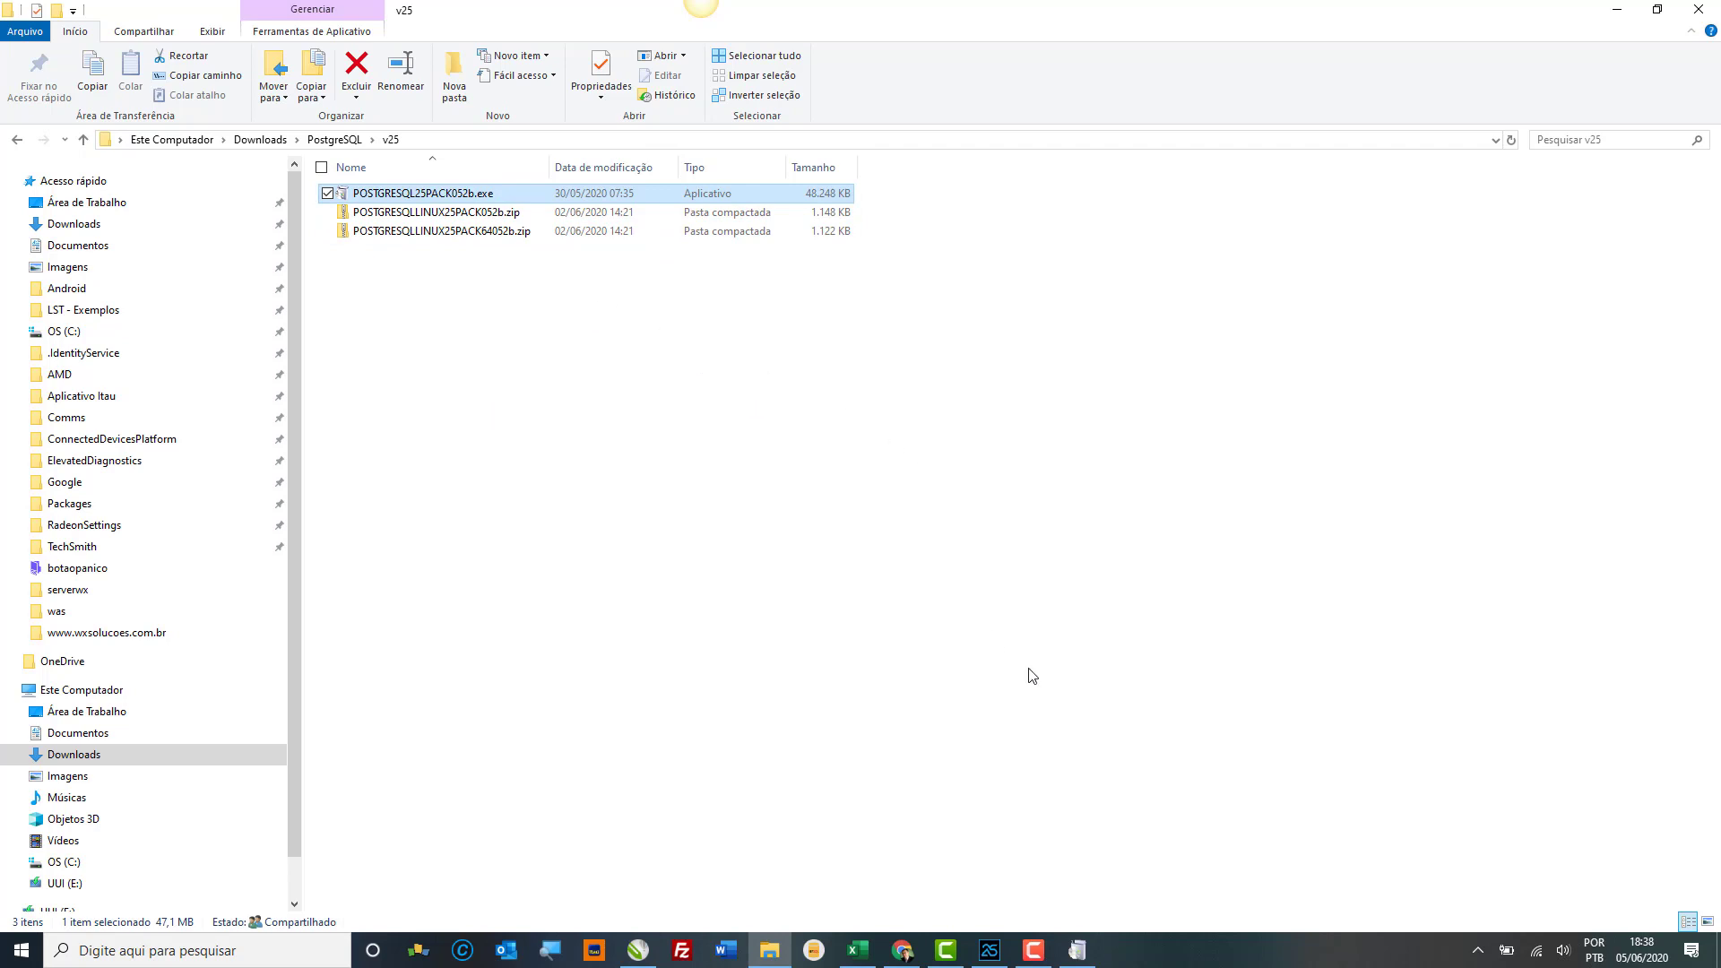
Step: Run the WINDEV 25 PostgreSQL connector update, acknowledging the stop-running-processes warnings
mouse_move(1082, 952)
click(1085, 912)
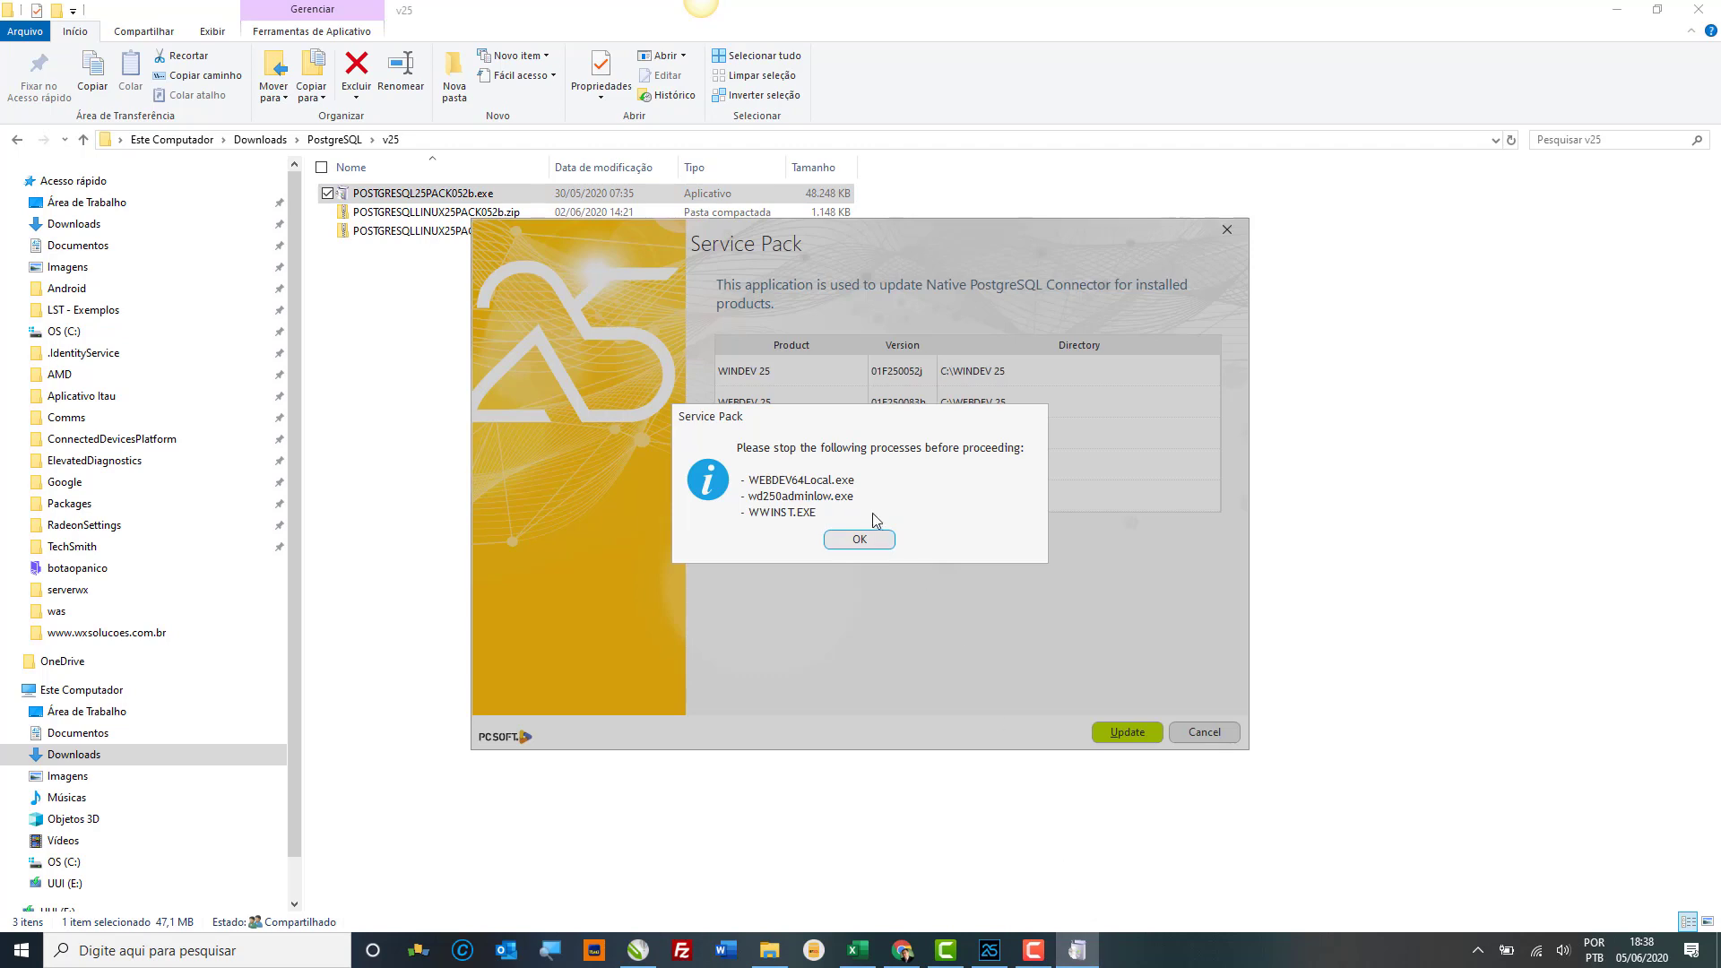
click(876, 537)
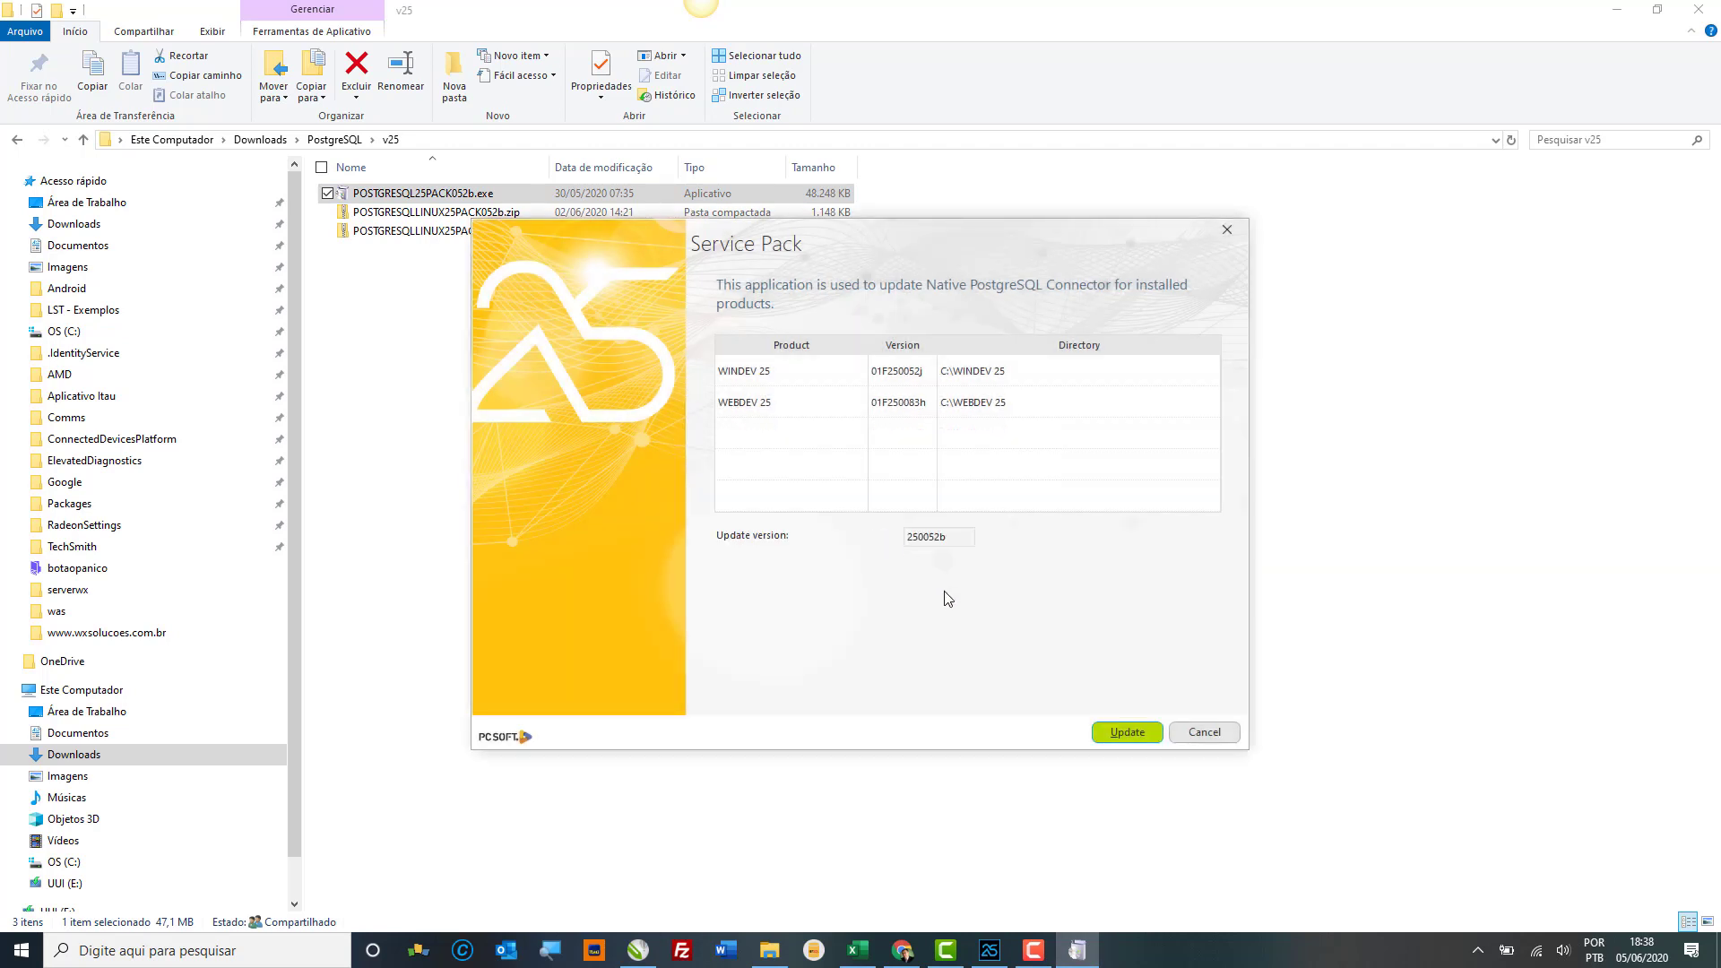
click(1119, 739)
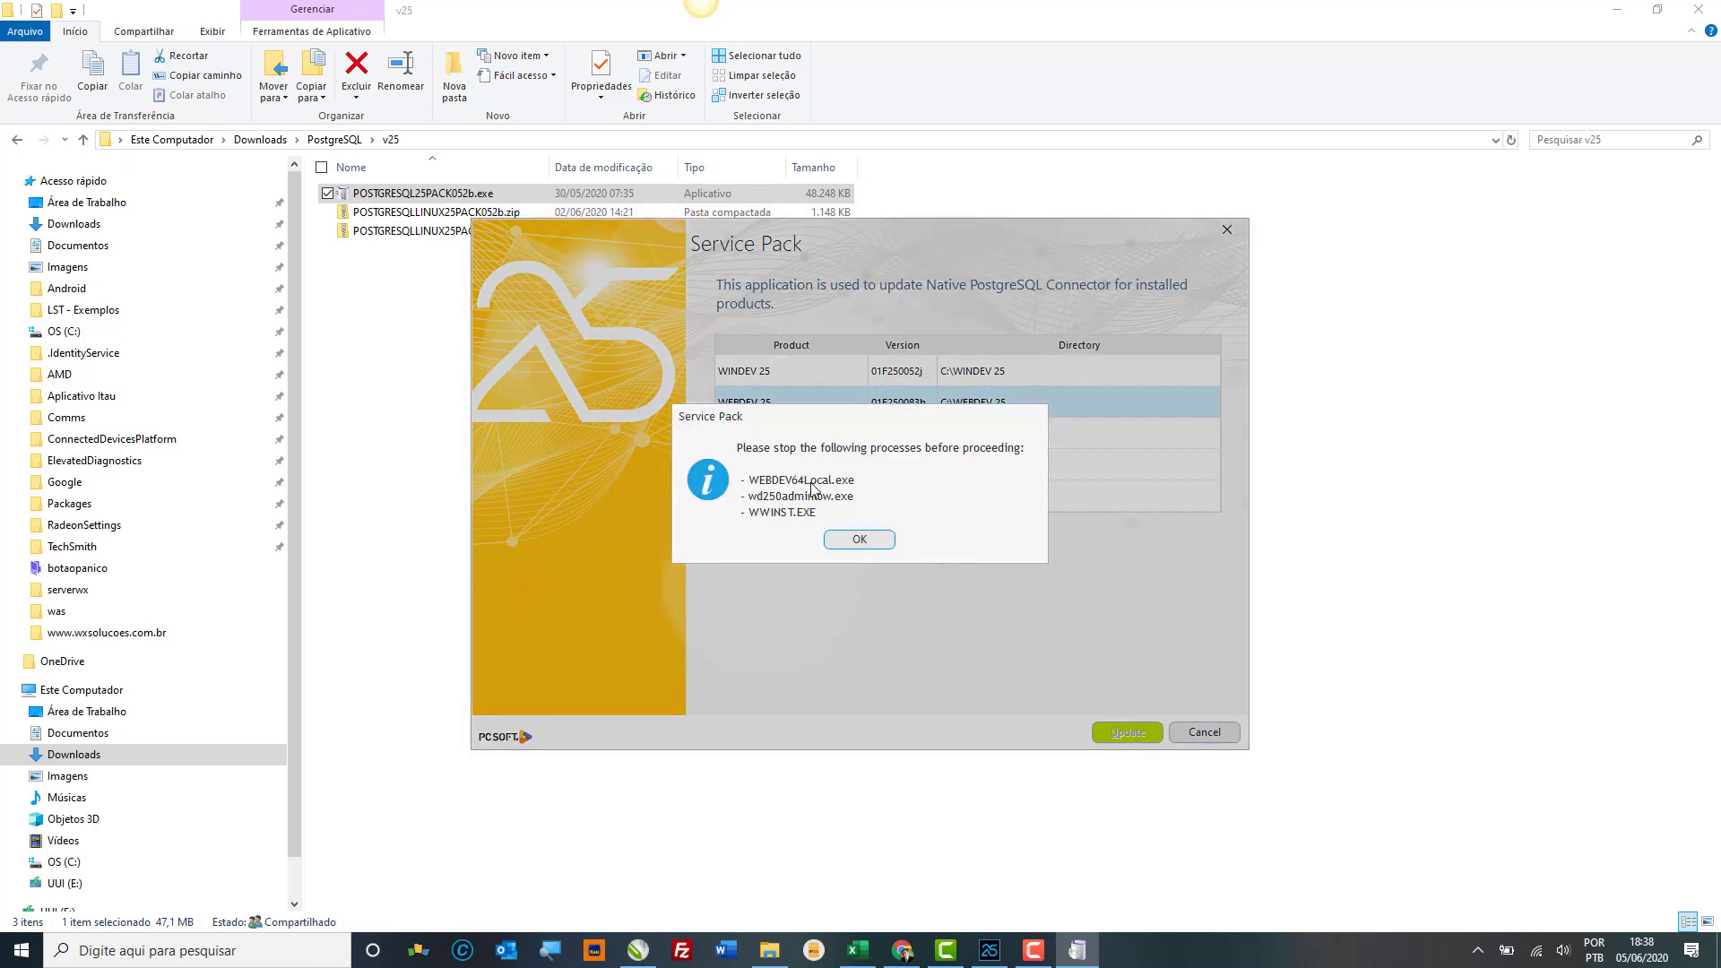
click(859, 541)
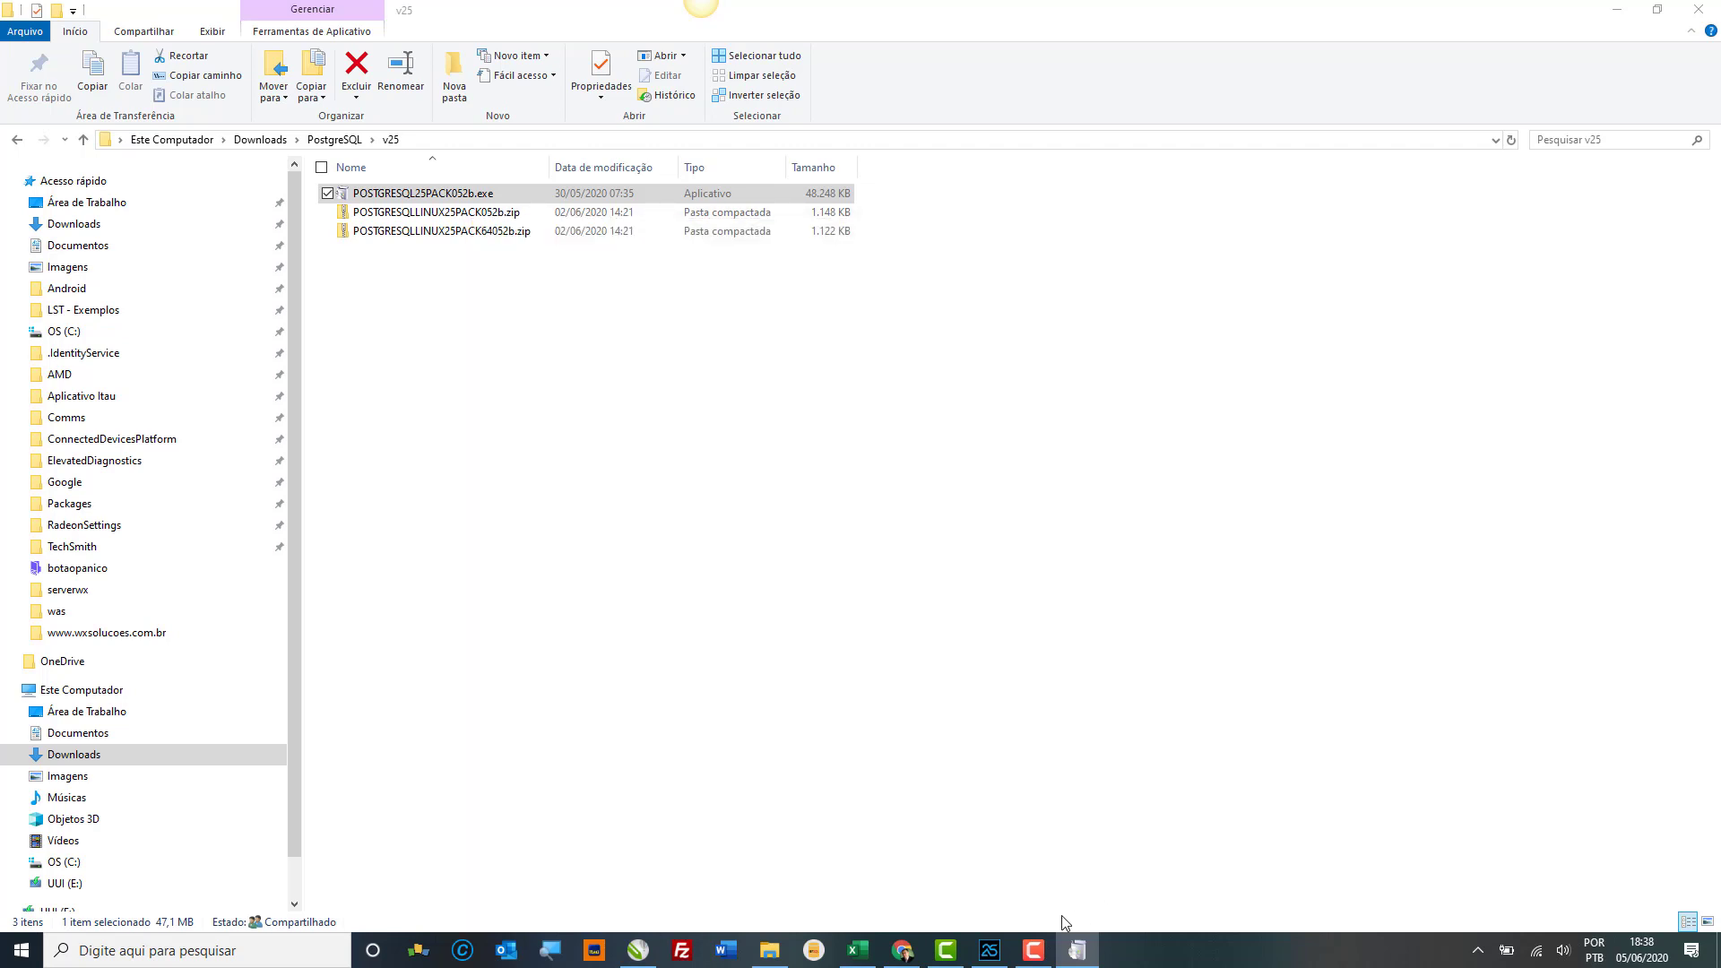
mouse_move(1080, 951)
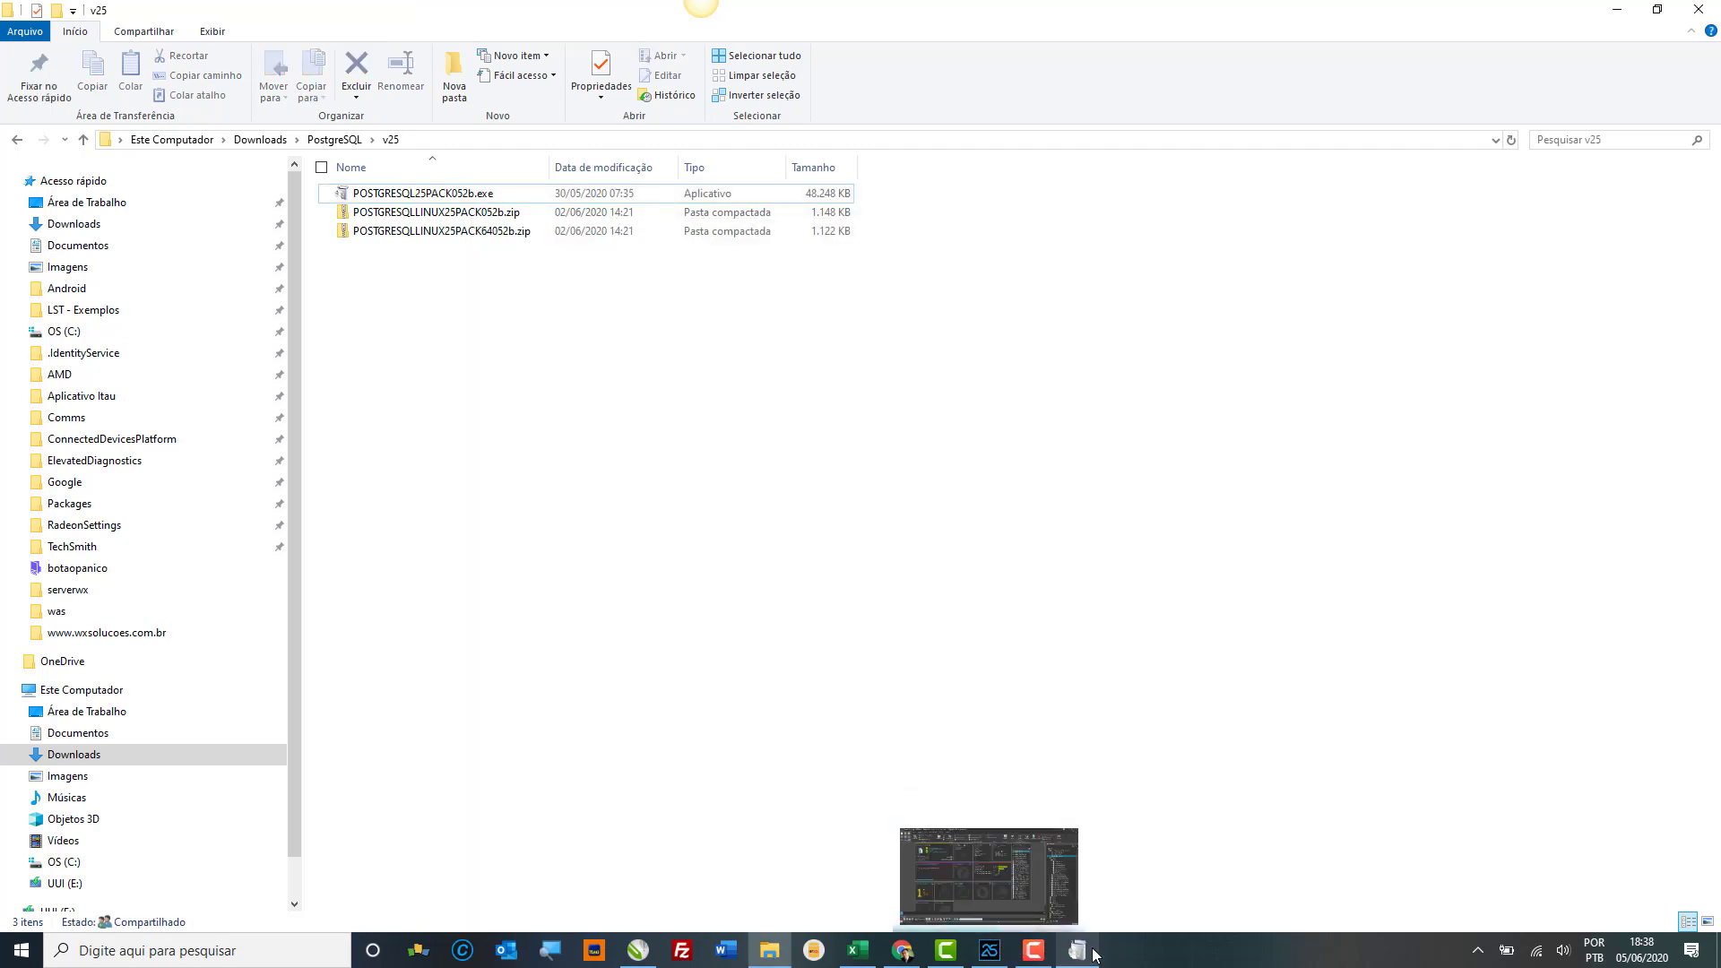
Step: Go up from v25 to the Downloads PostgreSQL folder
mouse_move(1108, 887)
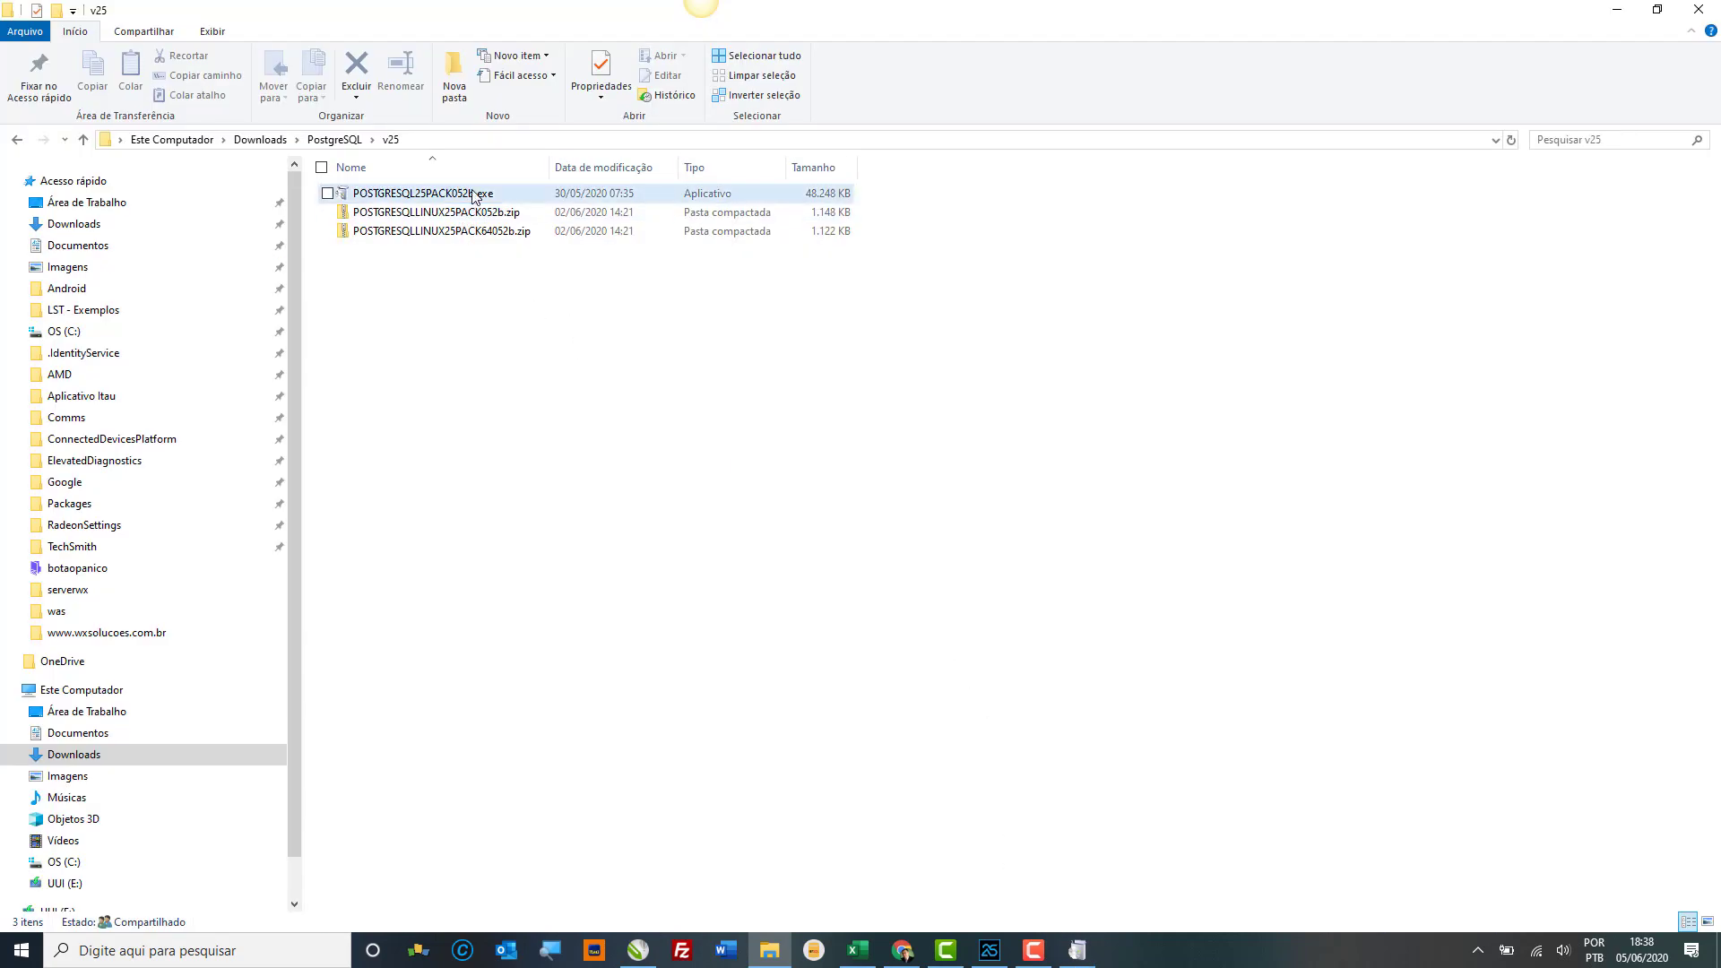
click(336, 141)
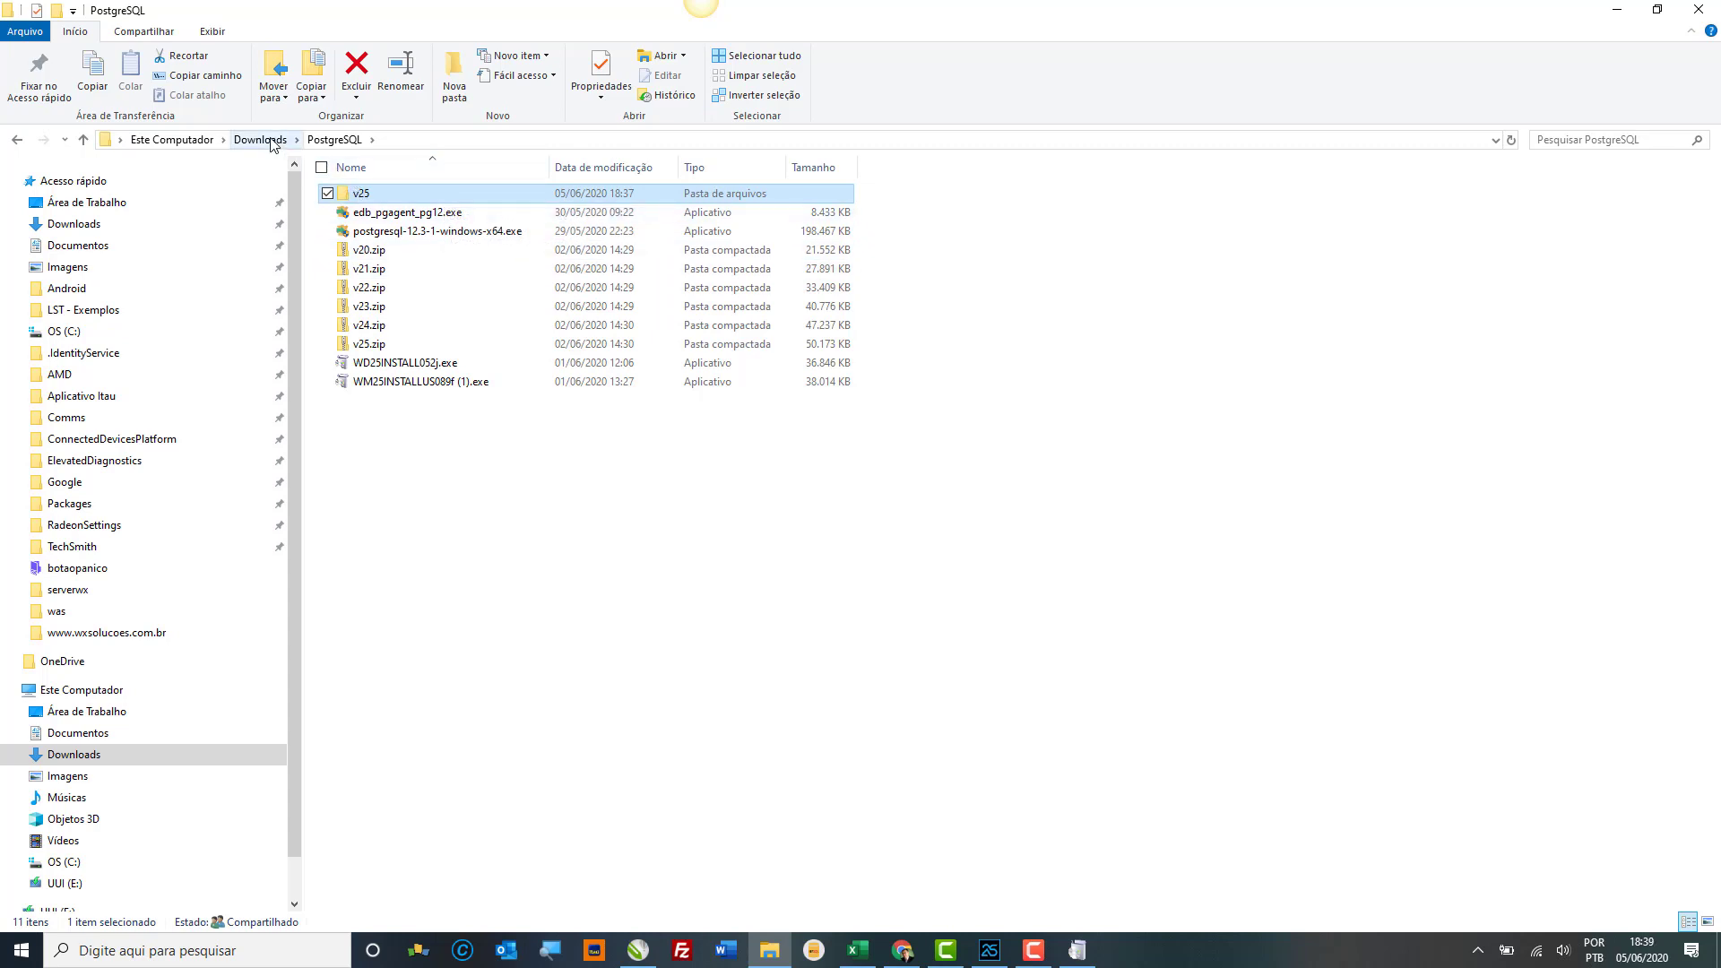
click(902, 950)
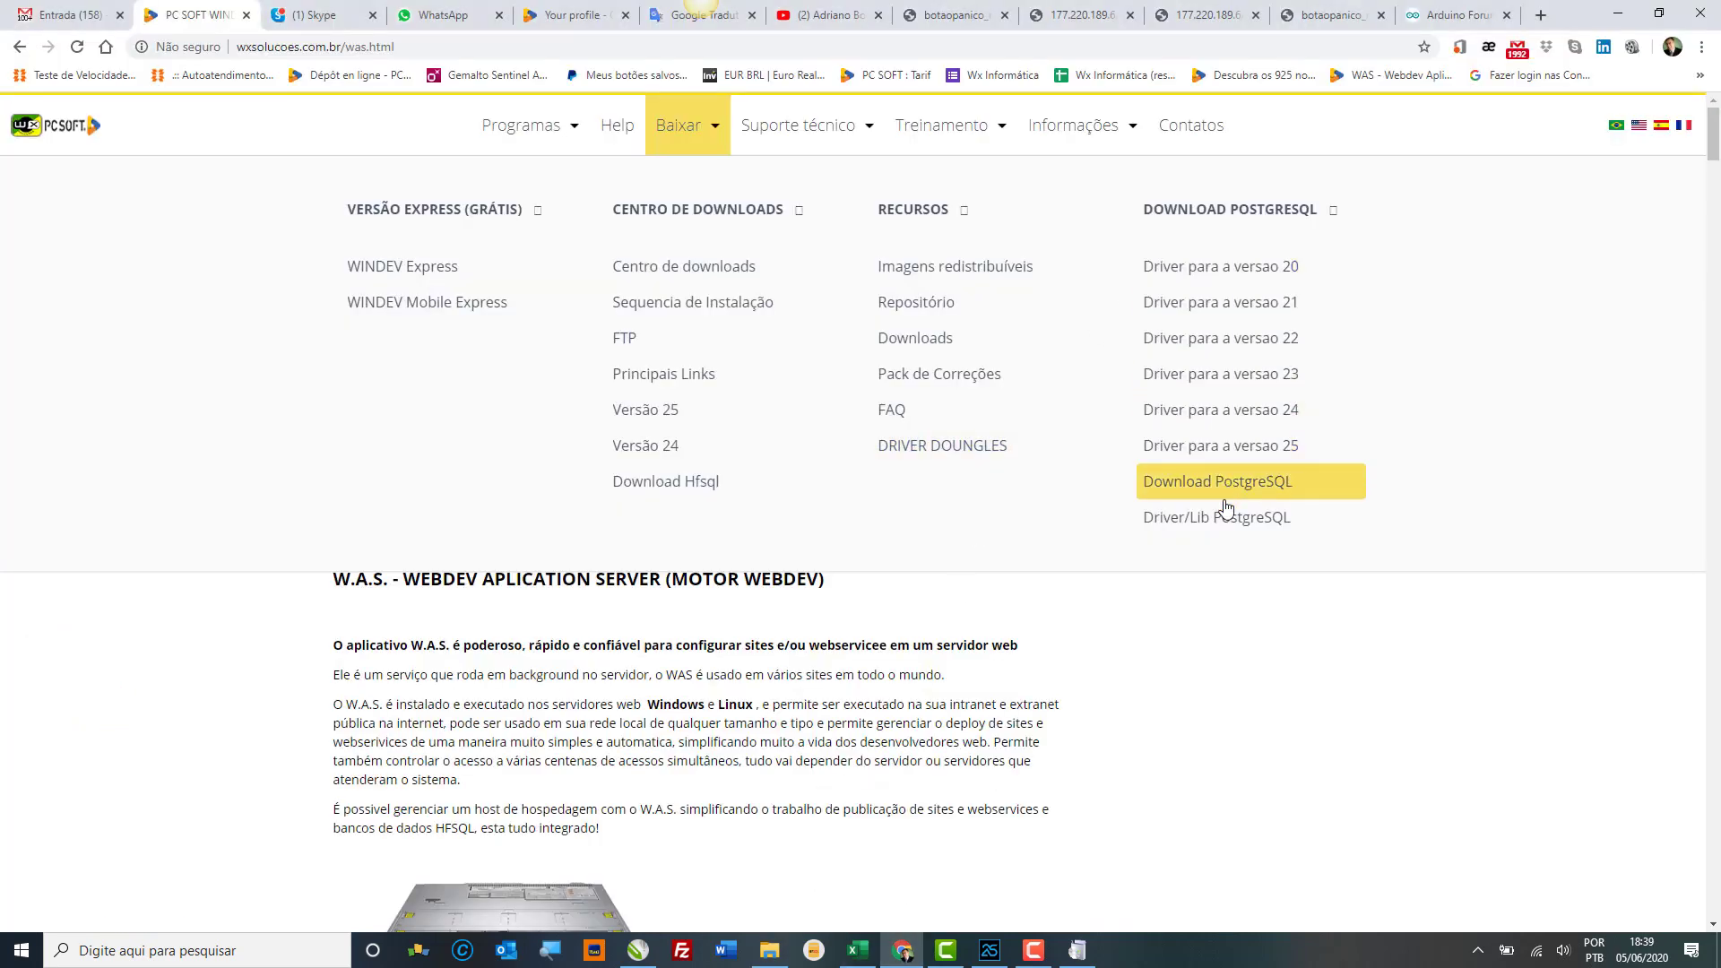
Step: Download the LIBPQ.DLL FREE PostgreSQL library zip from Driver/Lib PostgreSQL, accepting the license terms
click(1216, 527)
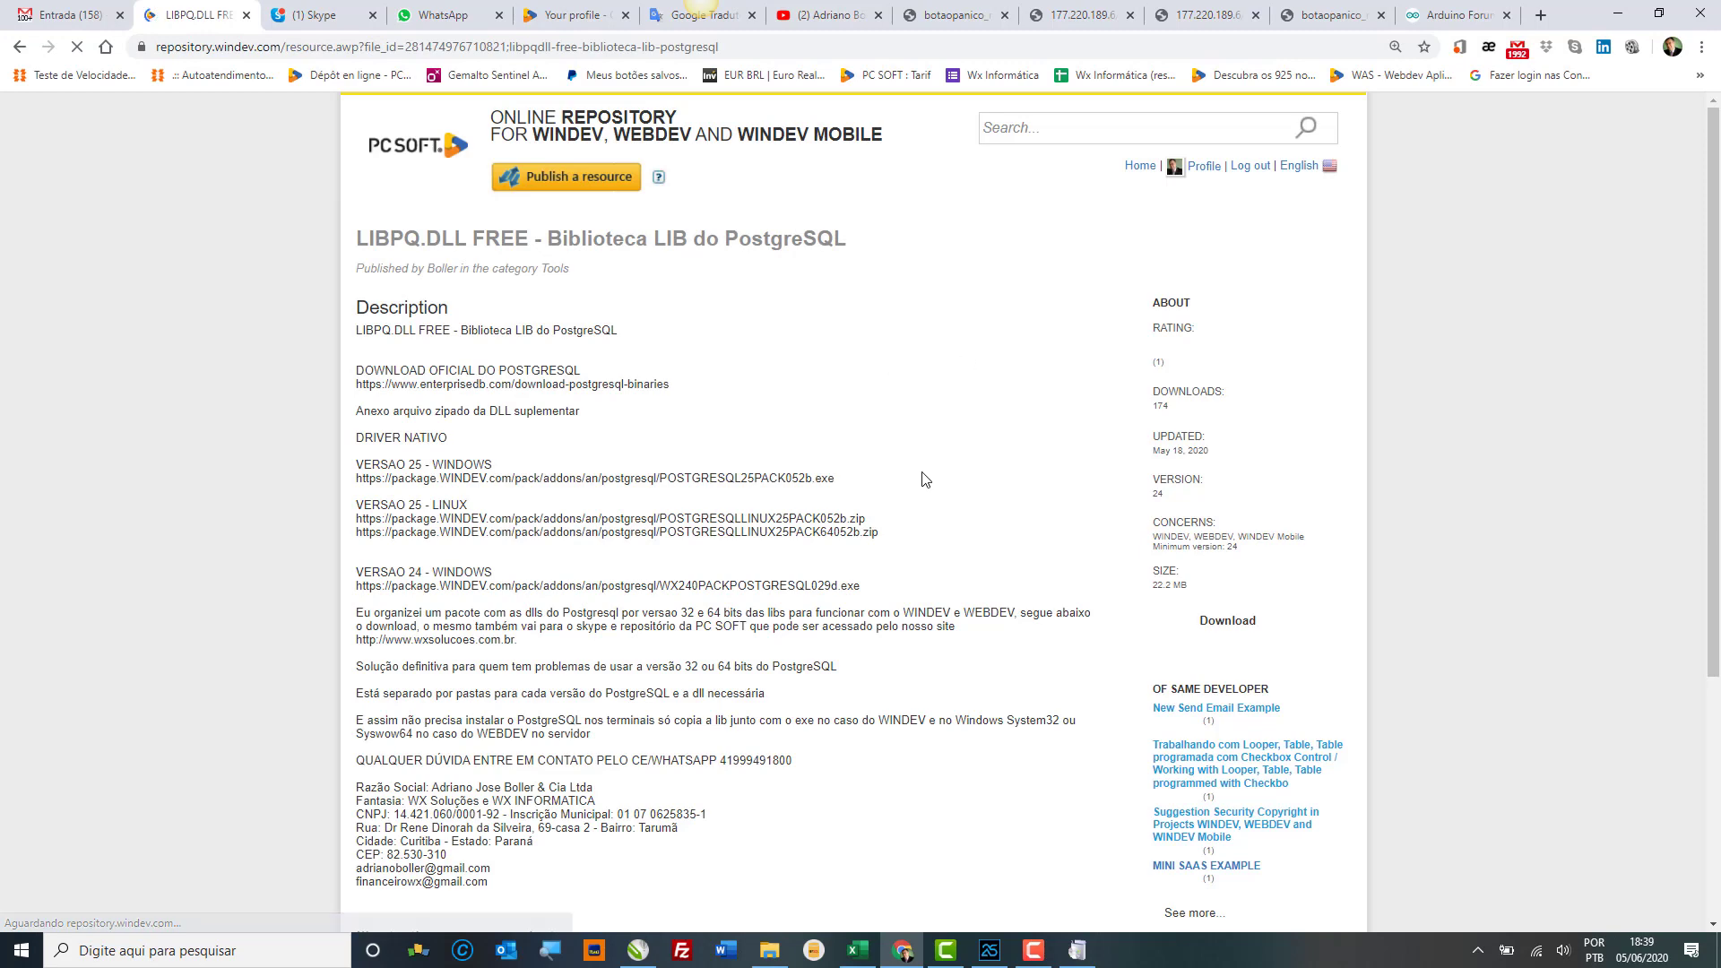
scroll(921, 476, down, 3)
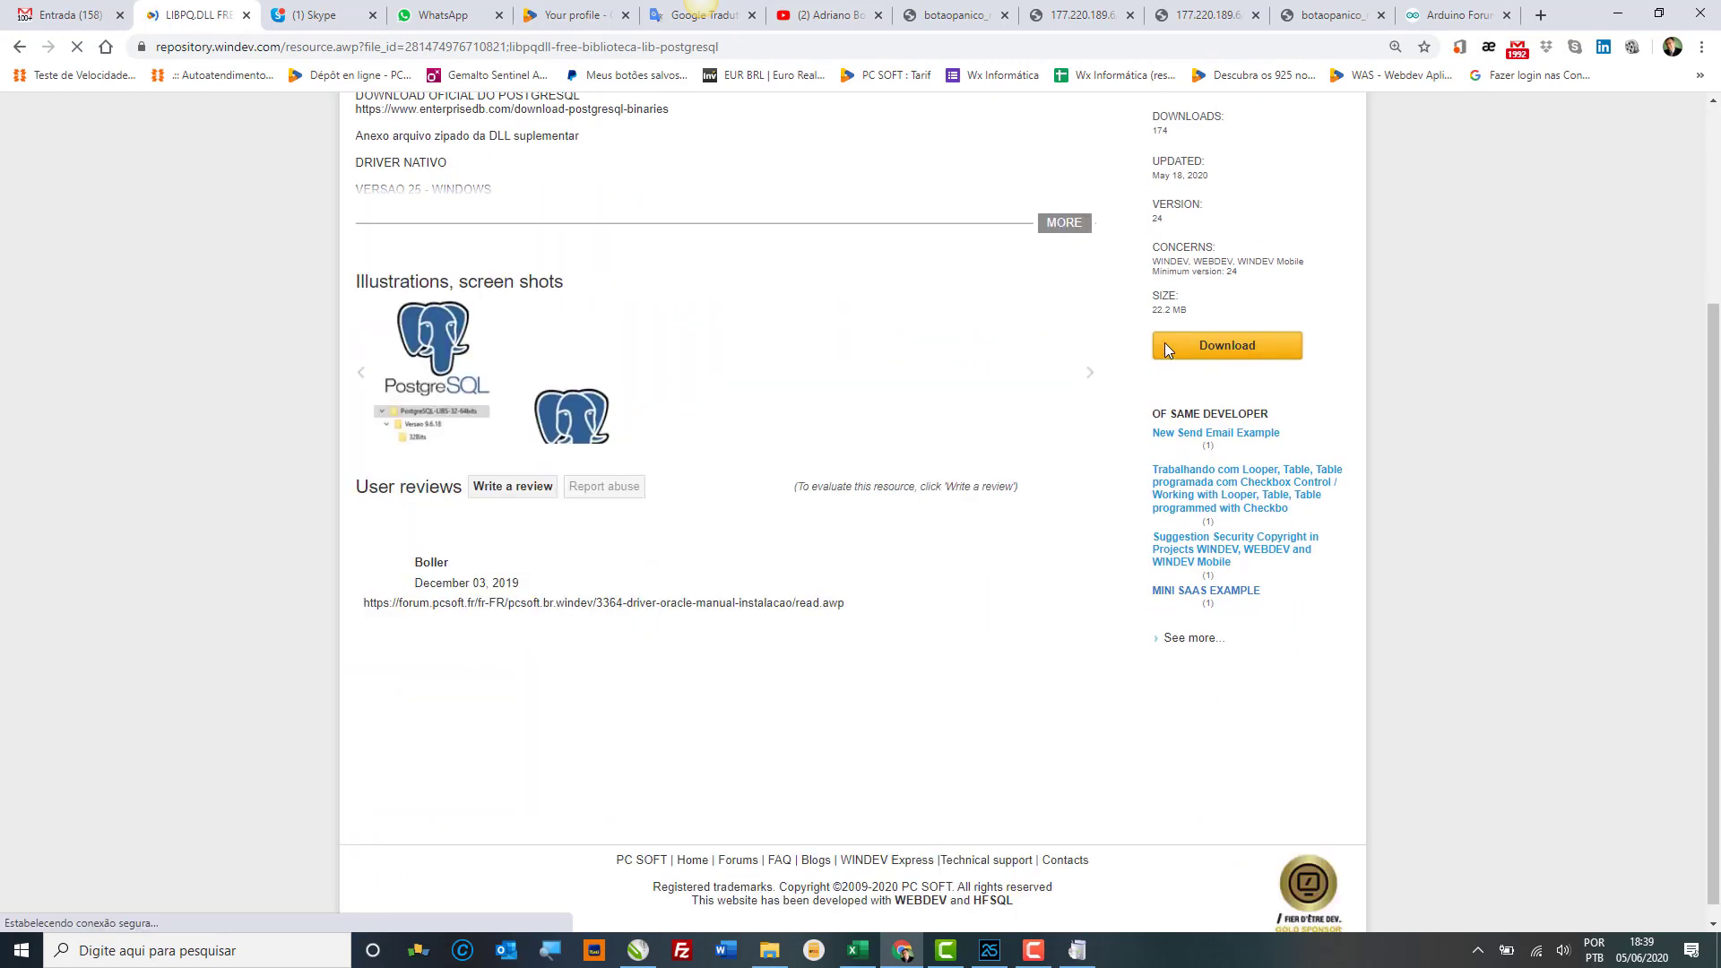
click(1170, 349)
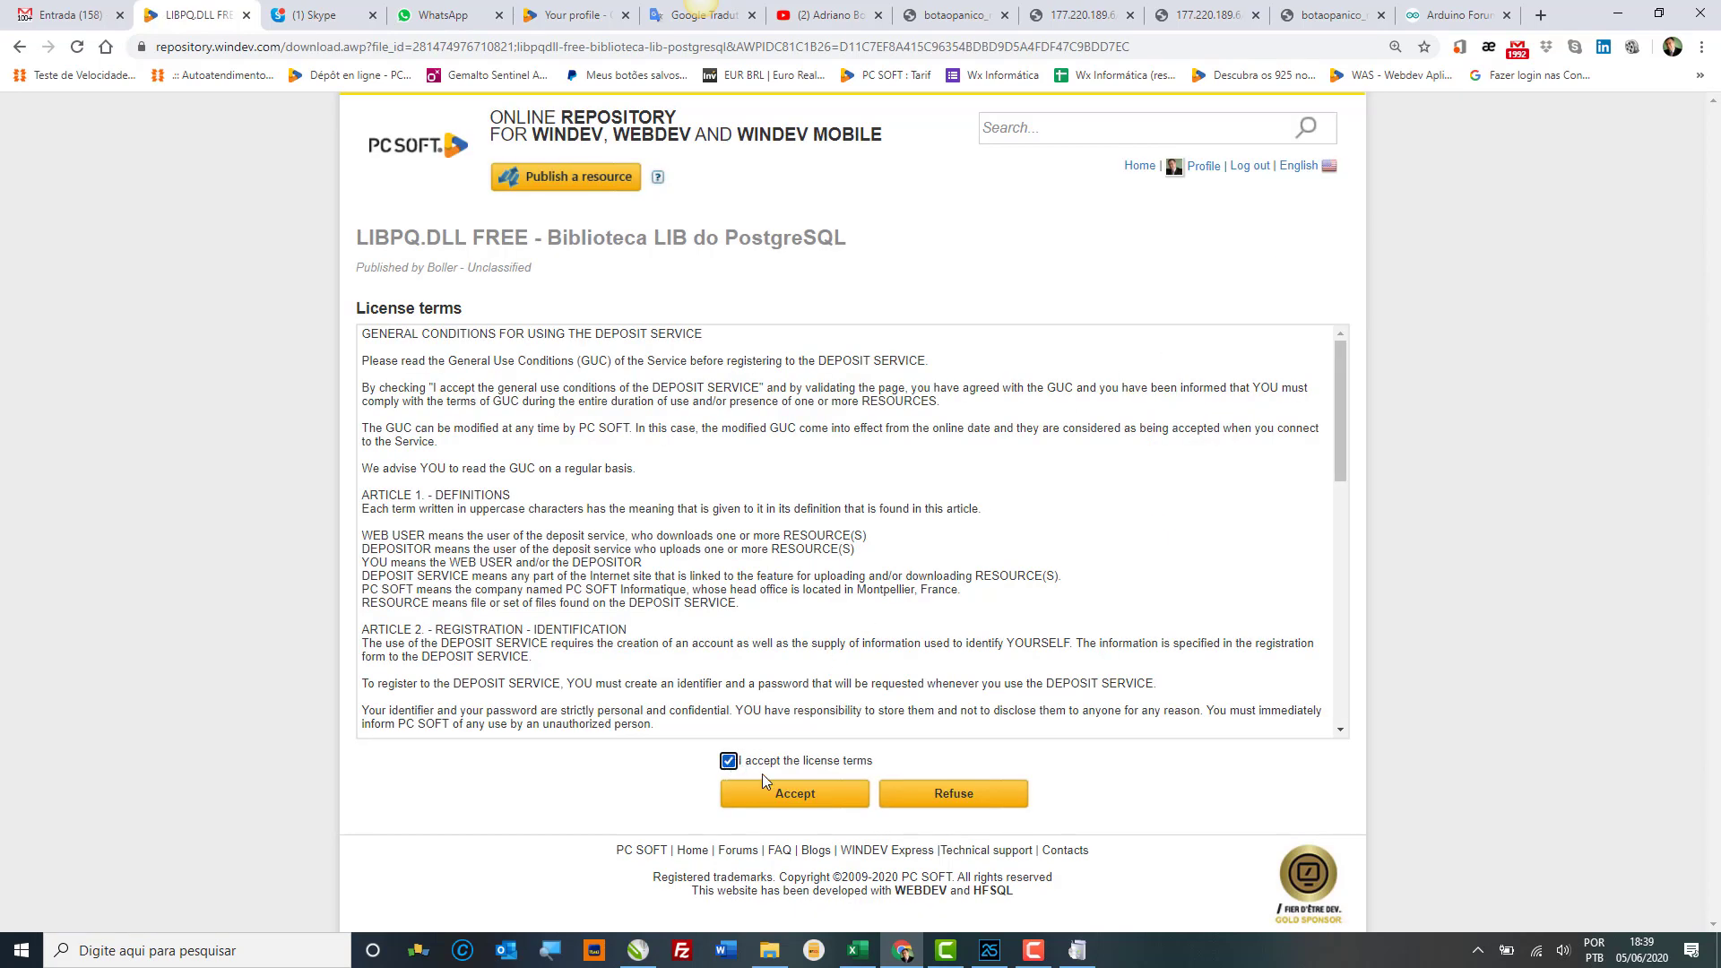
click(797, 794)
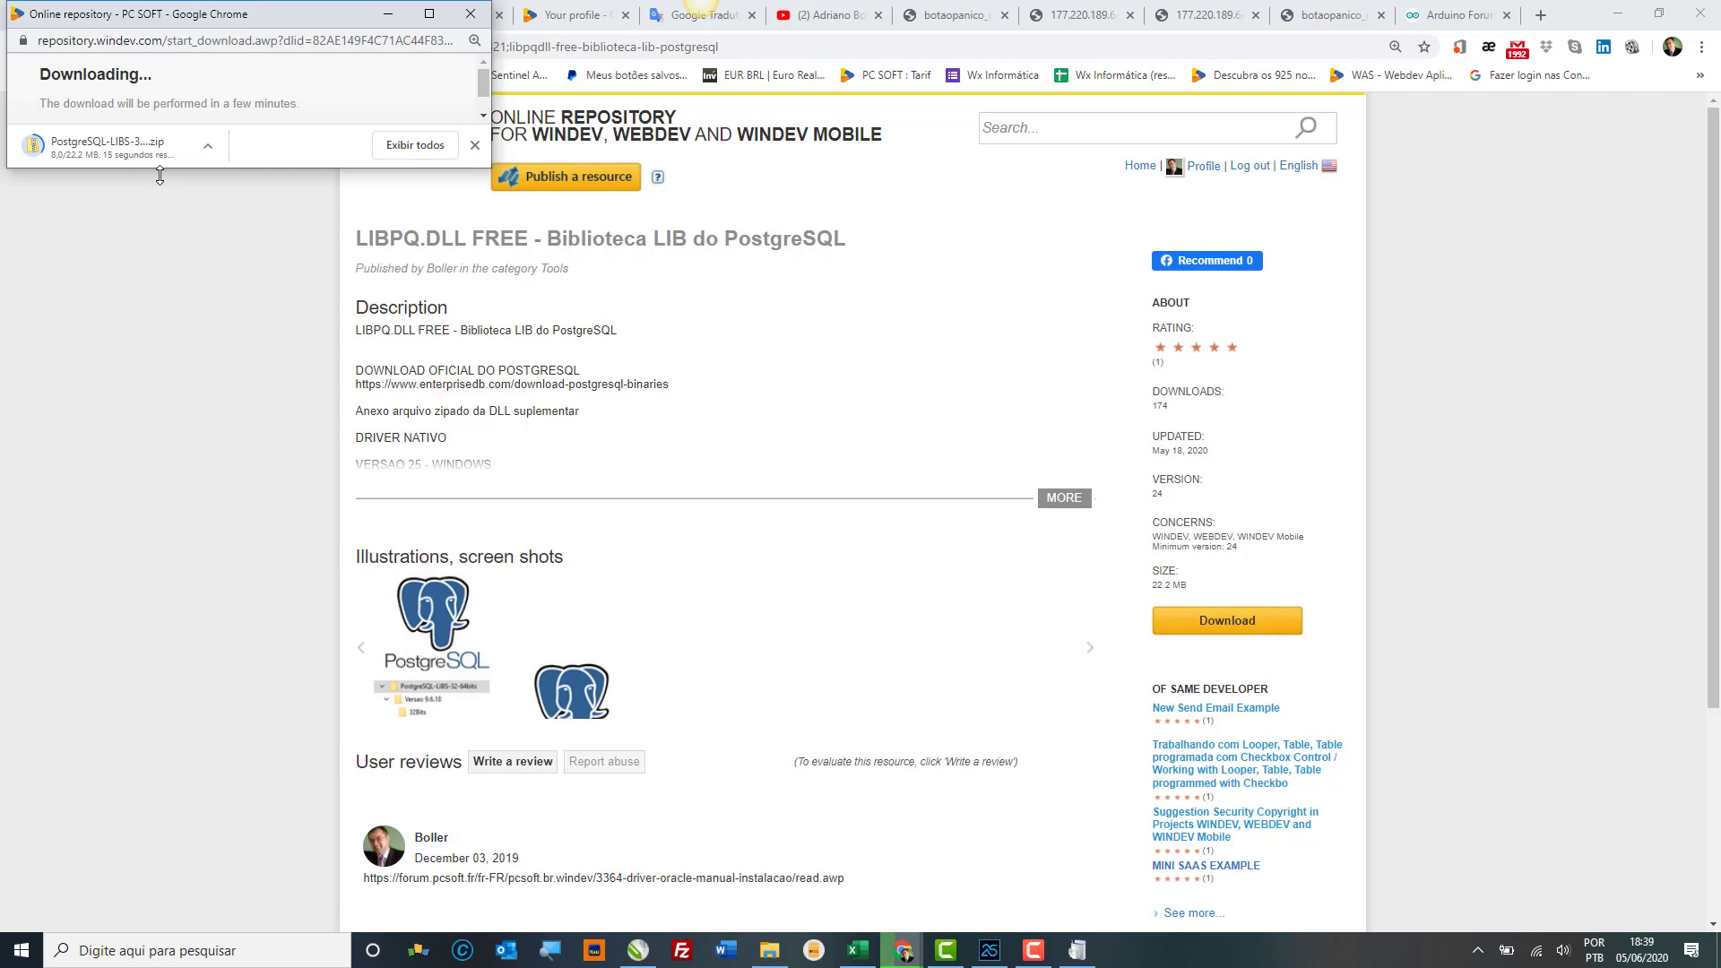
click(454, 679)
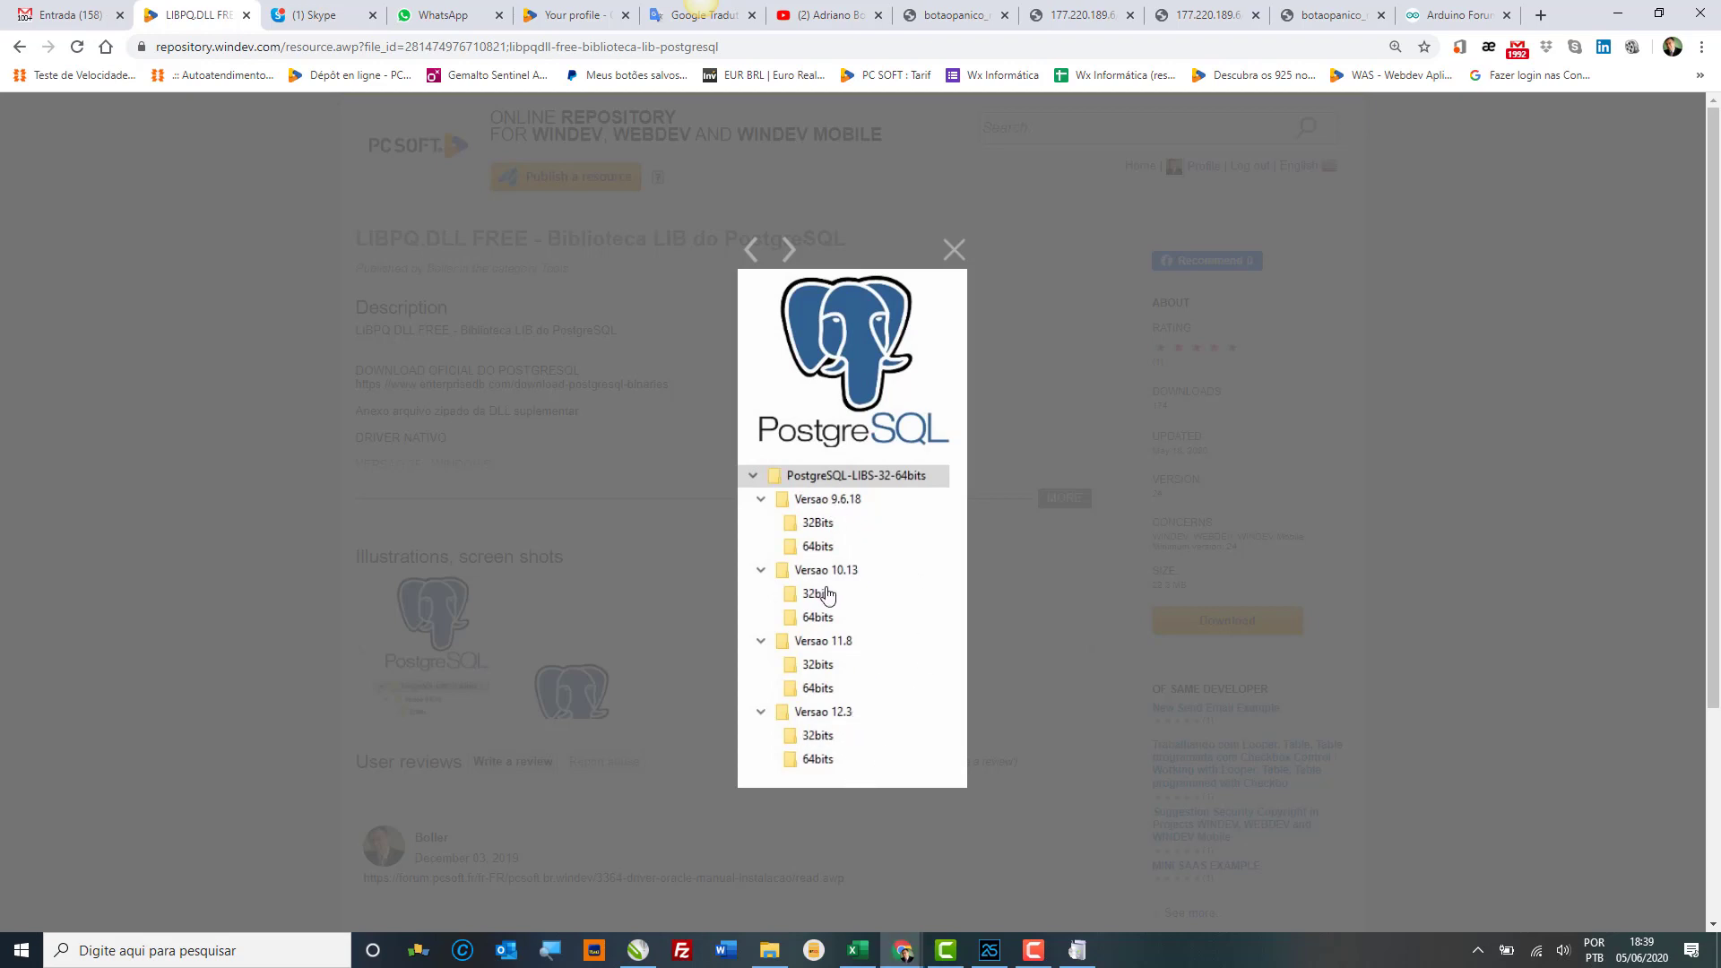
click(954, 255)
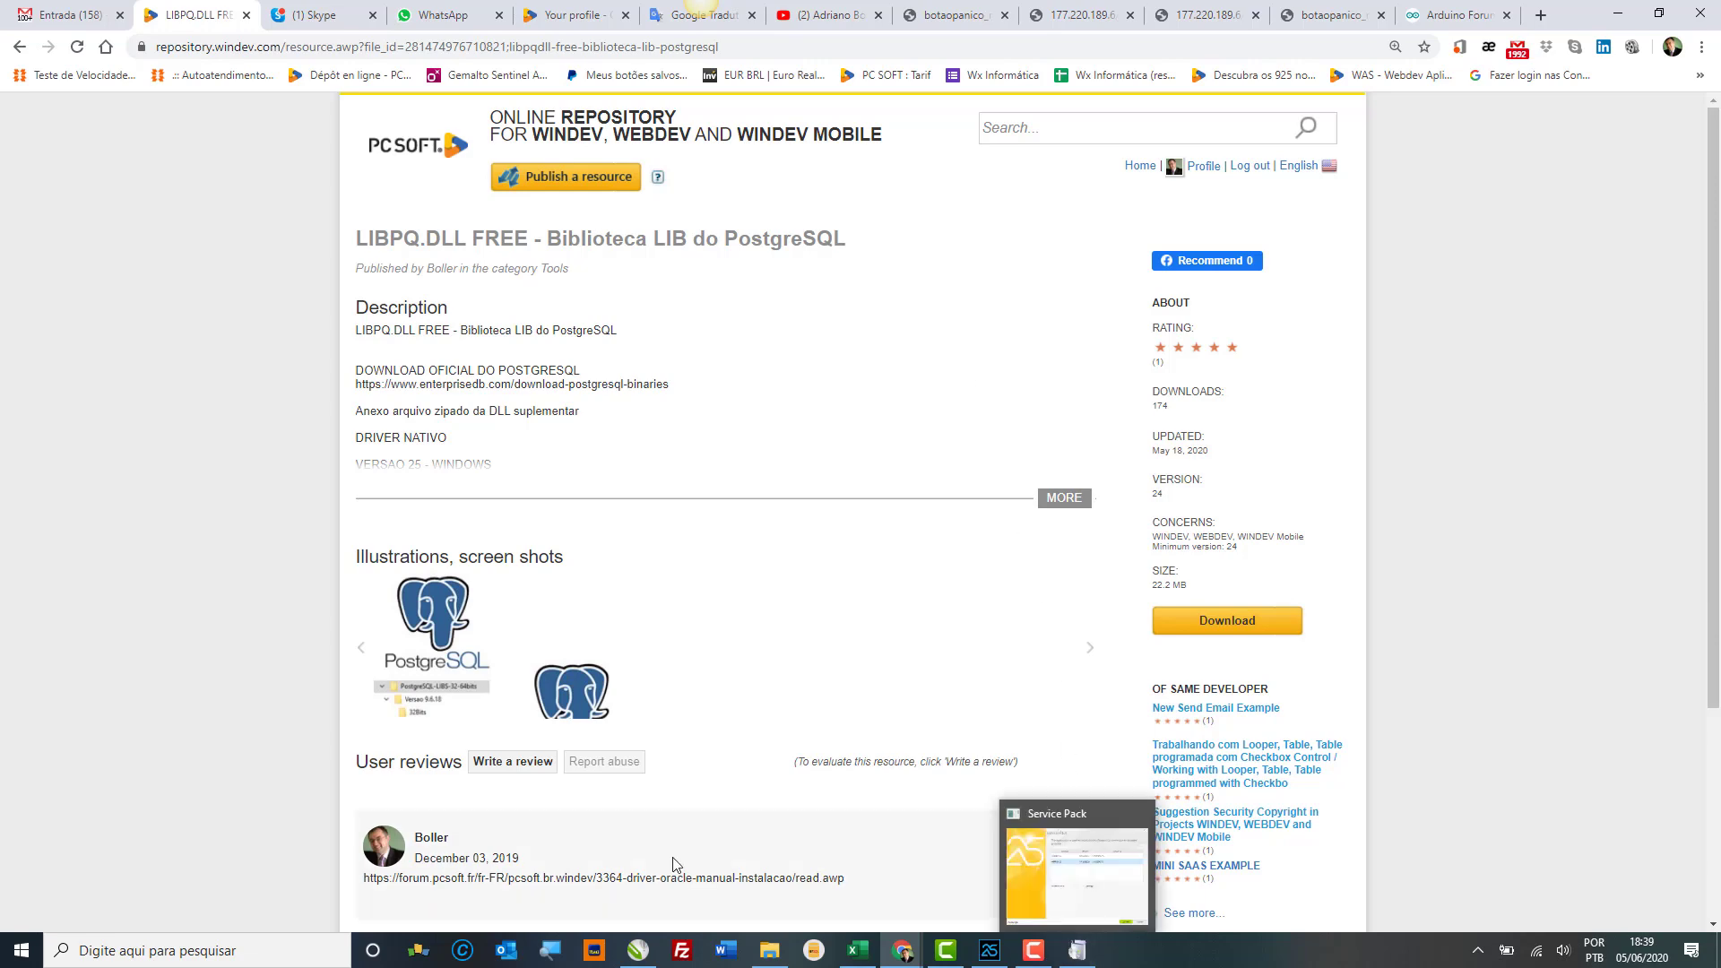
click(769, 950)
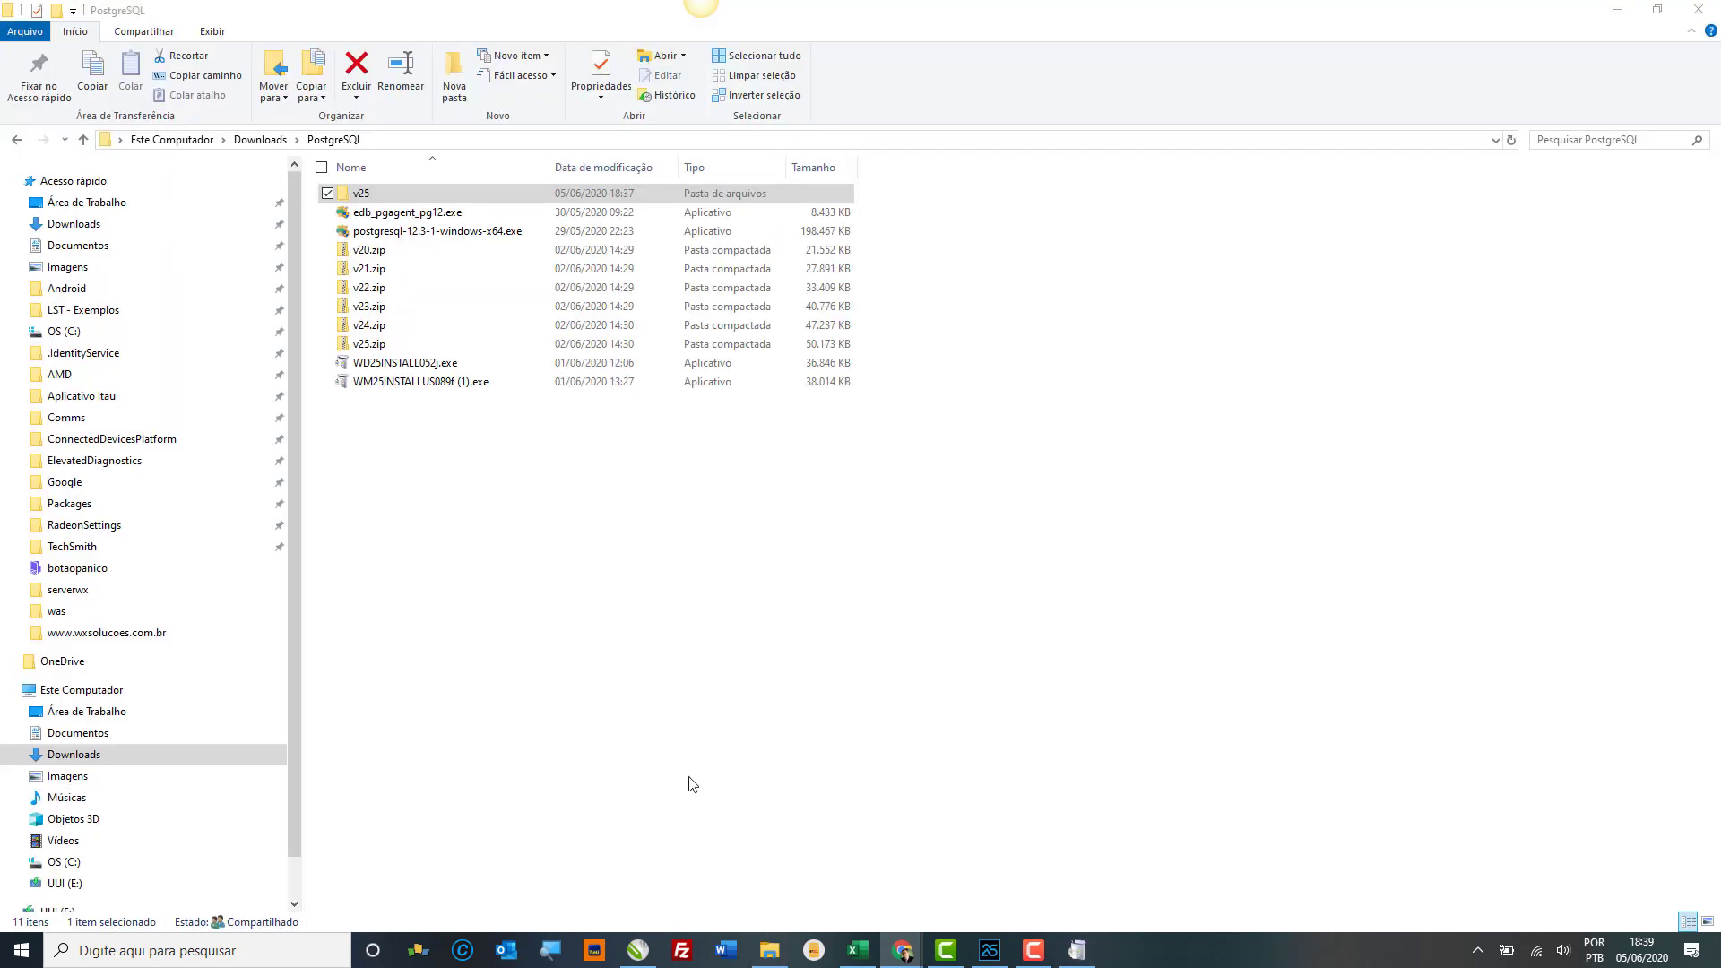
Step: In Downloads, extract PostgreSQL-LIBS-32-64bits.zip with 7-Zip into its own folder
click(260, 139)
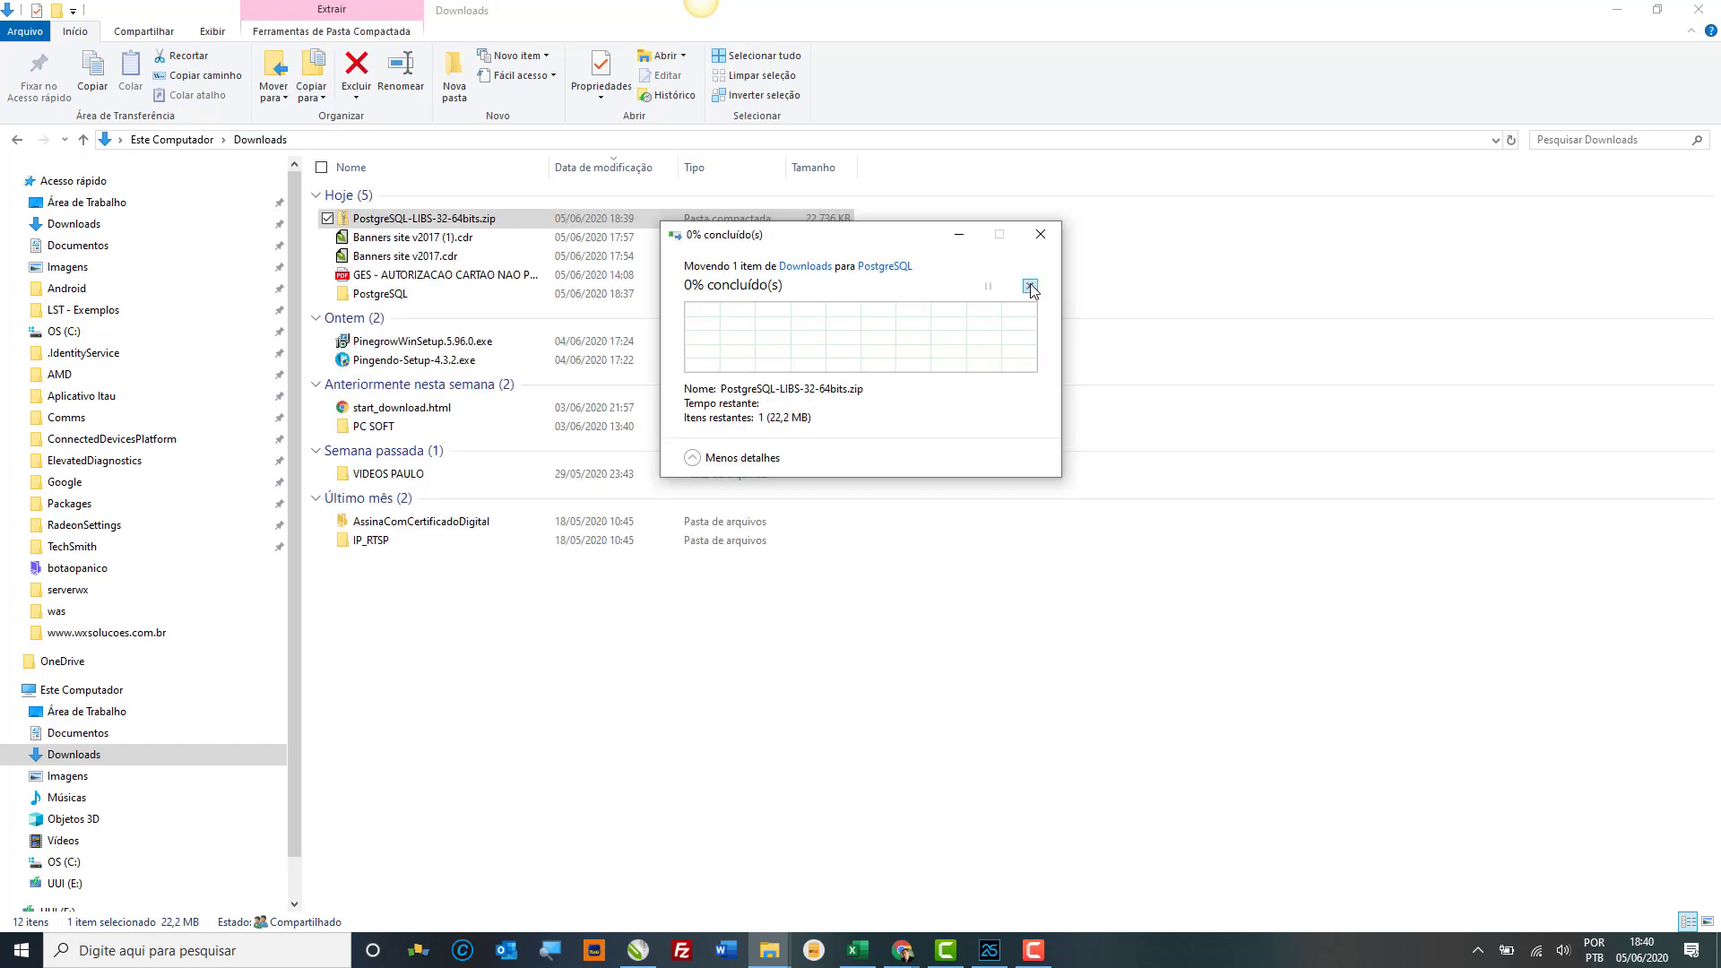
click(1029, 286)
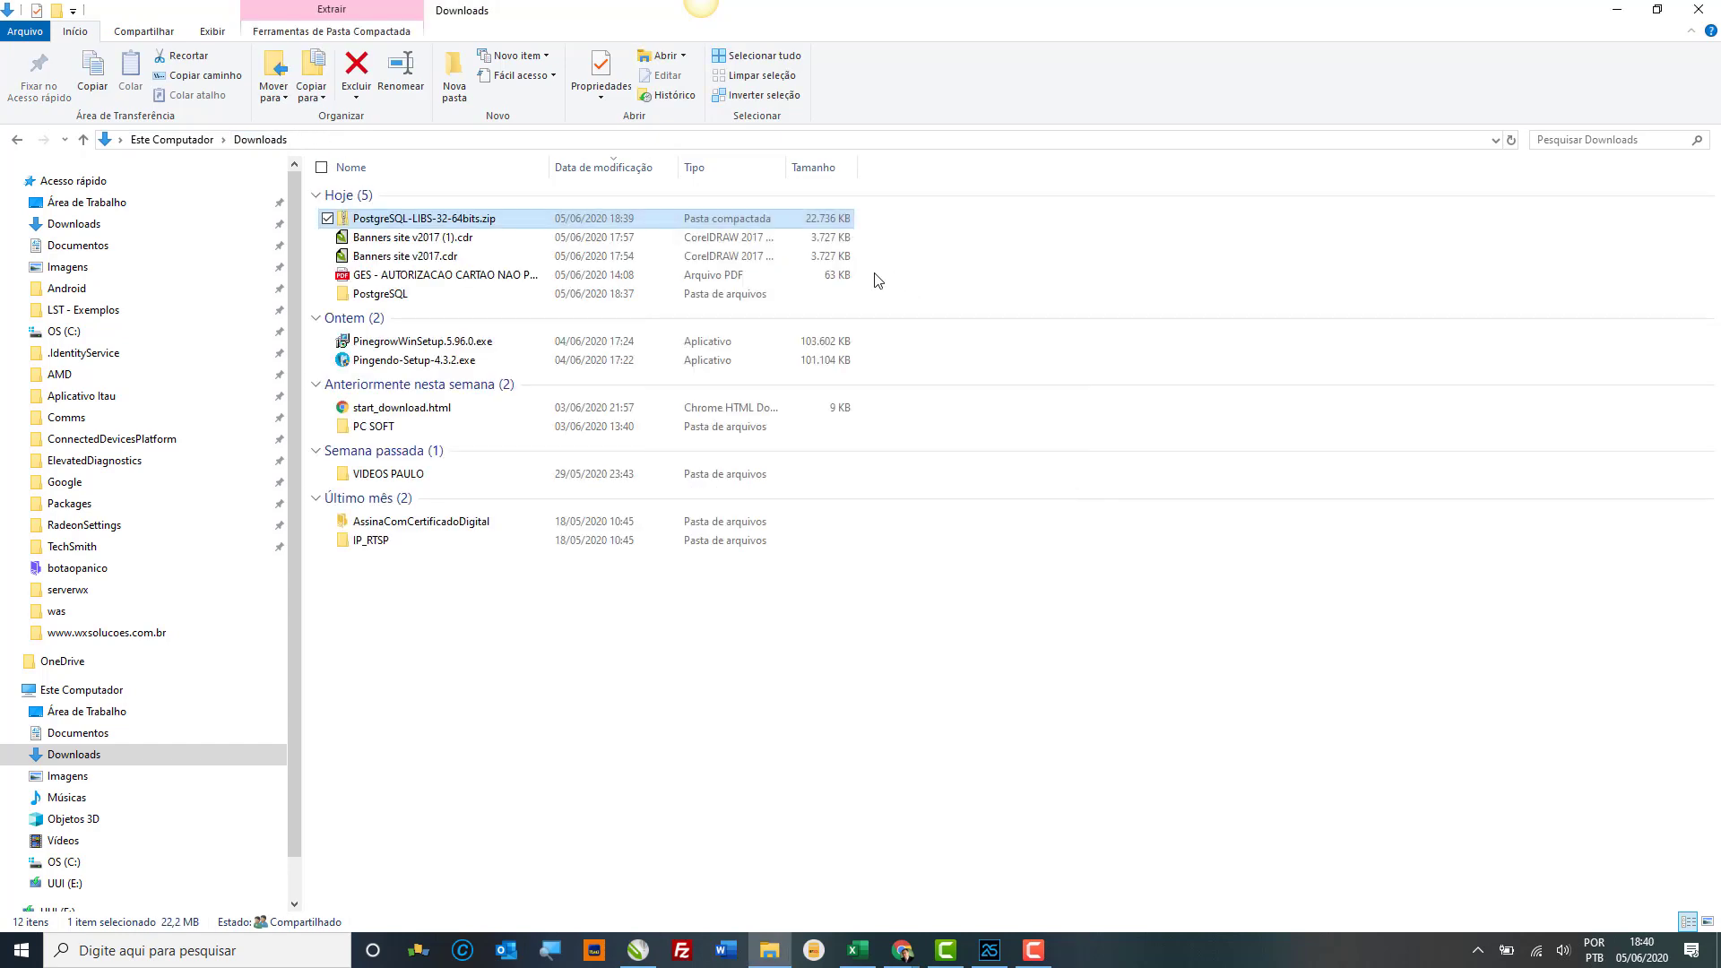
right_click(518, 224)
mouse_move(466, 303)
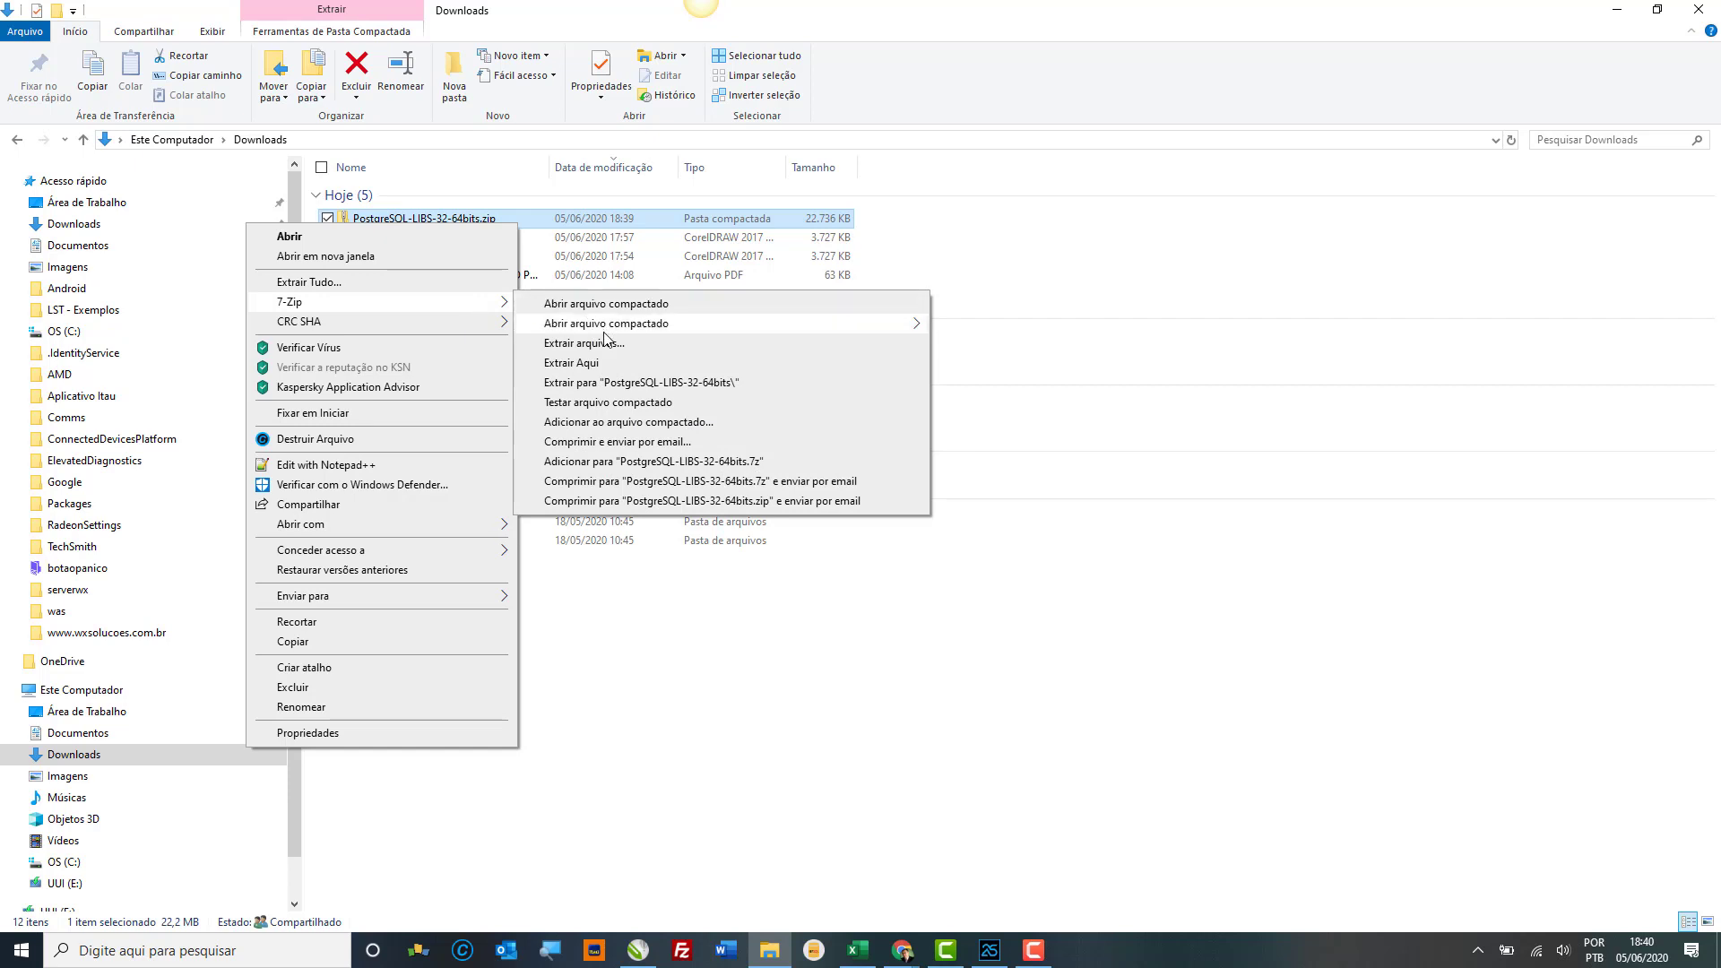
click(614, 383)
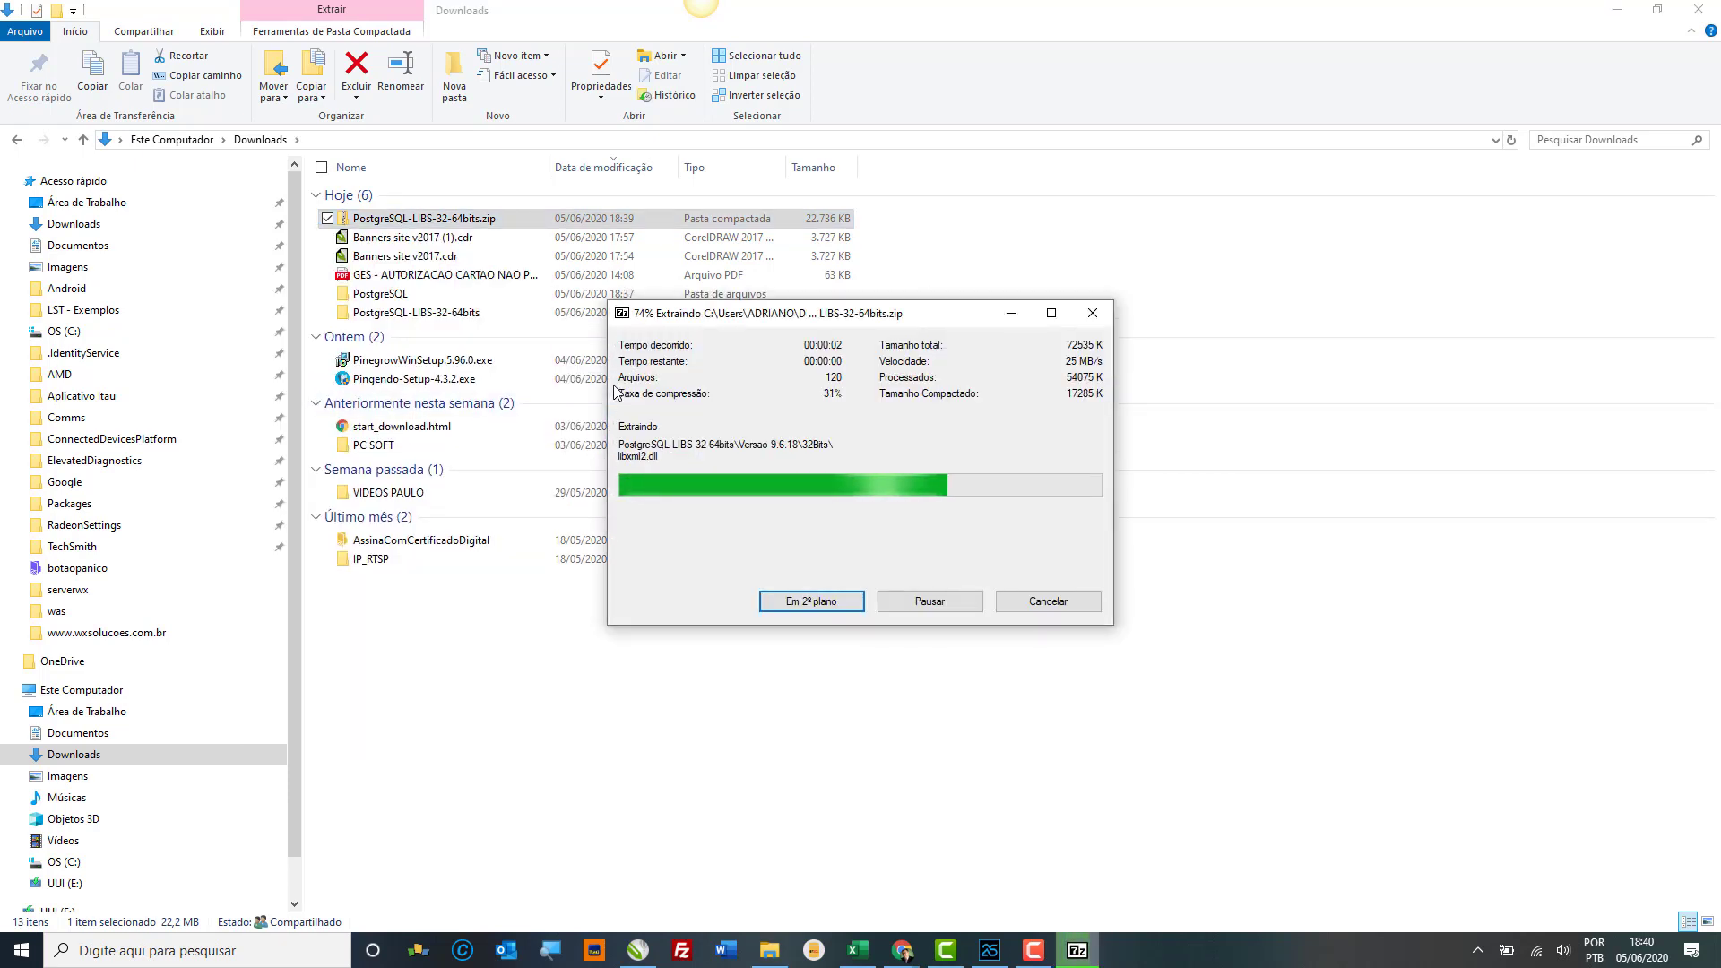
click(465, 317)
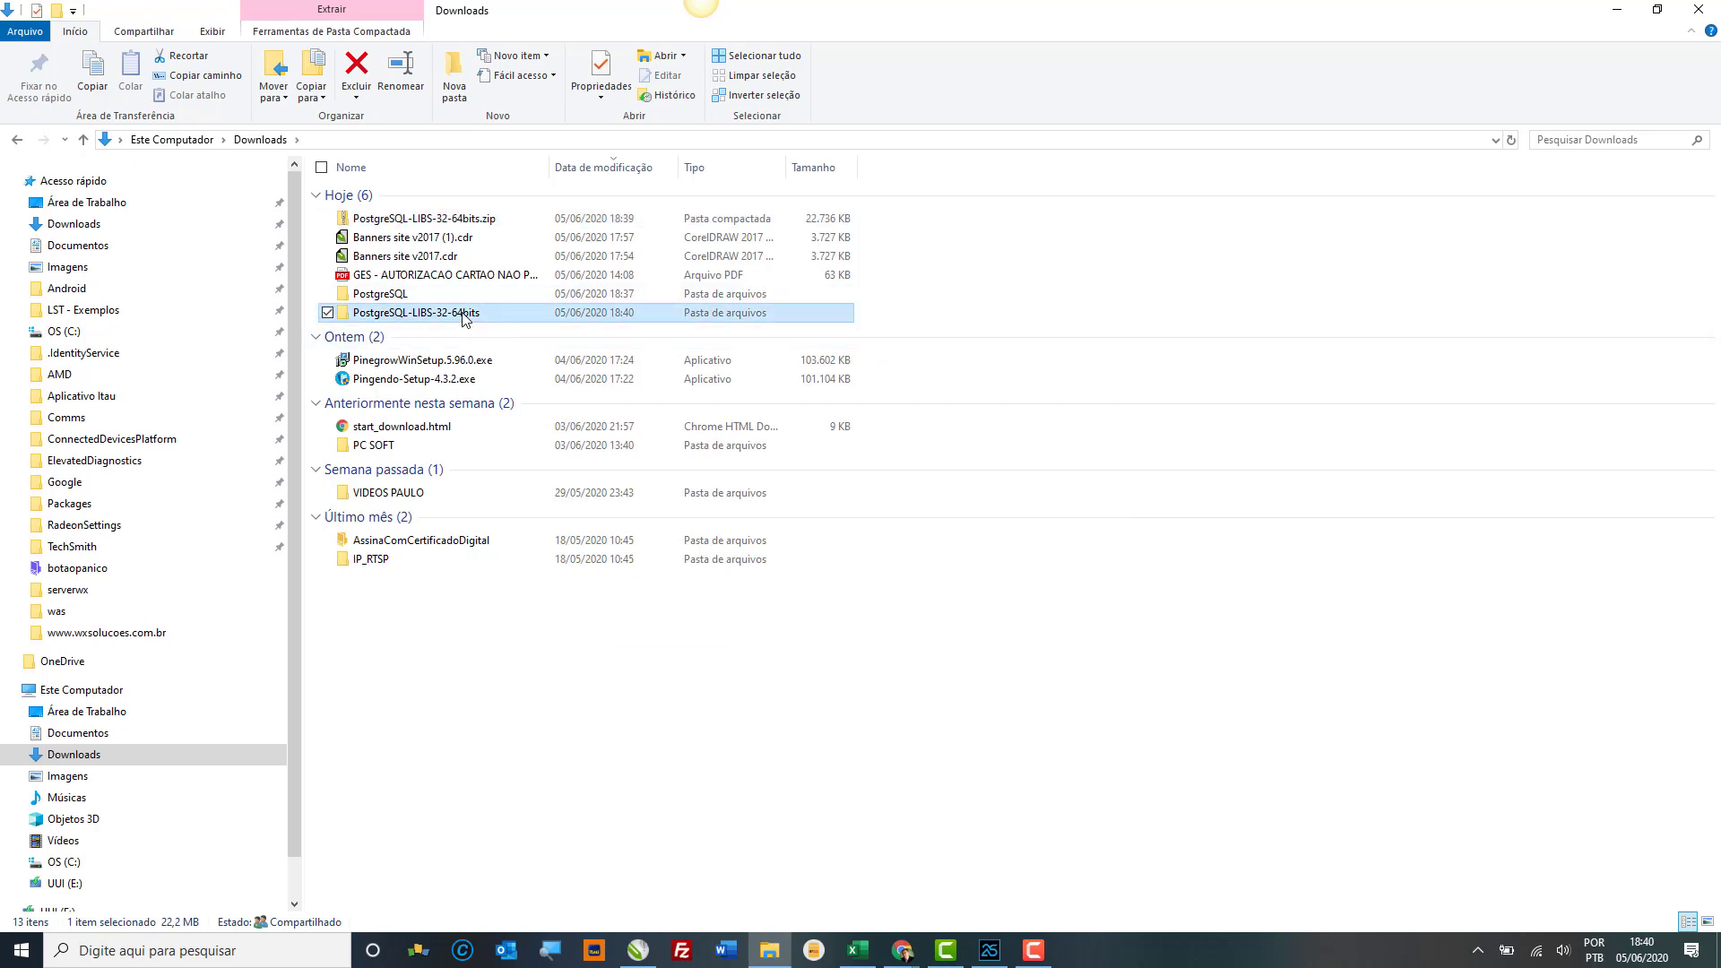
Step: Open PostgreSQL-LIBS-32-64bits > Versao 12.3 > 64bits and select all 28 library files
double_click(465, 317)
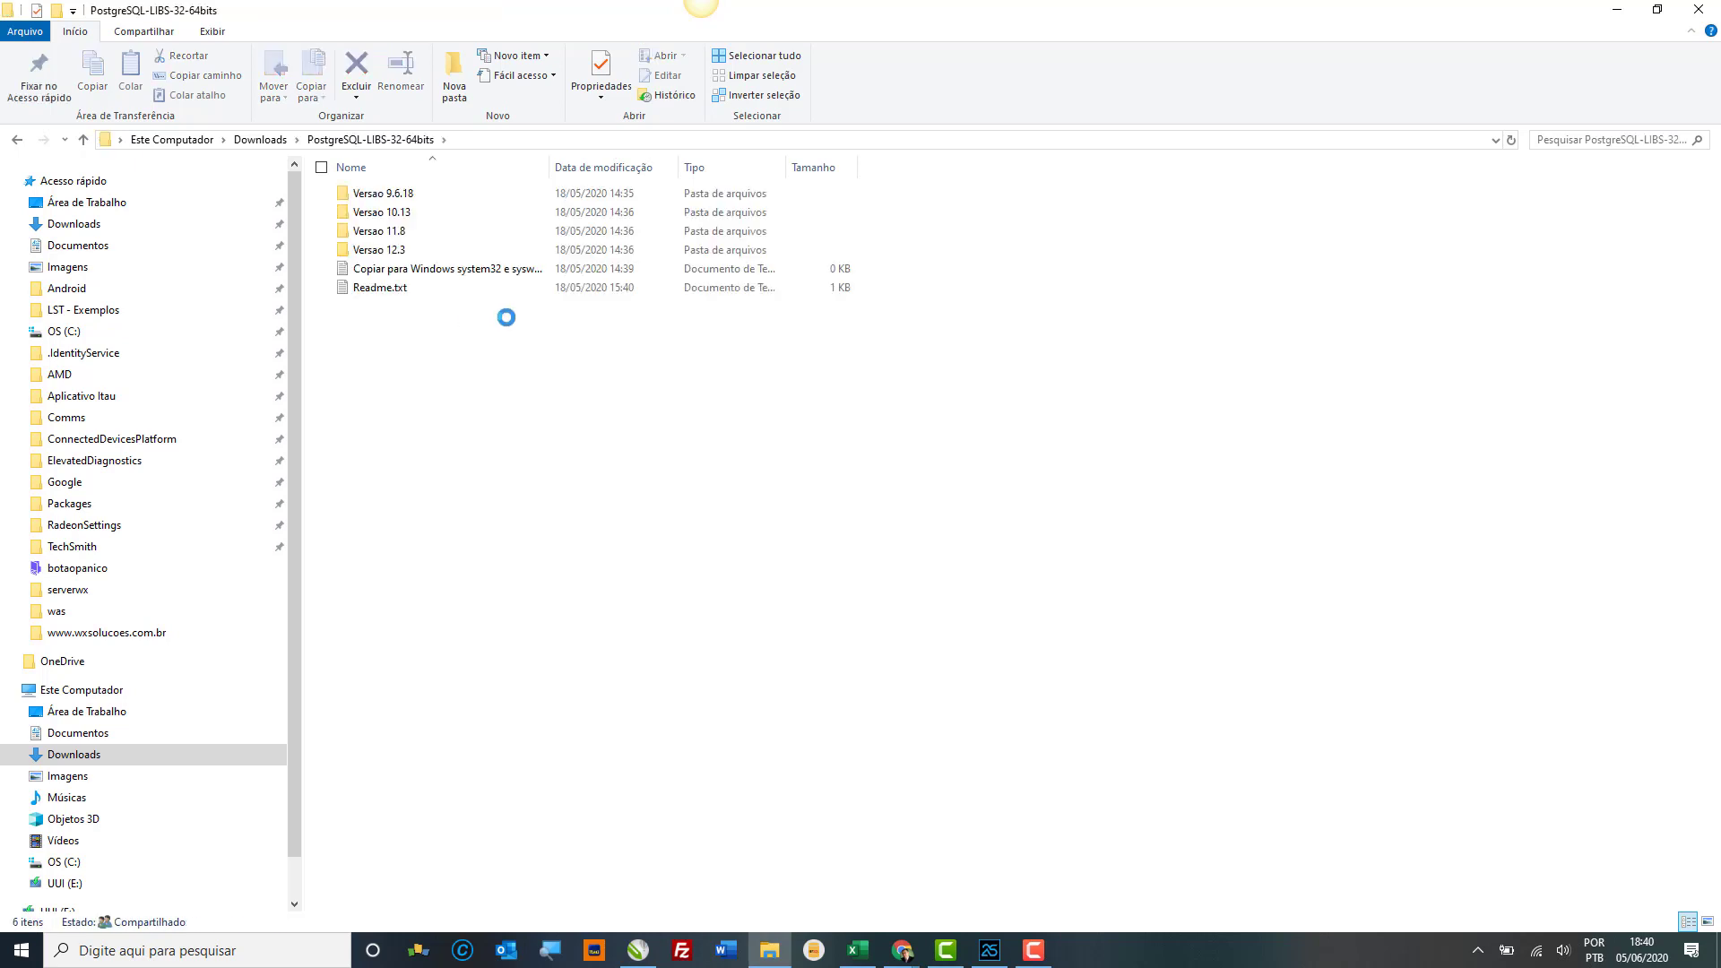
key(super+Down)
click(412, 264)
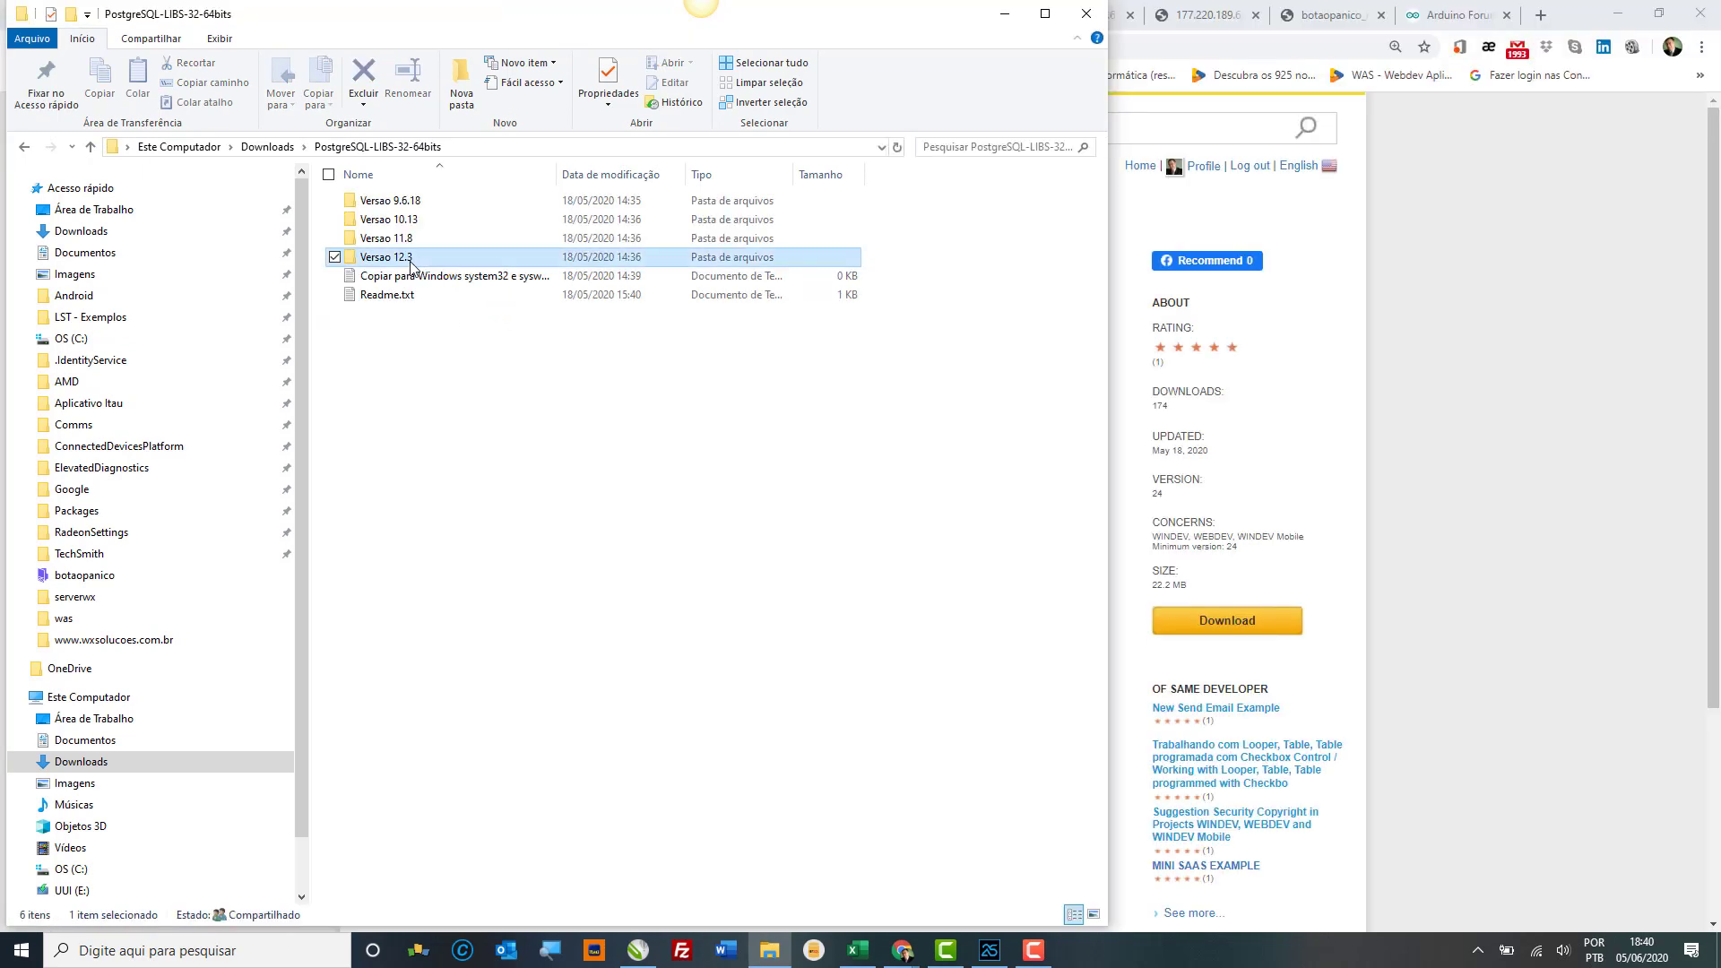
double_click(412, 264)
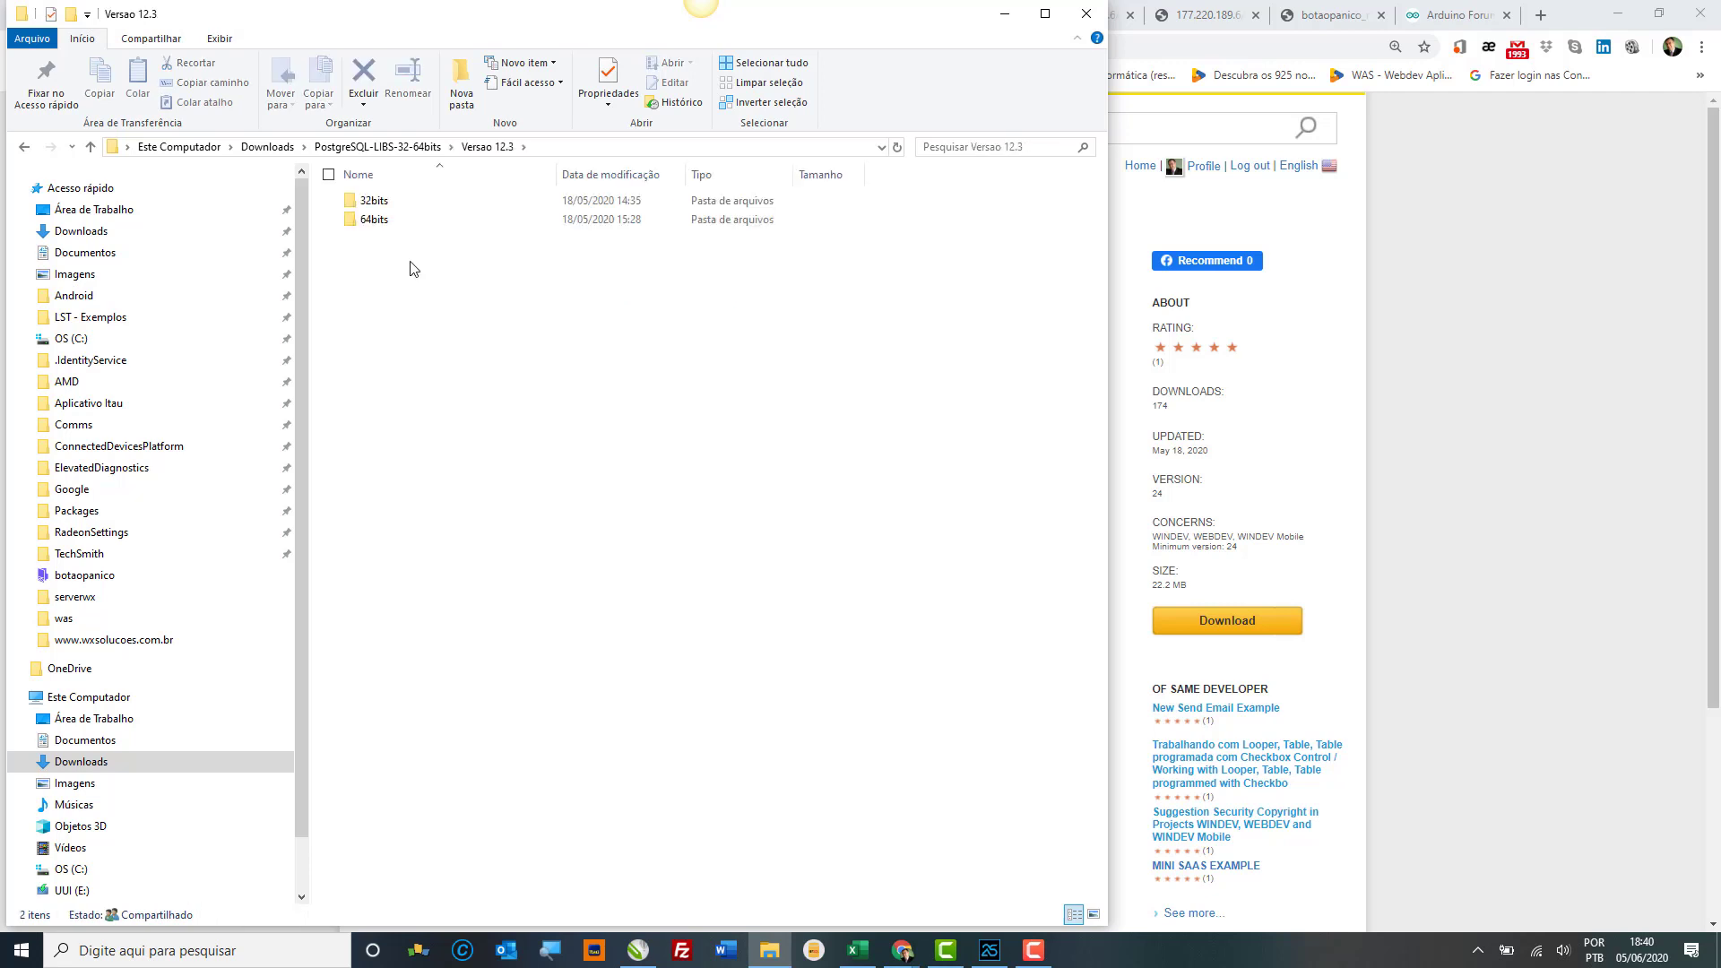
click(389, 230)
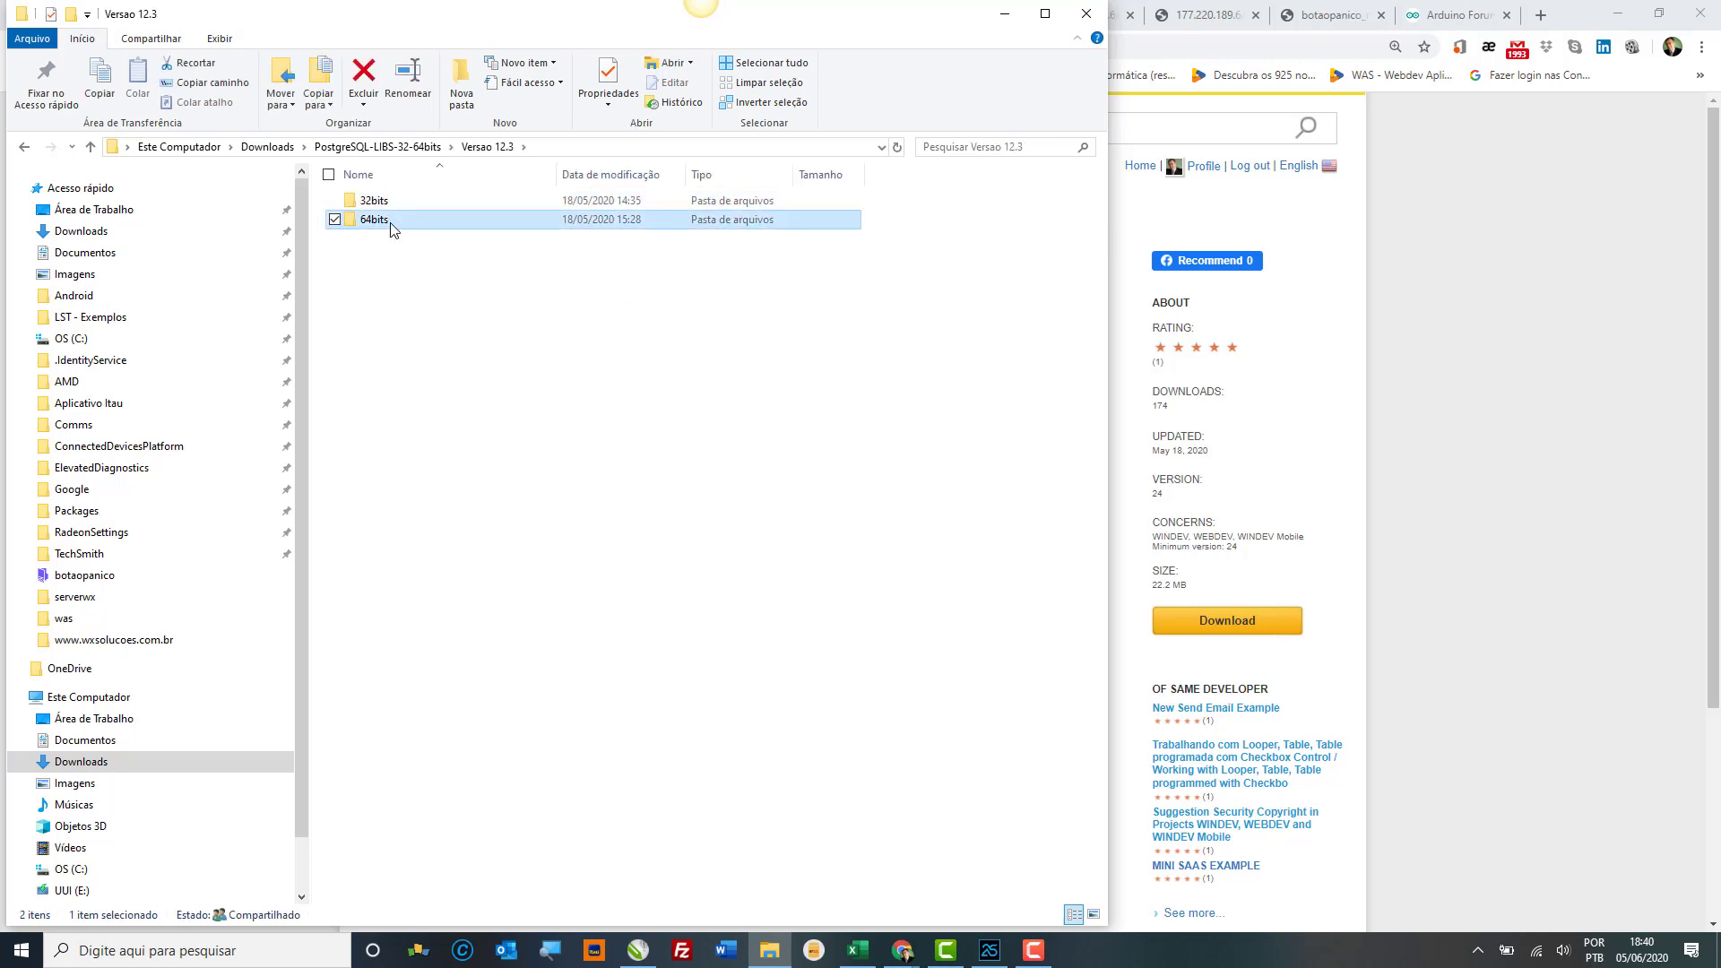
double_click(391, 231)
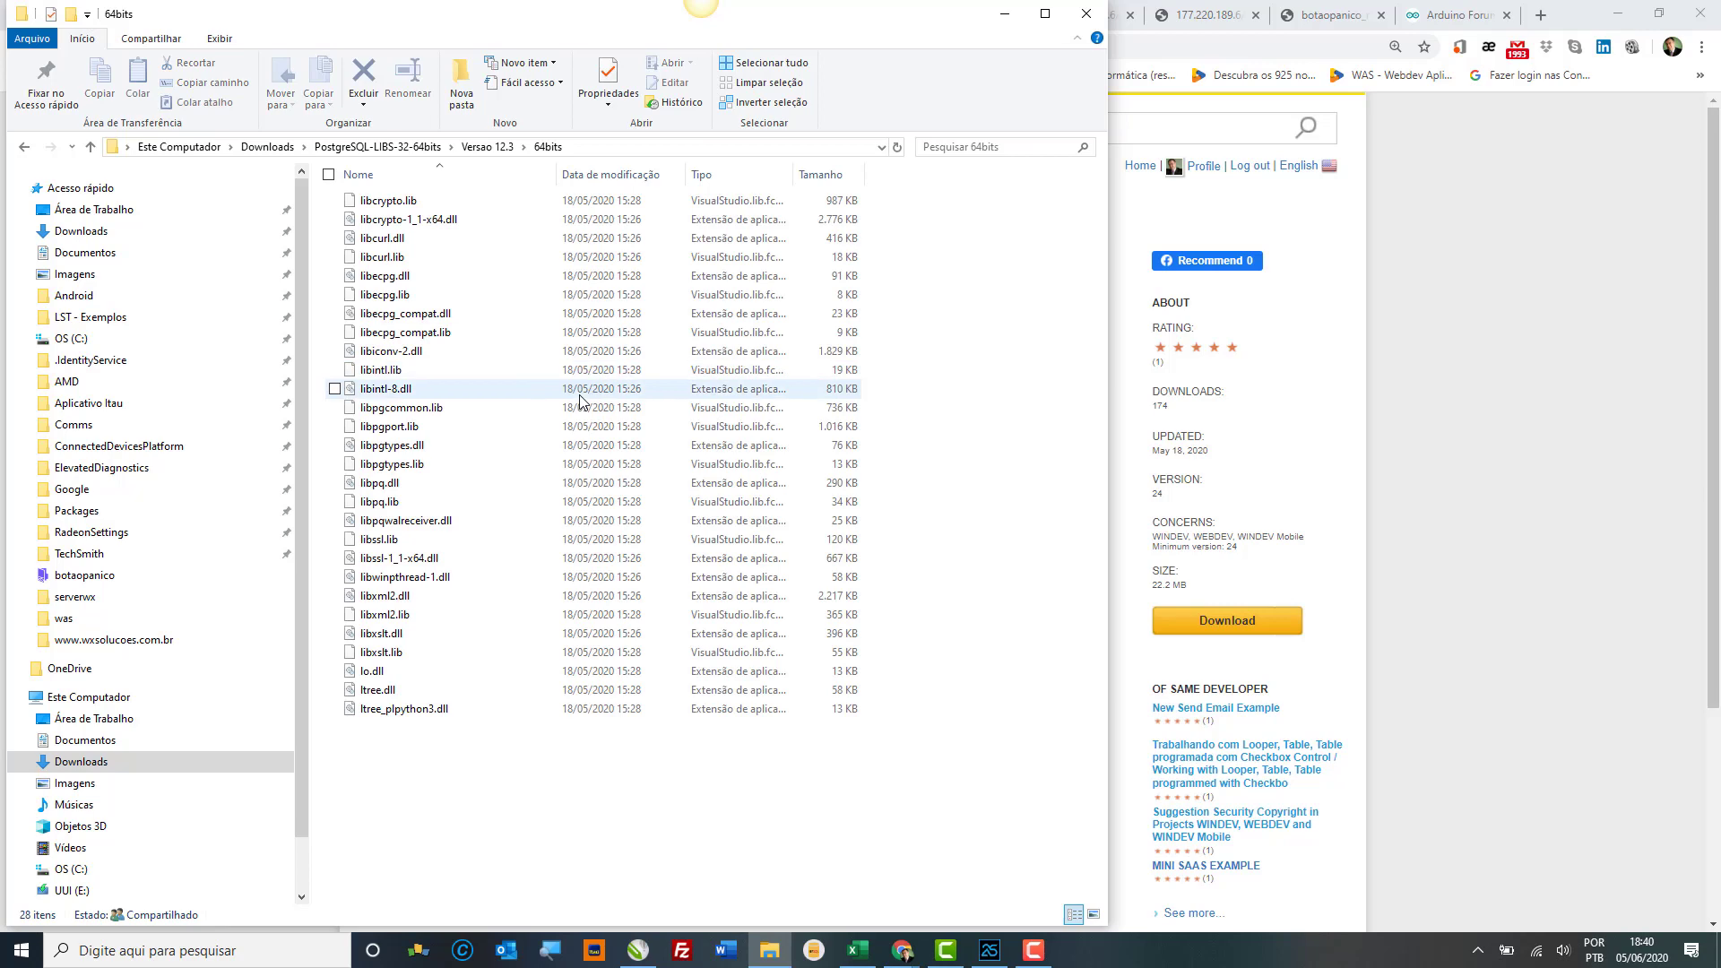
key(ctrl+a)
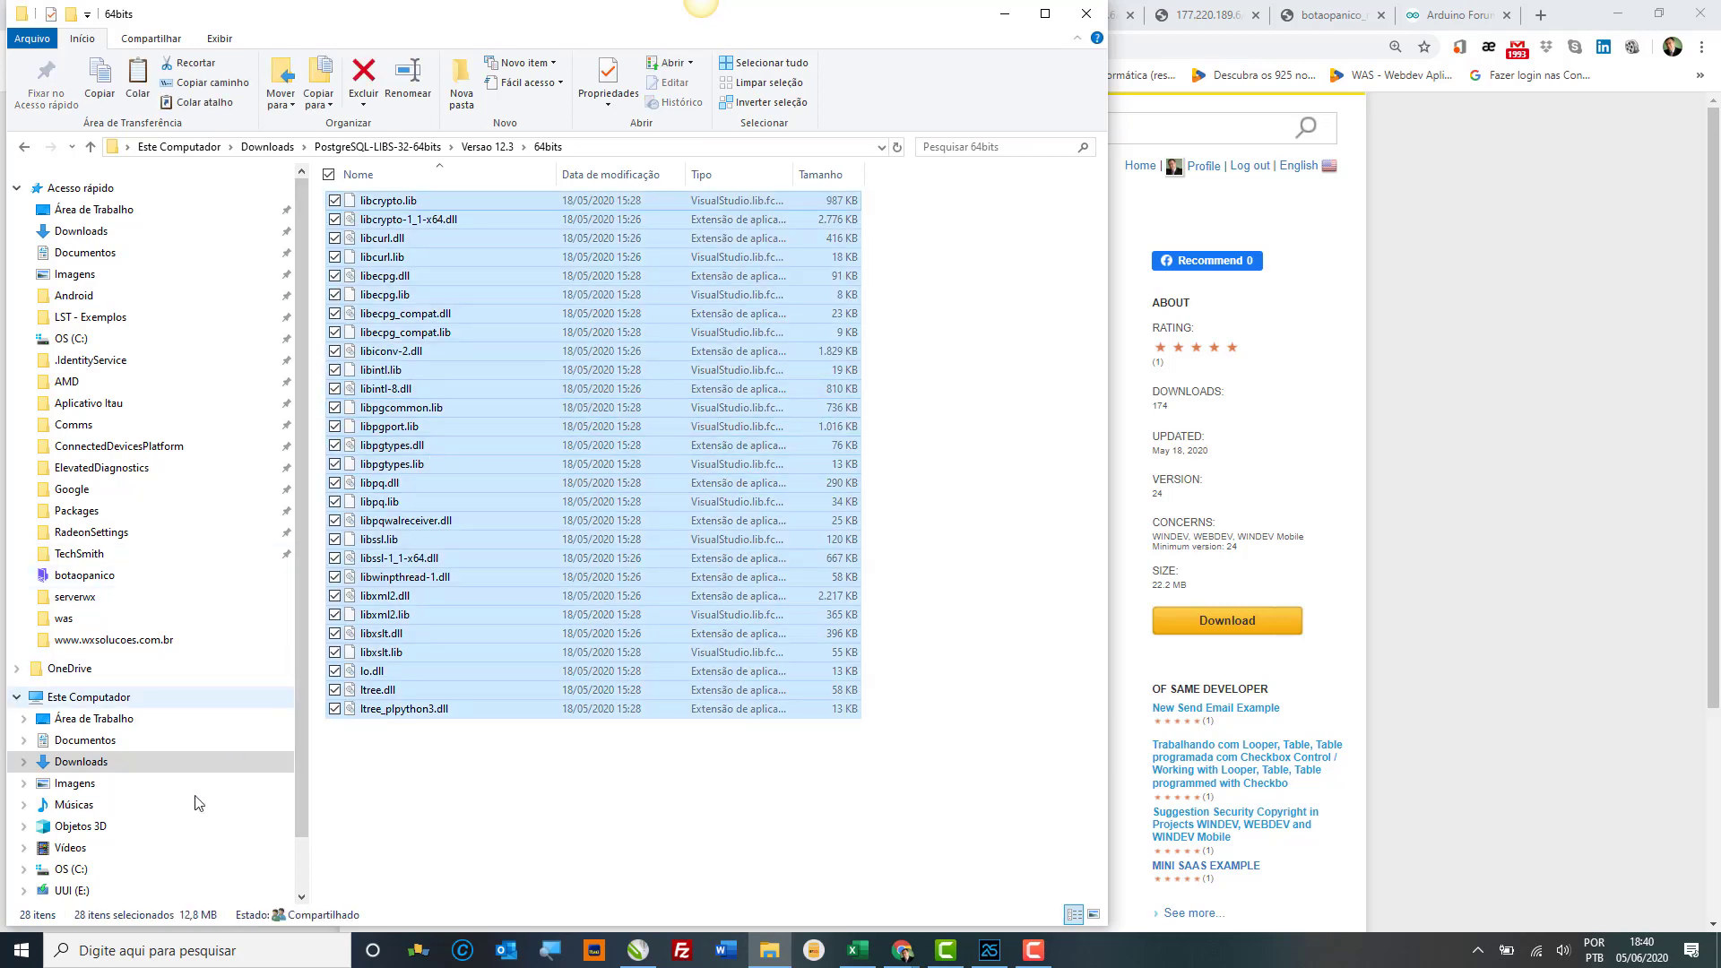
Step: Paste the files into C:\Windows\SysWOW64, replacing existing files with administrator permission
click(94, 870)
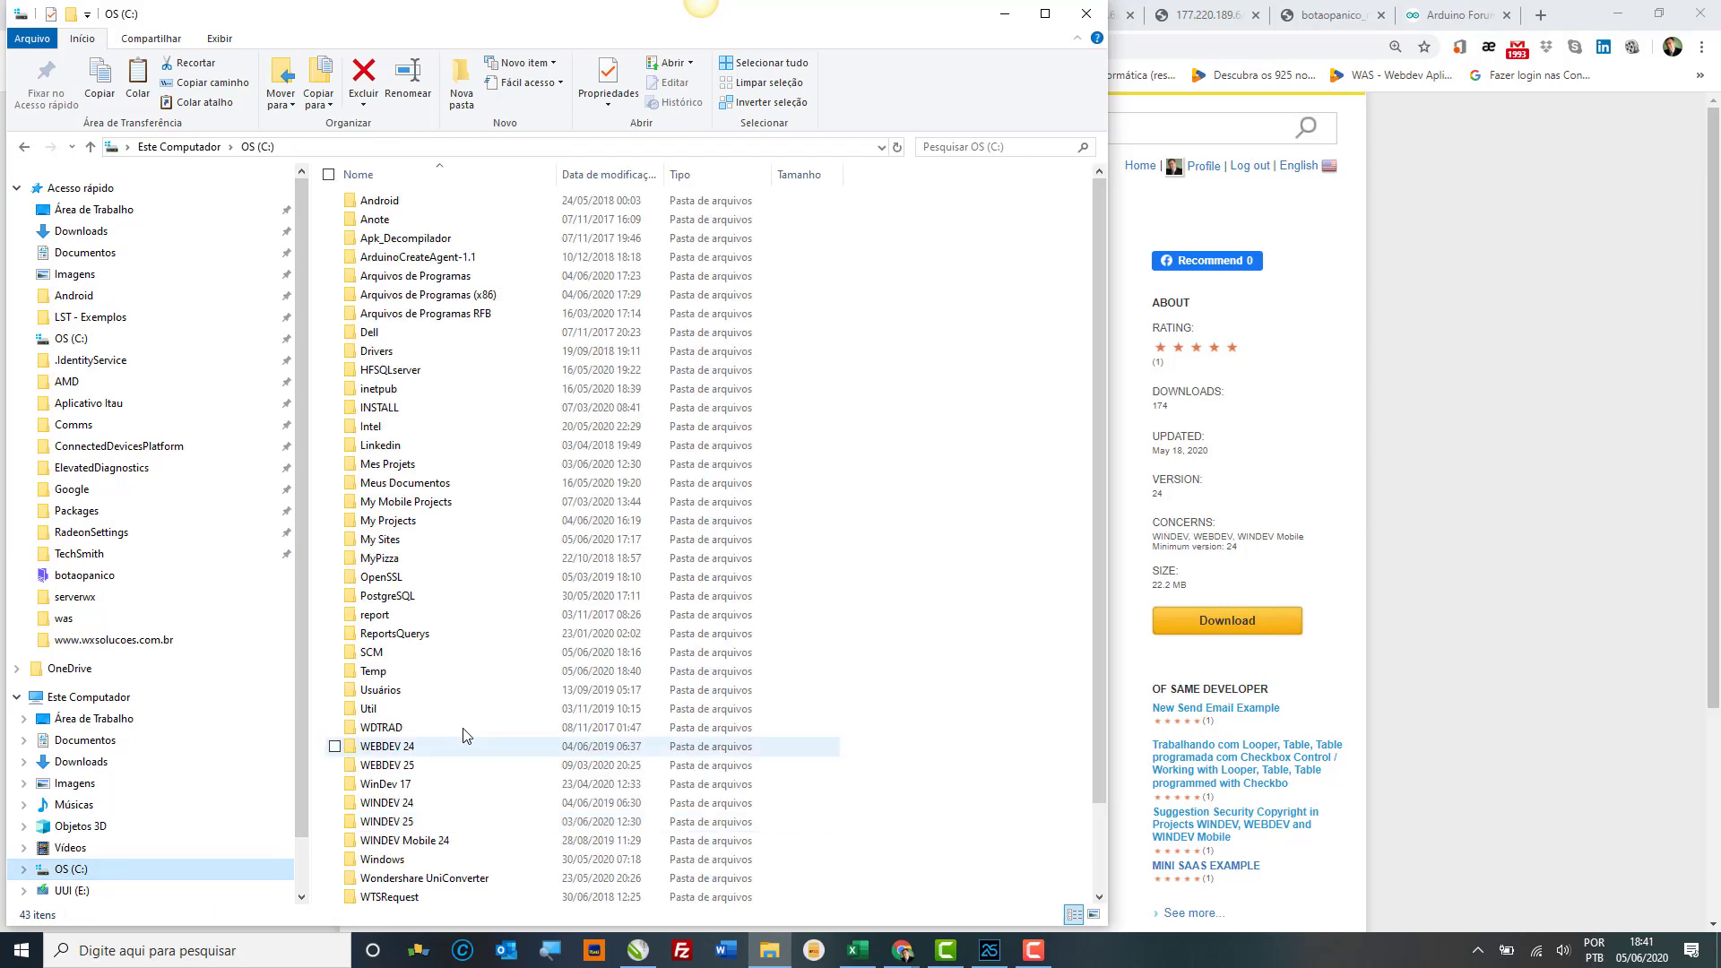
scroll(461, 744, down, 2)
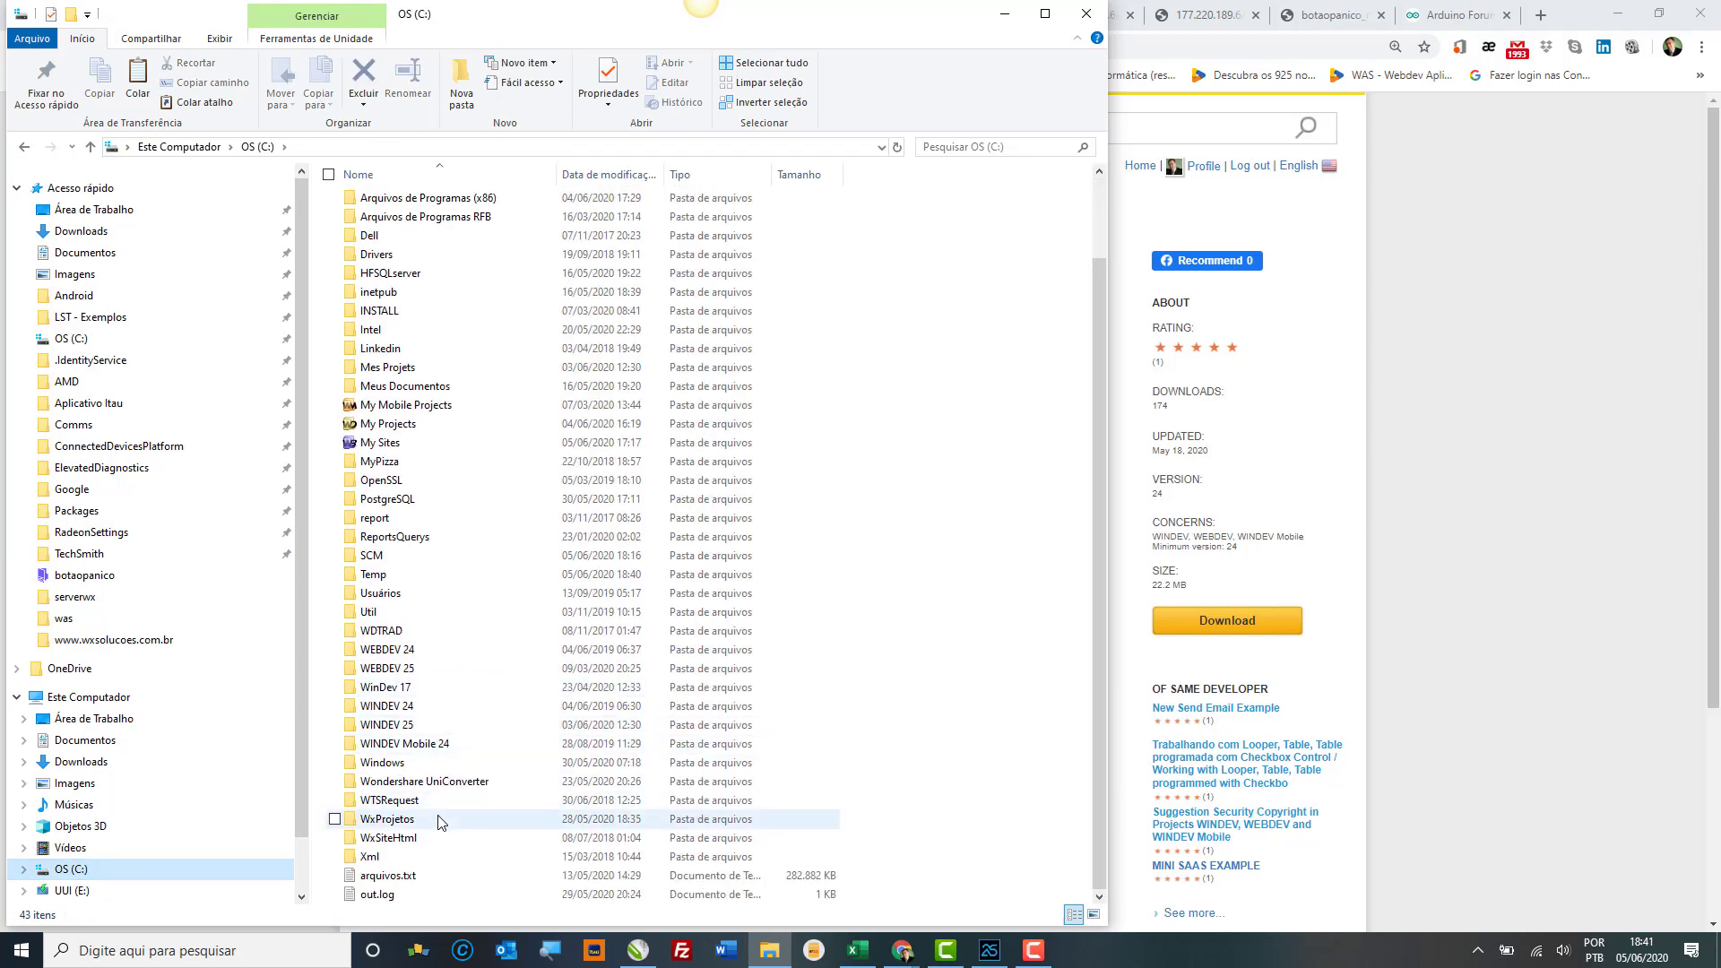
click(420, 763)
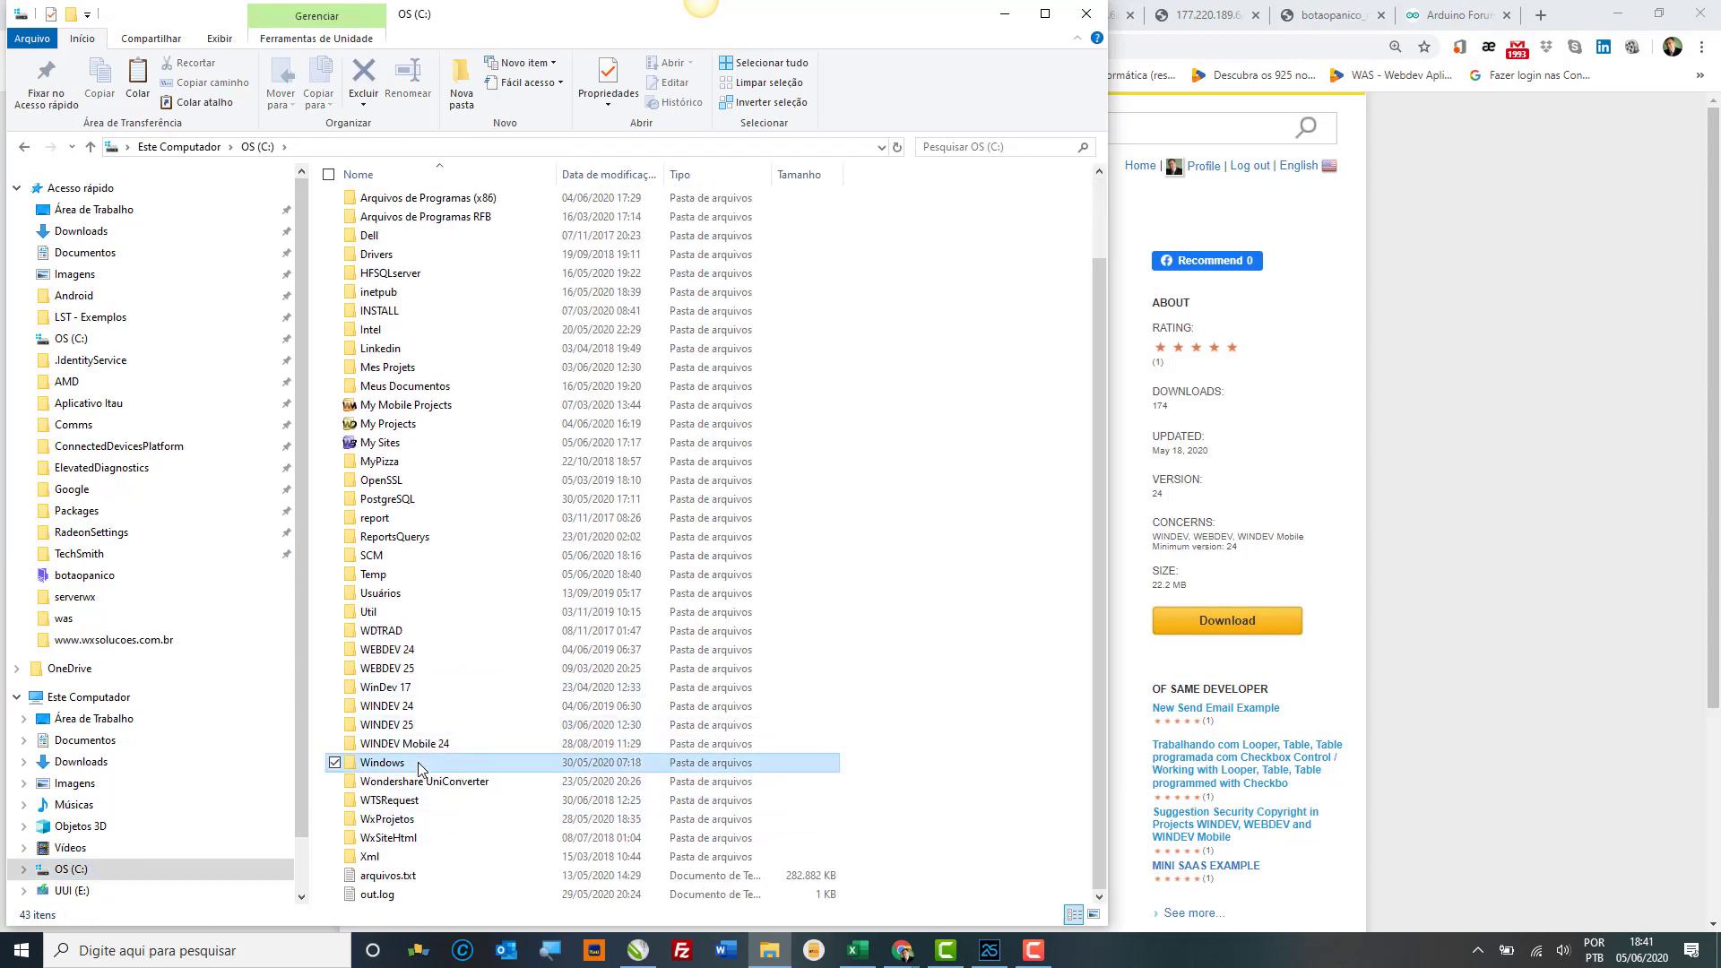
double_click(537, 760)
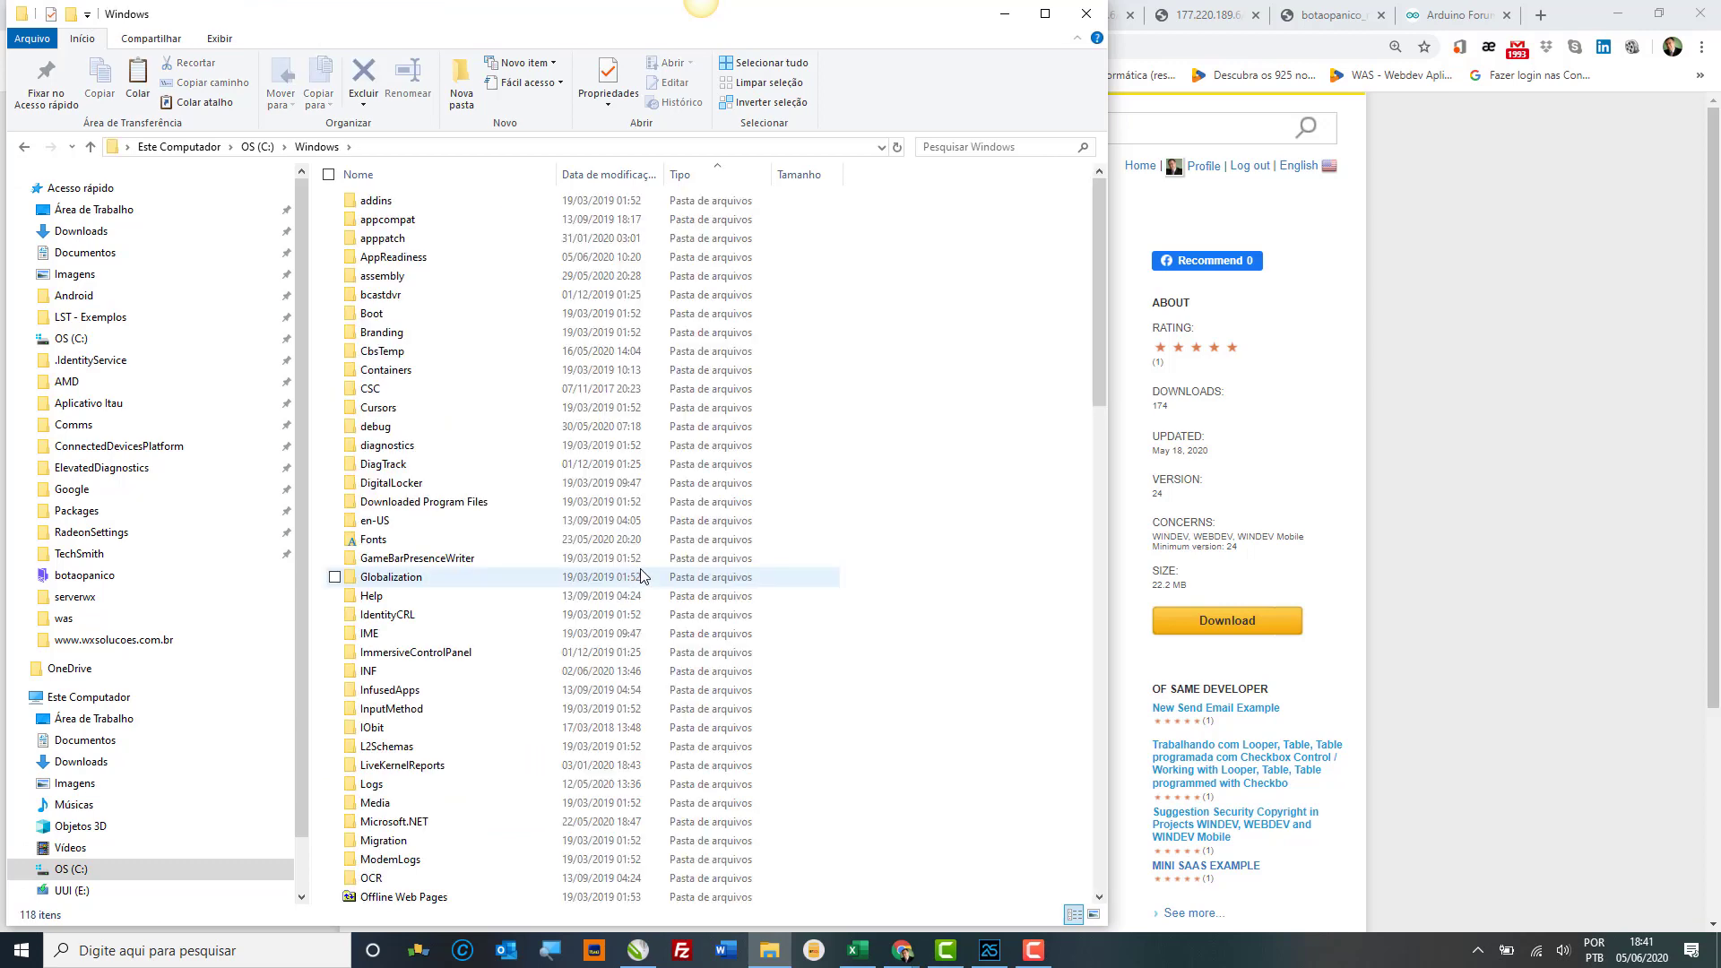
scroll(640, 574, down, 20)
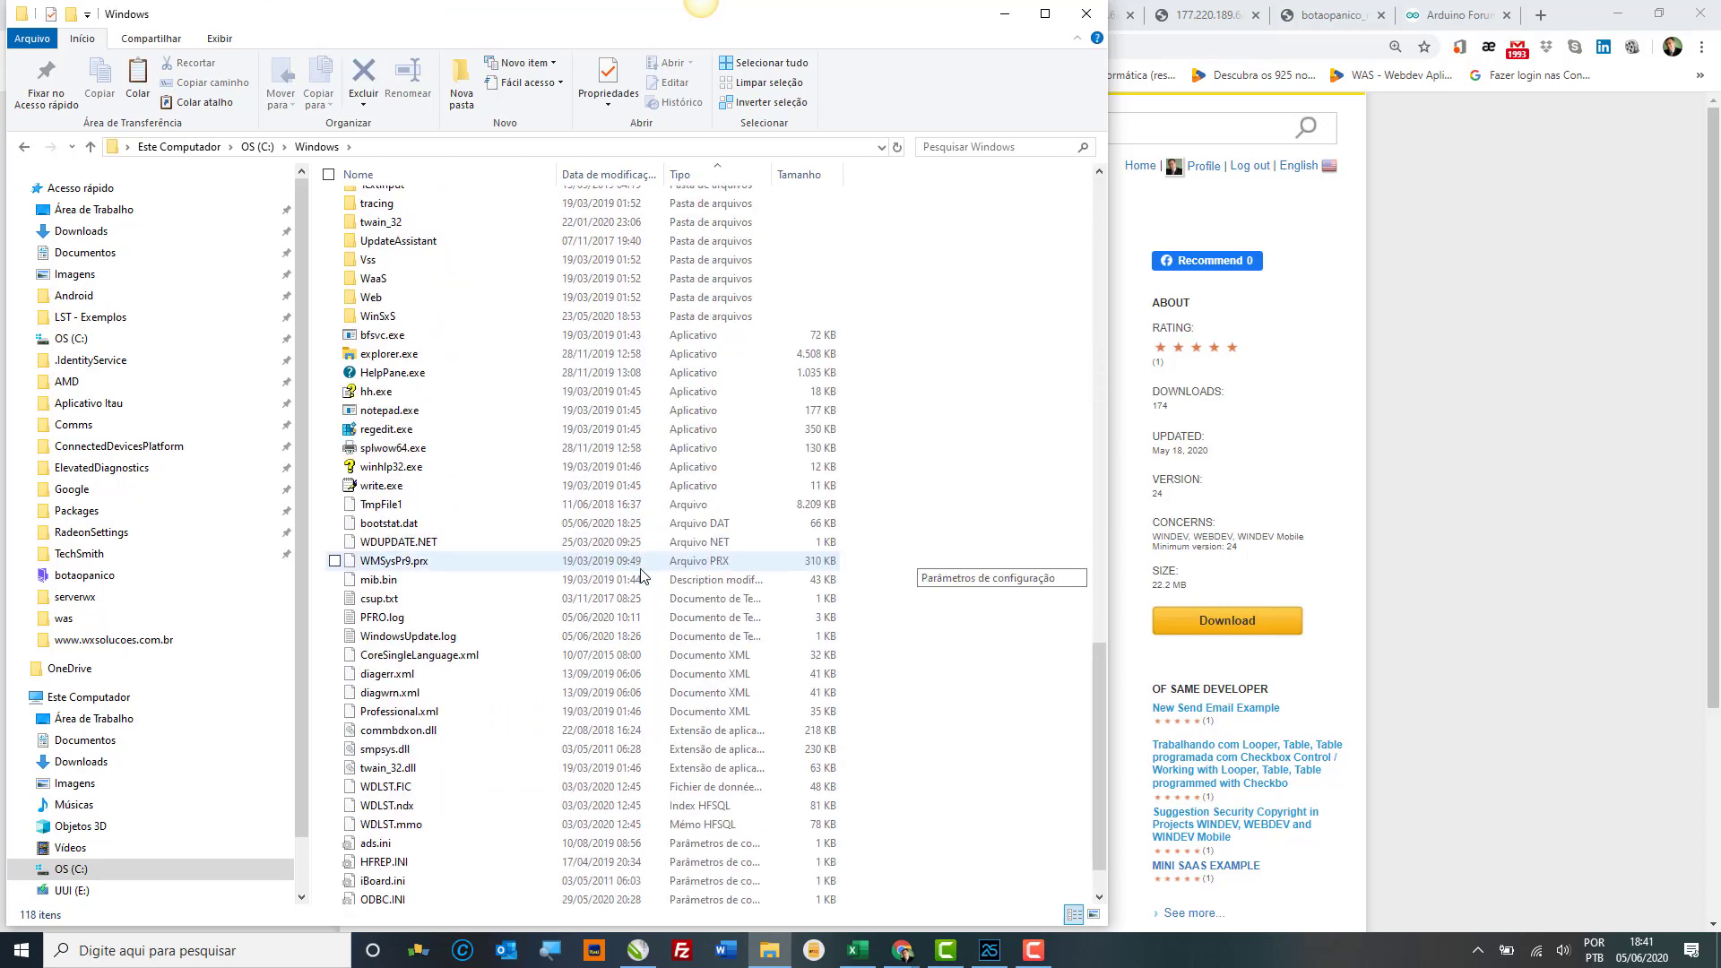
scroll(640, 574, down, 2)
scroll(550, 412, up, 5)
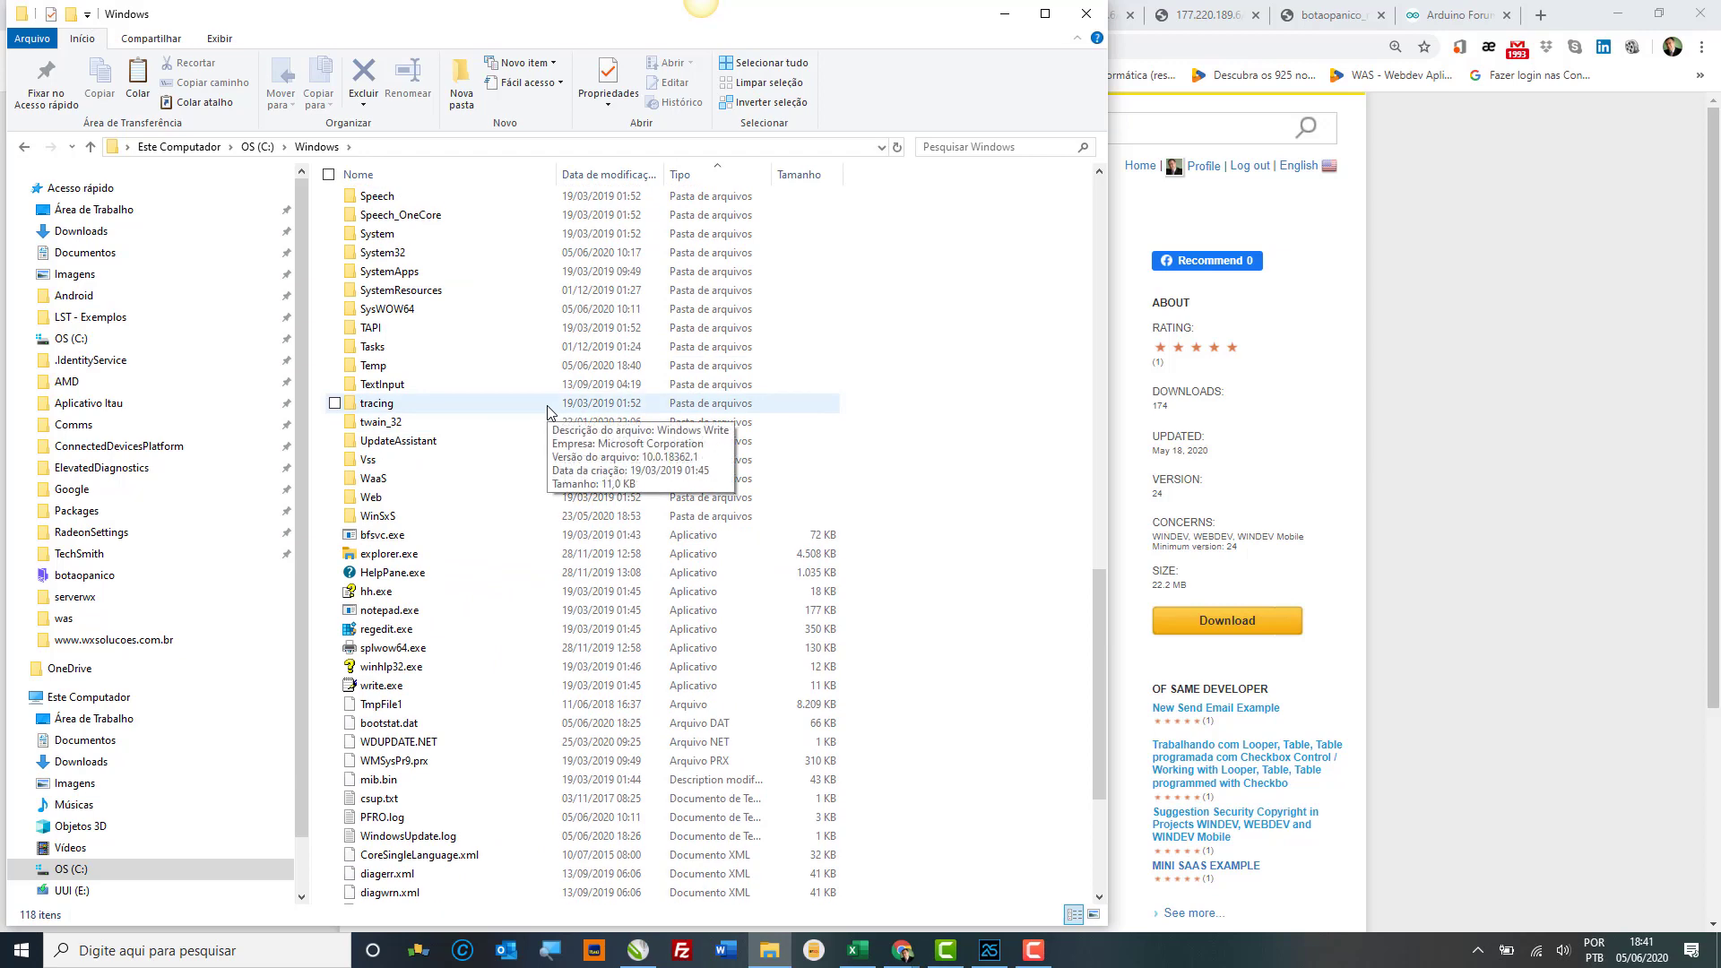
double_click(439, 314)
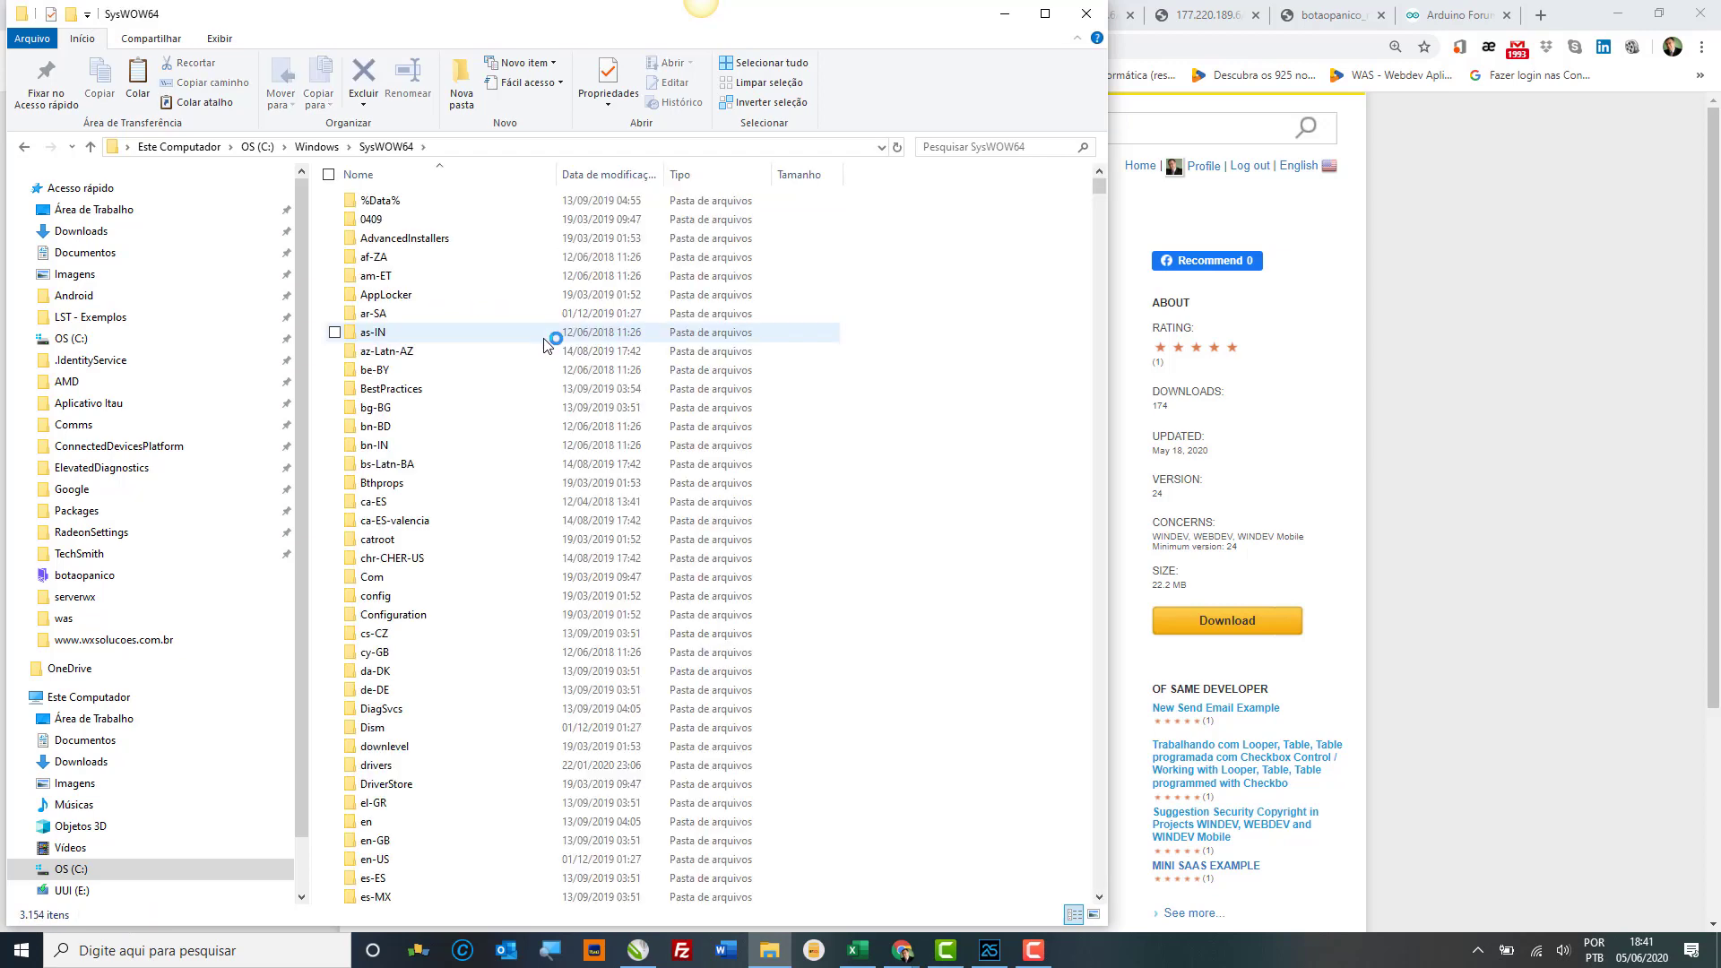
key(ctrl+v)
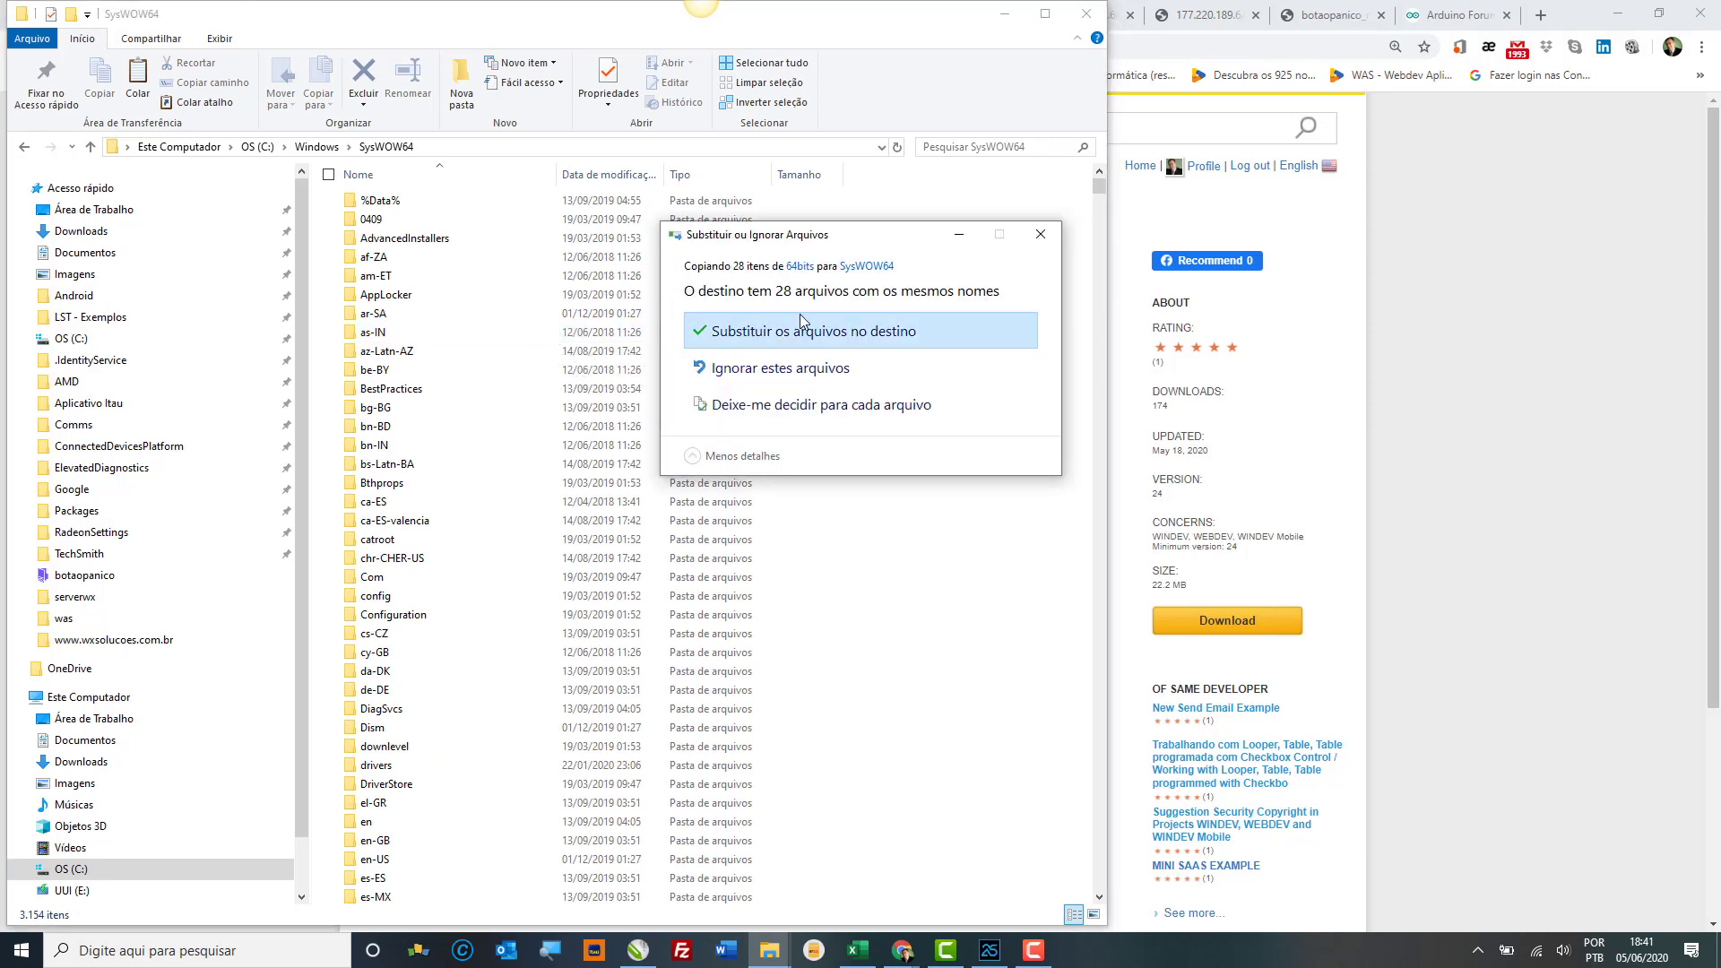
click(803, 331)
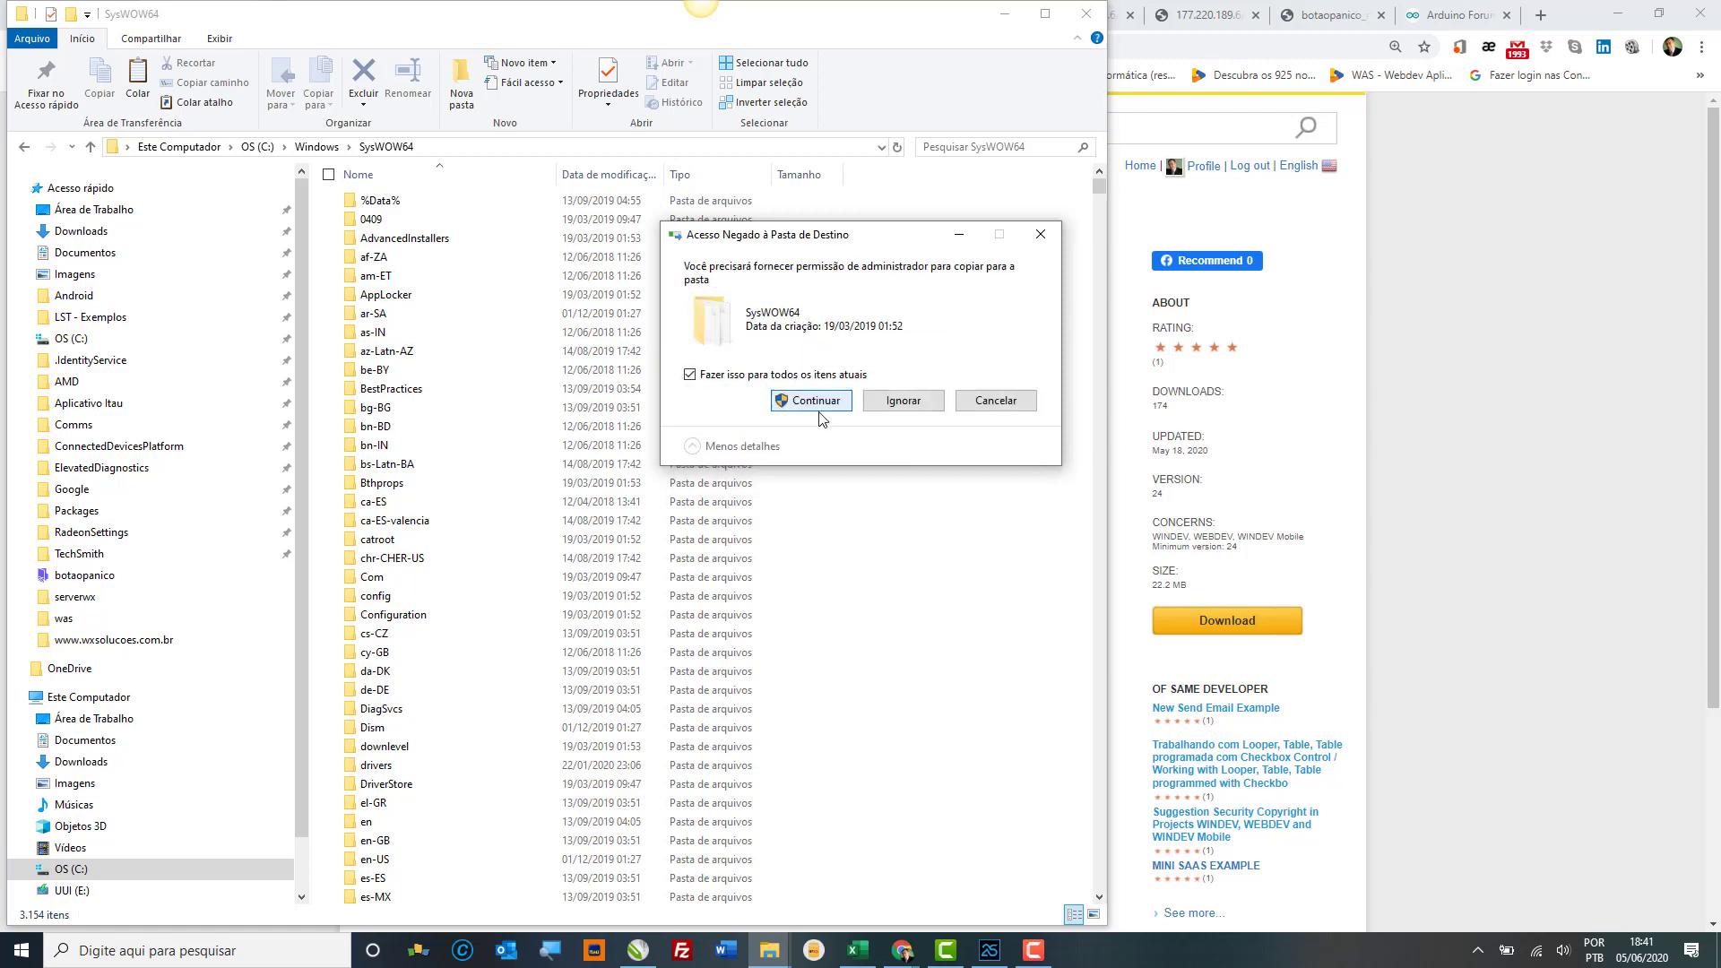
click(818, 404)
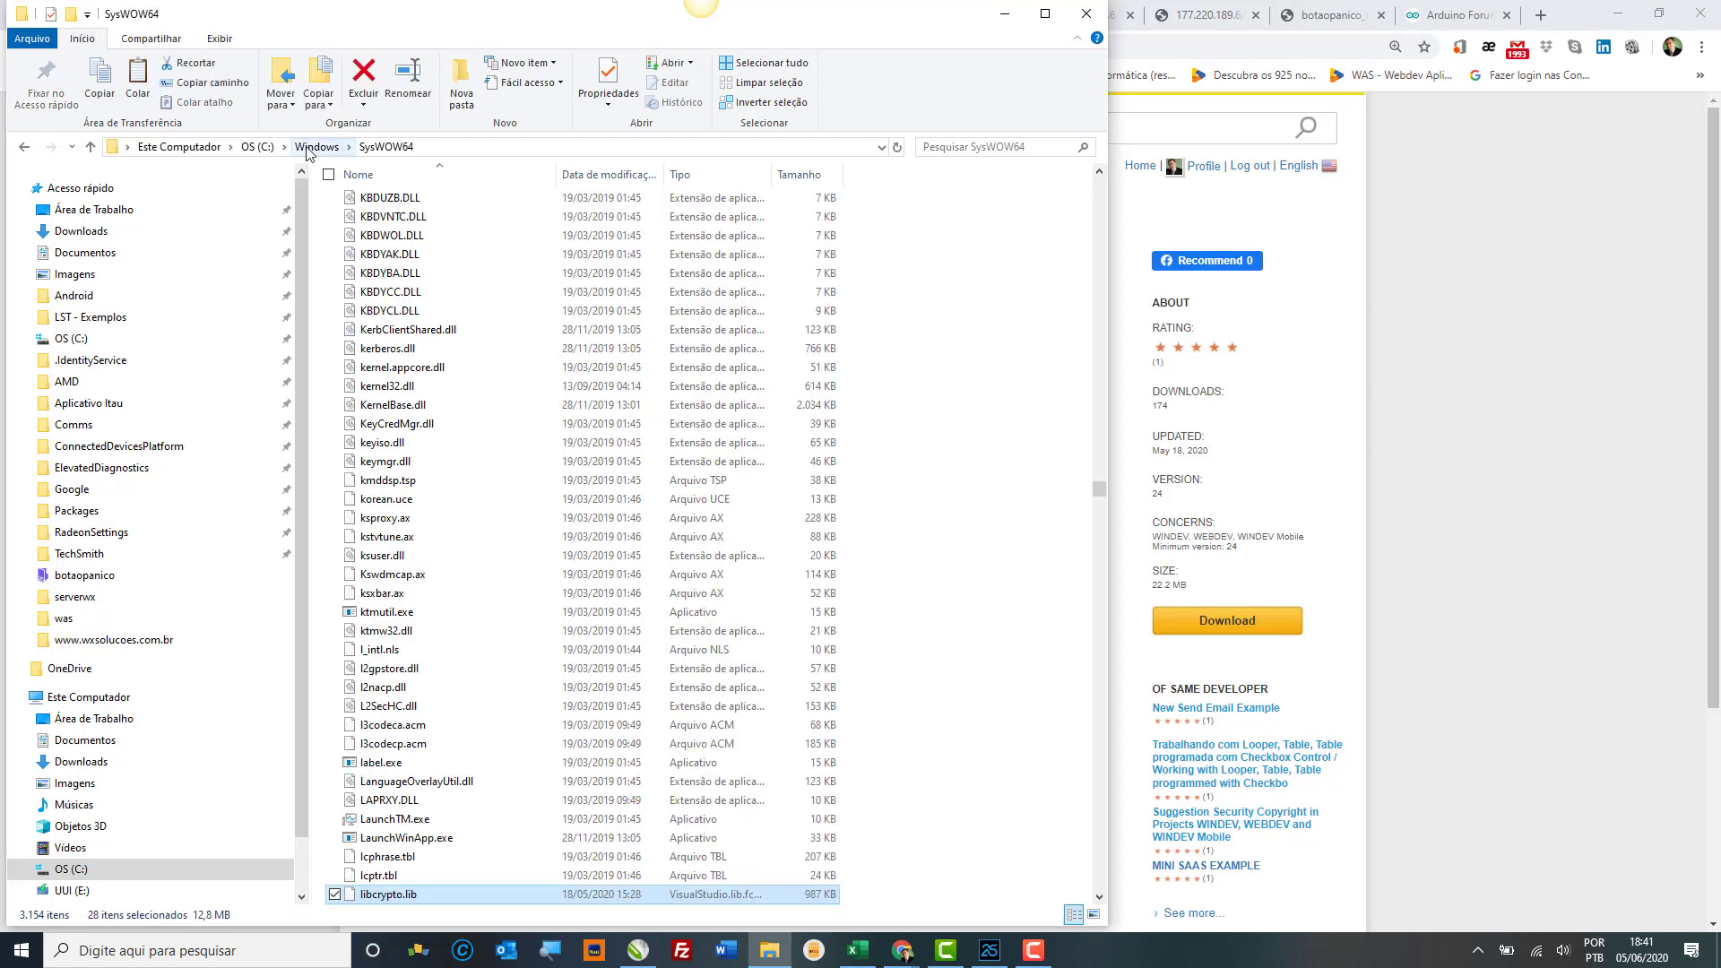
click(147, 233)
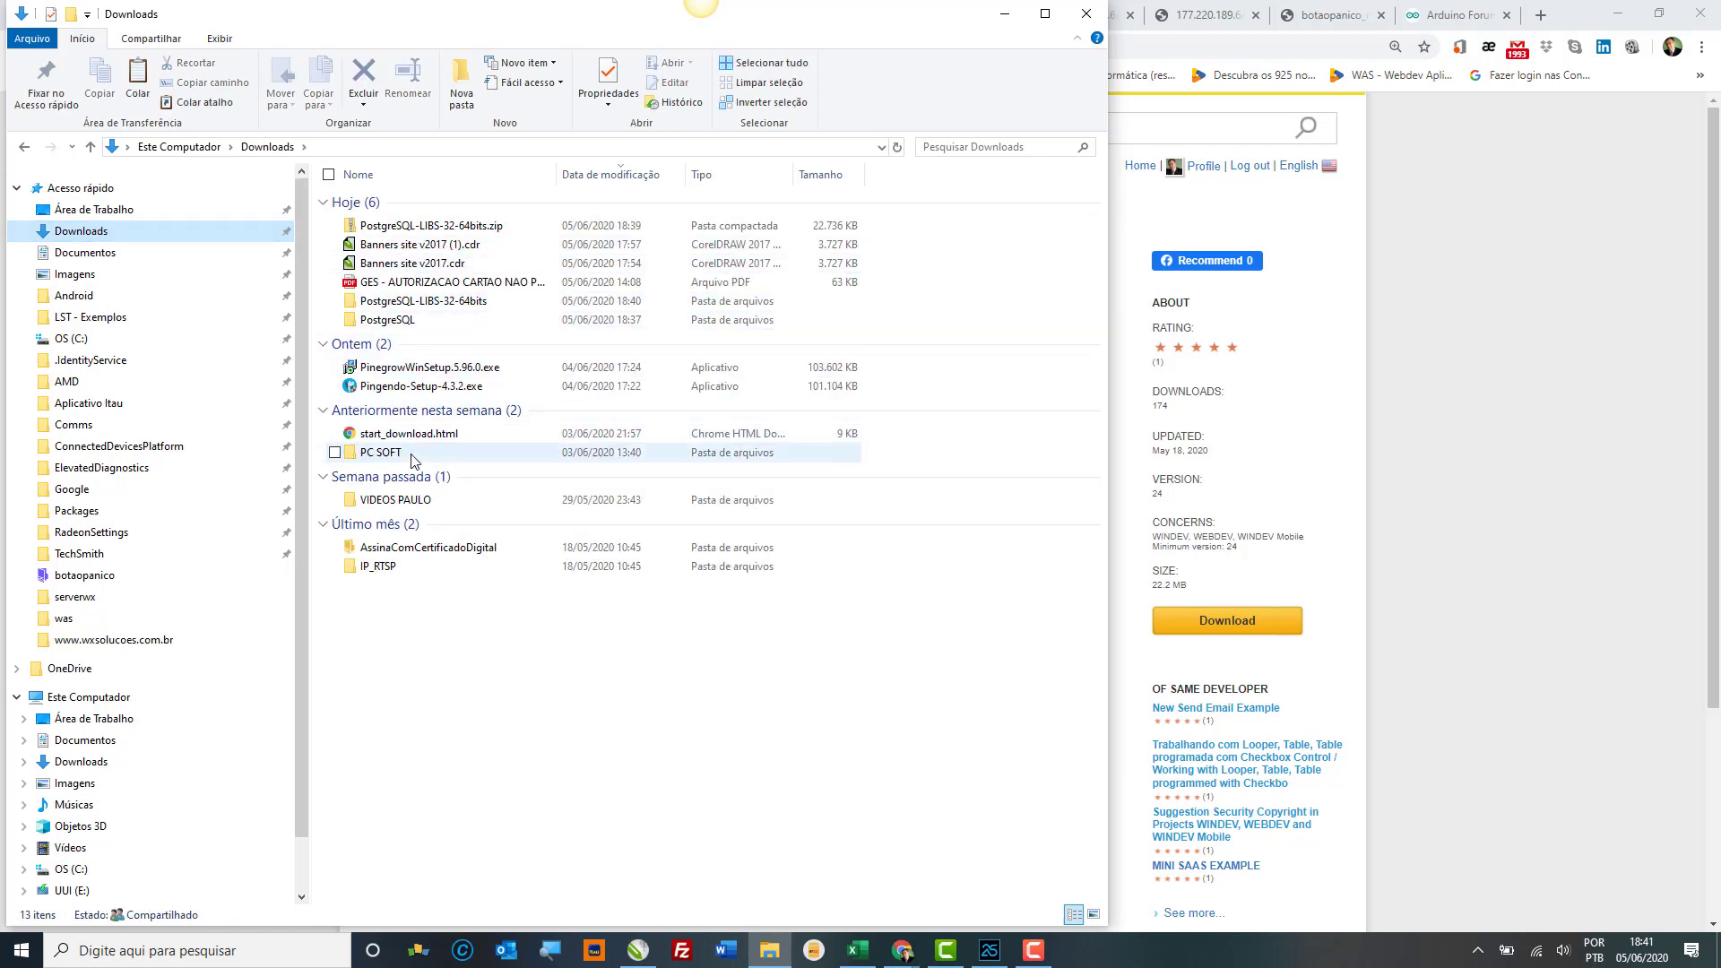
Step: In Downloads\PC SOFT, launch the WD25INSTALLUS089f.exe WINDEV 25 installer
click(411, 457)
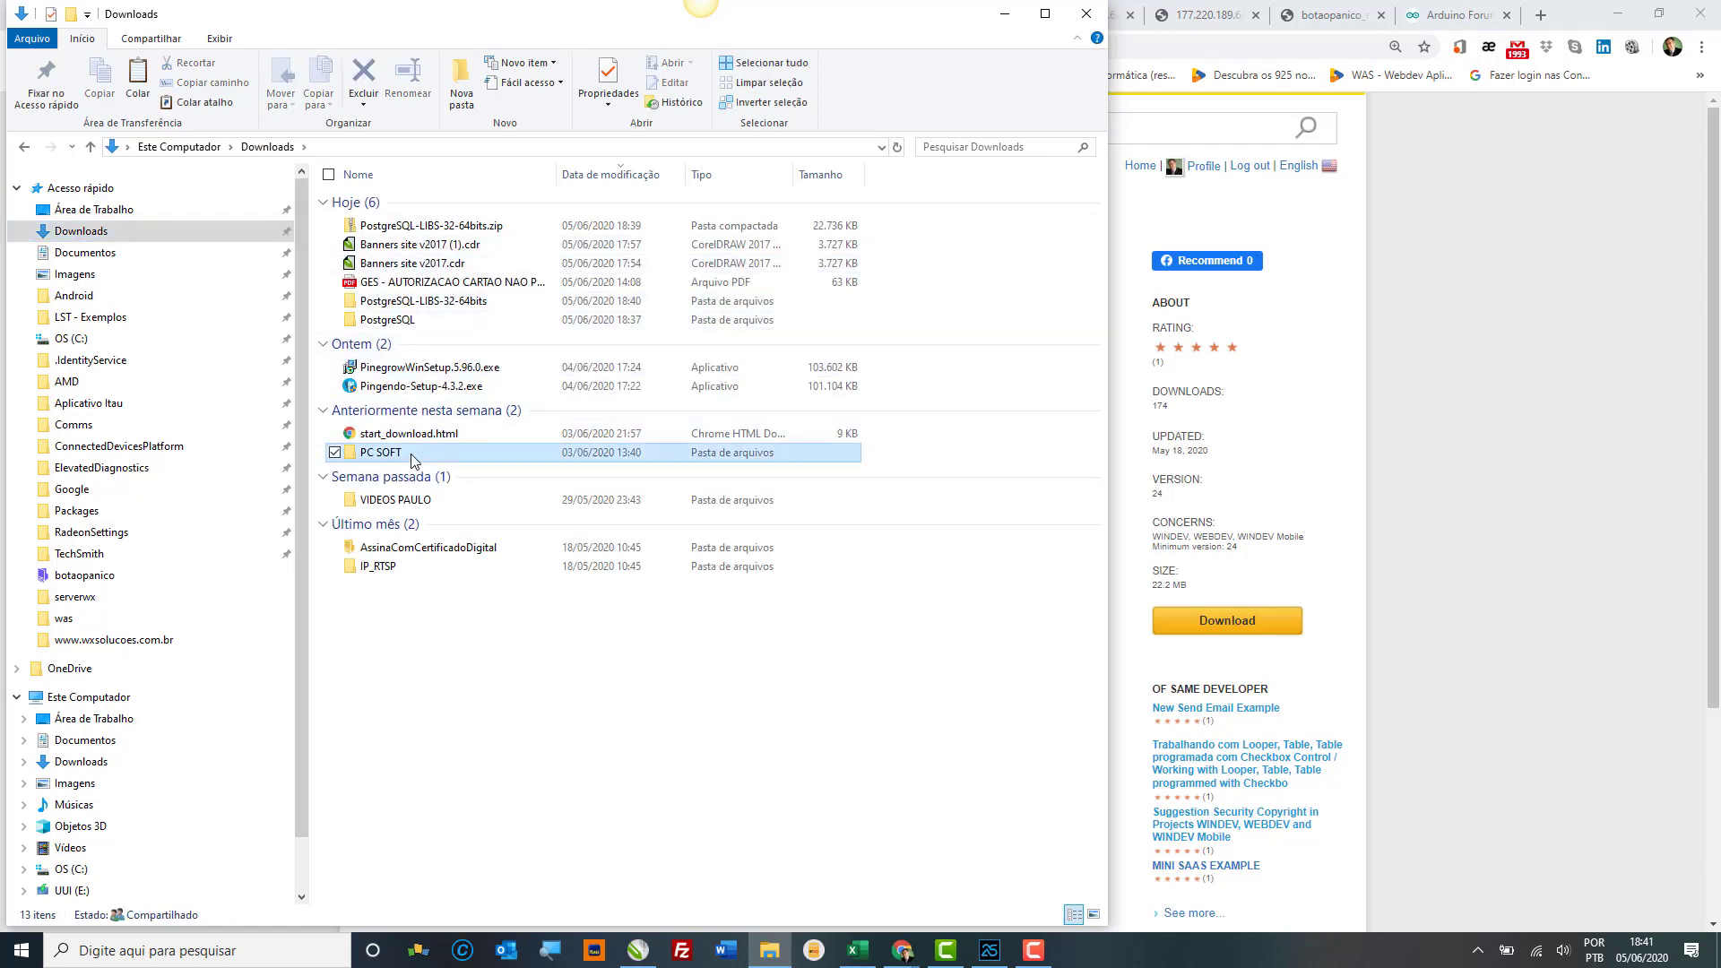
double_click(414, 455)
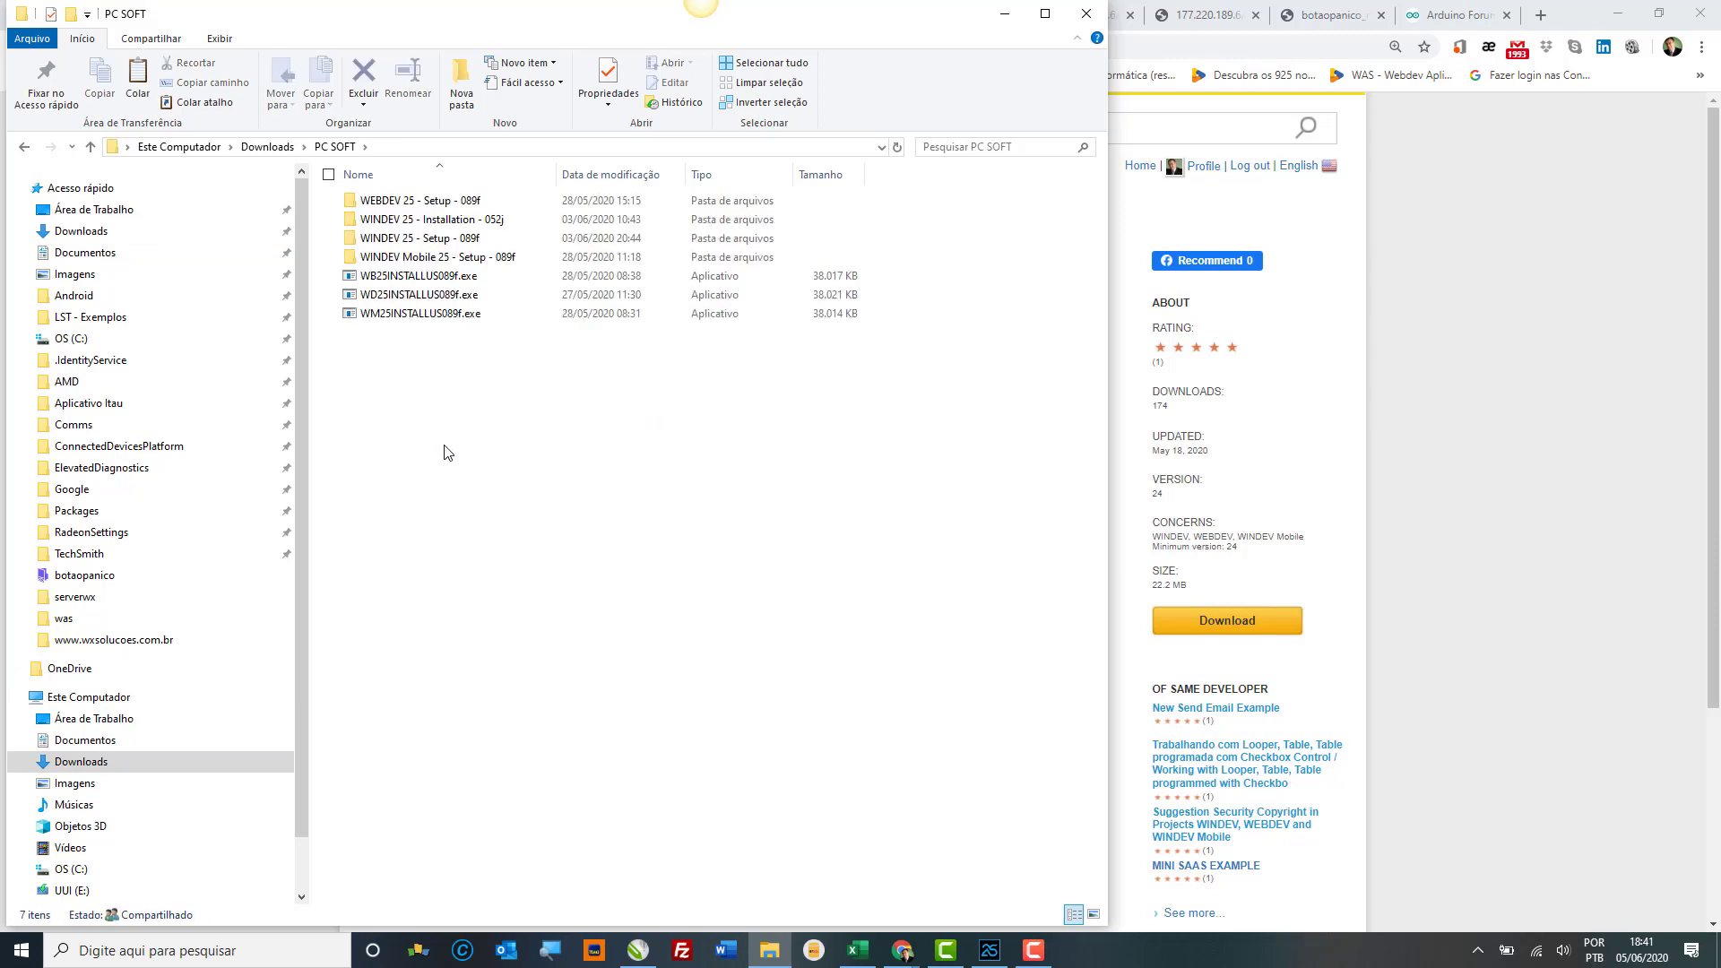
click(488, 283)
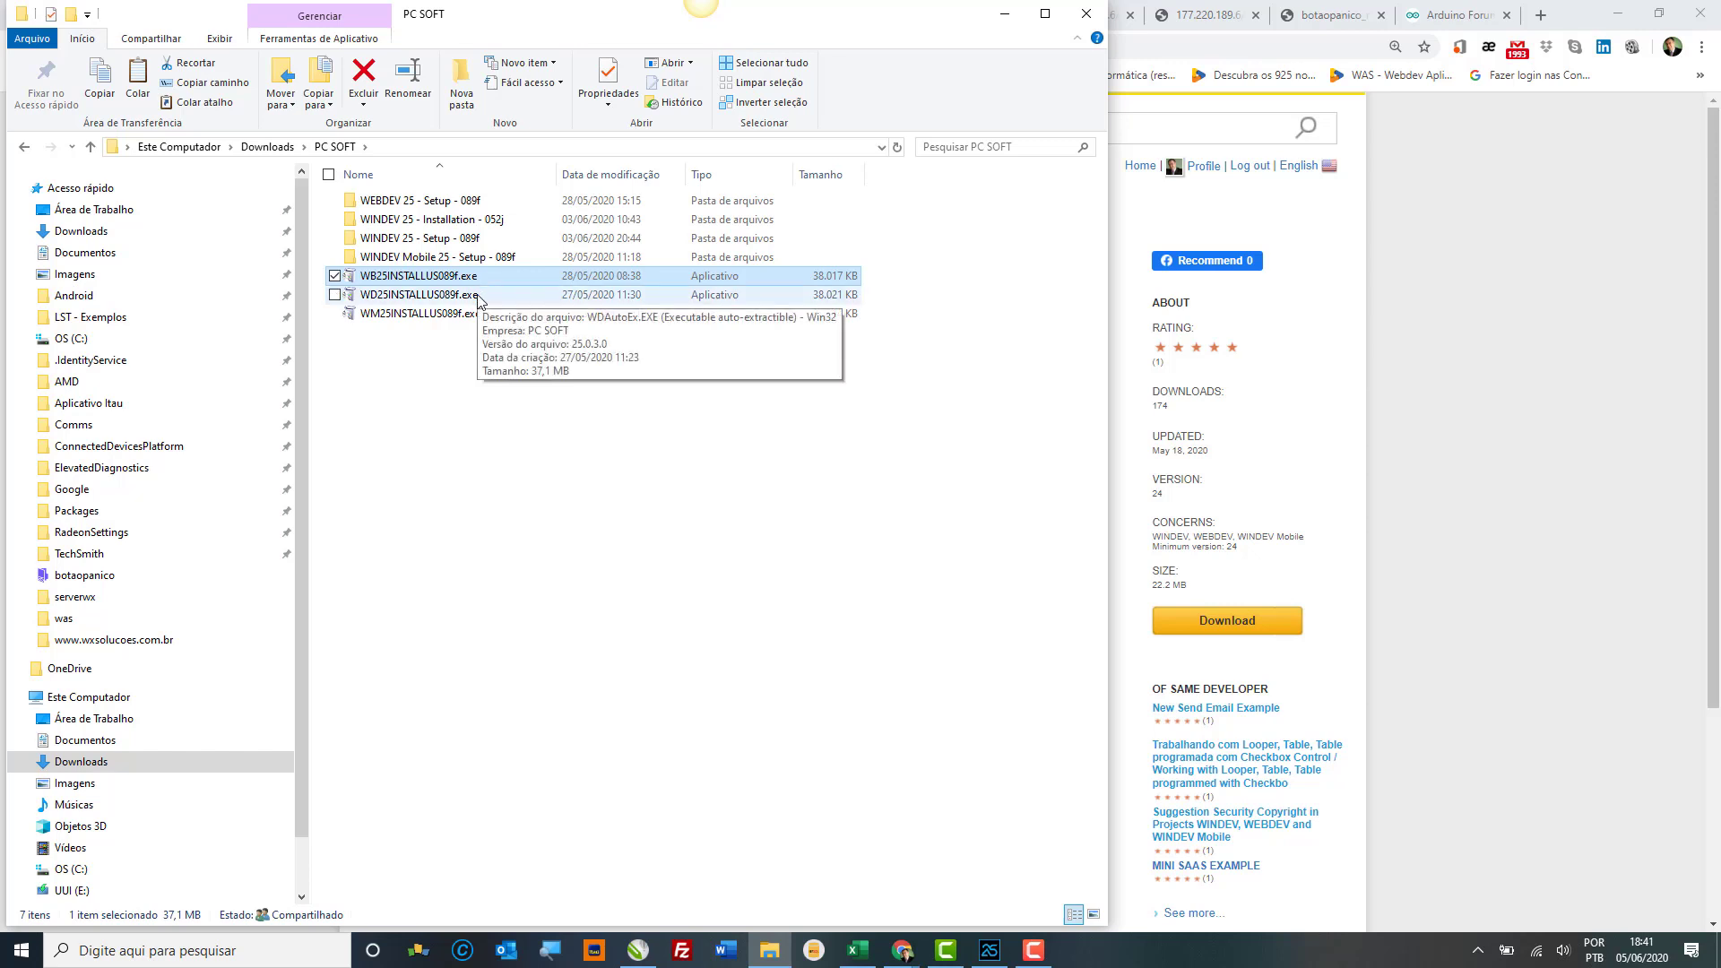
click(480, 296)
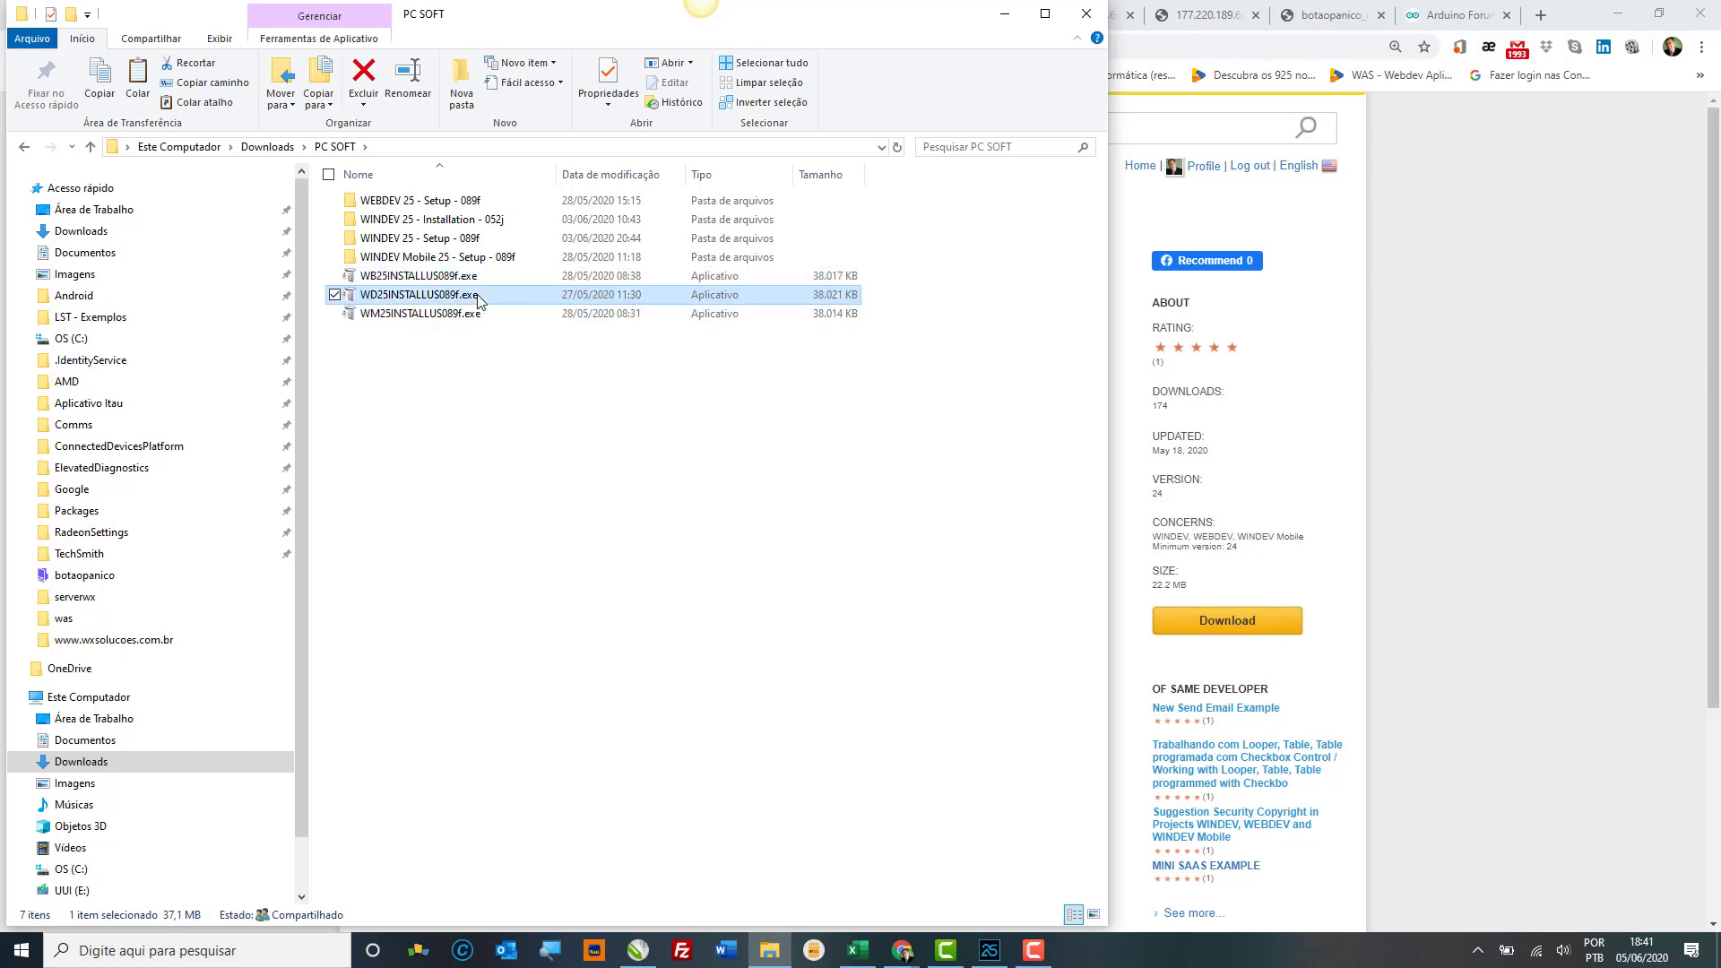
click(379, 278)
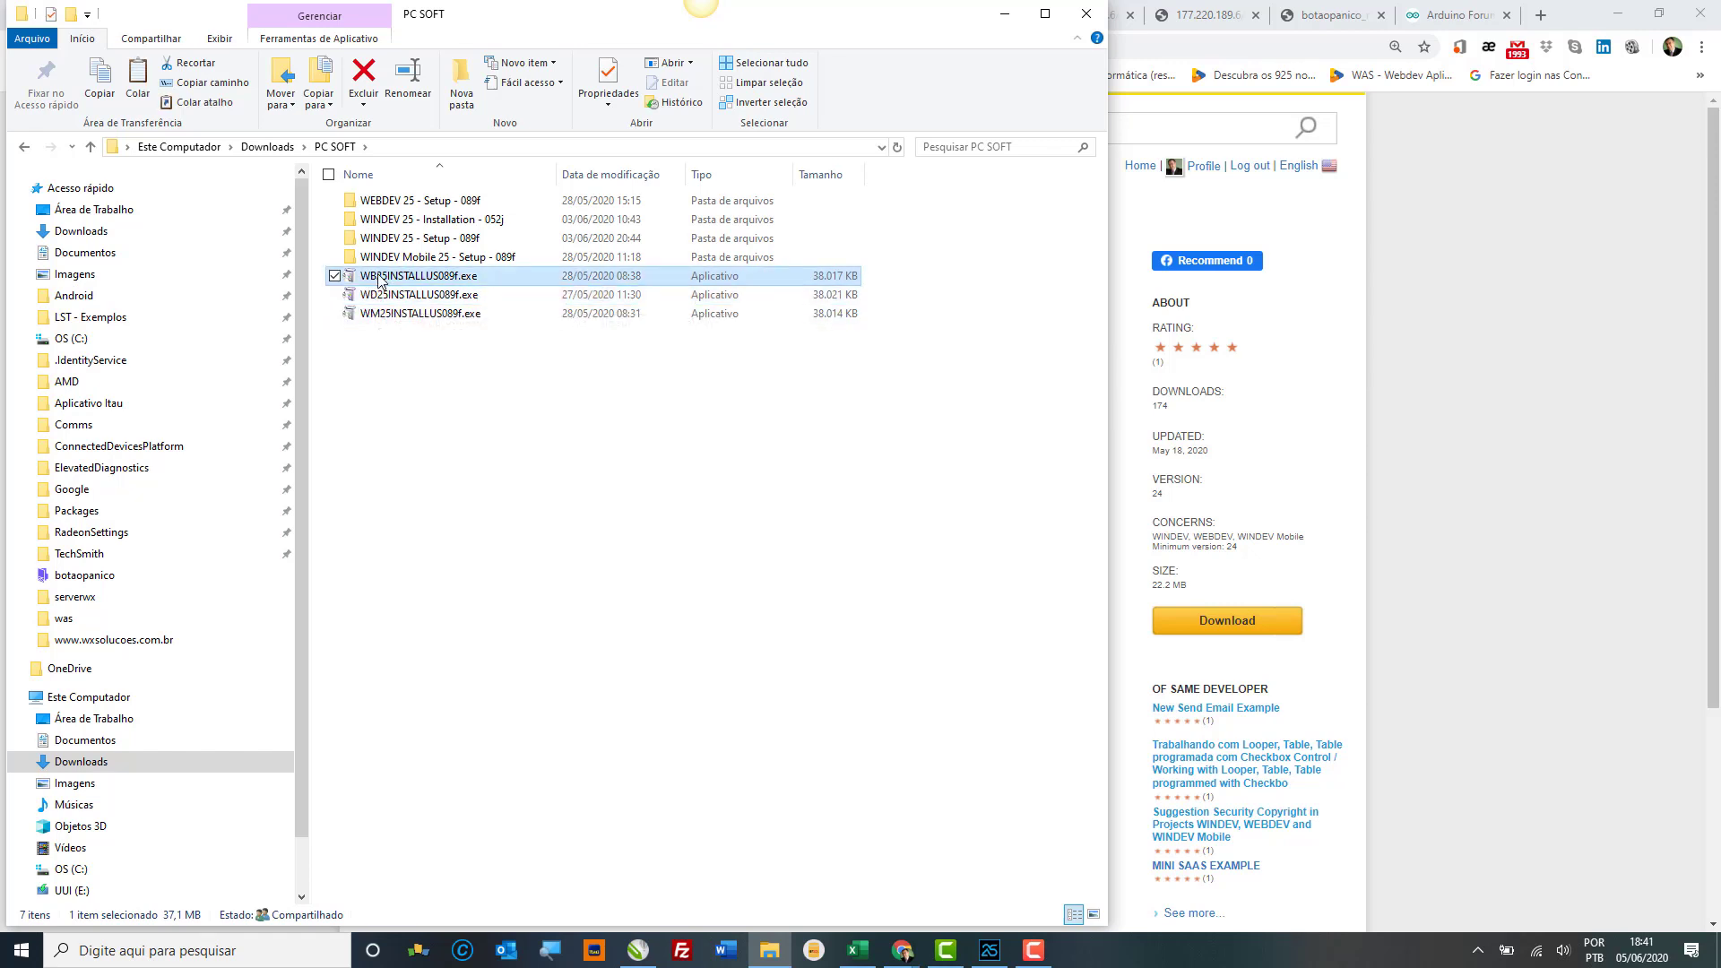
click(383, 315)
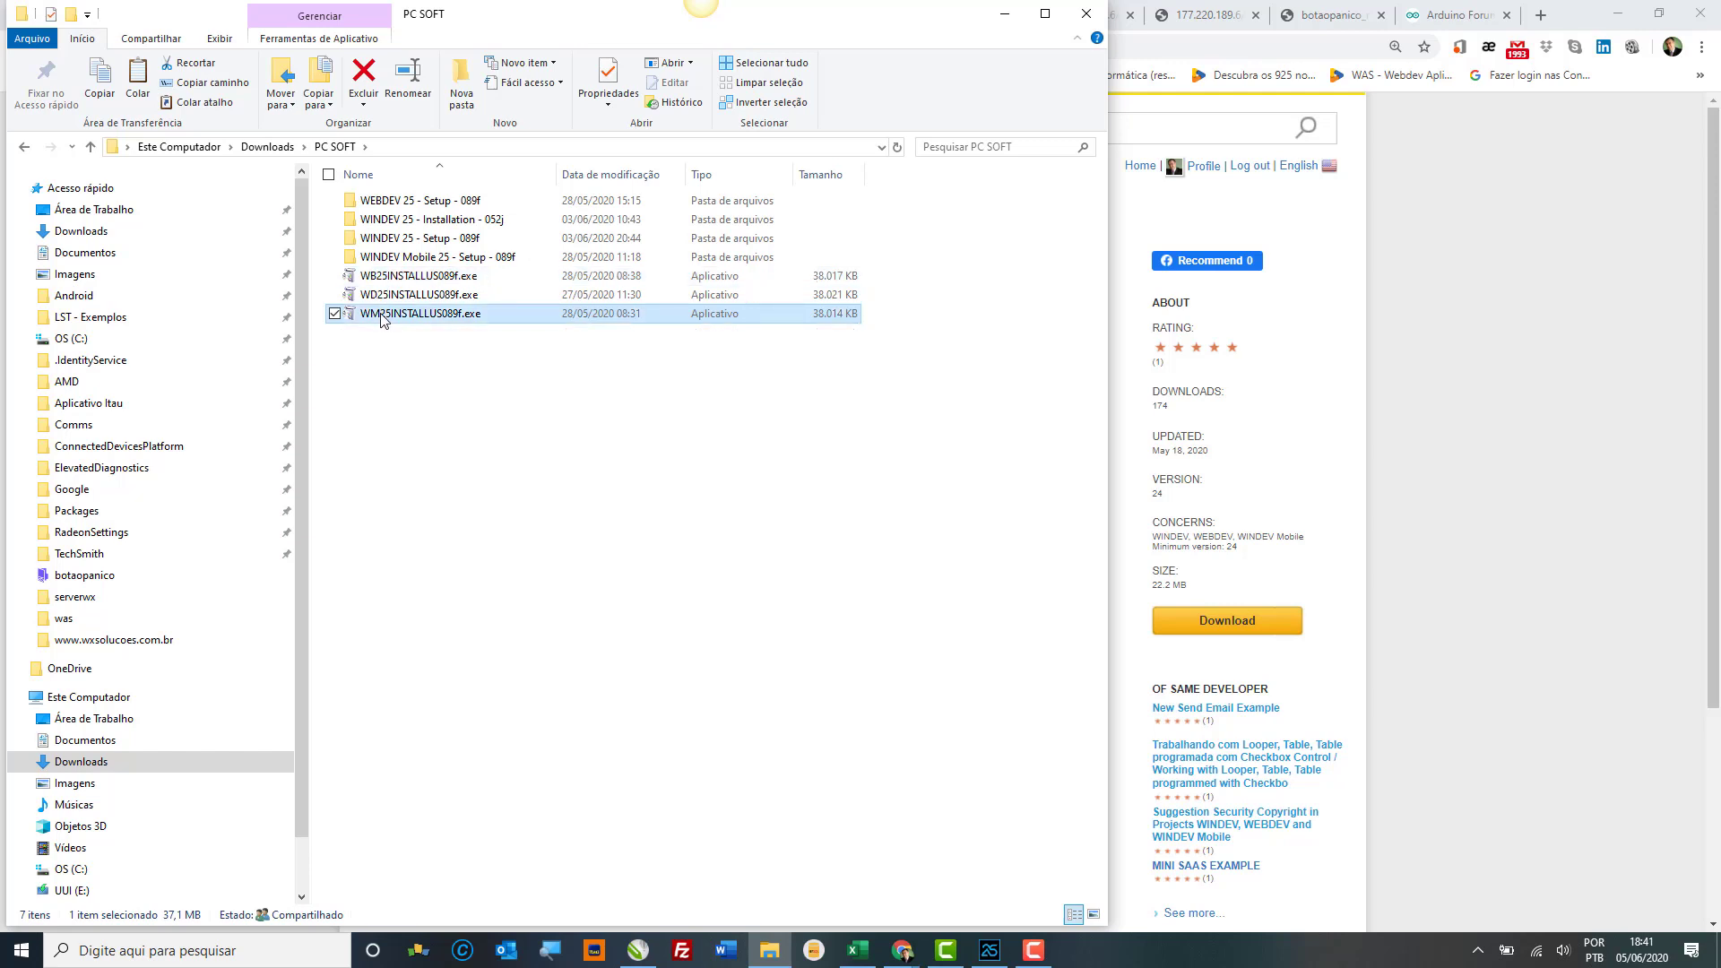
click(383, 297)
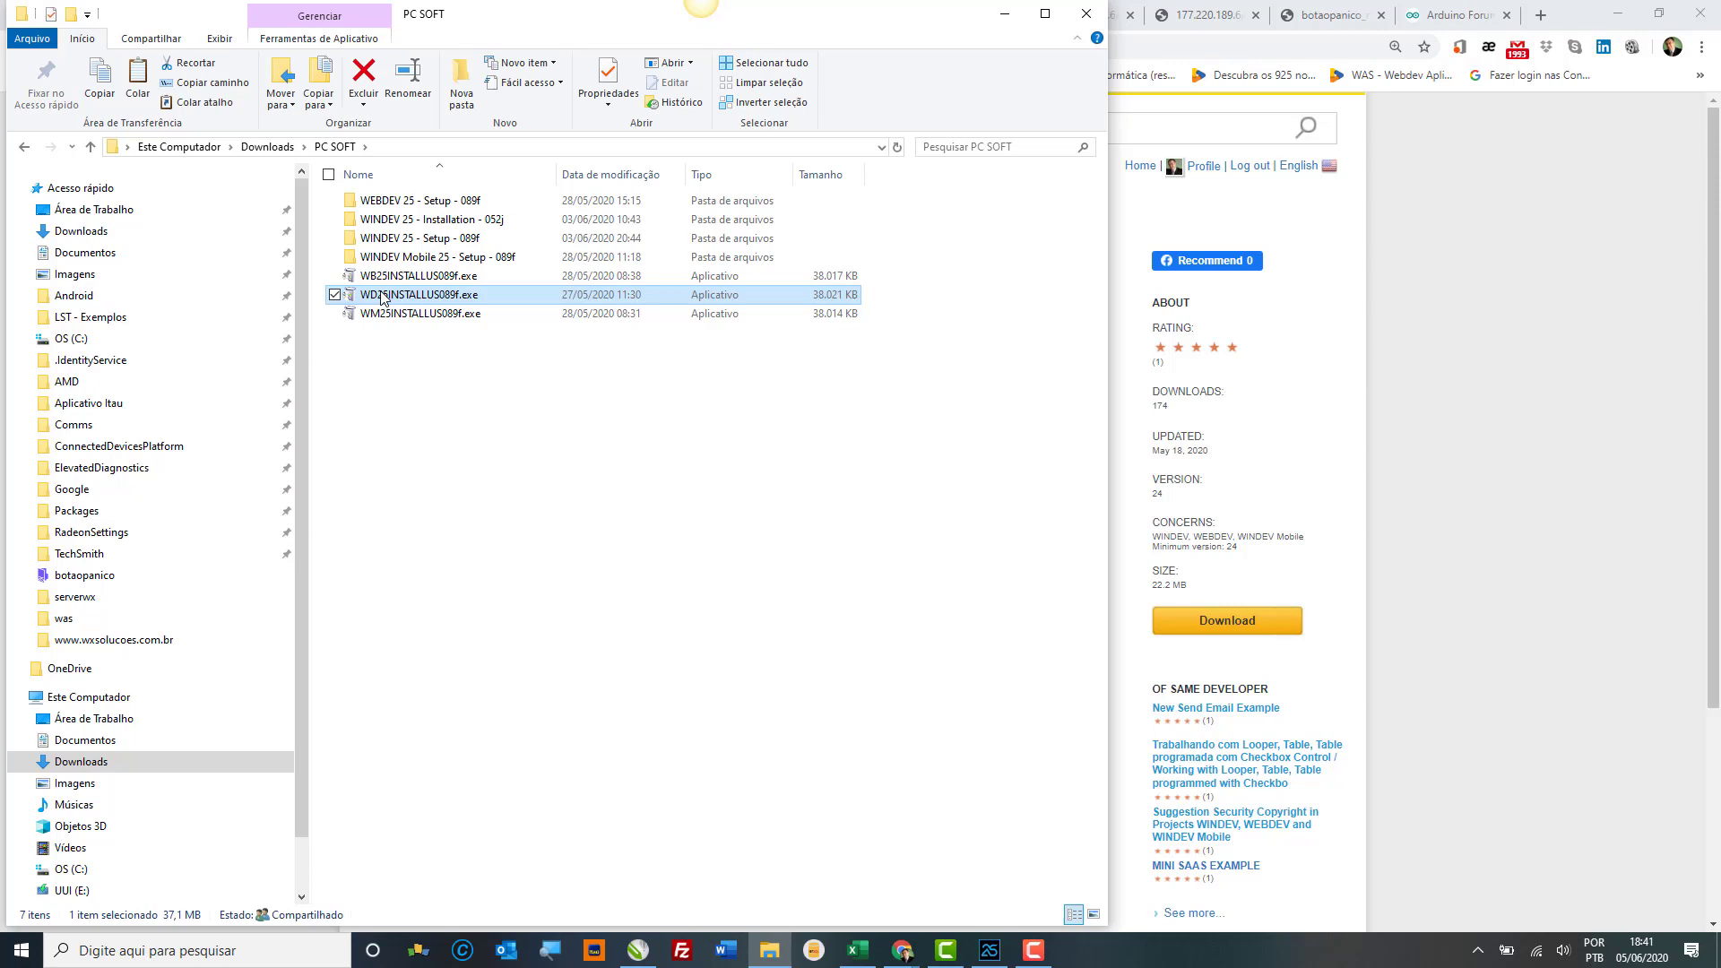
double_click(382, 297)
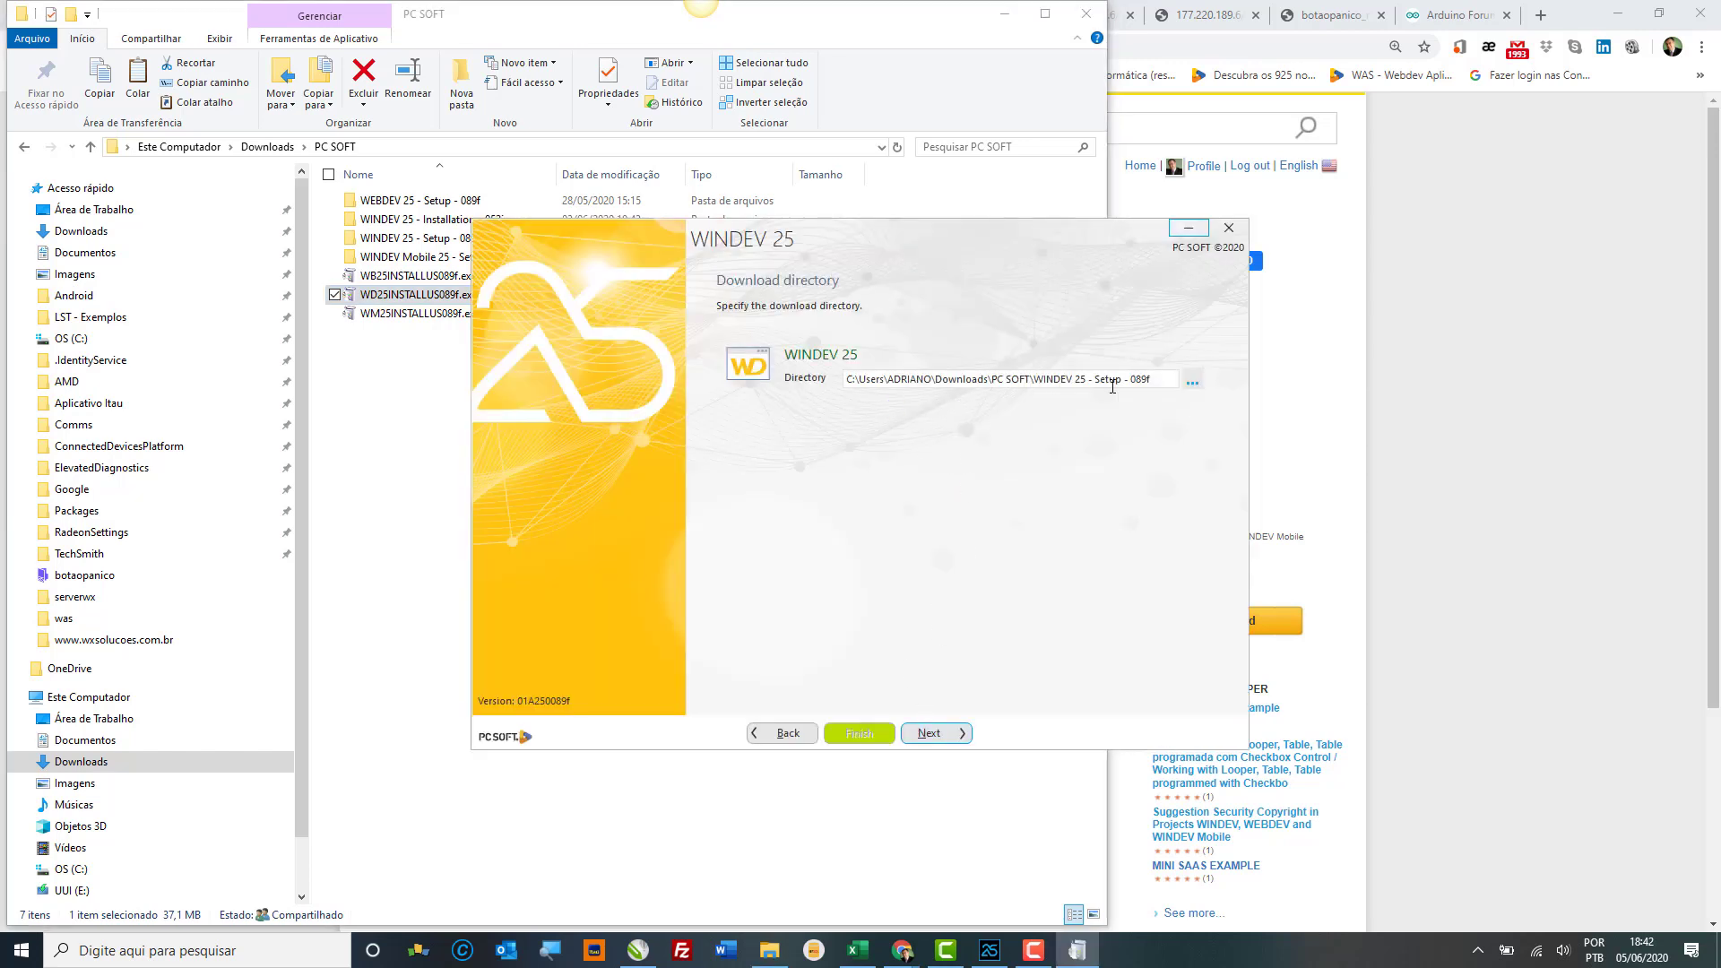
Step: Copy the installer's download directory path, then cancel the WINDEV 25 setup
click(1108, 373)
drag(1158, 382, 829, 386)
key(ctrl+c)
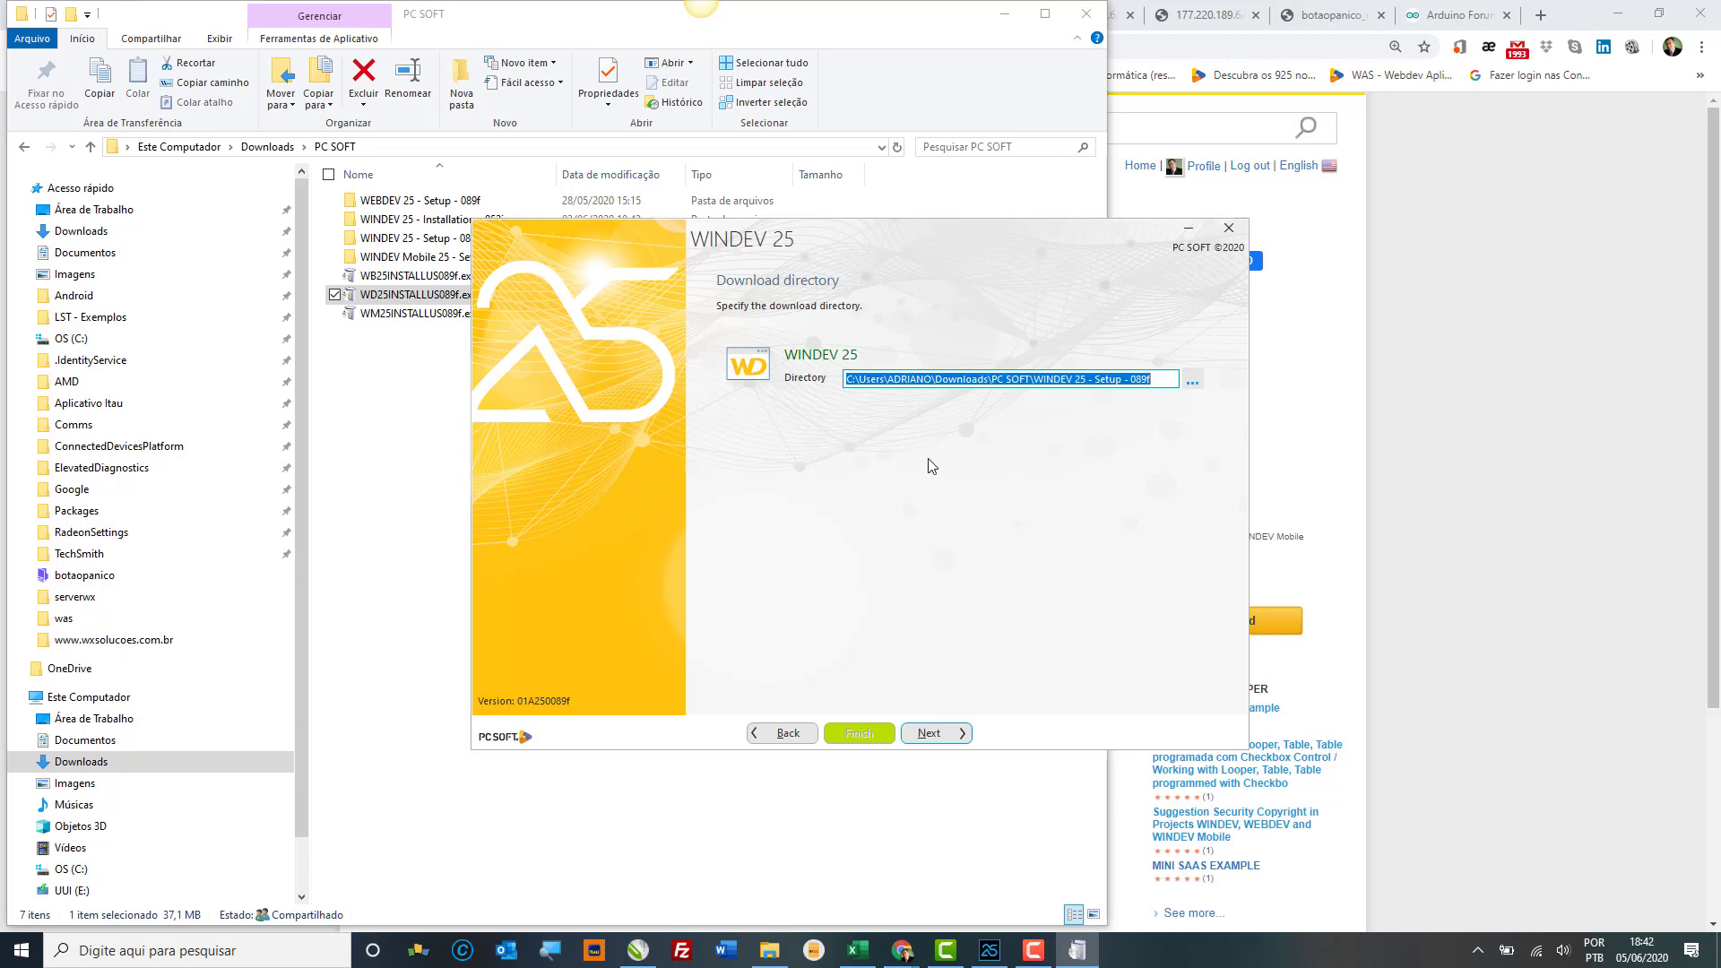
click(1229, 228)
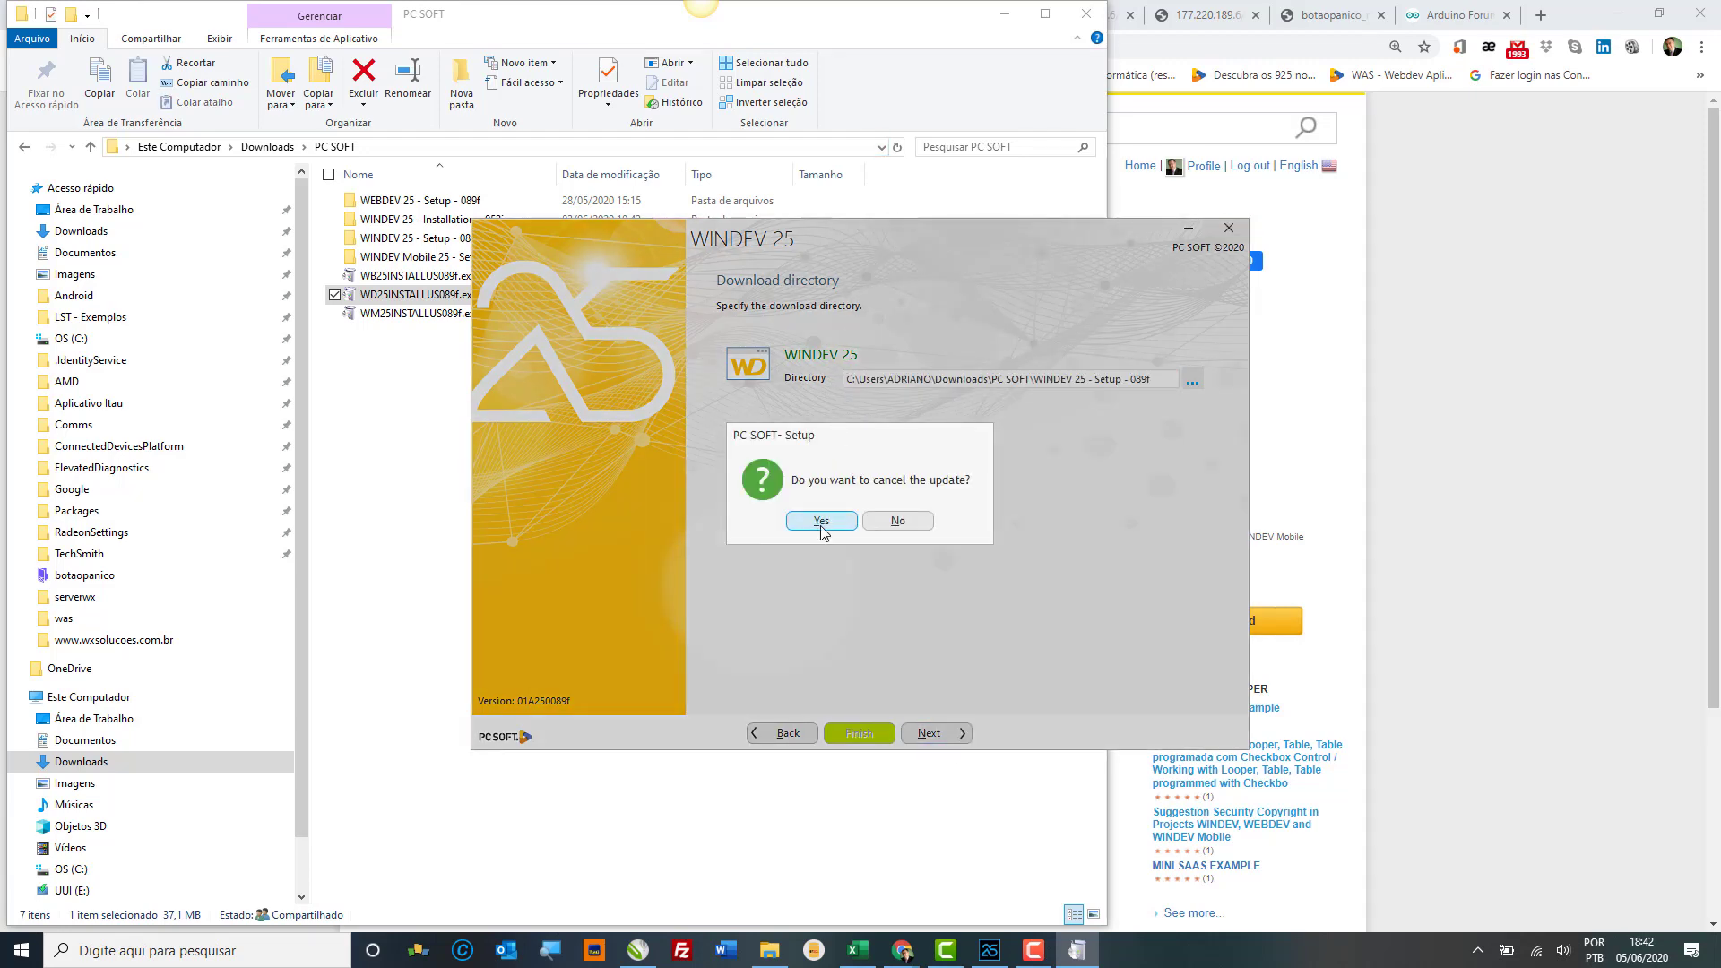
click(821, 521)
click(631, 149)
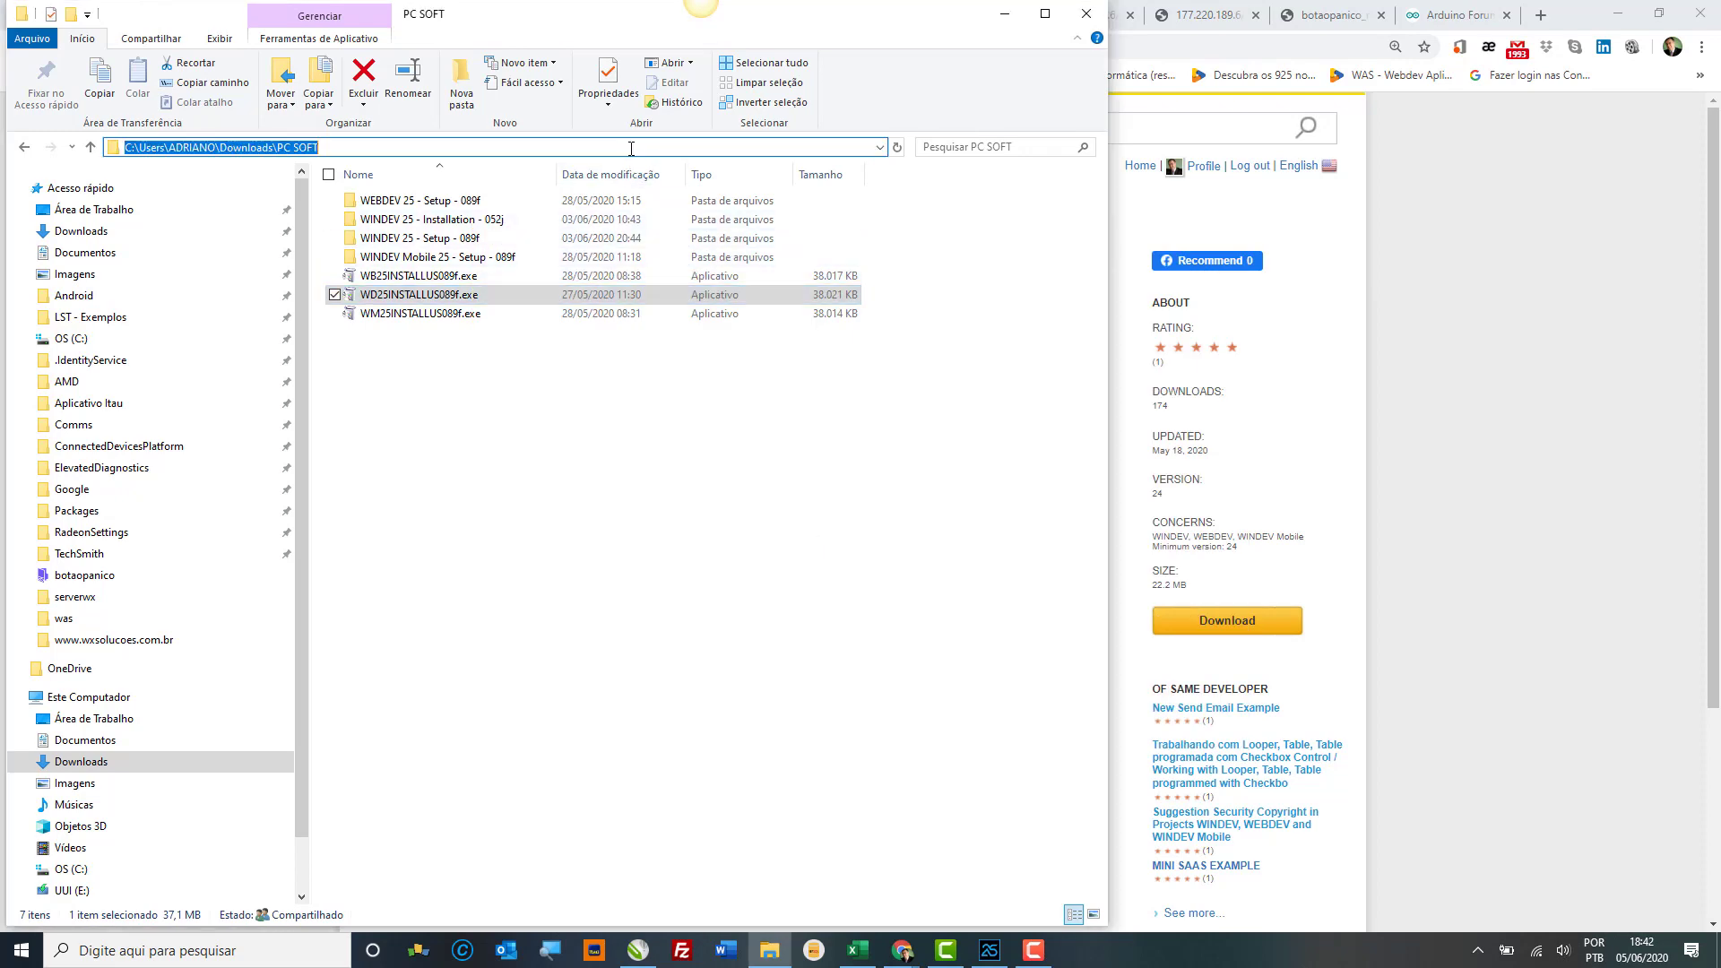
Step: Go to the WINDEV 25 - Setup - 089f folder, run Menu.exe and start 'WINDEV 25 setup'
key(ctrl+v)
key(Return)
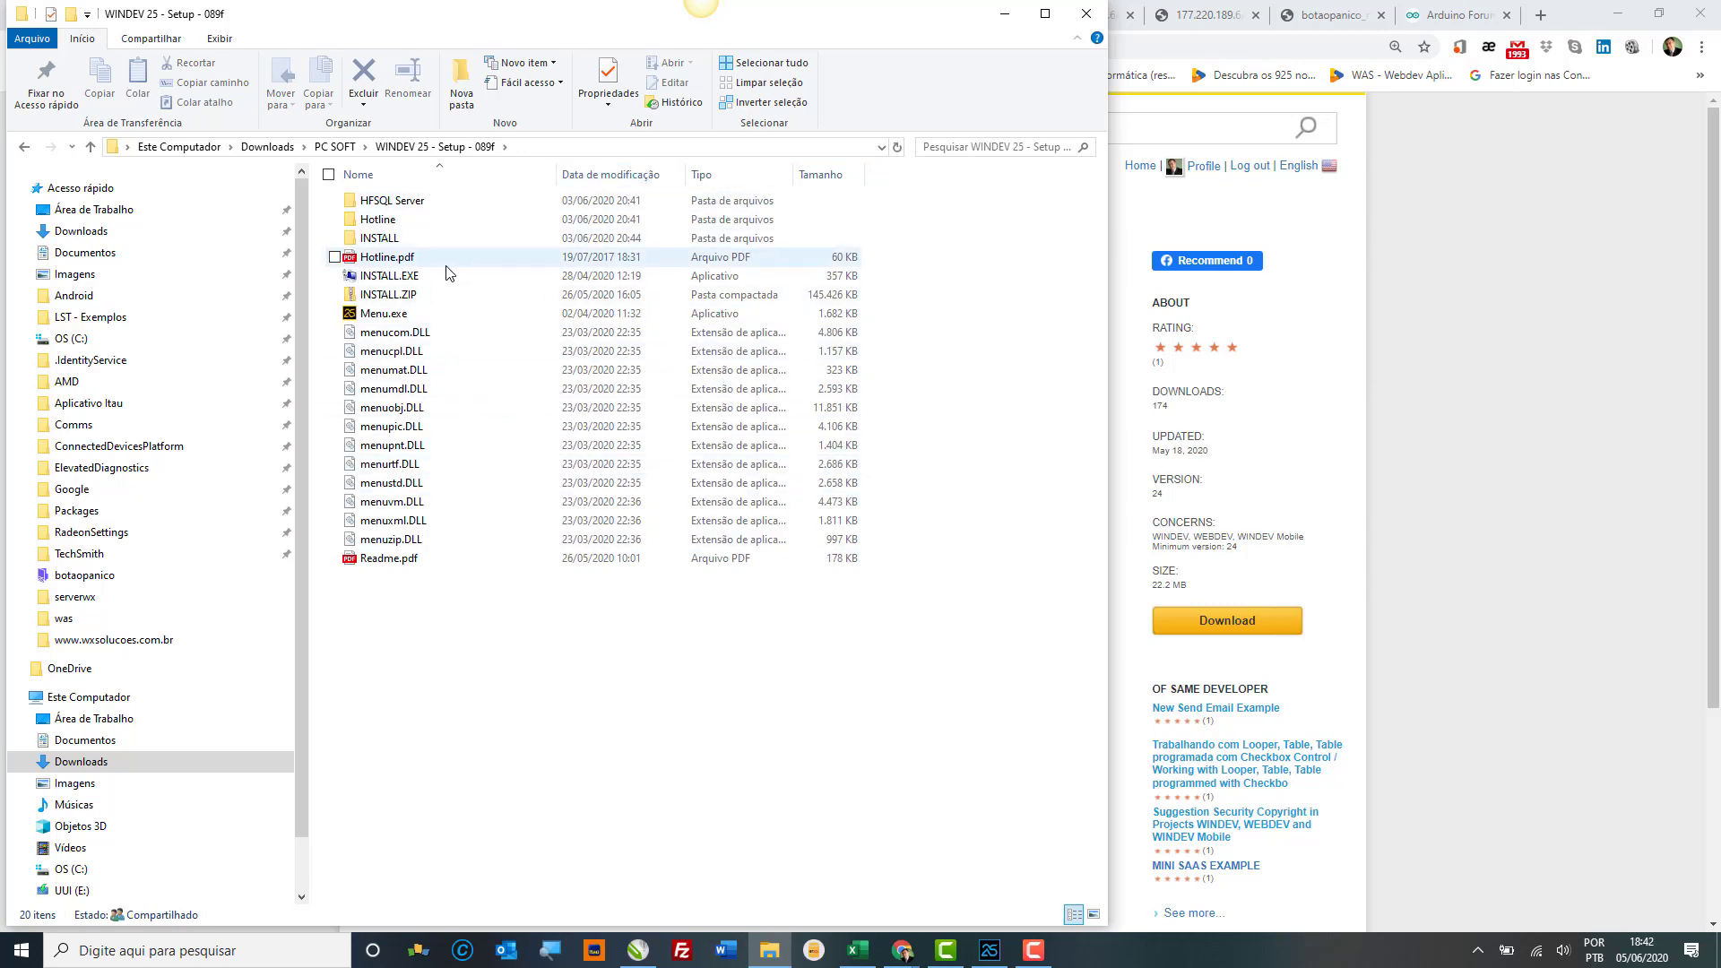
click(405, 315)
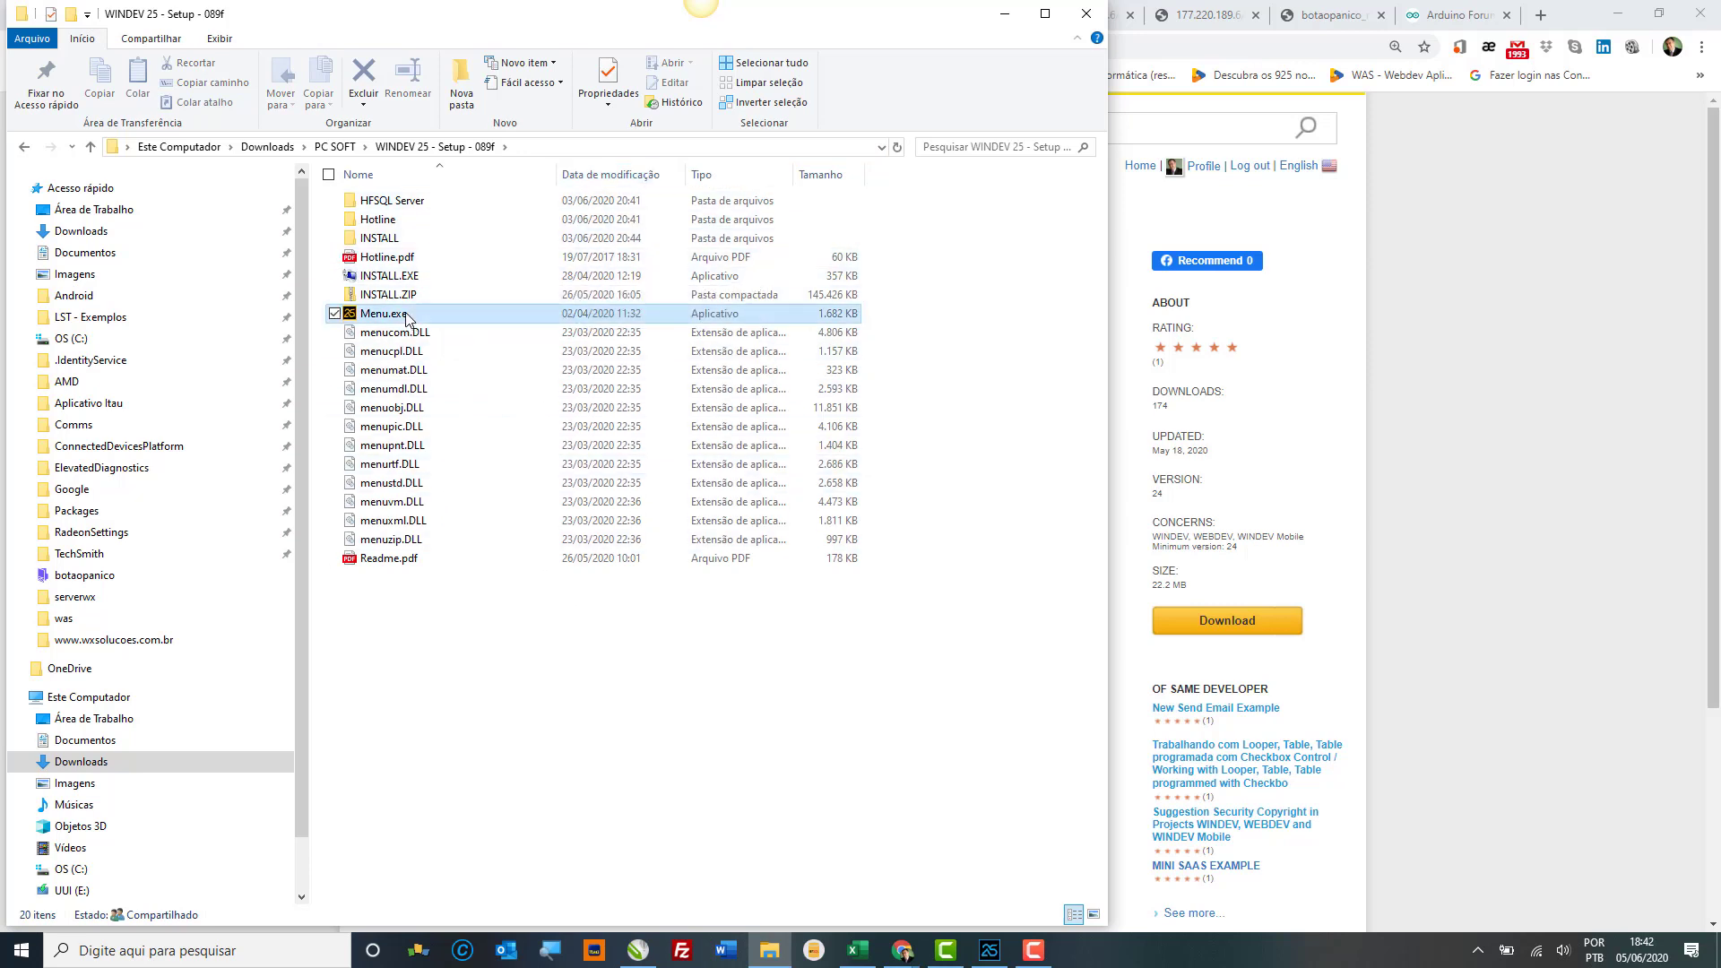
double_click(405, 316)
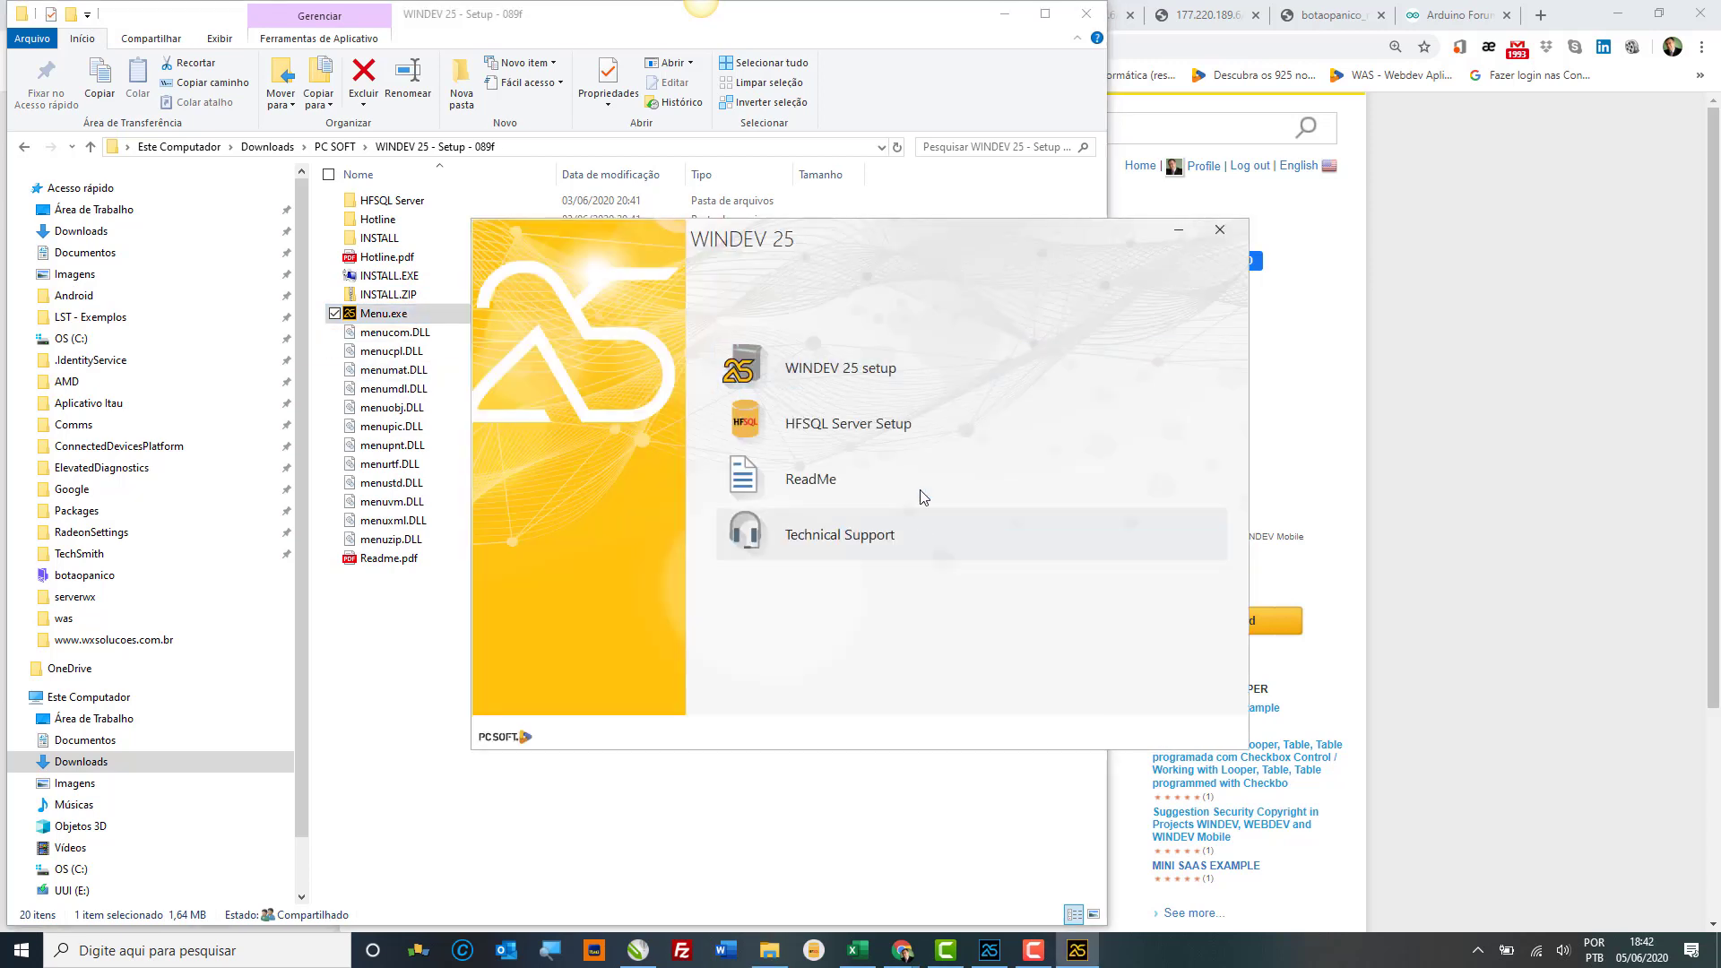
click(880, 367)
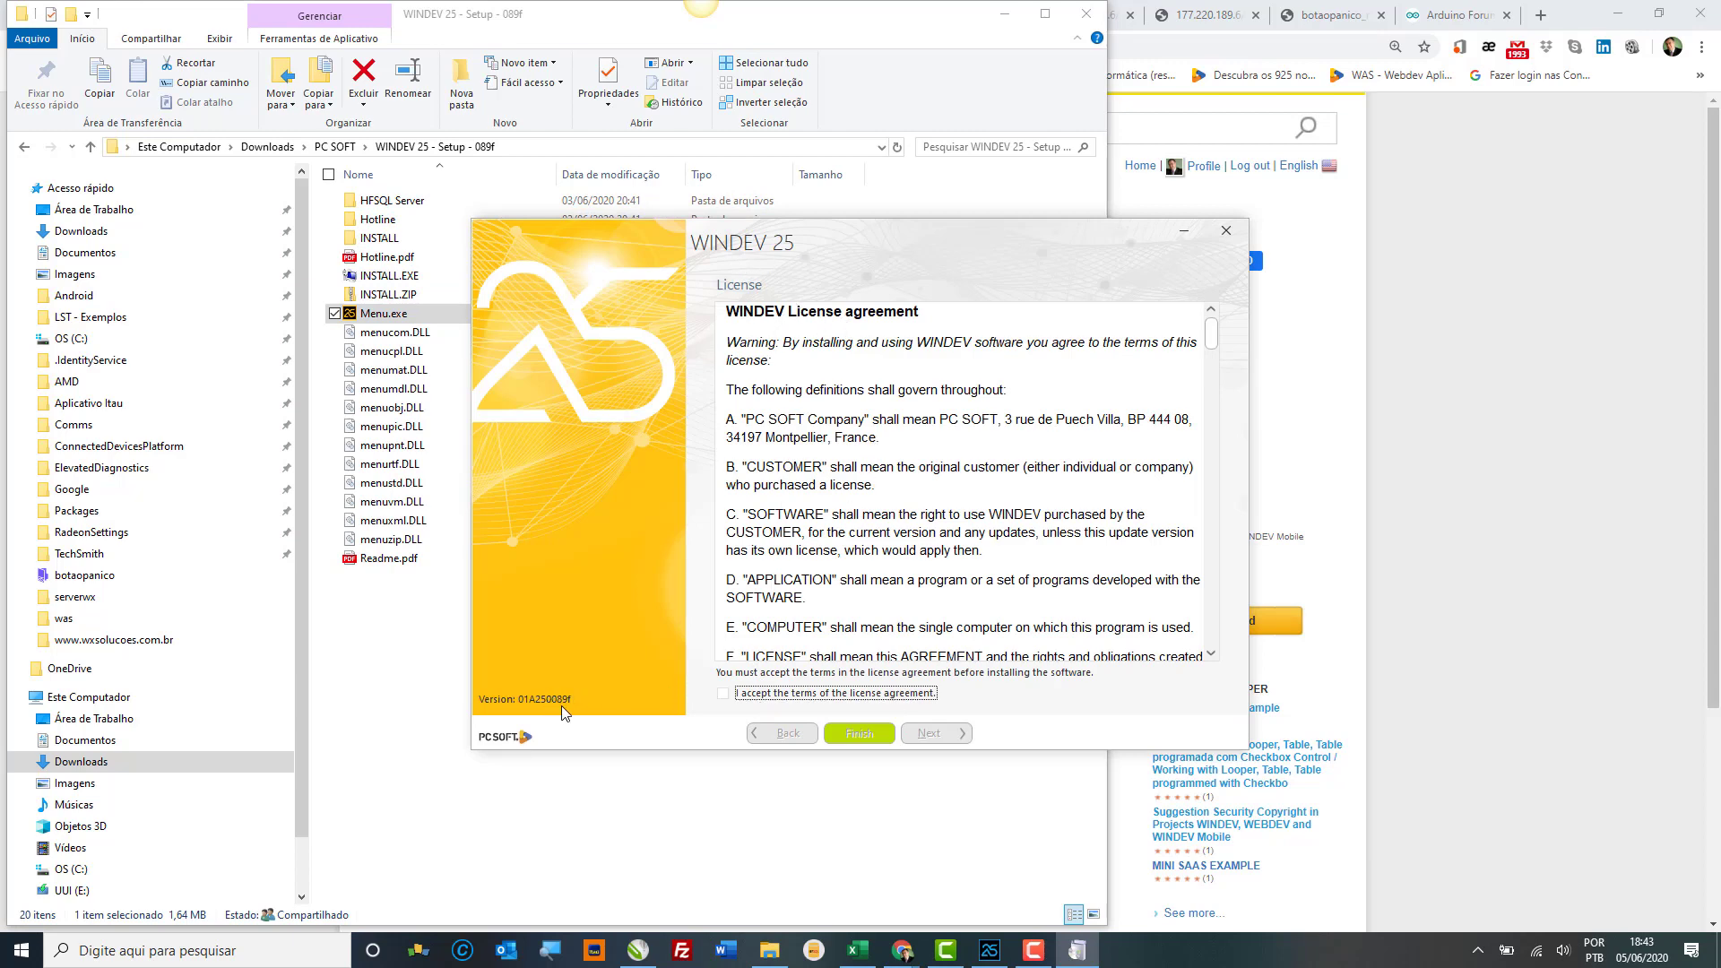
Step: Accept the license agreement and choose the 32-bit version of WINDEV 25
click(741, 695)
click(933, 733)
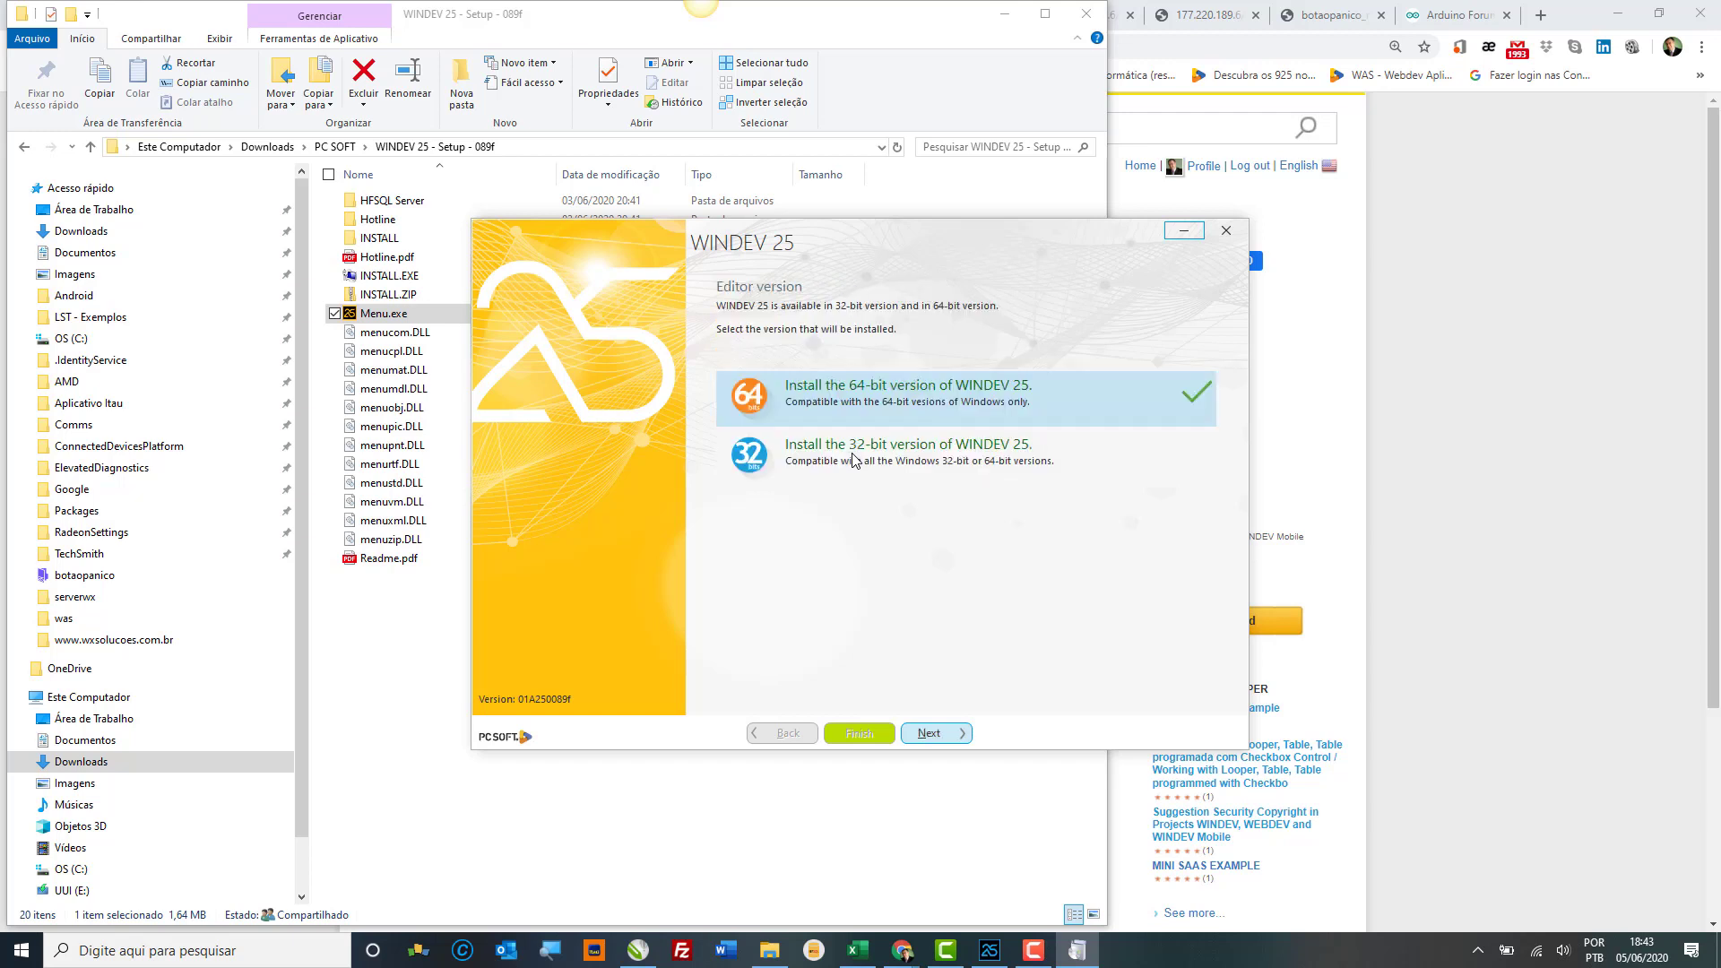
click(854, 459)
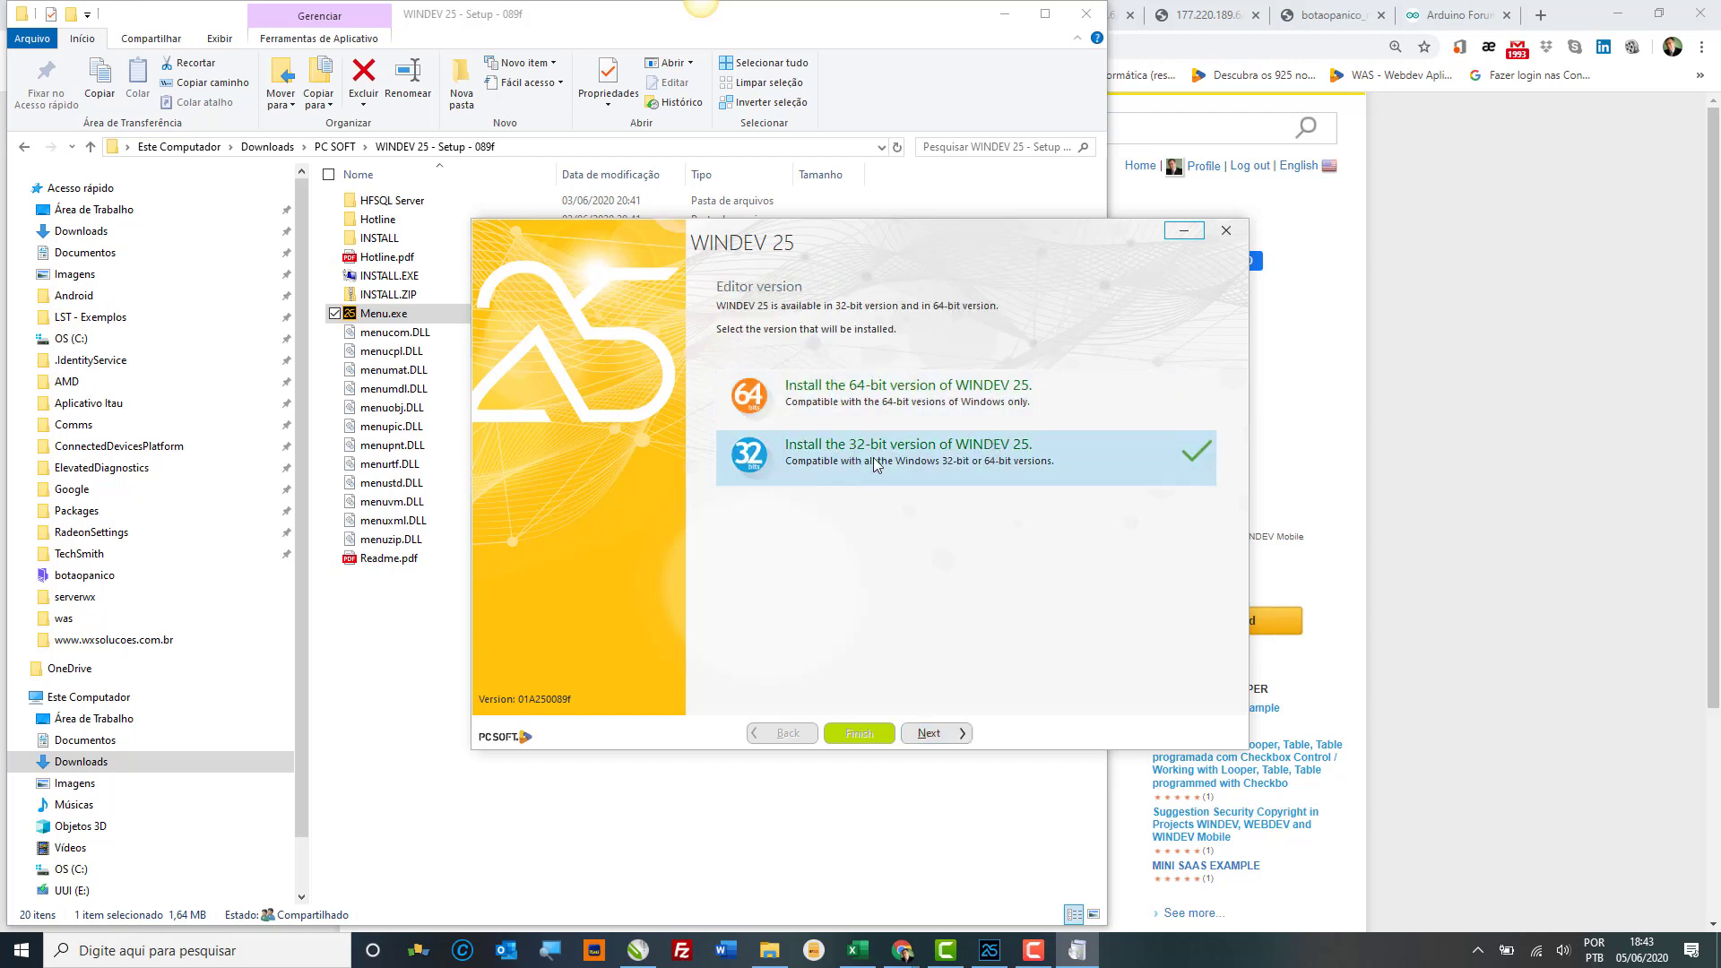
click(929, 734)
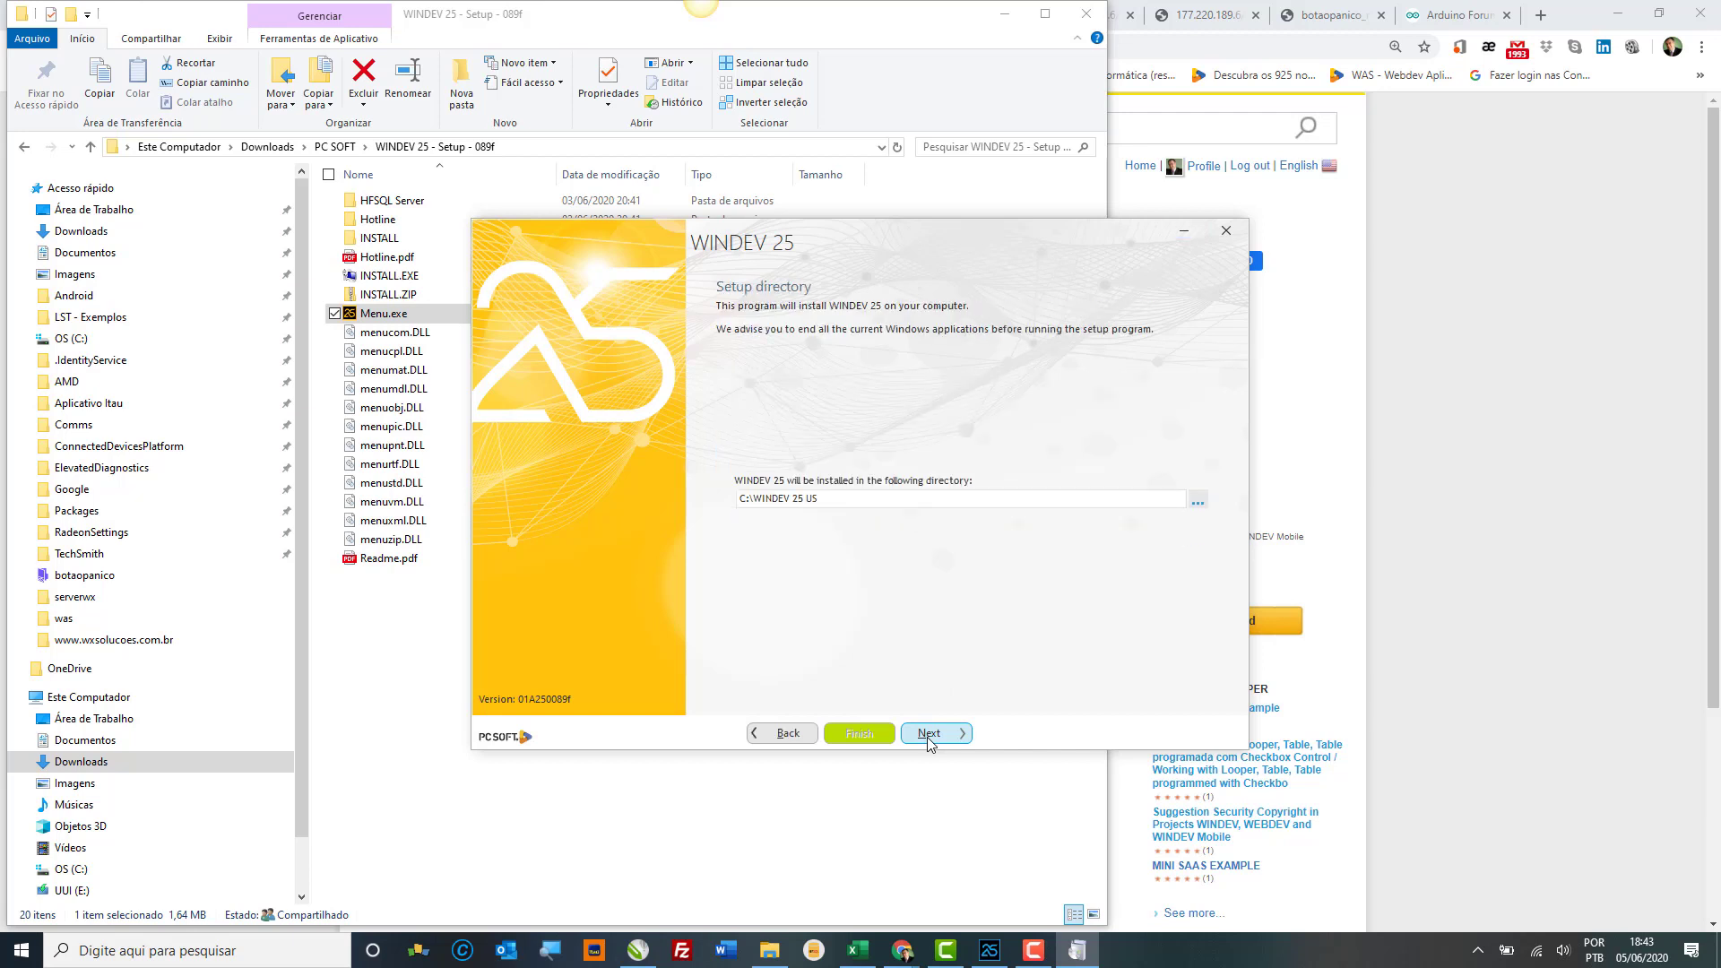
Step: Change the install directory to C:\WINDEV 25 by removing 'US' from the path
double_click(829, 498)
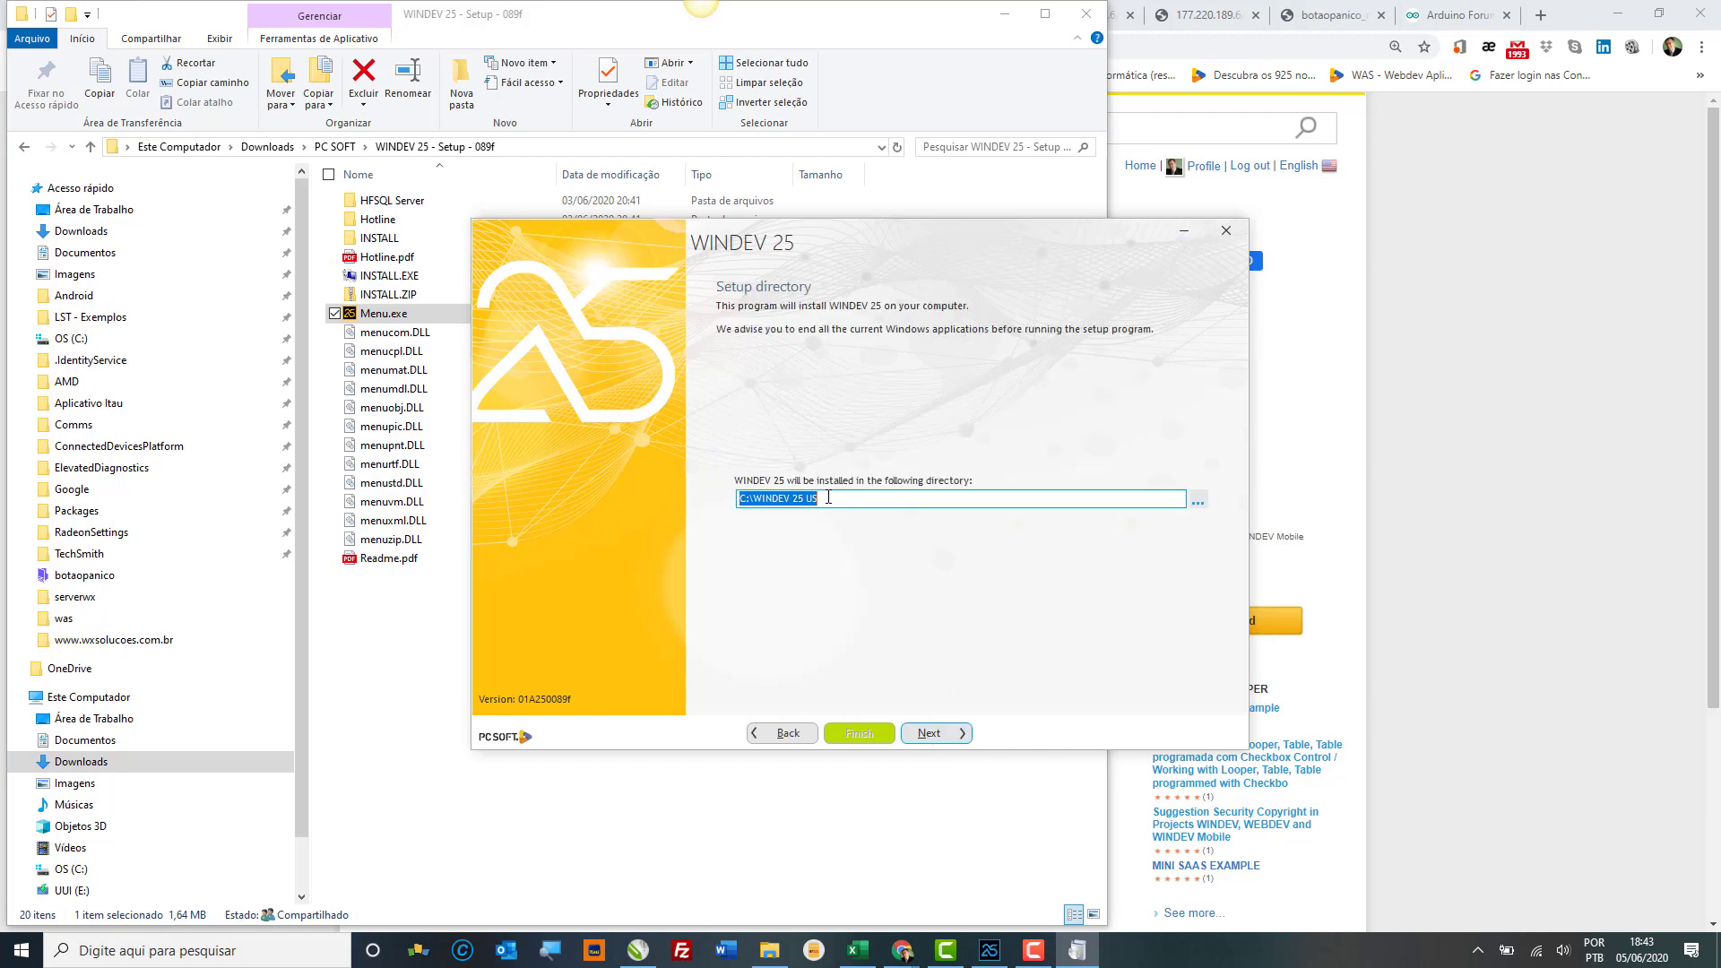
click(828, 497)
key(BackSpace)
key(BackSpace)
click(952, 737)
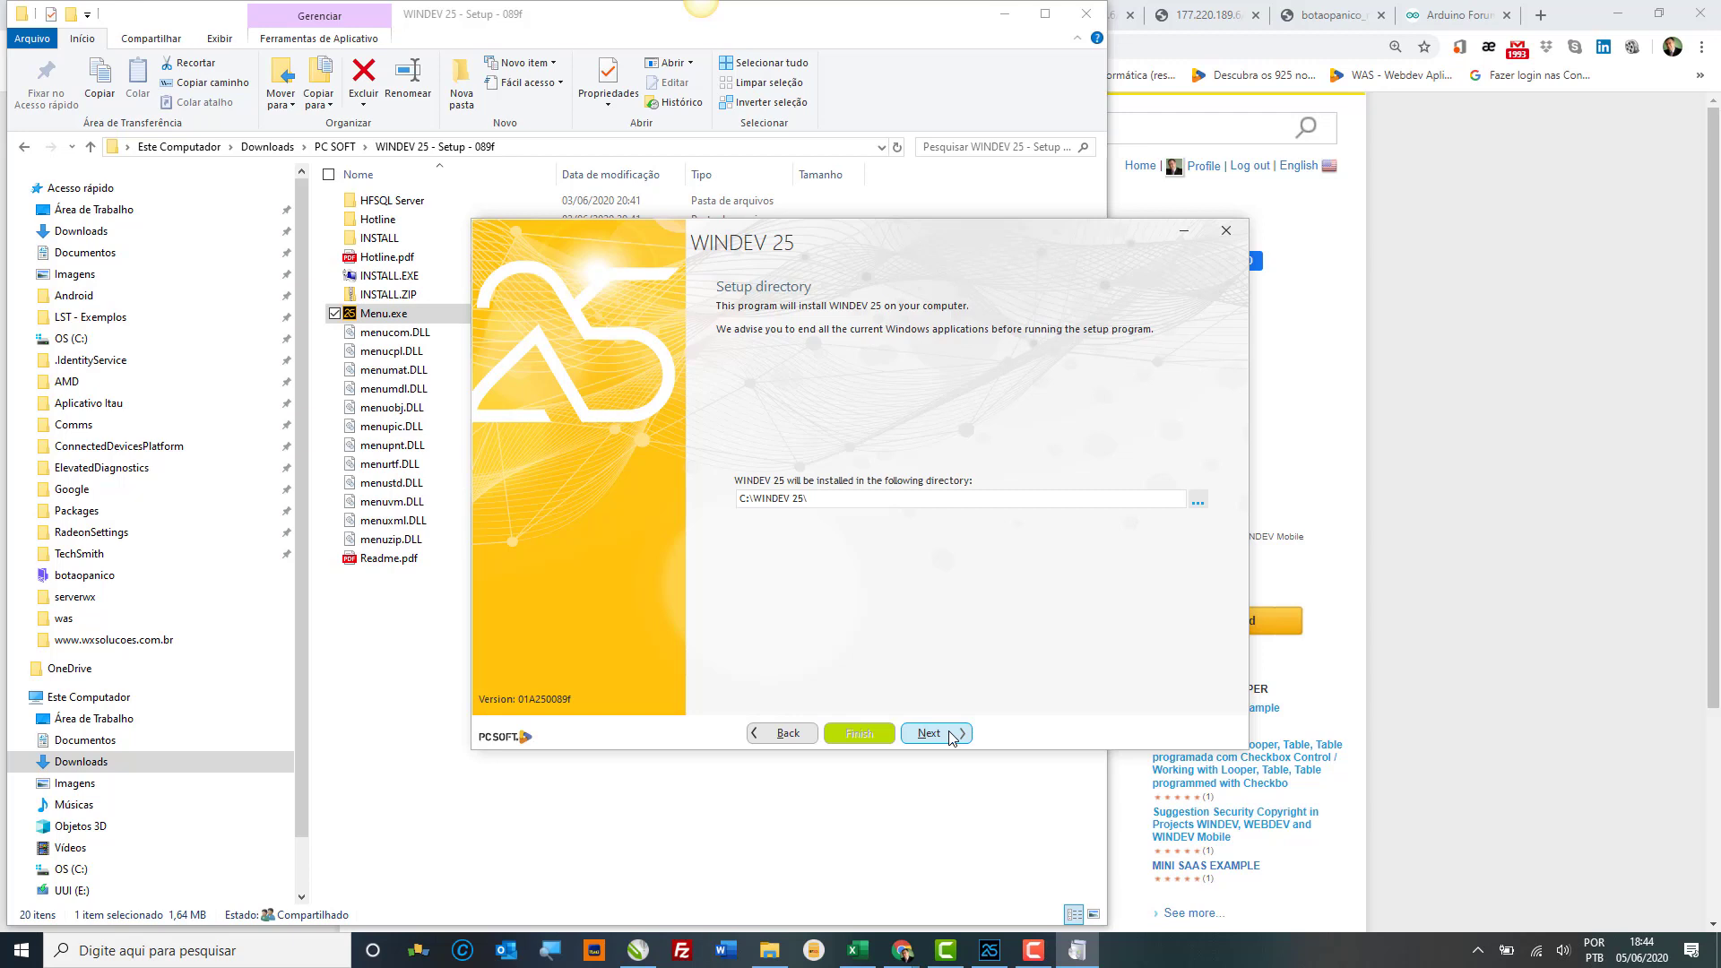
click(952, 737)
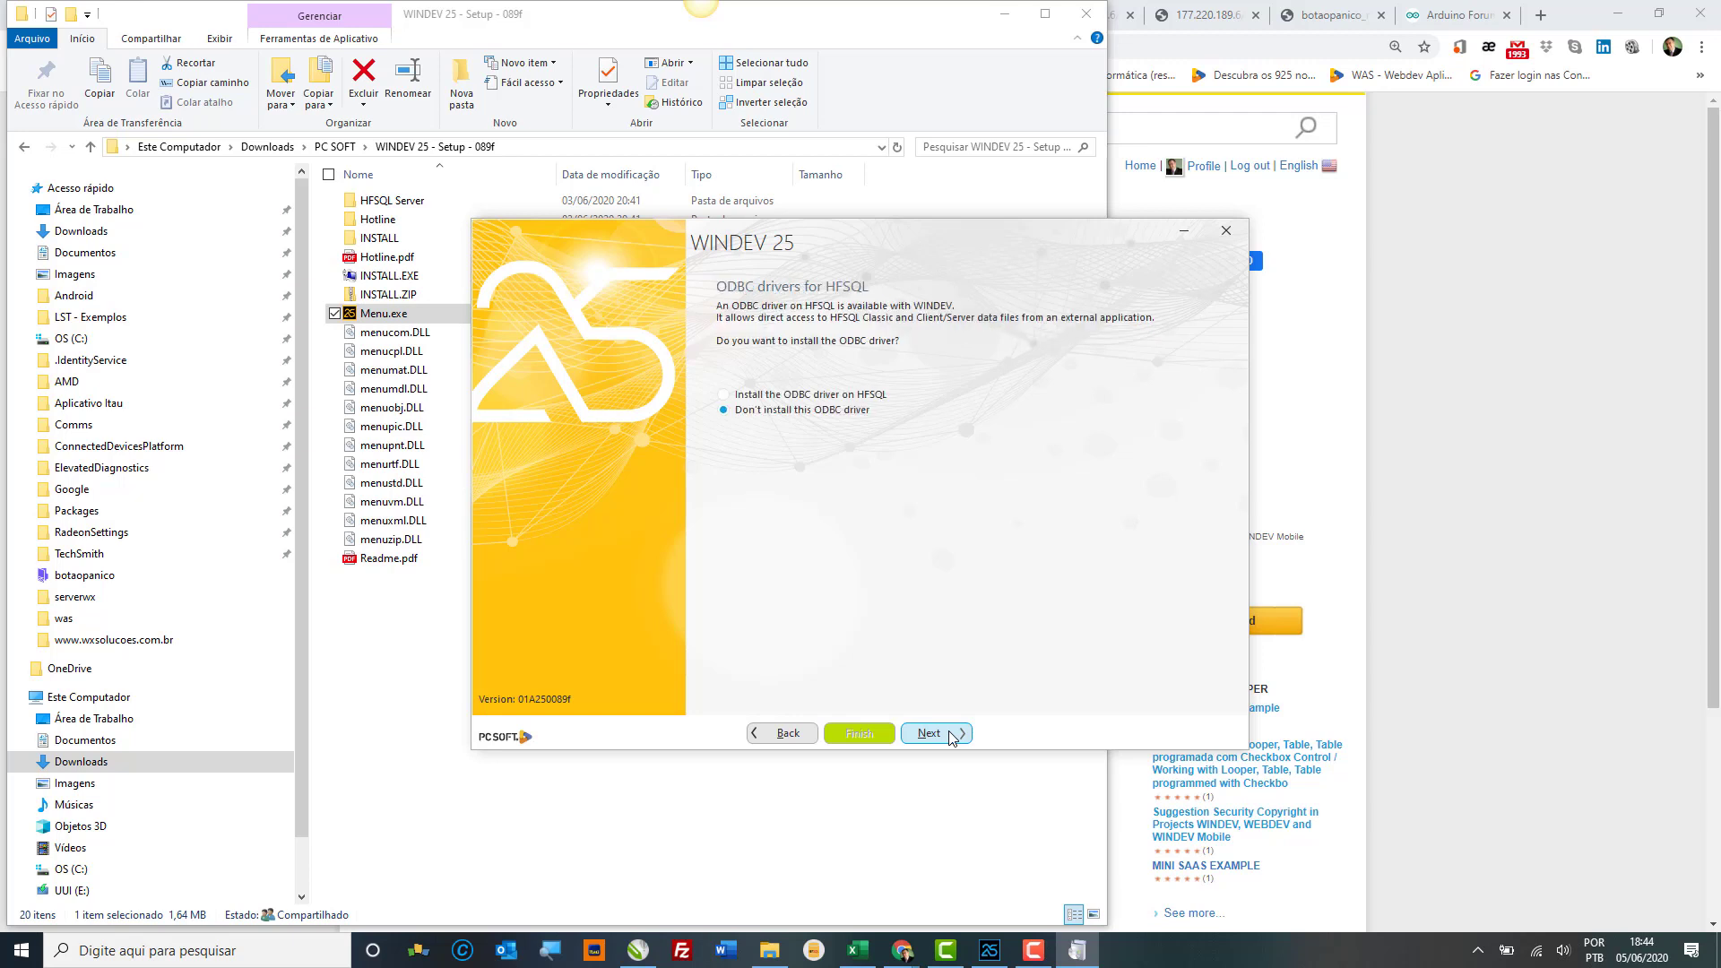
Step: Include the HFSQL ODBC driver, keep default Control Centers and English, and start installing
click(822, 396)
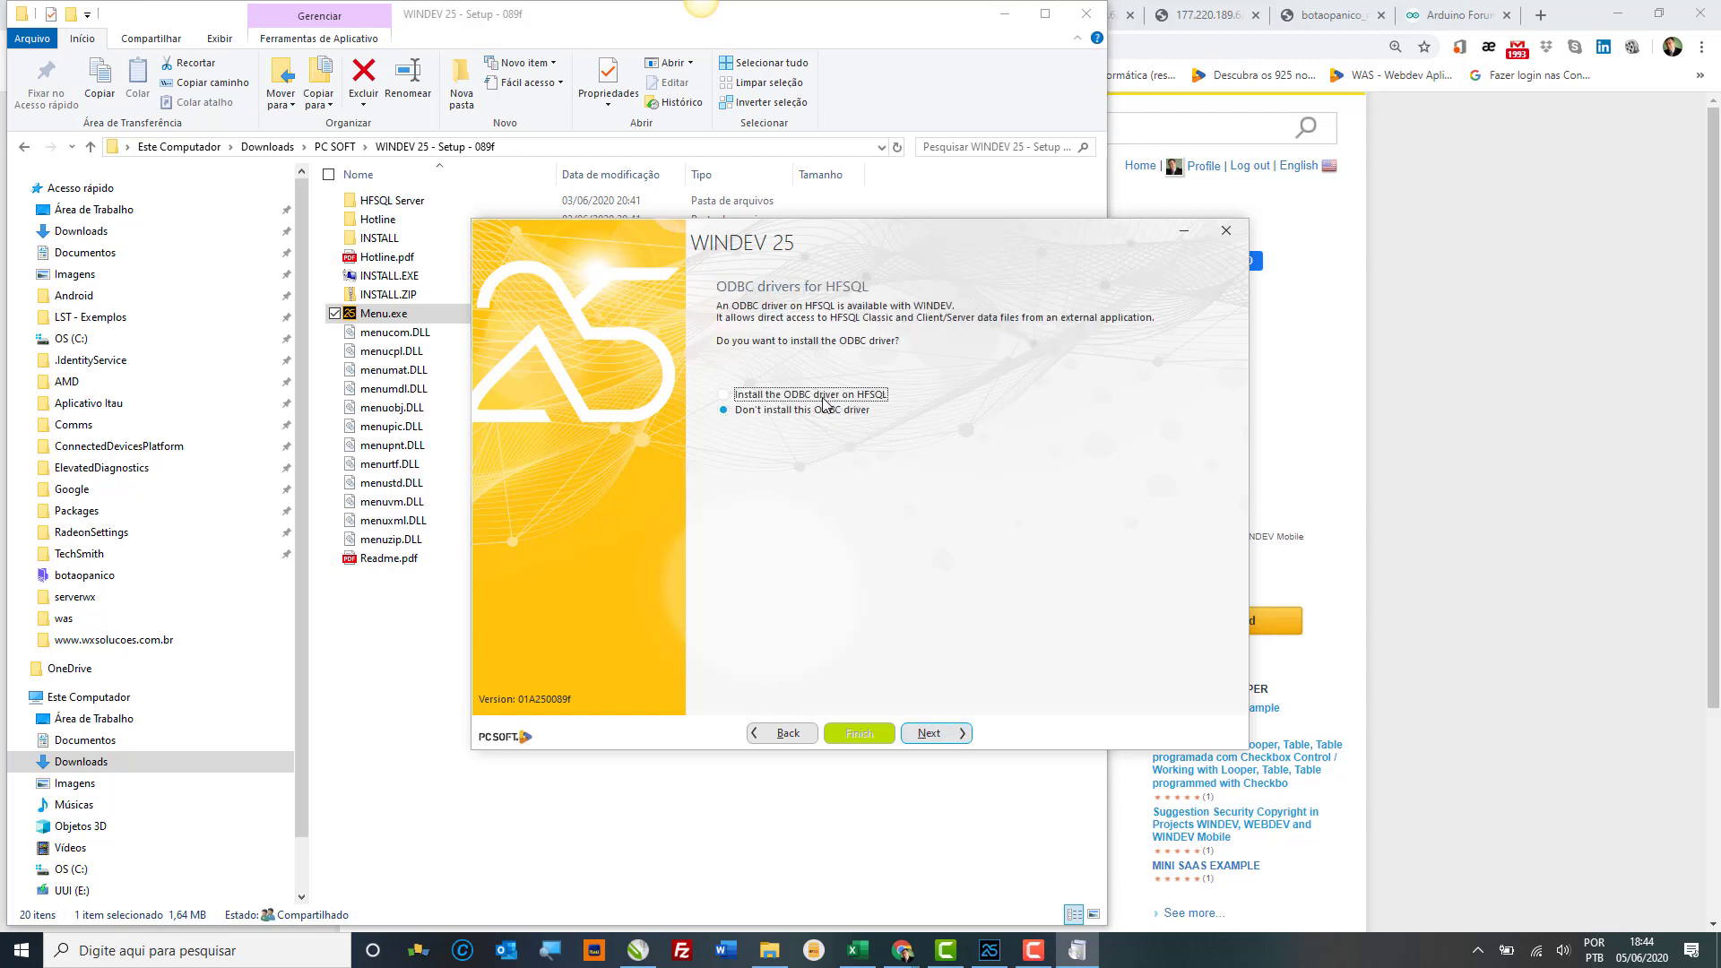
click(938, 738)
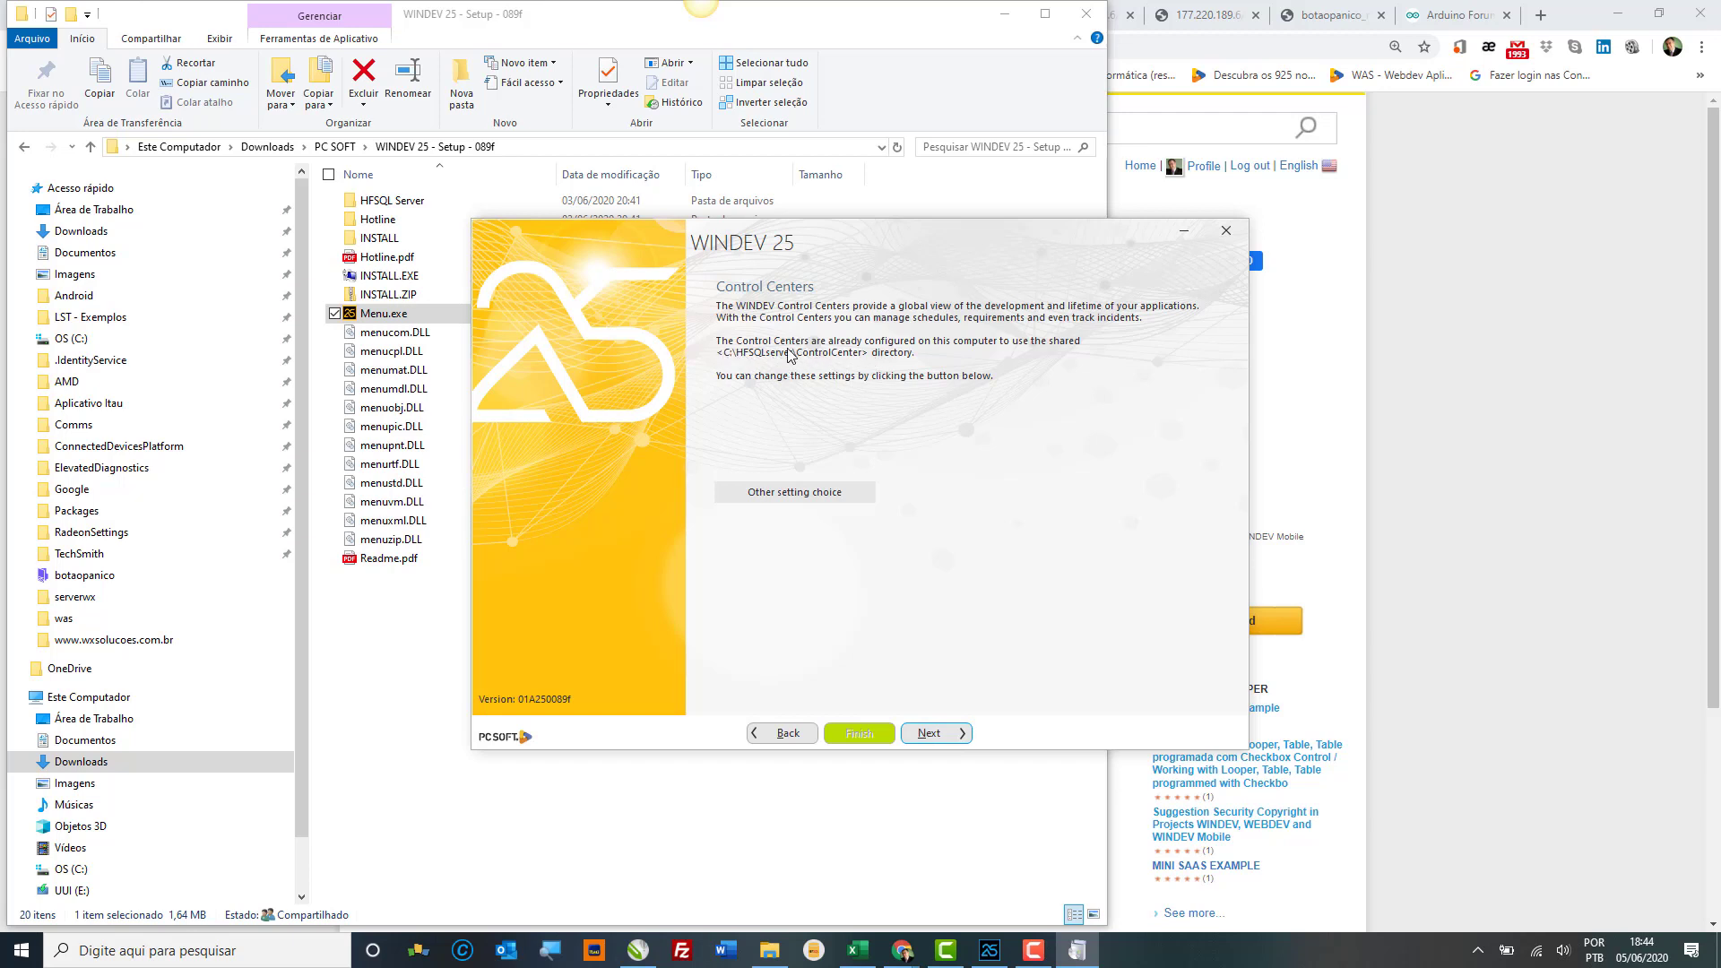
click(943, 737)
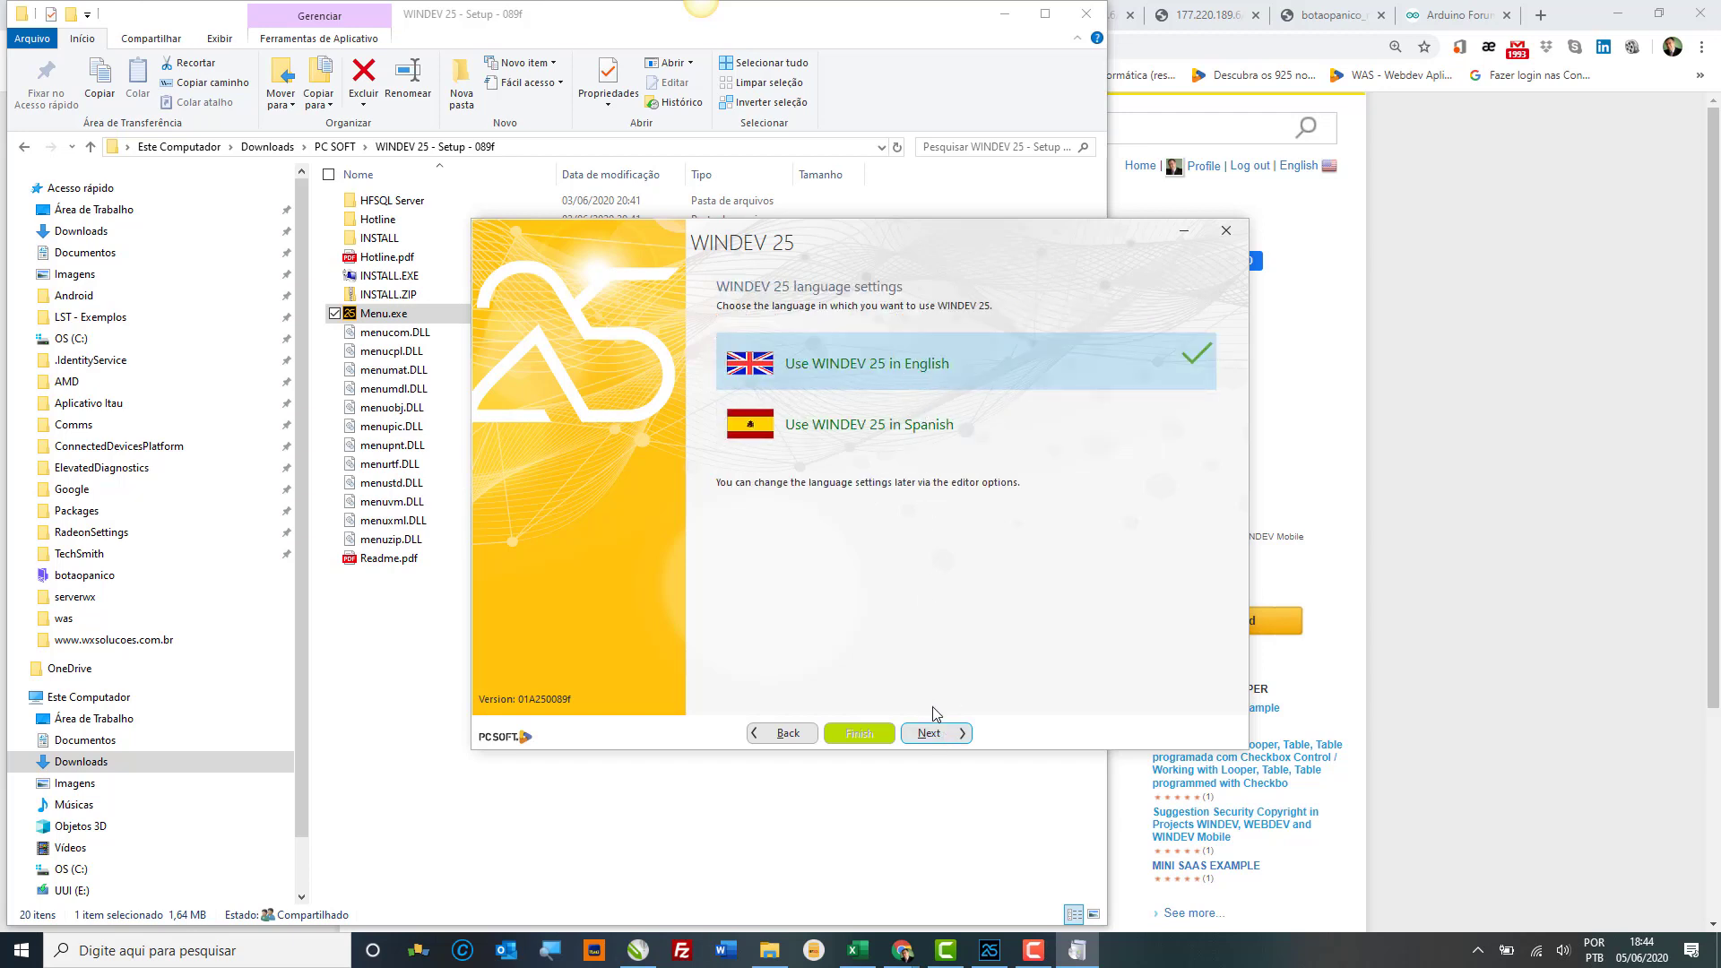
click(943, 737)
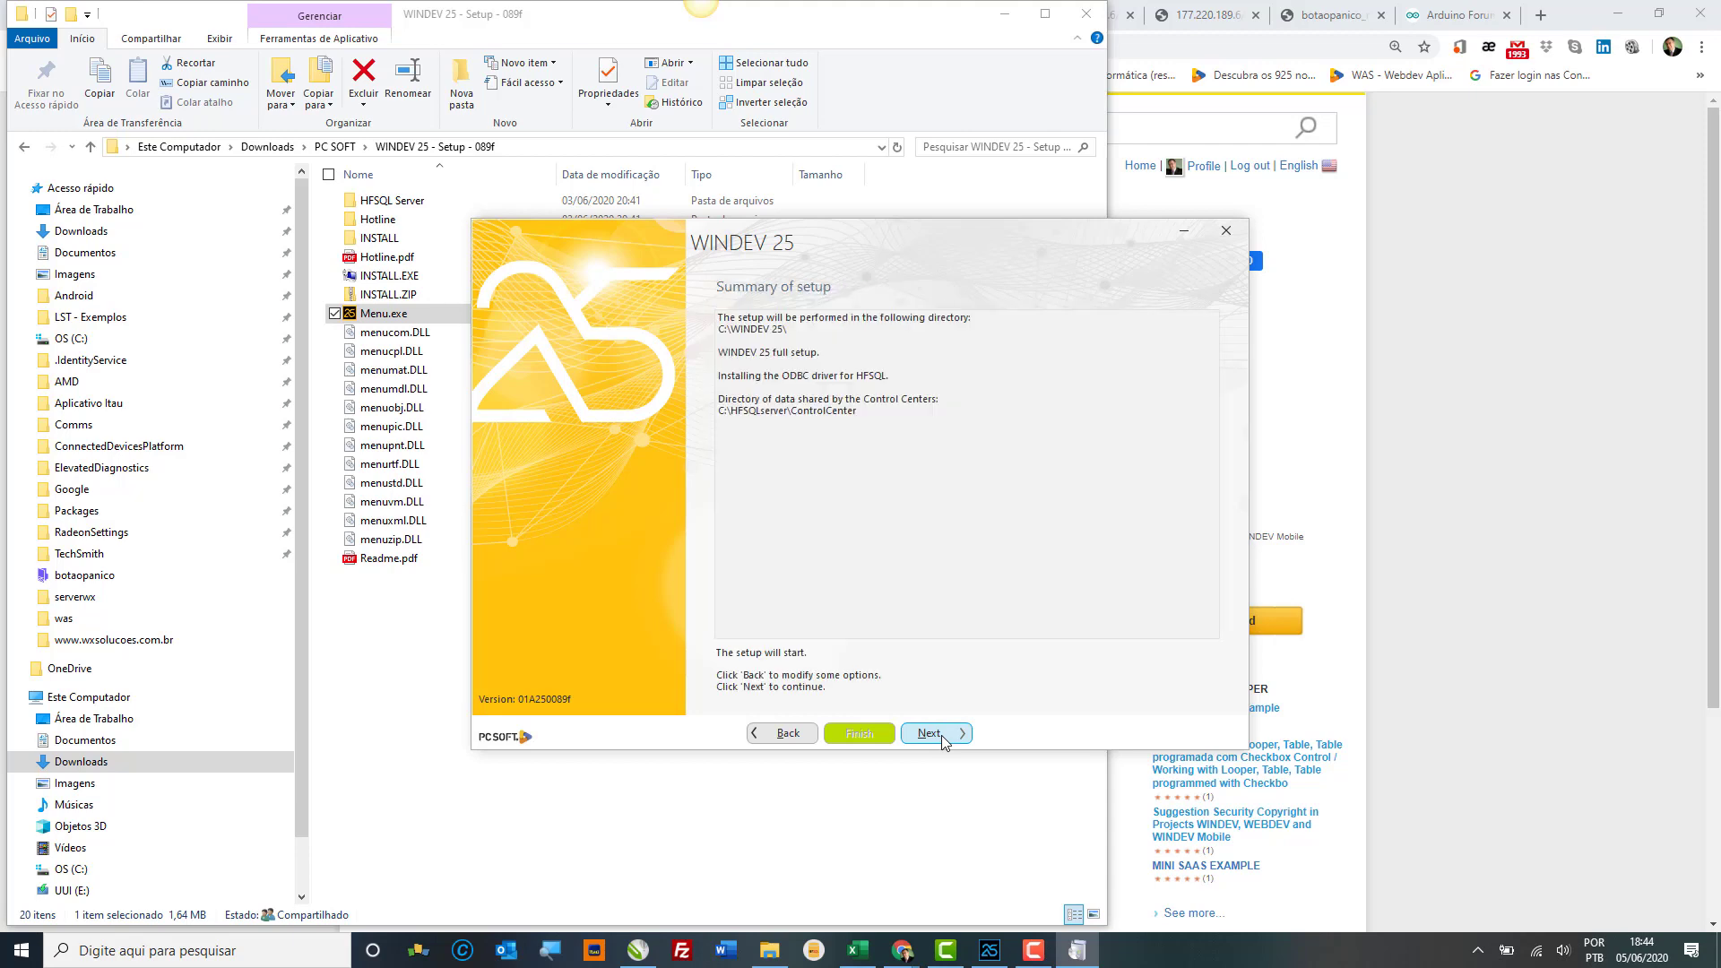
click(941, 736)
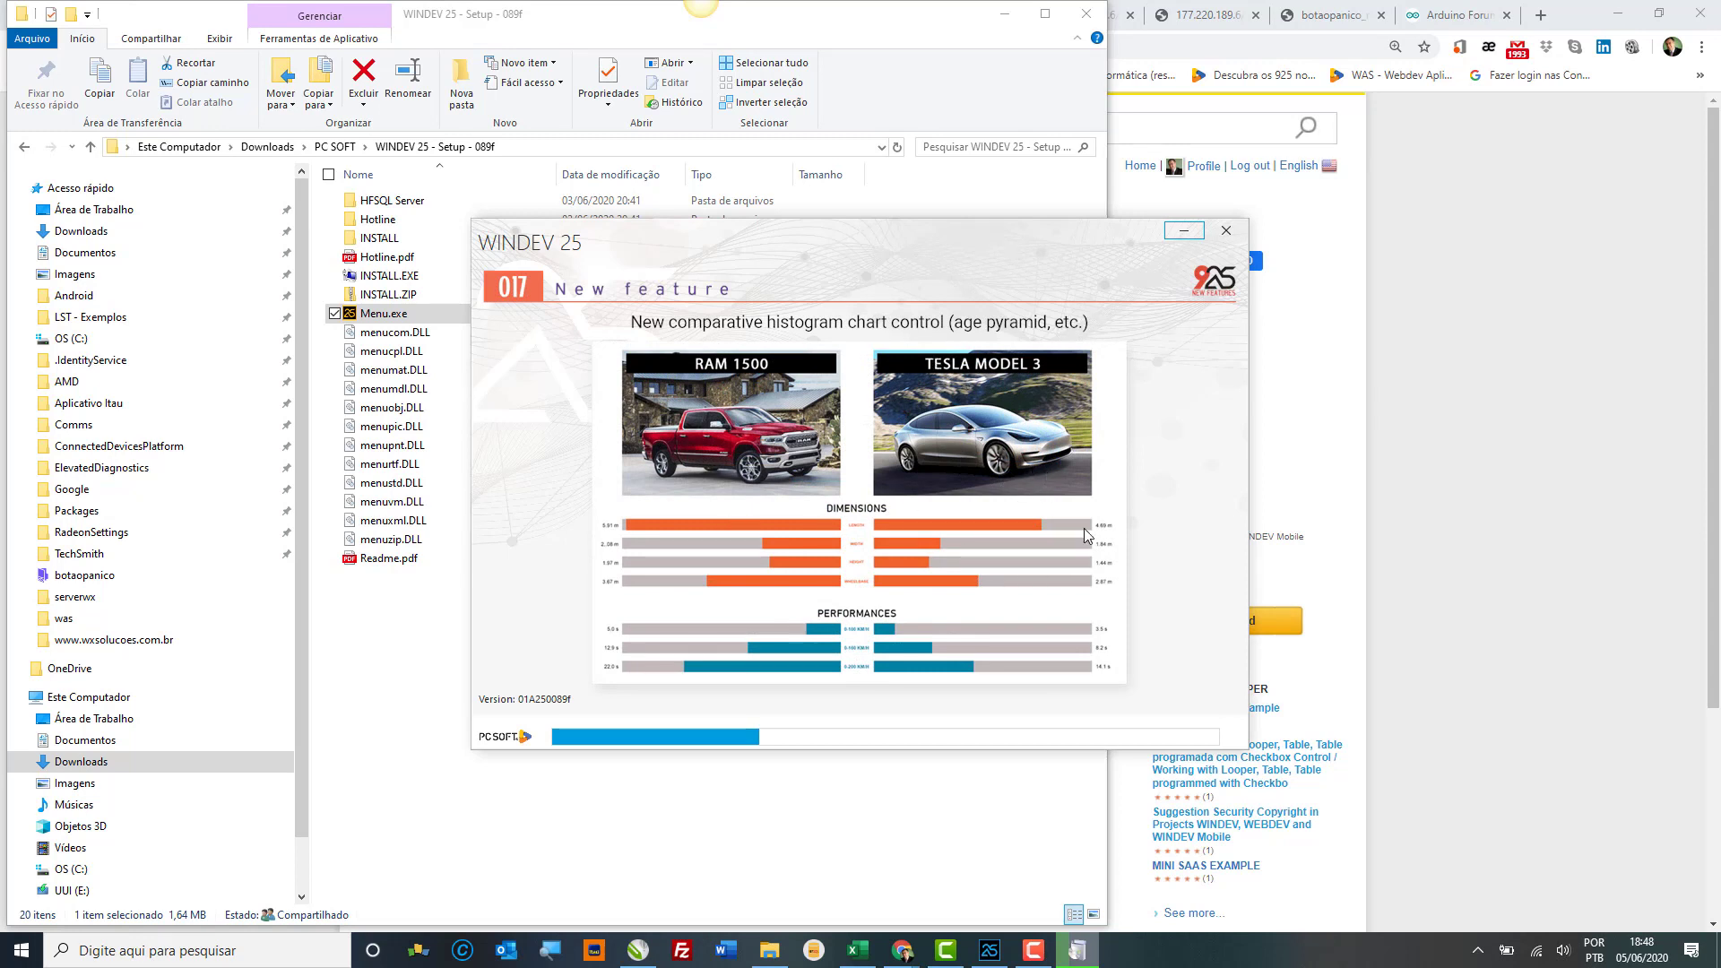
Step: Launch postgresql-12.3-1-windows-x64.exe from the Downloads PostgreSQL folder
click(415, 644)
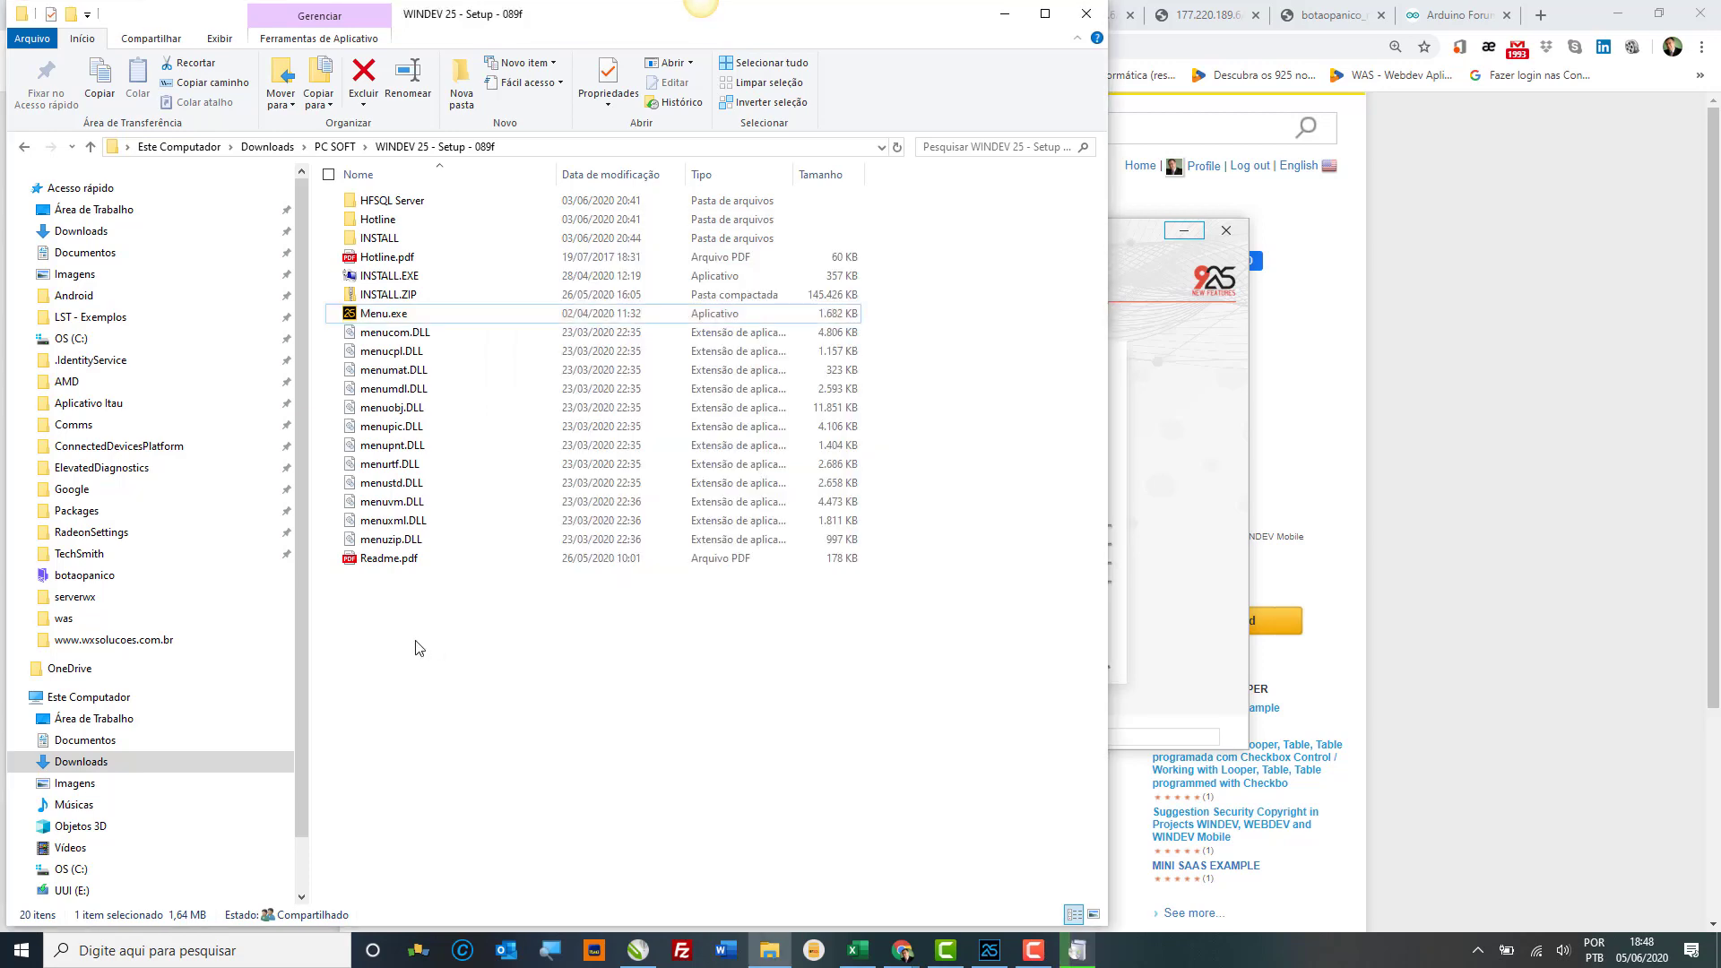
click(276, 147)
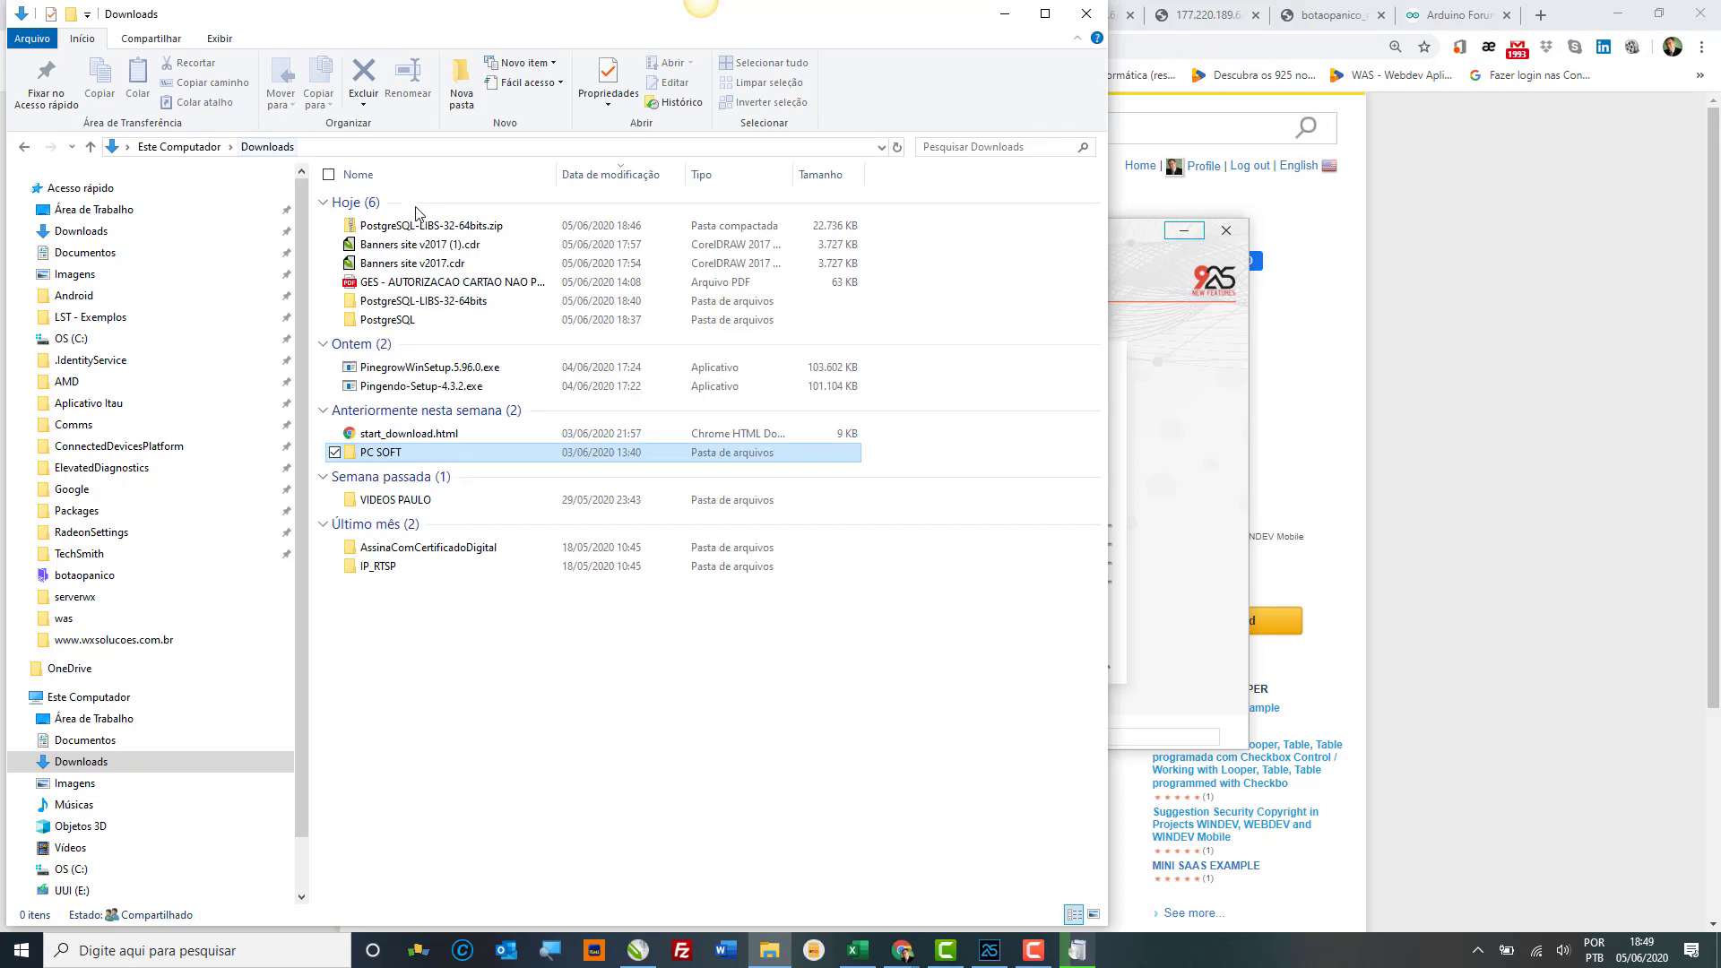
click(406, 321)
double_click(406, 321)
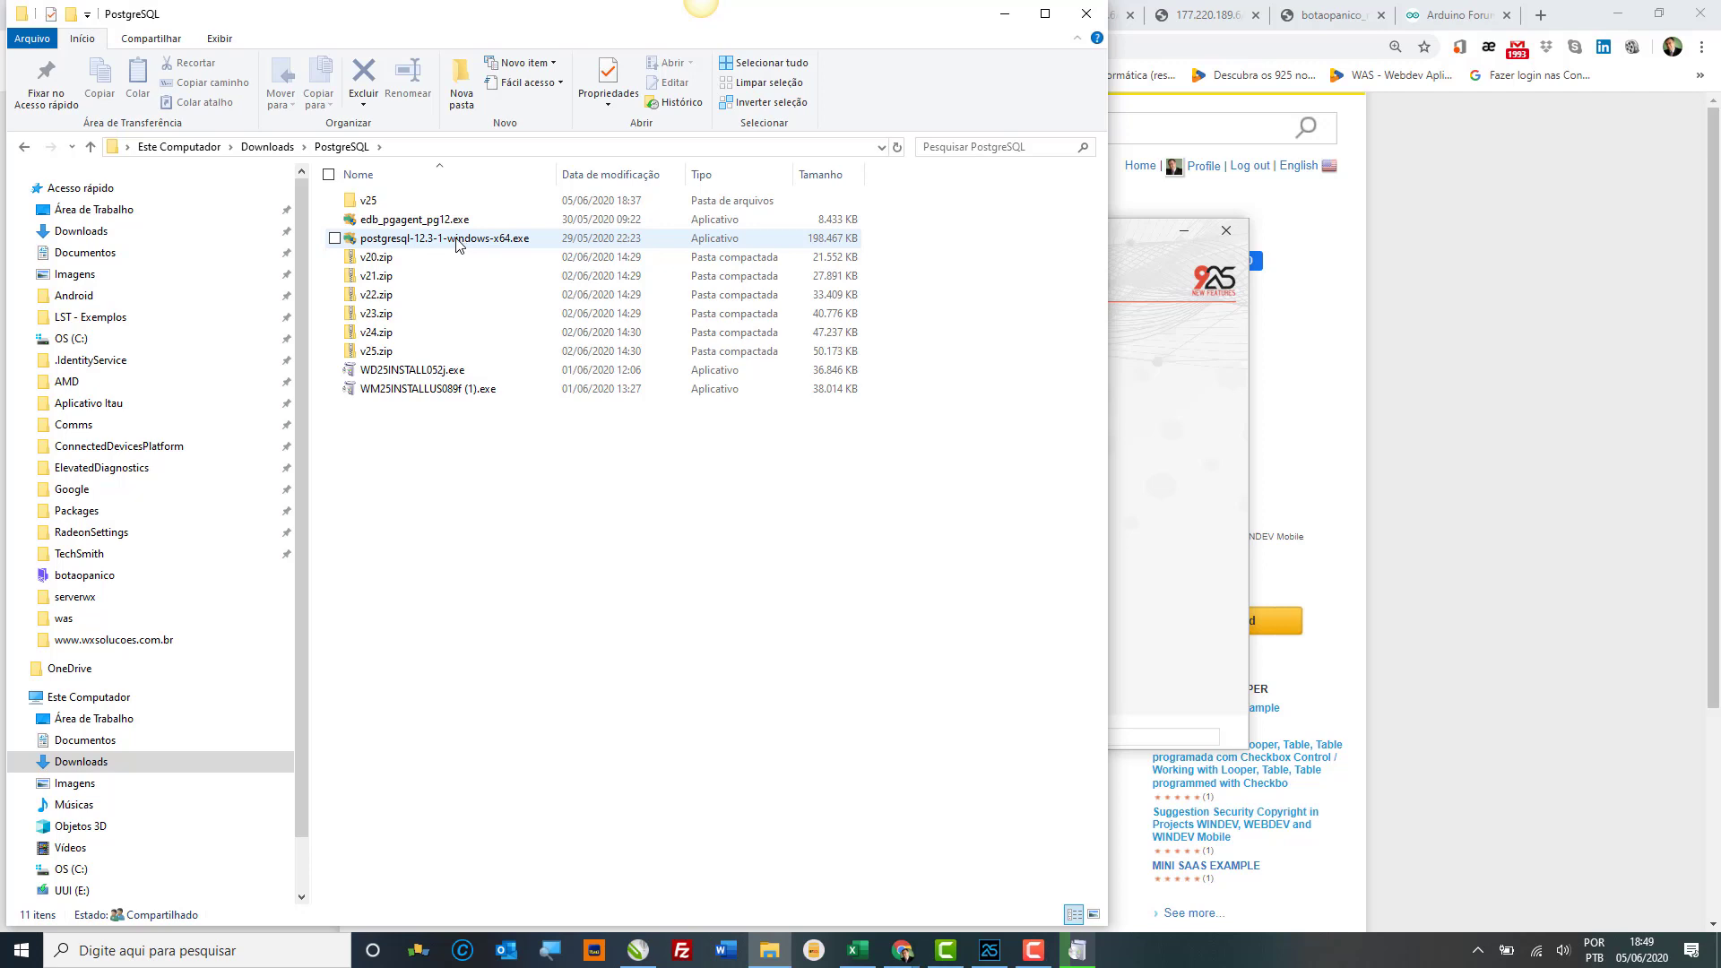
click(456, 244)
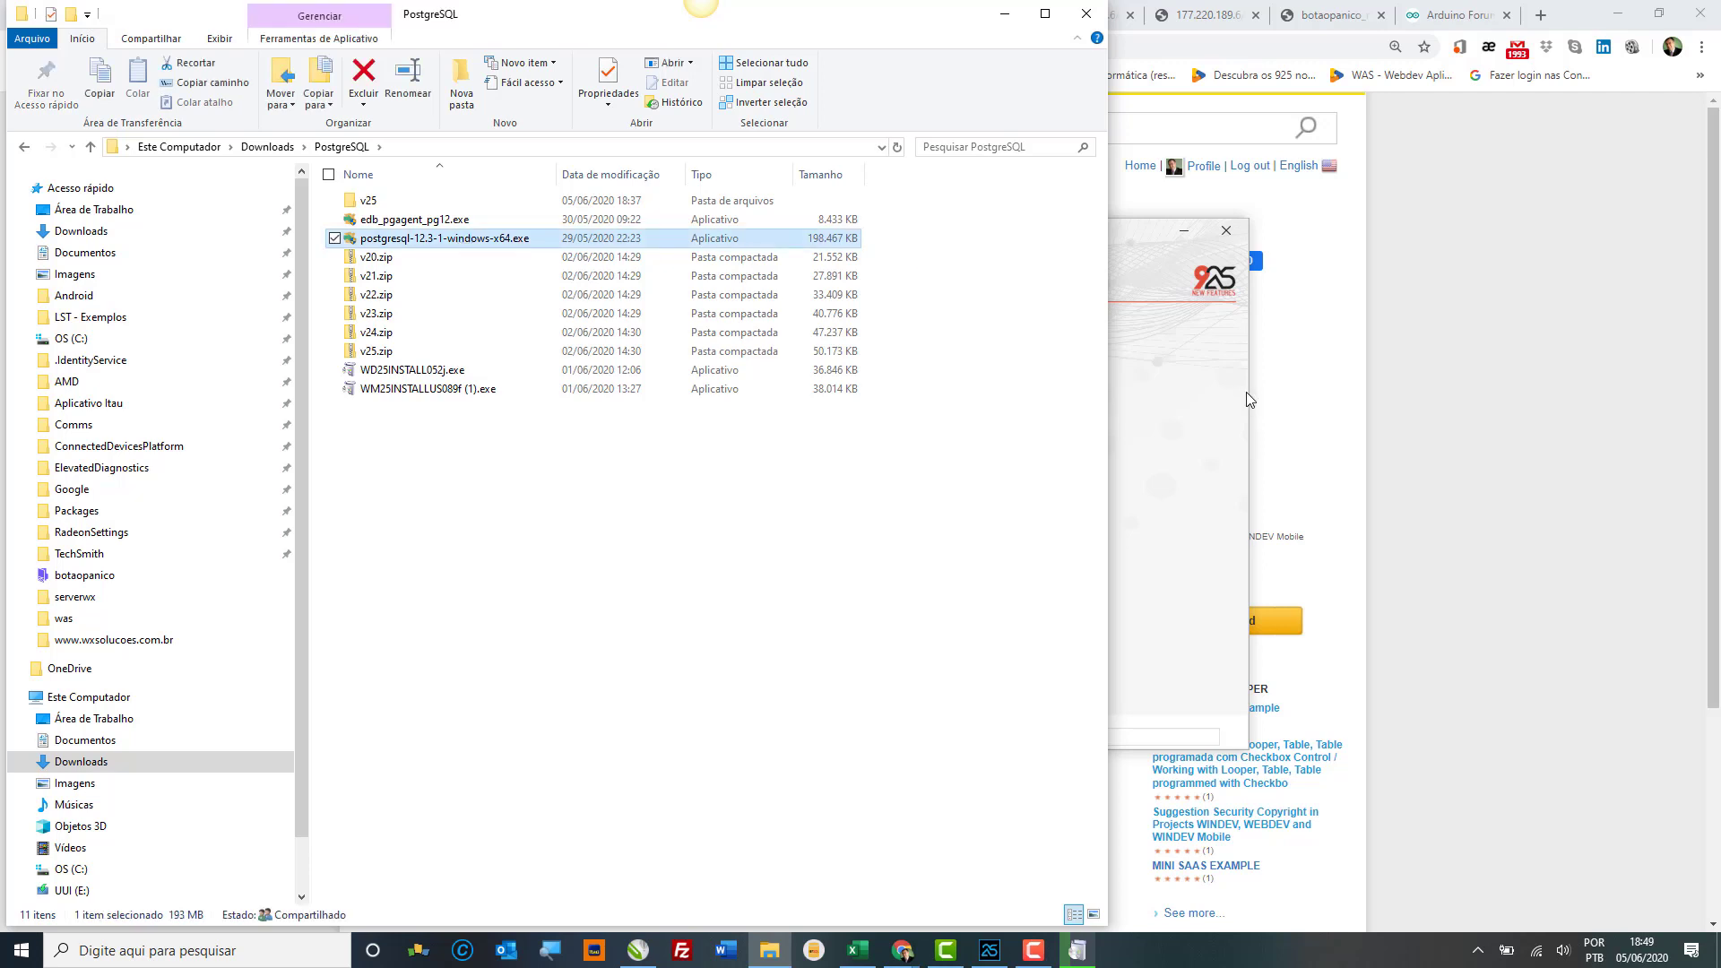
double_click(602, 240)
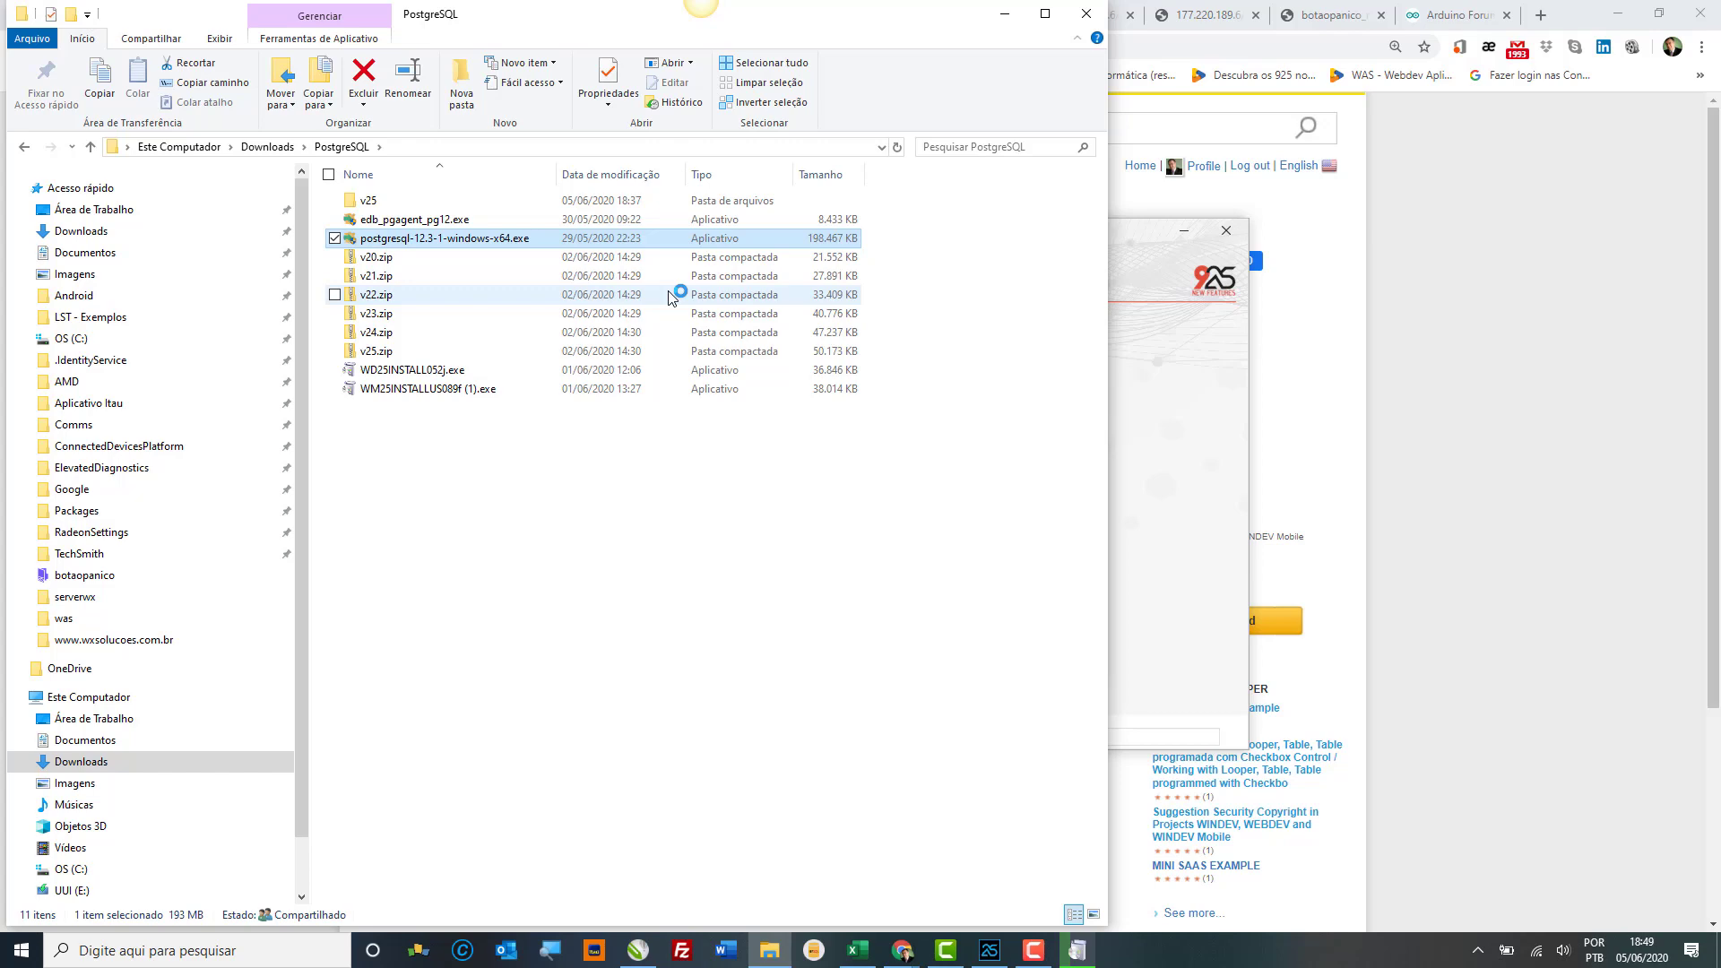
Step: Minimize File Explorer and the WINDEV 25 setup window
click(160, 233)
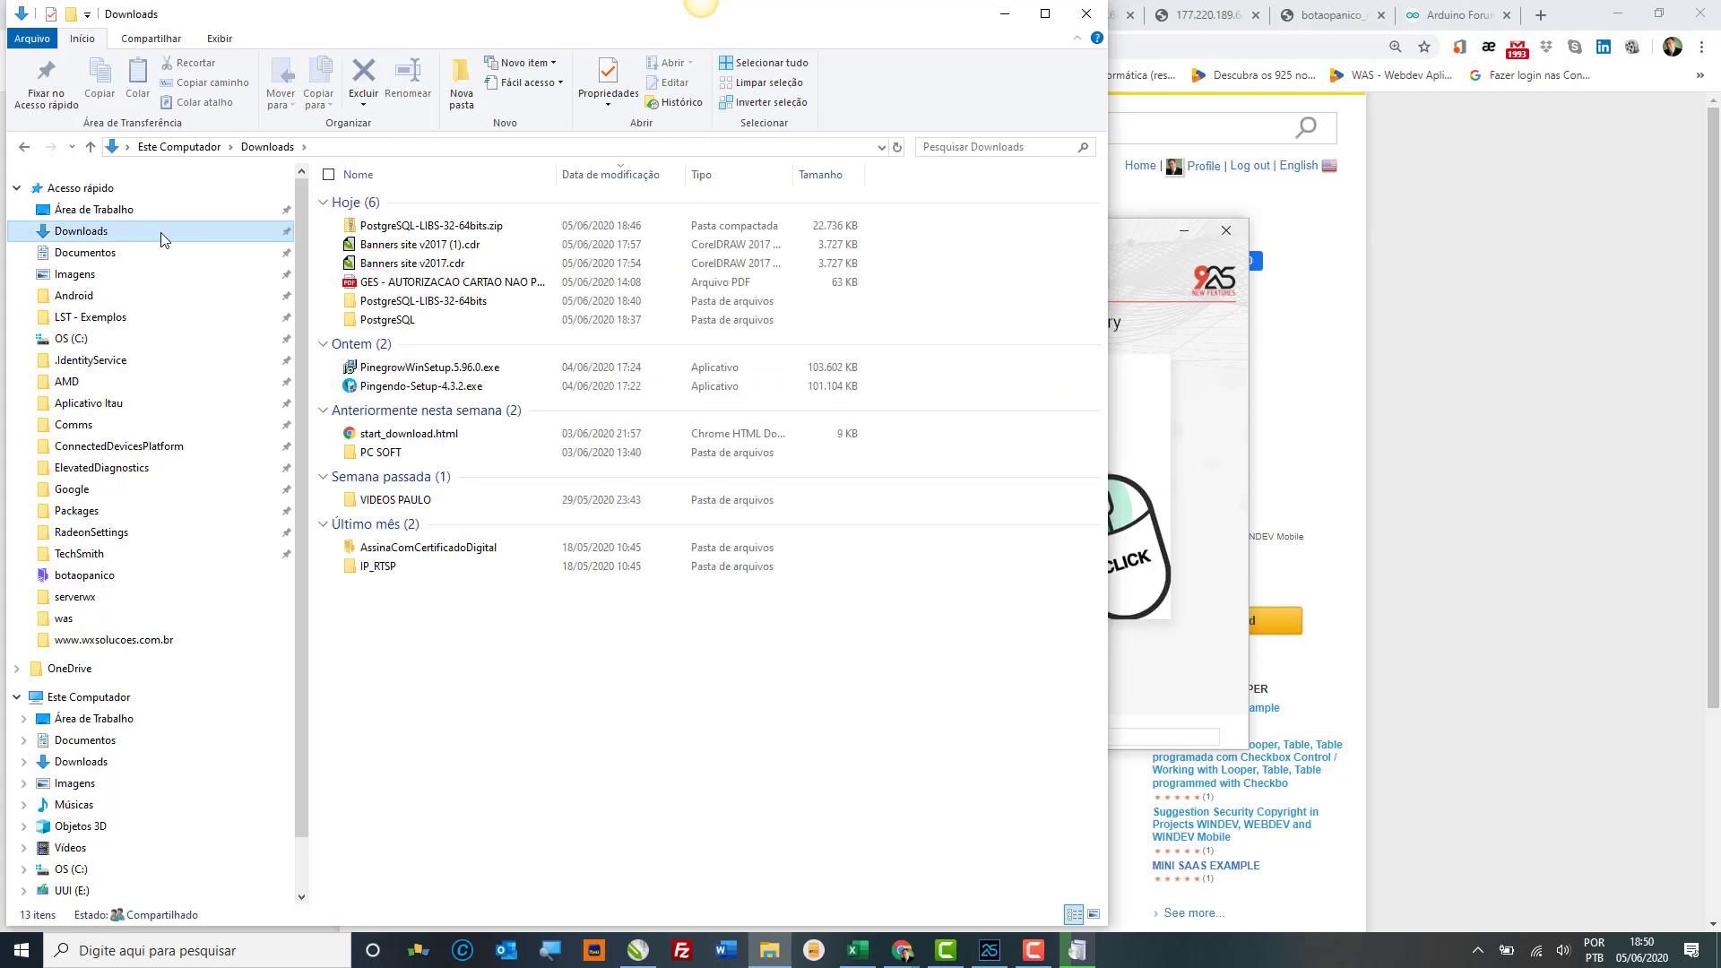
click(1006, 18)
mouse_move(1099, 935)
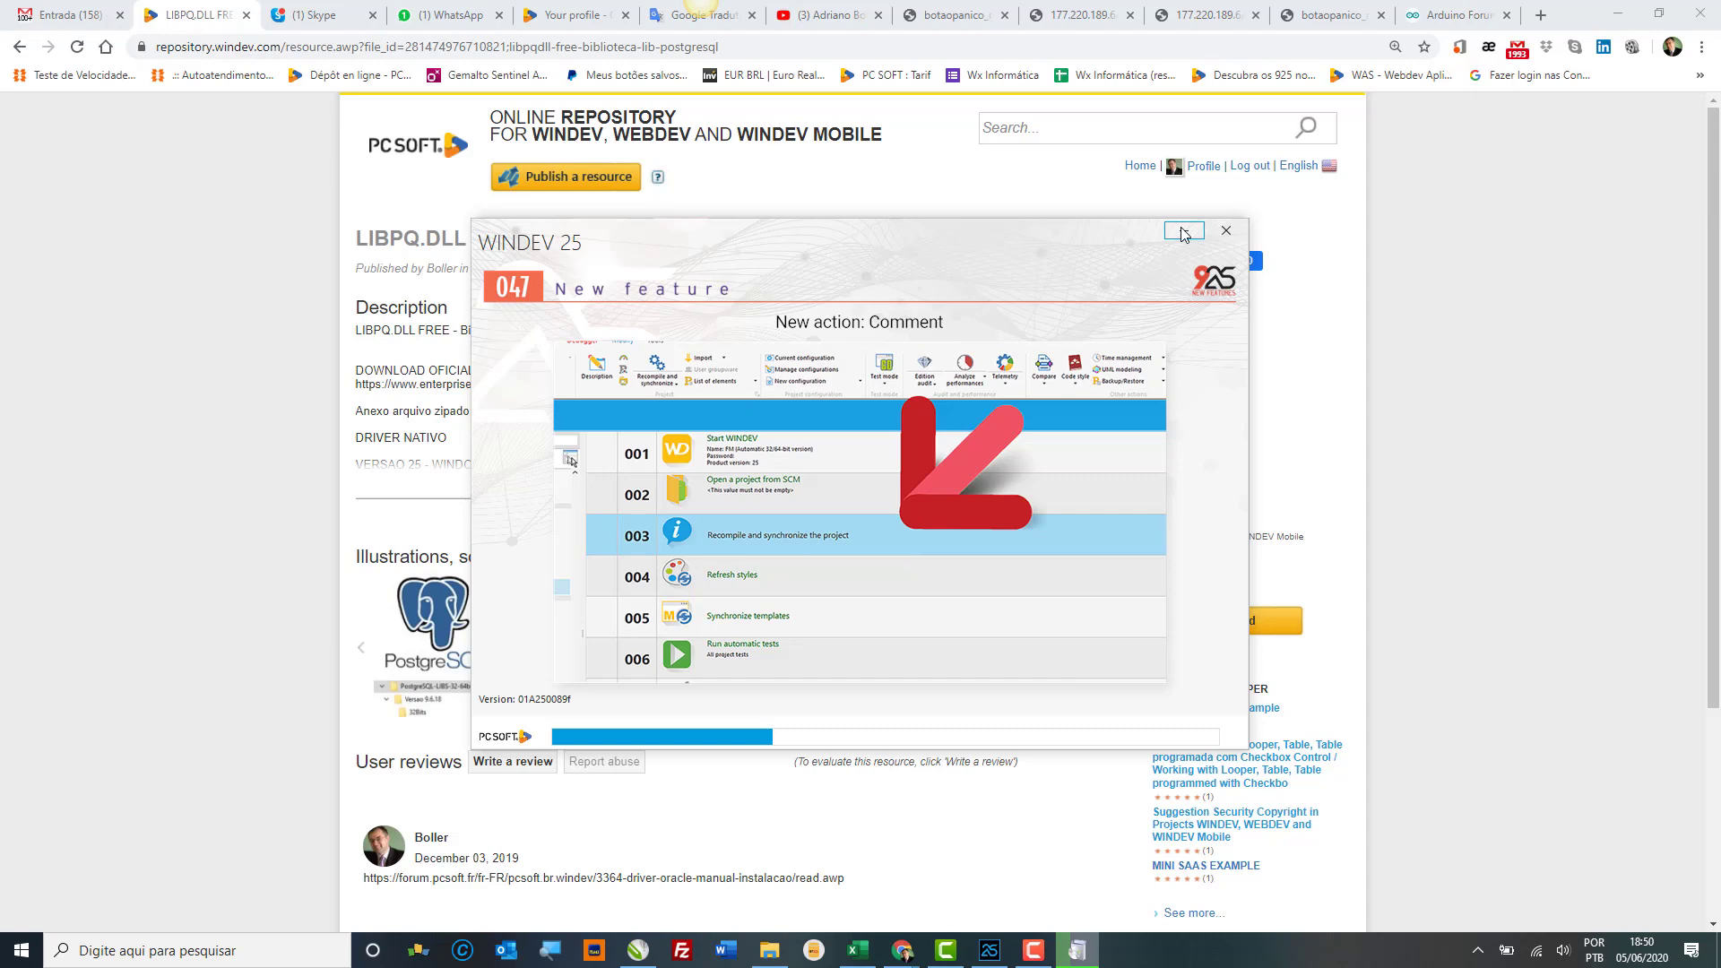
click(1184, 231)
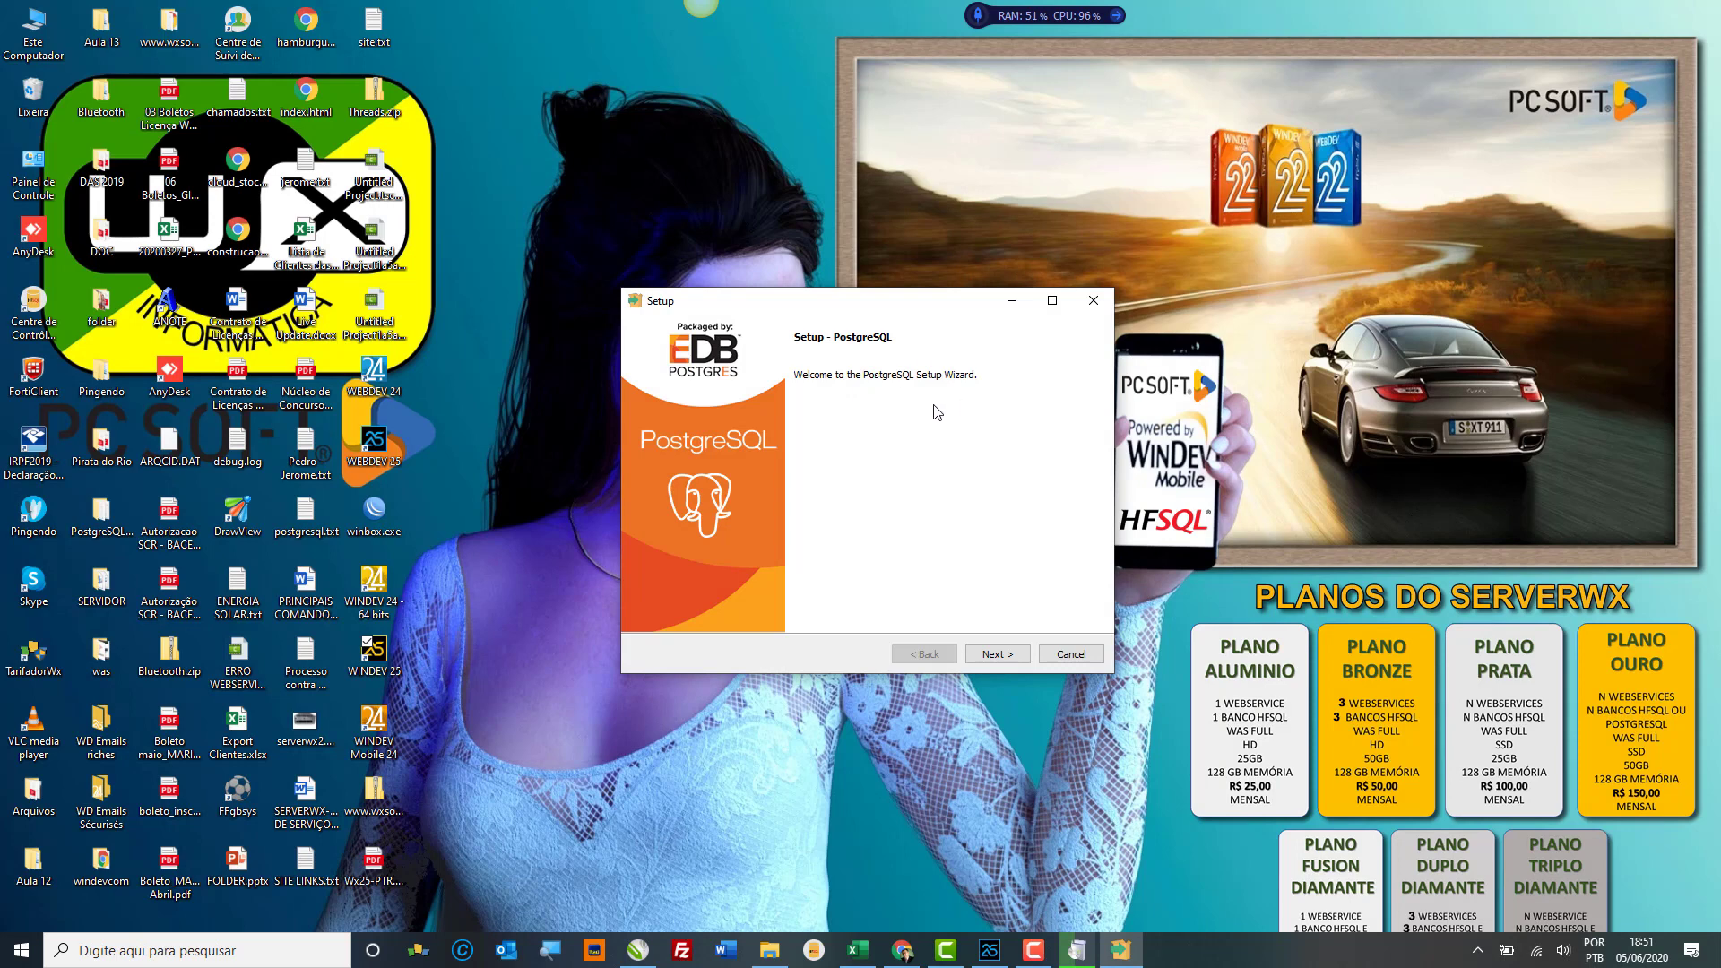
Step: Remove Program Files from the PostgreSQL installation directory path
click(1000, 655)
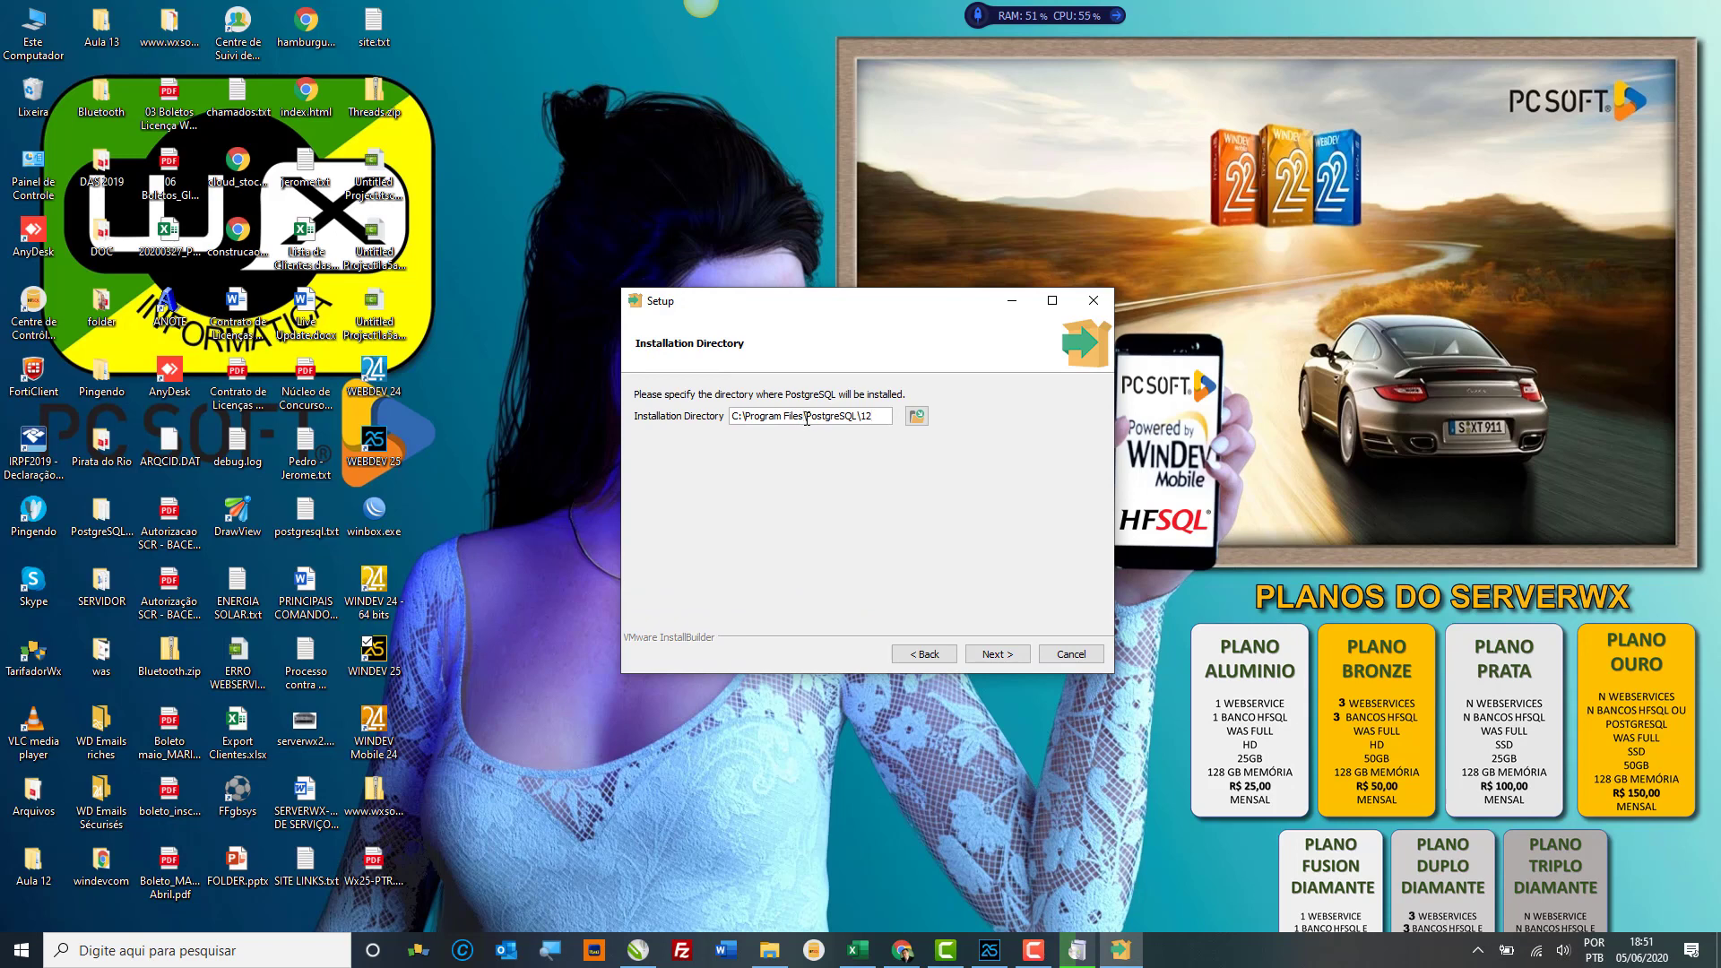
key(BackSpace)
key(BackSpace)
key(BackSpace)
key(BackSpace)
key(BackSpace)
key(BackSpace)
key(BackSpace)
key(BackSpace)
key(BackSpace)
key(BackSpace)
key(BackSpace)
key(BackSpace)
key(BackSpace)
key(BackSpace)
click(1003, 663)
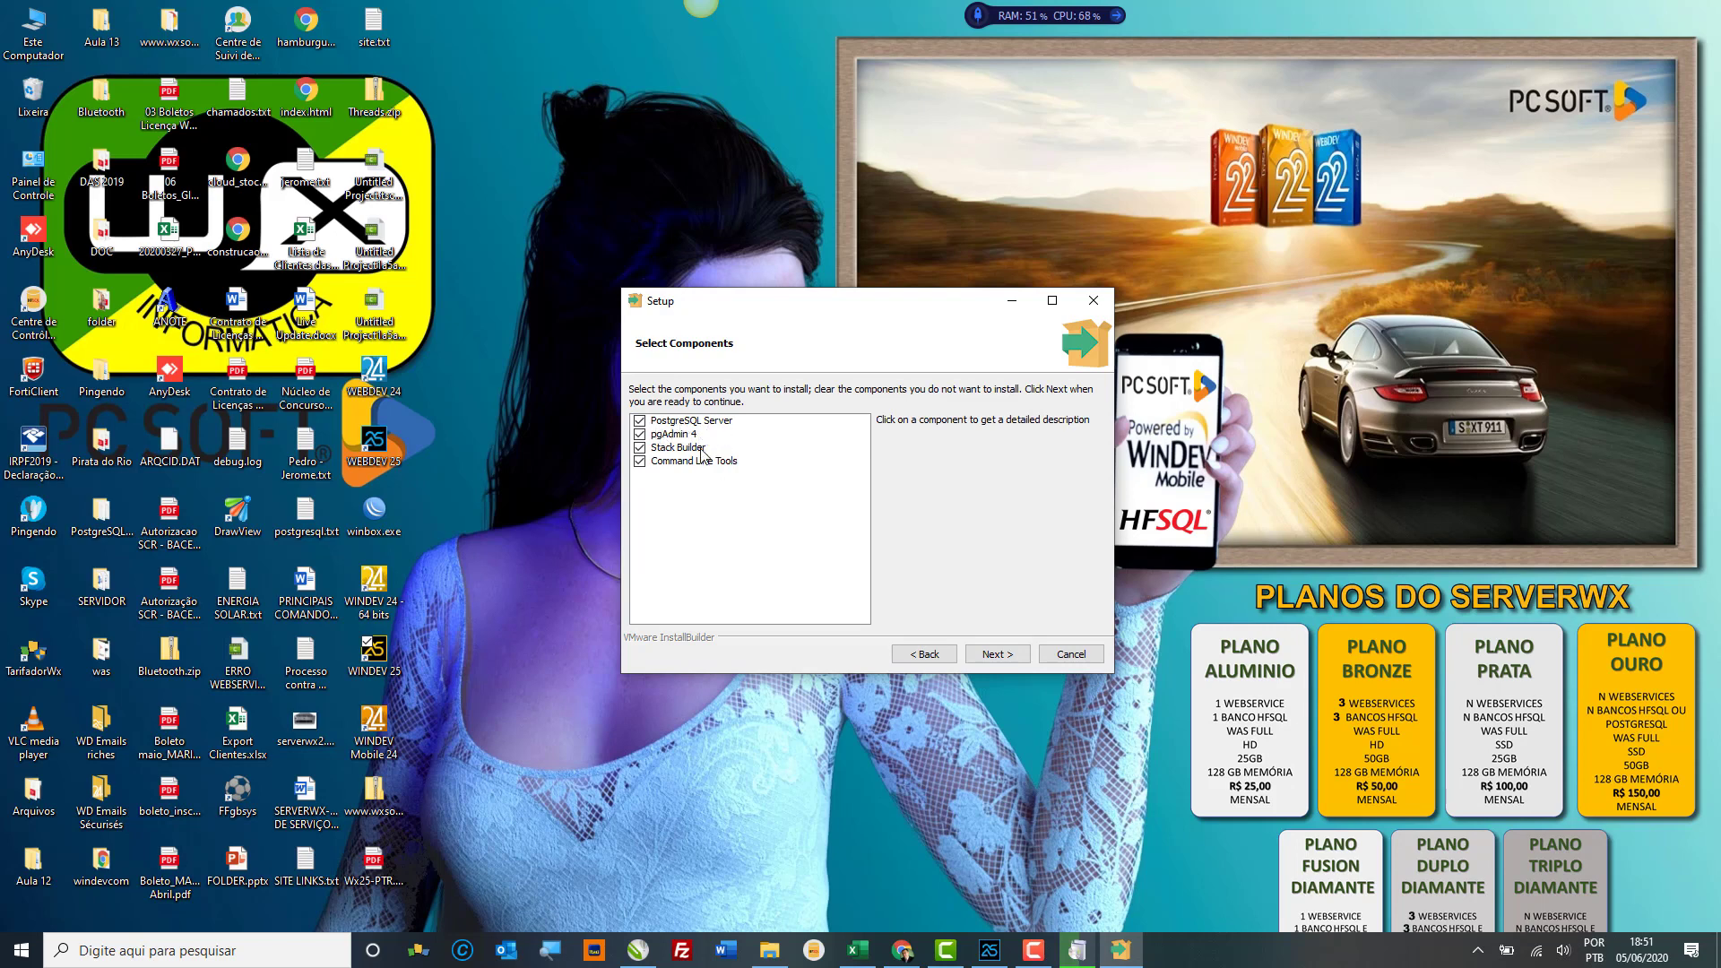
Step: Review pgAdmin 4, Stack Builder, Command Line Tools and Server components, keeping all selected
click(686, 437)
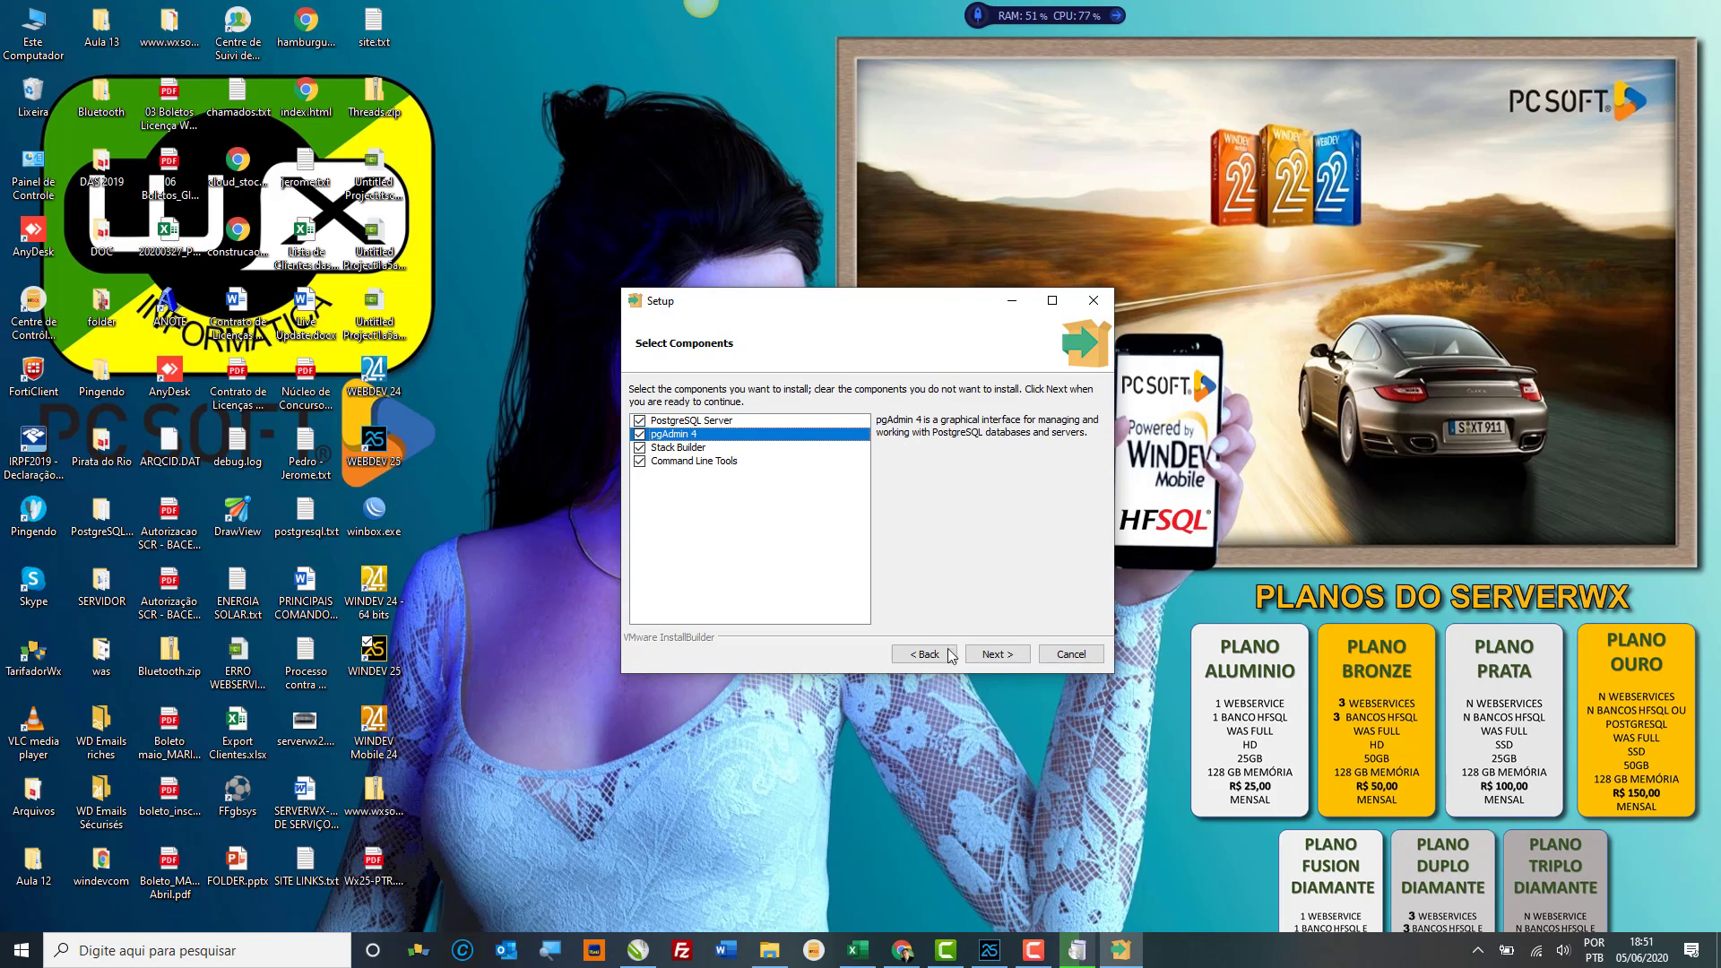
click(683, 451)
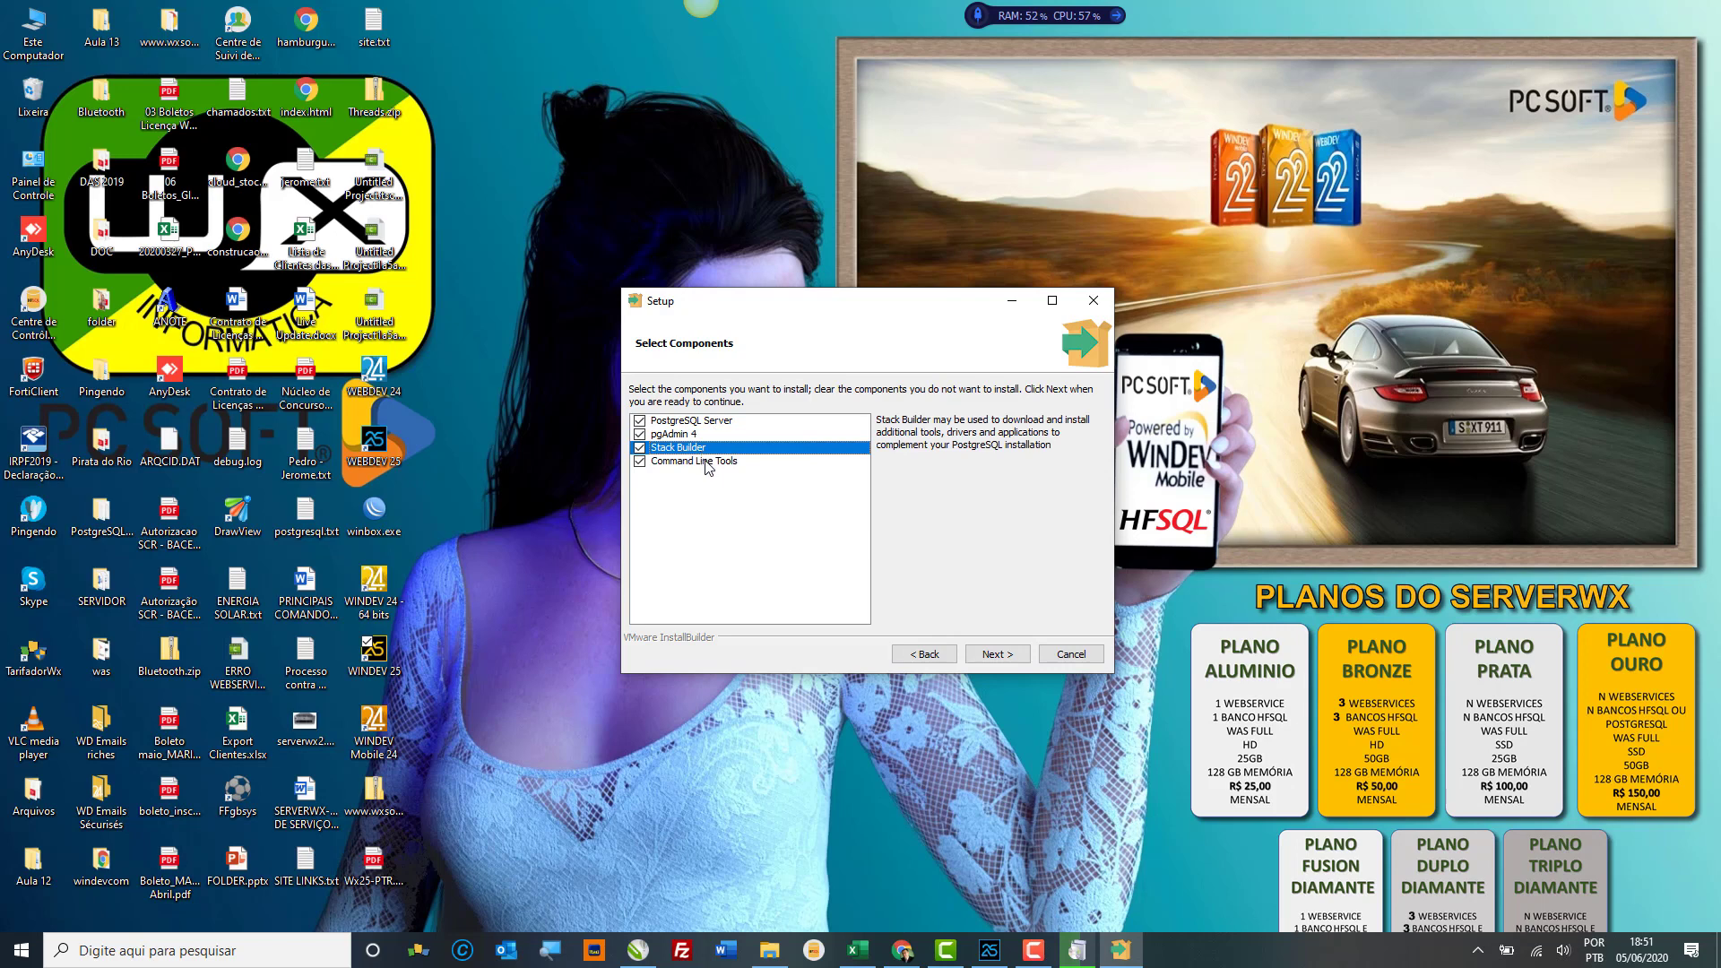
click(715, 463)
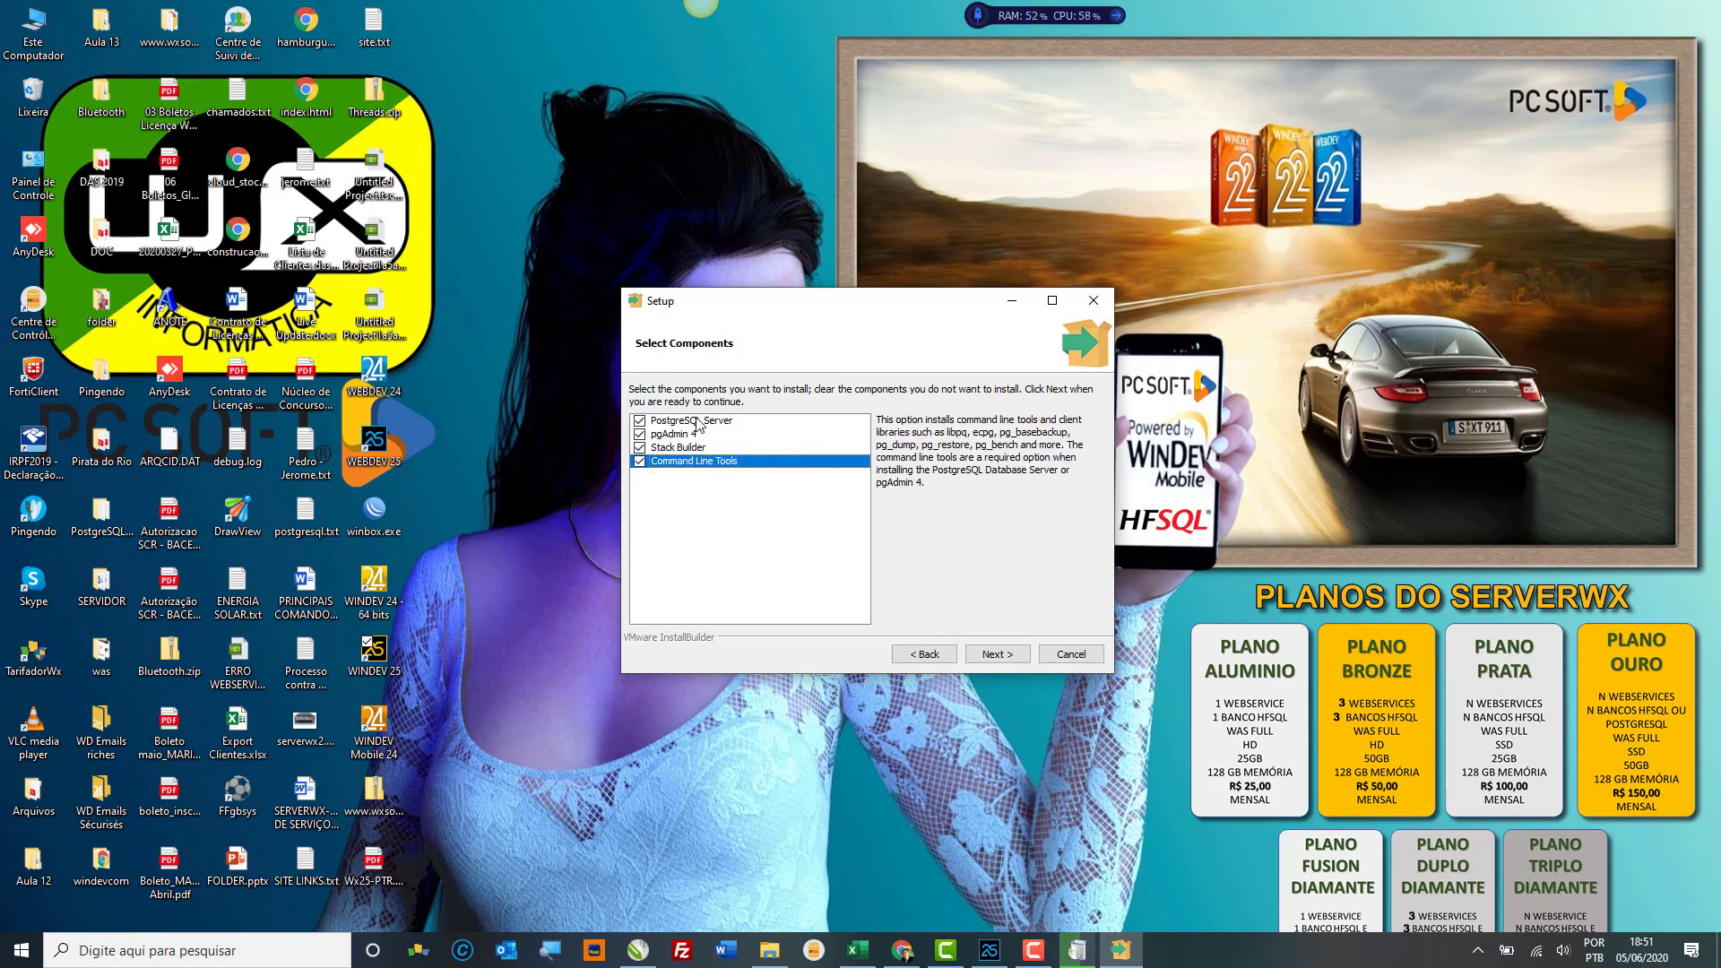
click(699, 421)
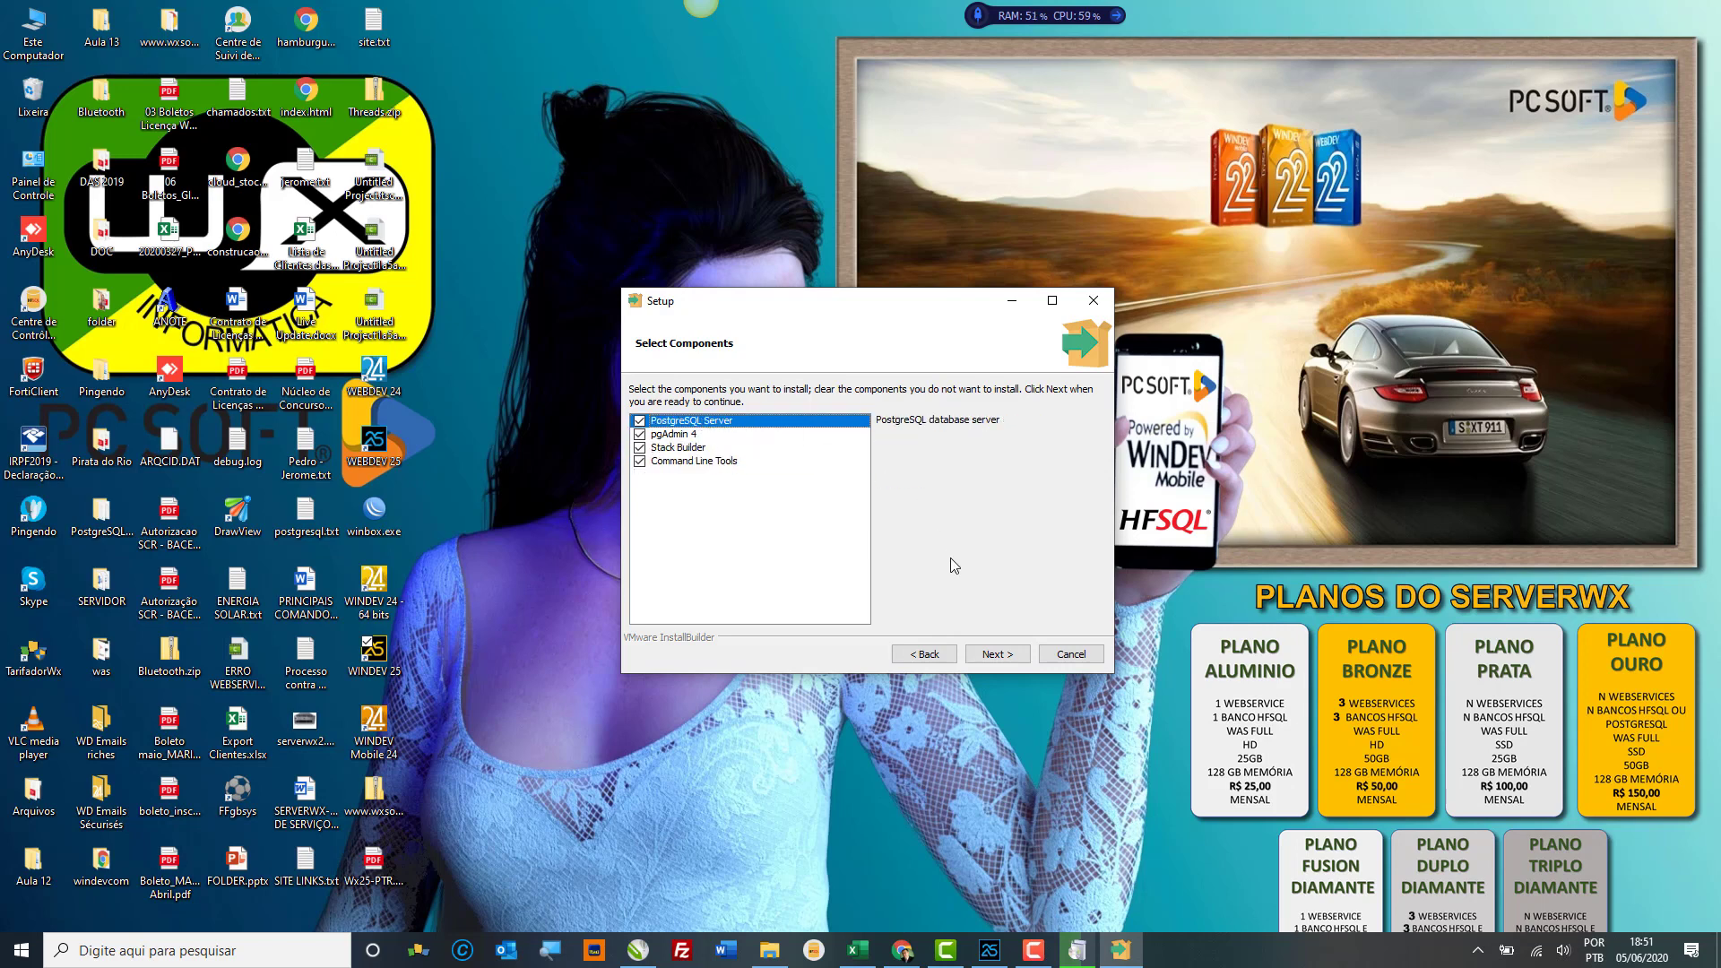
click(1022, 659)
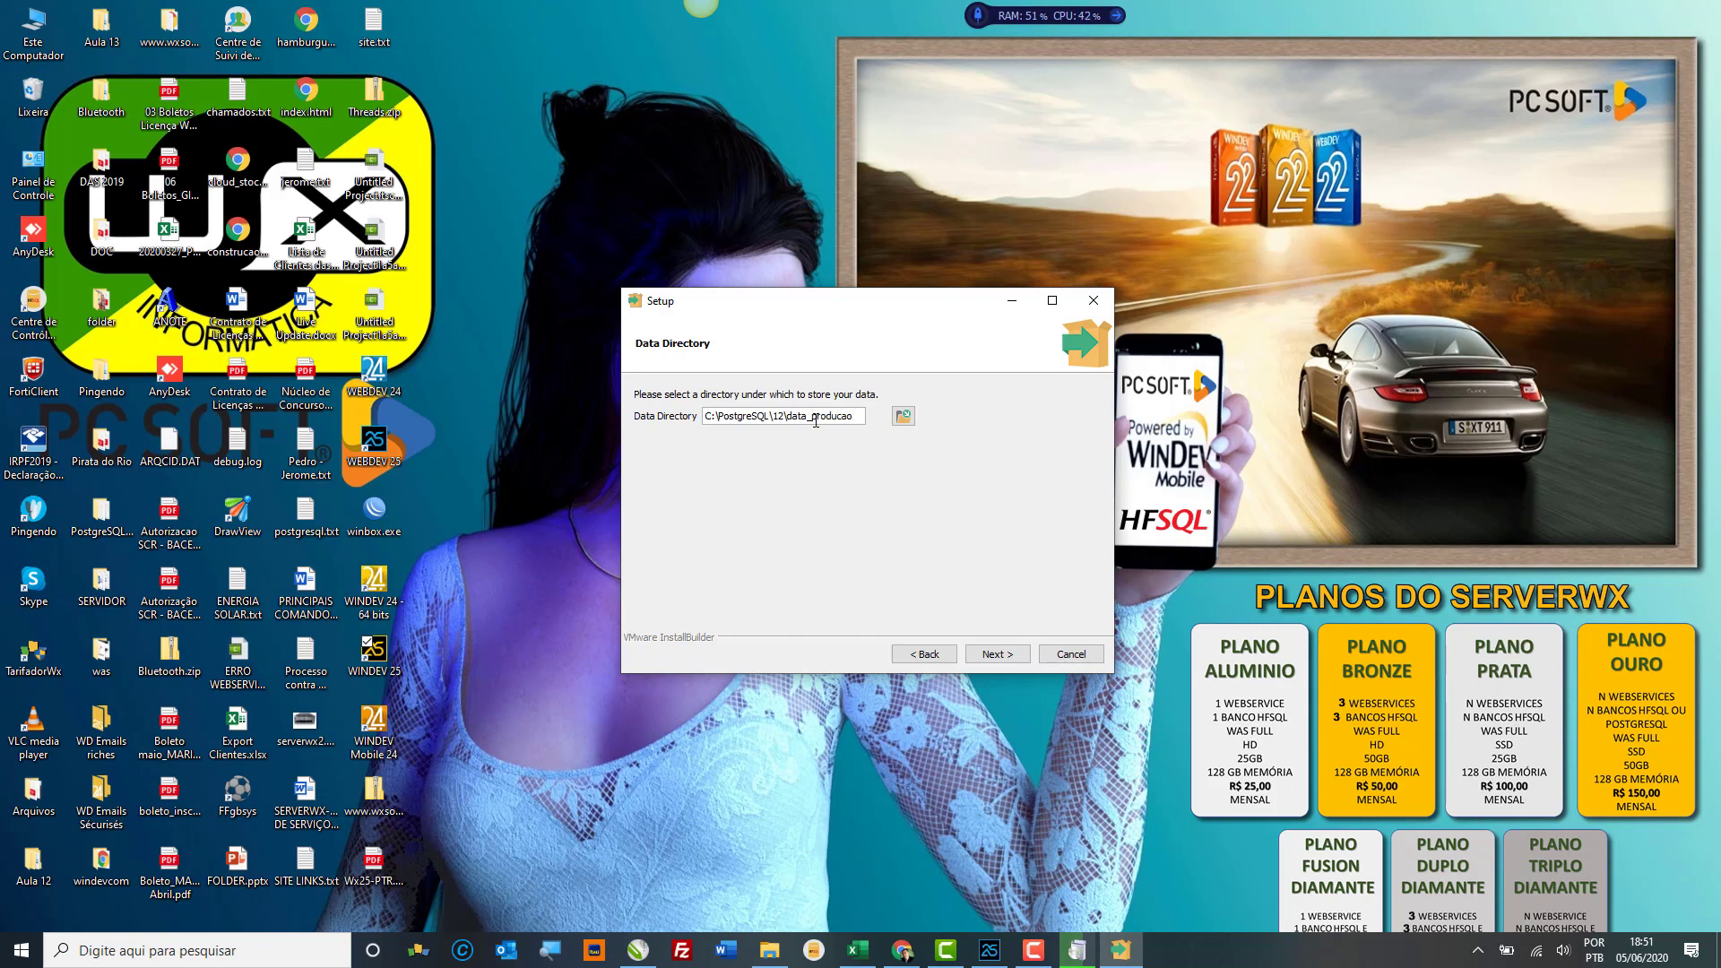
Step: Select the data_producao folder name in the data directory path C:\PostgreSQL\12\data_producao
drag(794, 418, 862, 421)
drag(812, 419, 858, 419)
Step: Accept the data directory and retype the superuser password to confirm it
click(982, 651)
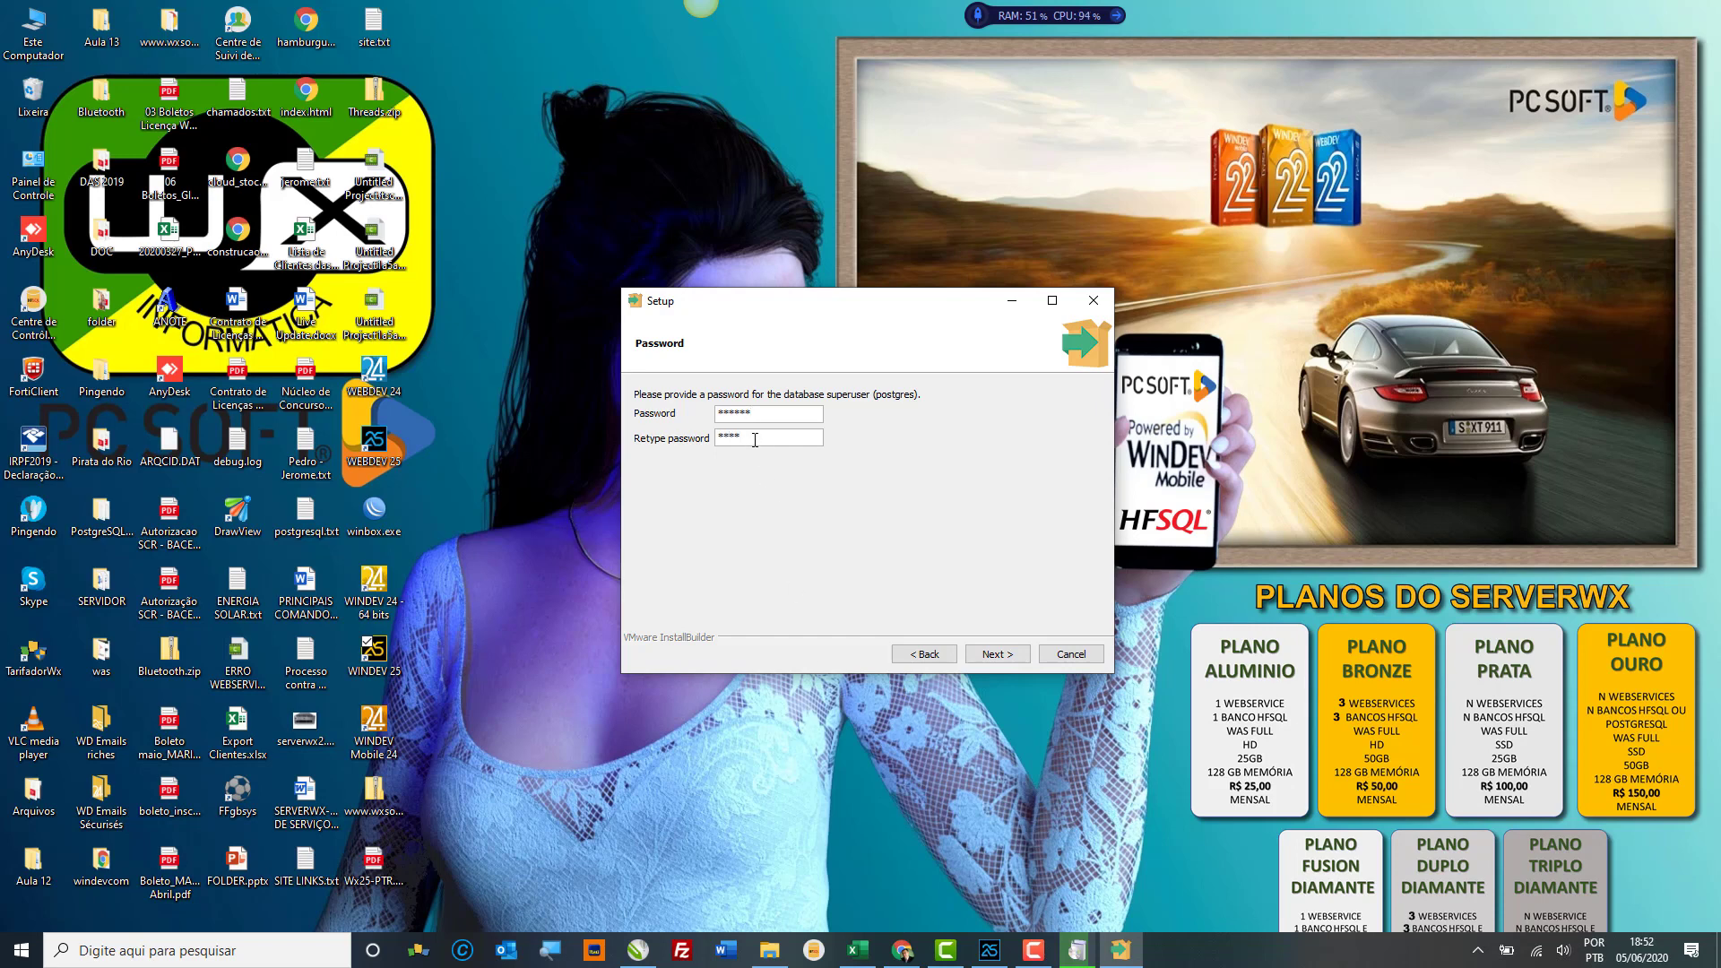
text(56)
click(991, 656)
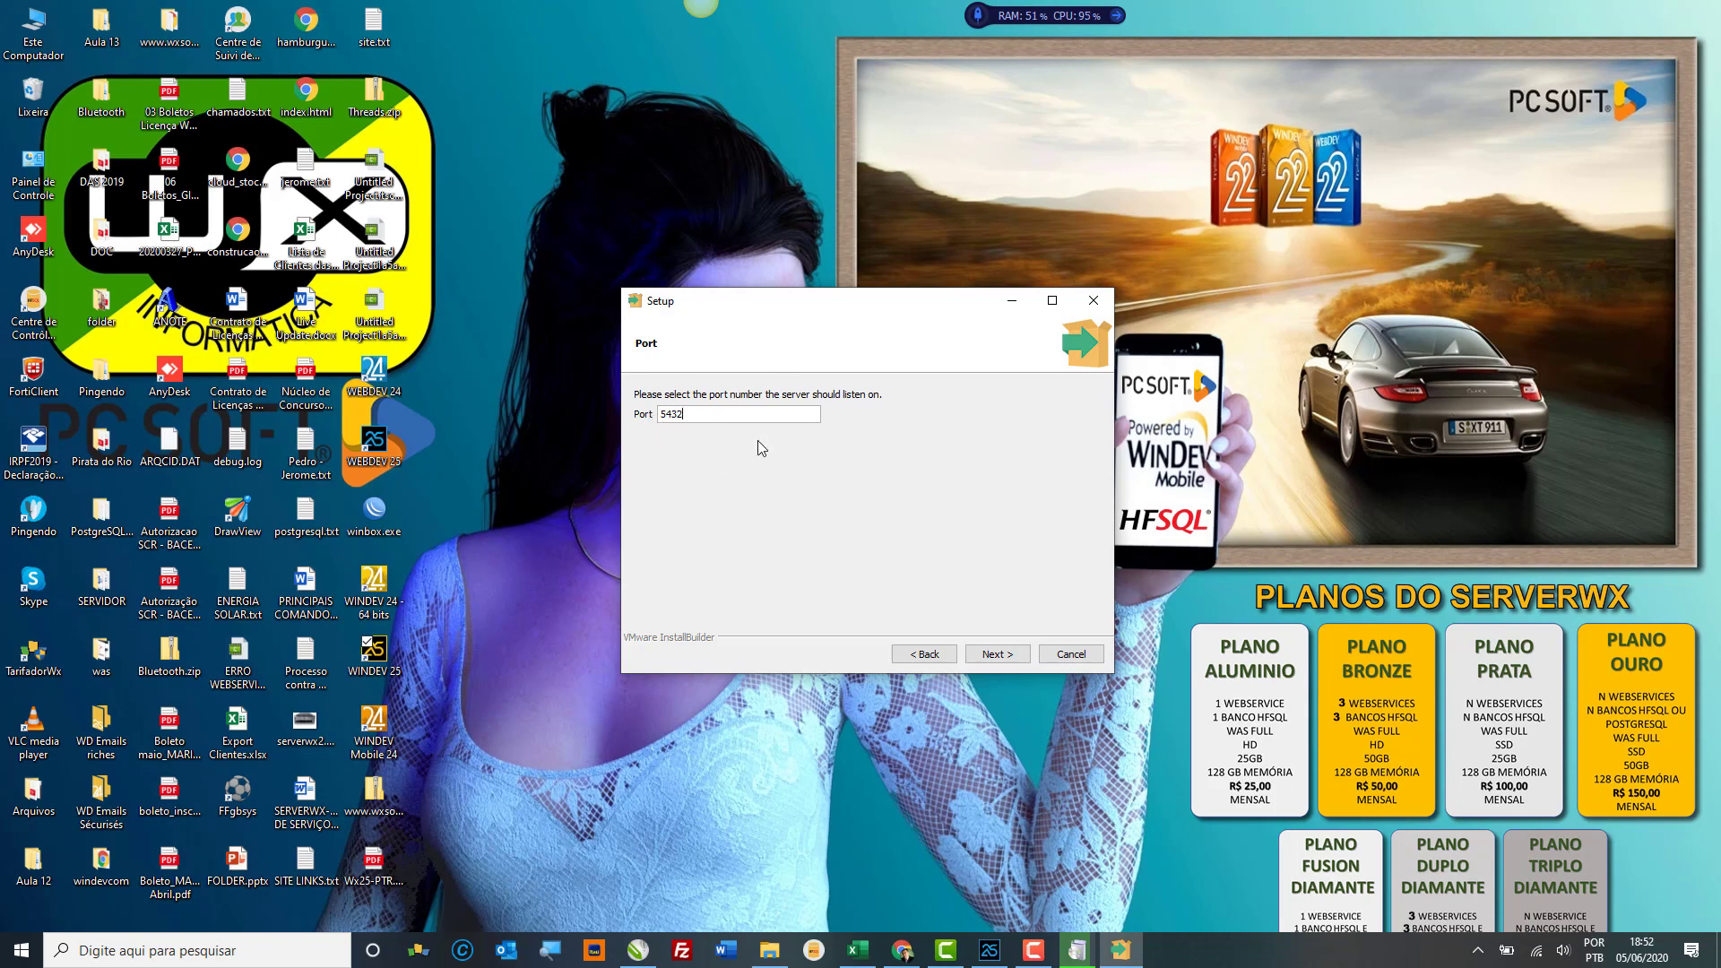
Step: Keep port 5432 and the default locale, then accept the pre-installation summary
click(997, 654)
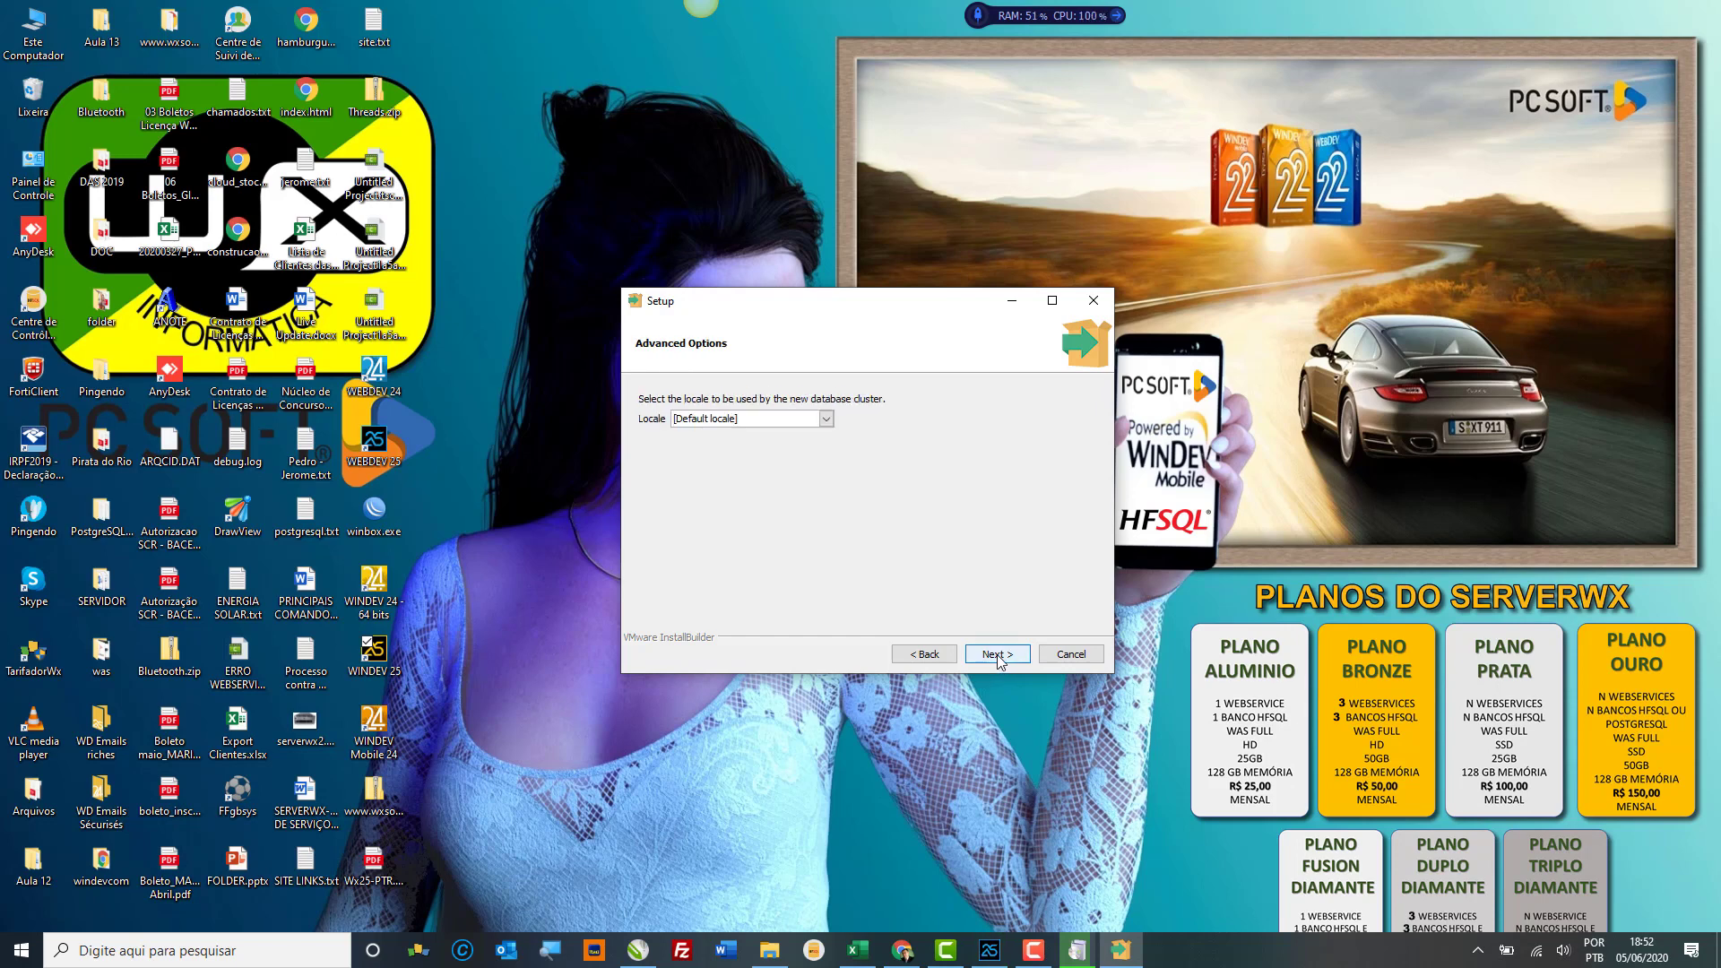
click(827, 419)
click(826, 422)
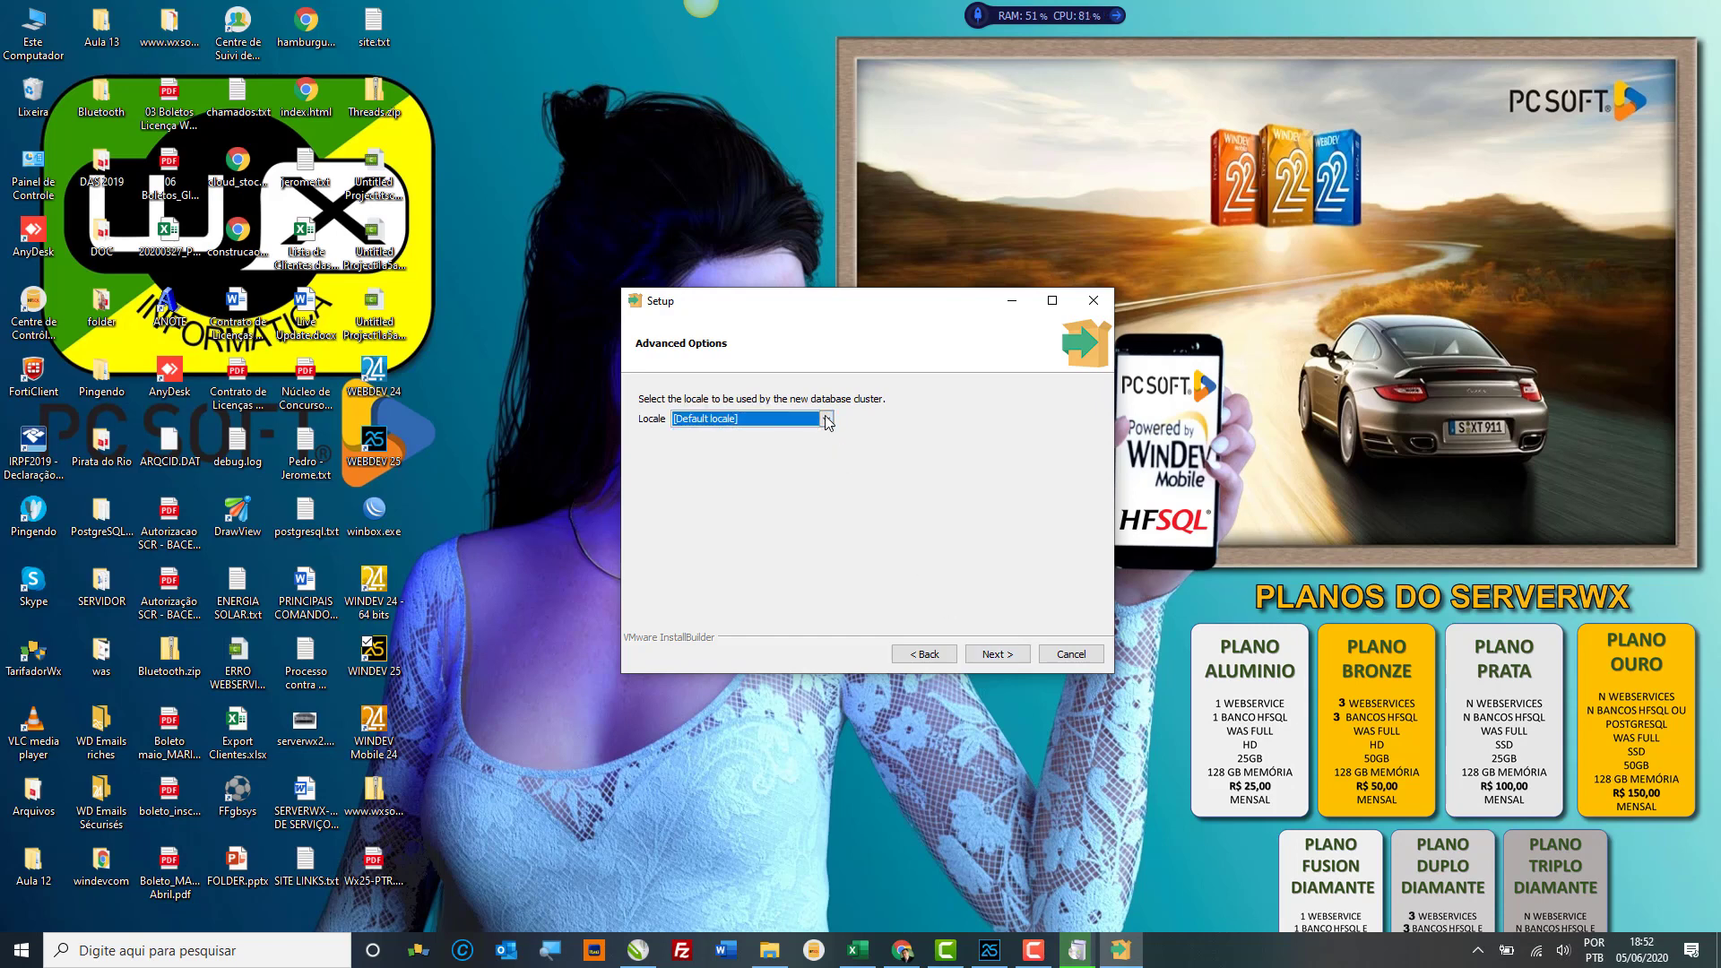
click(1002, 655)
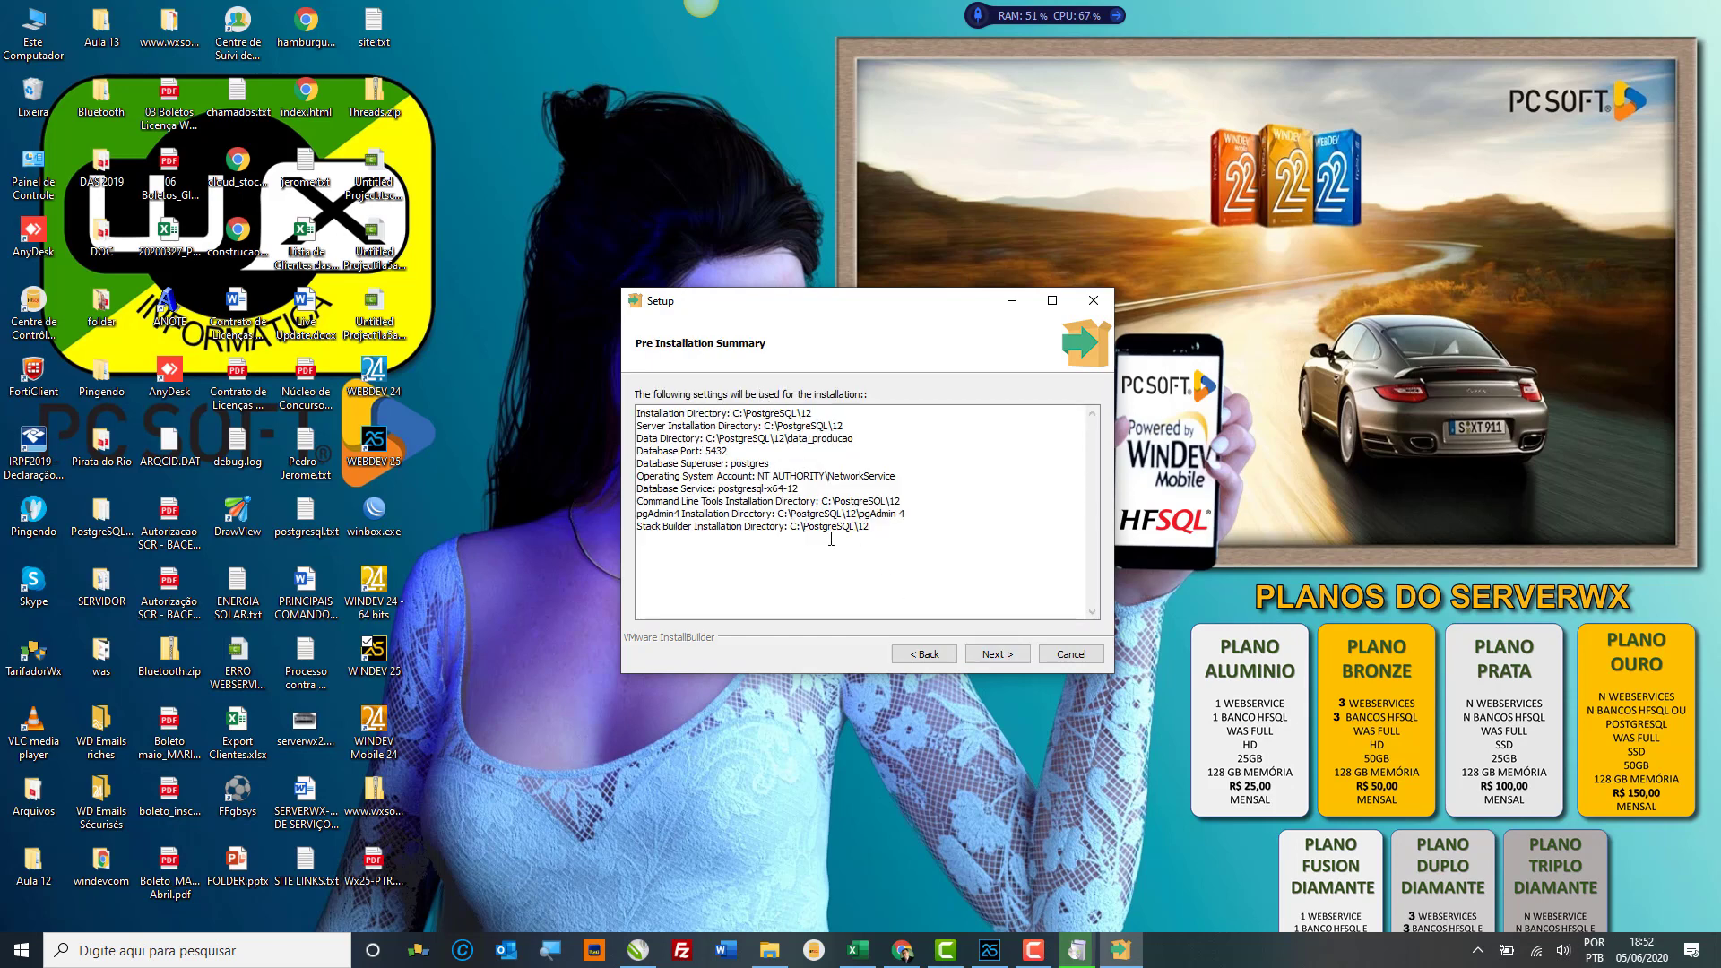
click(1004, 657)
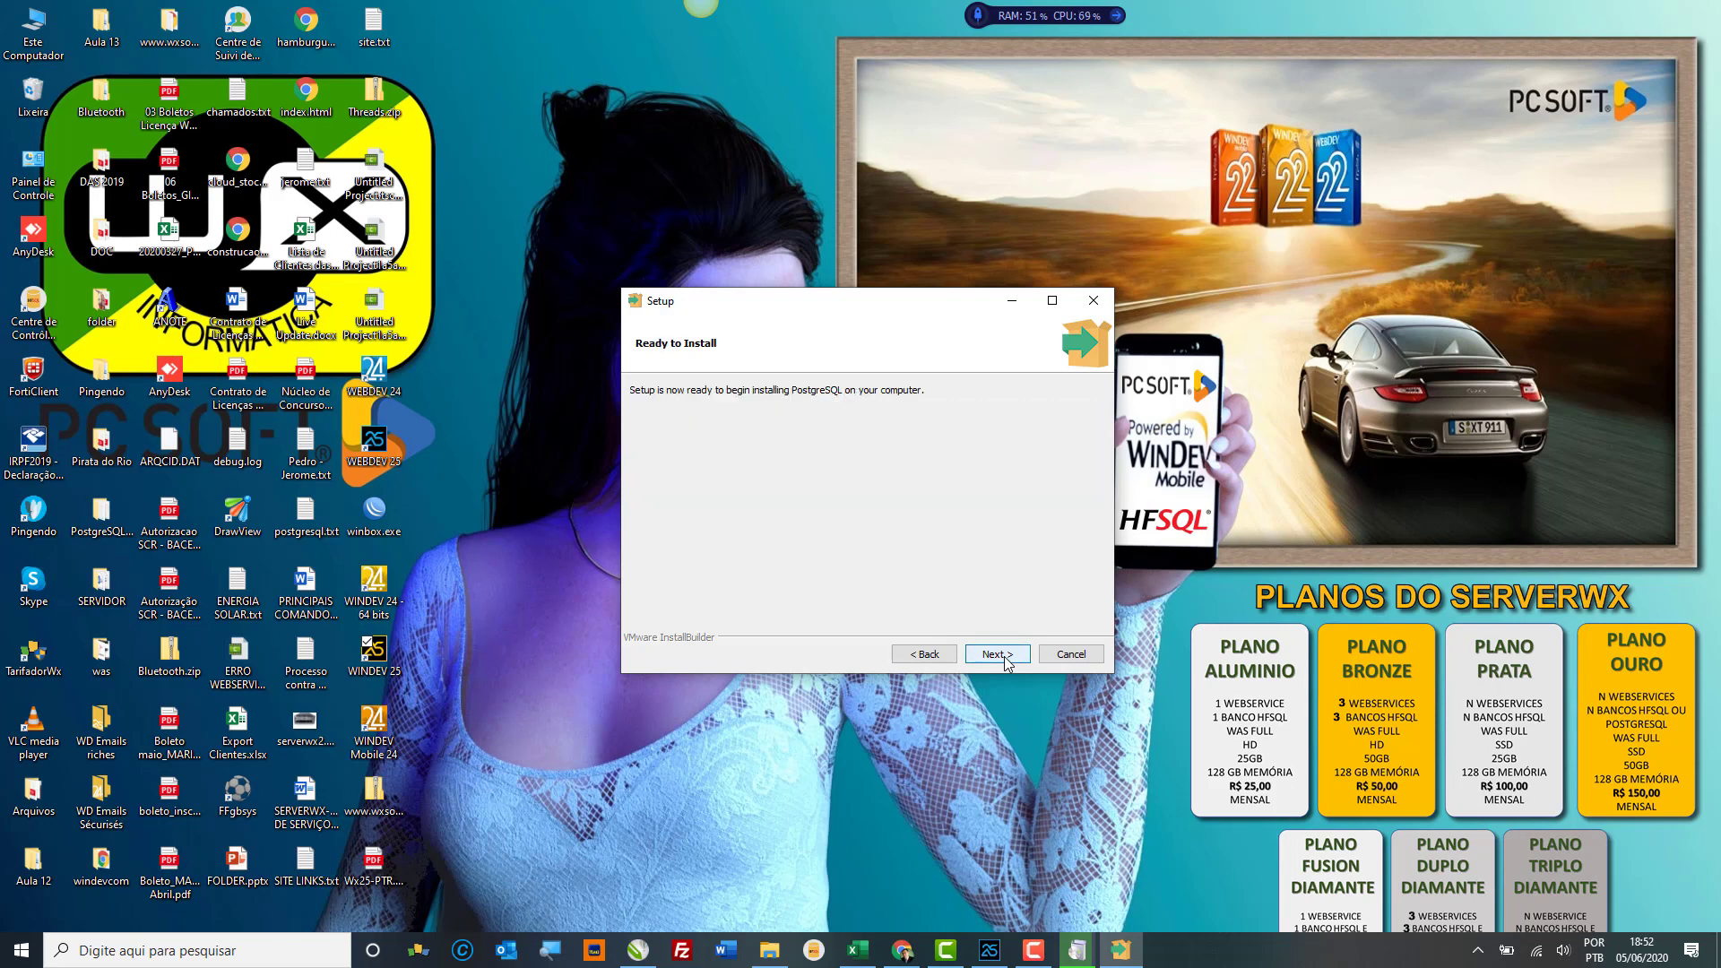
Step: Start the PostgreSQL installation and bring the WINDEV 25 setup window back to the front
click(1004, 659)
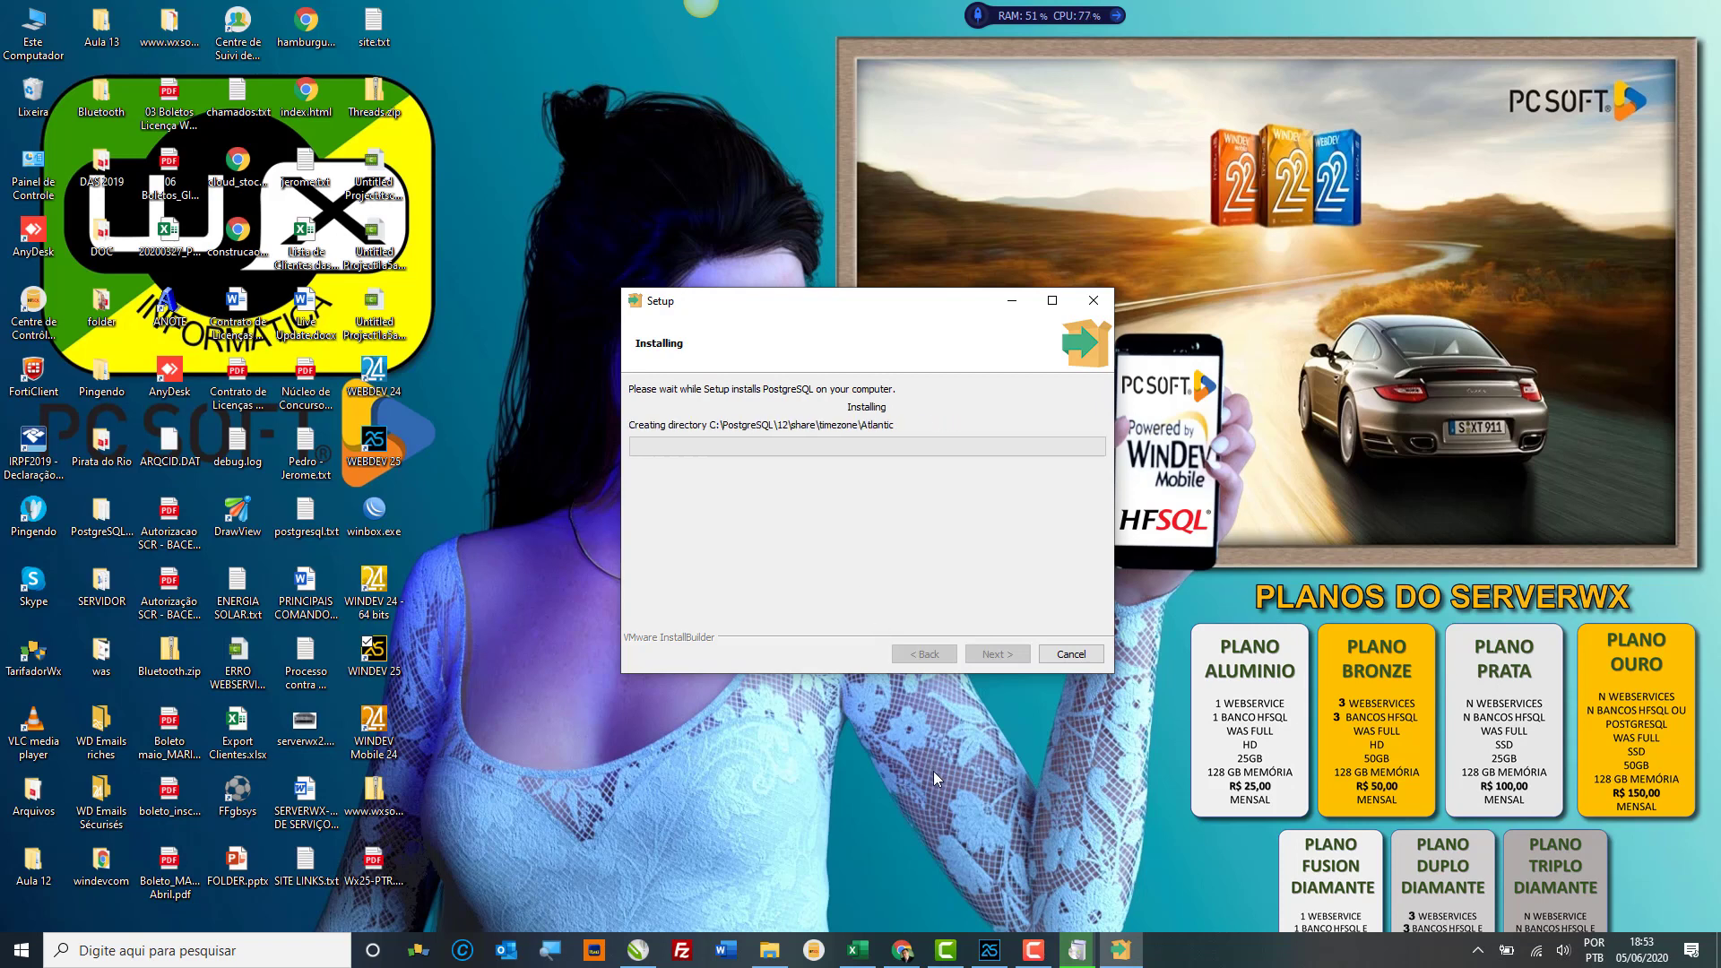
click(1079, 952)
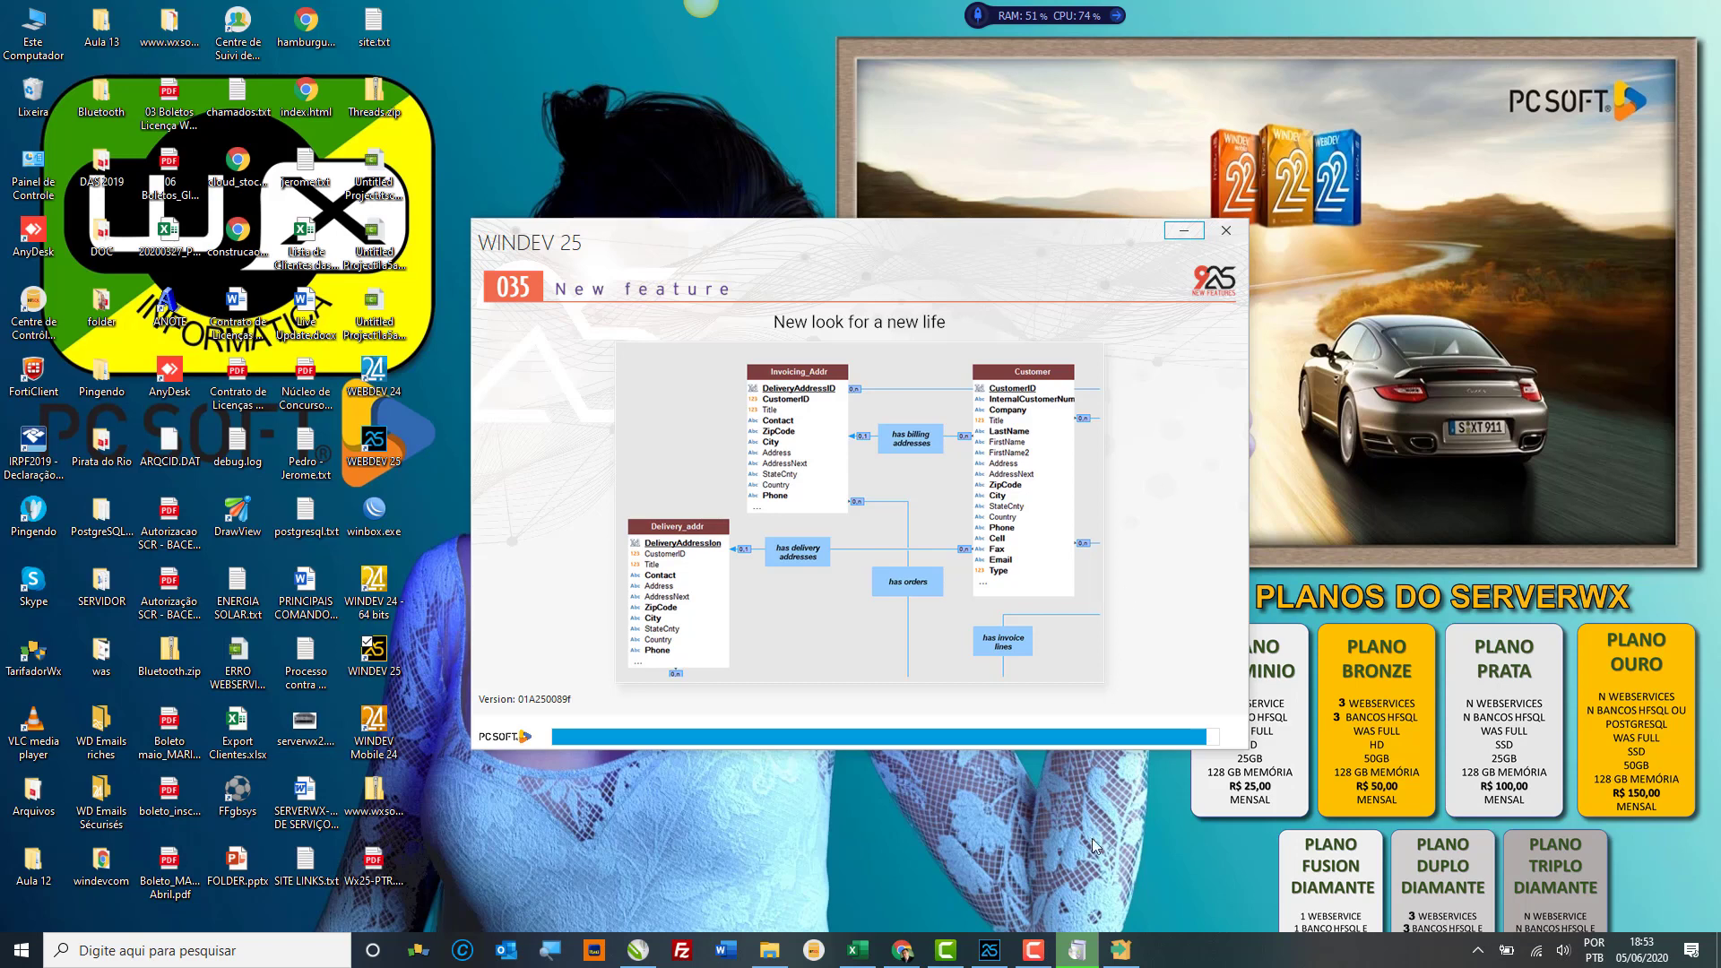
Step: Bring the PostgreSQL installer forward to check its progress
click(1122, 949)
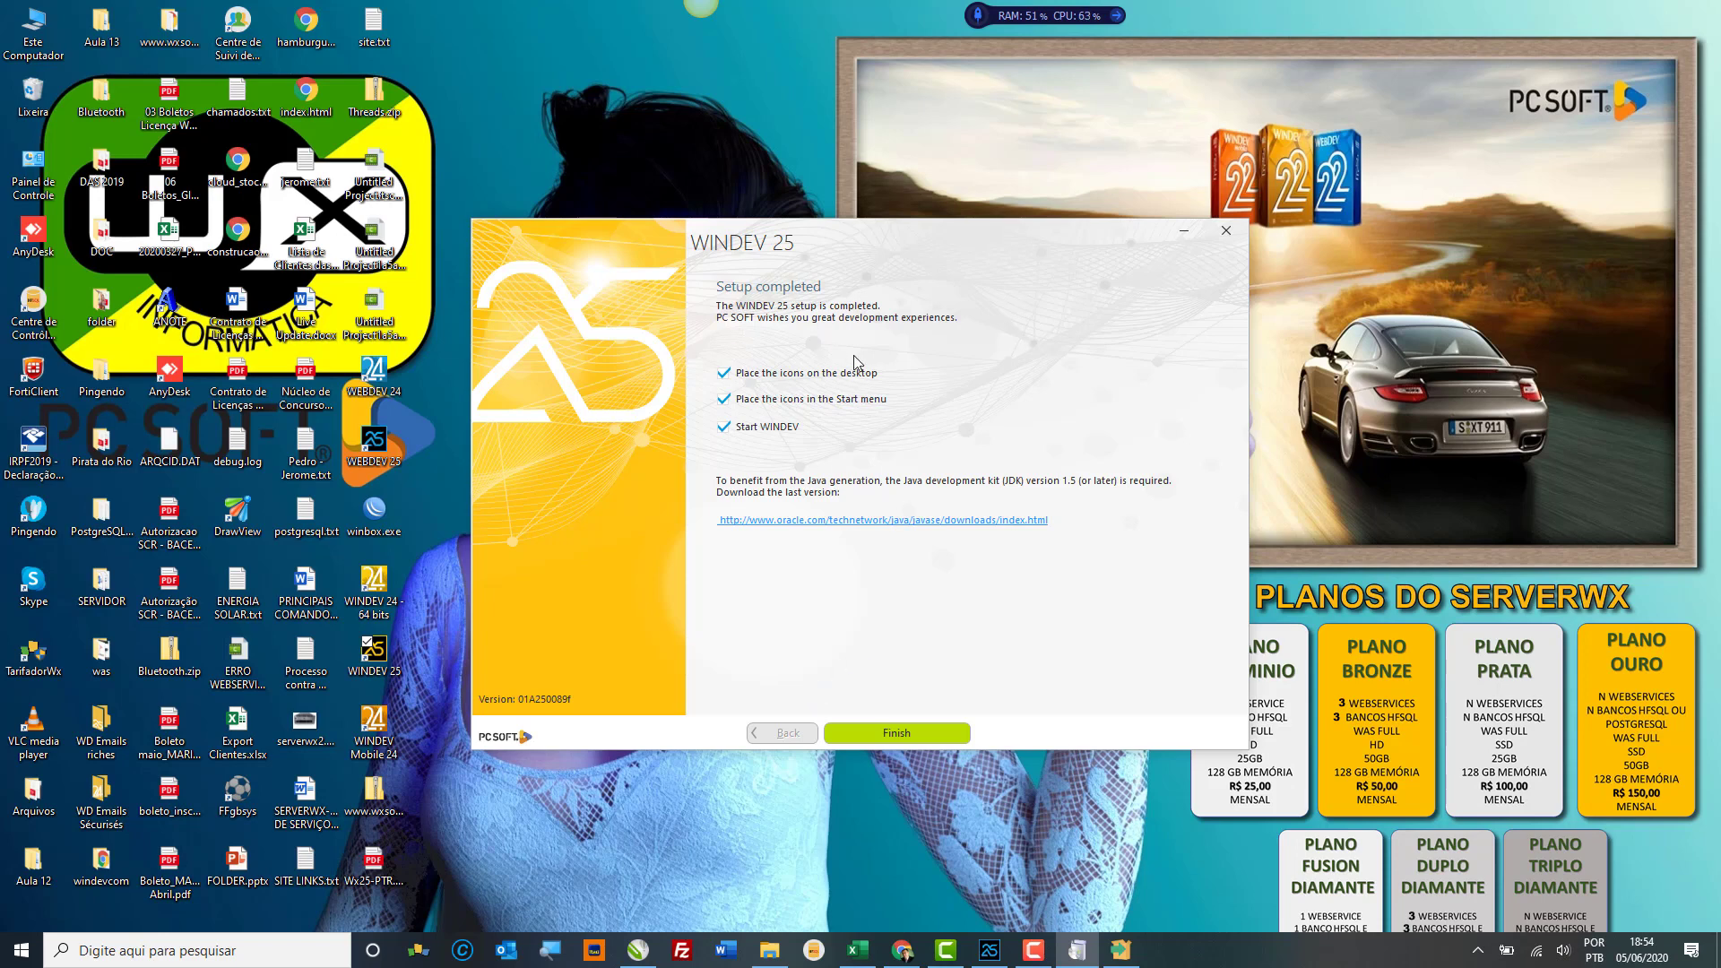
Step: Finish WINDEV 25 setup, check PostgreSQL progress, then close the WINDEV 25 launcher
click(906, 735)
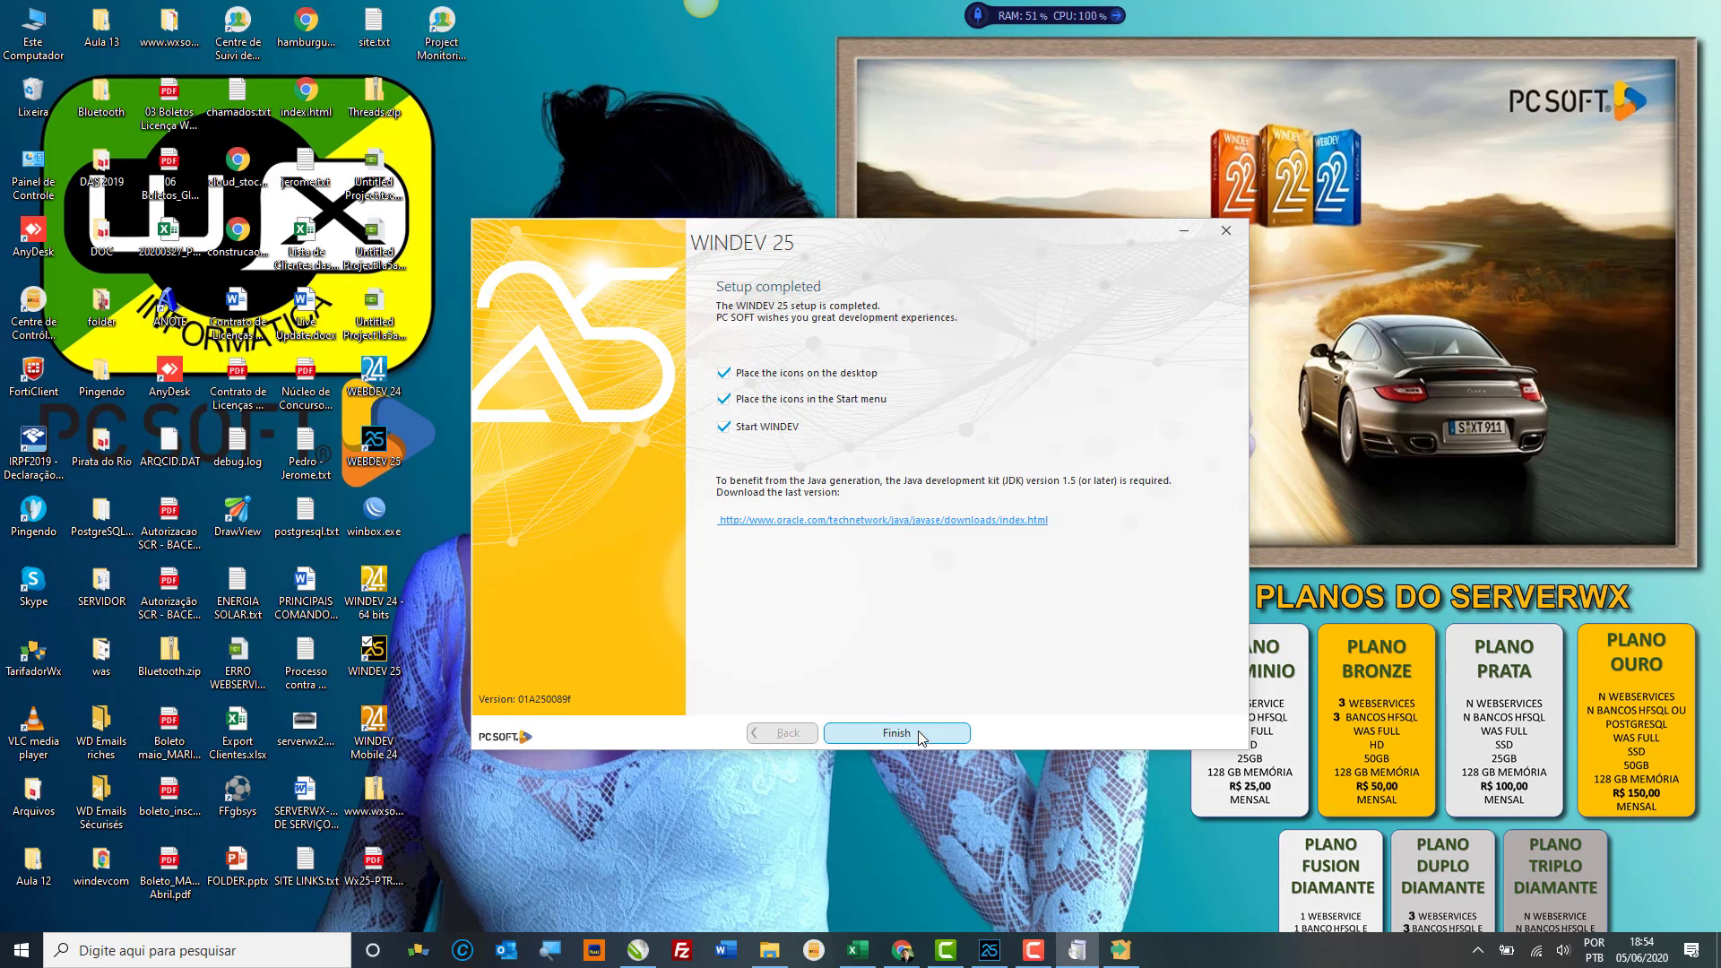
click(1113, 956)
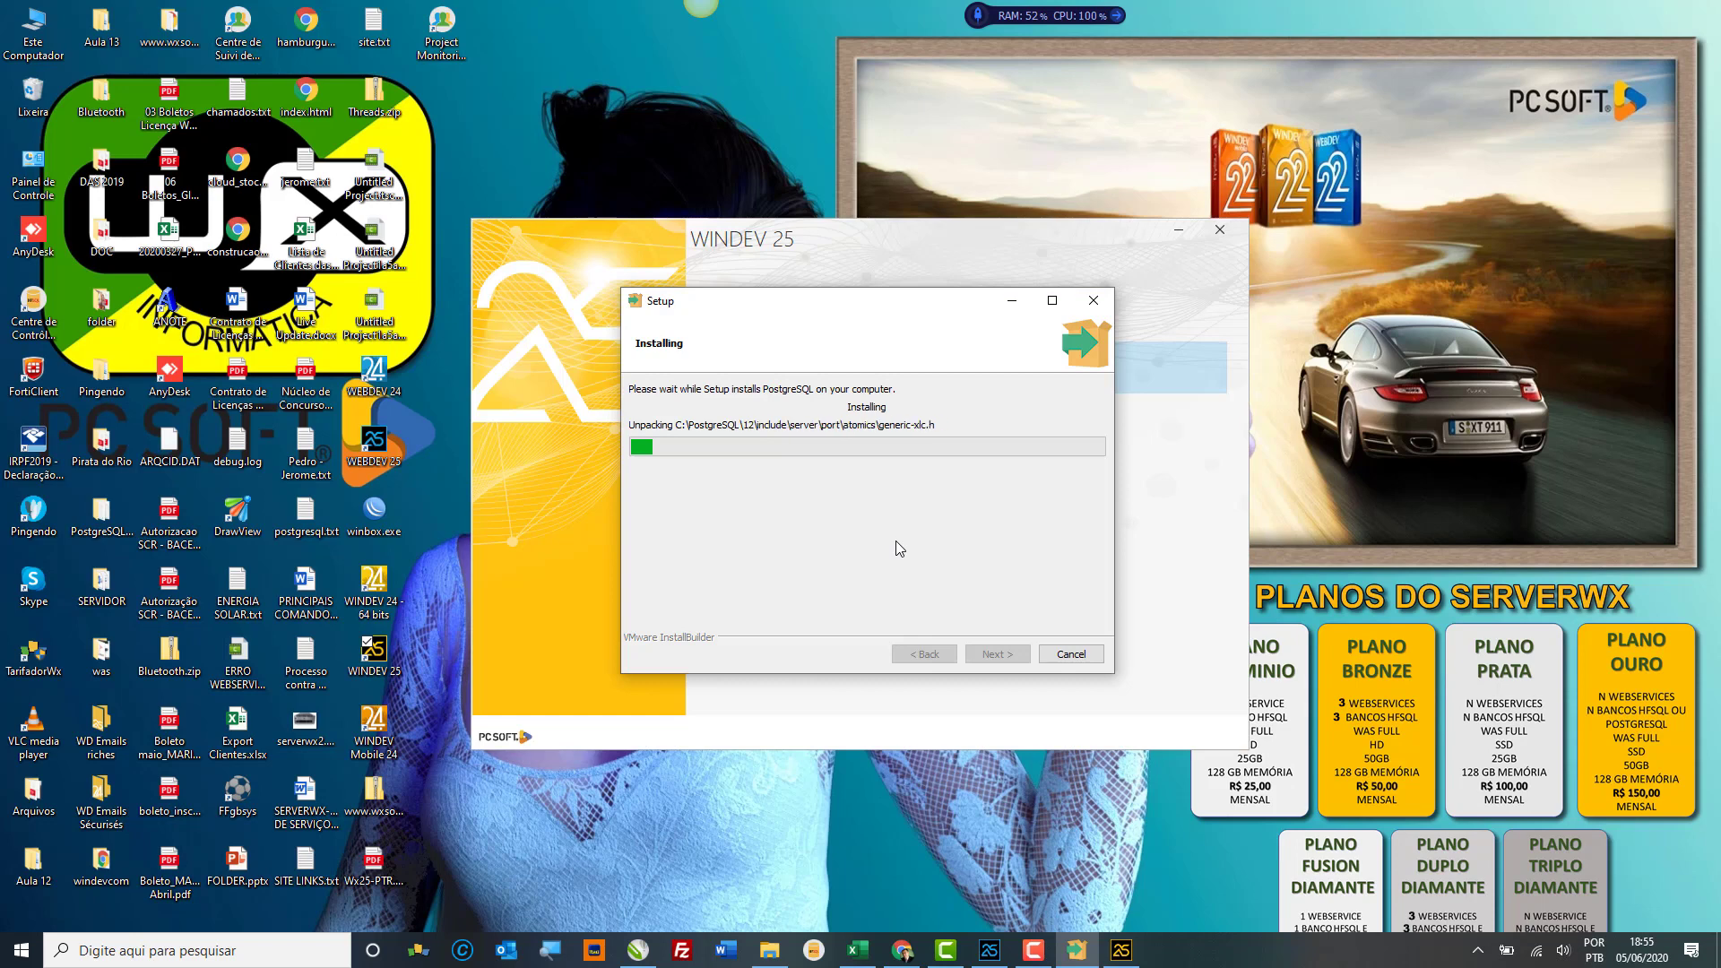
click(856, 724)
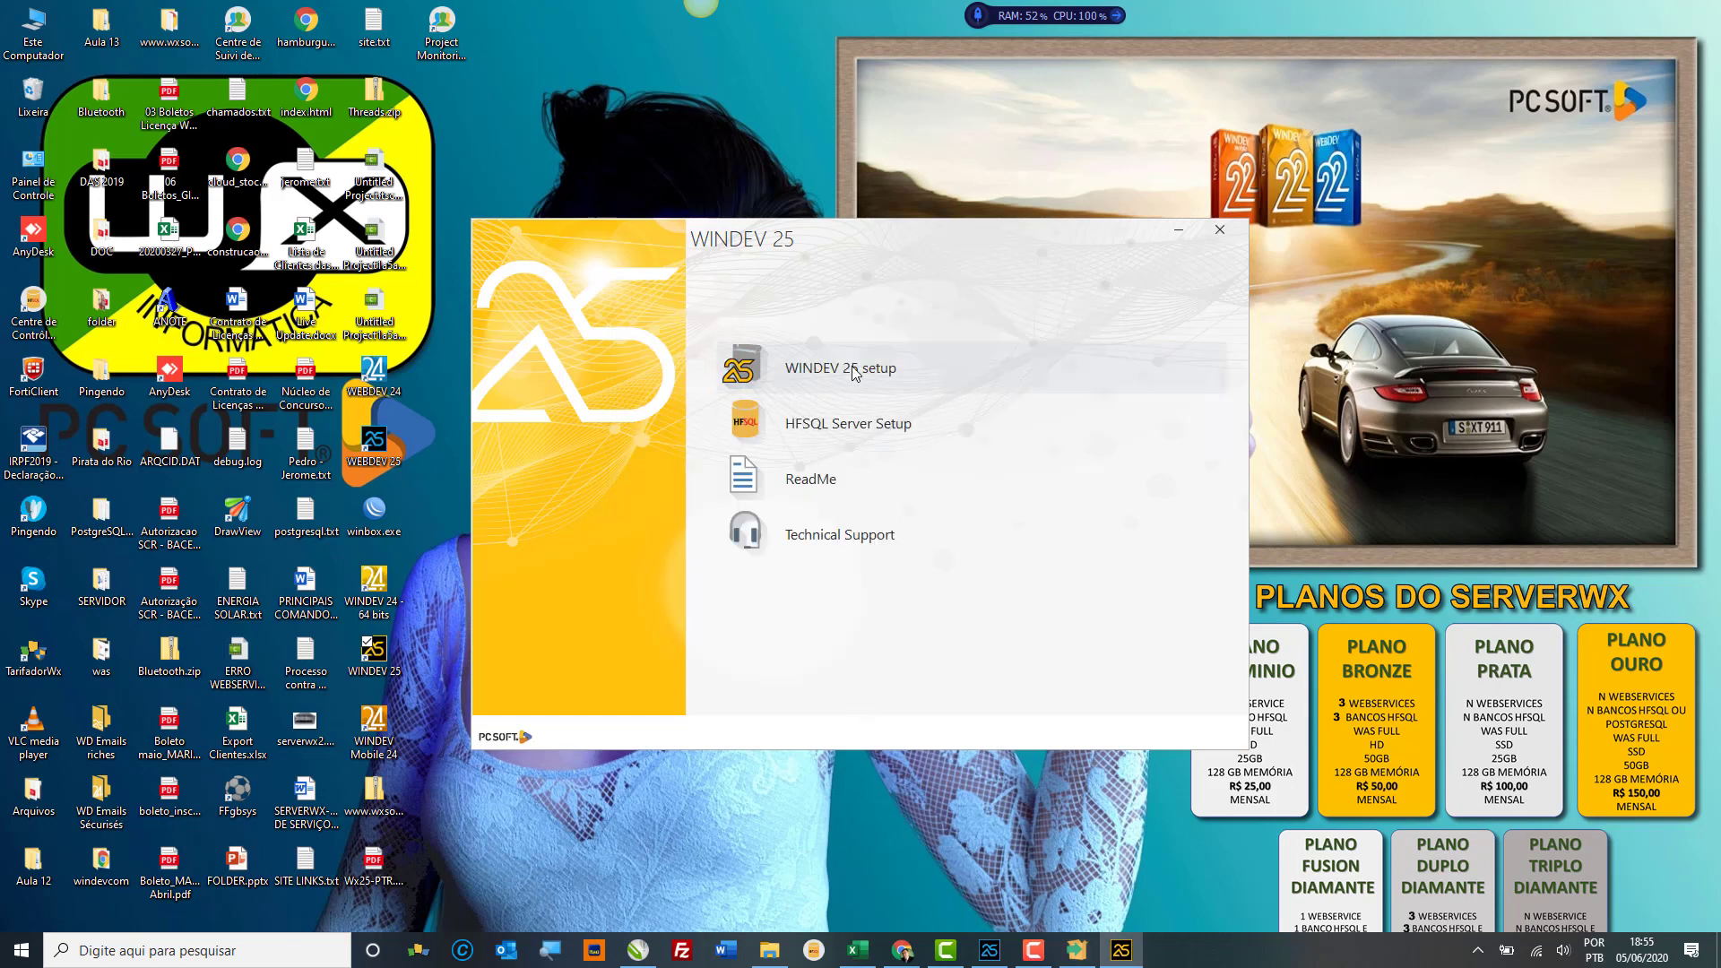
click(1224, 229)
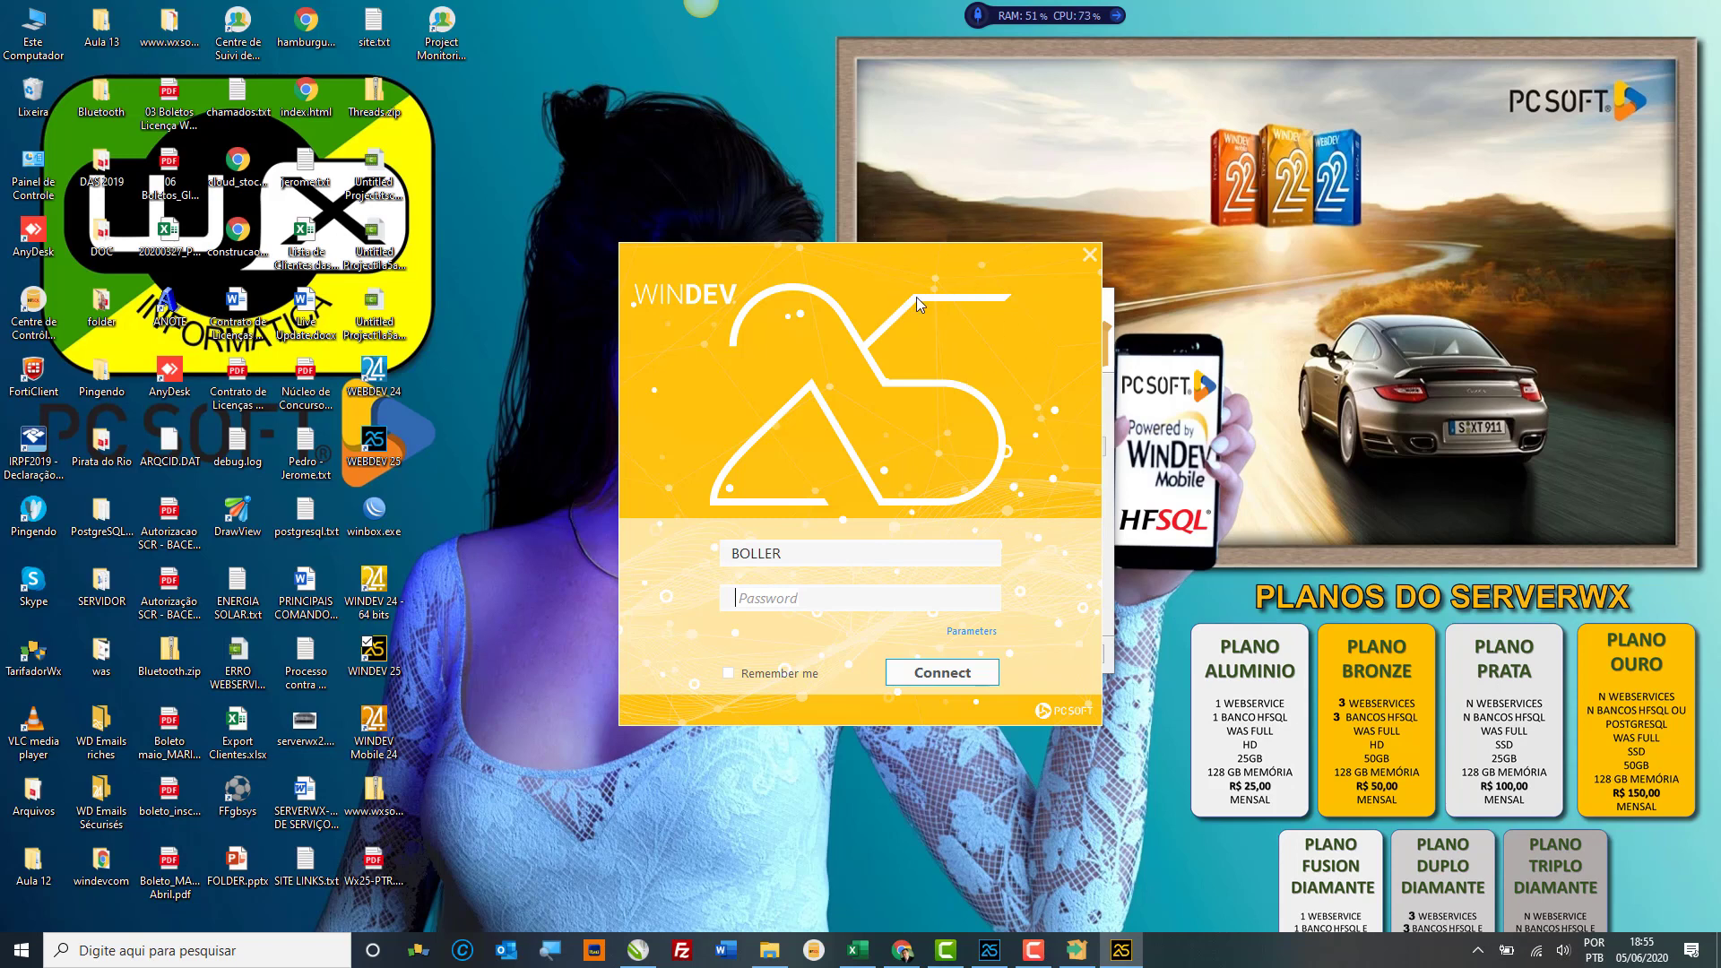
Step: Sign in to WINDEV 25, then check the PostgreSQL installation progress
click(950, 679)
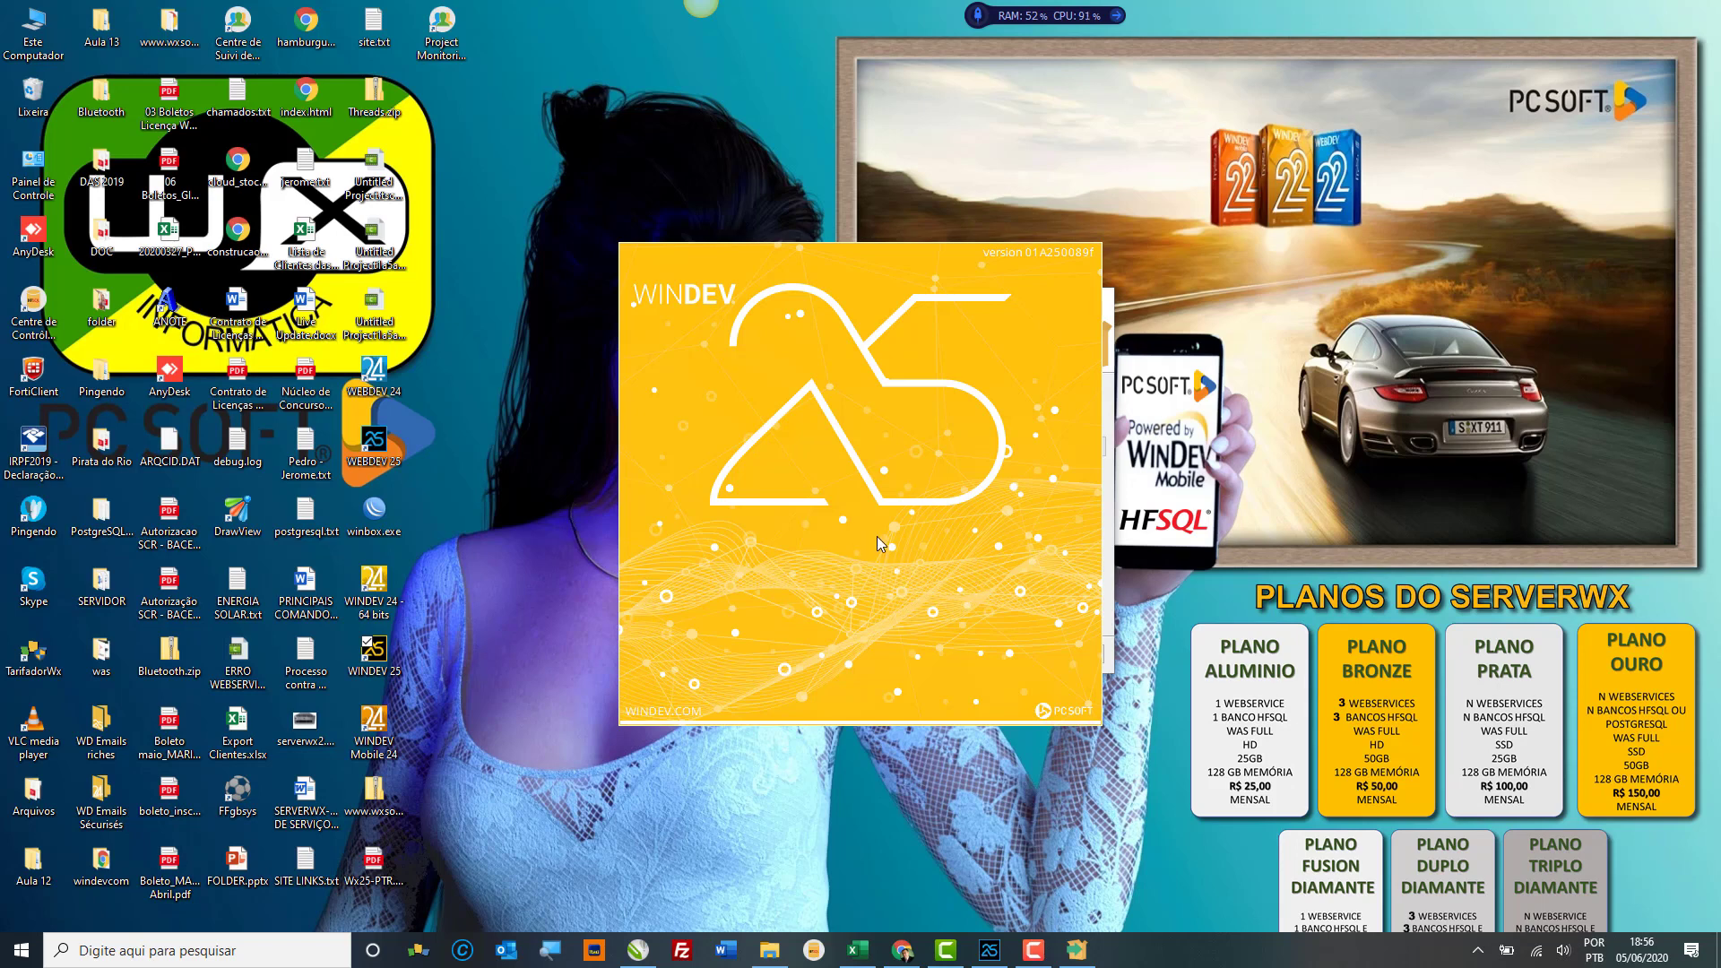
click(1079, 950)
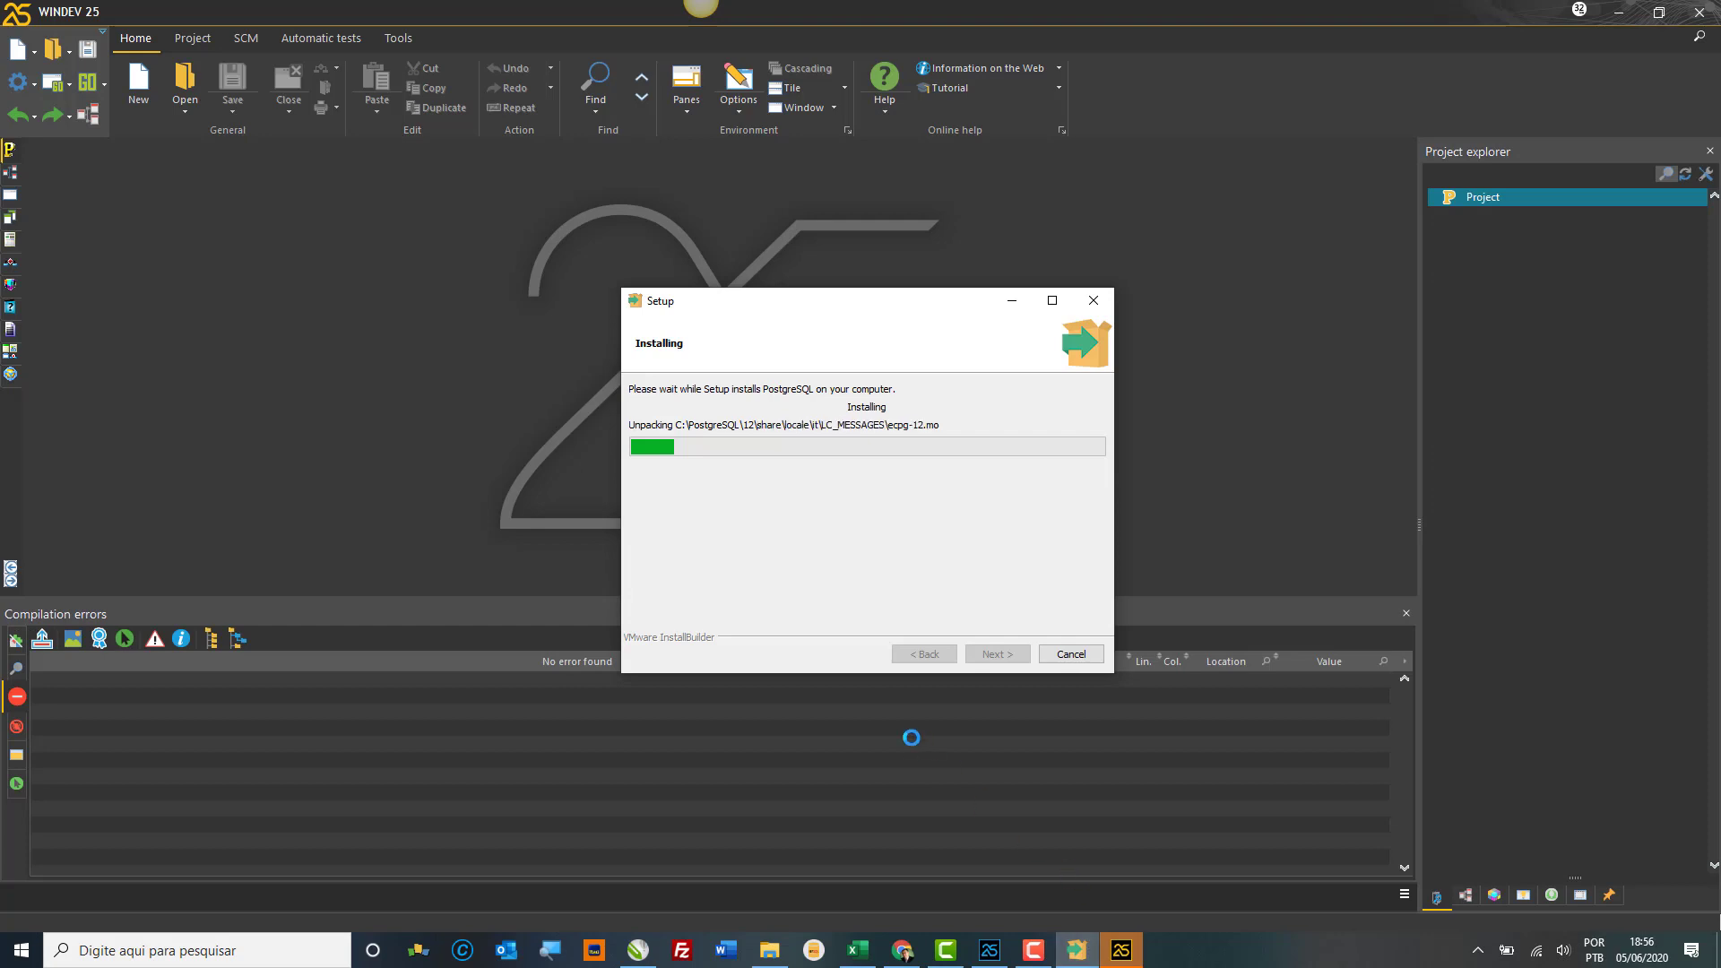
Step: Add the classic menu bar above WINDEV 25's ribbon and expand its Tools menu
click(529, 416)
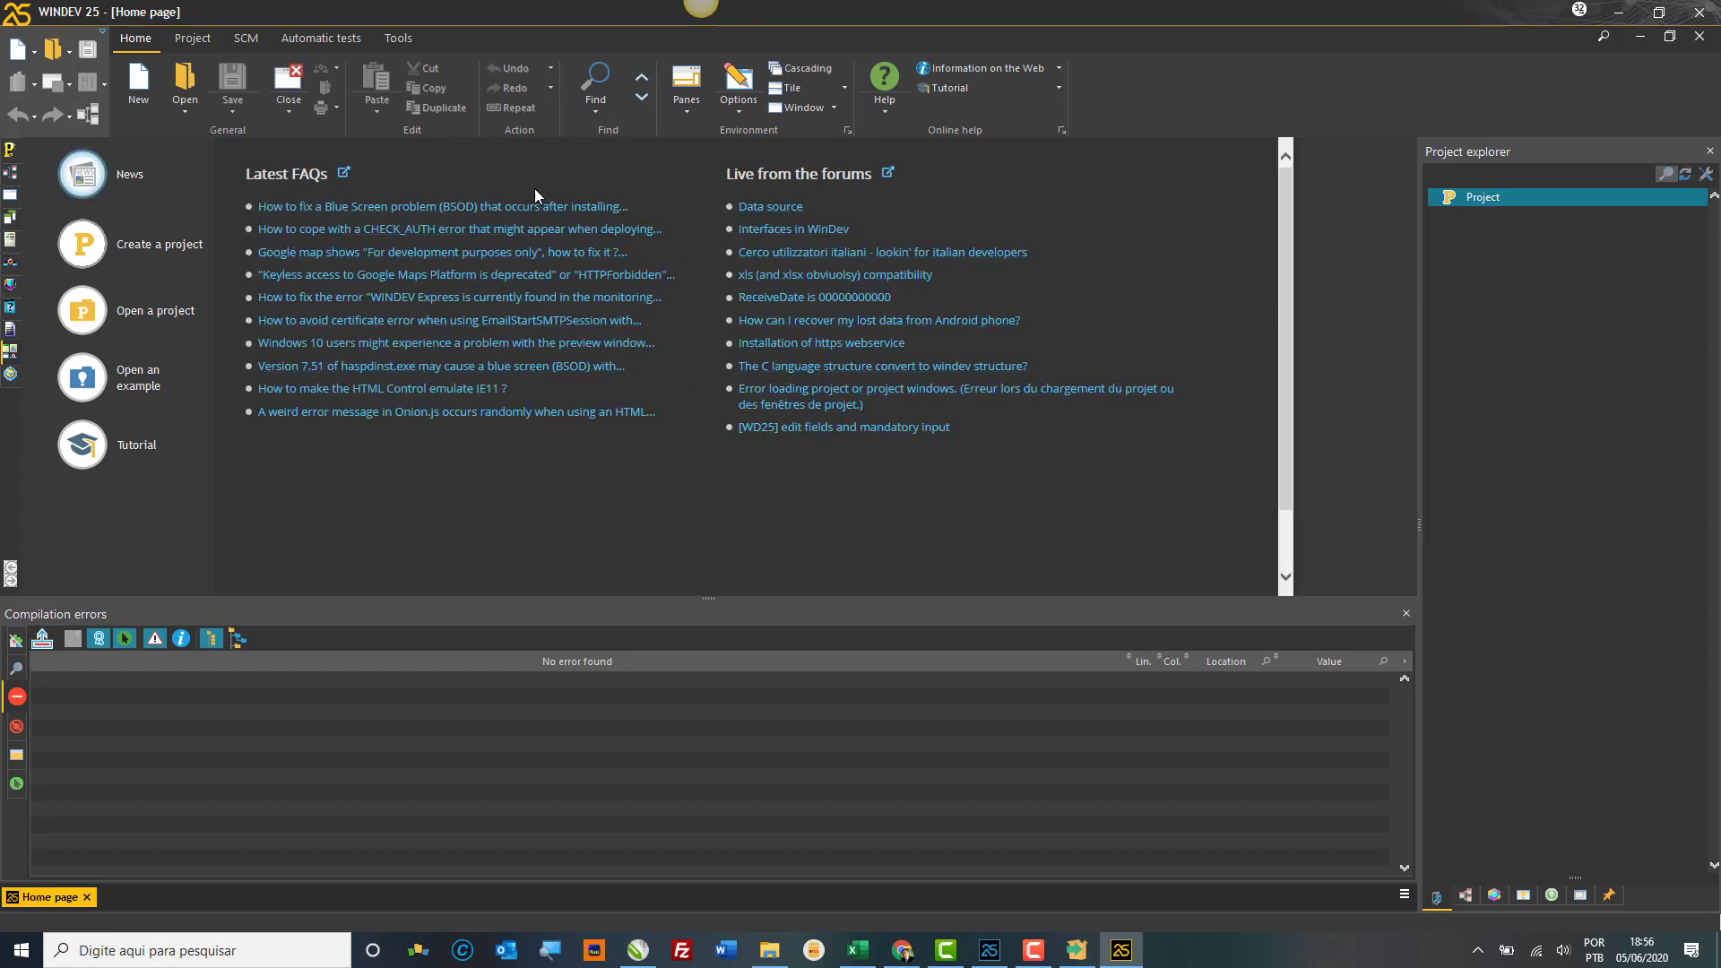
click(104, 32)
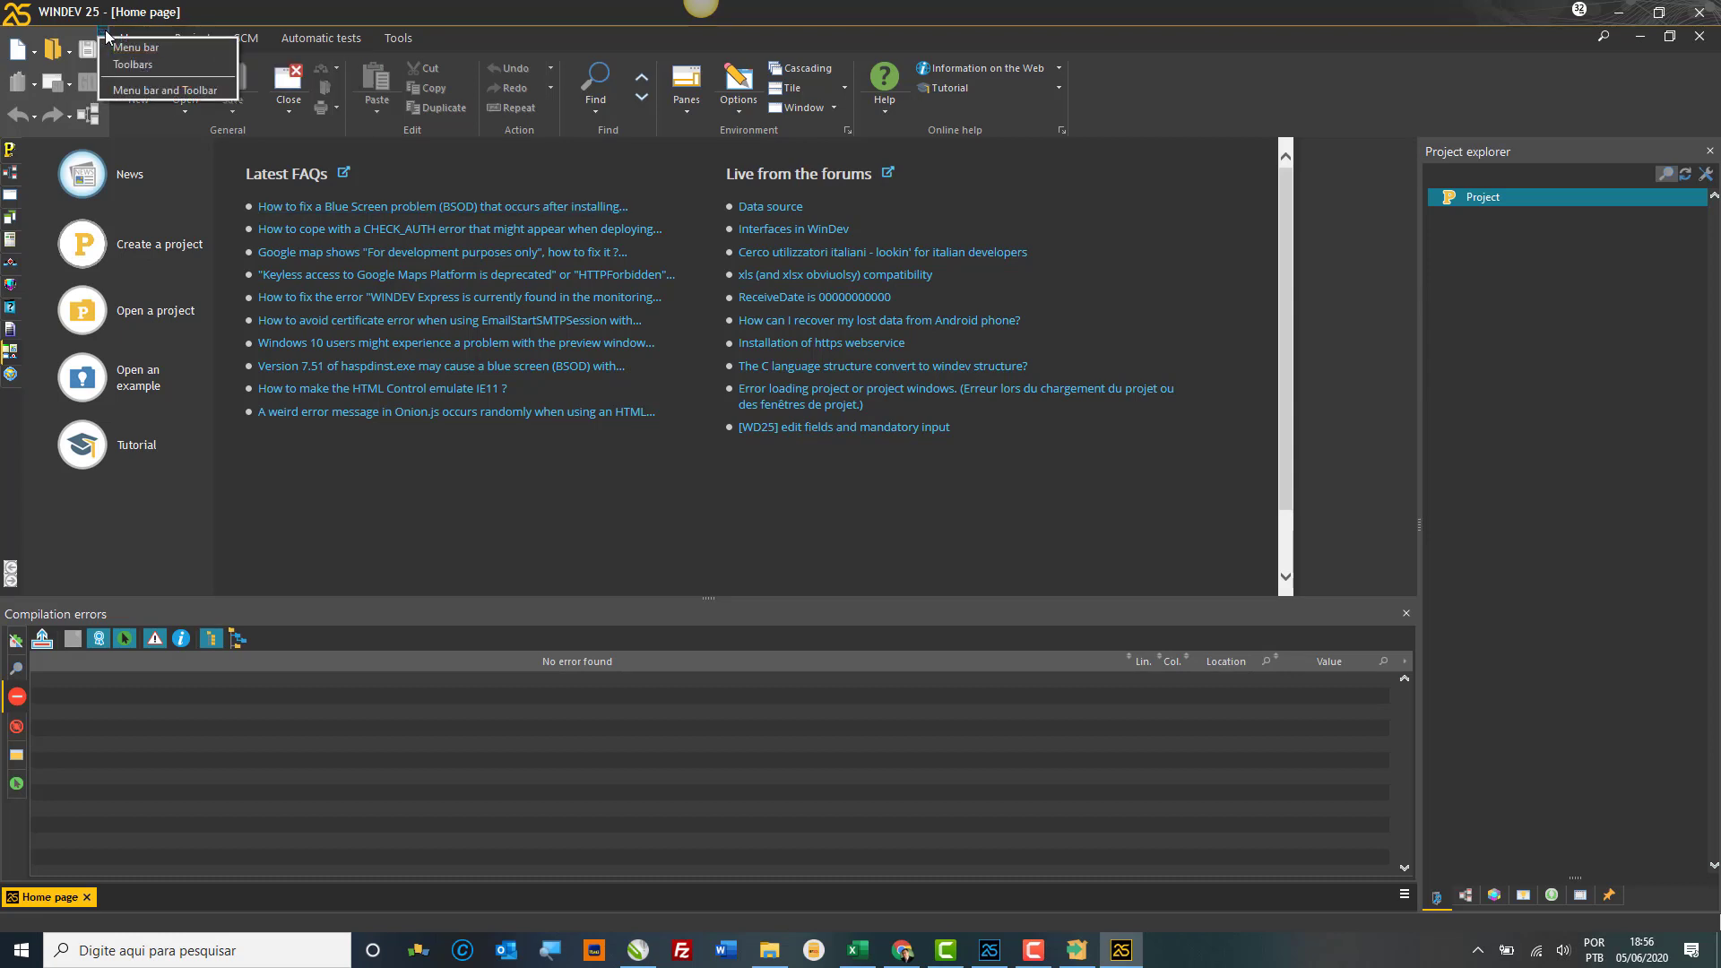
click(136, 48)
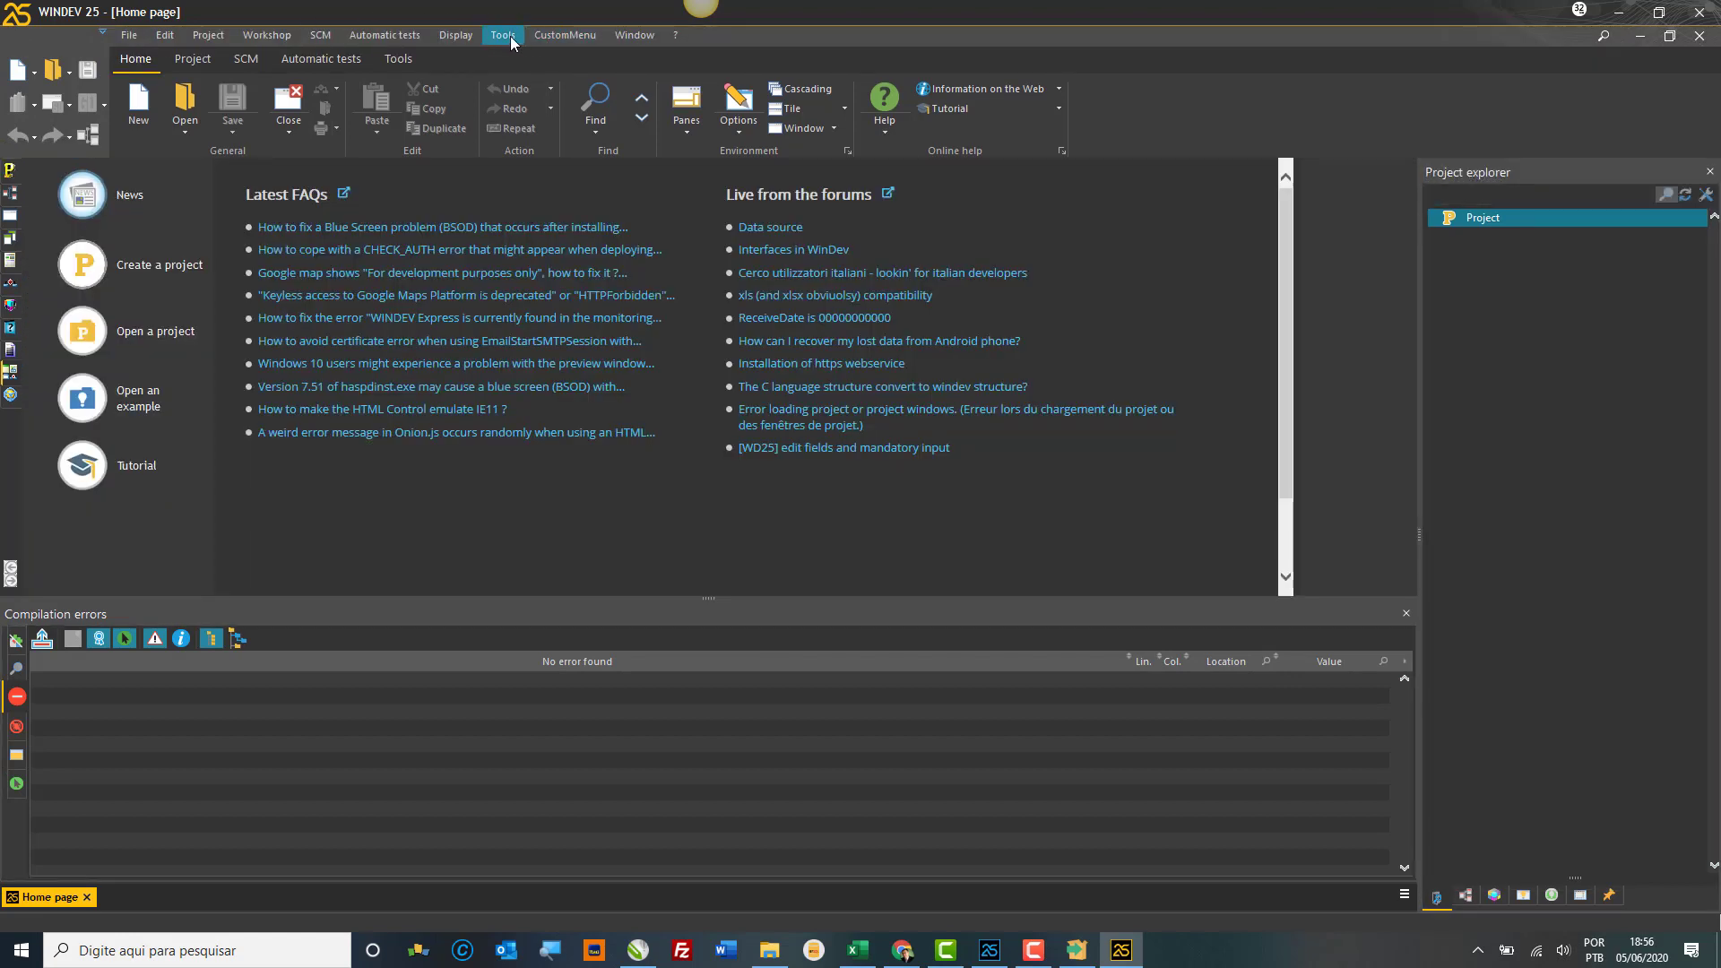
click(510, 36)
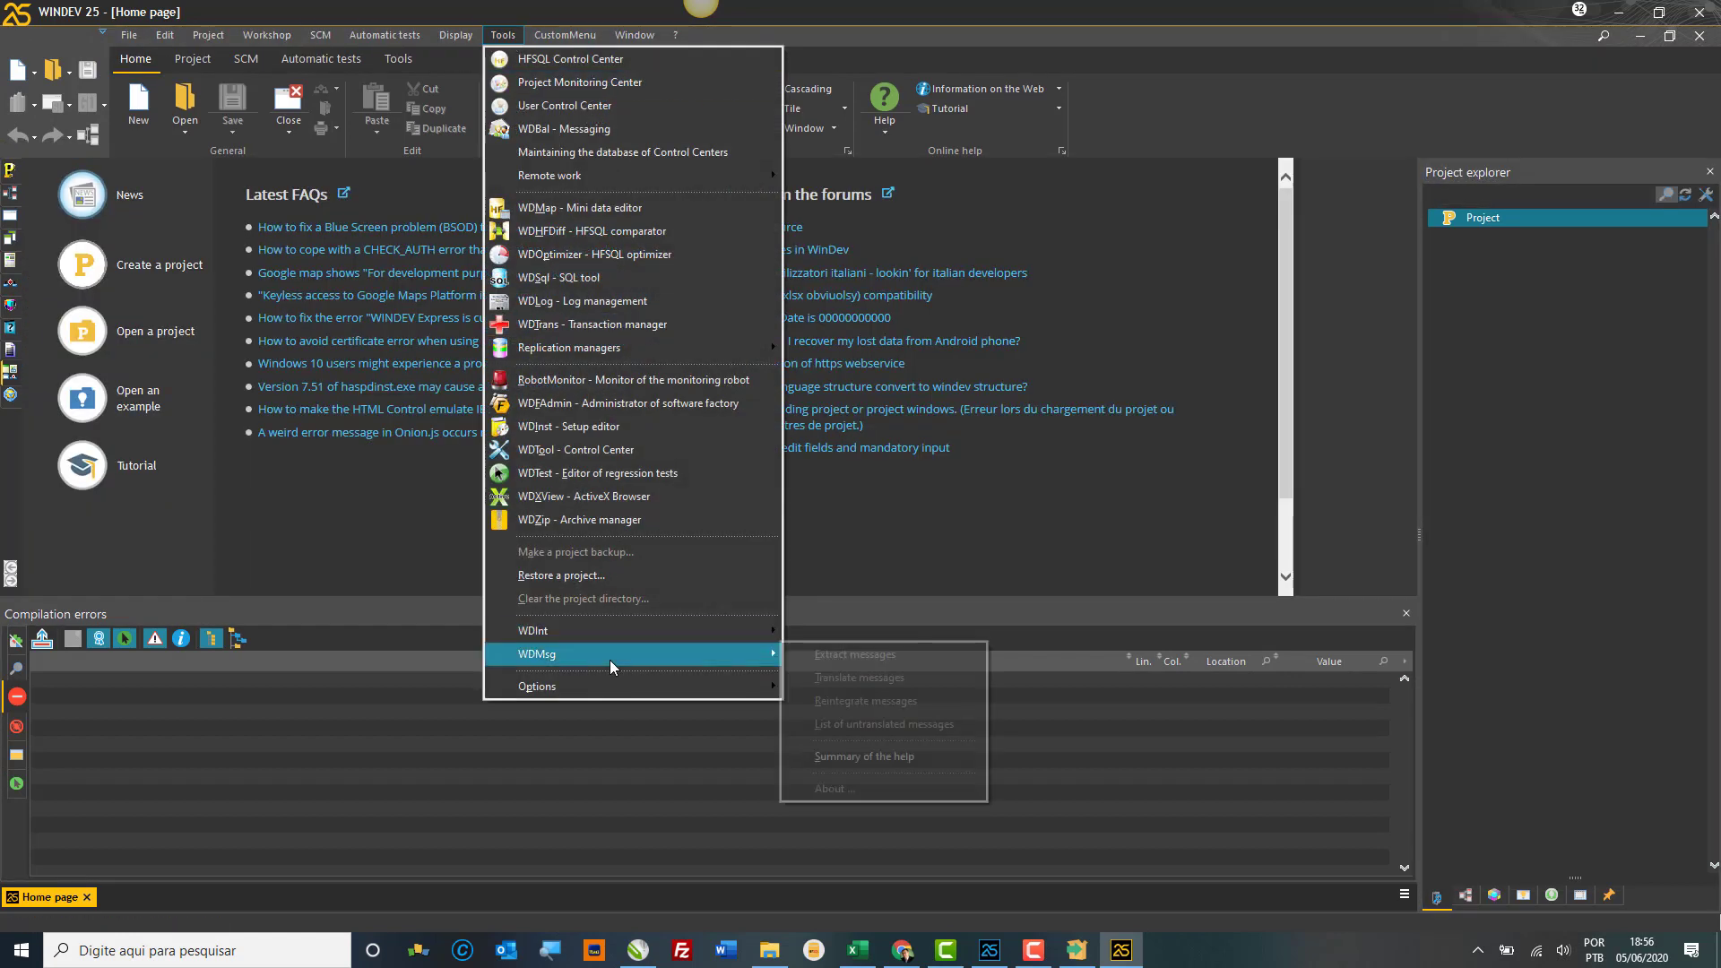
mouse_move(631, 685)
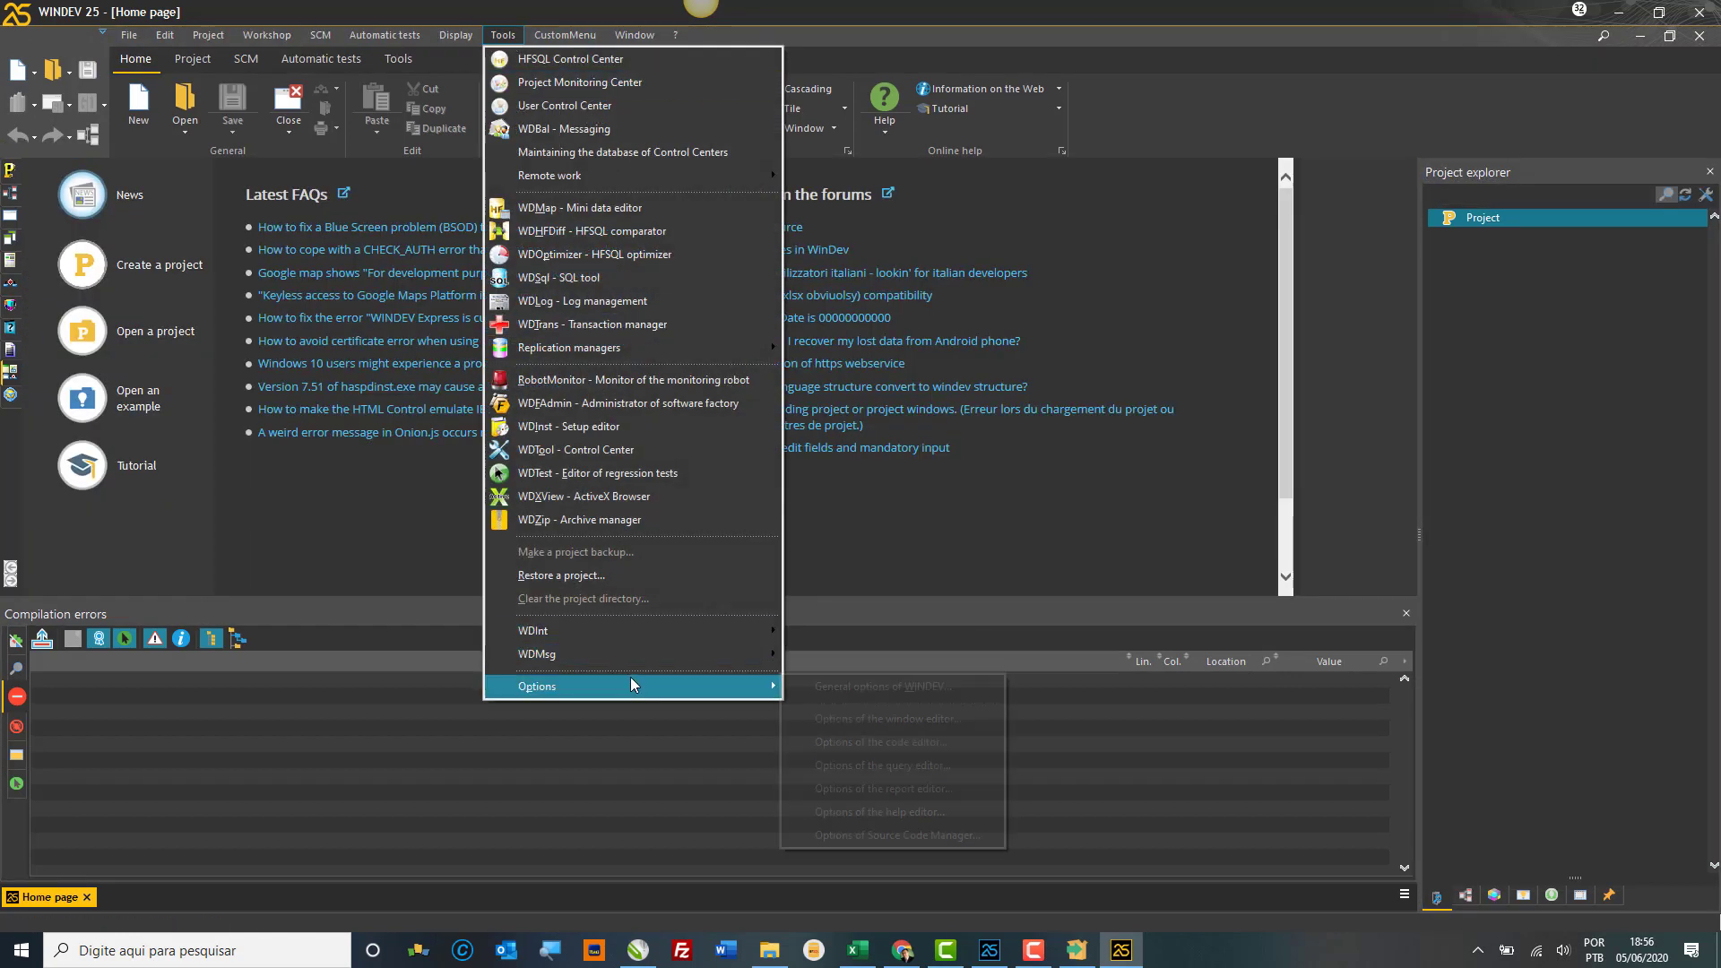
Step: Open General options of WINDEV, keep English as the editor language, and view the User page
click(837, 688)
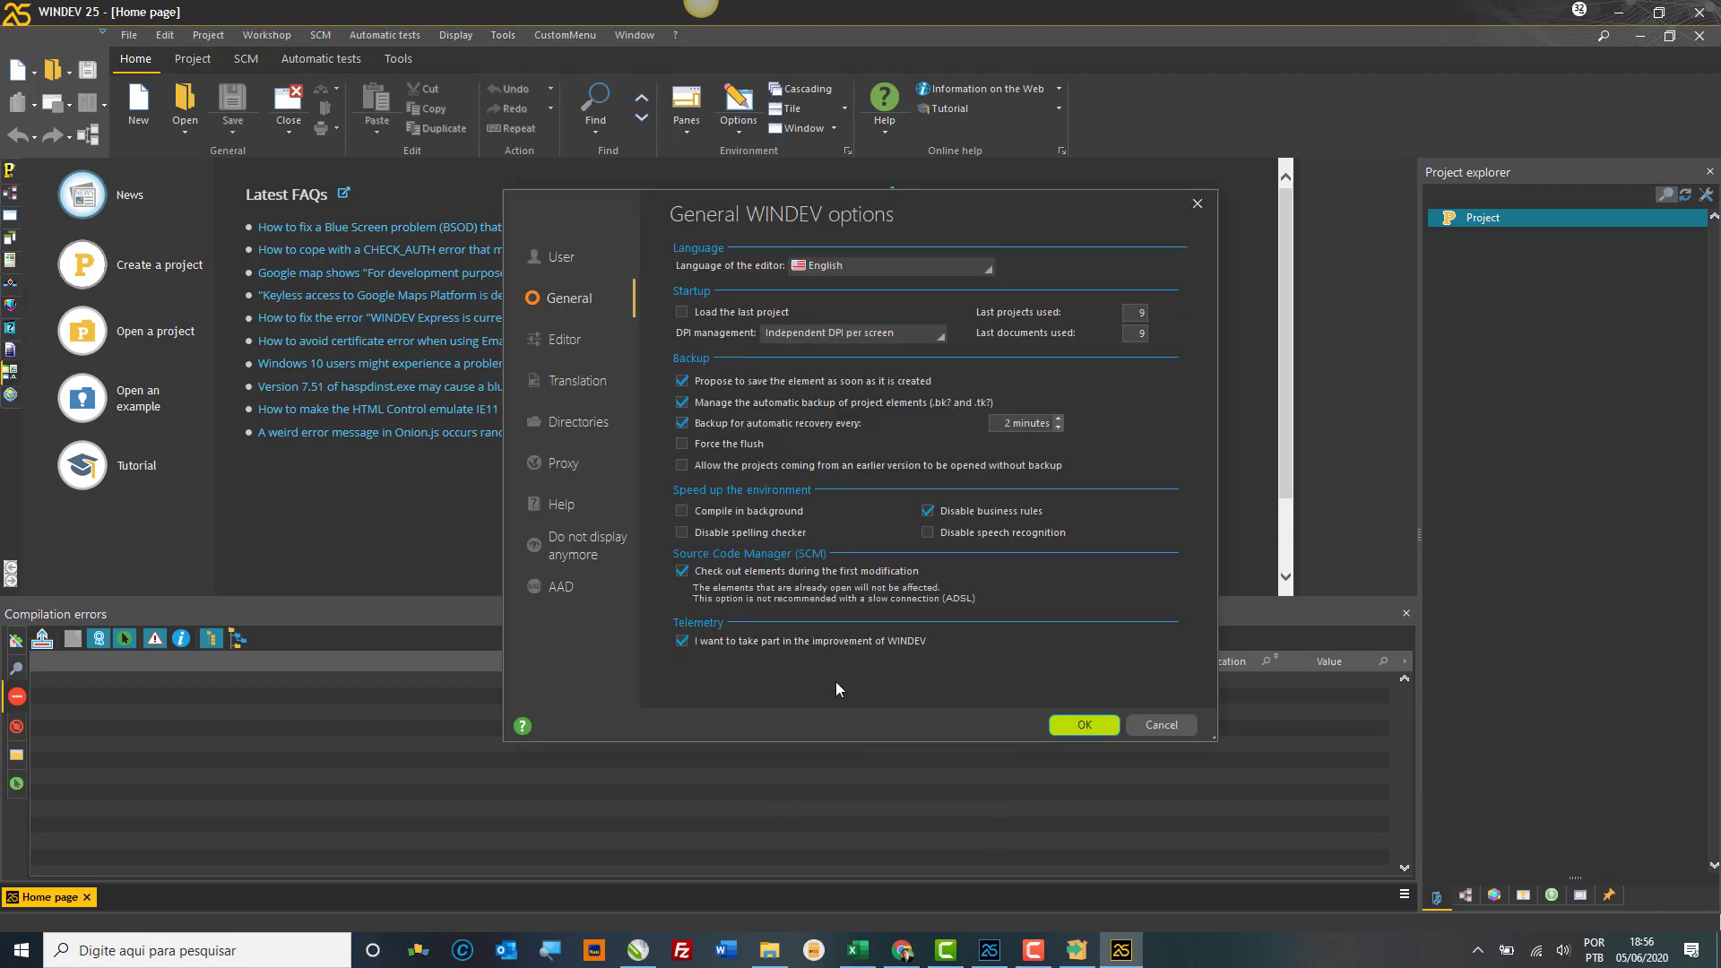
click(845, 272)
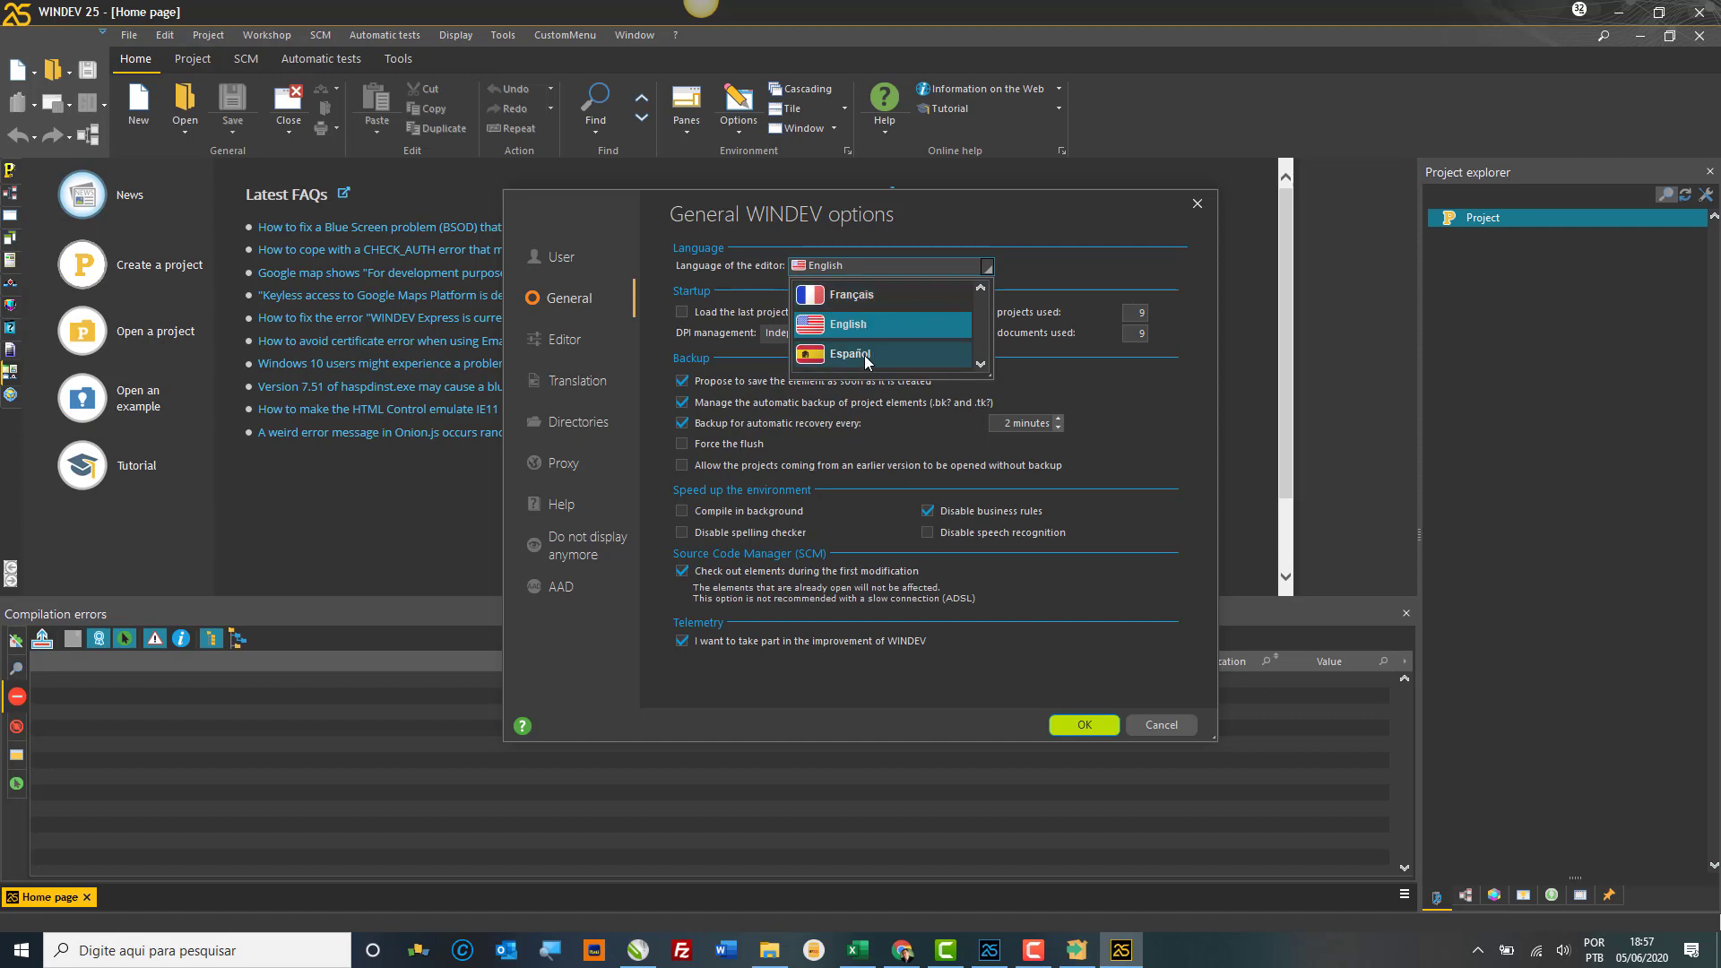
click(552, 246)
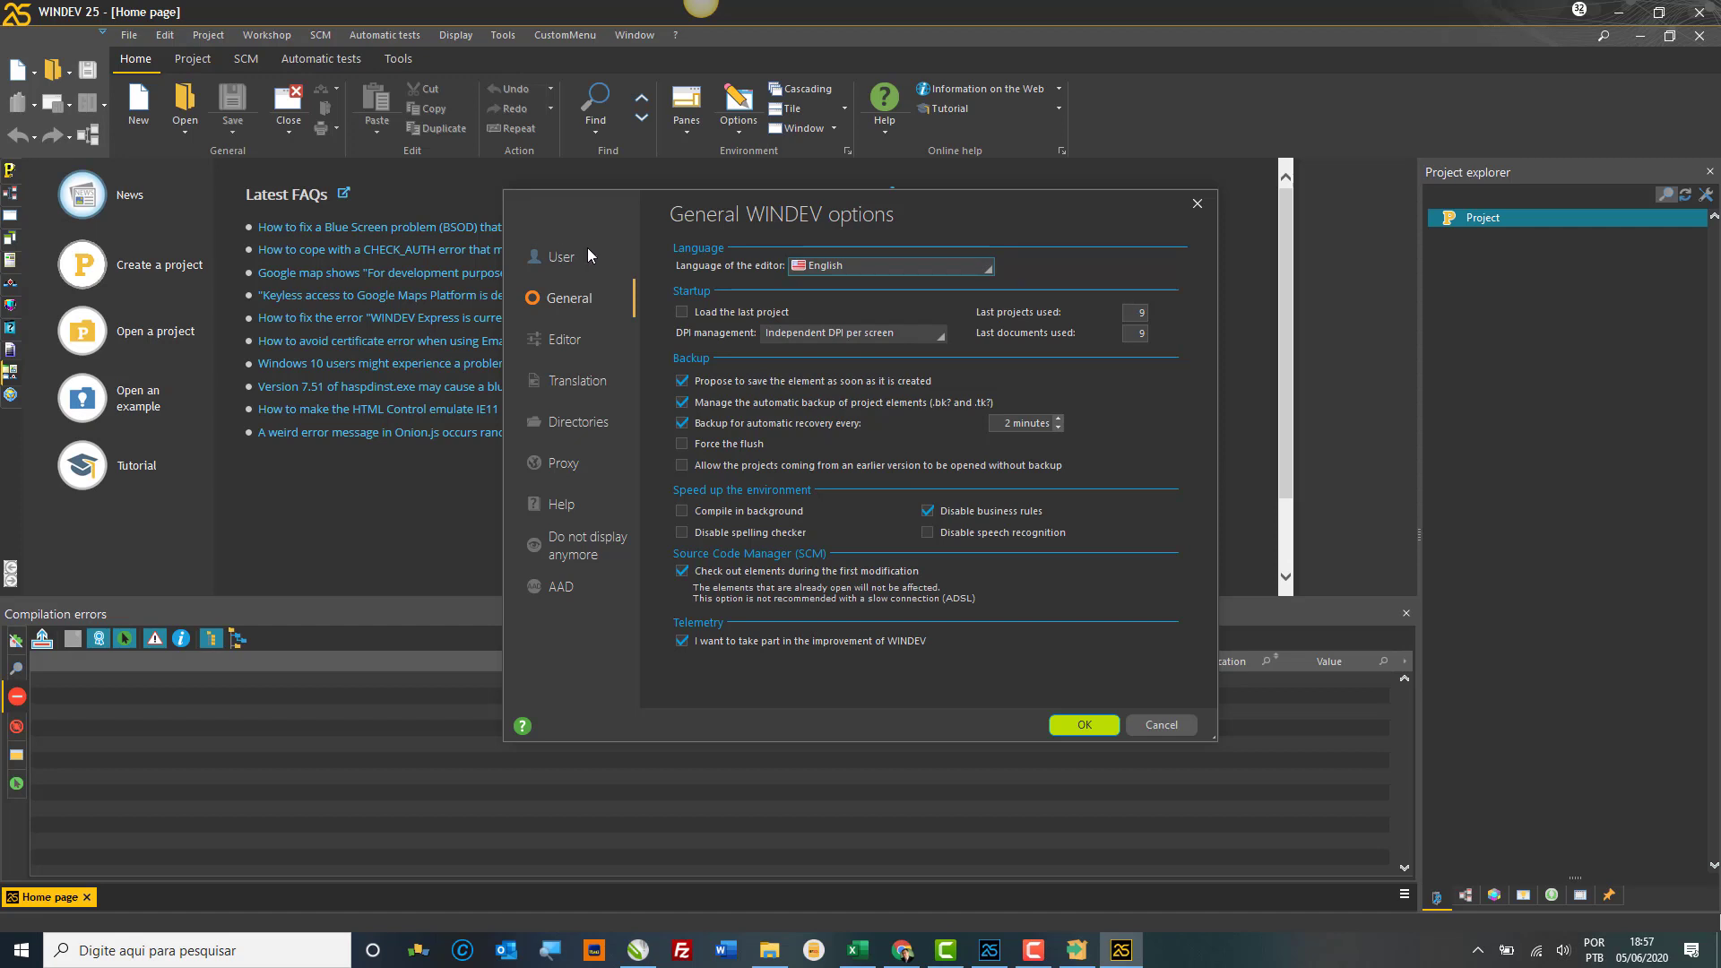
click(588, 257)
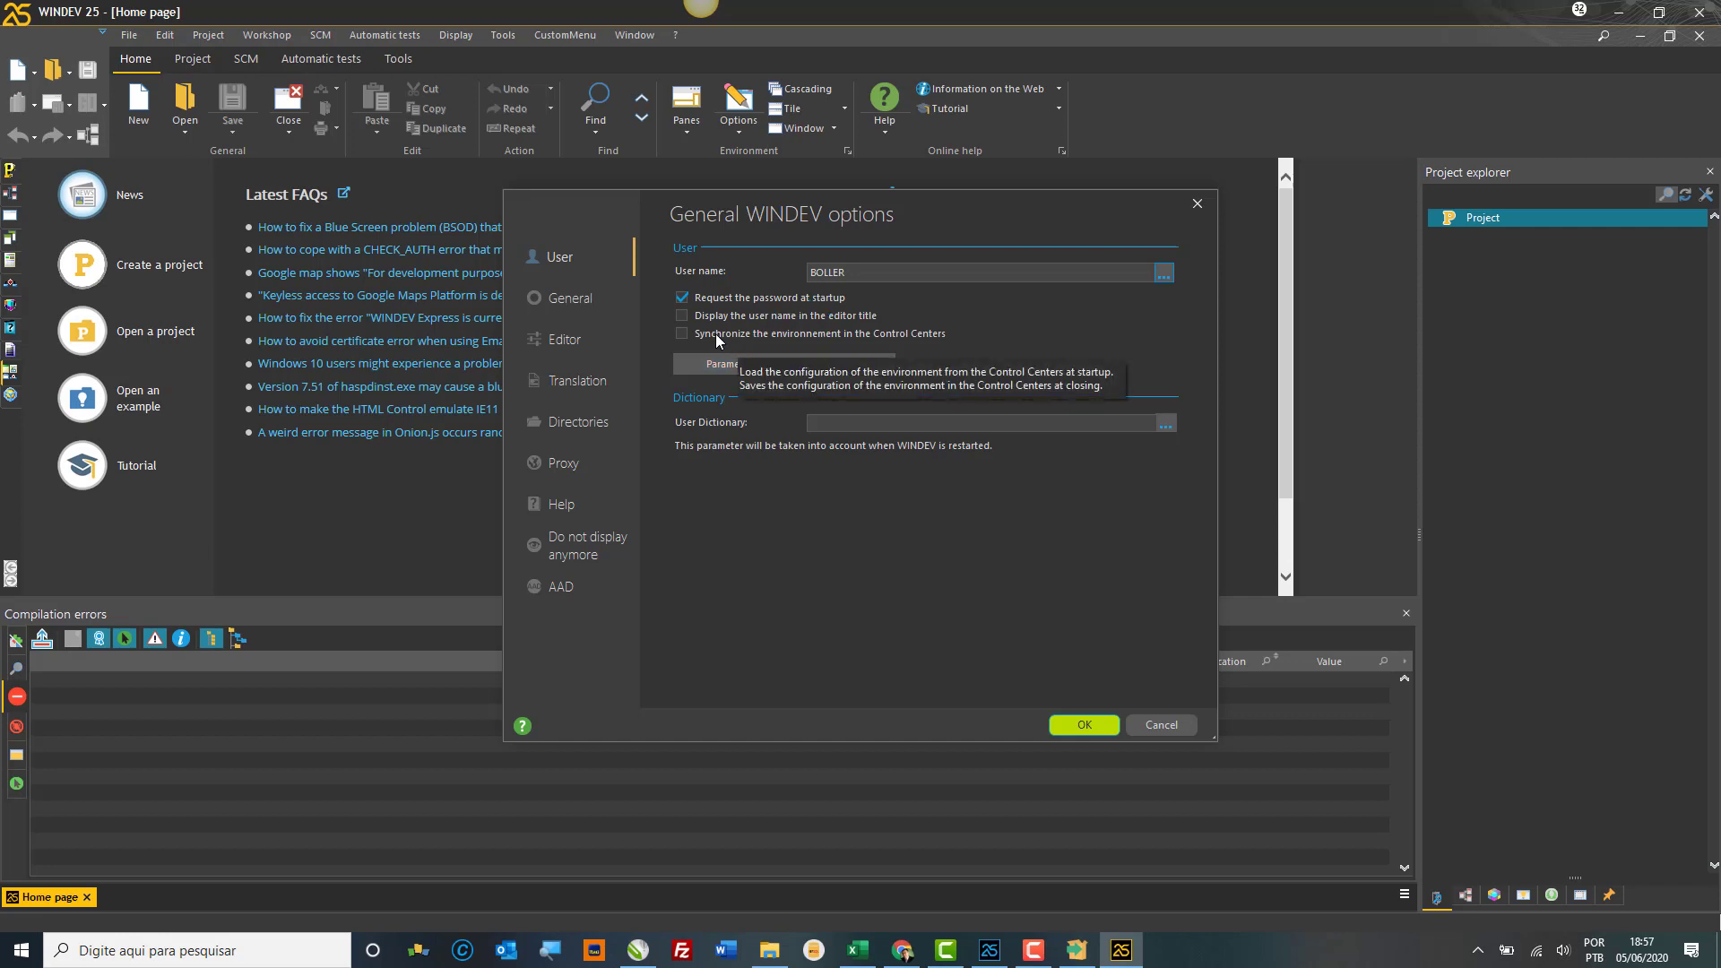
Step: On the General page, review the automatic recovery interval and tick Compile in background
click(589, 299)
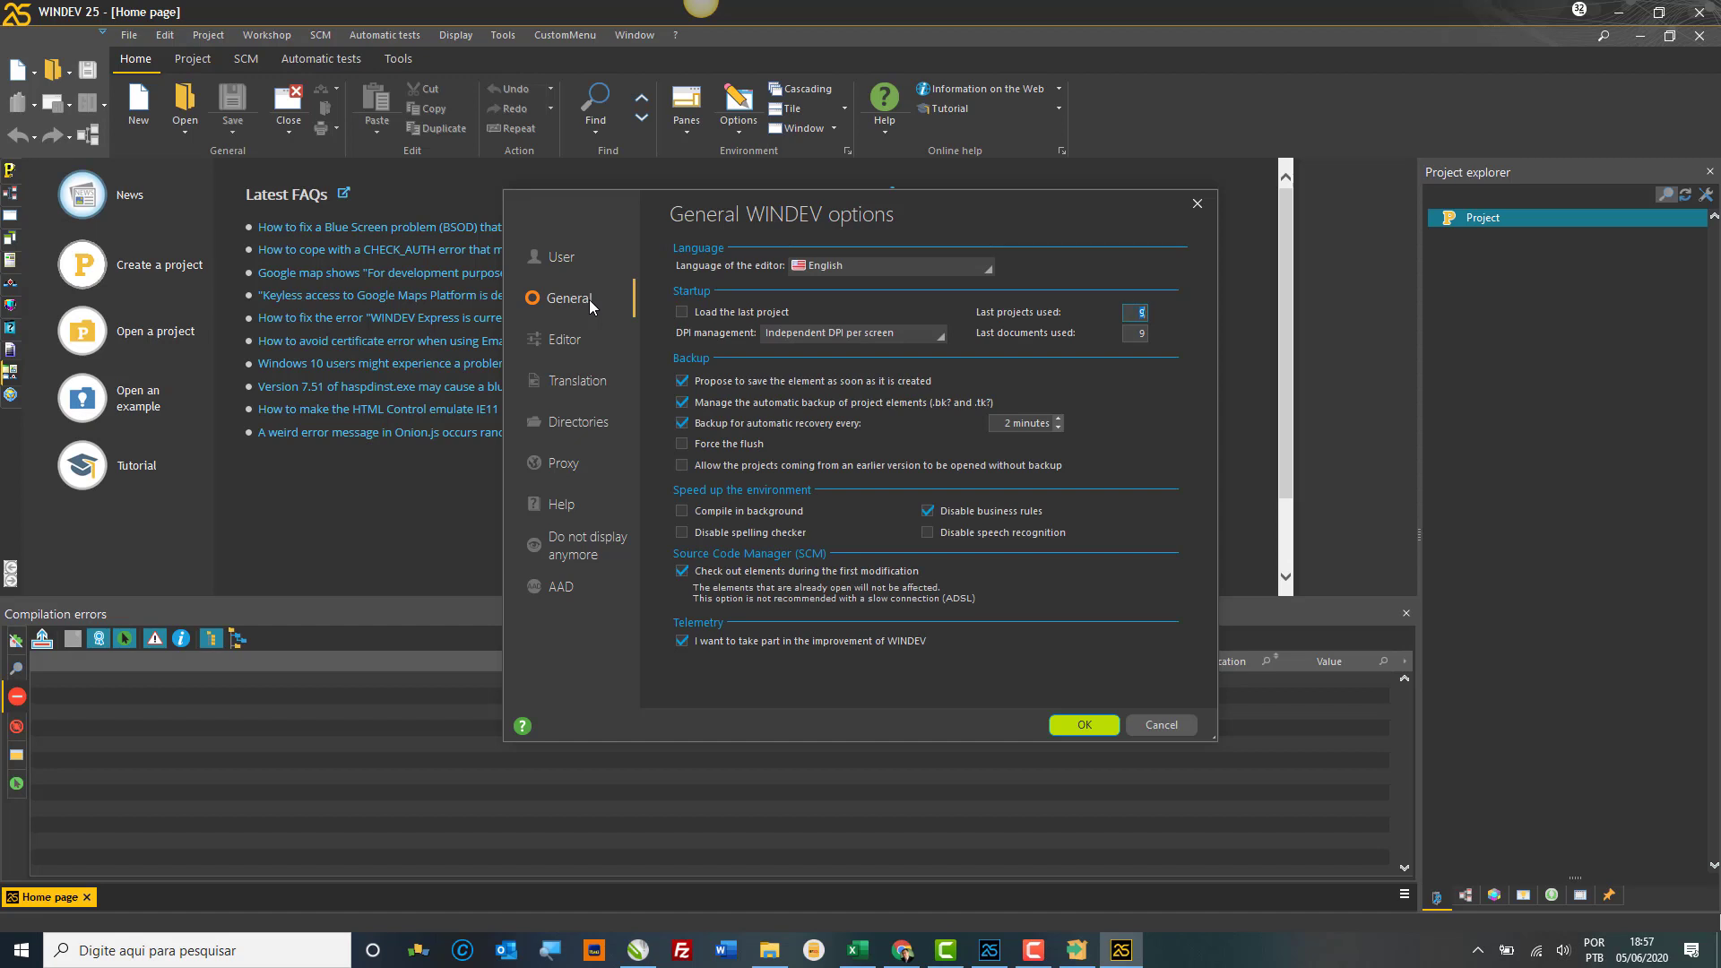
click(1010, 422)
click(1011, 419)
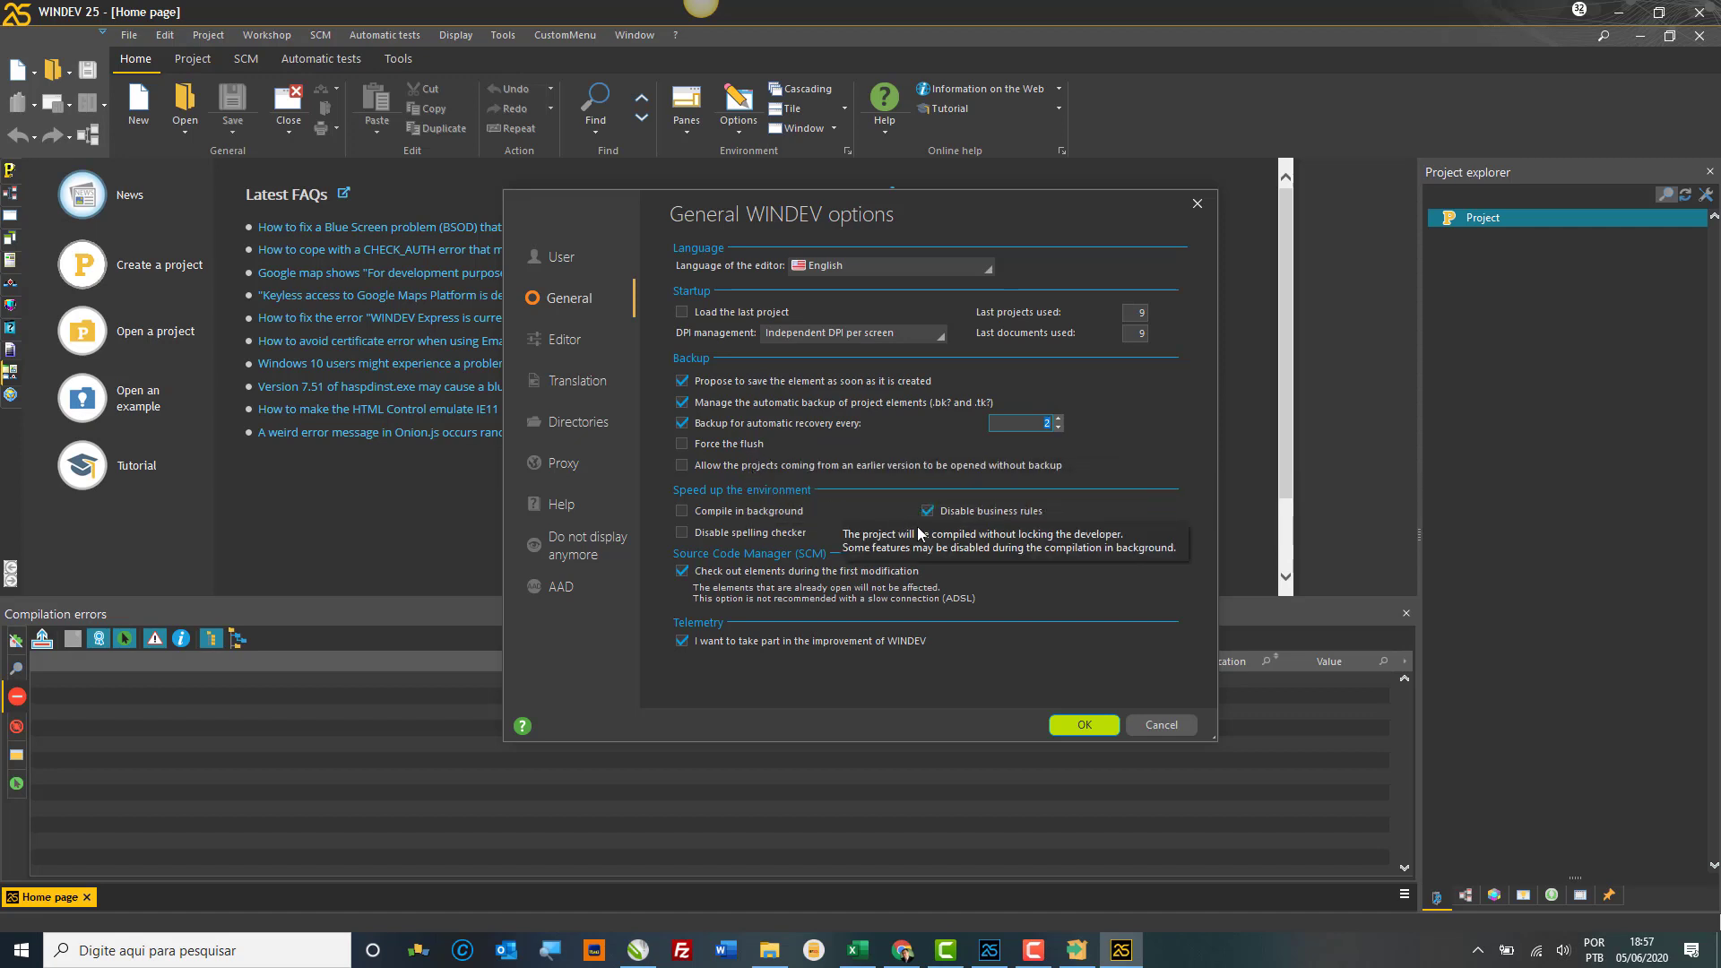
click(718, 509)
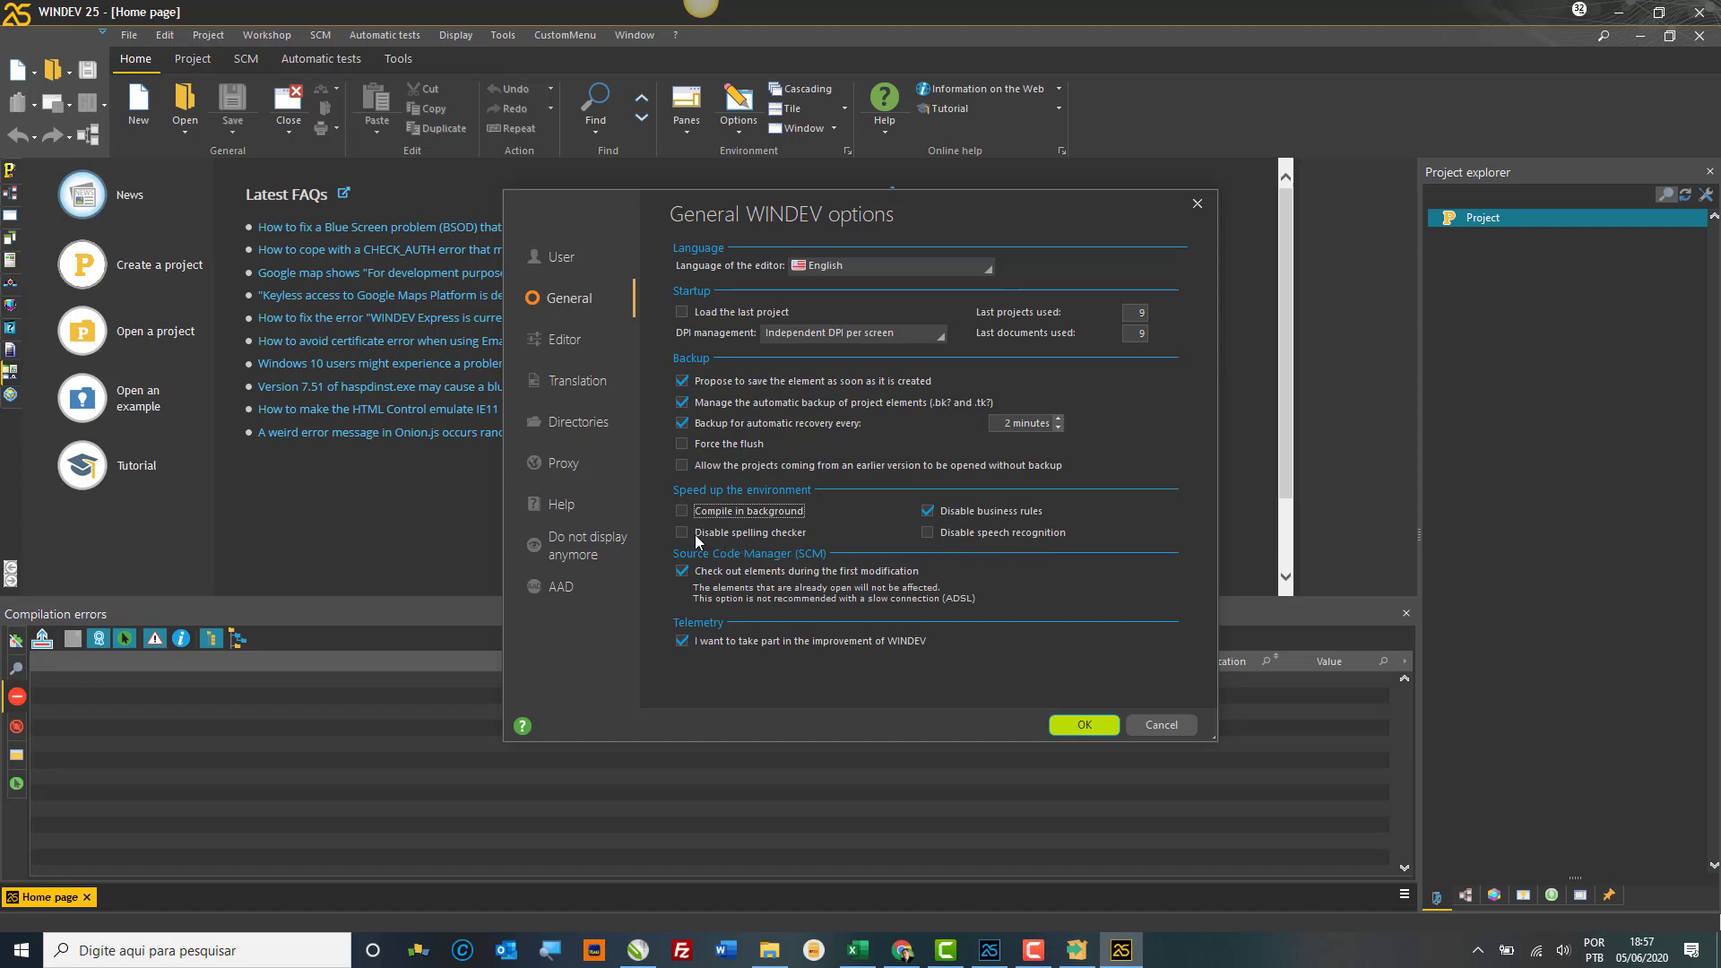
Step: On the Editor page, toggle the Plane mode and Messaging panes on and back off
click(569, 344)
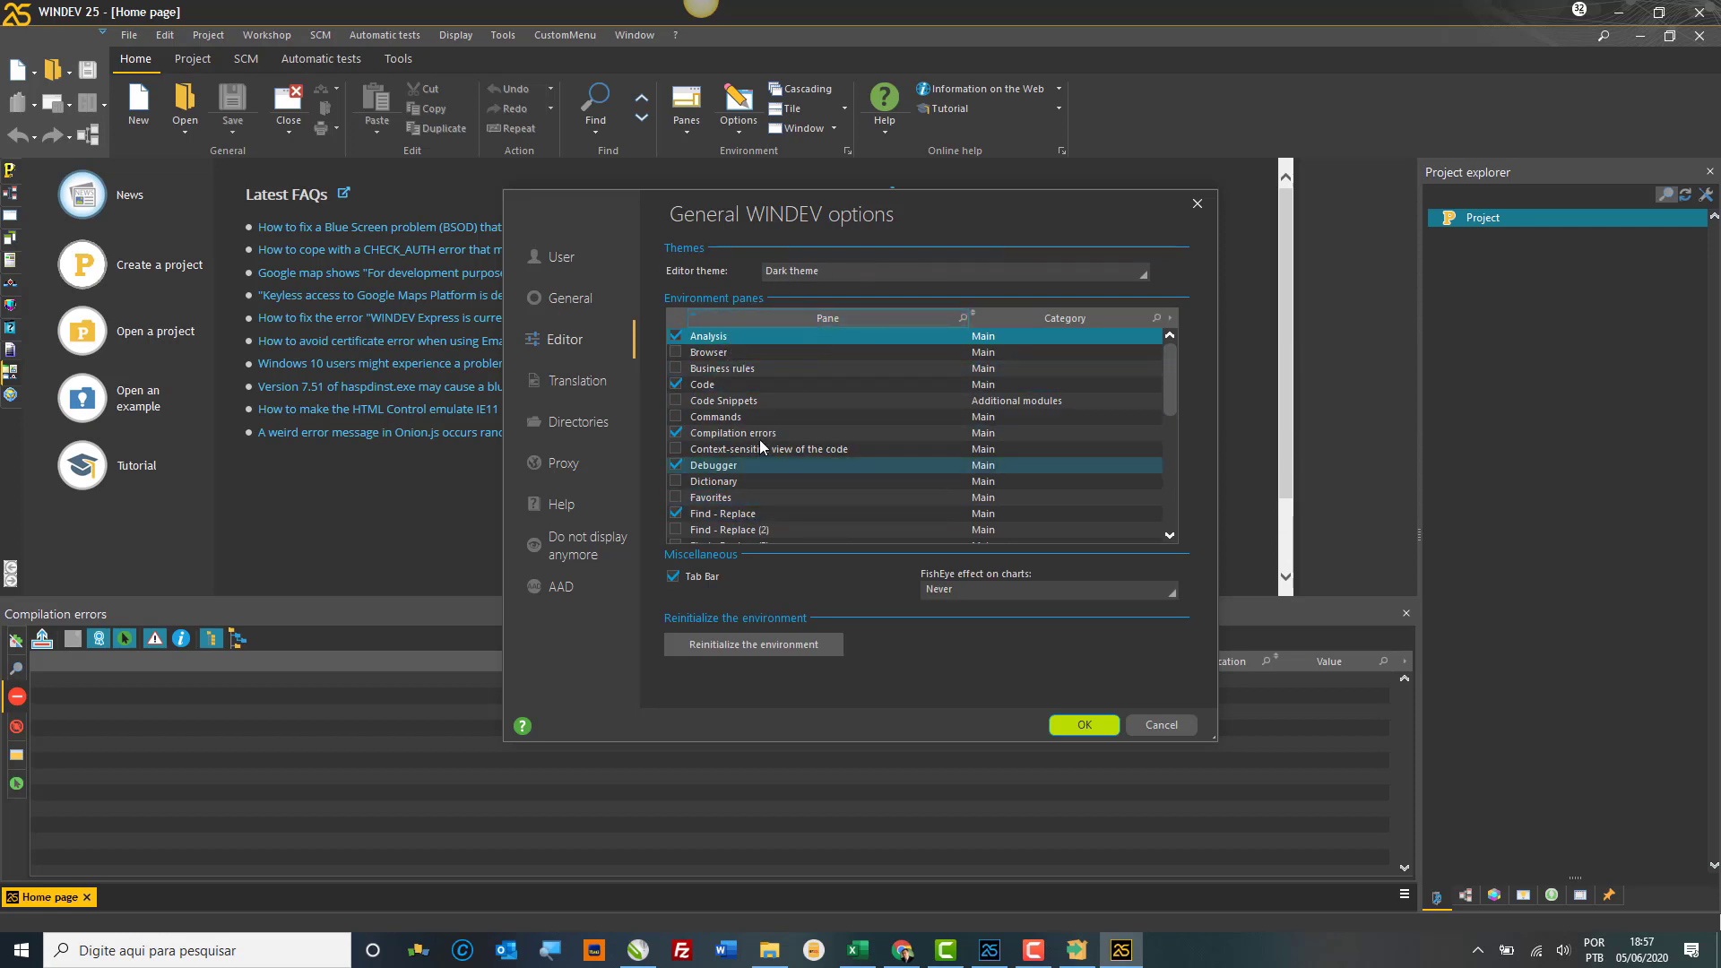
scroll(782, 409, down, 2)
scroll(782, 401, down, 2)
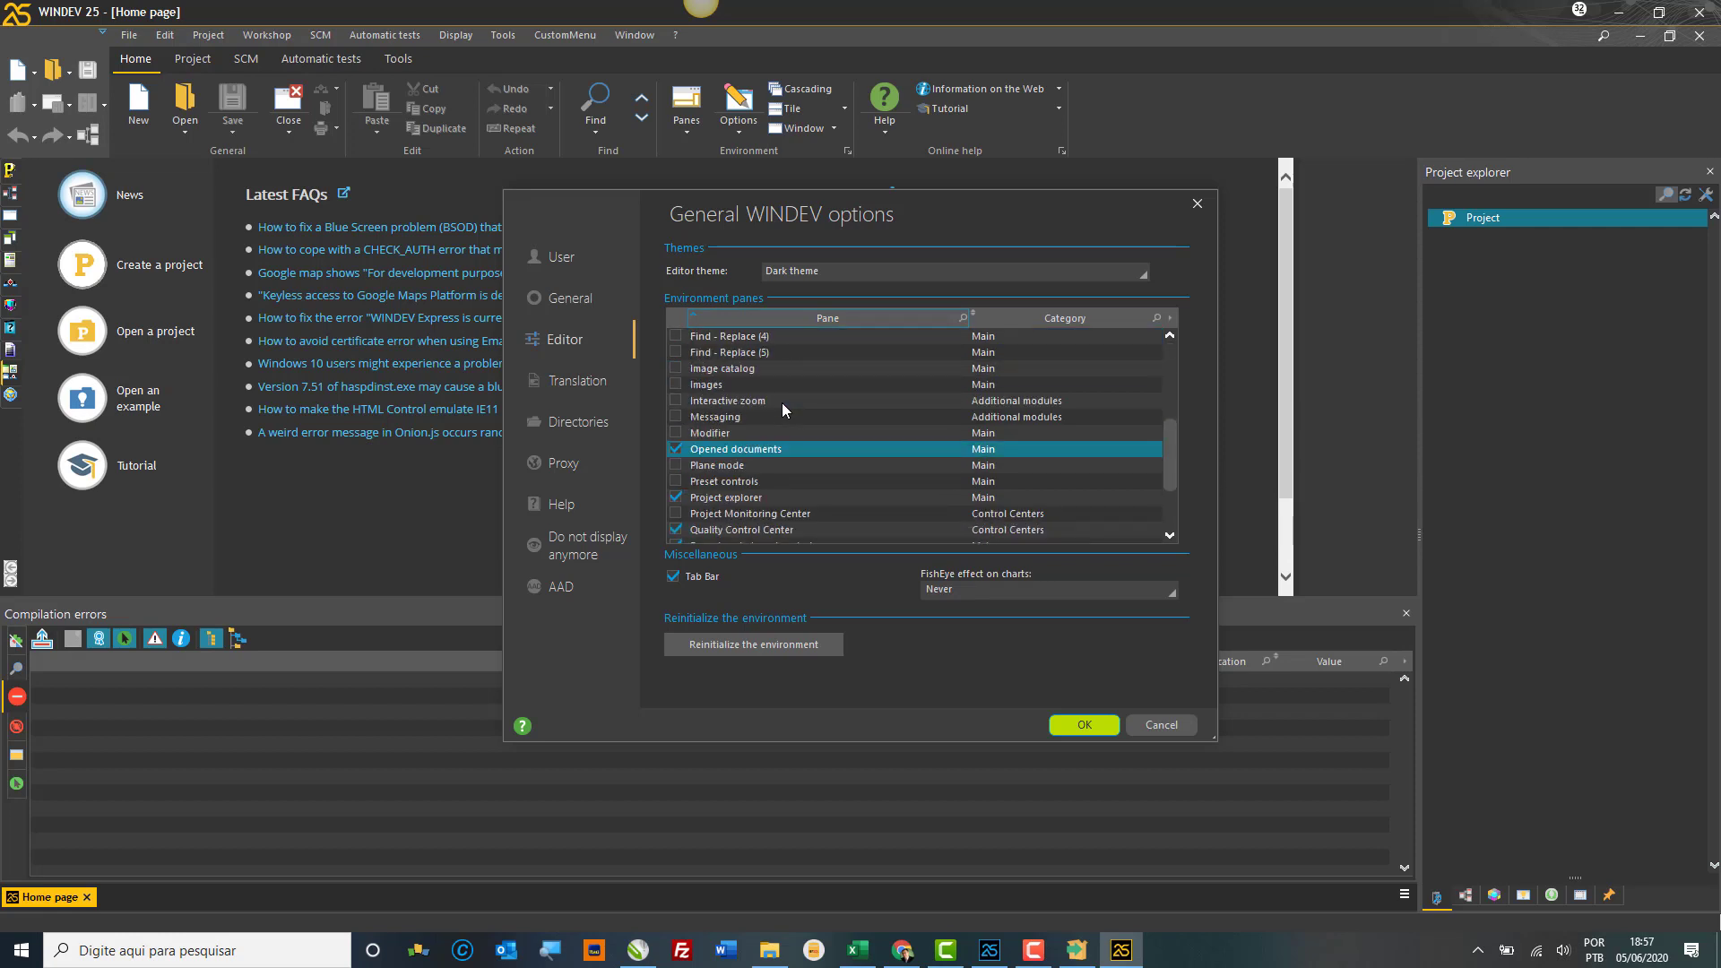
scroll(781, 402, down, 1)
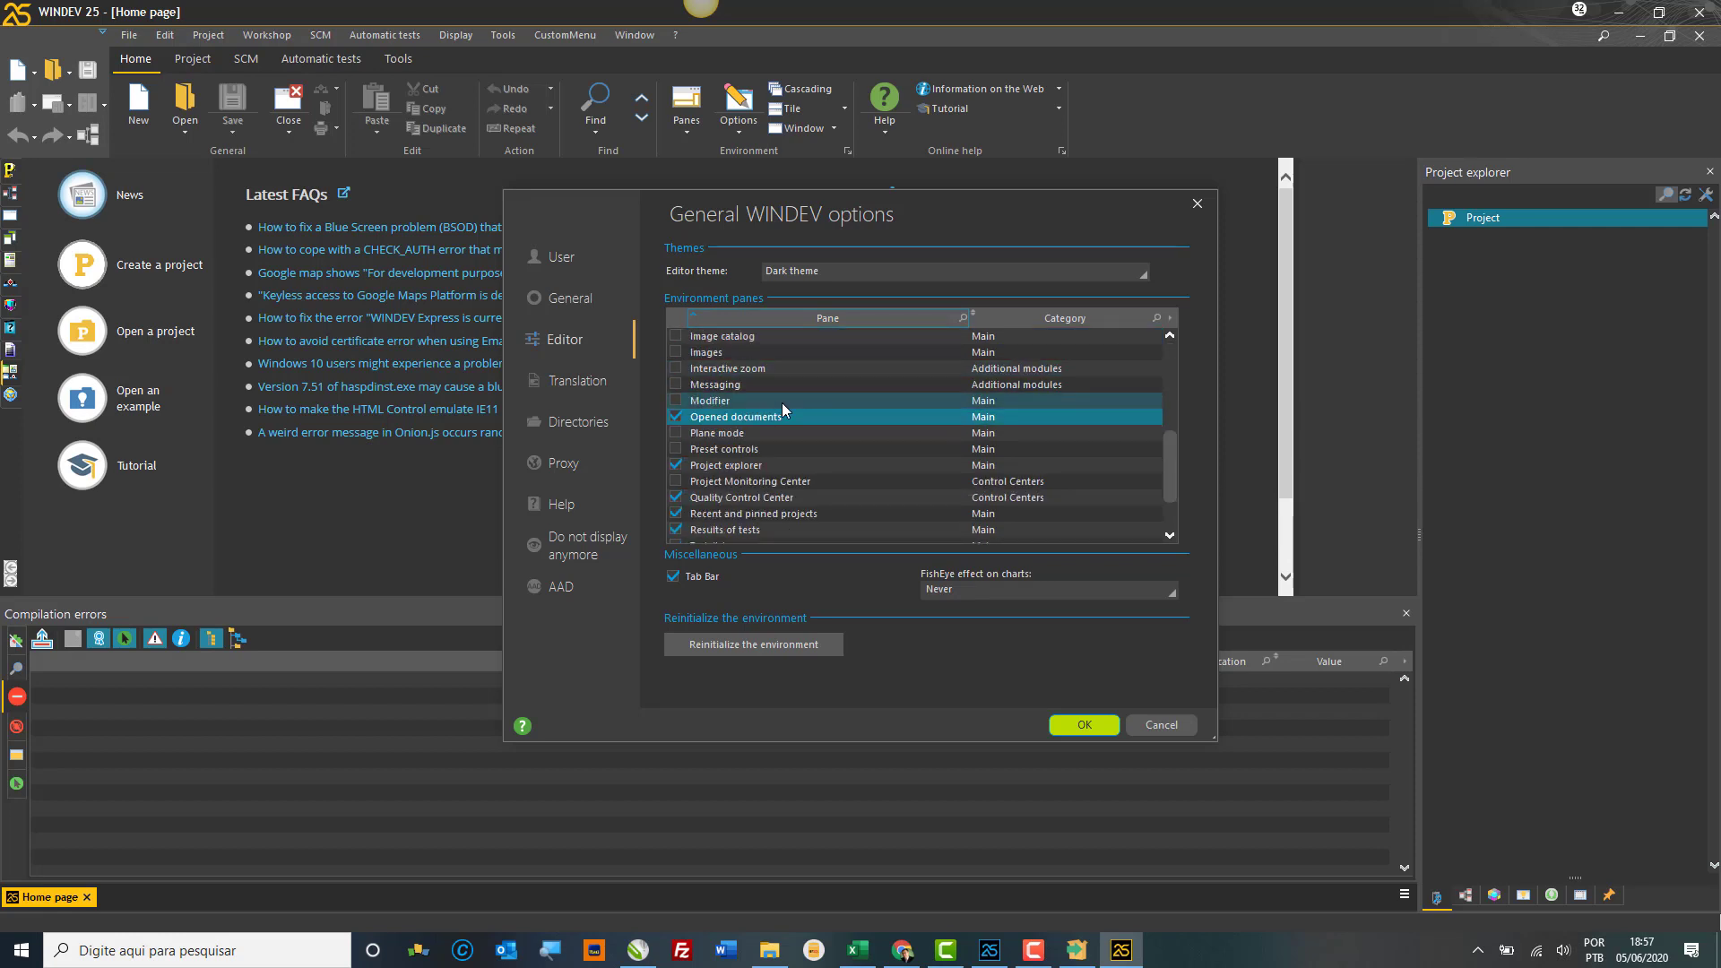
click(678, 435)
click(678, 435)
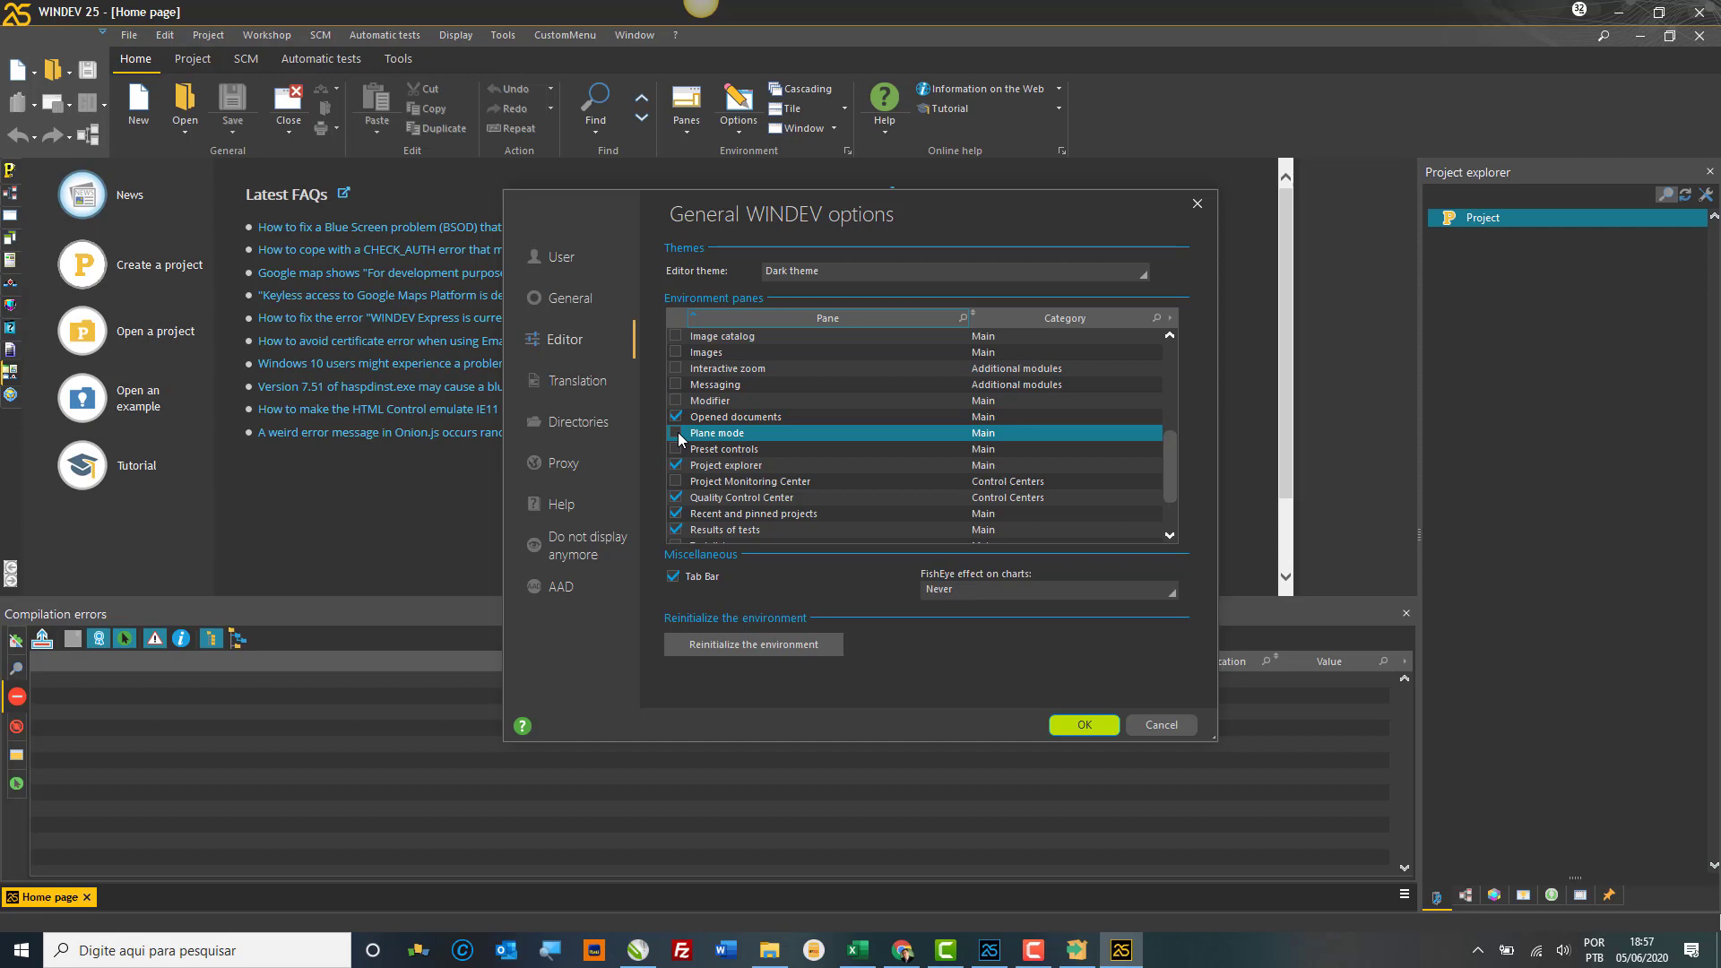
click(674, 386)
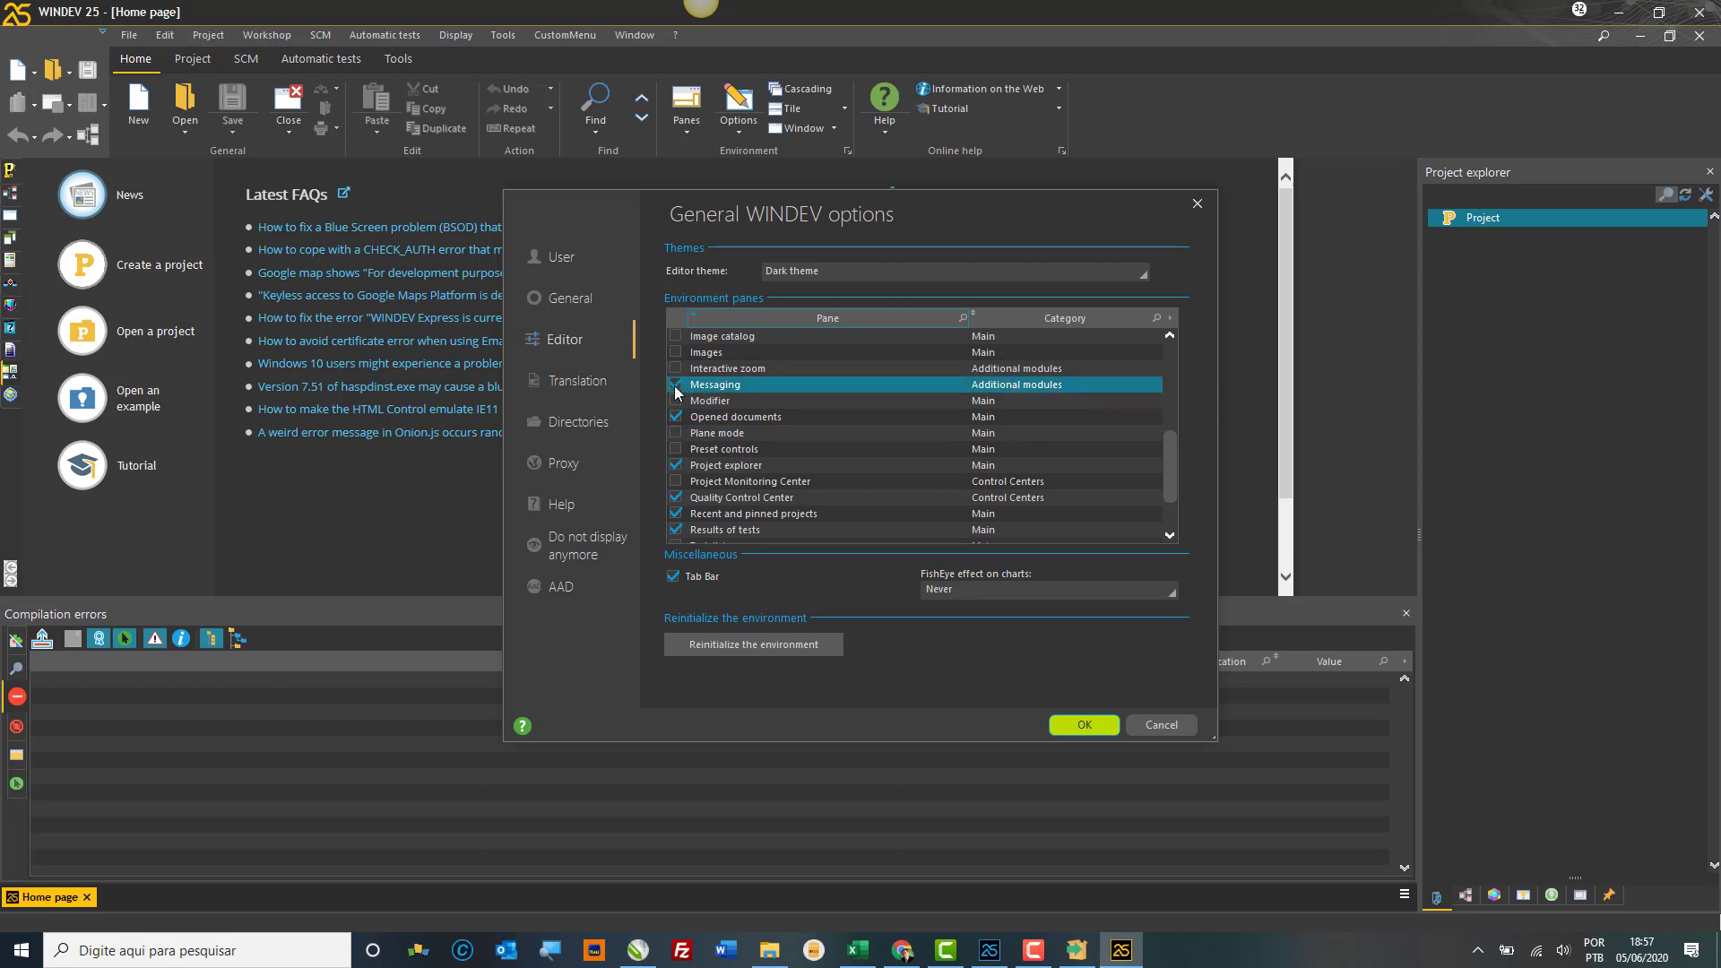
click(674, 385)
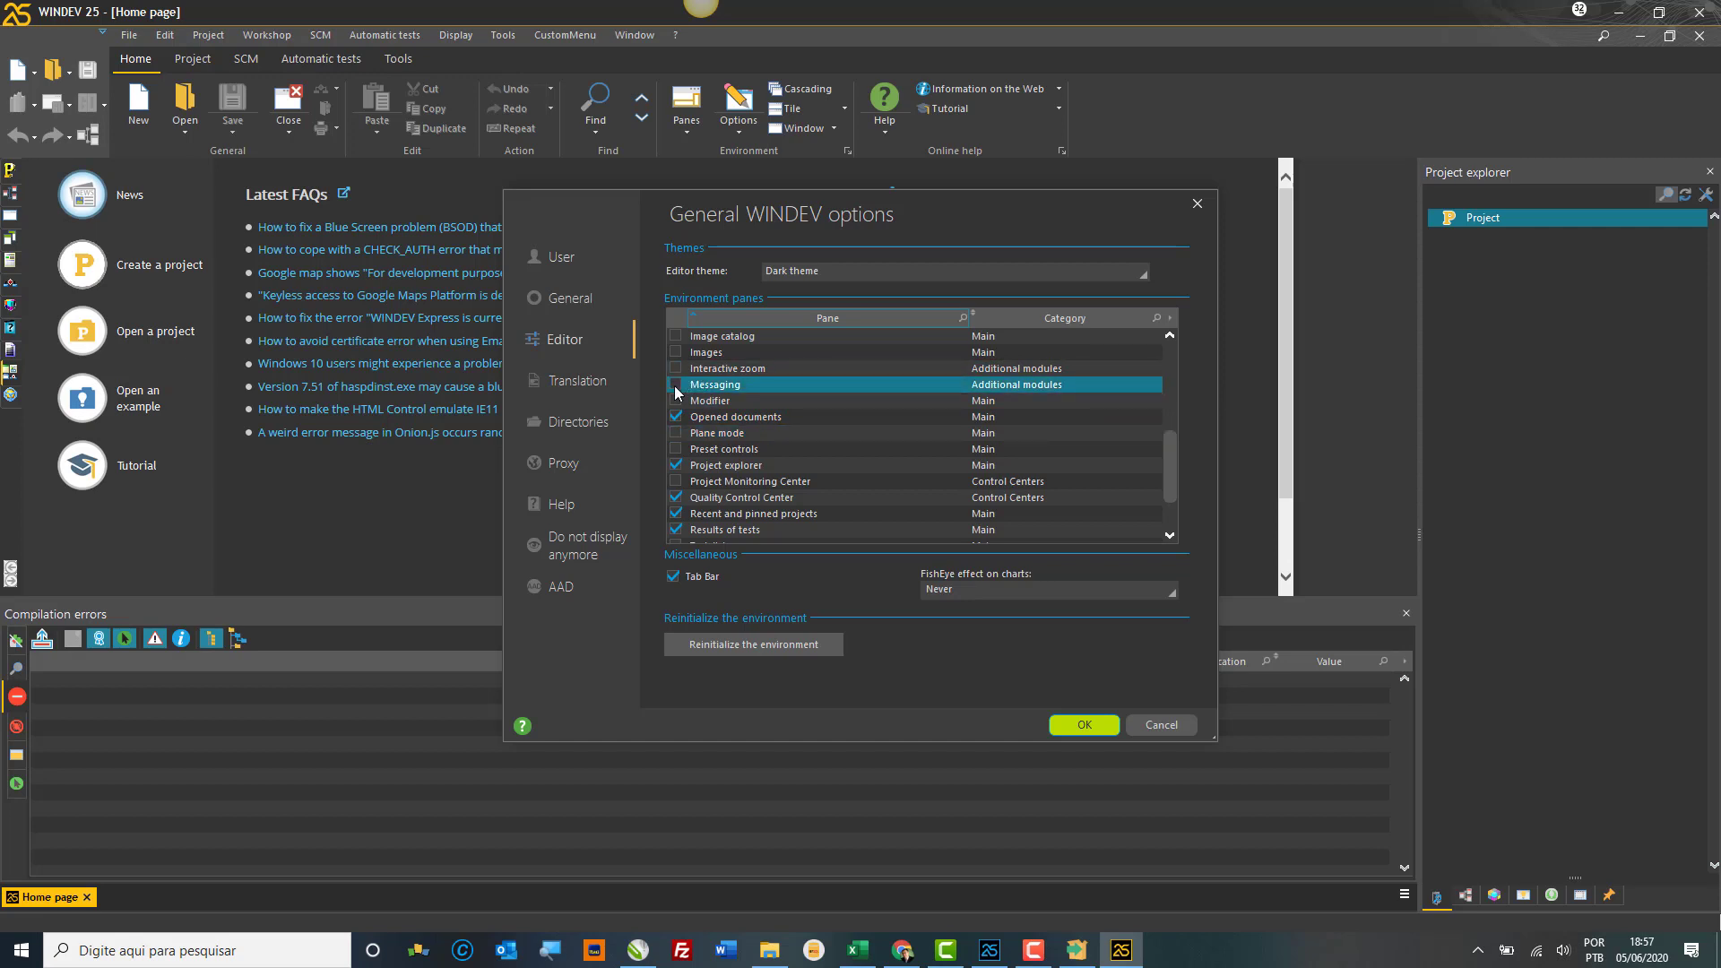
Step: Check the Translation source languages without changing them, then view the Directories list
click(579, 382)
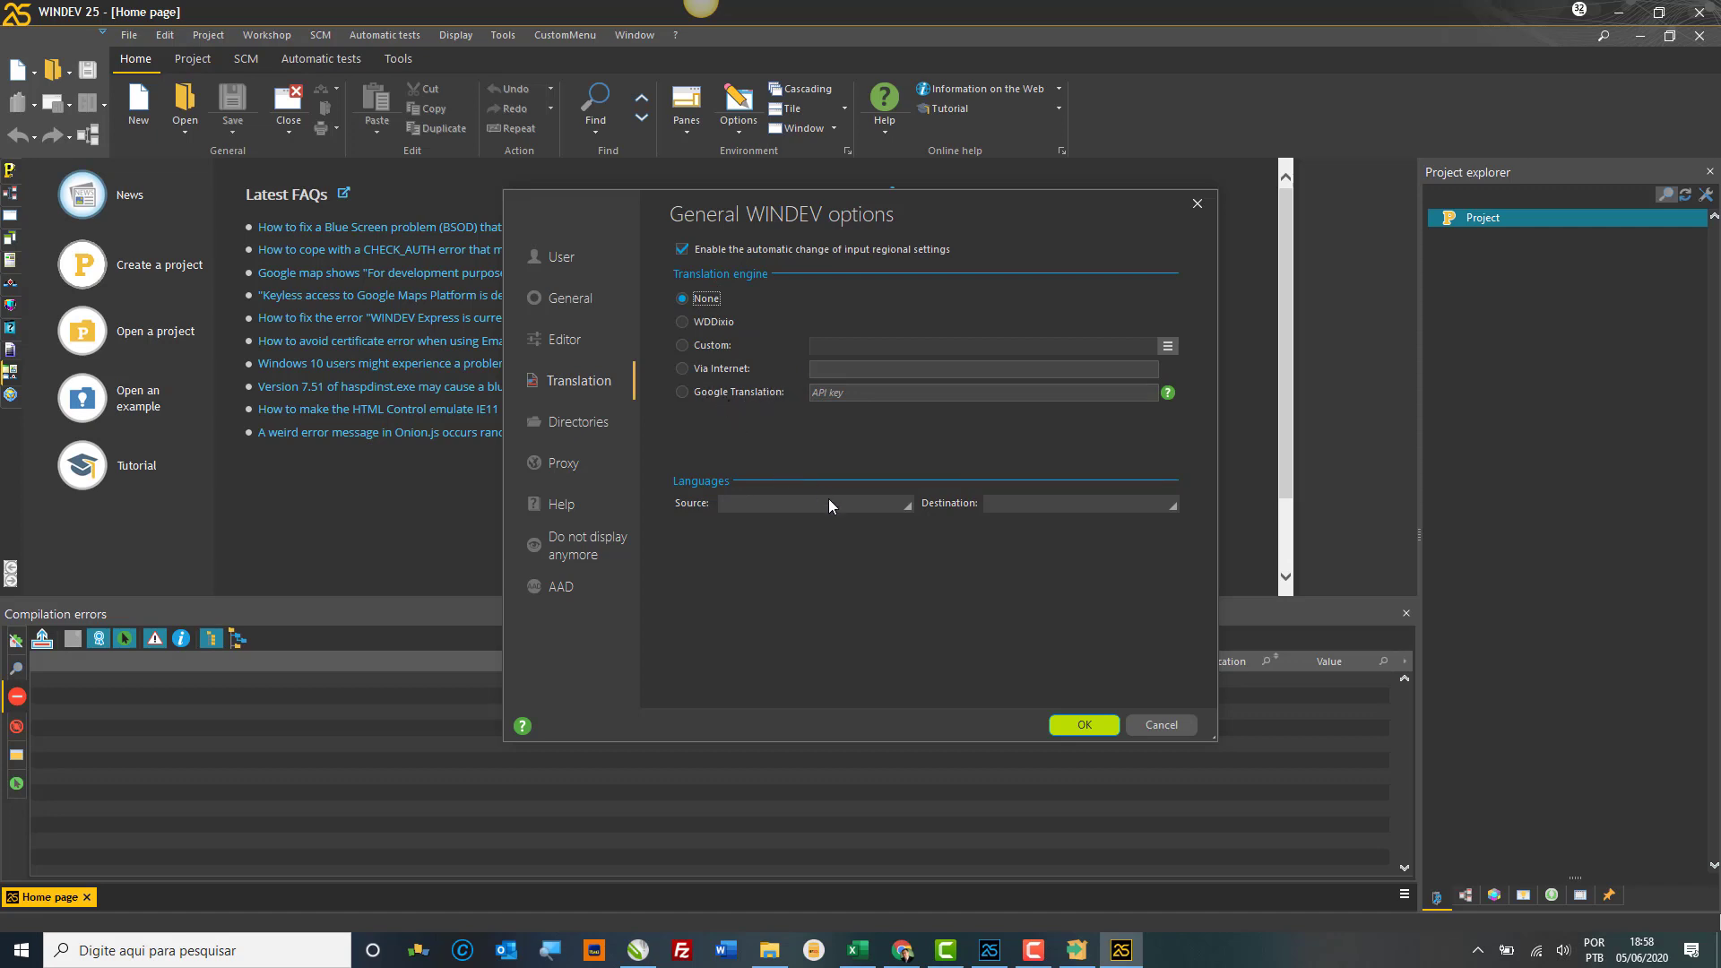
click(853, 507)
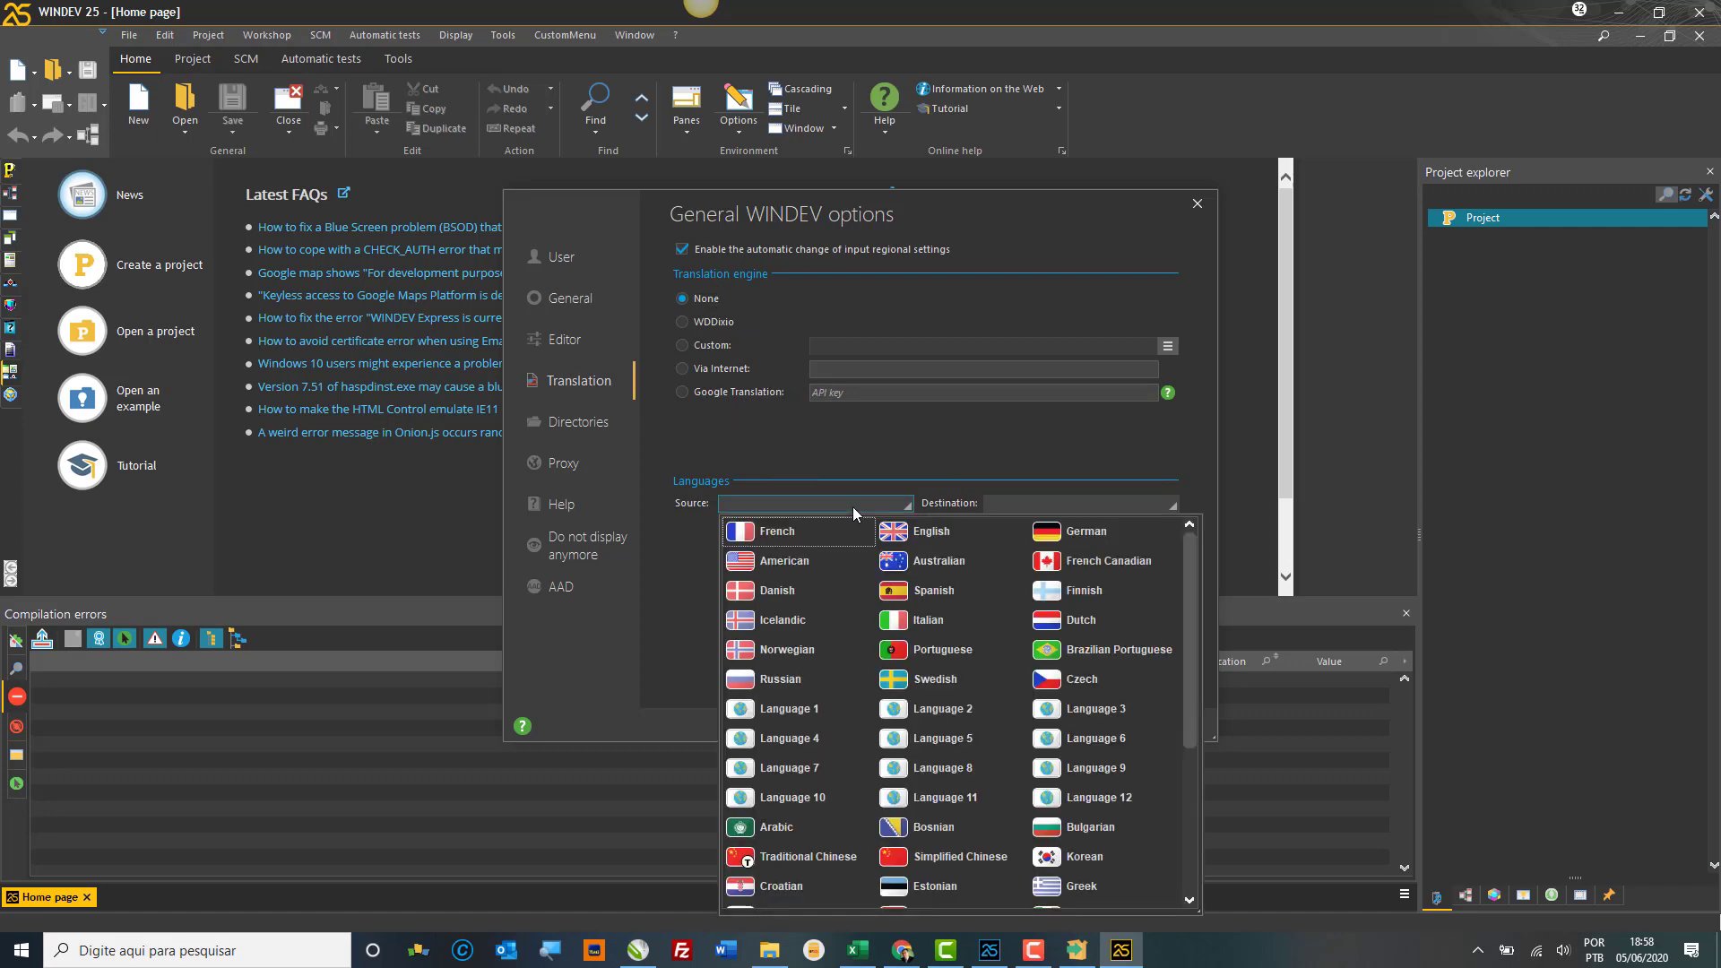
click(1020, 508)
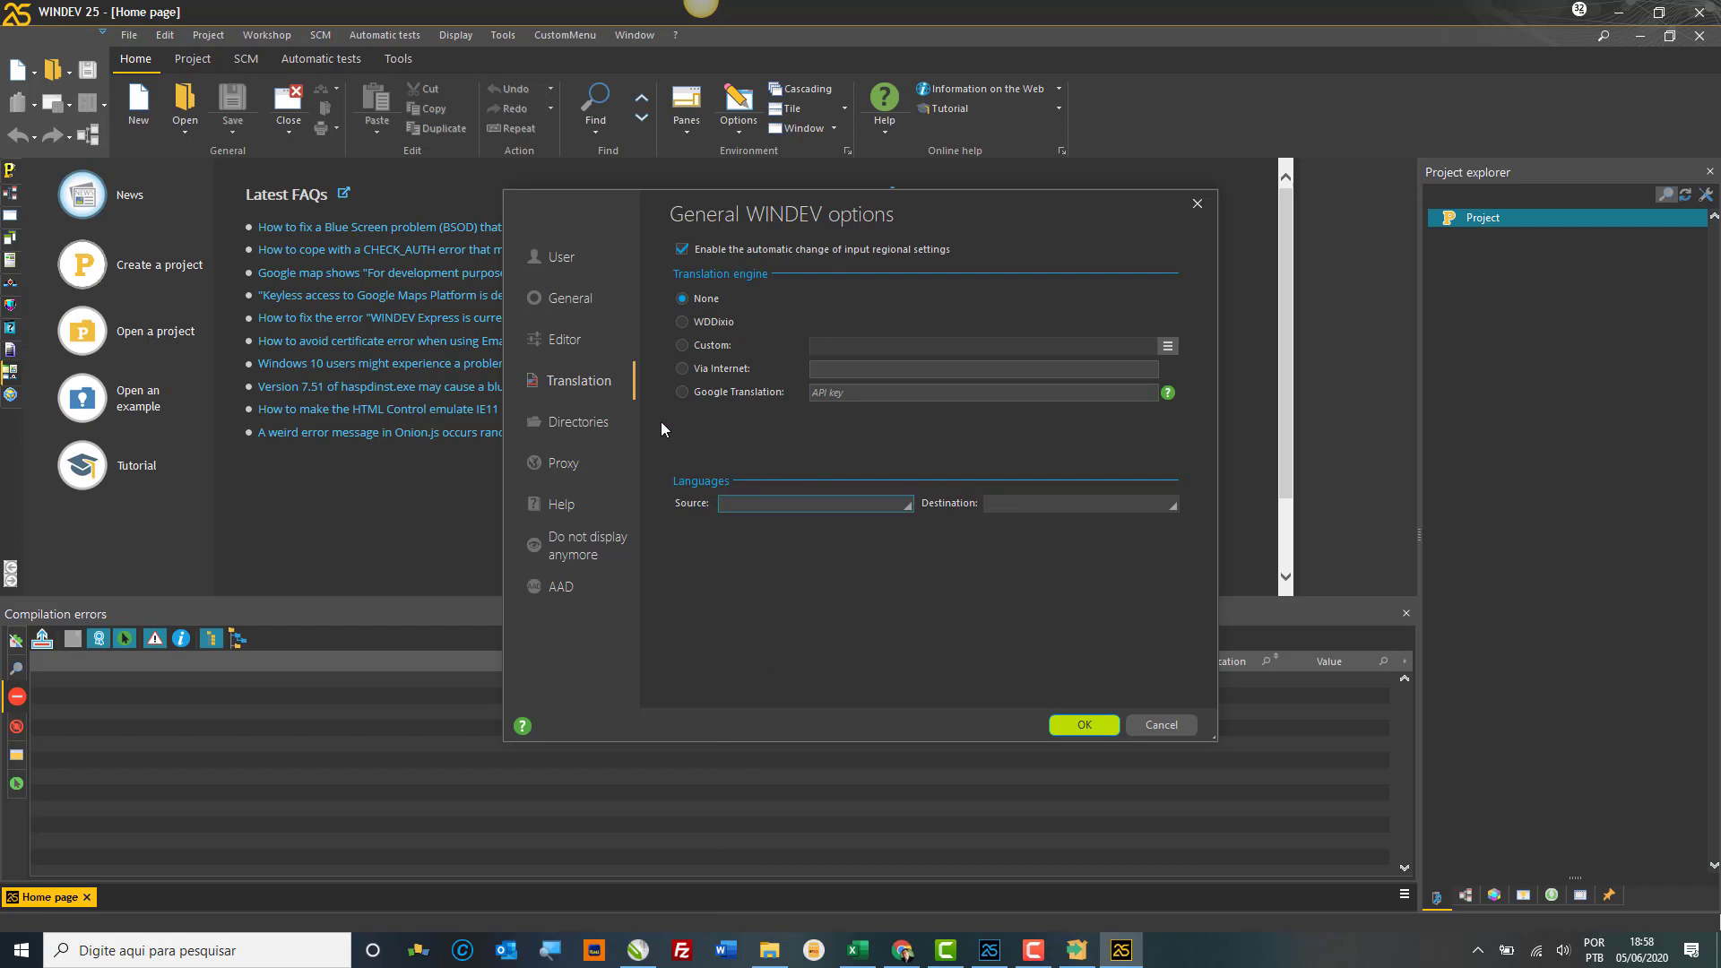
click(595, 430)
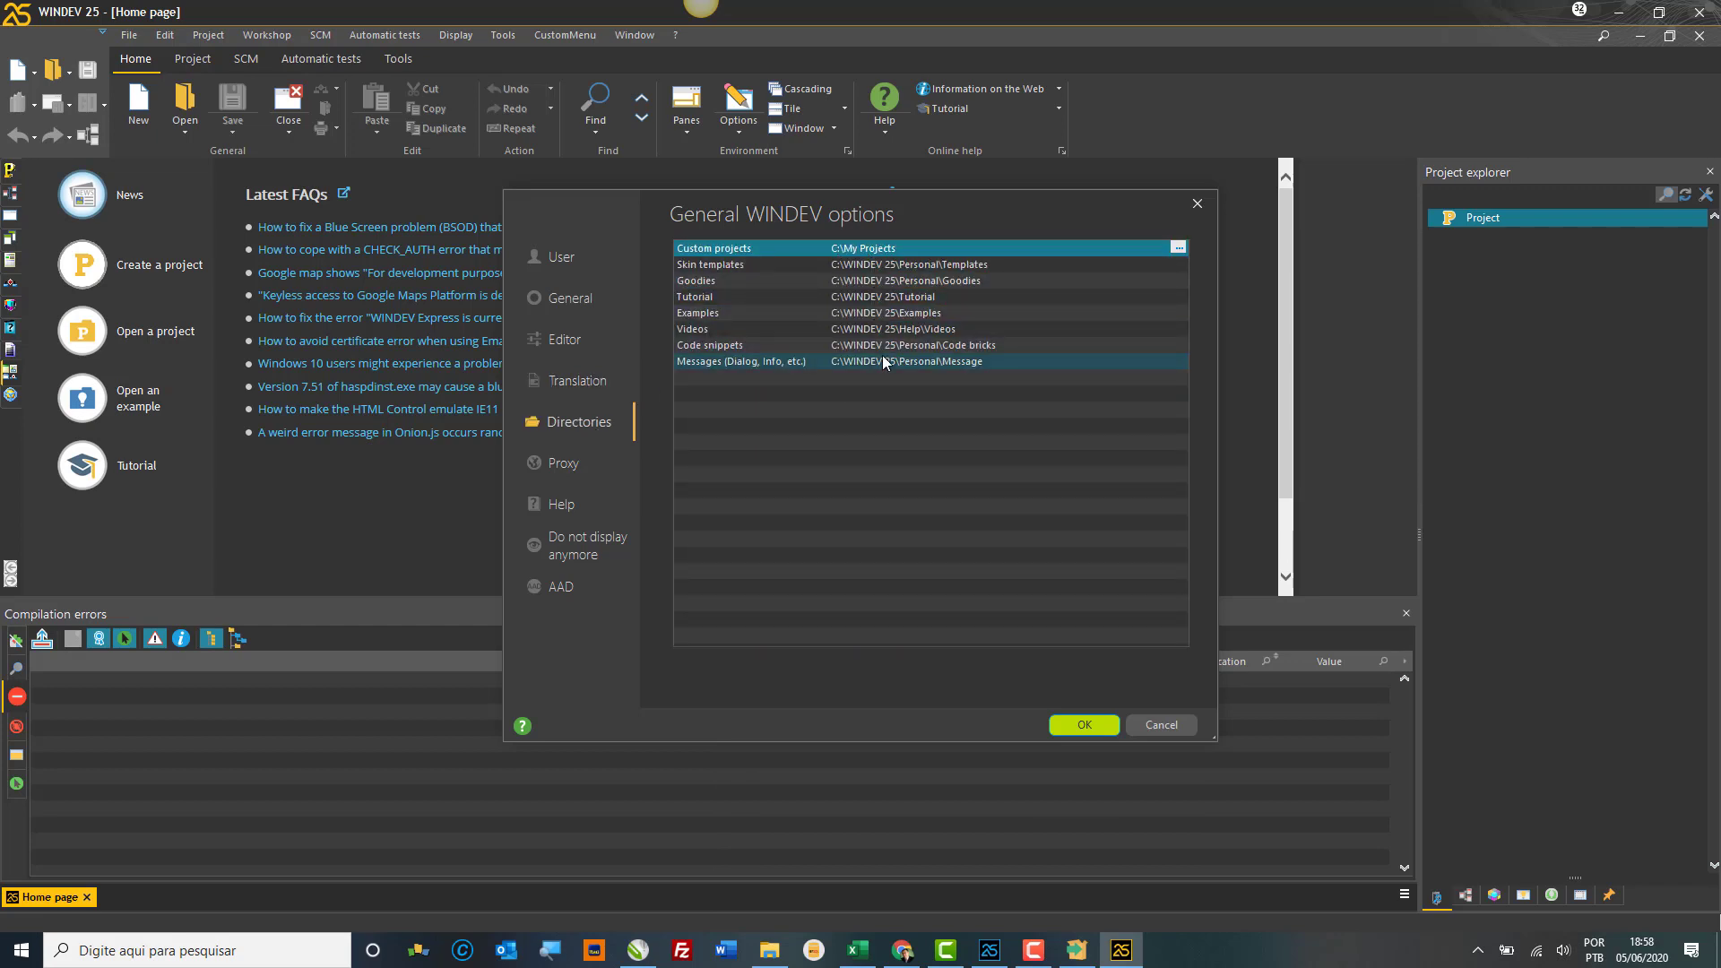
click(863, 316)
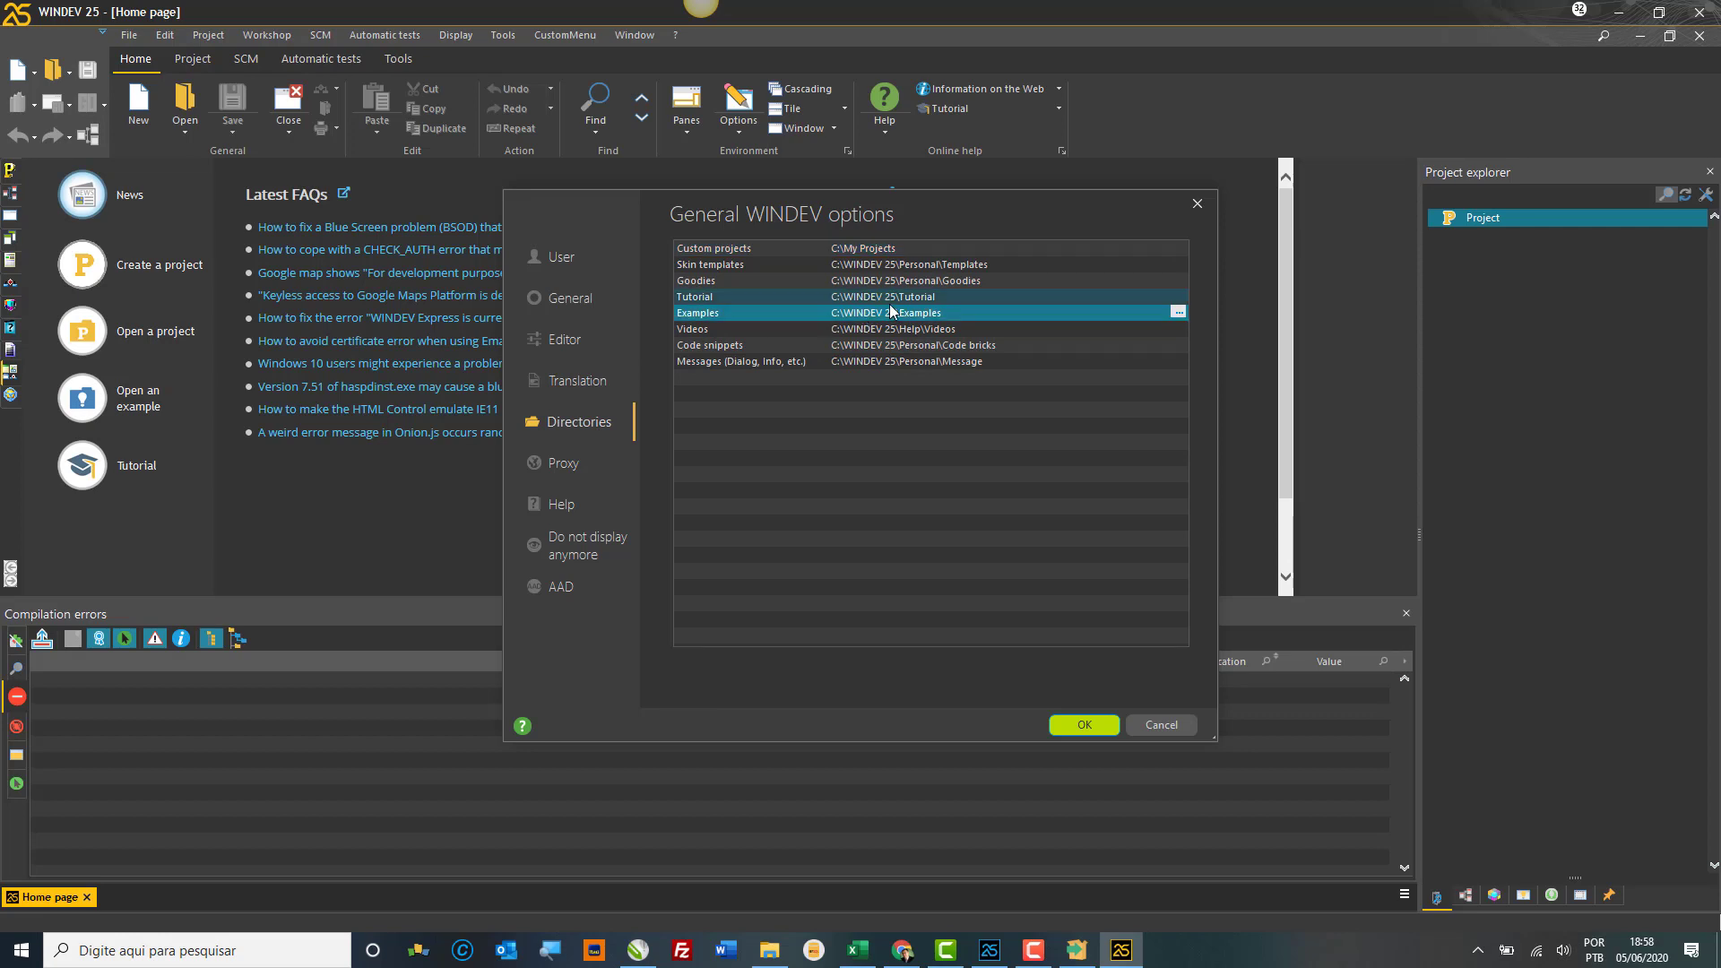
click(895, 300)
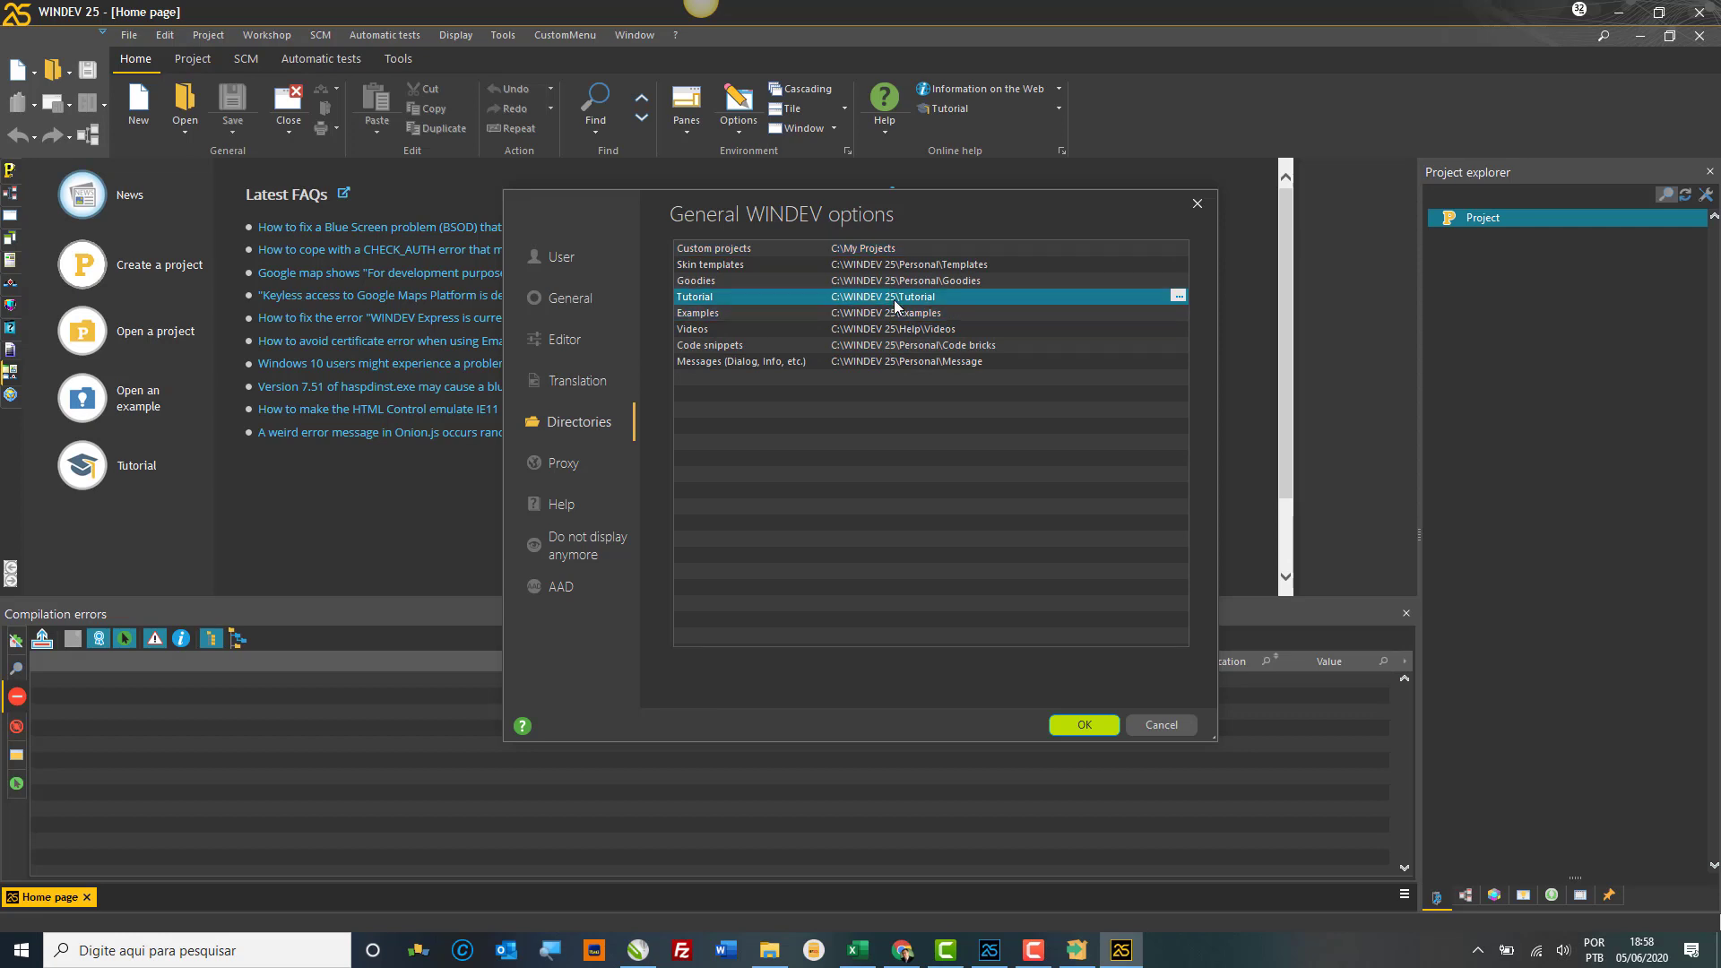
click(996, 265)
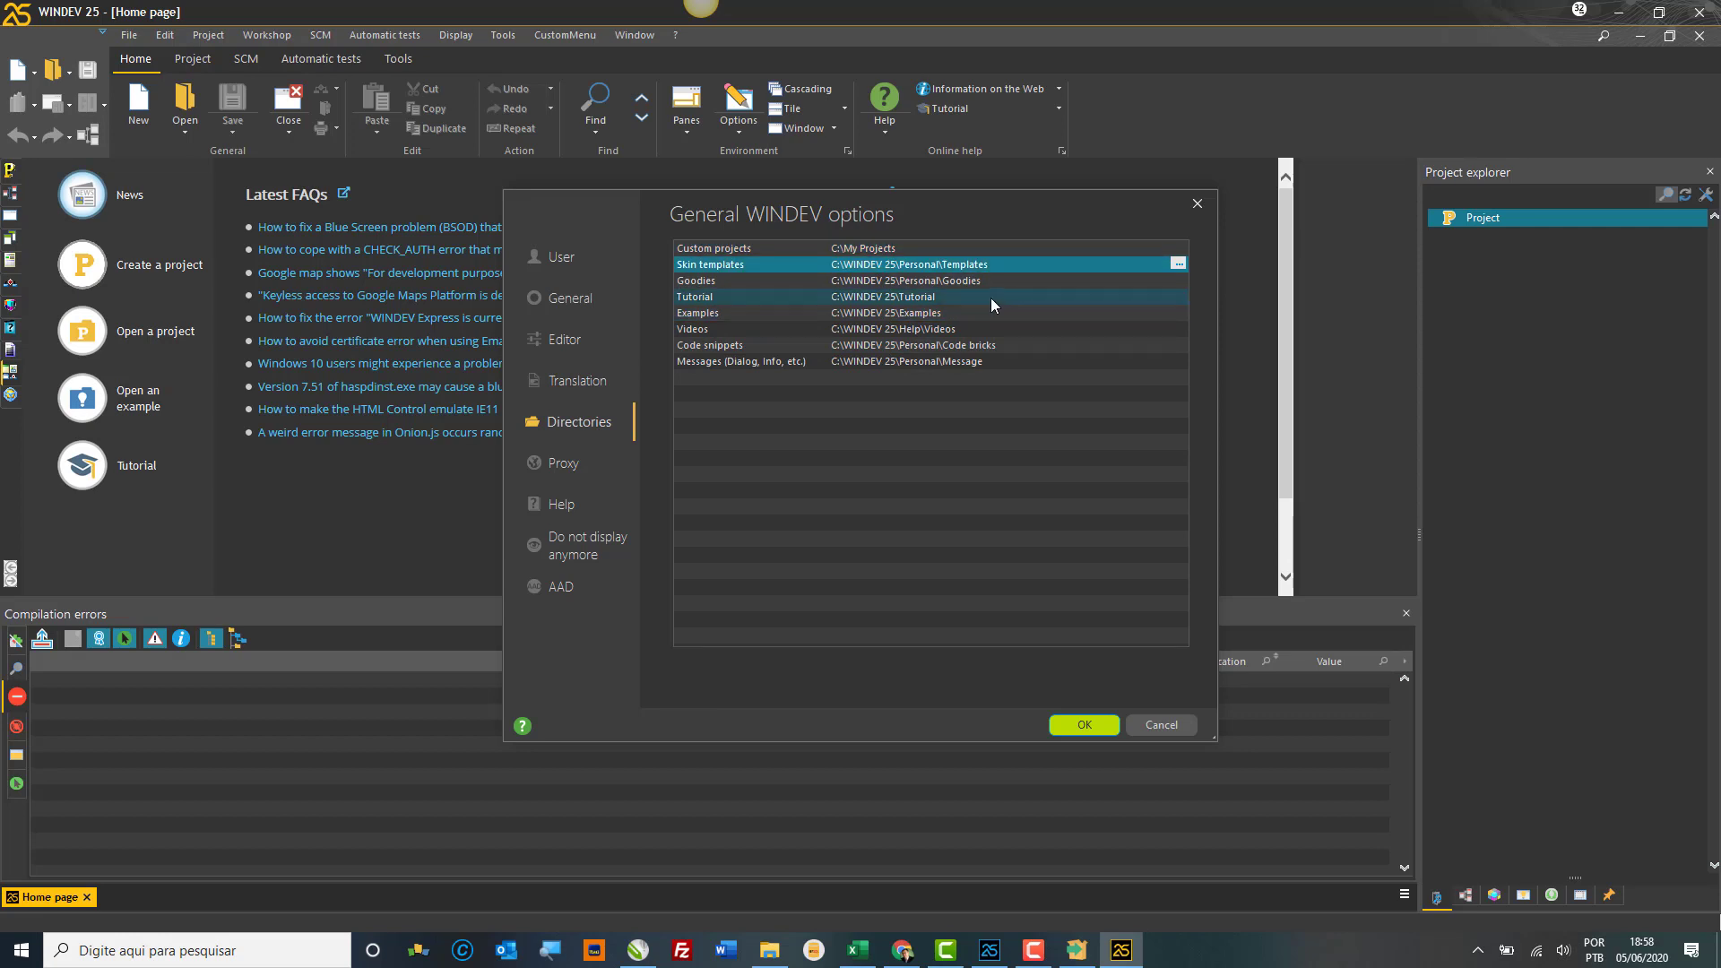
click(966, 332)
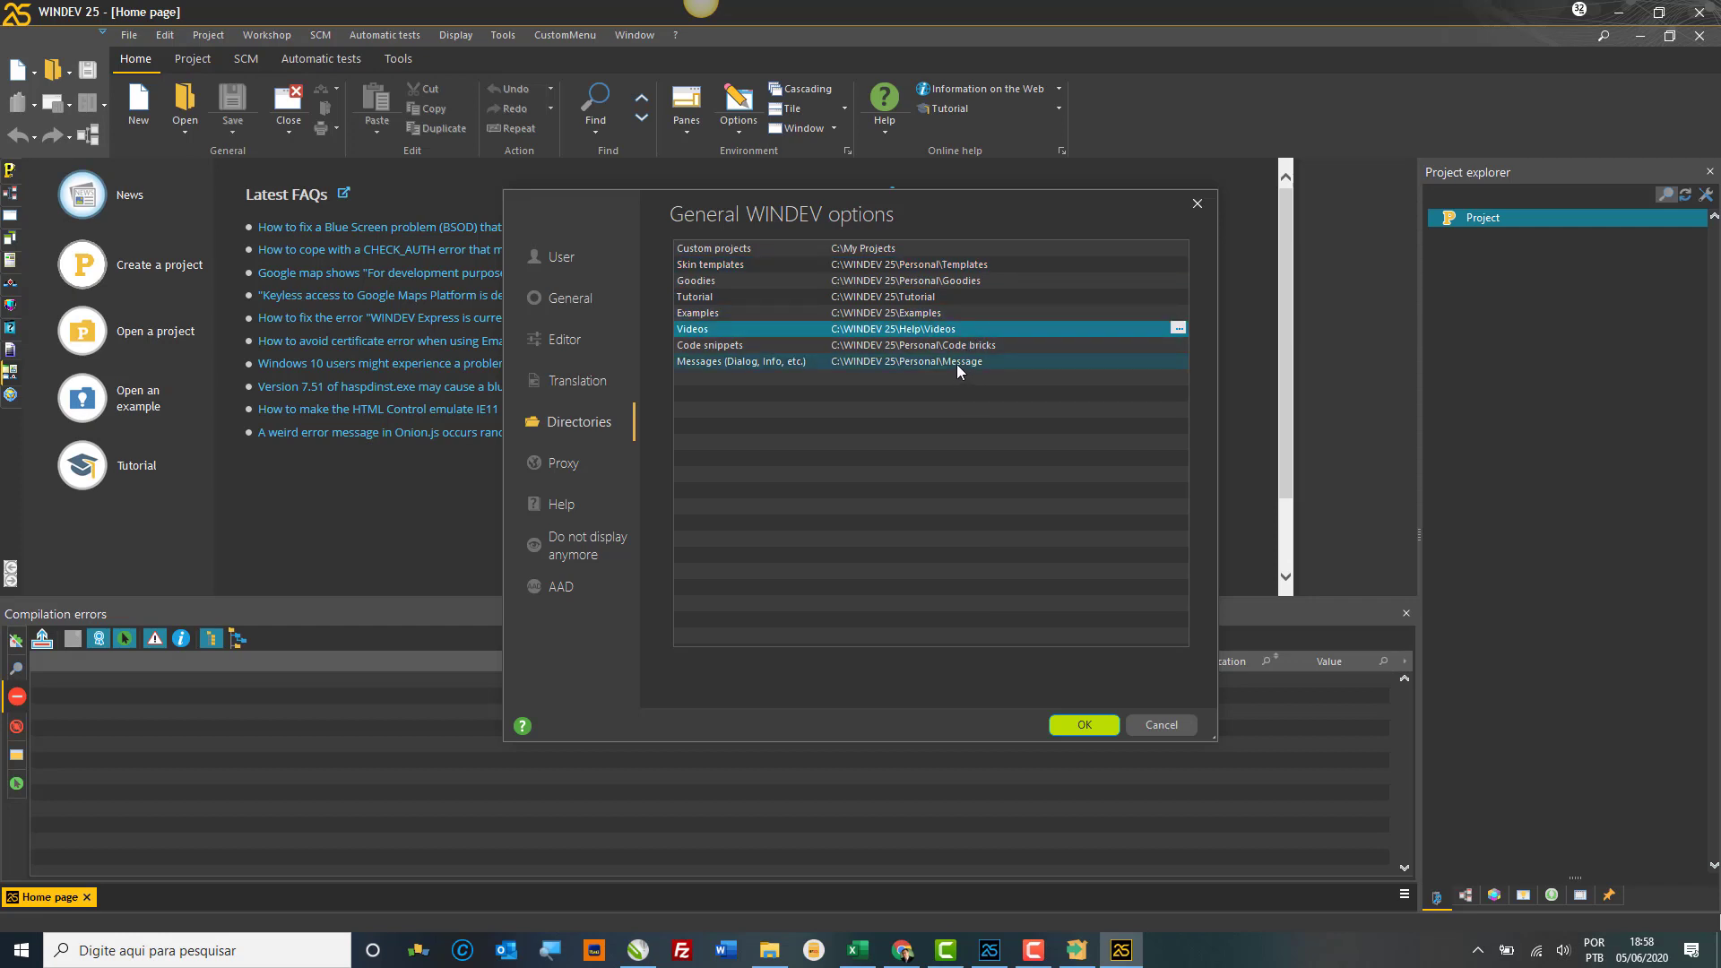
click(955, 364)
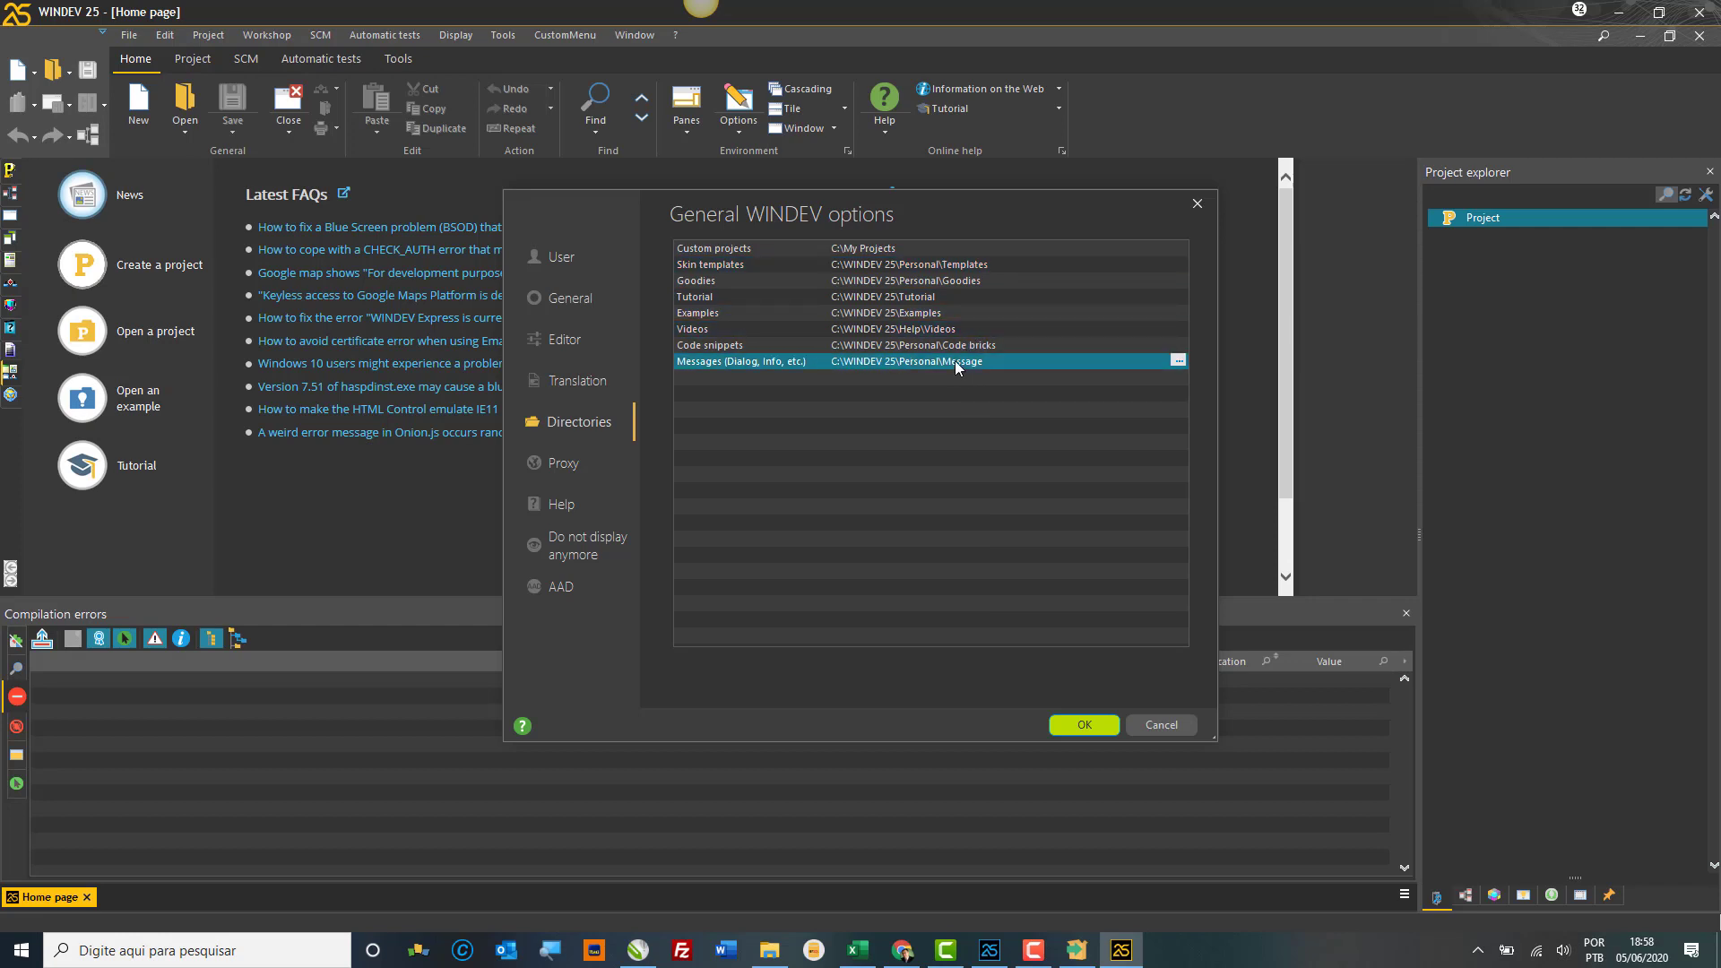
click(865, 248)
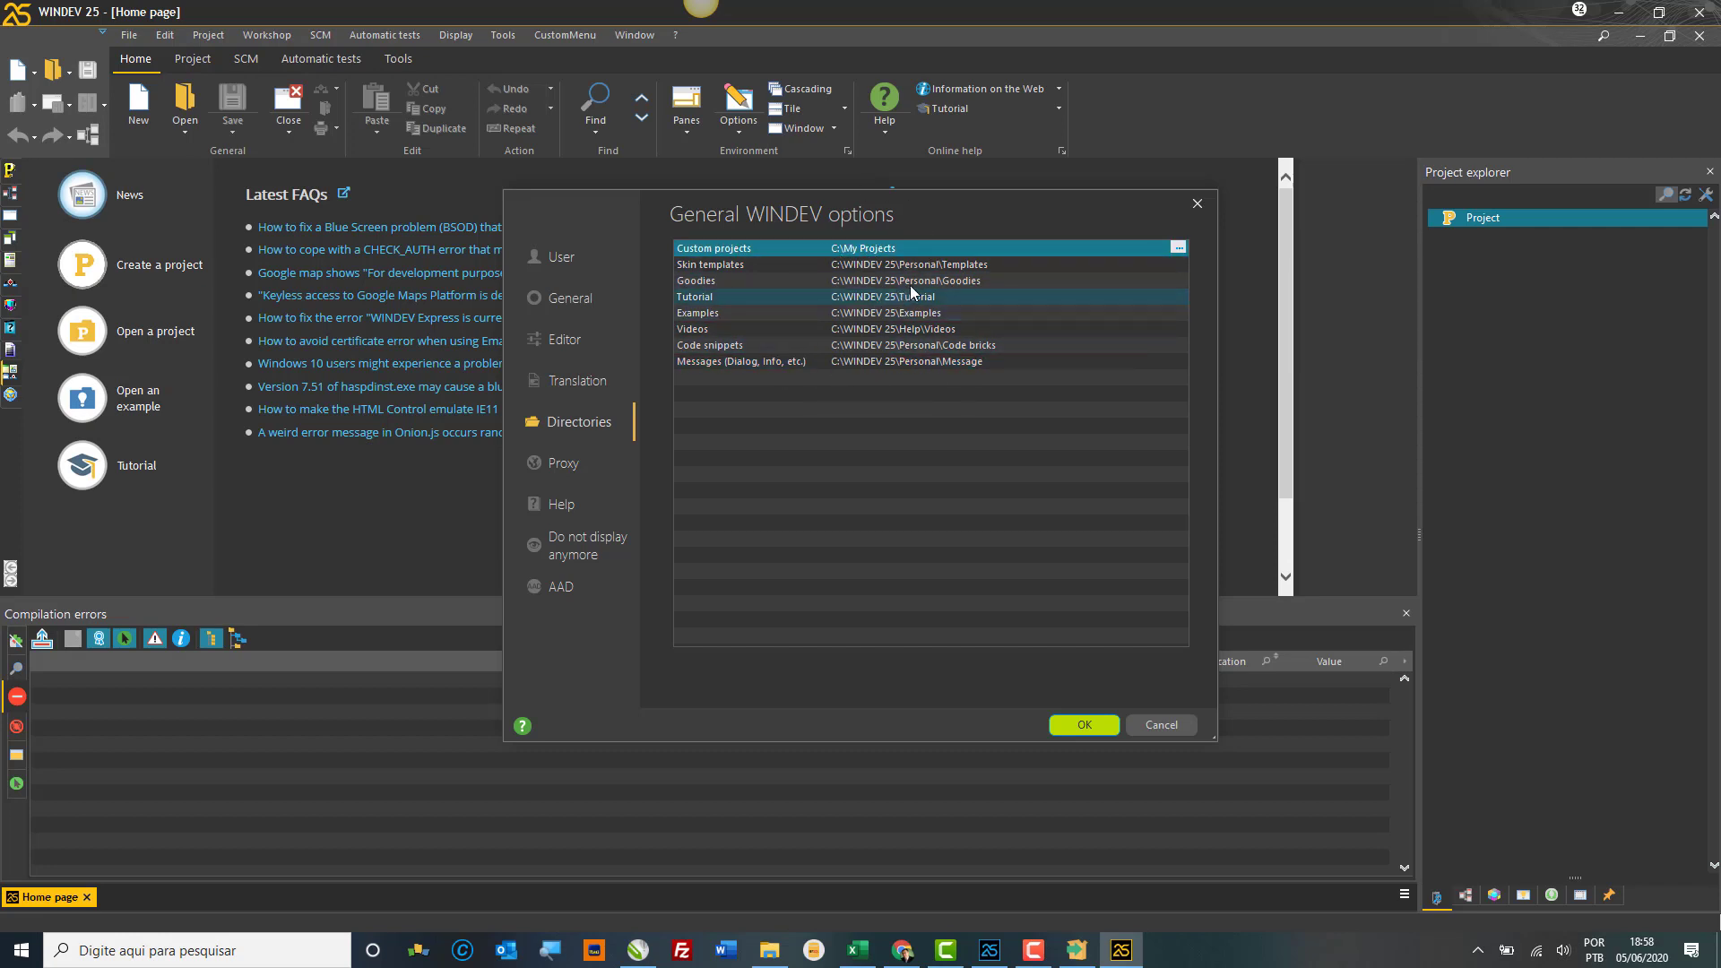
click(582, 468)
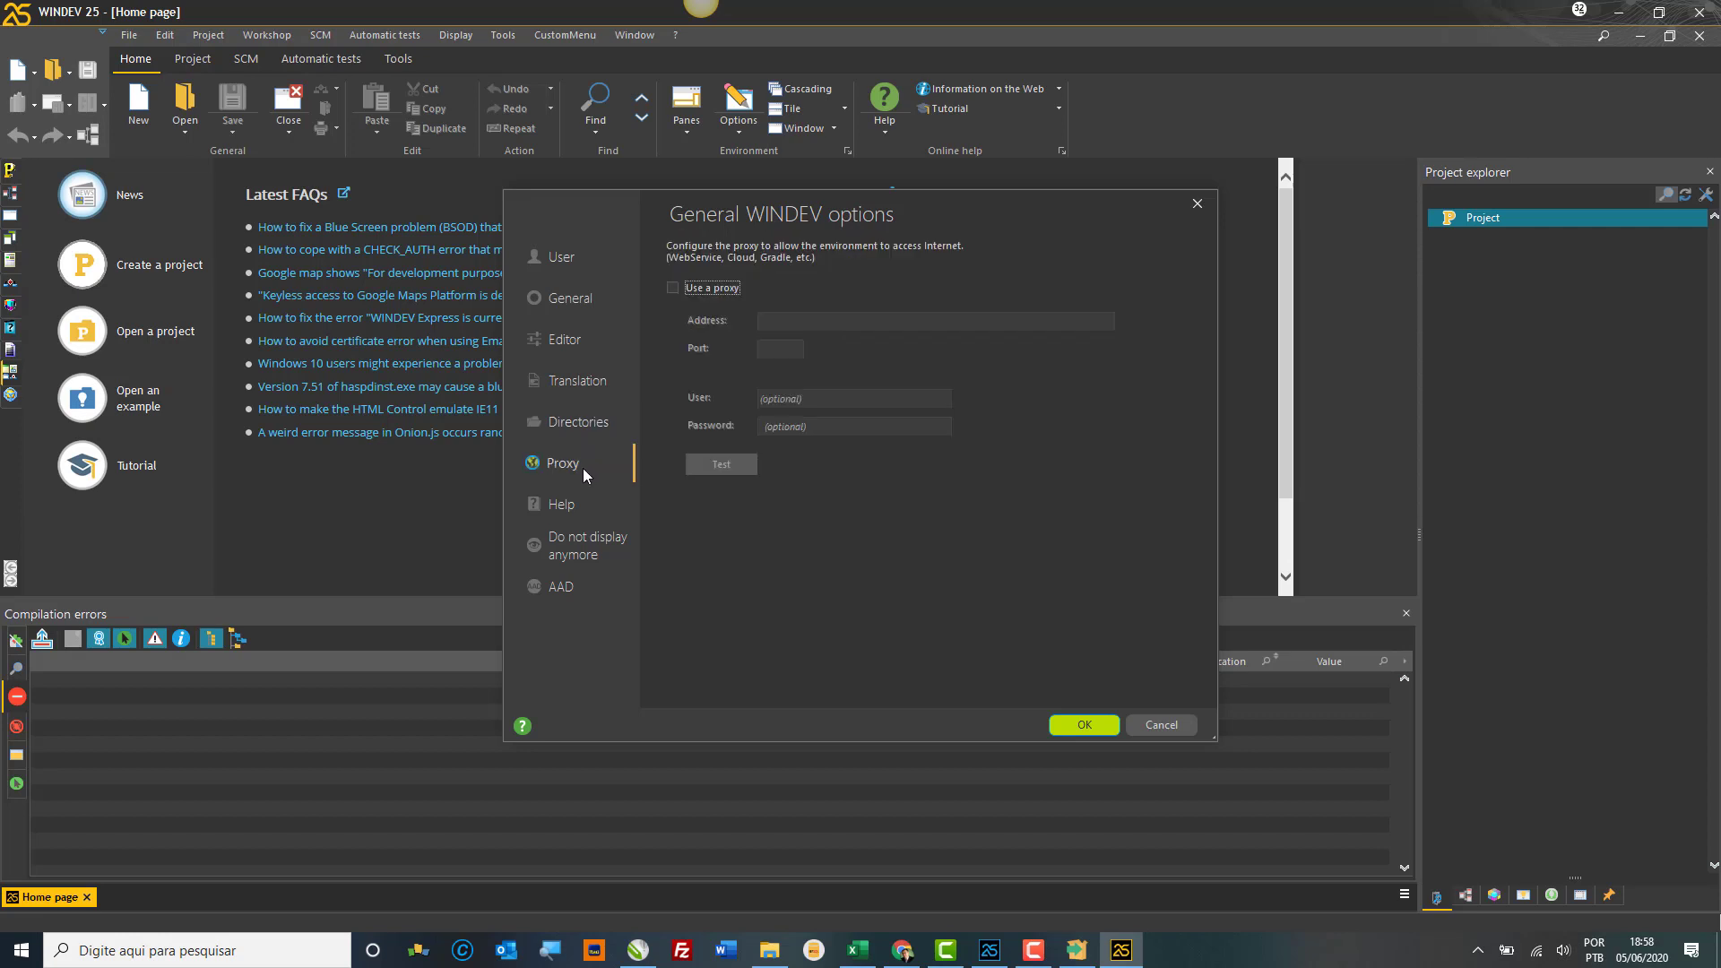
Step: Turn on Use a proxy and select Use the online help
click(710, 288)
click(572, 504)
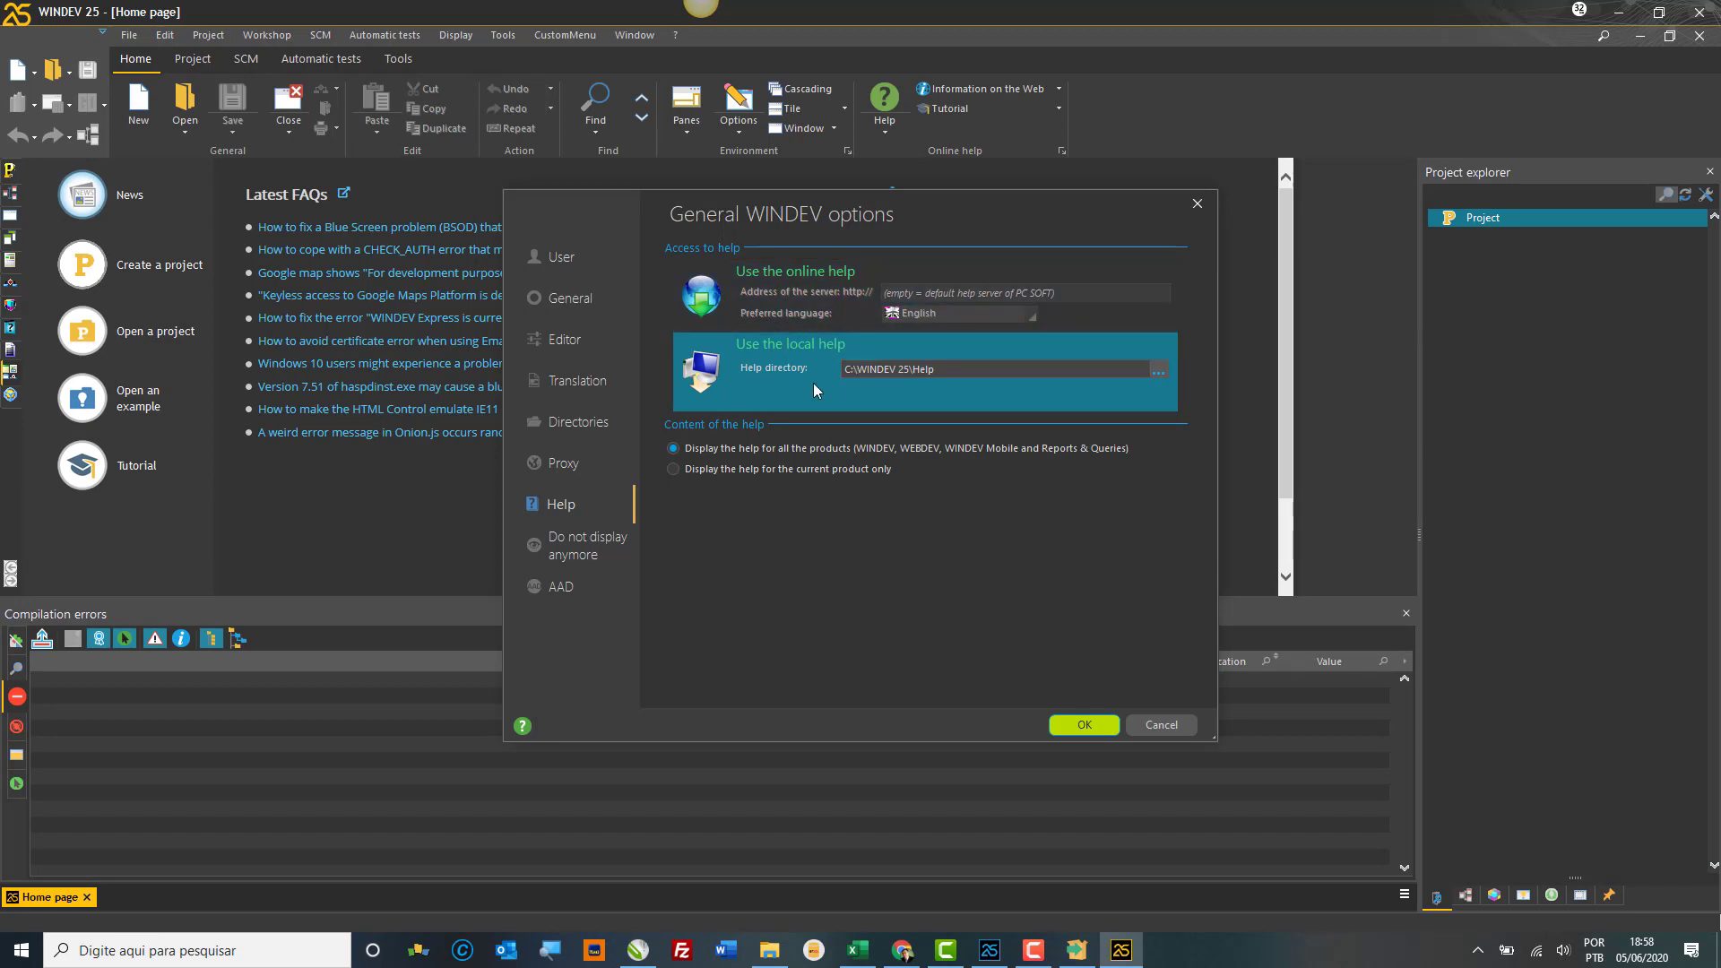
click(795, 303)
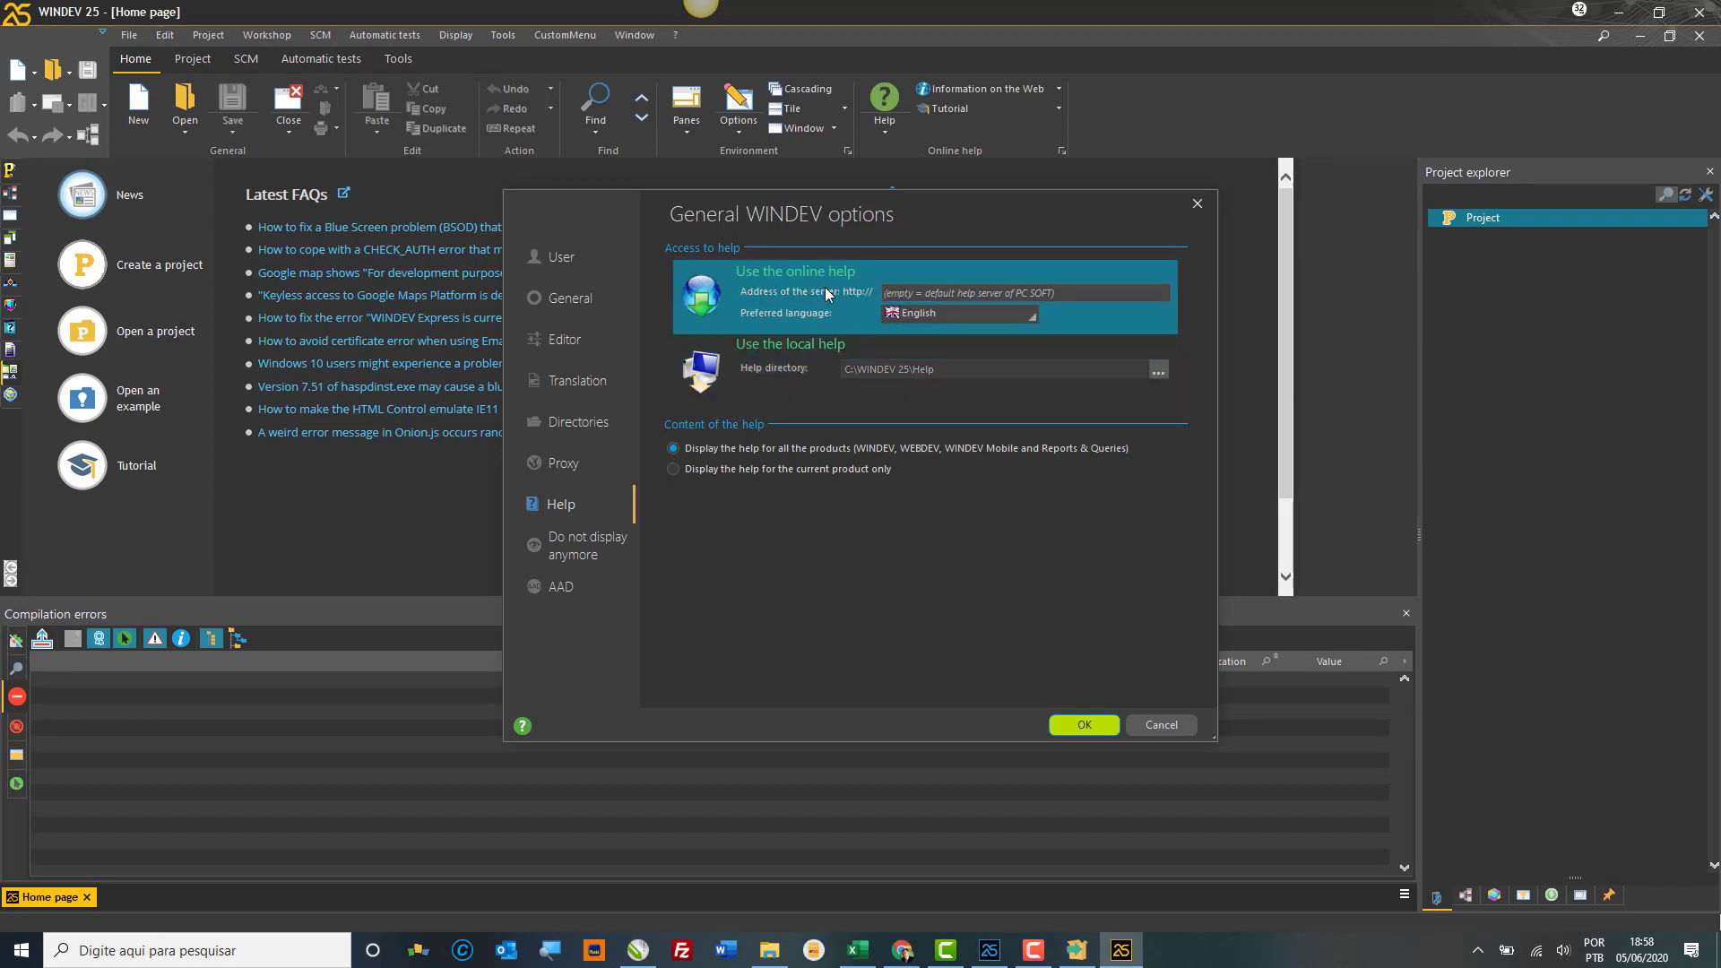
Step: Review the suppressed messages under Do not display anymore, then show the AAD tip settings
click(582, 542)
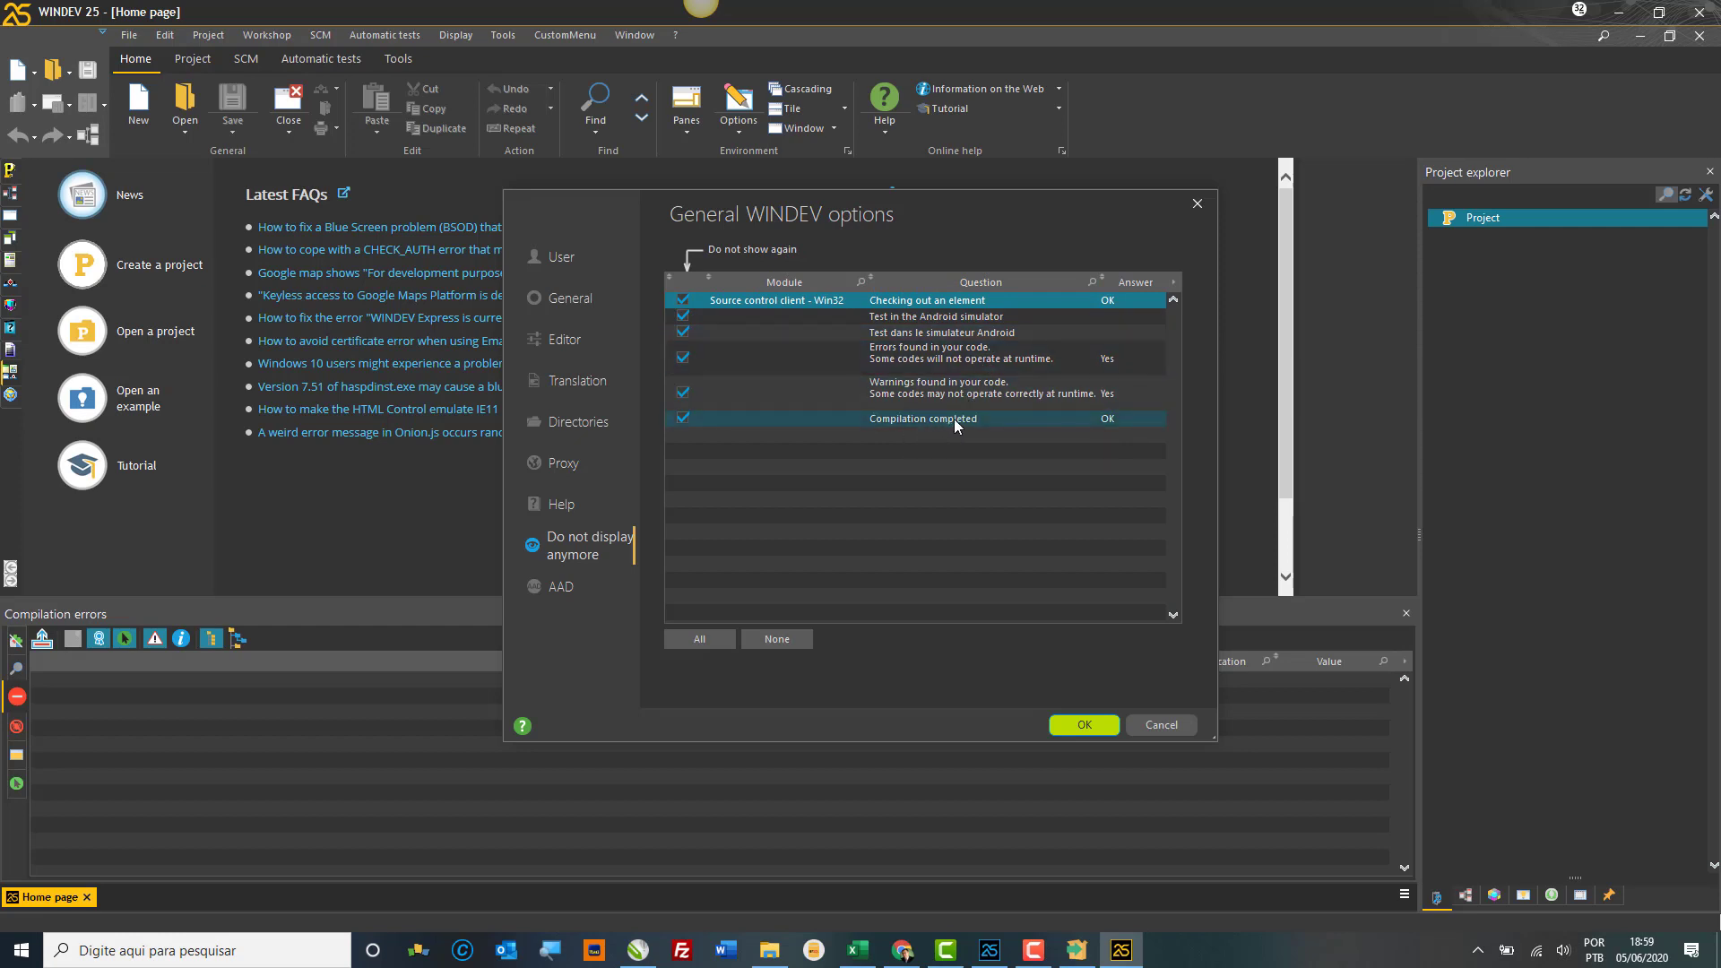
click(995, 391)
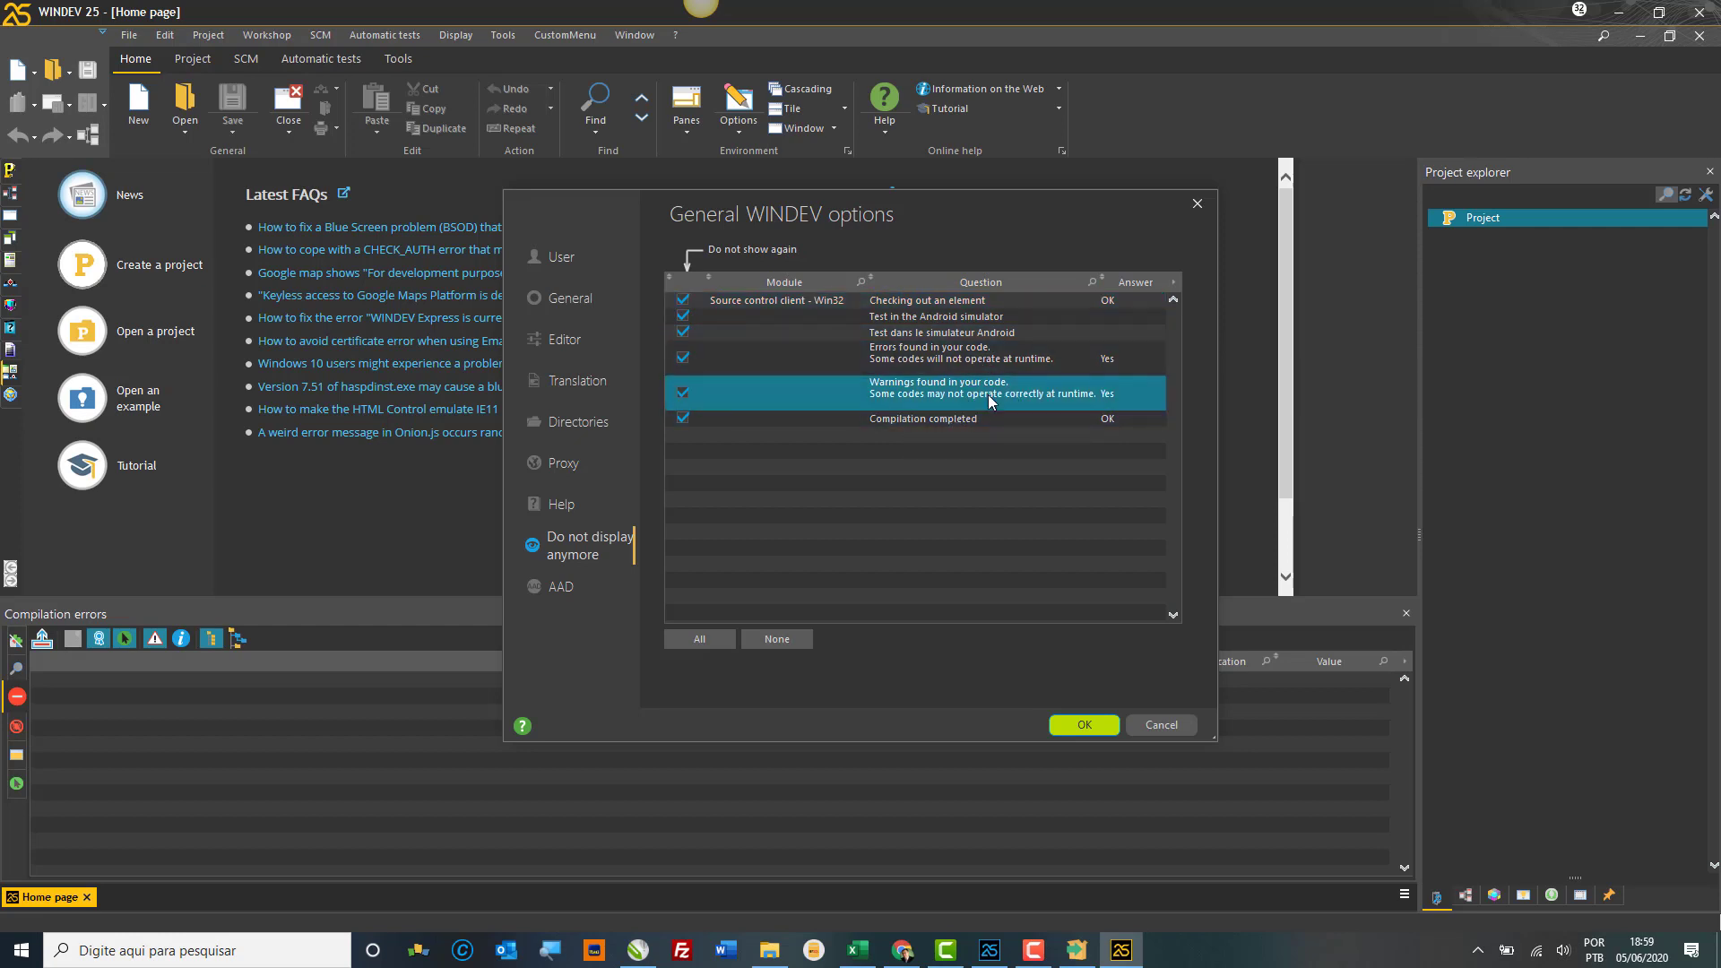
click(957, 320)
click(562, 591)
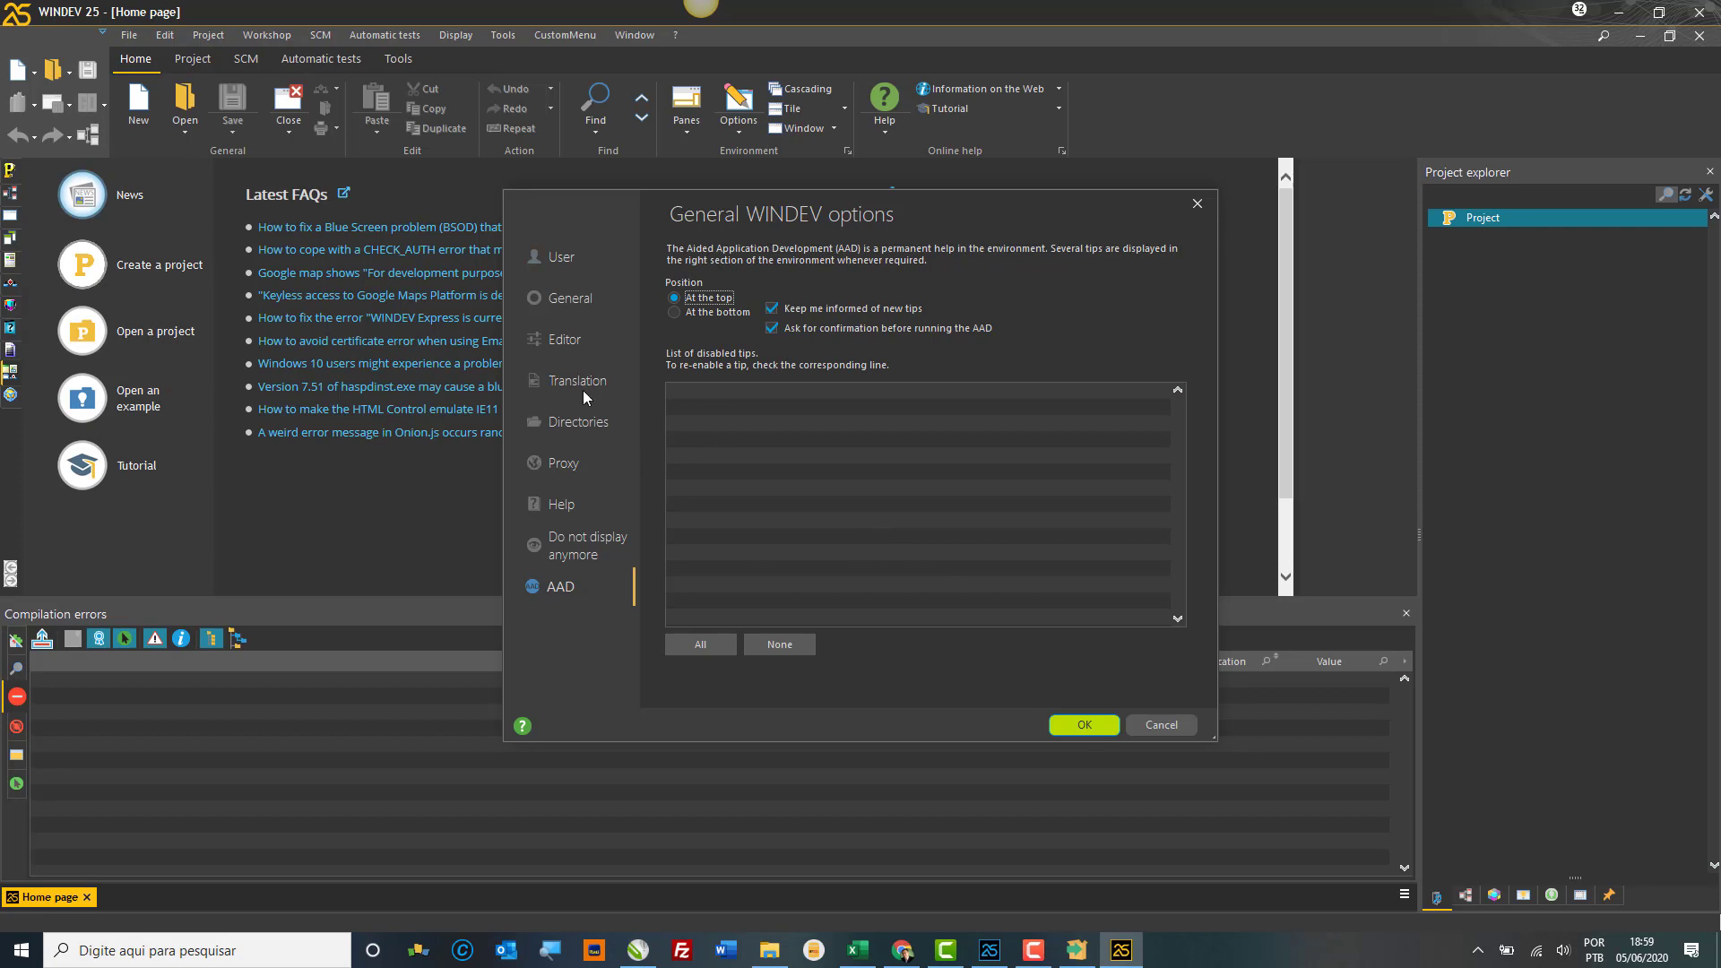
Step: Save the options, view and close About WINDEV, then show the Open a project list
click(1085, 722)
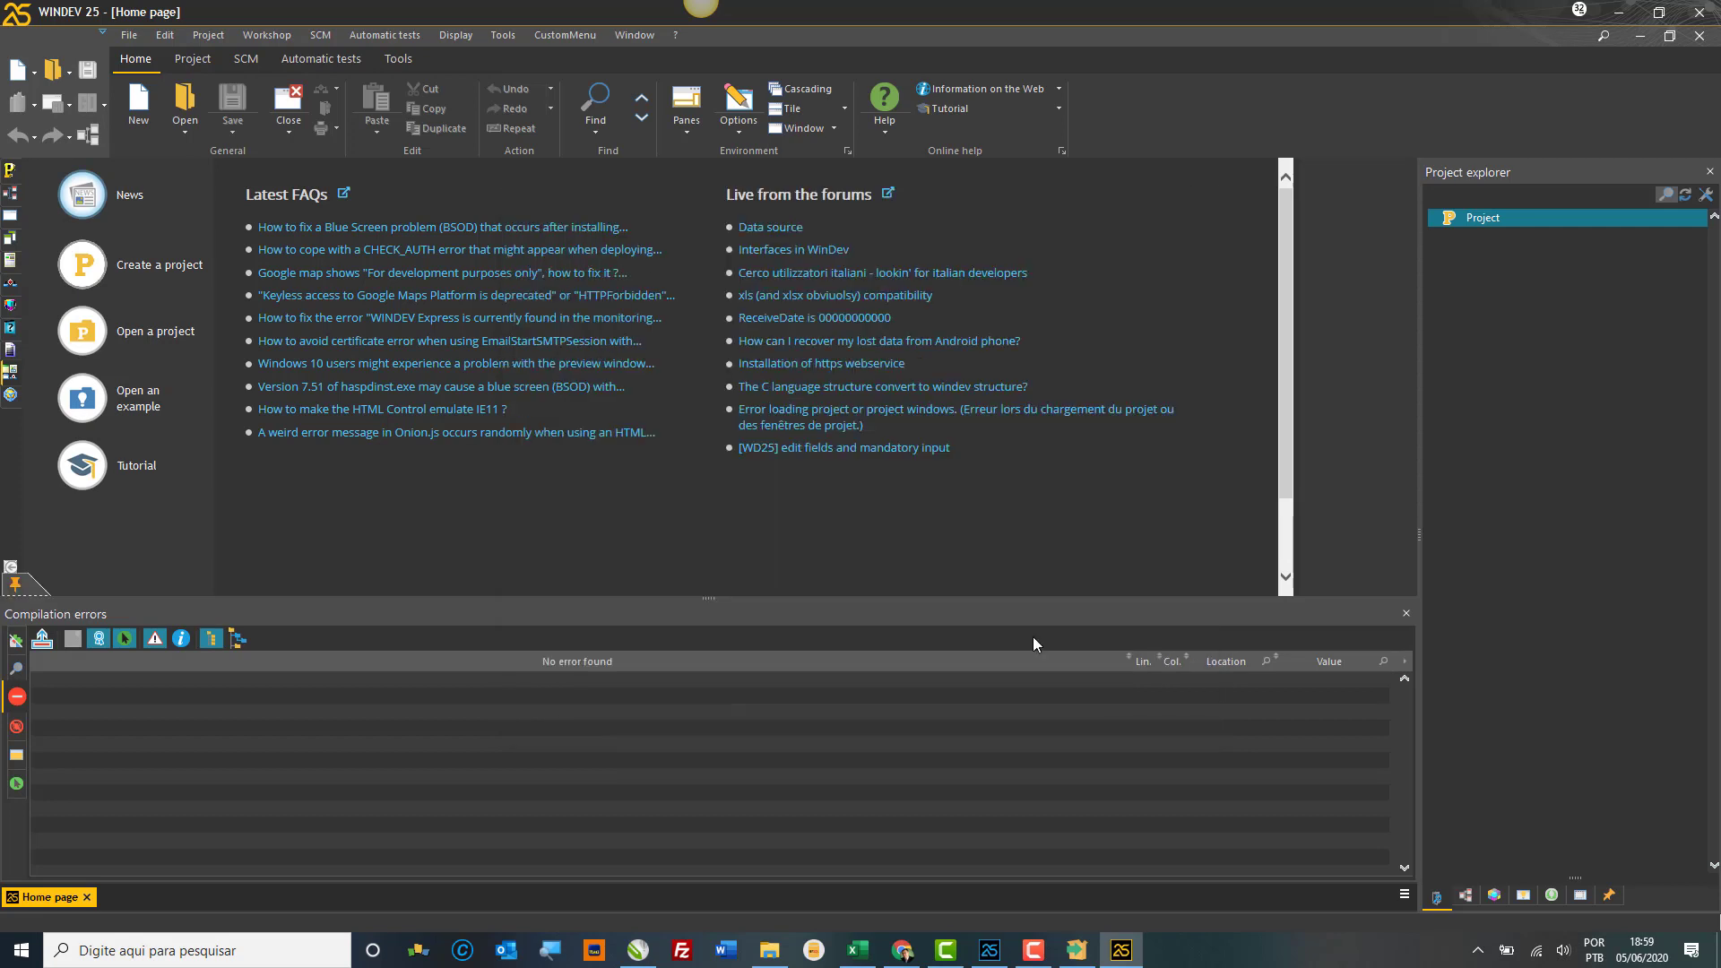
click(674, 34)
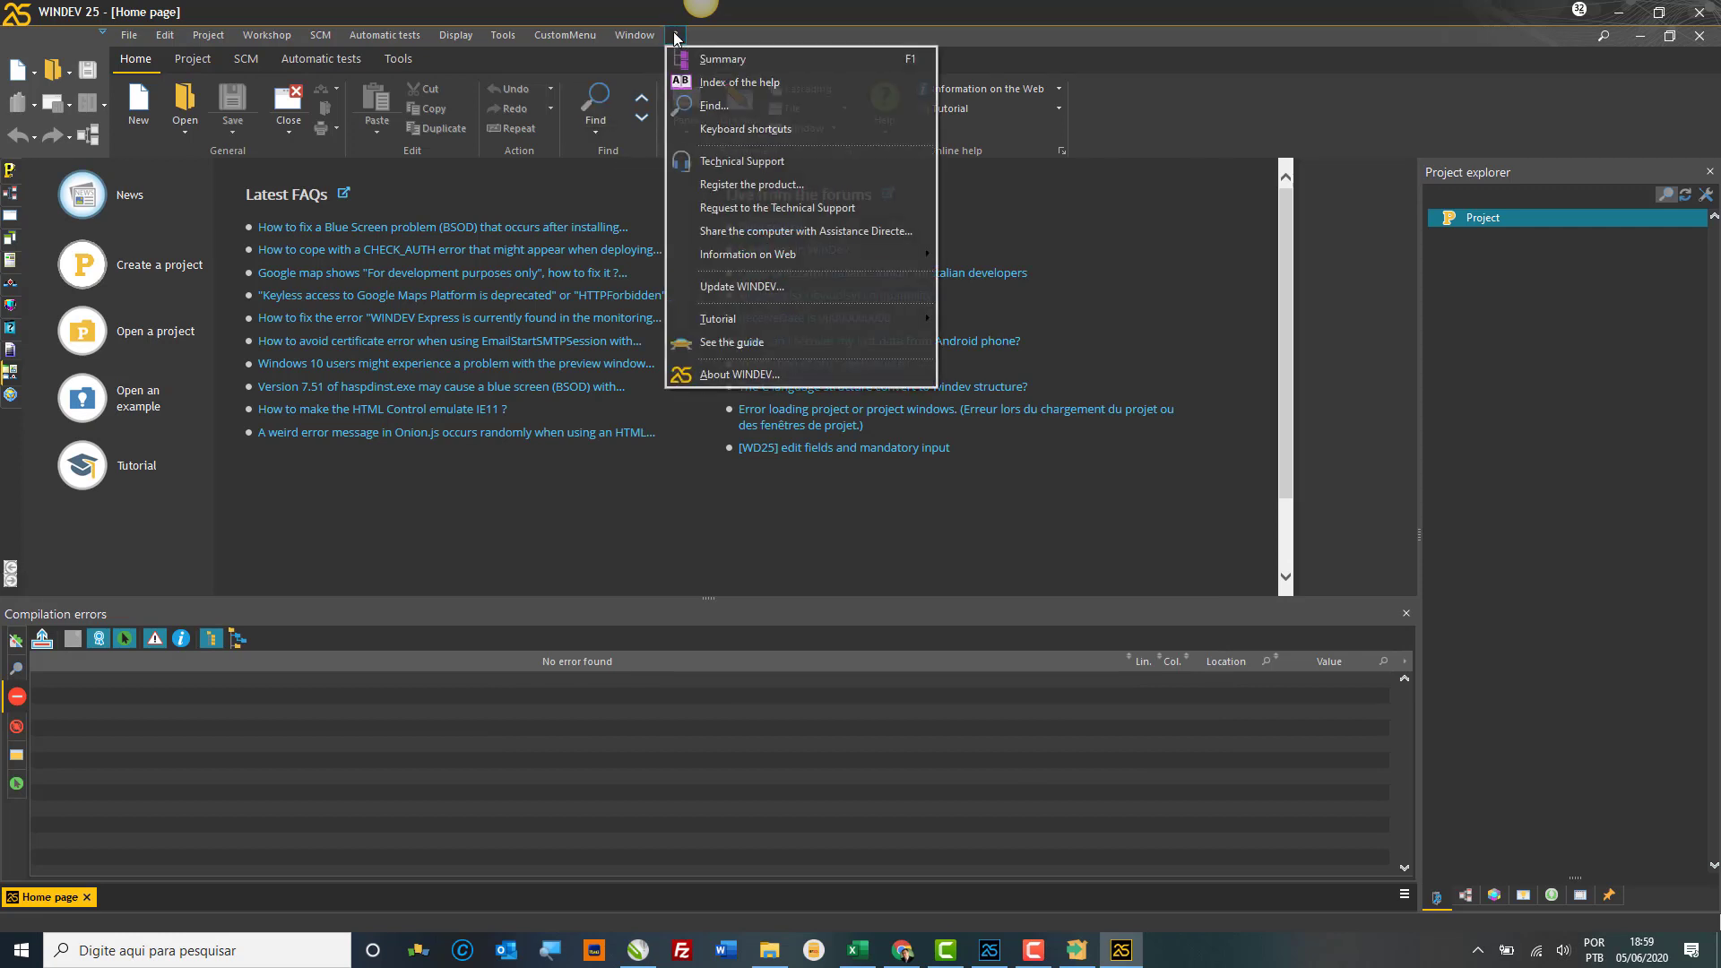
click(750, 375)
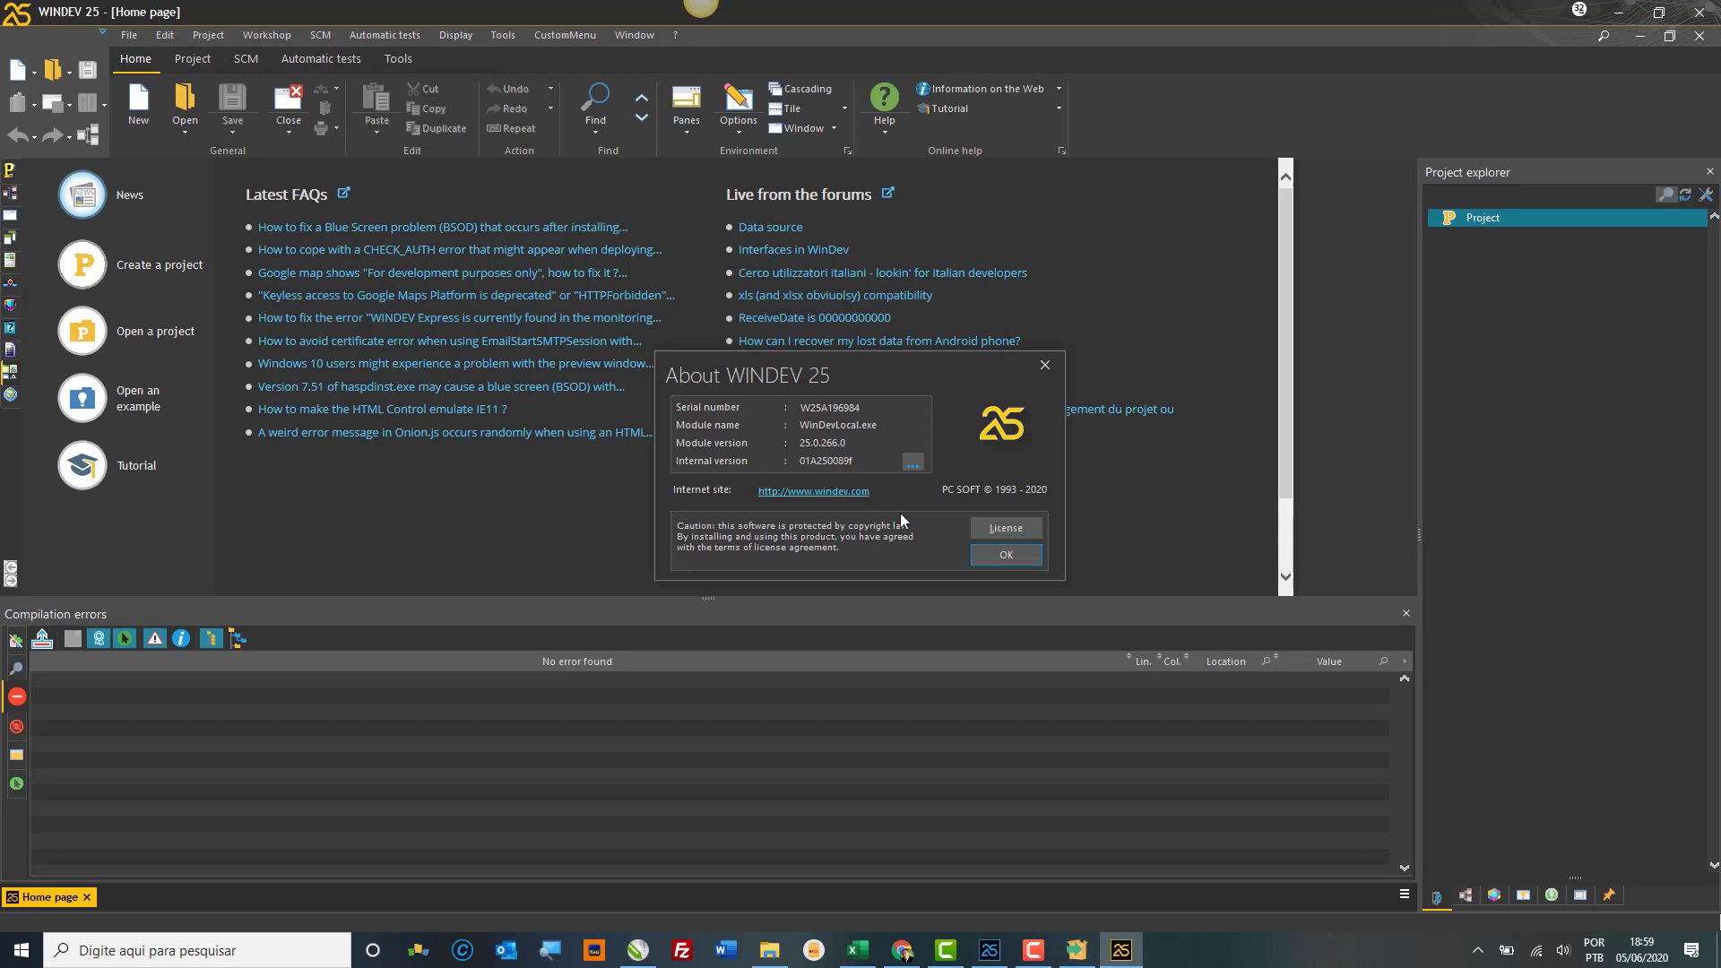
click(989, 558)
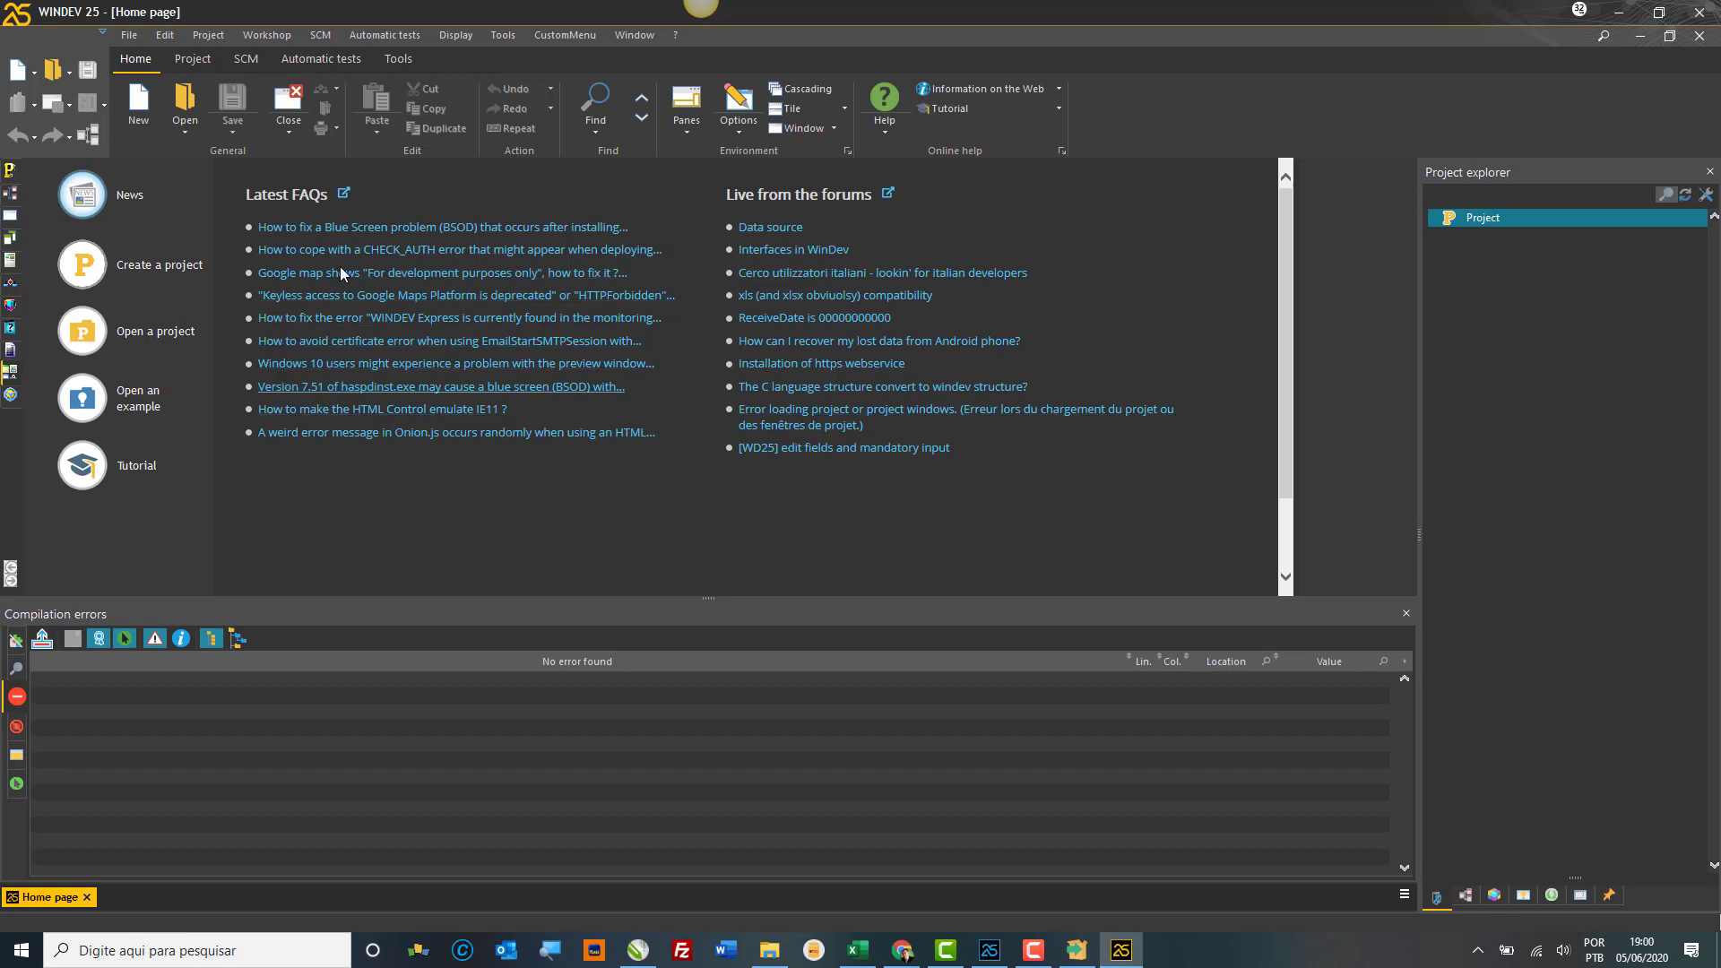
click(136, 314)
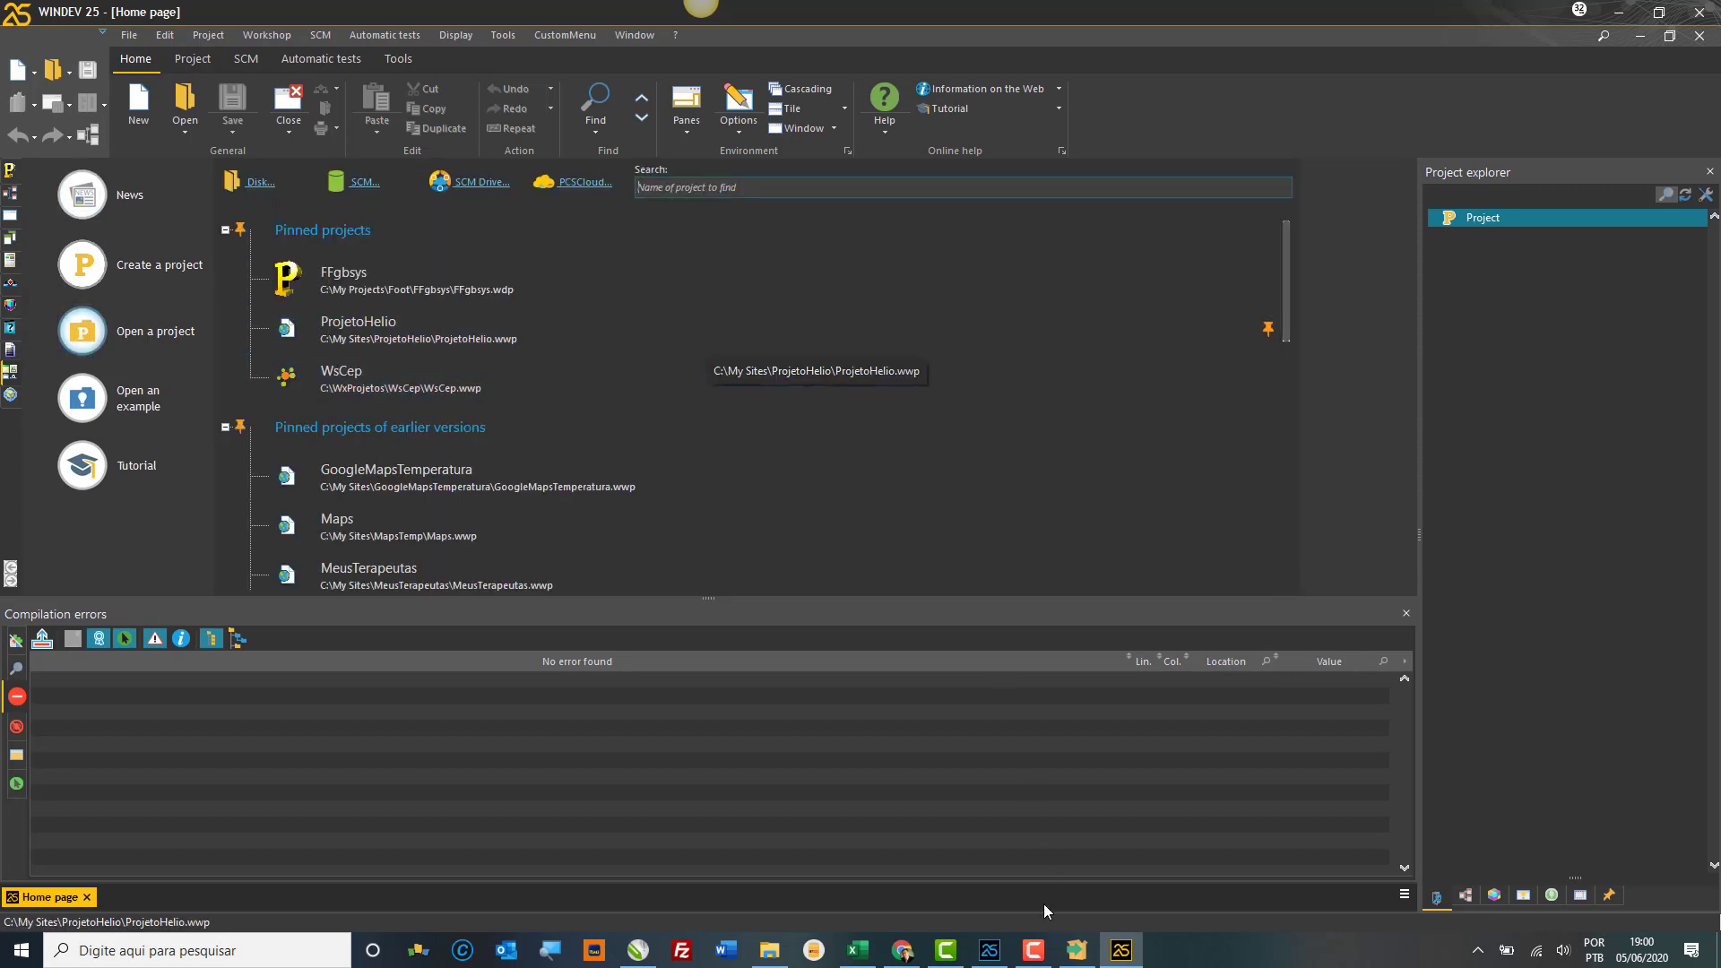
Step: Check PostgreSQL Setup progress, then open the pinned WsCep project and its WsCep analysis
click(1078, 952)
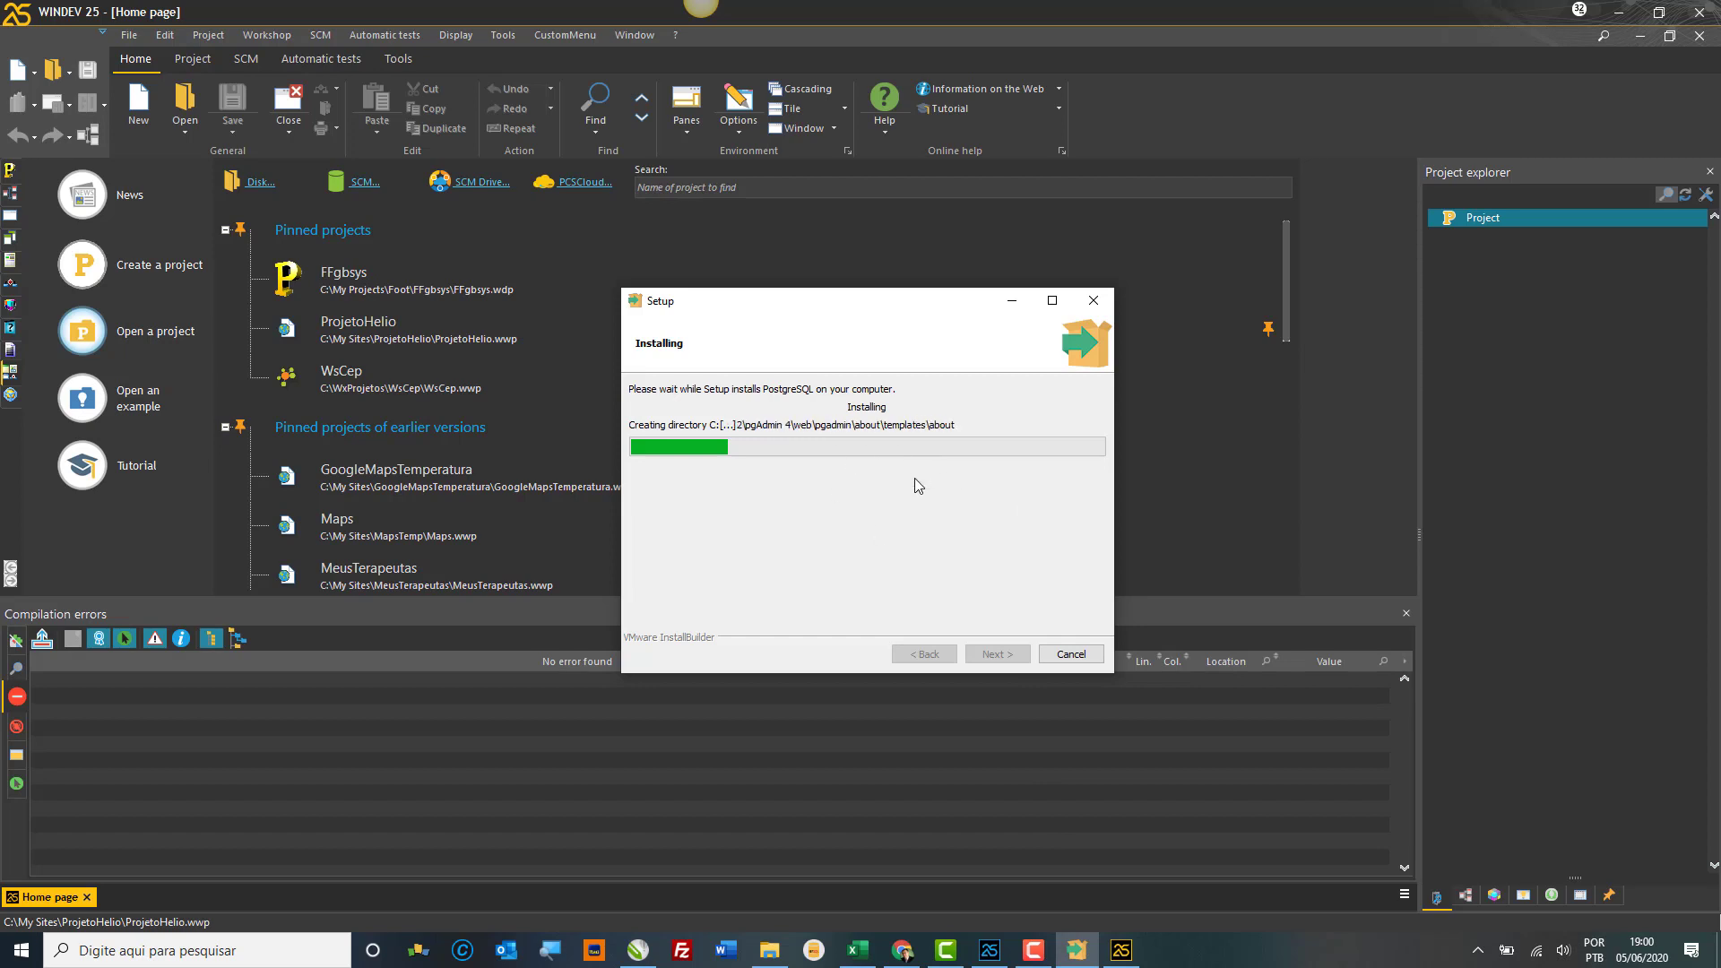
click(405, 388)
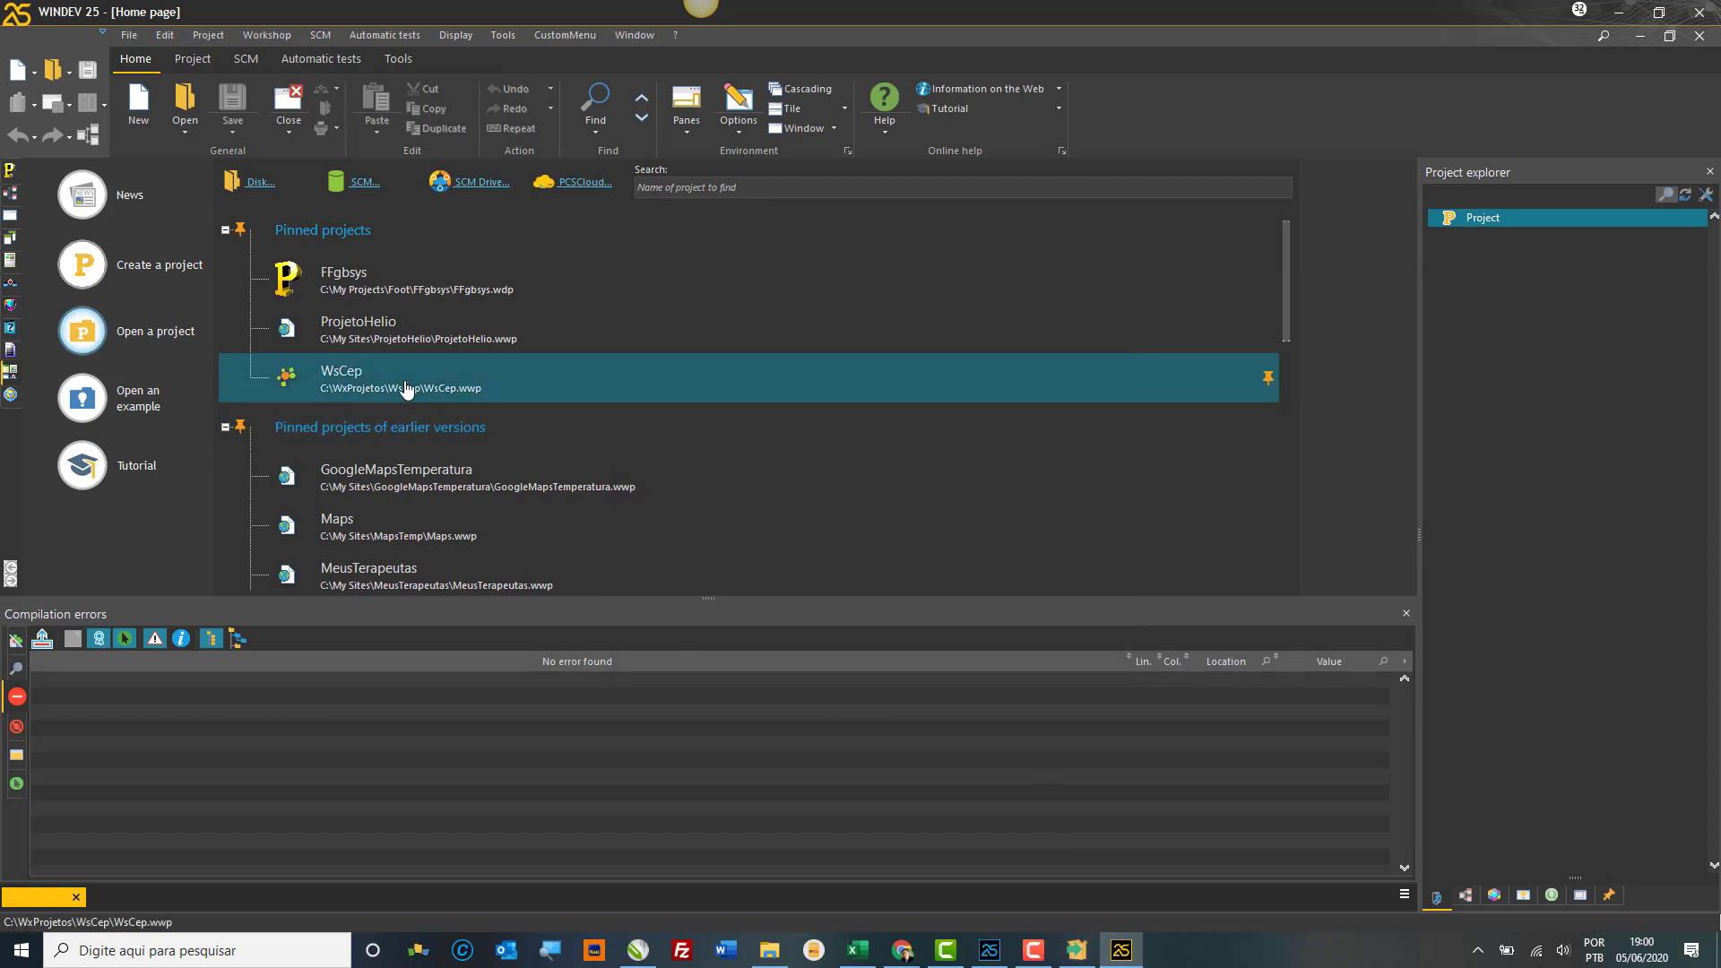
click(405, 388)
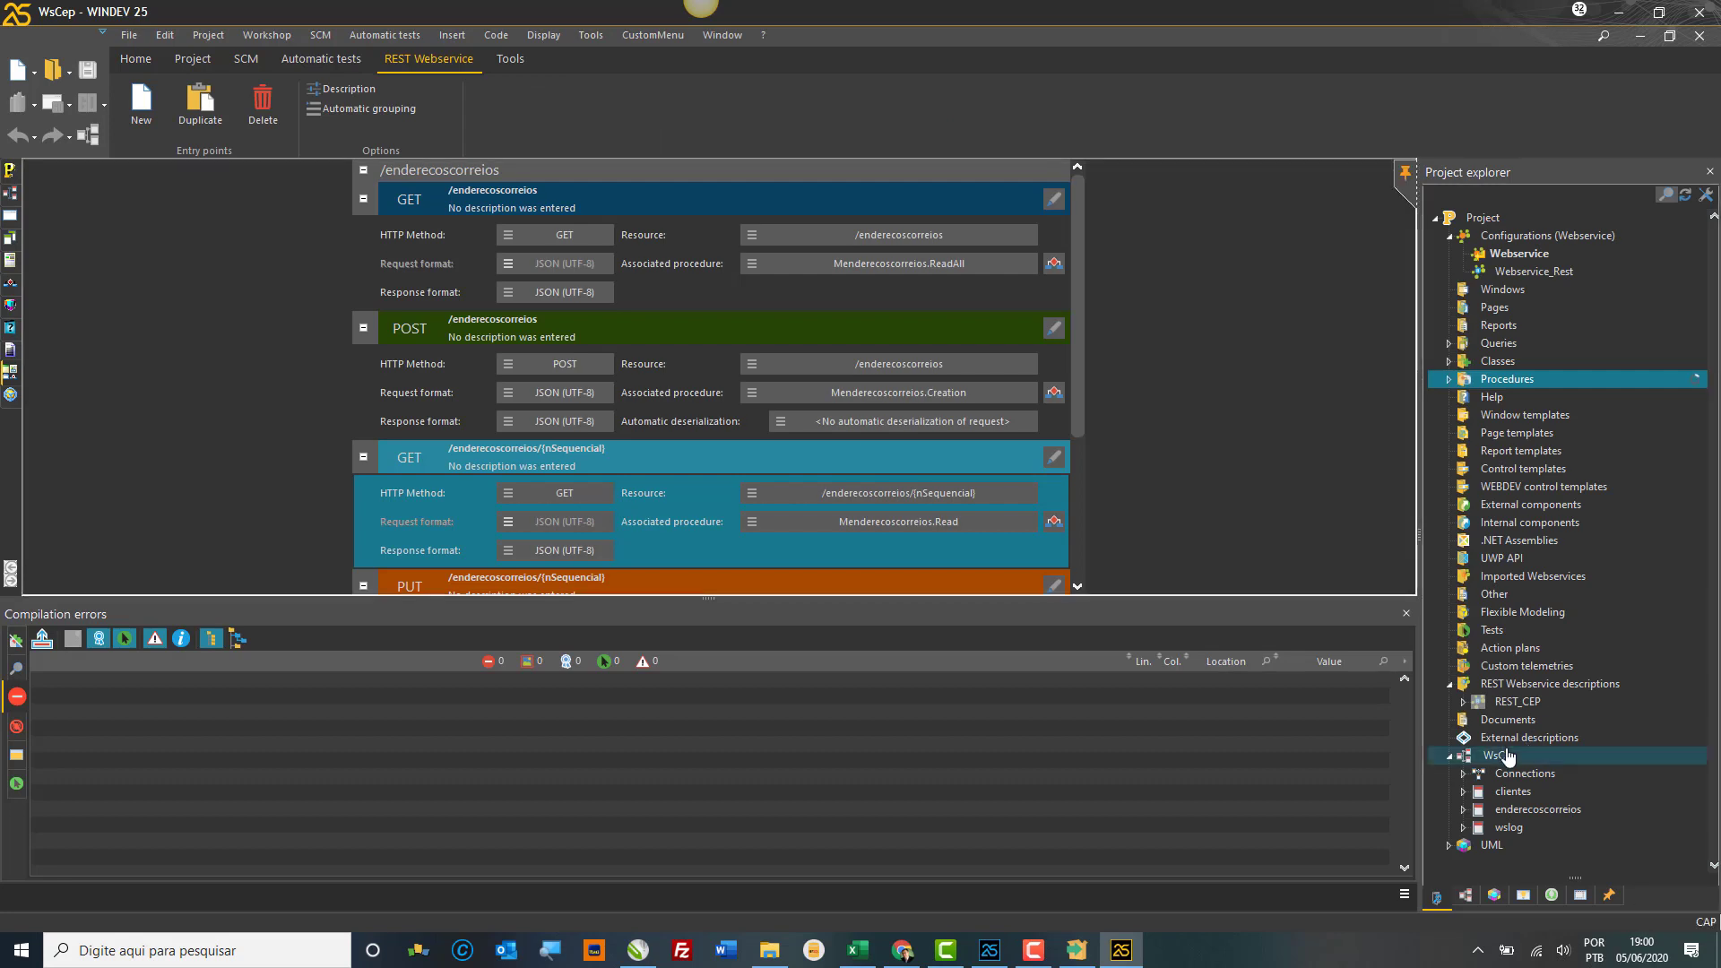
click(1505, 756)
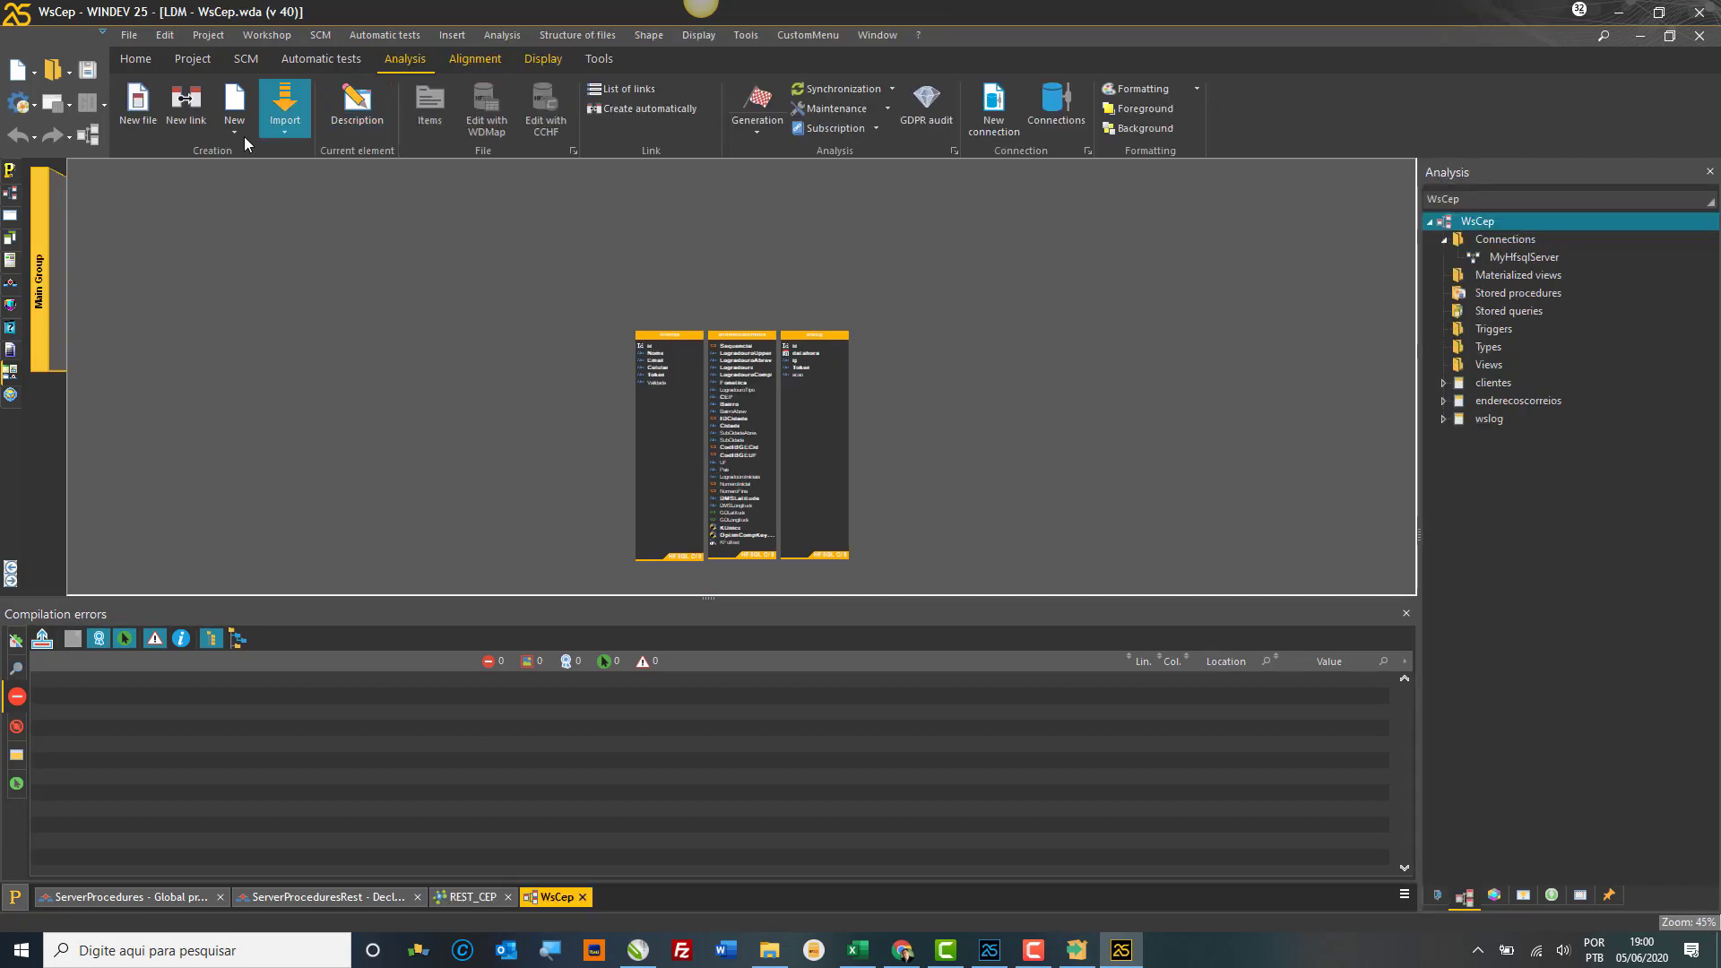
Step: Start a new data file description from the analysis and name it t00
right_click(360, 297)
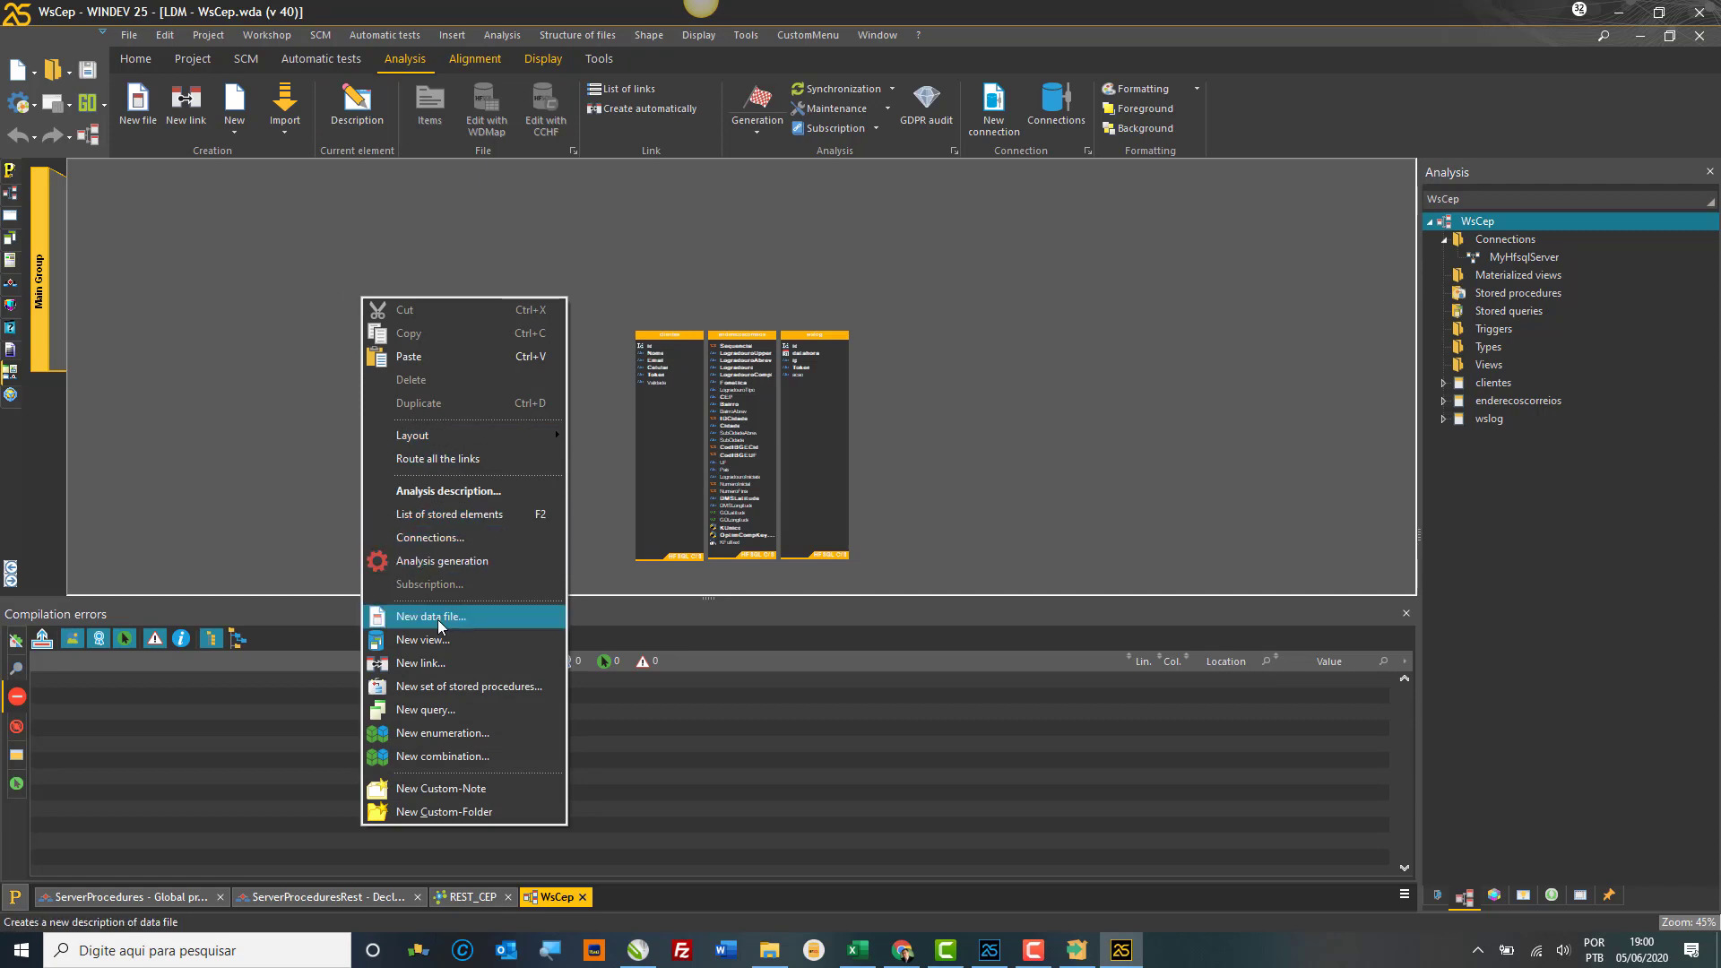
click(438, 620)
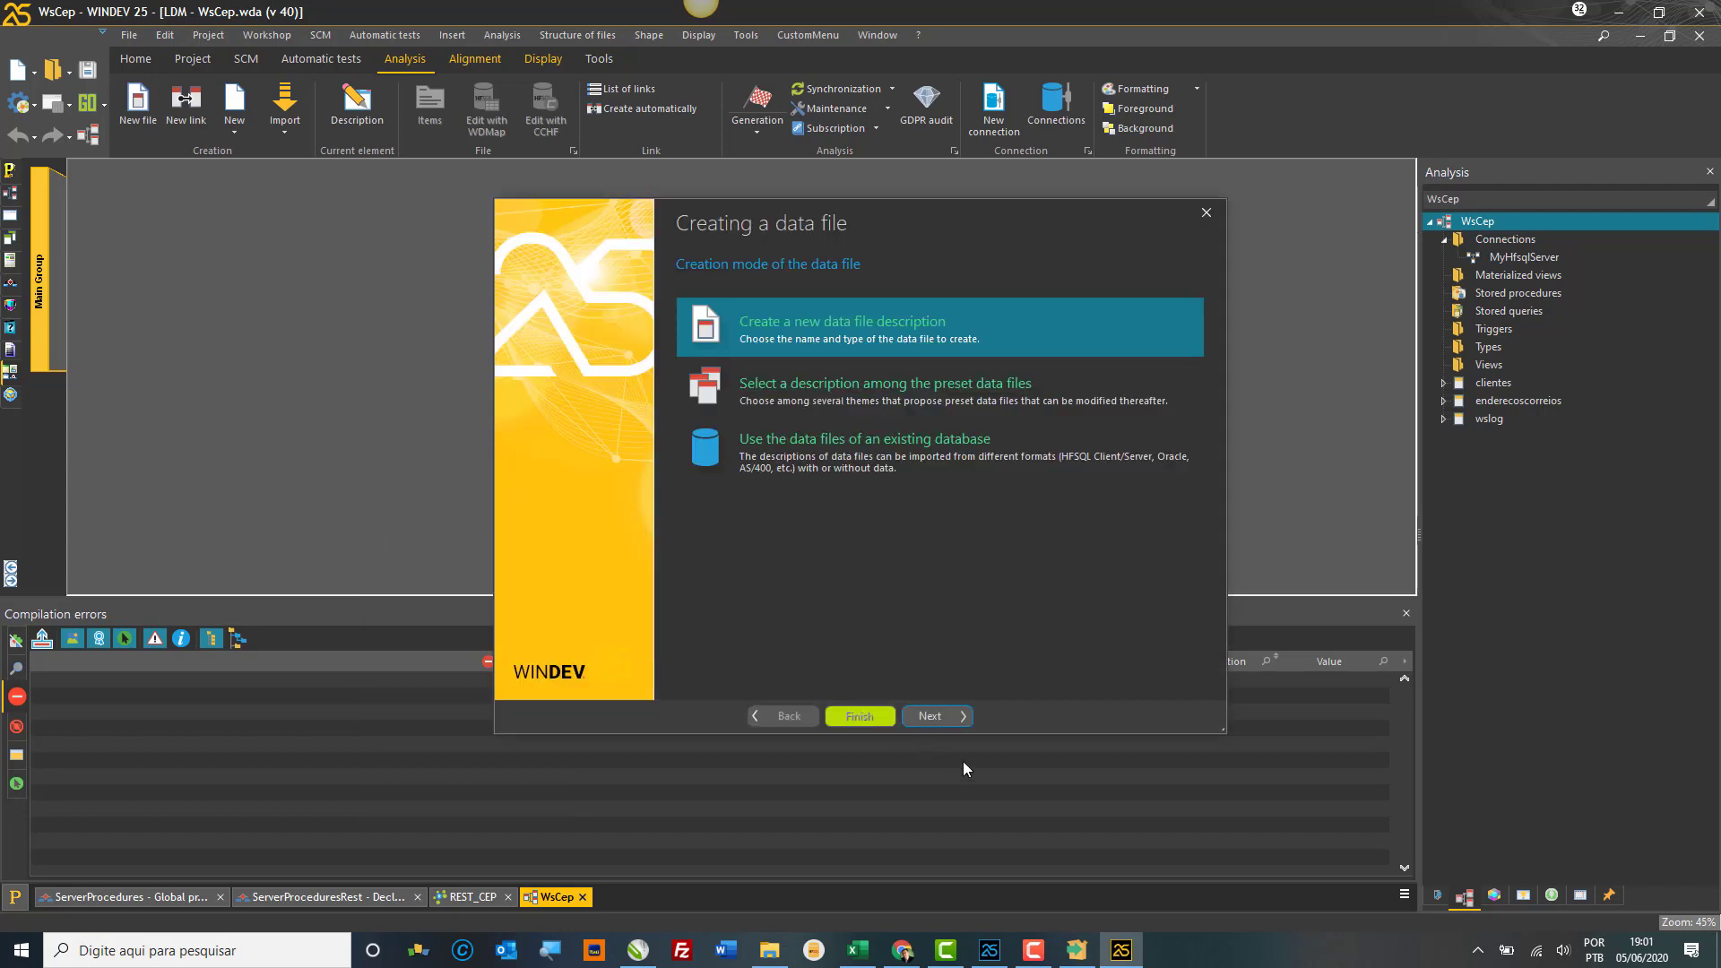
click(938, 717)
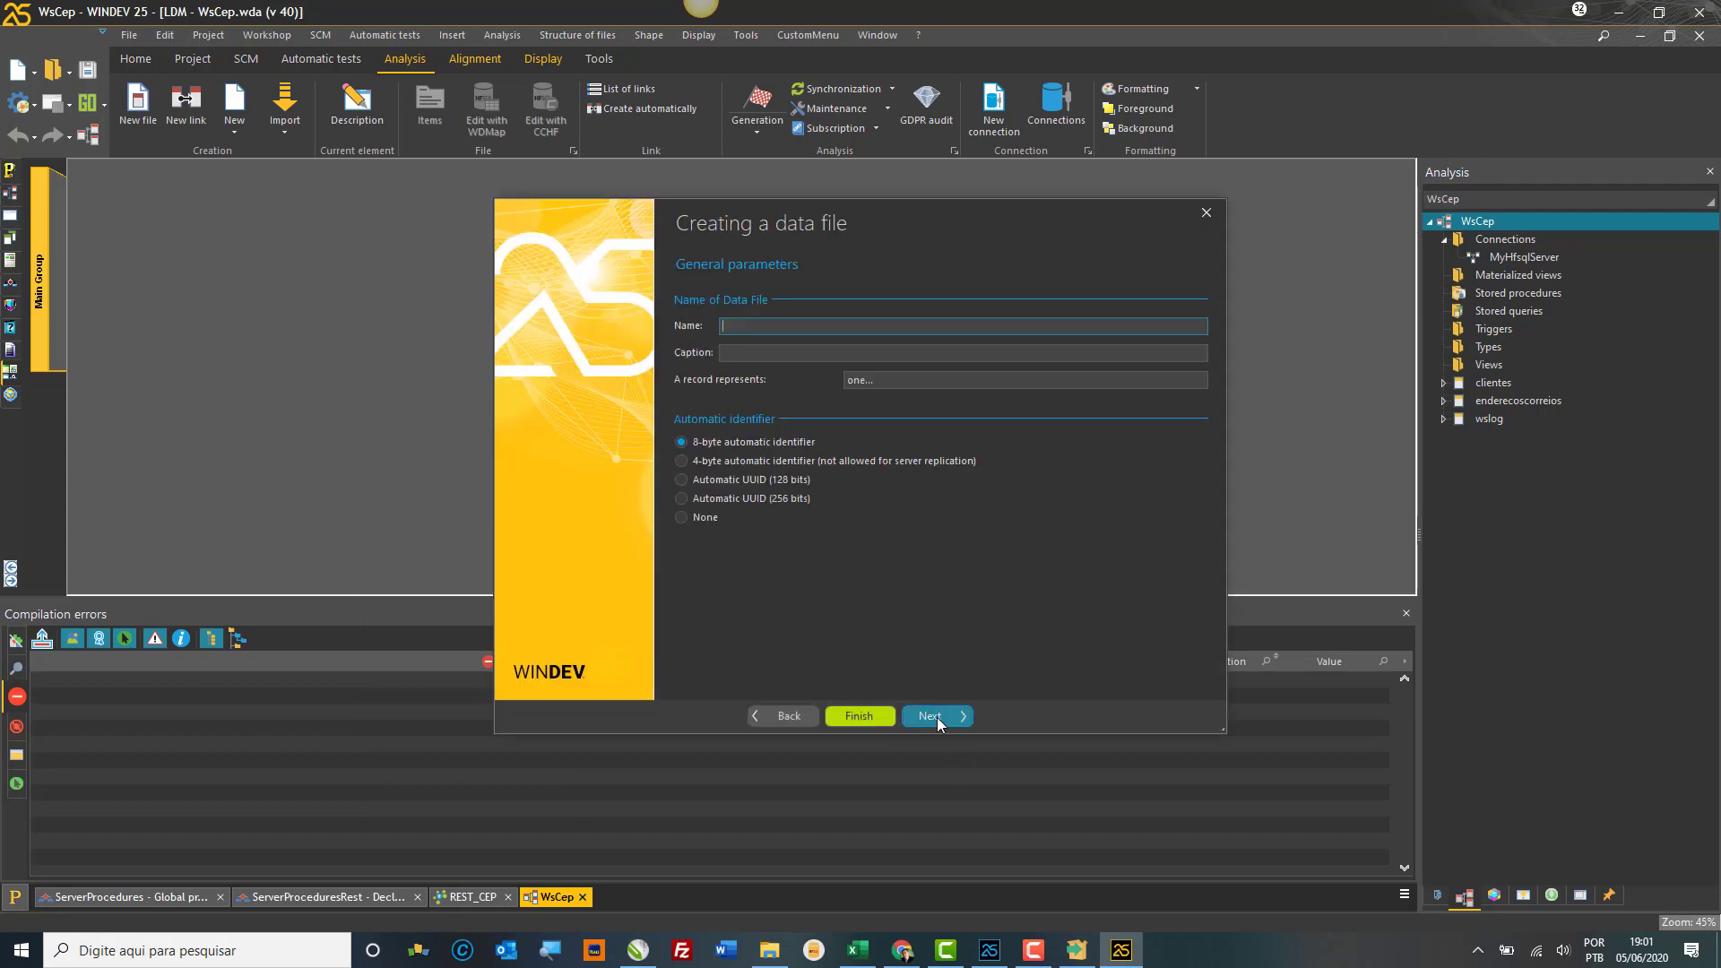
text(t001_x)
click(938, 718)
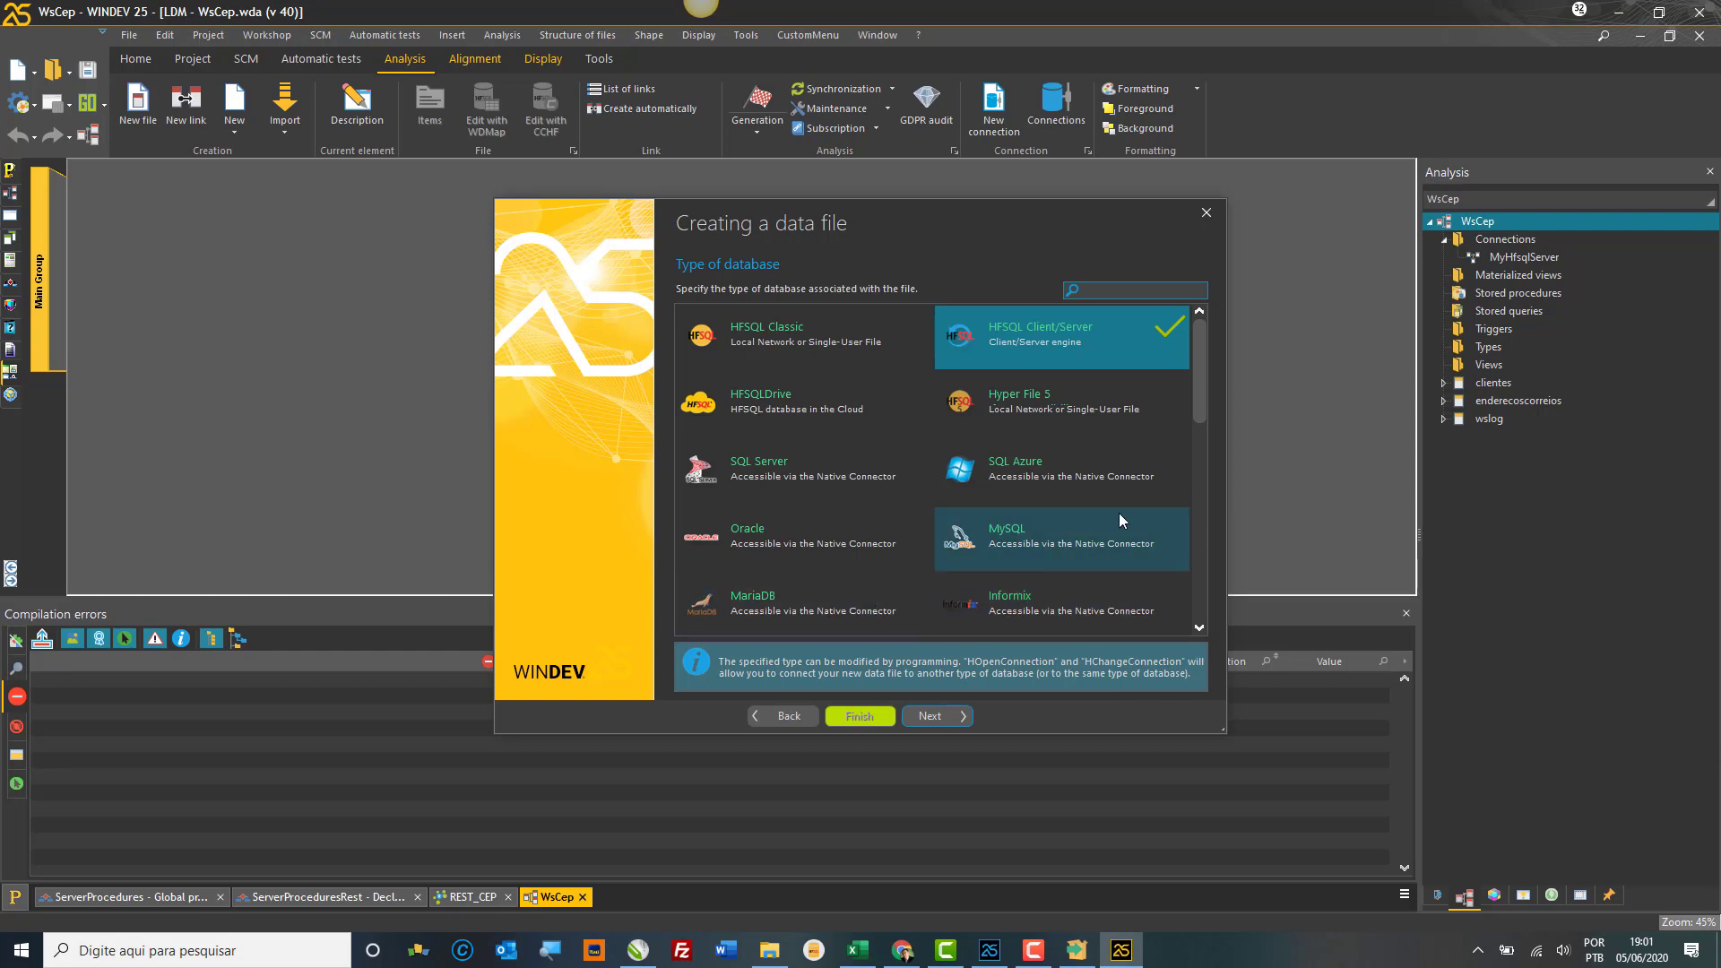
Step: Choose PostgreSQL as the database type and ask for details on the missing Native Connector
drag(1197, 384, 1202, 459)
click(1057, 547)
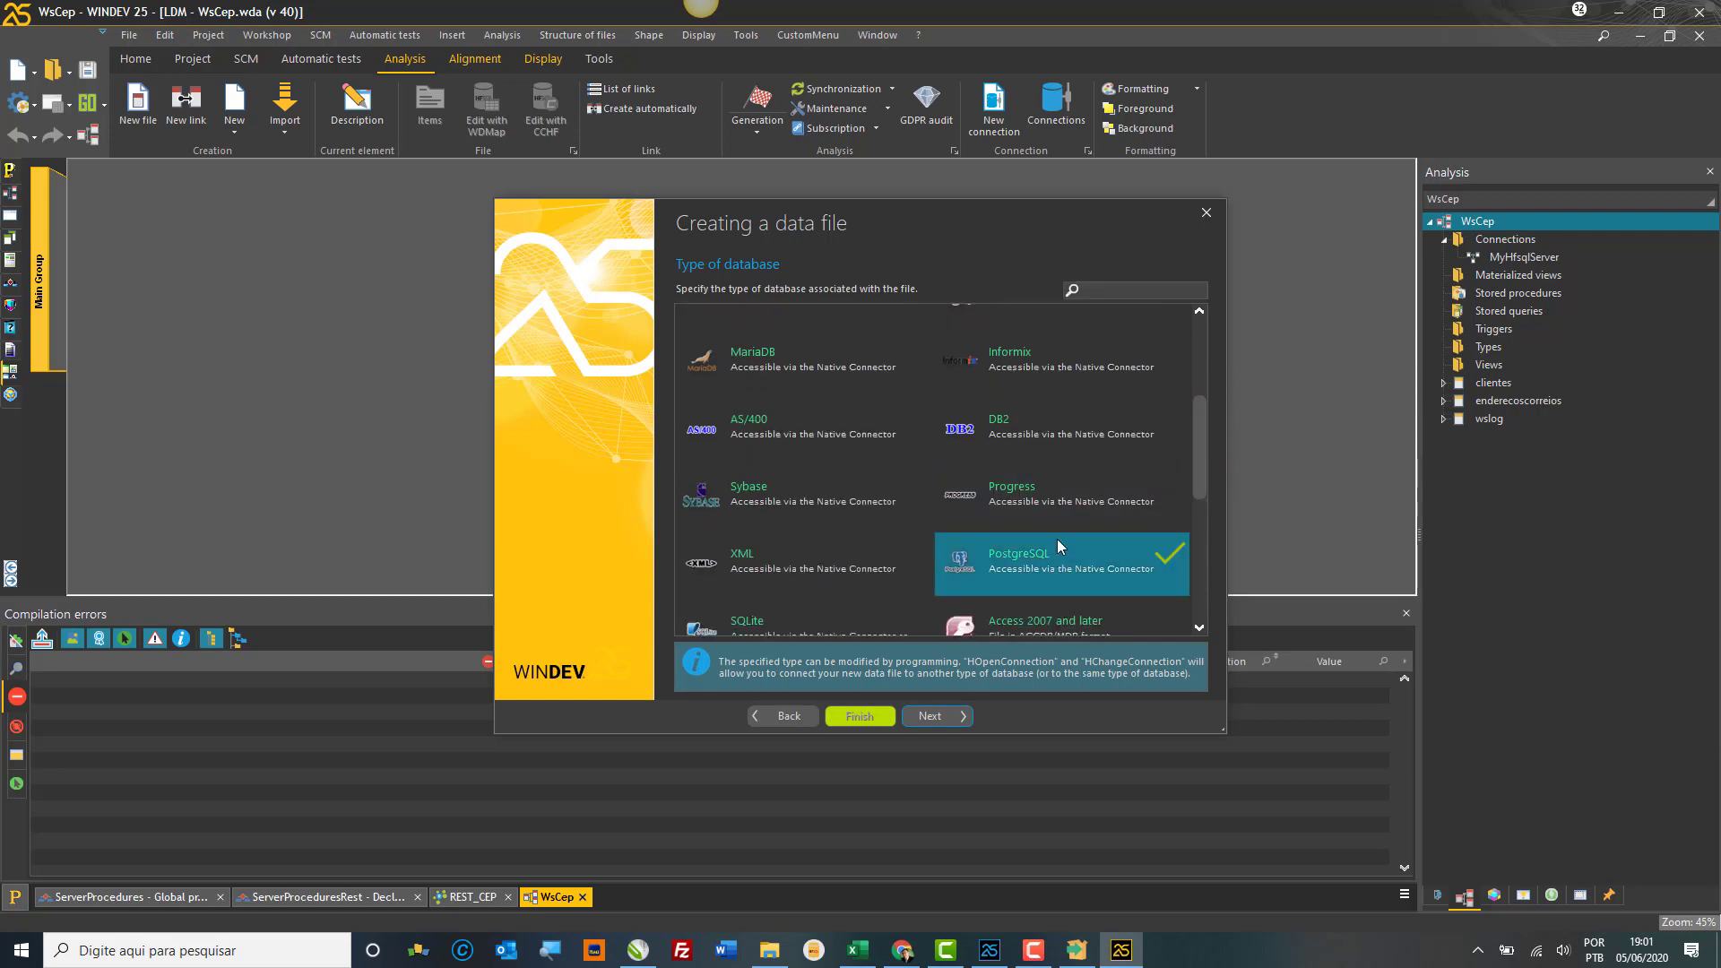
click(936, 723)
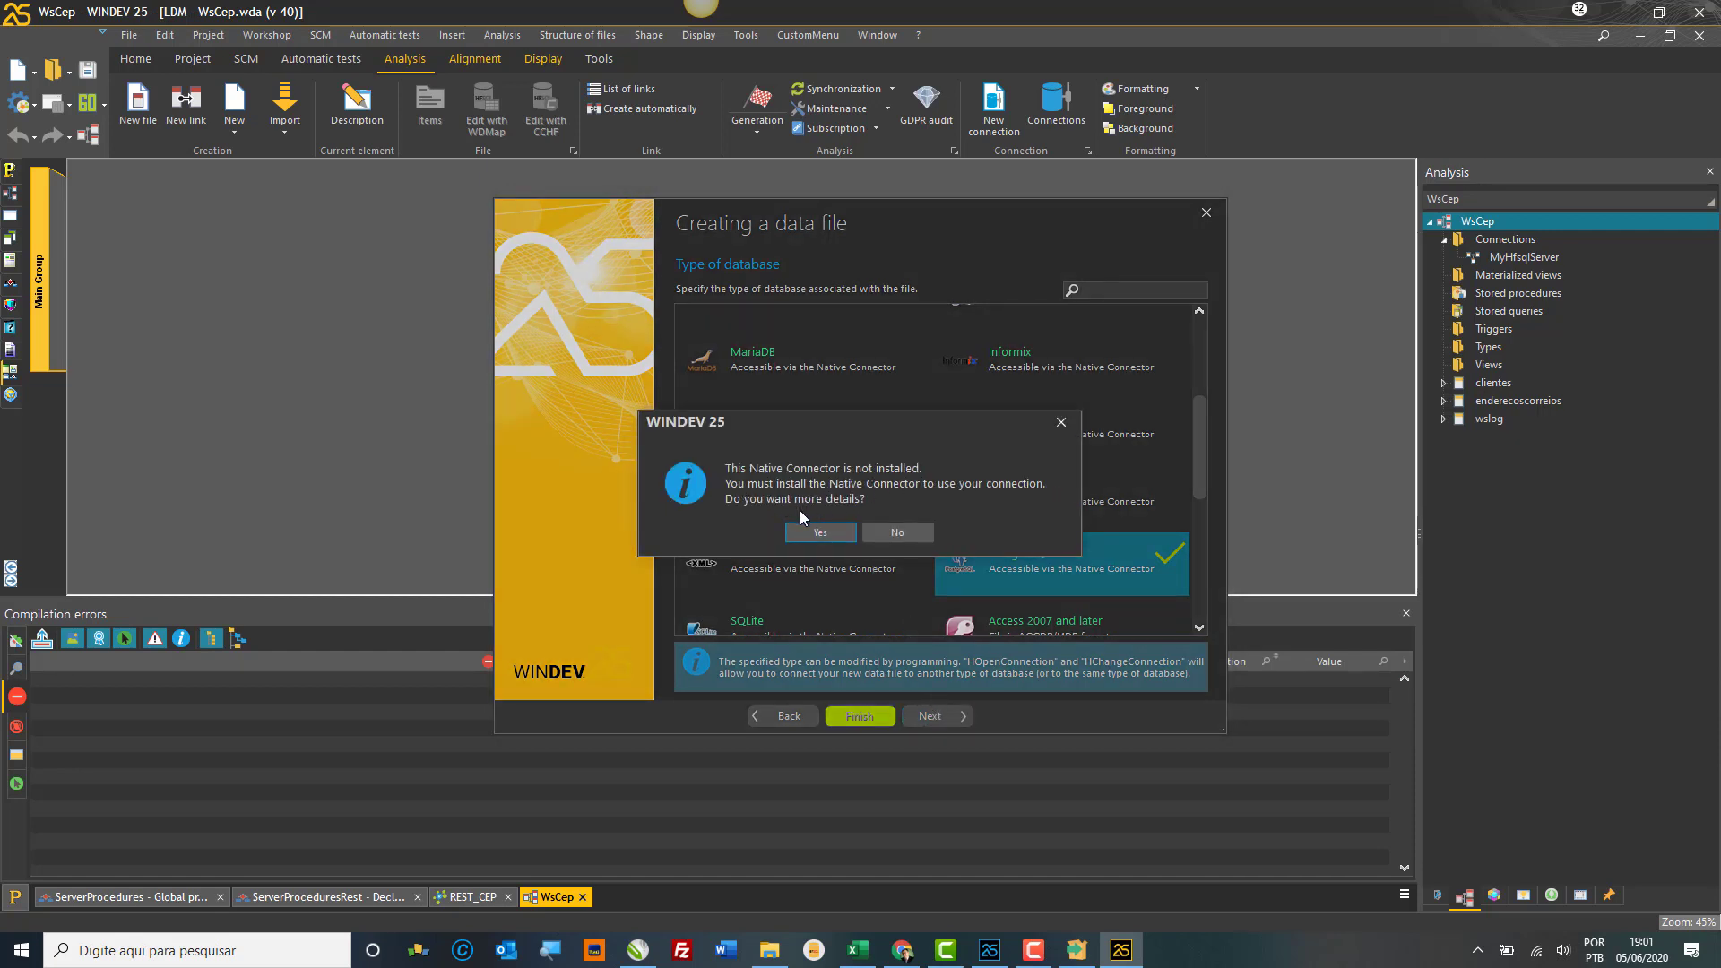
click(819, 534)
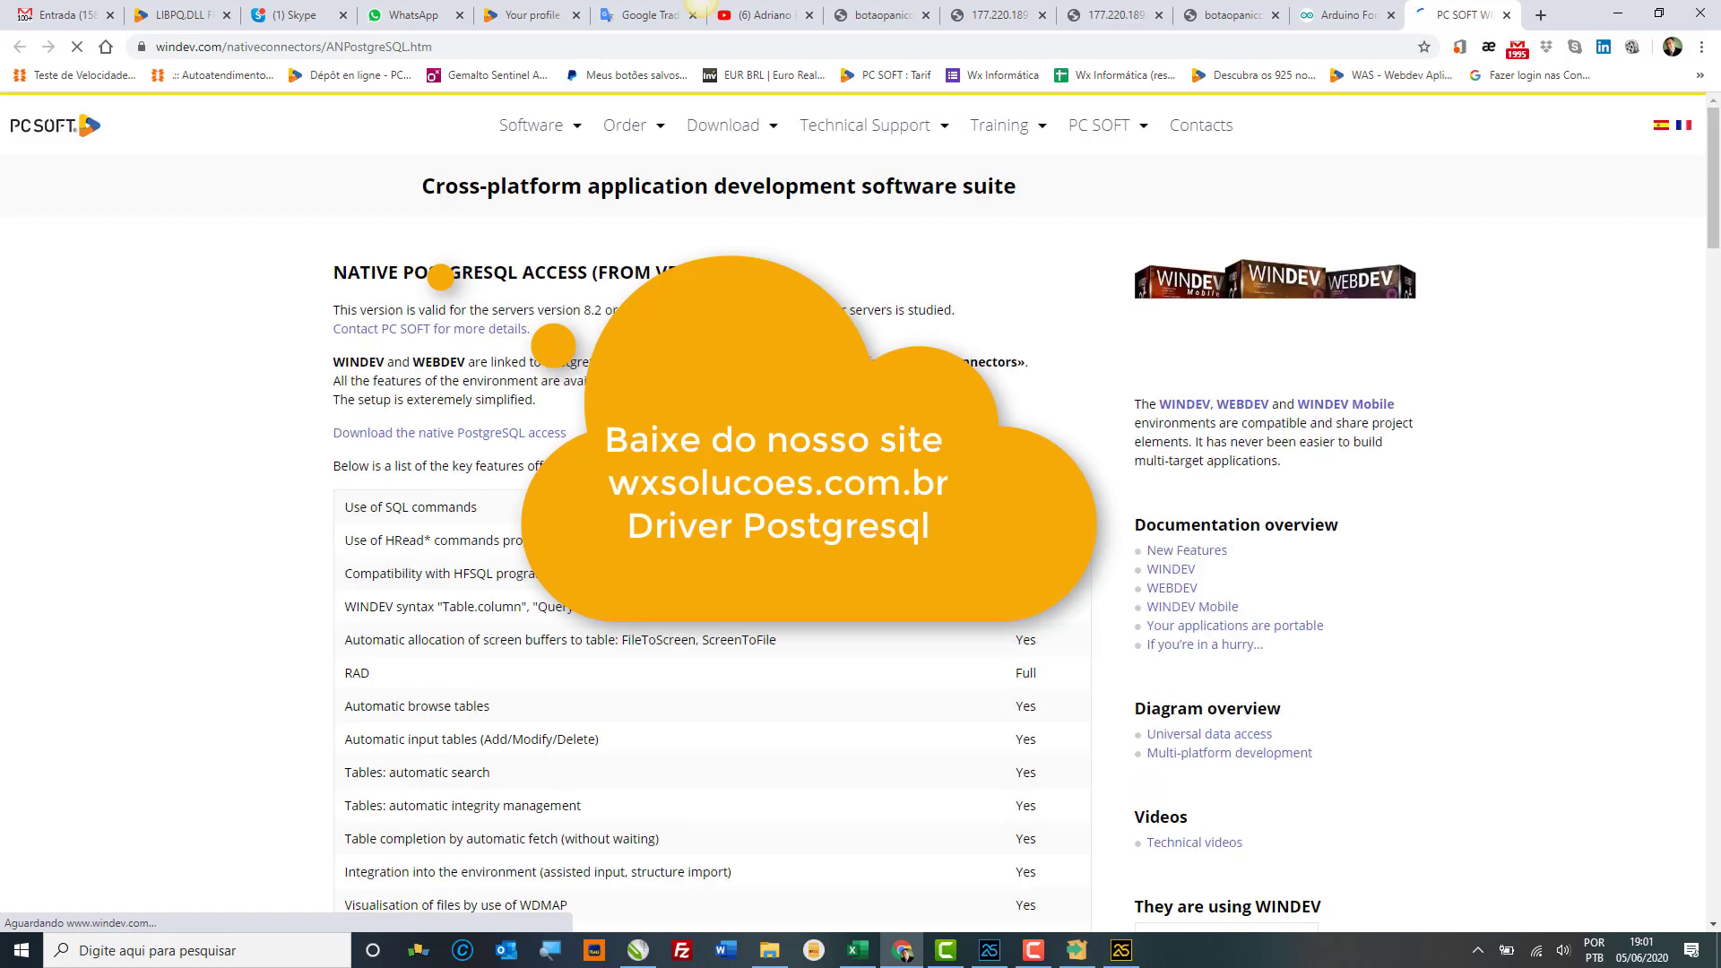
Step: Go to the native PostgreSQL access download on PC SOFT's Native PostgreSQL page
scroll(499, 317, down, 1)
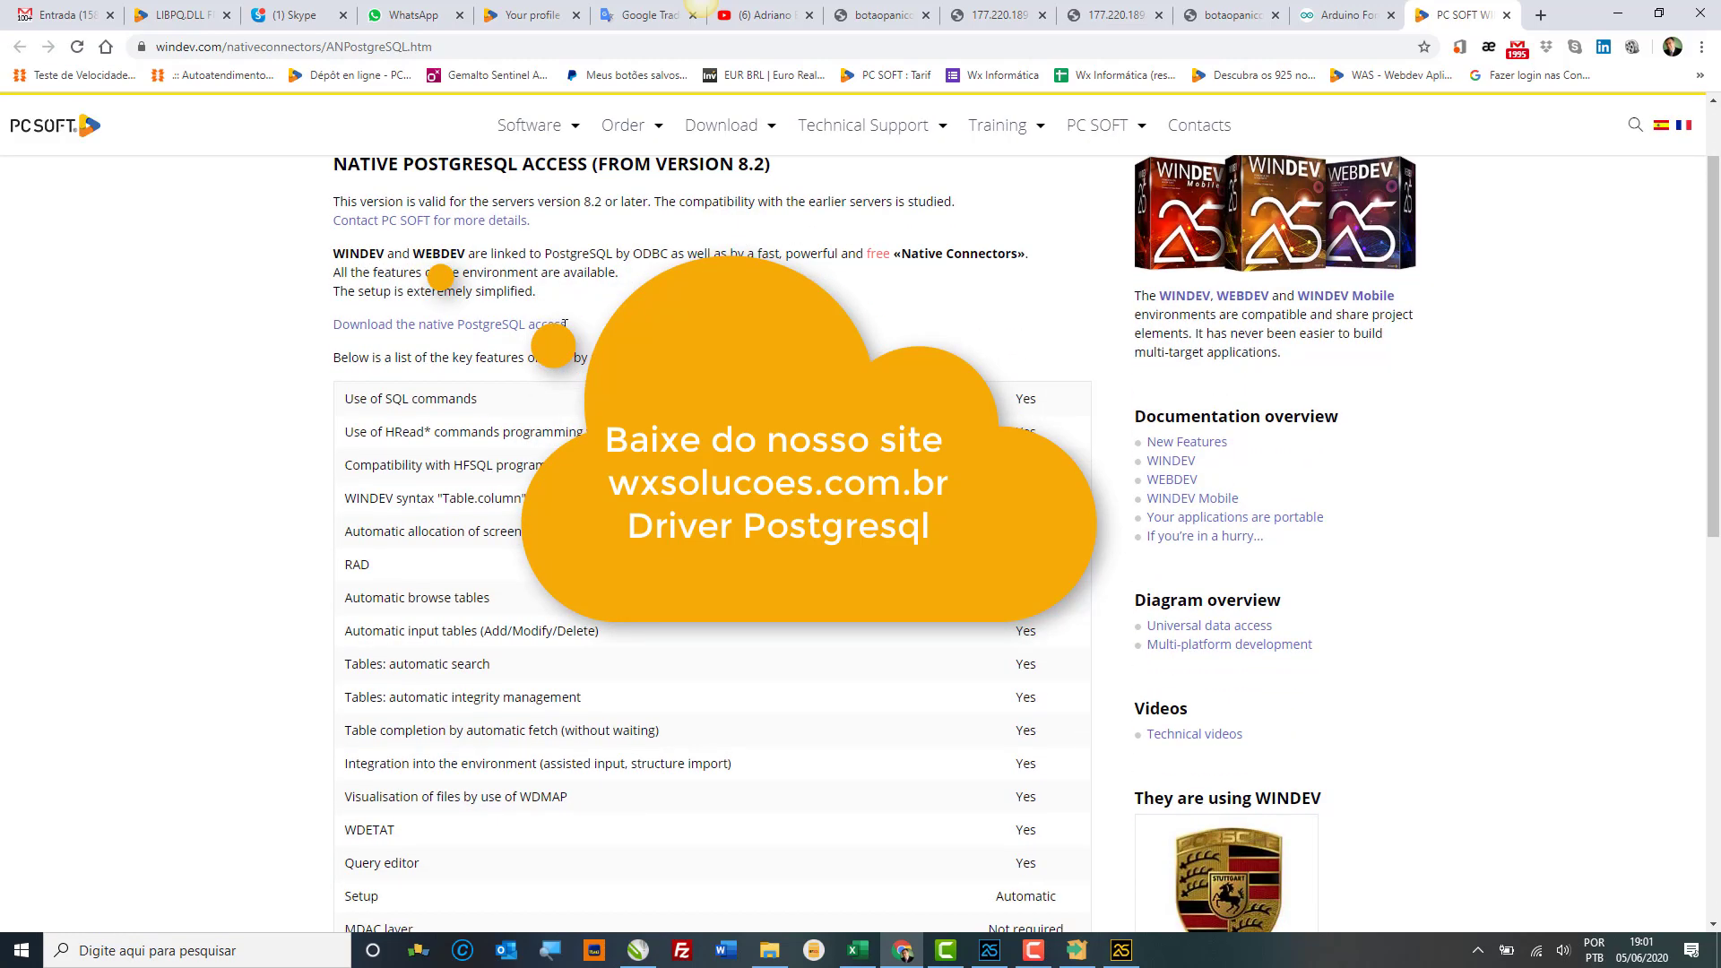
click(499, 325)
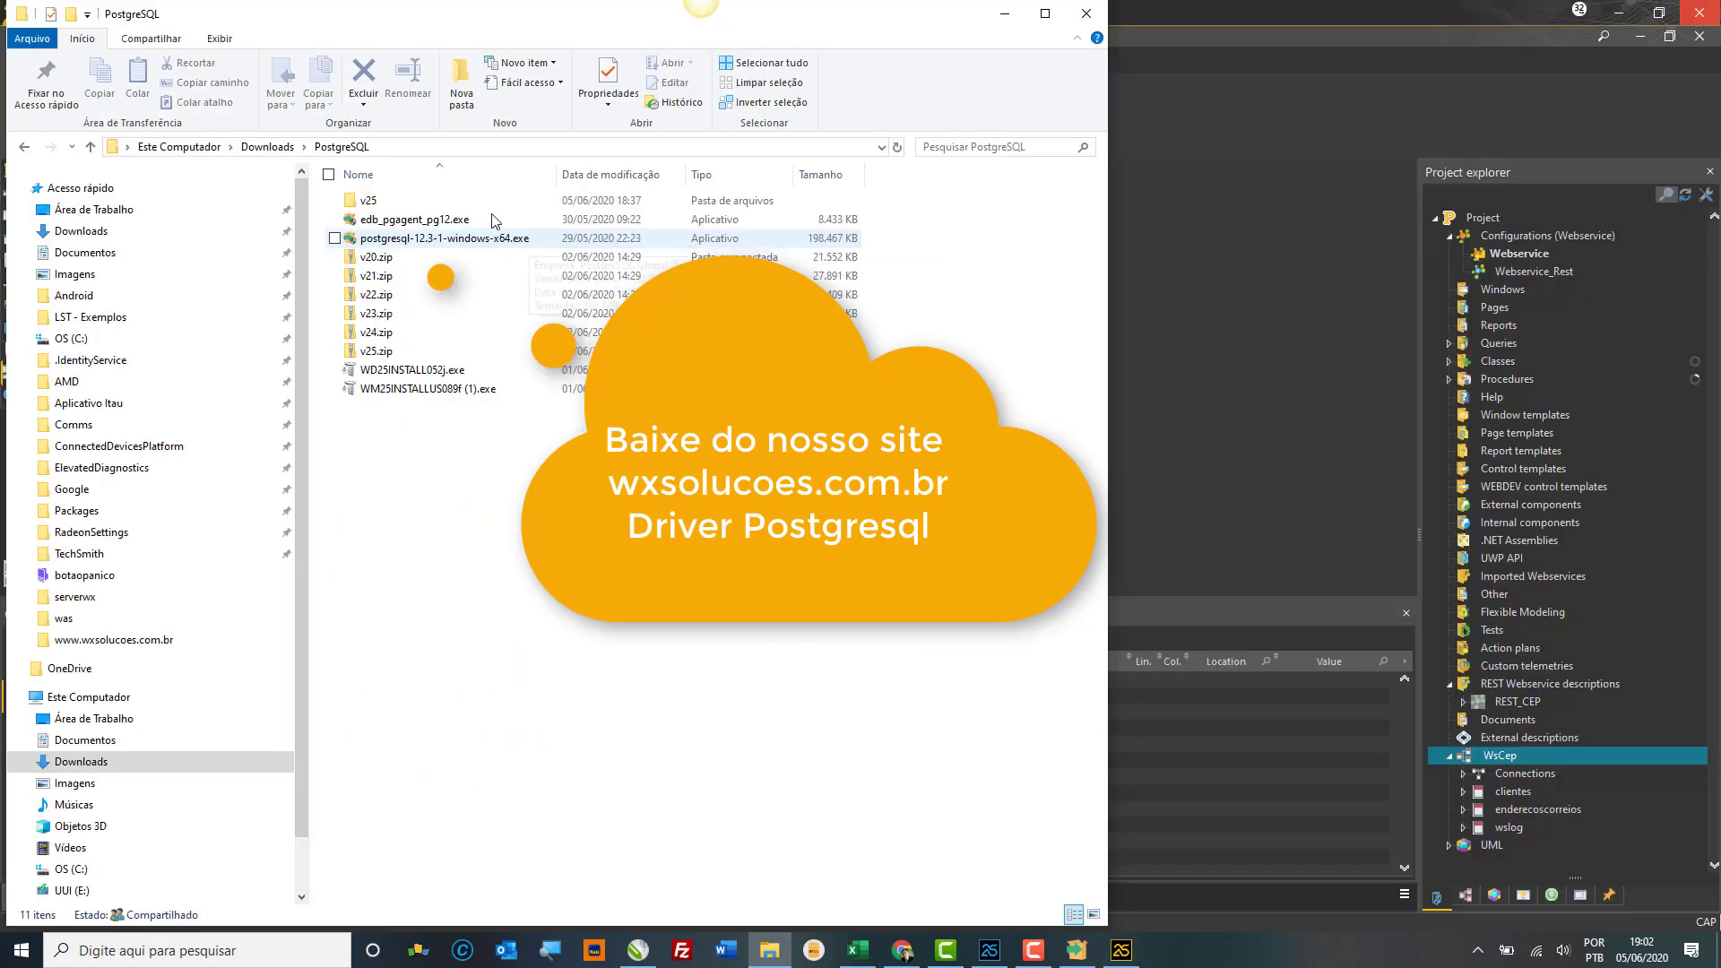
Step: Run POSTGRESQL25PACK052b.exe from the Downloads PostgreSQL v25 folder
double_click(468, 201)
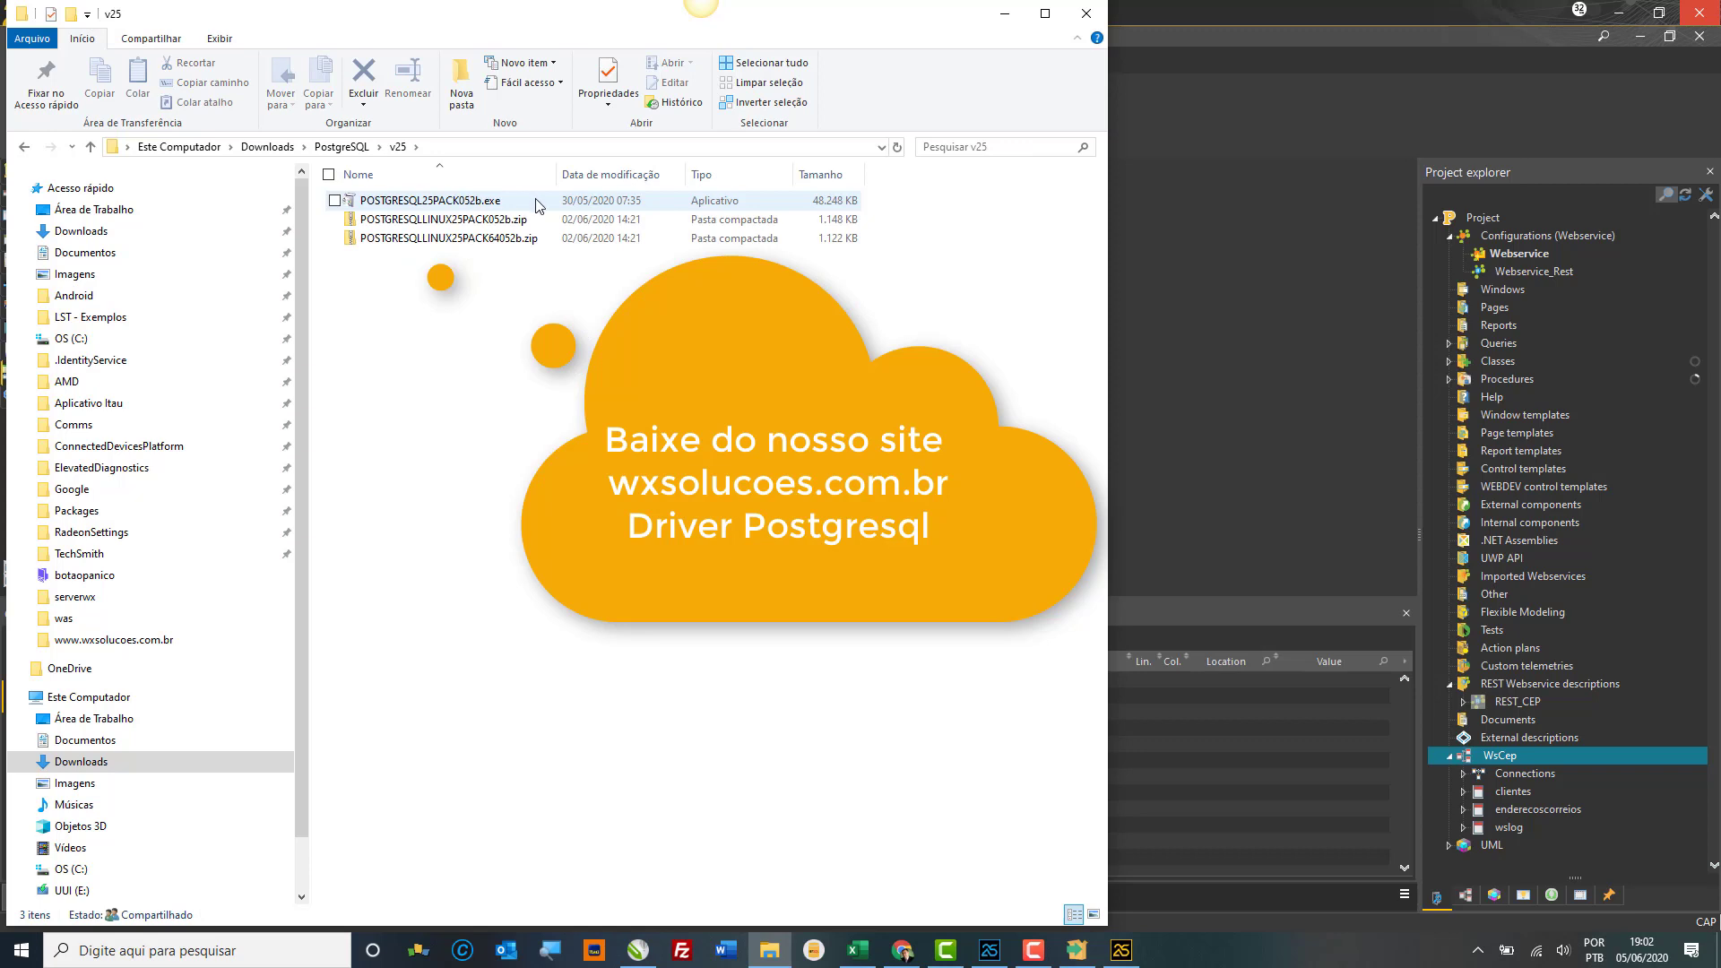
click(536, 205)
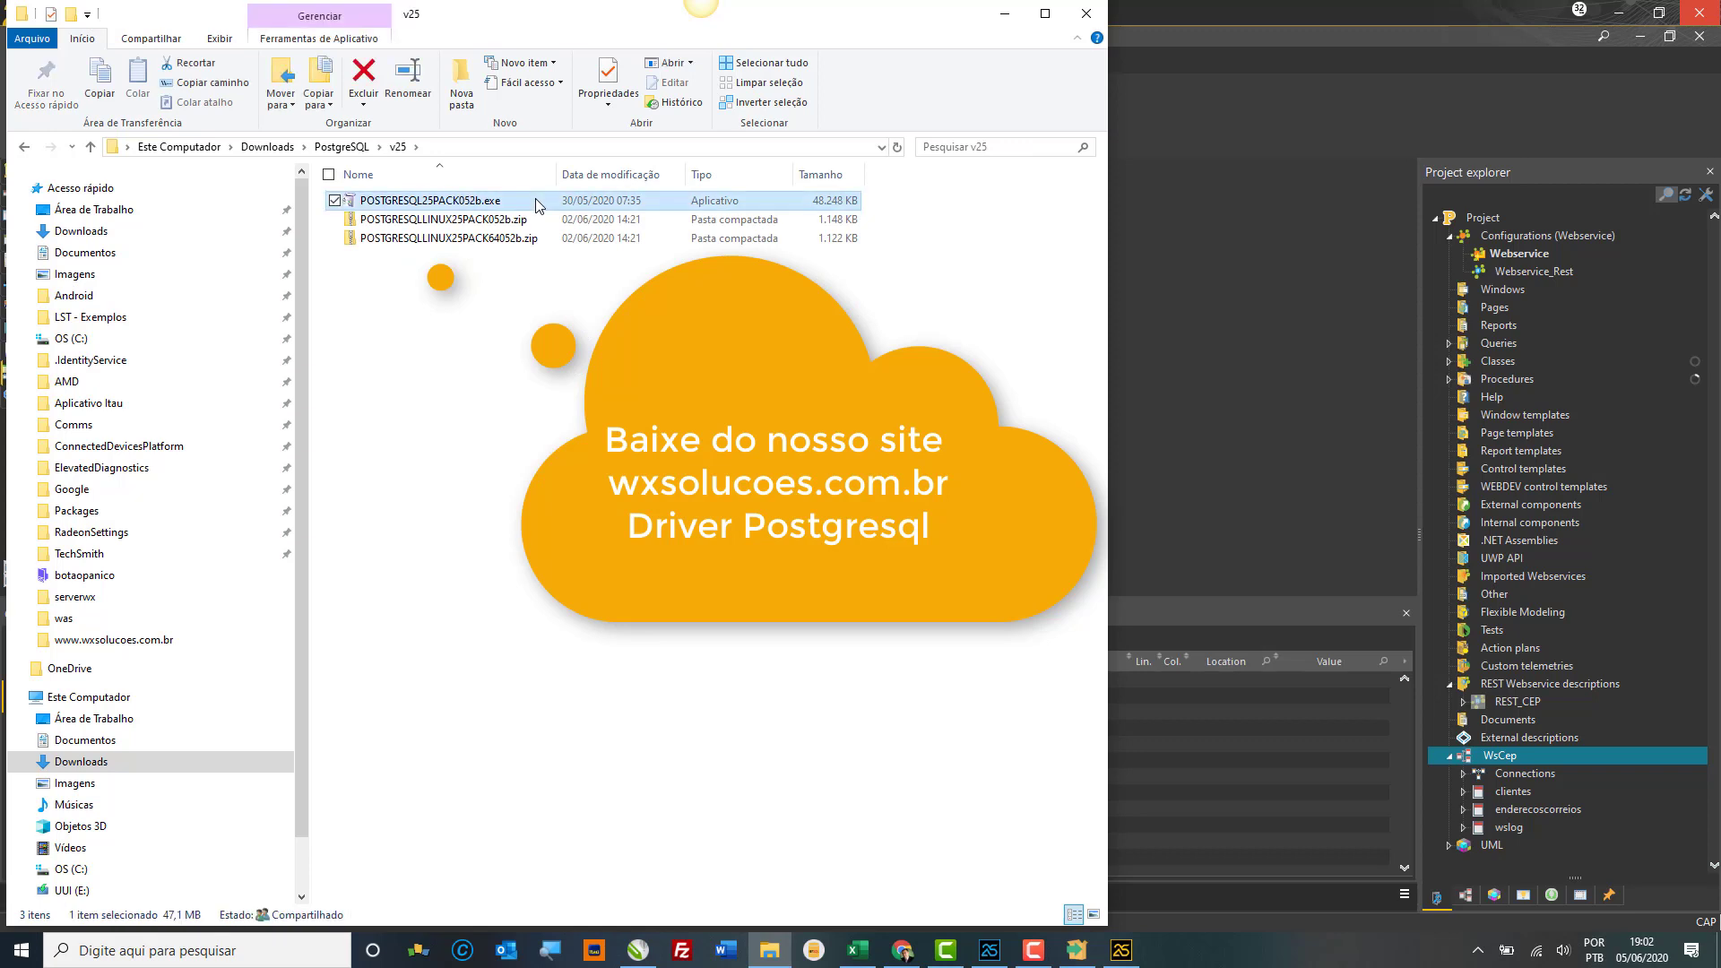
double_click(538, 206)
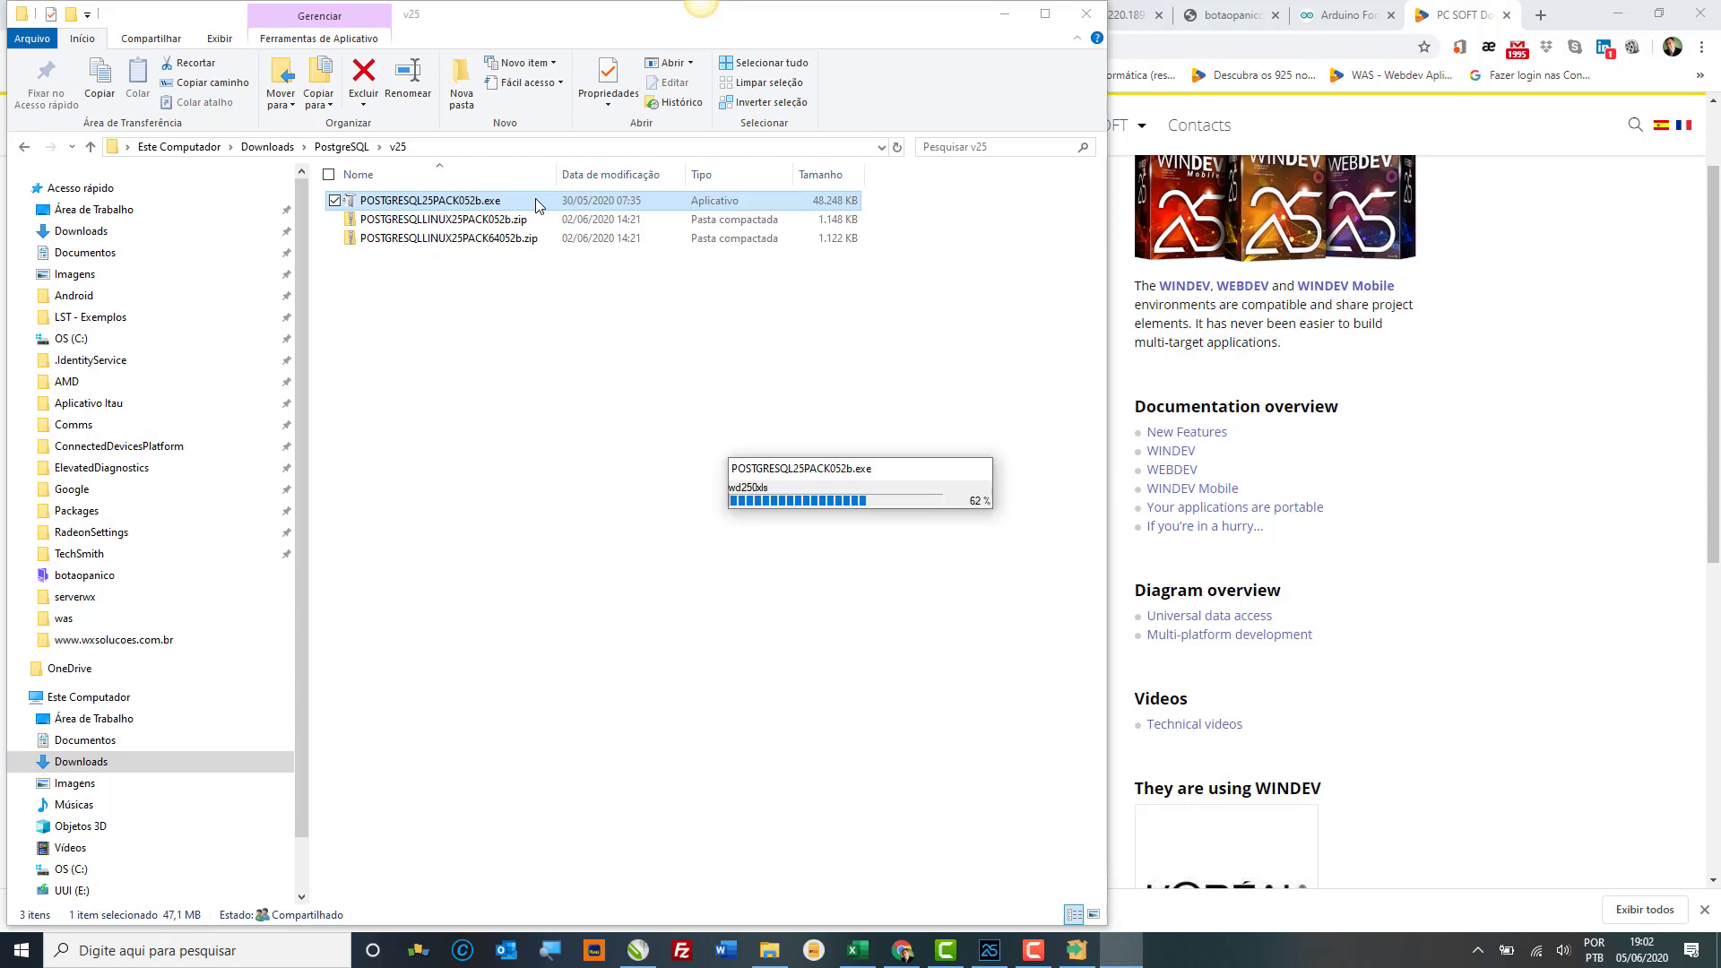
Step: Dismiss the stop-processes notice and cancel the native connector Service Pack update
click(1081, 957)
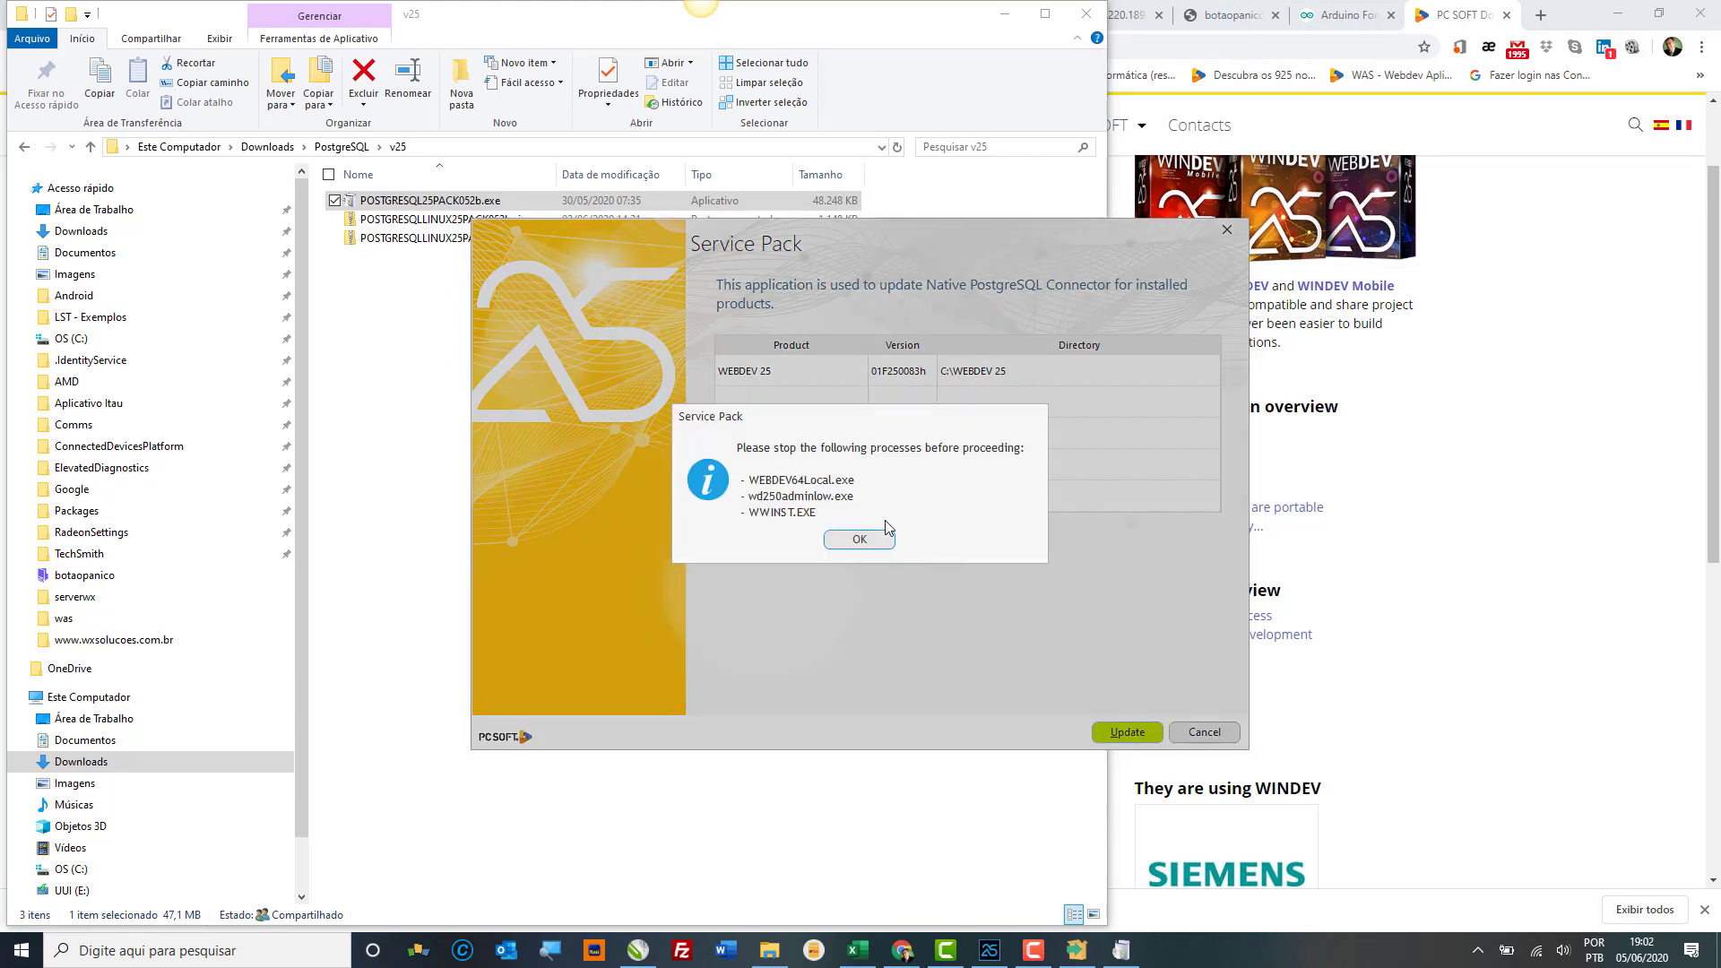
click(852, 542)
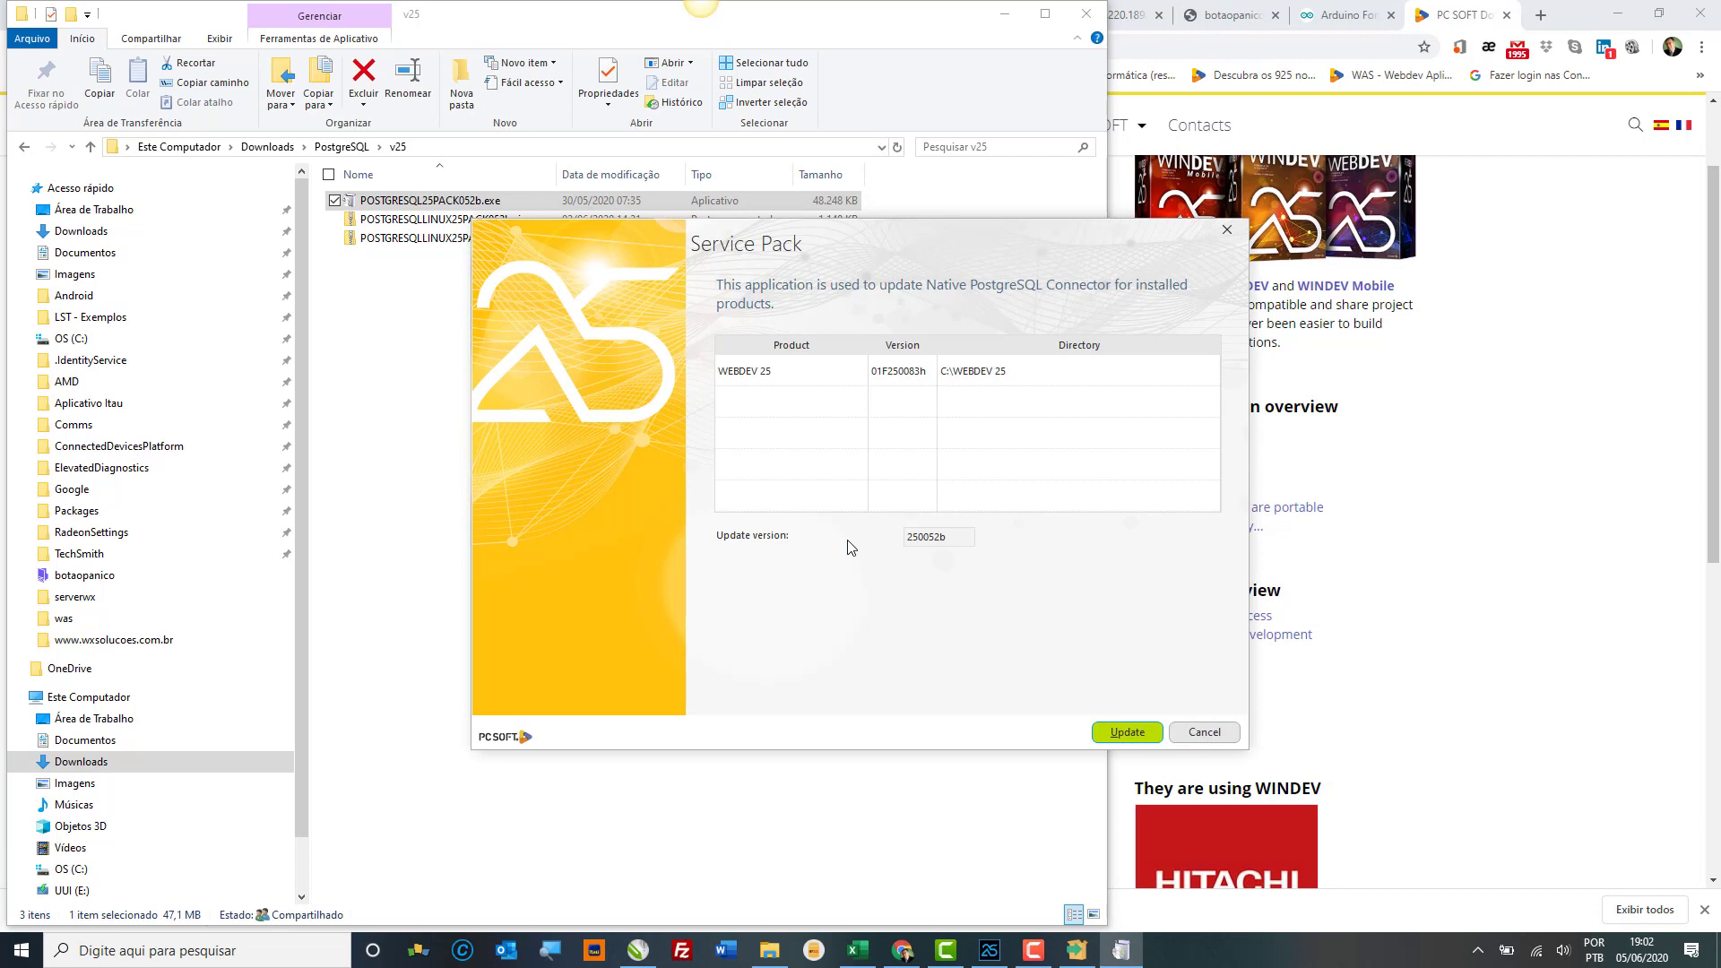
click(1225, 231)
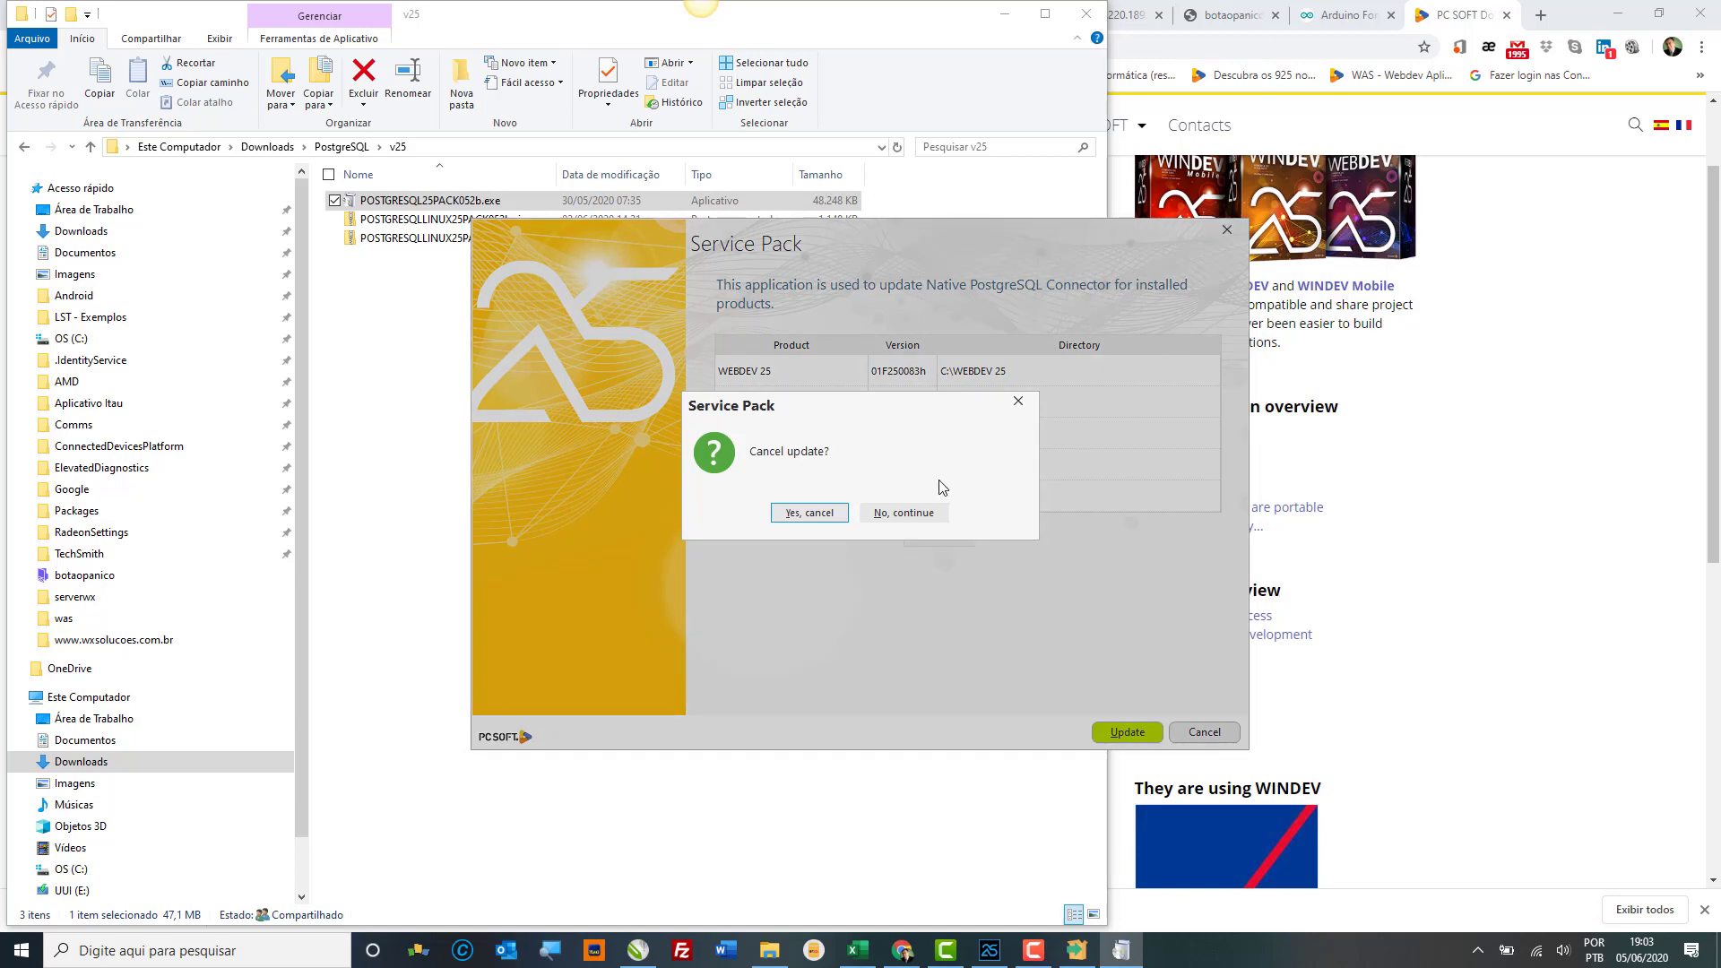
click(816, 515)
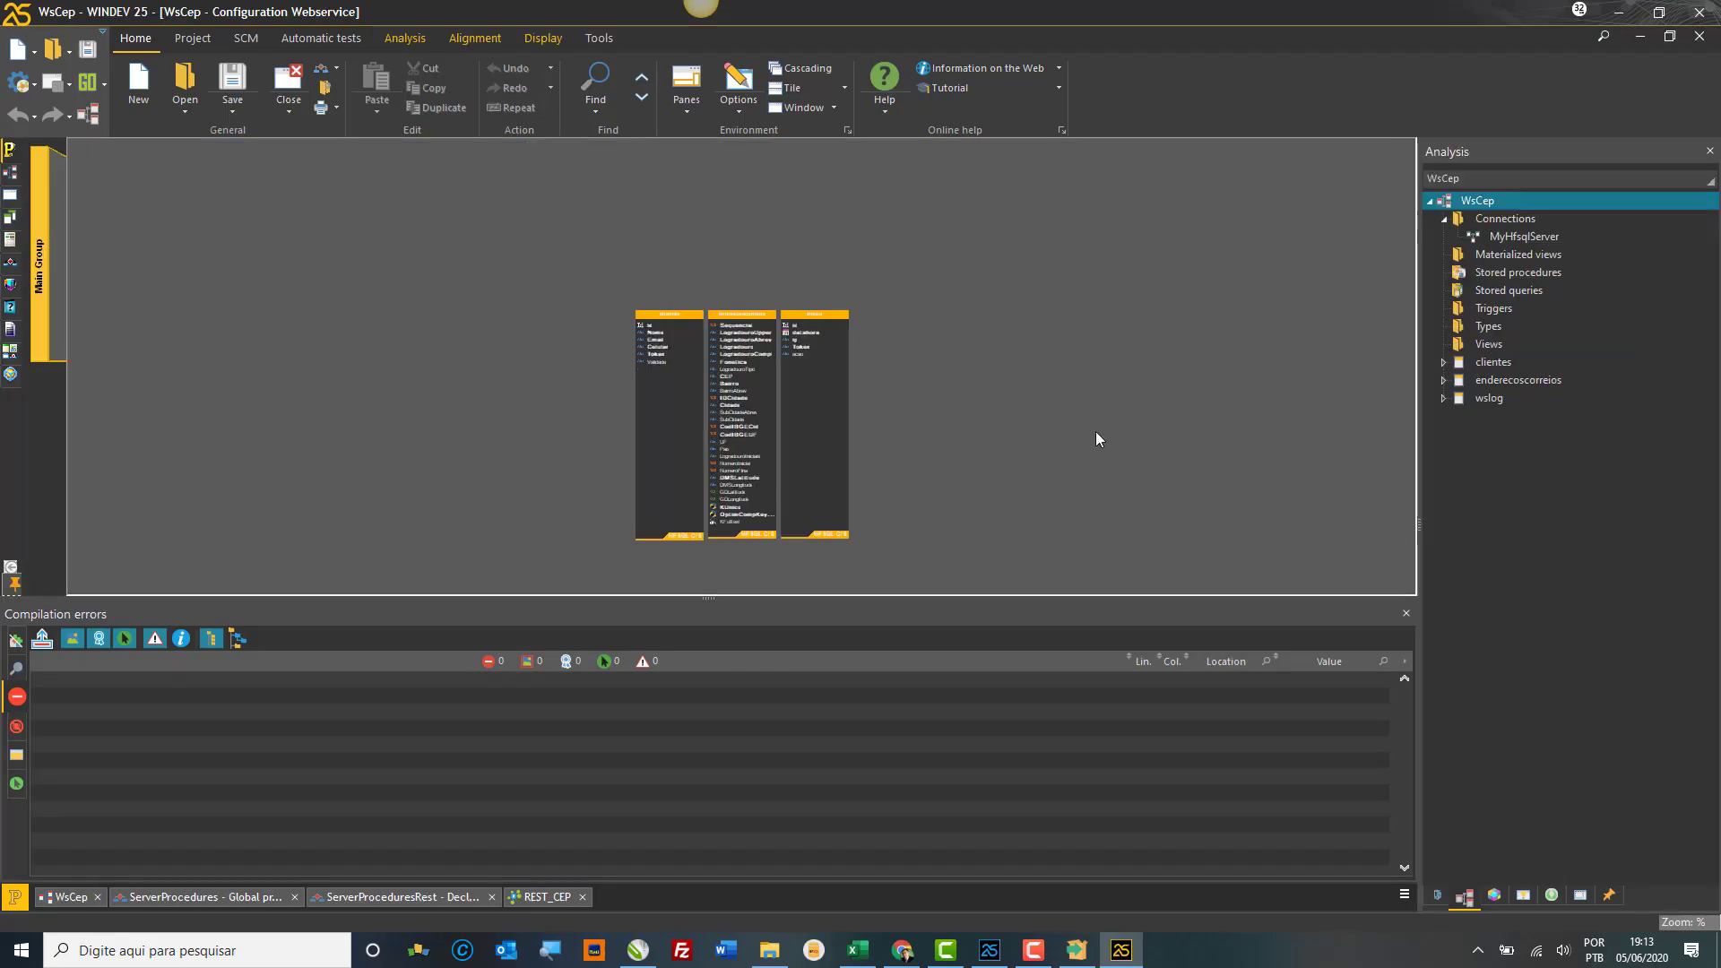
Step: Open the analysis Connections list, start a PostgreSQL connection, then abandon the wizard without creating it
right_click(1095, 432)
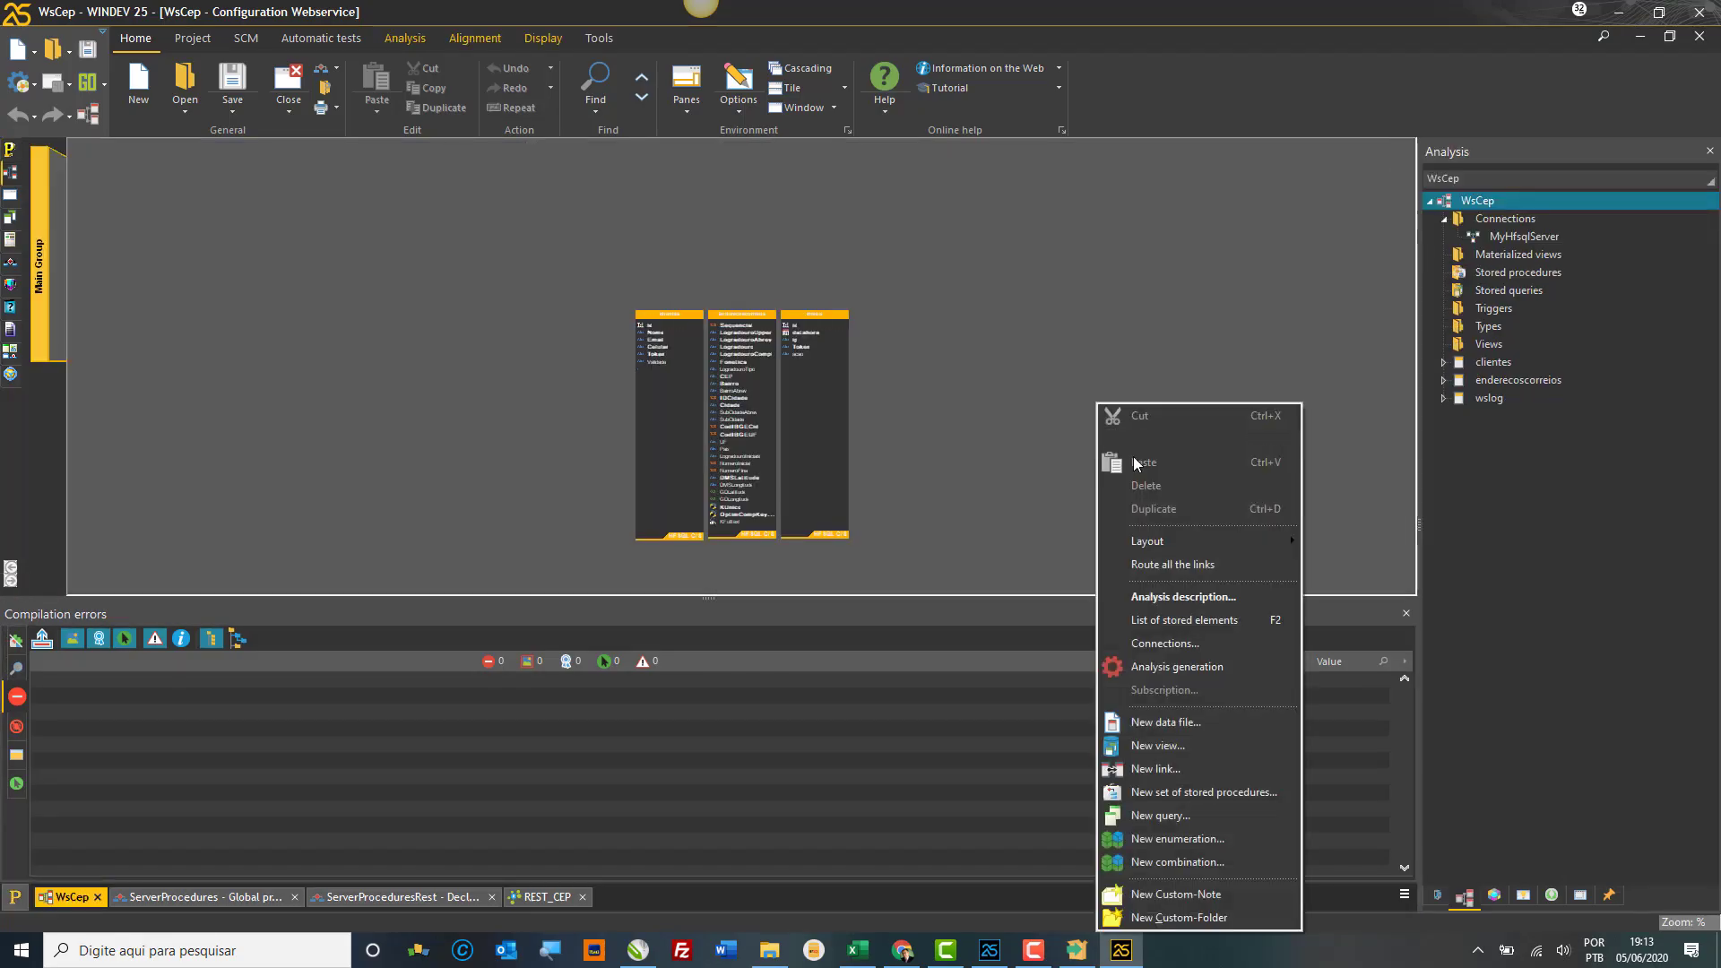
click(1159, 643)
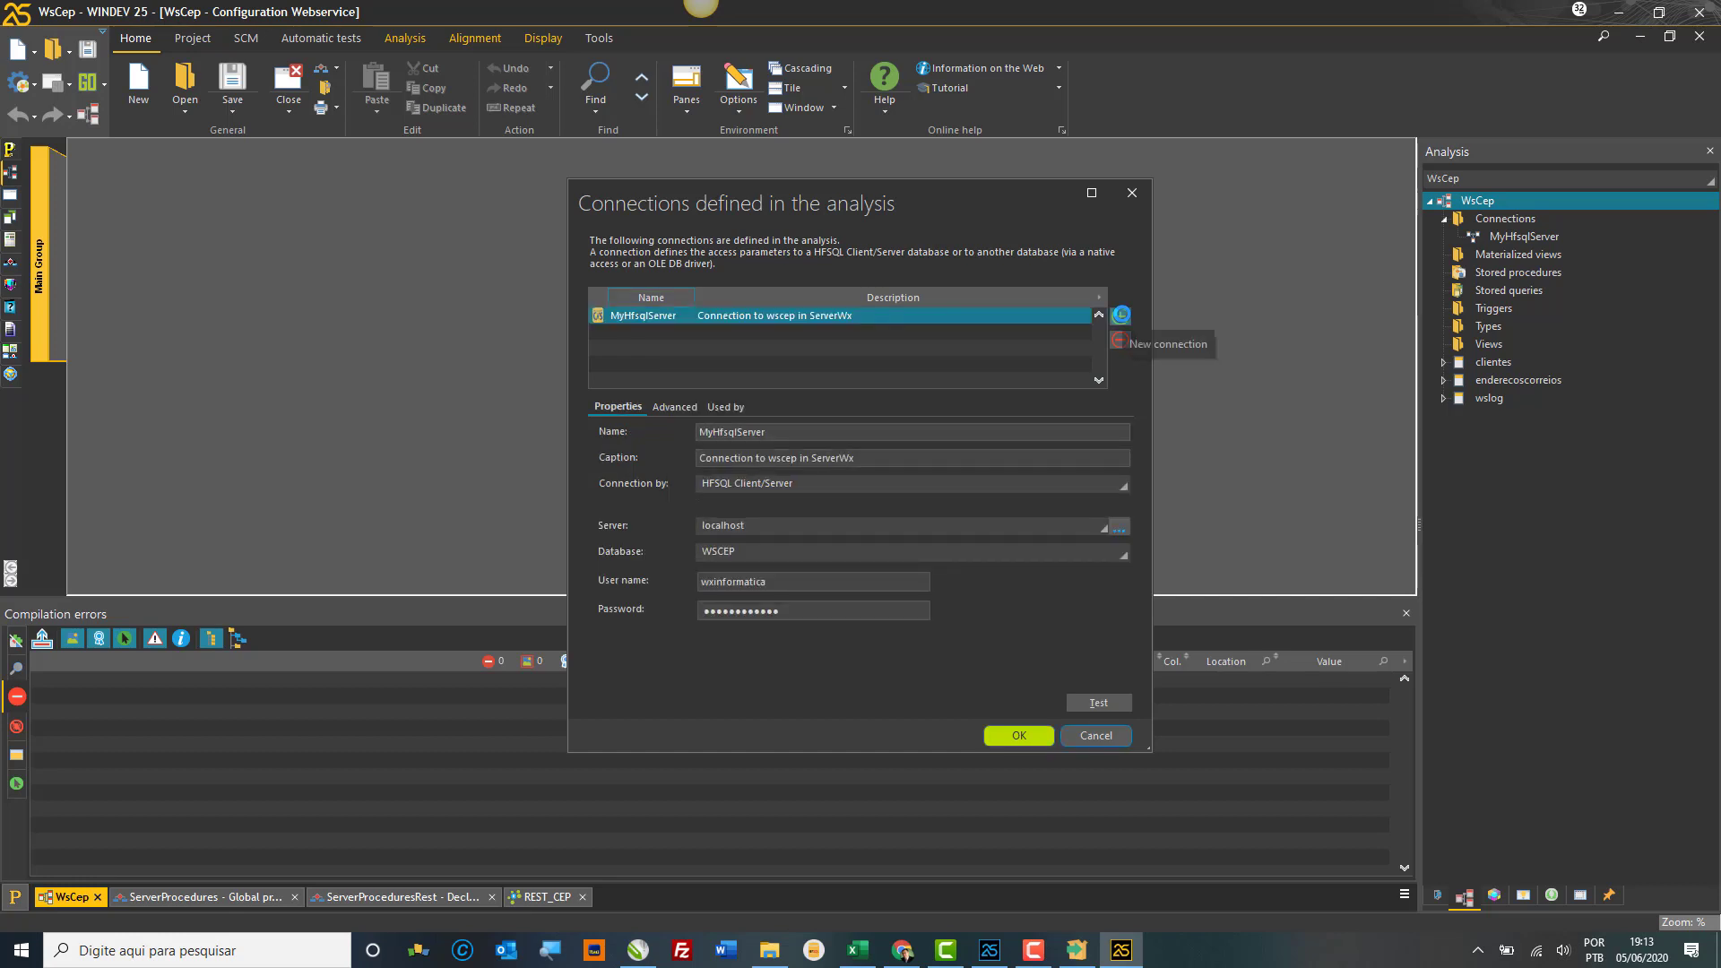
click(1122, 318)
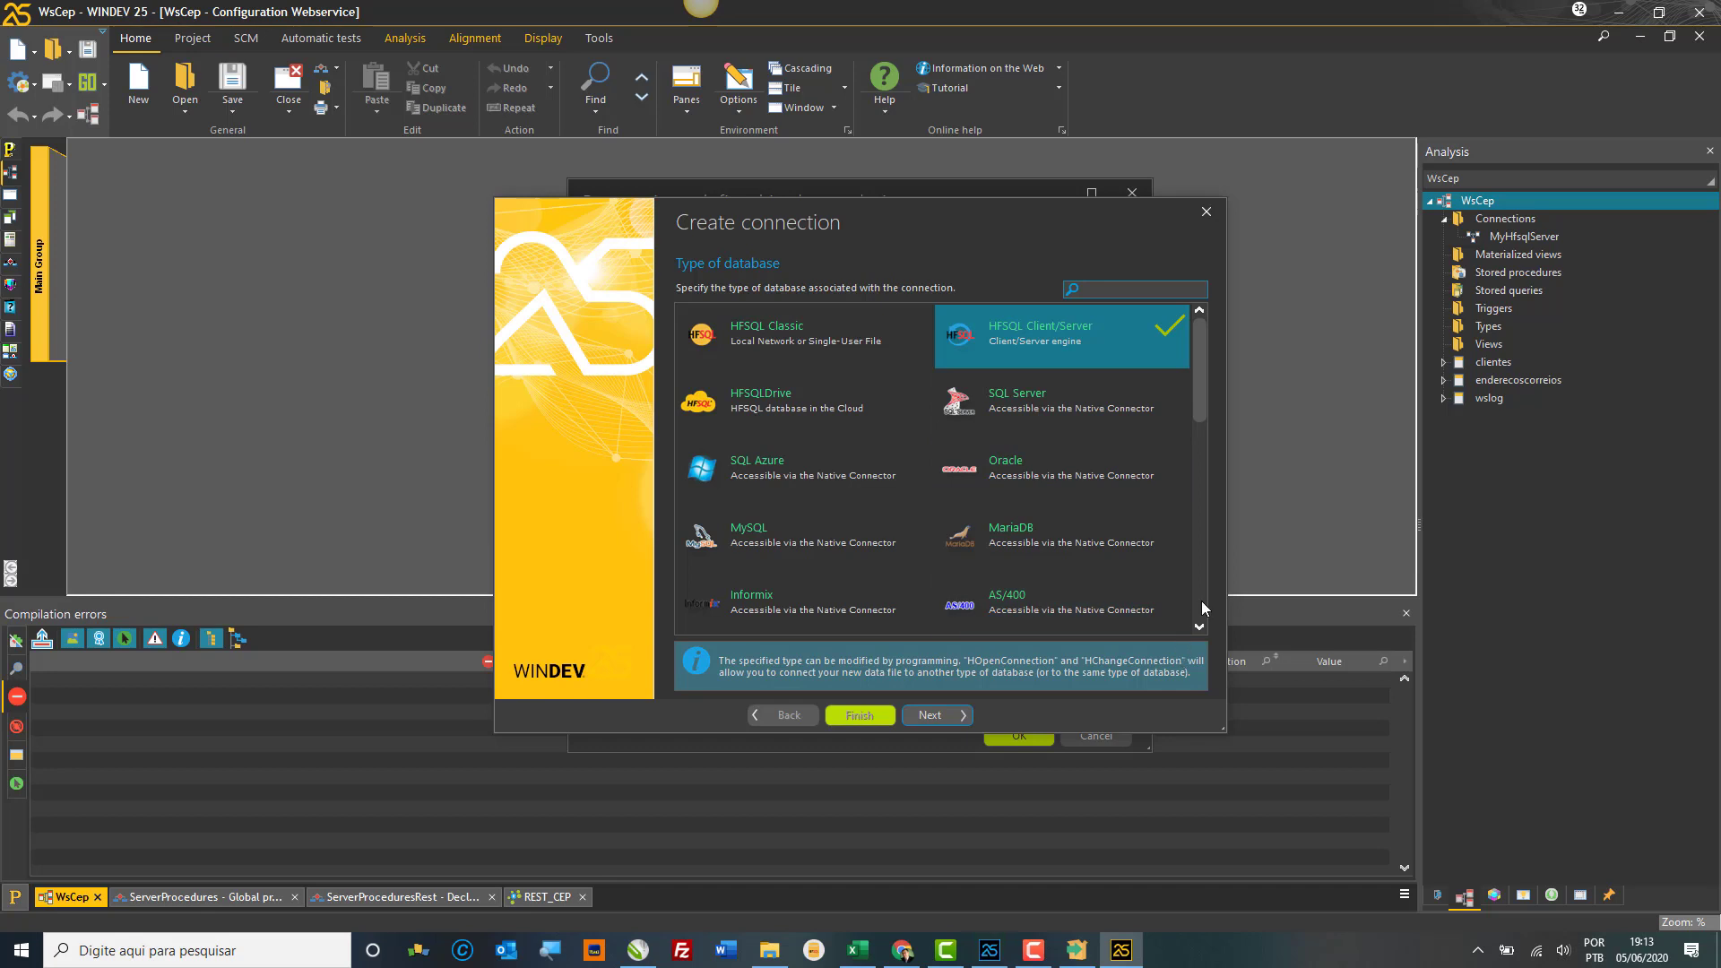
click(1200, 627)
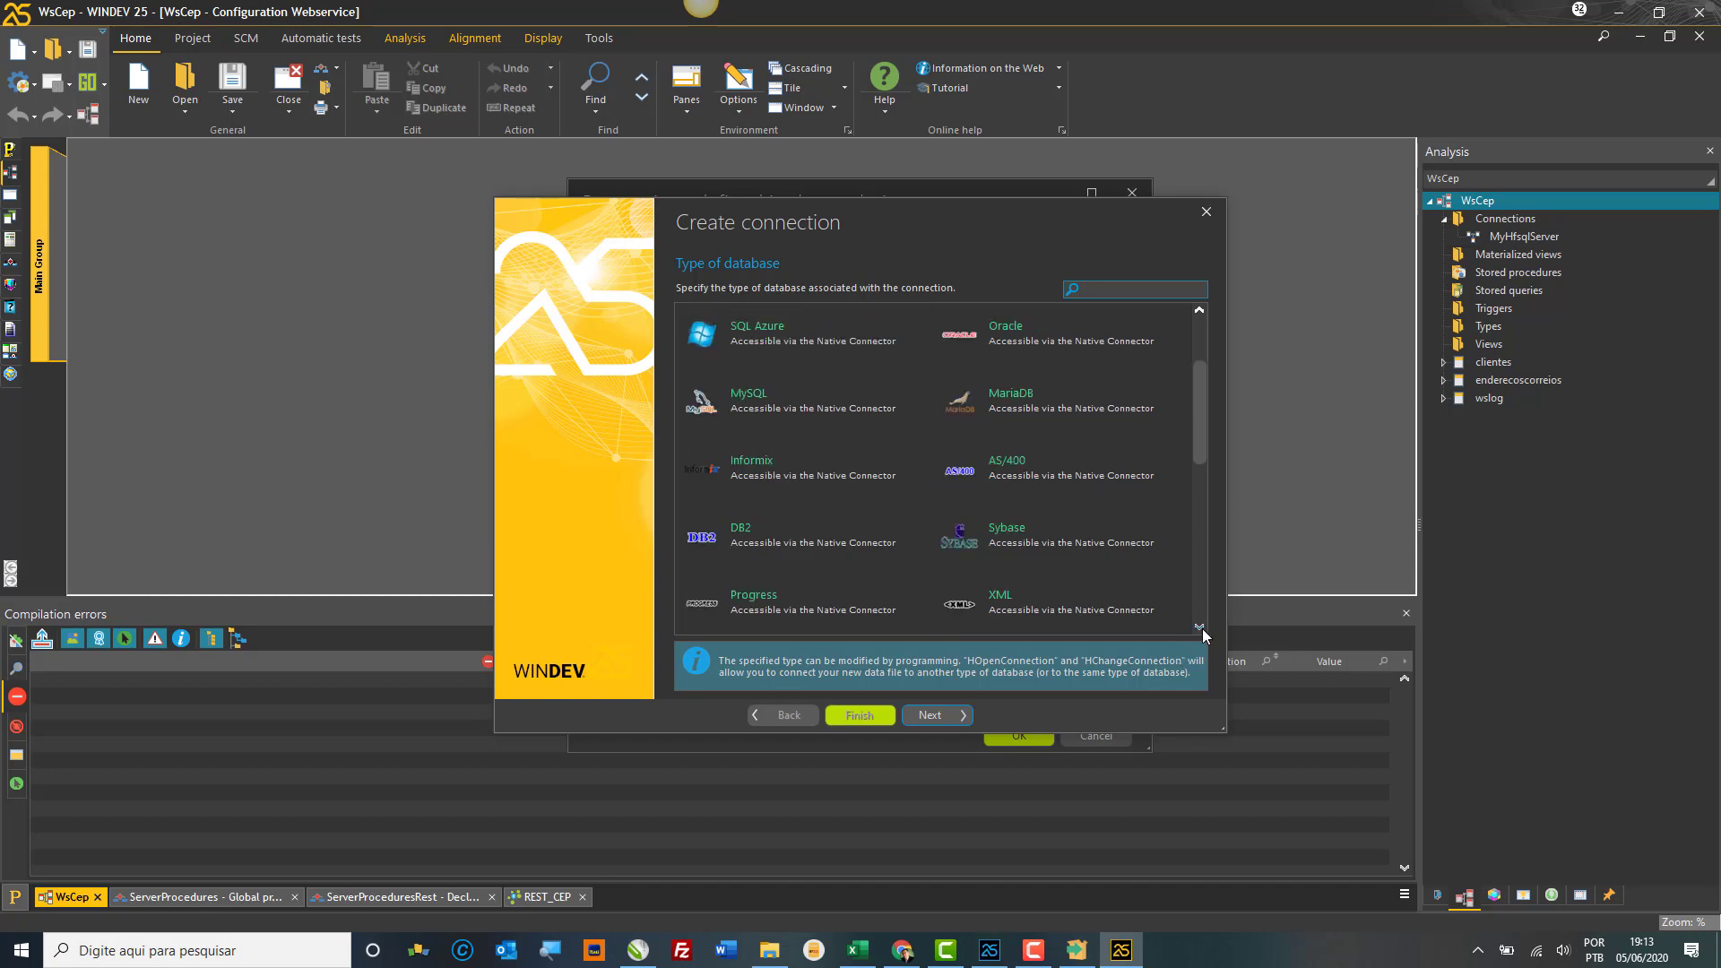
click(1200, 626)
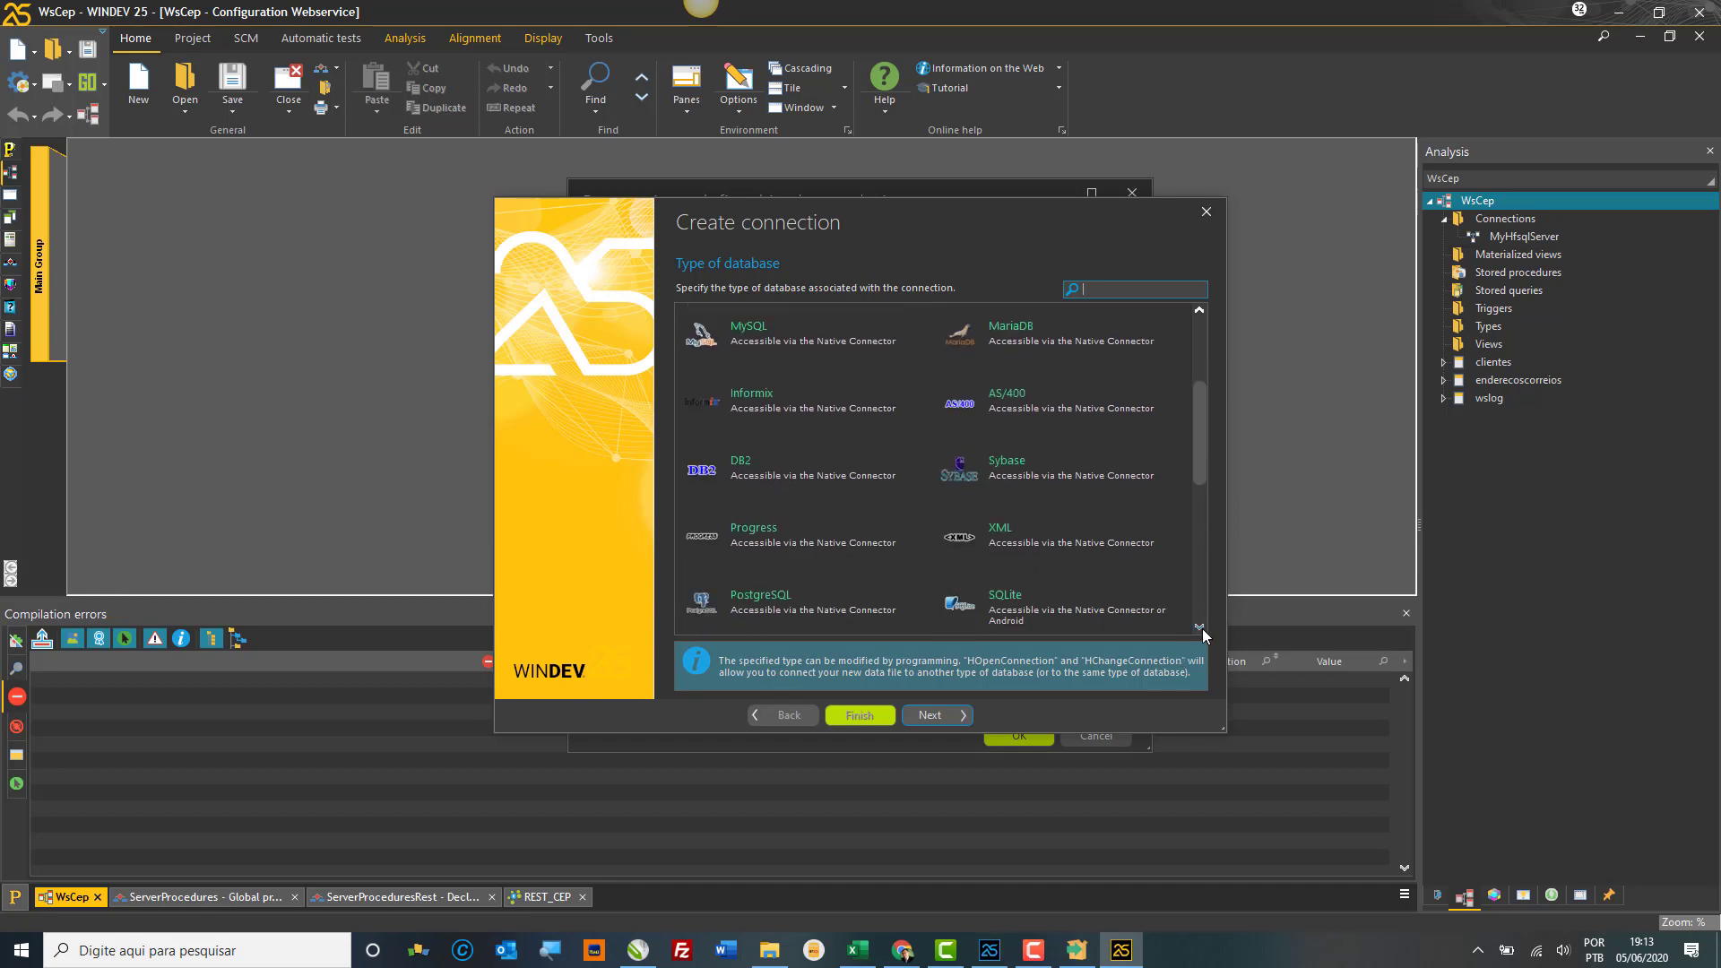
click(803, 611)
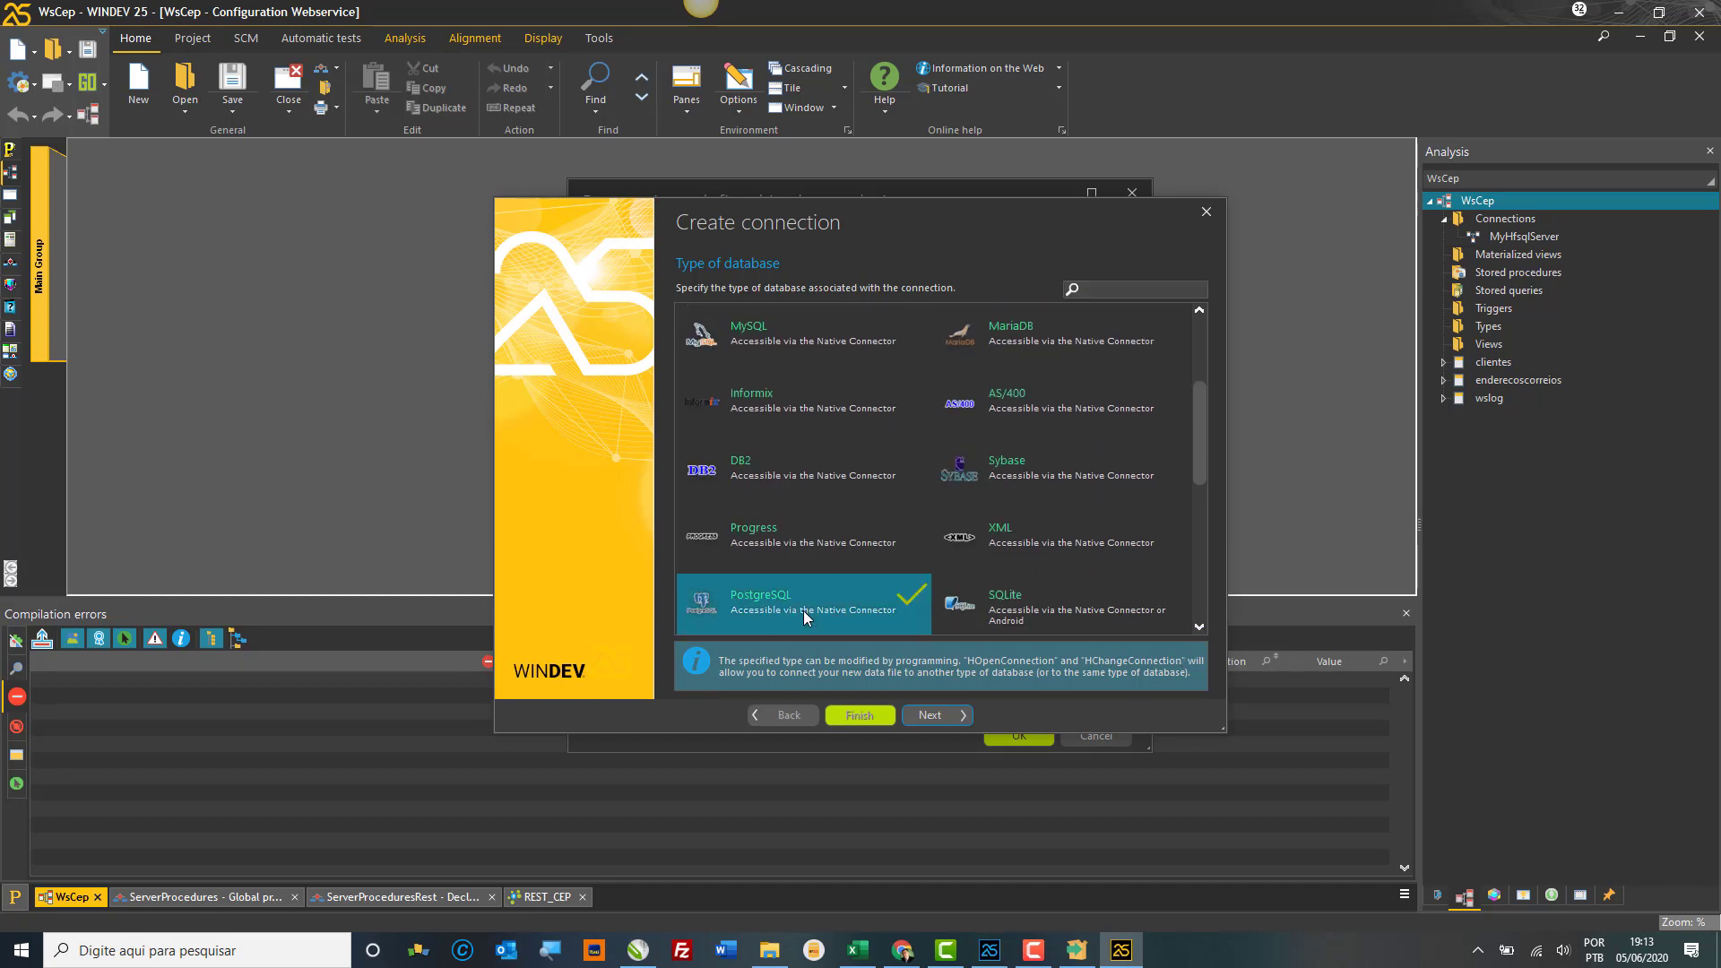
click(944, 718)
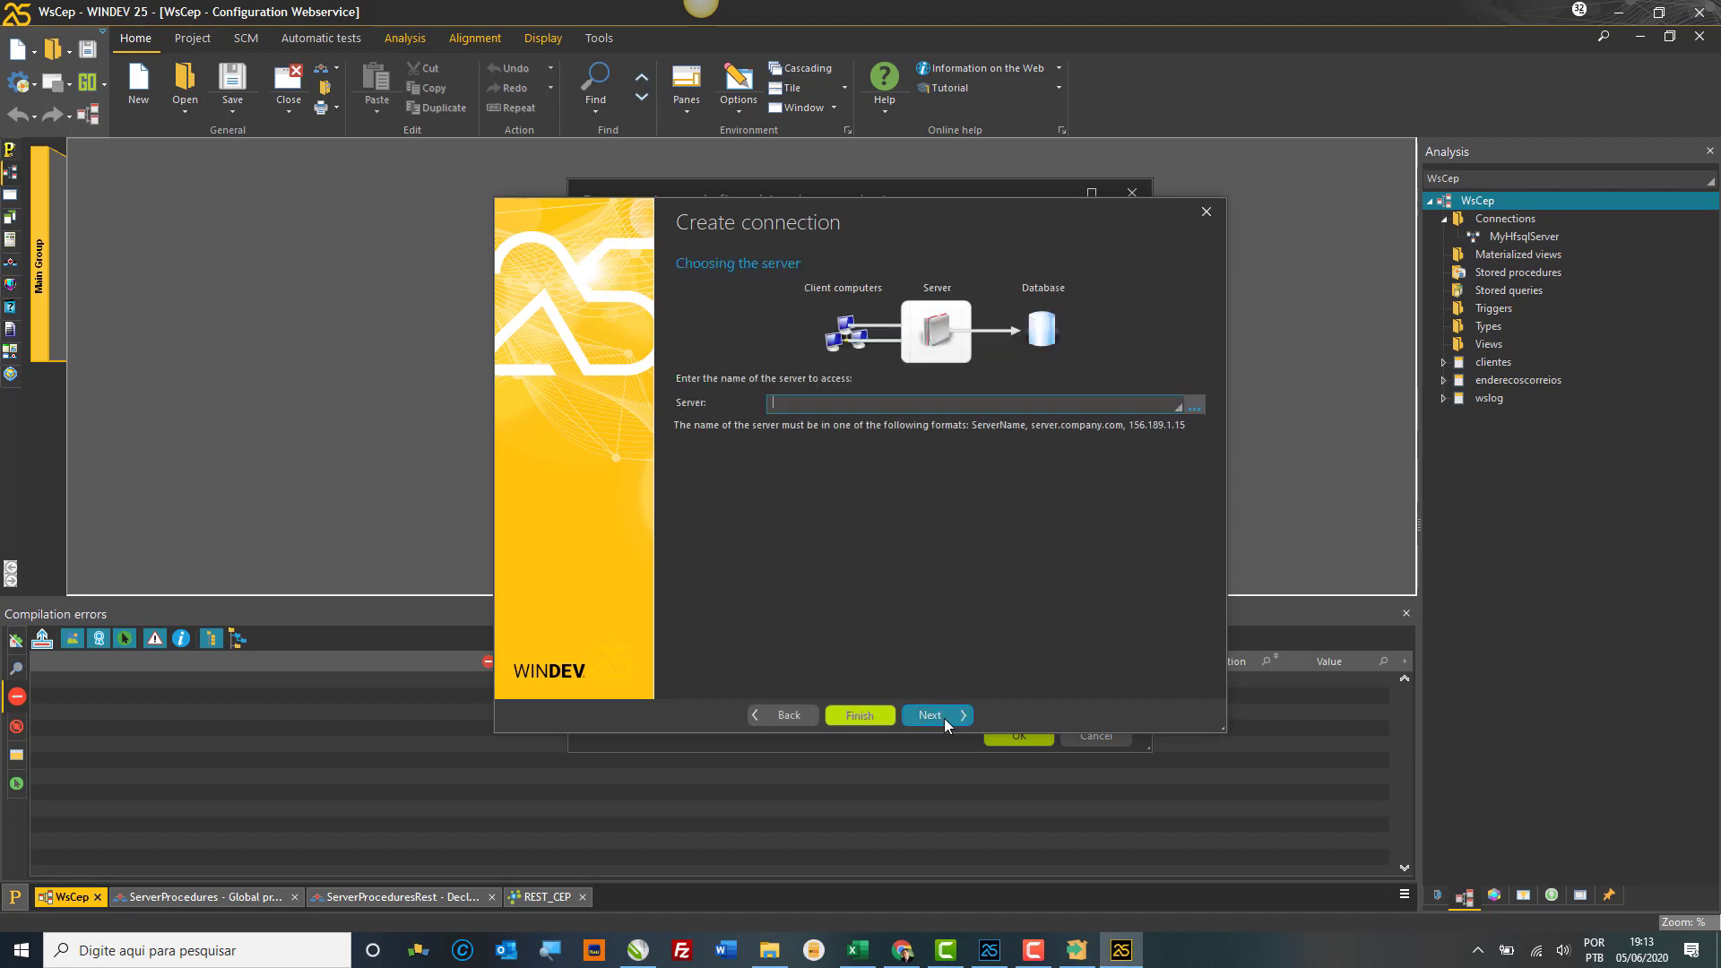
click(789, 716)
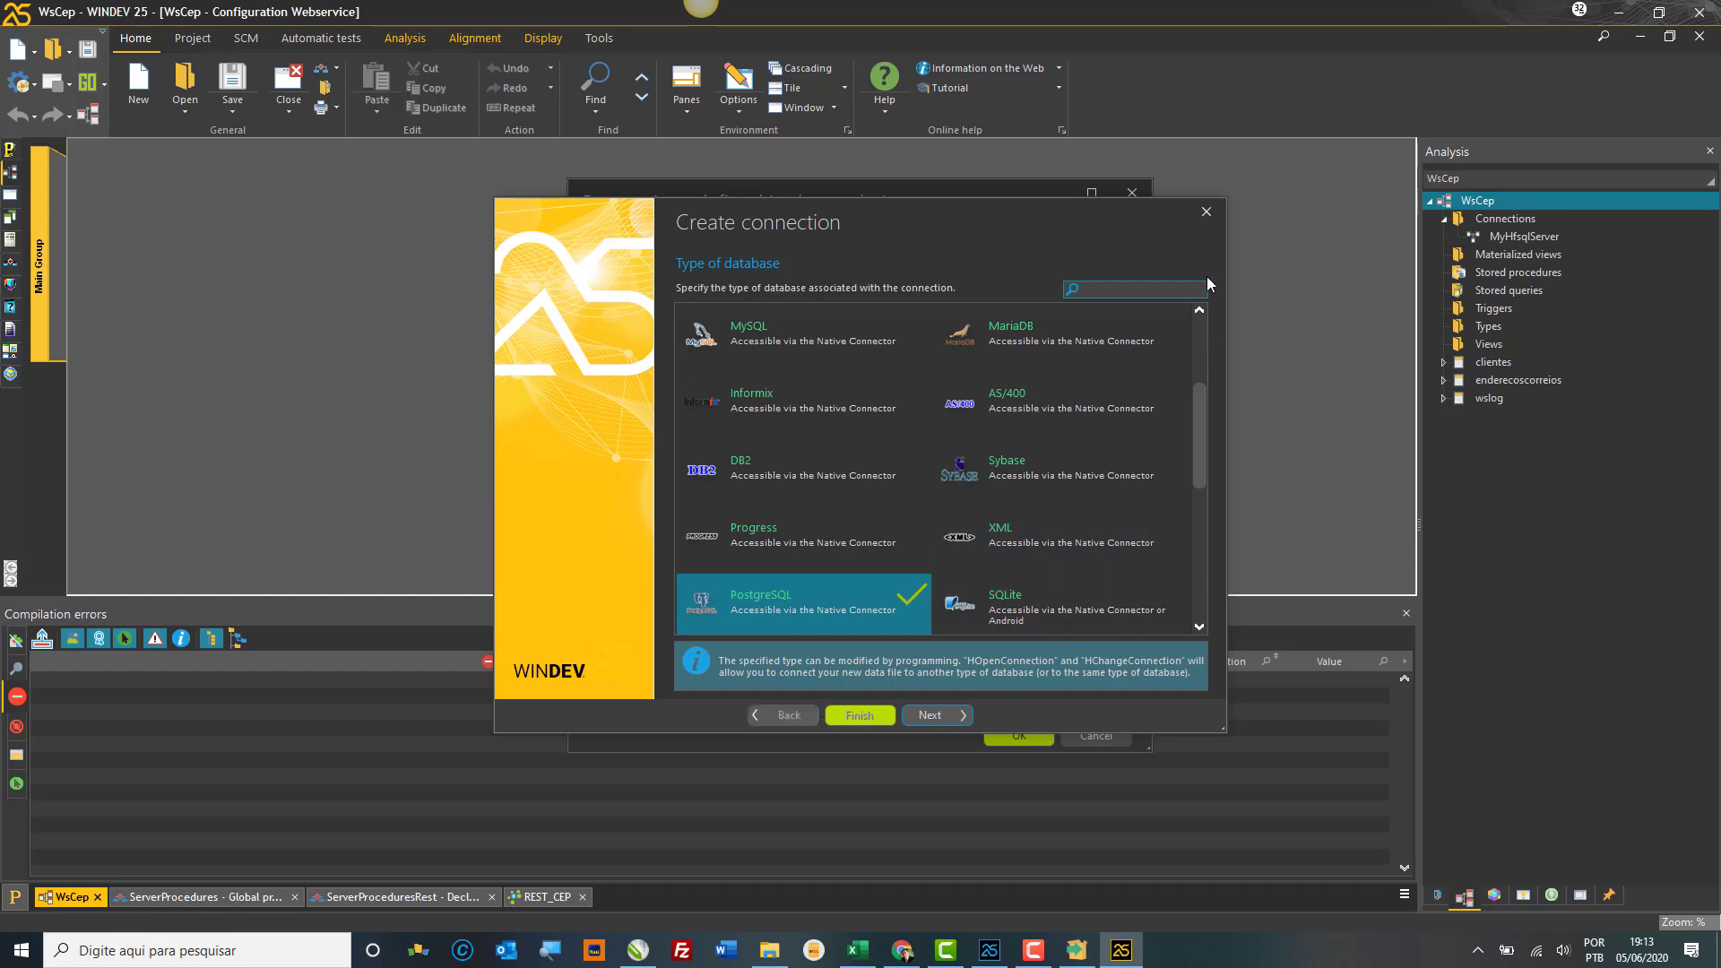
click(1206, 212)
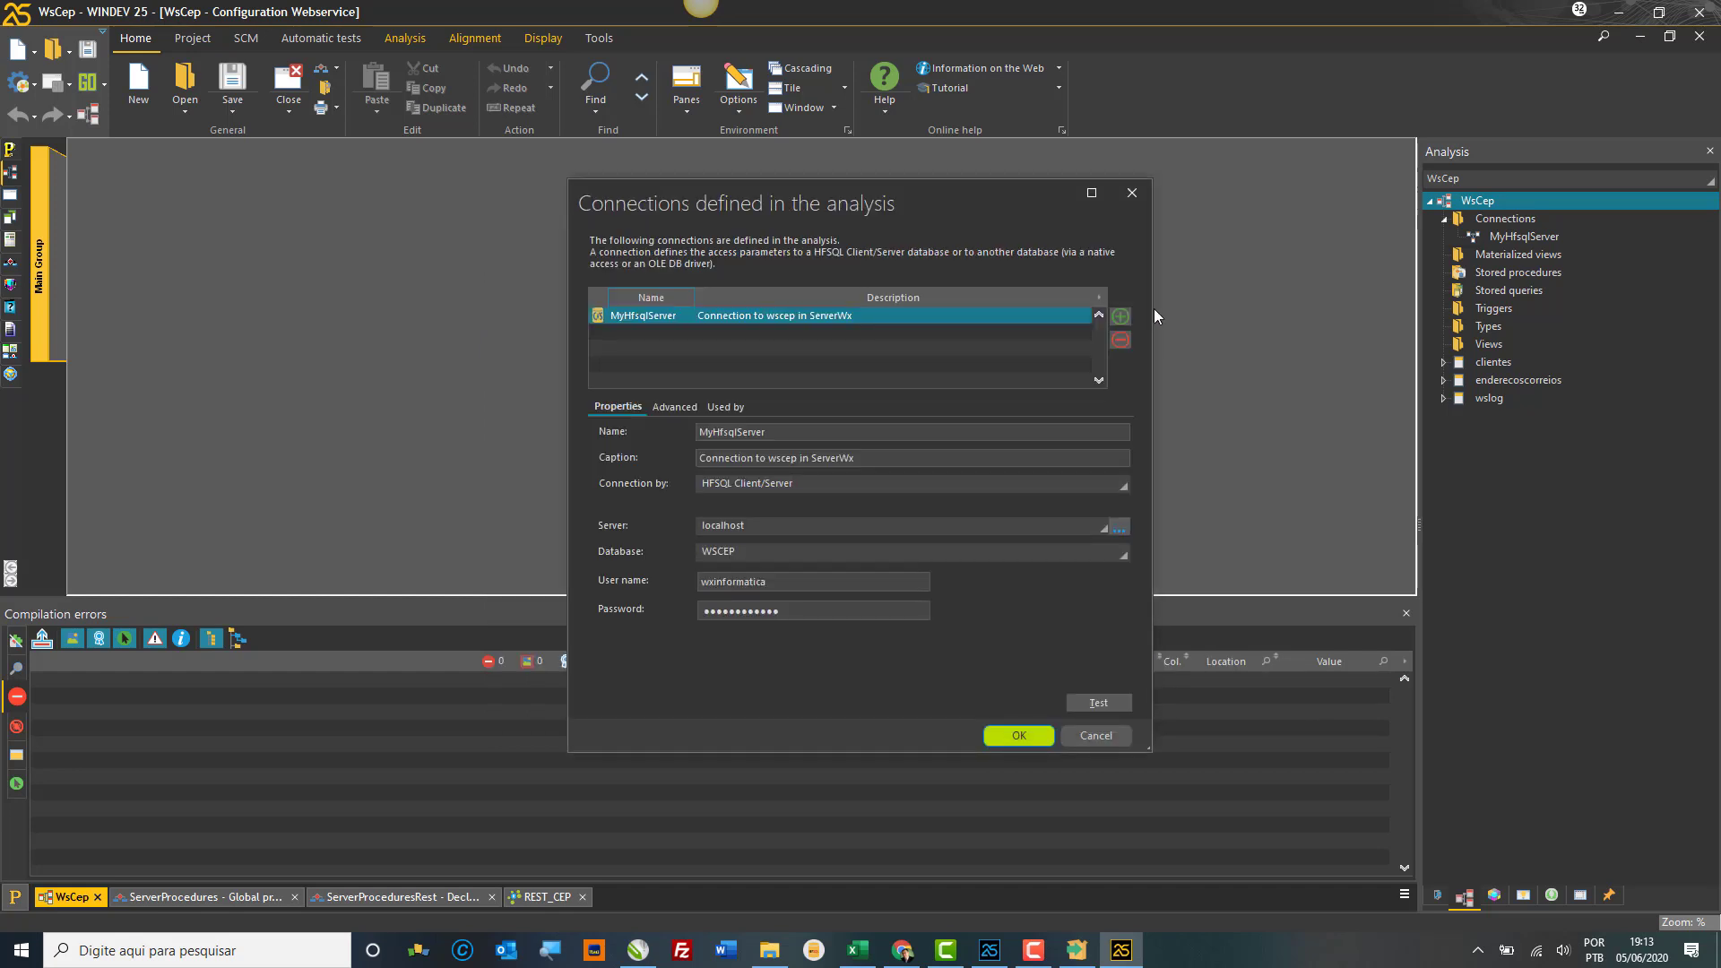
Step: Reopen Connections, try a new PostgreSQL connection again, then abandon it and close the list
click(1132, 193)
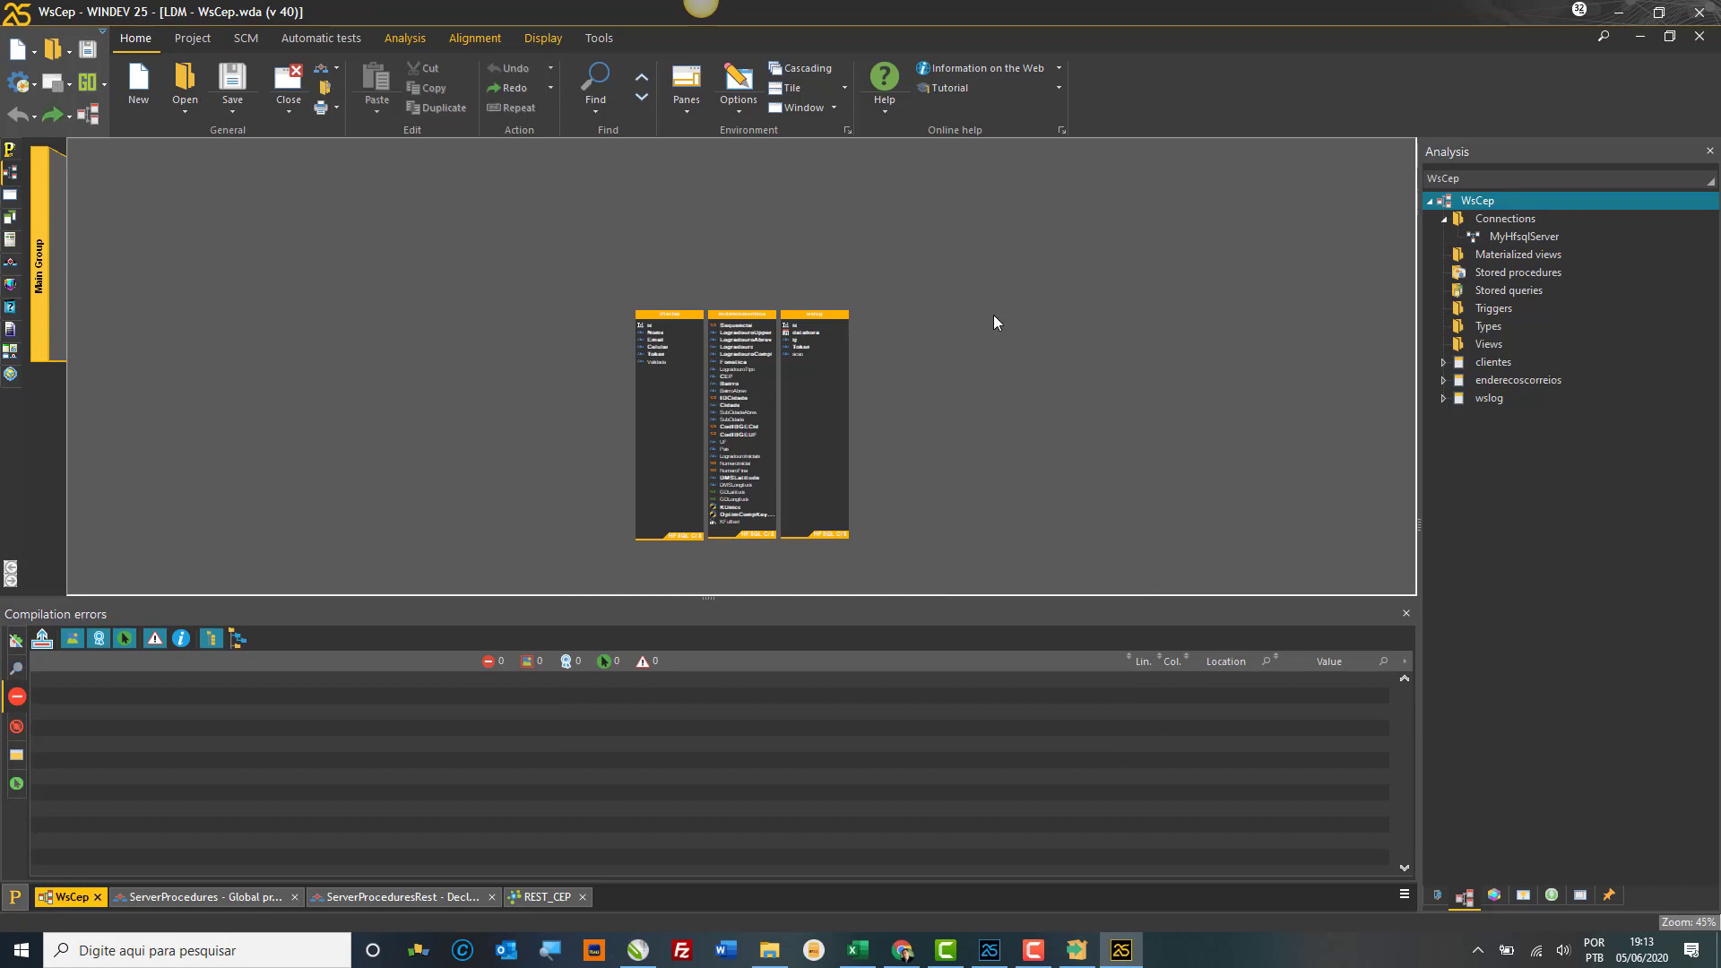
right_click(981, 294)
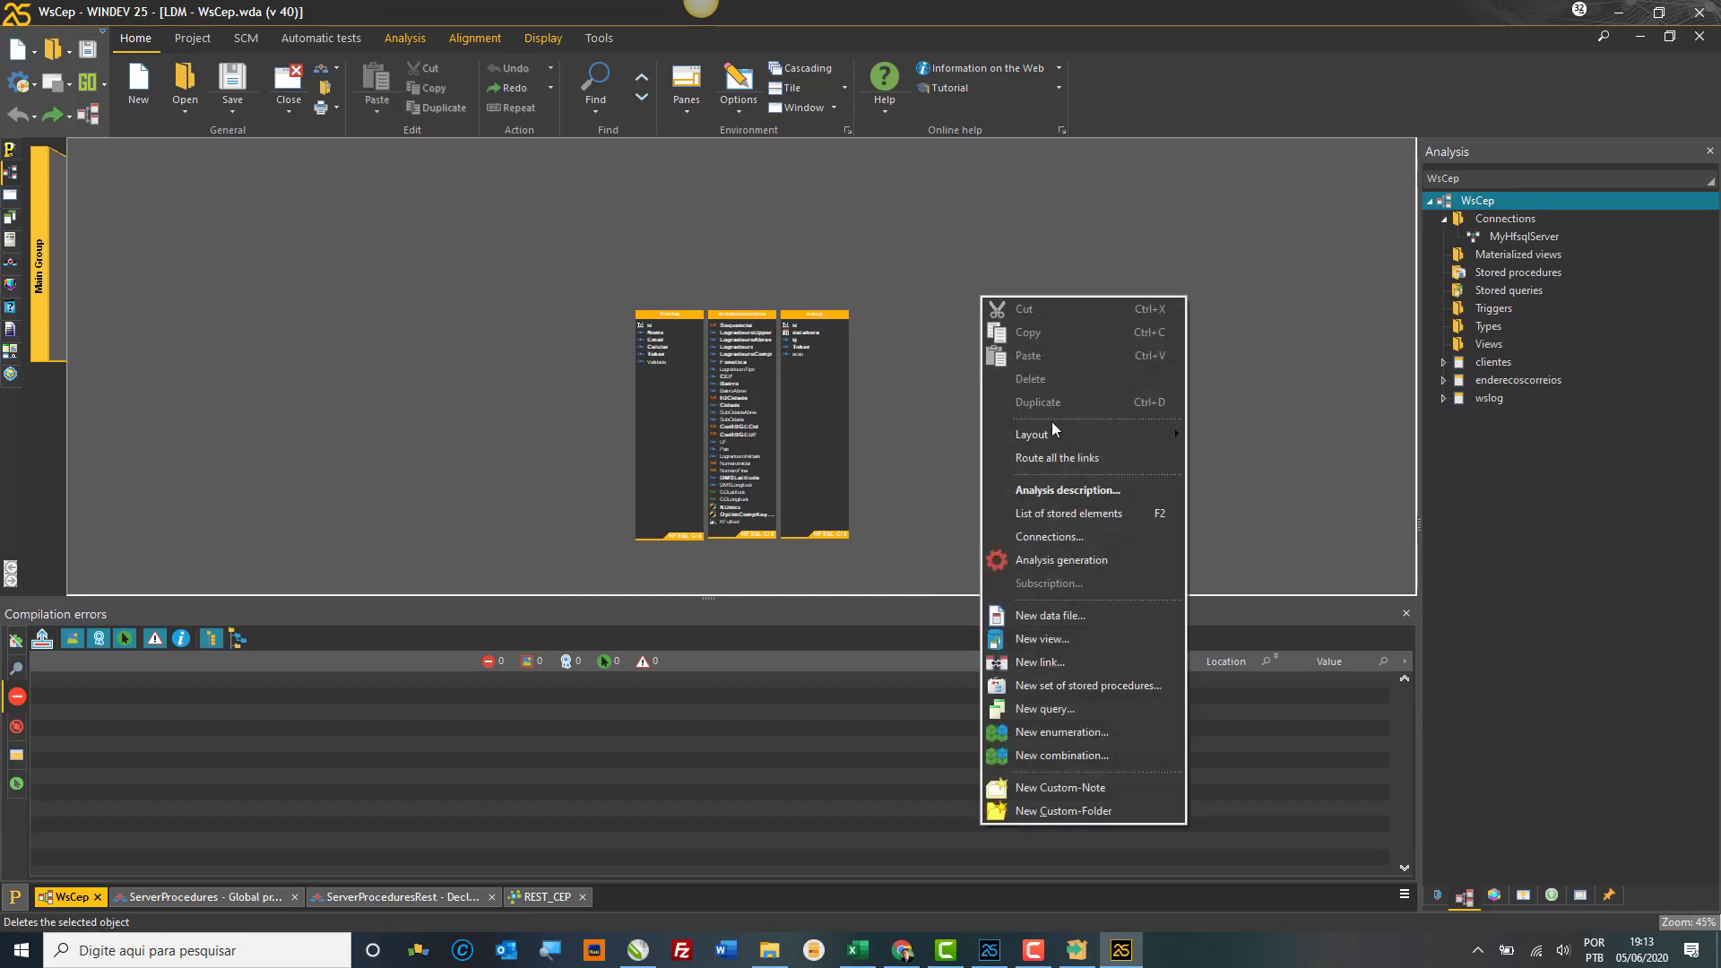
click(1049, 536)
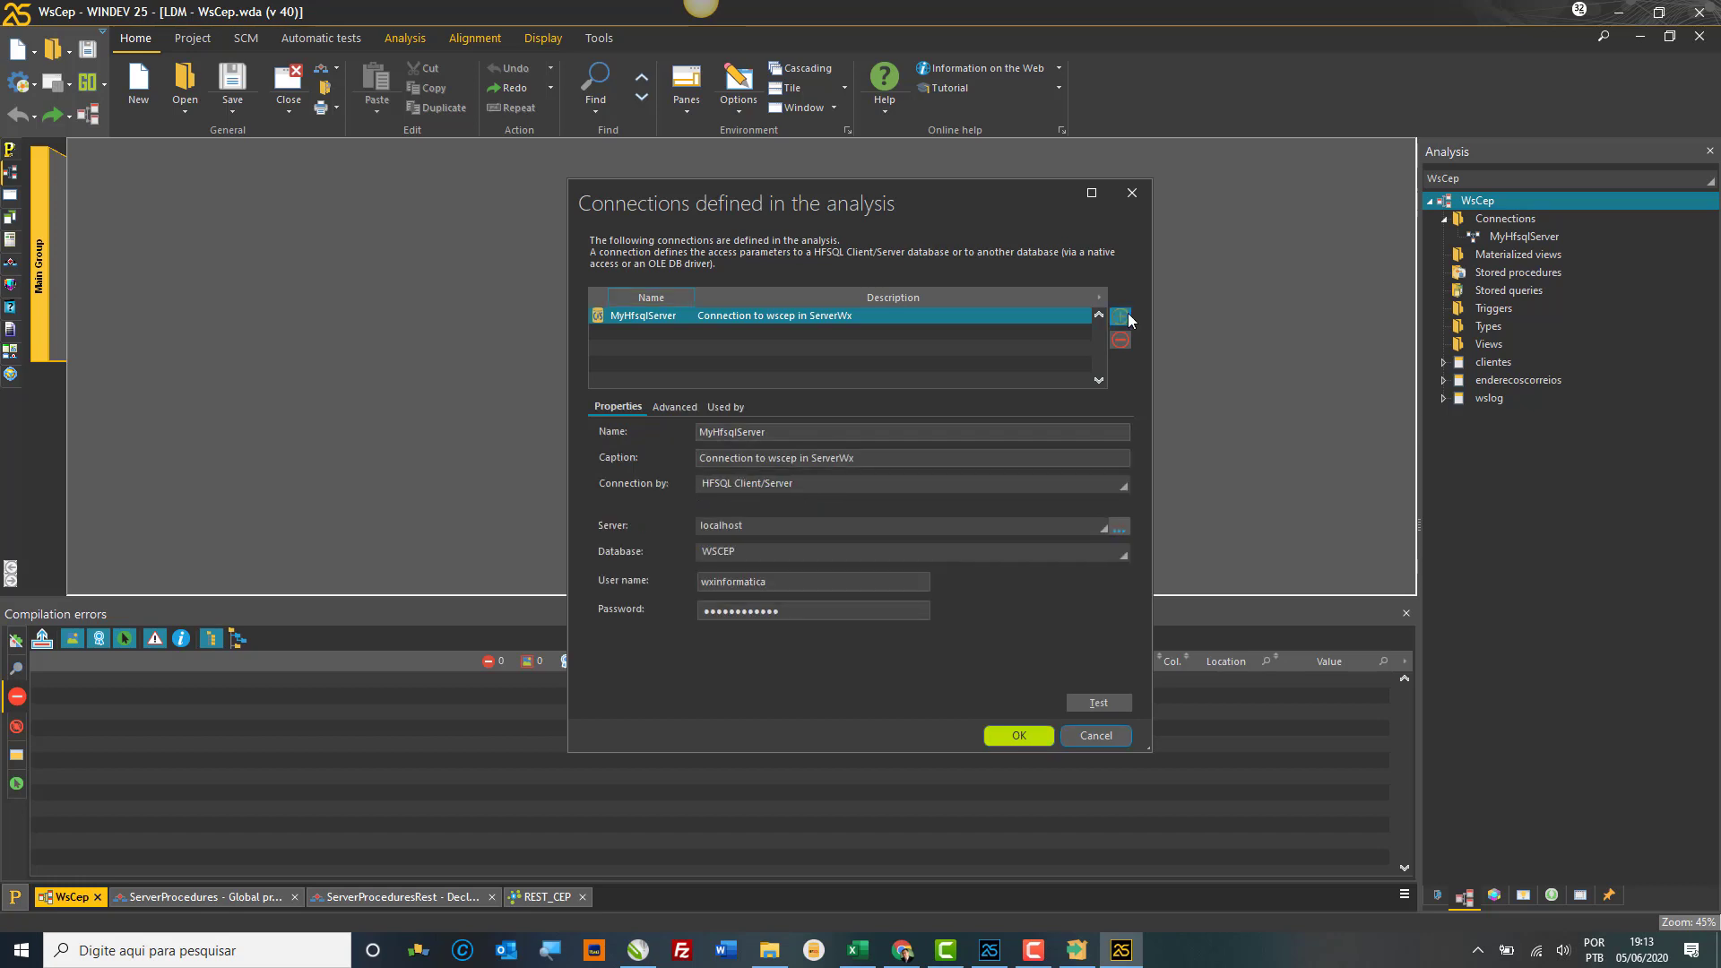
click(1121, 316)
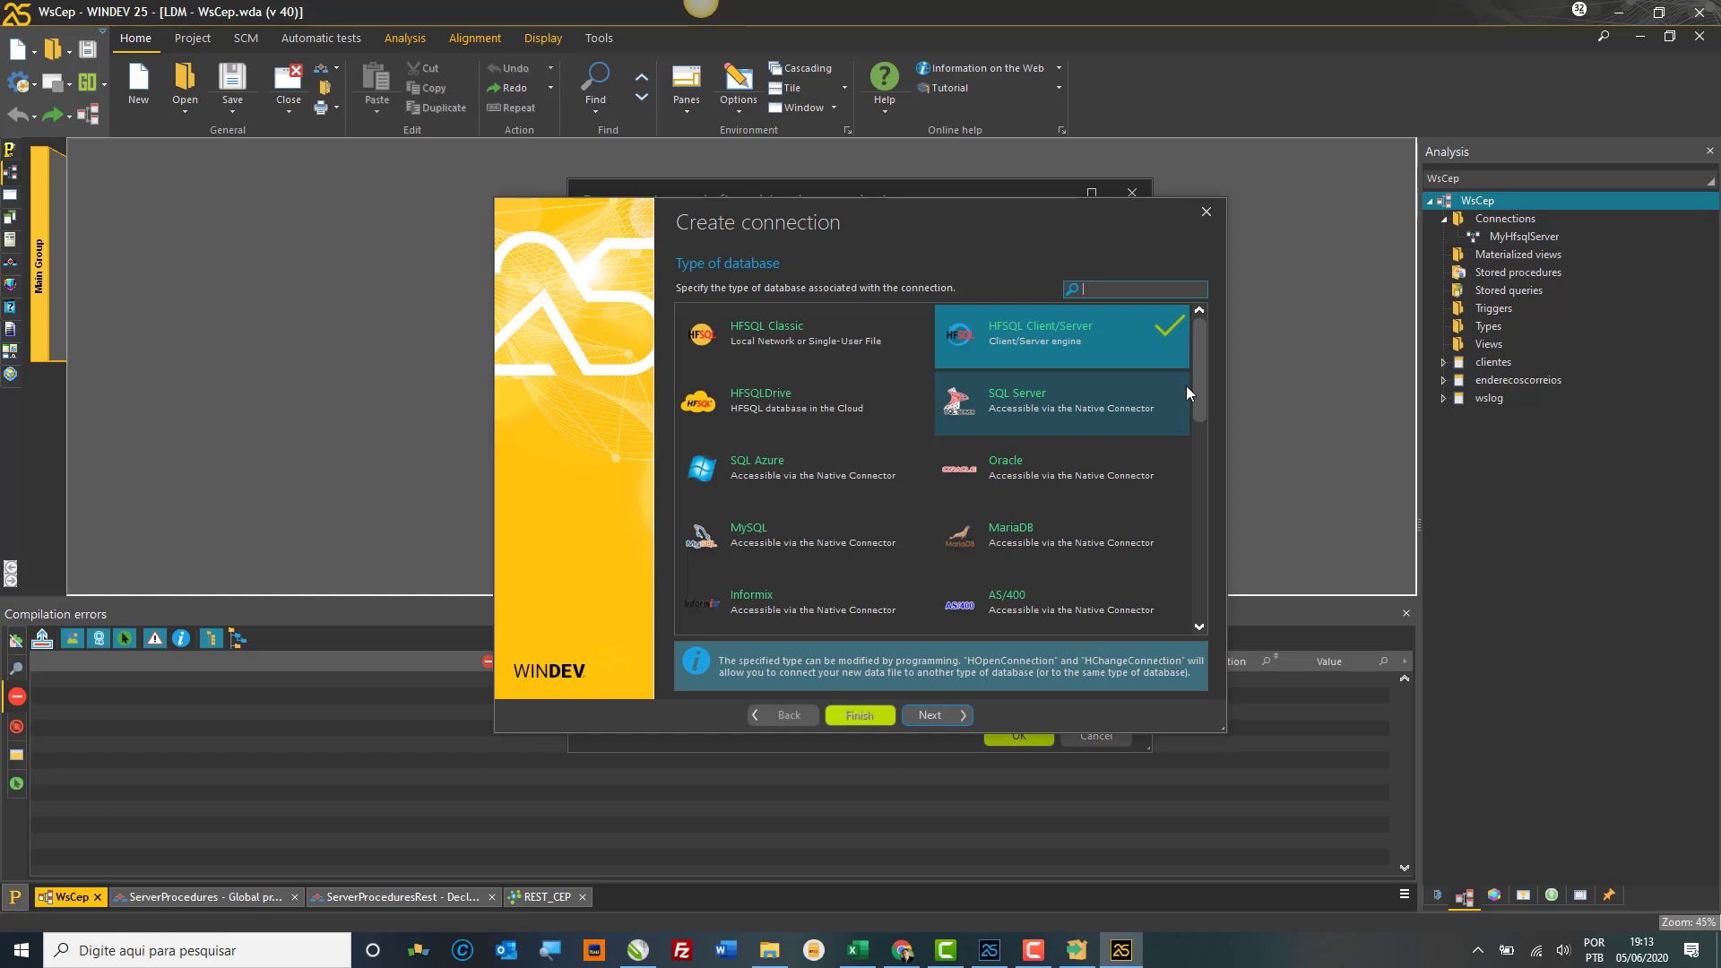
drag(1199, 378, 1200, 453)
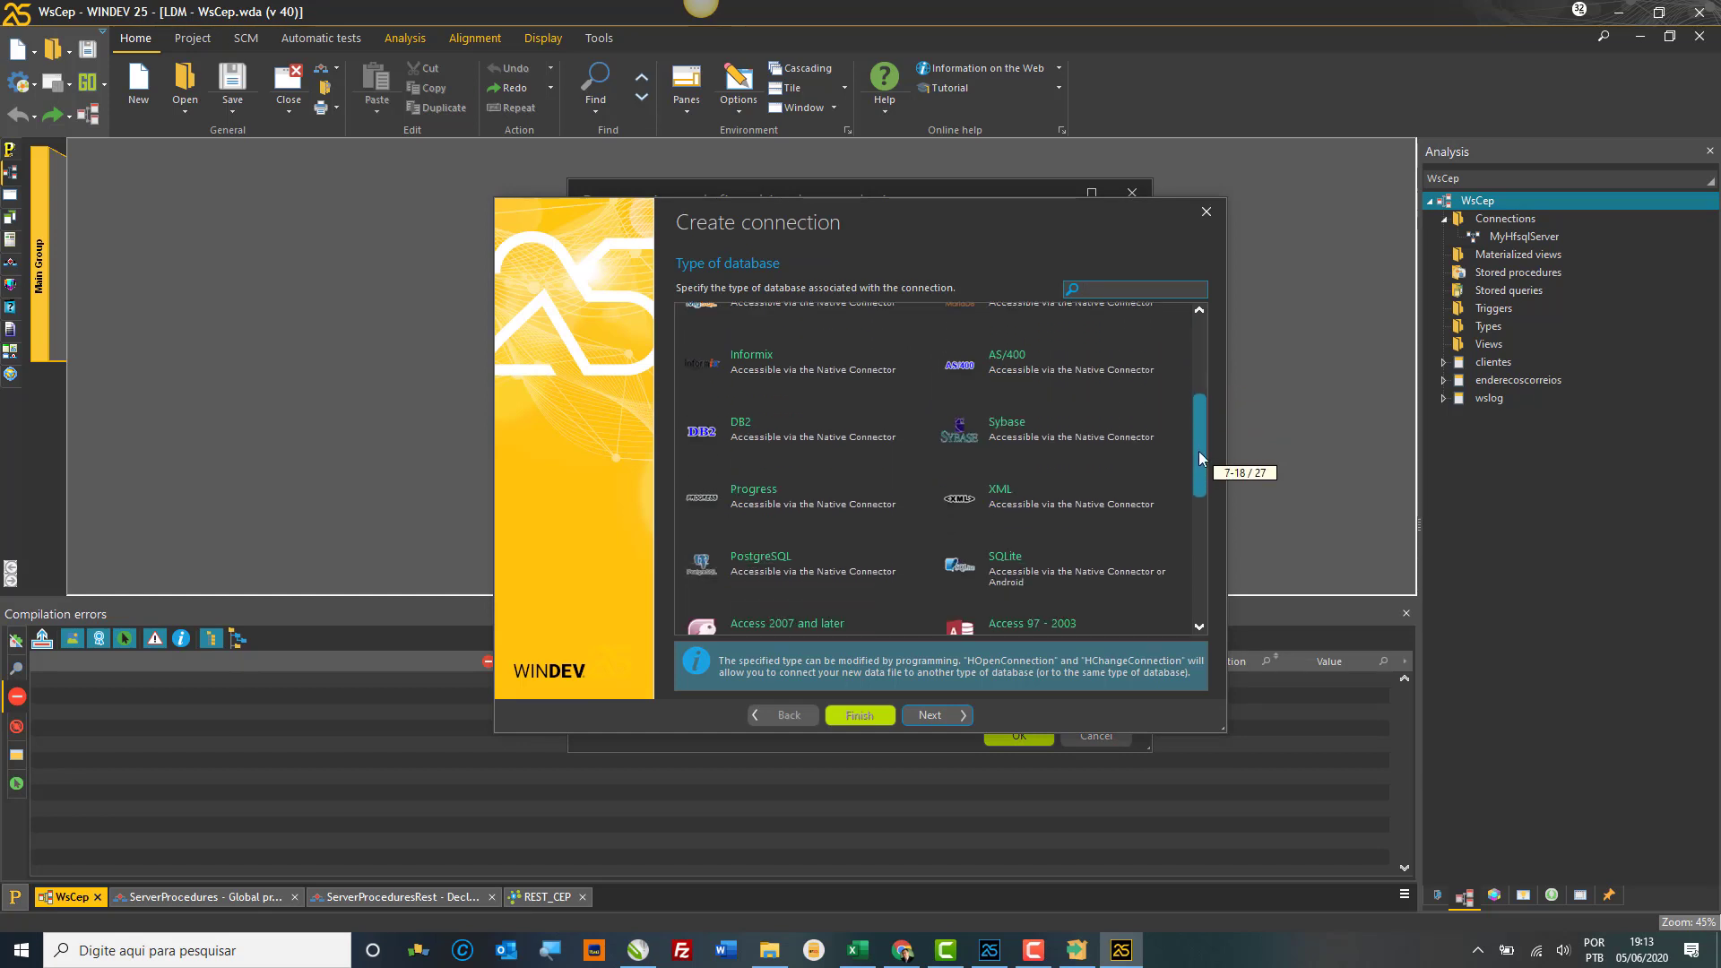
click(815, 552)
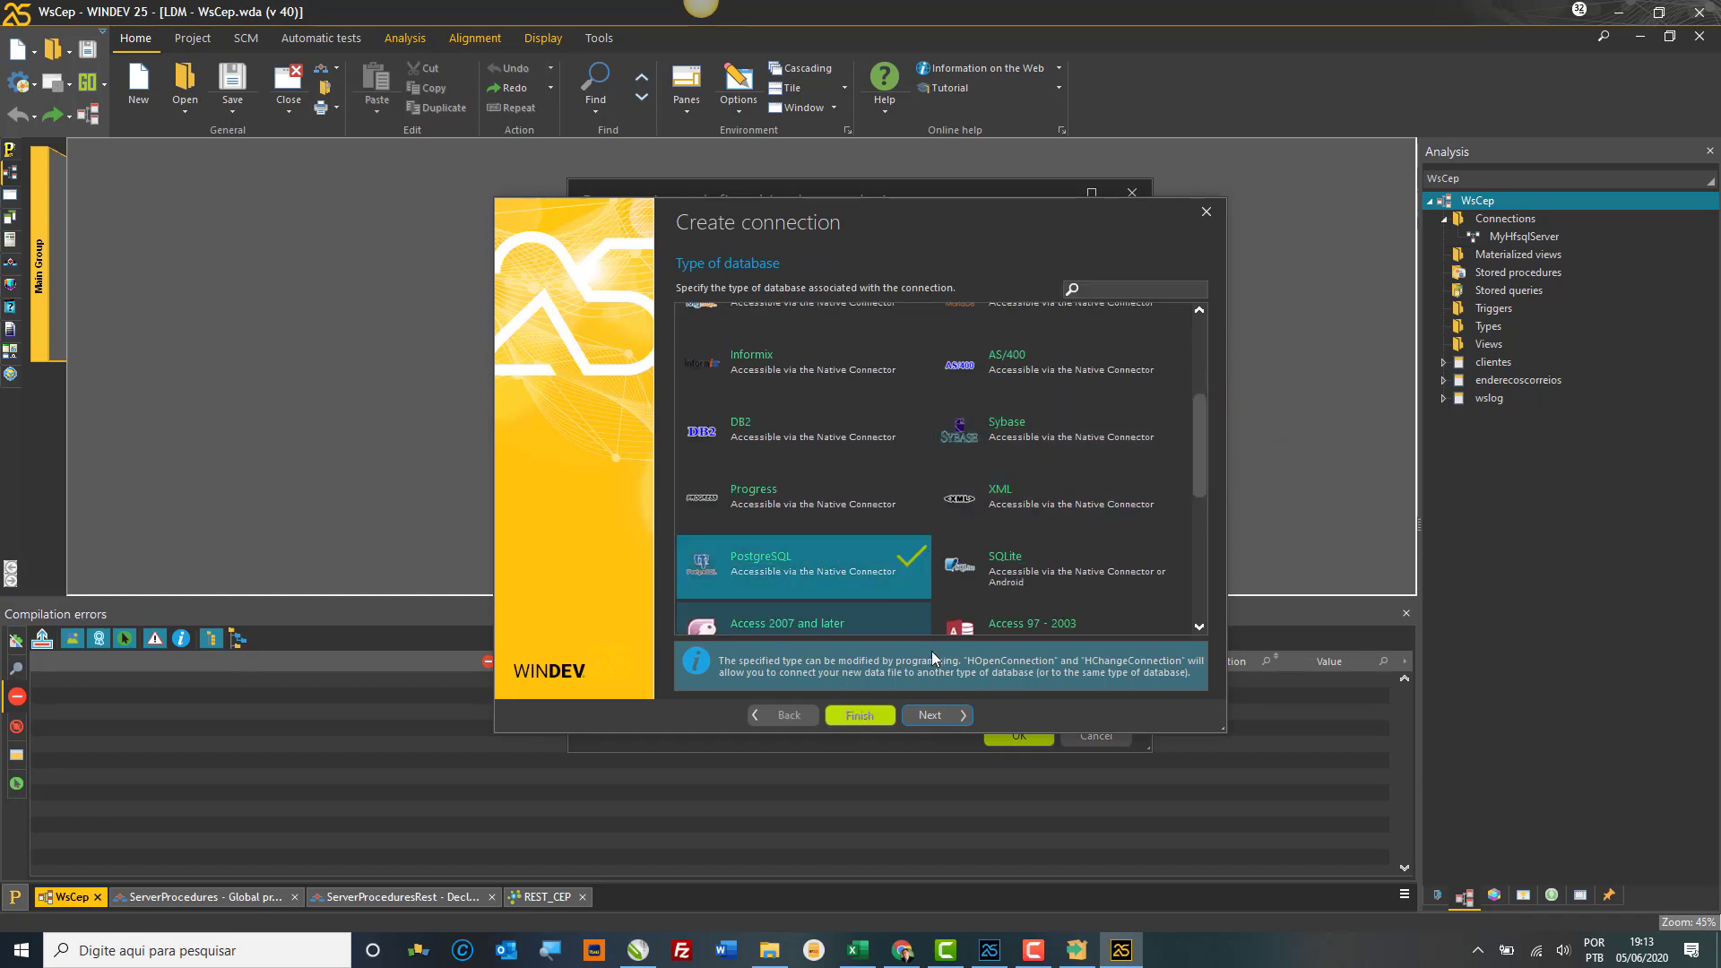
click(946, 706)
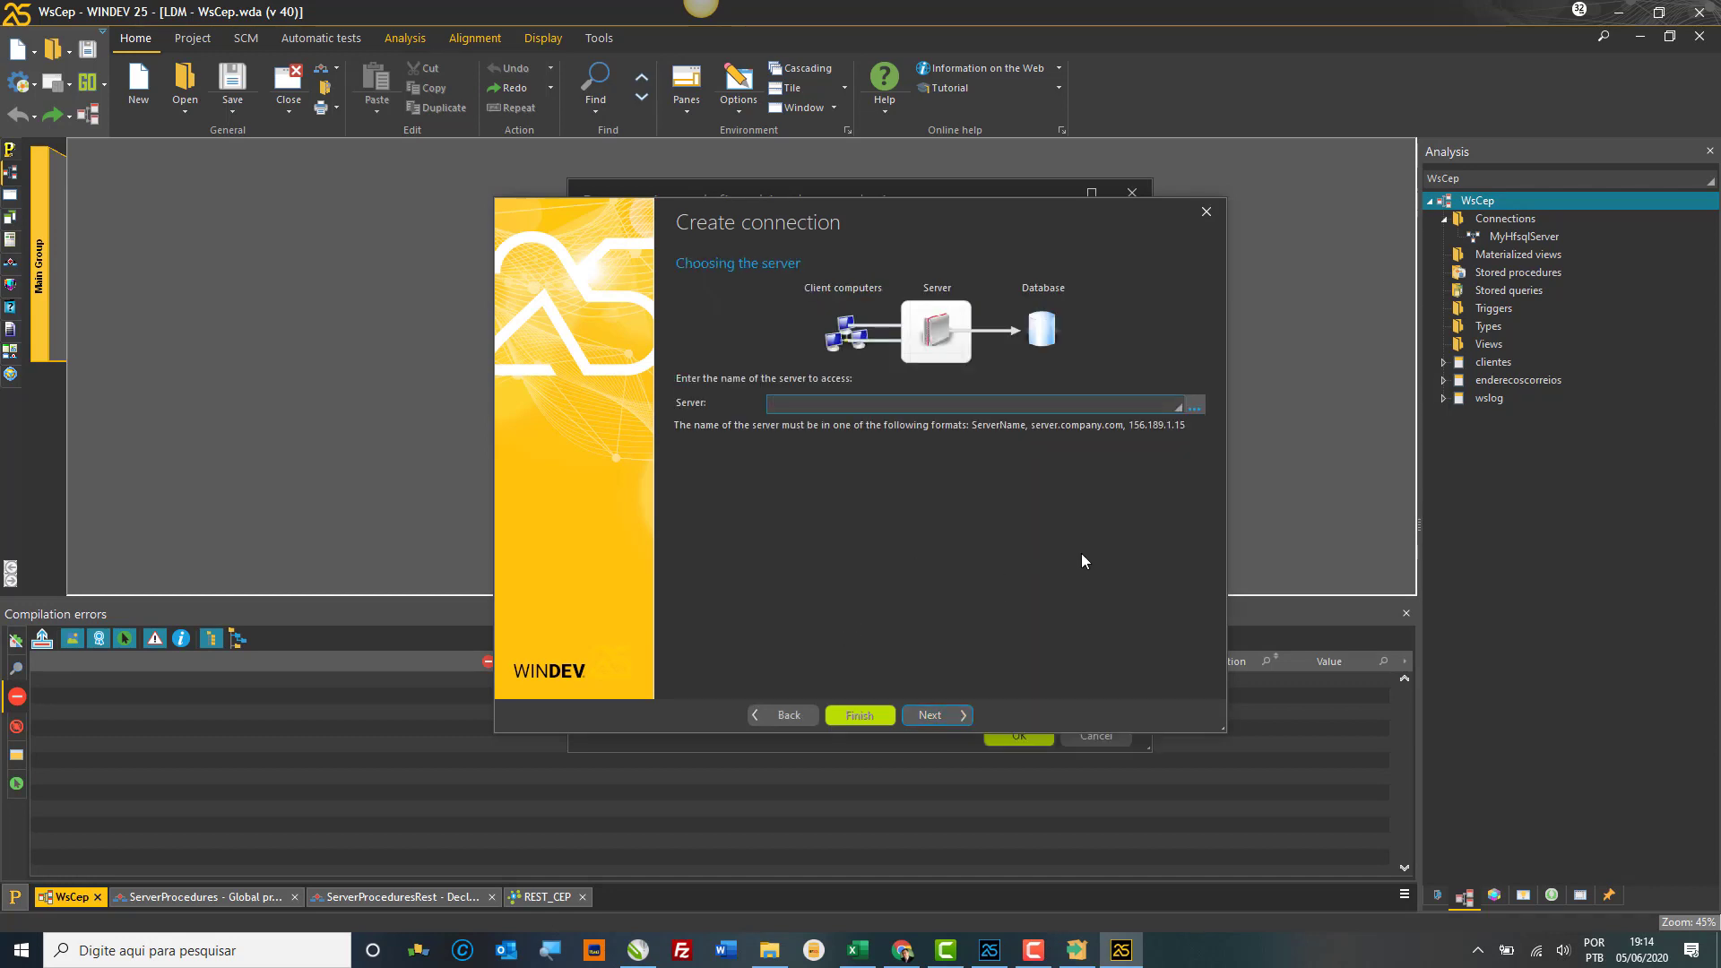
click(1206, 212)
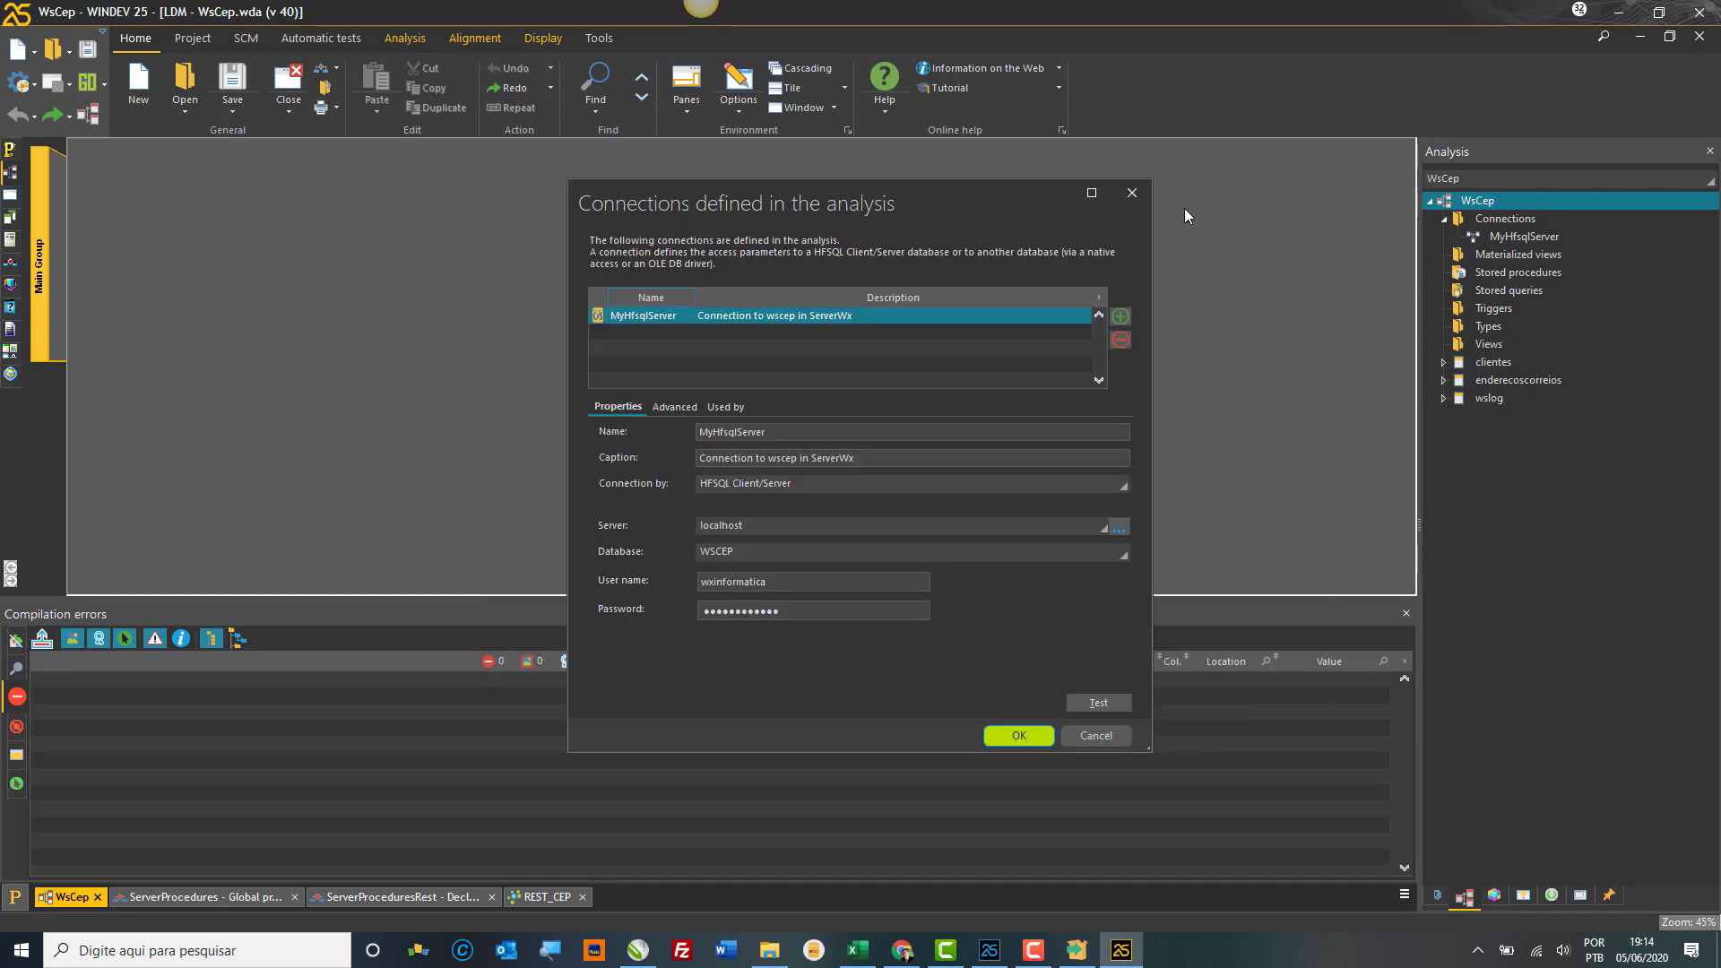
click(1131, 193)
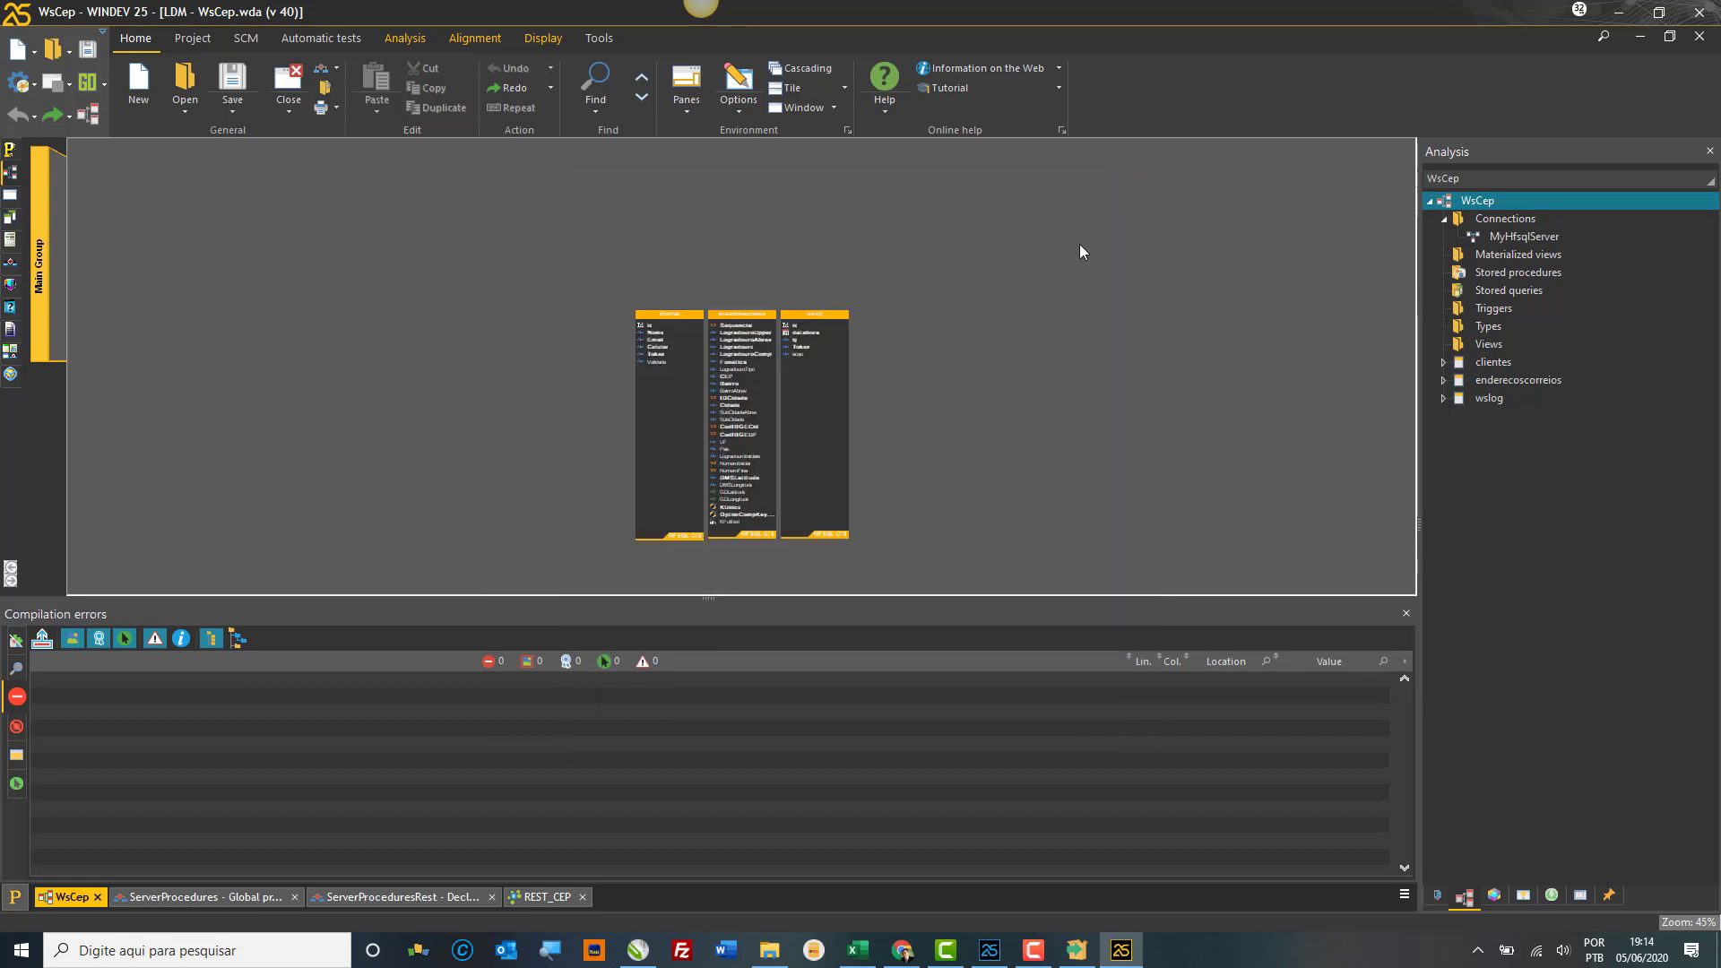
Step: Browse to C:\WINDEV 25 and compare its Programmes and Programs folders
click(769, 953)
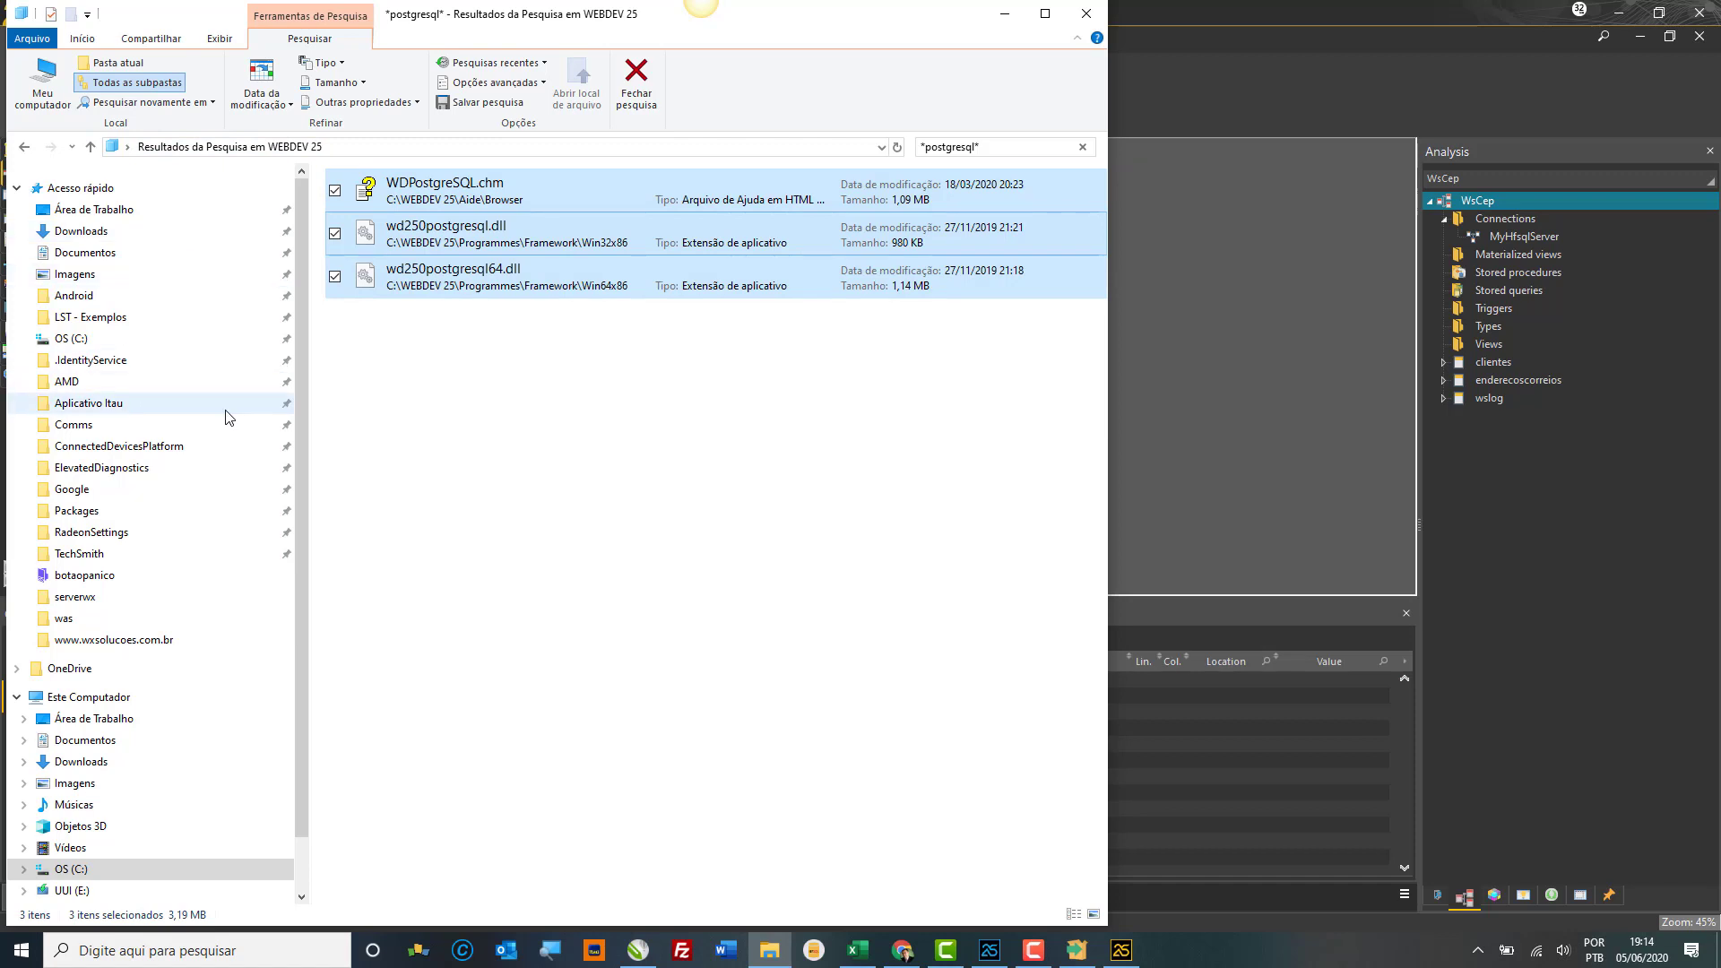
click(127, 871)
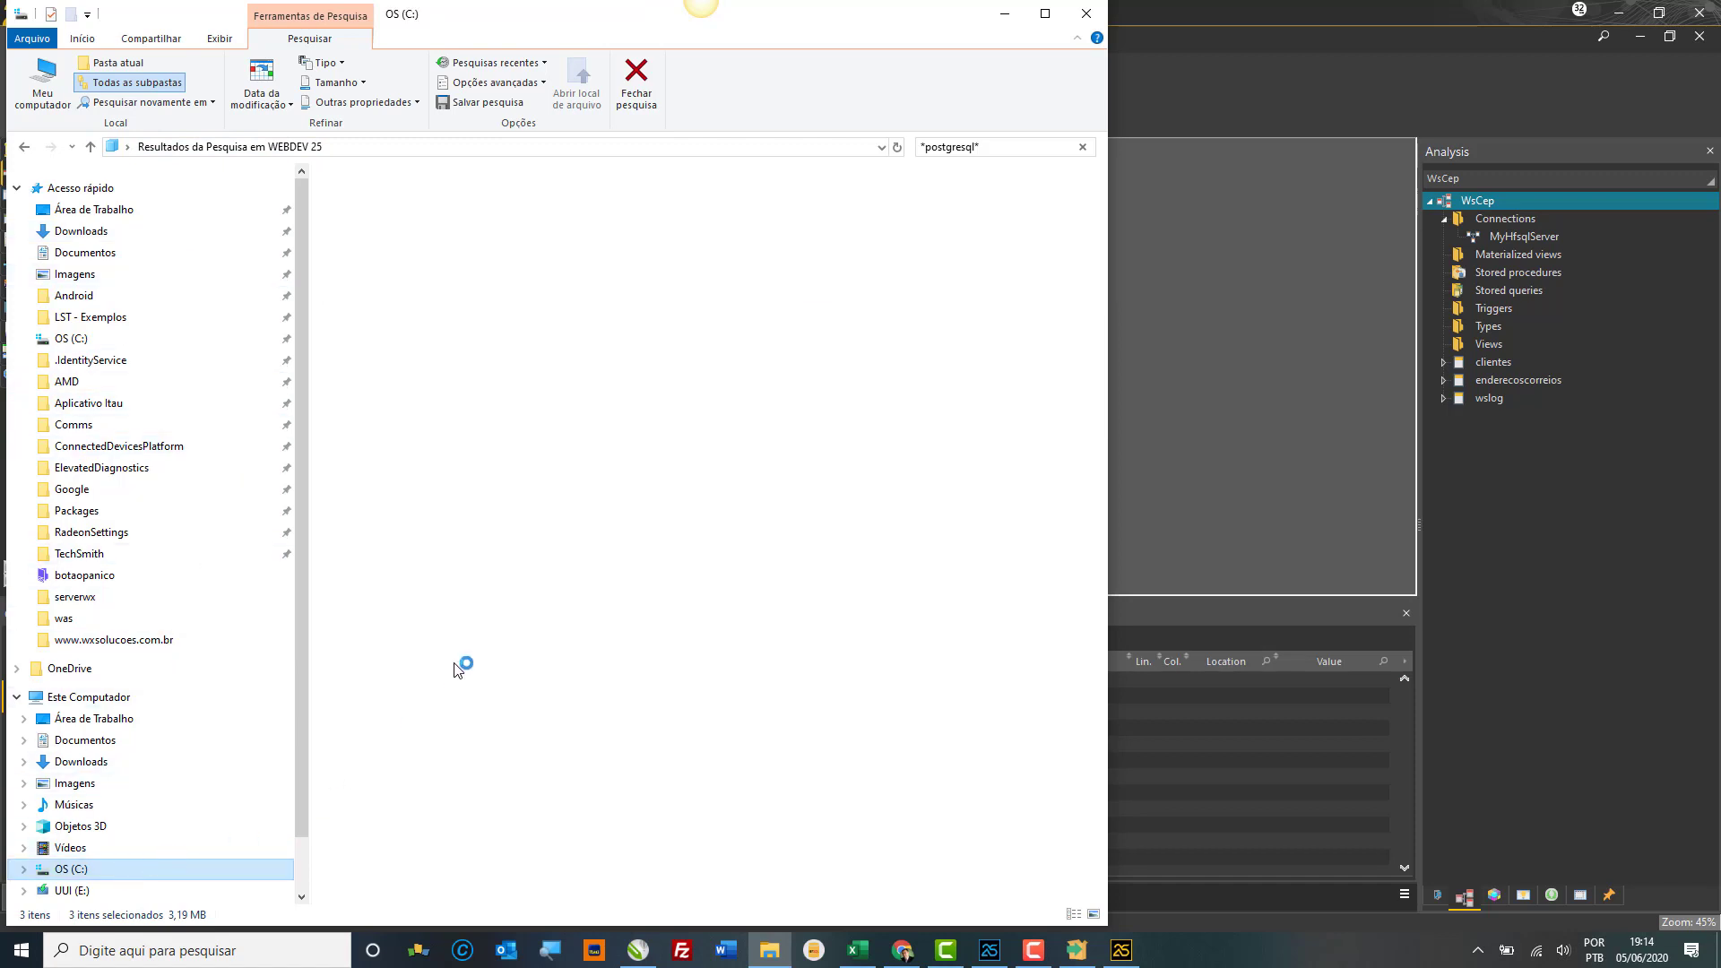
scroll(556, 645, down, 2)
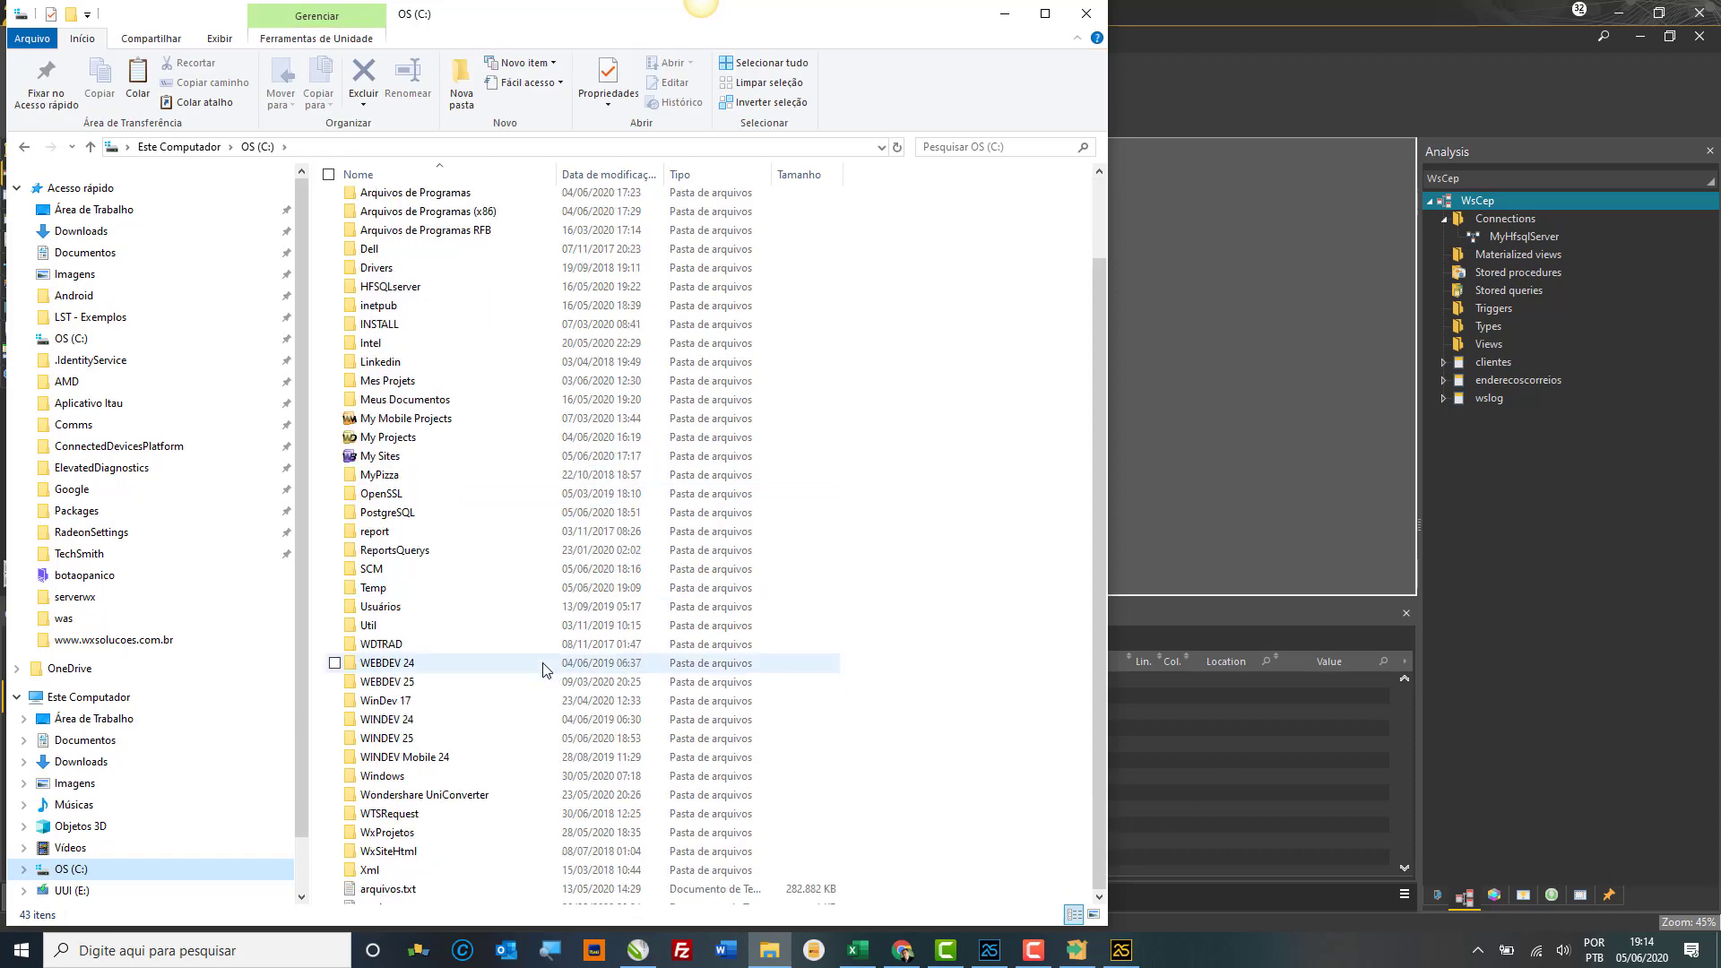
click(417, 731)
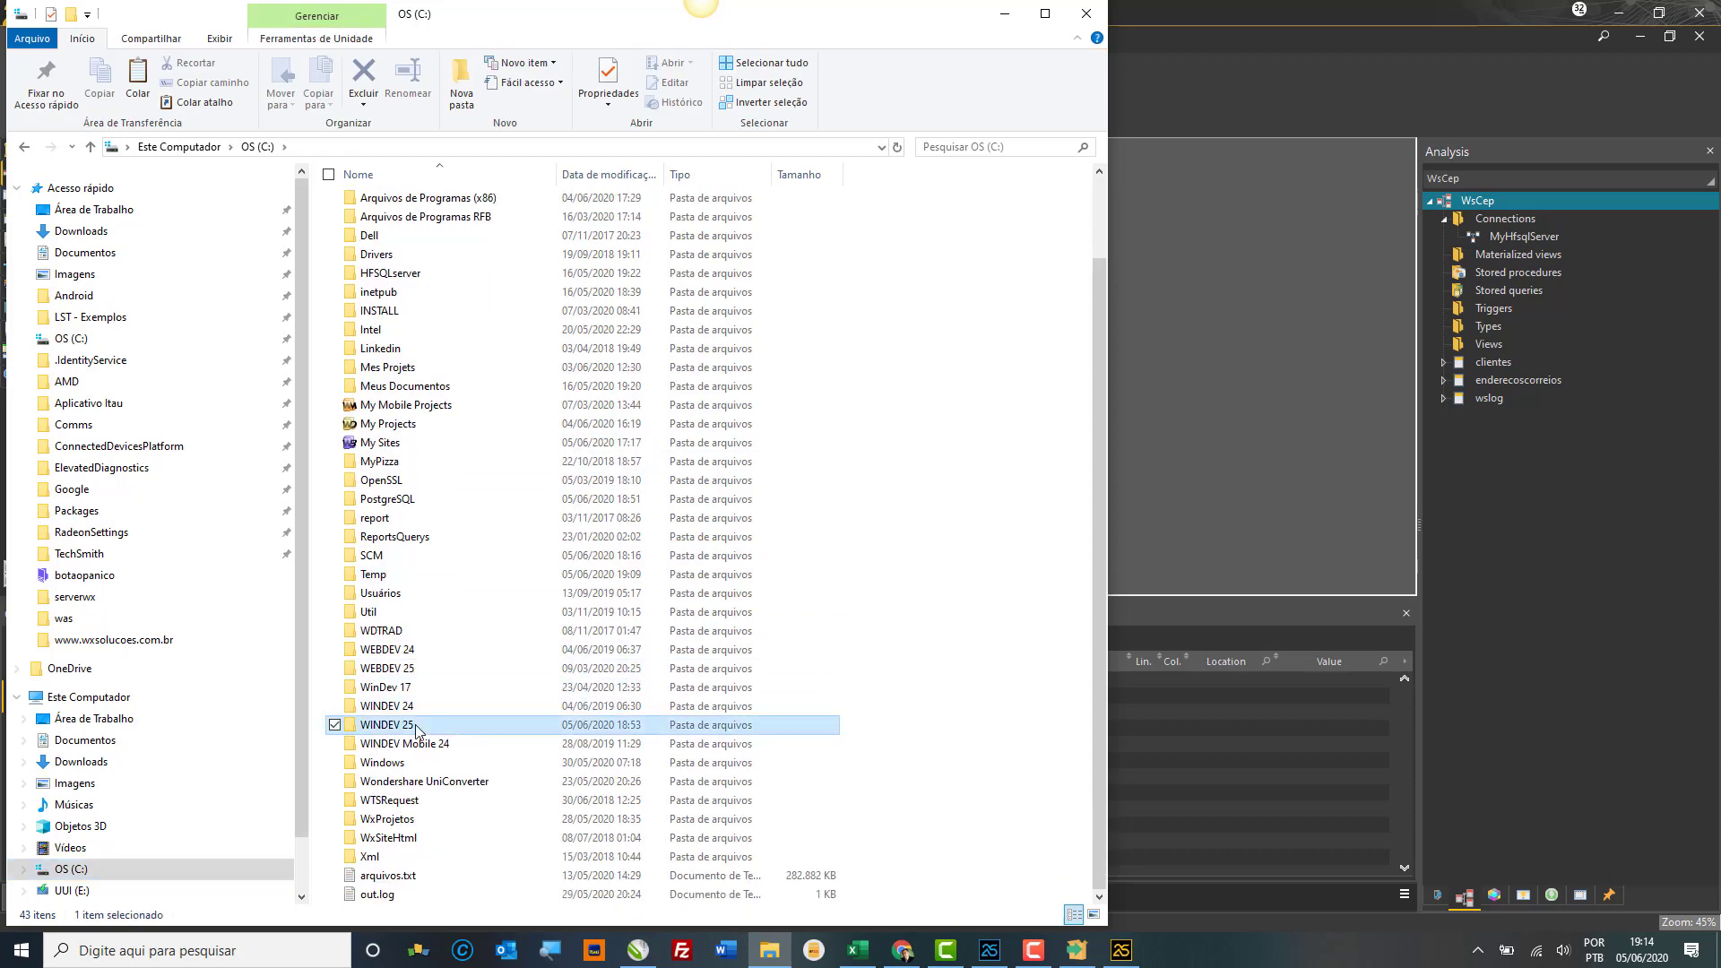
double_click(415, 730)
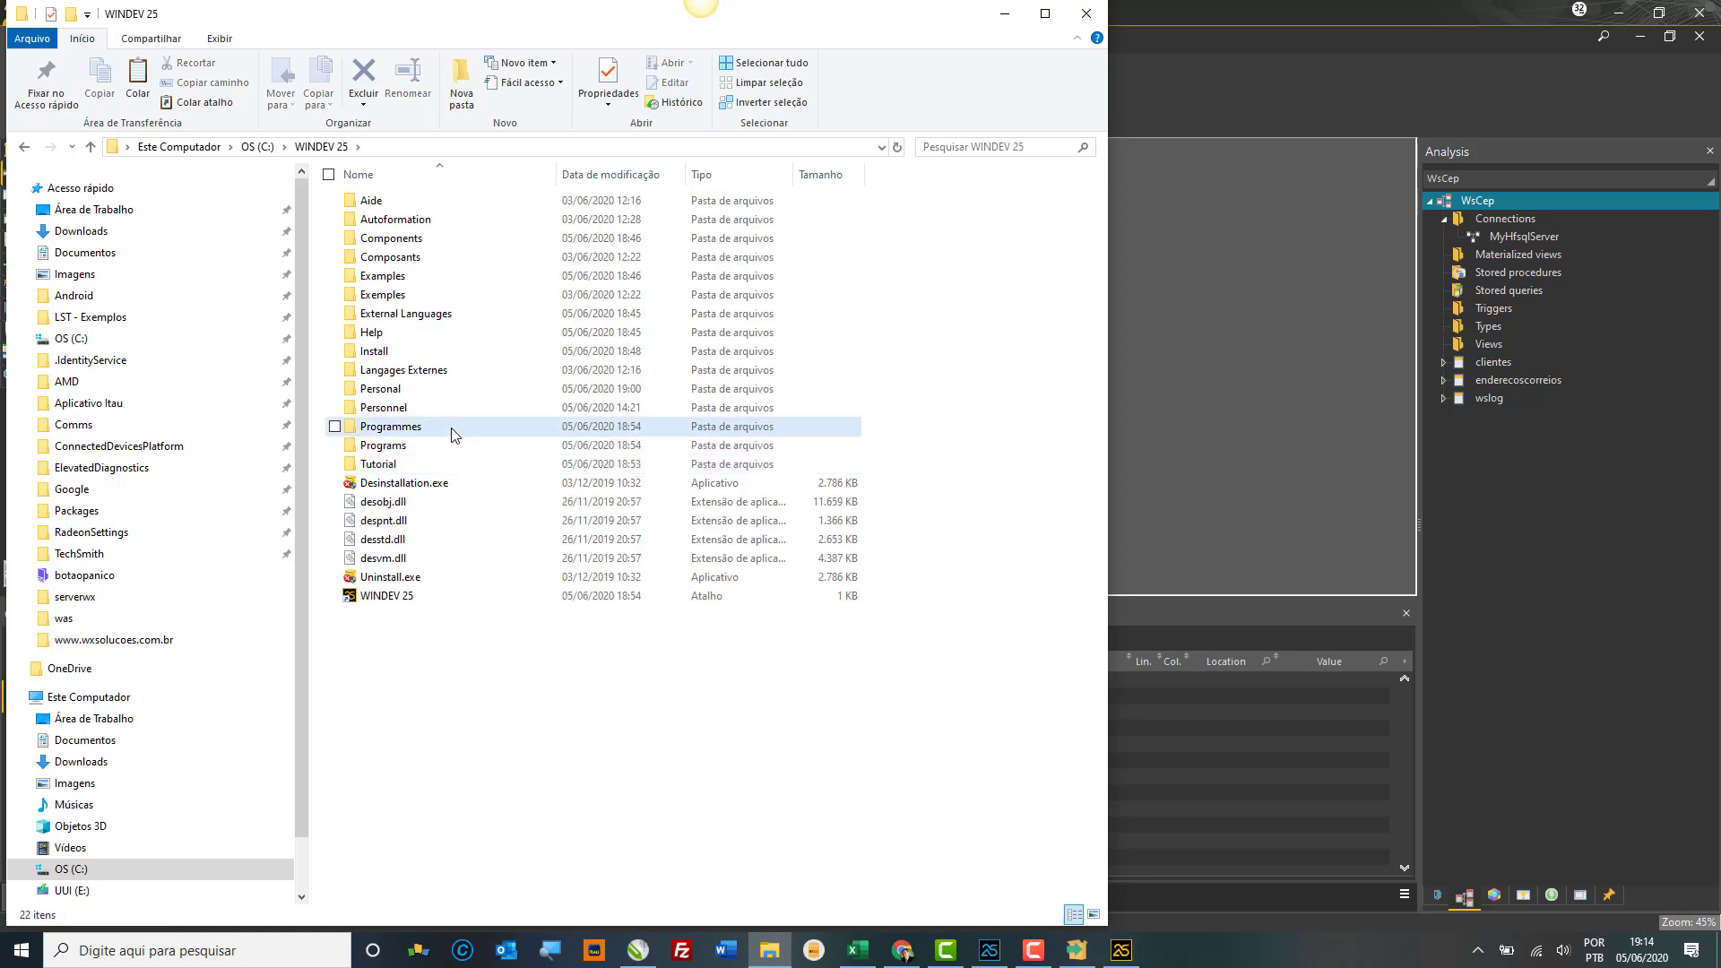
double_click(452, 434)
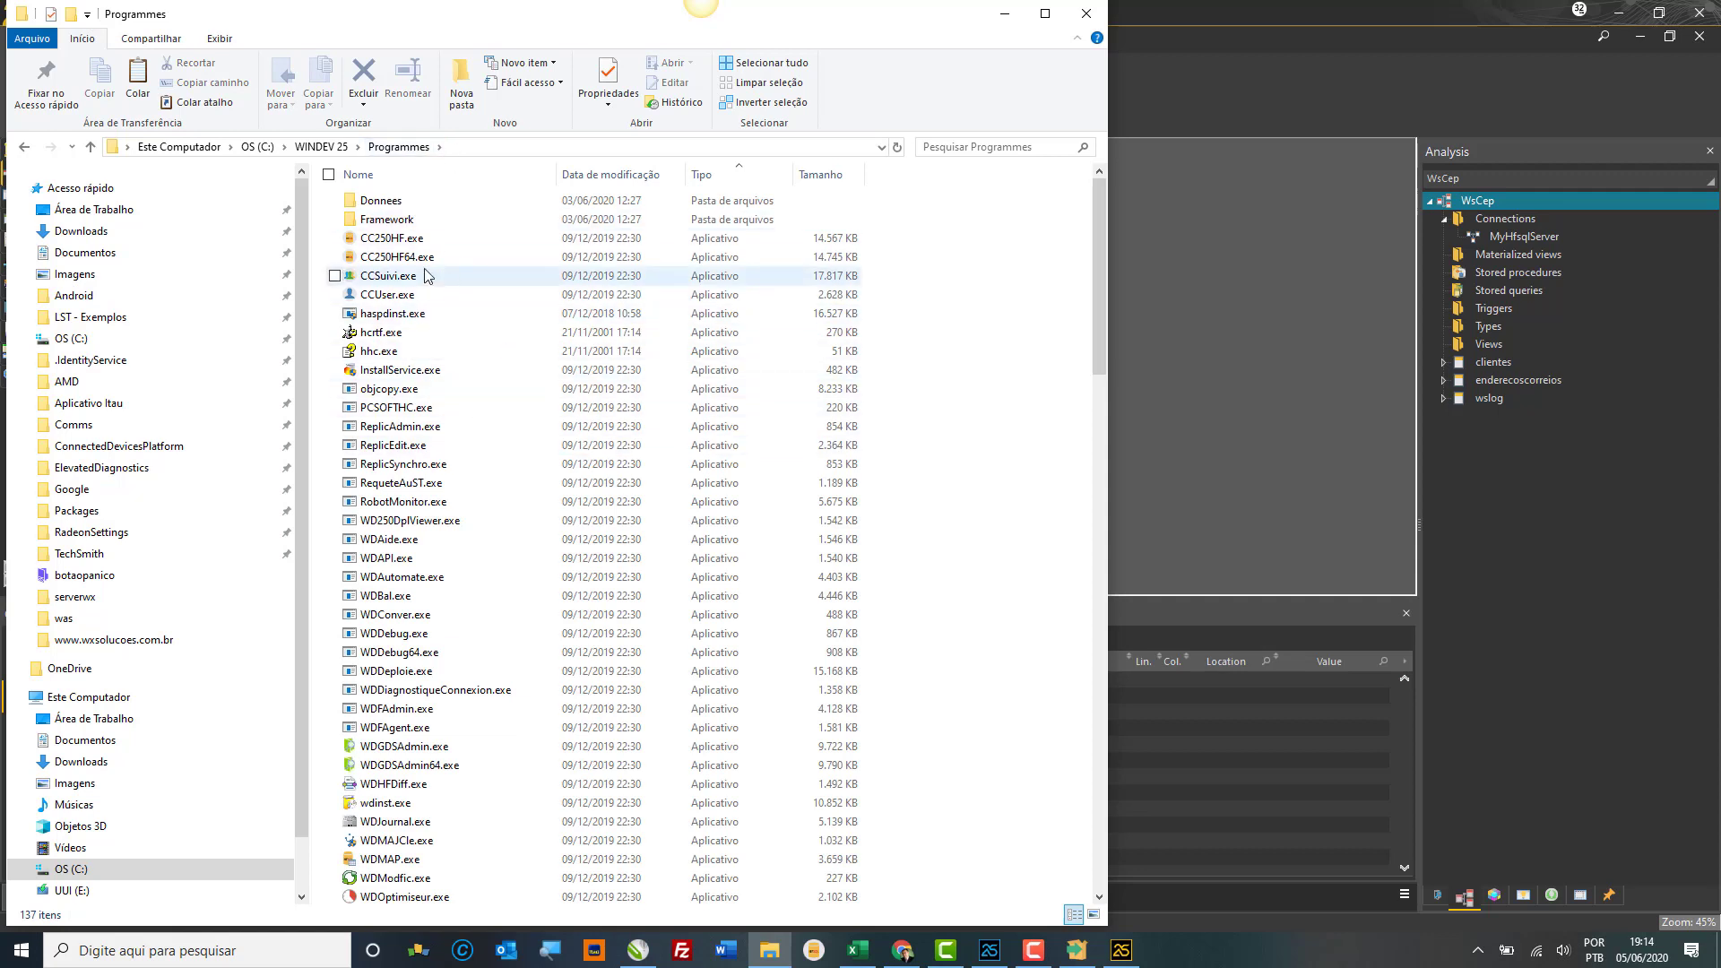
click(321, 147)
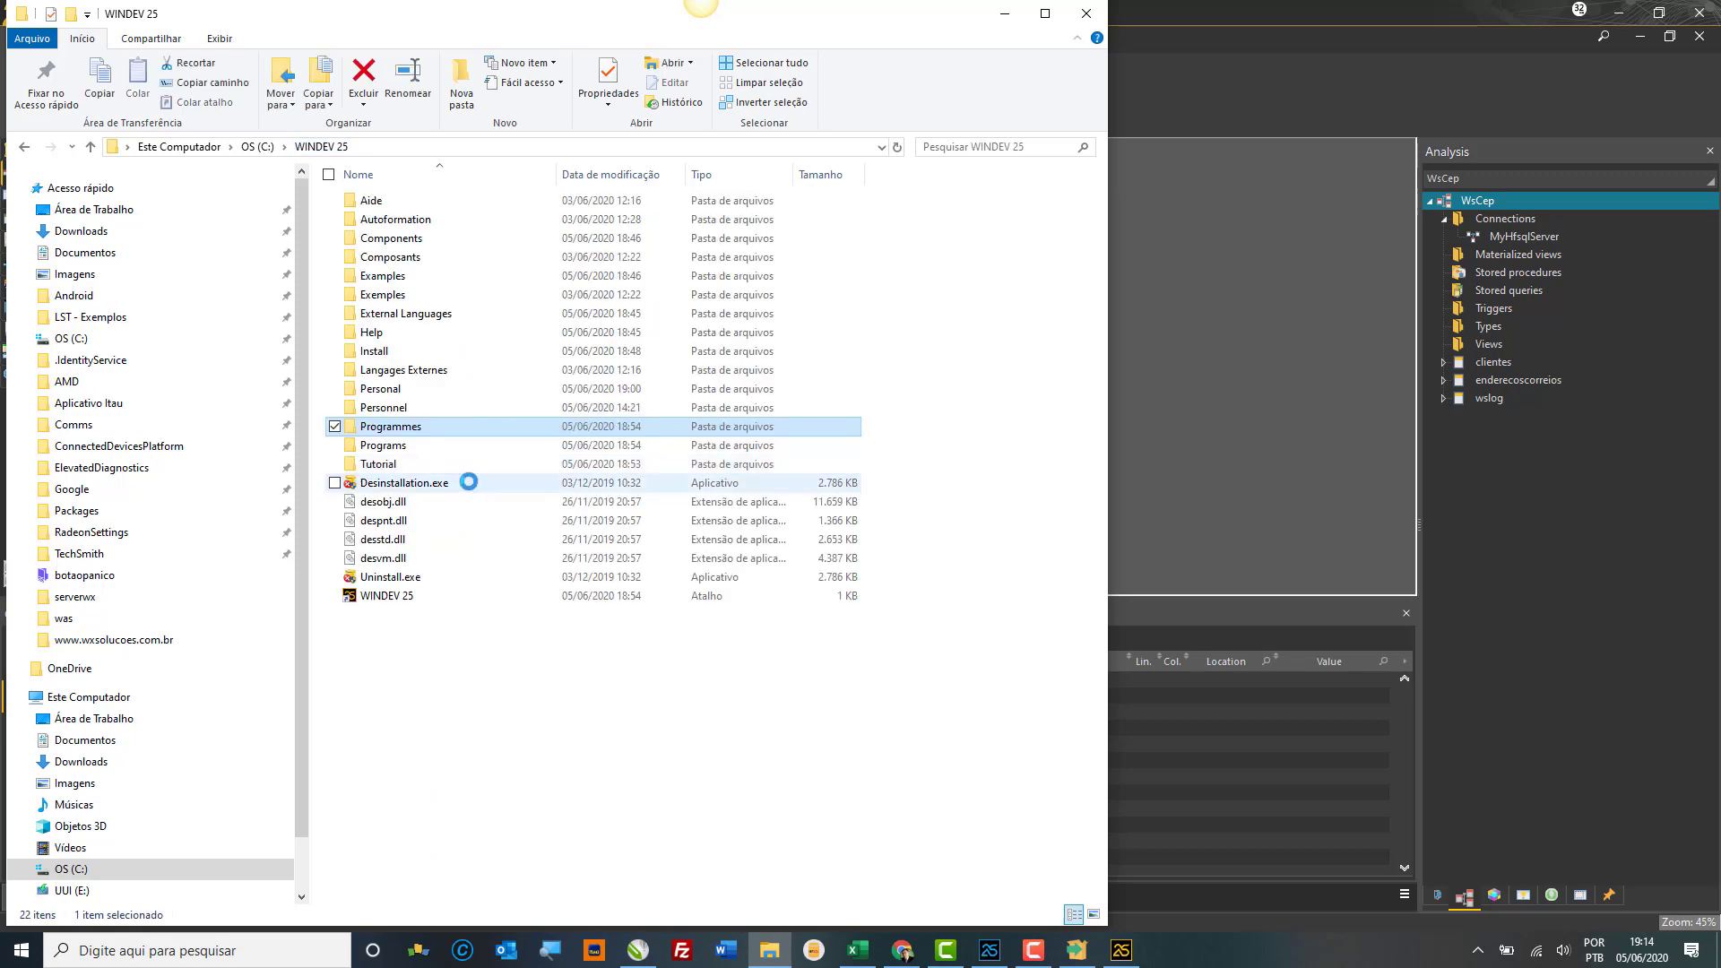
click(411, 446)
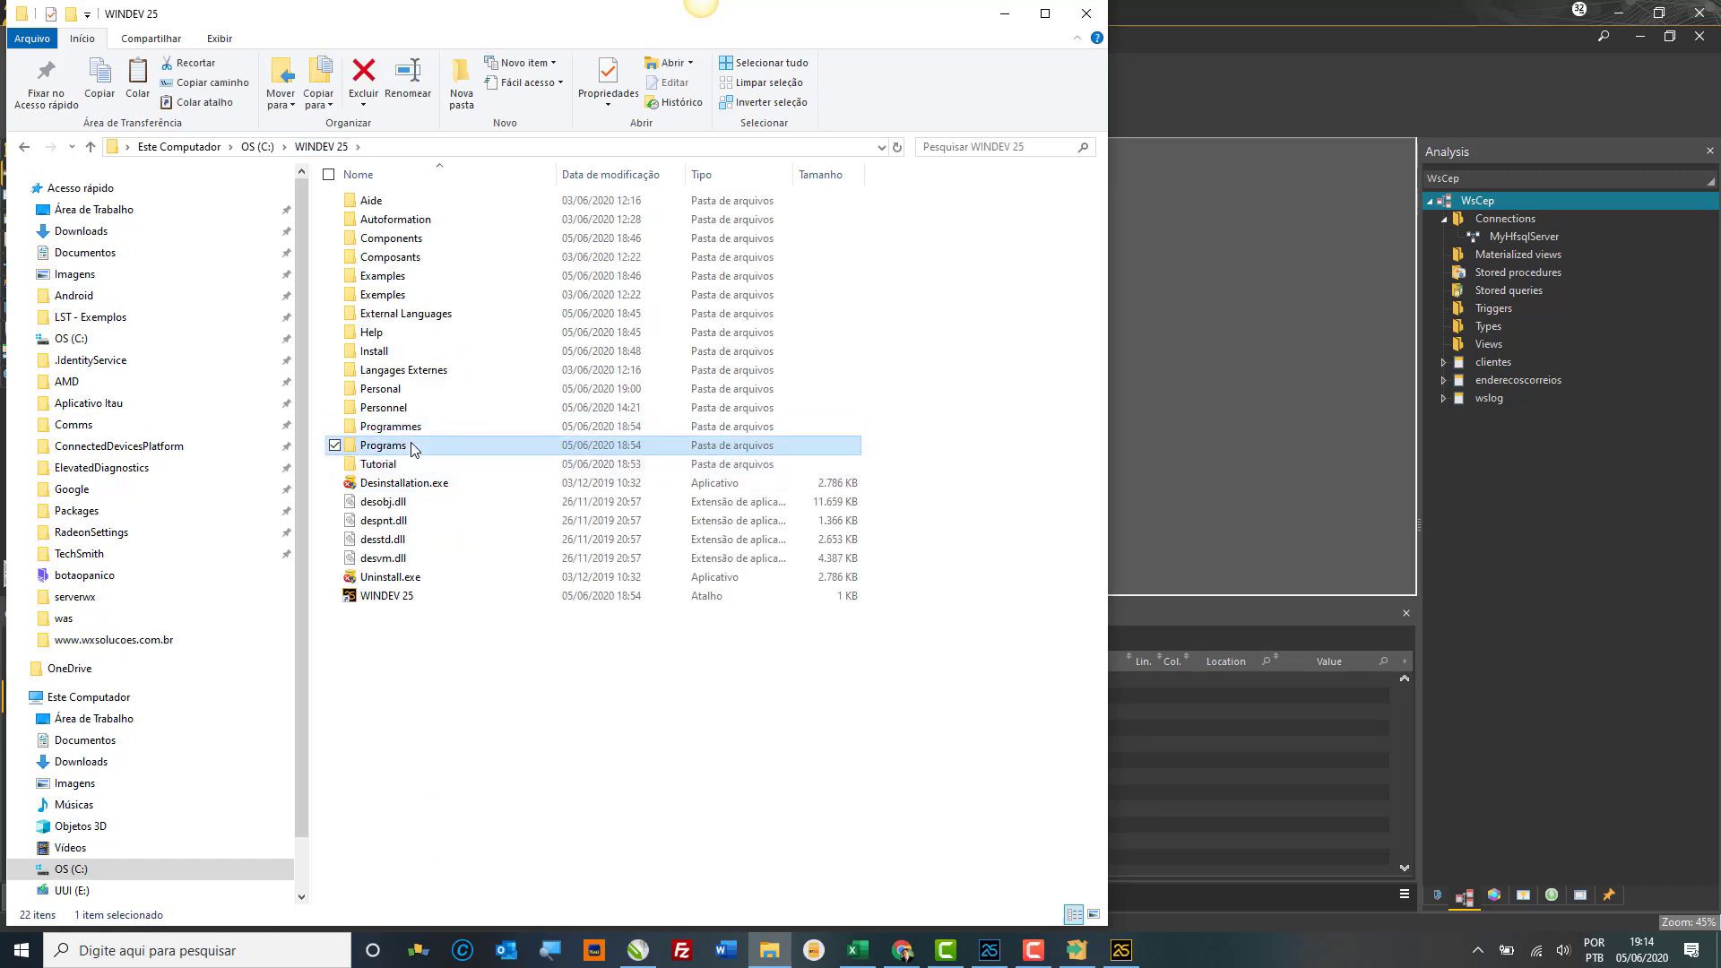
double_click(414, 448)
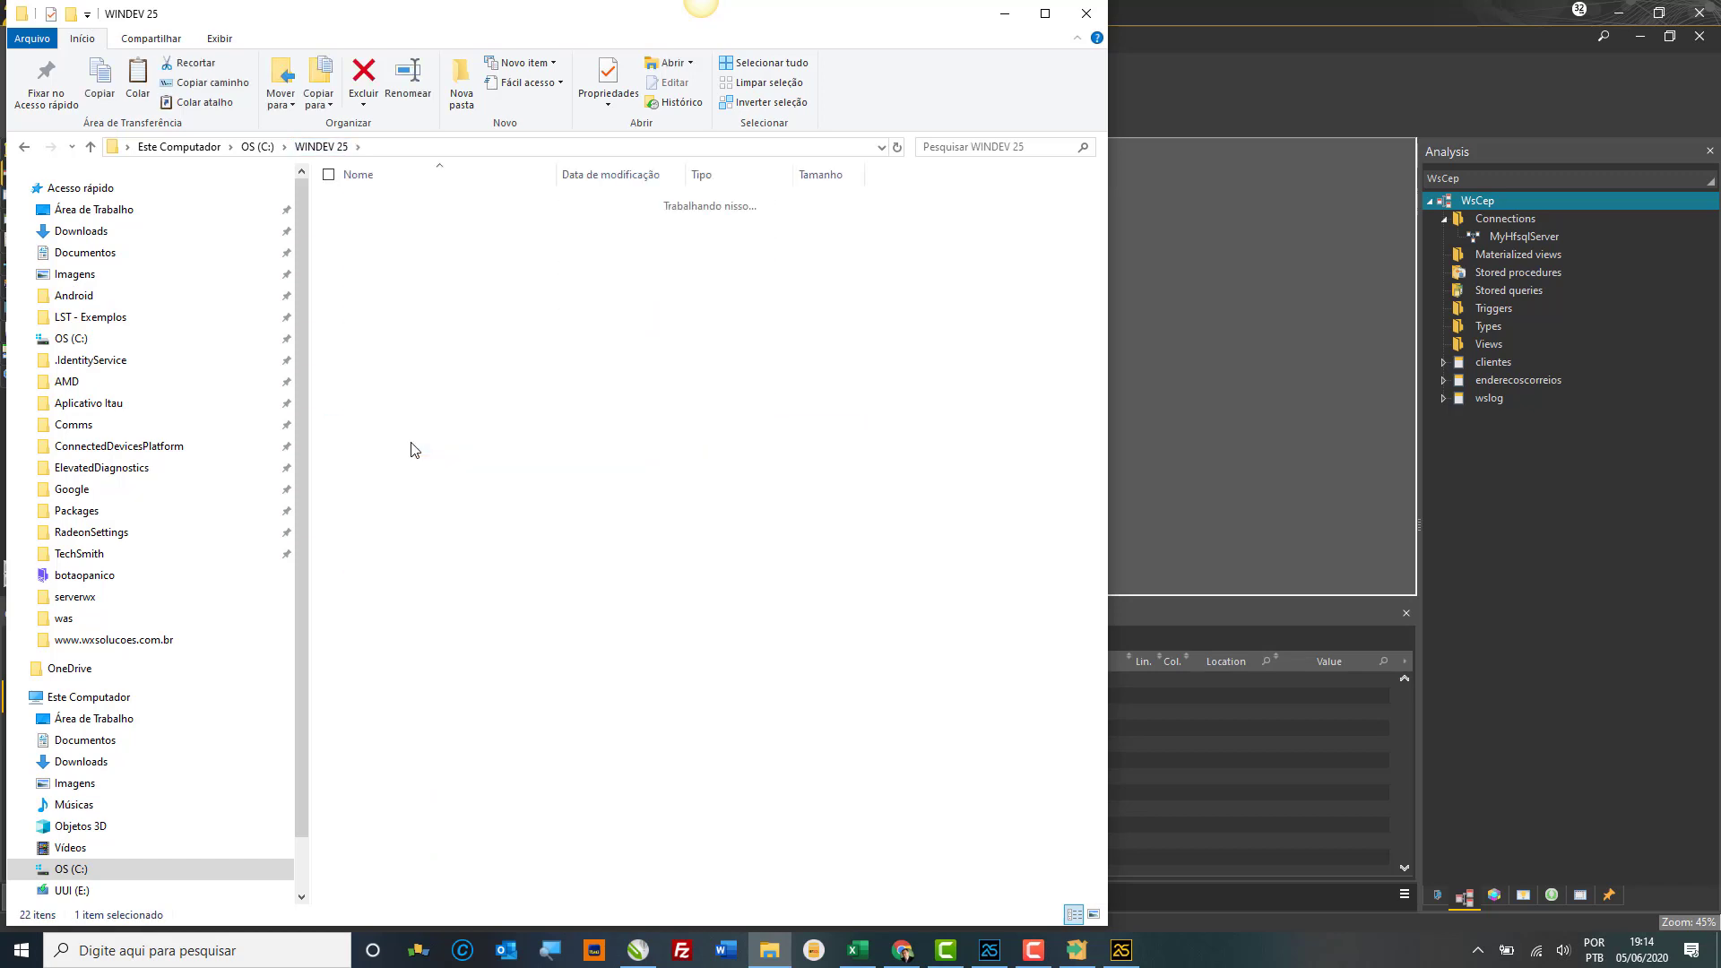
Step: Open Programmes\Framework\Win64x86 to list its DLL and LIB files
click(321, 146)
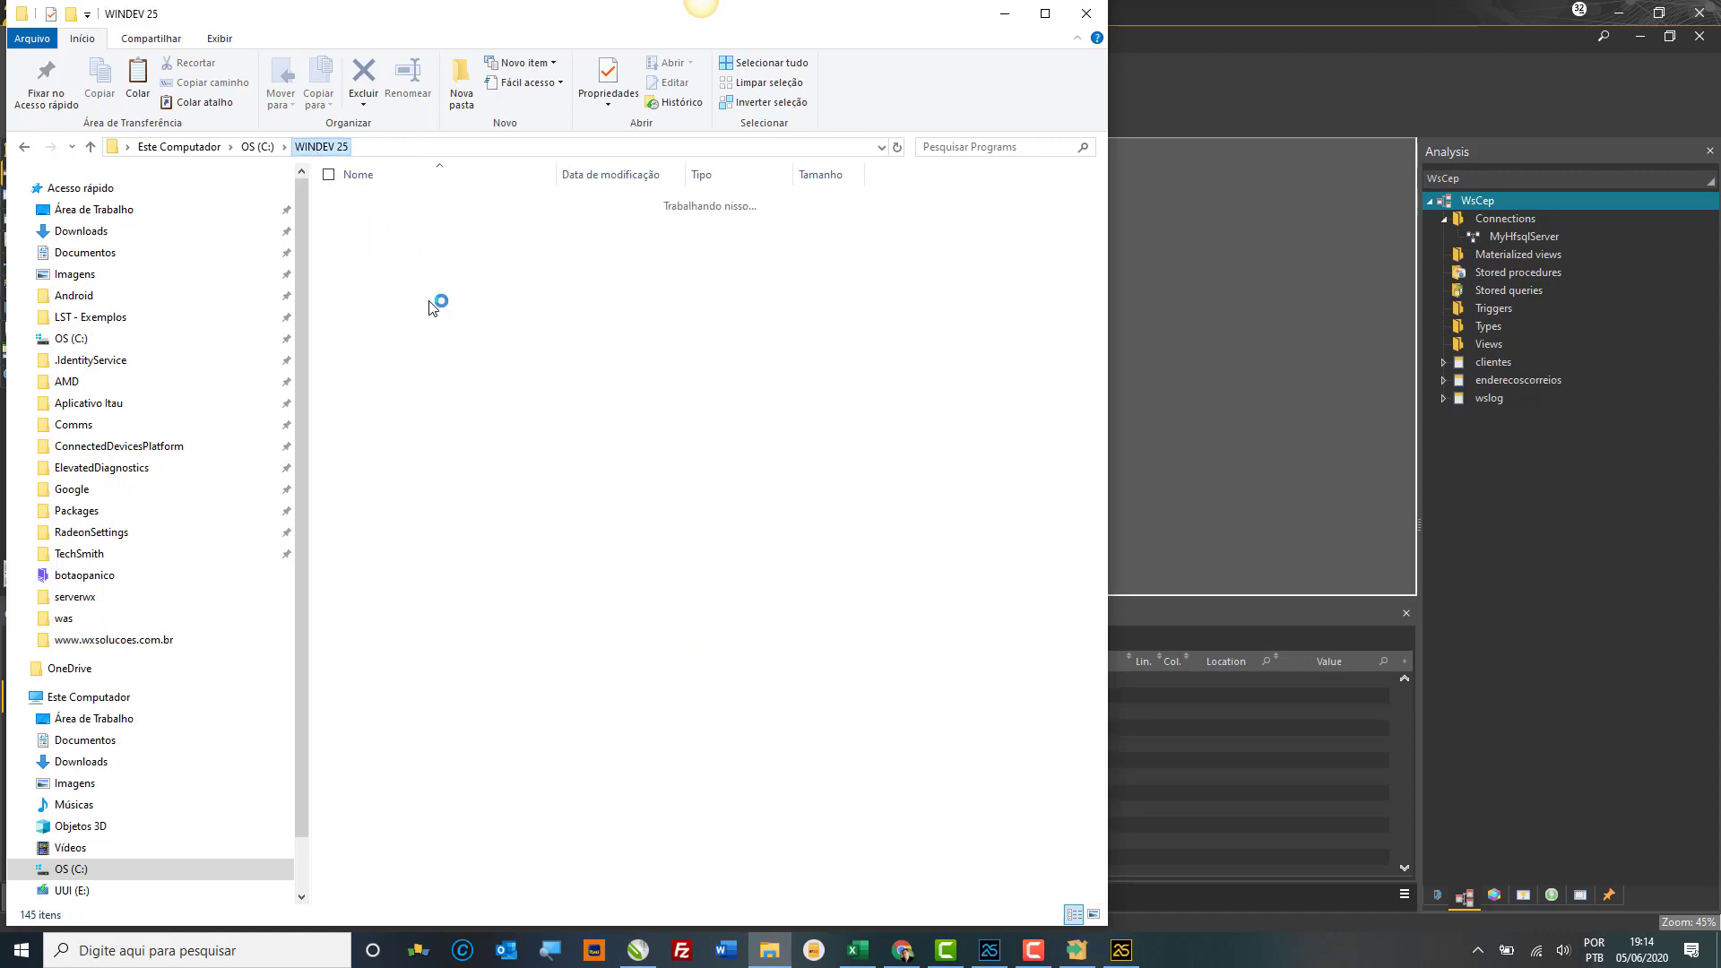
double_click(417, 427)
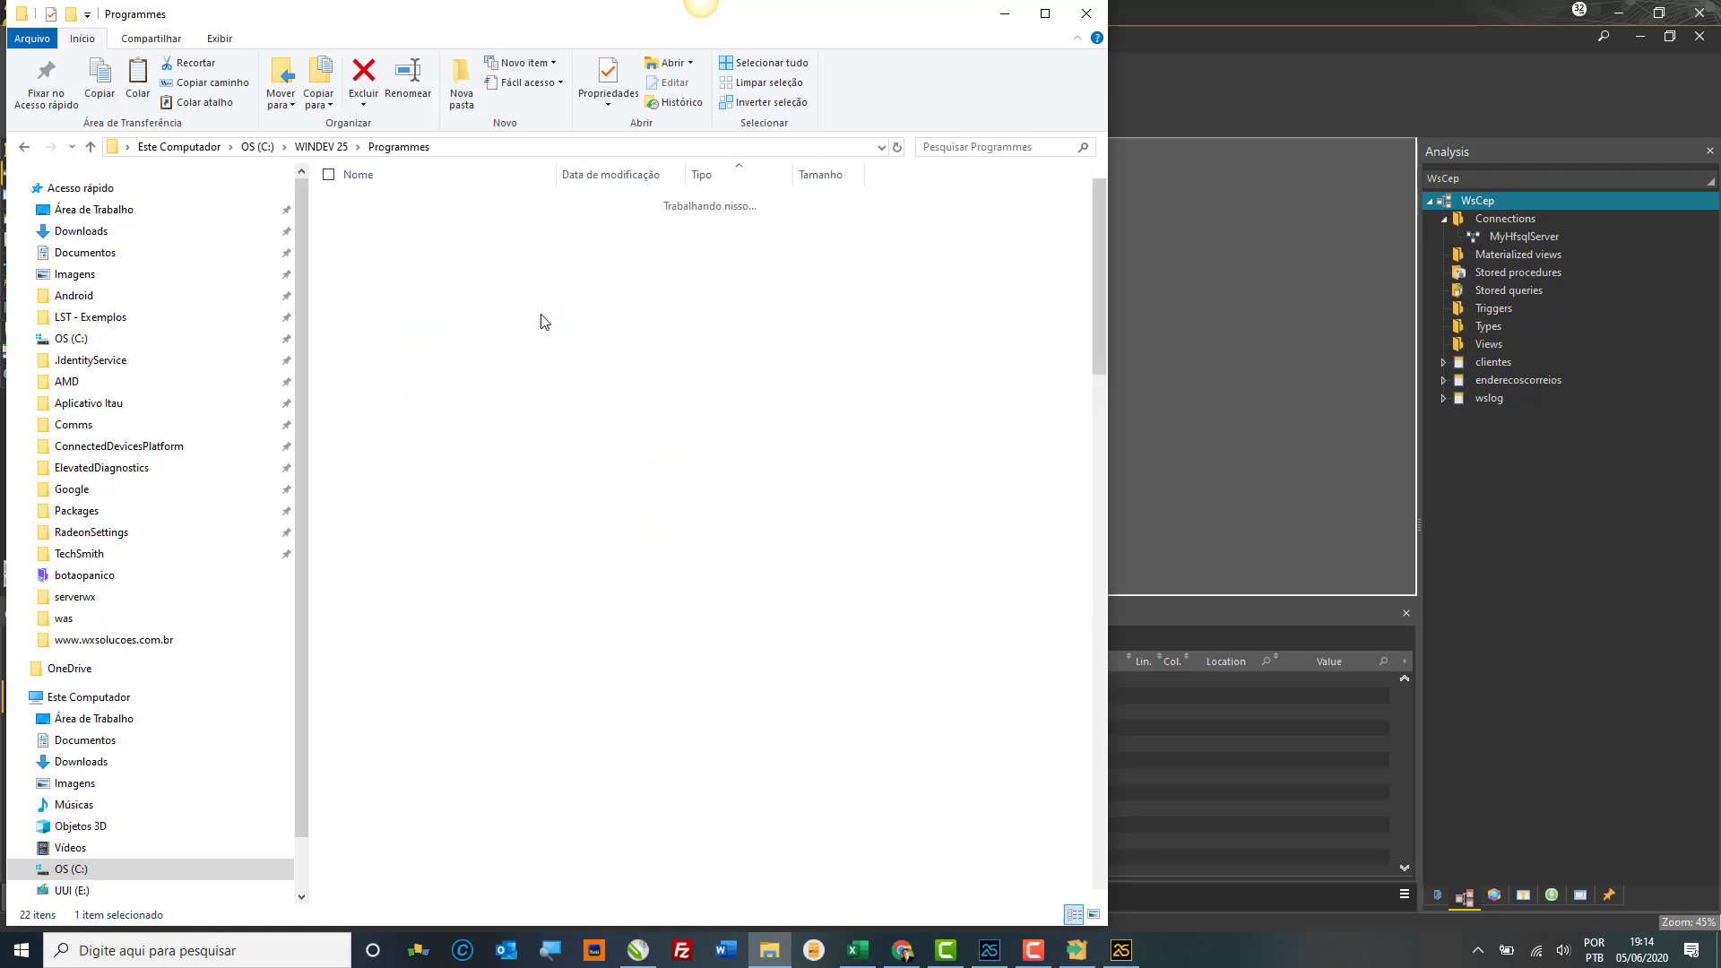
click(446, 222)
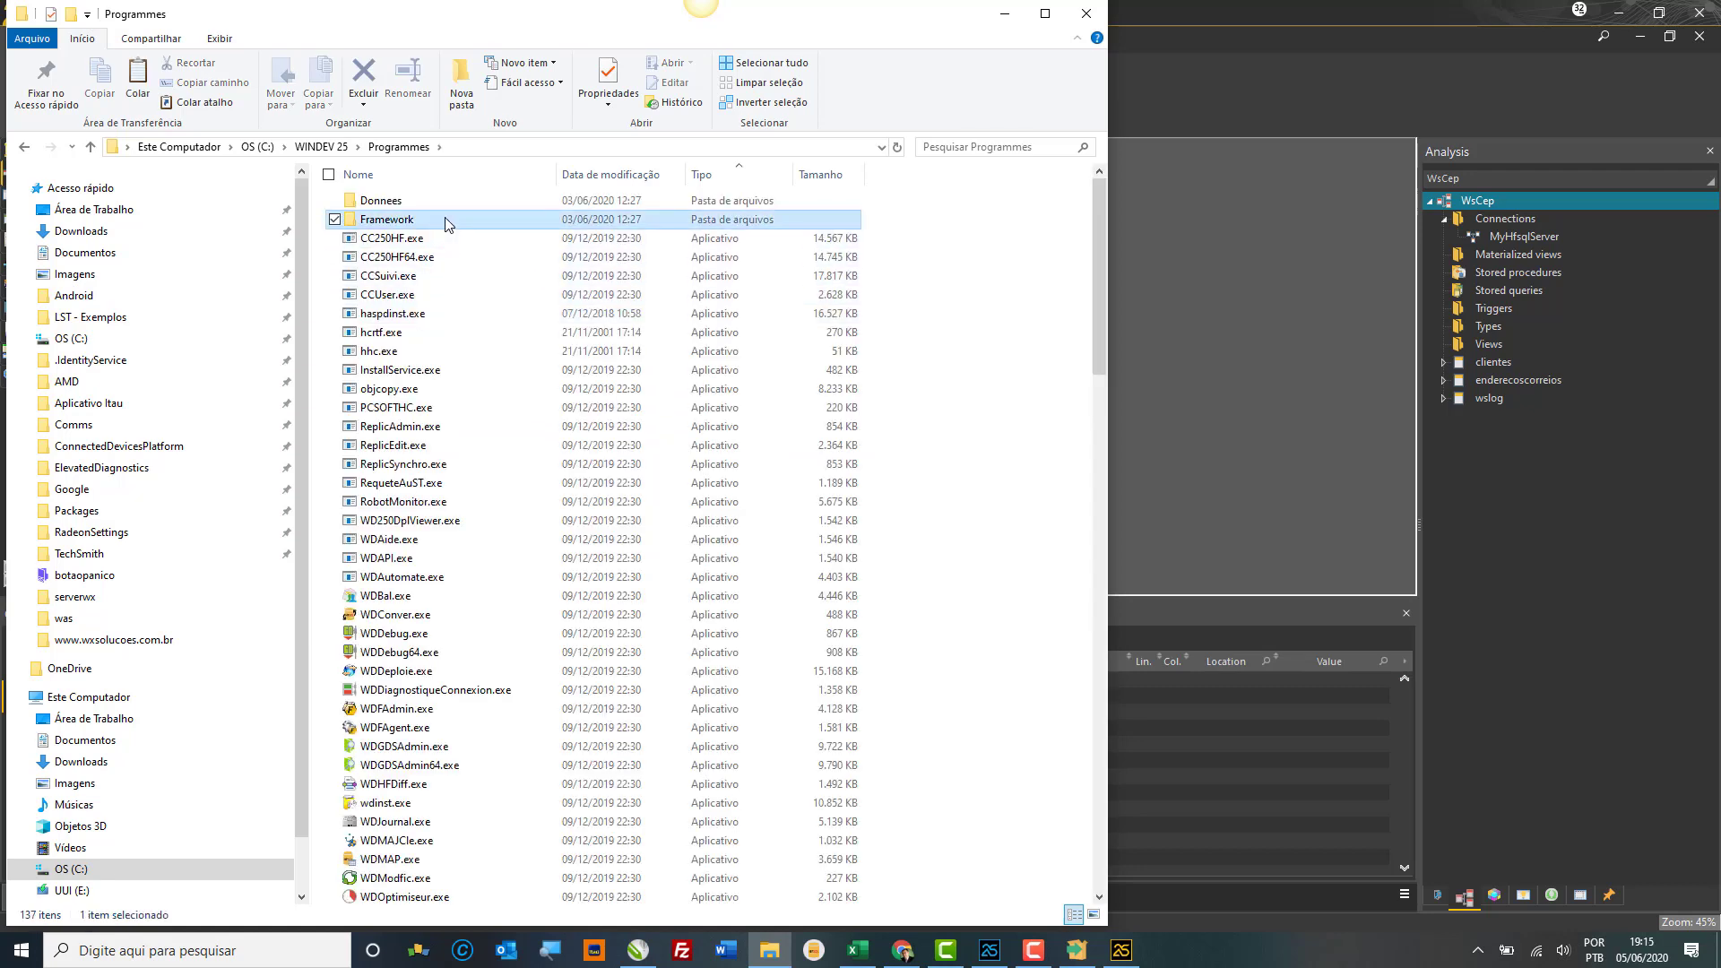
double_click(459, 218)
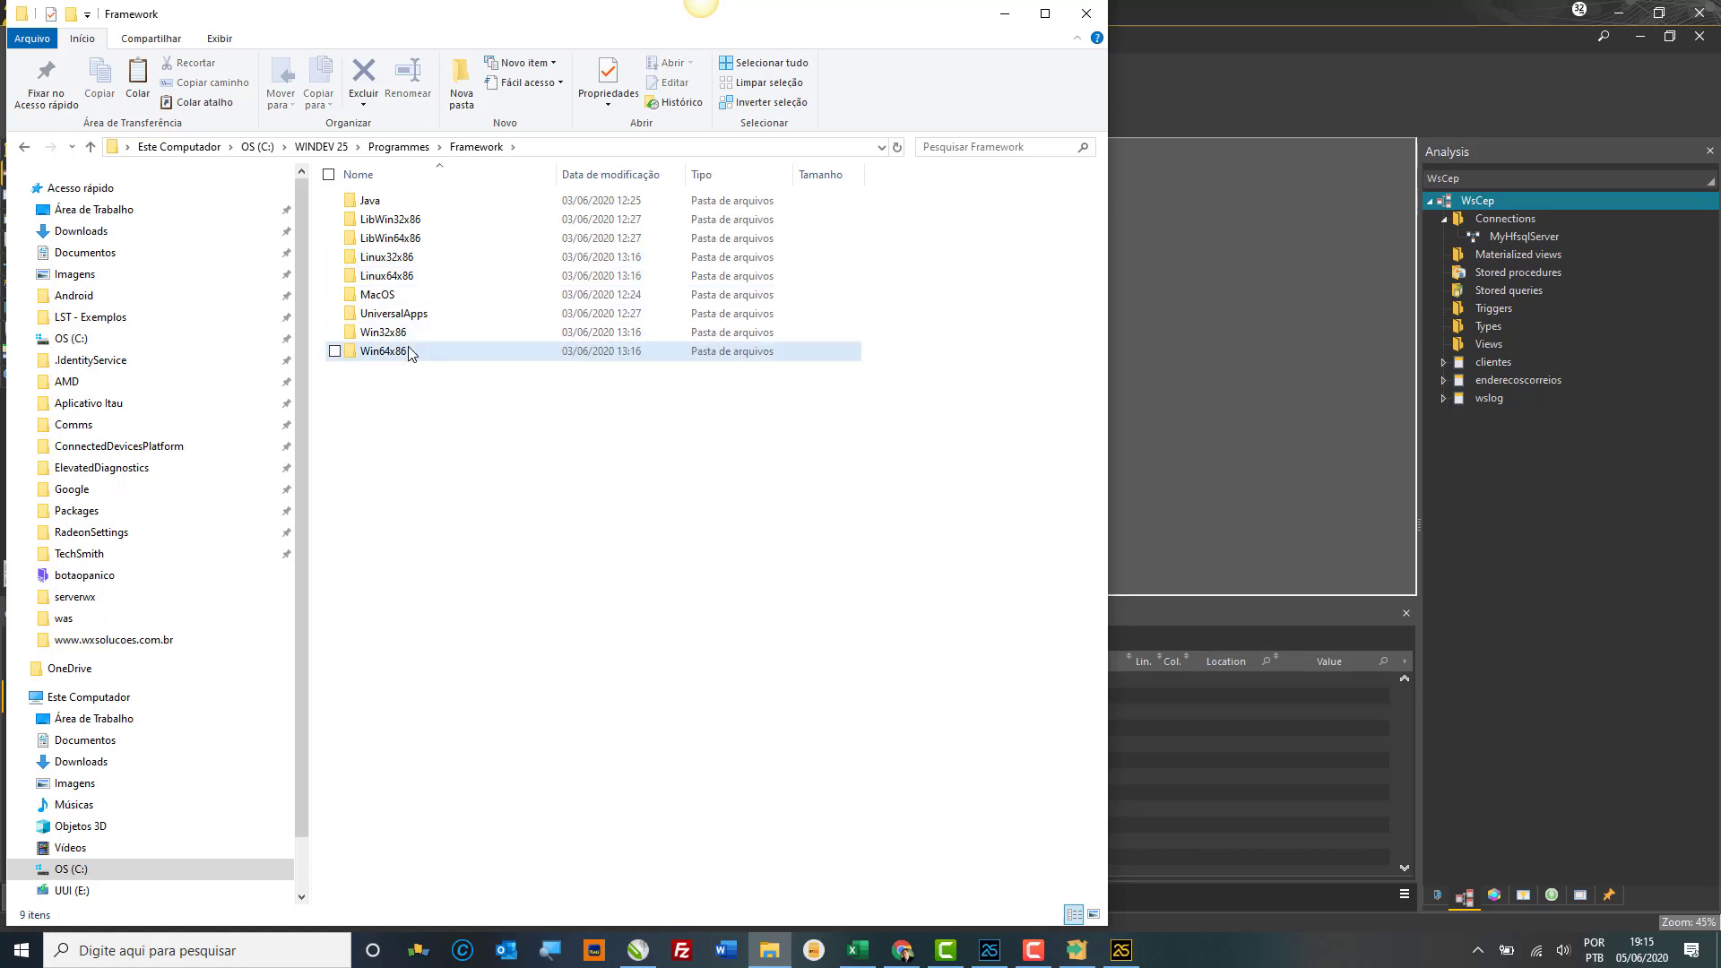
click(408, 350)
double_click(409, 350)
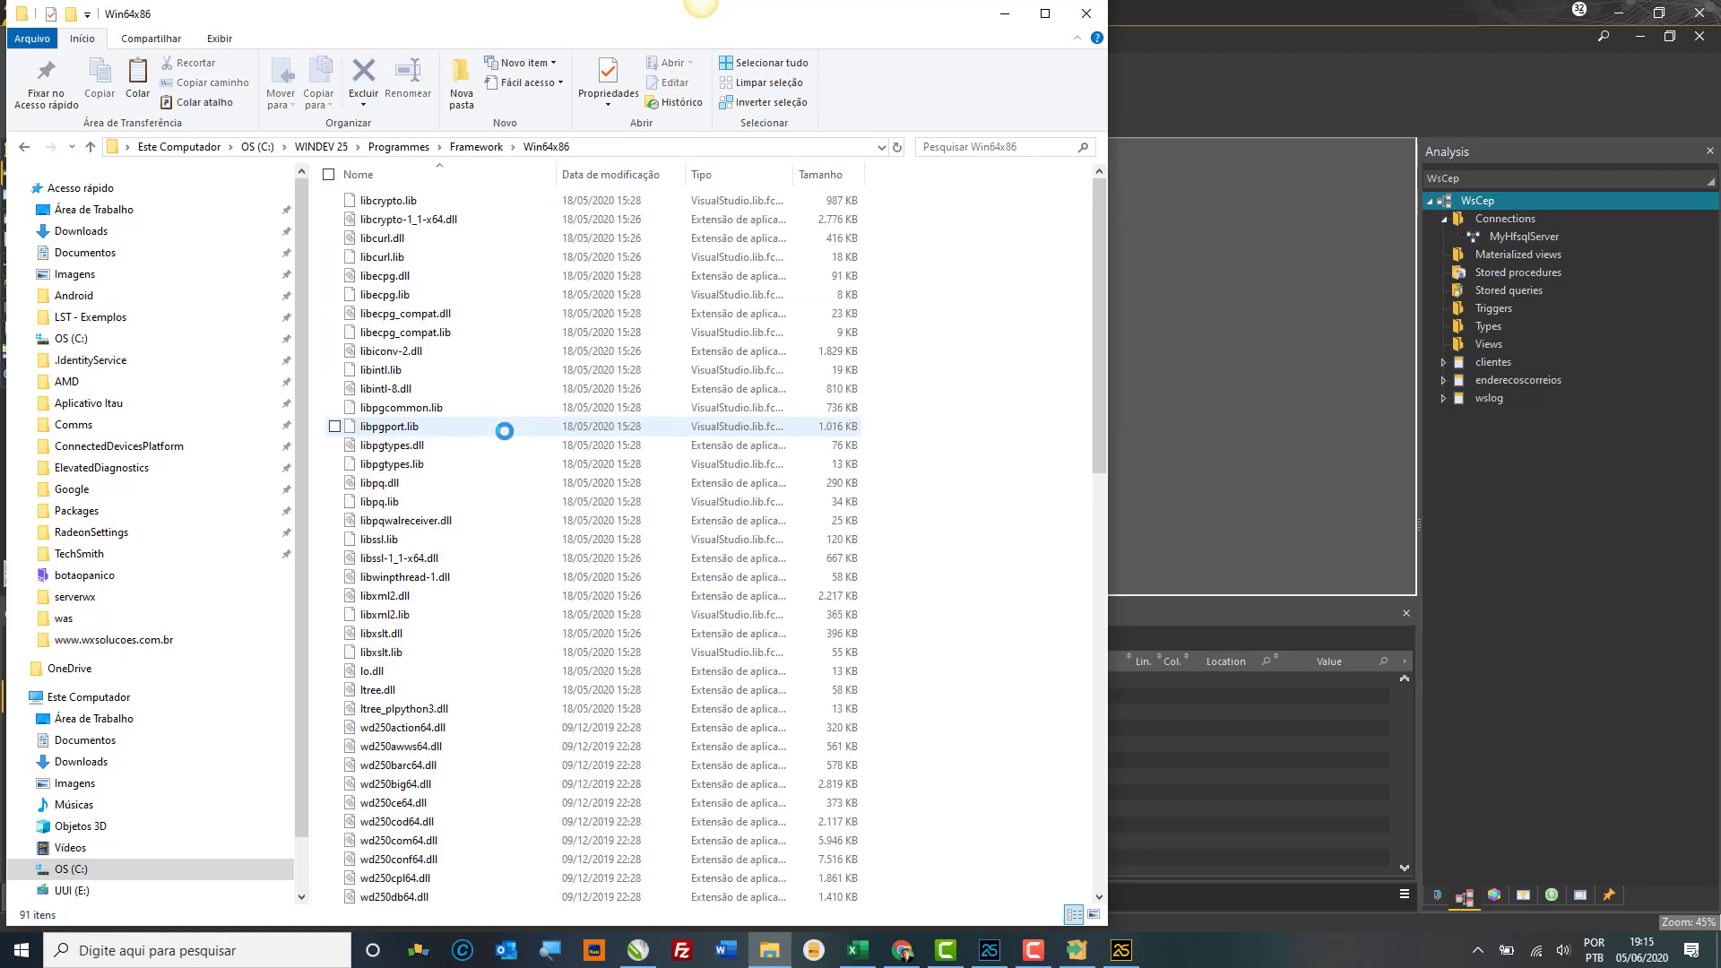
Step: Select all 91 Win64x86 files and open Programs\Framework\Win64x86 as the destination
key(ctrl+a)
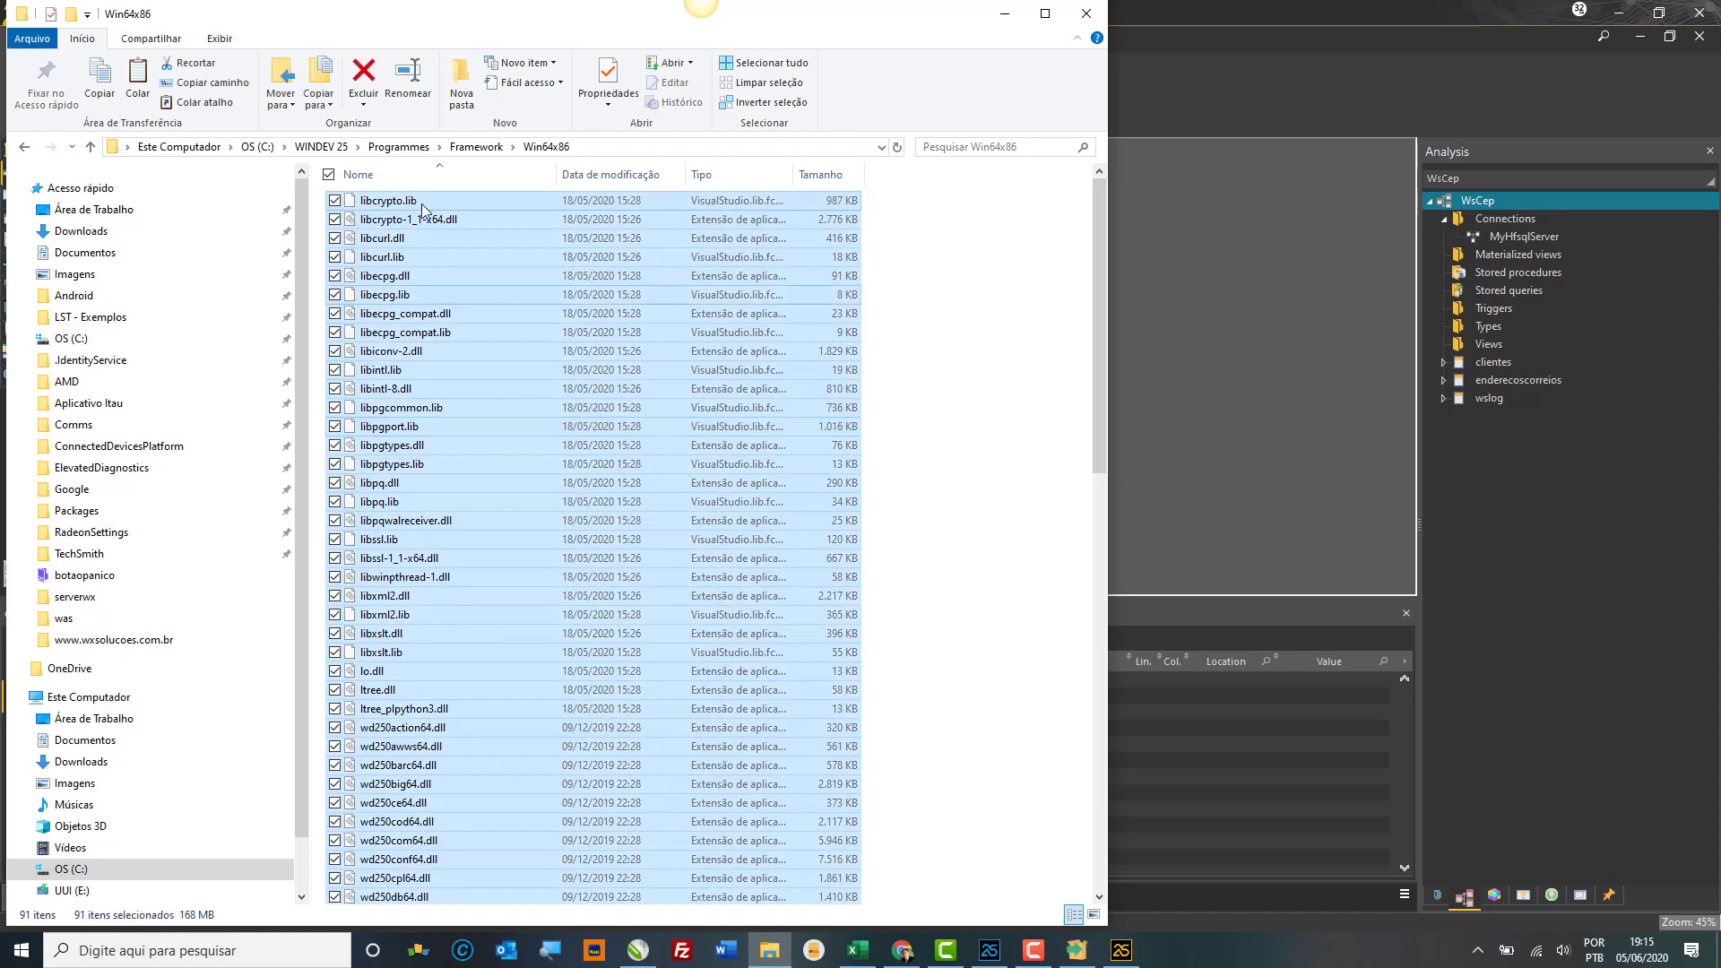
click(335, 147)
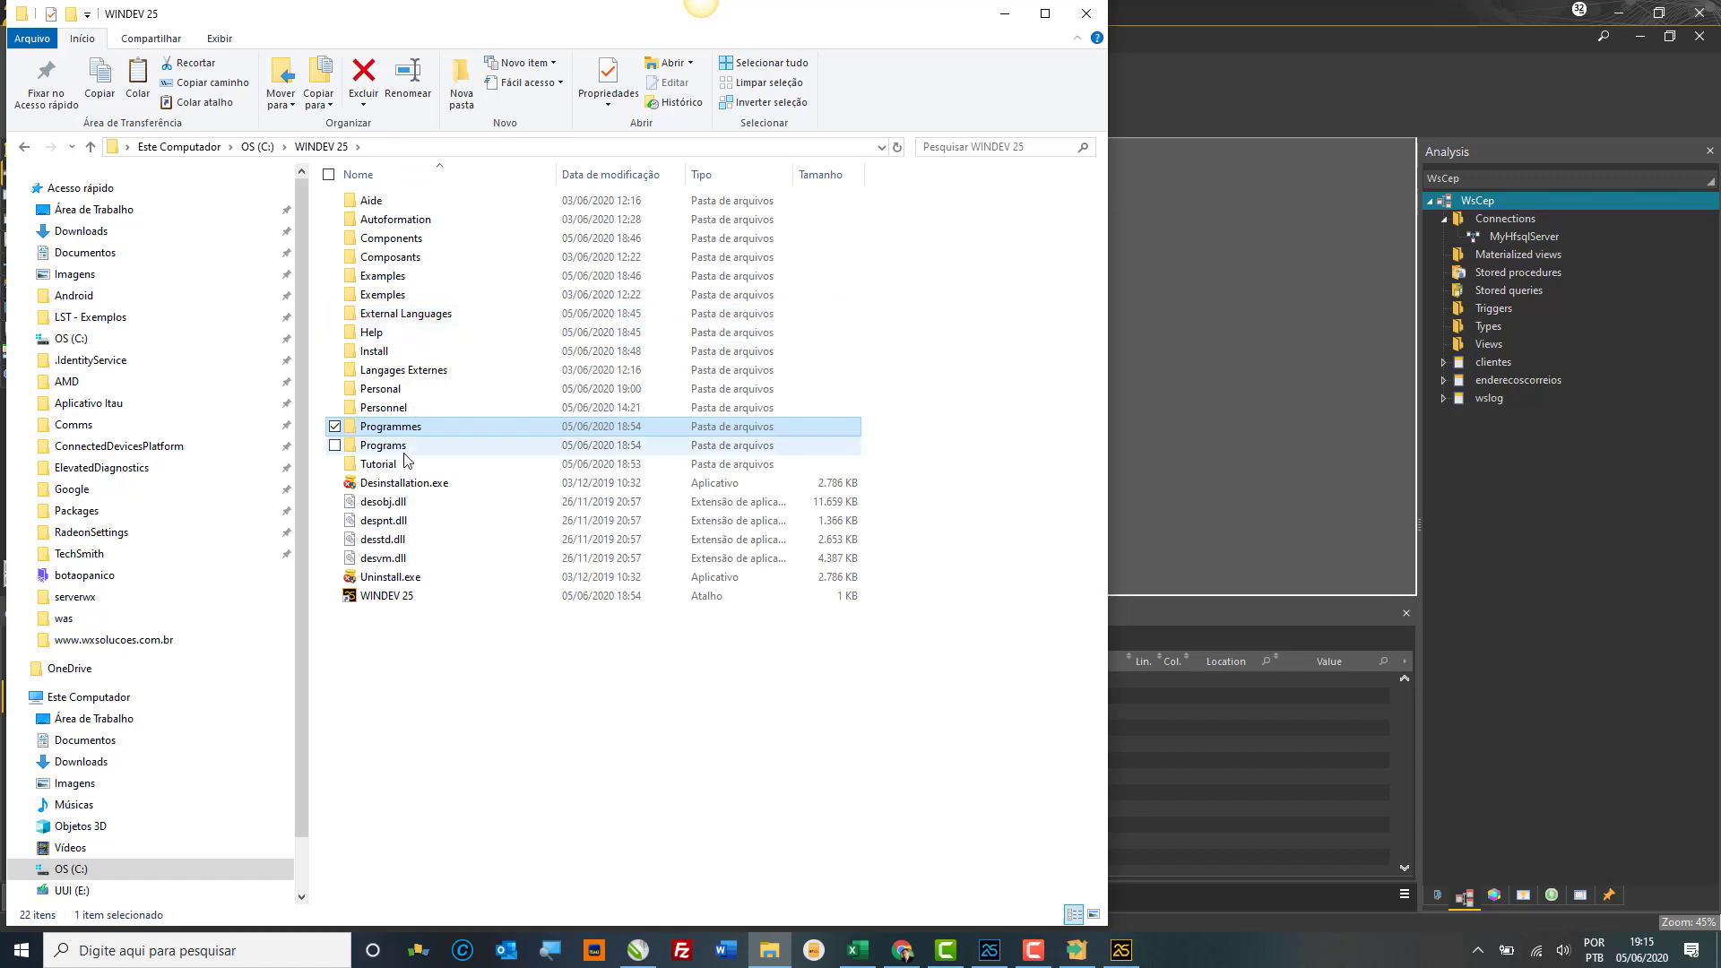
click(405, 447)
double_click(407, 446)
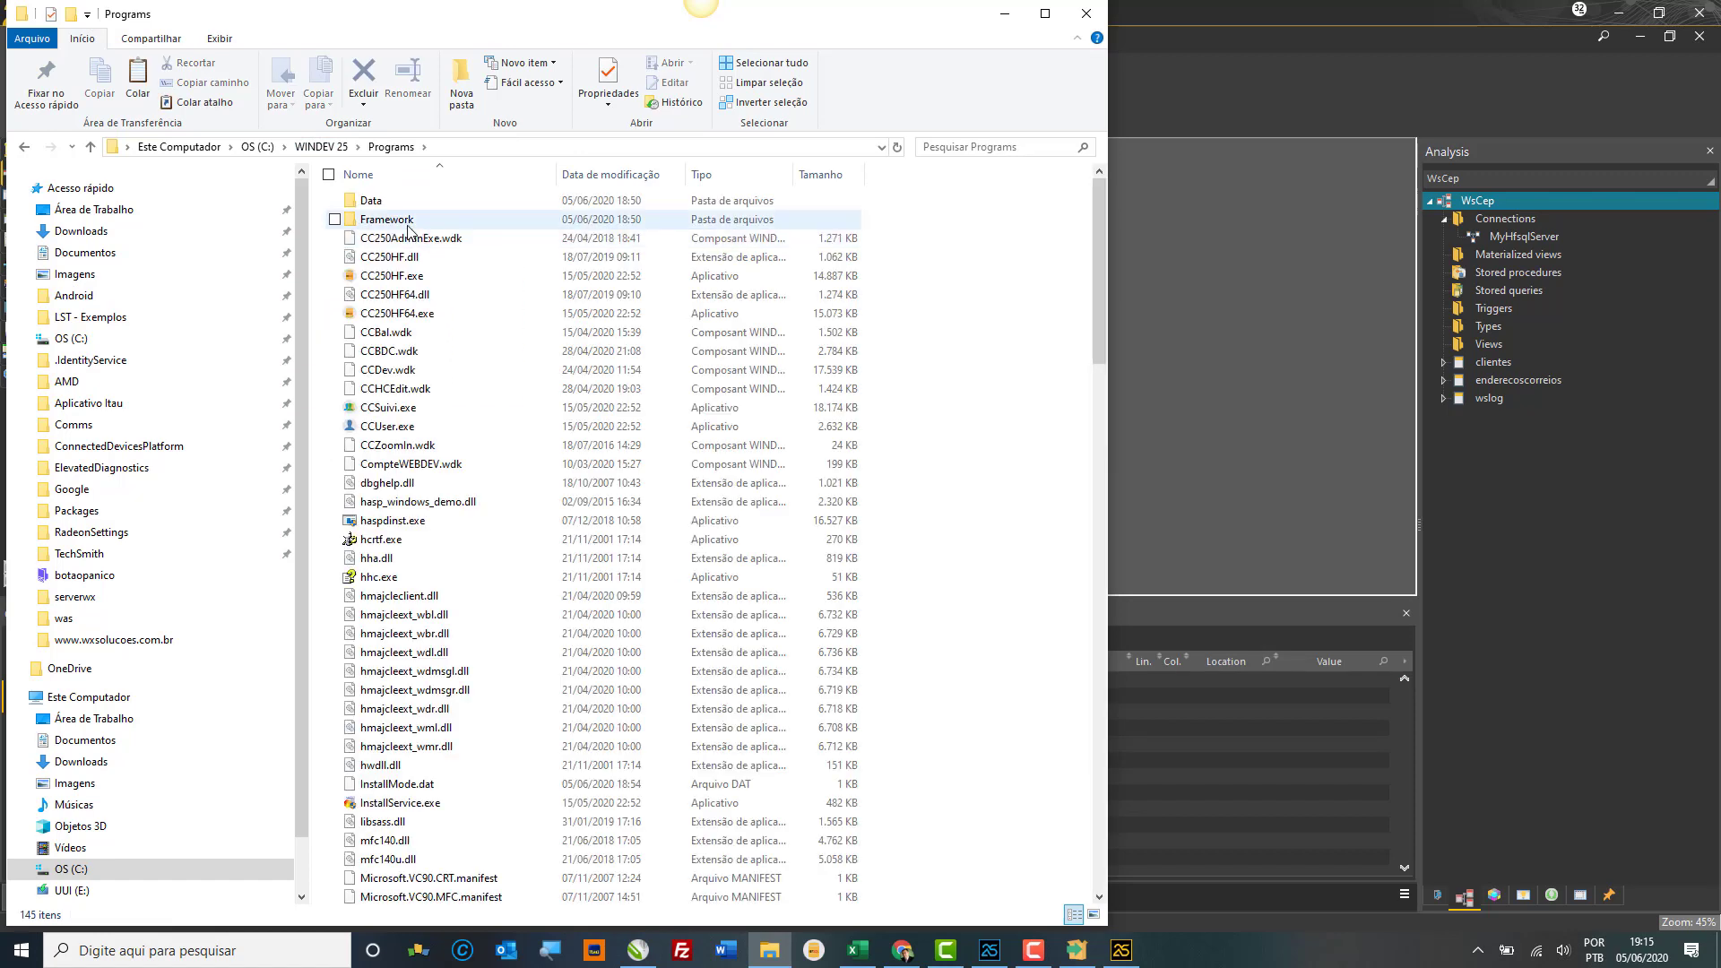
click(408, 222)
double_click(408, 222)
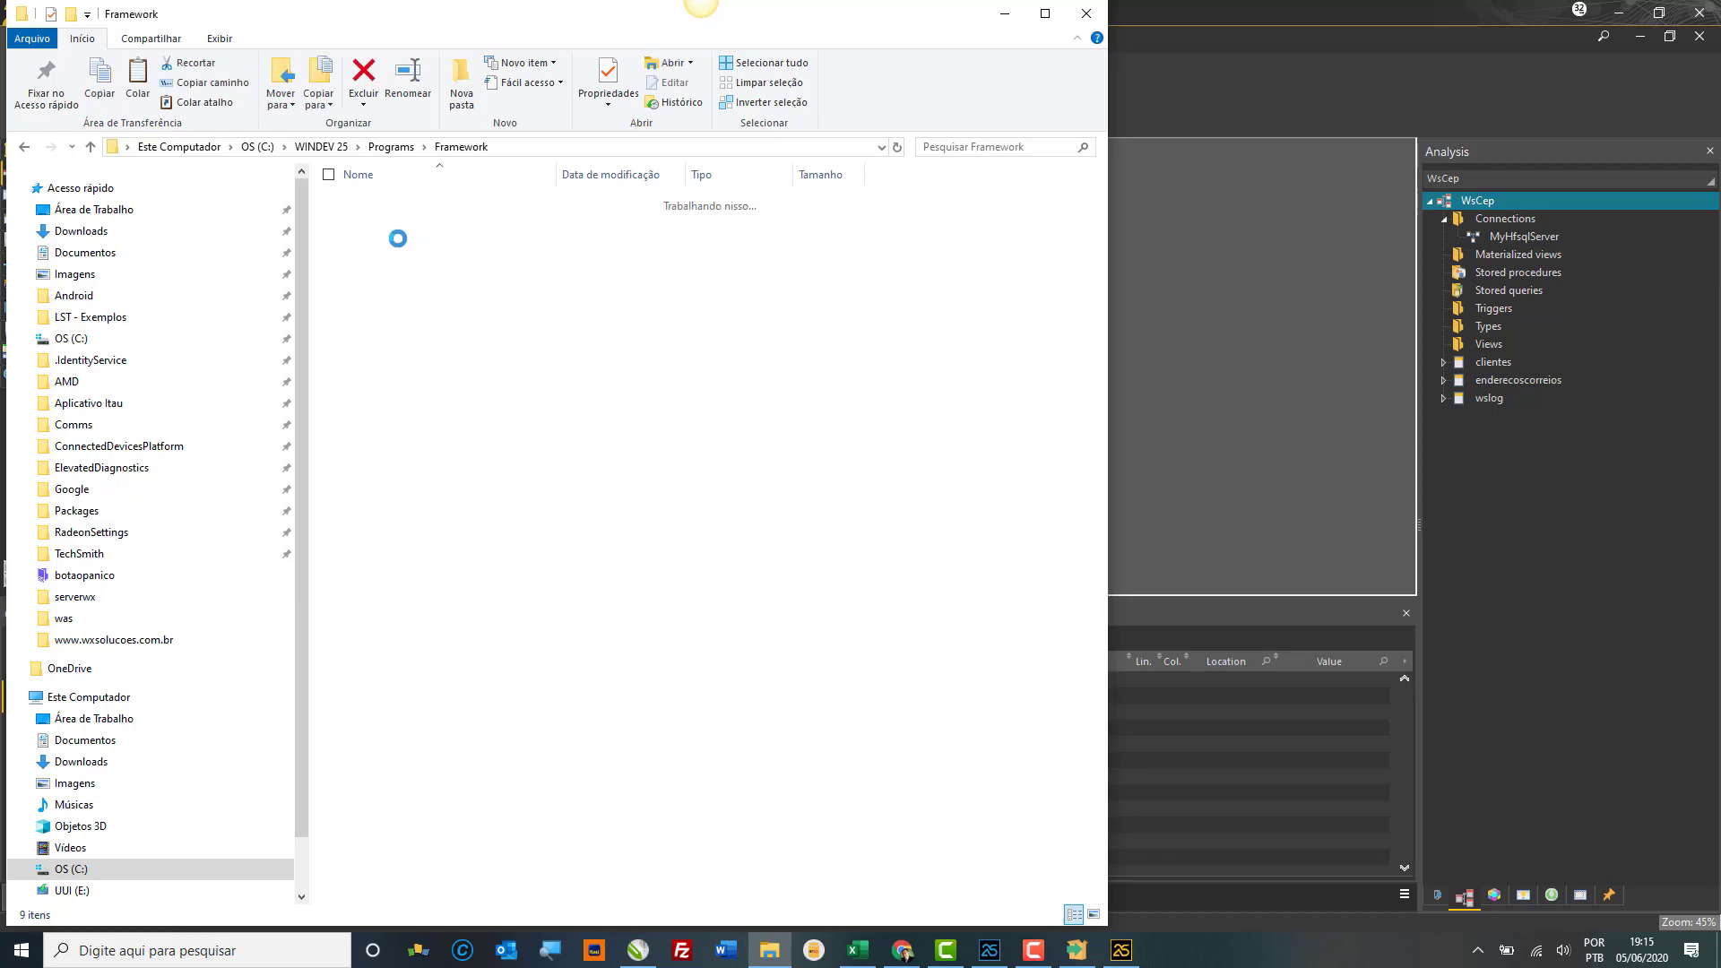
click(382, 351)
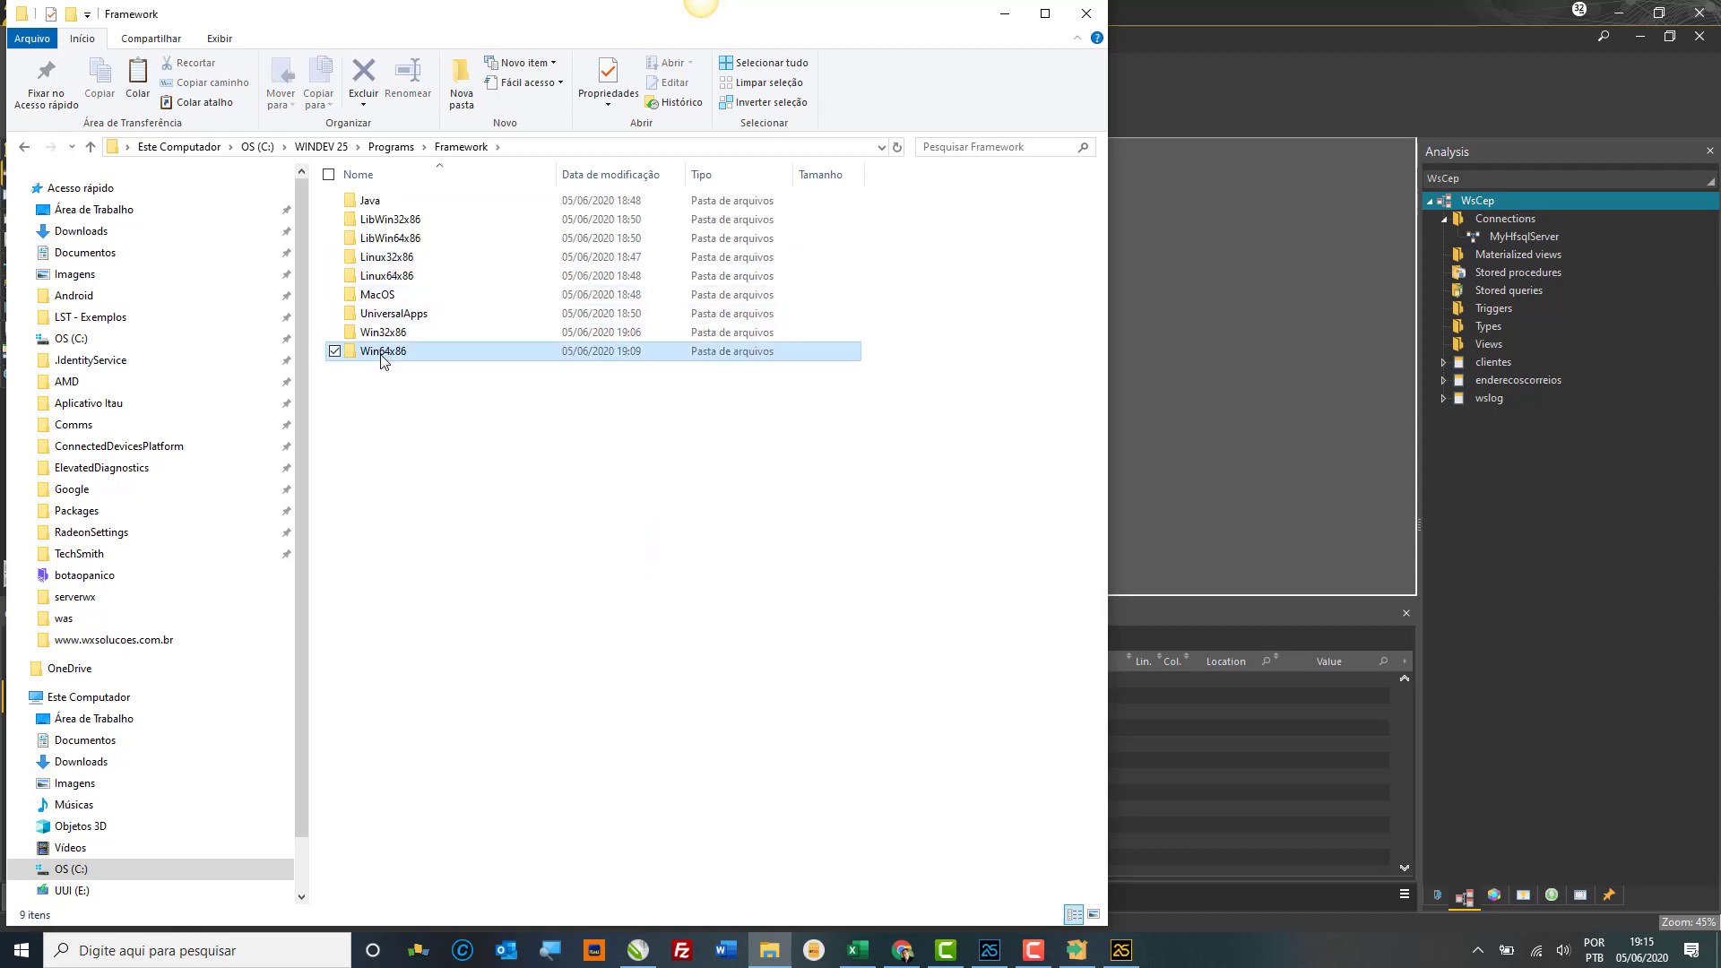
double_click(382, 354)
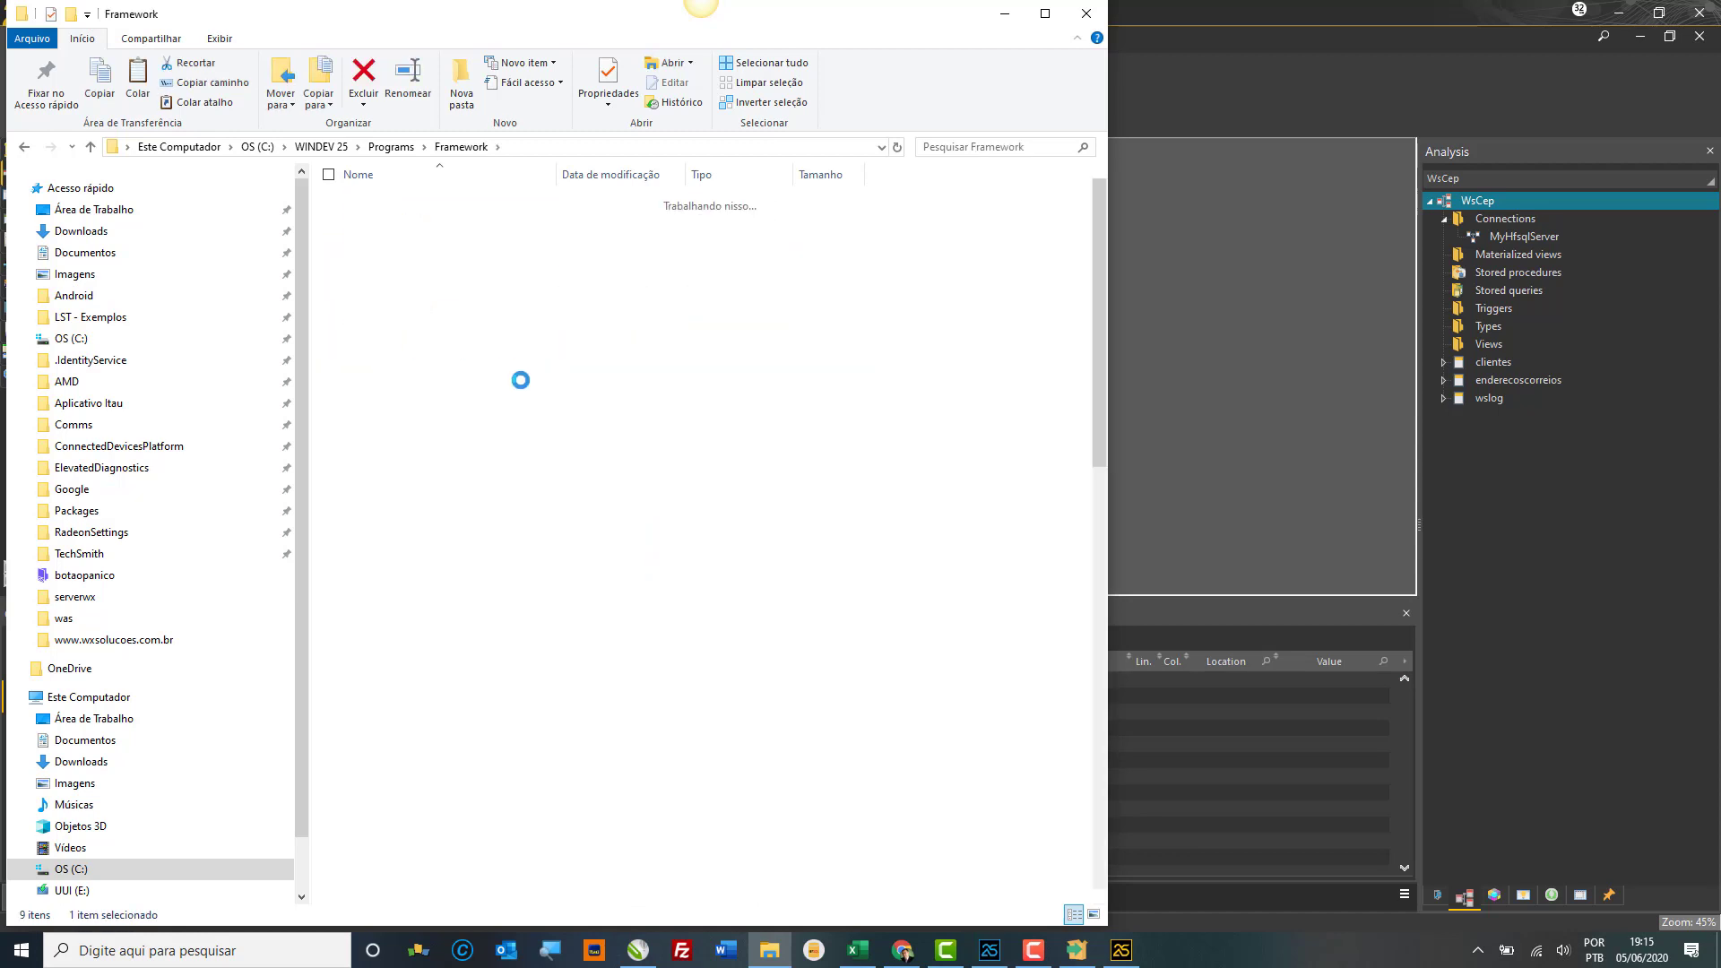
Step: Paste the 91 files, skipping existing same-named ones, and close File Explorer
key(ctrl+v)
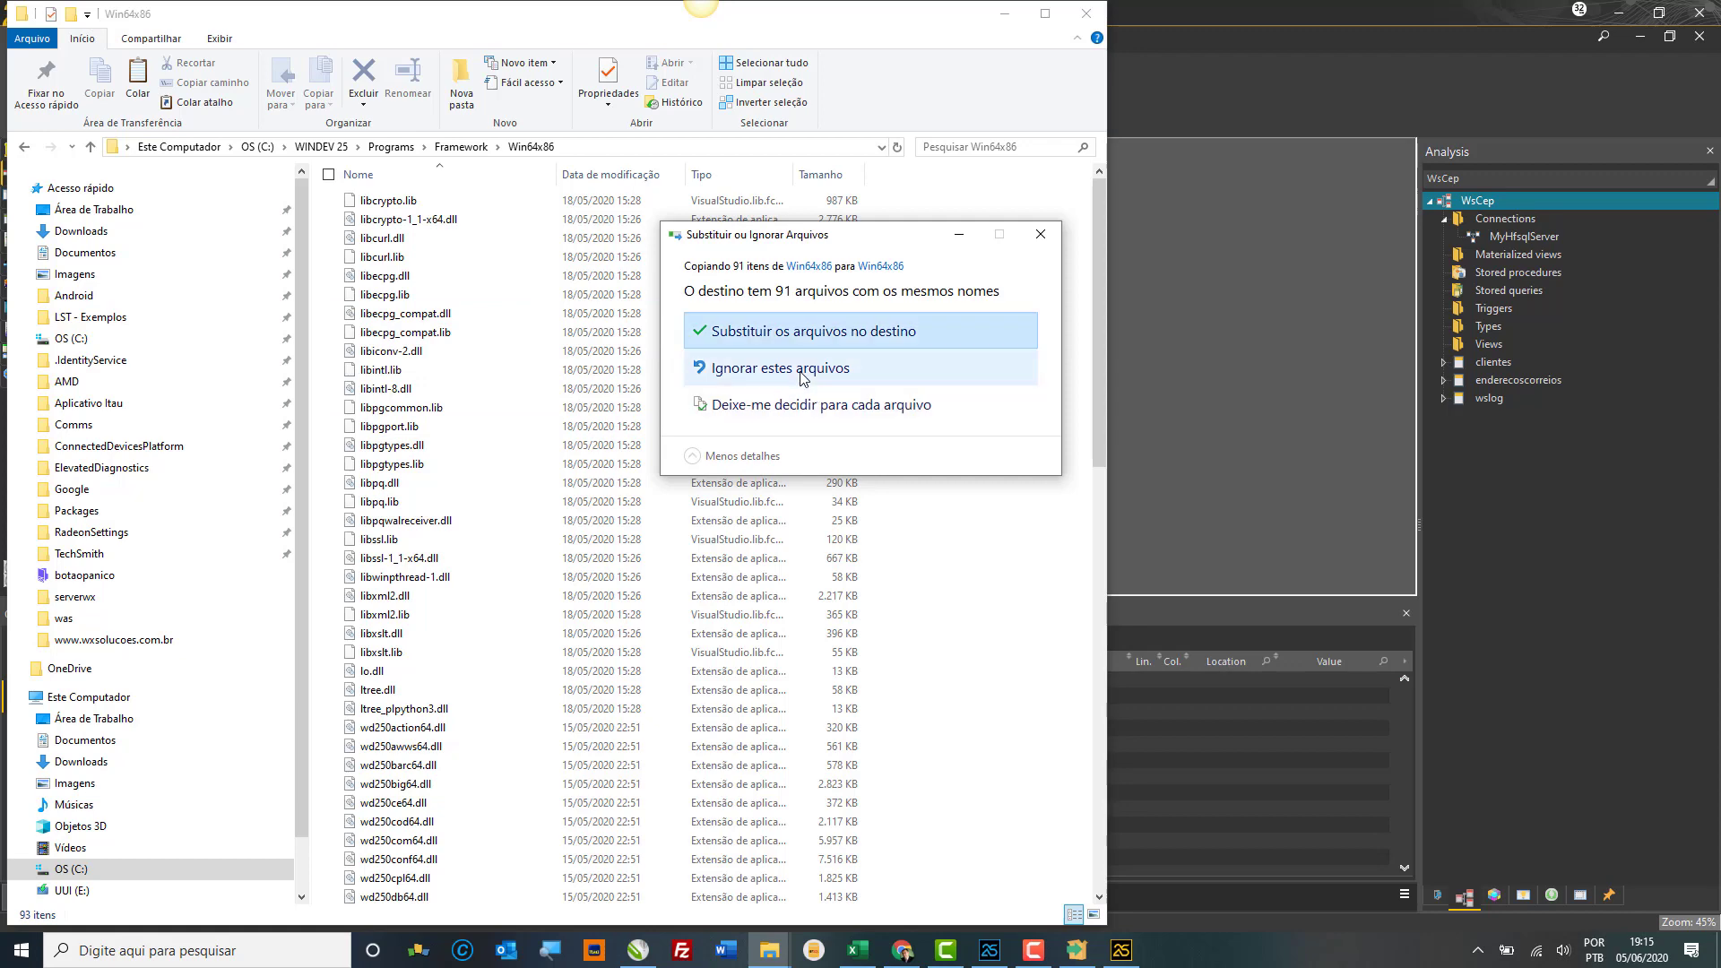
click(793, 403)
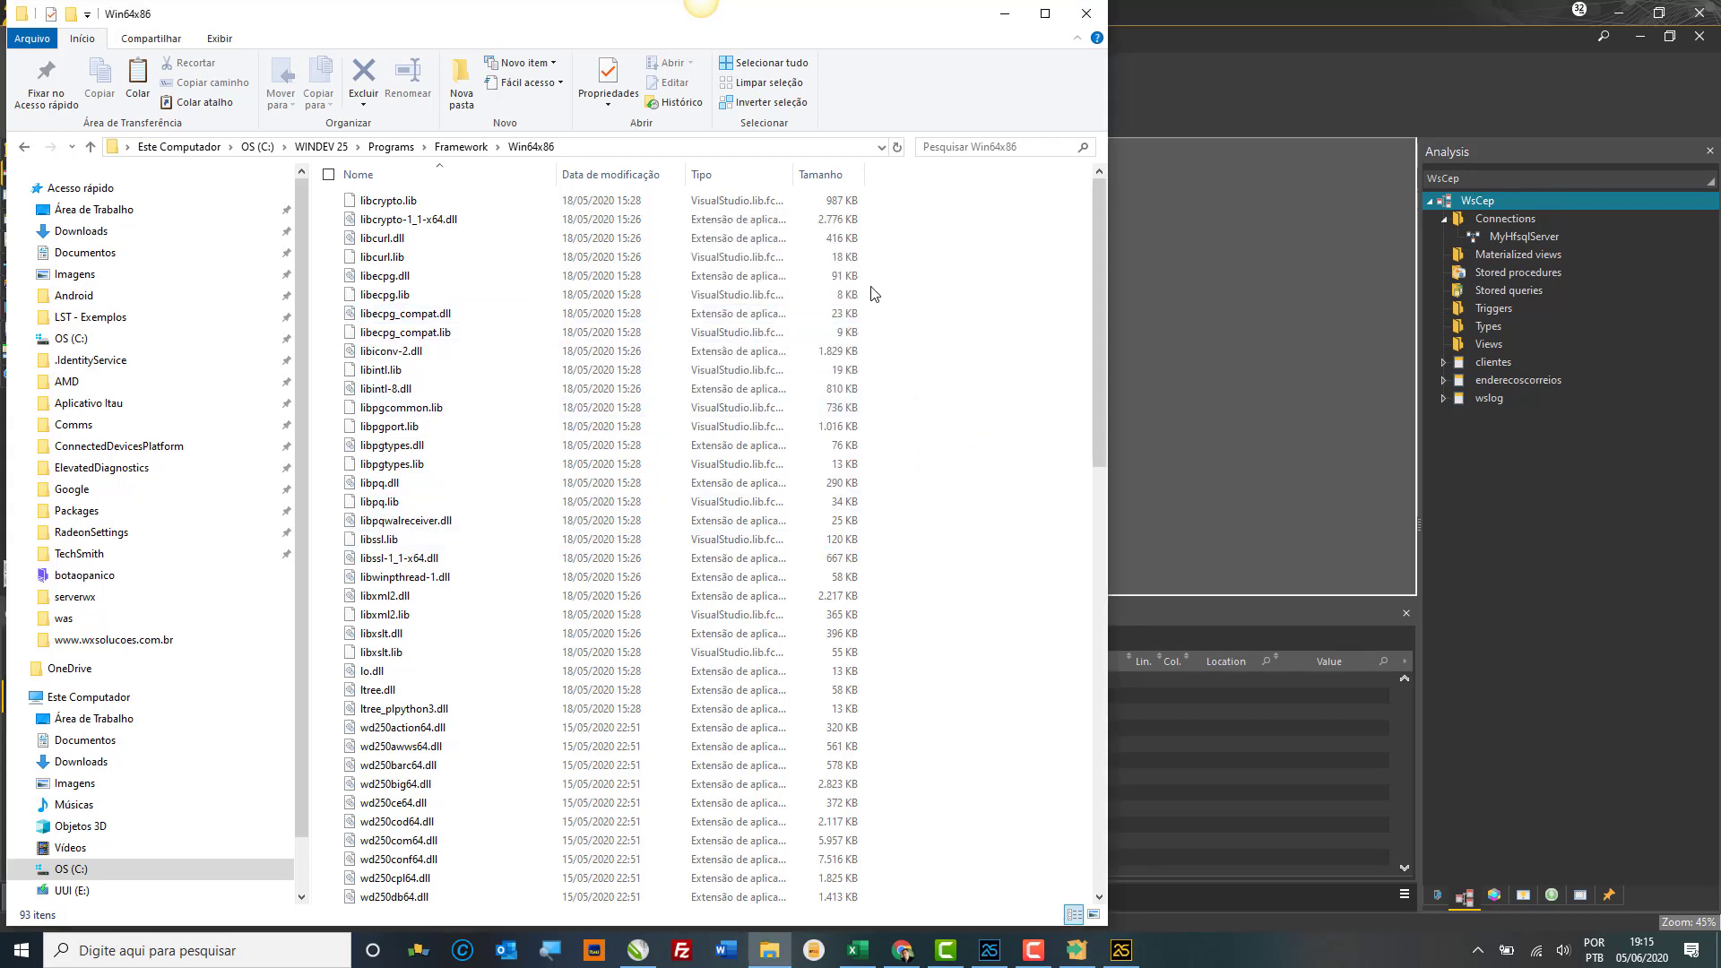
click(1083, 11)
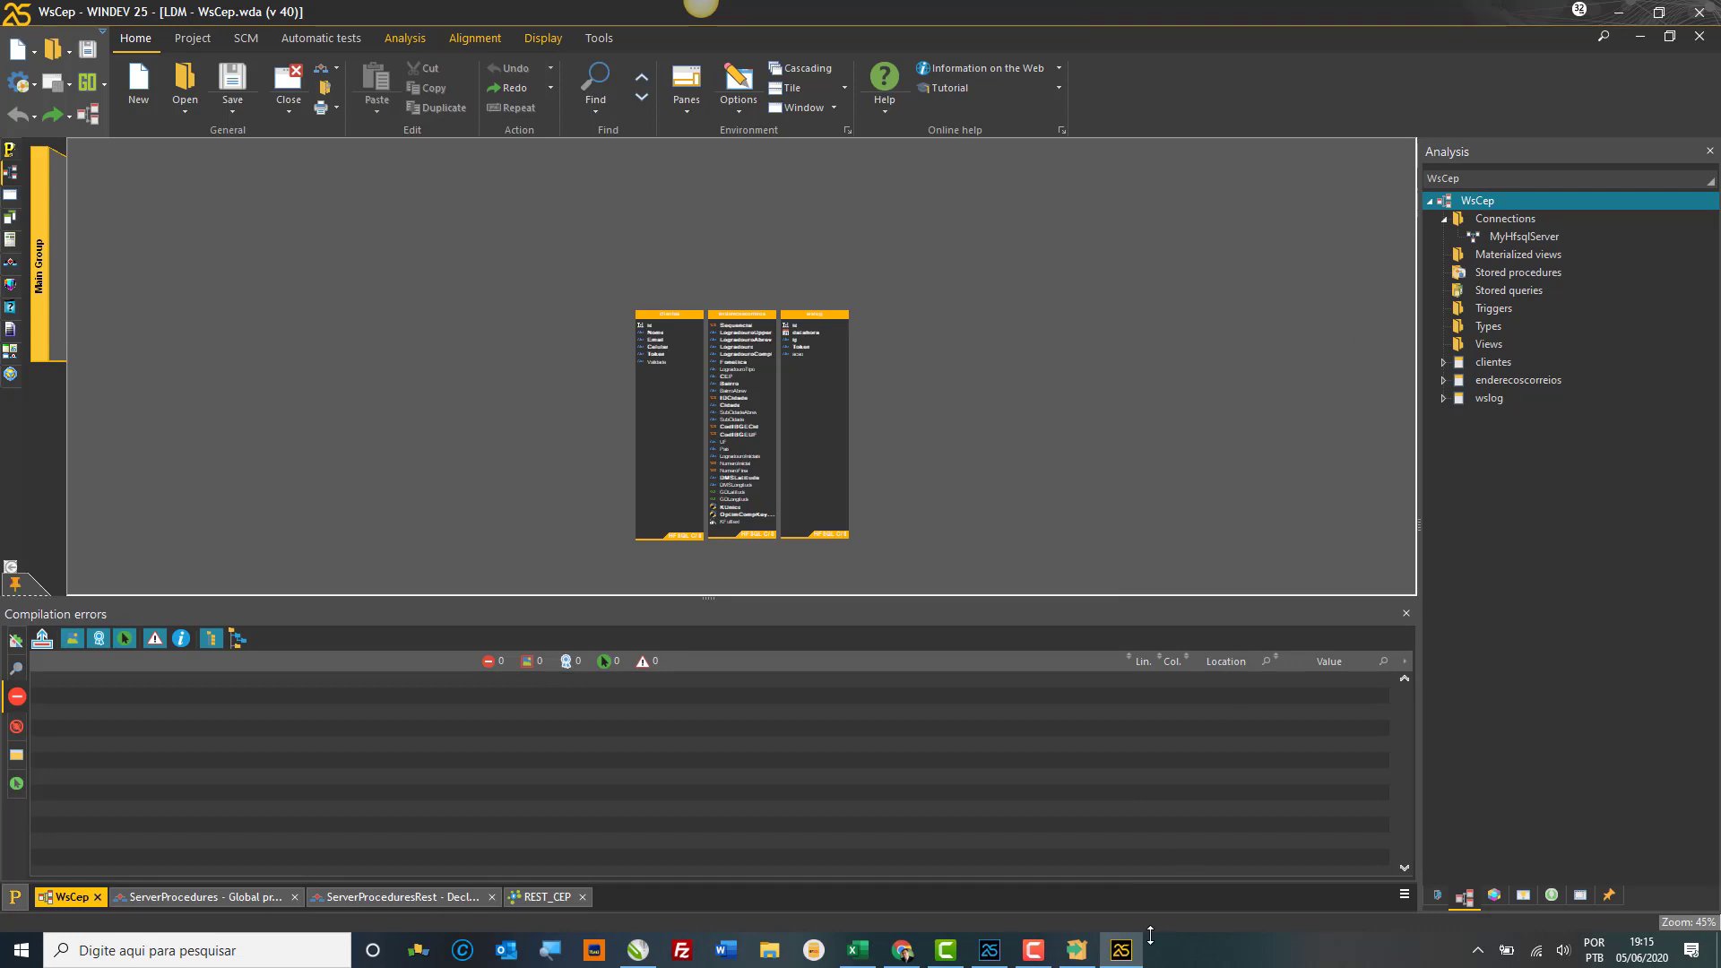
click(1081, 953)
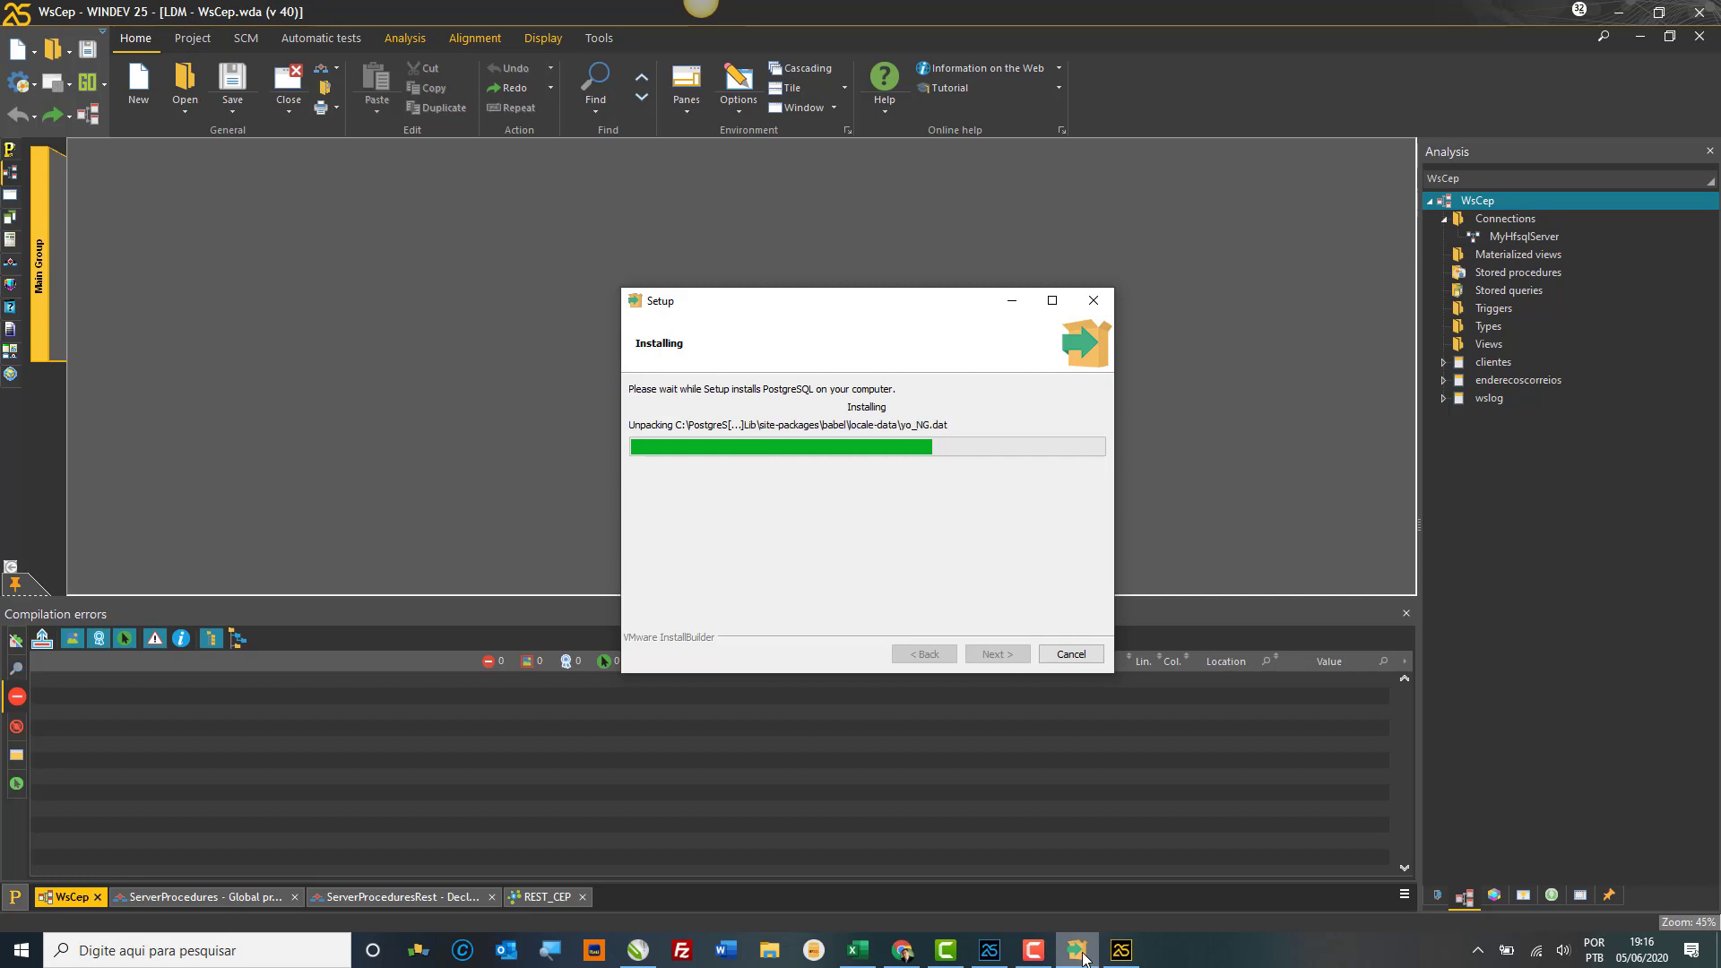
click(1156, 899)
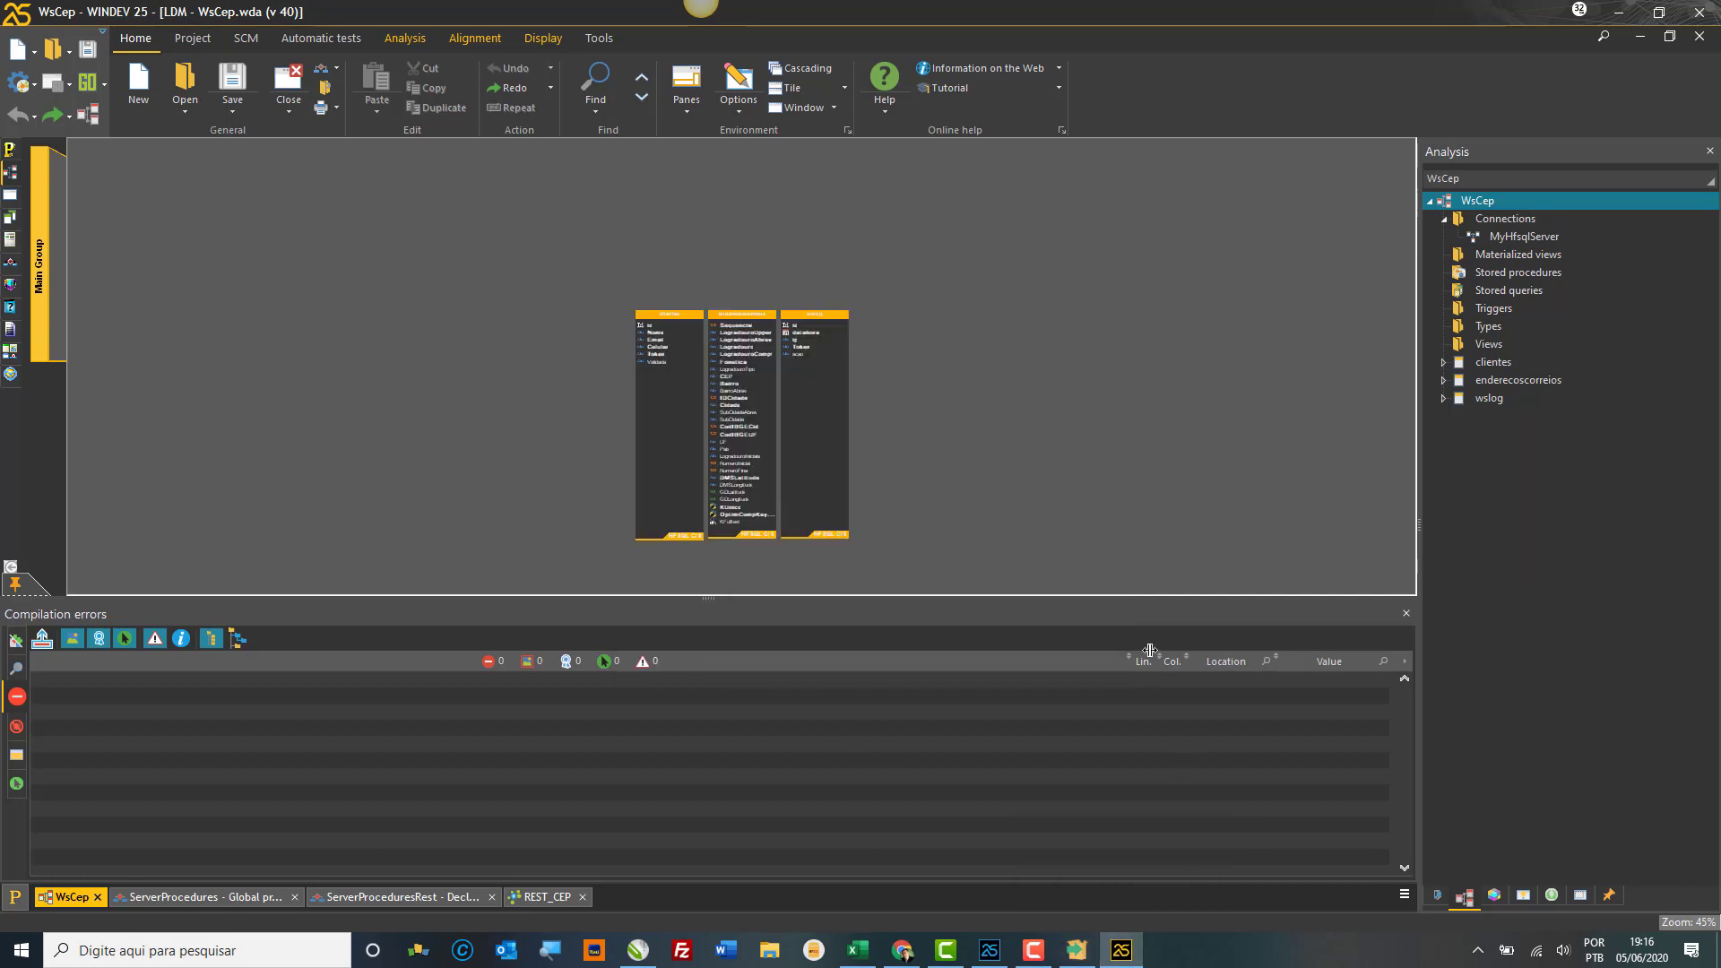
Step: Open the new data file wizard from the analysis canvas, then close it again
right_click(997, 311)
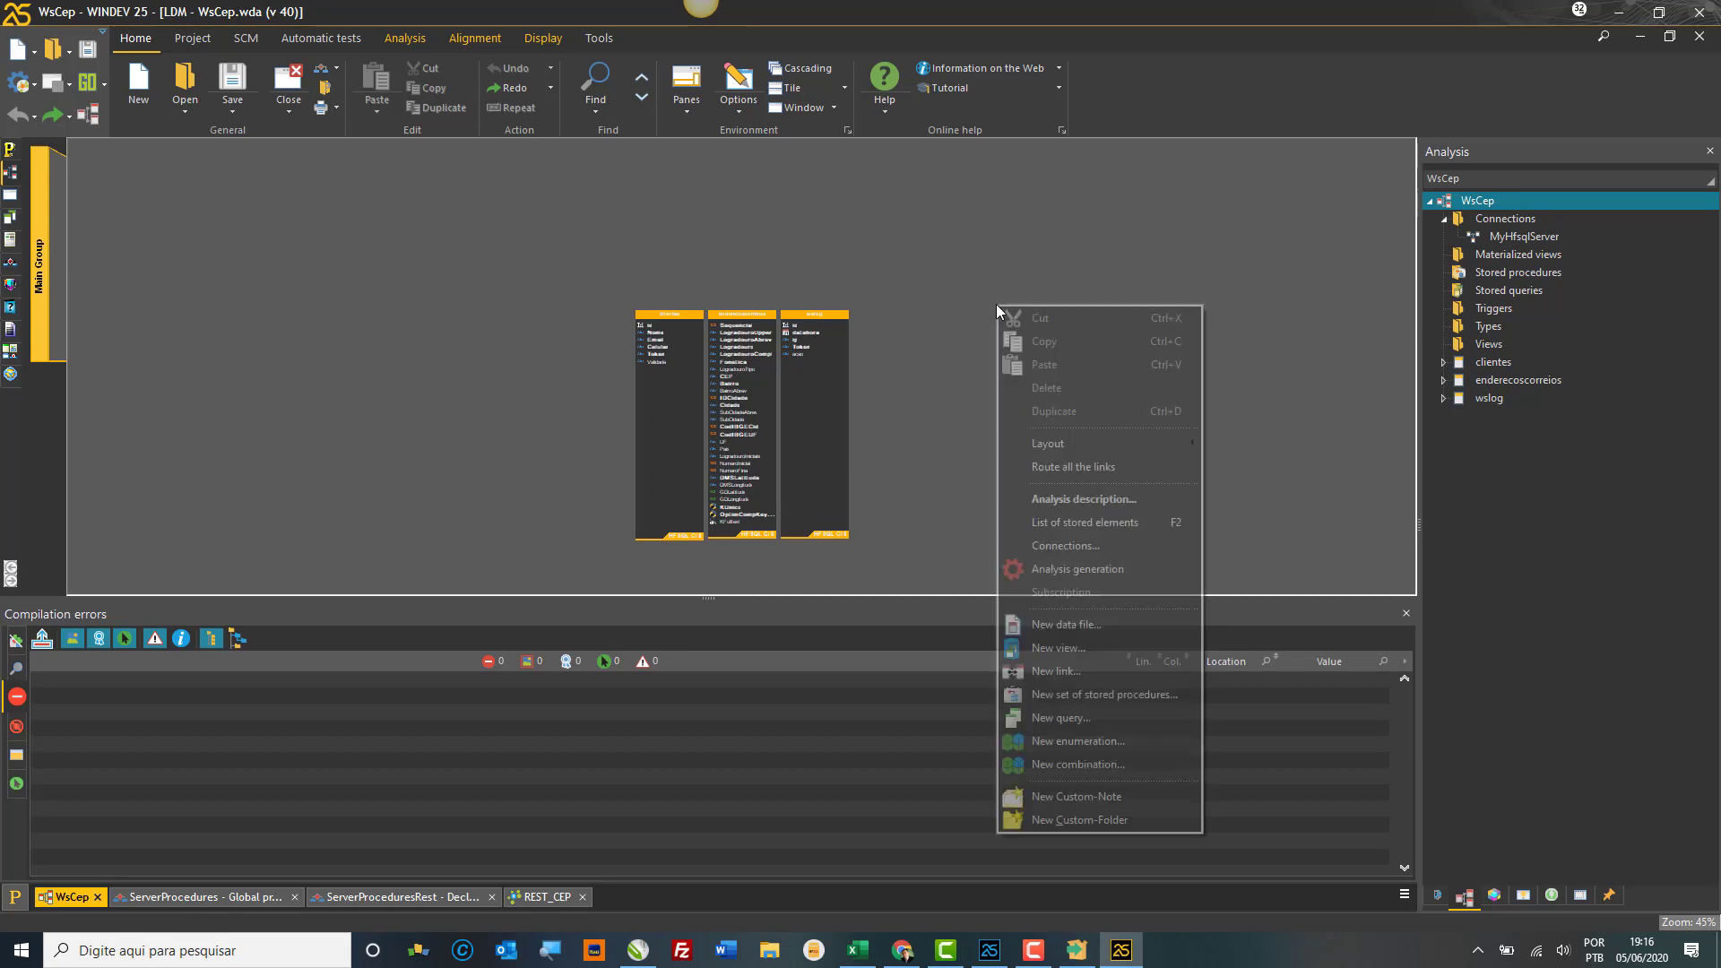
click(932, 250)
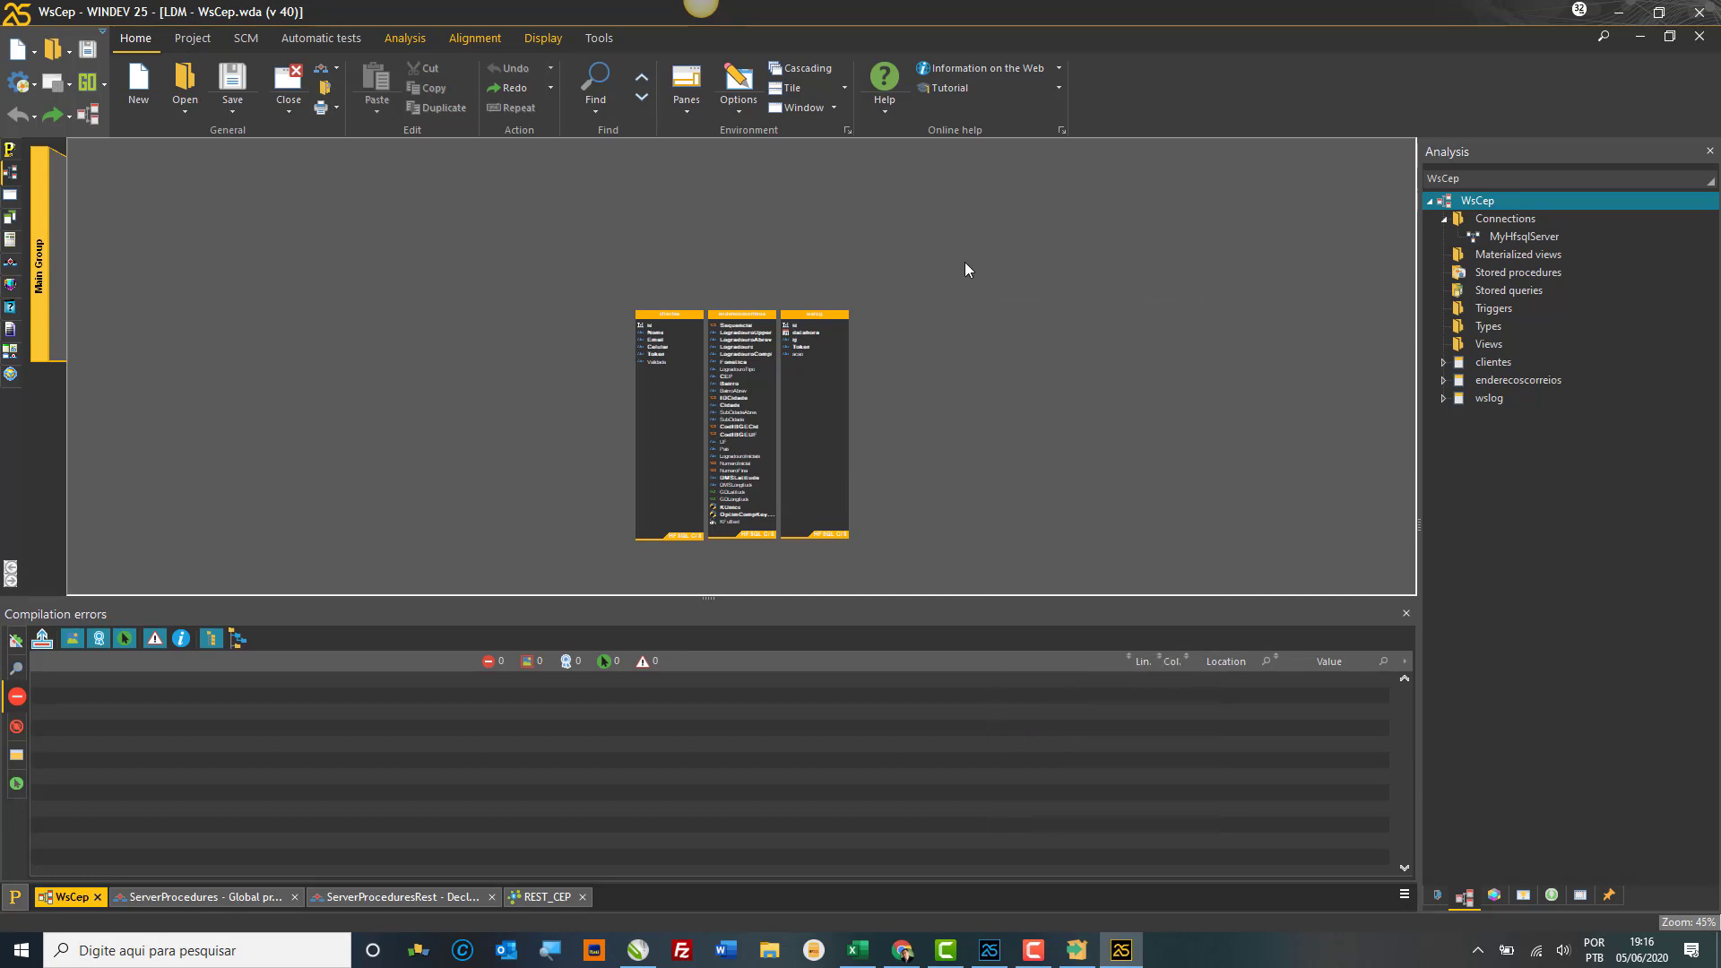
right_click(966, 263)
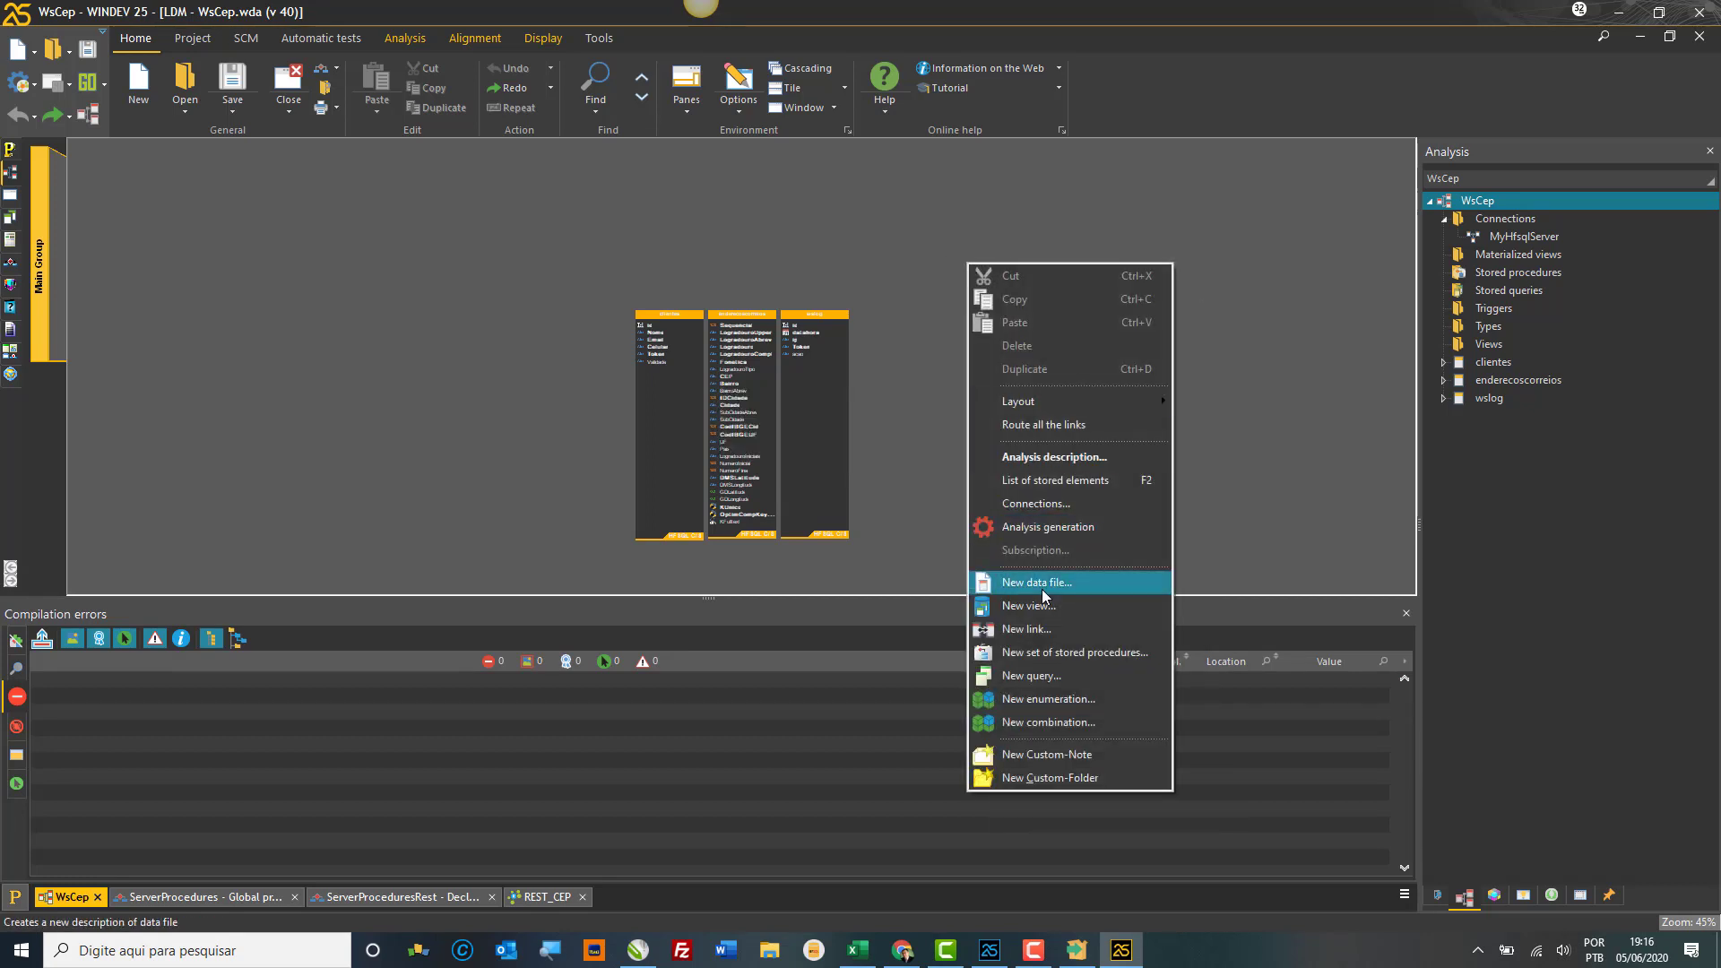
click(989, 238)
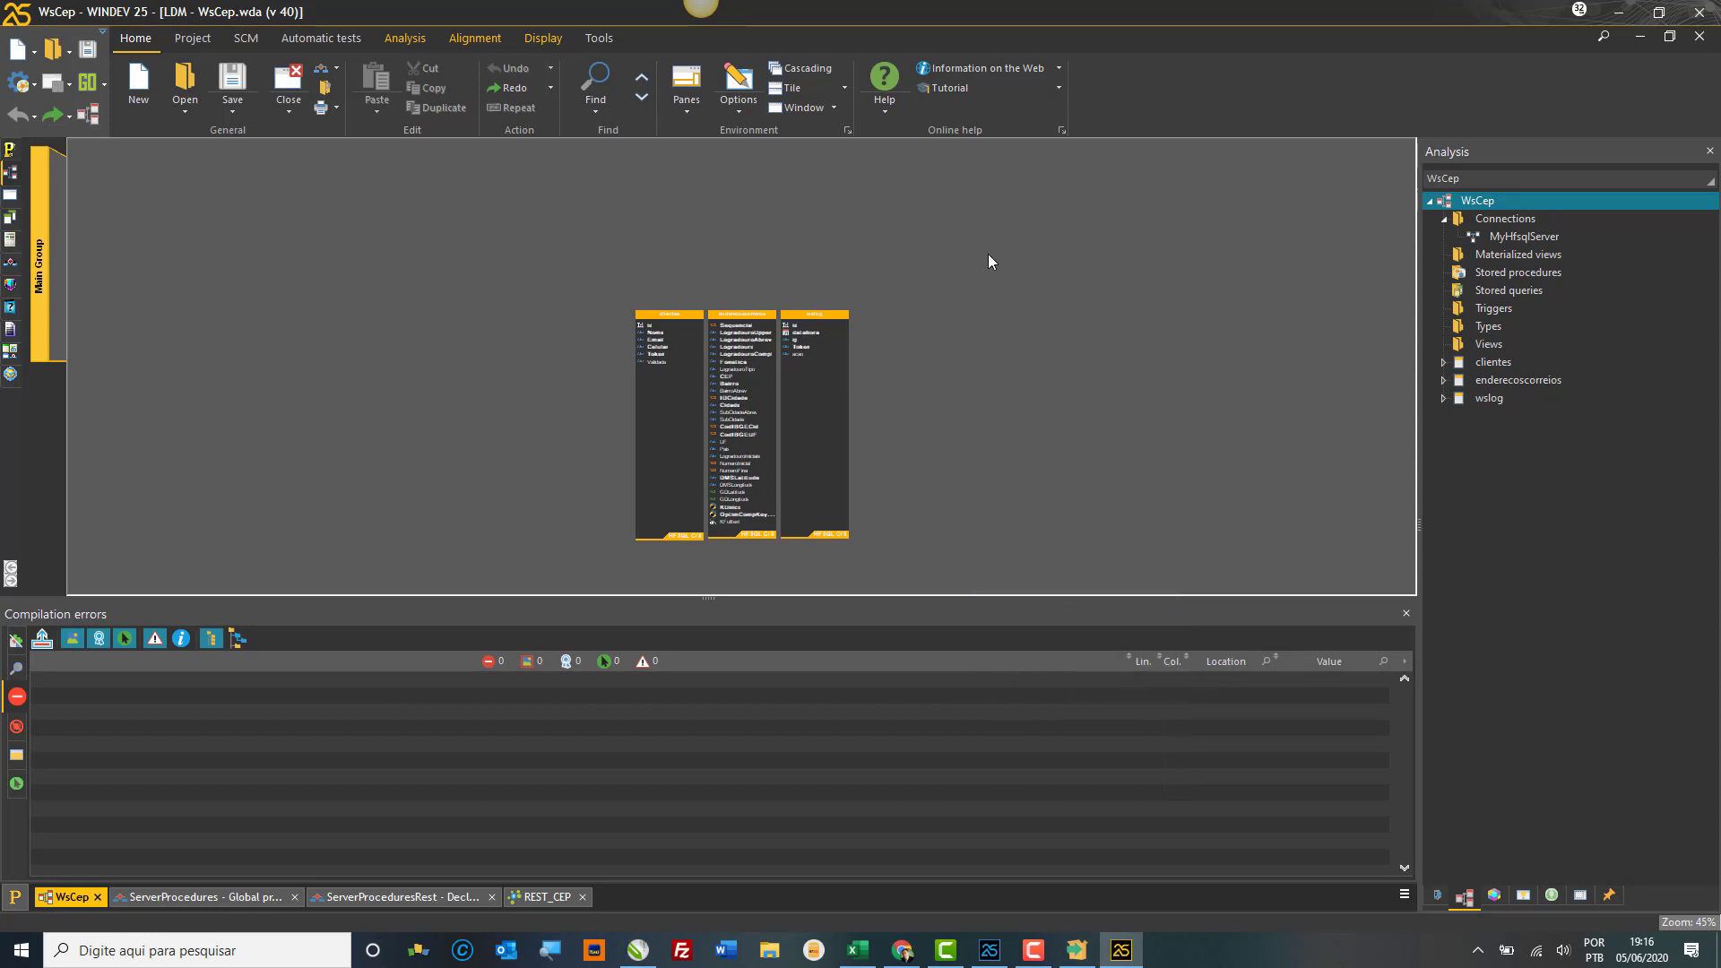
right_click(997, 256)
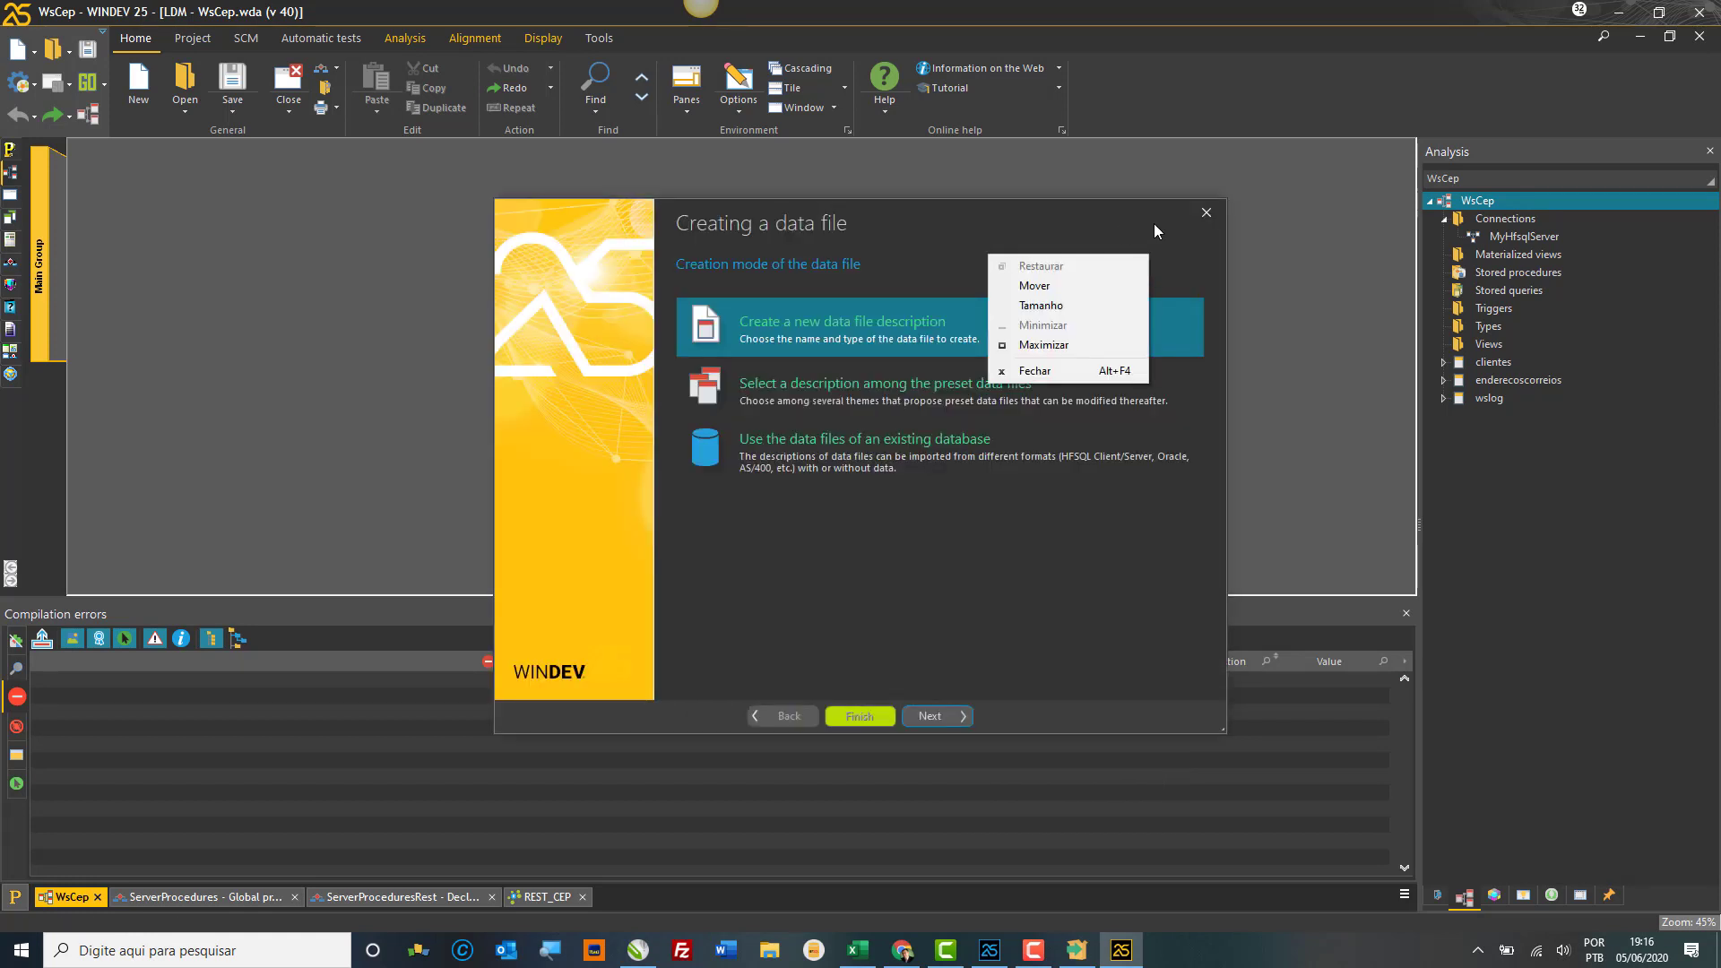
click(1210, 221)
click(1207, 214)
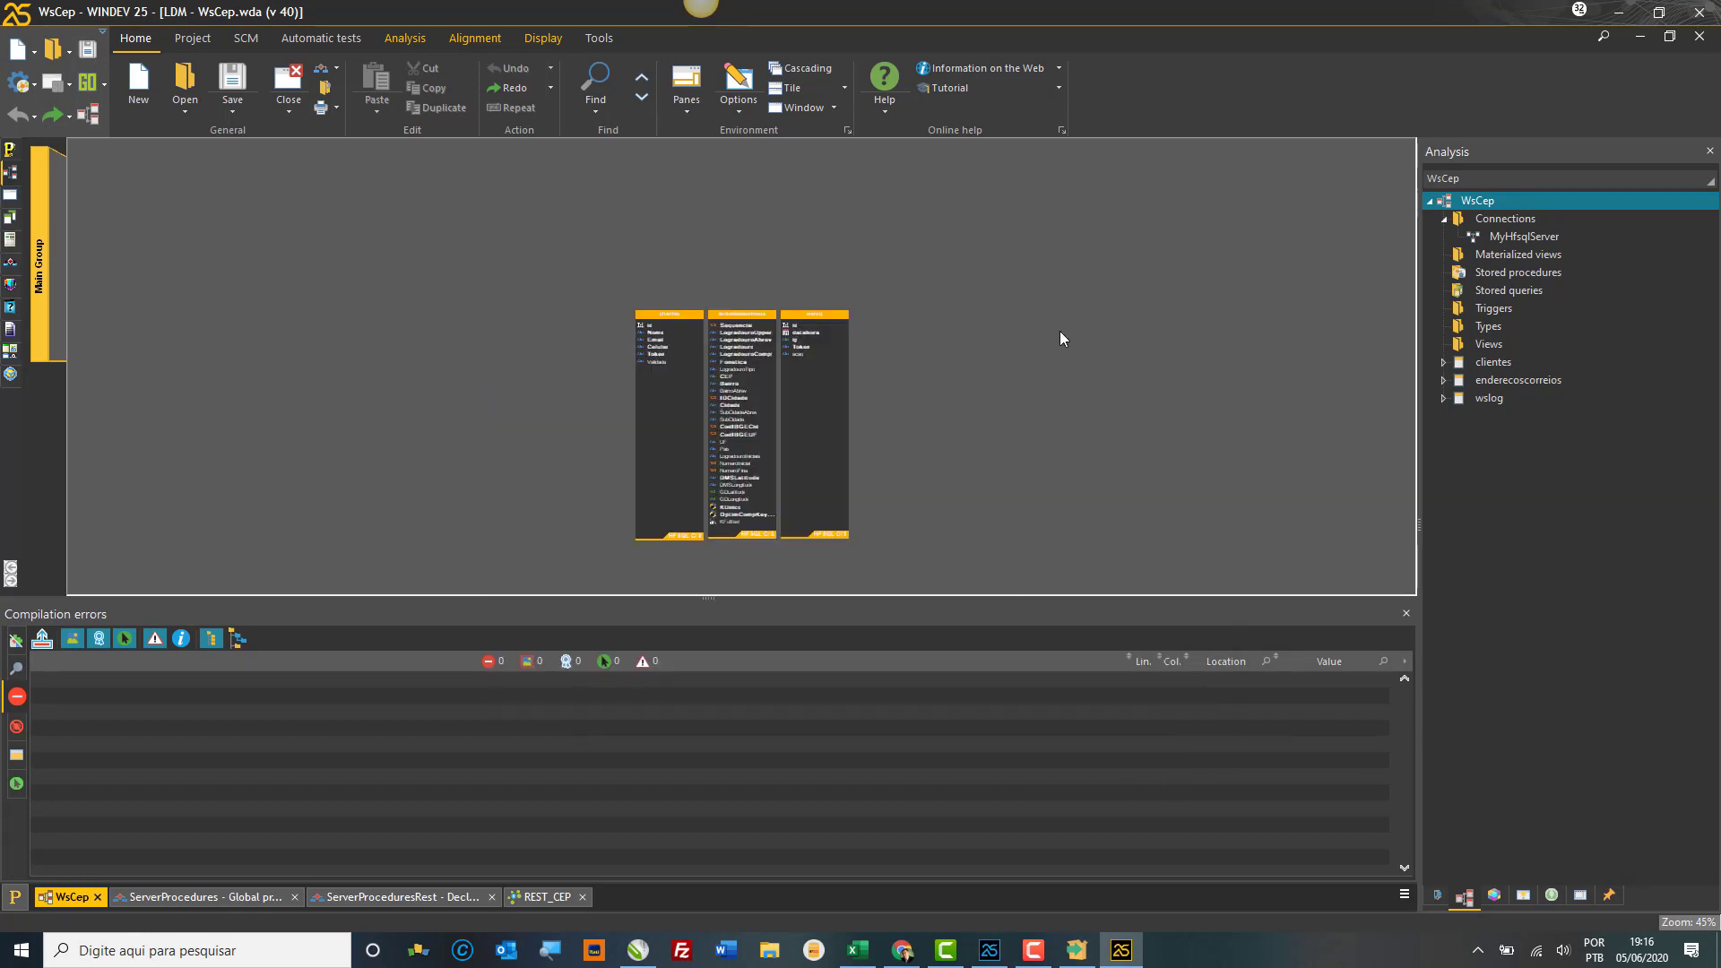
Step: Create a new data file description named t00 with PostgreSQL as its database type
right_click(1014, 305)
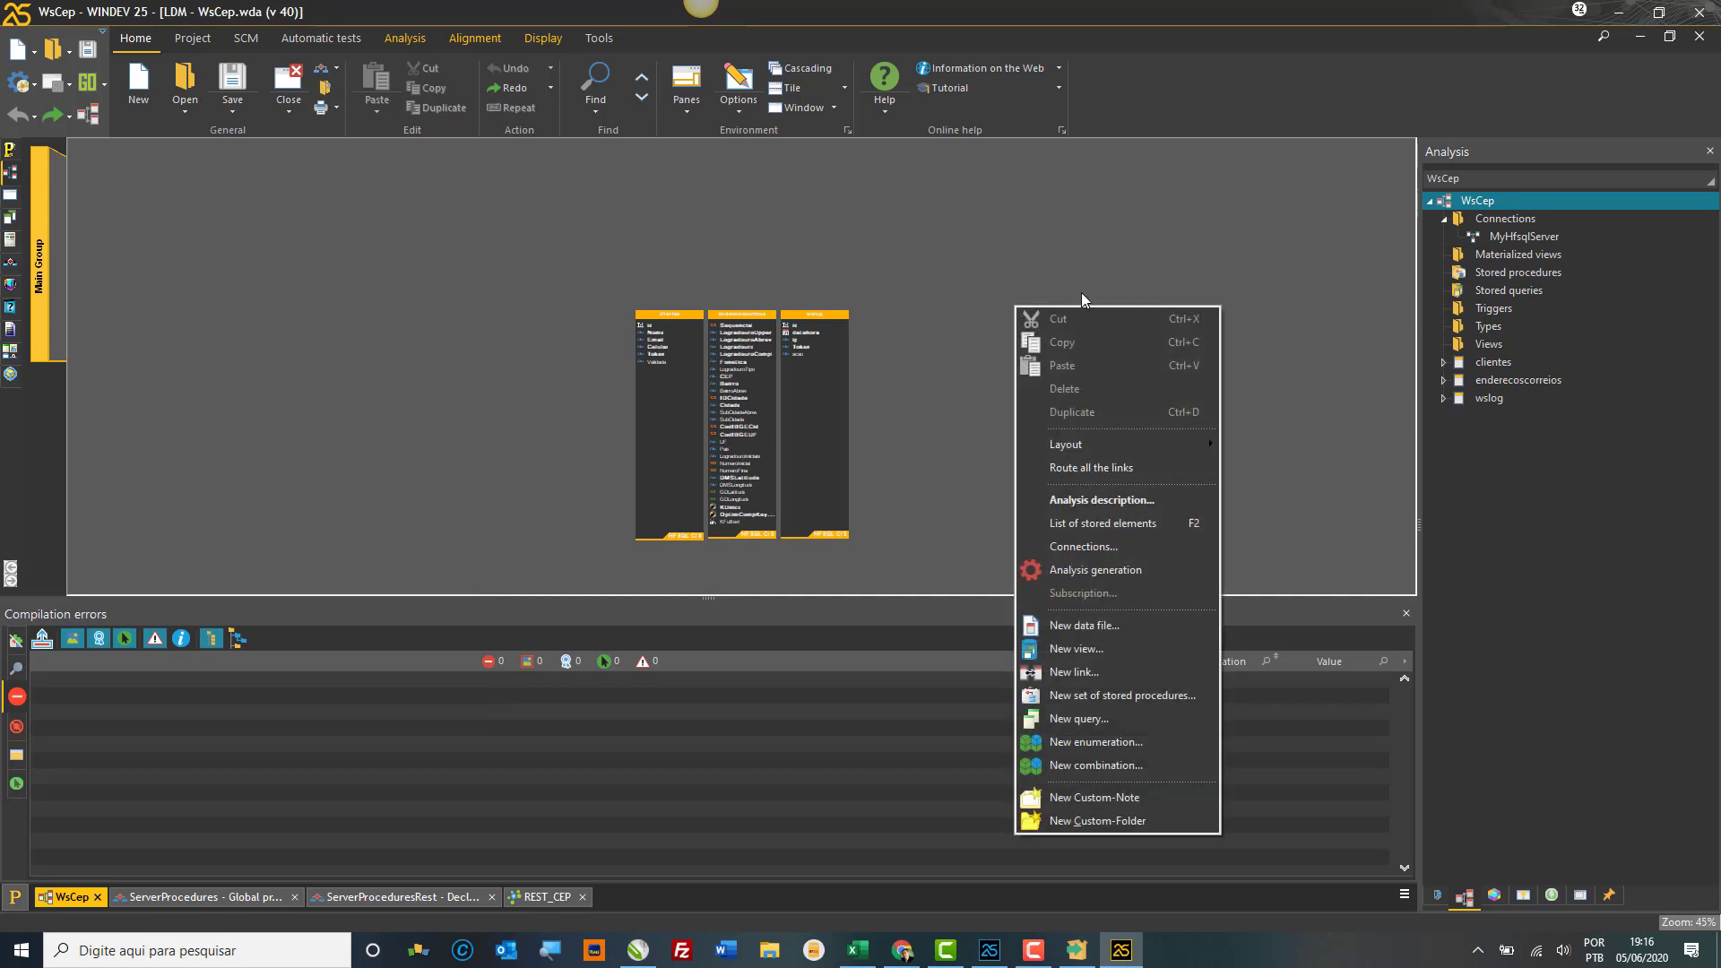
click(1095, 625)
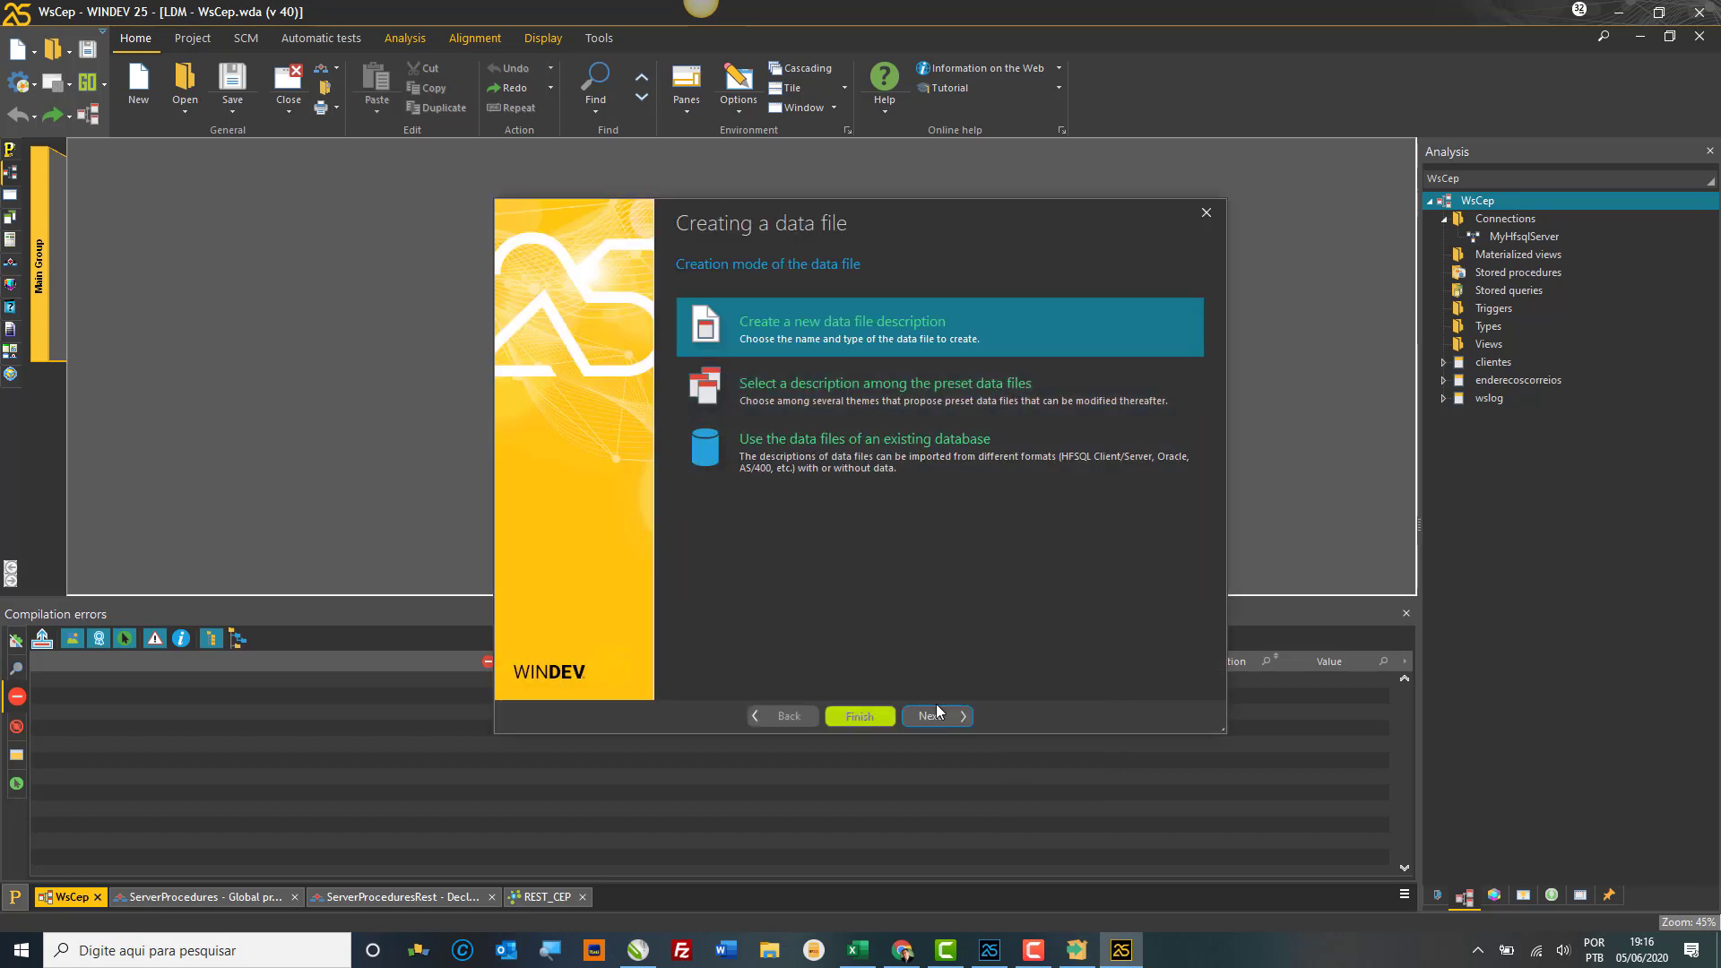
click(926, 719)
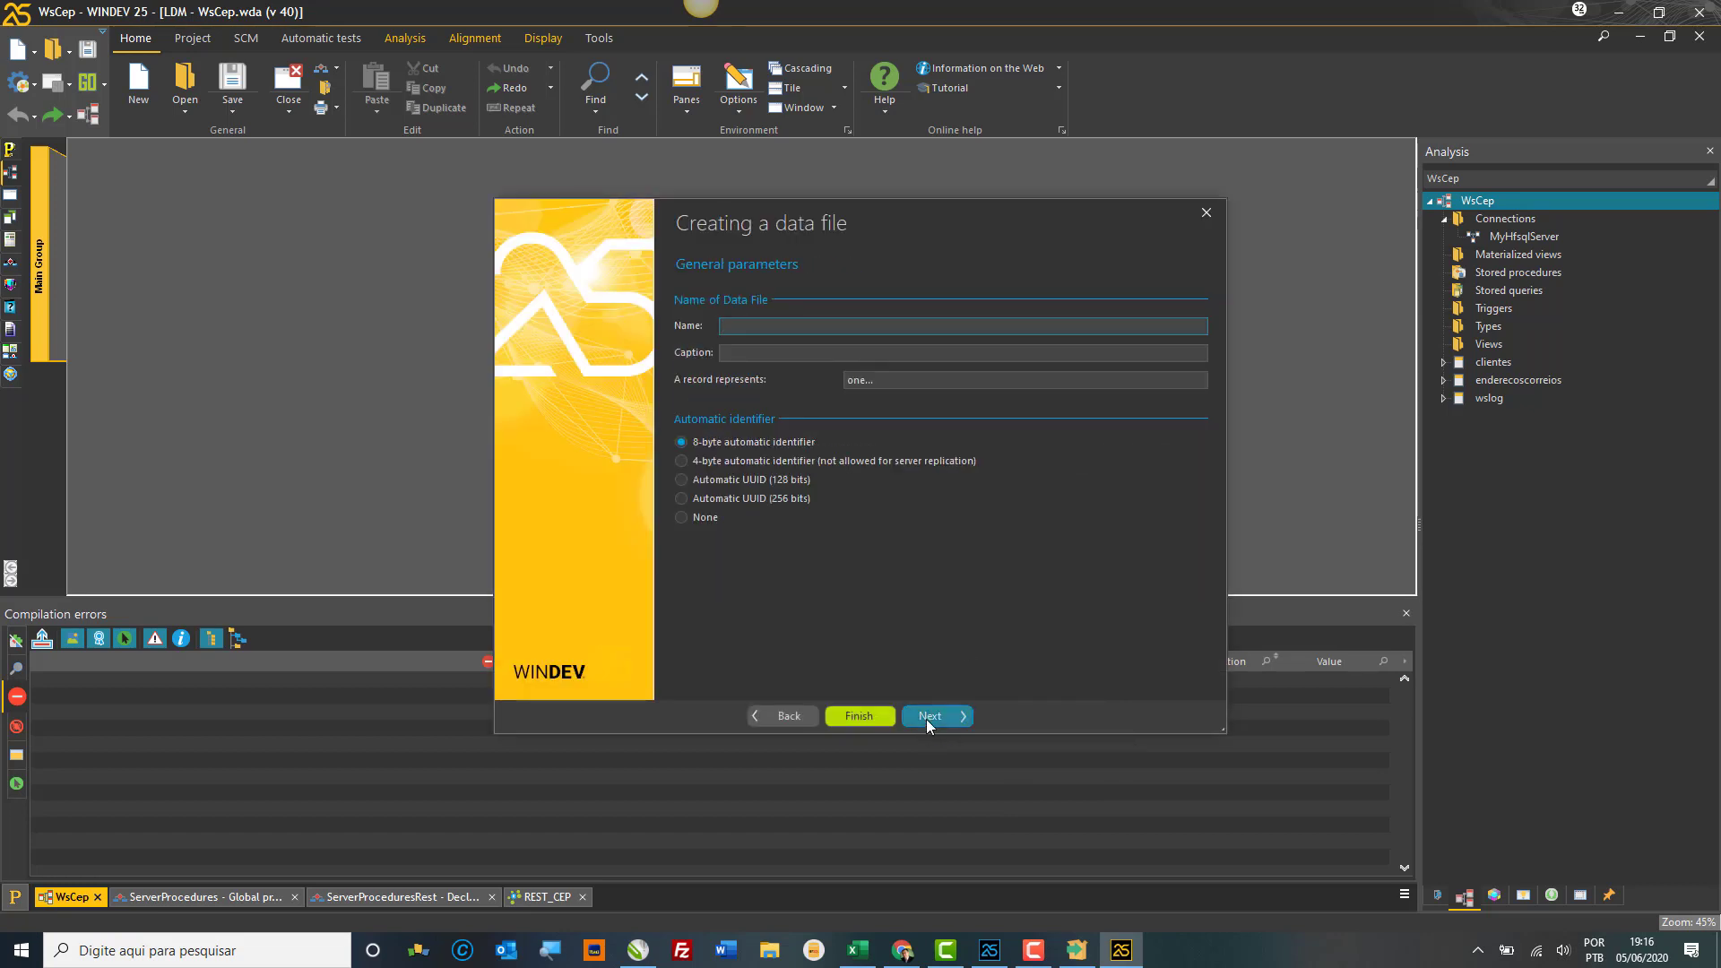
text(t00)
click(926, 719)
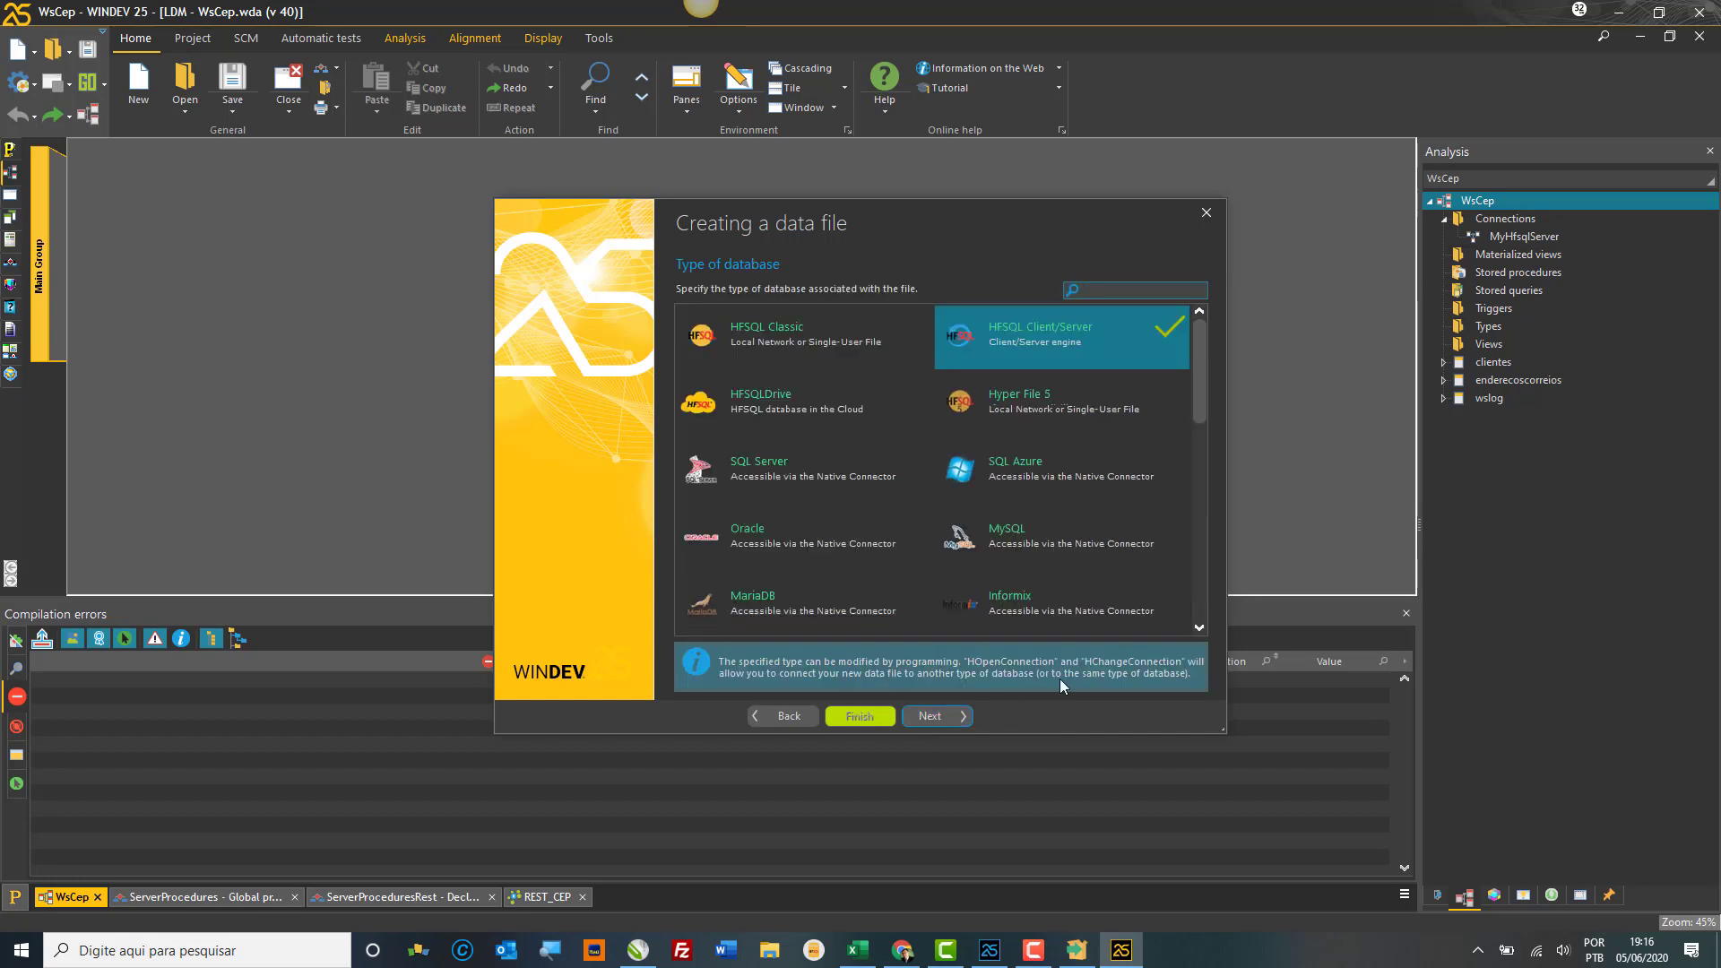
click(1199, 628)
click(1199, 628)
click(1199, 629)
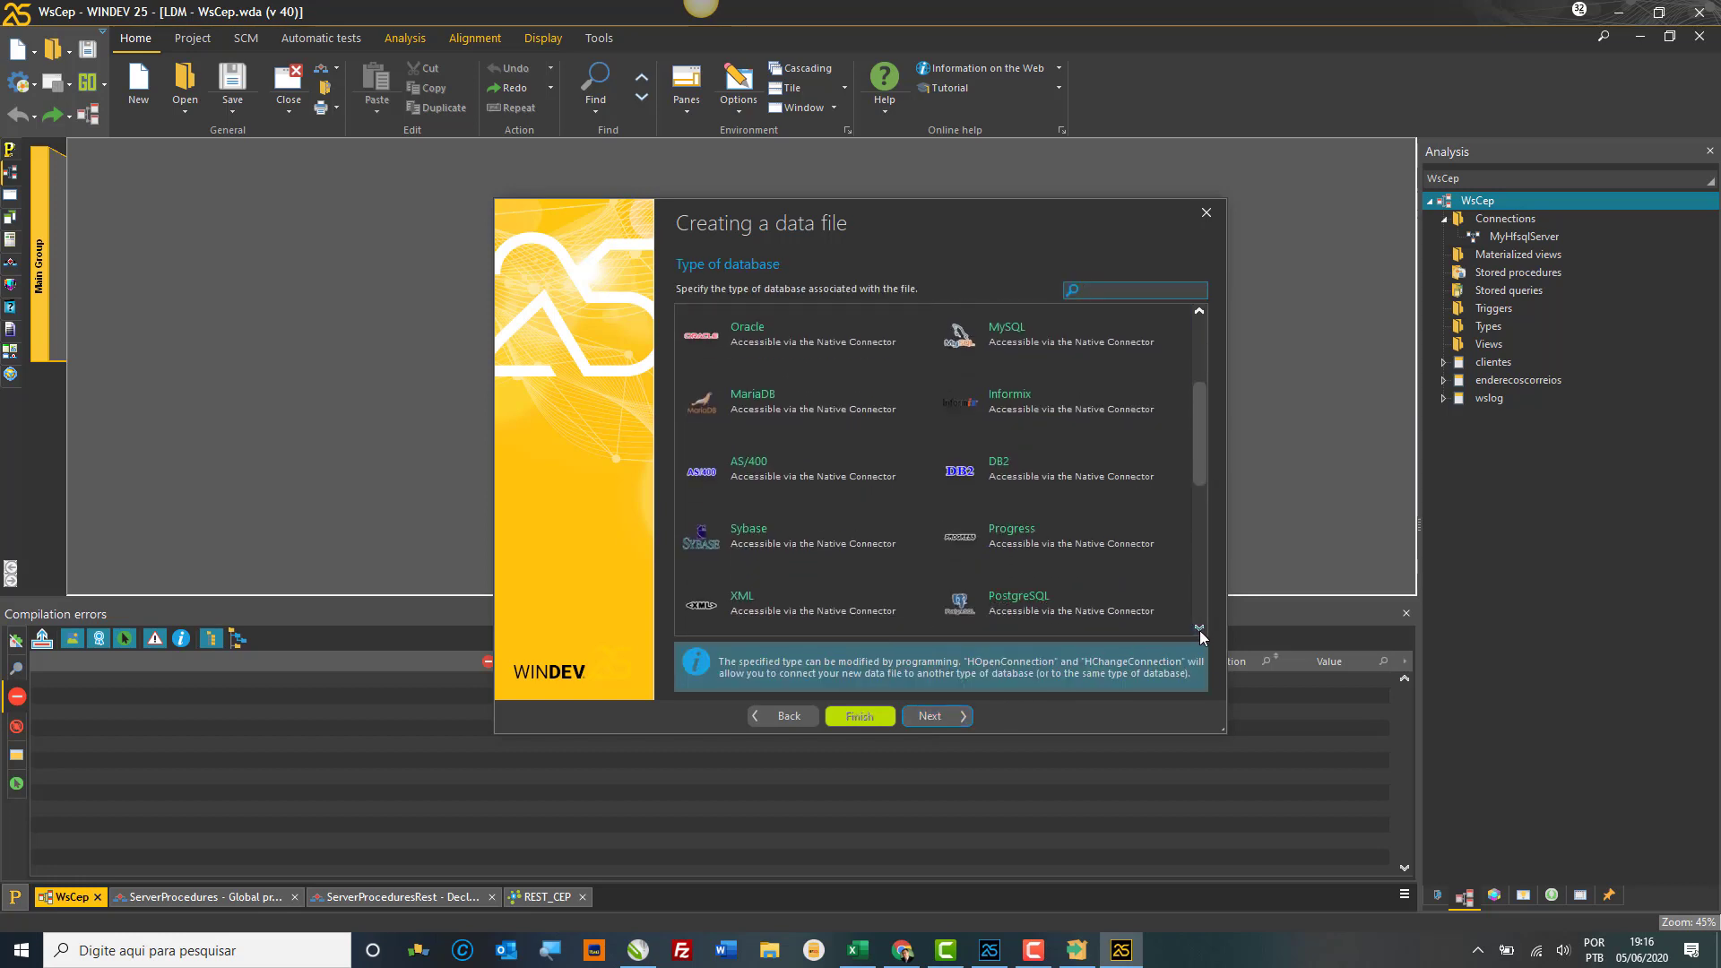
click(1031, 596)
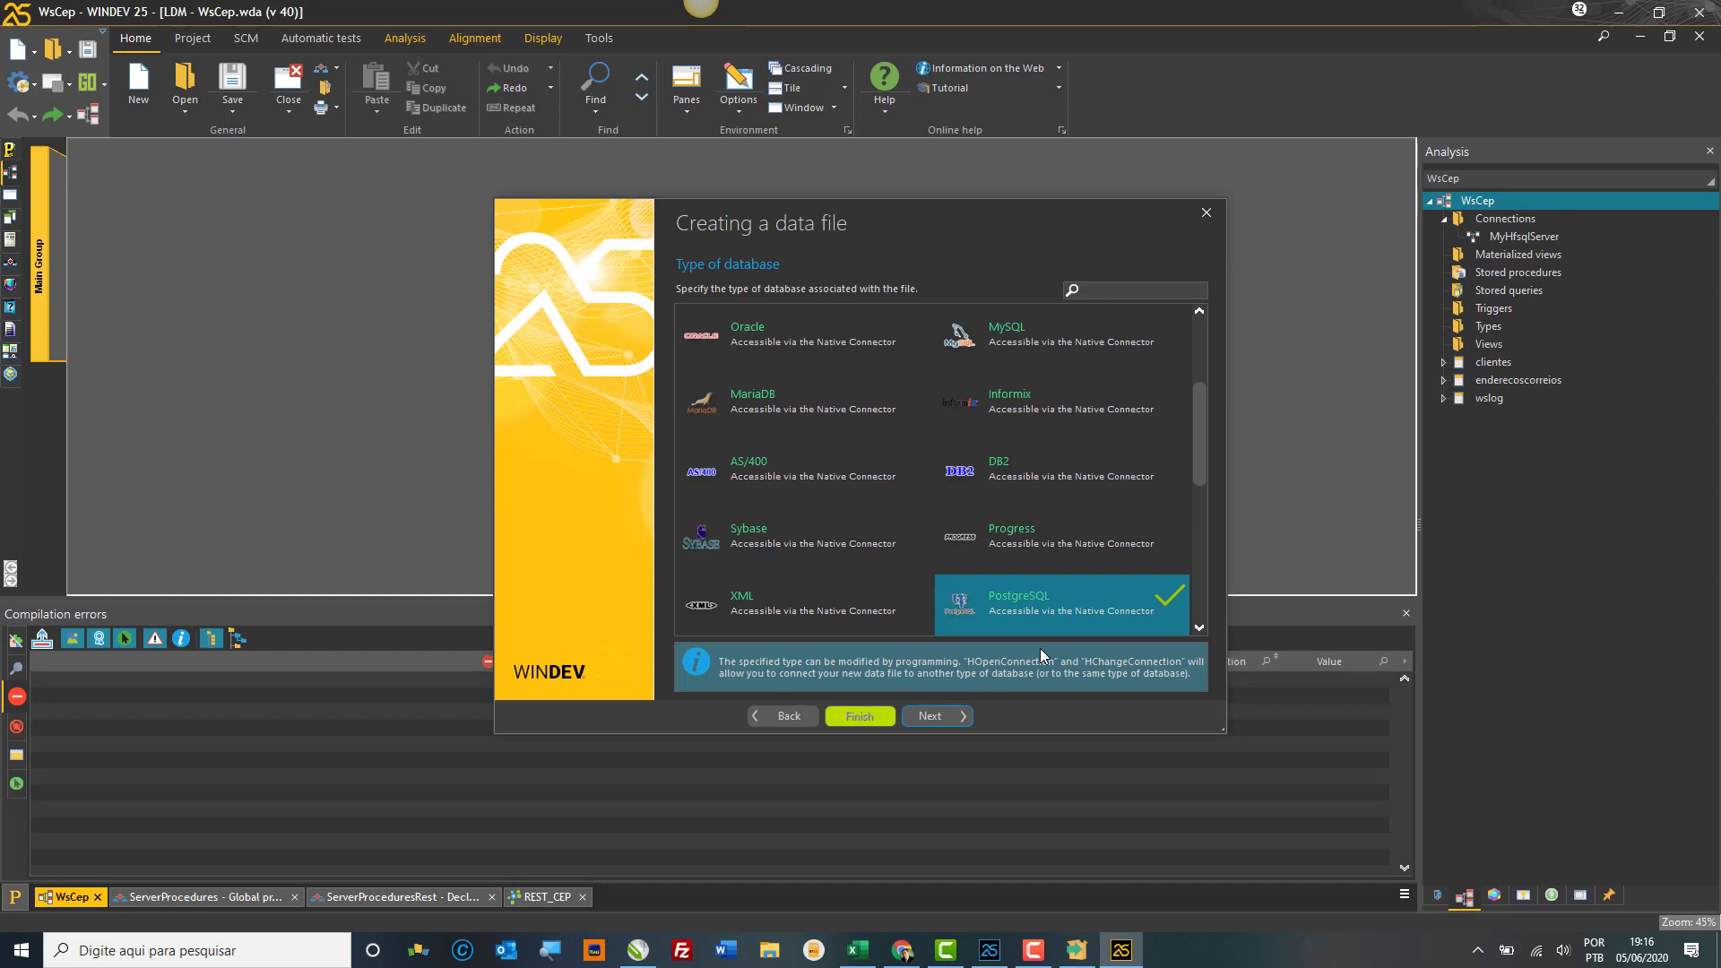
click(926, 719)
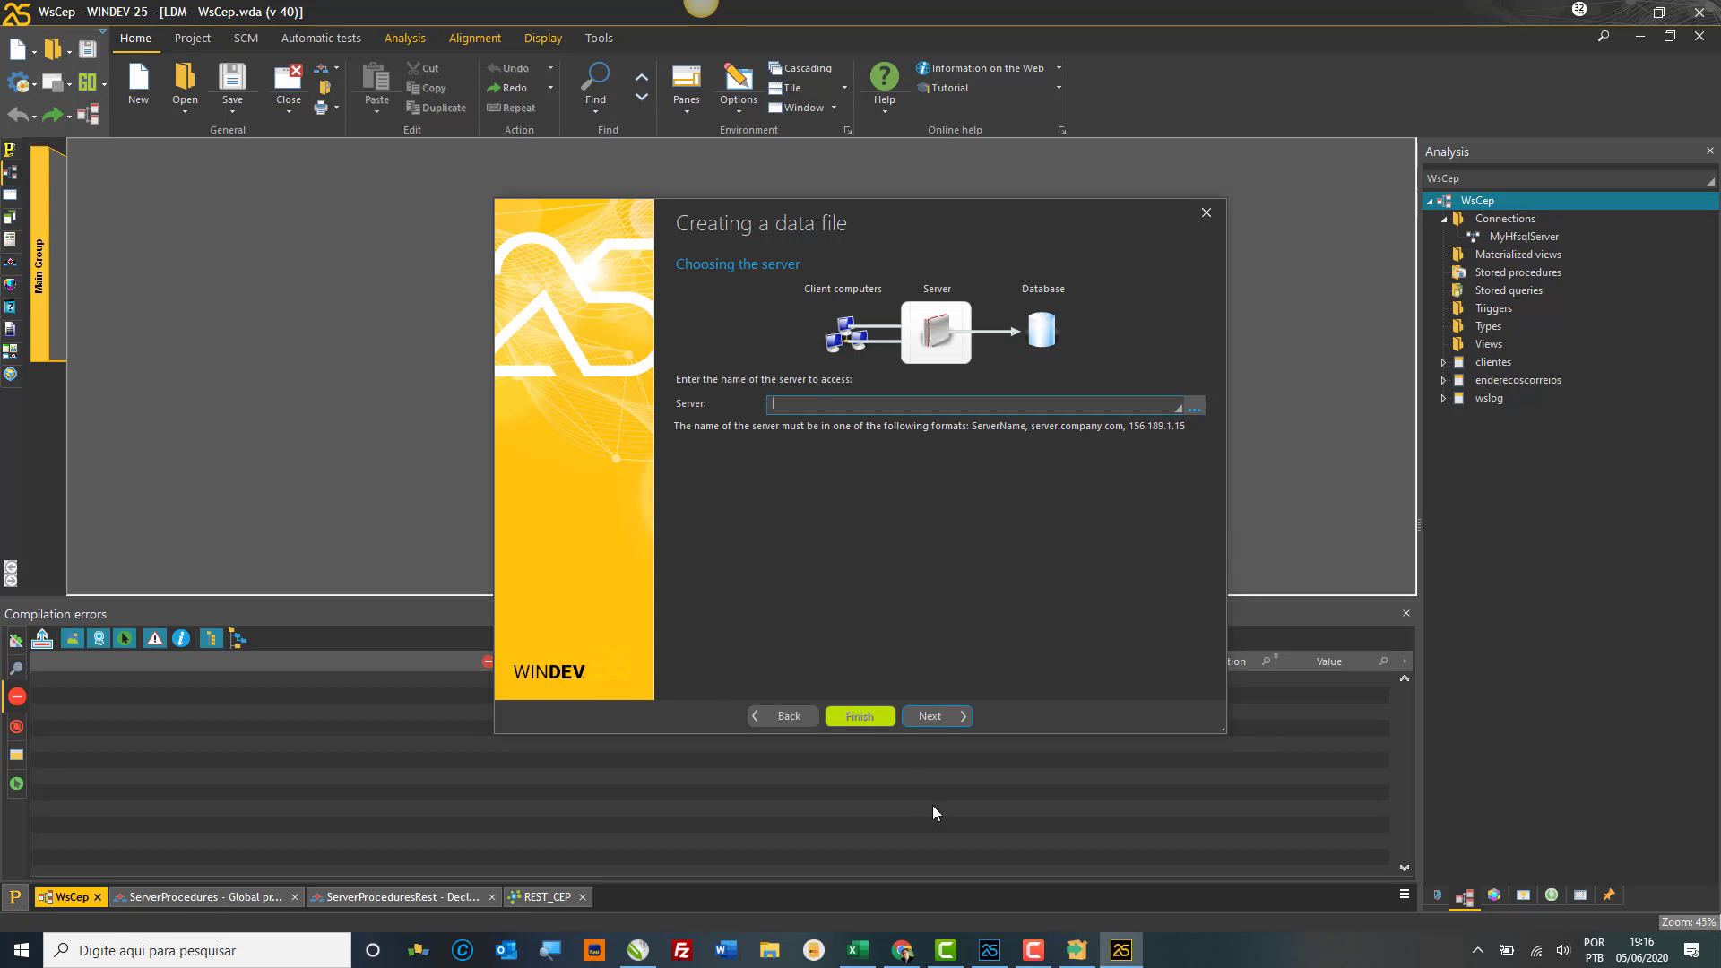
Step: In Chrome's LIBPQ.DLL tab, load the wxsolucoes.com.br site
click(898, 859)
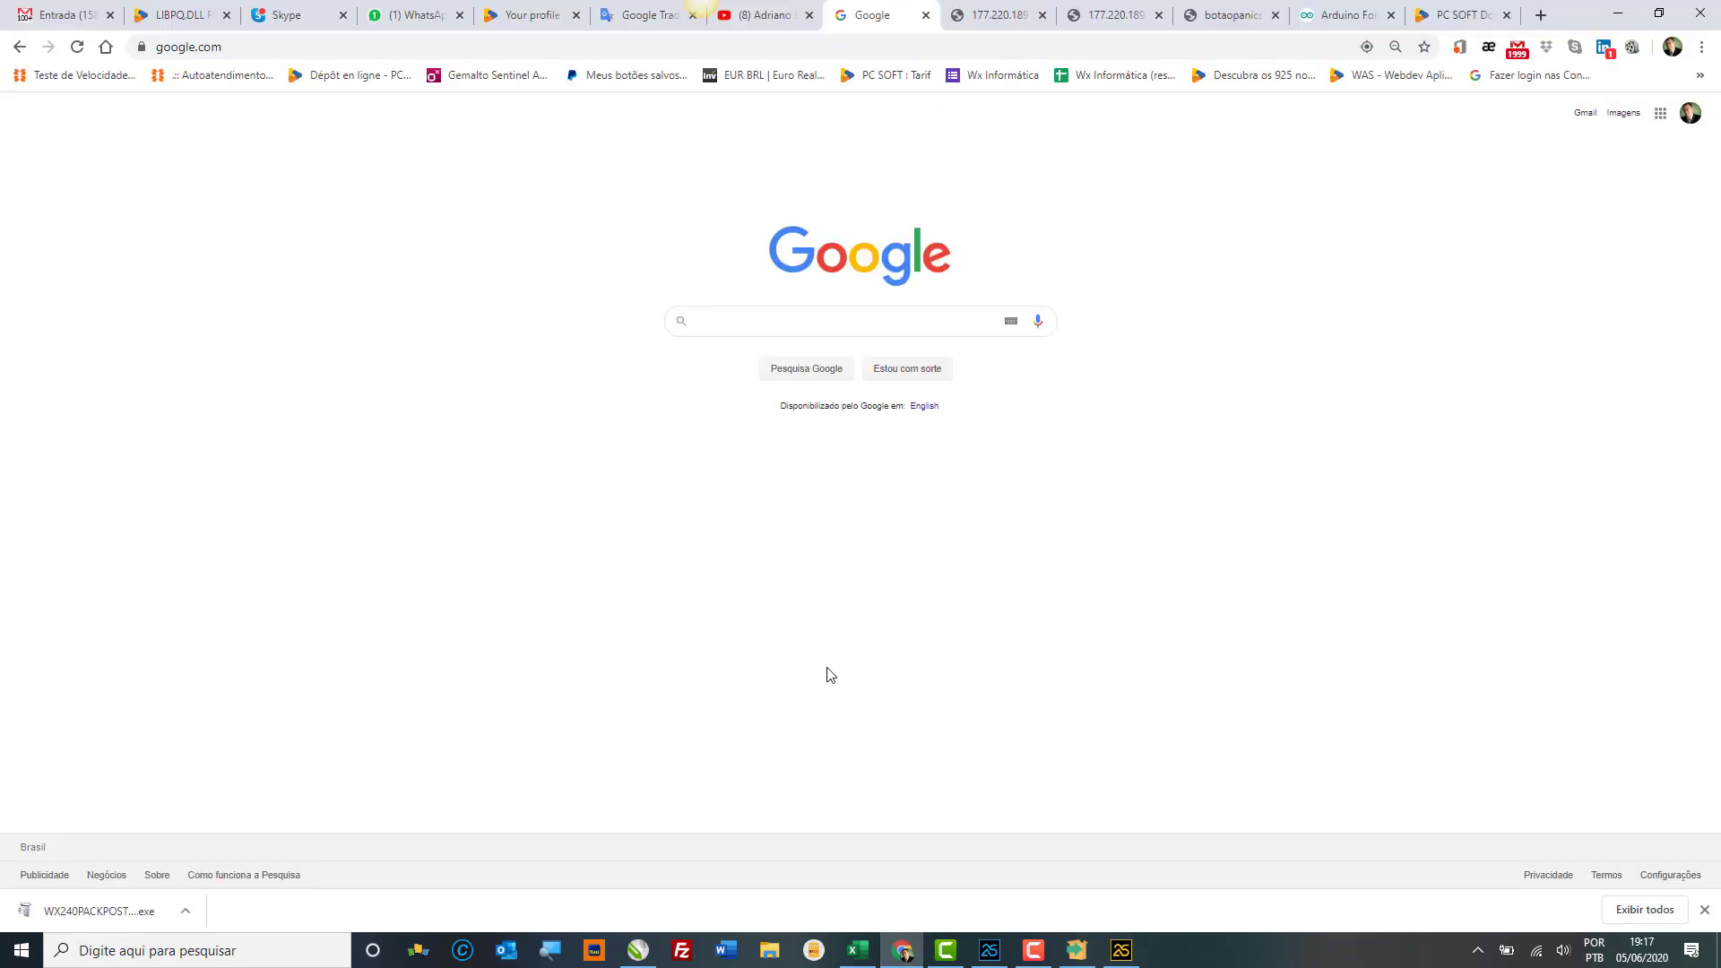
click(173, 12)
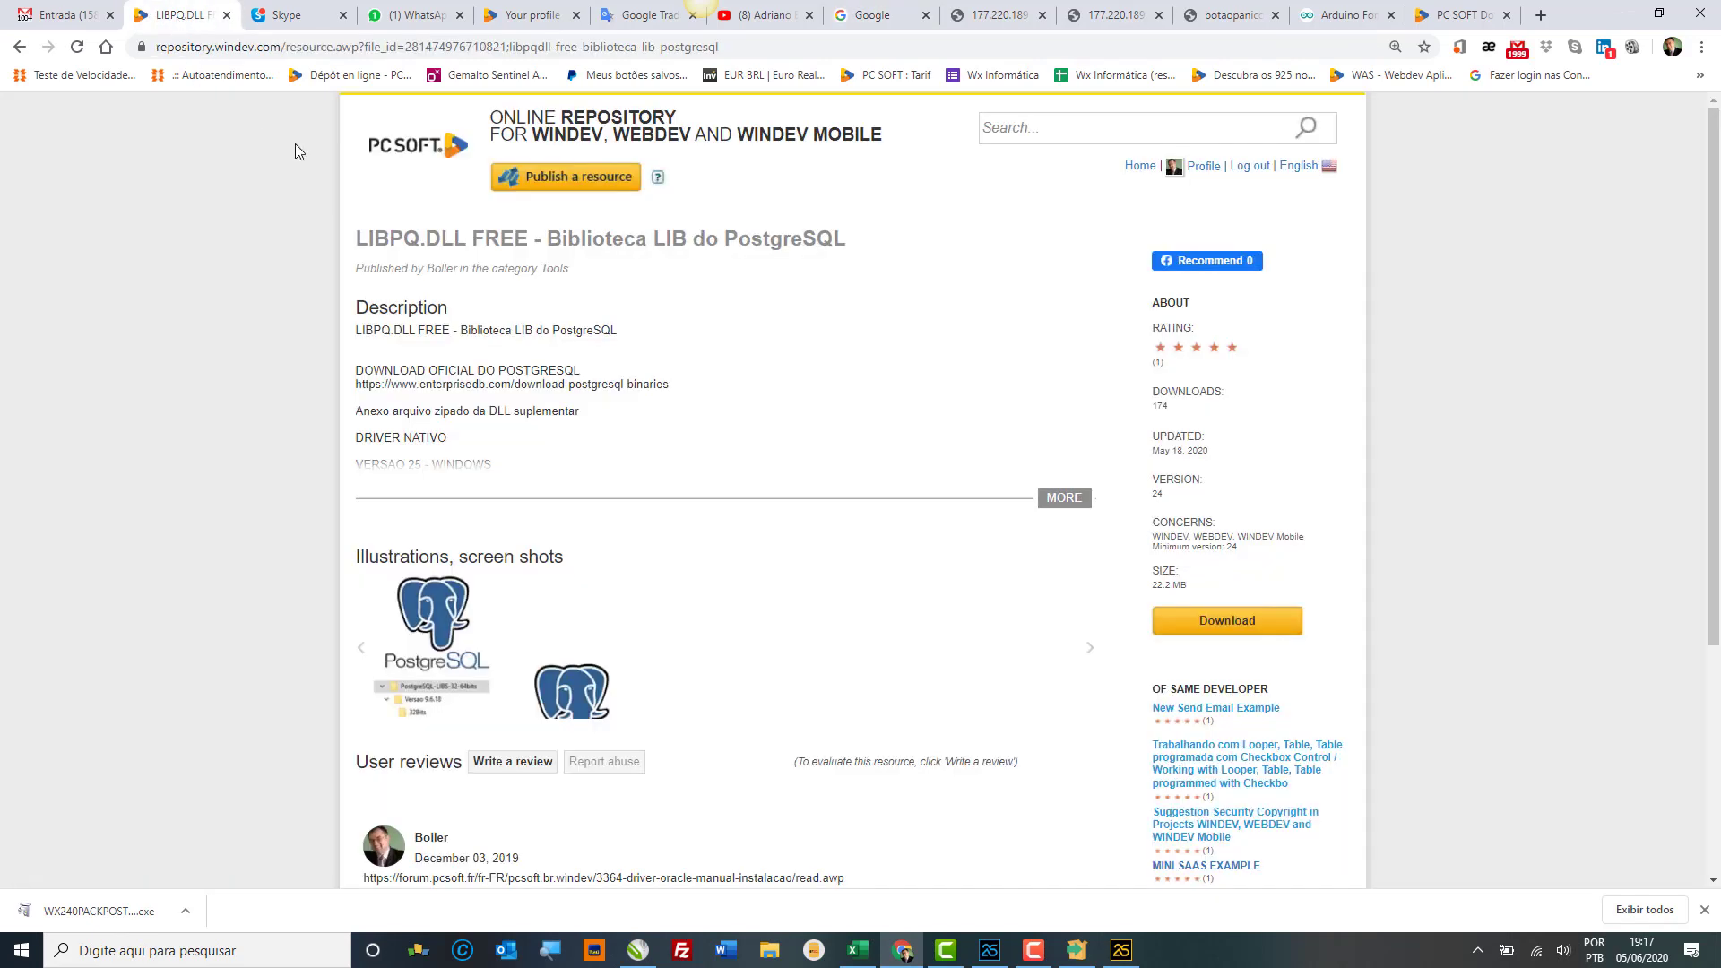
click(249, 46)
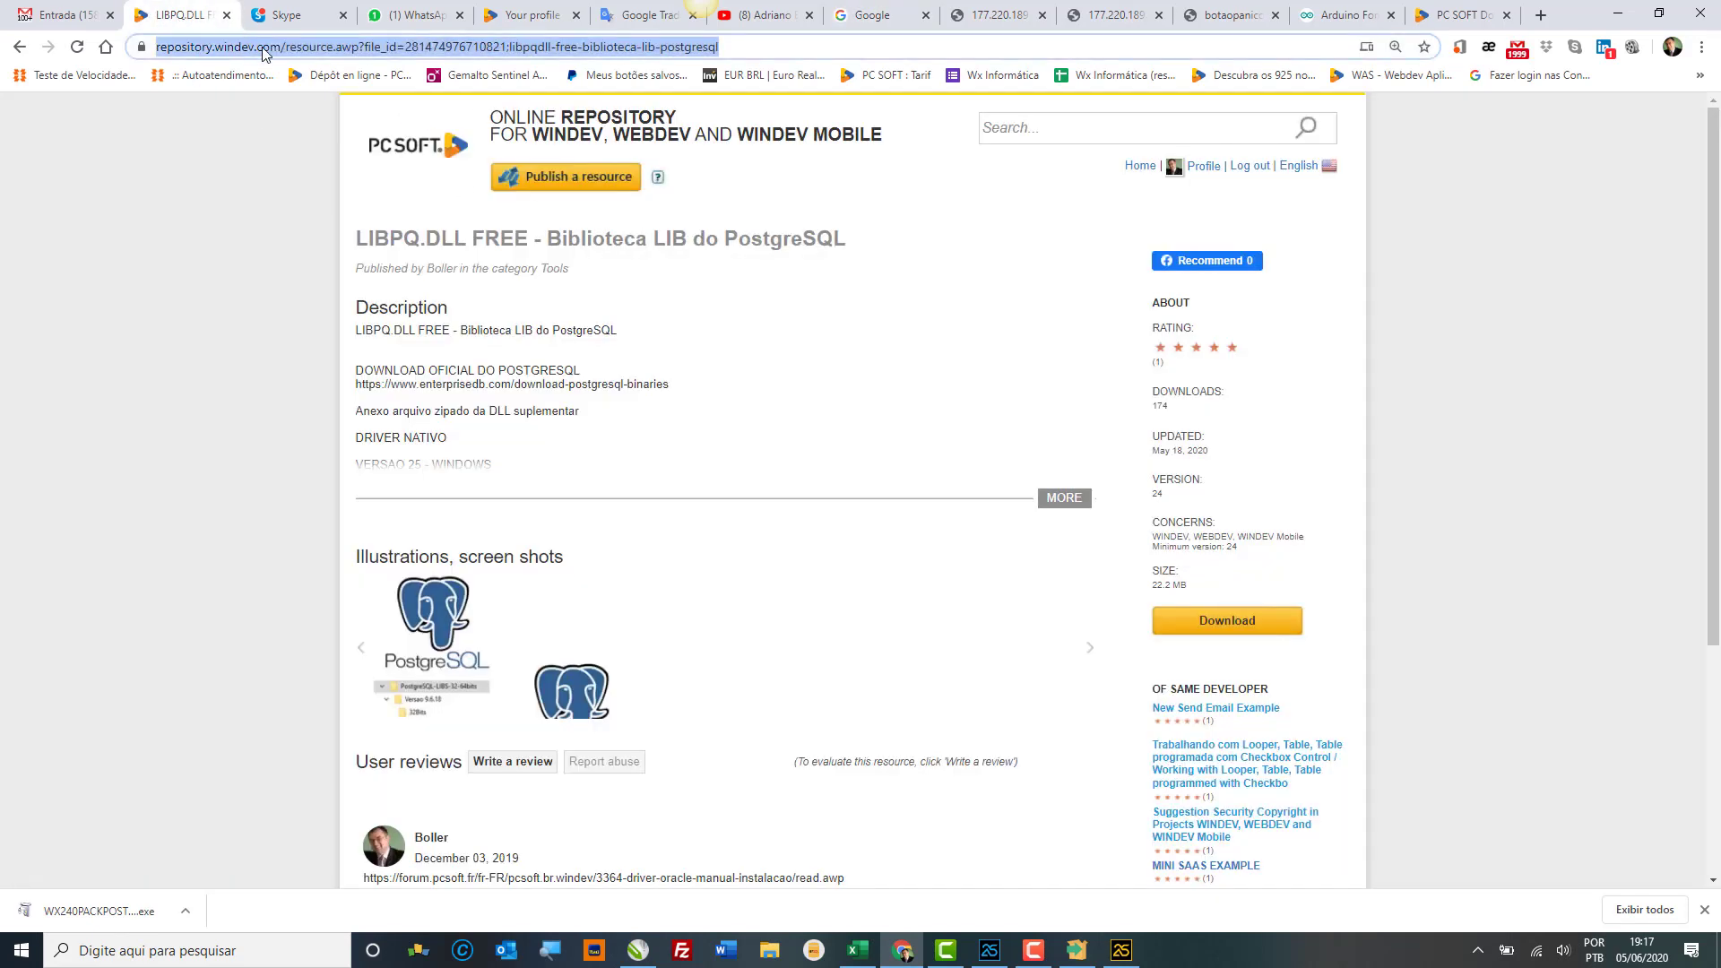
text(wx)
key(Return)
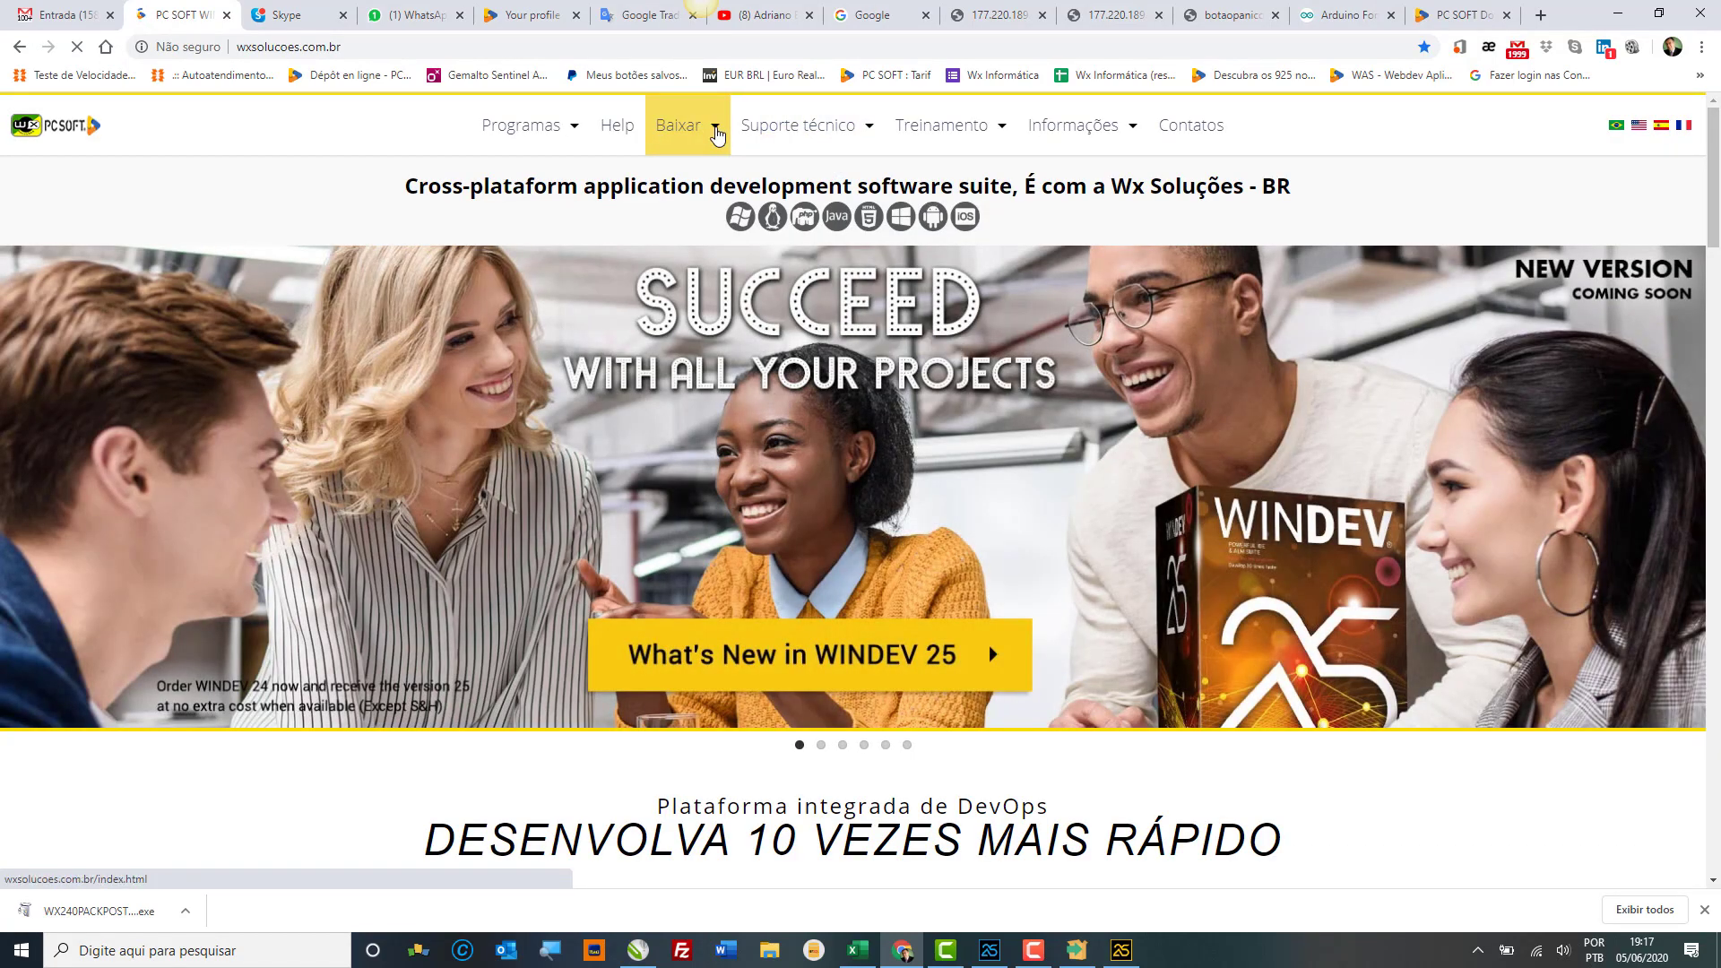
Step: Open the site's Baixar download menu, then return to the WINDEV wizard
click(717, 132)
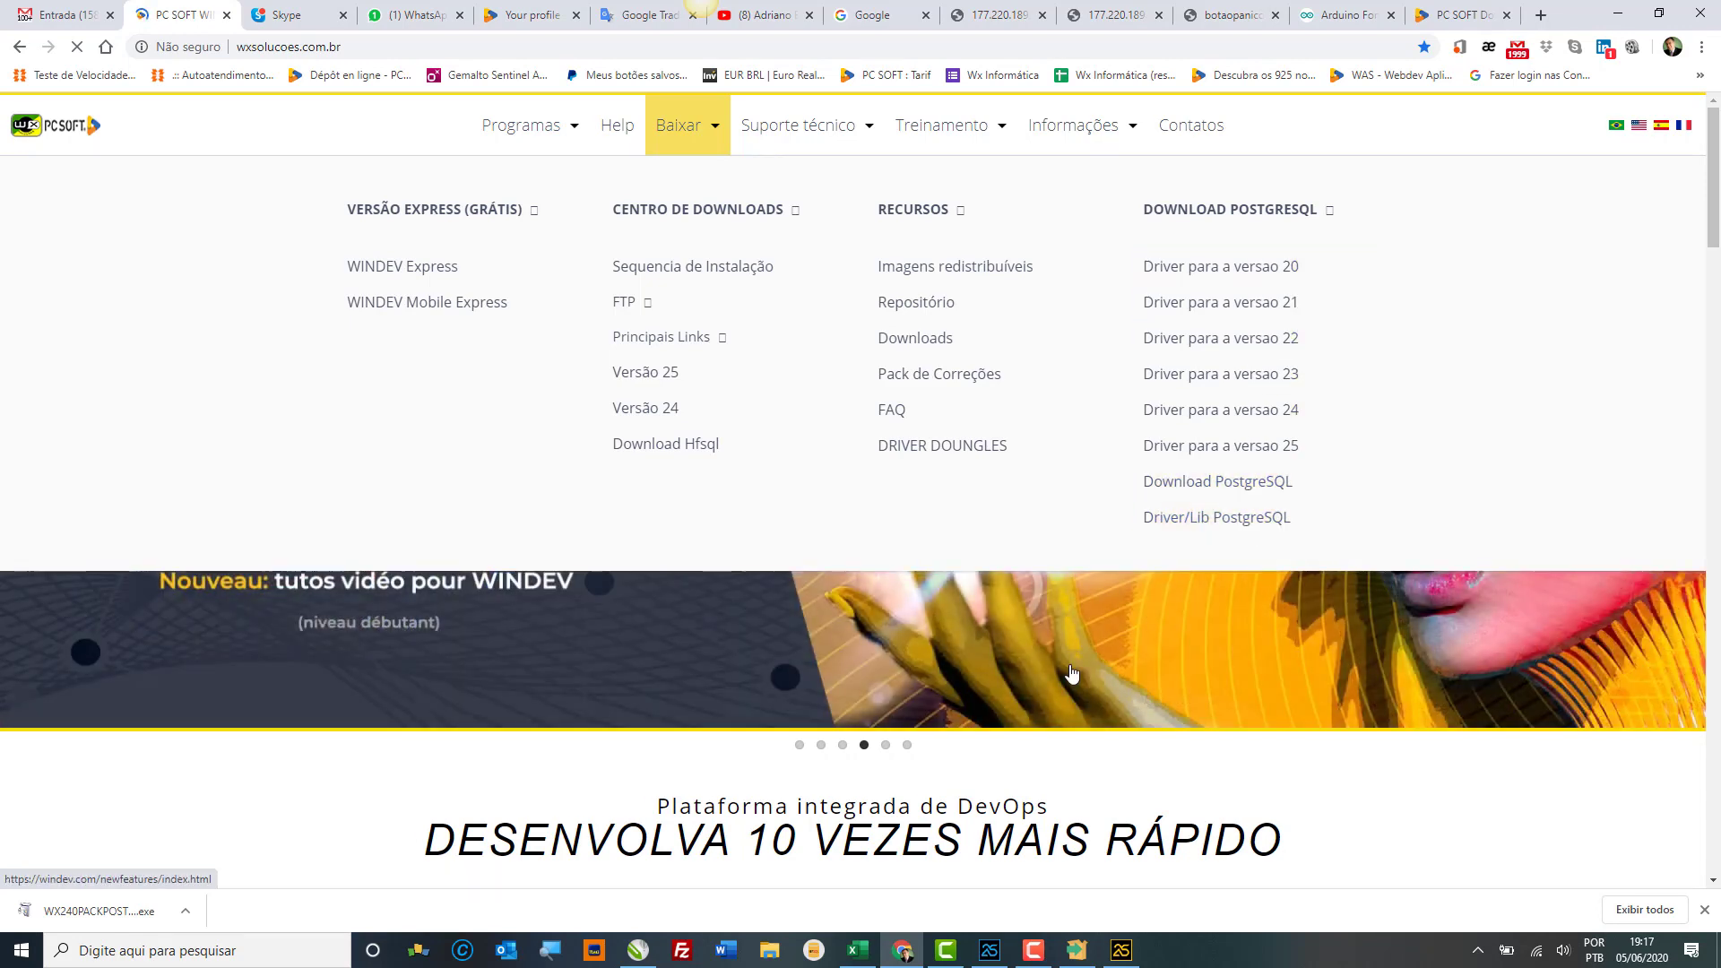
mouse_move(1121, 950)
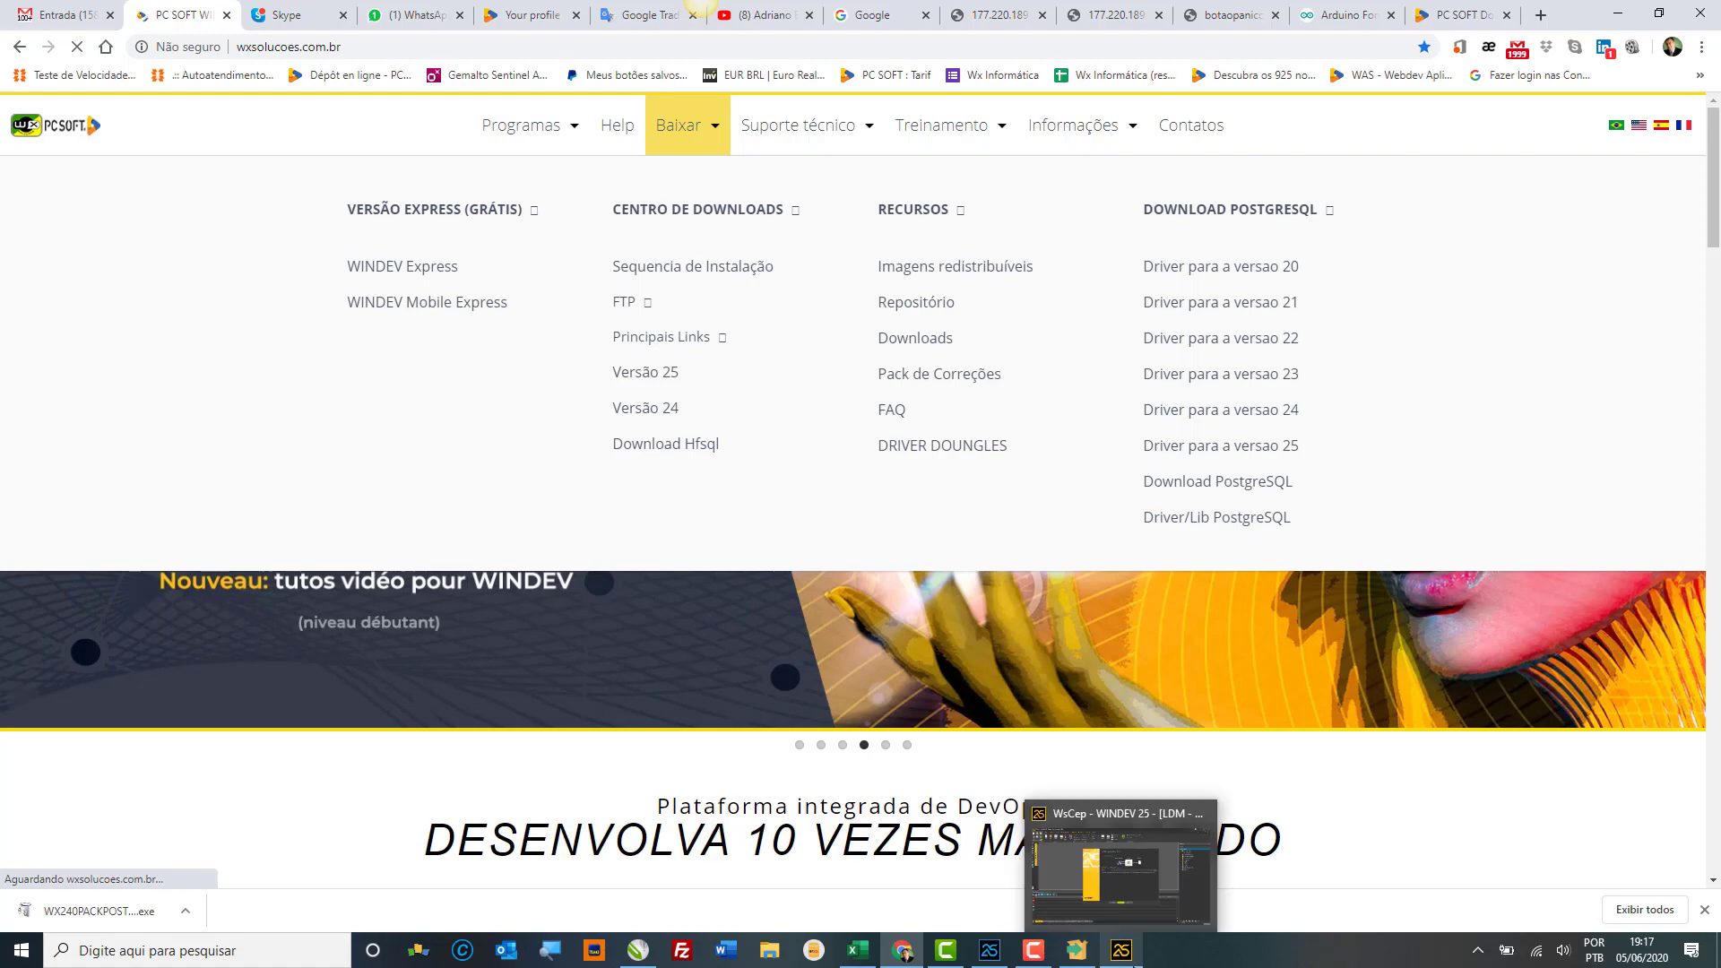
click(1121, 865)
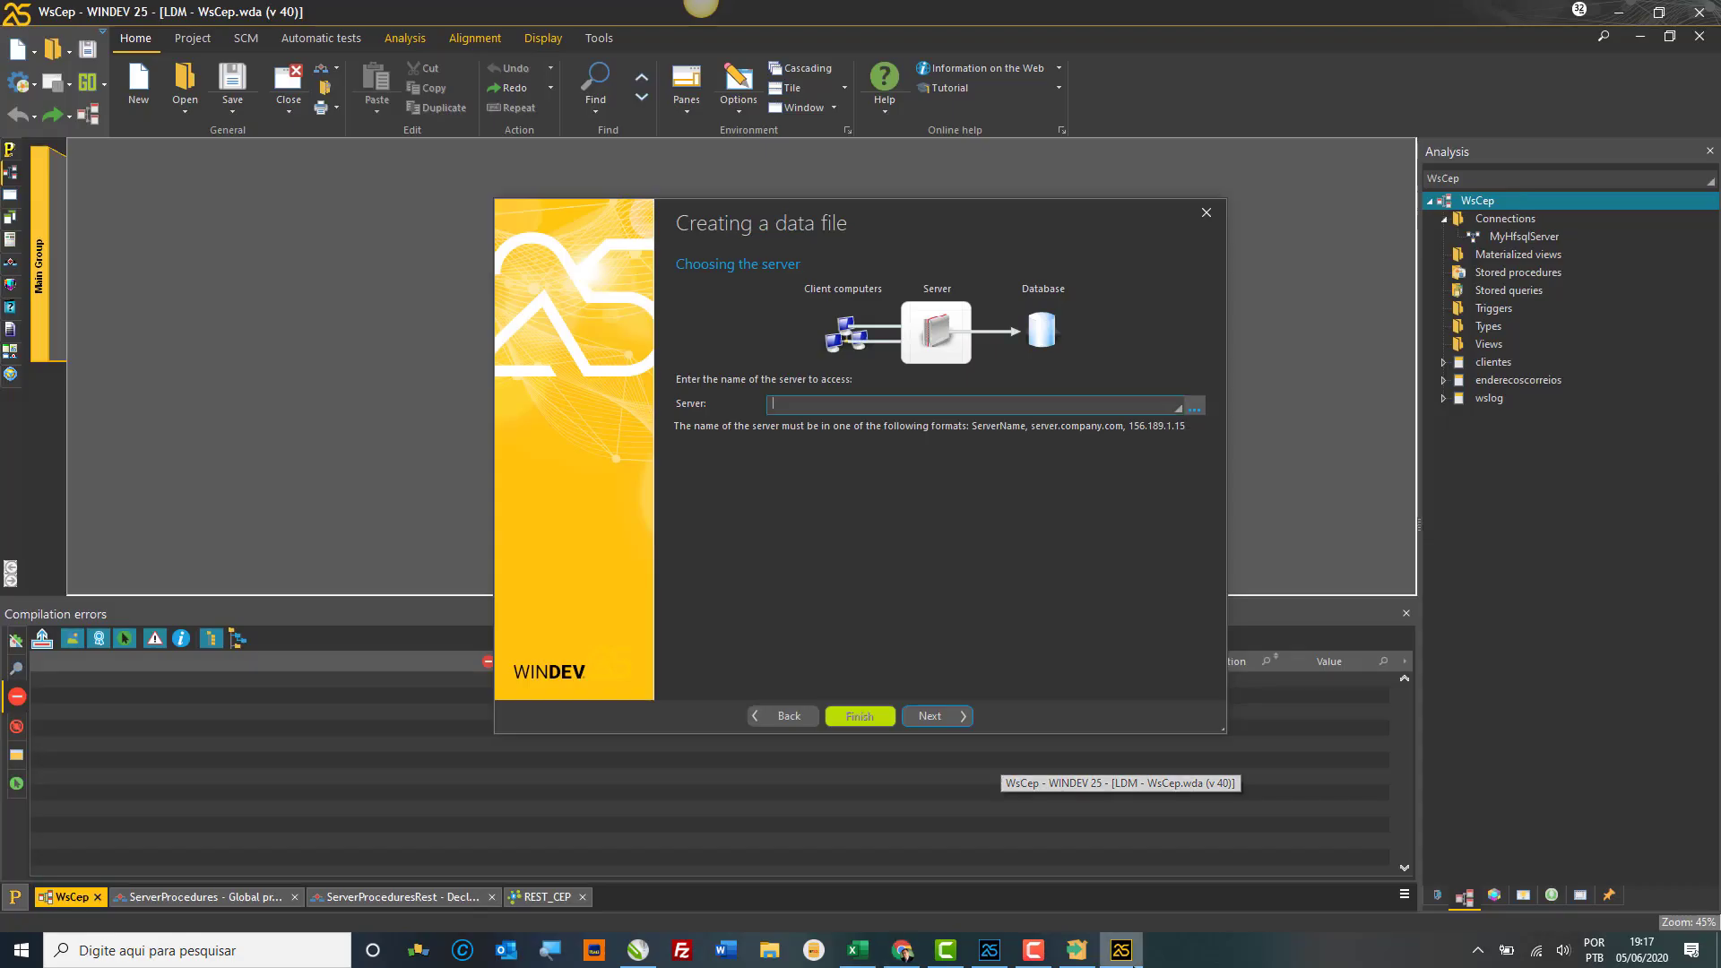
Step: Close the data file wizard, check the PostgreSQL installer's progress, then return to Chrome
click(1204, 222)
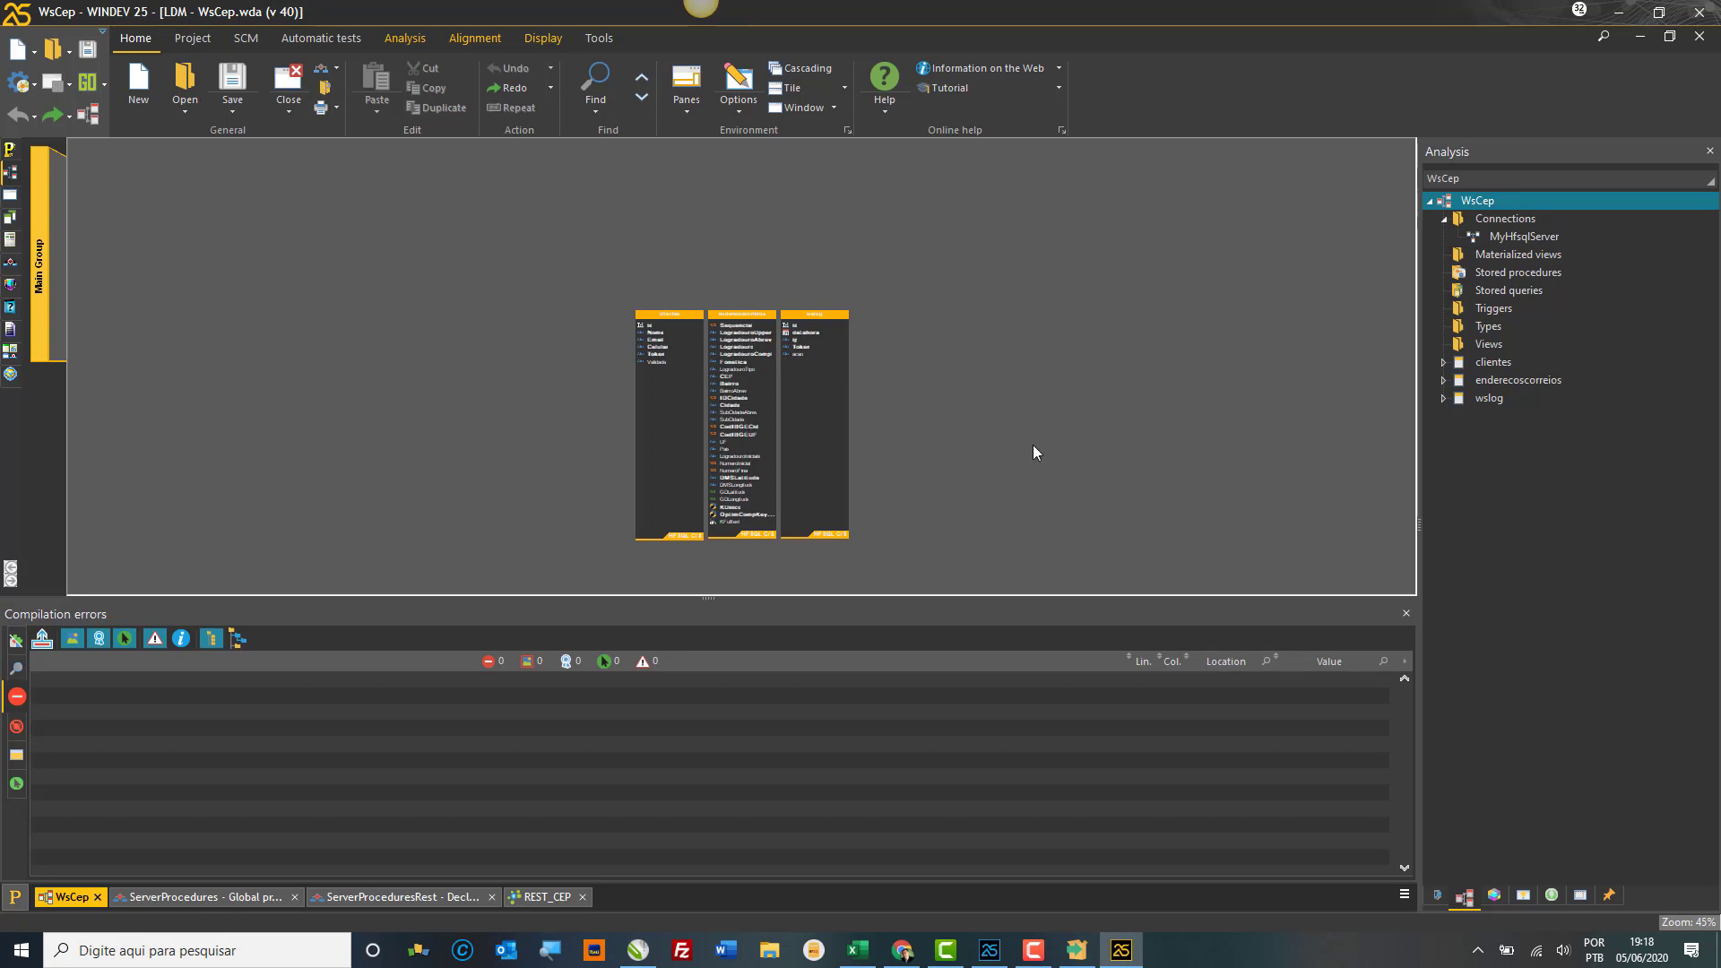
click(1077, 956)
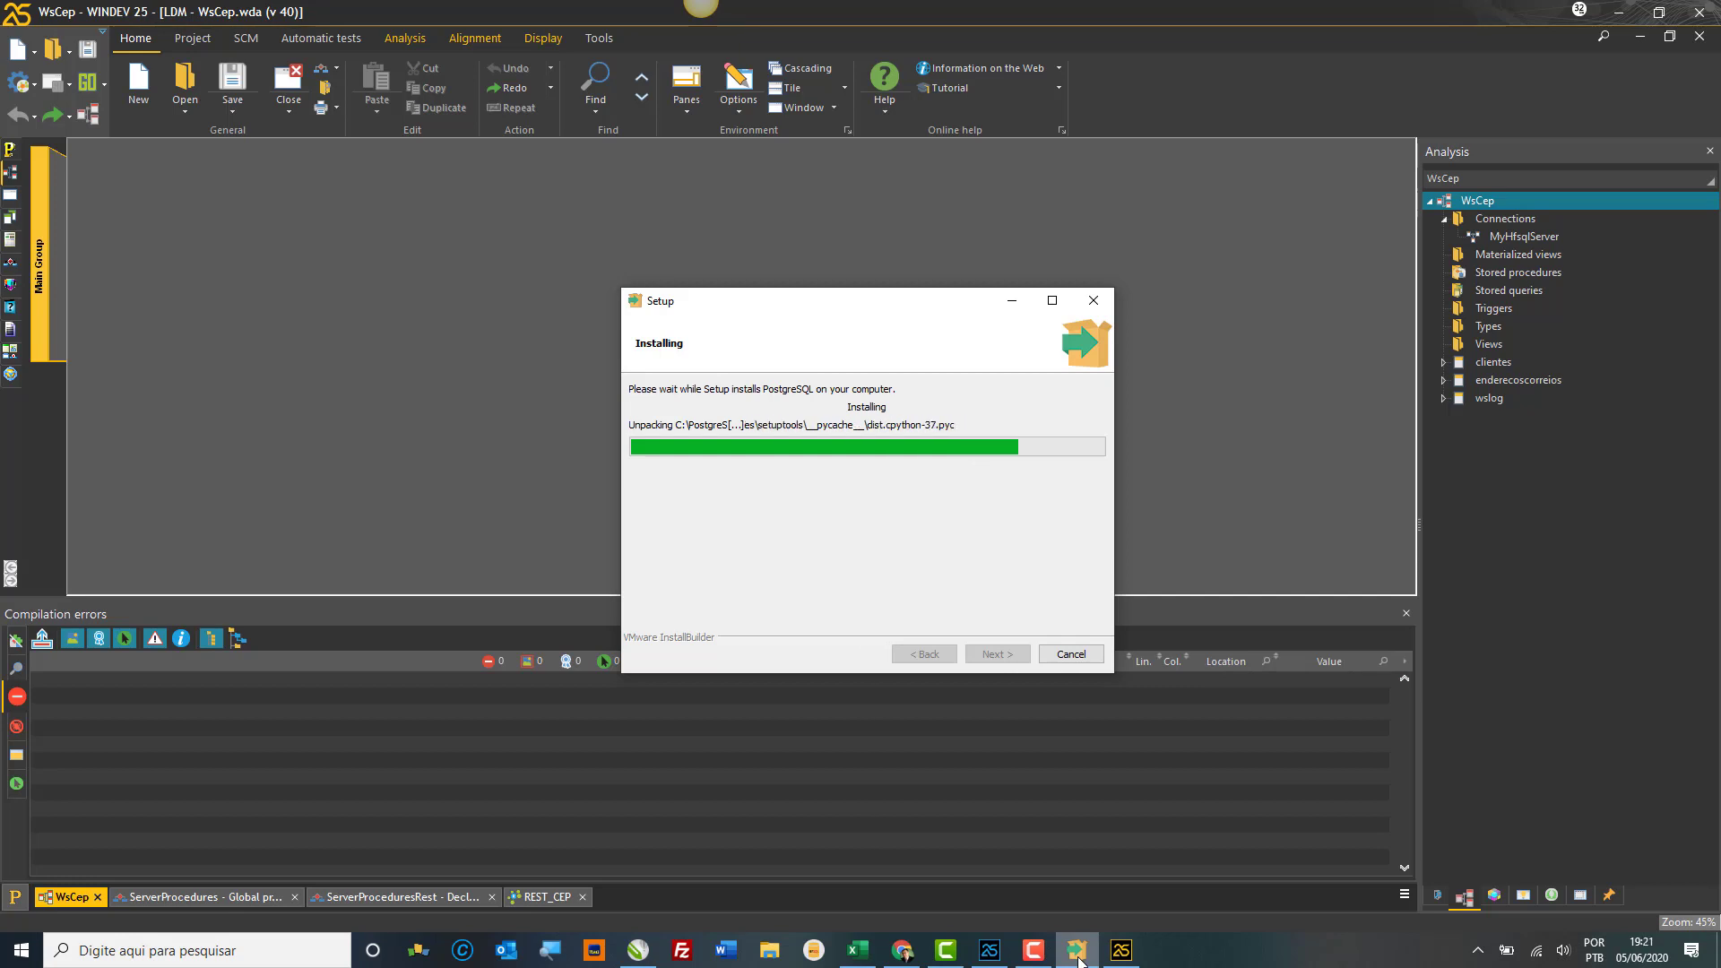
click(901, 957)
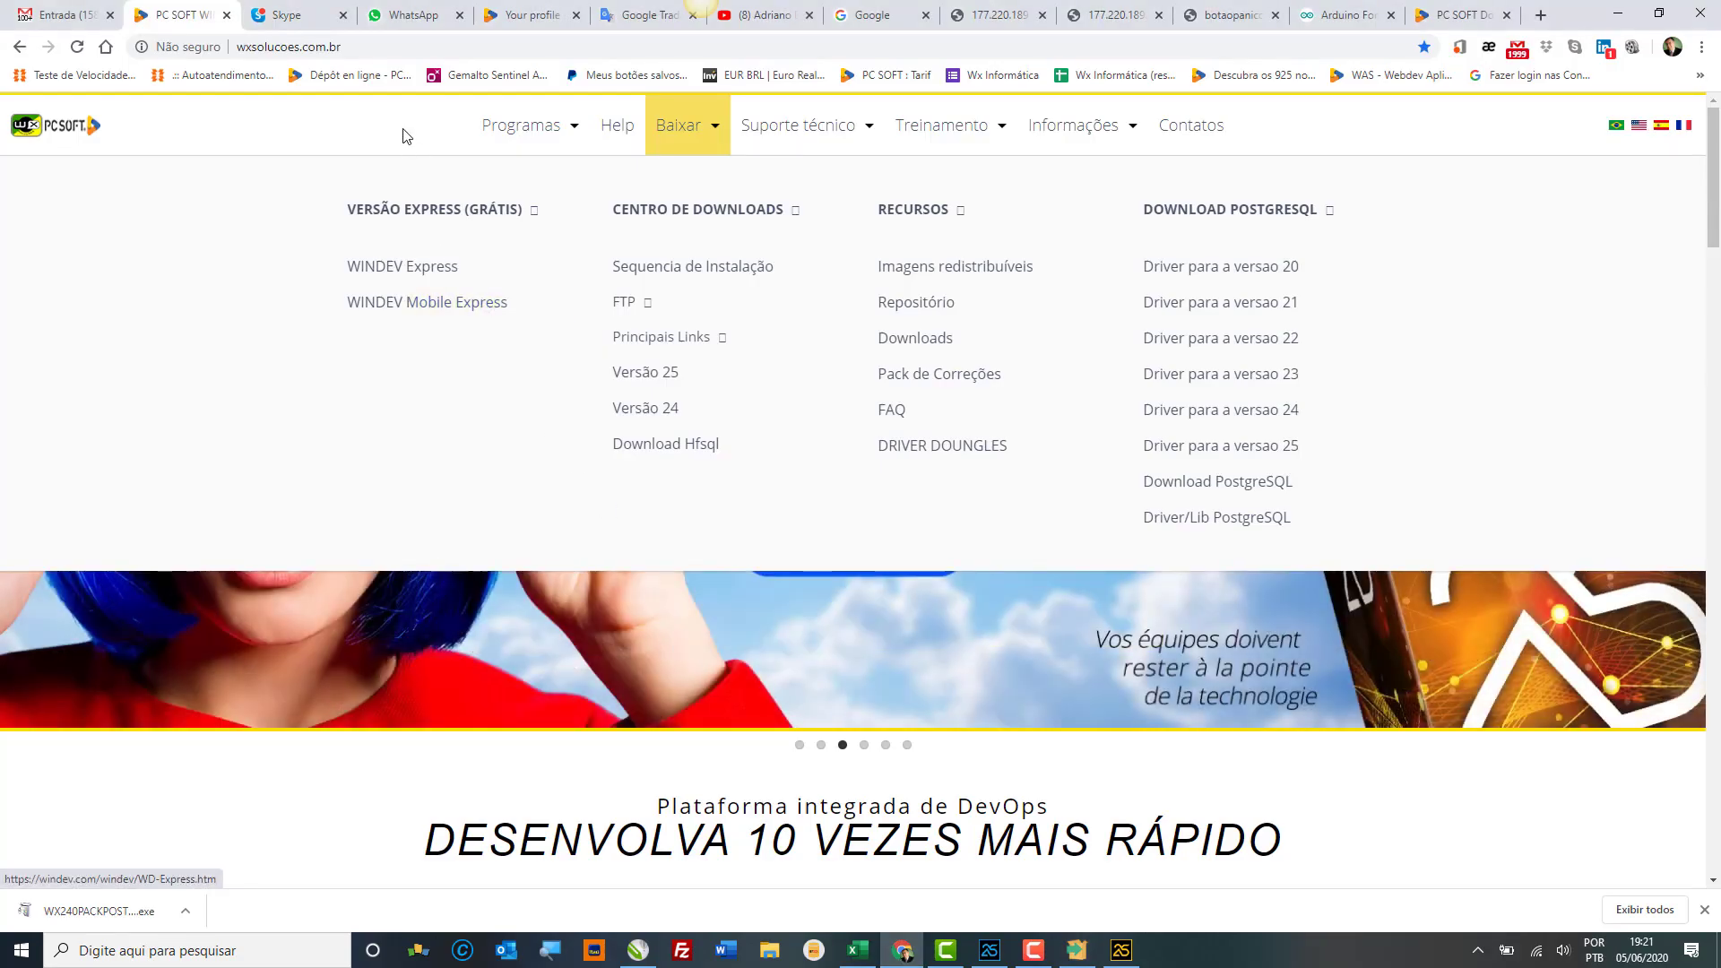
Step: Open the W.A.S. page on wxsolucoes.com.br, then open the PCSOFT - Wx Soluções Skype chat
click(298, 9)
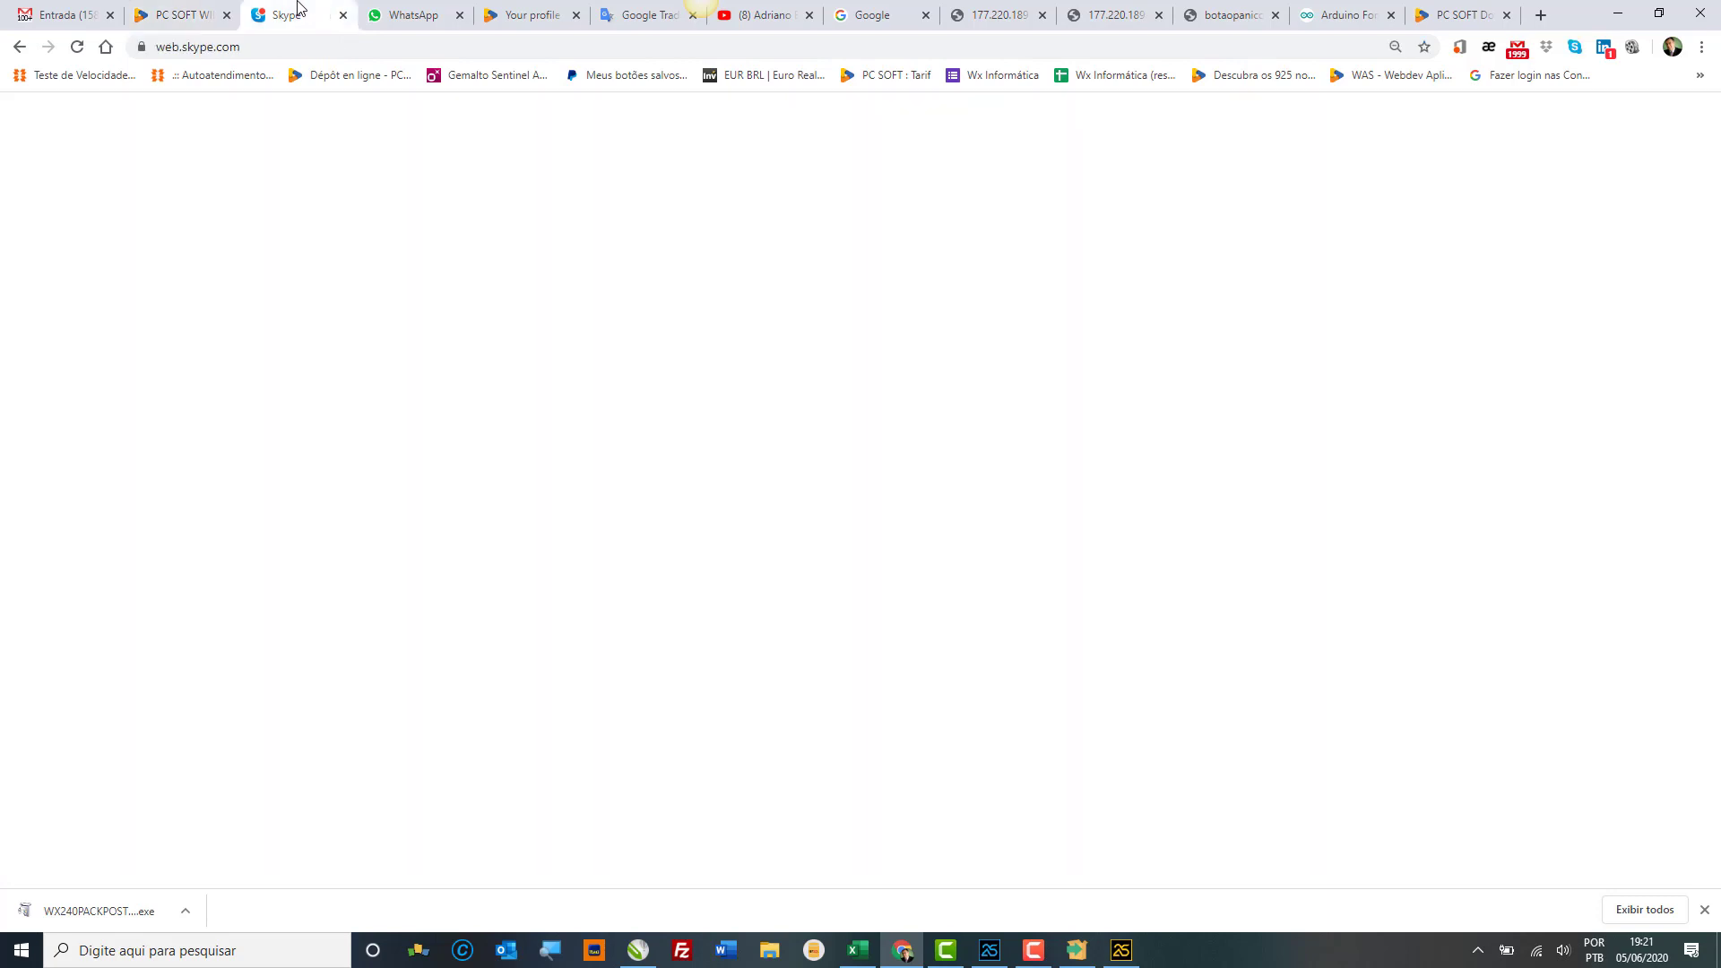
click(181, 11)
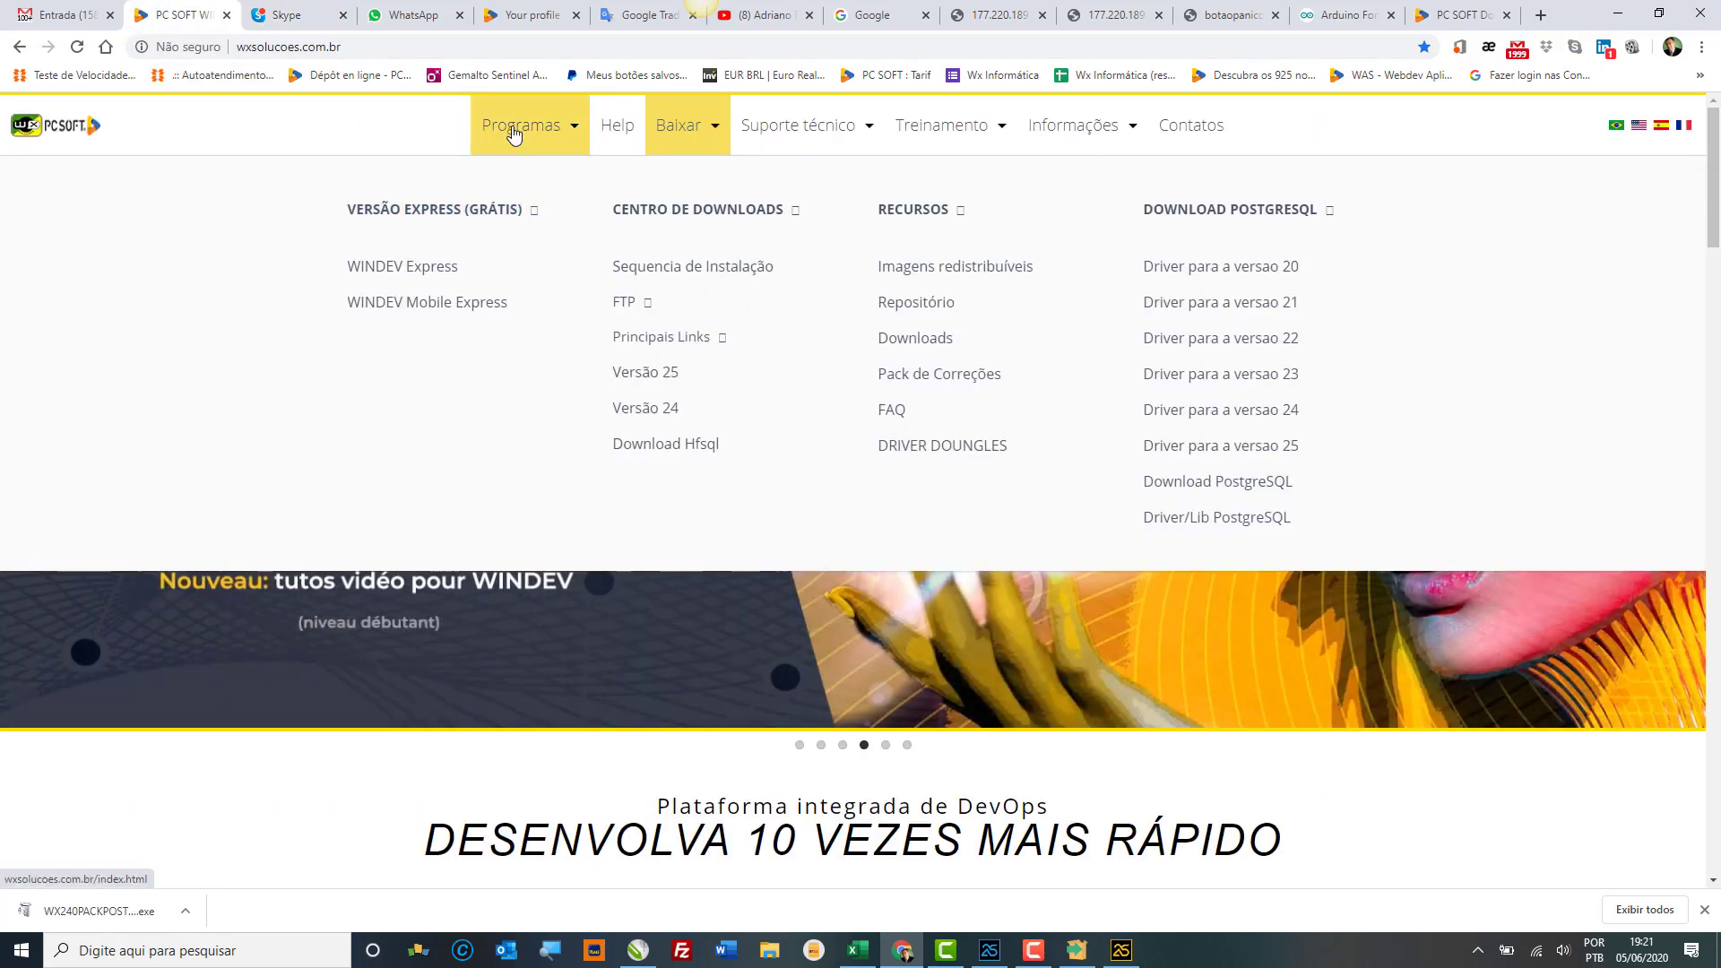
click(514, 134)
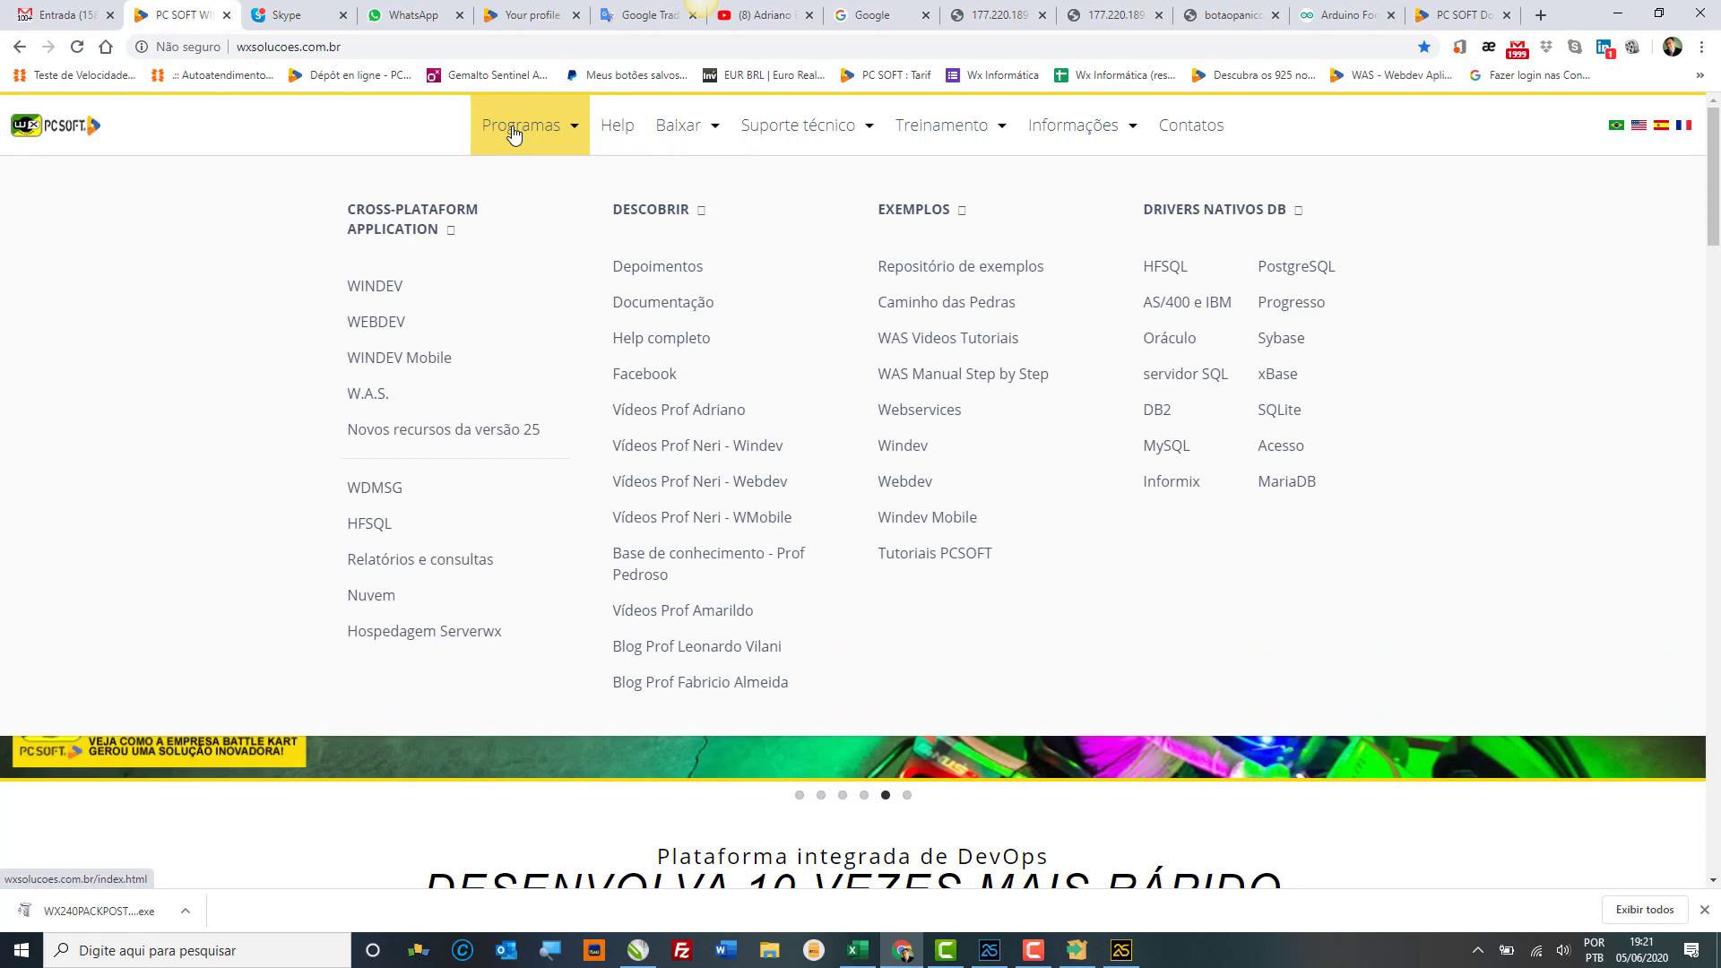
click(380, 401)
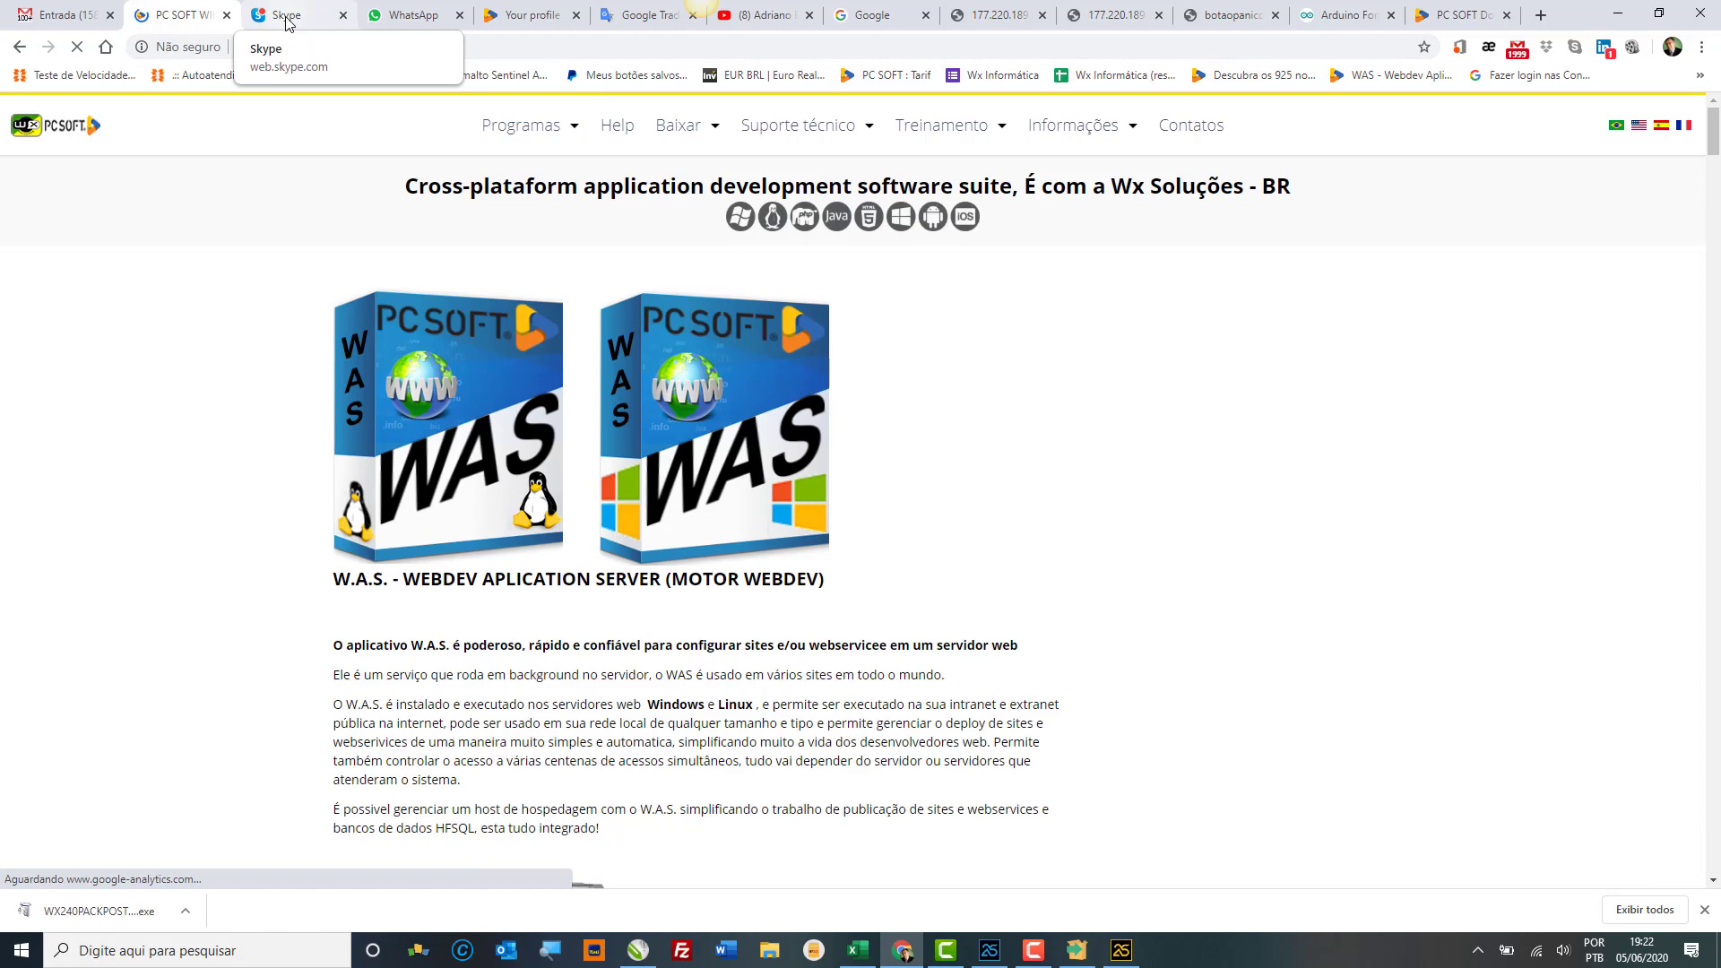
click(286, 23)
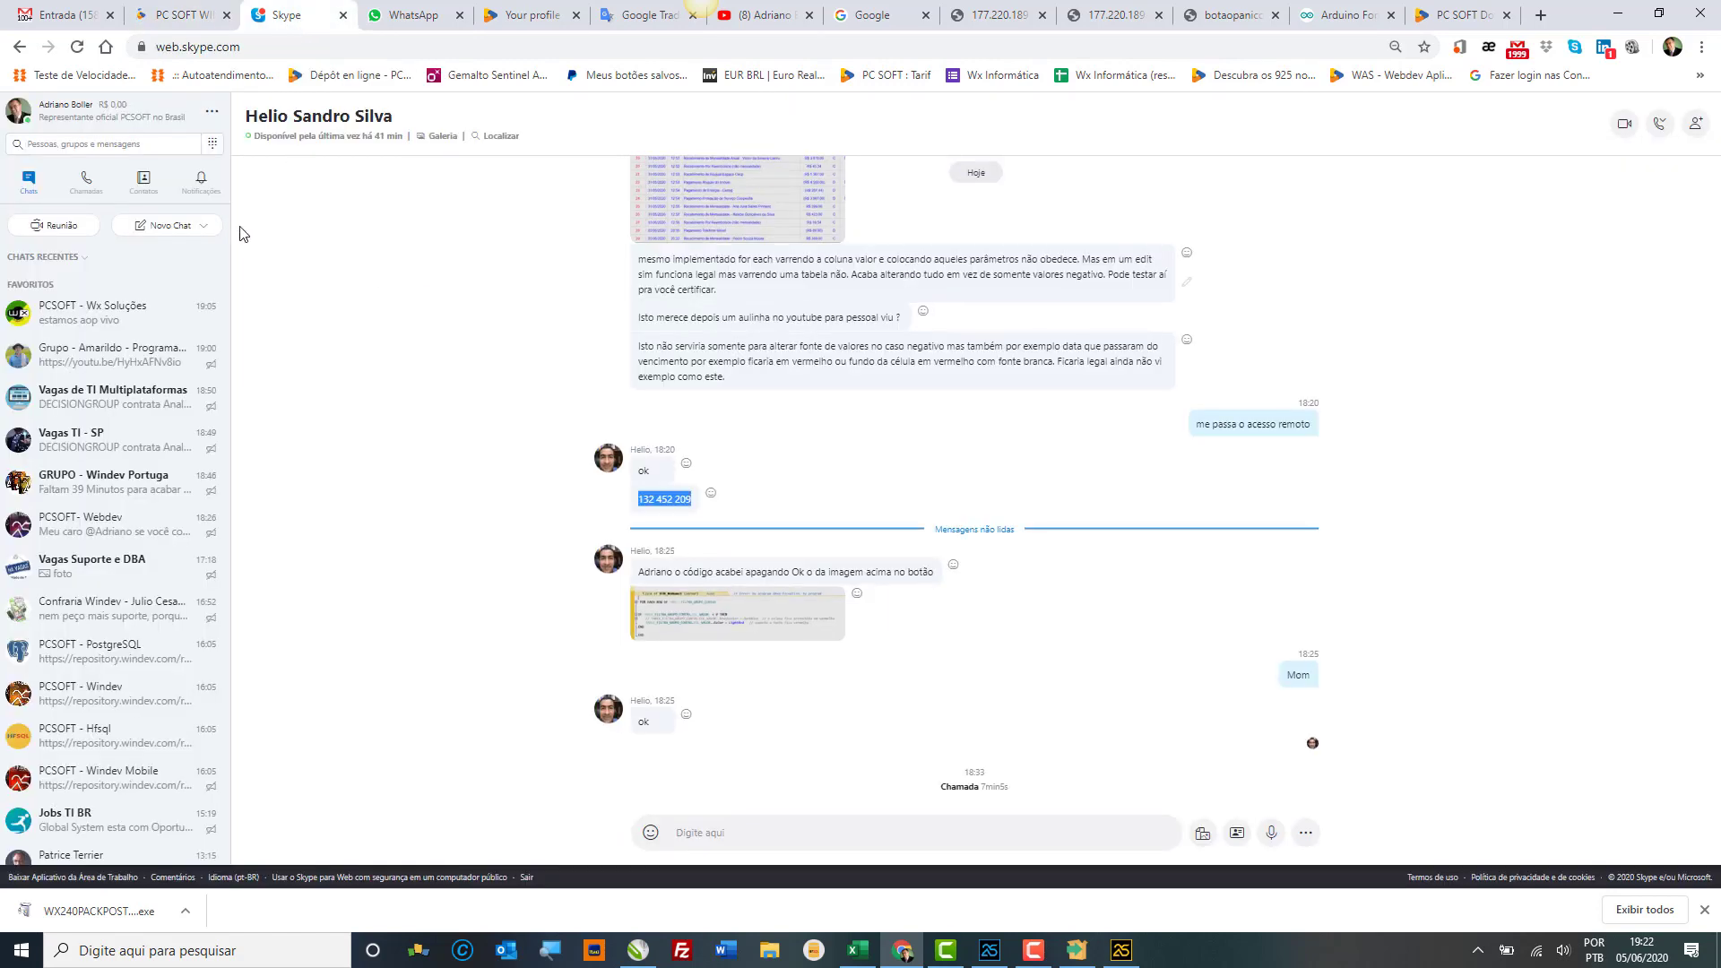
click(131, 332)
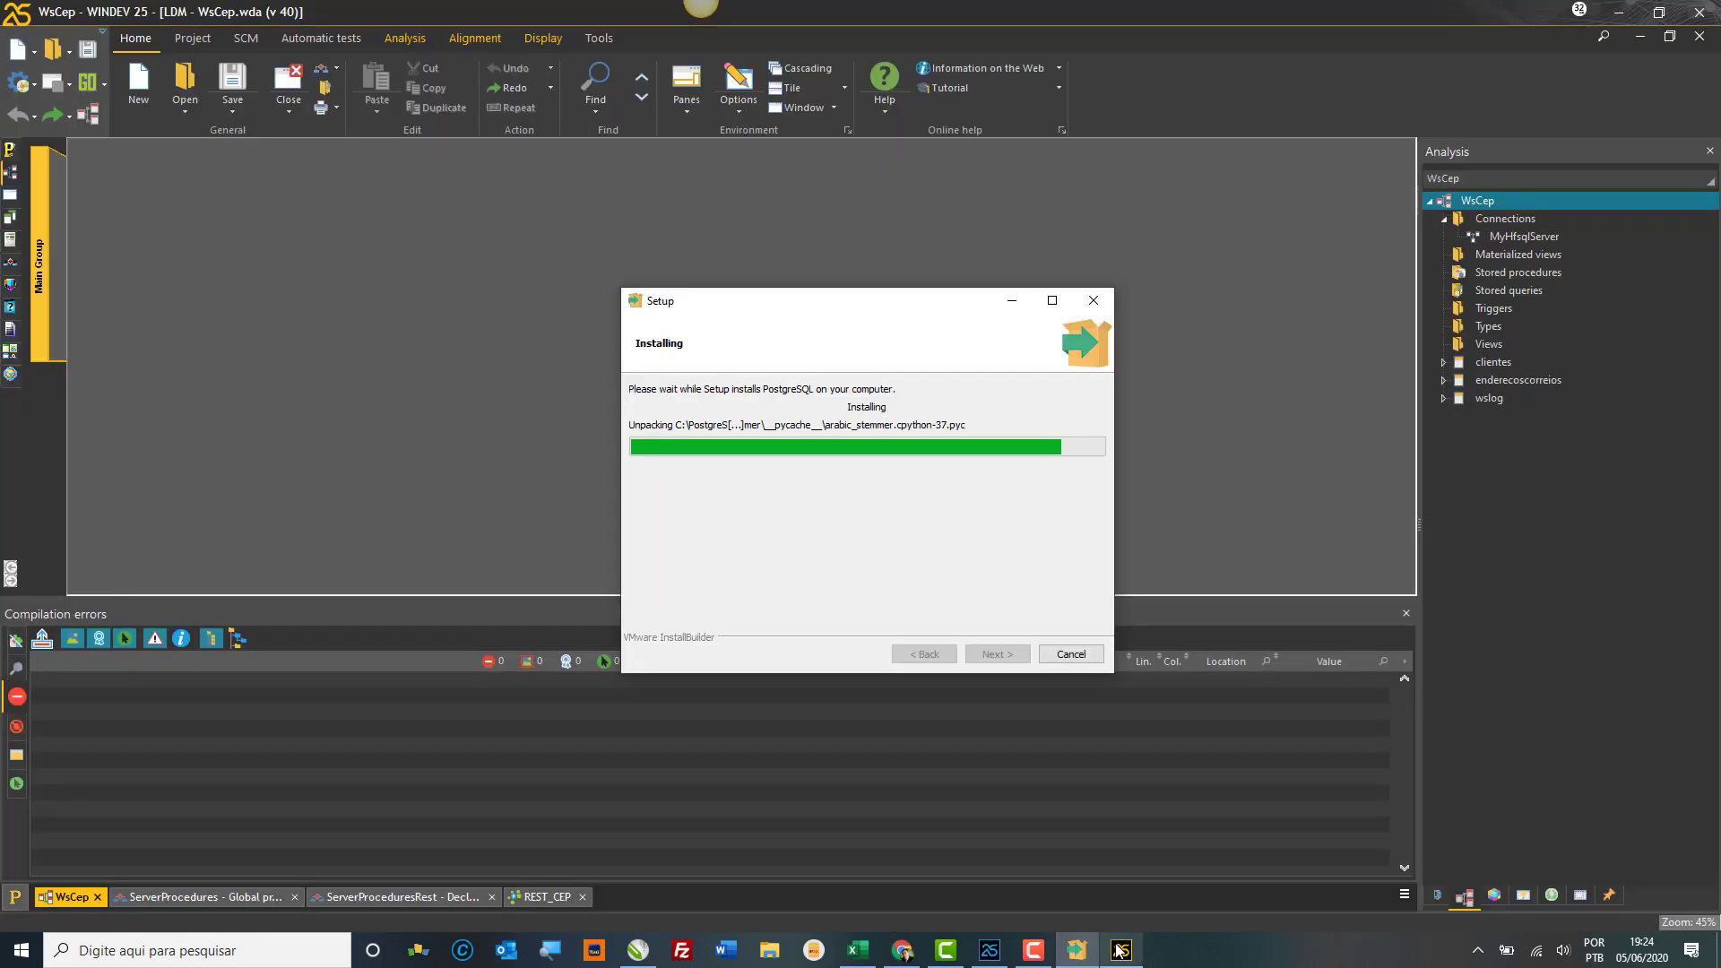
Step: Bring the WINDEV 25 WsCep window back to the front while PostgreSQL Setup keeps installing
mouse_move(1121, 950)
mouse_move(1193, 910)
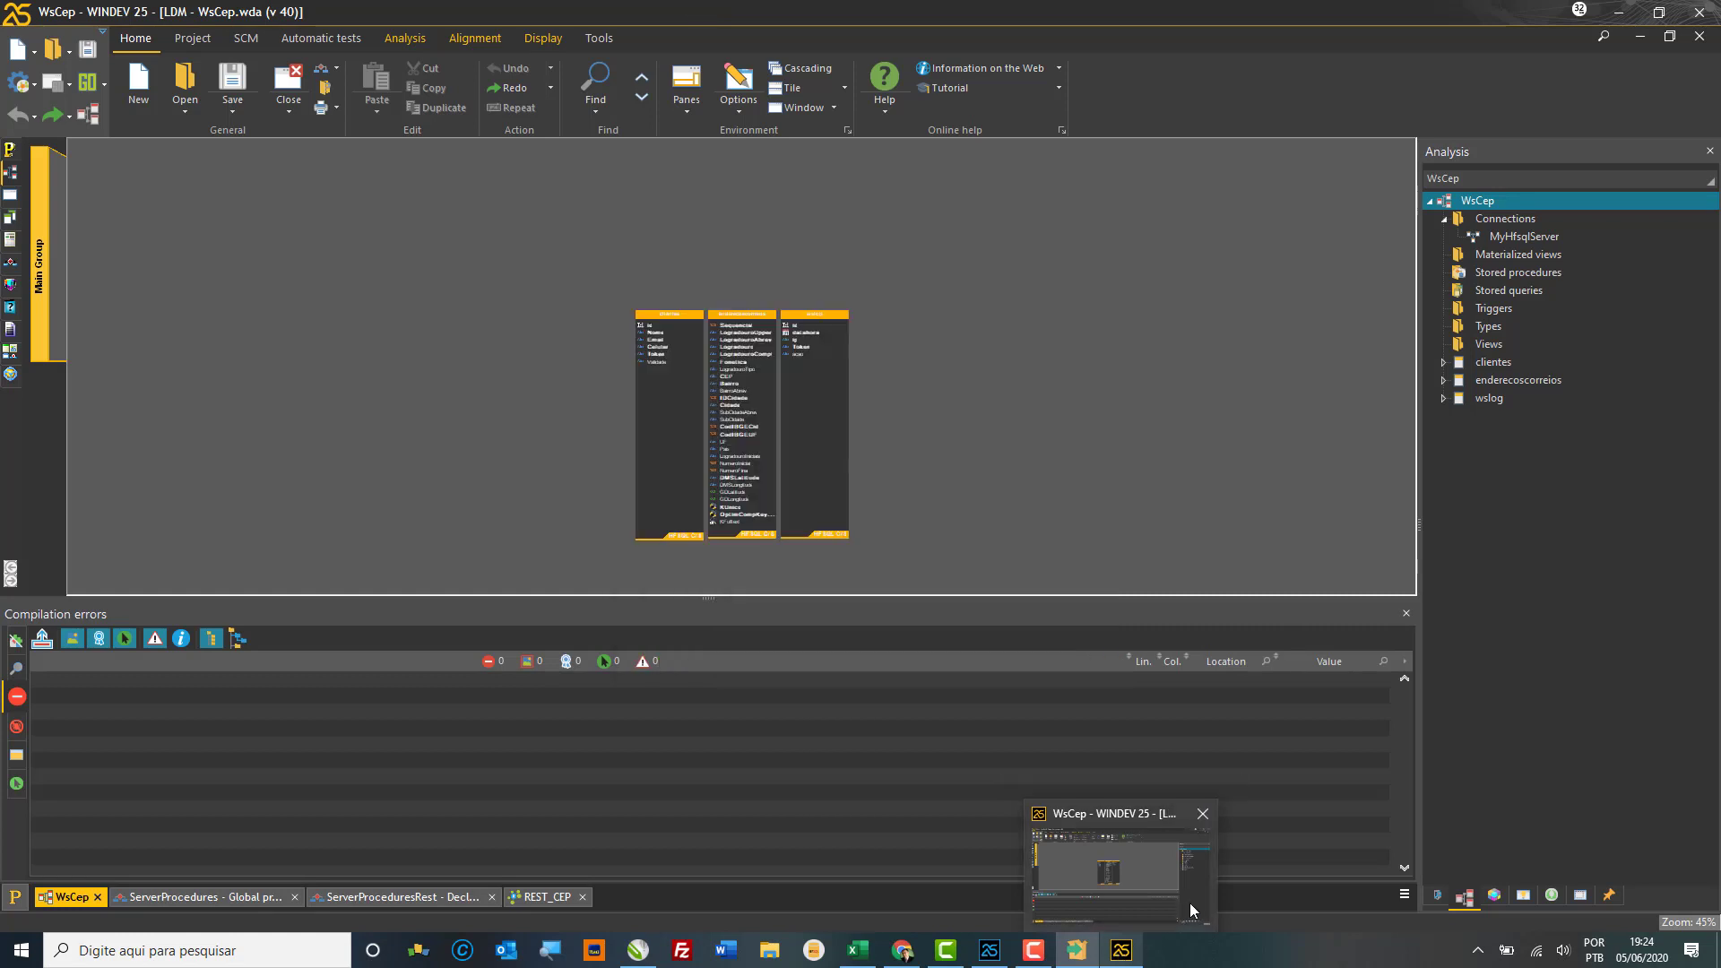
click(1195, 965)
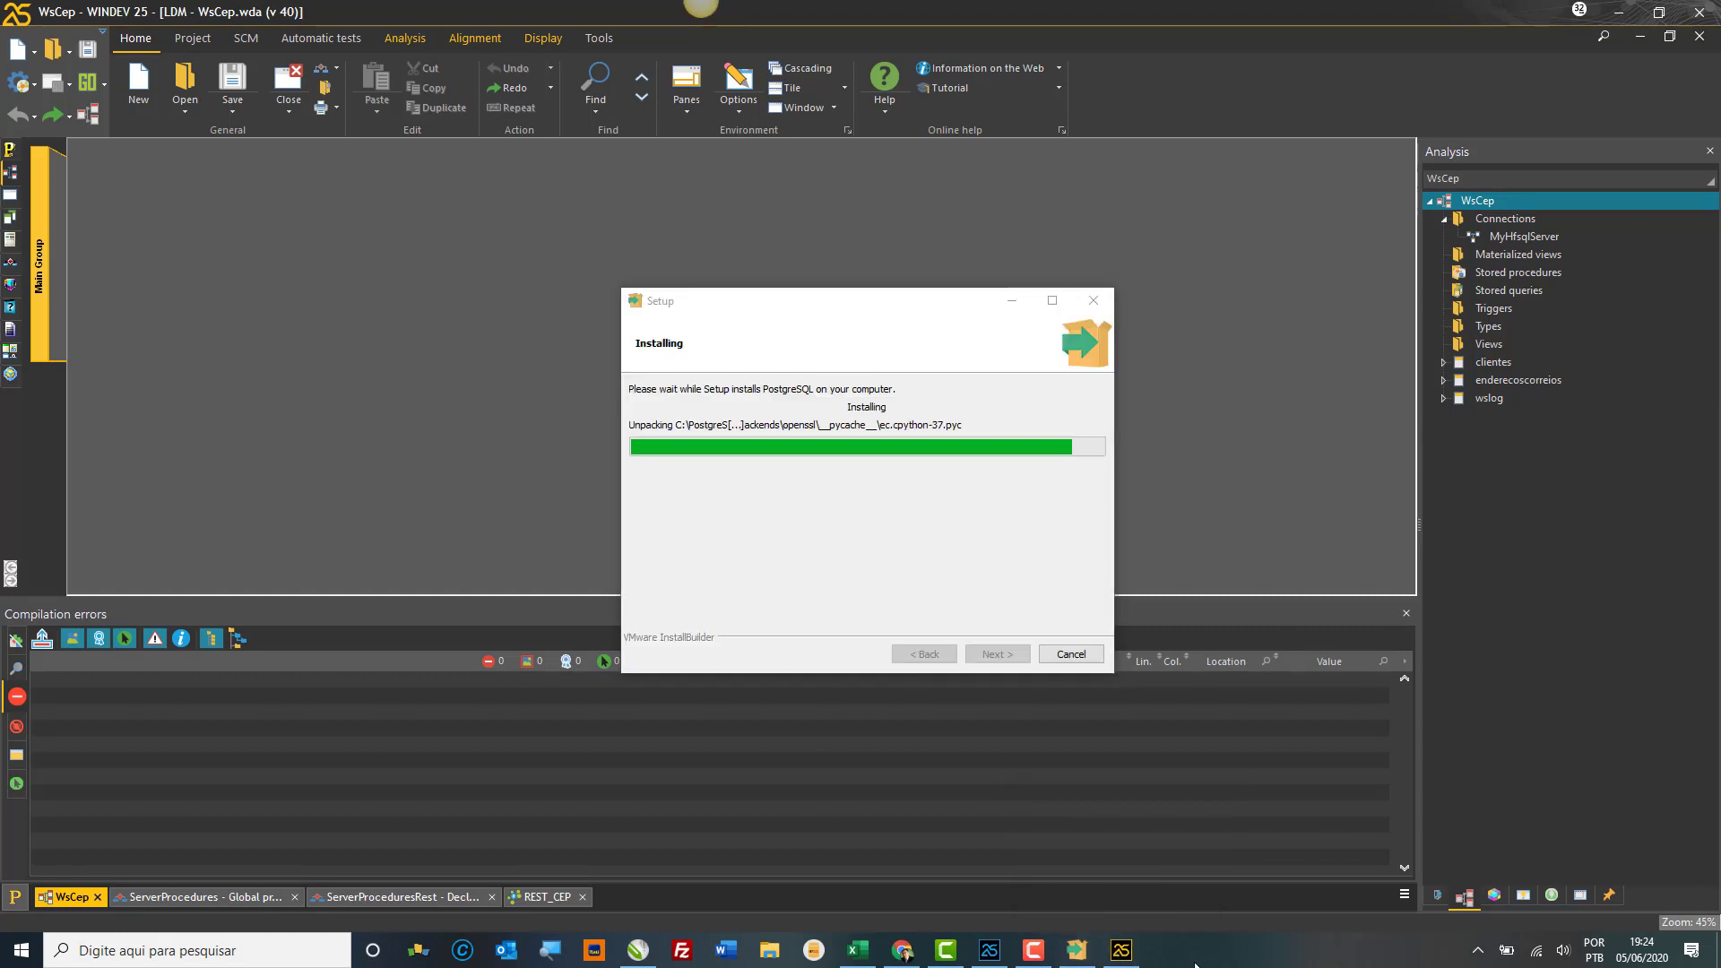
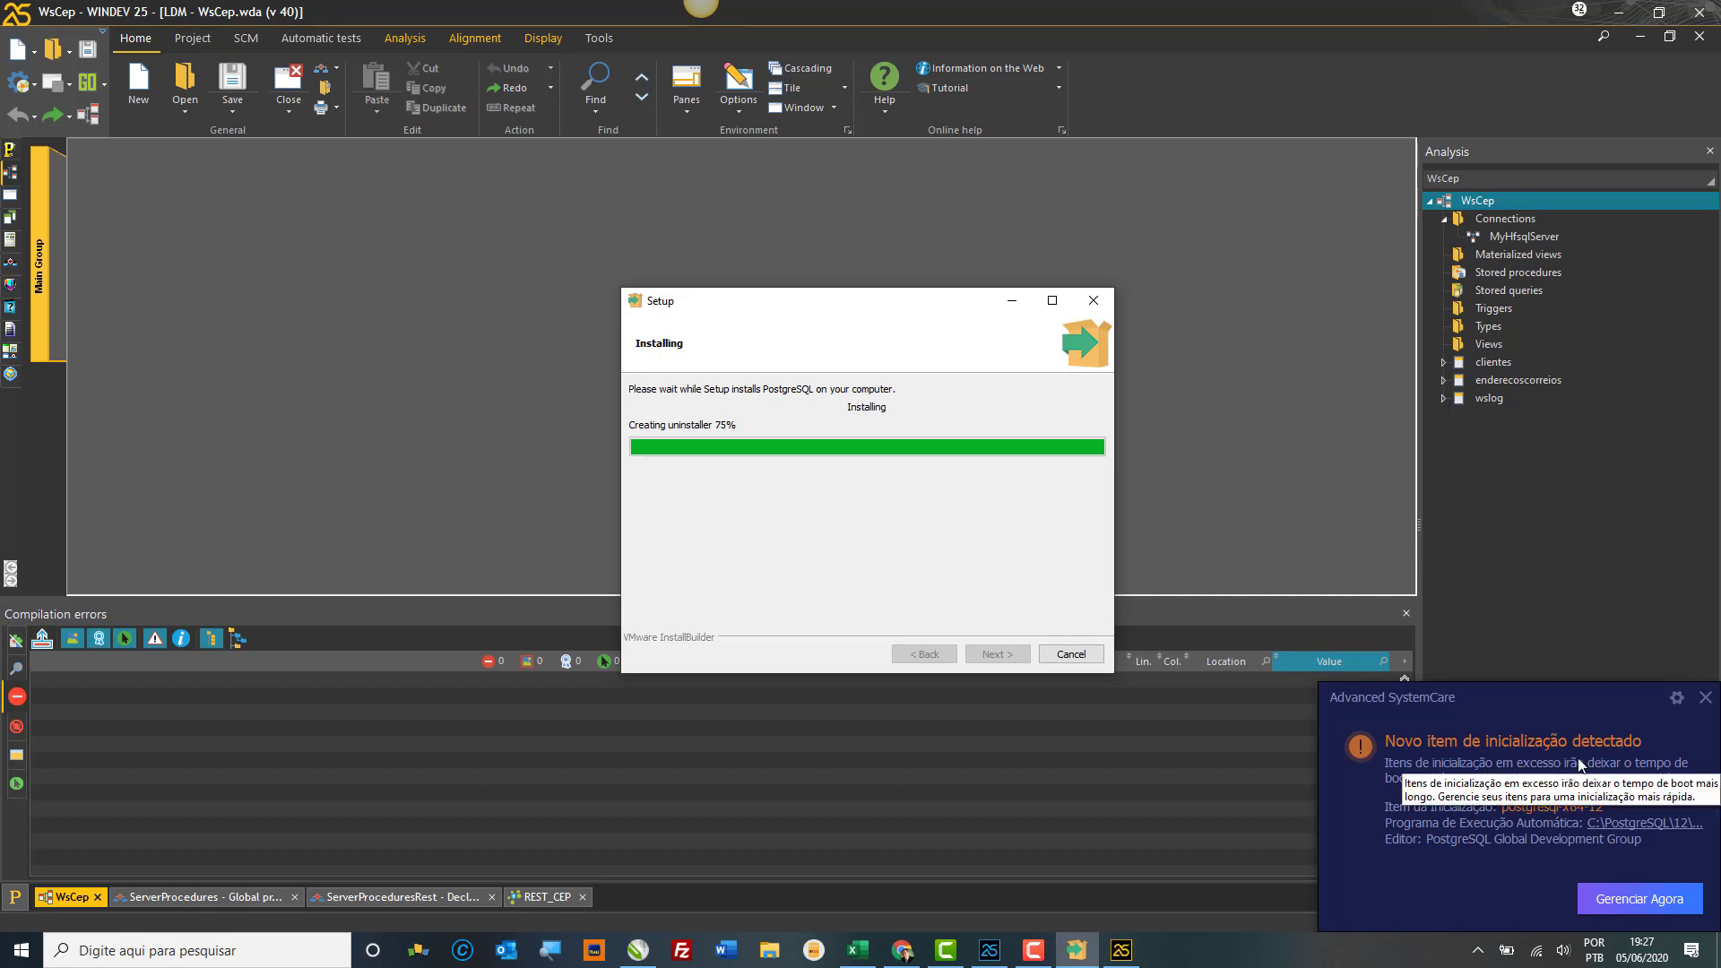
Step: Dismiss the Advanced SystemCare notification and finish PostgreSQL Setup with Stack Builder set to launch
click(1705, 697)
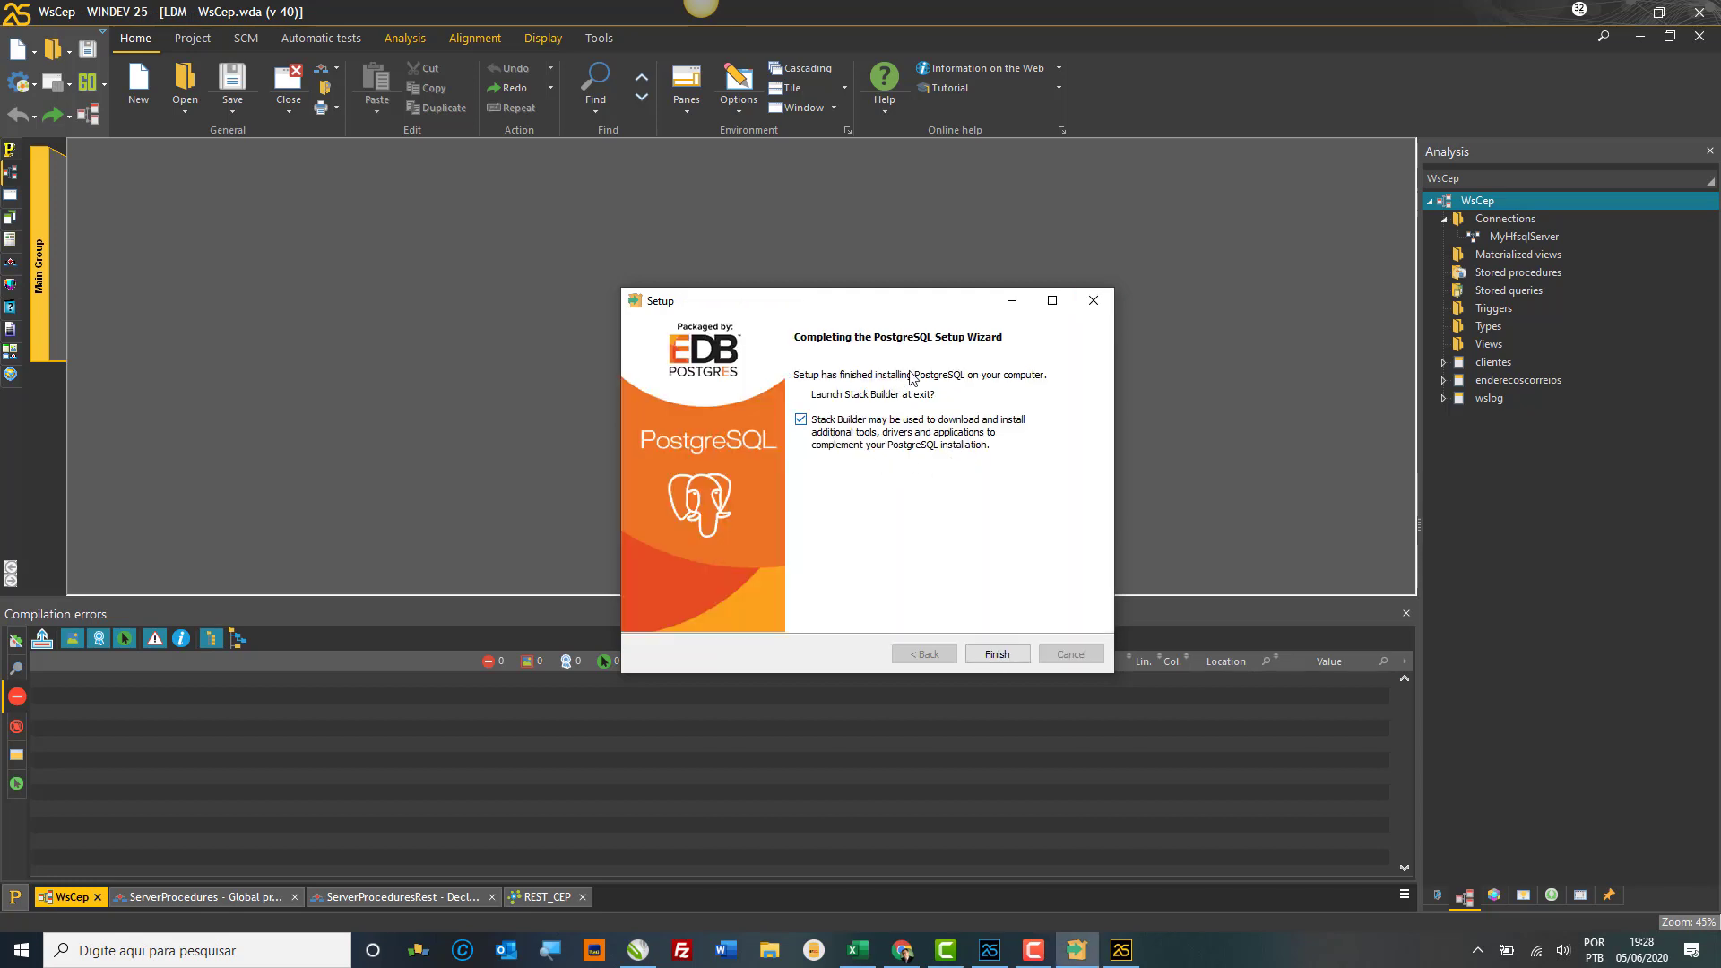
click(996, 655)
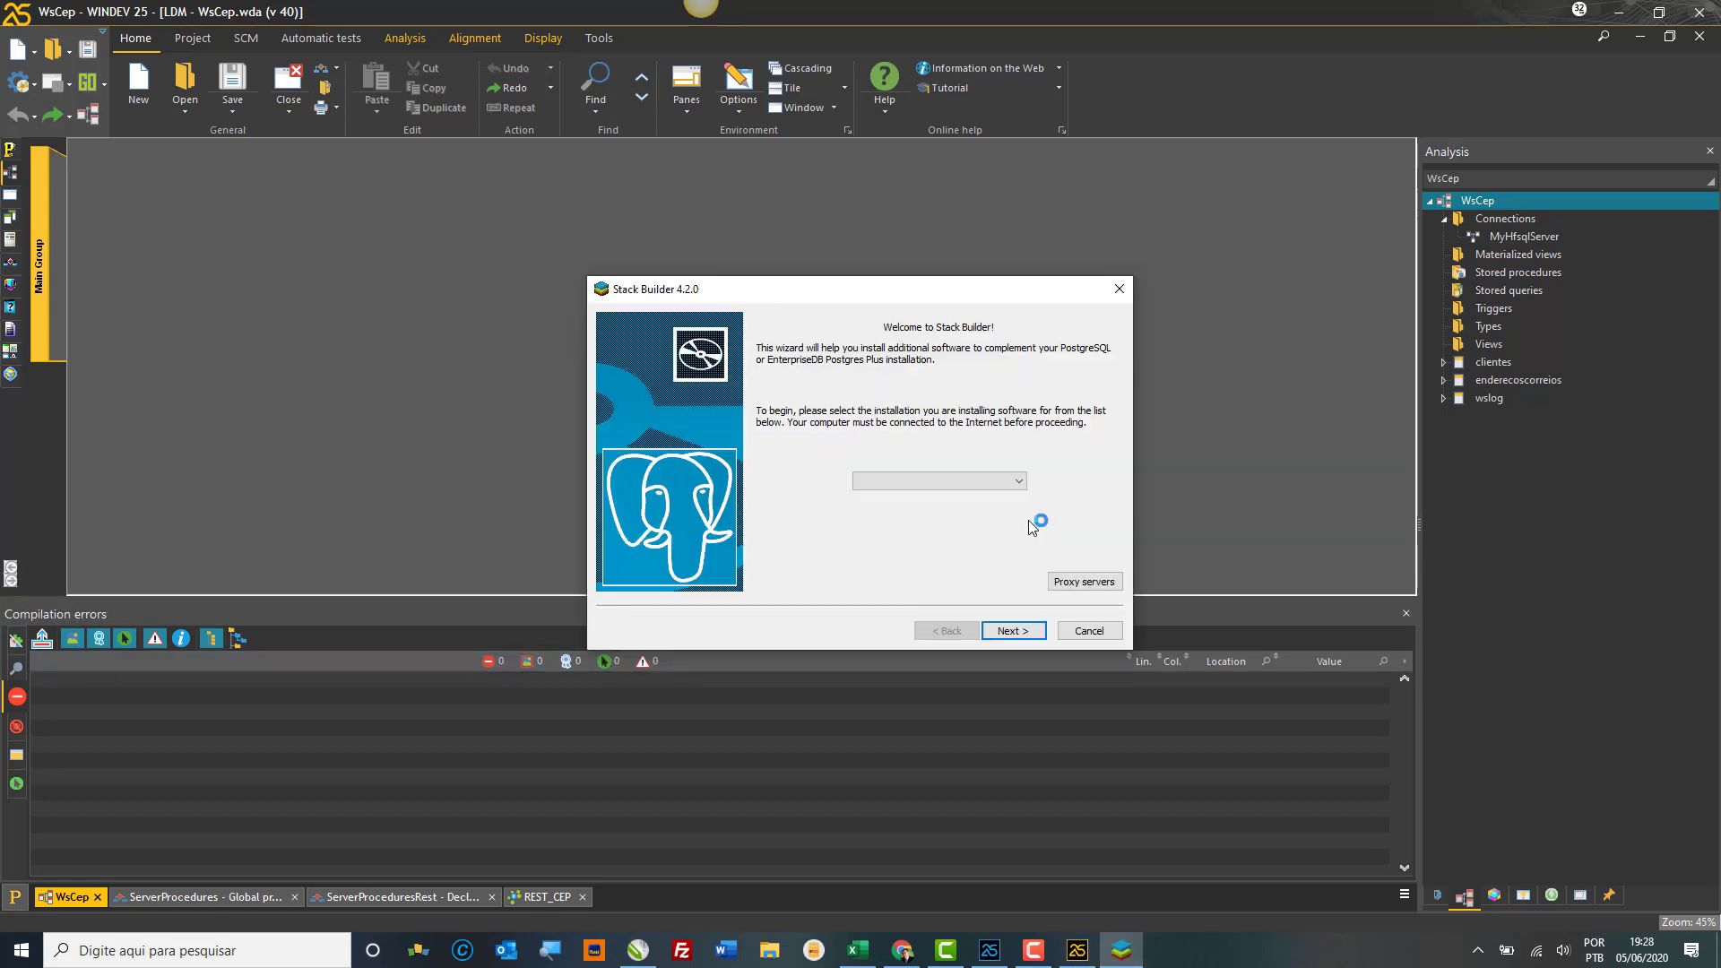
Step: Target PostgreSQL 12 (x64) on port 5432 and tick pgAgent (64 bit) under Add-ons, tools and utilities
click(1002, 489)
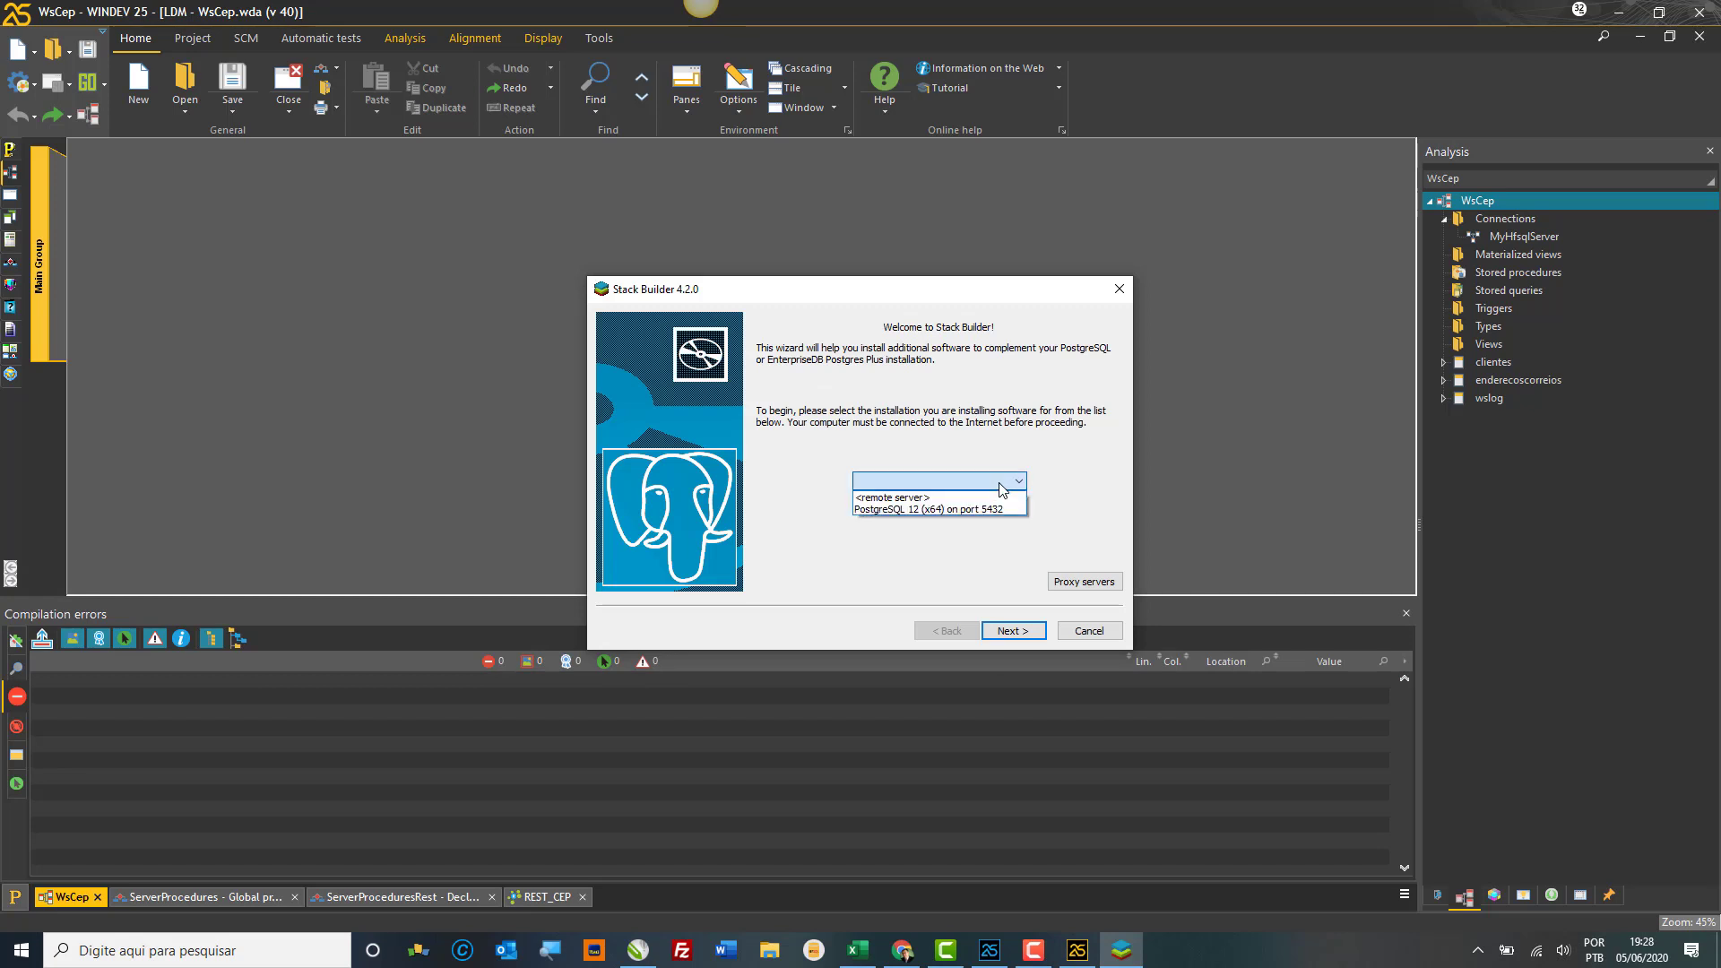
click(948, 509)
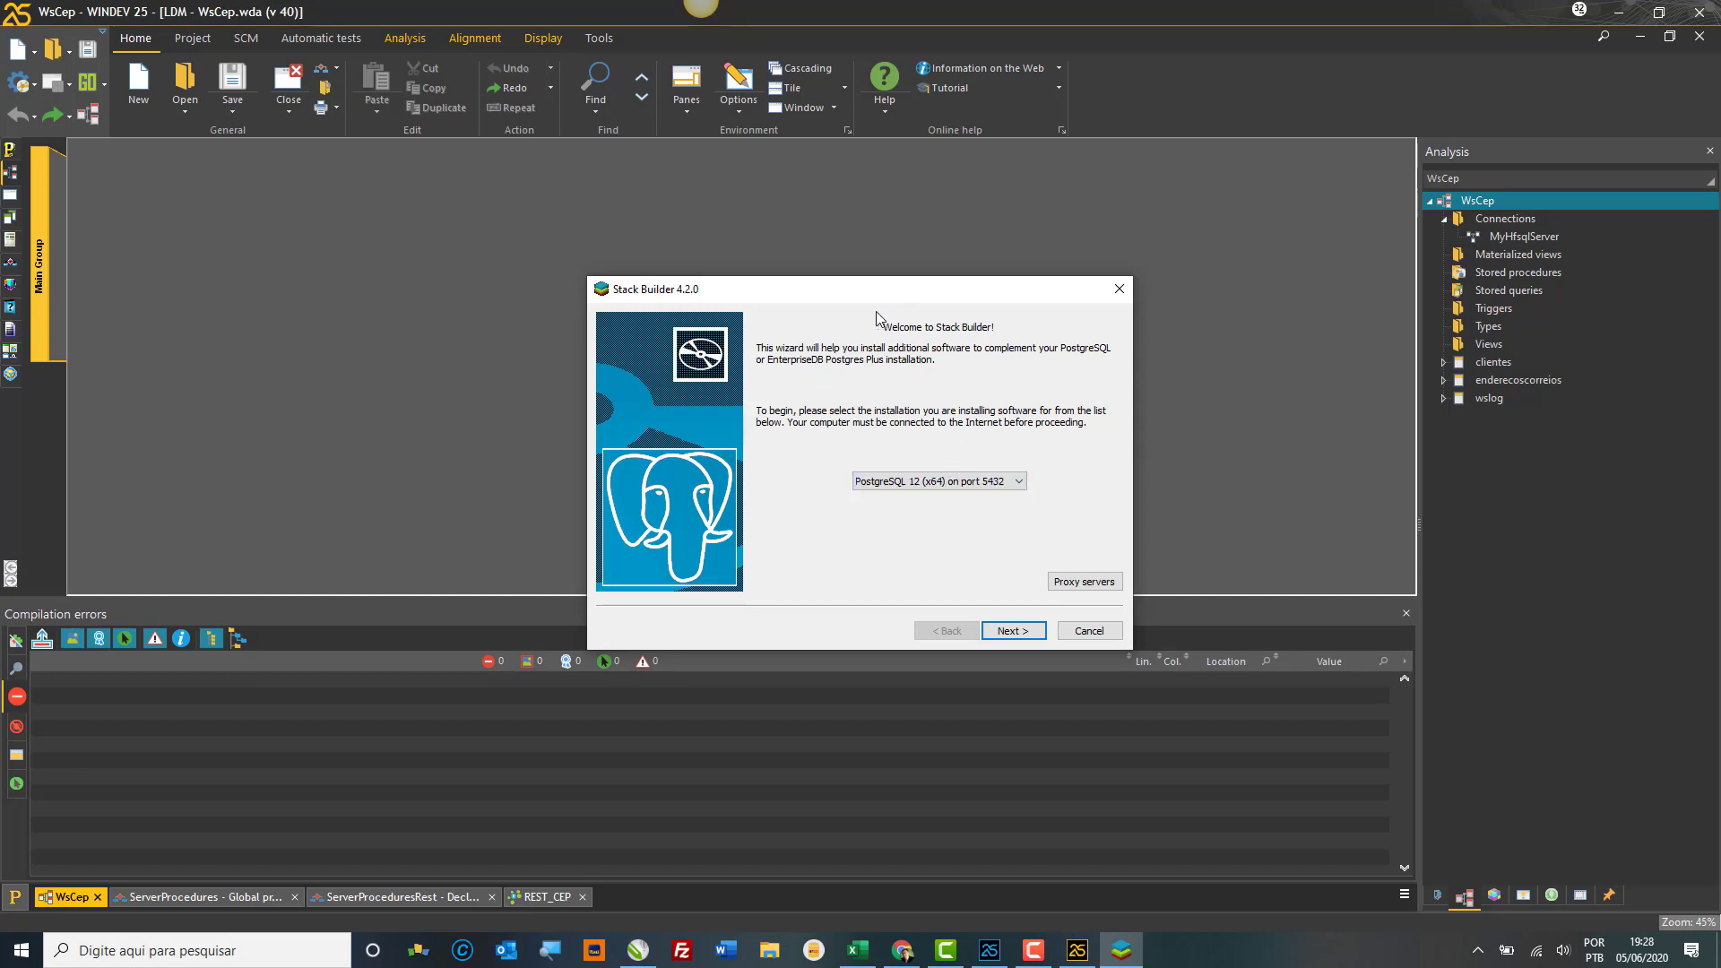
click(1013, 634)
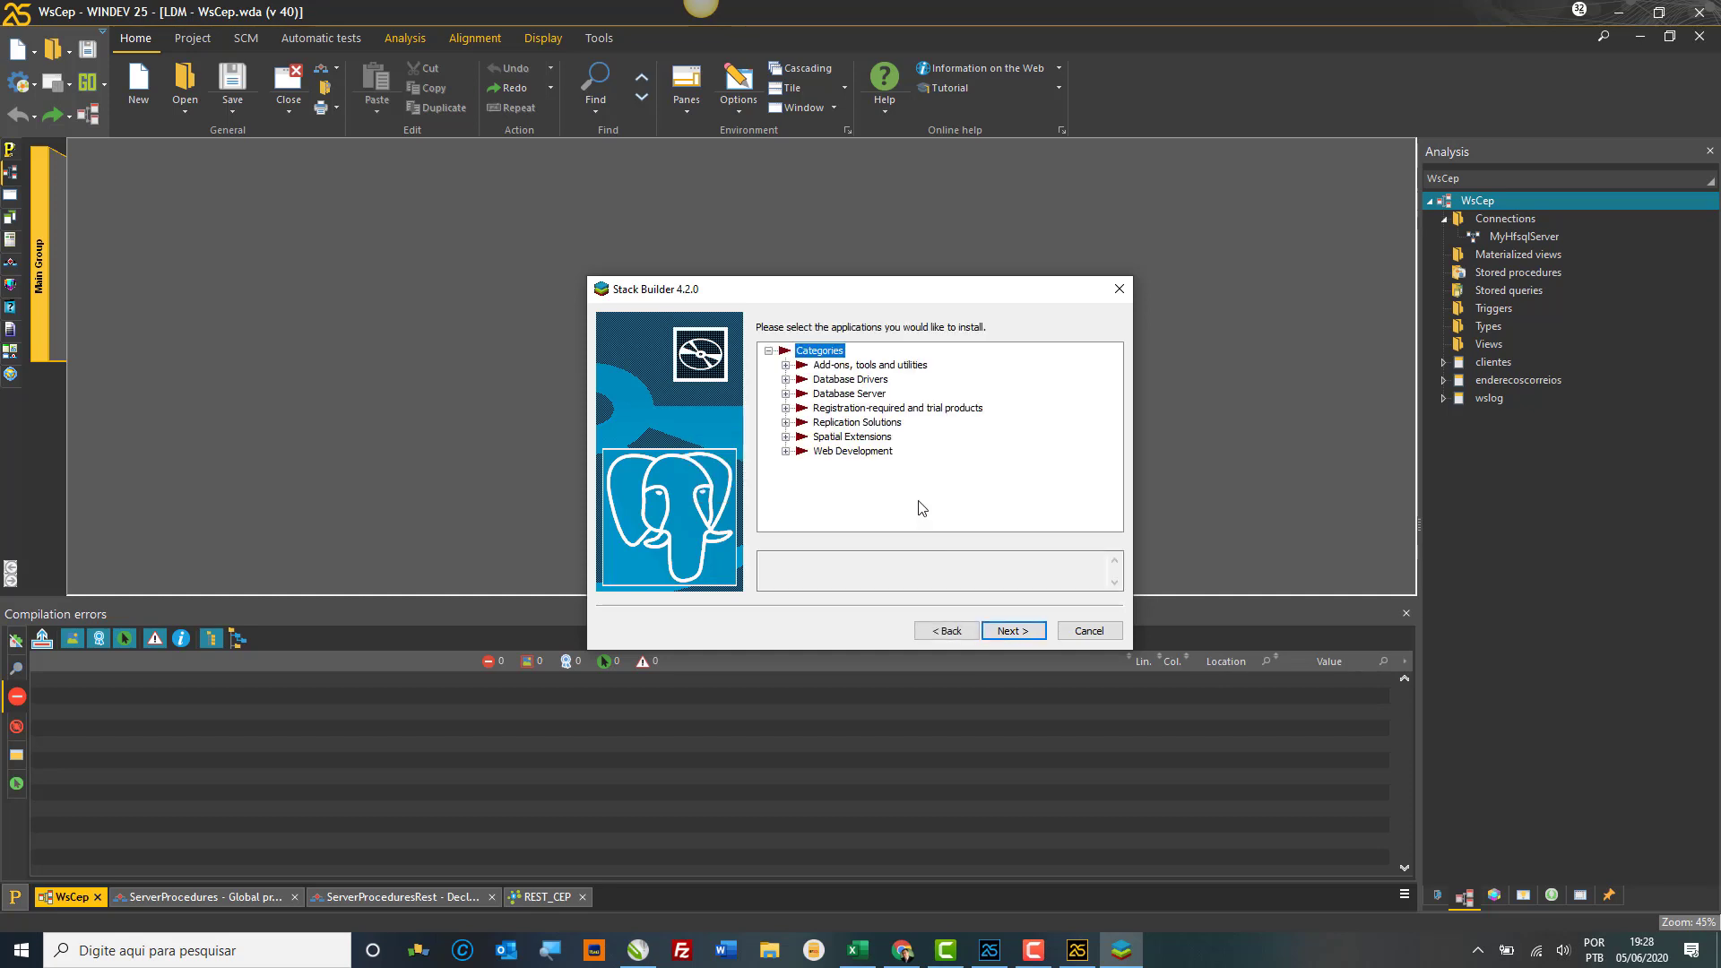
click(786, 365)
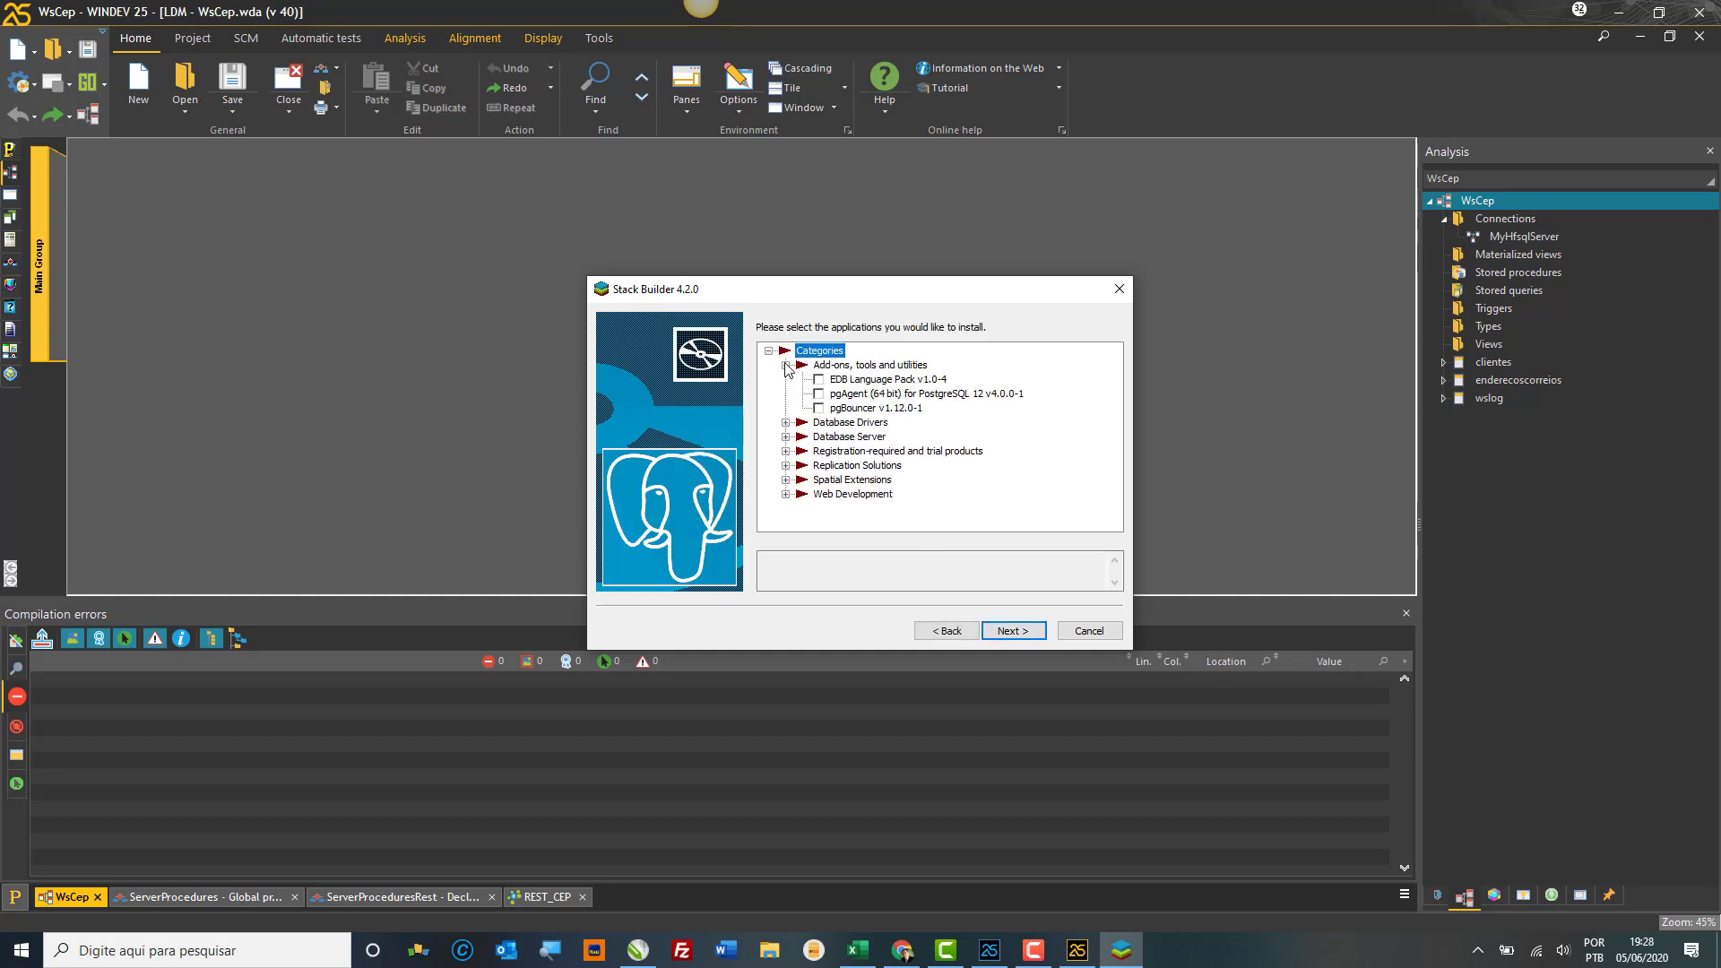
click(822, 396)
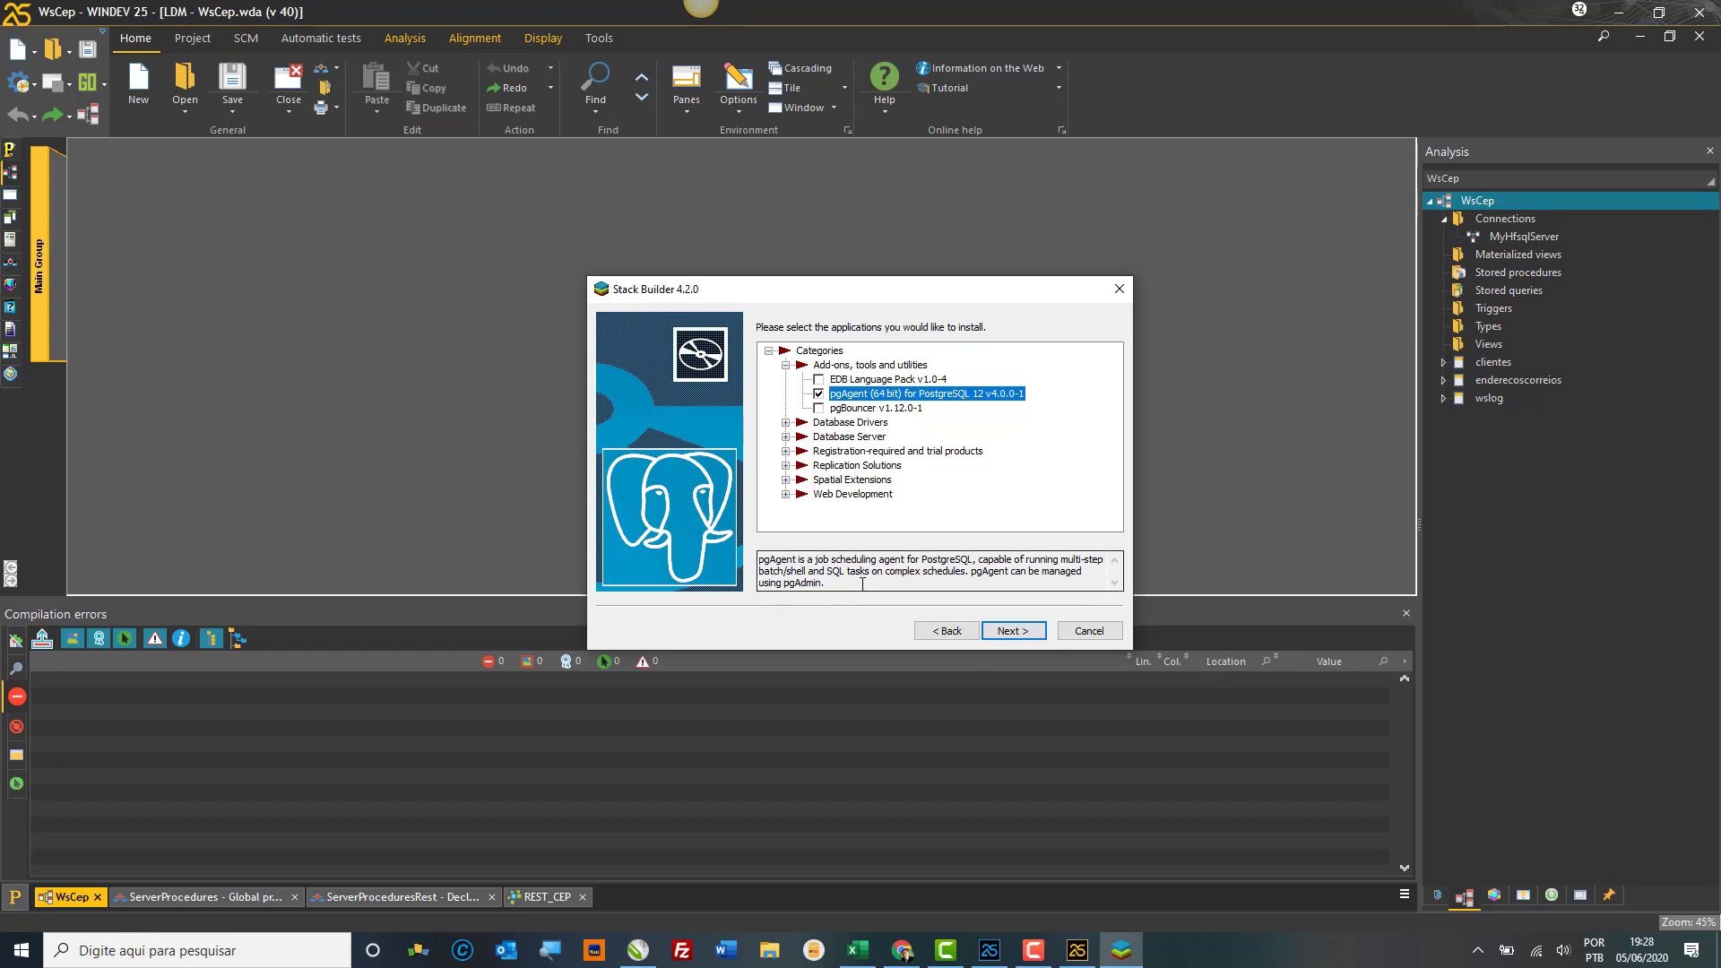
click(867, 409)
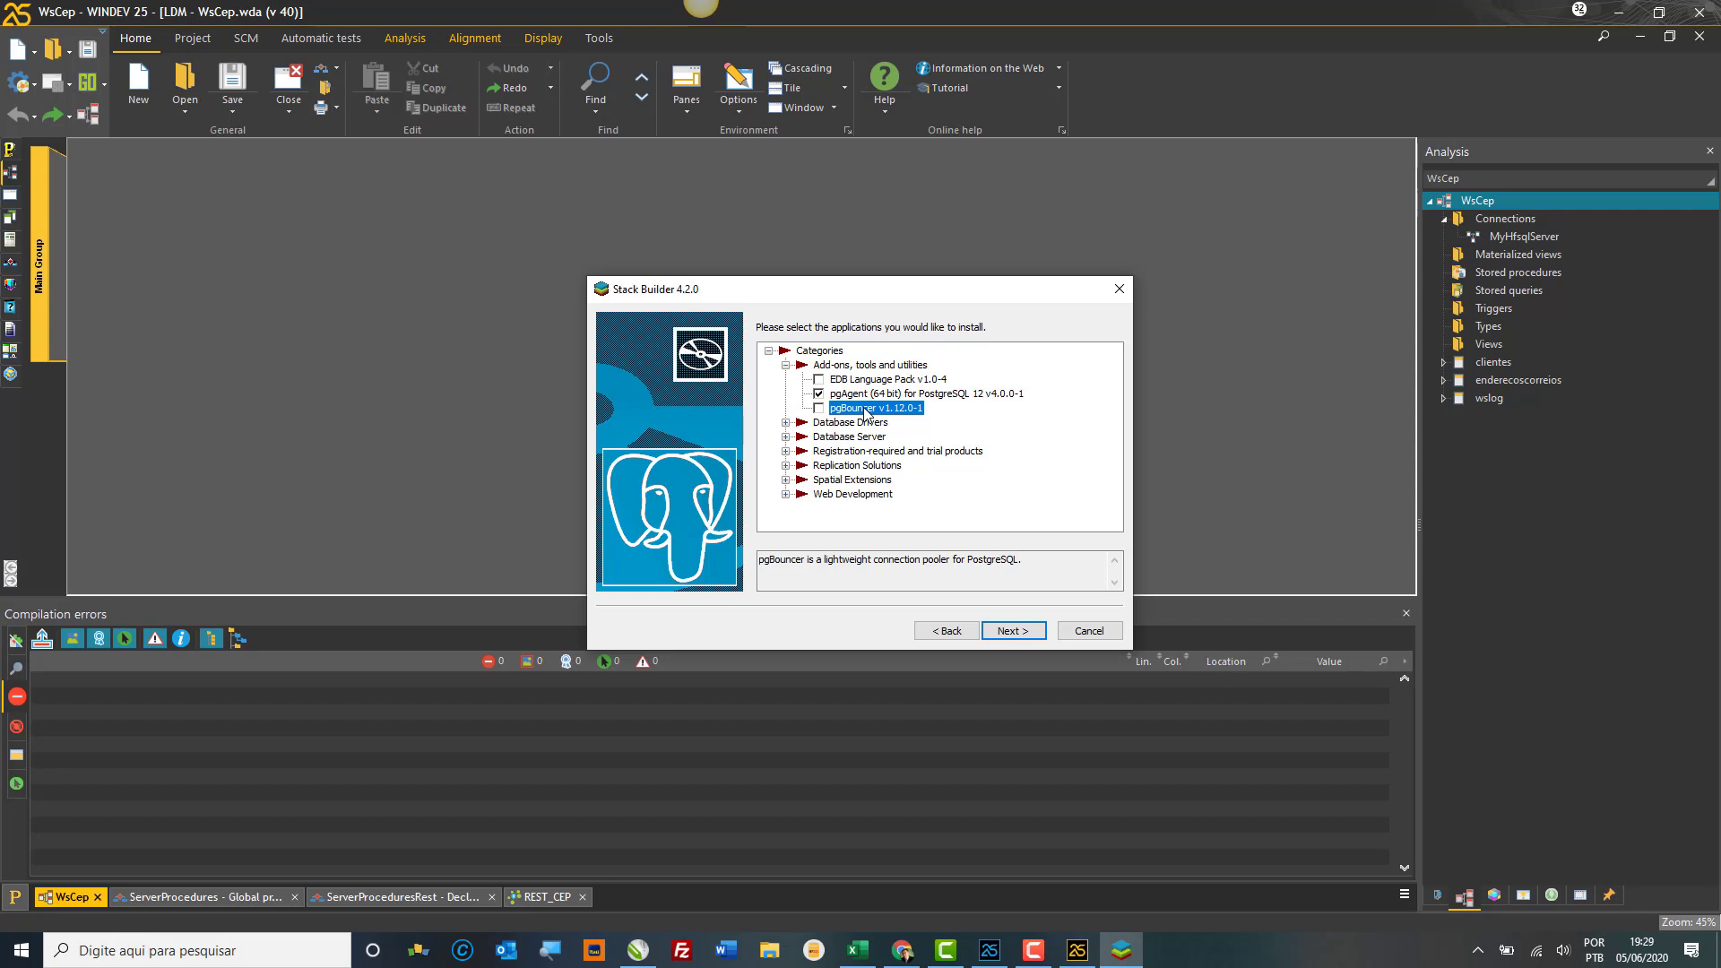
Step: Read the EDB Language Pack description and expand Database Drivers, Database Server and Registration-required groups
click(852, 381)
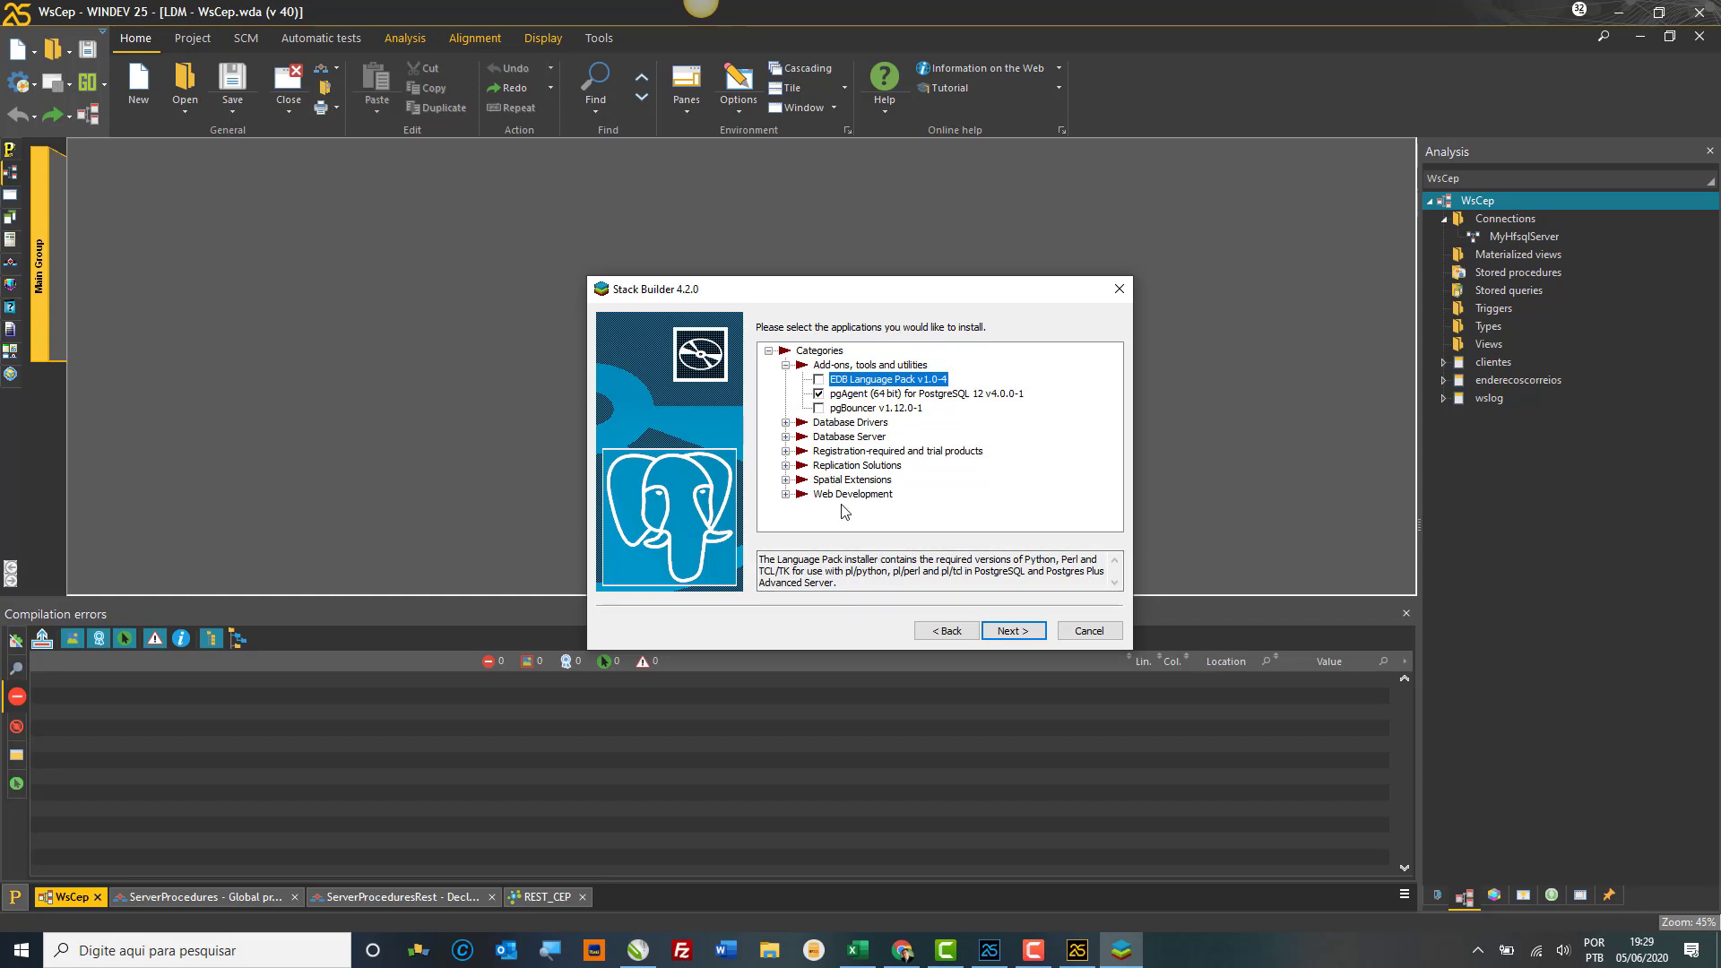
click(786, 422)
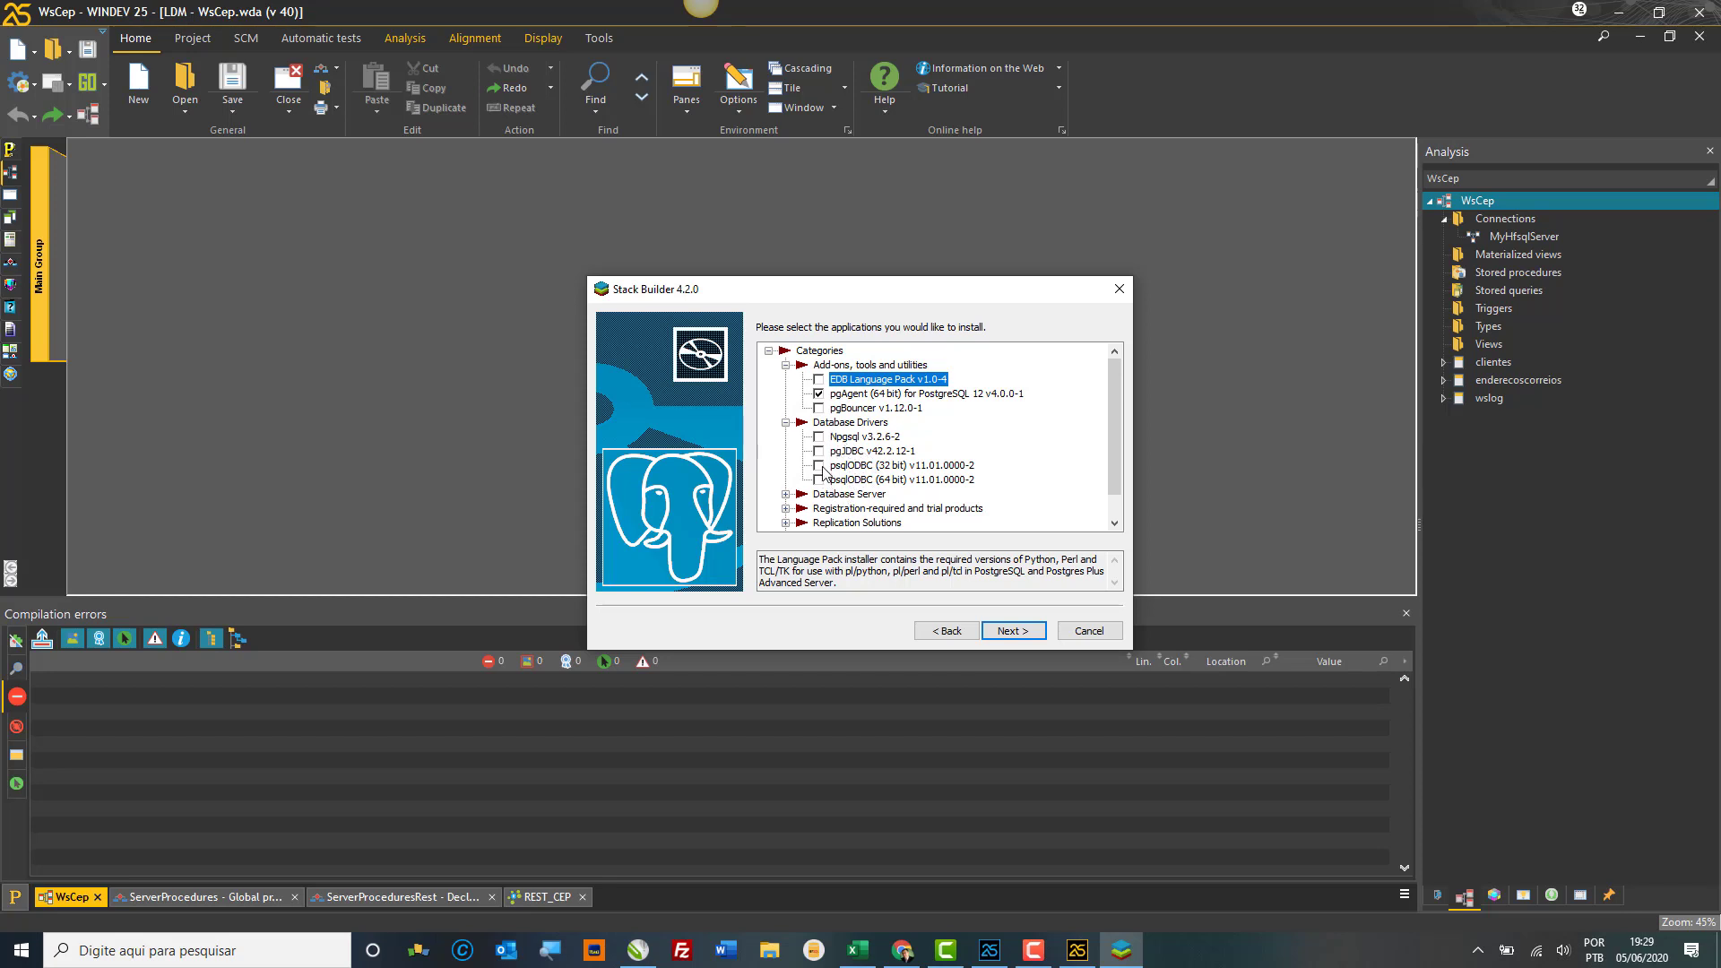
click(784, 495)
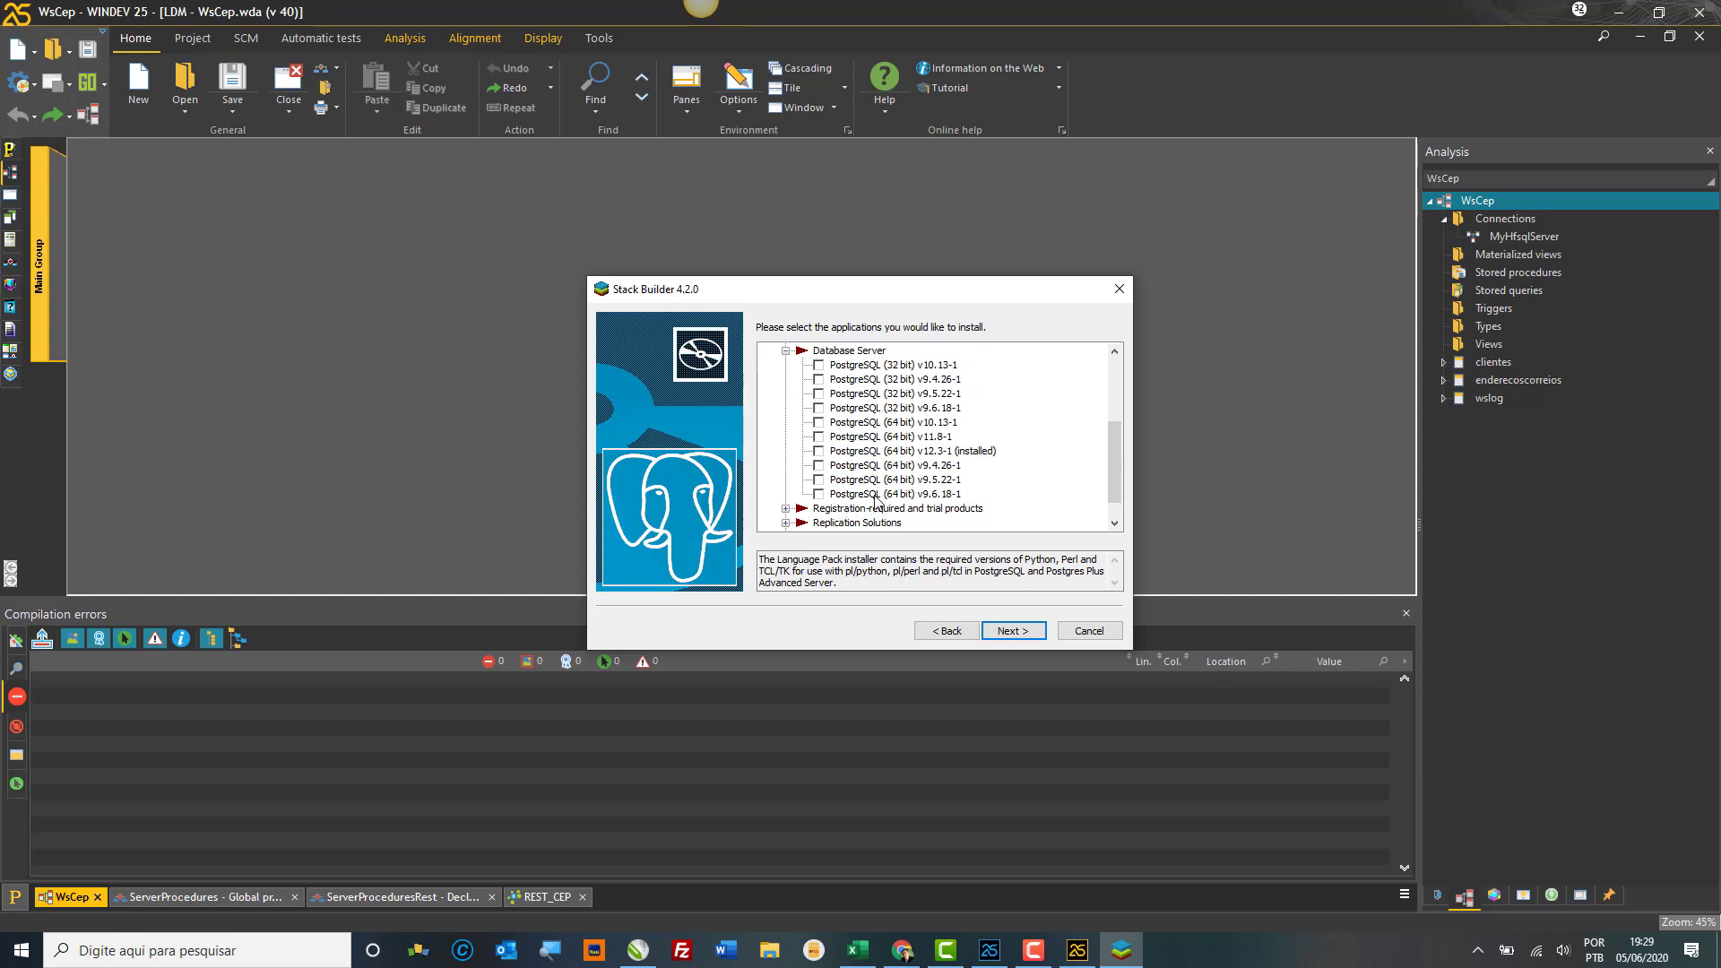
click(787, 511)
scroll(787, 517, down, 1)
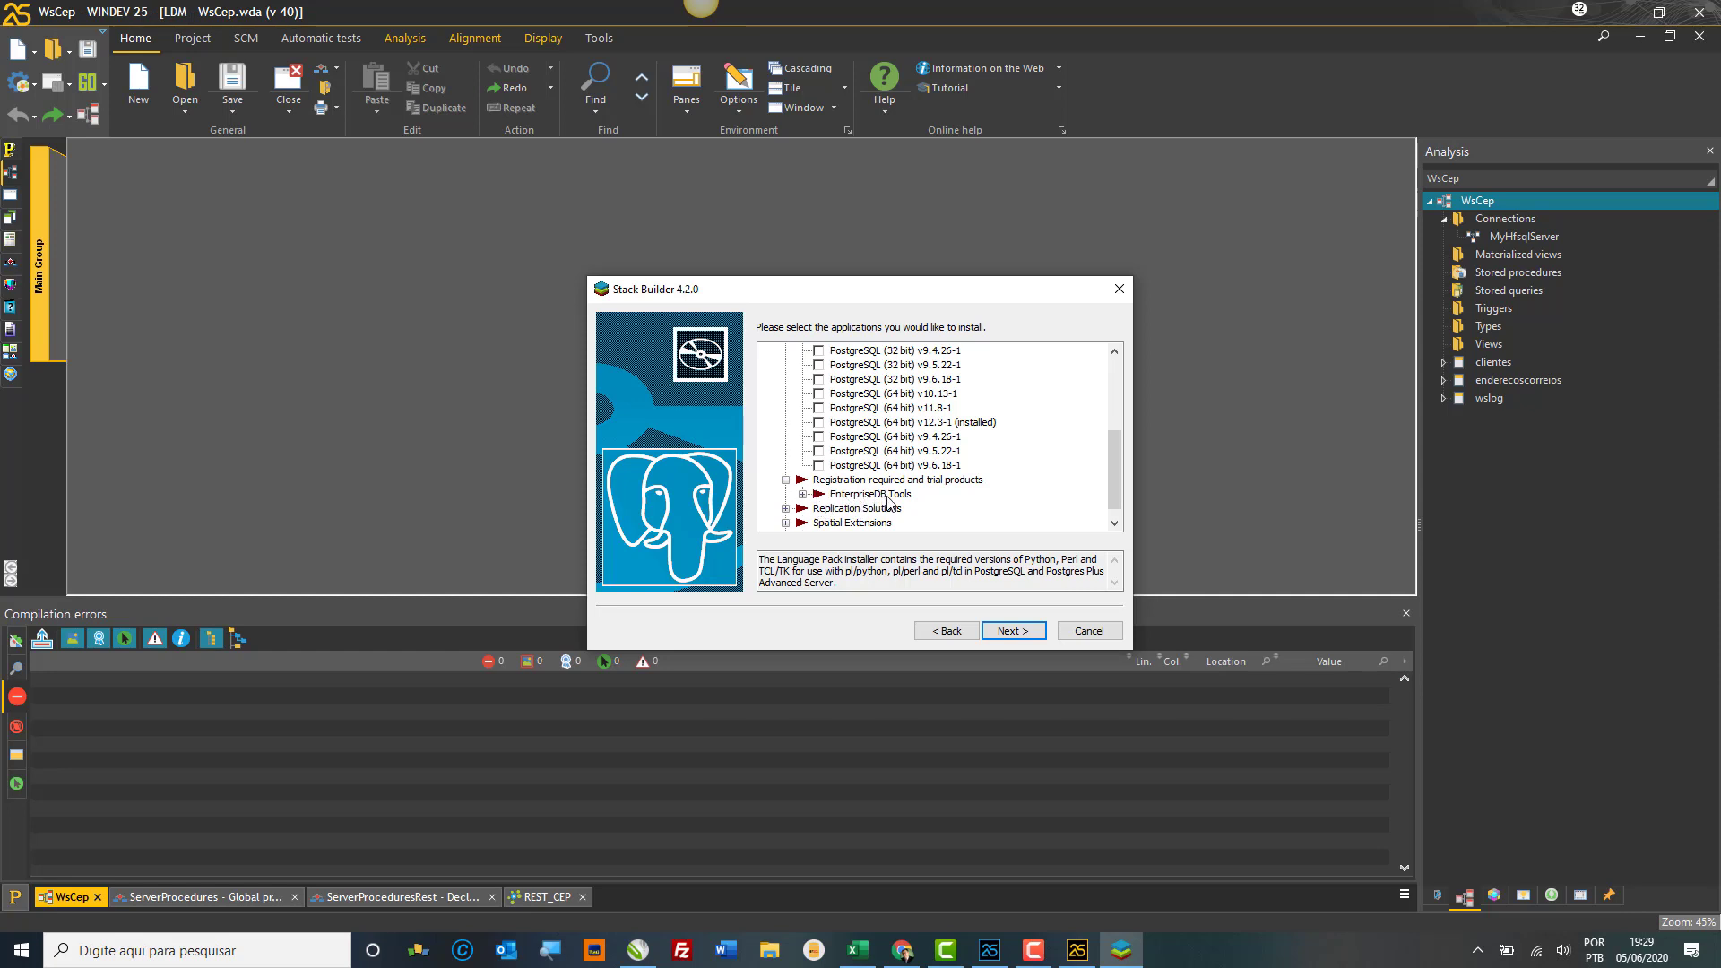
Step: Expand EnterpriseDB Tools and Replication Solutions, reading the Replication Server, Migration Toolkit, SQL/Protect and Slony-I descriptions
click(803, 495)
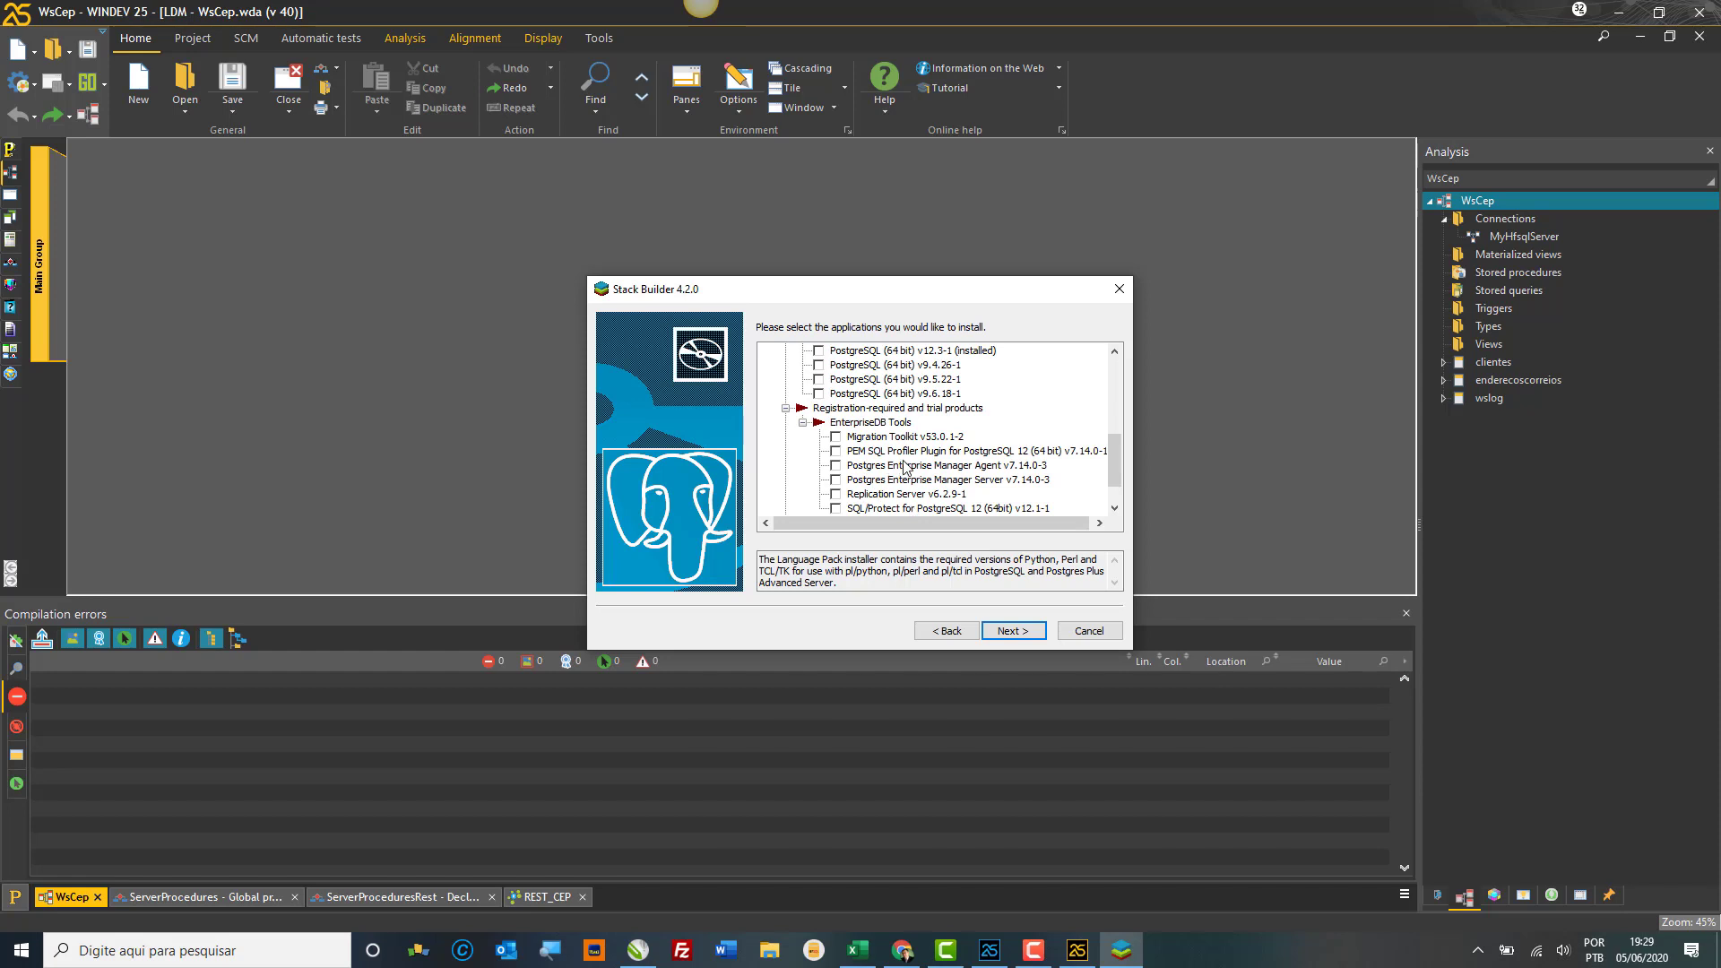
scroll(883, 494, down, 2)
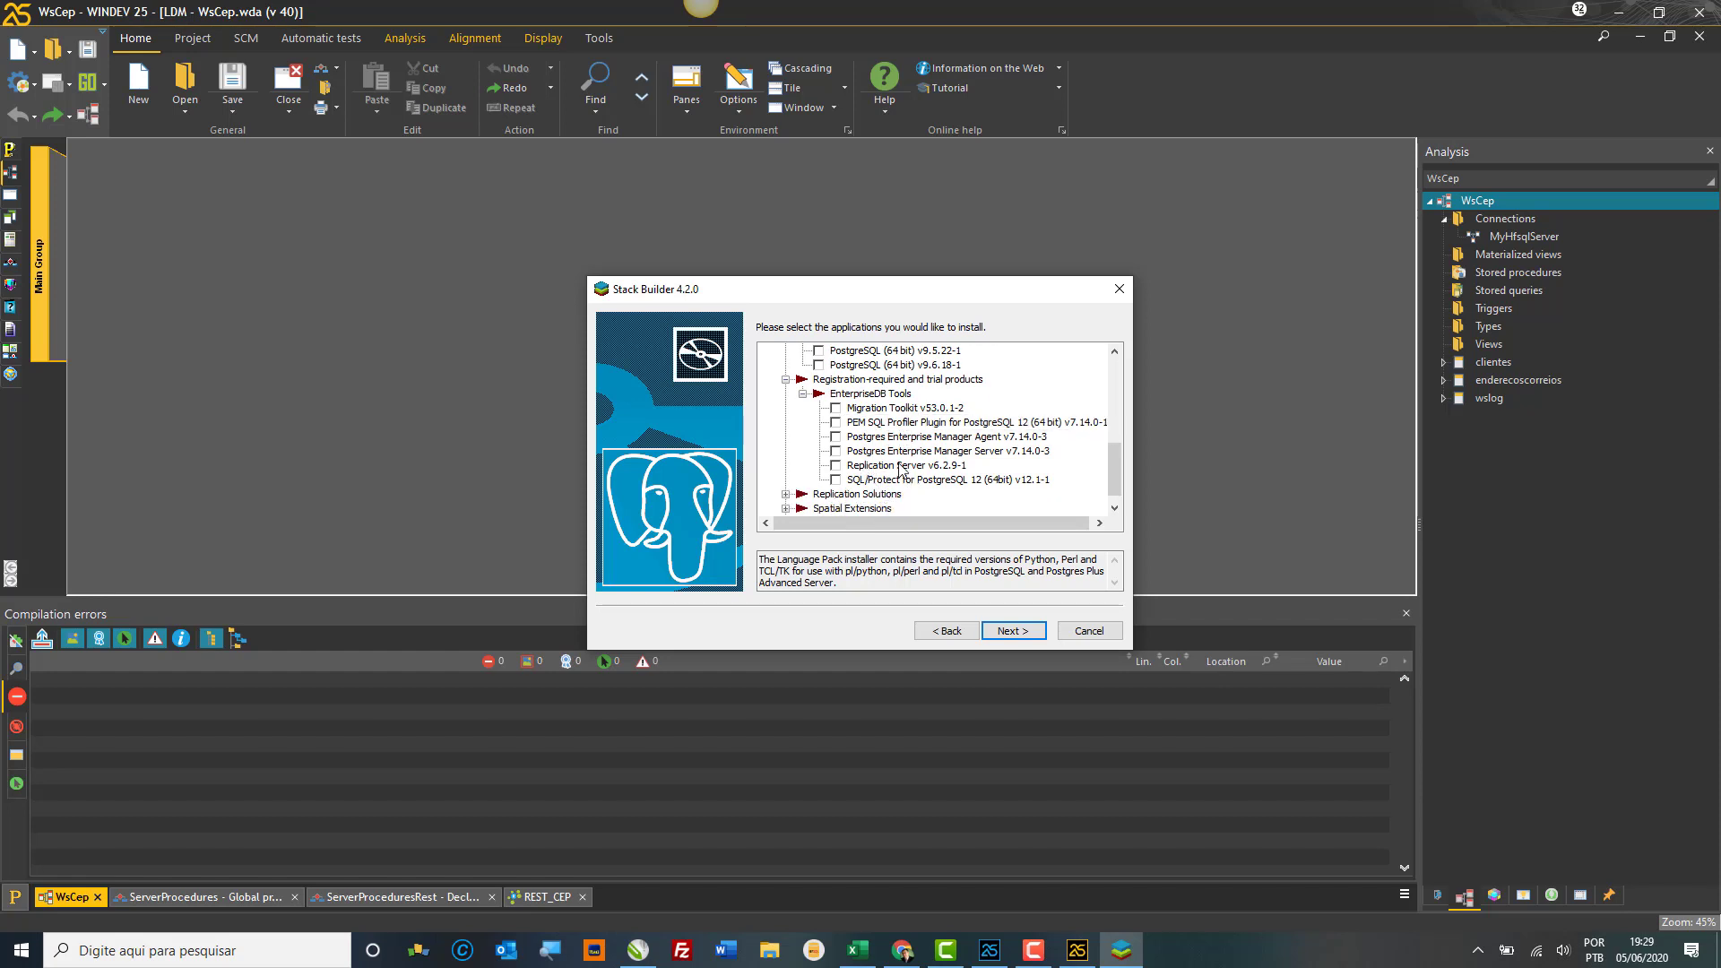
click(835, 466)
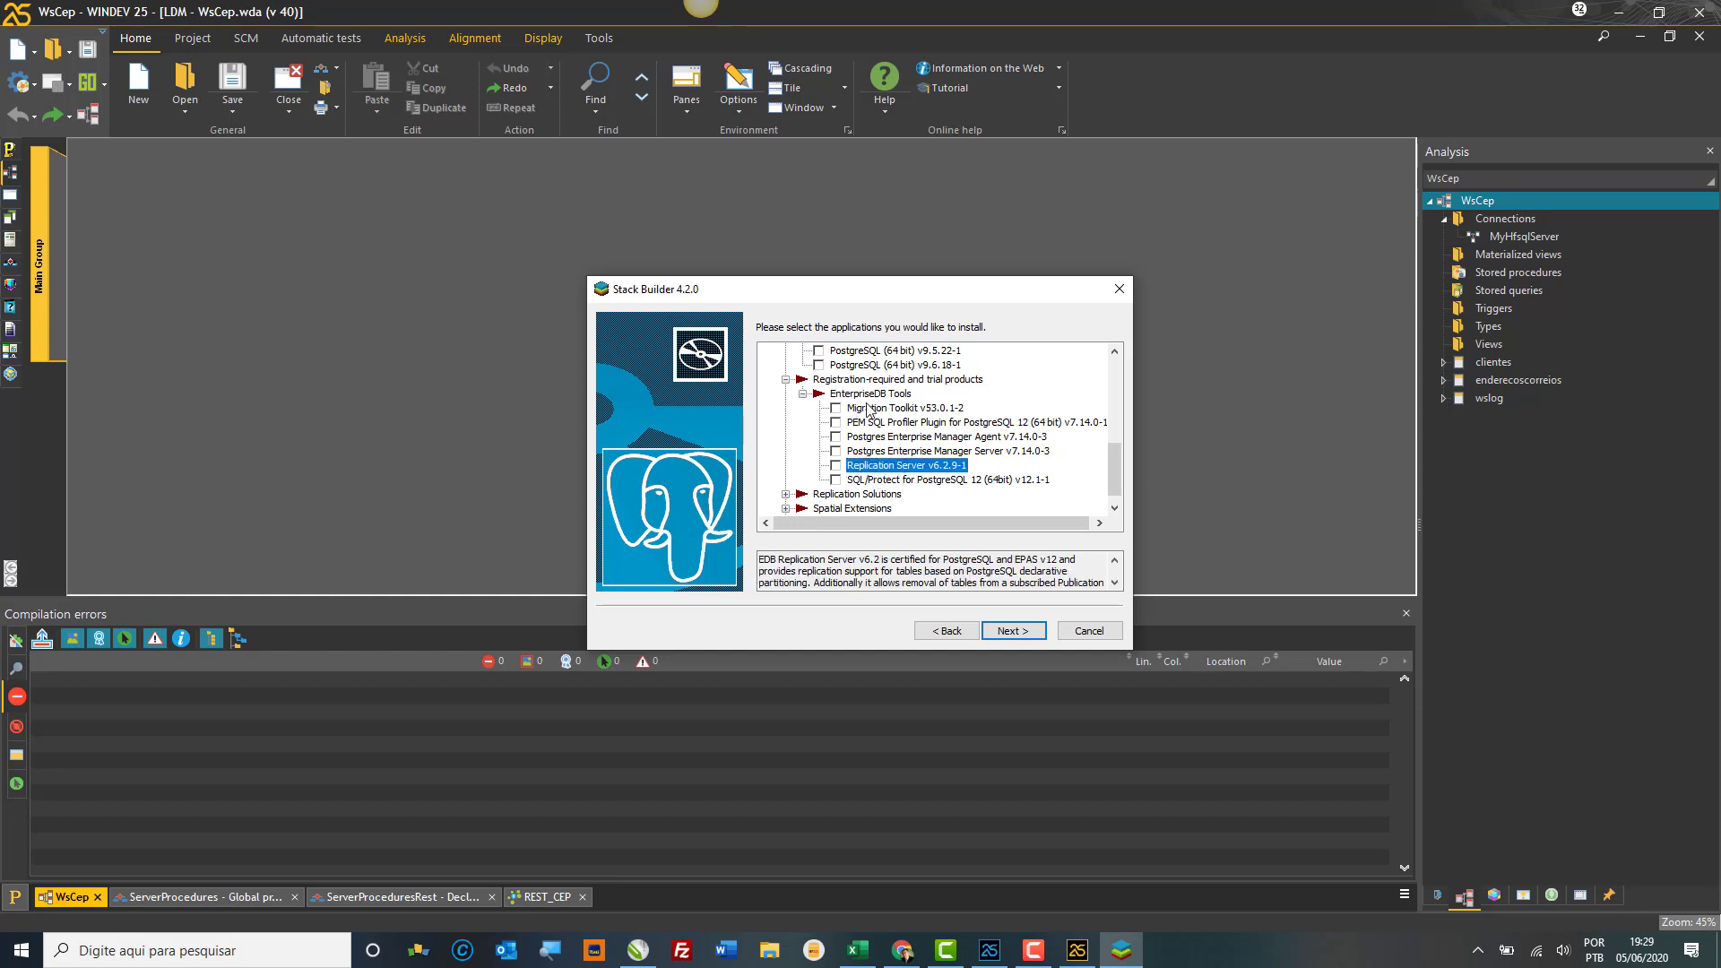
click(928, 412)
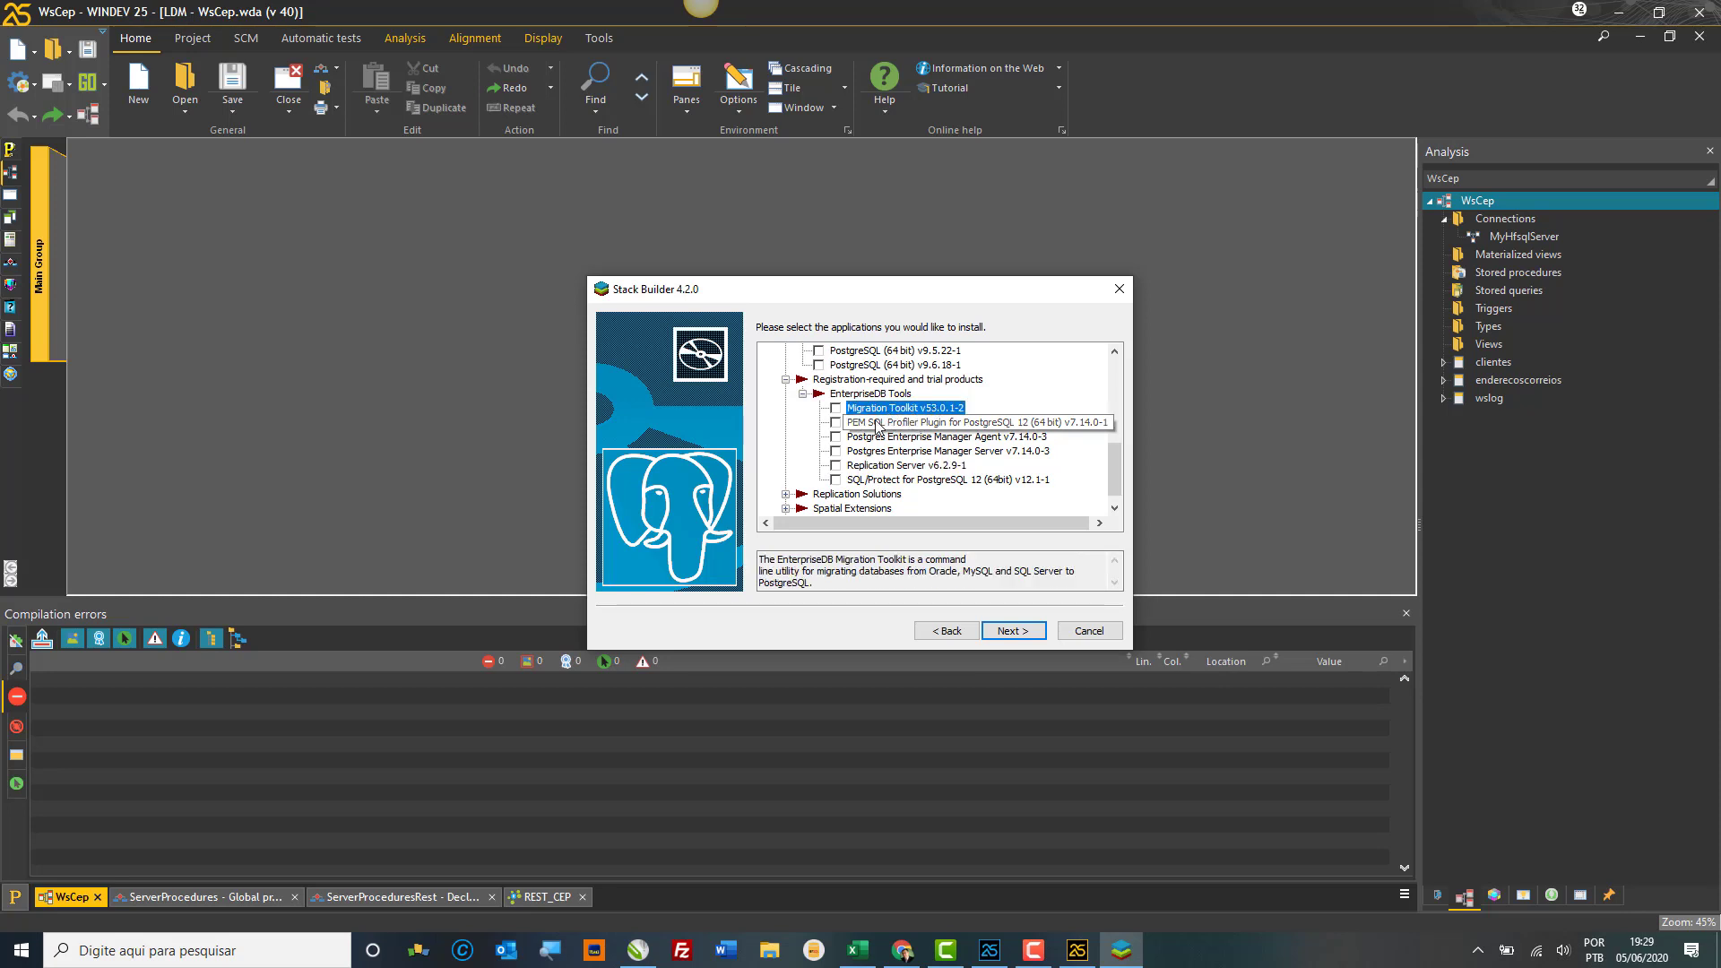
click(884, 482)
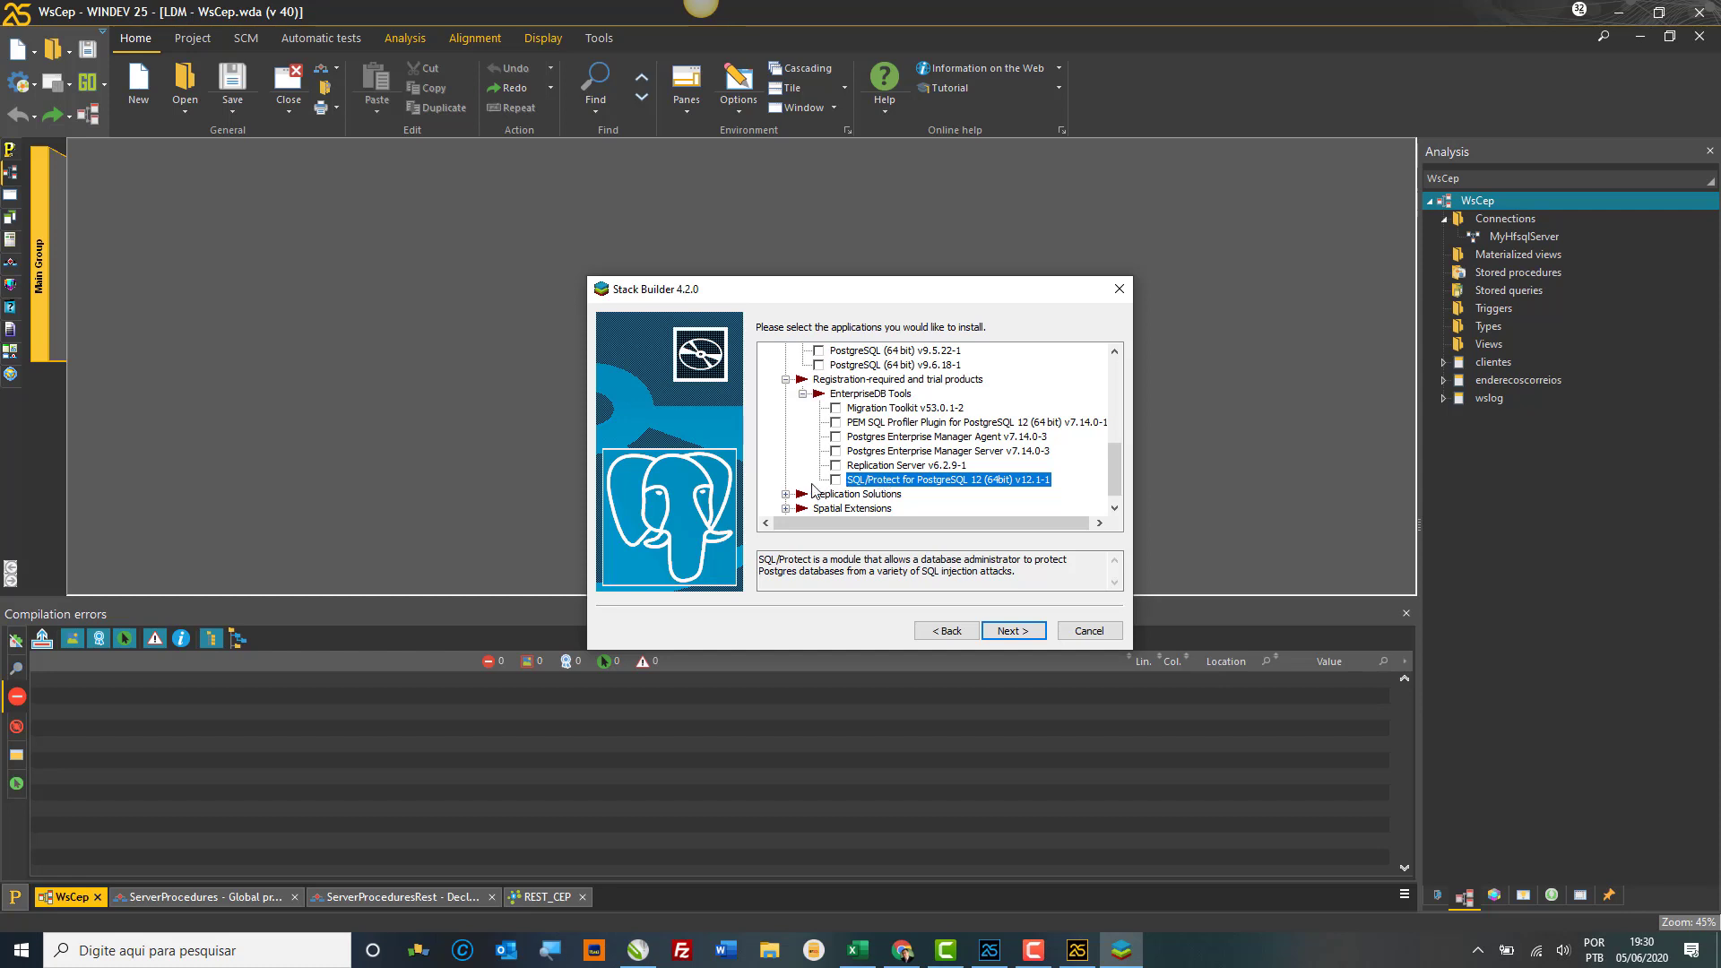
click(786, 494)
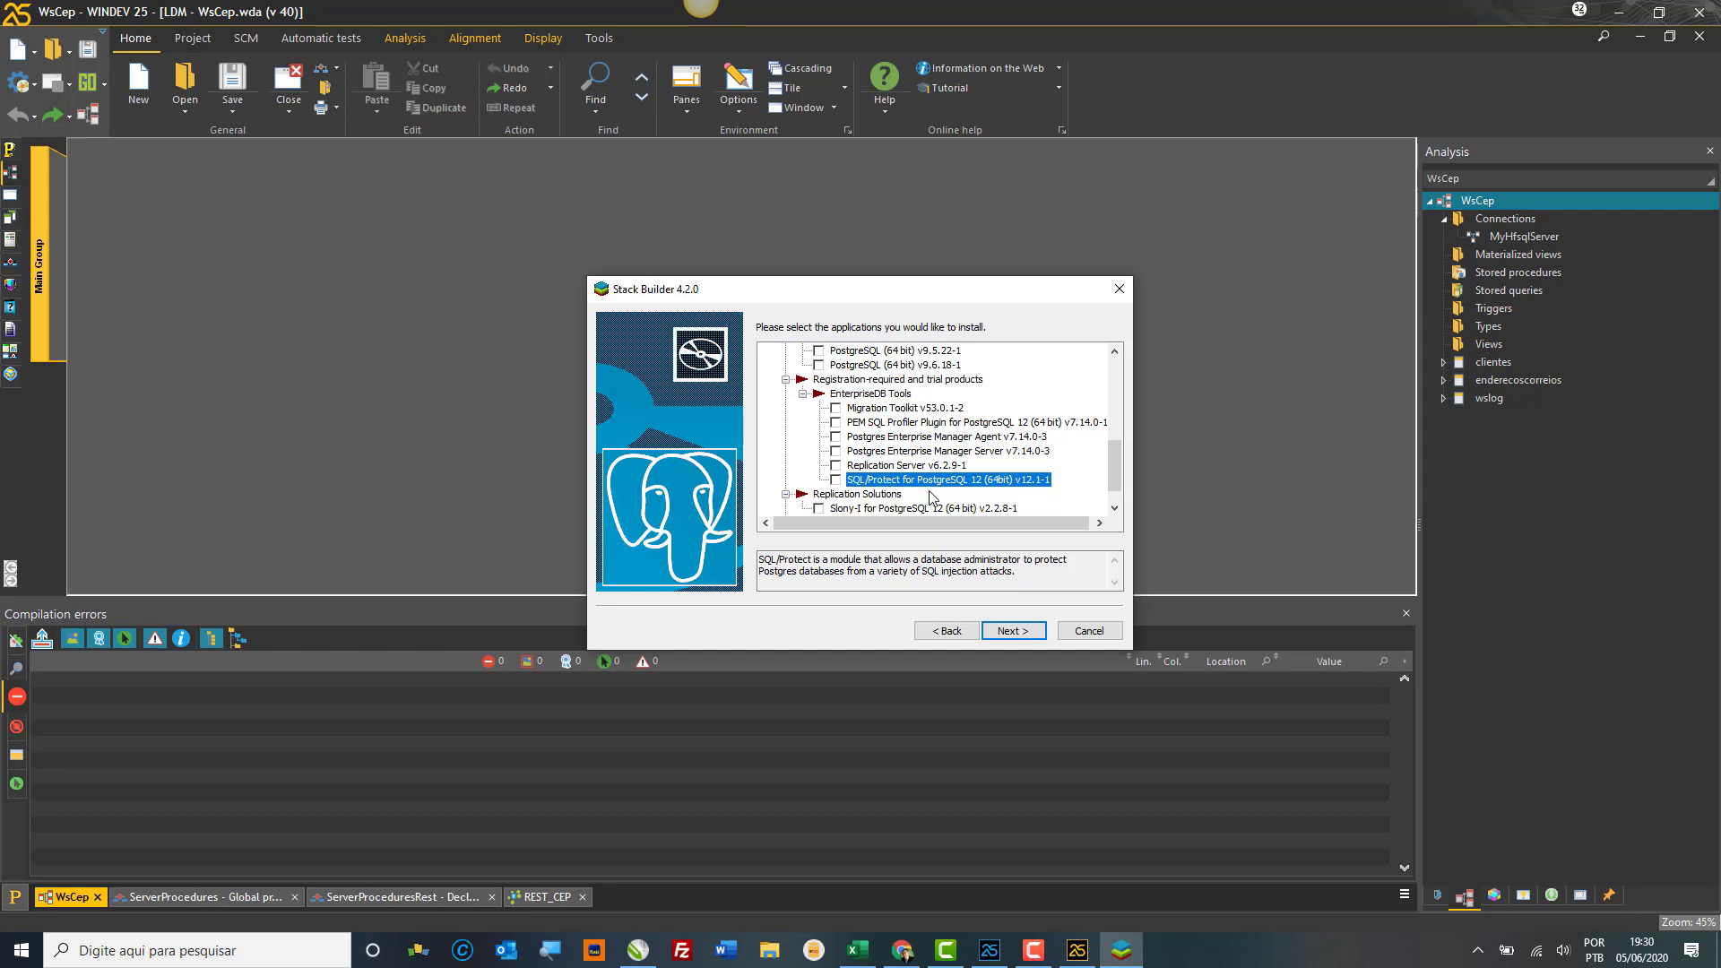
scroll(934, 498, down, 1)
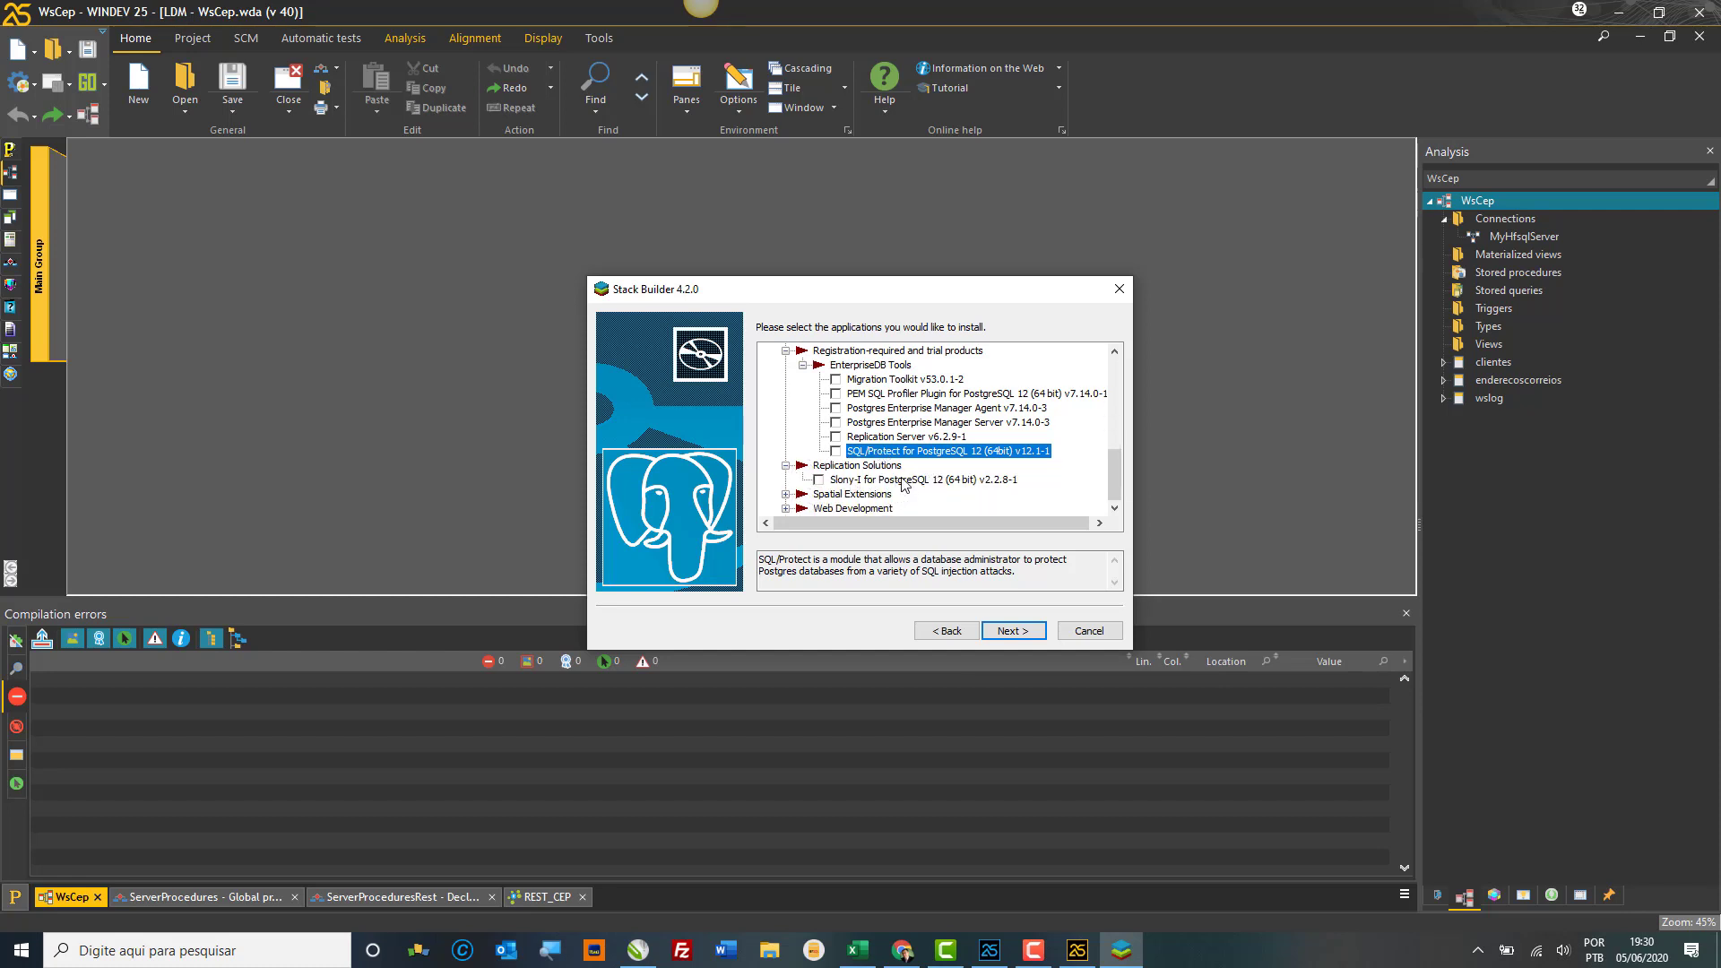
click(904, 482)
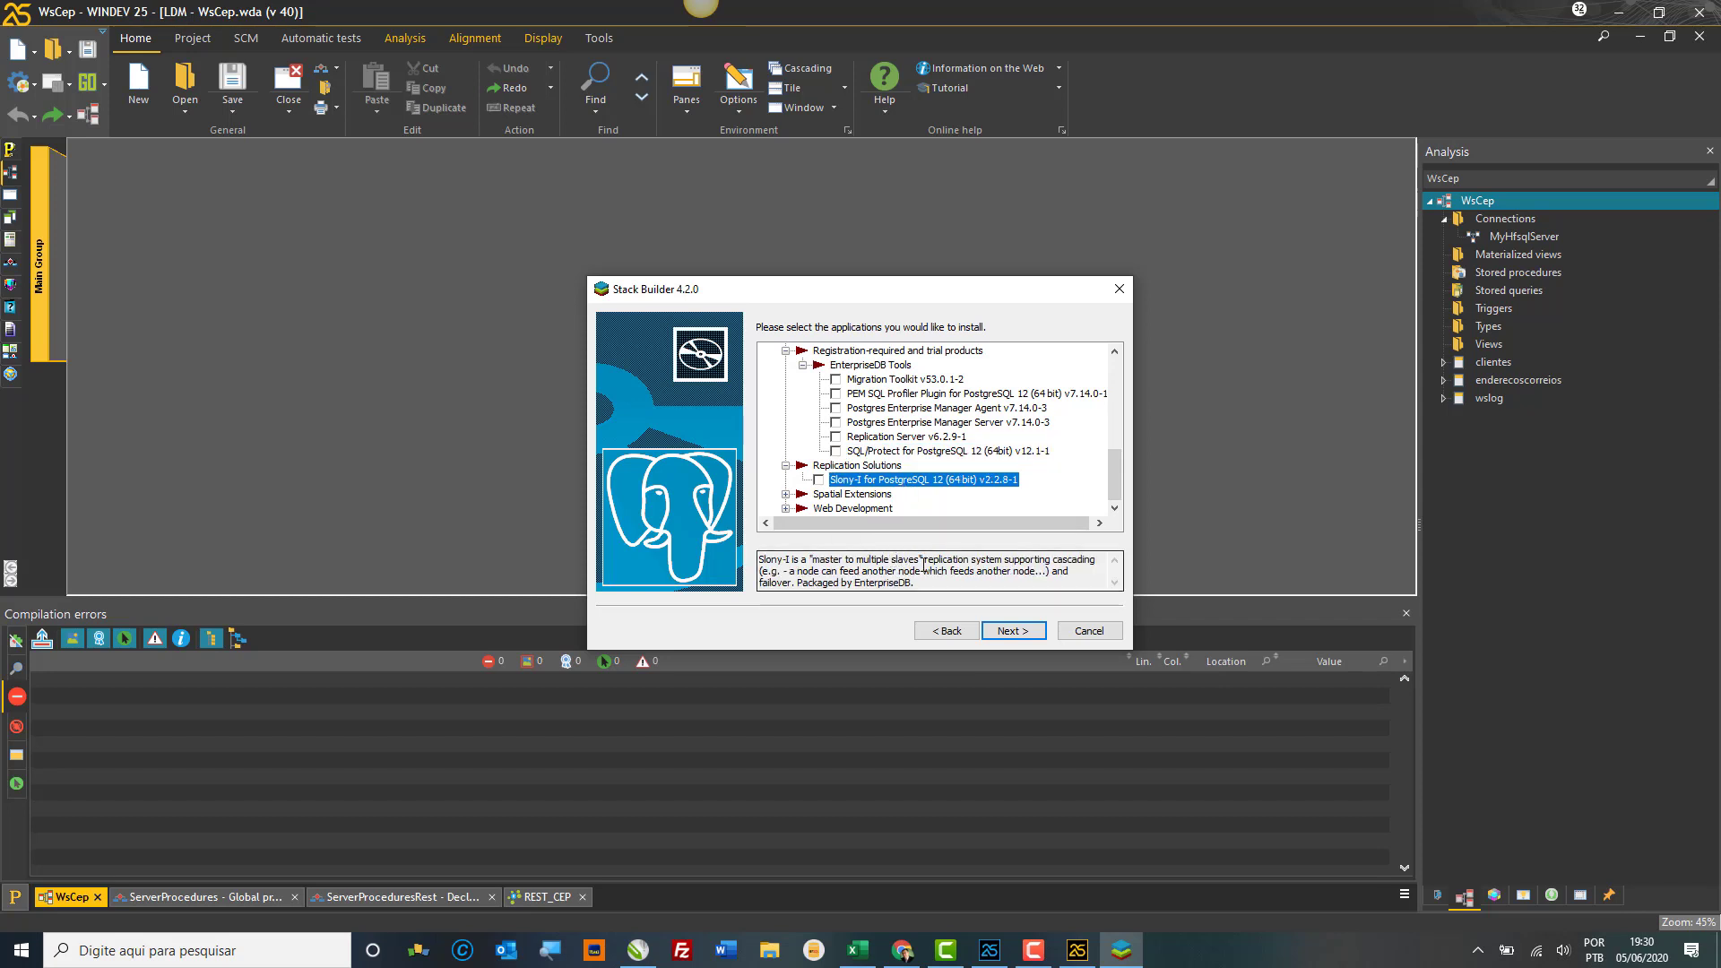
Step: Tick Slony-I for PostgreSQL 12, then expand Spatial Extensions and read the PostGIS 3.0 Bundle description
click(819, 481)
click(786, 494)
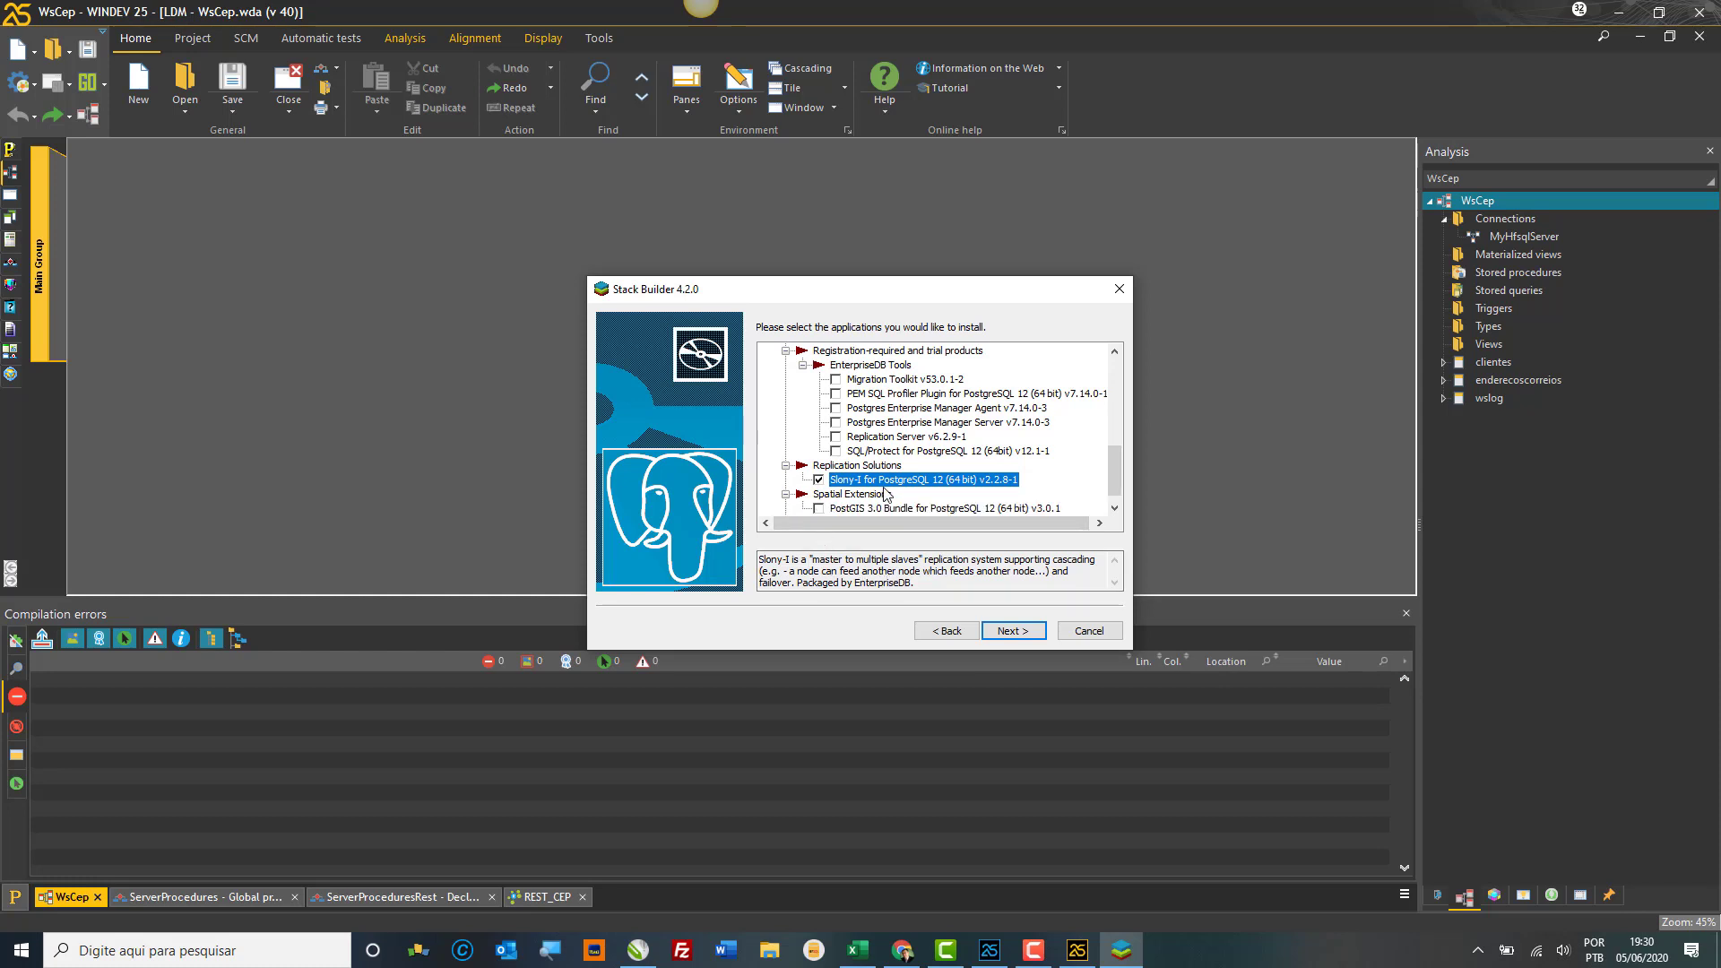
scroll(887, 496, down, 1)
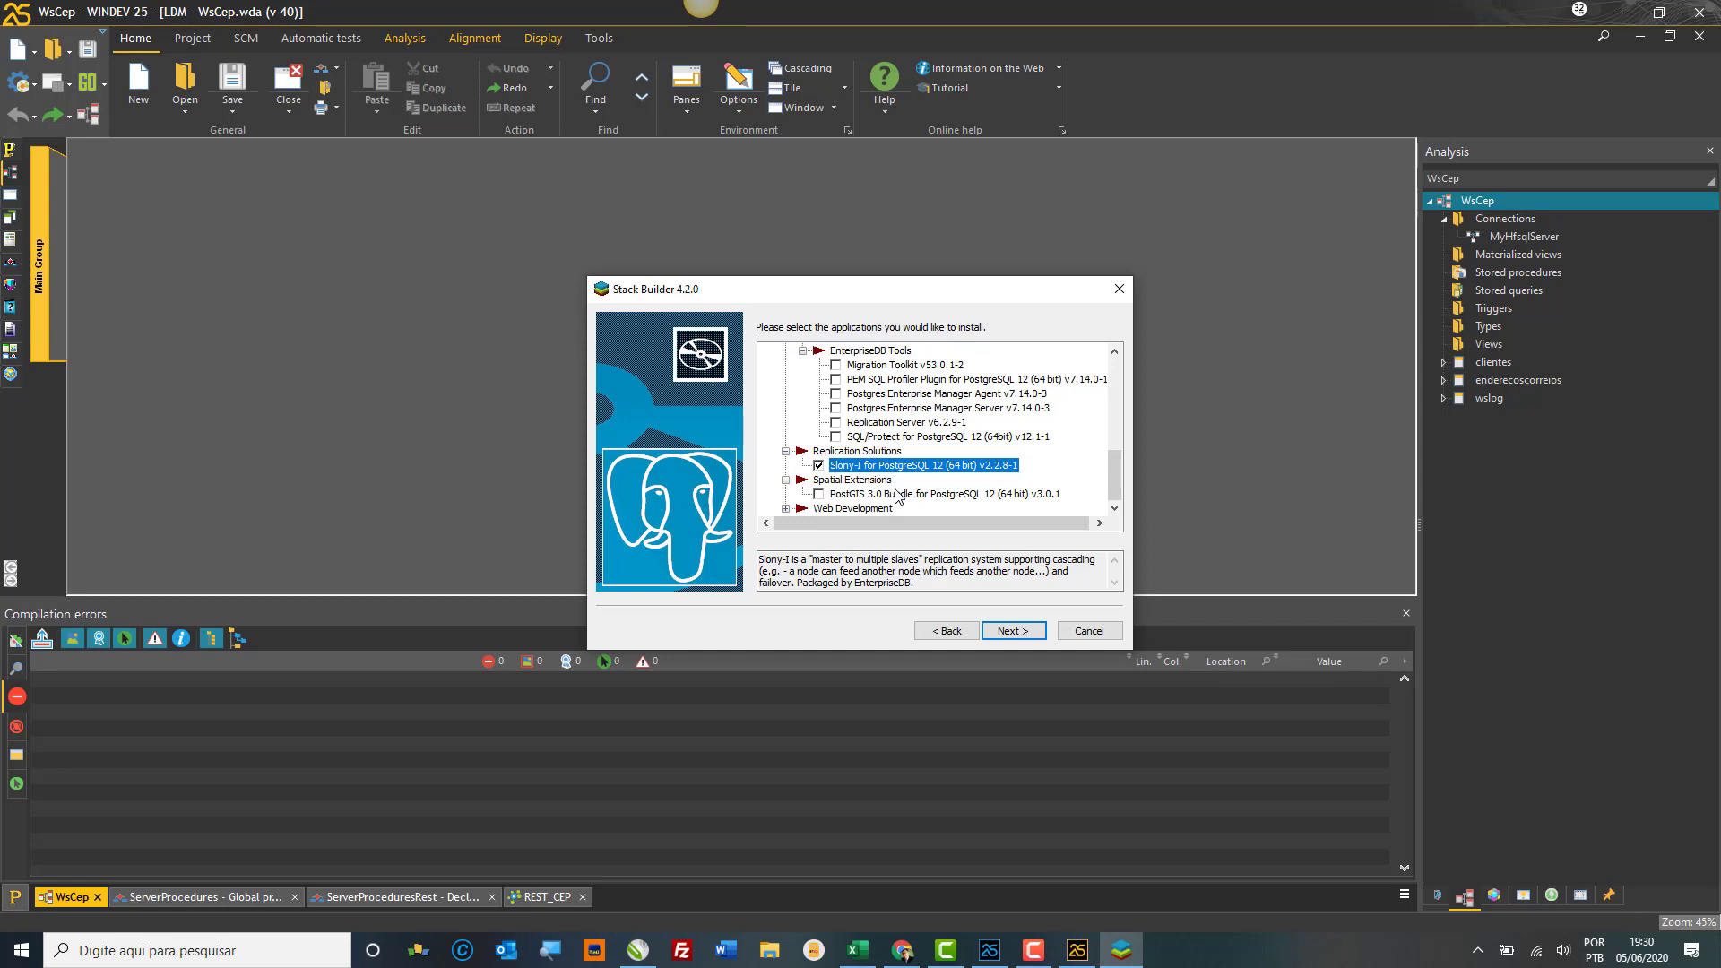
click(897, 494)
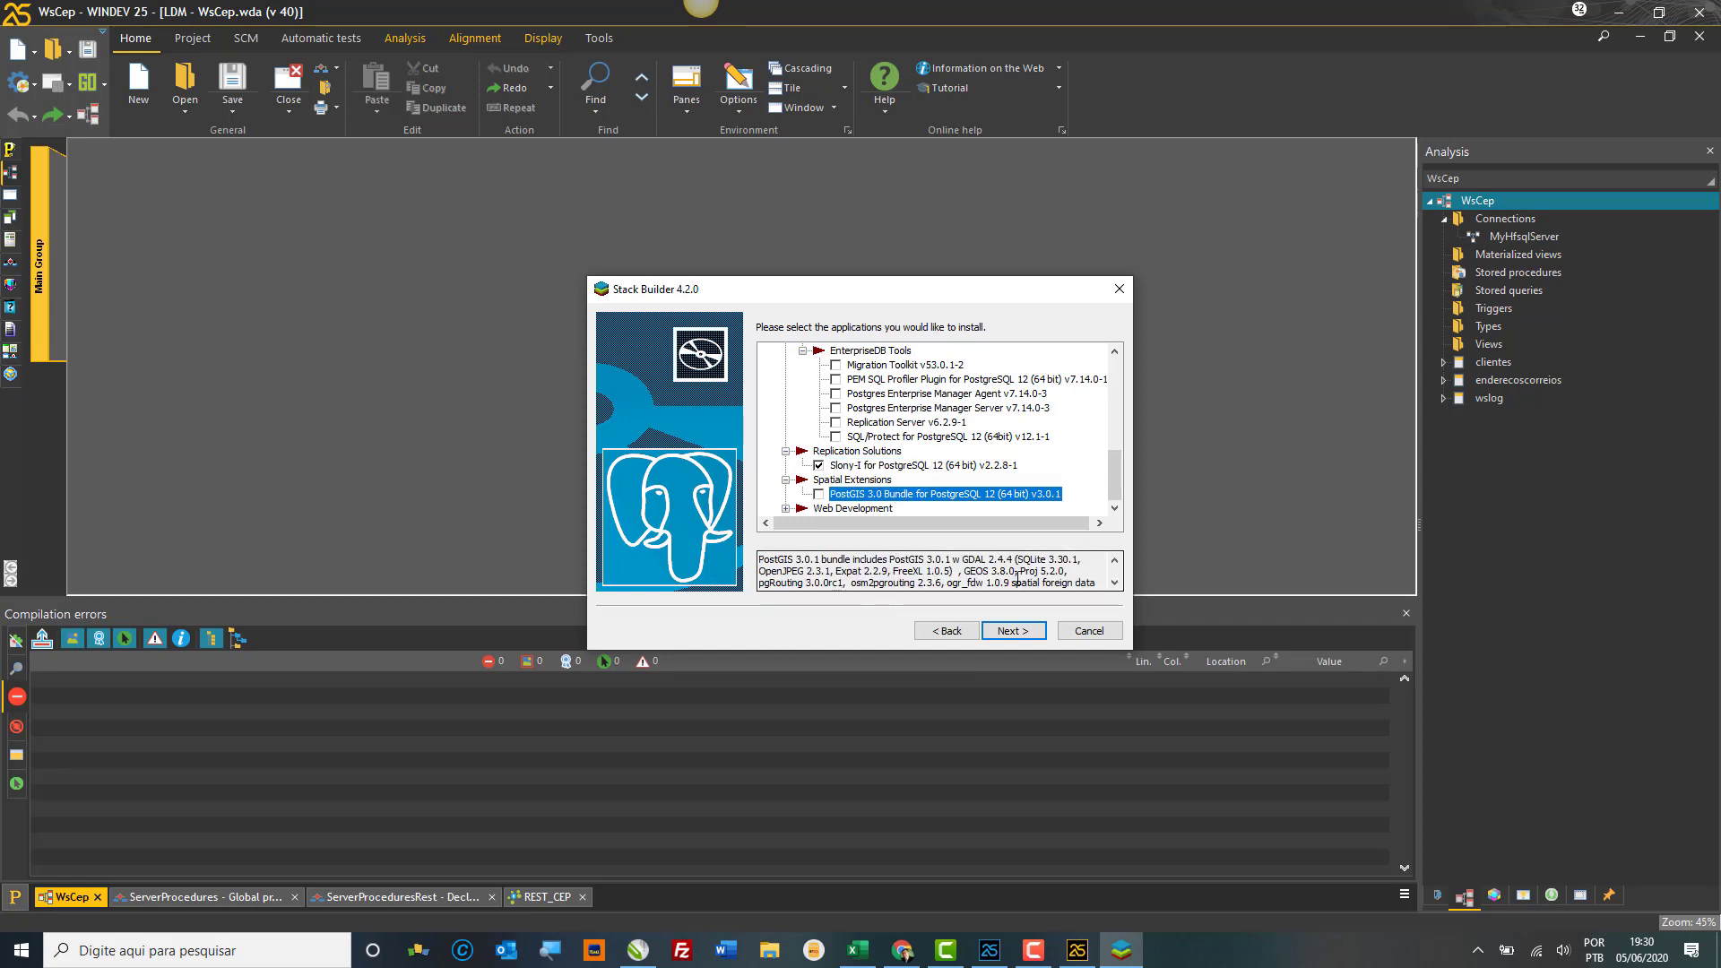
click(1115, 583)
click(1115, 582)
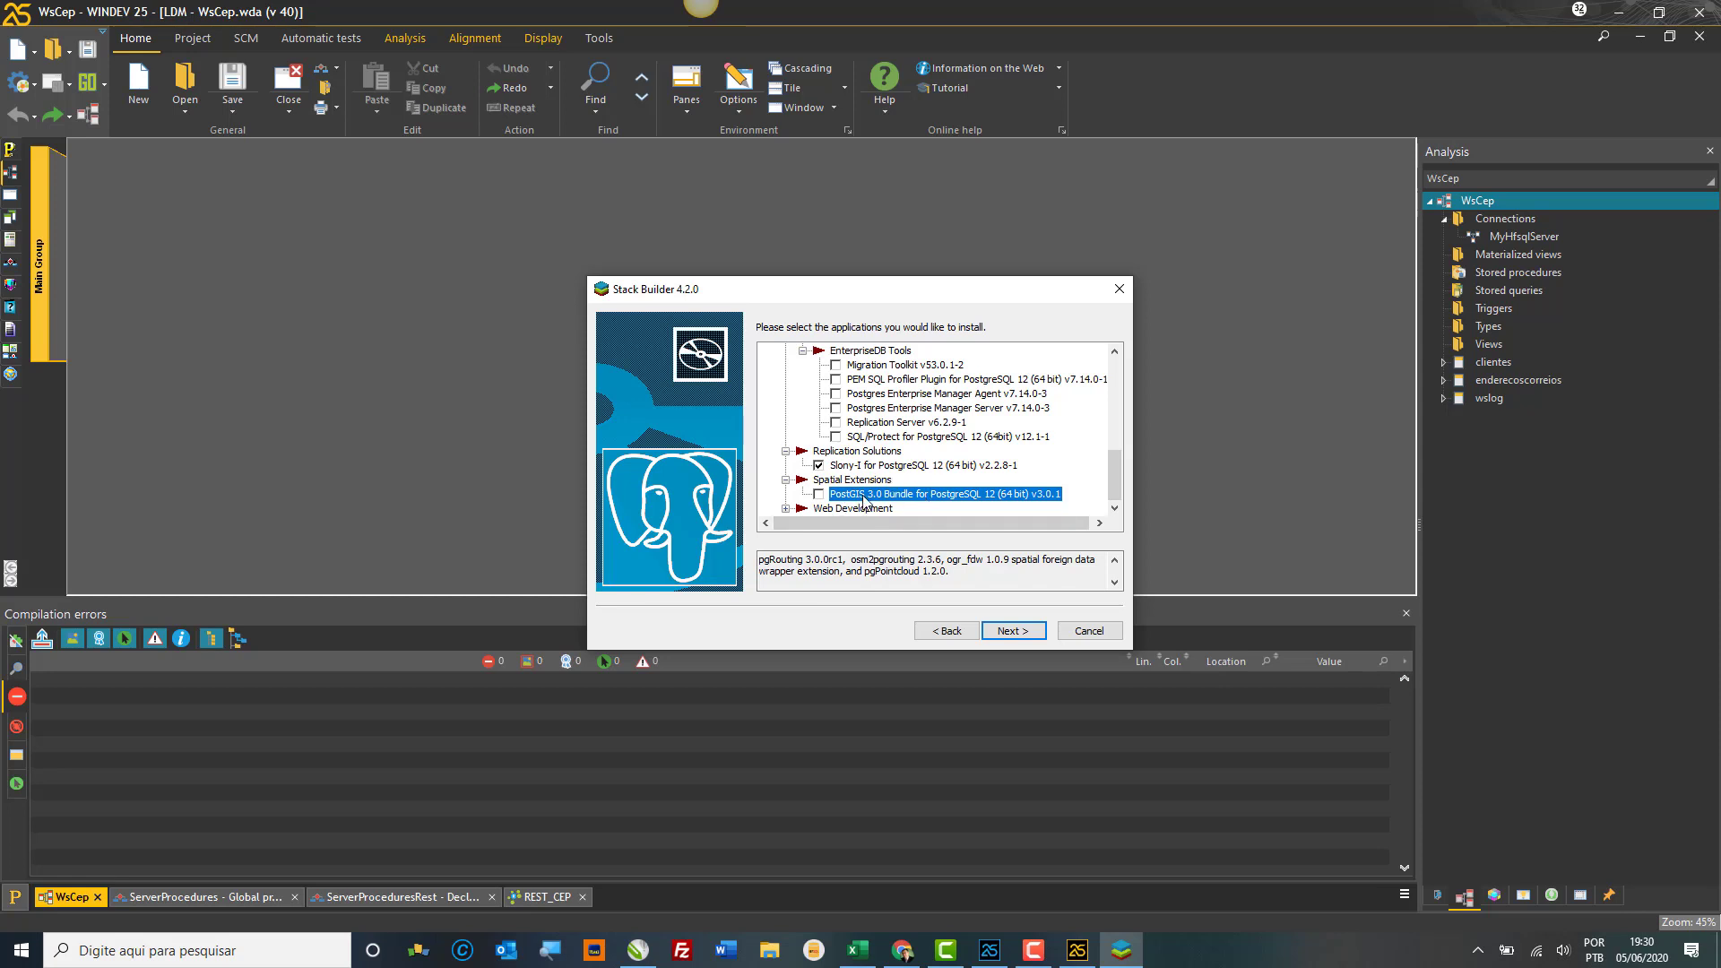
Step: Expand Web Development, read the PEM-HTTPD description, and move on to review the two selected packages
click(787, 509)
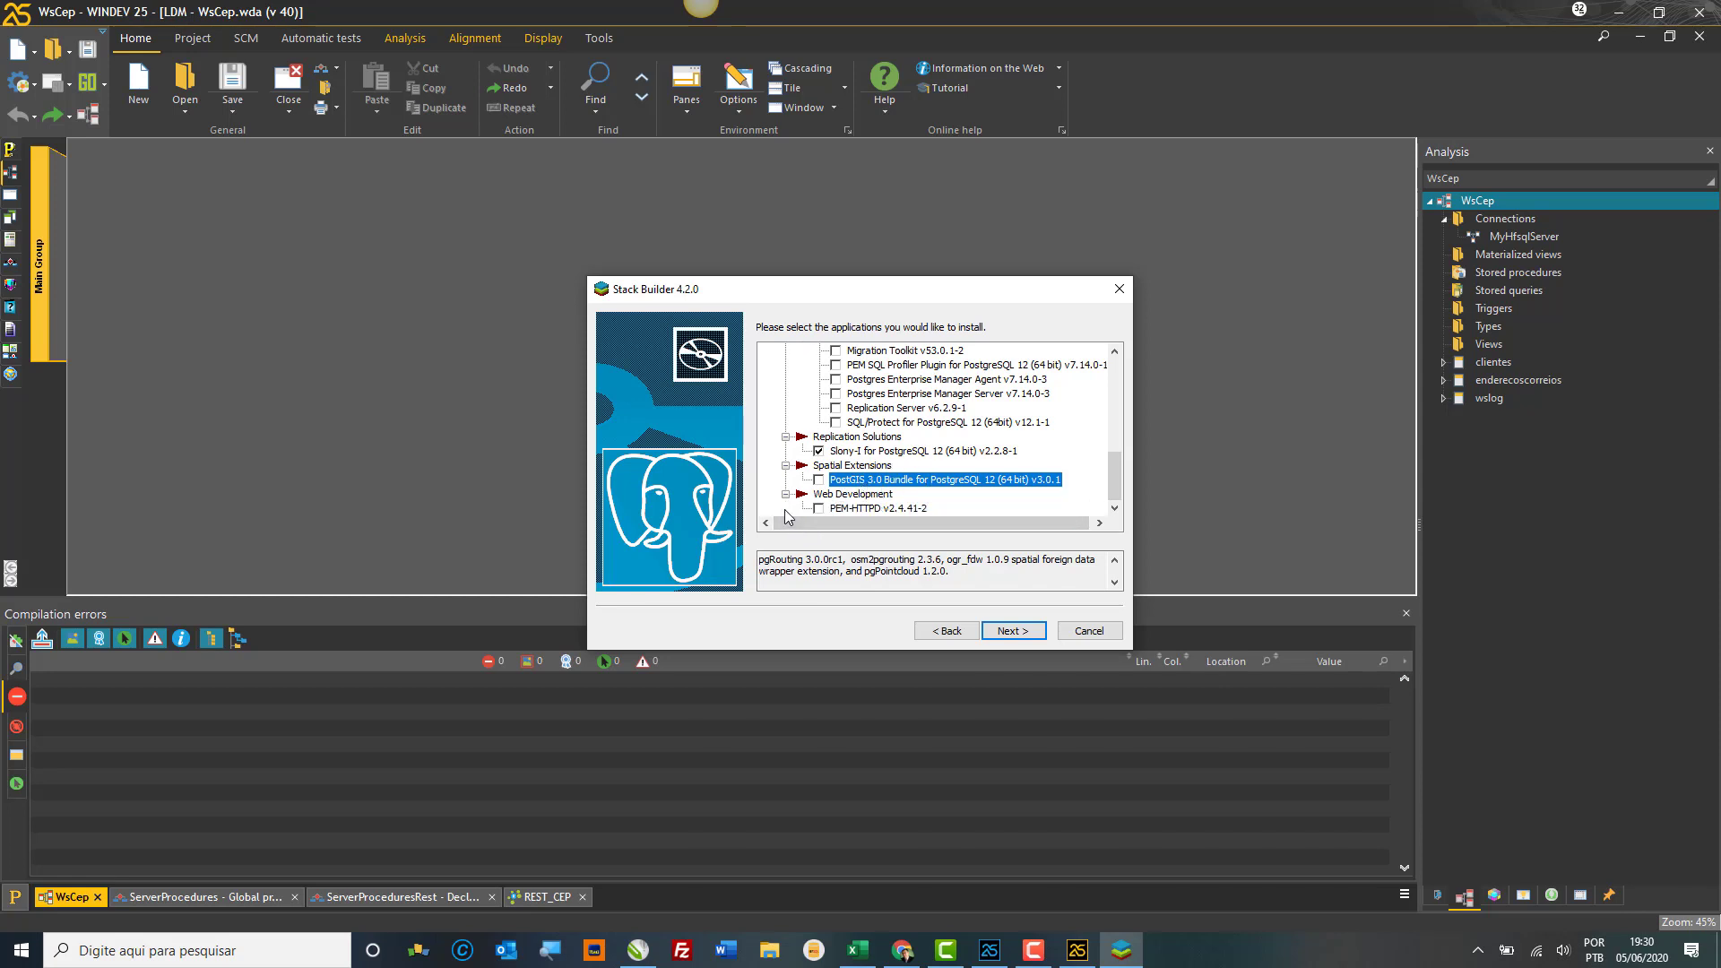
click(866, 509)
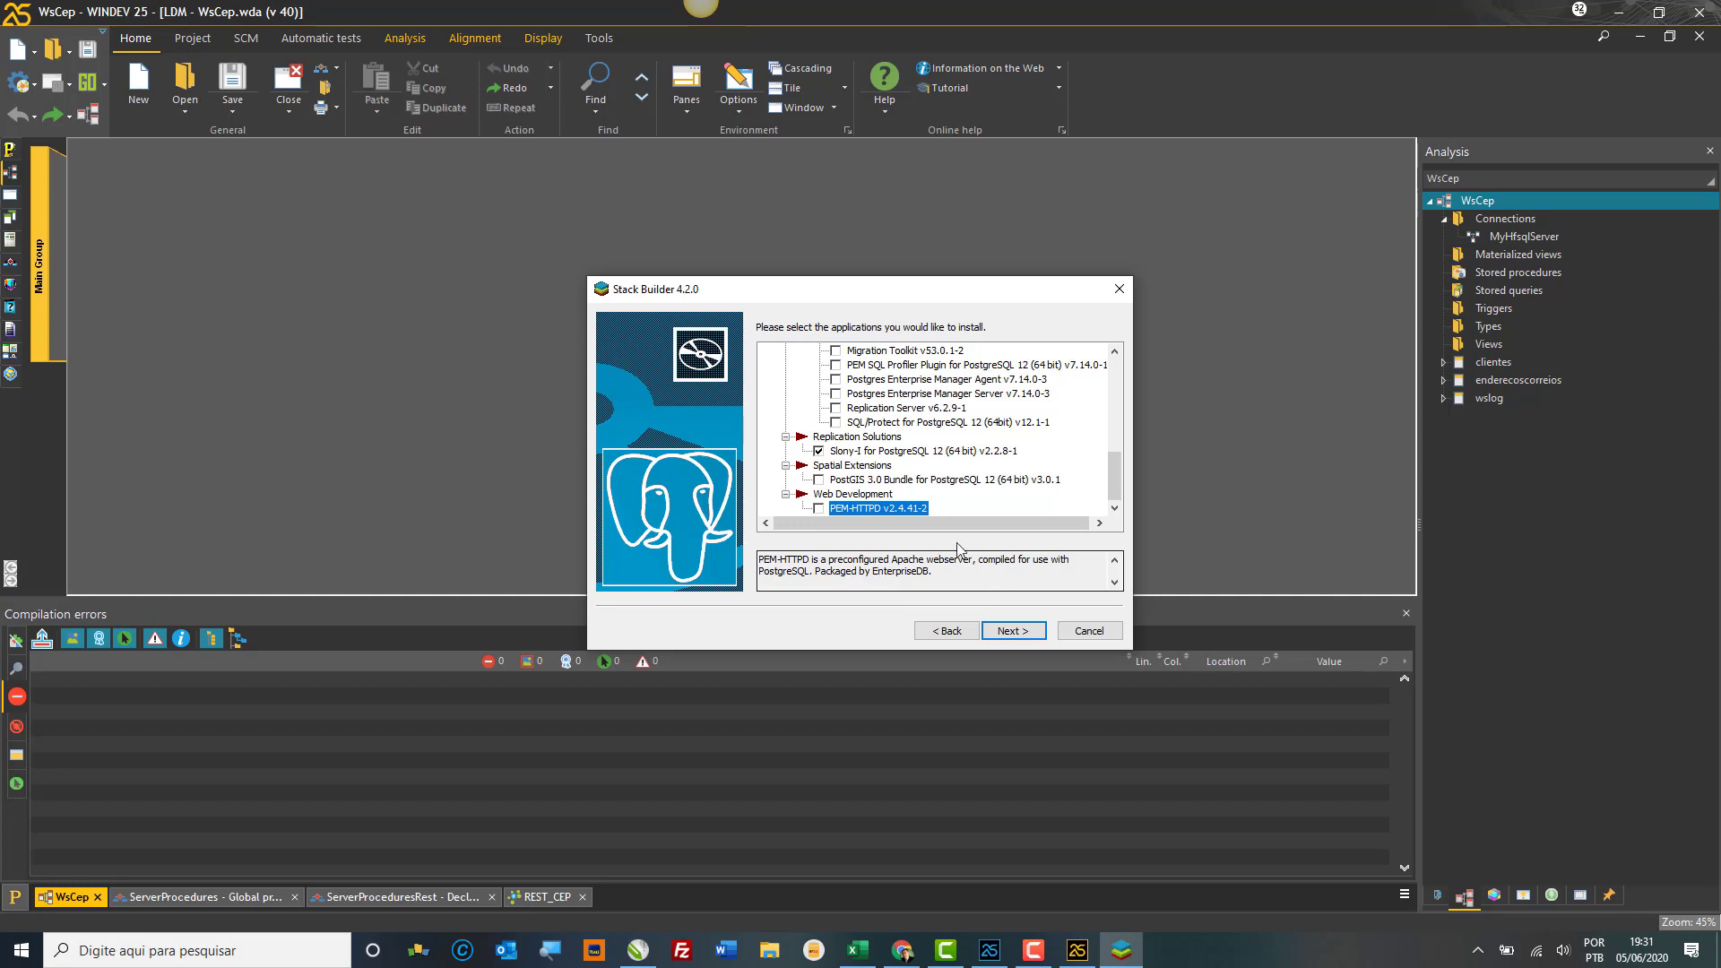
scroll(998, 466, up, 6)
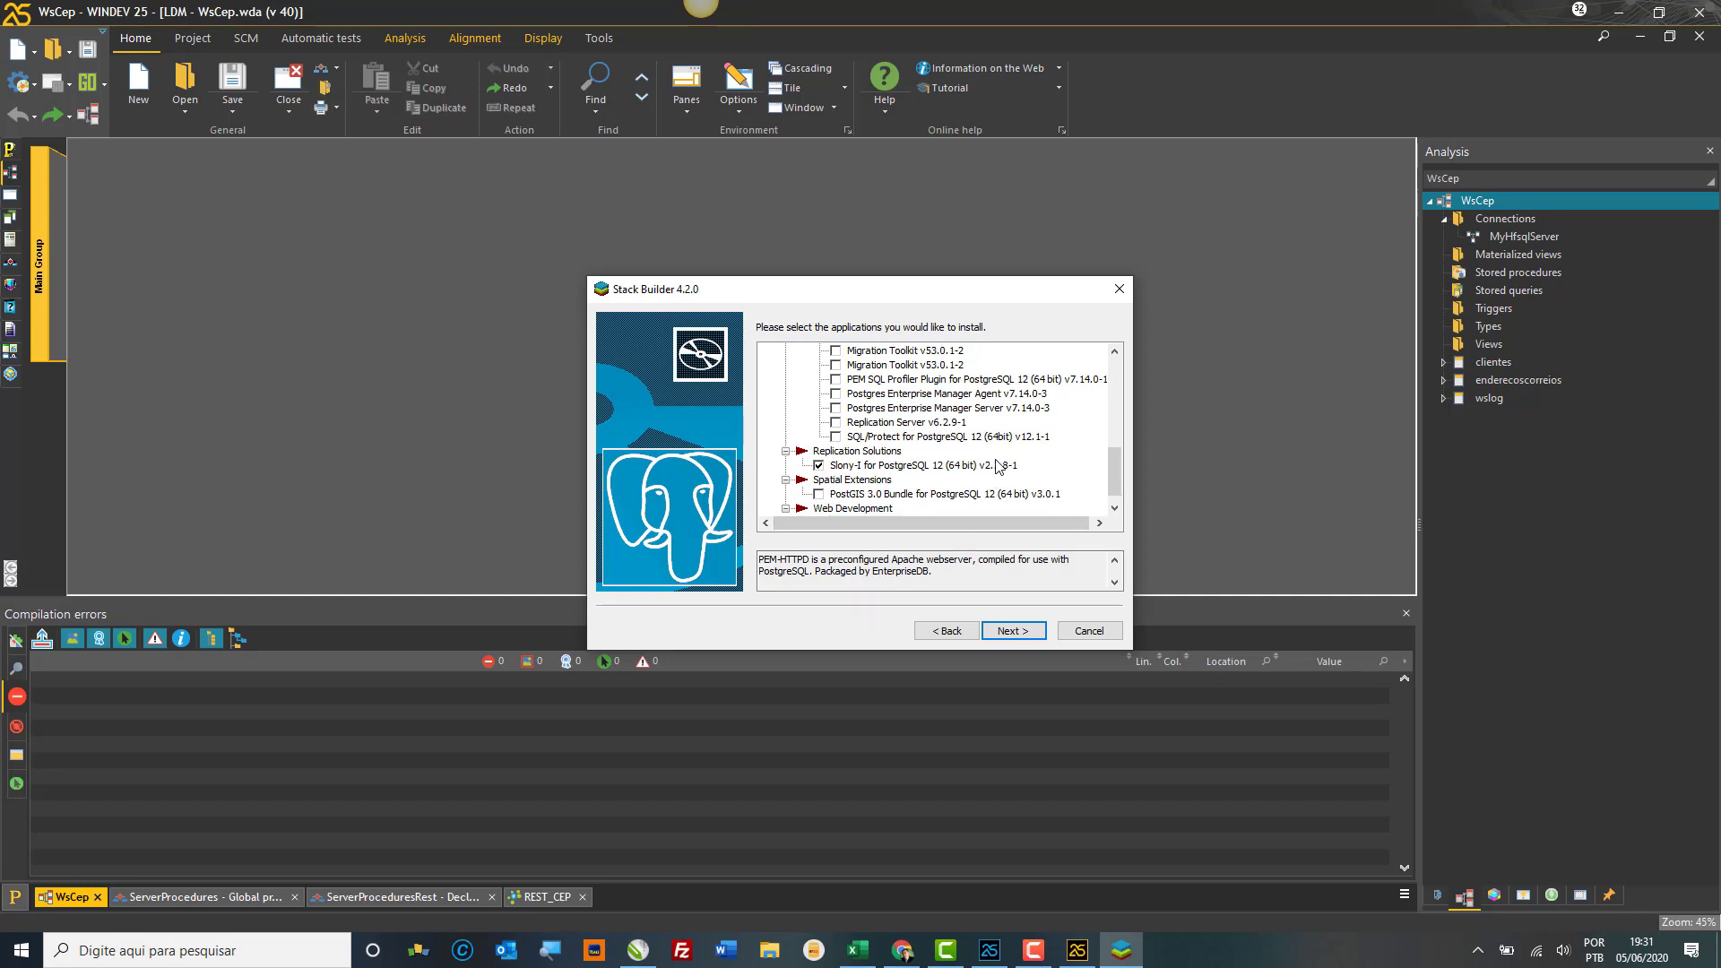
scroll(998, 466, up, 2)
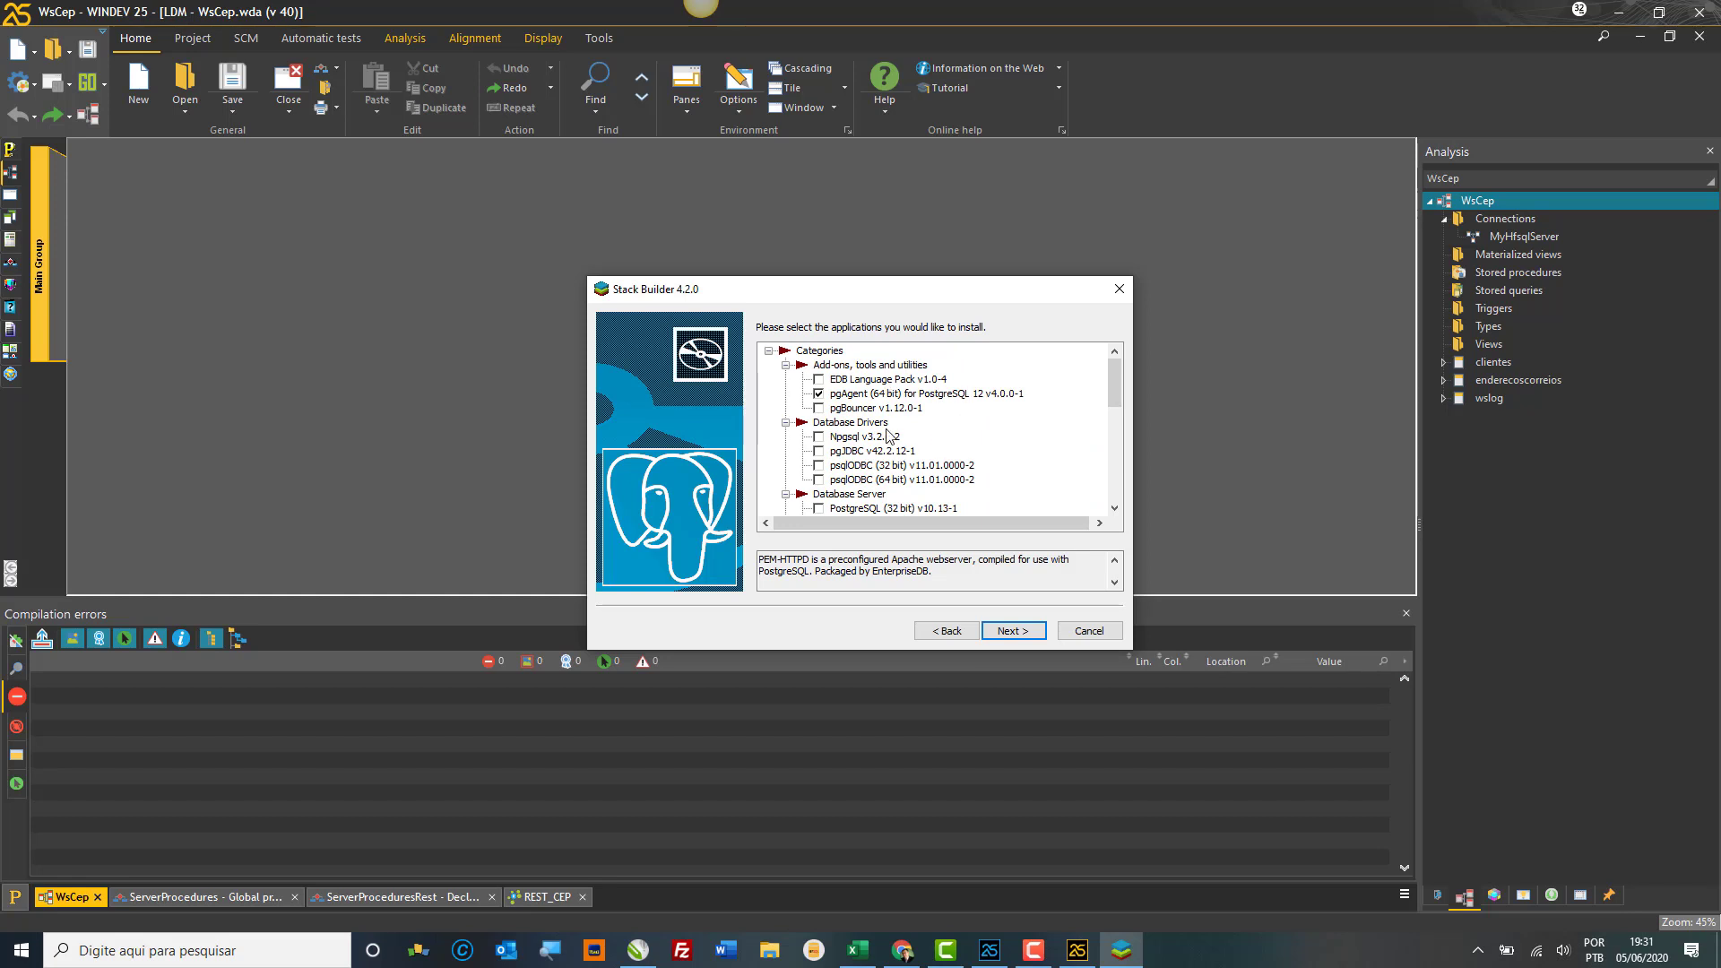
scroll(982, 416, down, 1)
scroll(982, 415, down, 5)
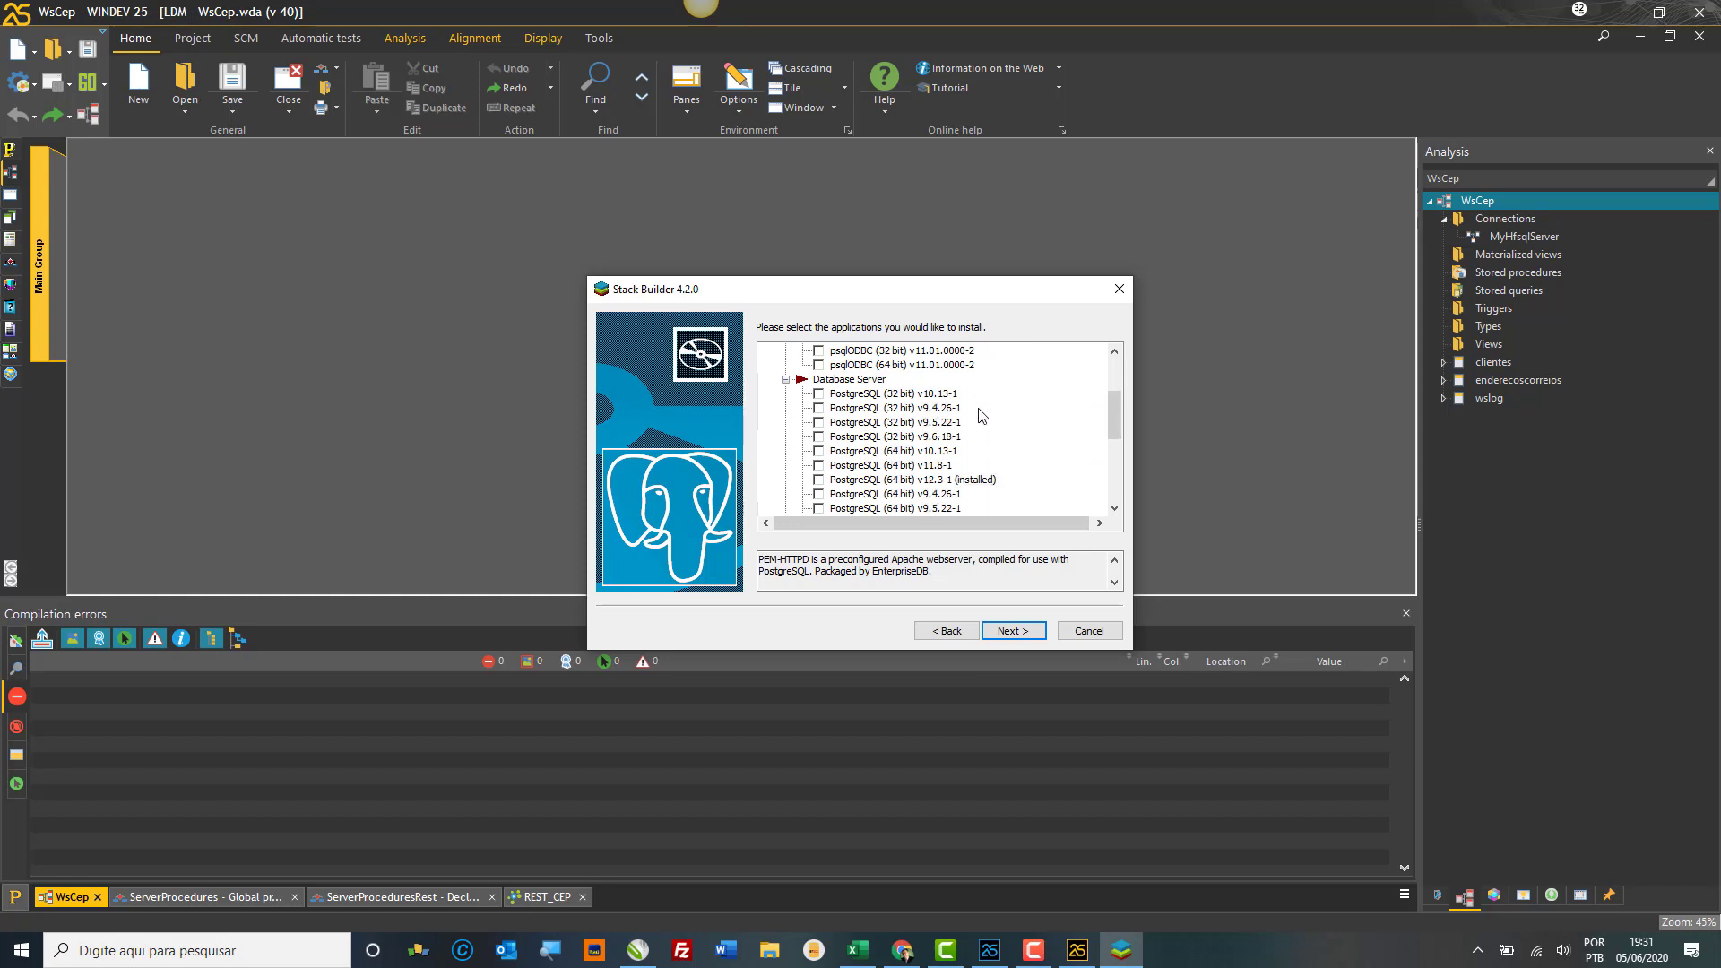
scroll(982, 414, down, 2)
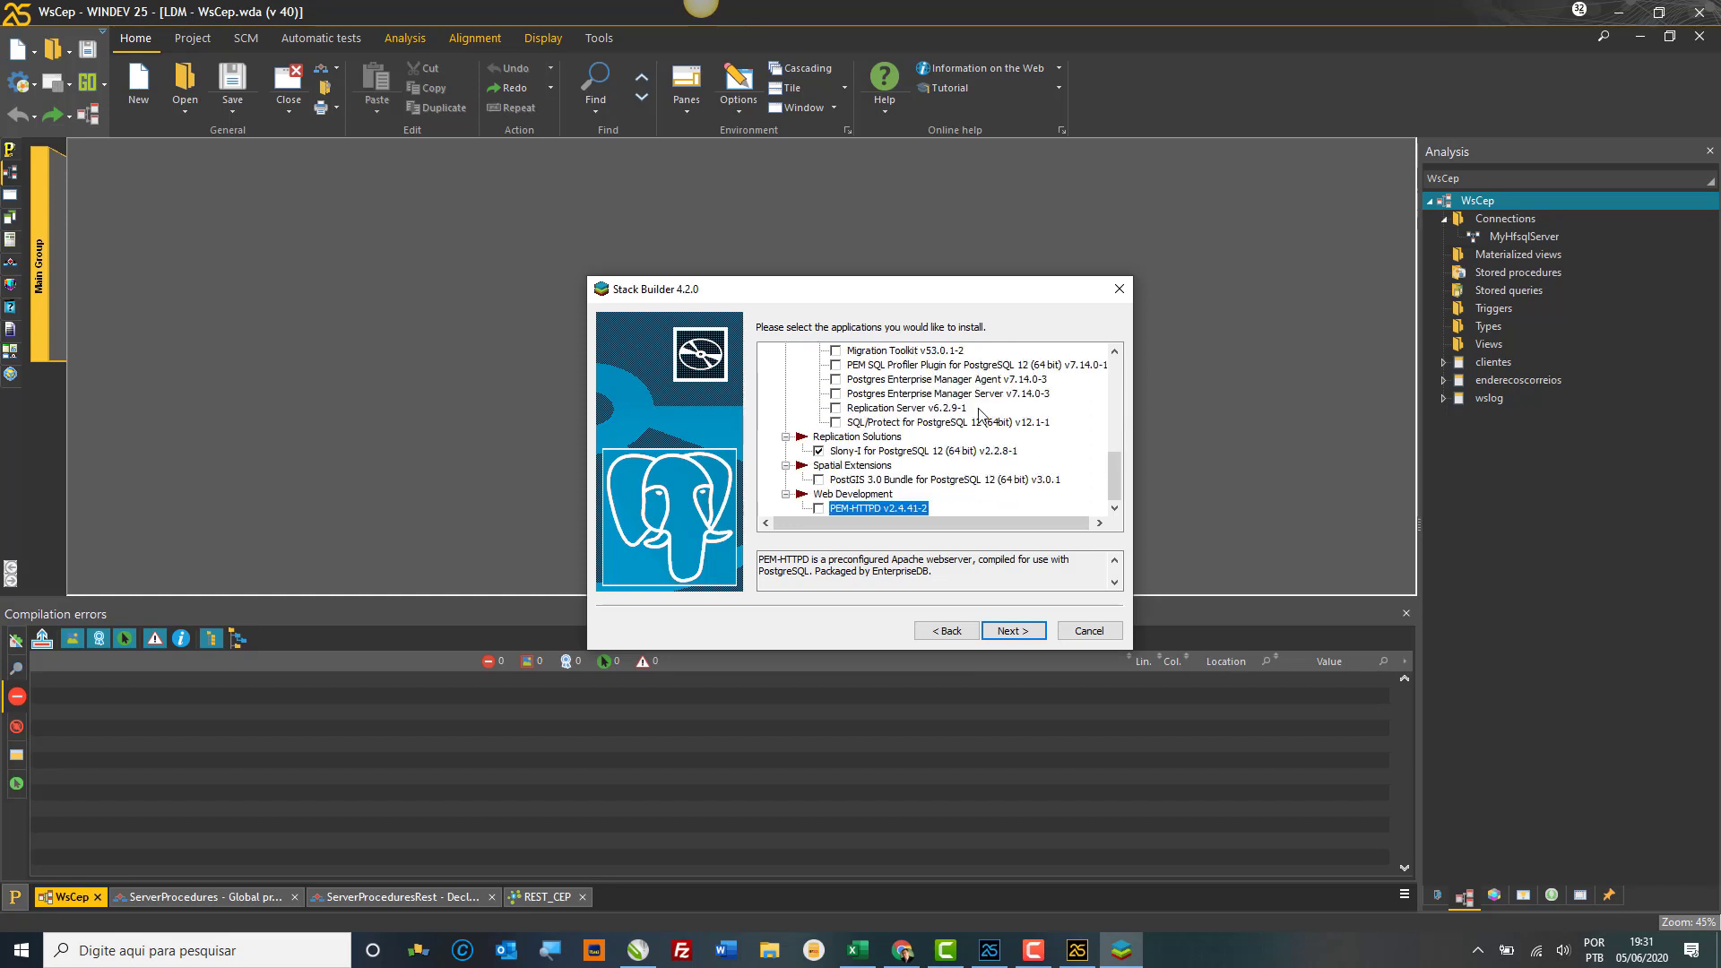
click(1008, 633)
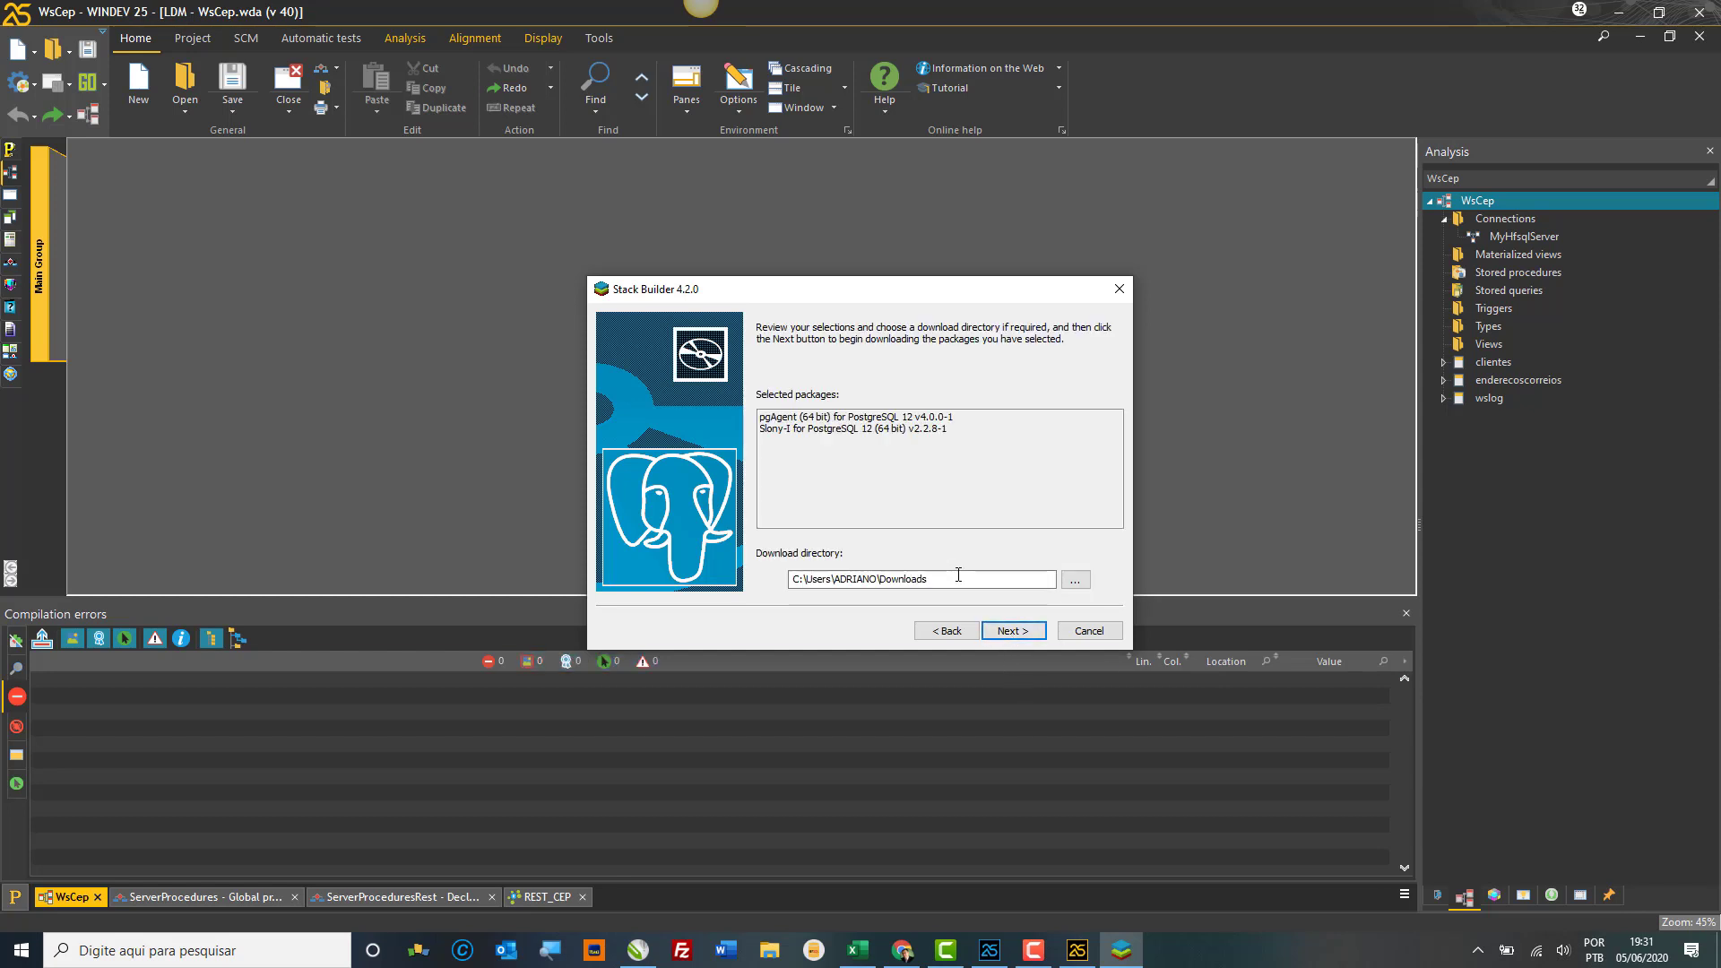
Step: Download the pgAgent and Slony-I packages and begin installing them
click(1010, 637)
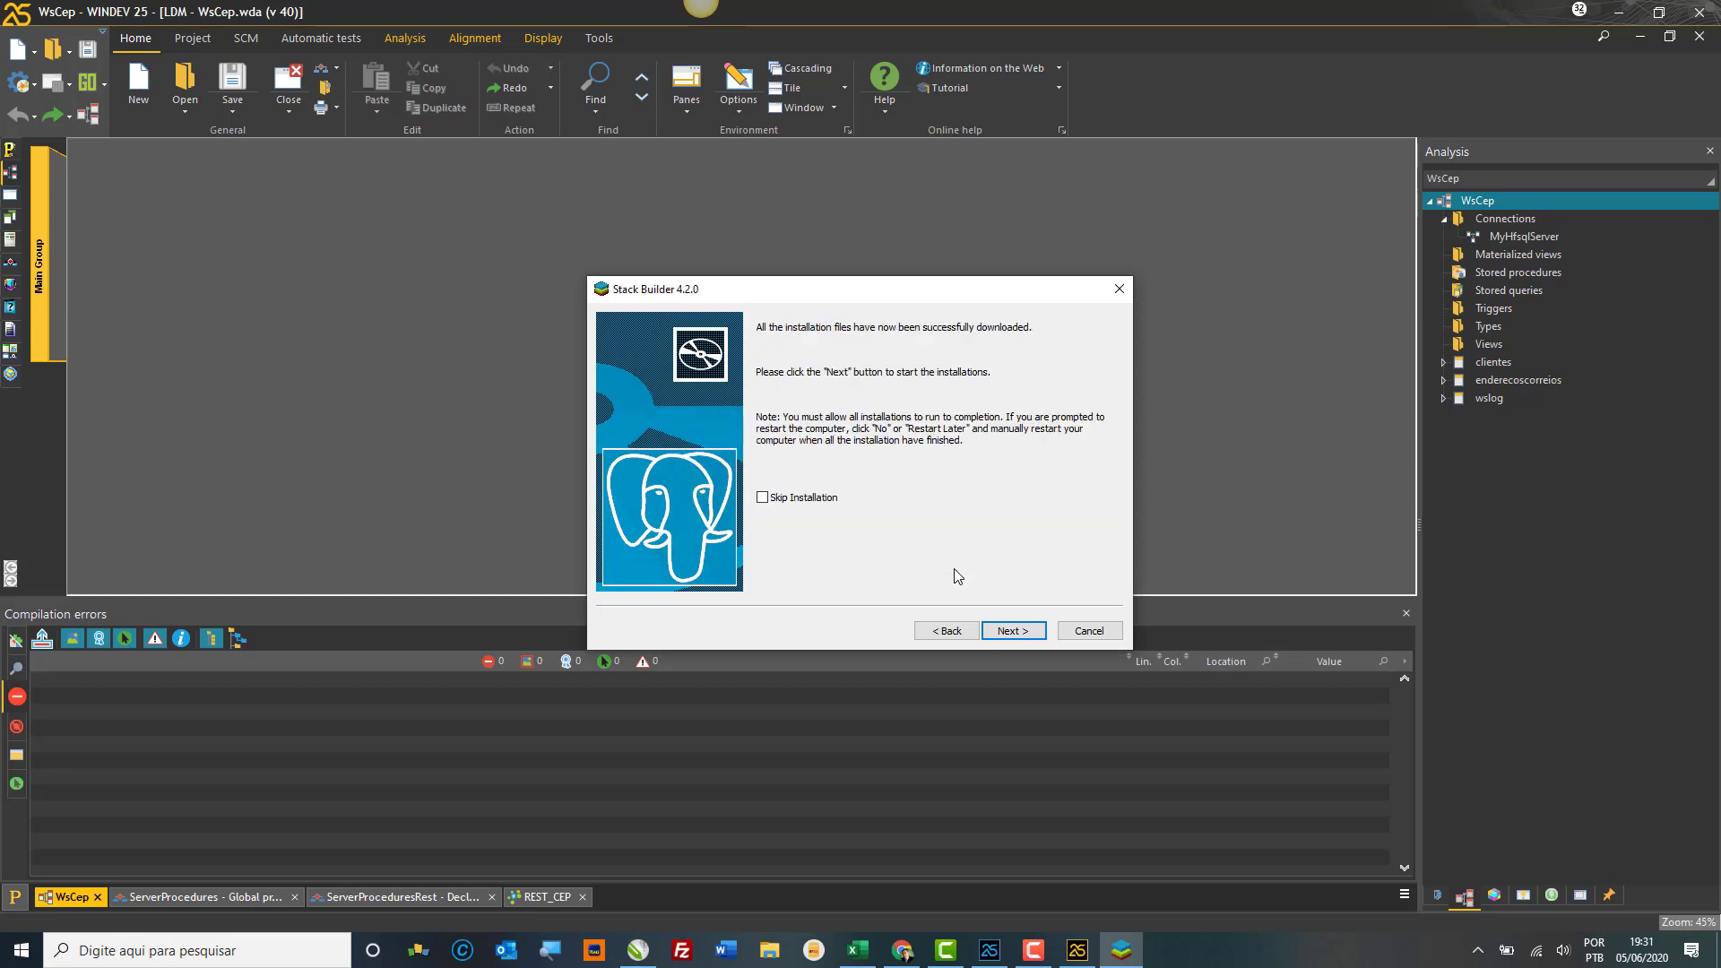
click(1008, 633)
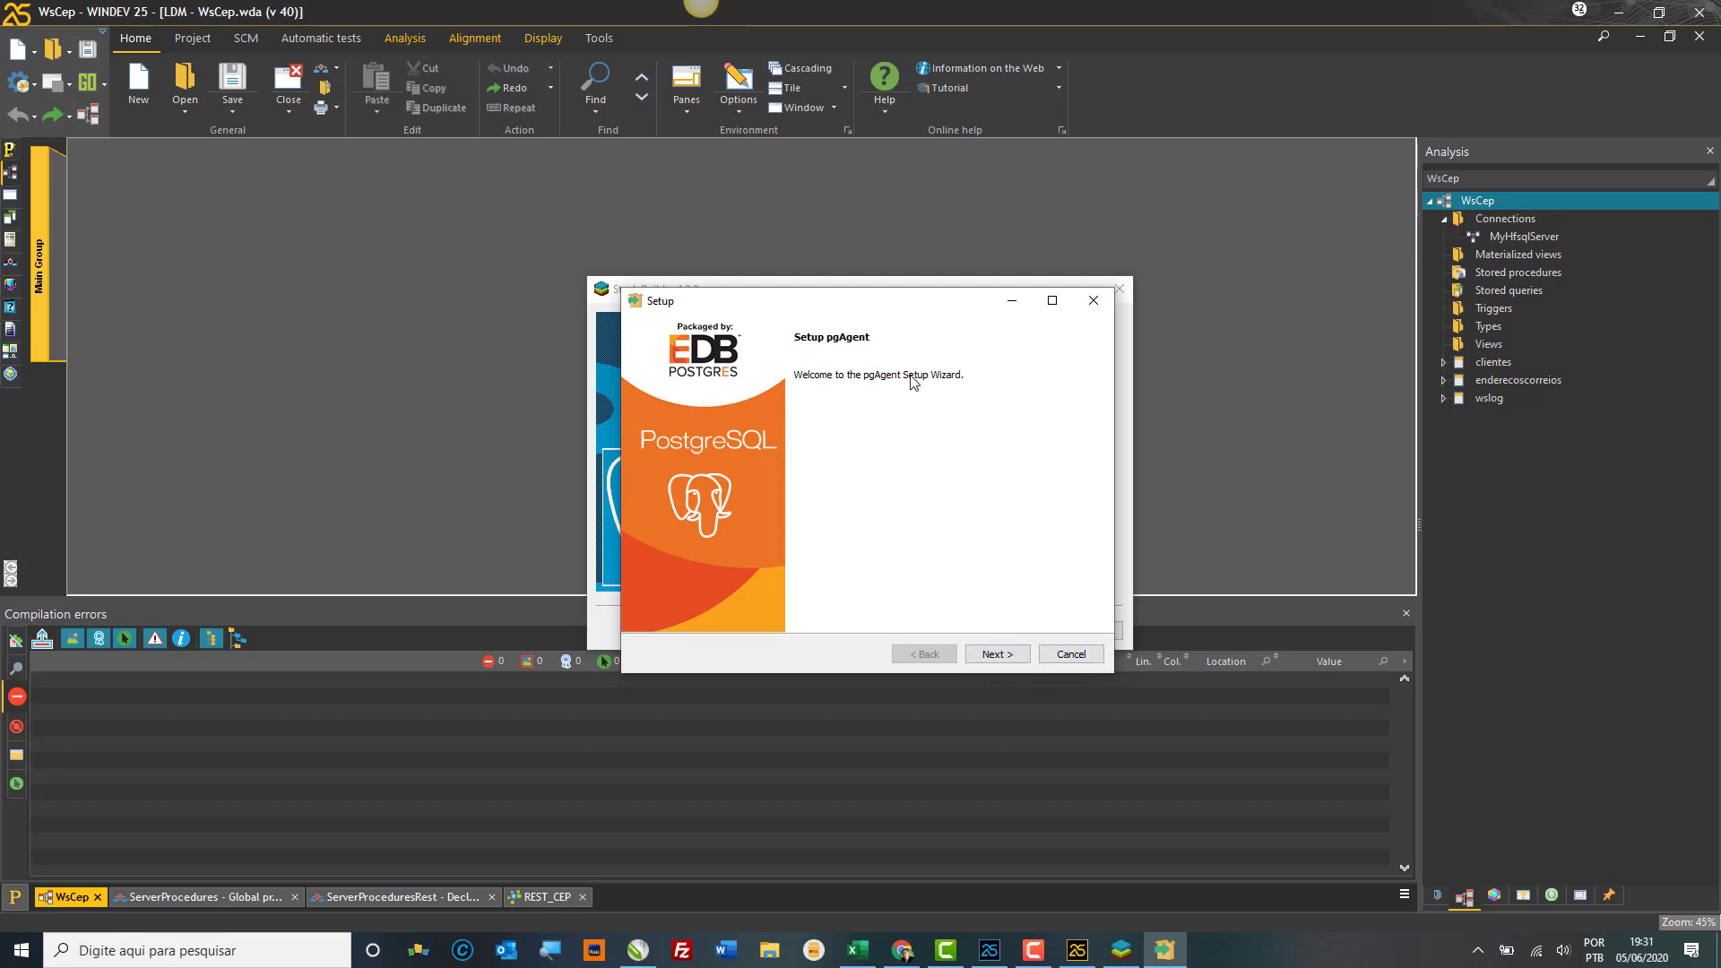
Step: Get past the pgAgent welcome and Upgrade Mode pages and submit the PostgreSQL password
click(1001, 657)
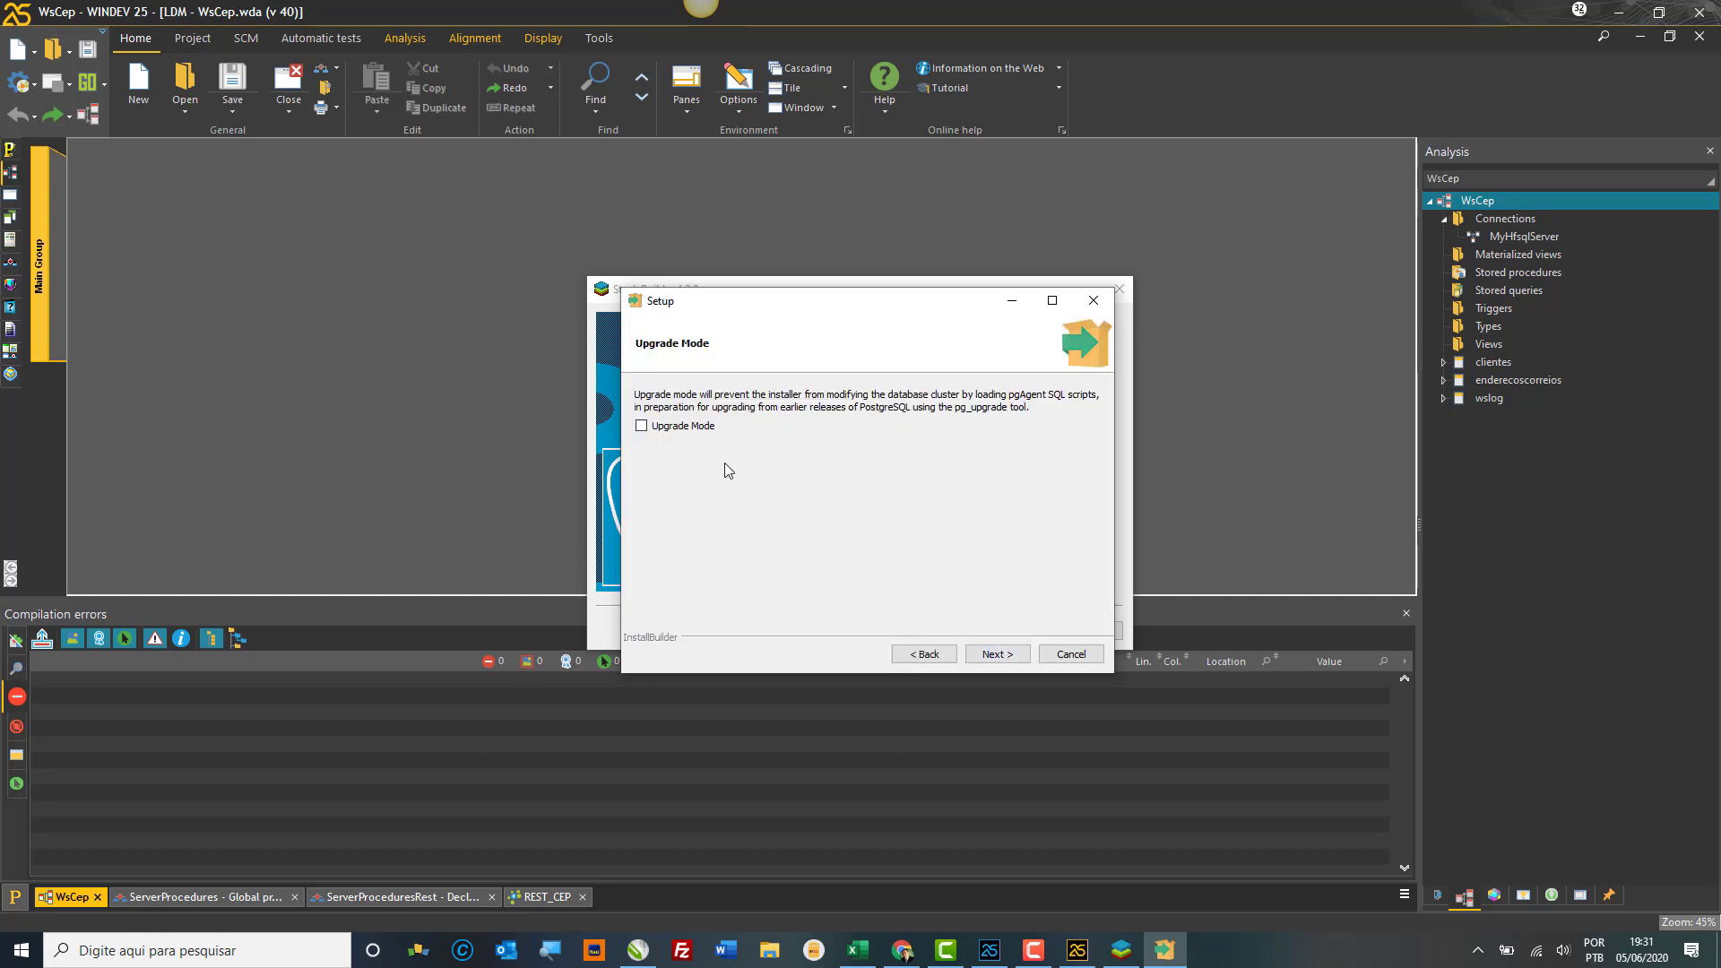
click(1004, 657)
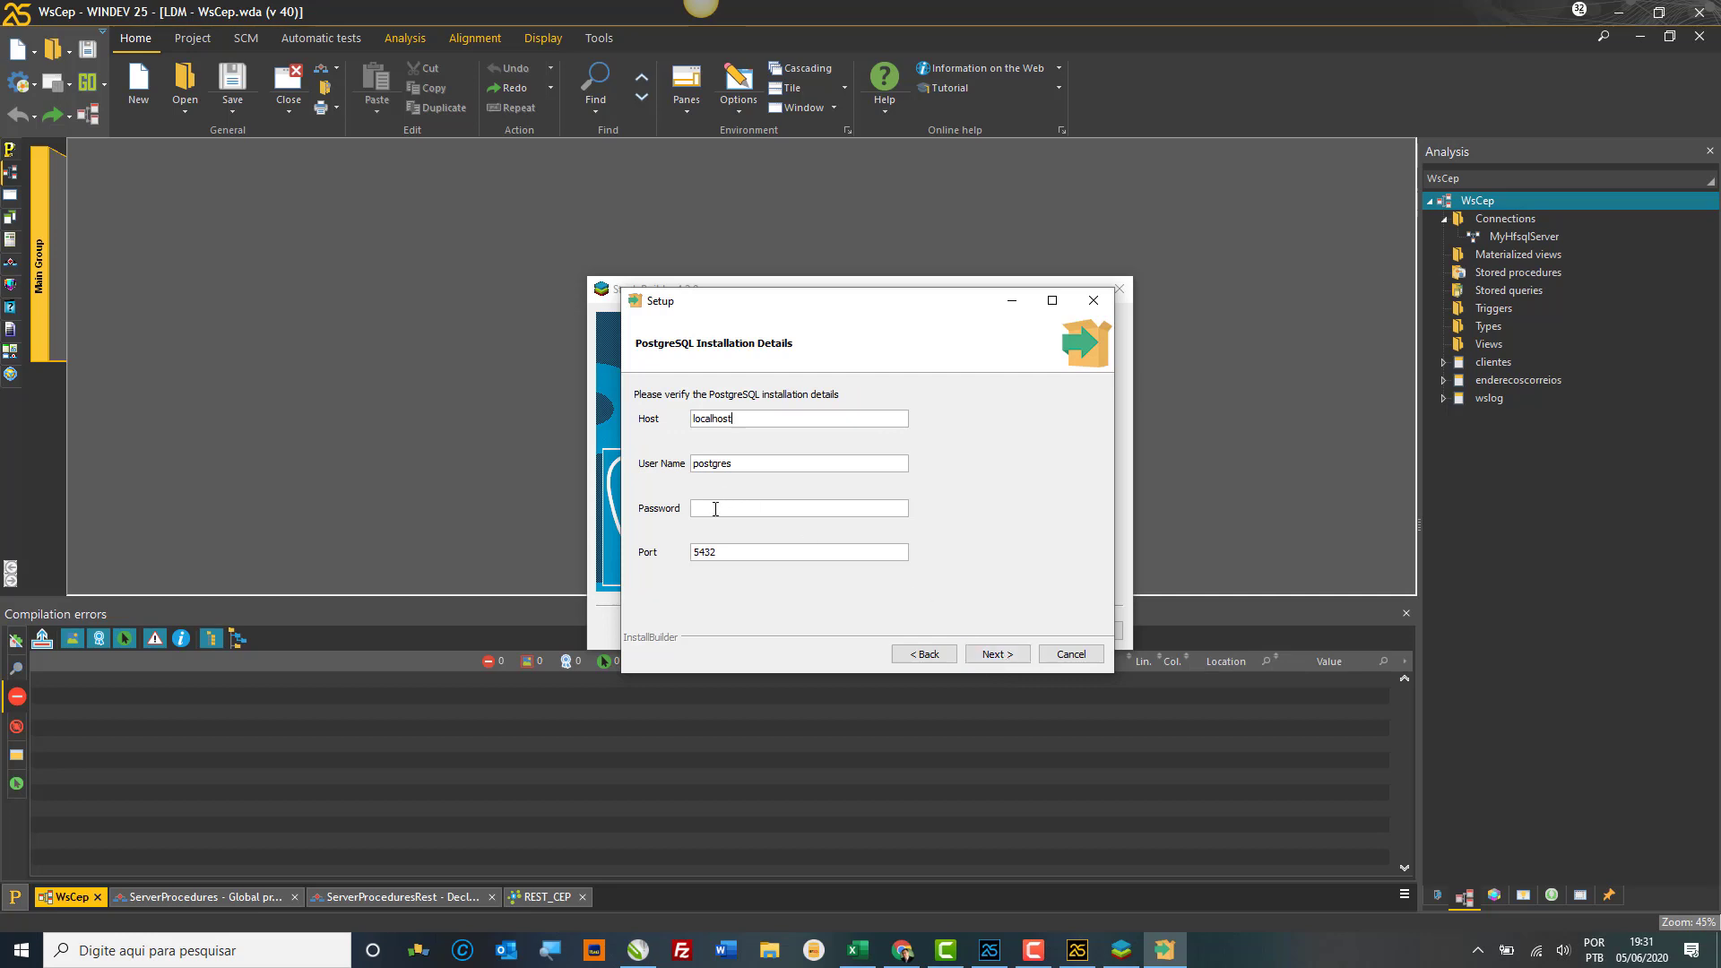
click(716, 509)
text(postgr)
click(1002, 655)
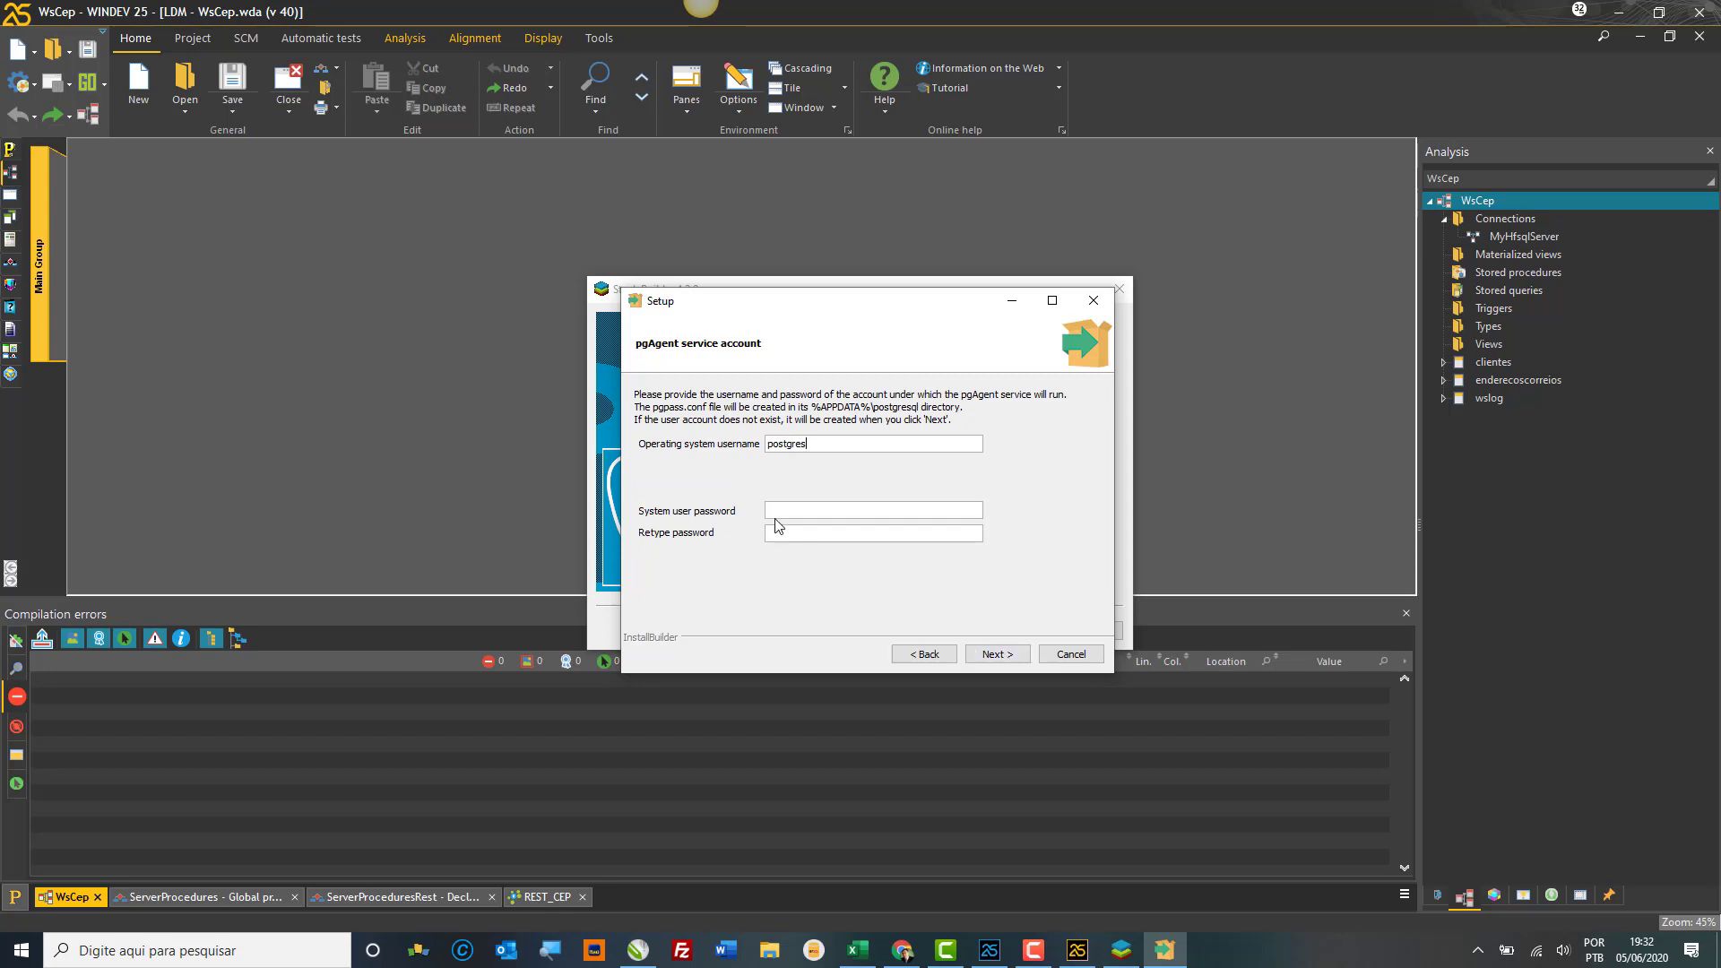
Step: Try two service account passwords, dismiss both user creation failures, and cancel pgAgent setup
click(785, 506)
text(********)
click(999, 649)
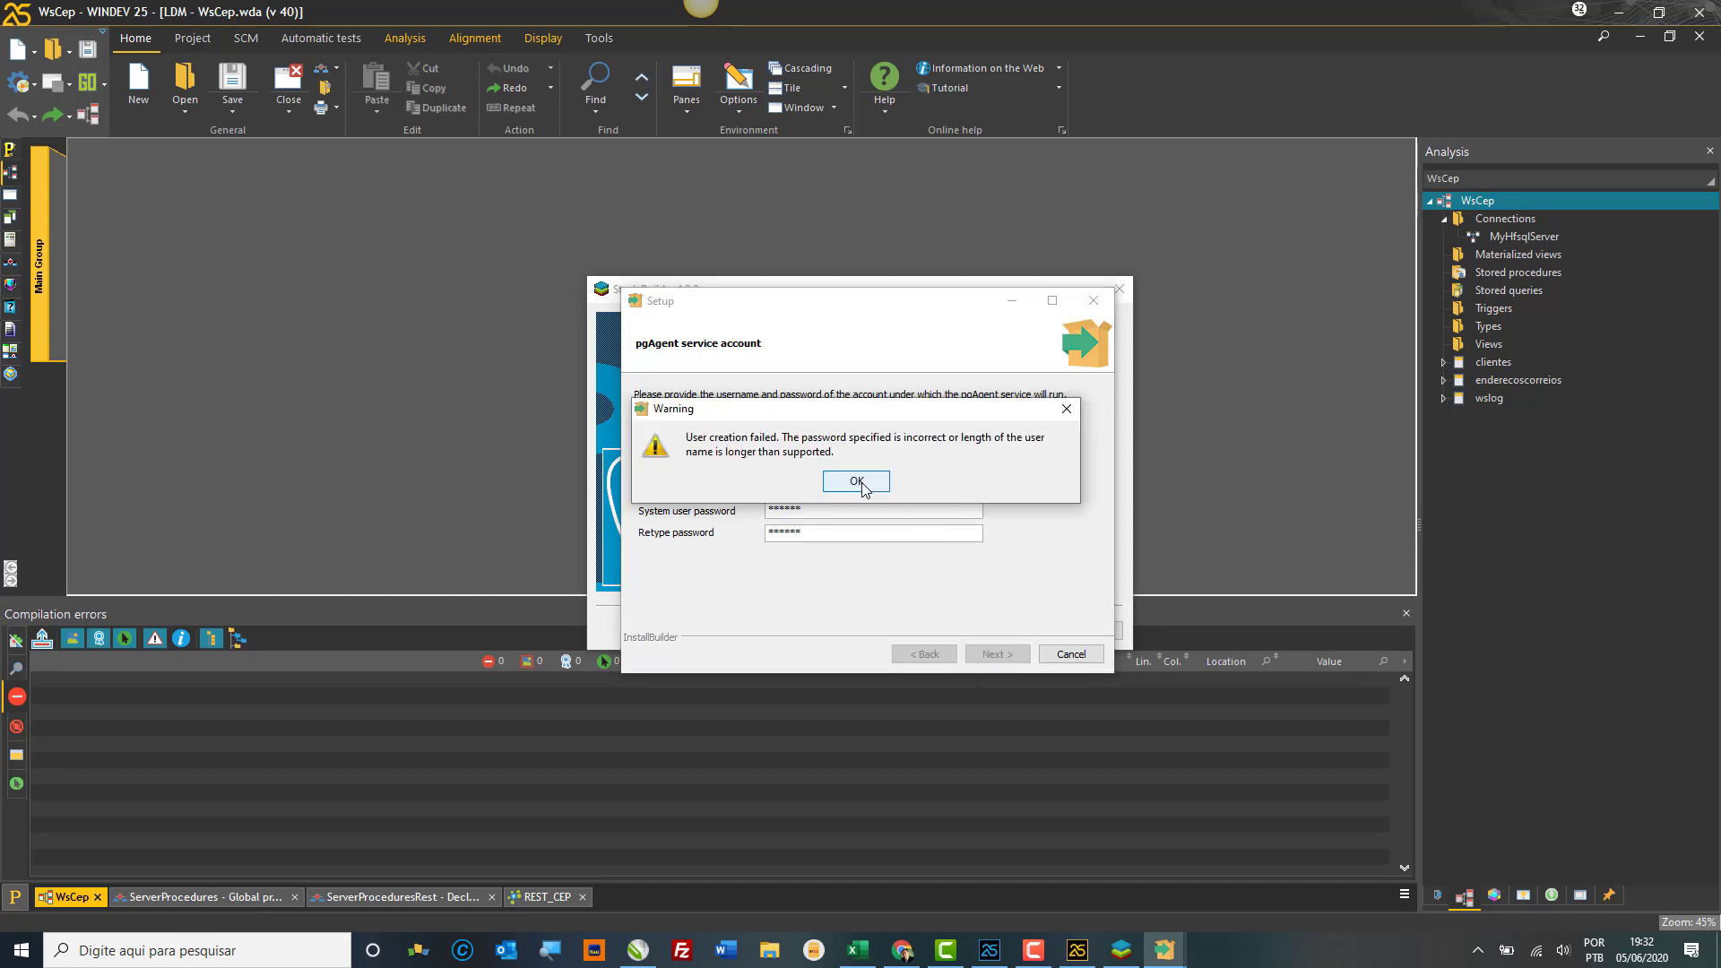
click(857, 482)
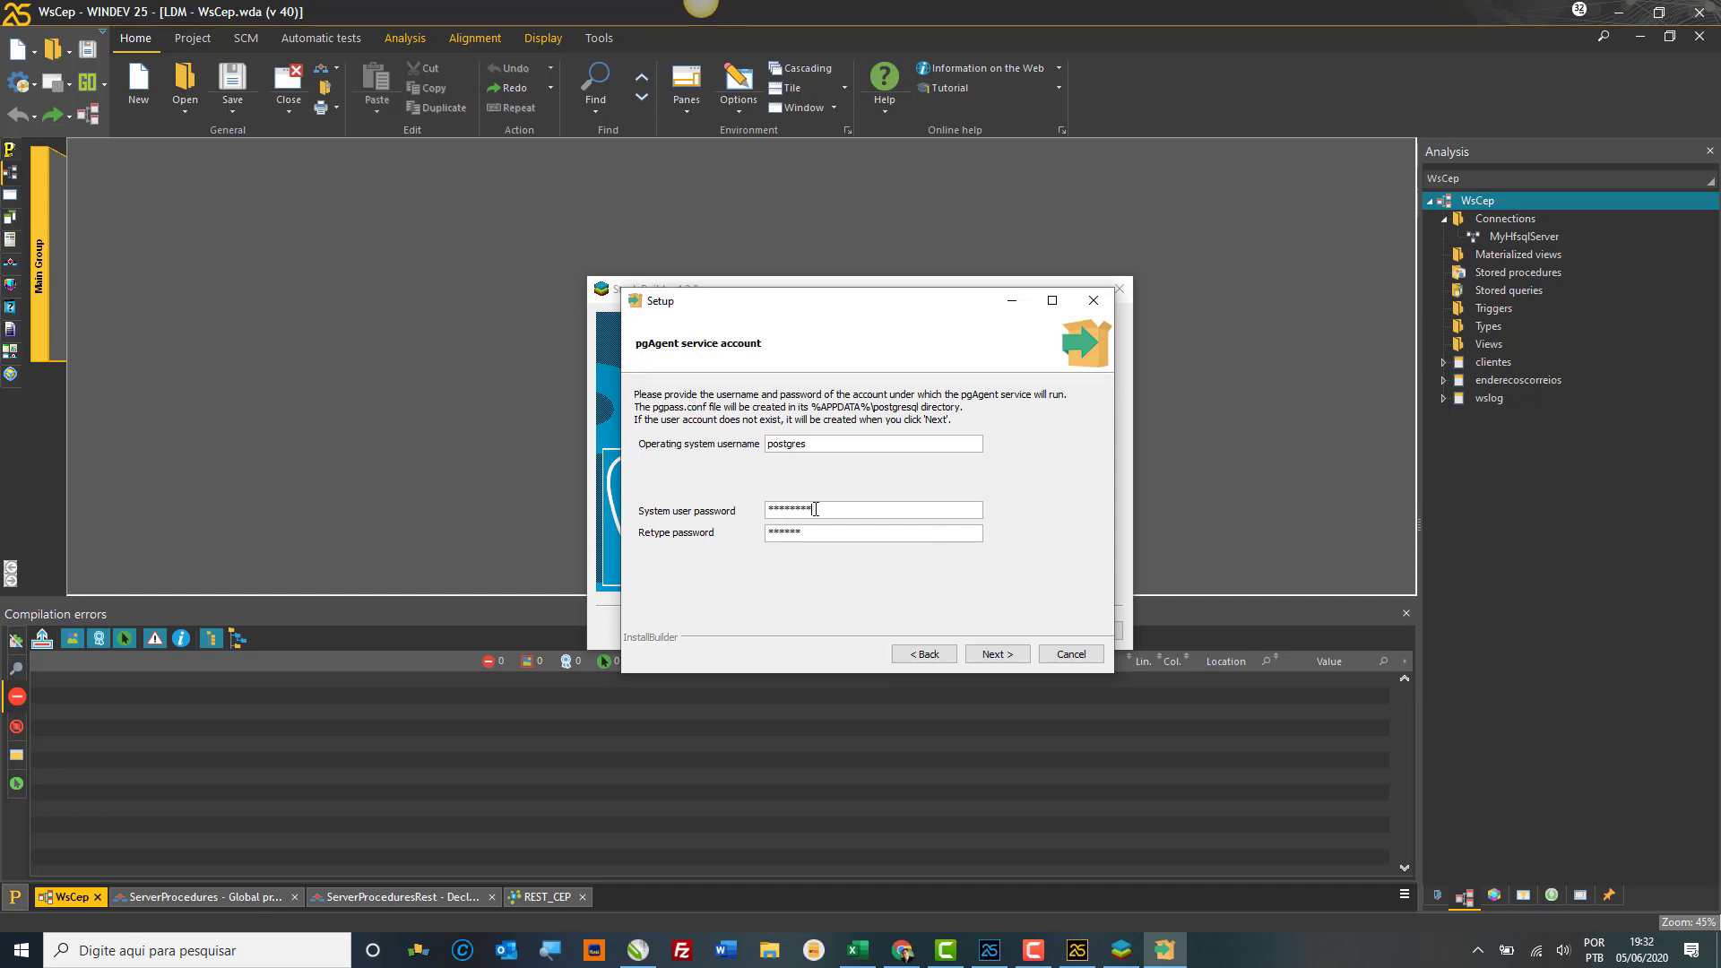
click(818, 530)
text(**********)
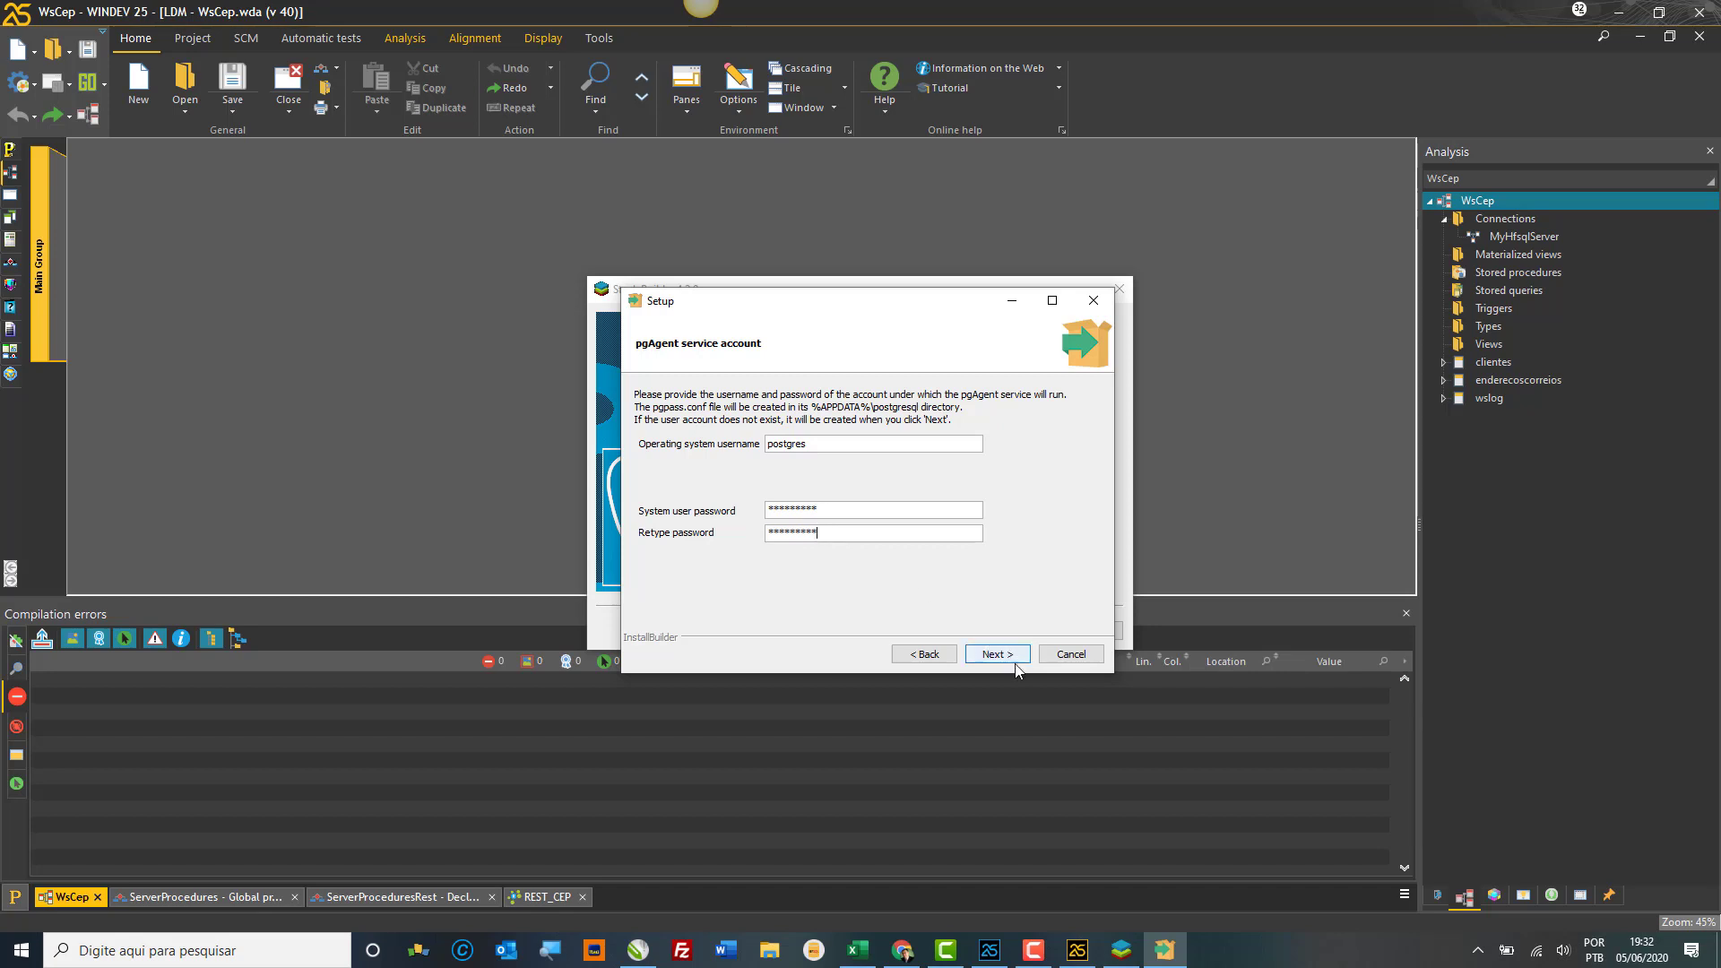
click(1016, 655)
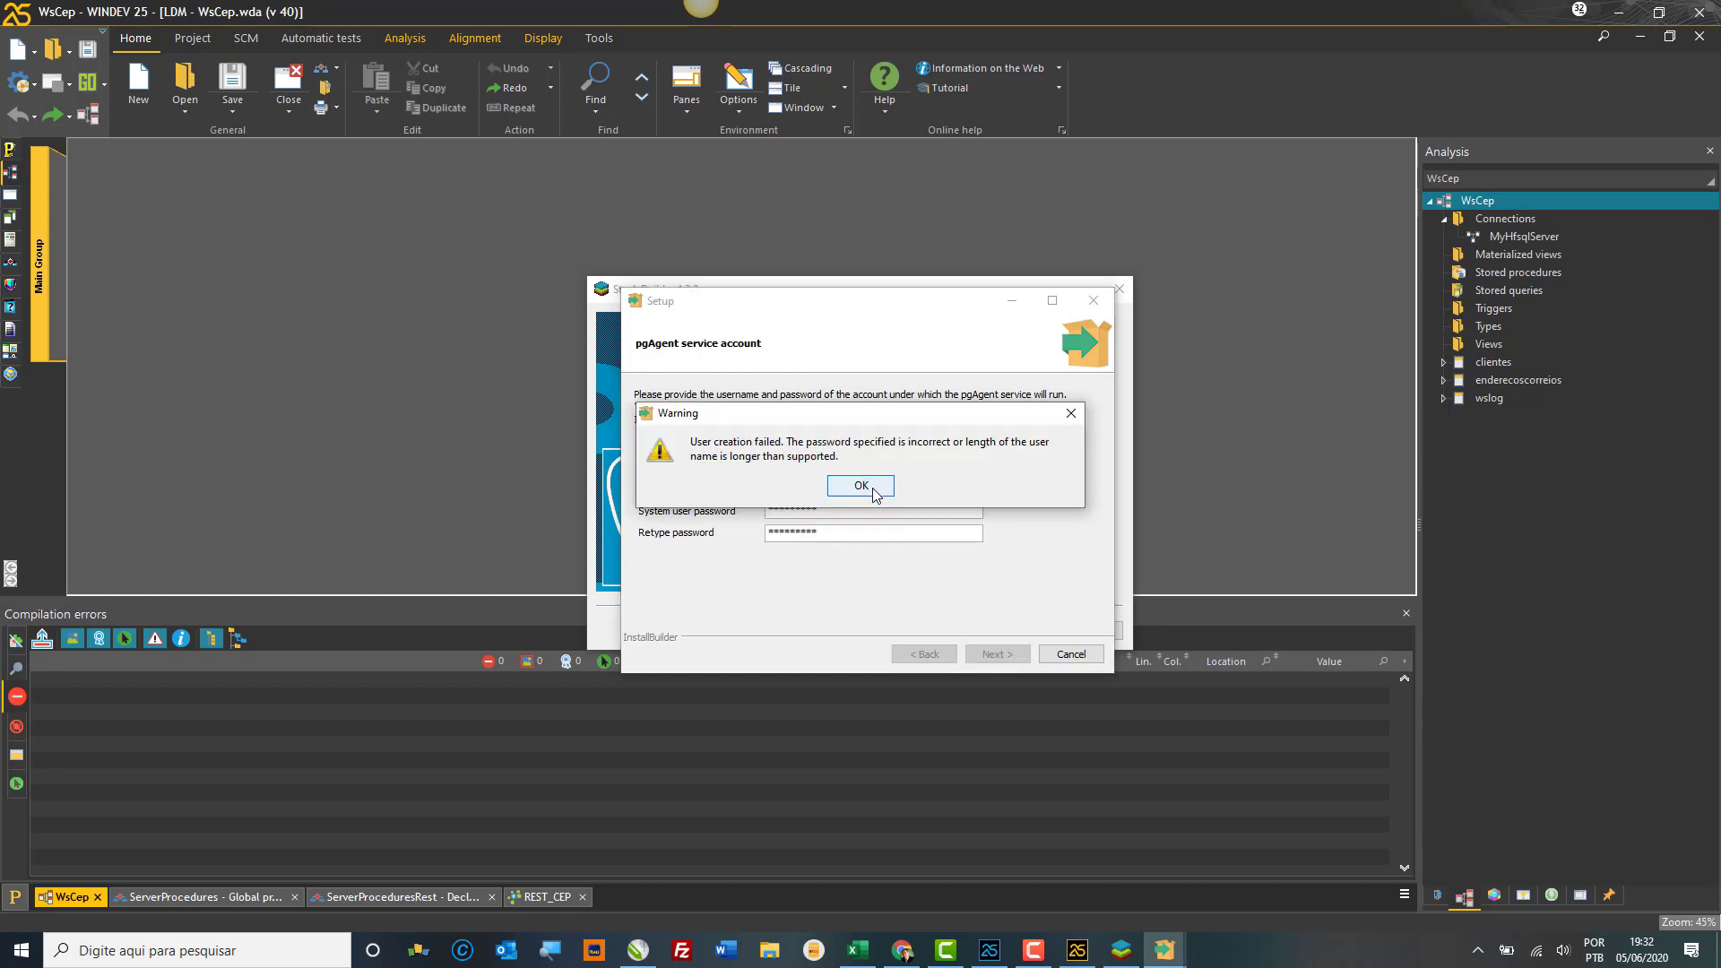
click(862, 487)
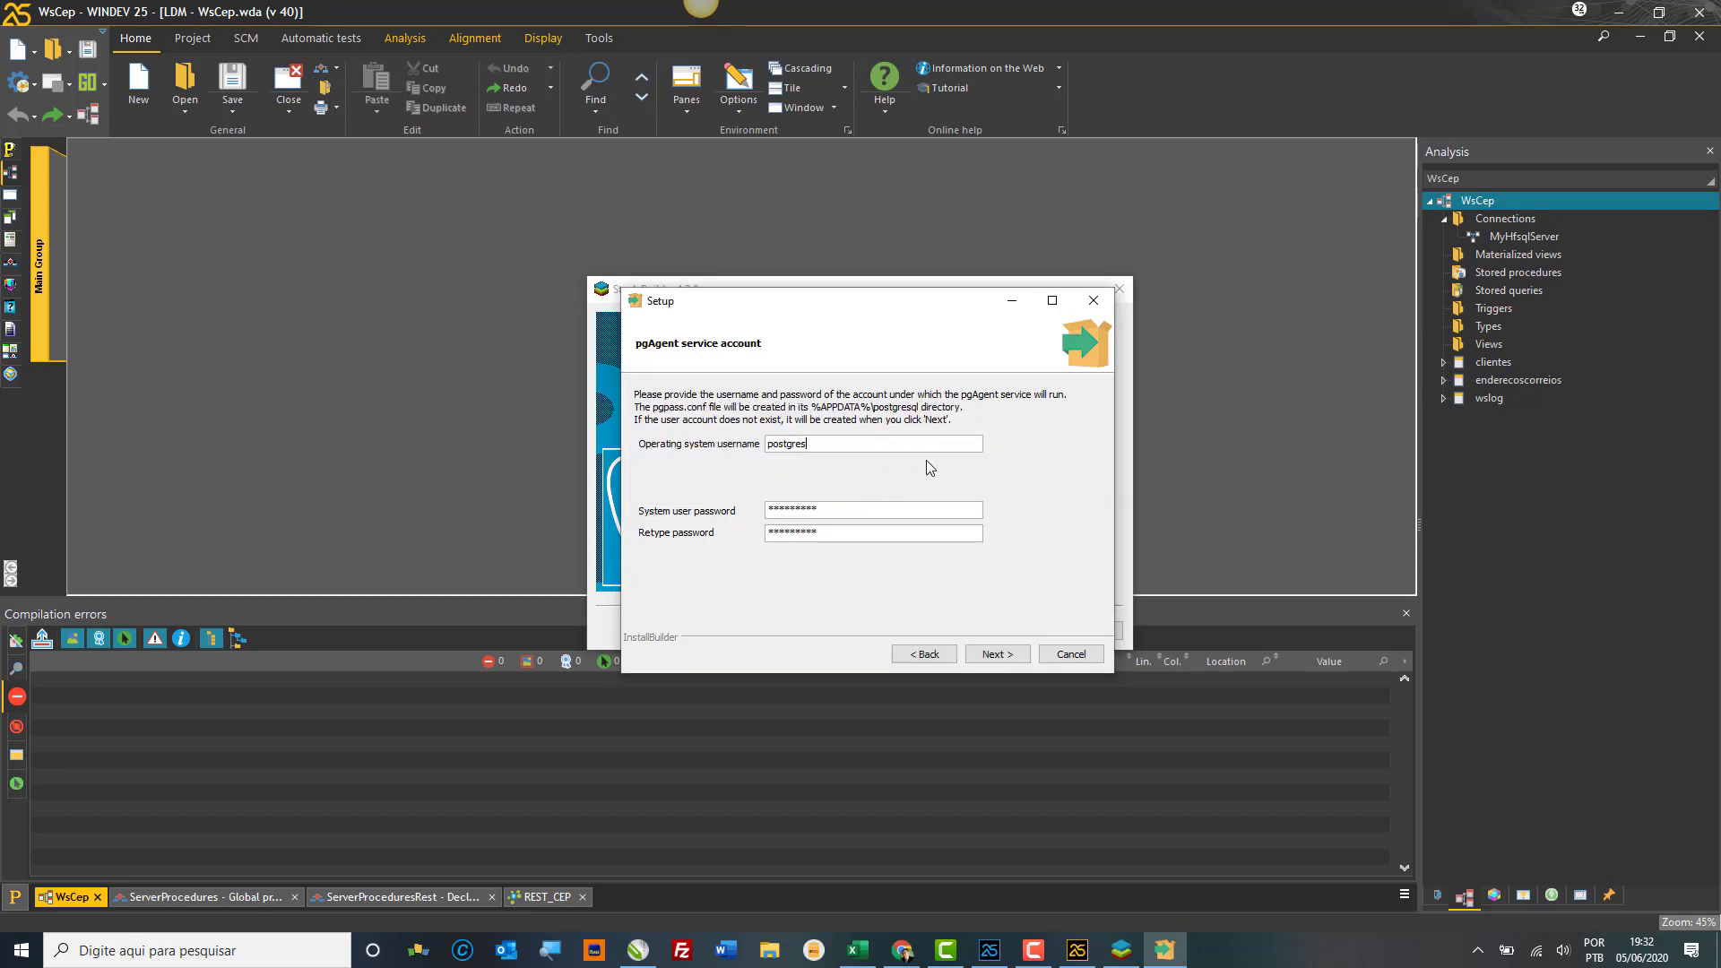
click(1072, 655)
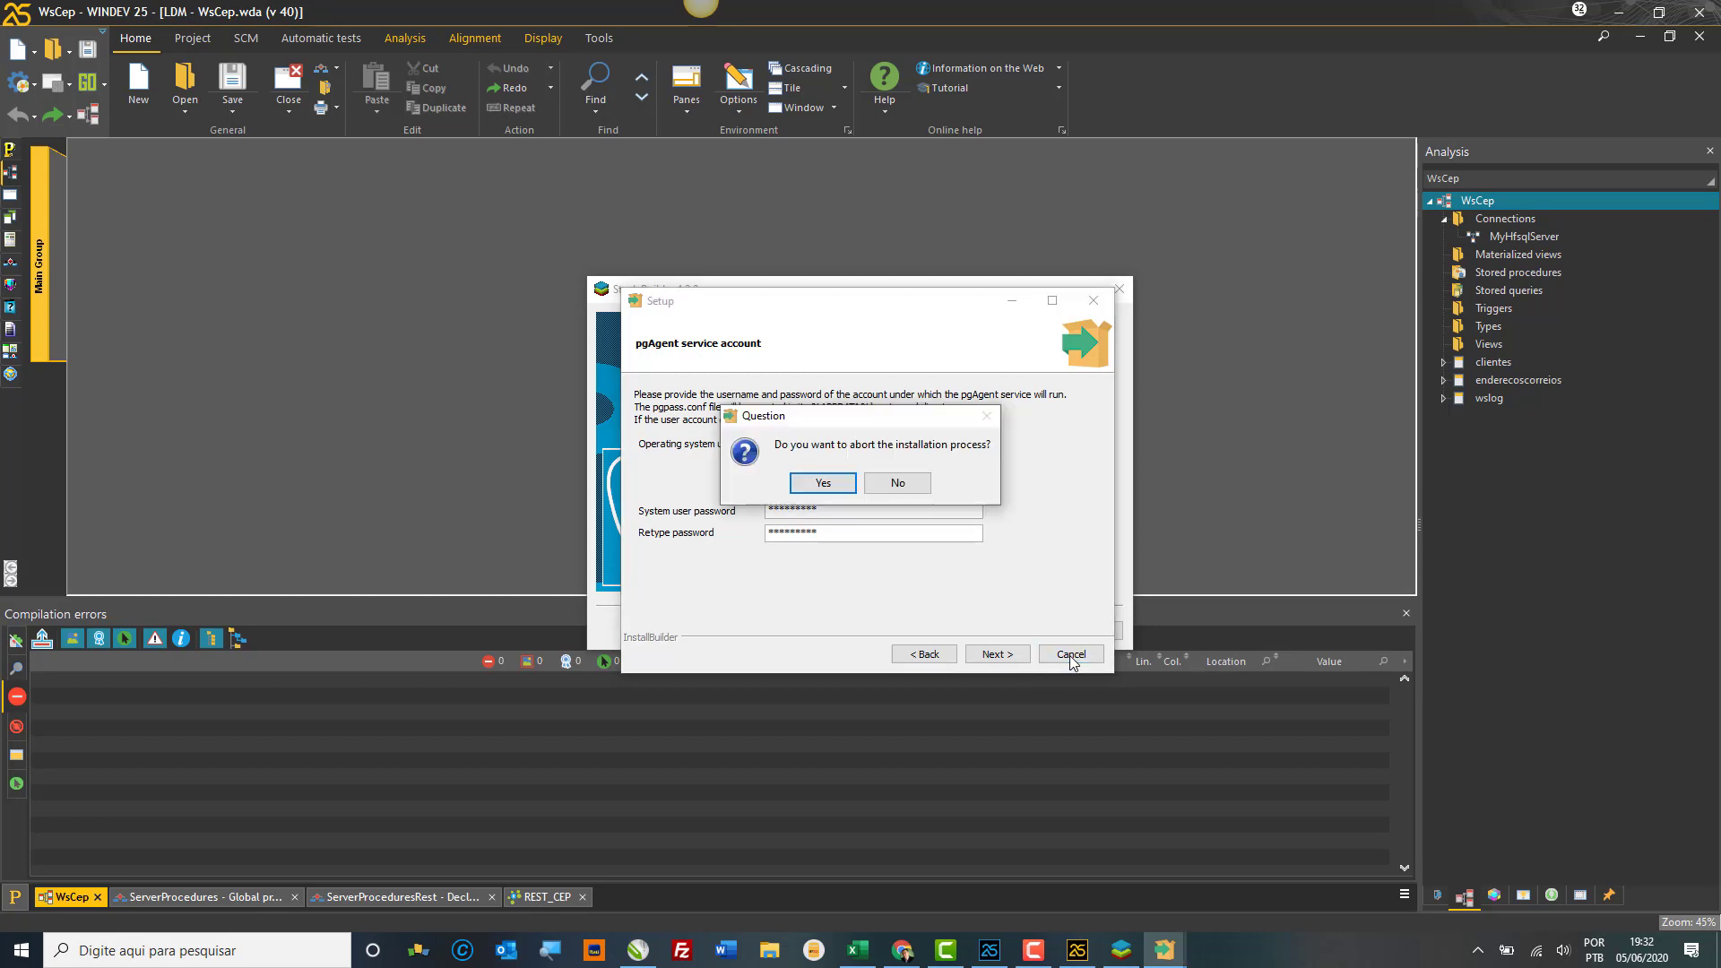
Step: Abort the pgAgent and Slony-I setups, acknowledge their errors, and finish Stack Builder with 2 installations skipped
click(822, 482)
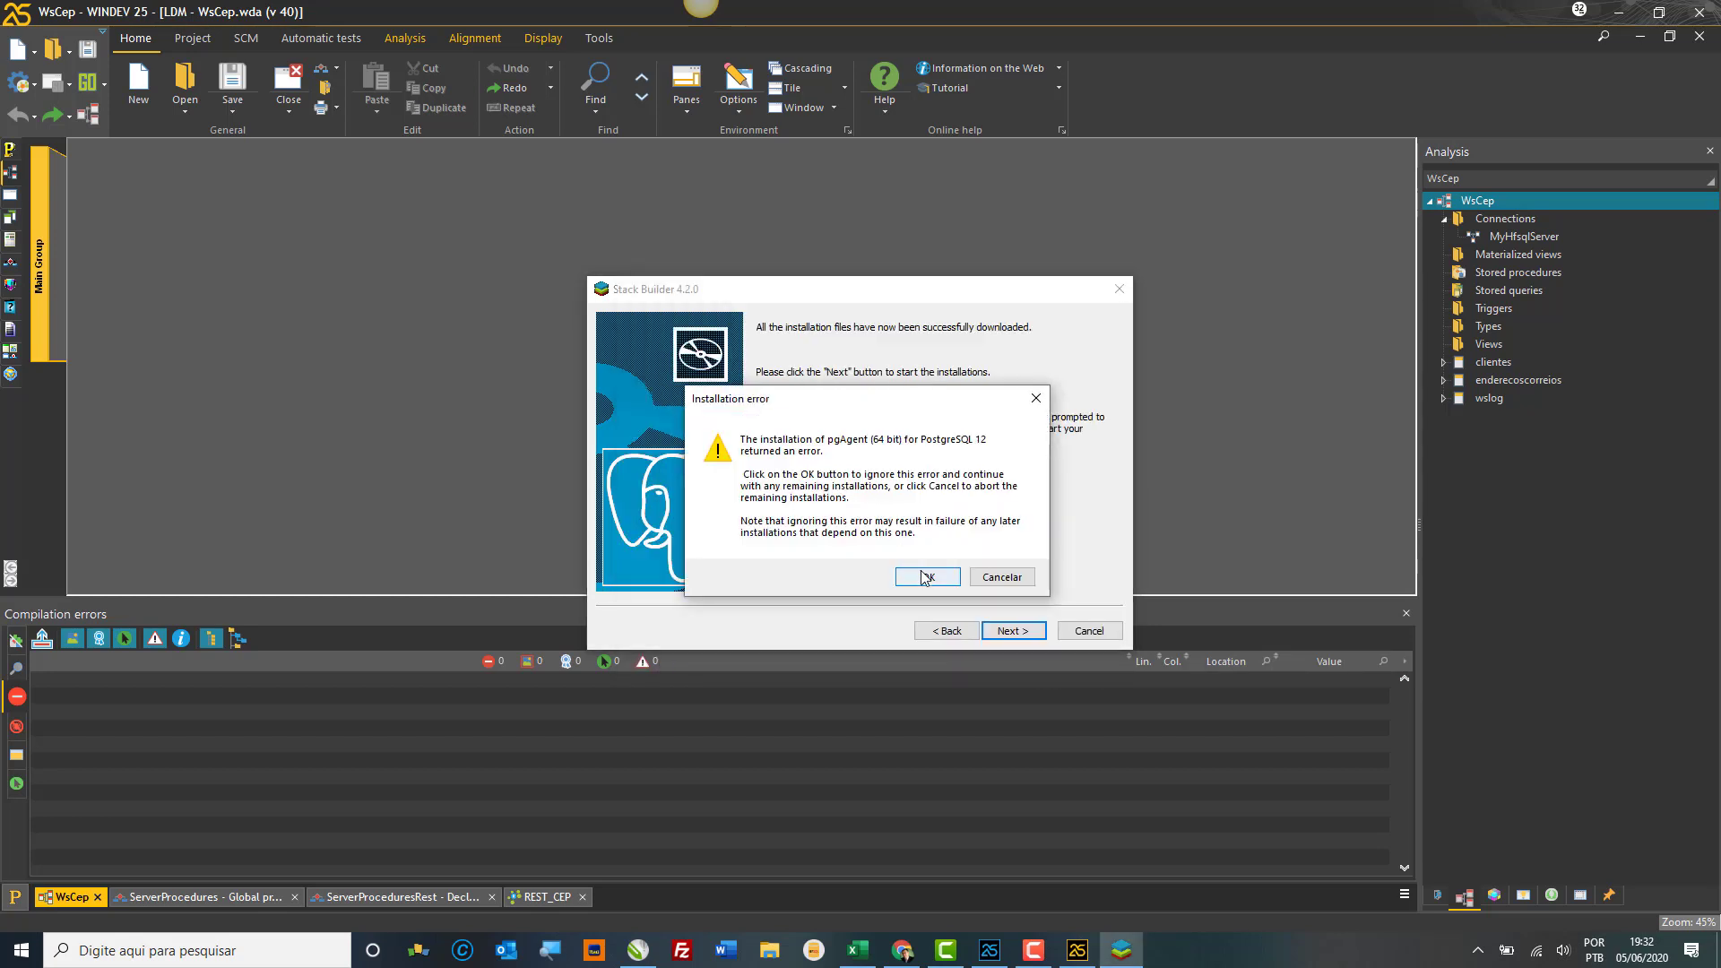
click(924, 576)
click(1016, 627)
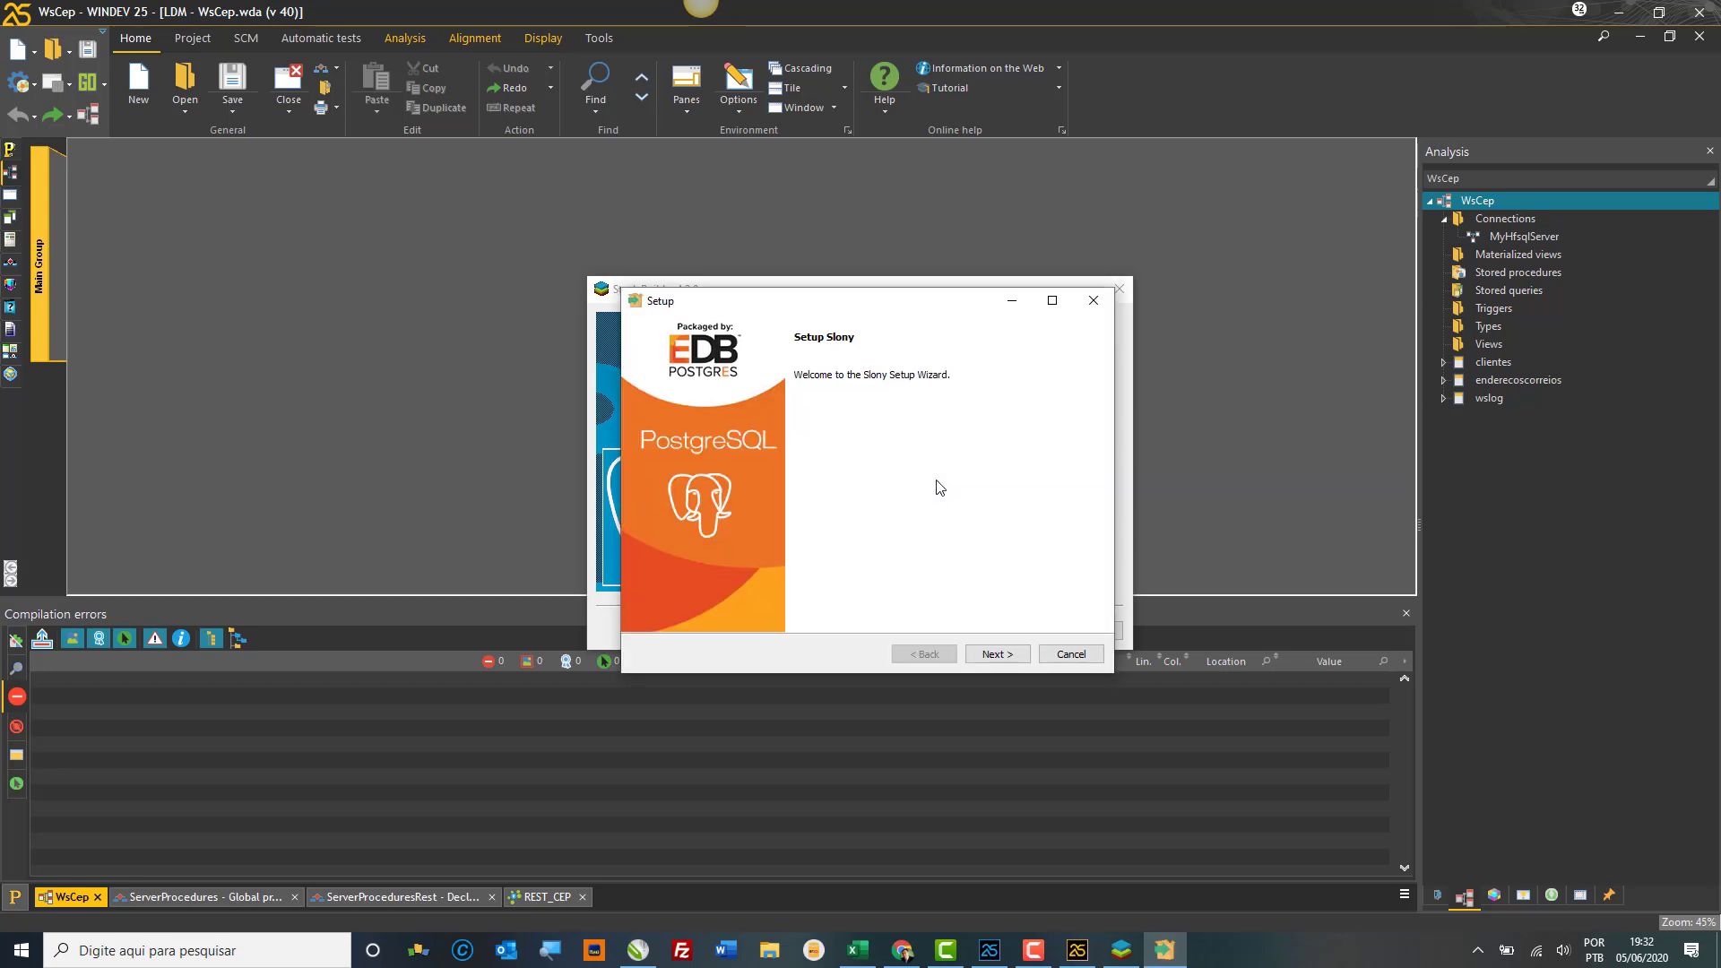
click(1072, 656)
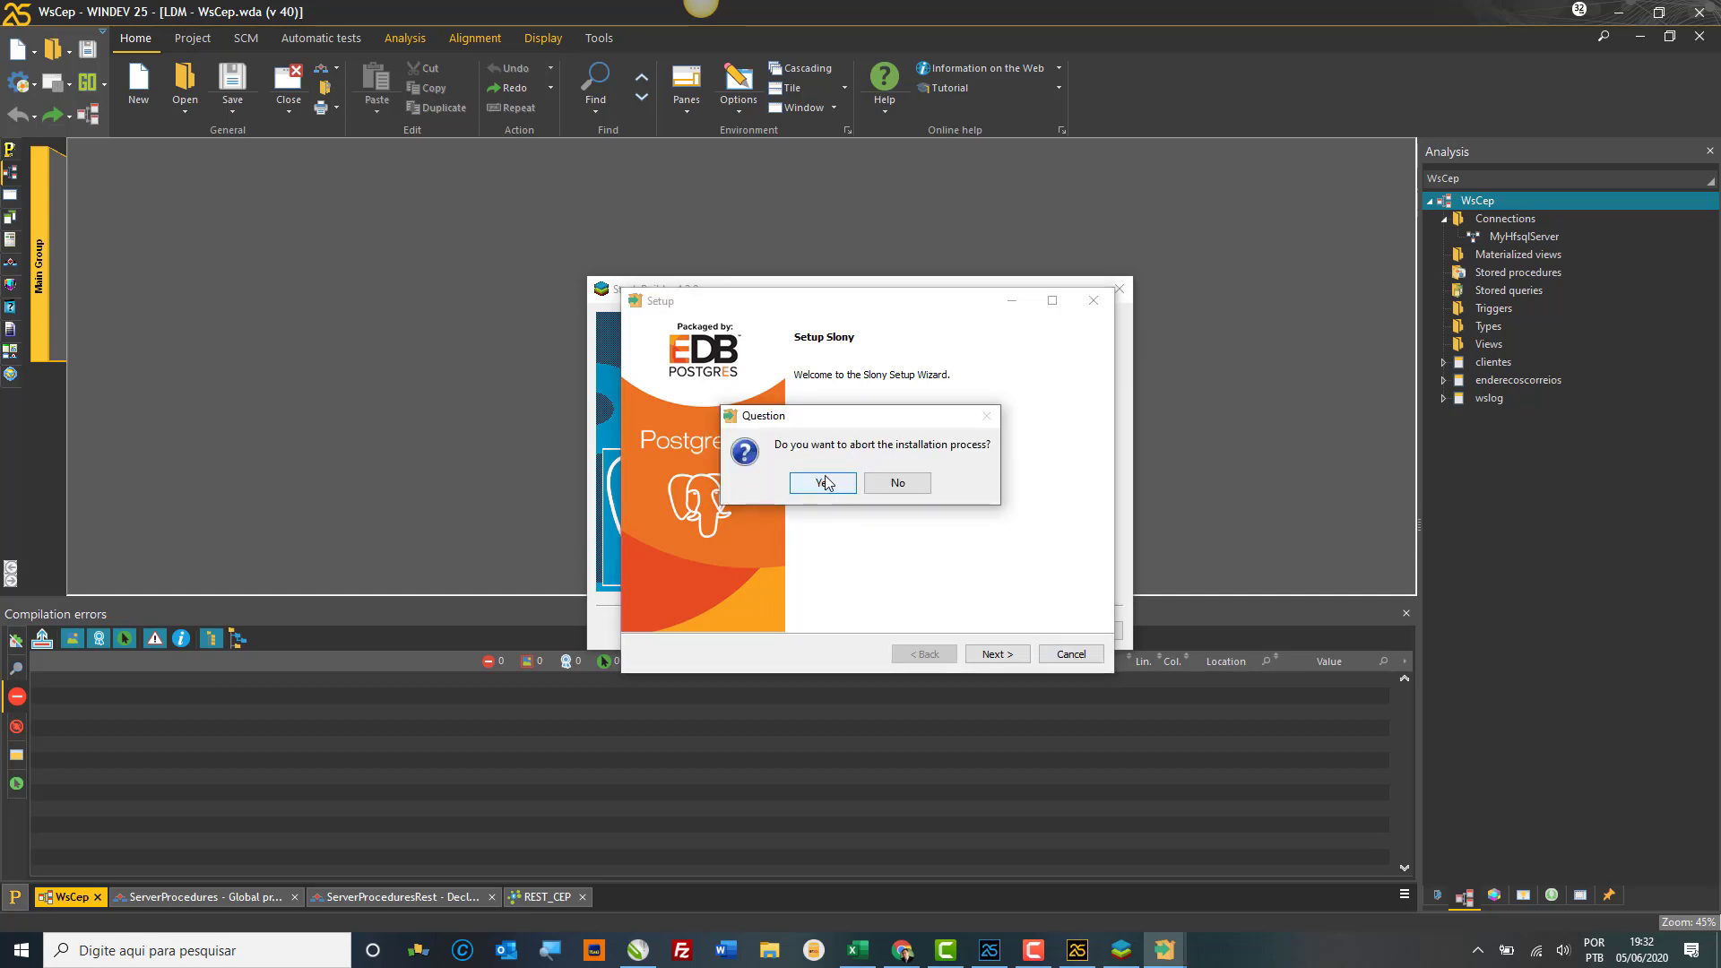
click(825, 482)
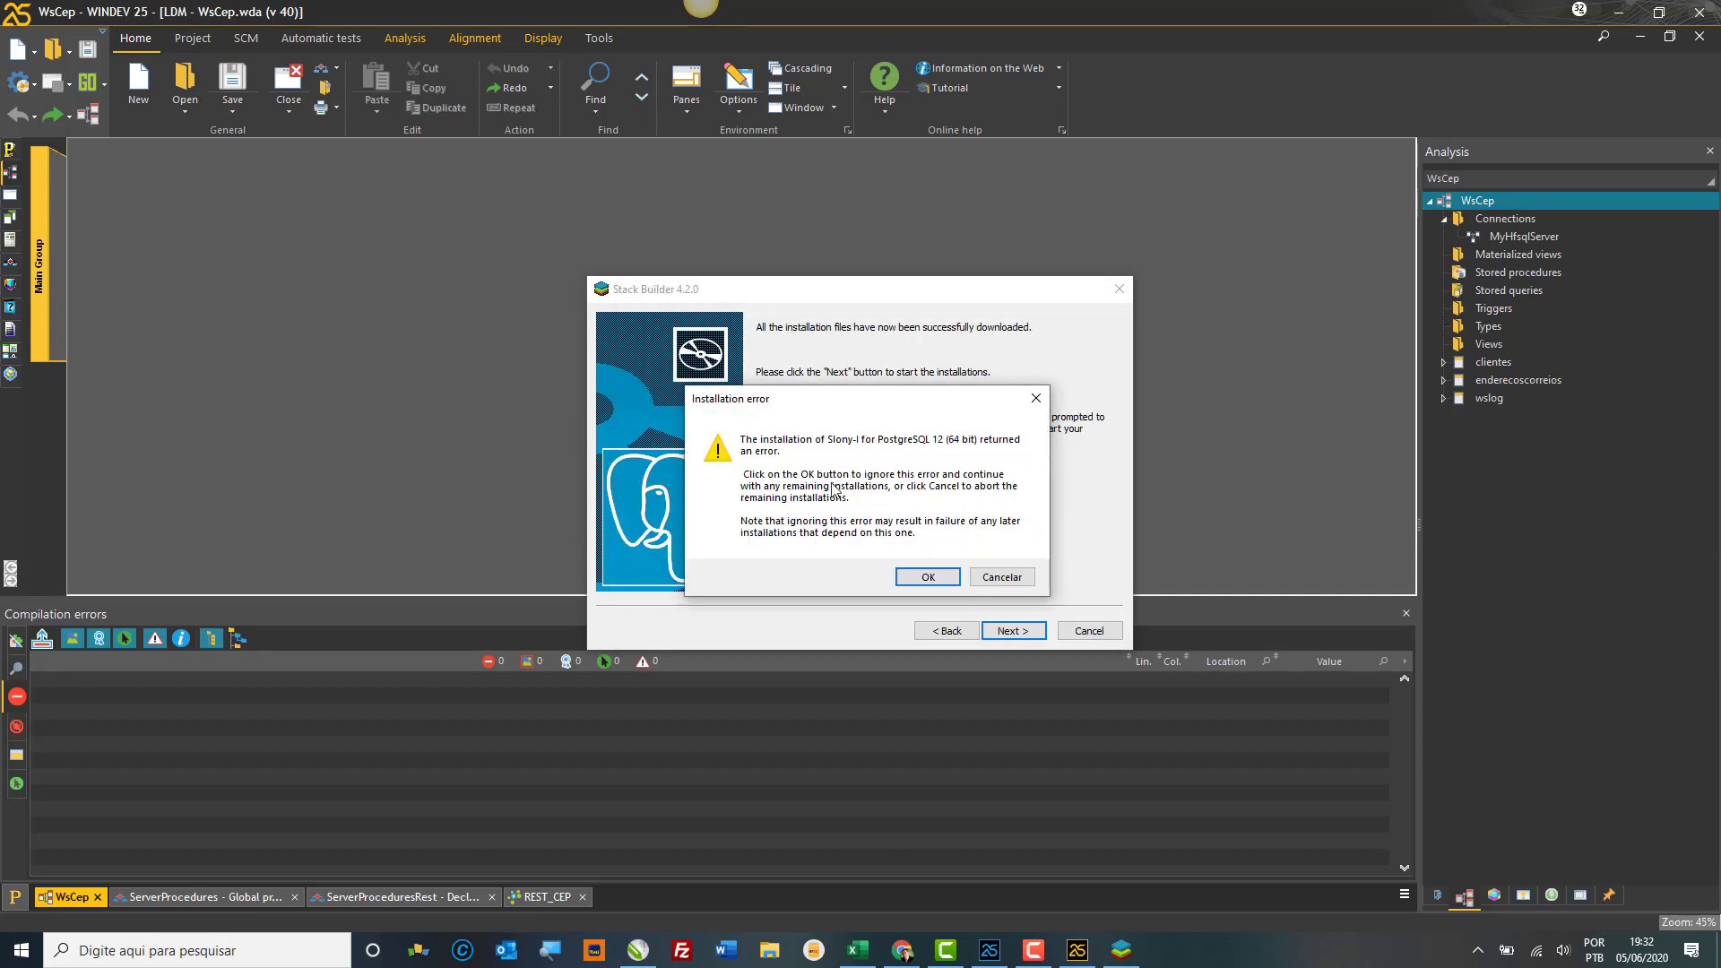
click(928, 576)
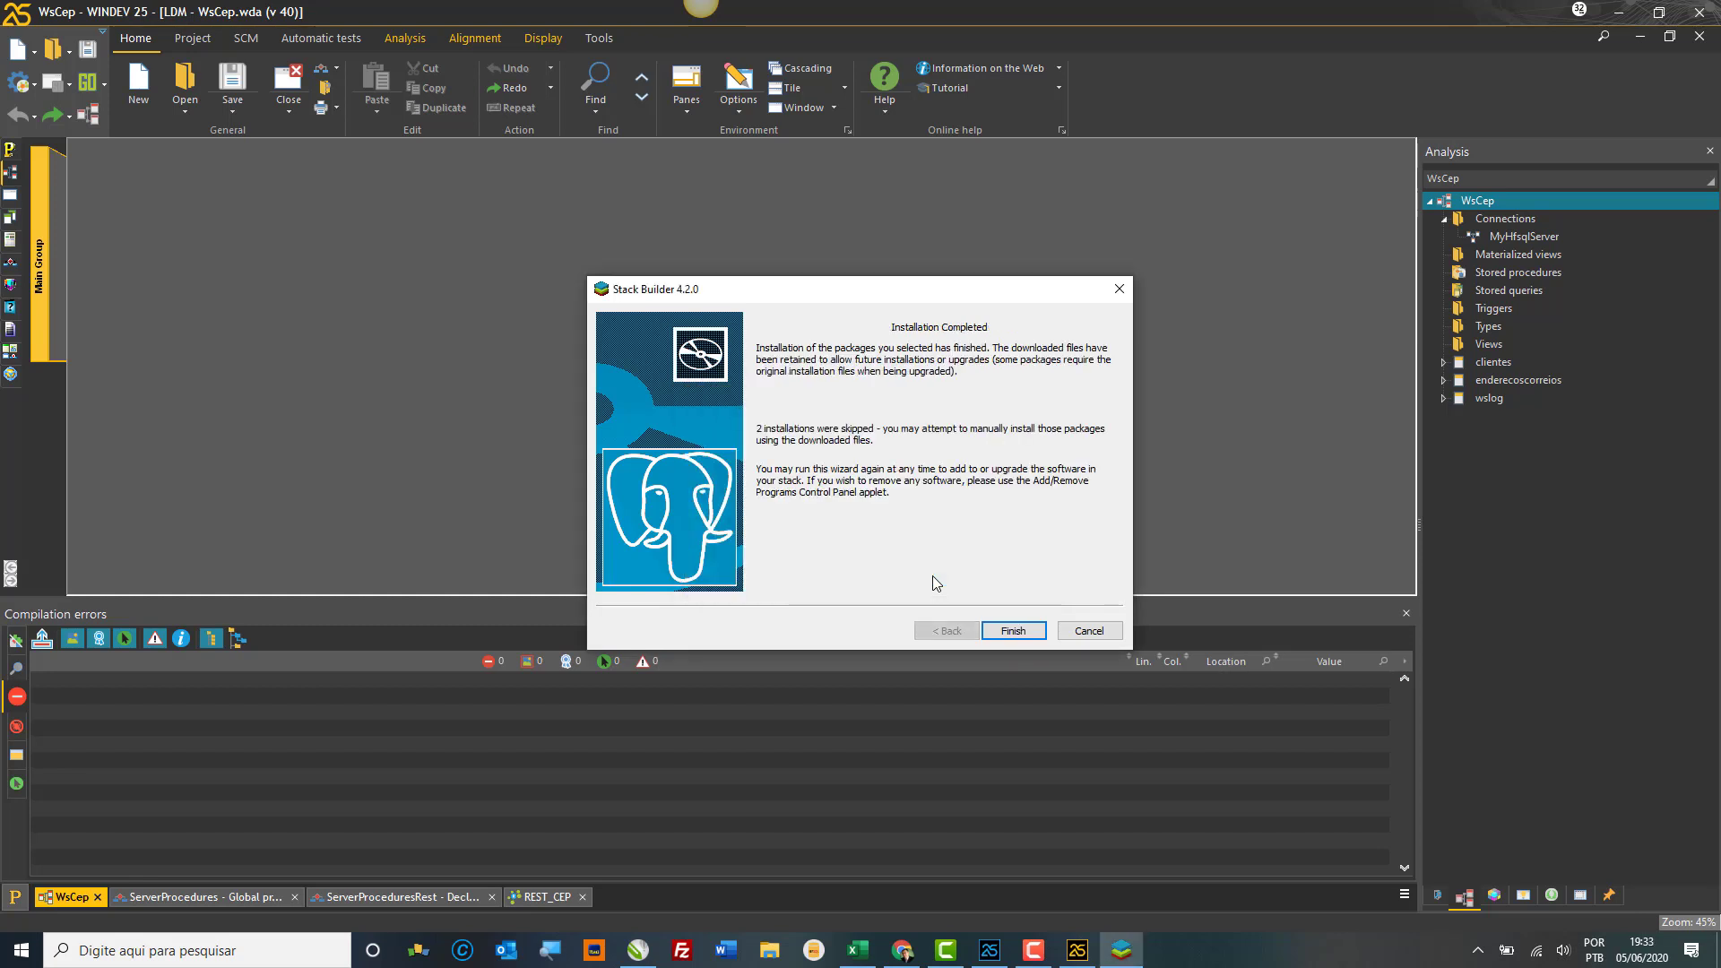
click(1013, 631)
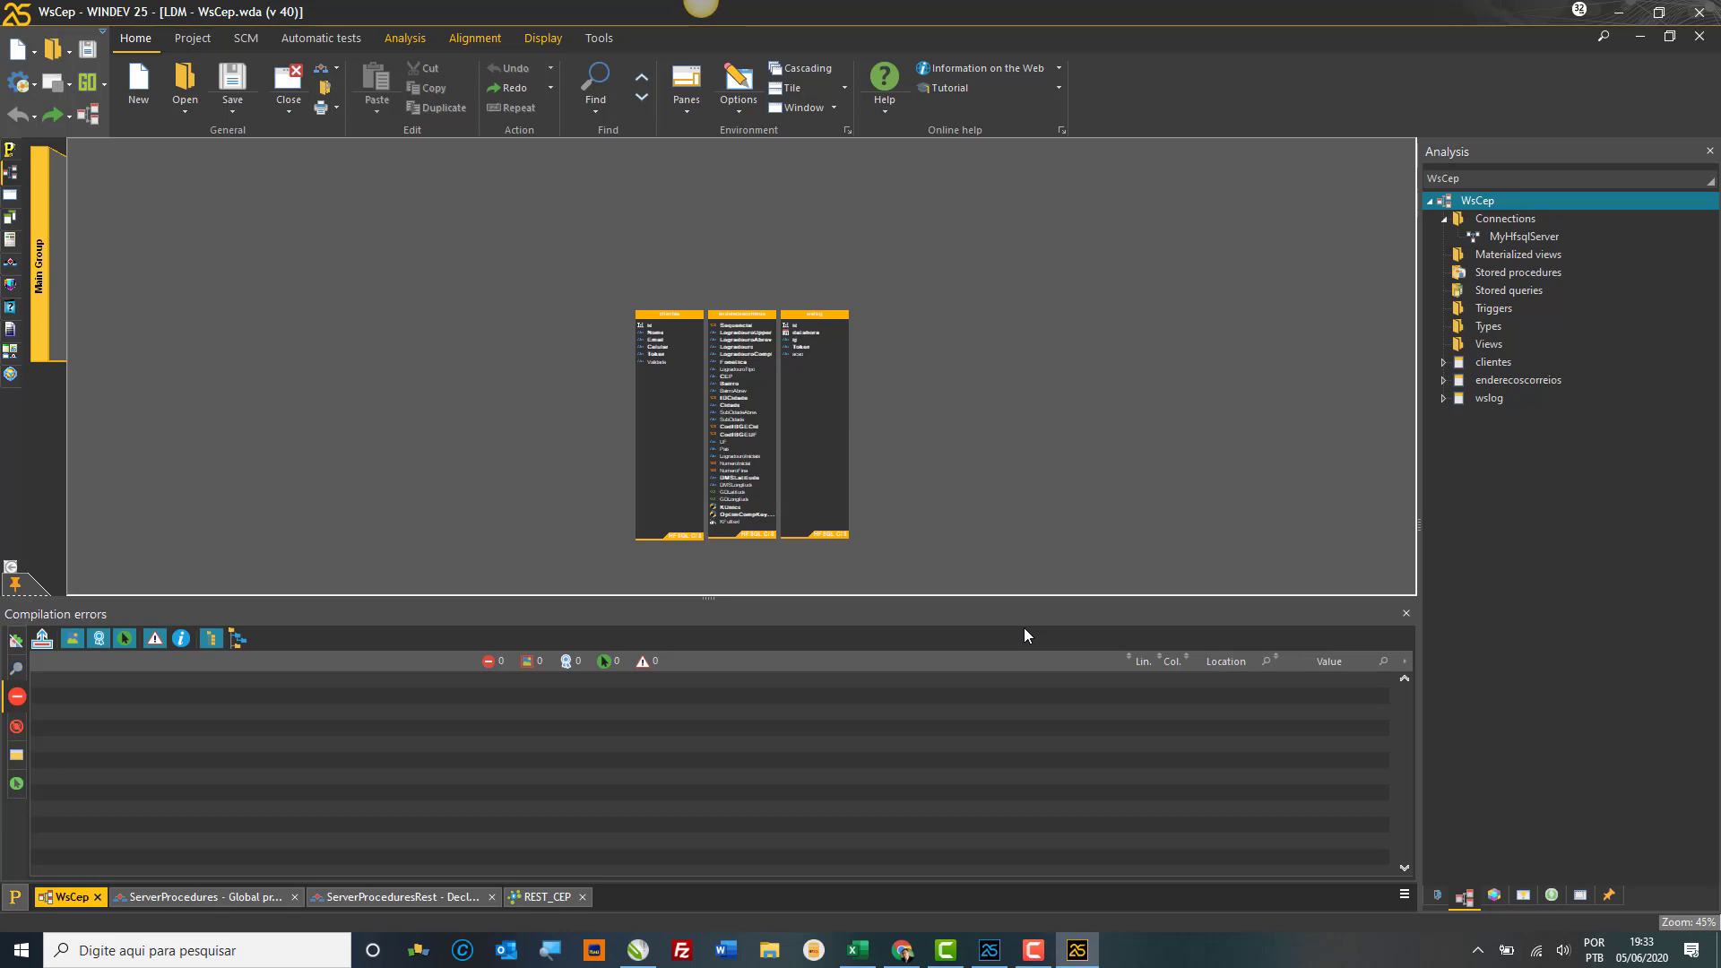
Step: Launch pgAdmin 4 by searching 'pg' in Windows search, then close Chrome's downloads bar
click(170, 953)
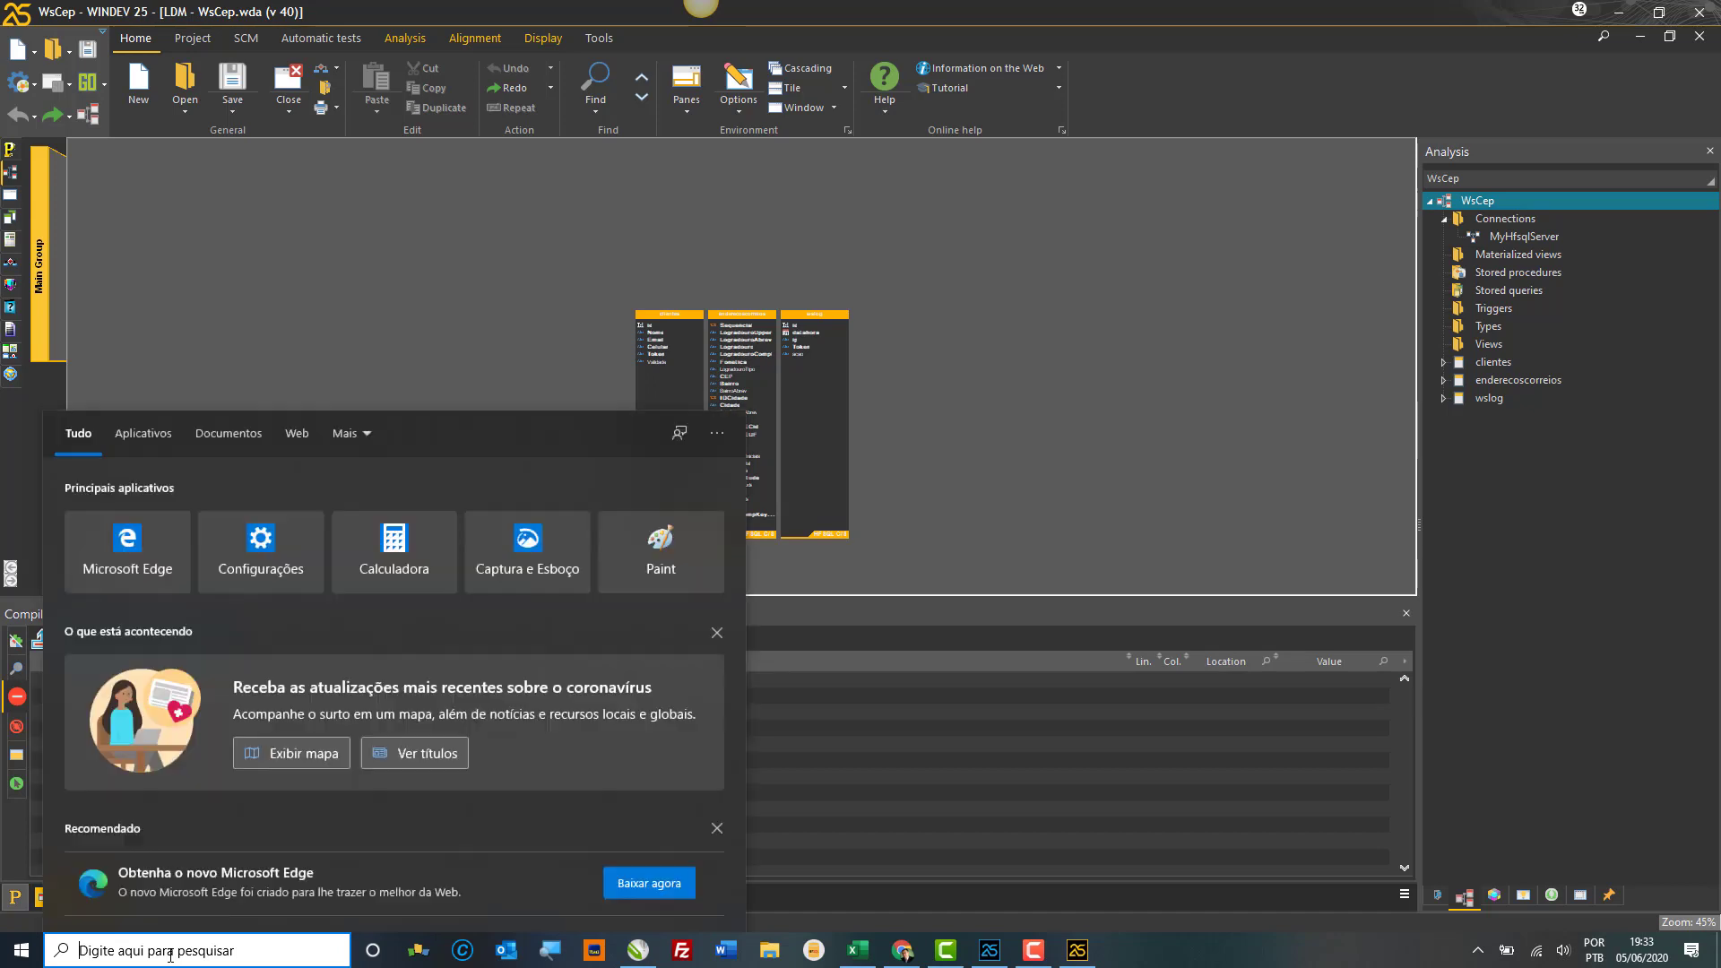
text(pg)
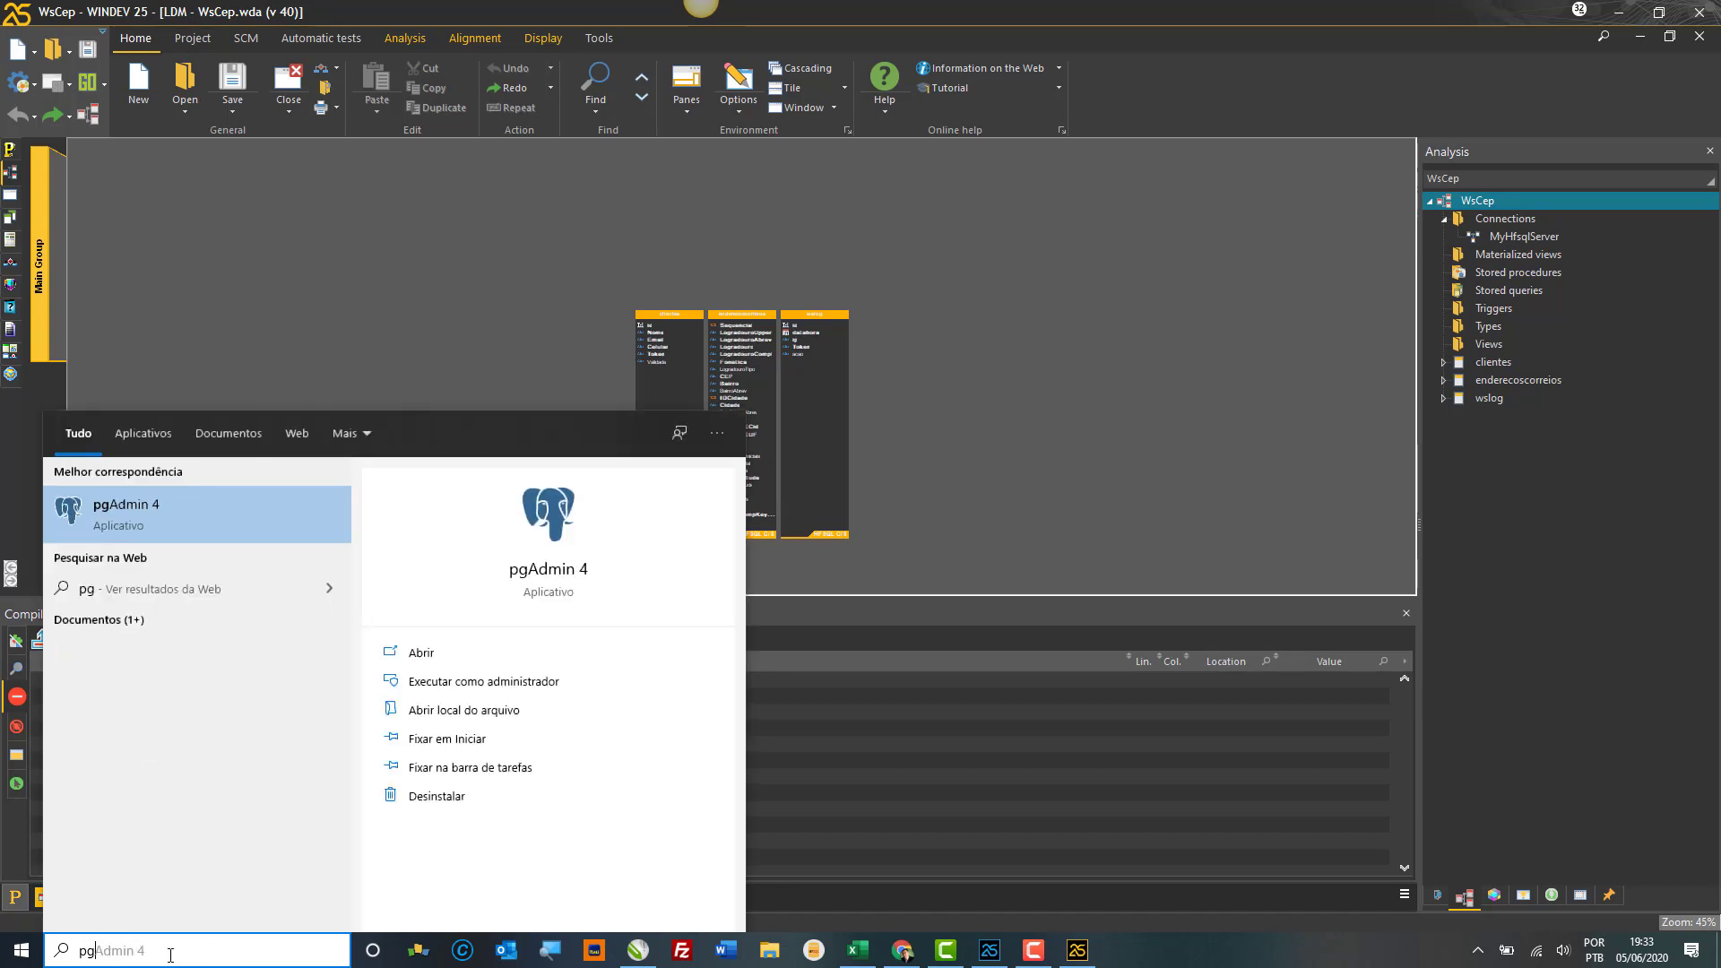
key(Return)
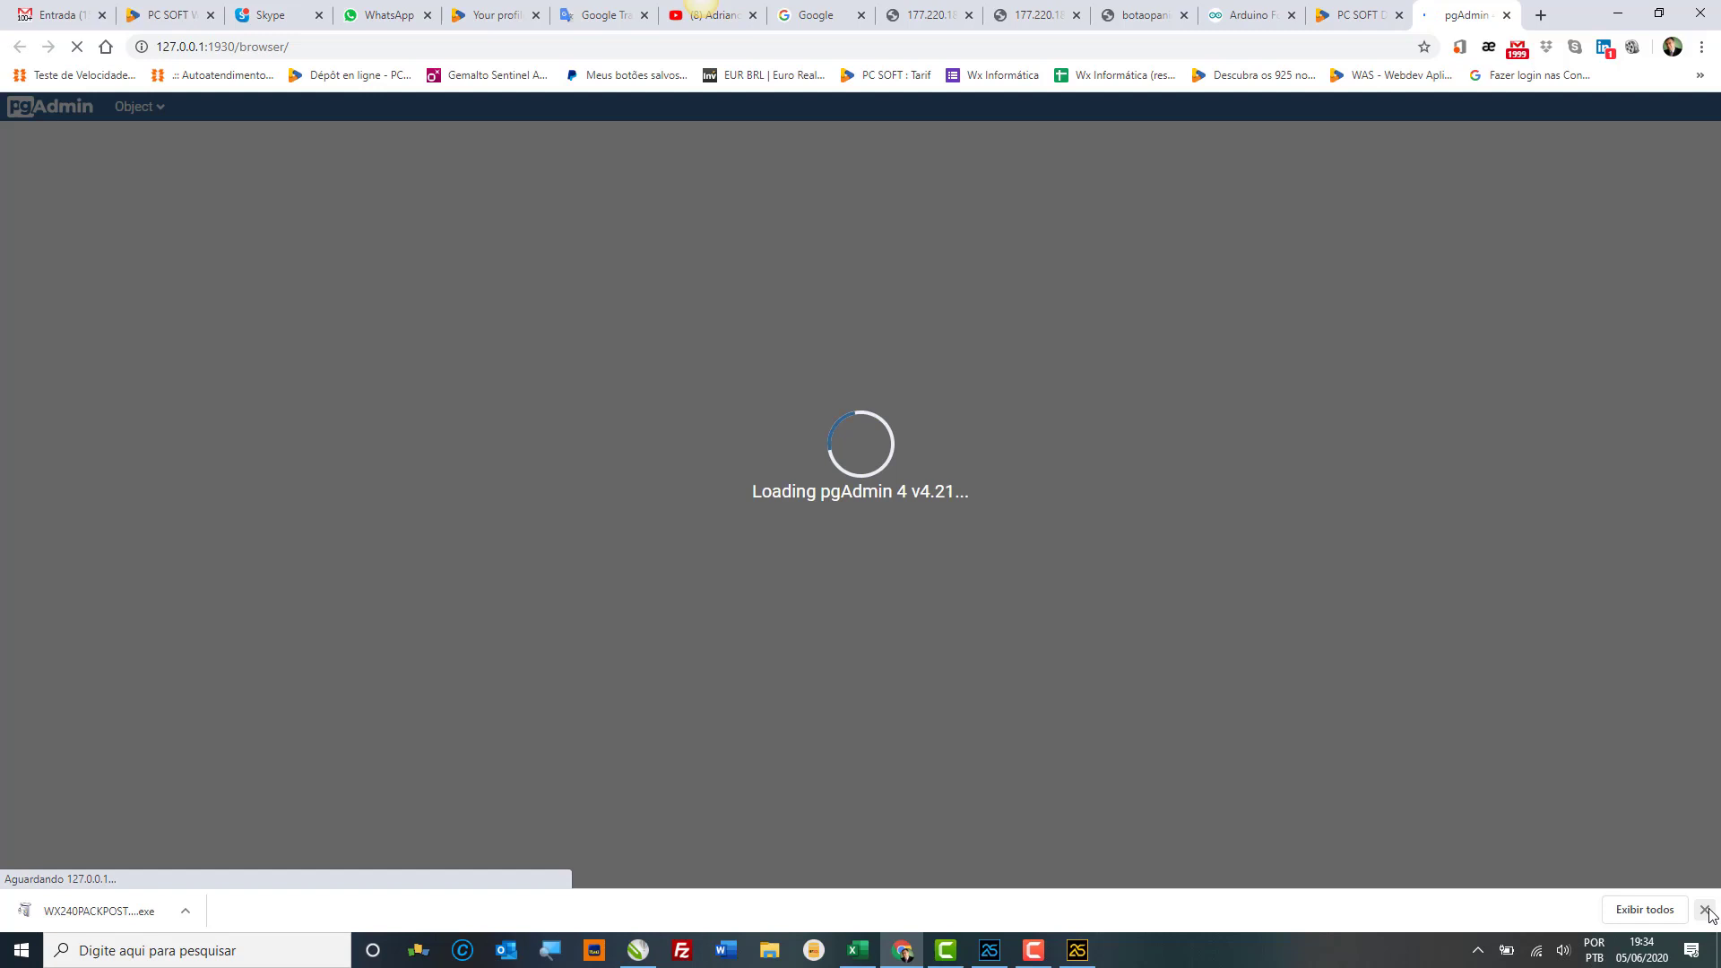
click(1704, 910)
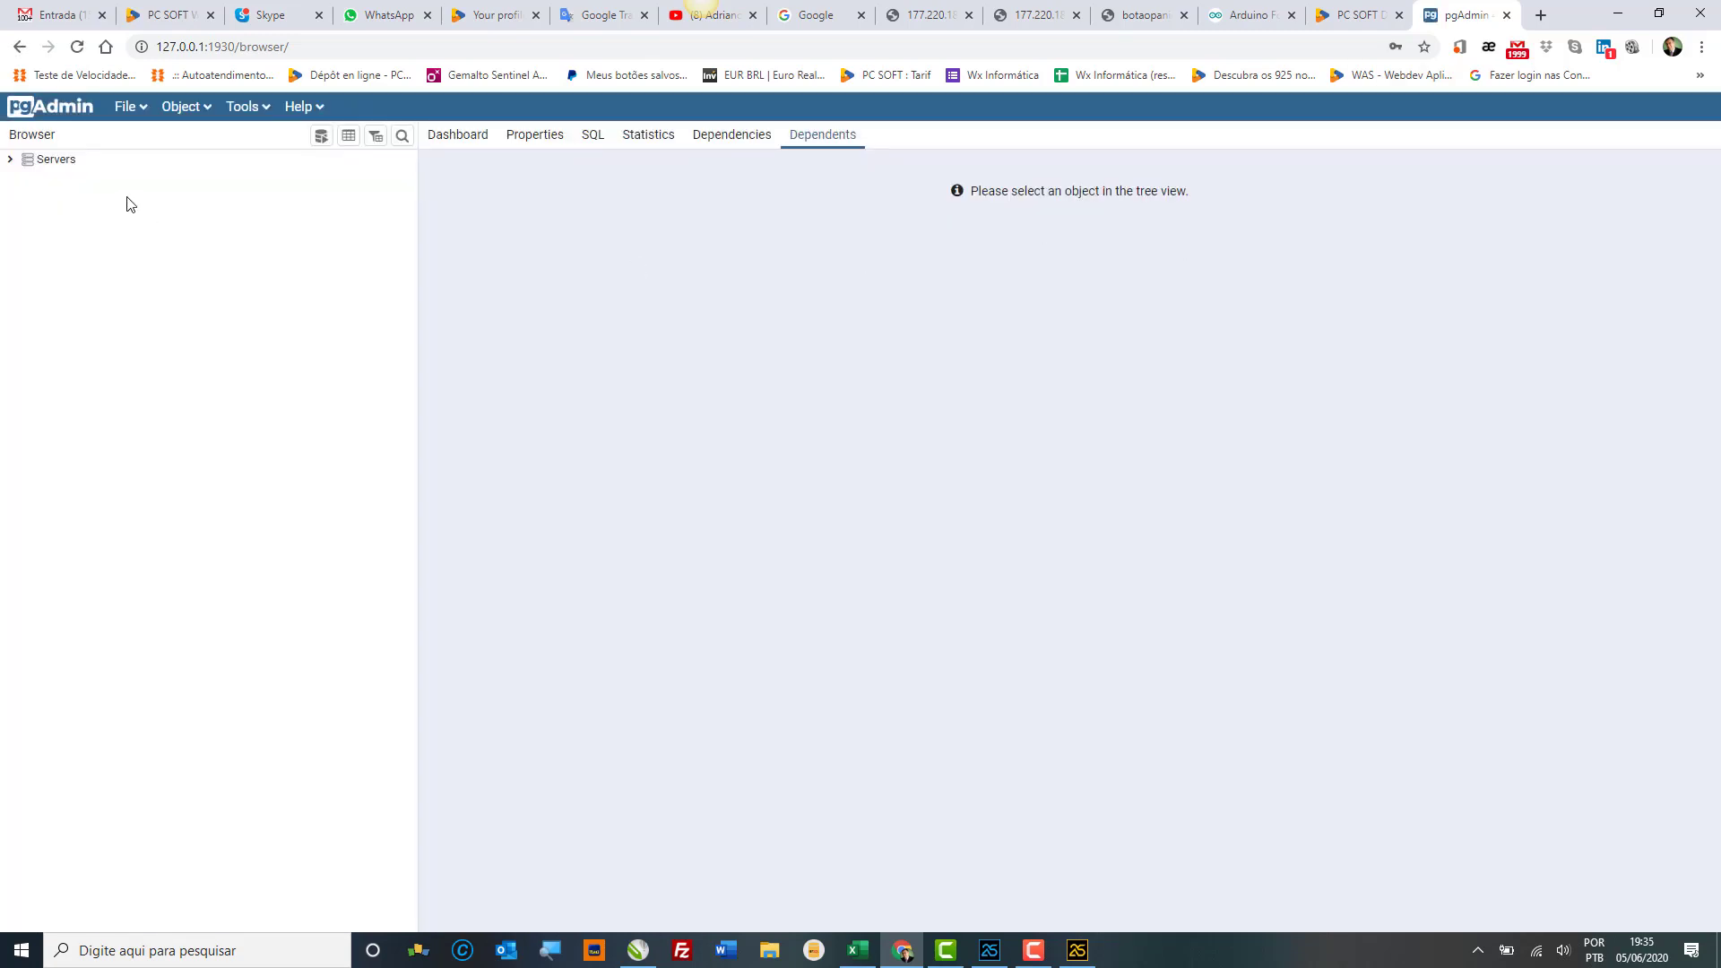
Step: Create a new server named 'Localhost' with host localhost and the postgres password
click(57, 161)
right_click(60, 163)
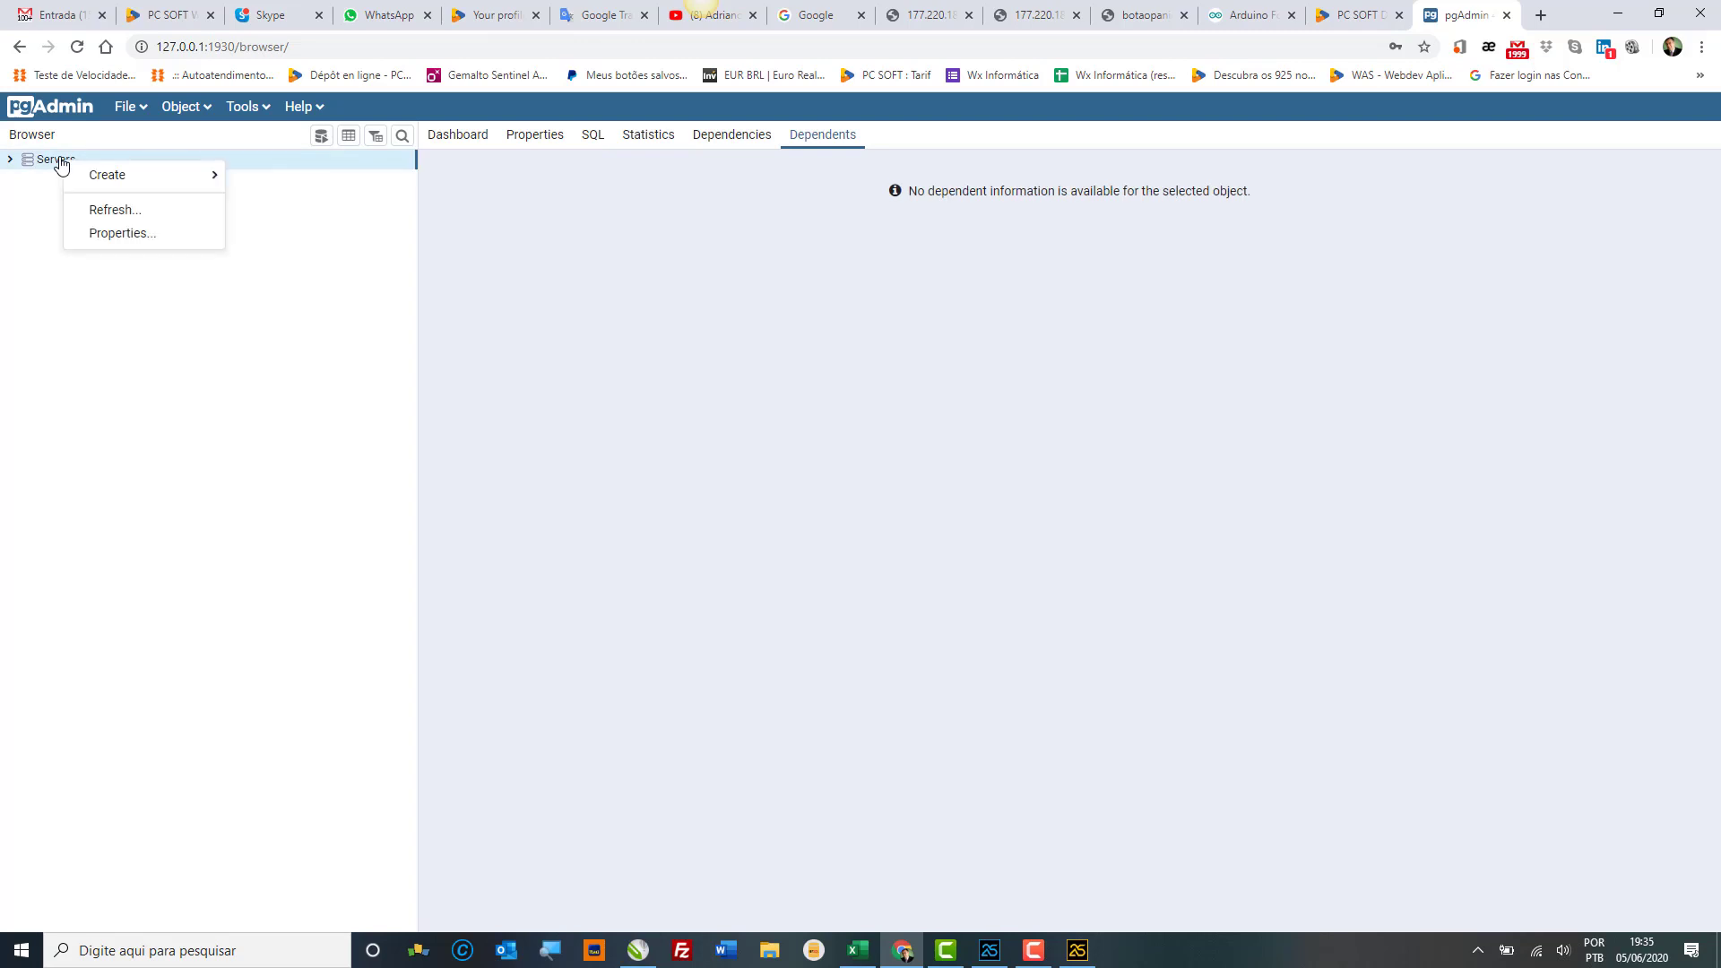
mouse_move(119, 184)
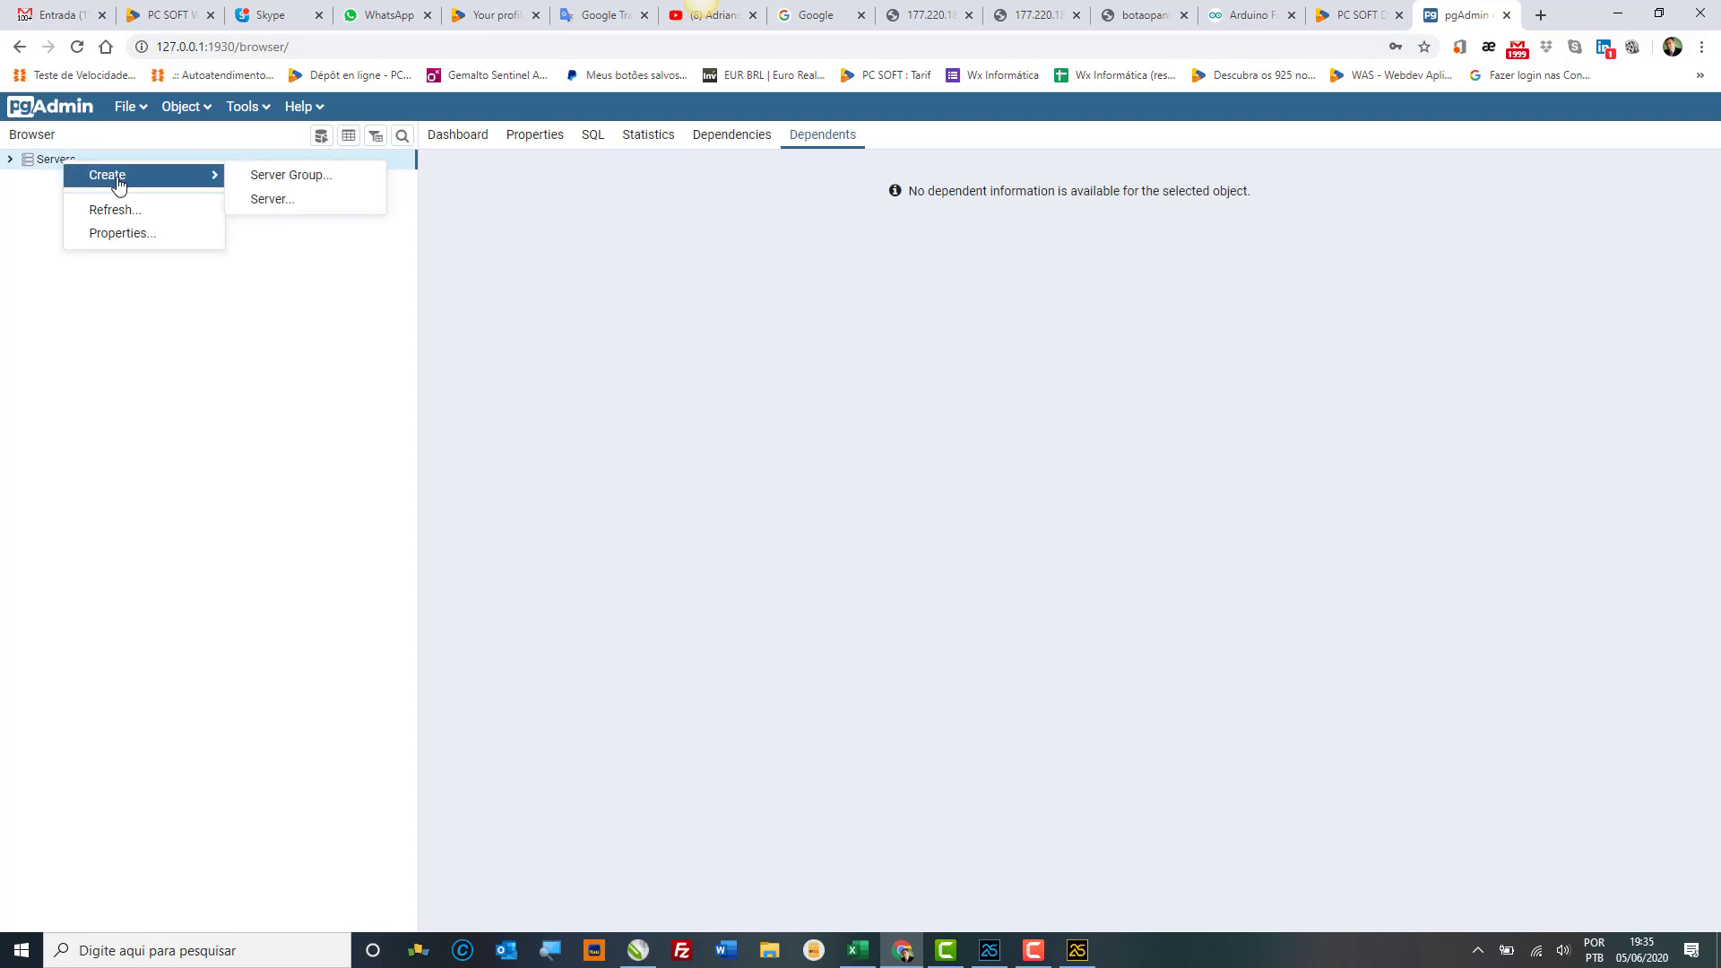
click(307, 213)
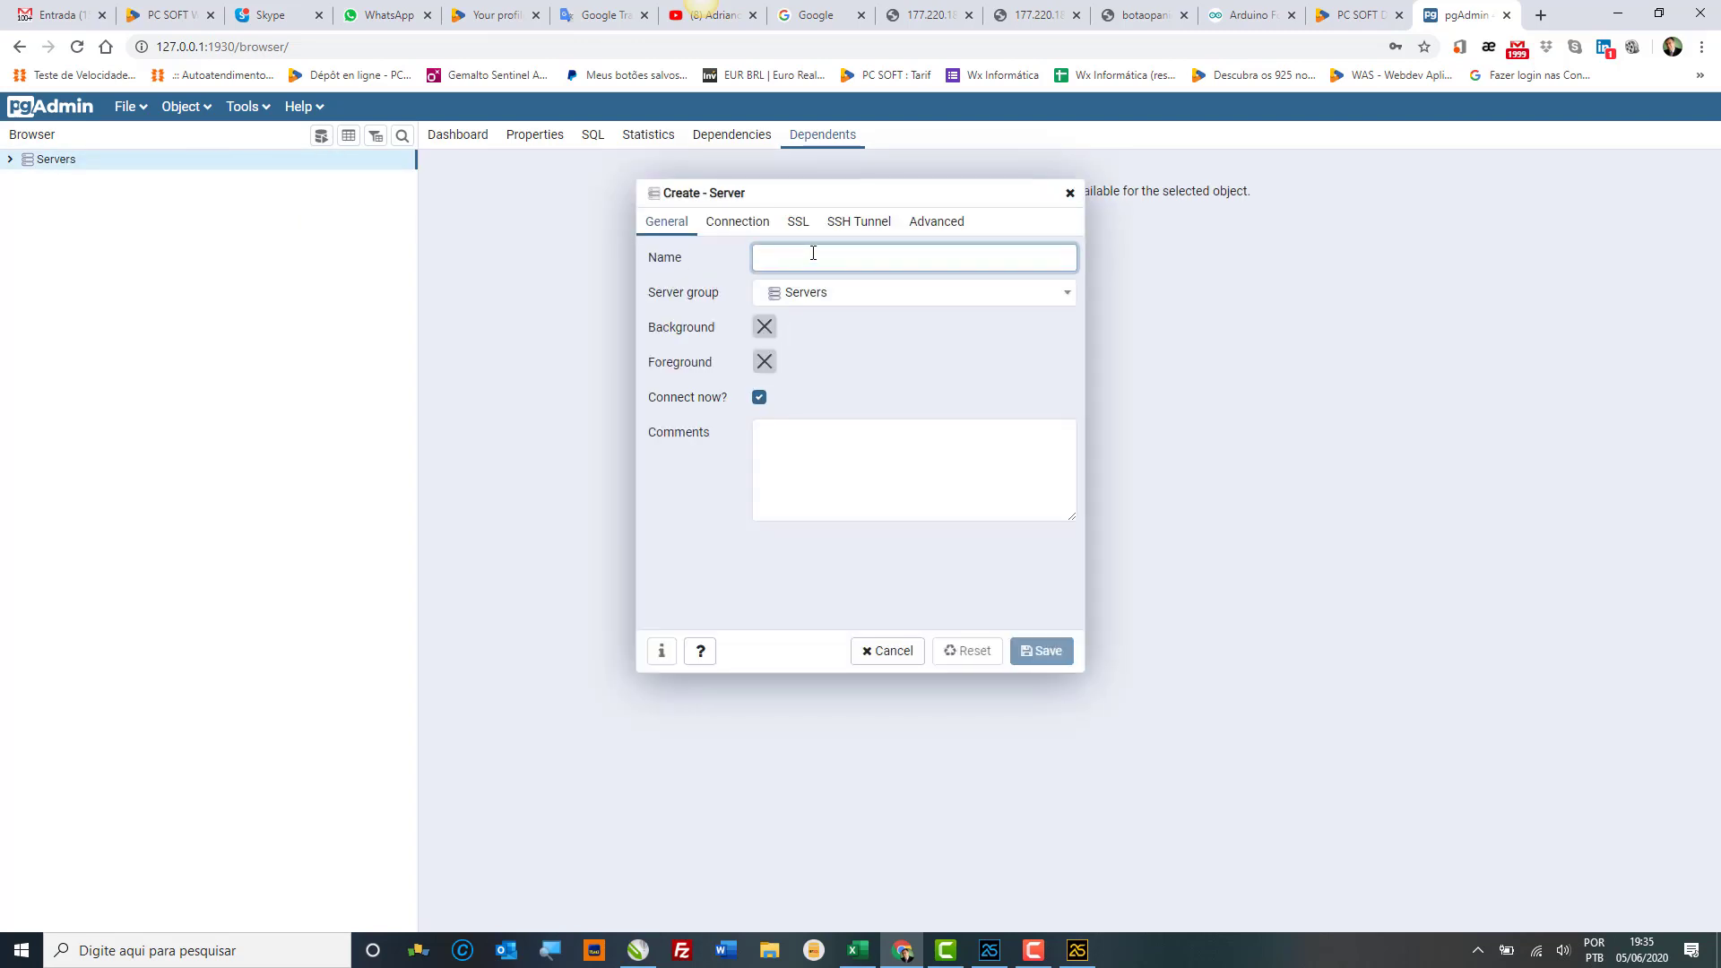
text(Local)
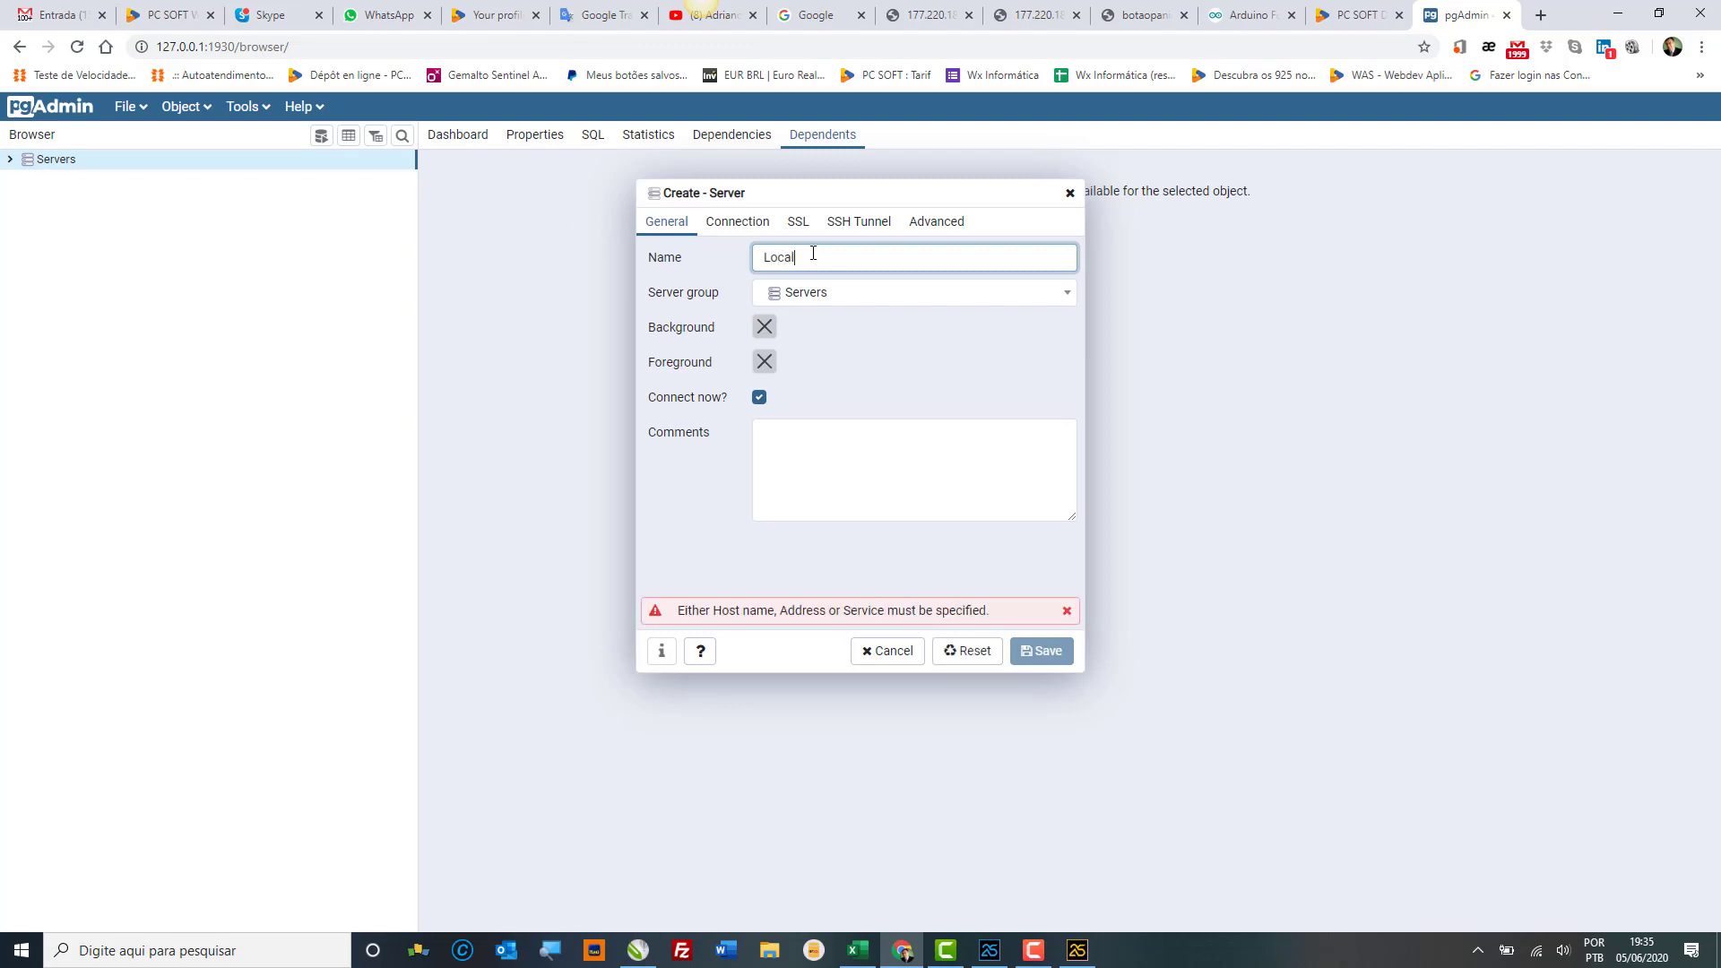
text(host)
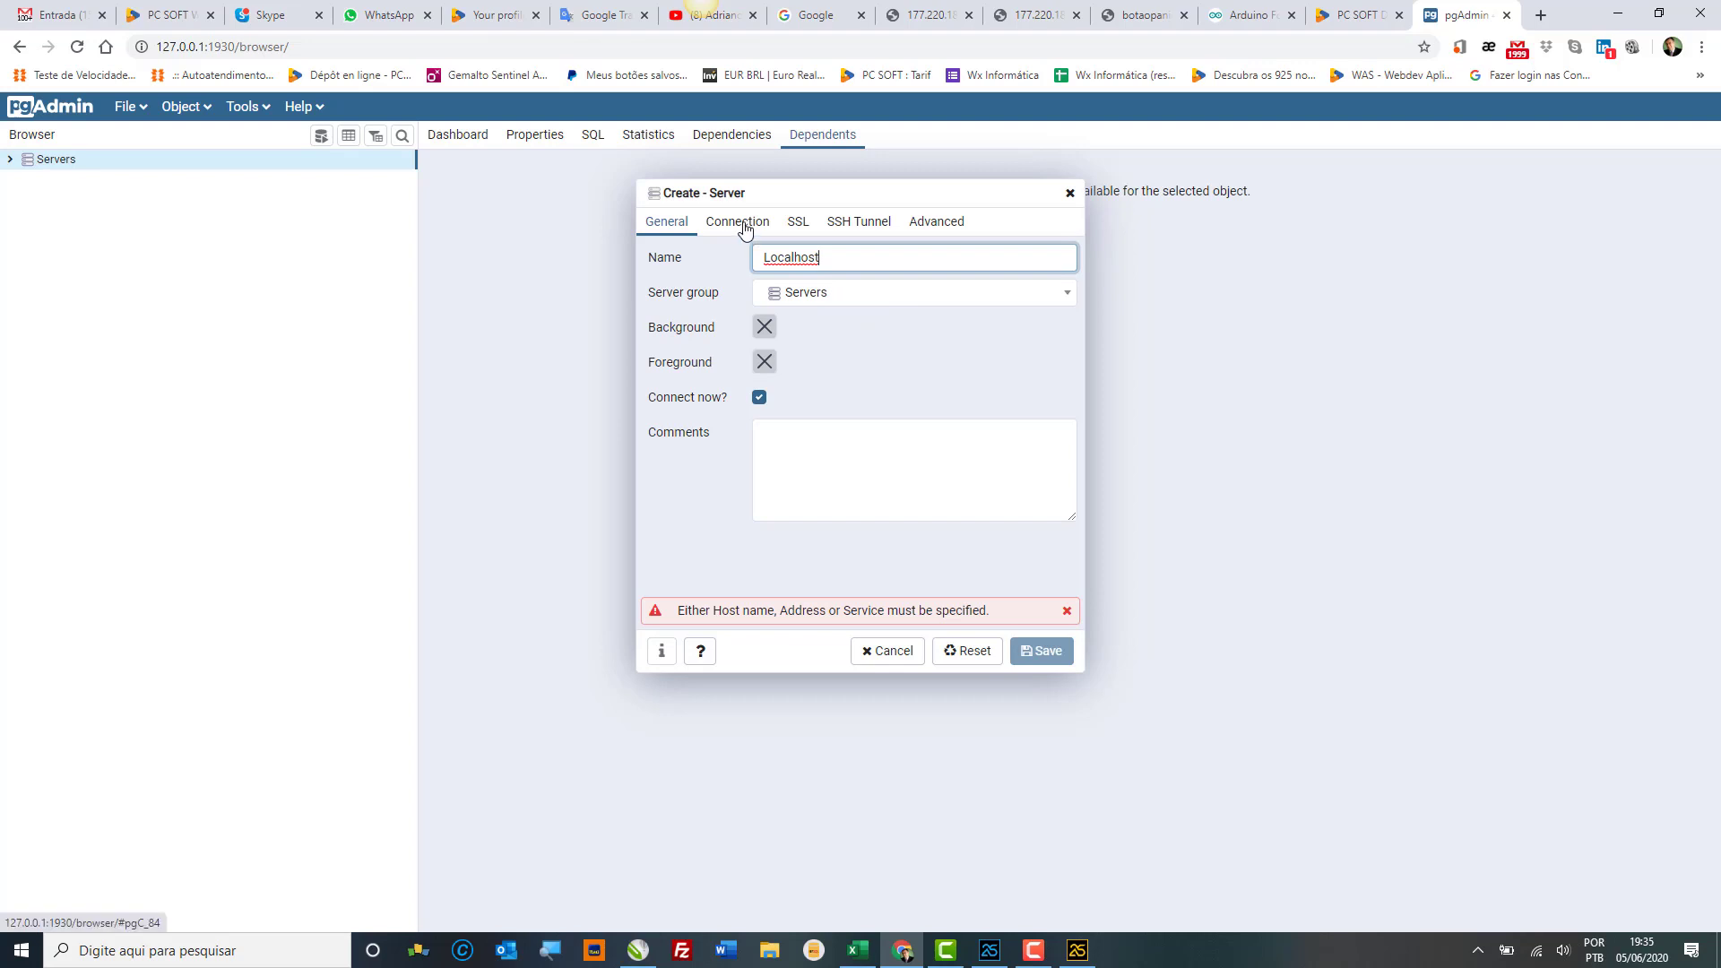
click(743, 226)
click(818, 264)
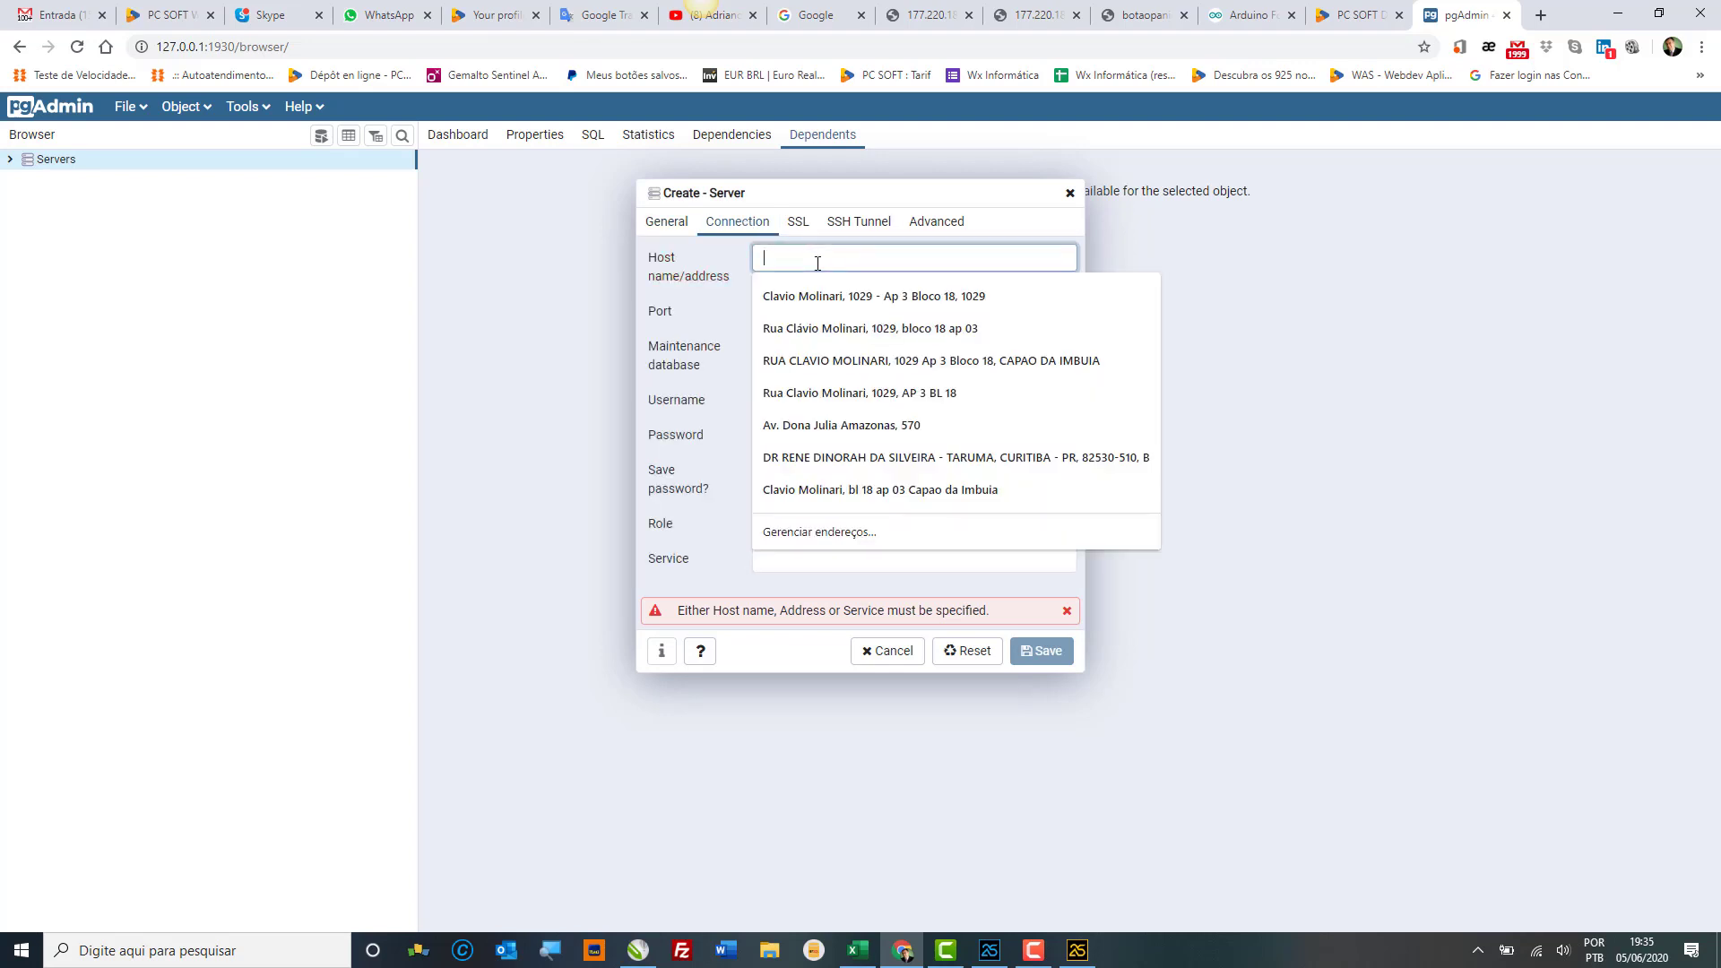
text(localhost)
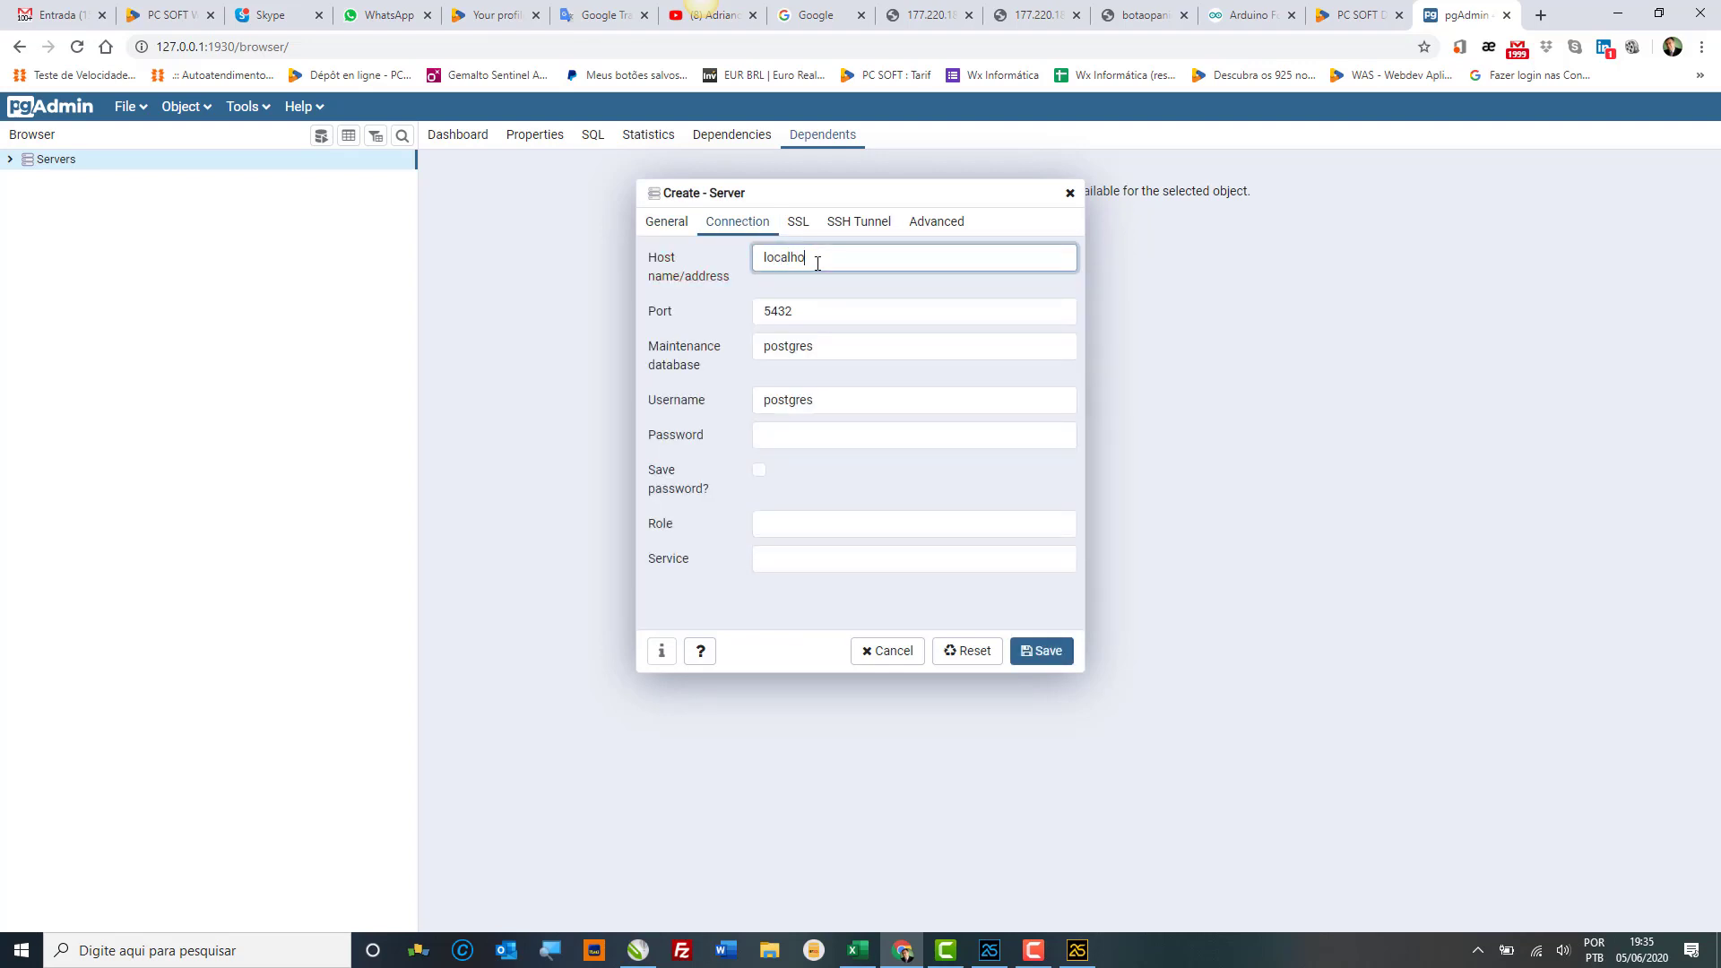
click(795, 434)
text(p)
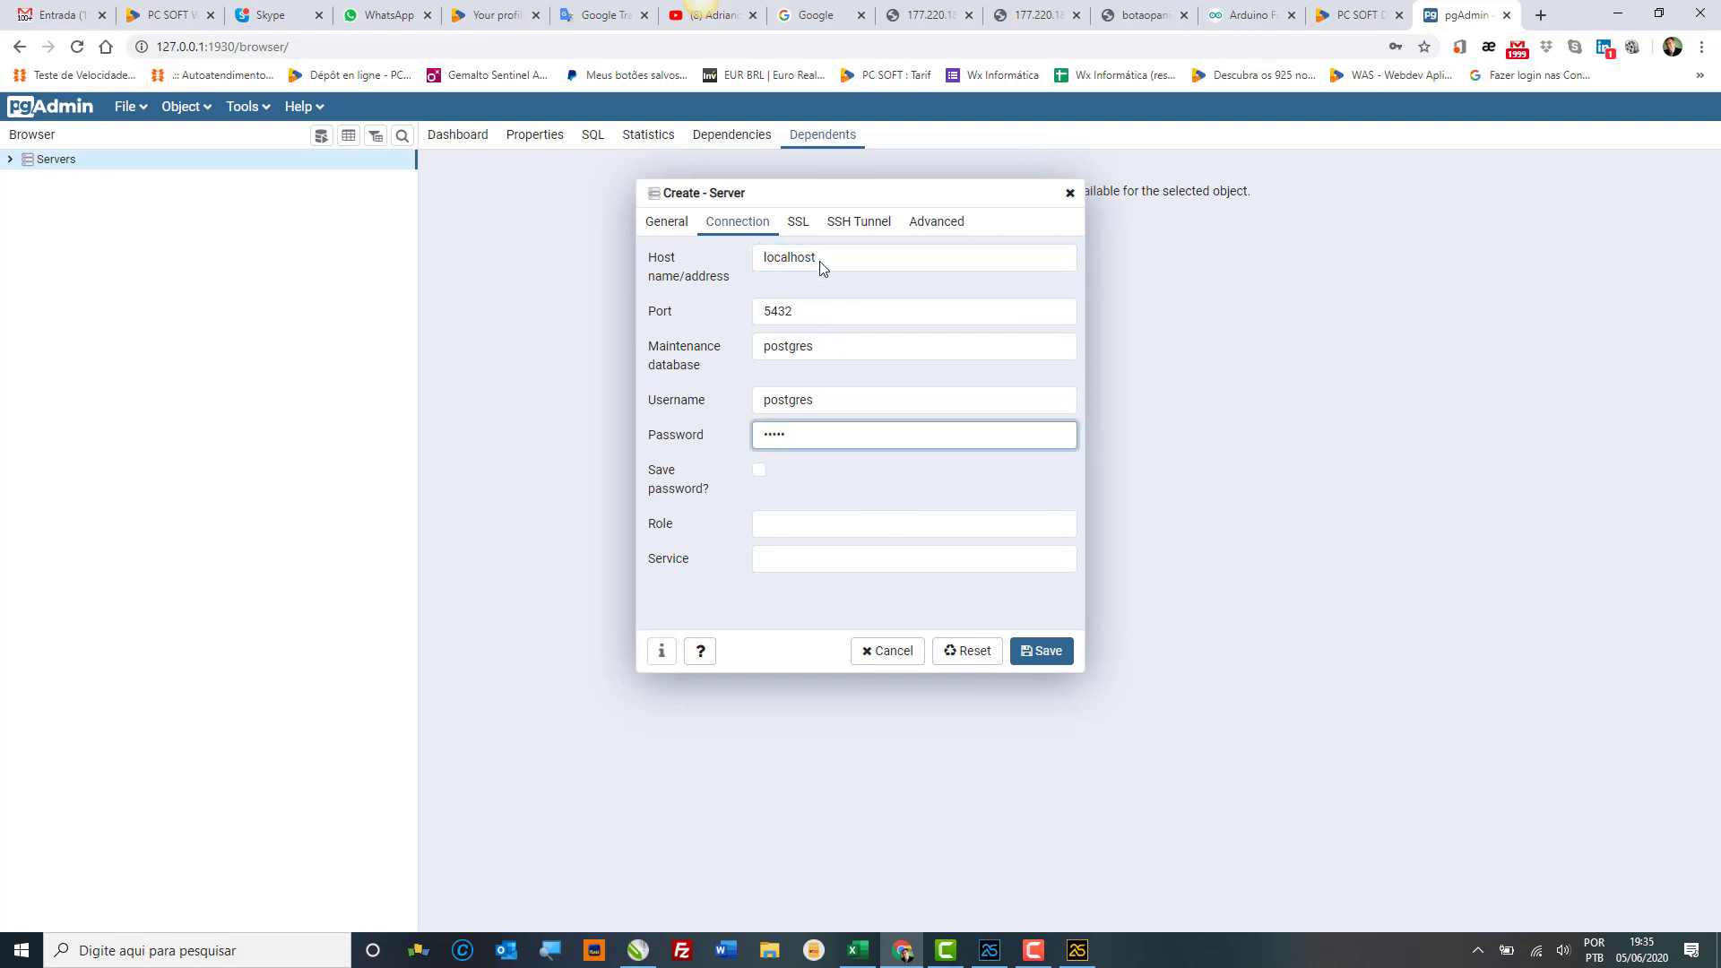
Step: Check the SSL, SSH Tunnel and Advanced tabs, then save with a corrected password after the authentication error
click(798, 222)
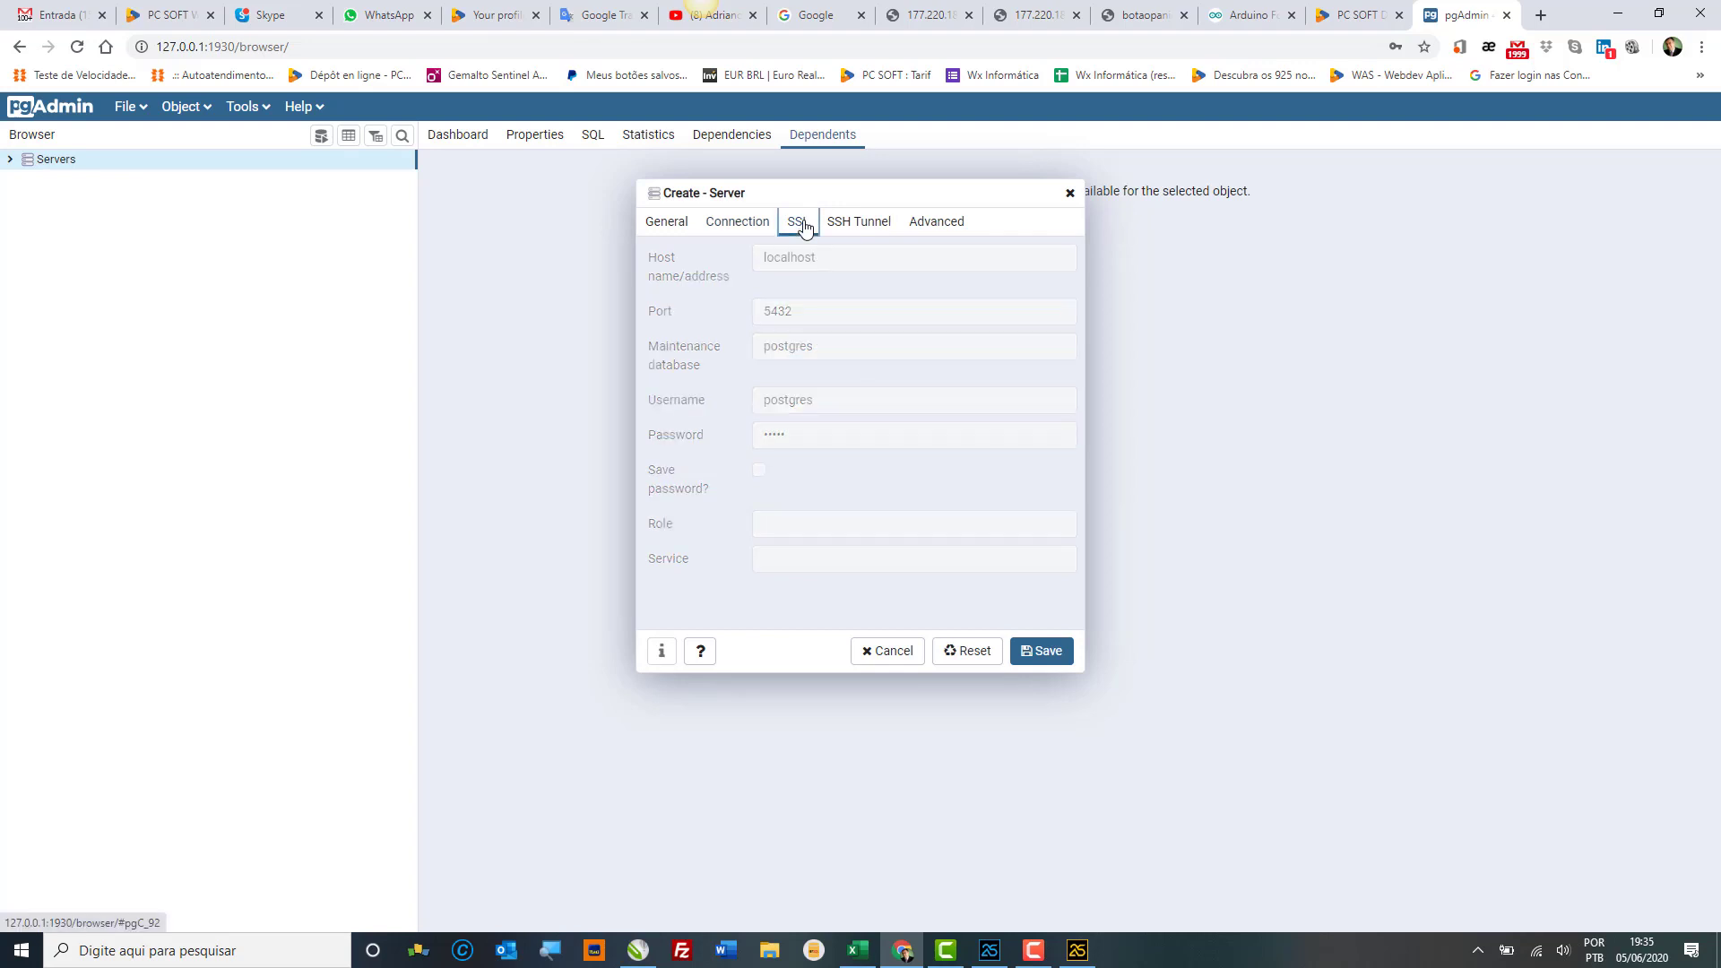
click(868, 226)
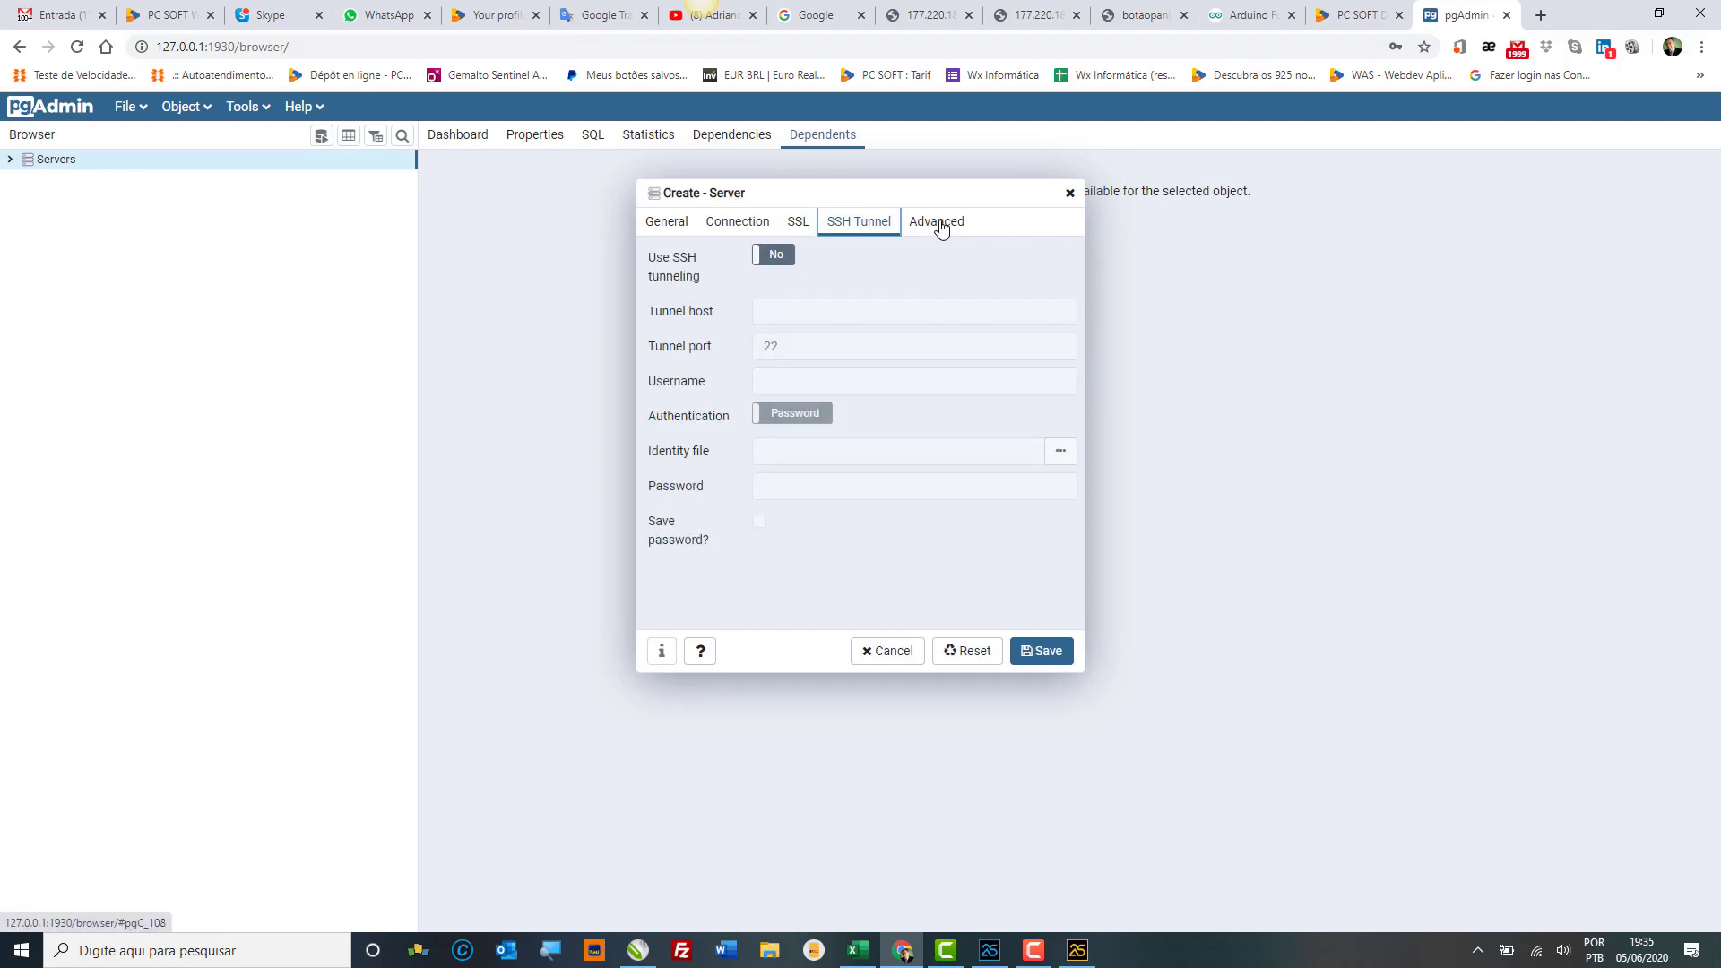
click(939, 226)
click(868, 225)
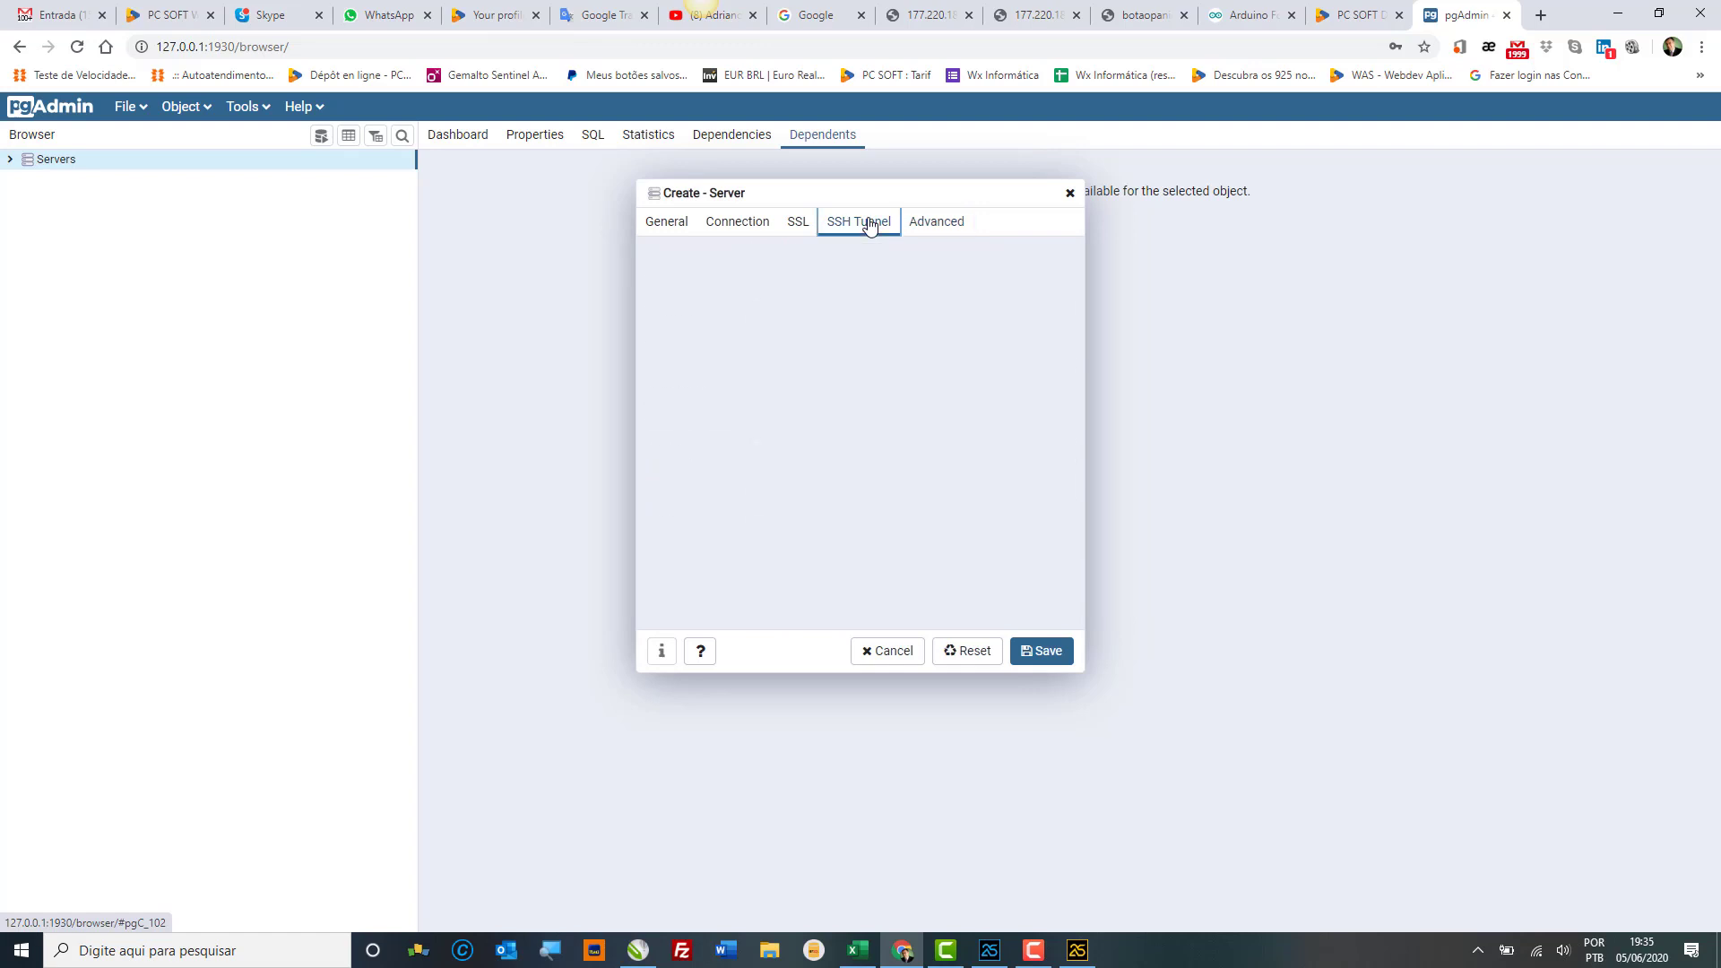
click(796, 223)
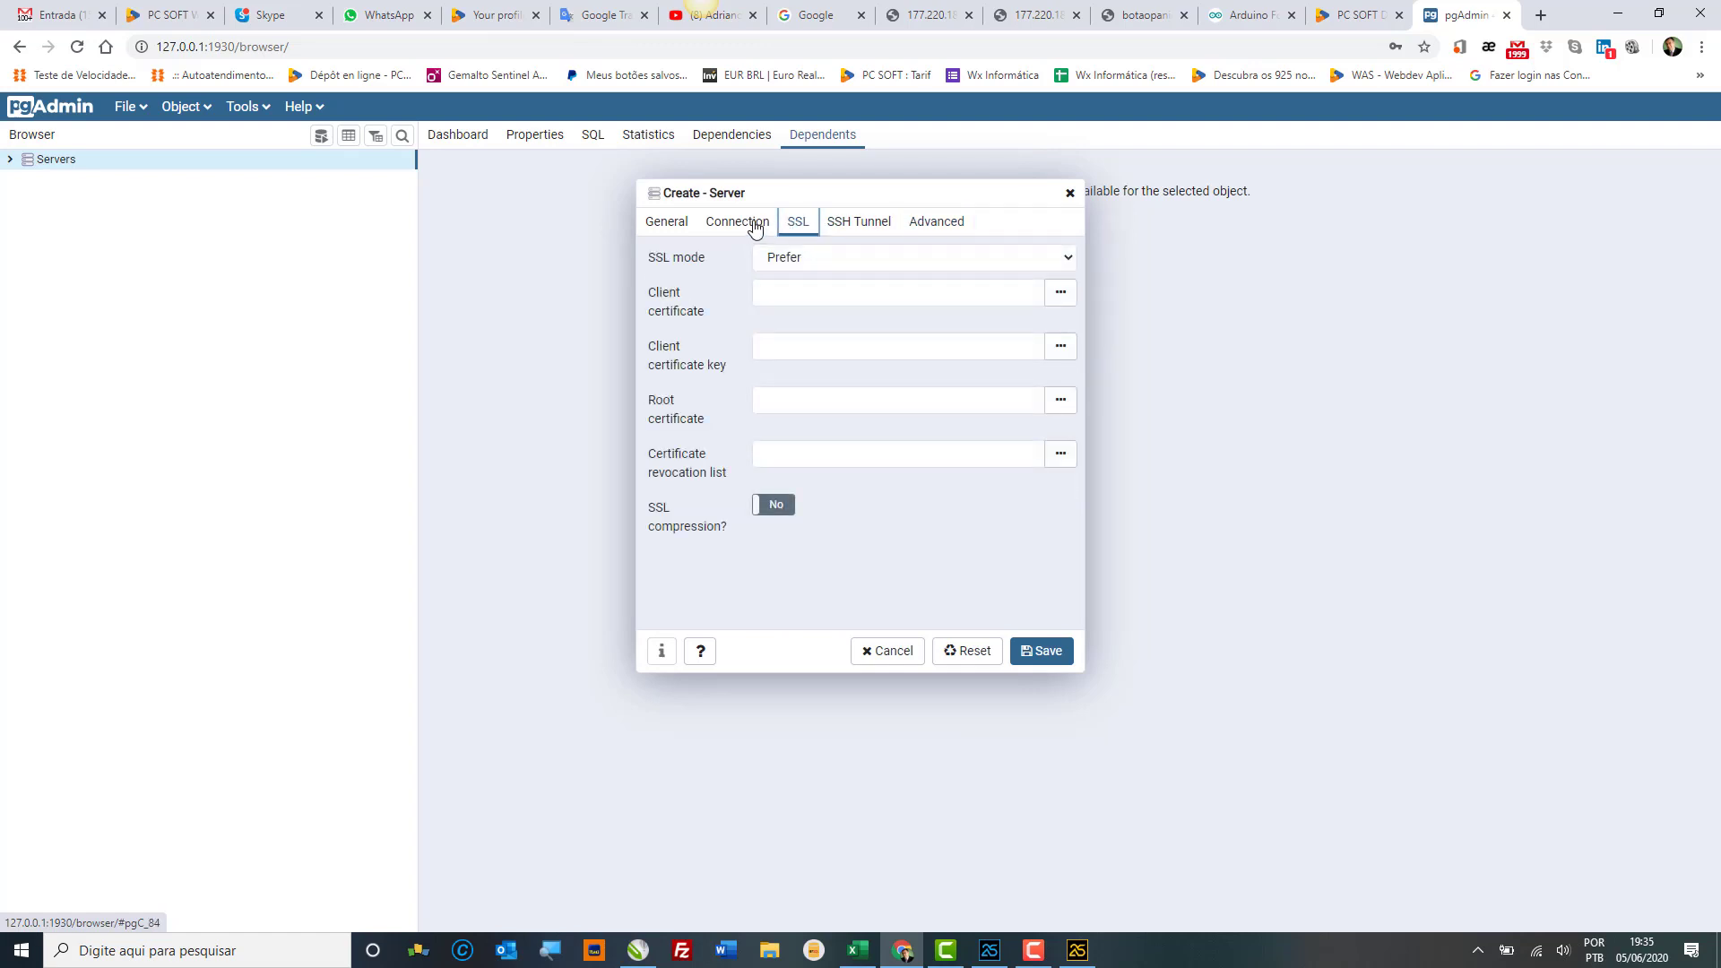
click(756, 227)
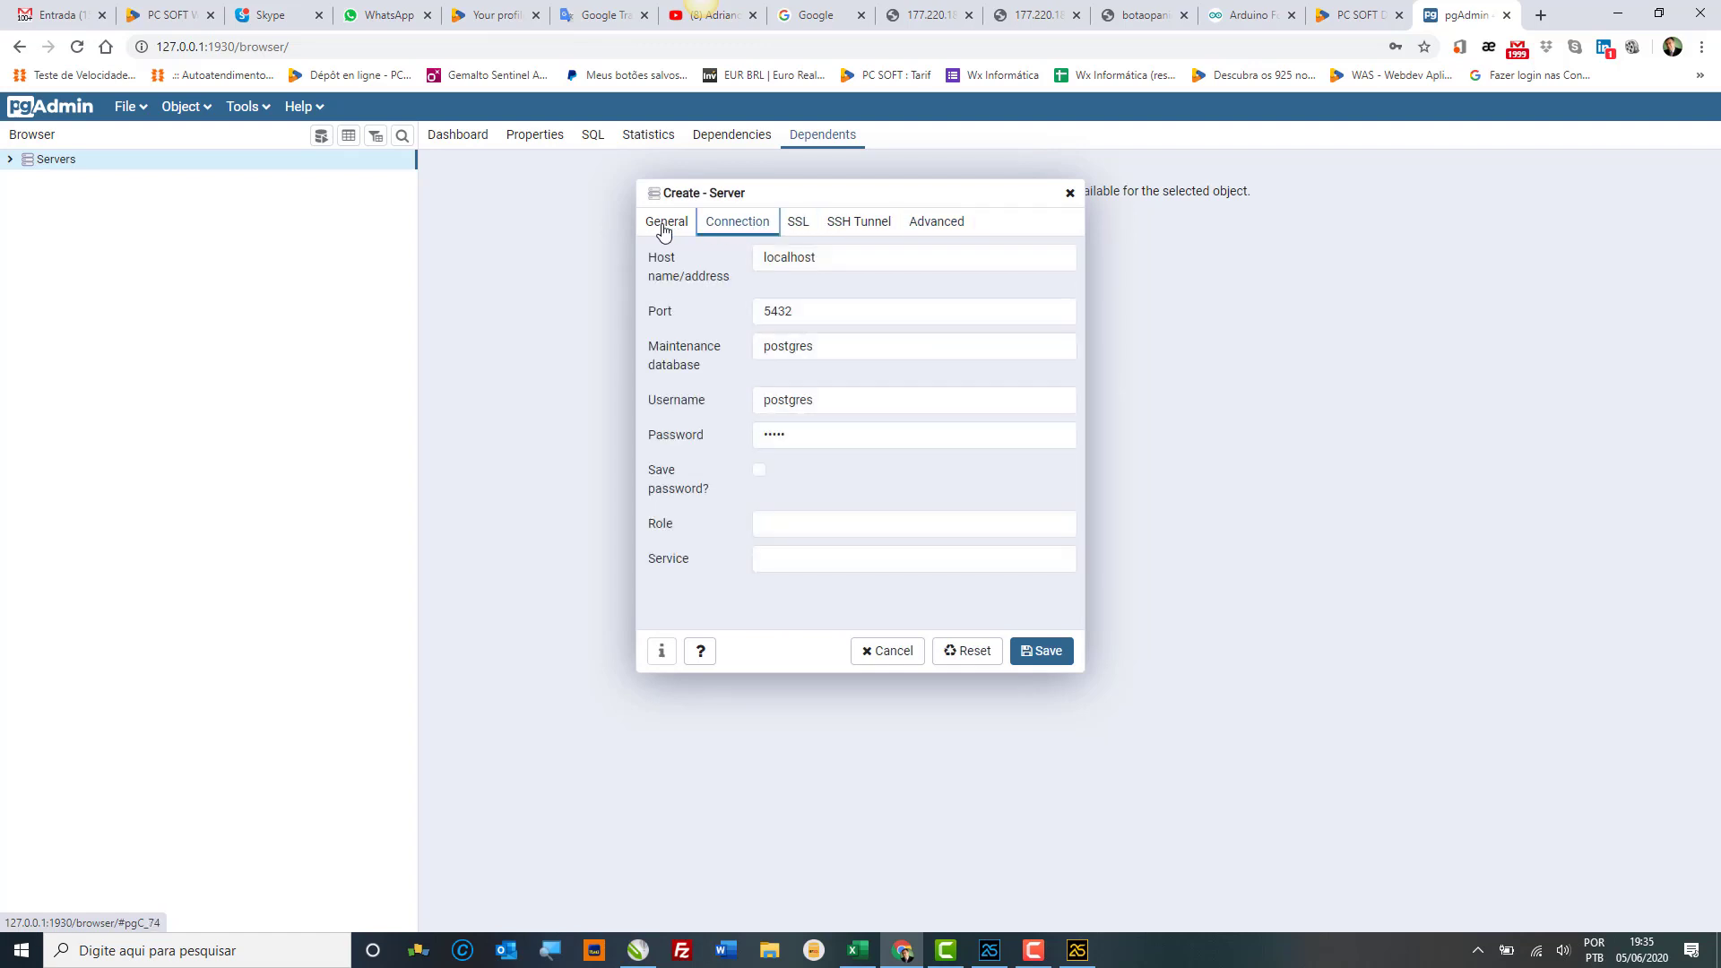
click(1044, 654)
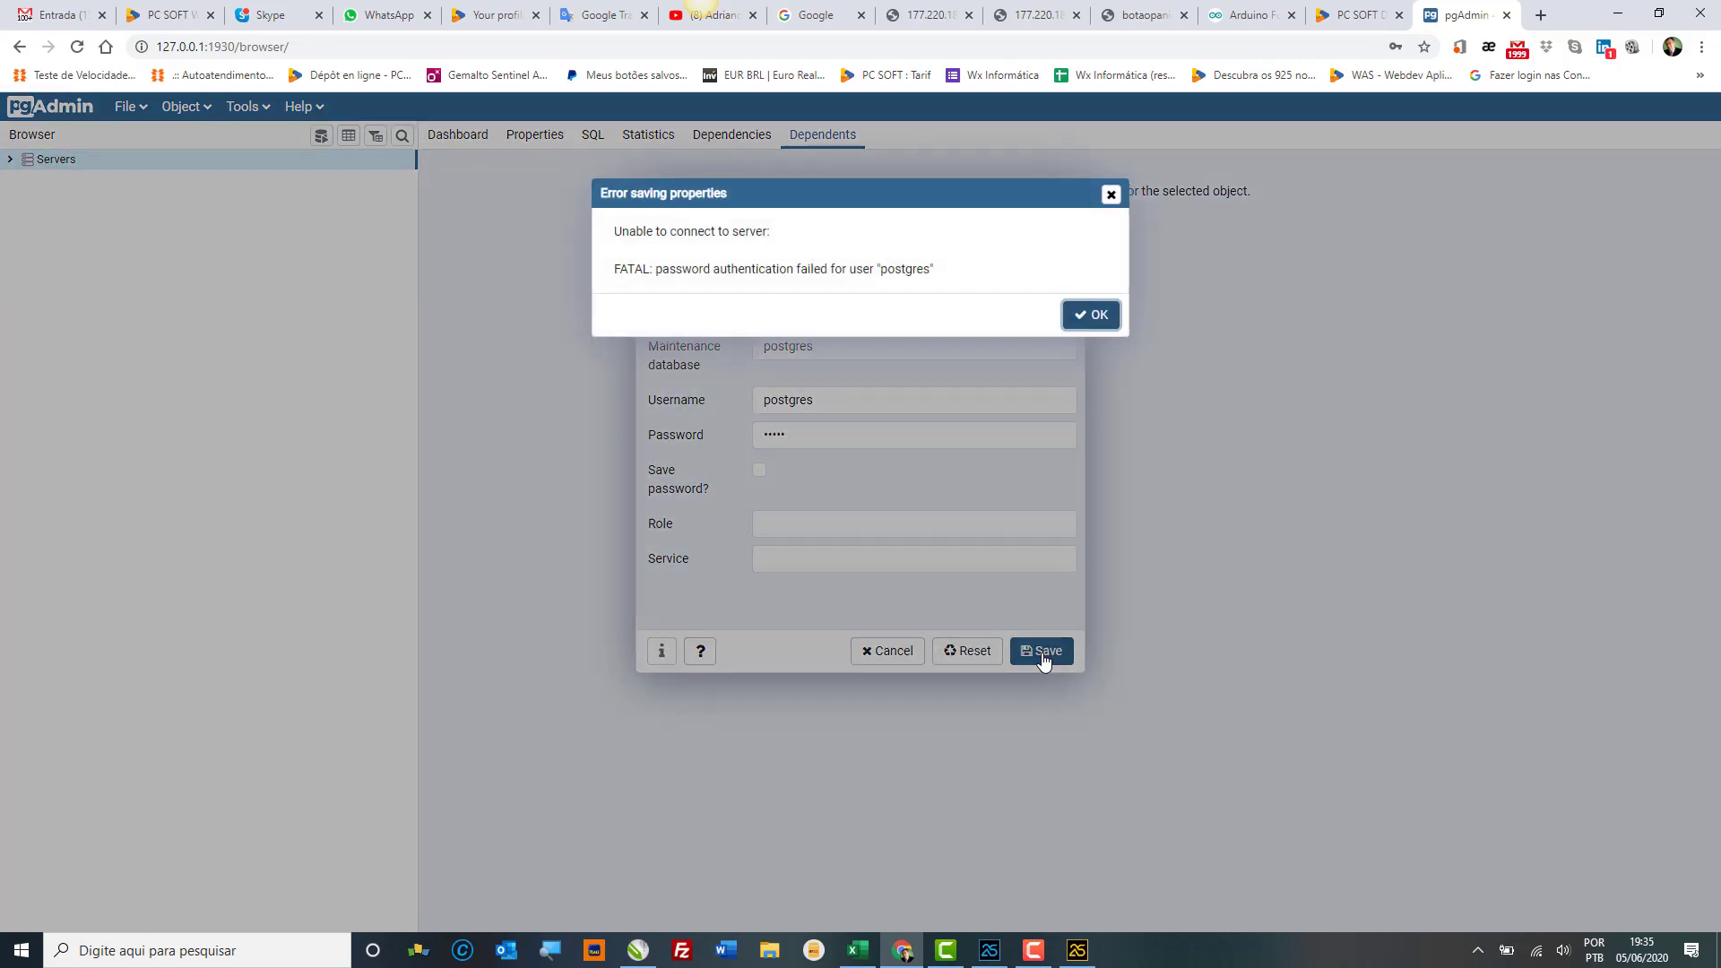
click(1097, 315)
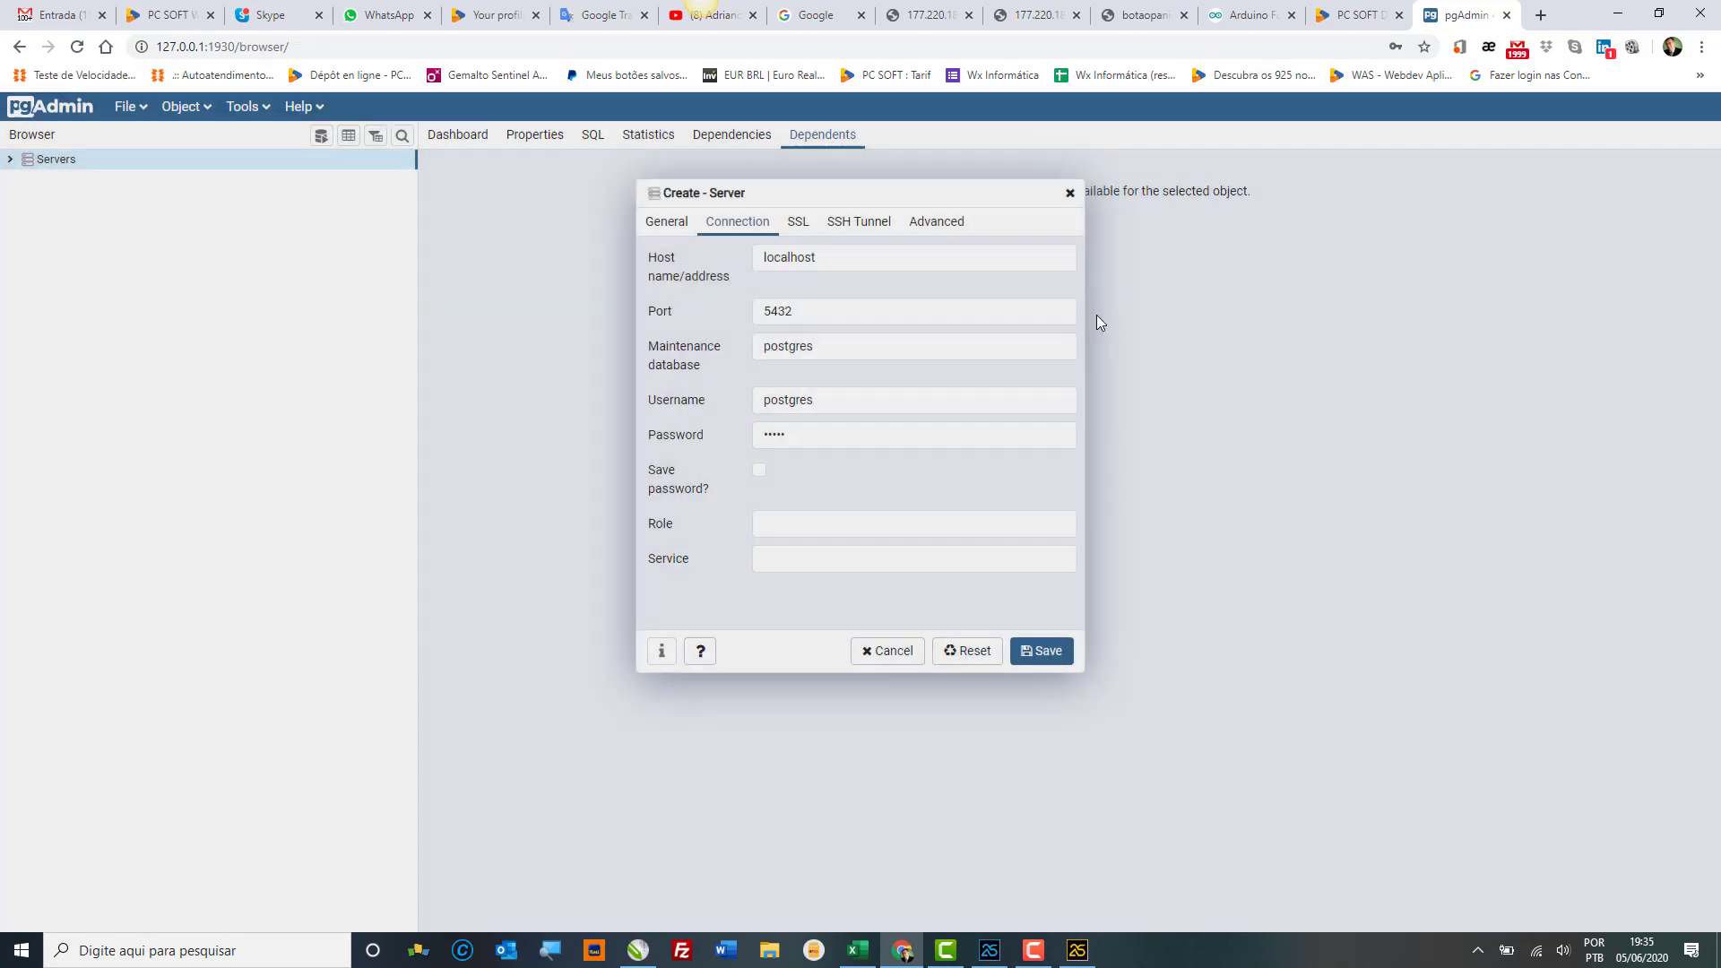
double_click(798, 444)
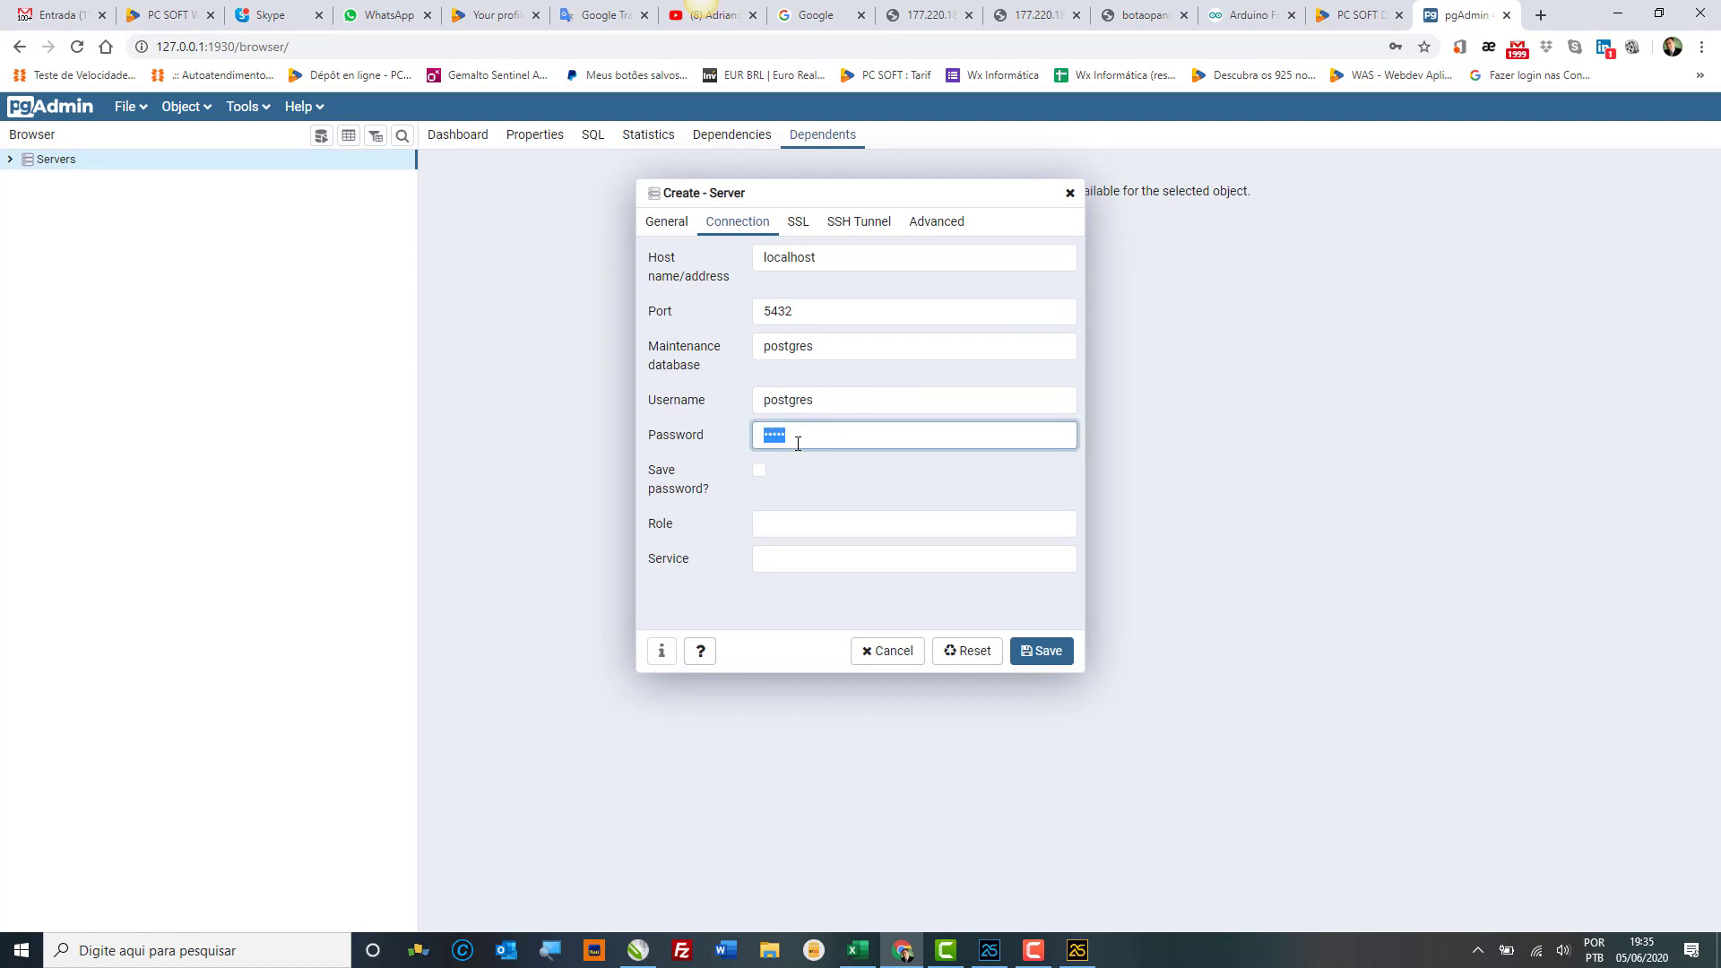
text(p)
click(1040, 663)
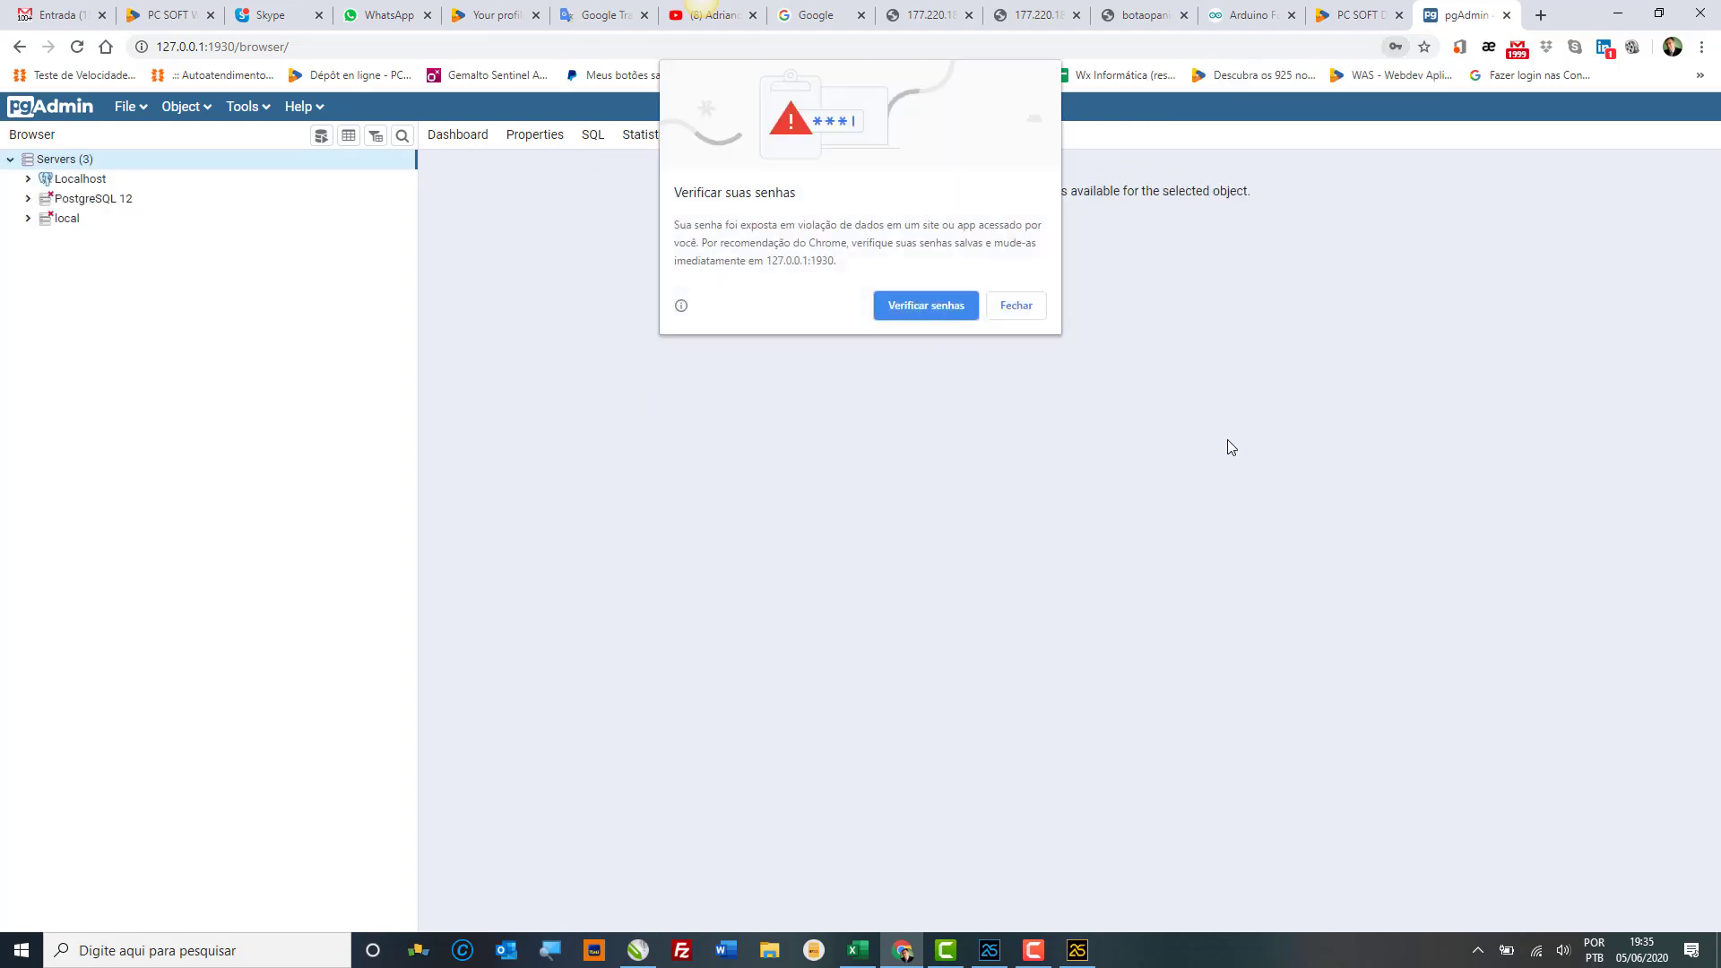
Step: Dismiss Chrome's password warning and expand the Localhost server down to its Databases
click(1010, 308)
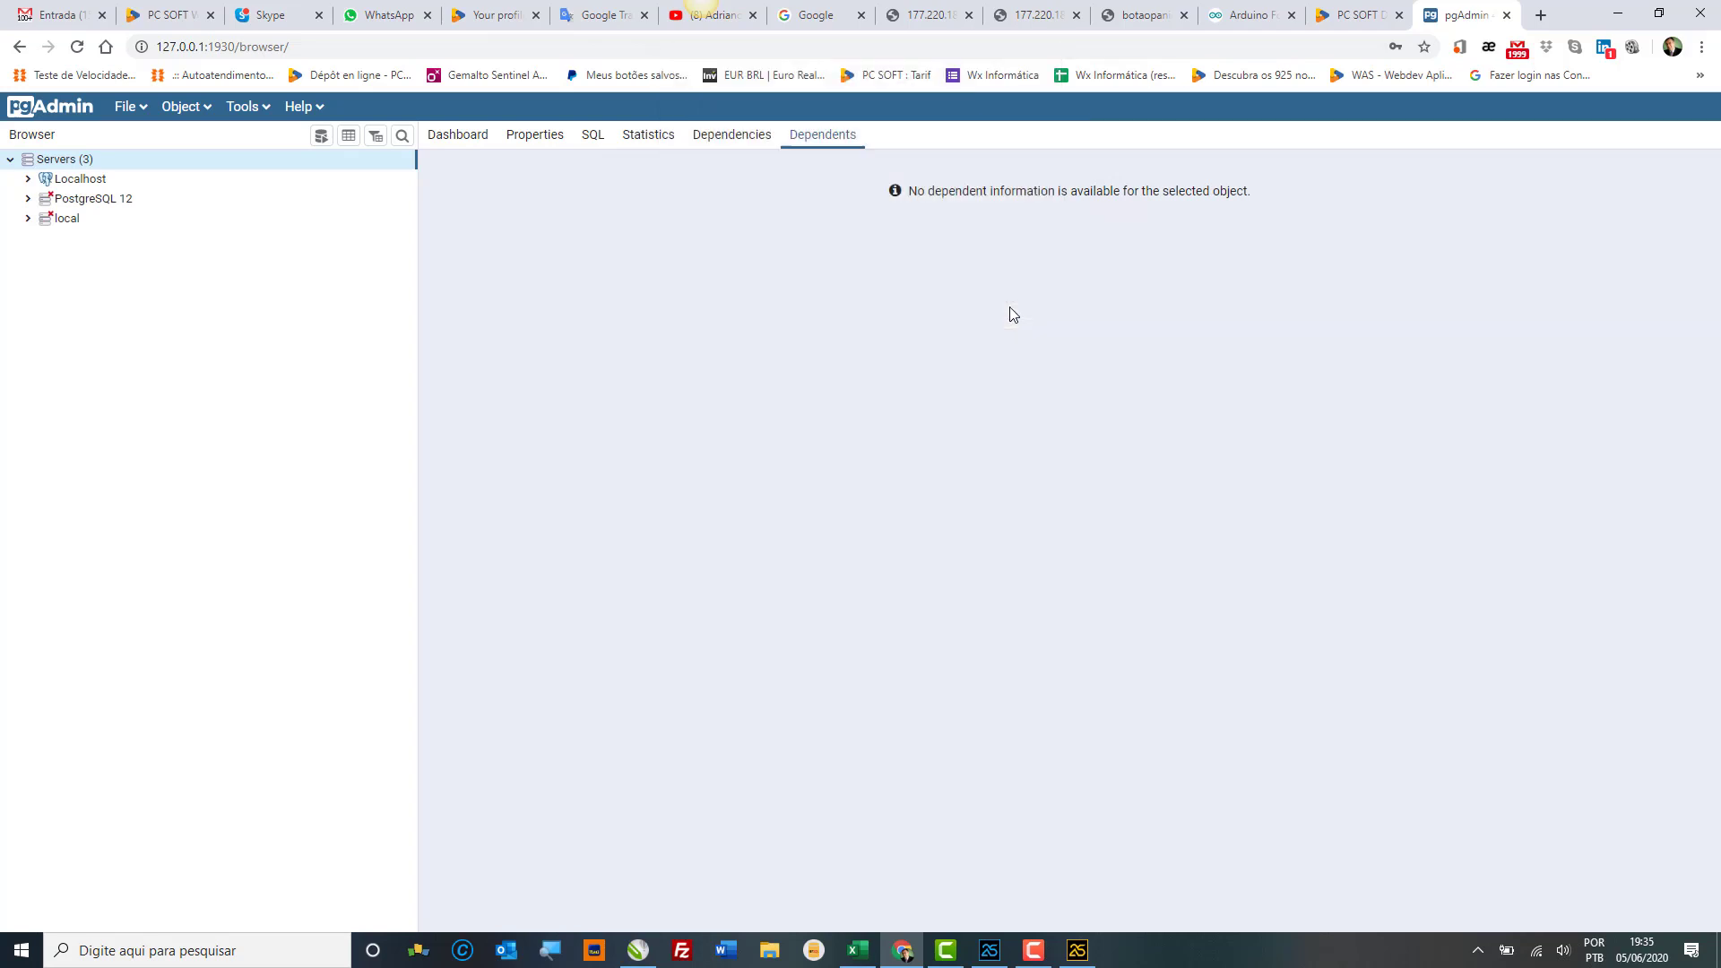
double_click(99, 182)
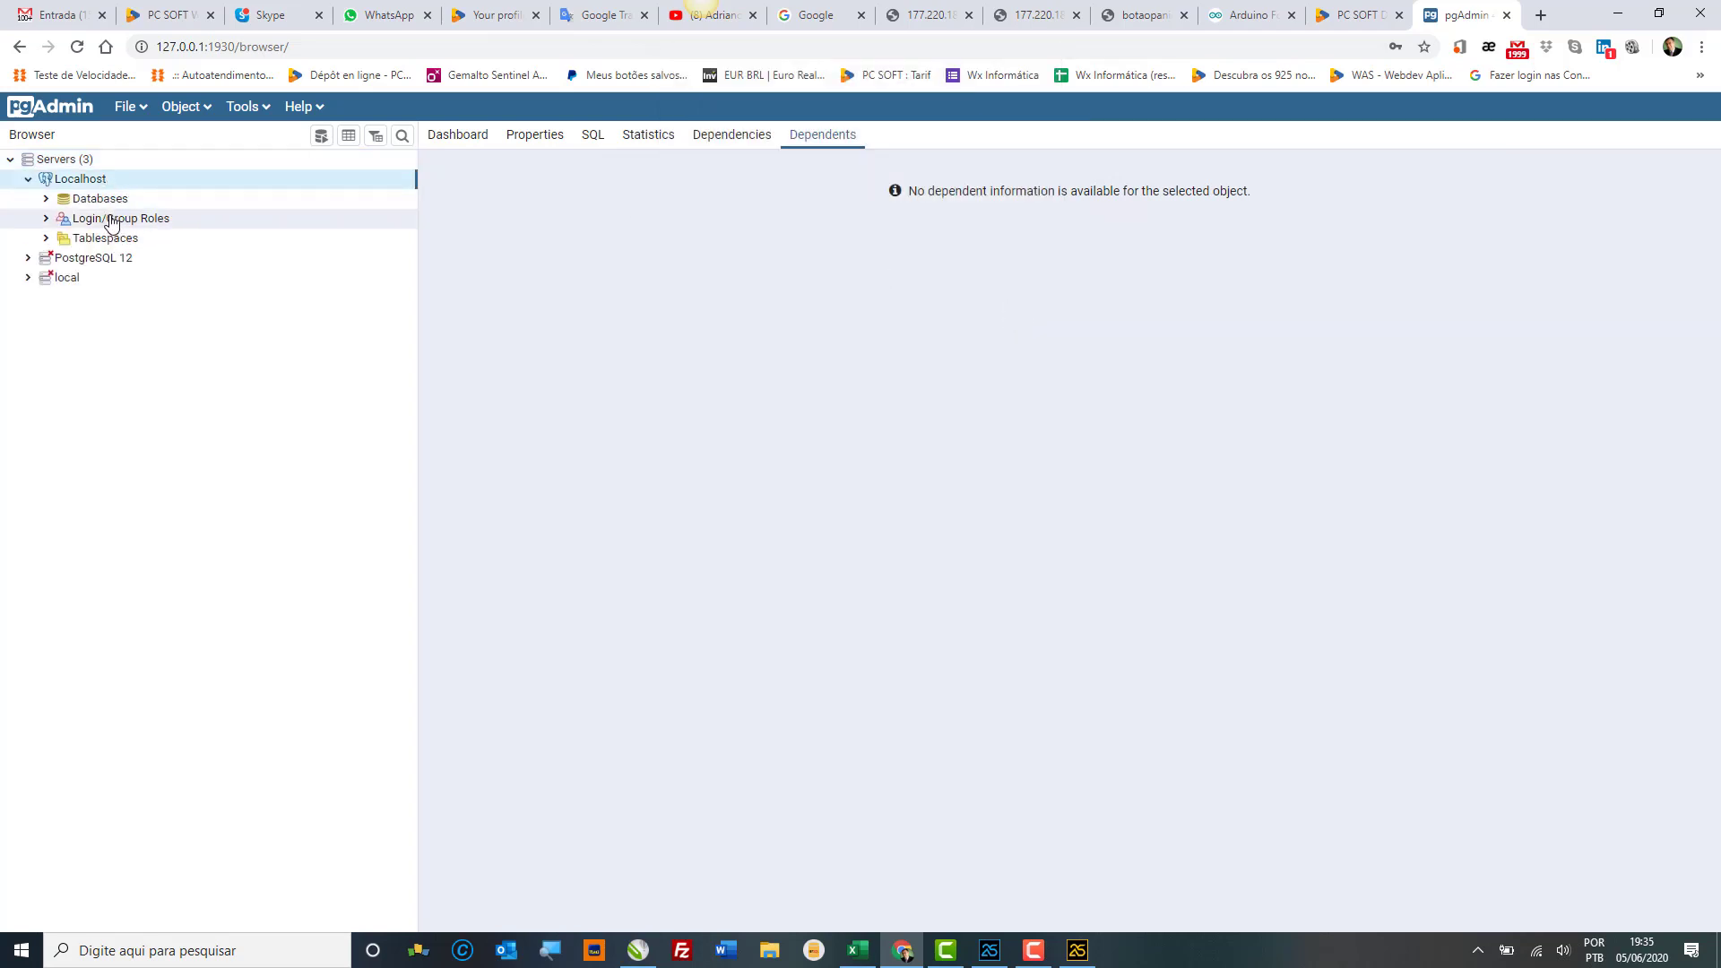
double_click(107, 204)
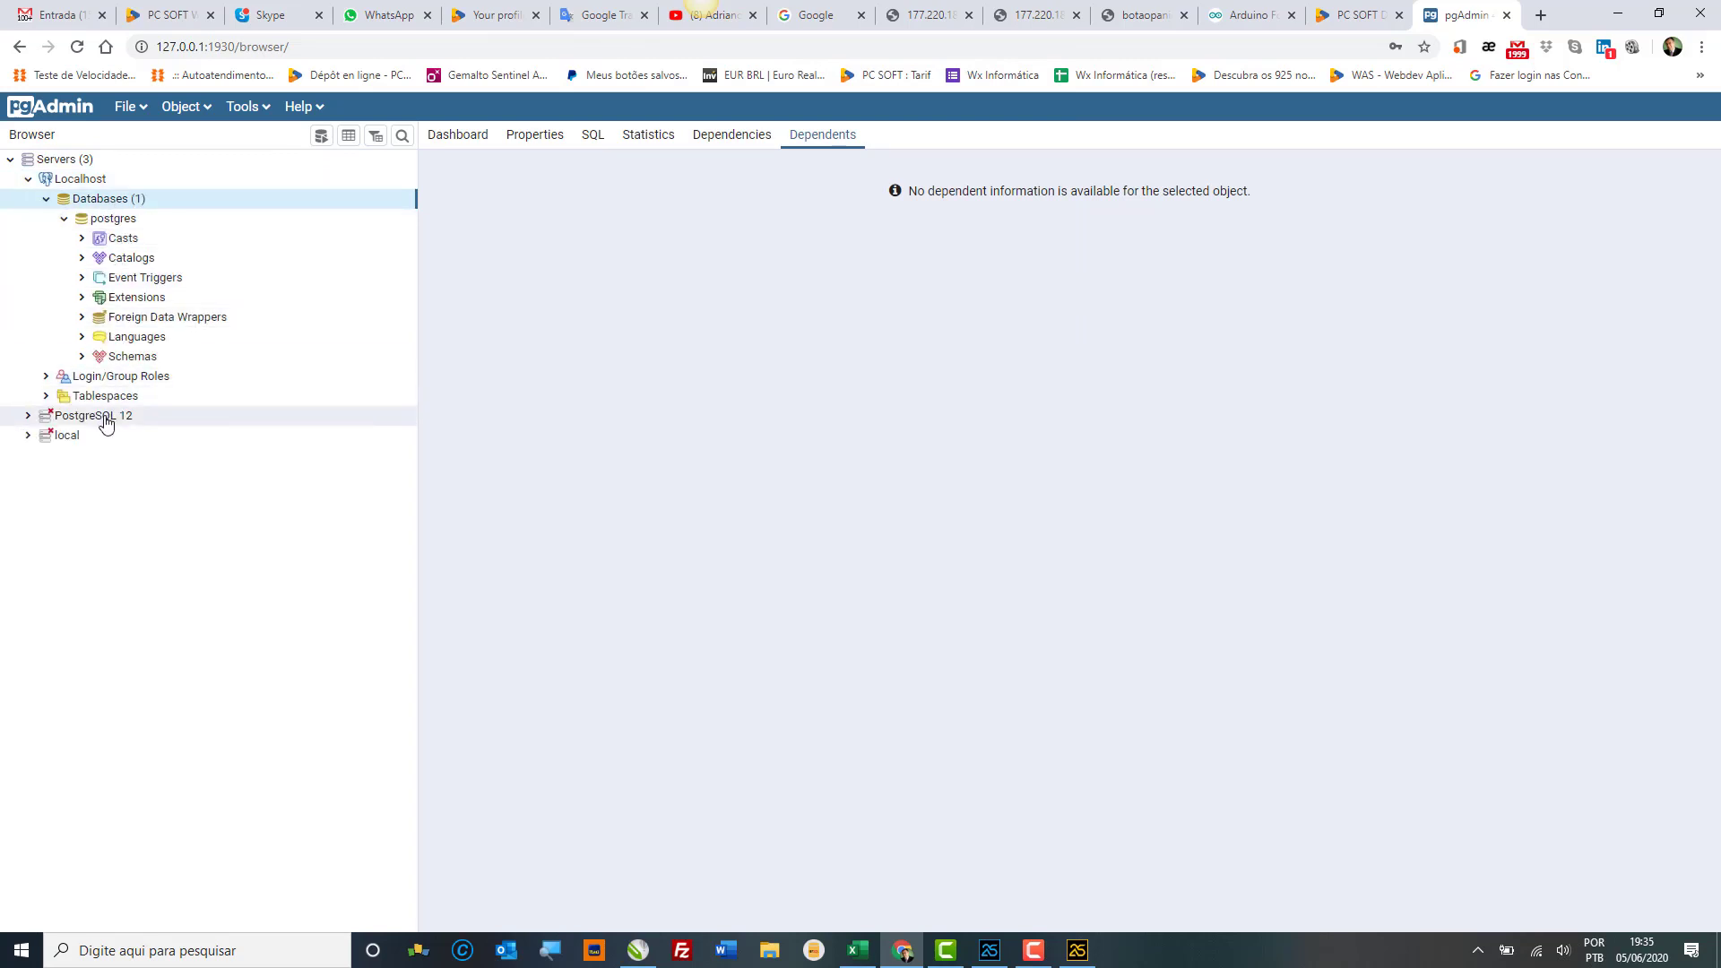
Step: Remove the PostgreSQL 12 and local server entries from the Servers tree
click(105, 421)
right_click(105, 423)
mouse_move(142, 452)
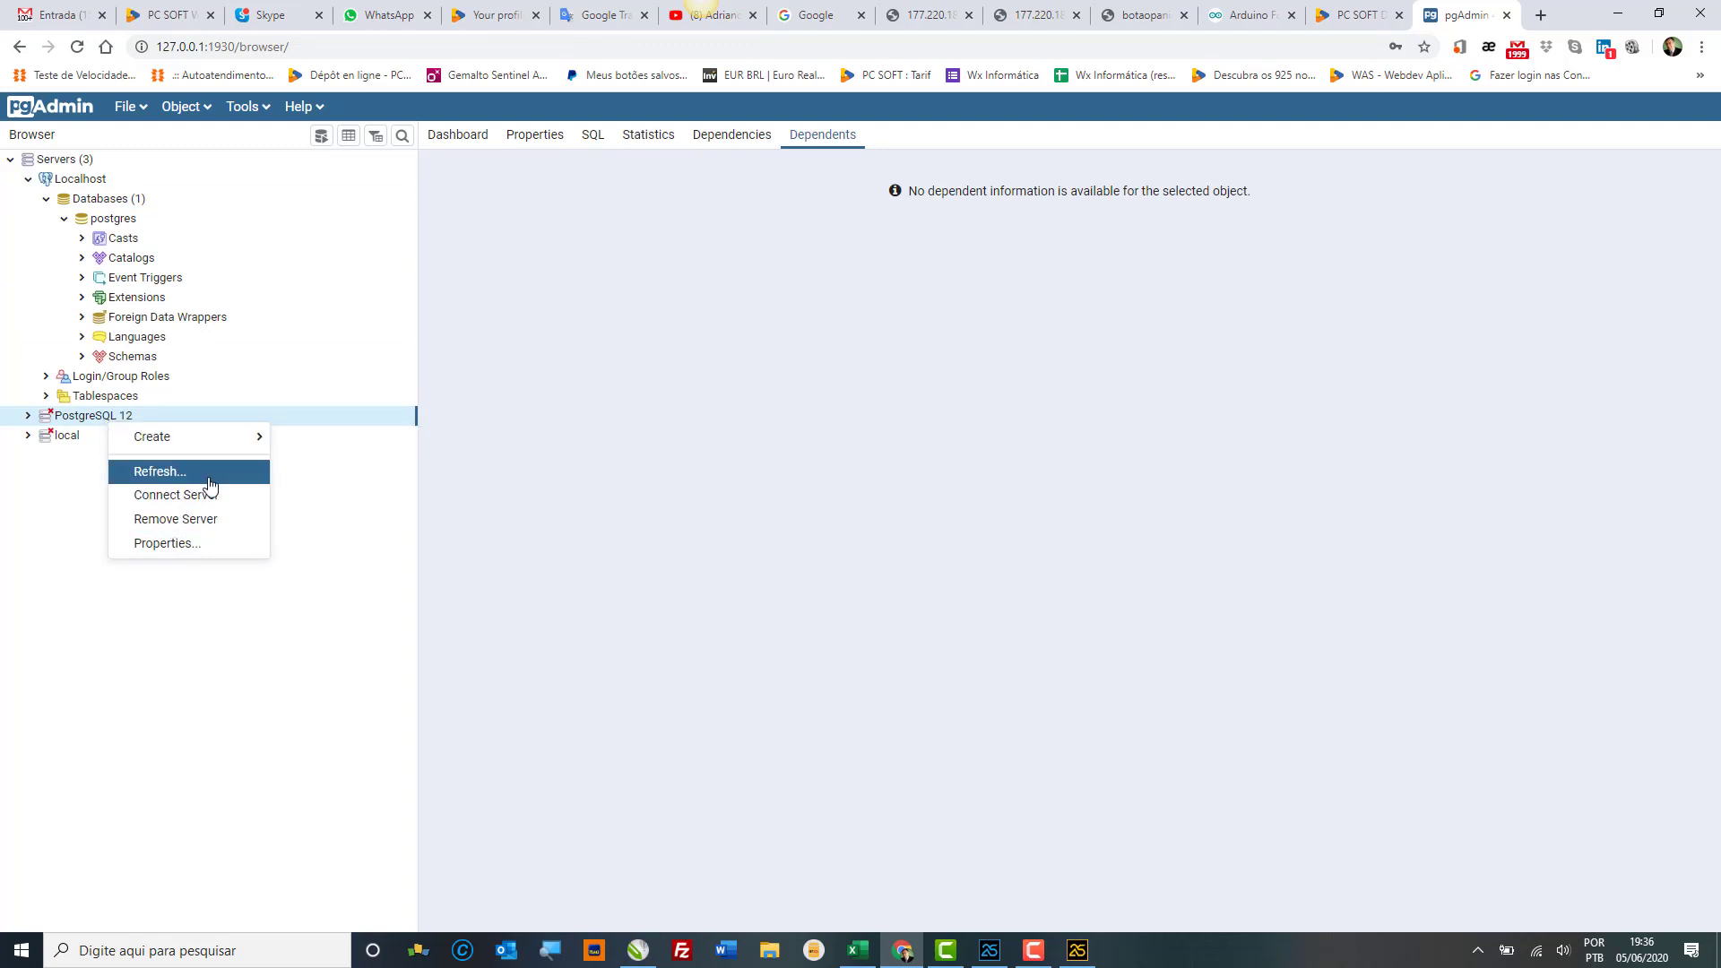
click(211, 519)
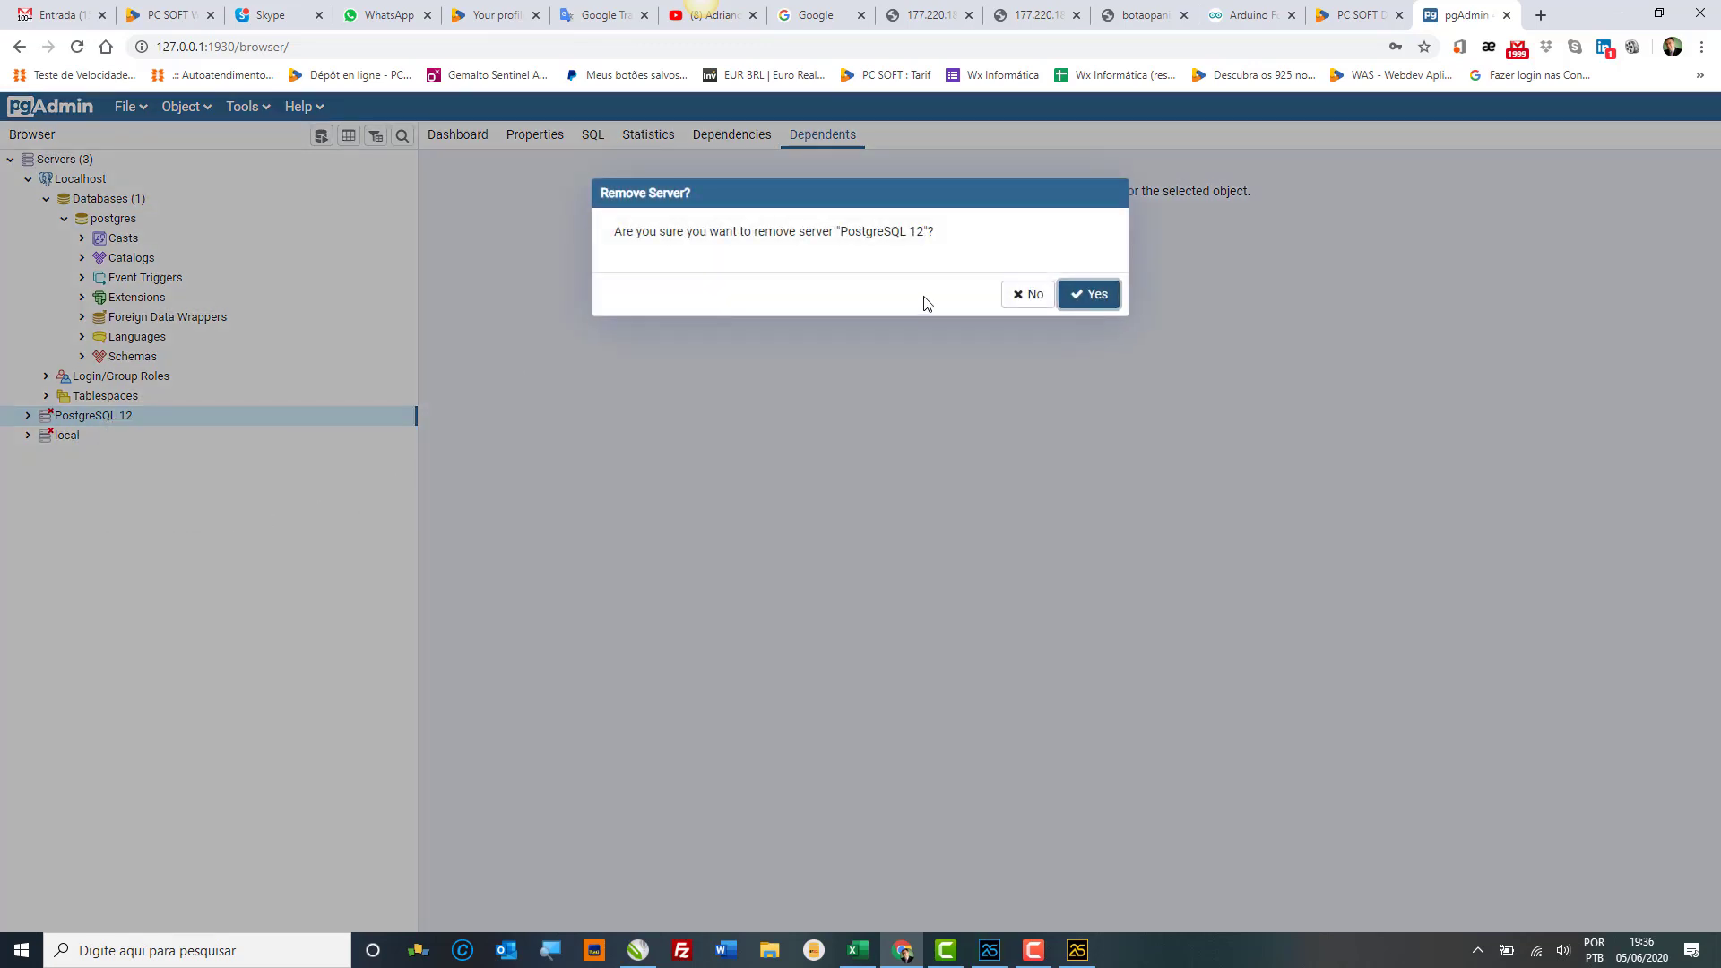
click(1087, 296)
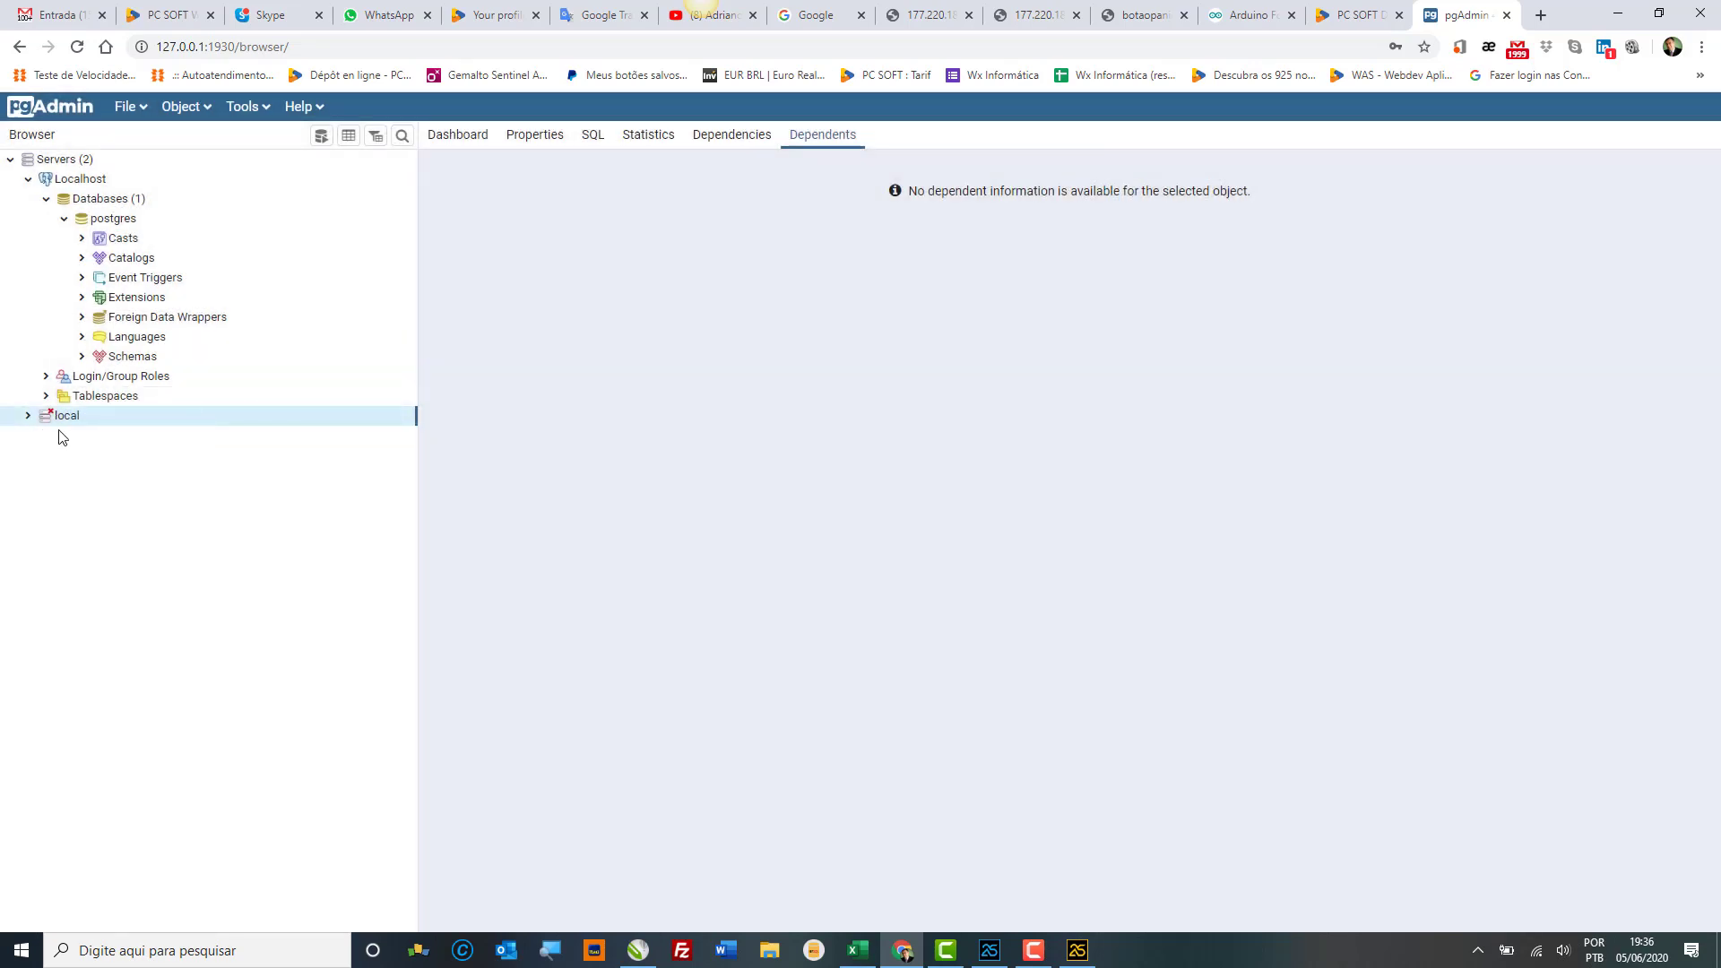
right_click(65, 427)
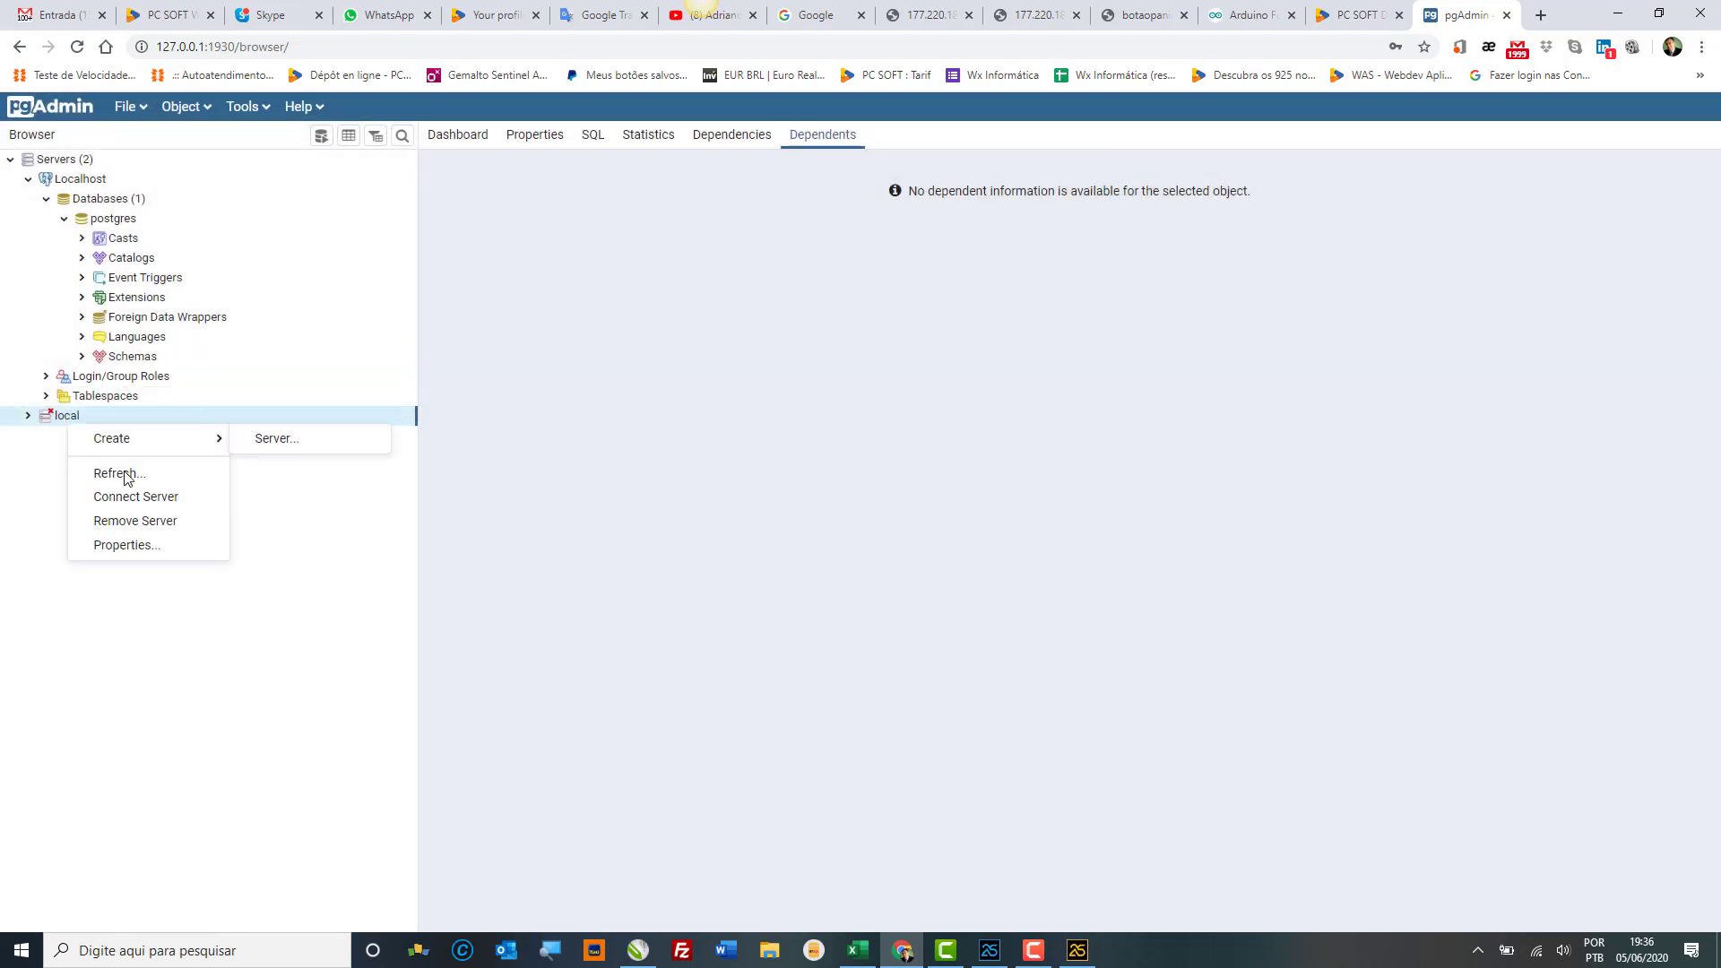
click(150, 521)
click(1081, 293)
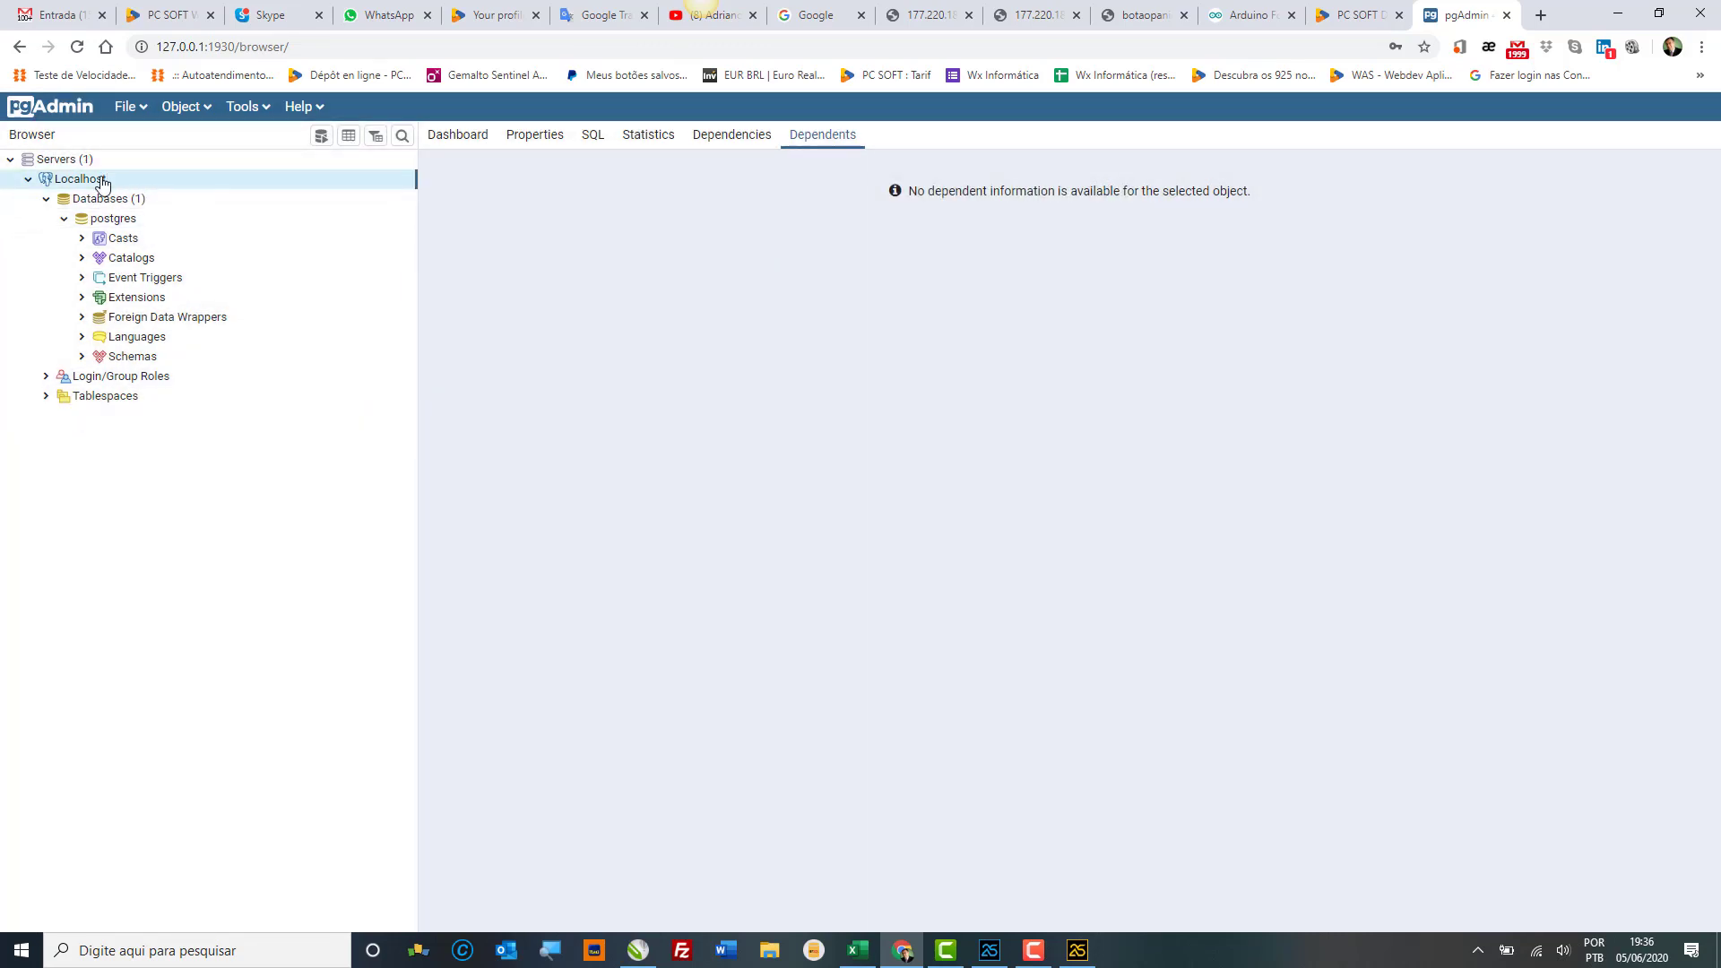
Step: Expand the postgres database down to Schemas > public and browse its Tables, Sequences, Procedures and Functions folders
click(124, 224)
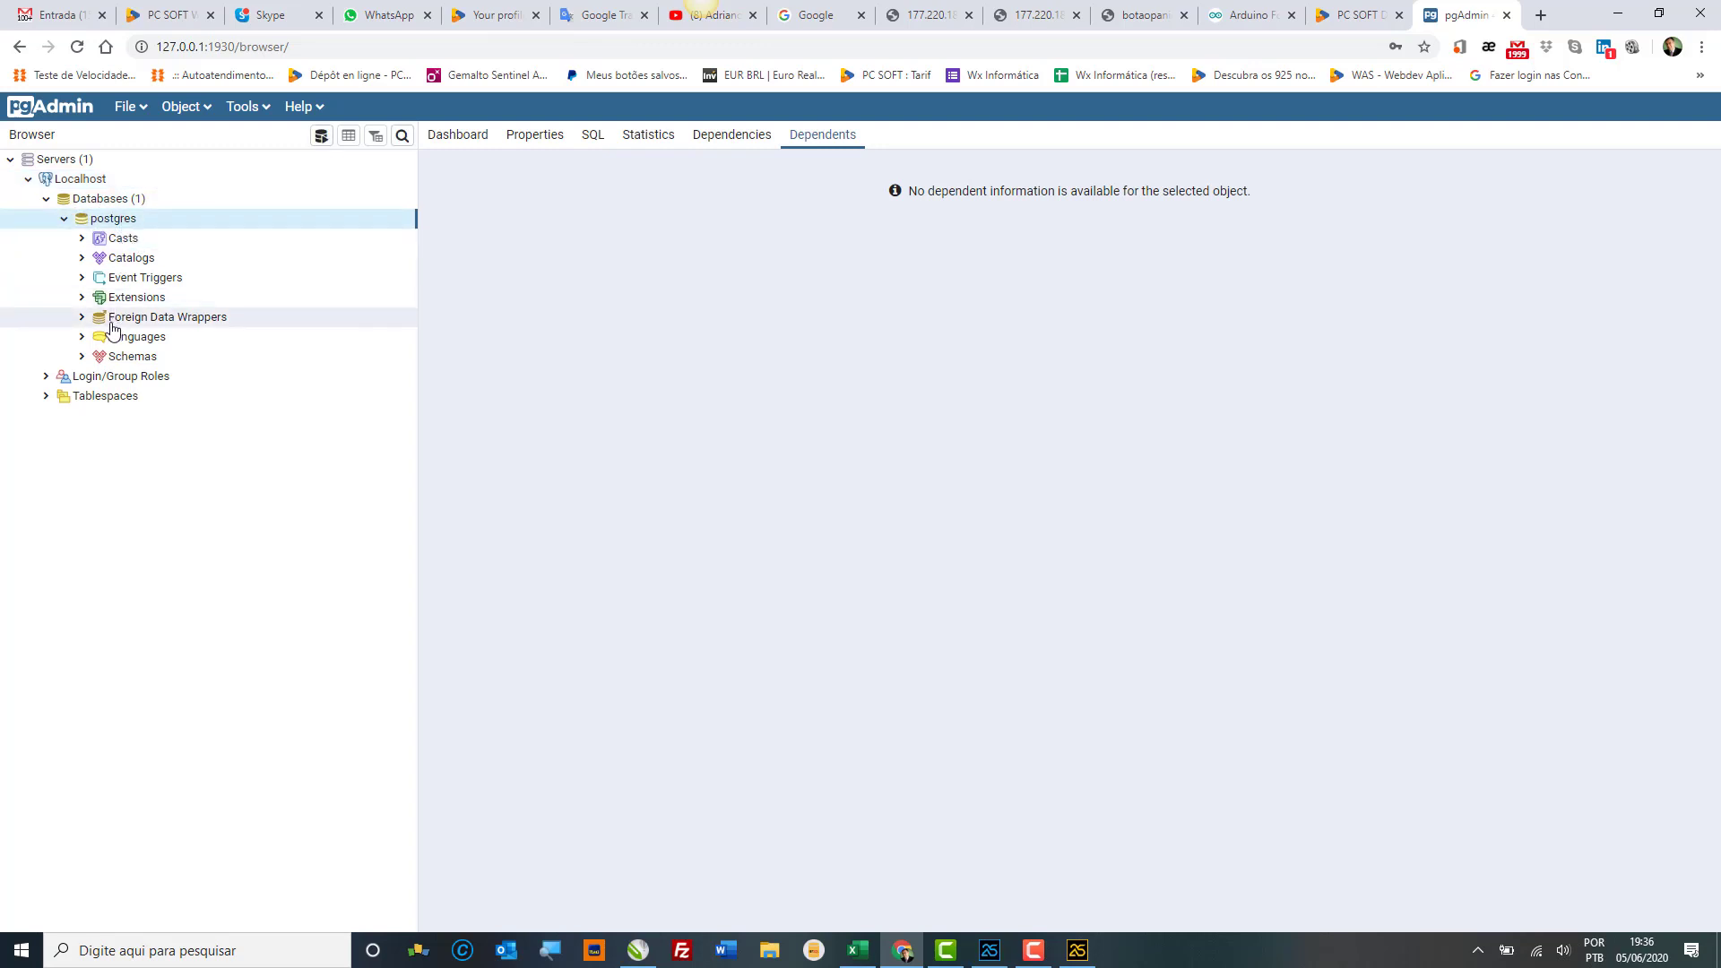
click(81, 356)
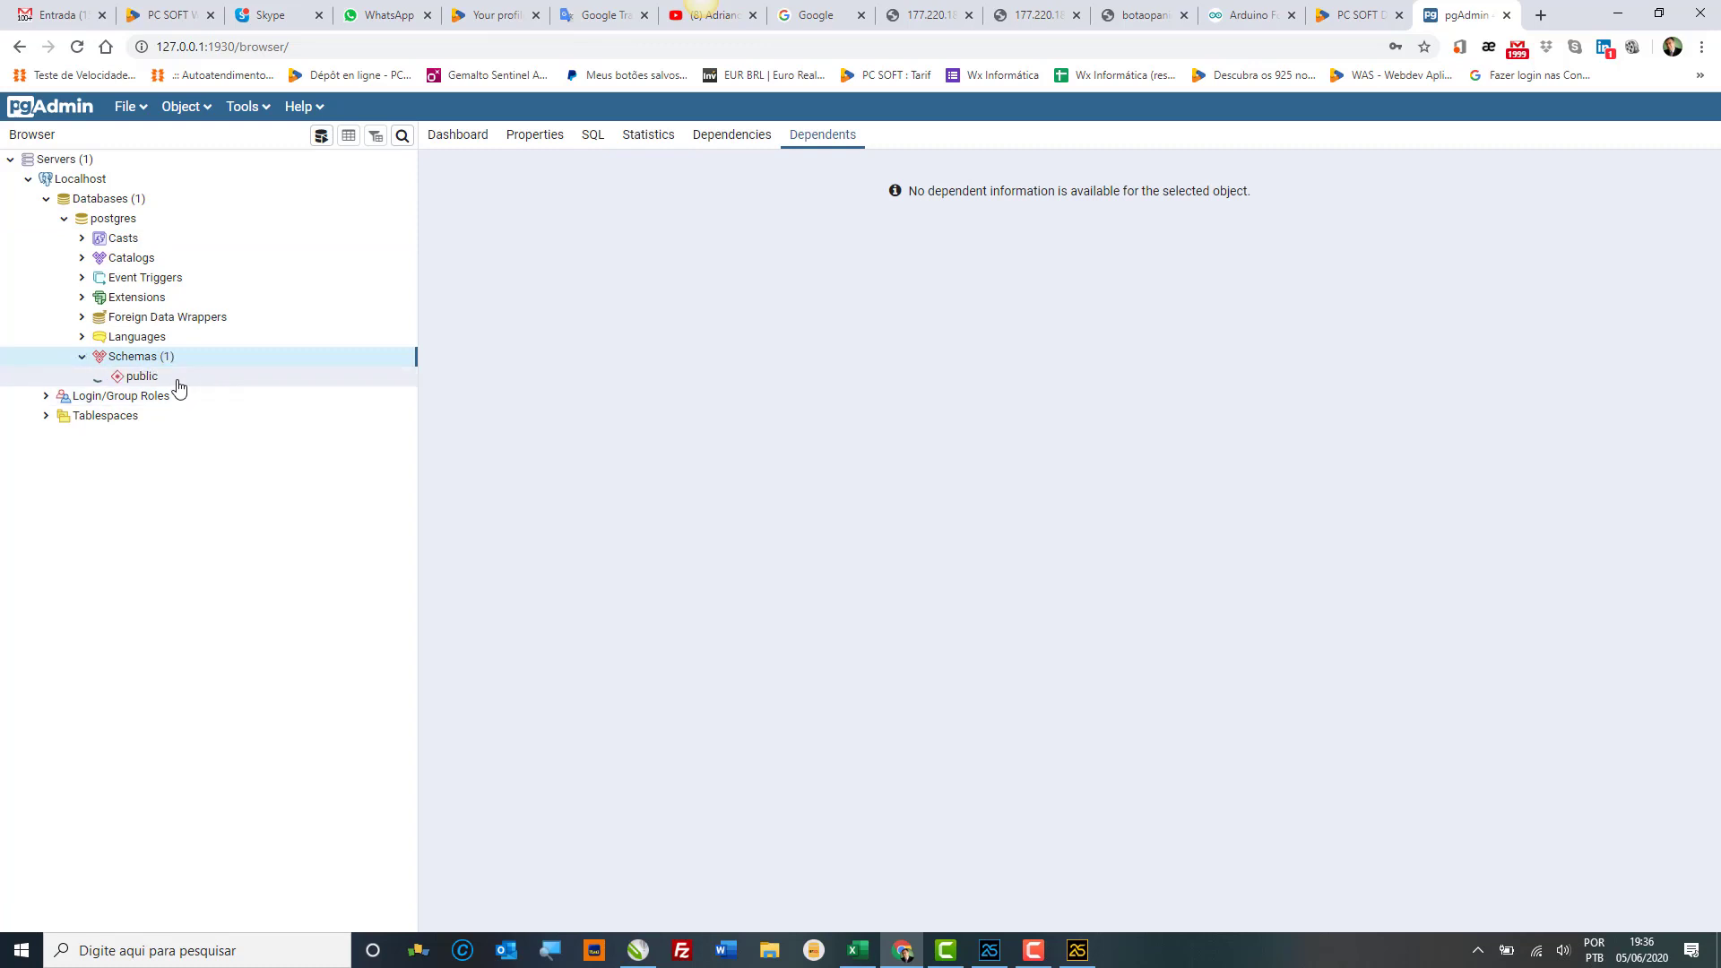
click(177, 380)
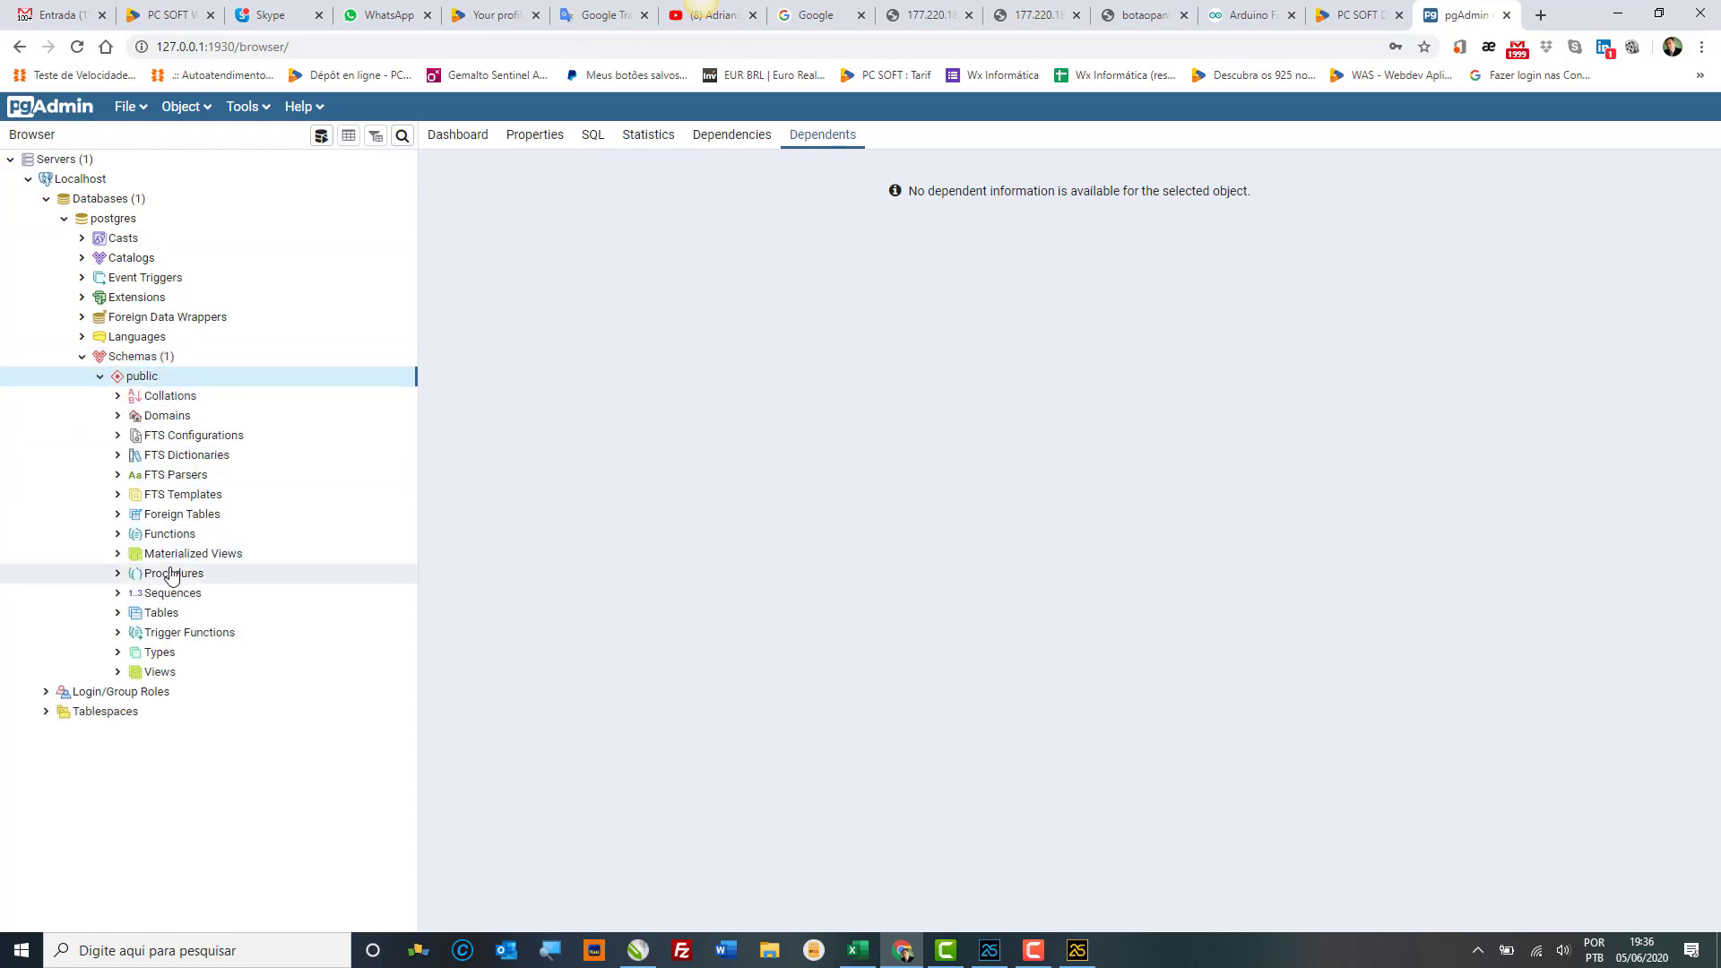
click(169, 610)
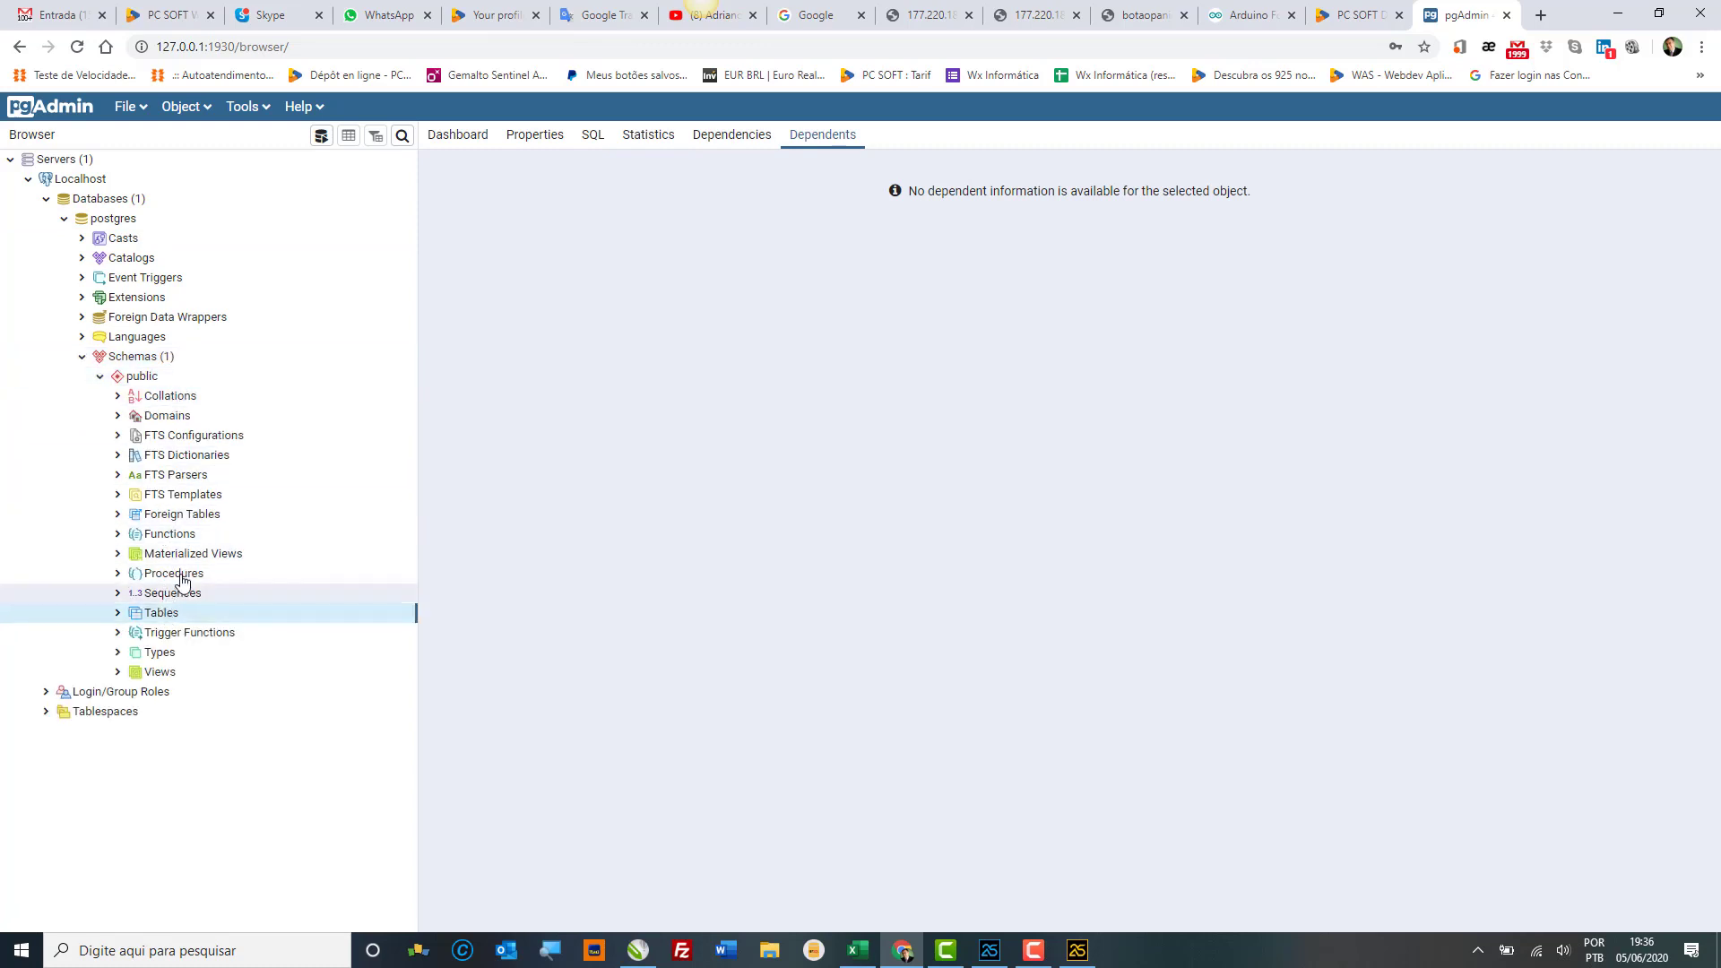
click(177, 594)
click(180, 573)
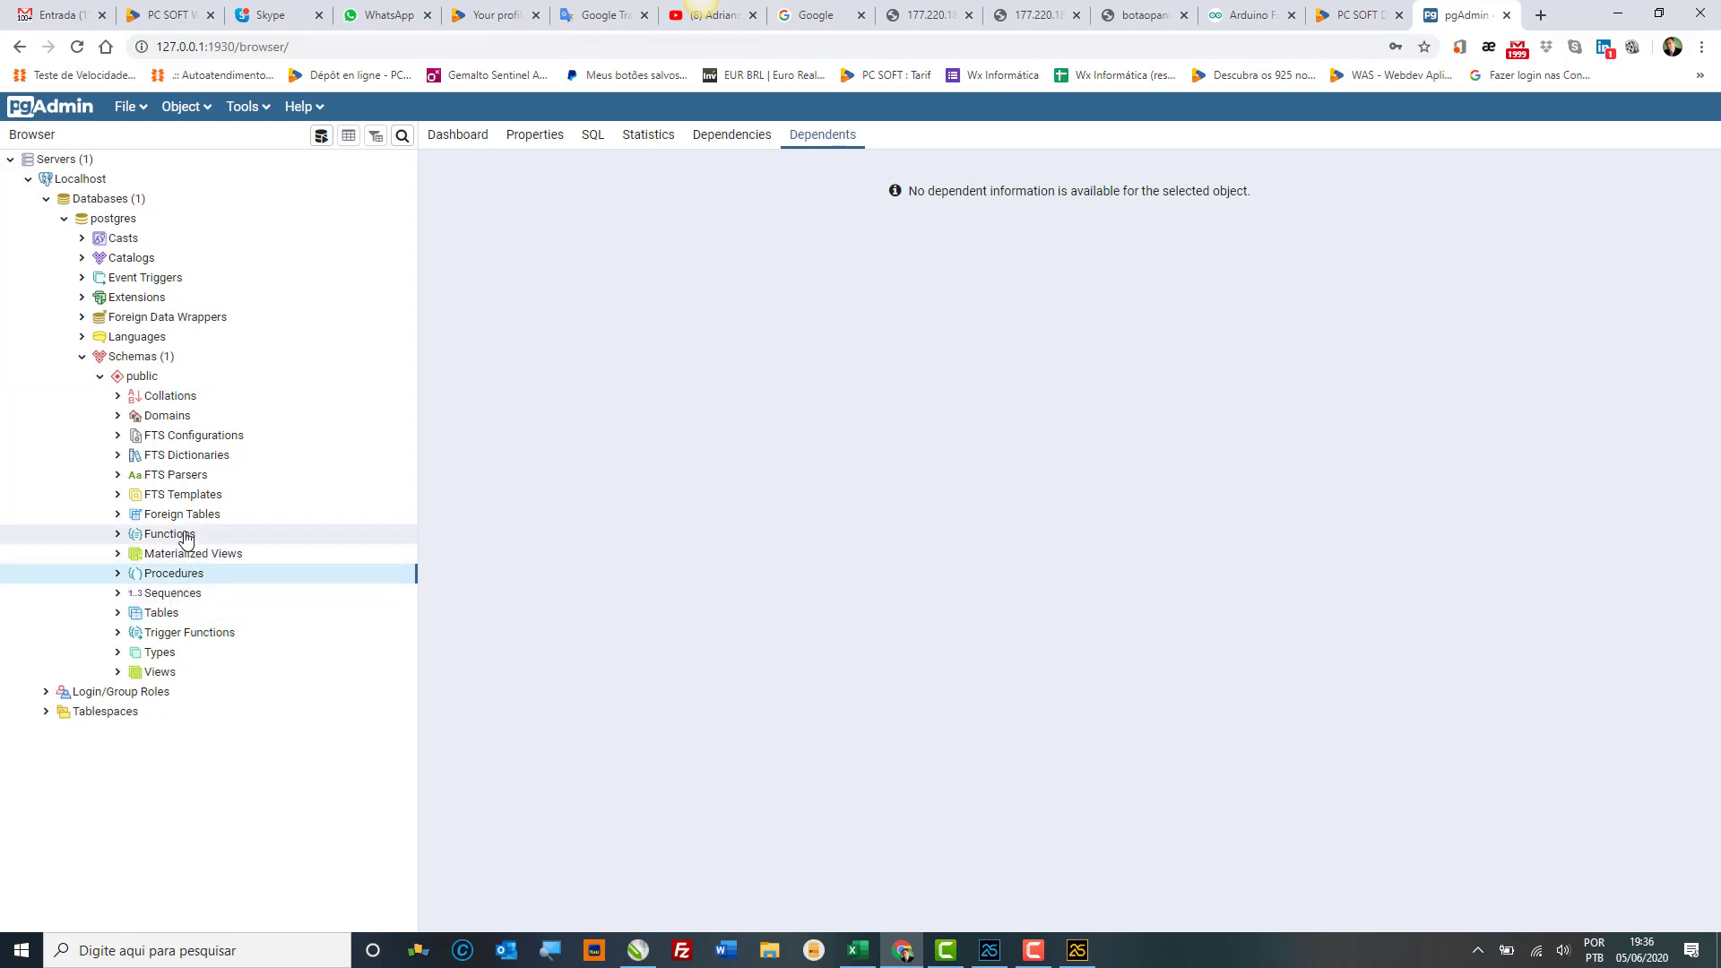
click(180, 534)
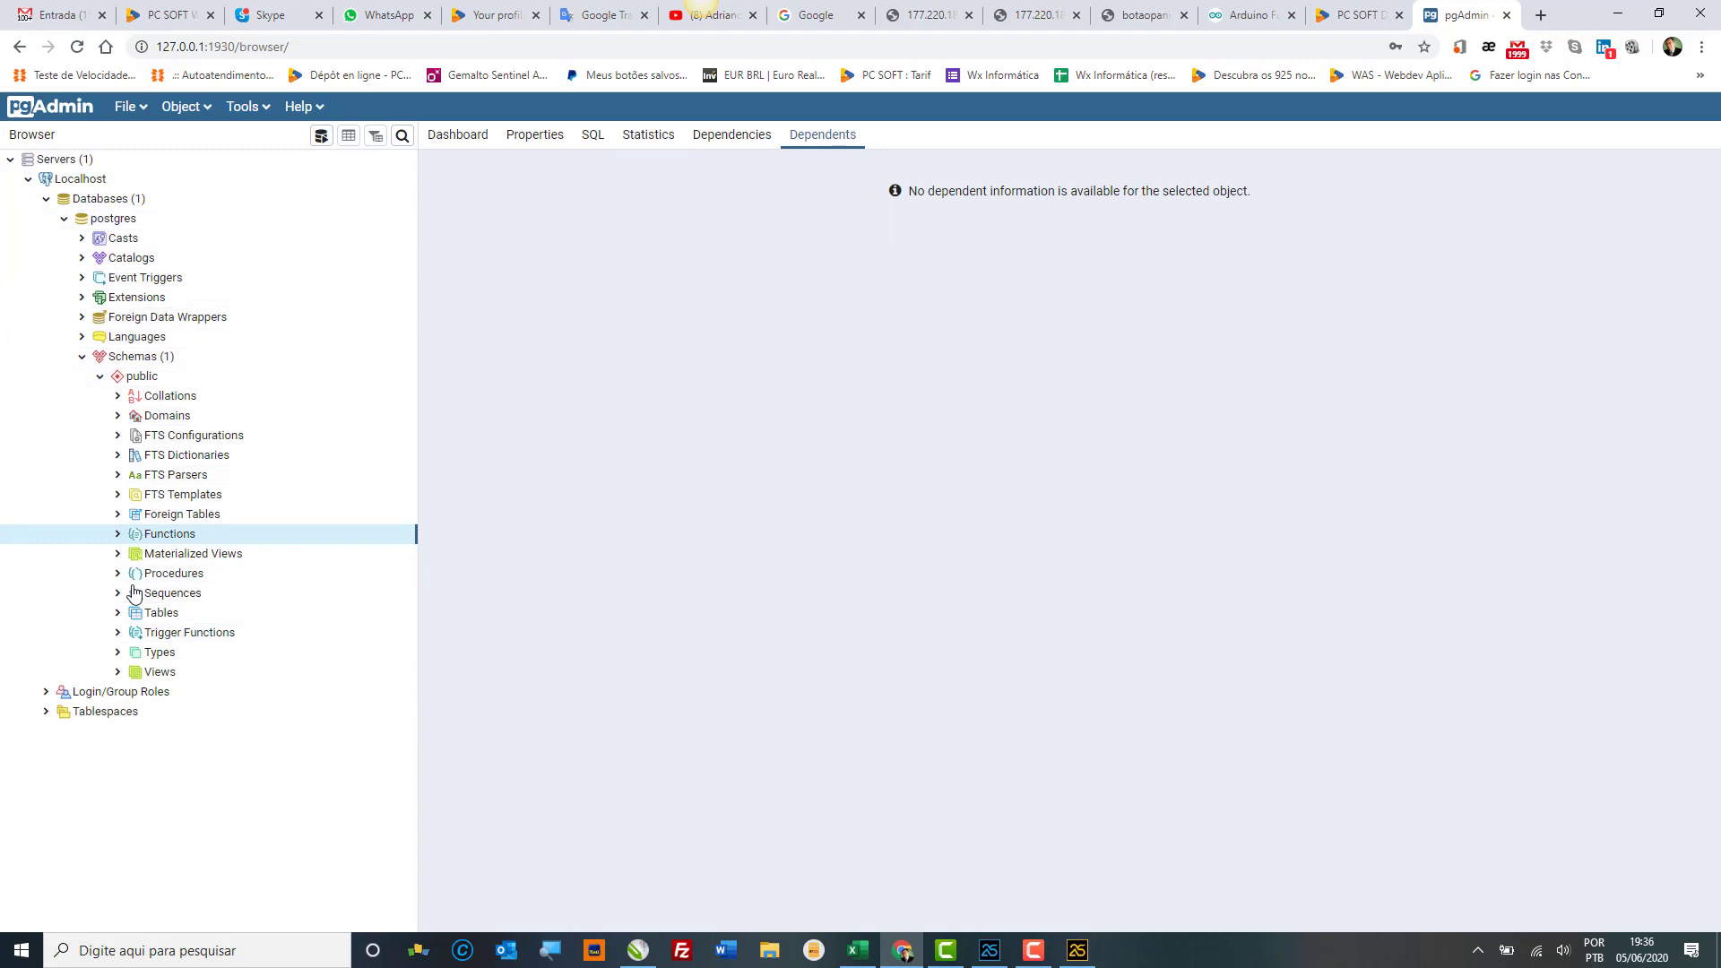
Step: View the nine login/group roles and two tablespaces, collapse those branches, then reopen Databases under Localhost
click(46, 693)
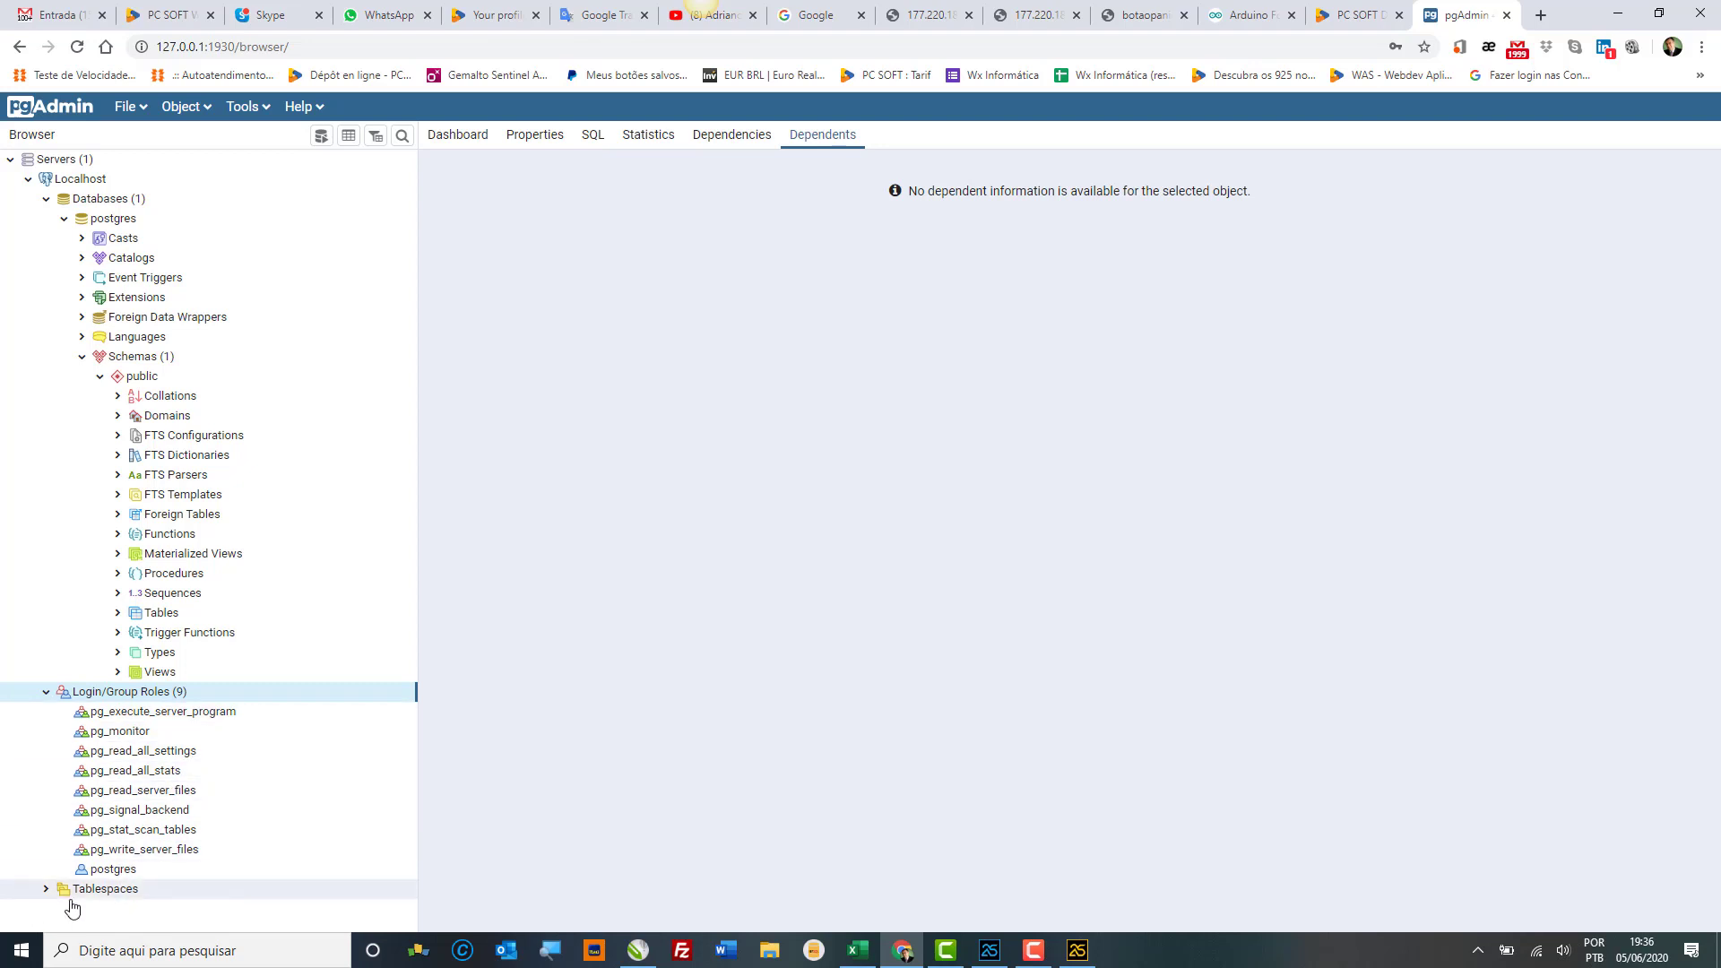
click(45, 890)
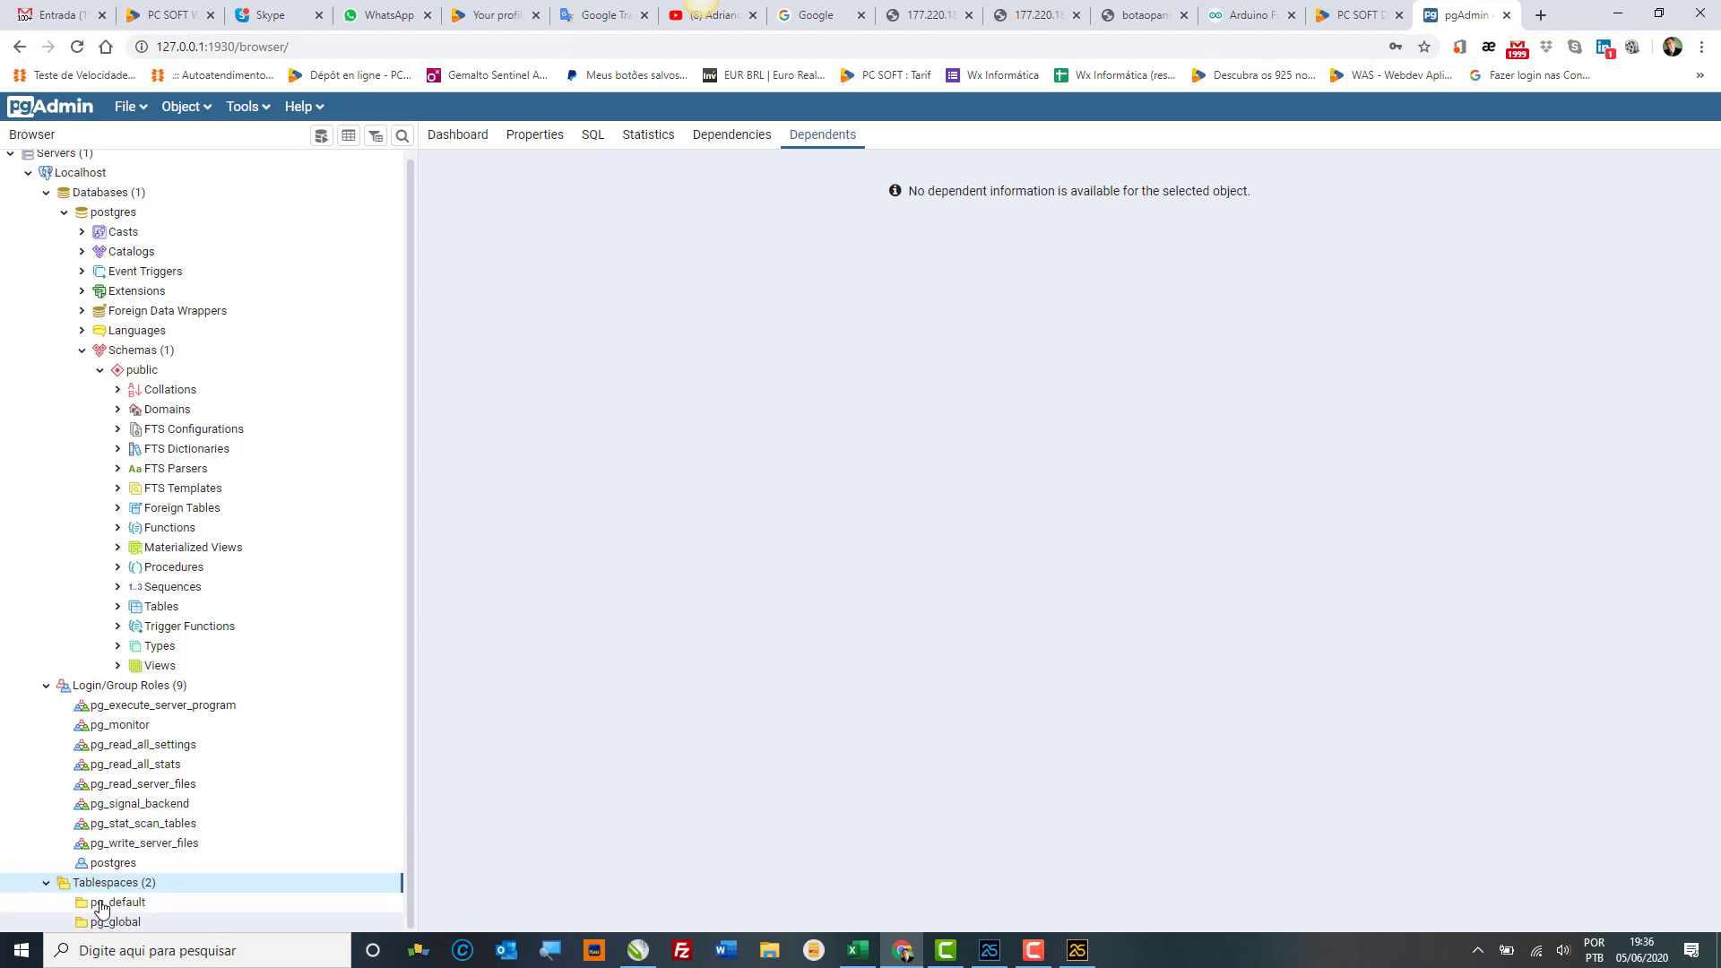
click(46, 194)
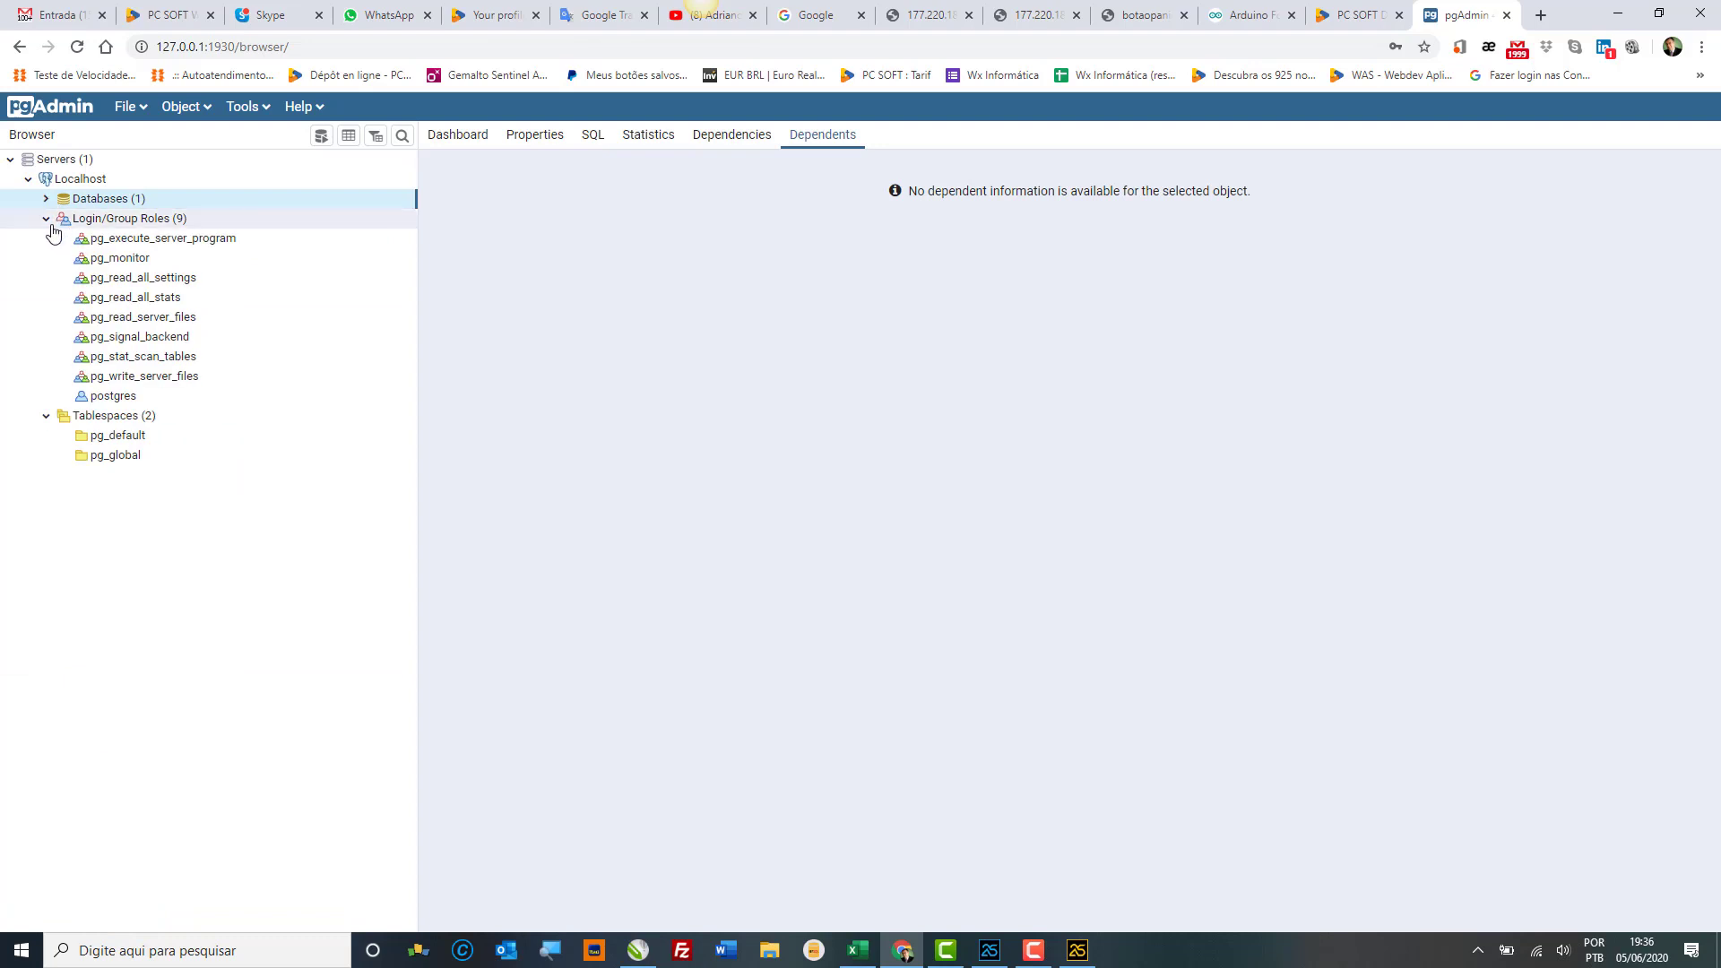
click(45, 218)
click(46, 237)
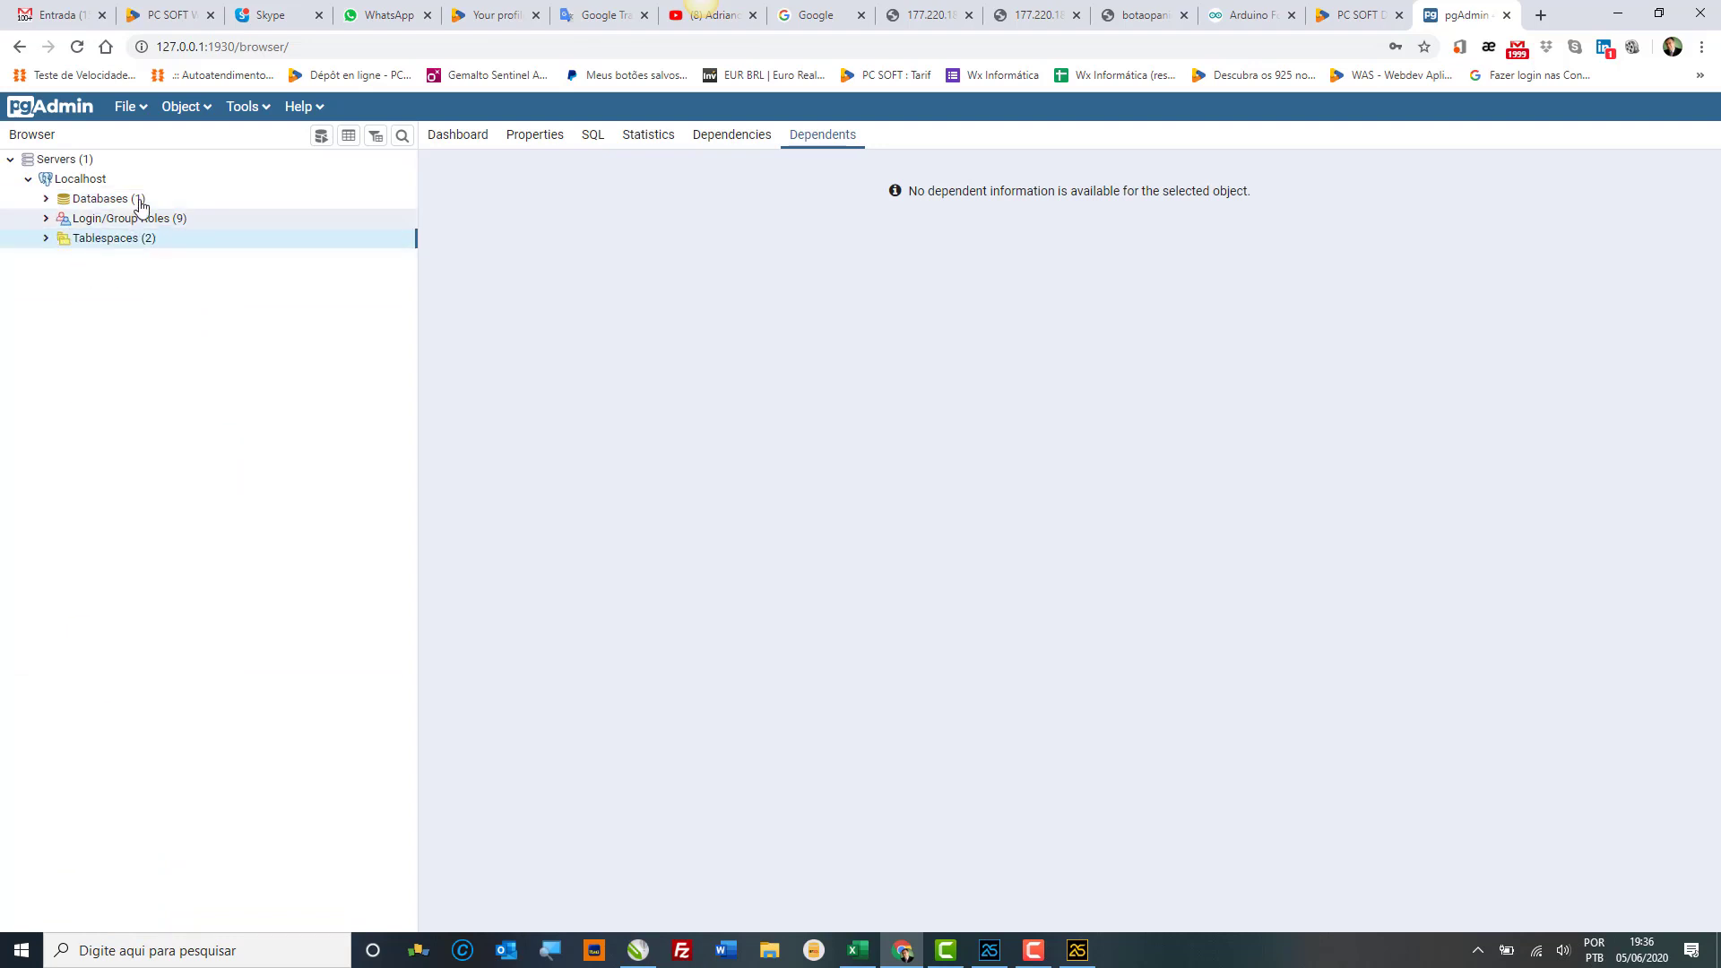
click(97, 182)
double_click(92, 195)
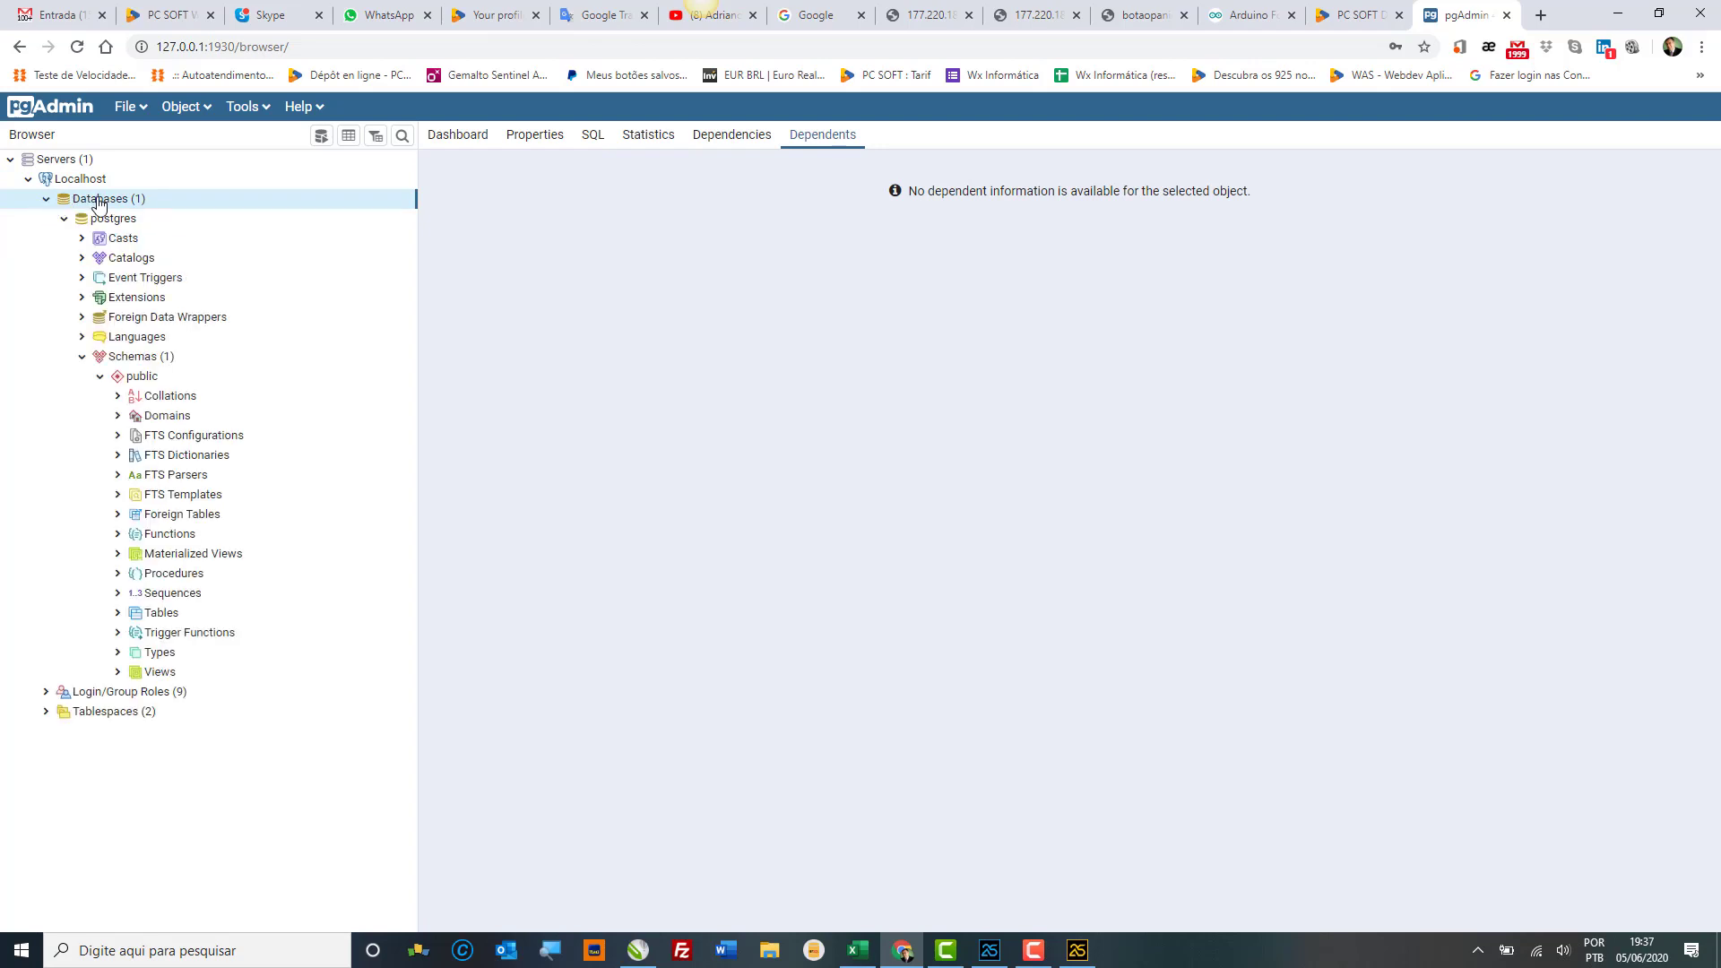
Step: Create a new database named DB_WXSolucoes from the Databases branch and view its Definition settings
right_click(100, 203)
mouse_move(224, 215)
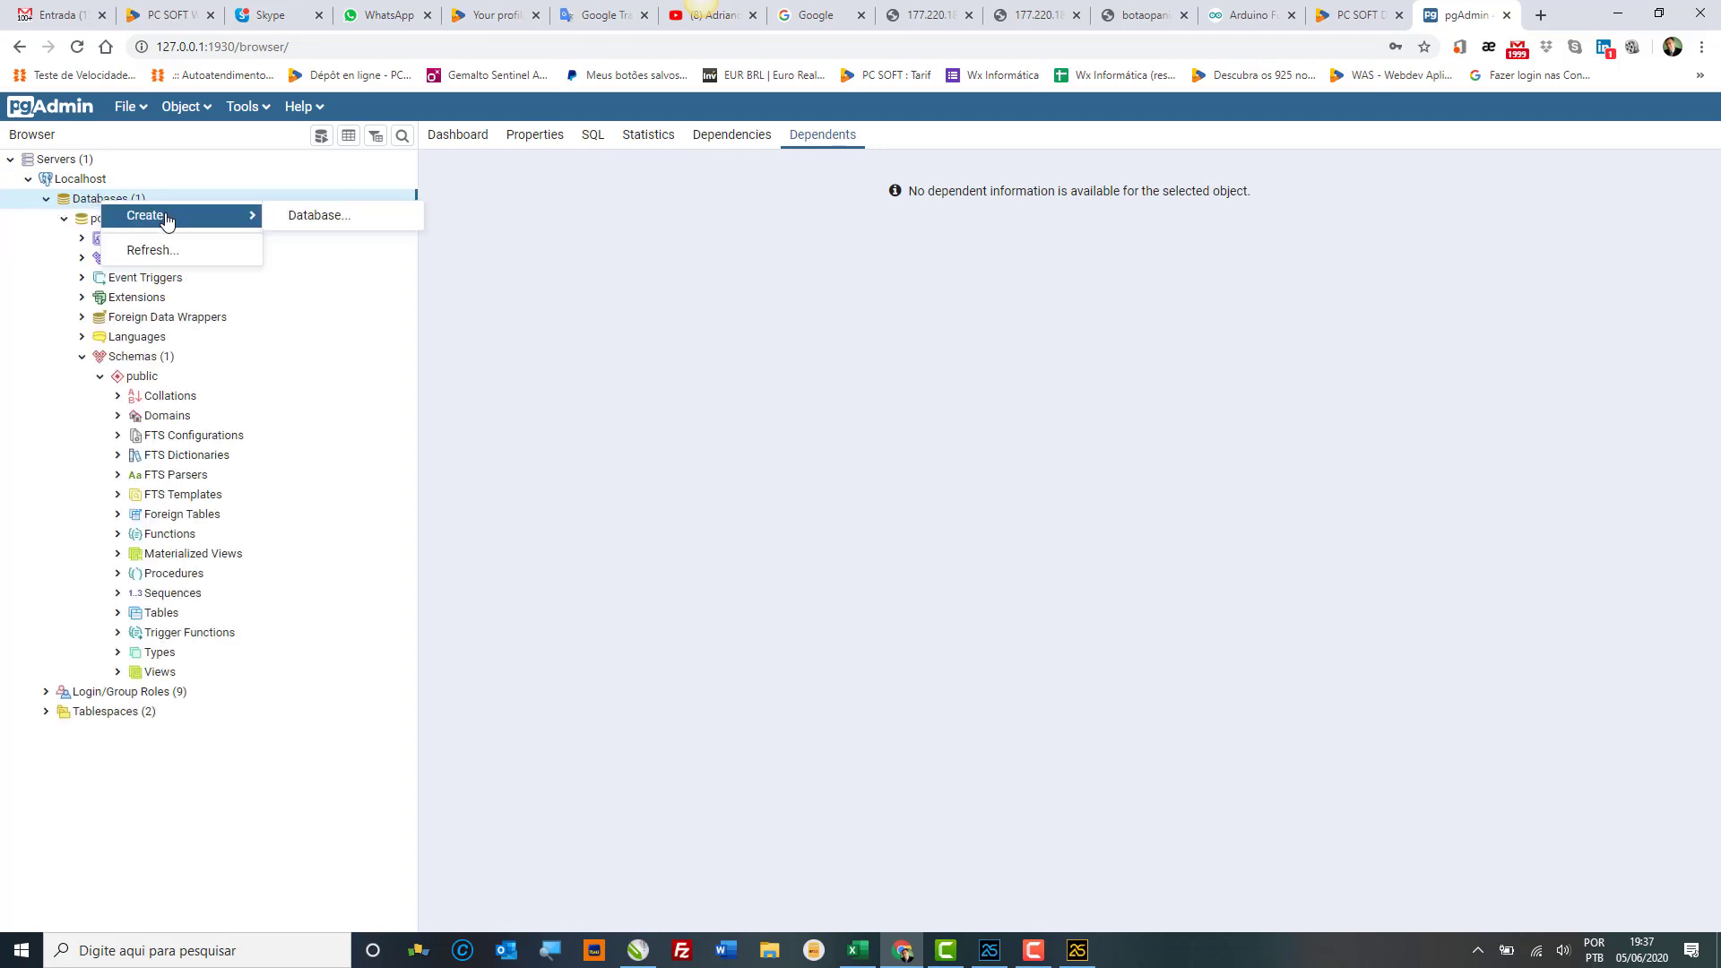
click(364, 217)
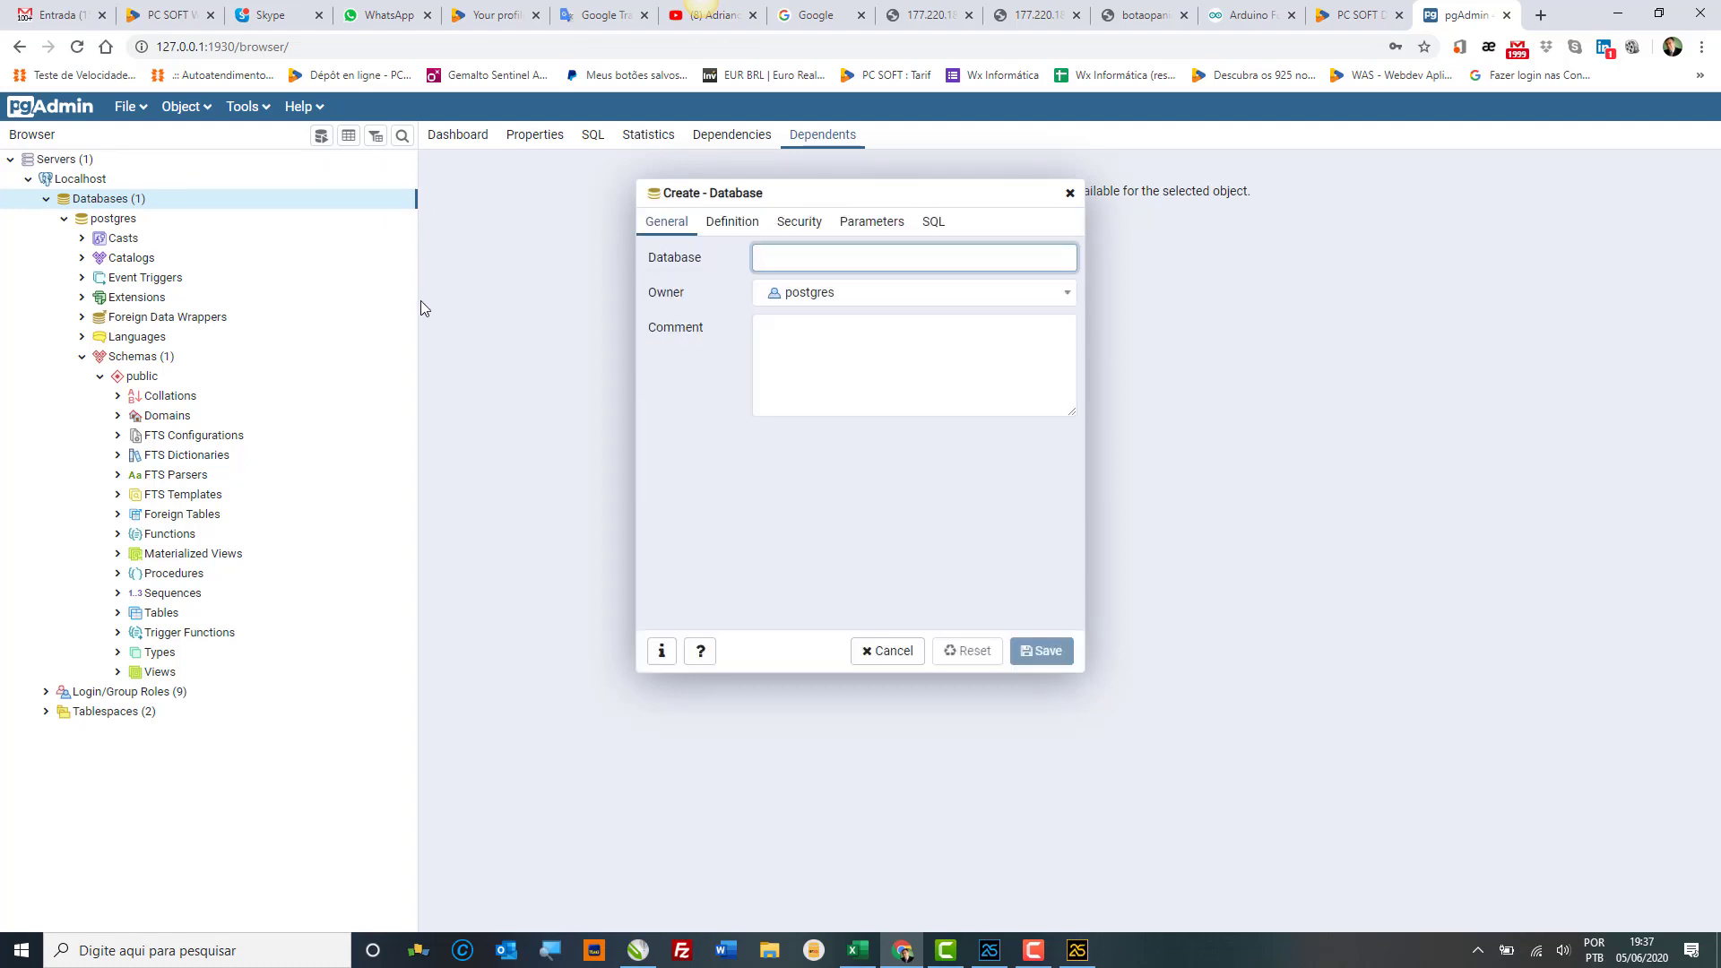
text(DB_WXSolucoes)
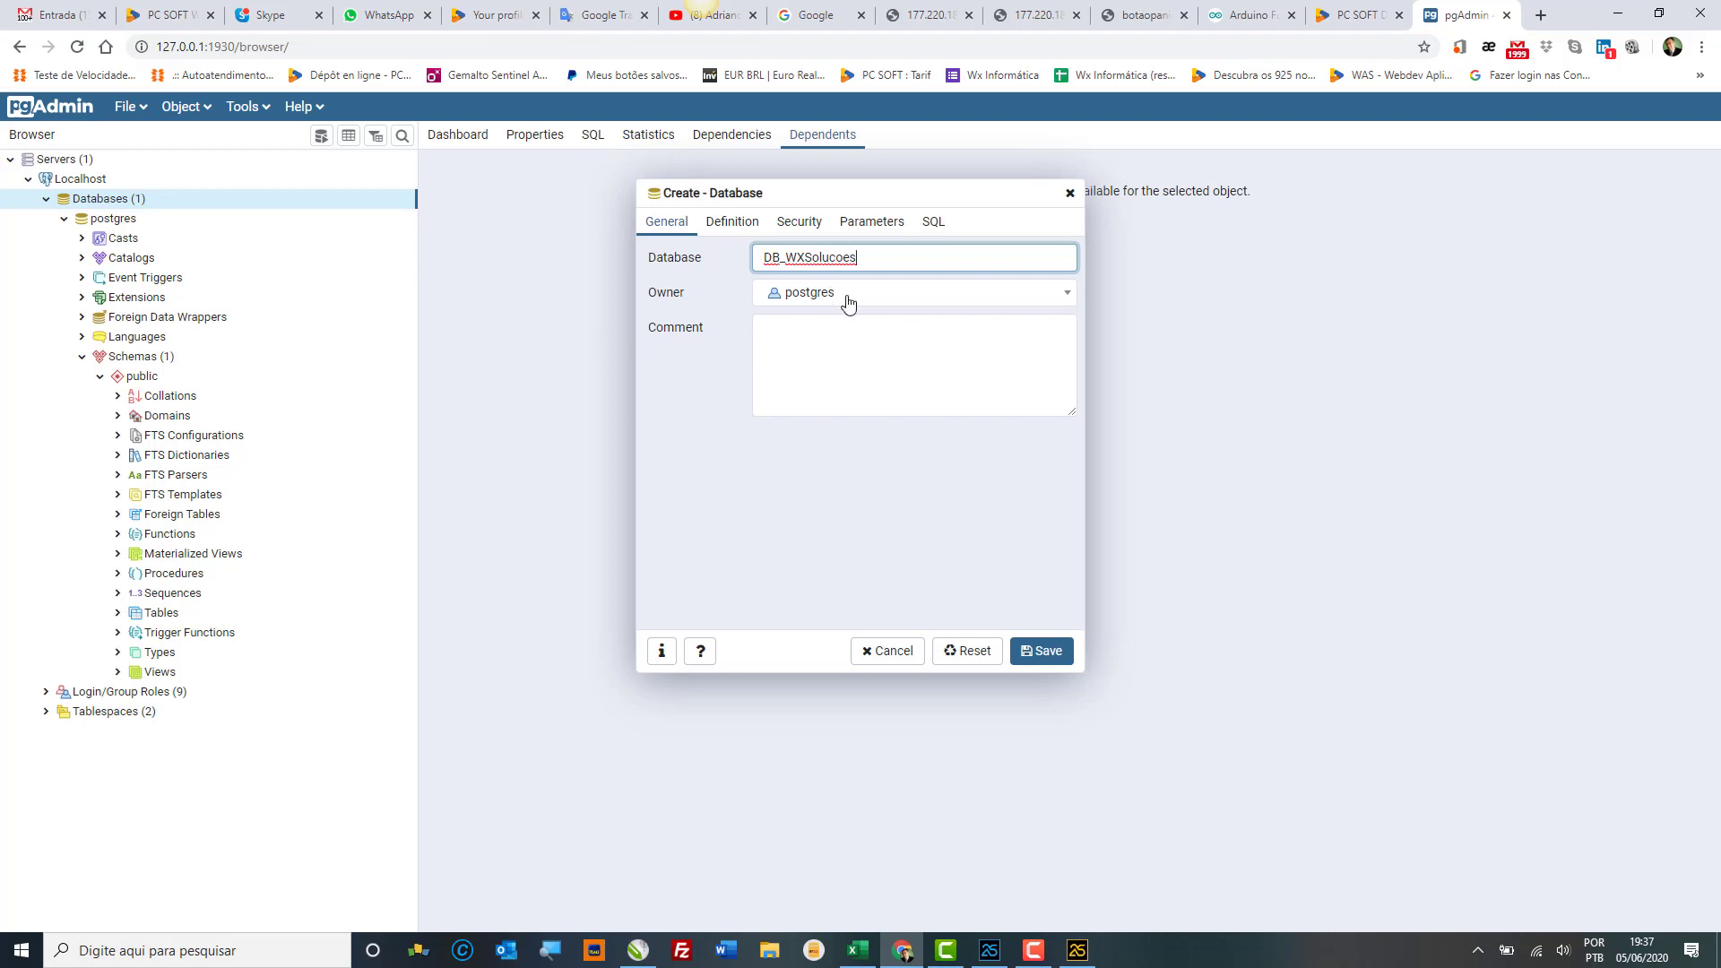
click(744, 226)
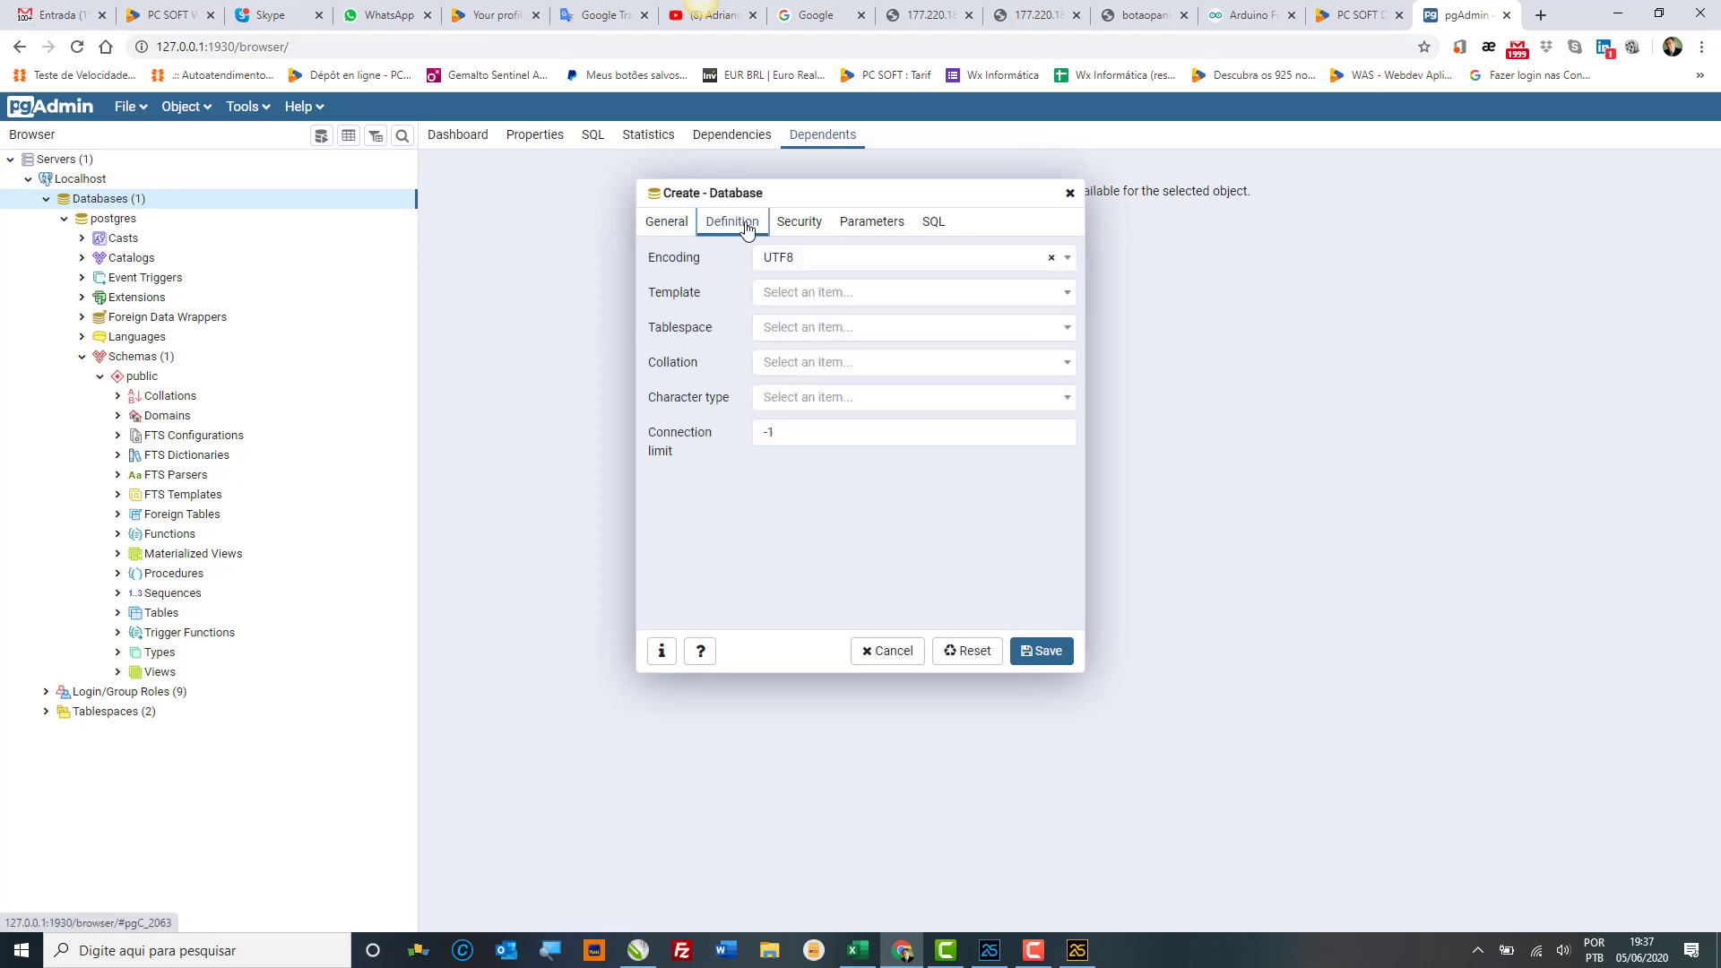
Step: Set template postgres, tablespace pg_default, and Portuguese_Brazil.1252 for both collation and character type
click(833, 298)
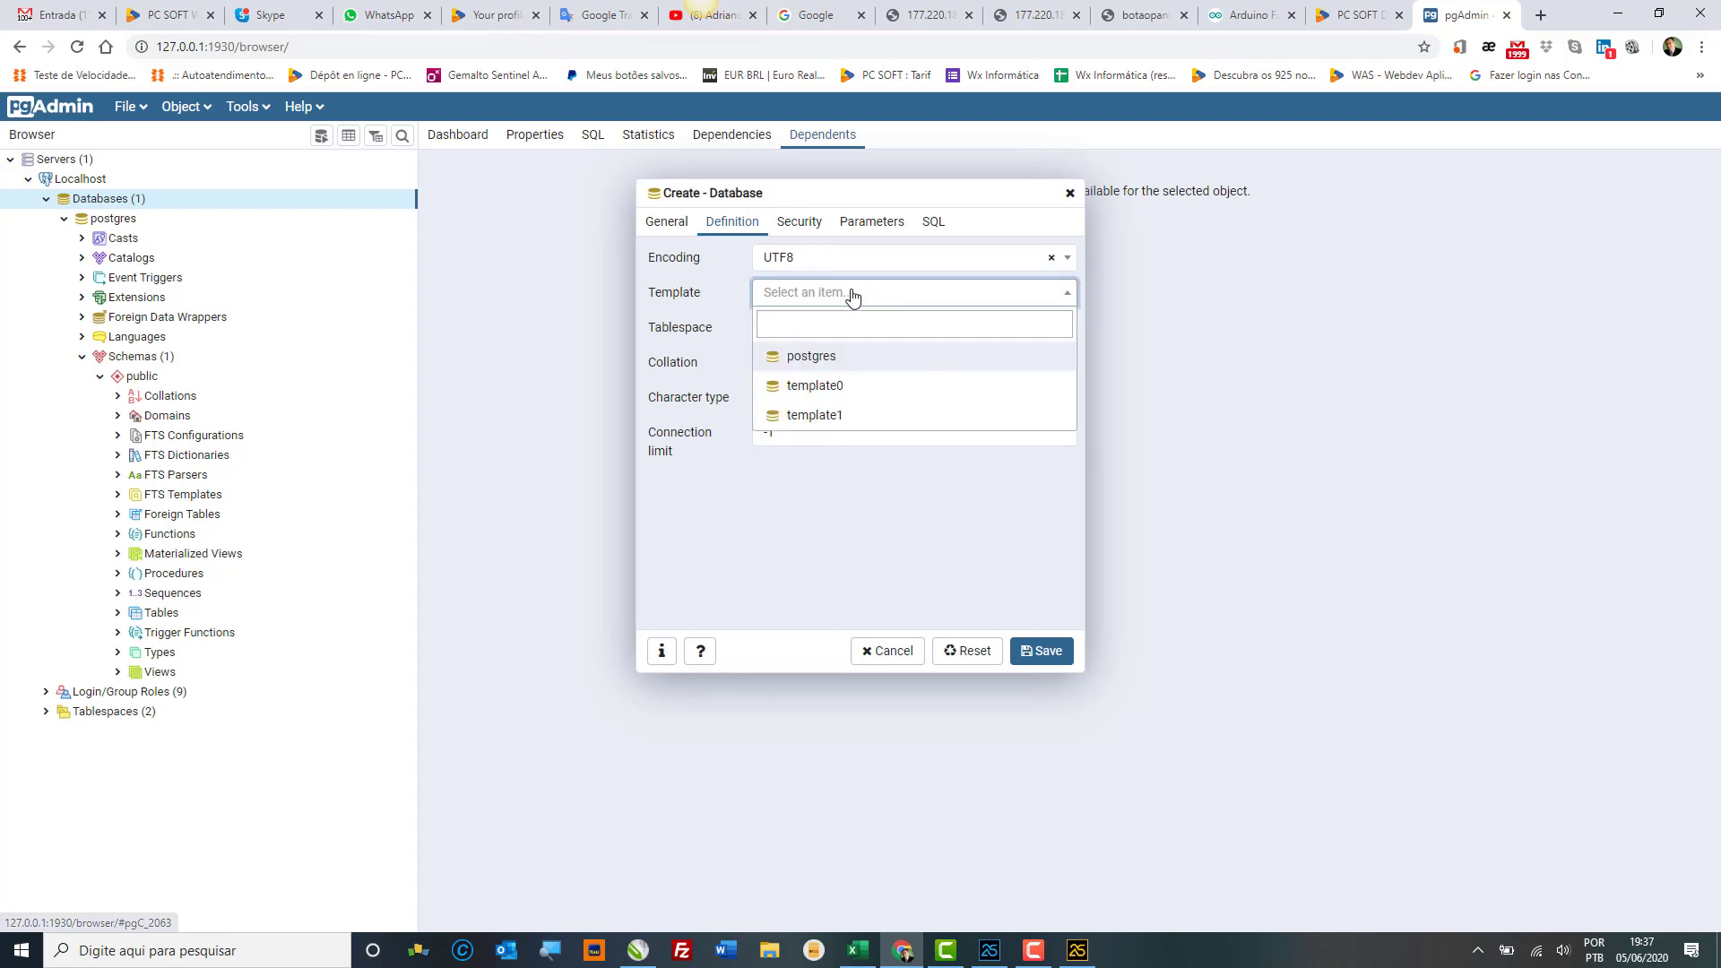
click(841, 358)
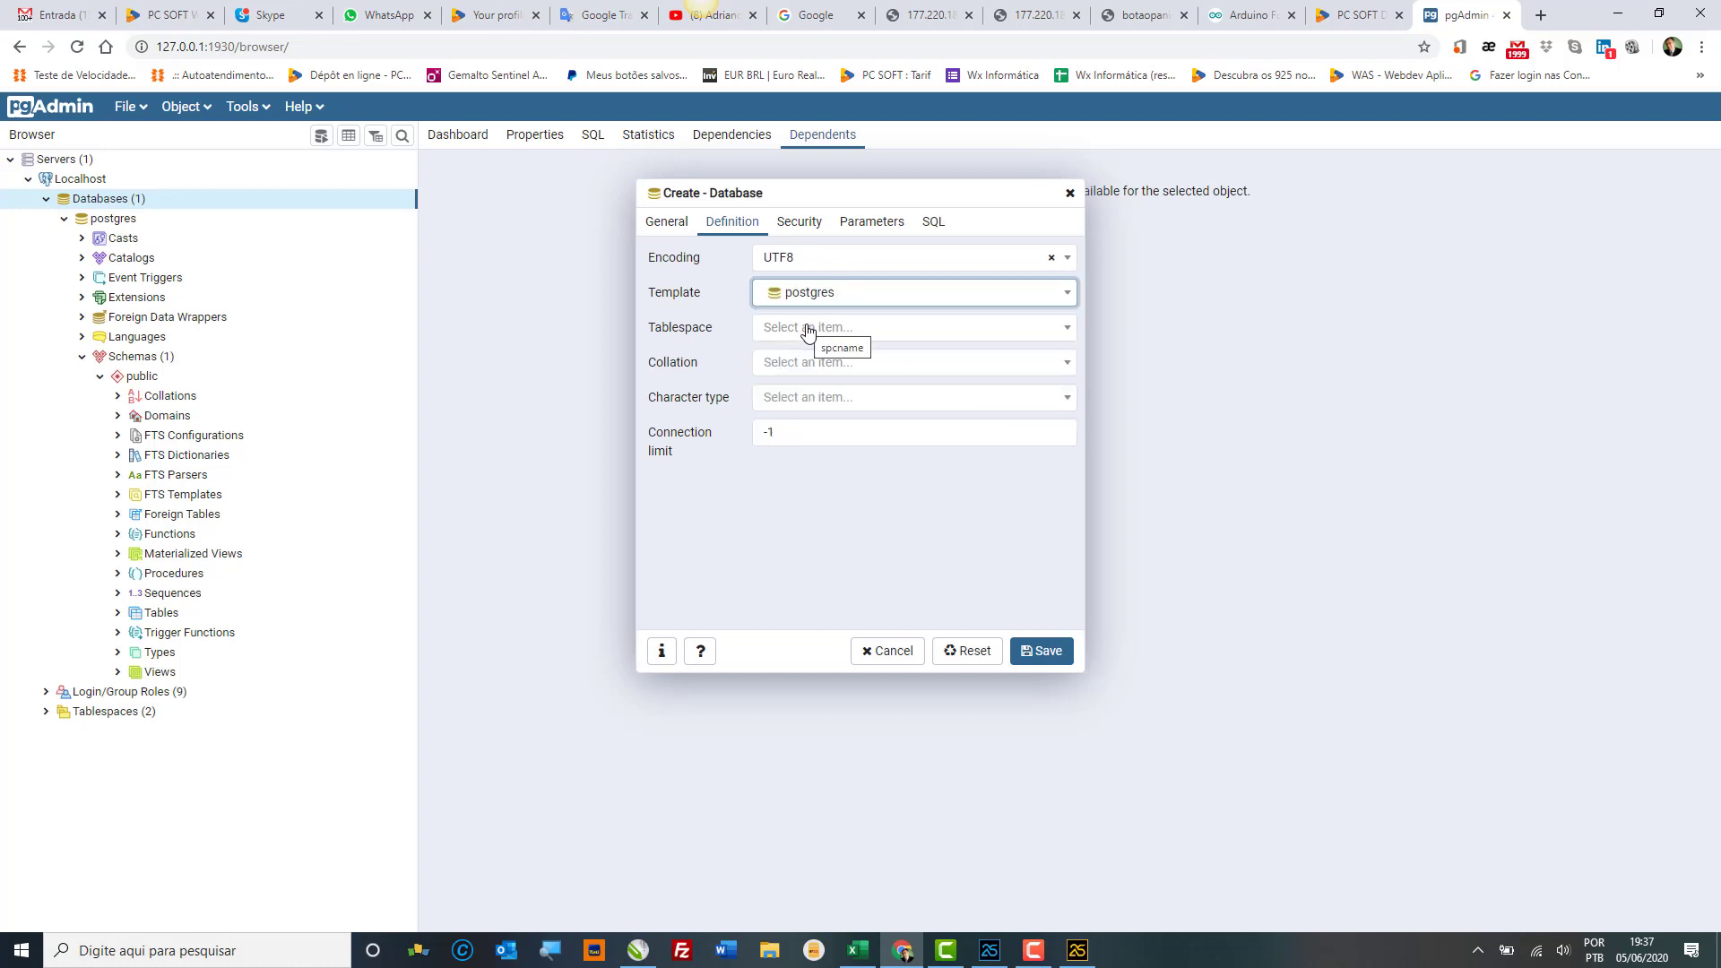
click(808, 329)
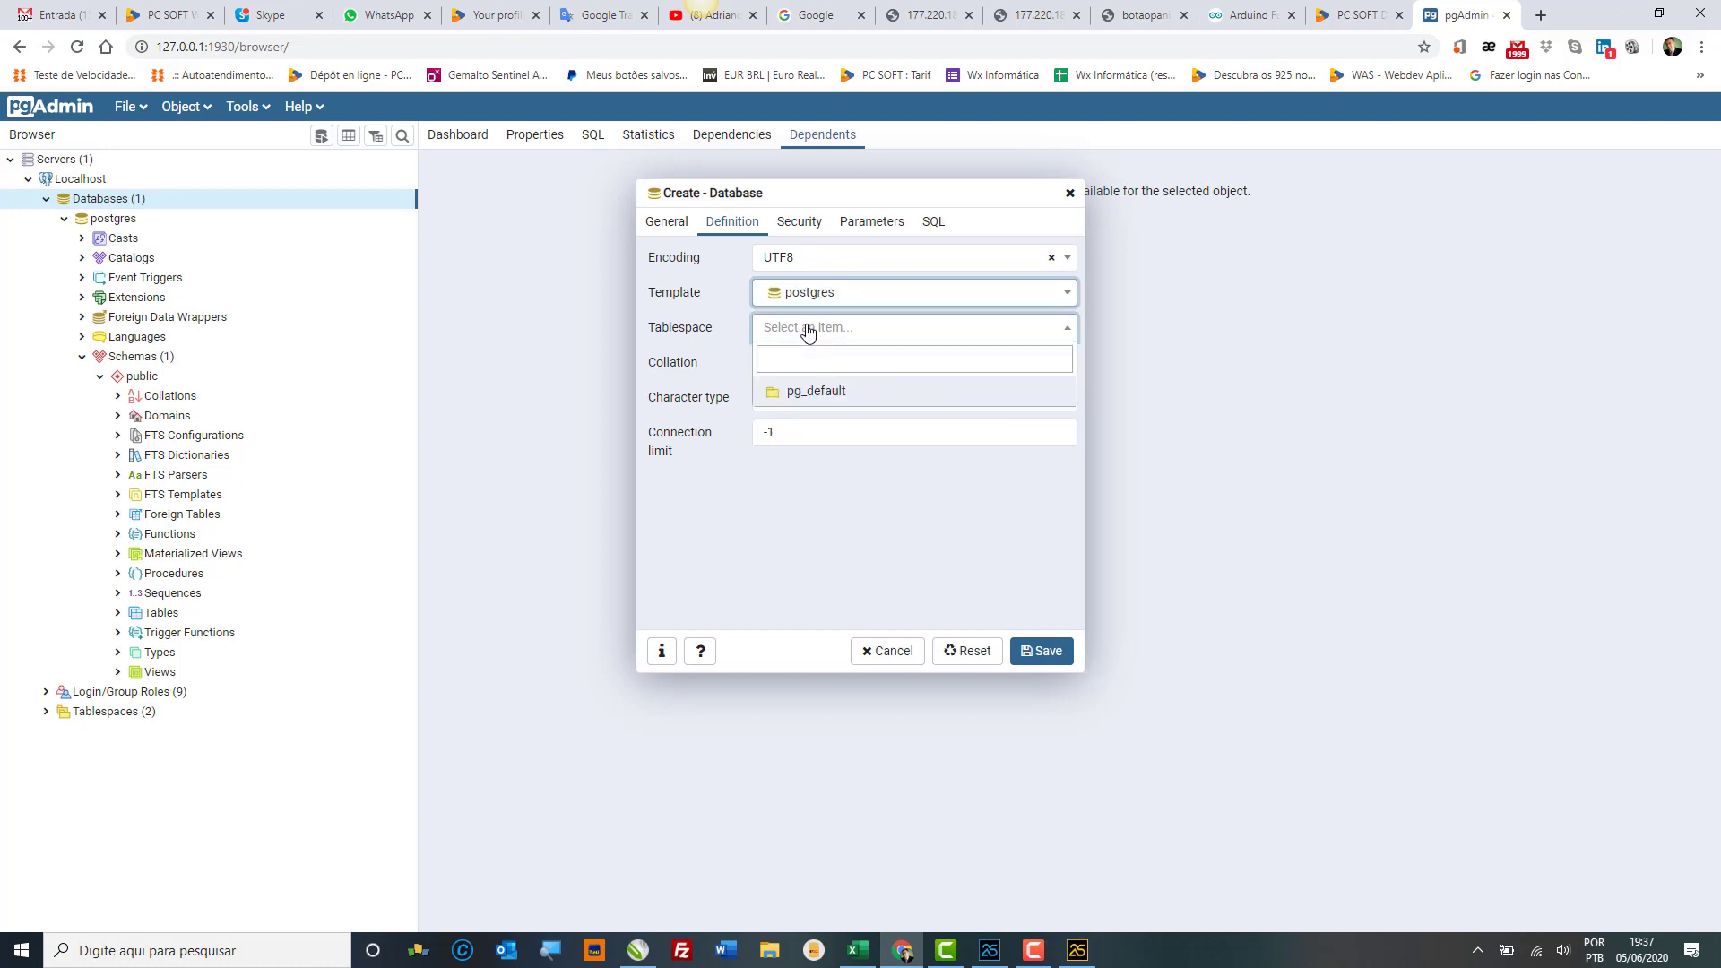
click(827, 395)
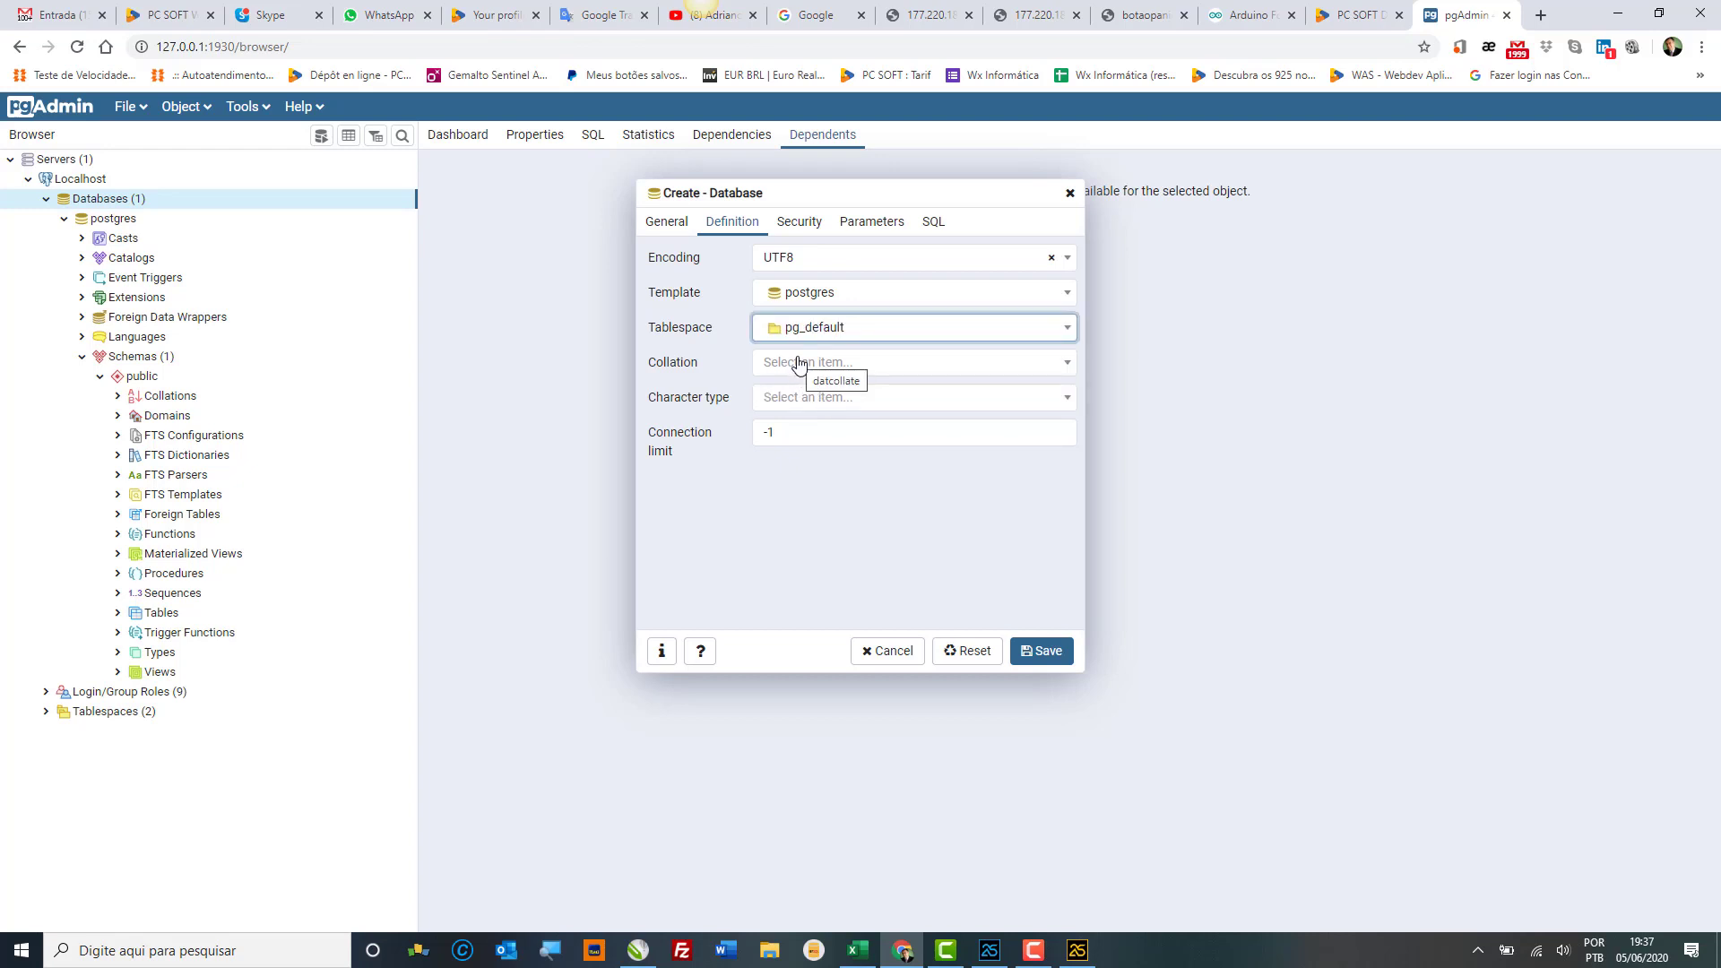
click(799, 363)
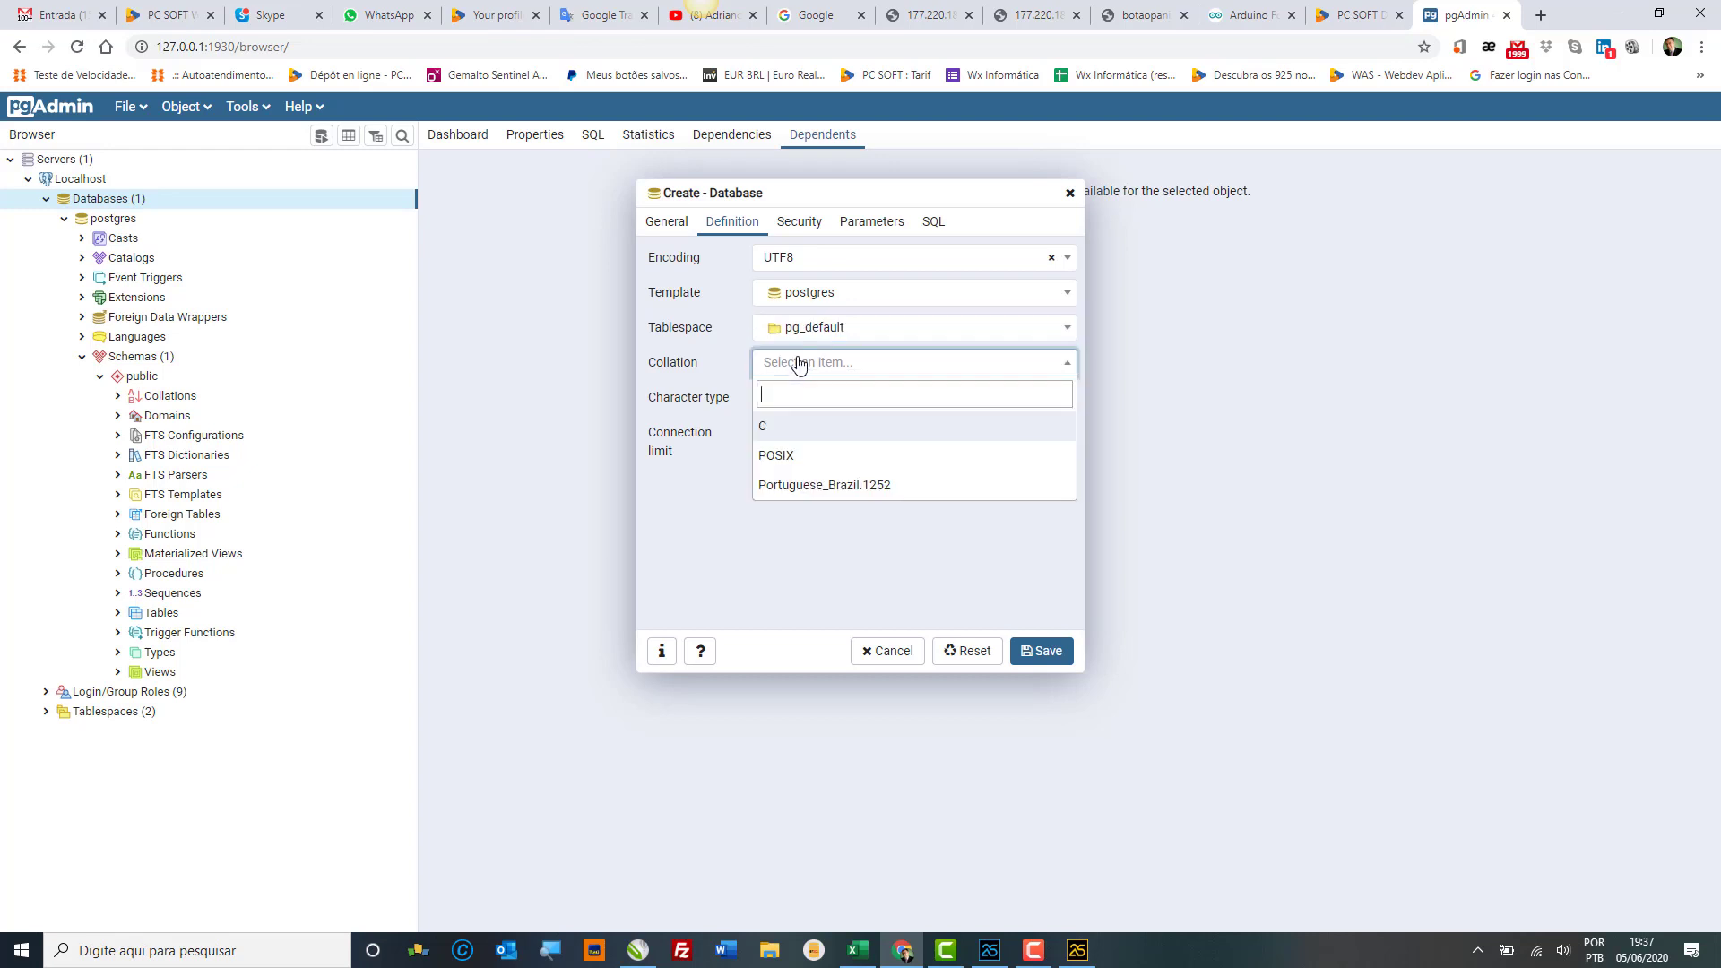
click(825, 485)
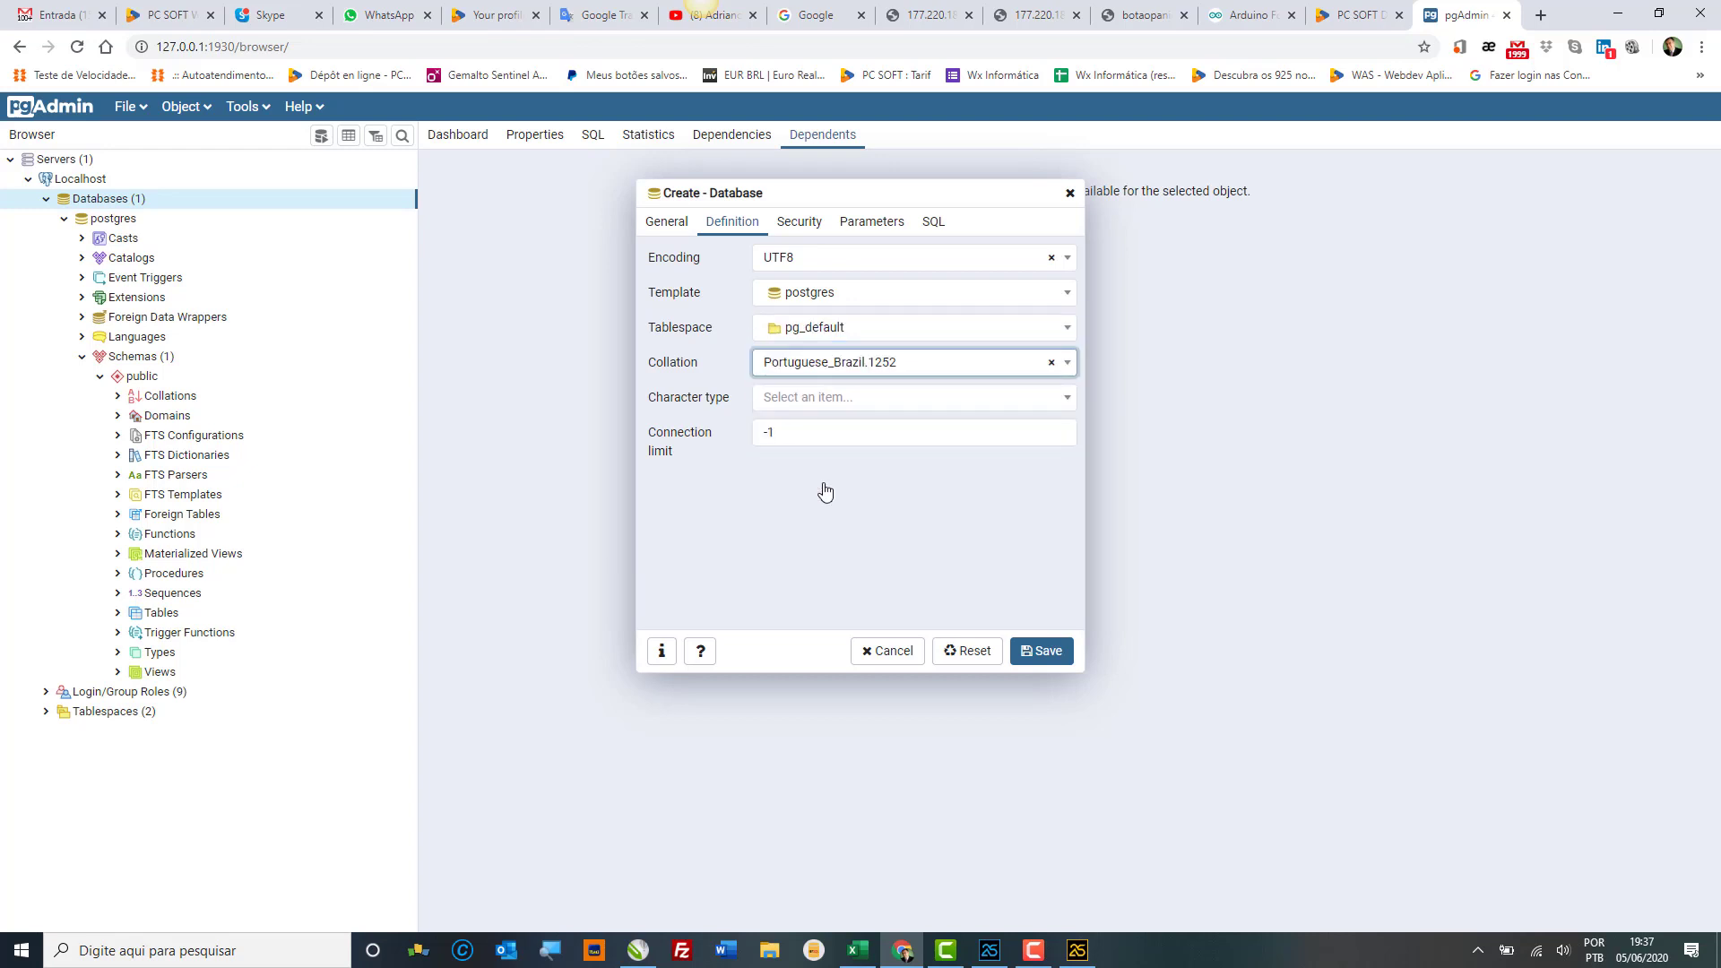
click(801, 395)
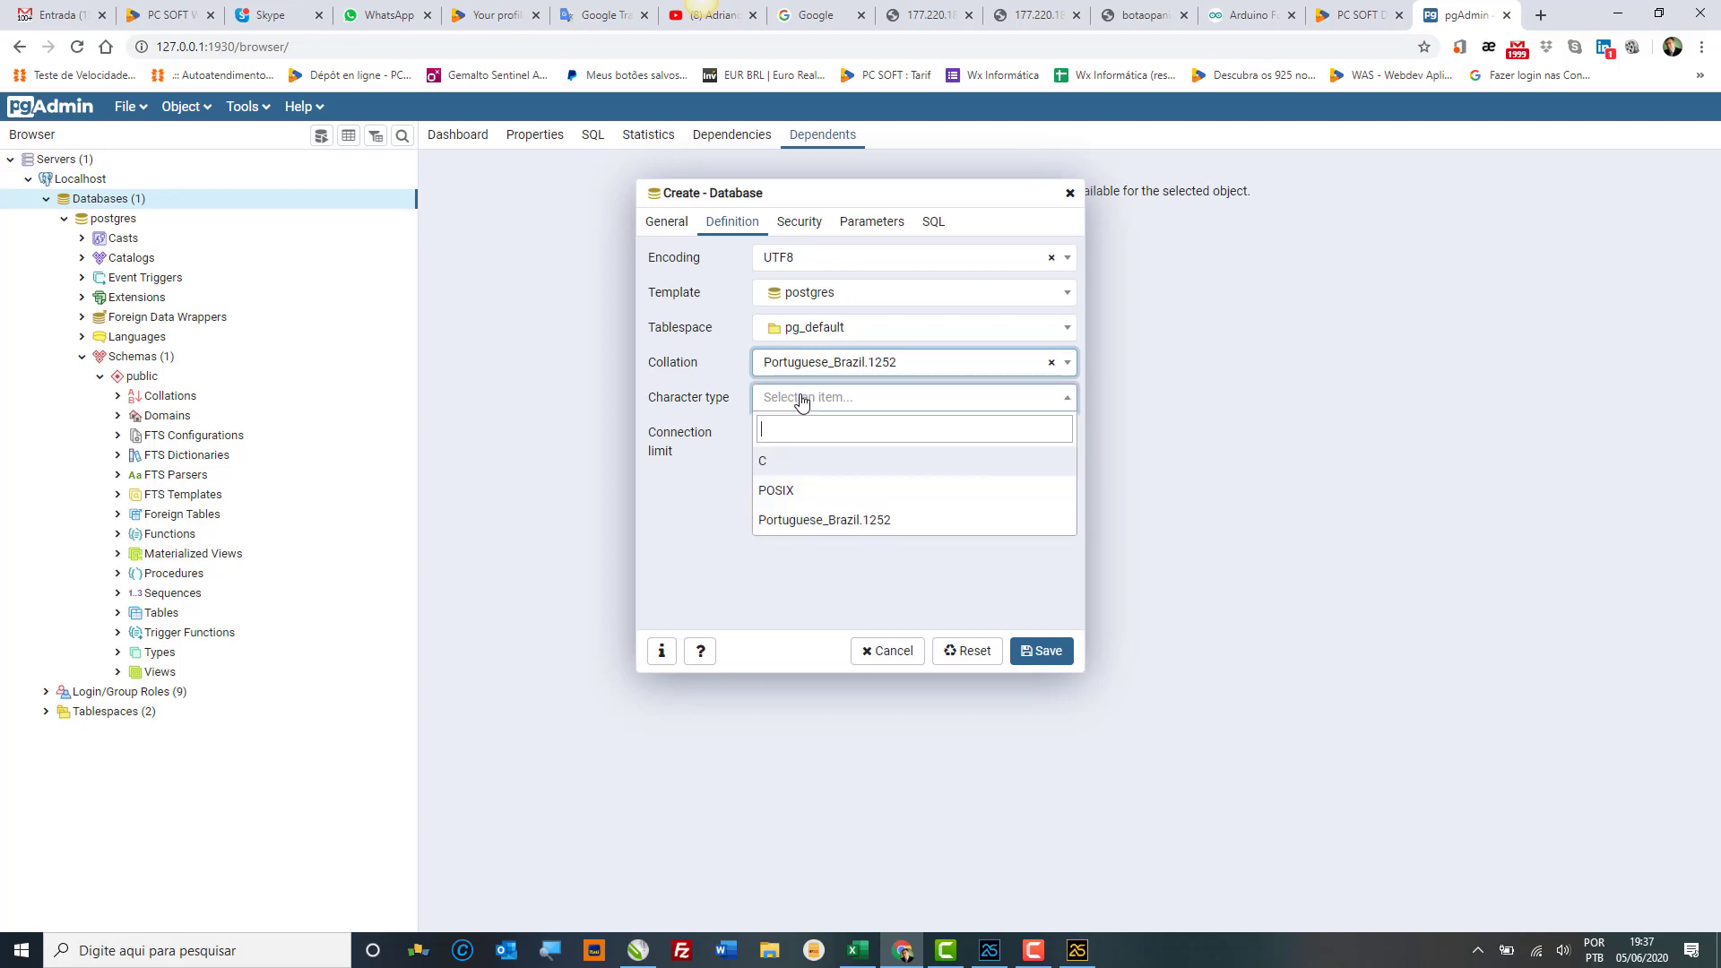
click(826, 529)
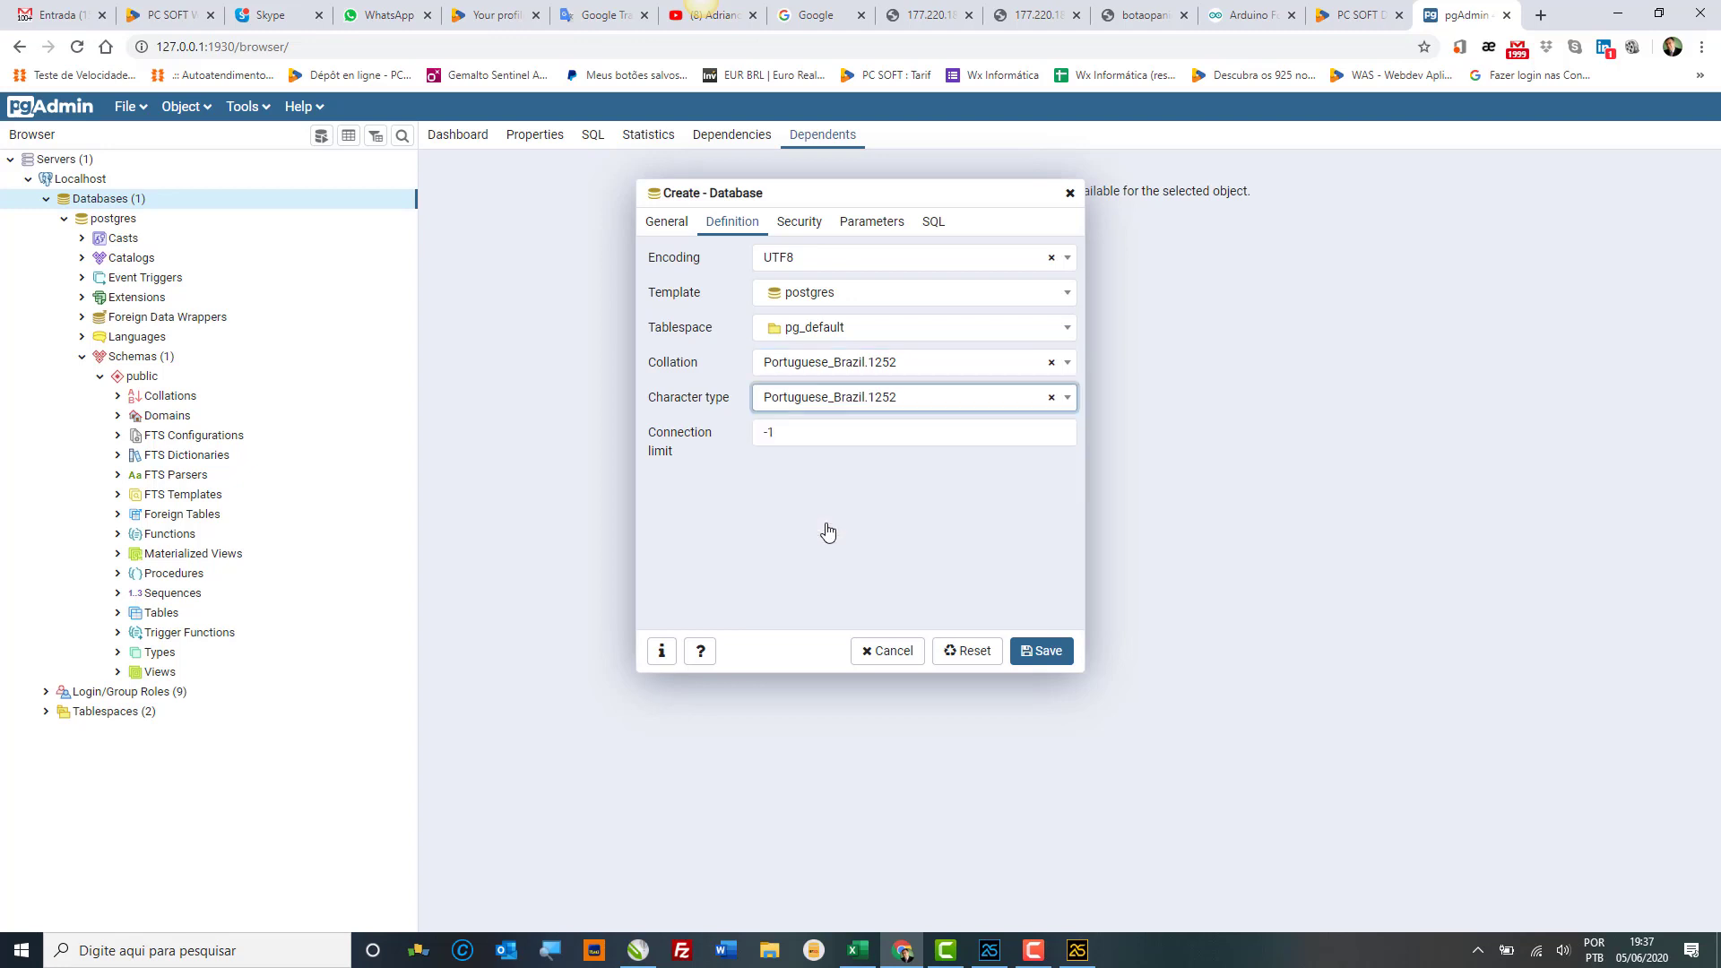
click(877, 546)
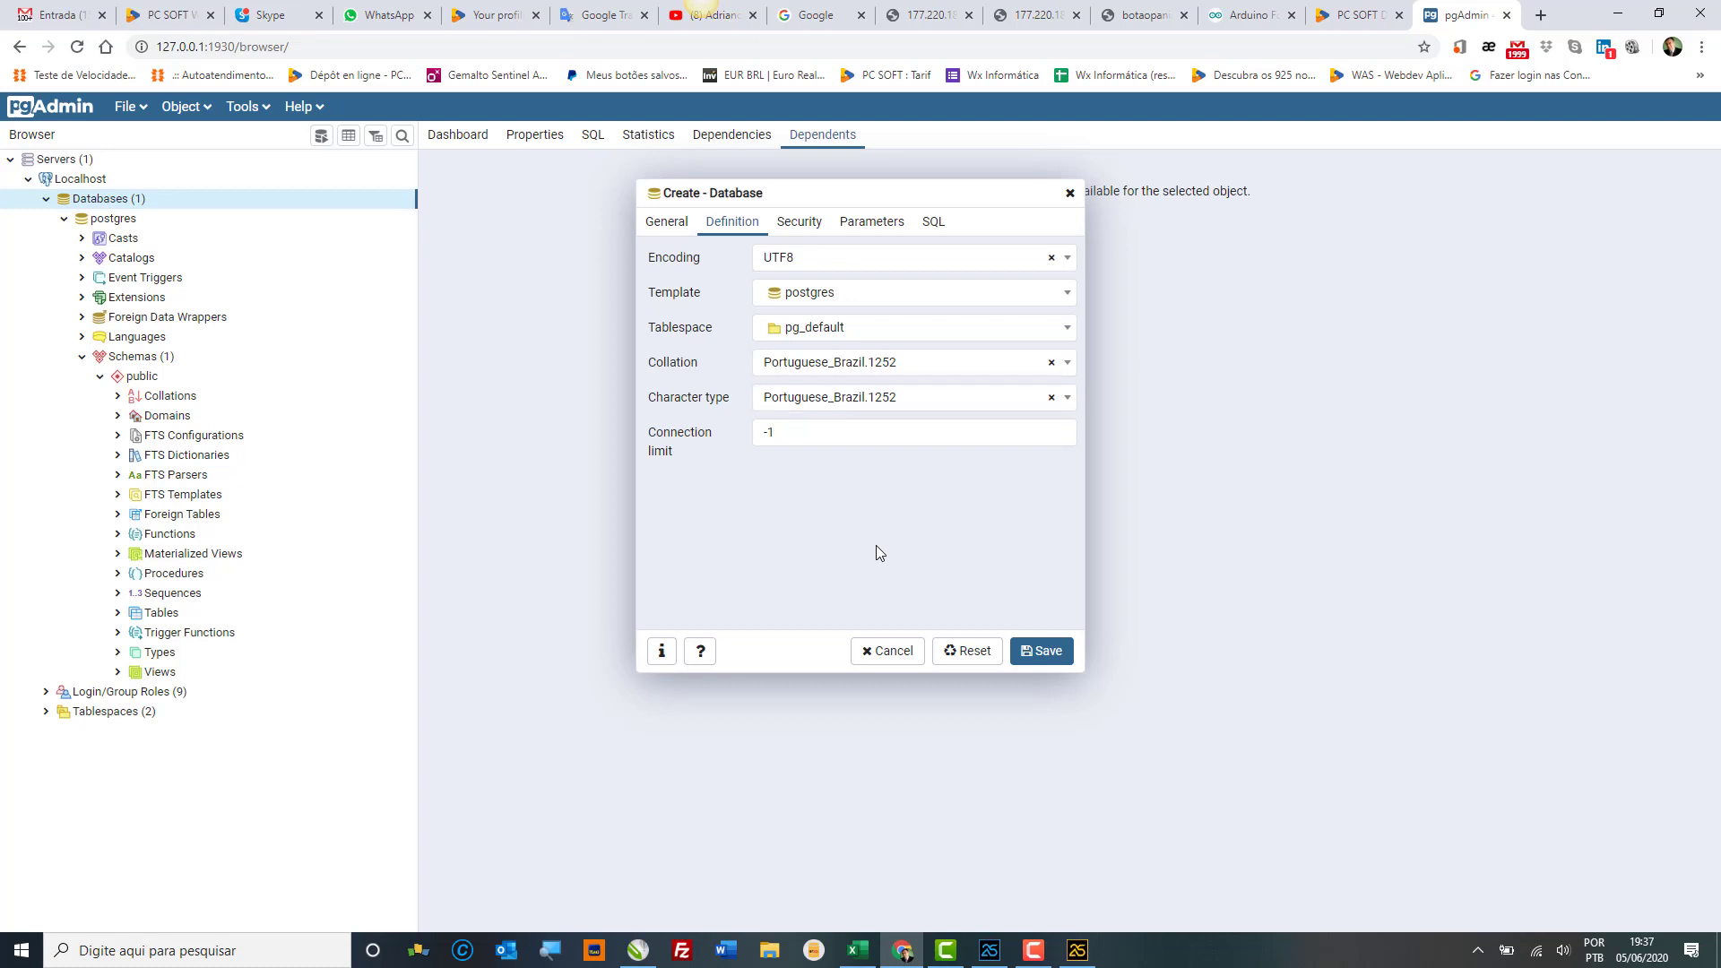
Step: On Security, add a privilege giving postgres ALL with grant option, then view the Parameters page
click(809, 226)
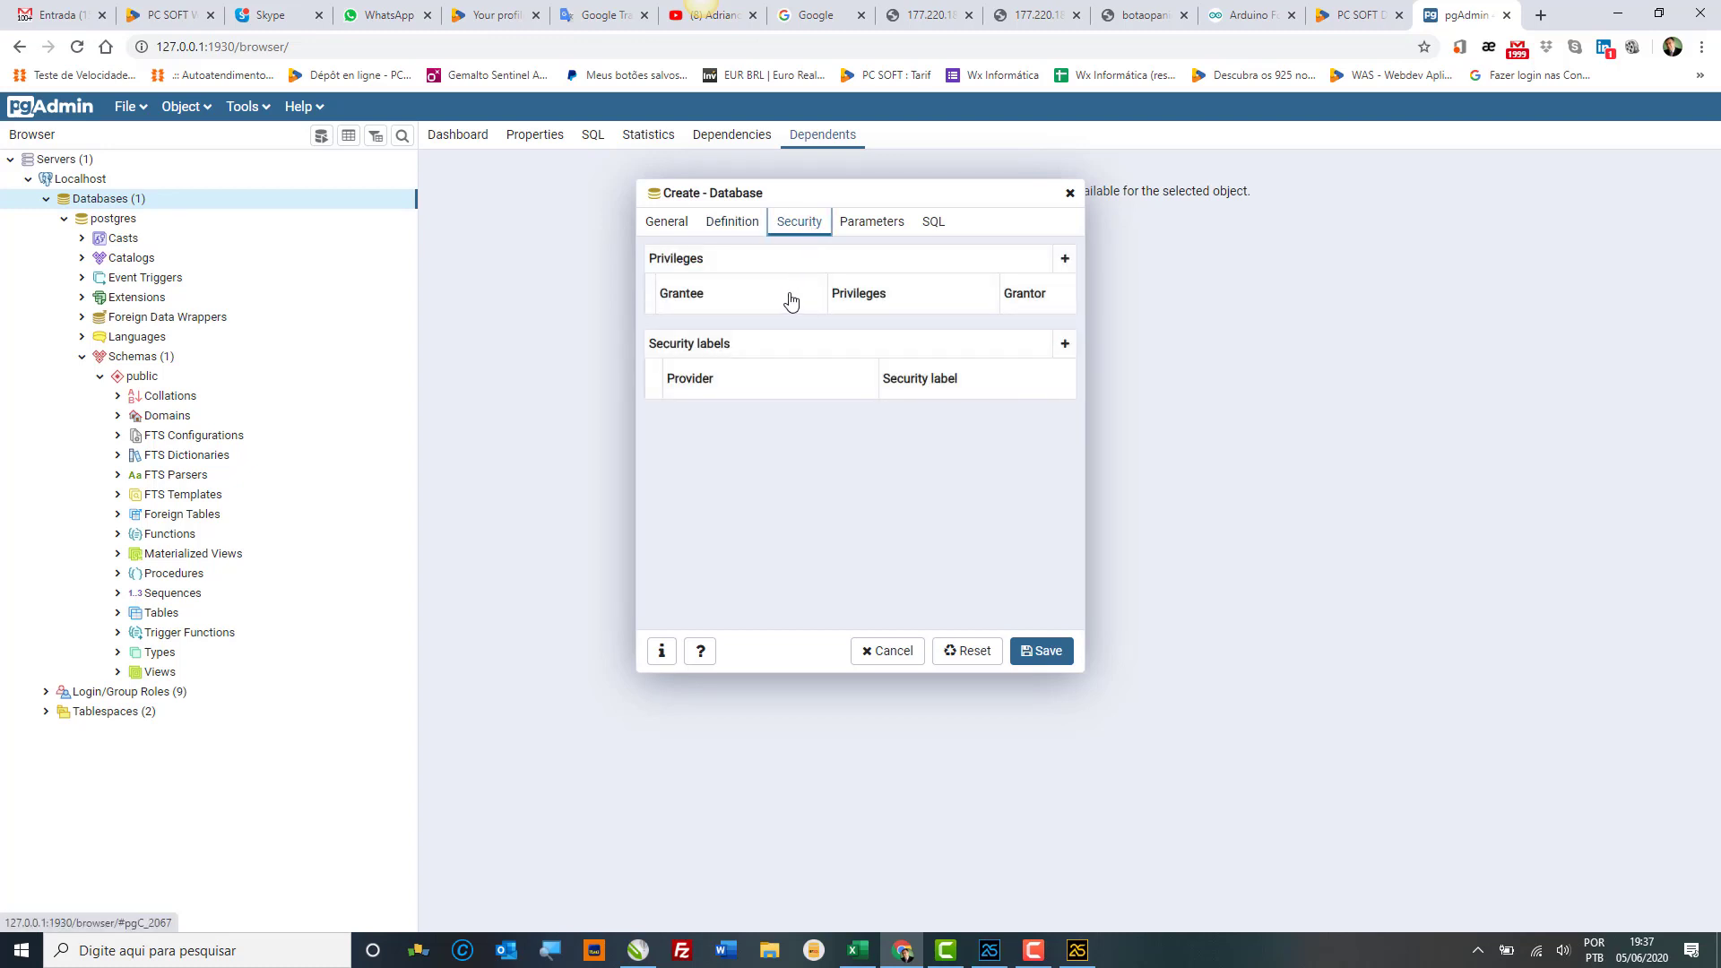
click(1065, 259)
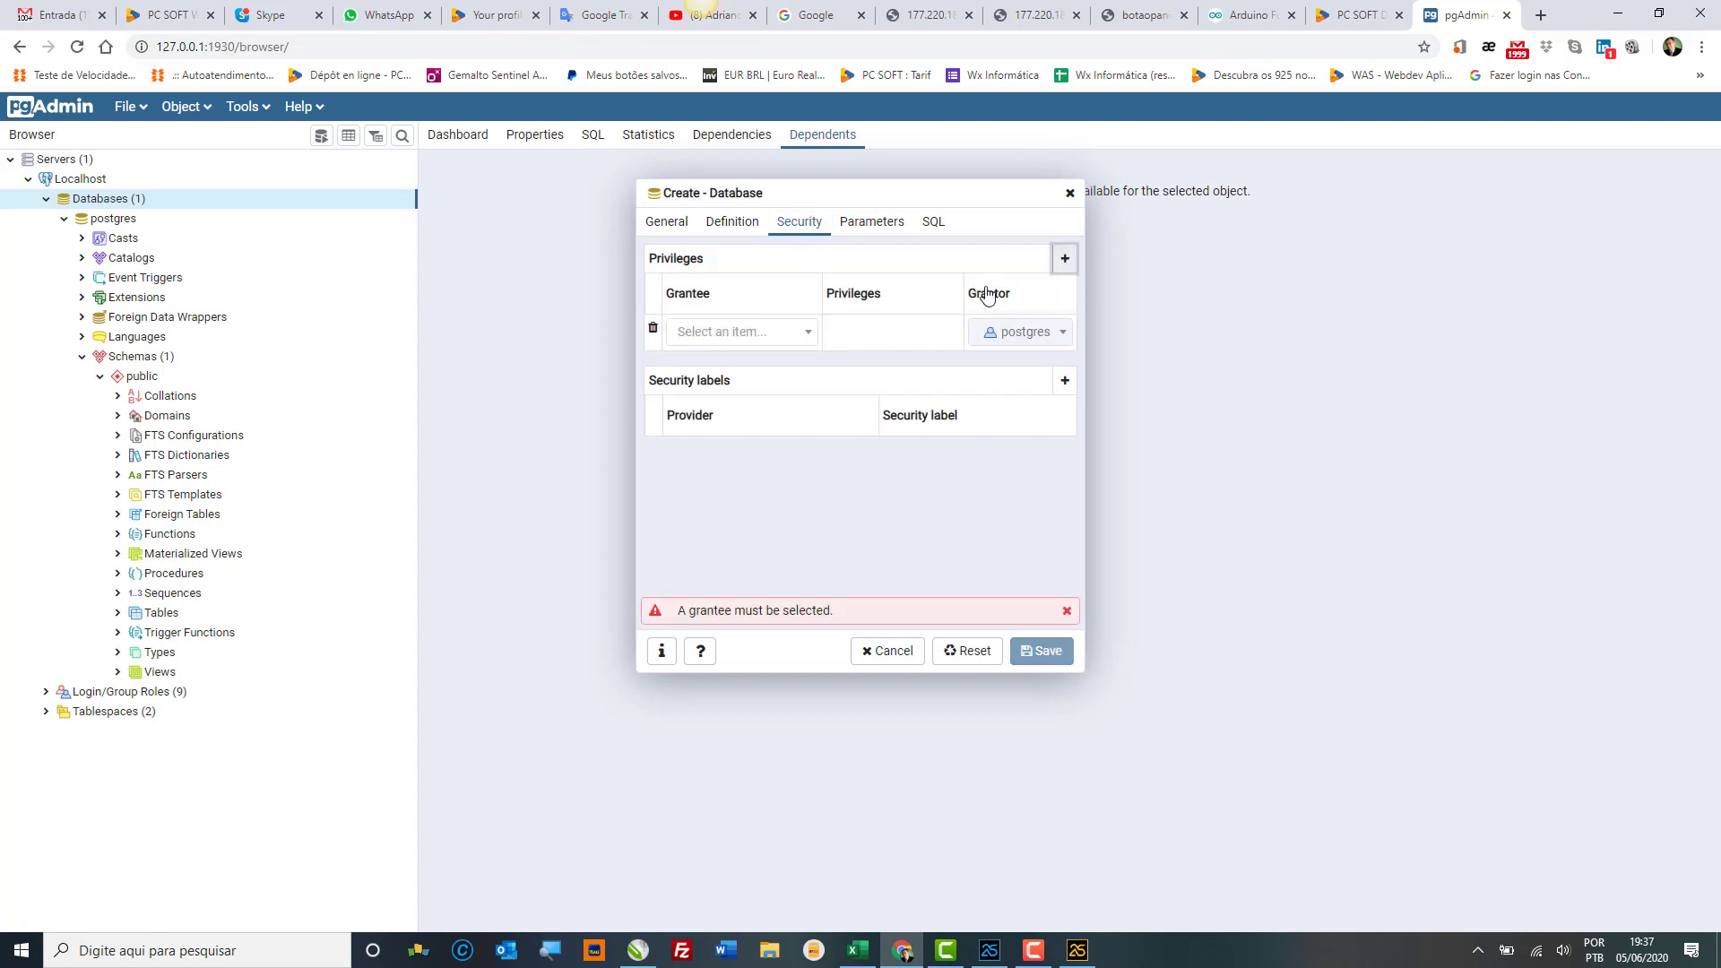
click(810, 337)
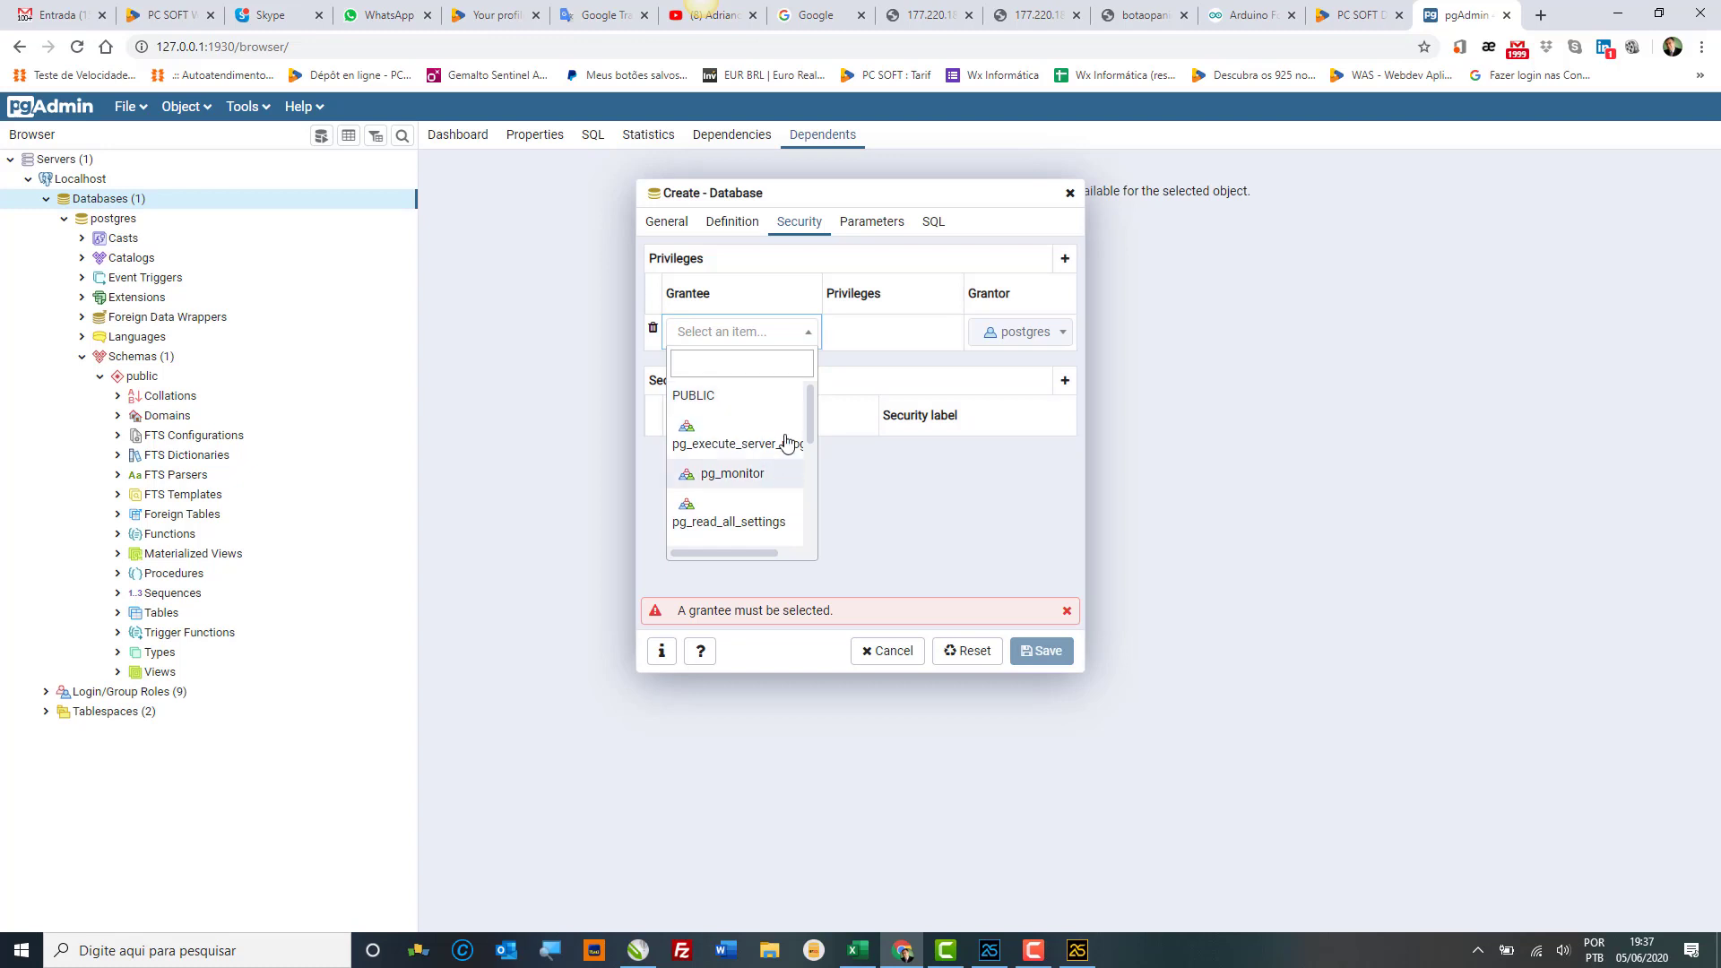
drag(810, 398, 811, 534)
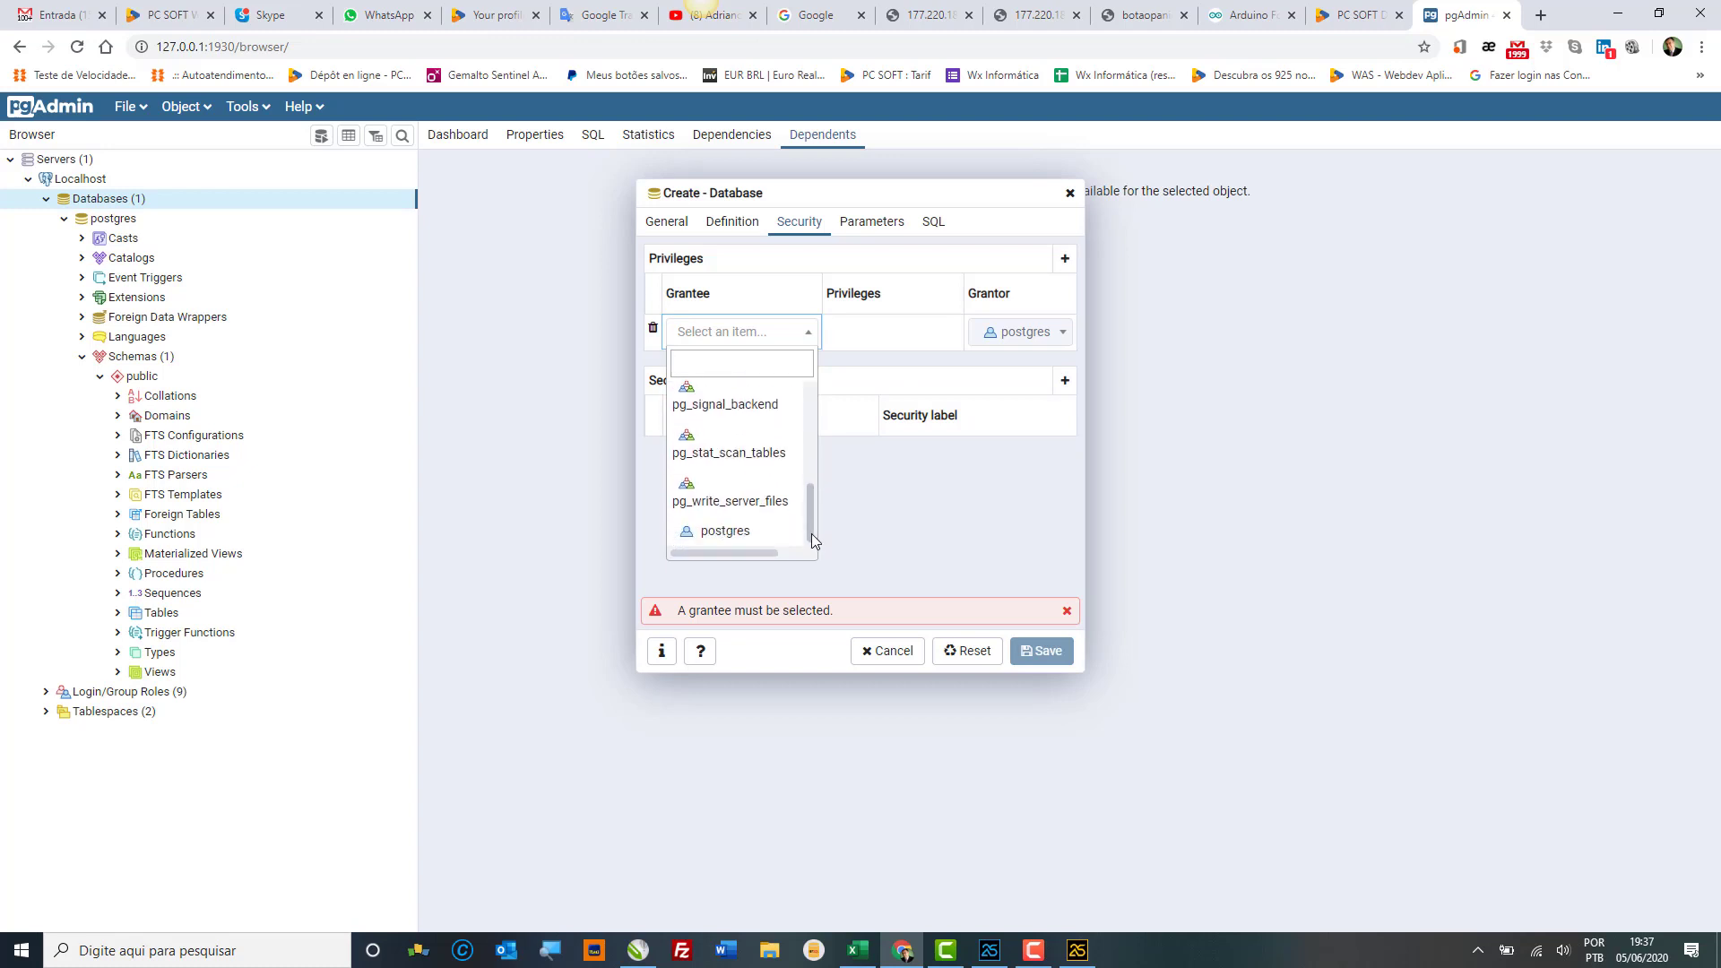
click(767, 540)
click(857, 326)
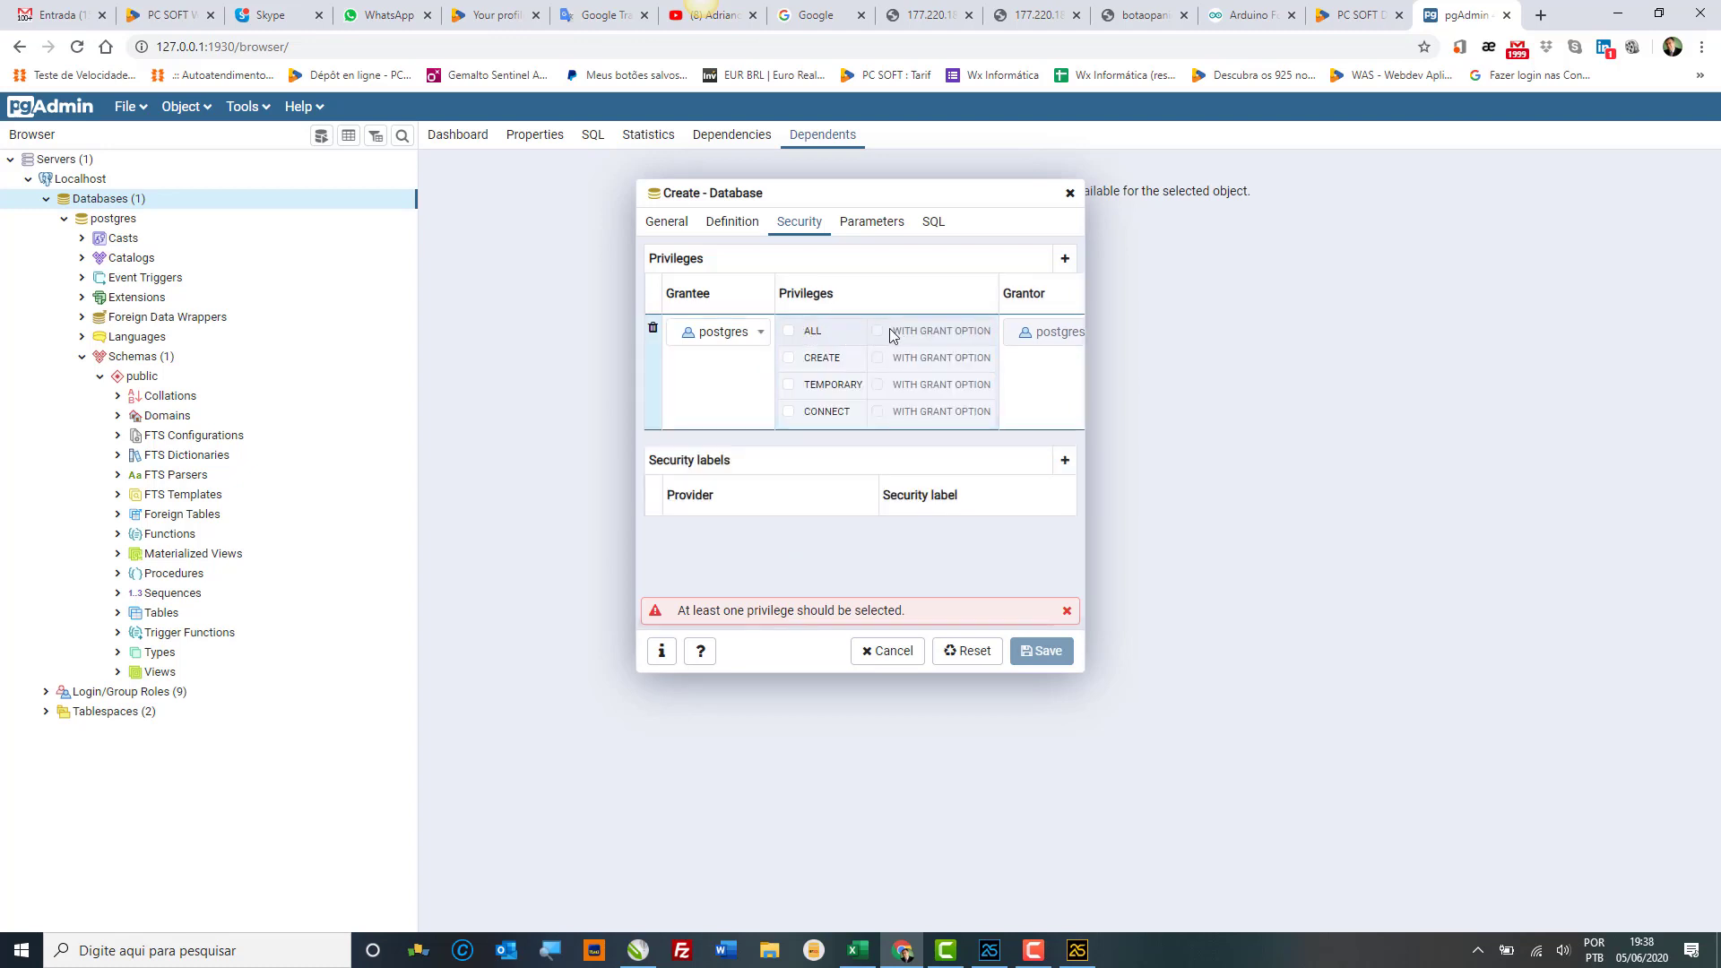
click(788, 331)
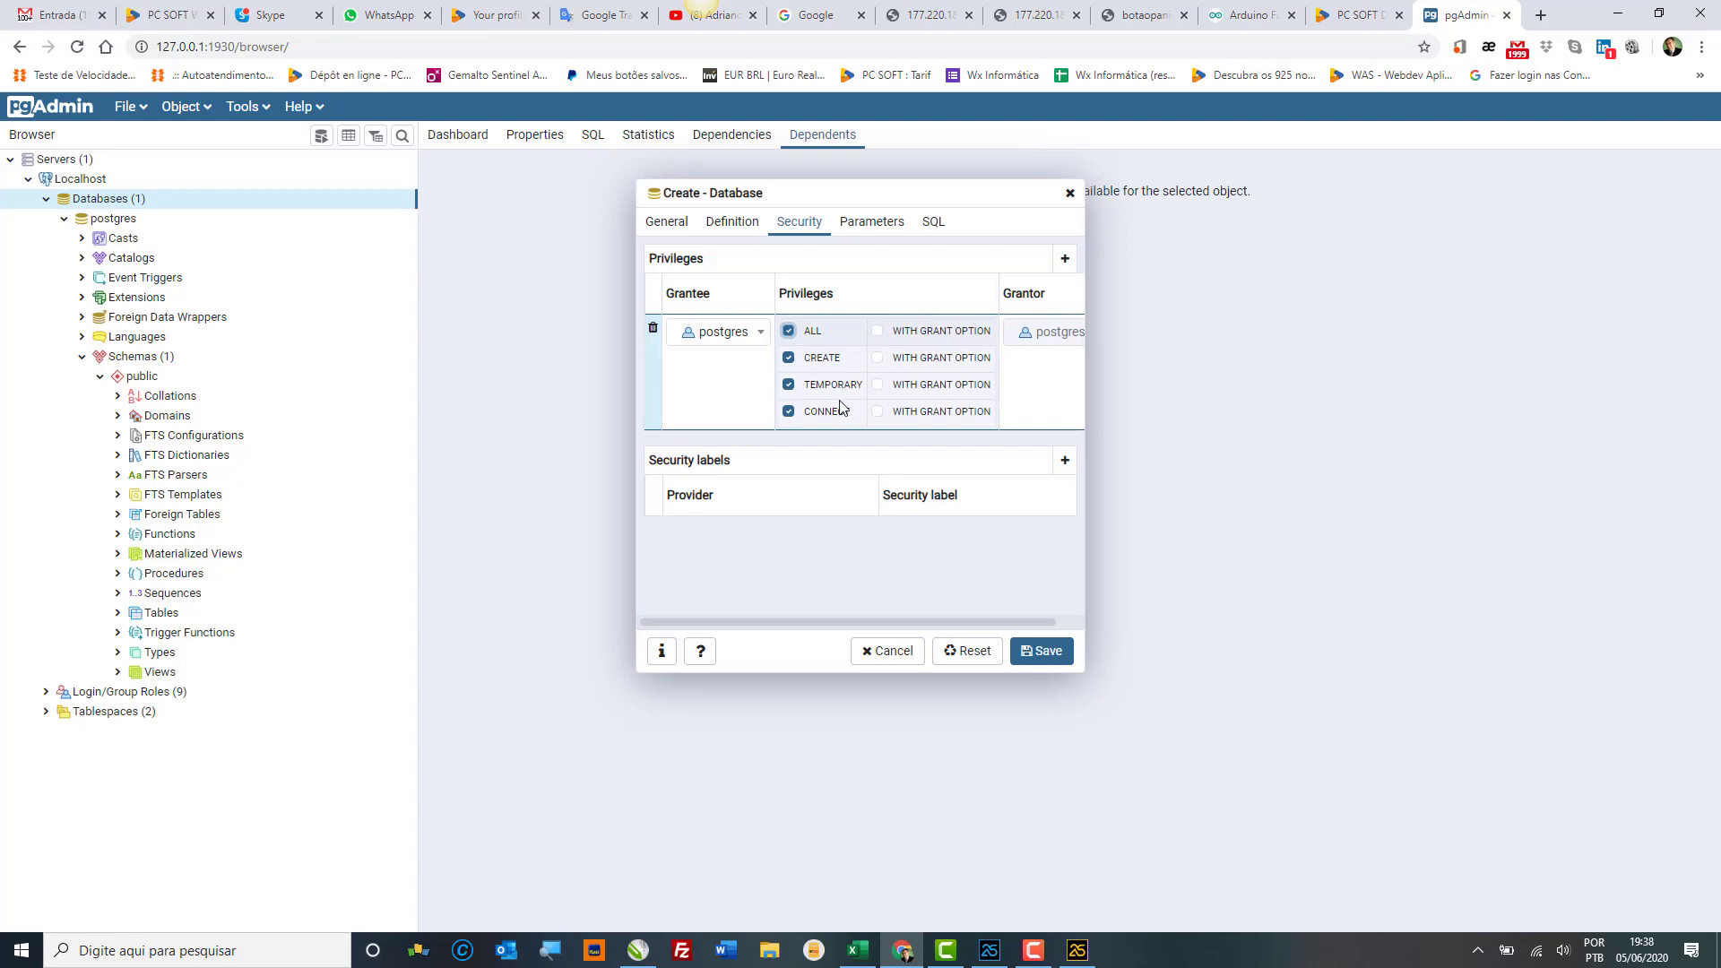
click(878, 331)
click(868, 223)
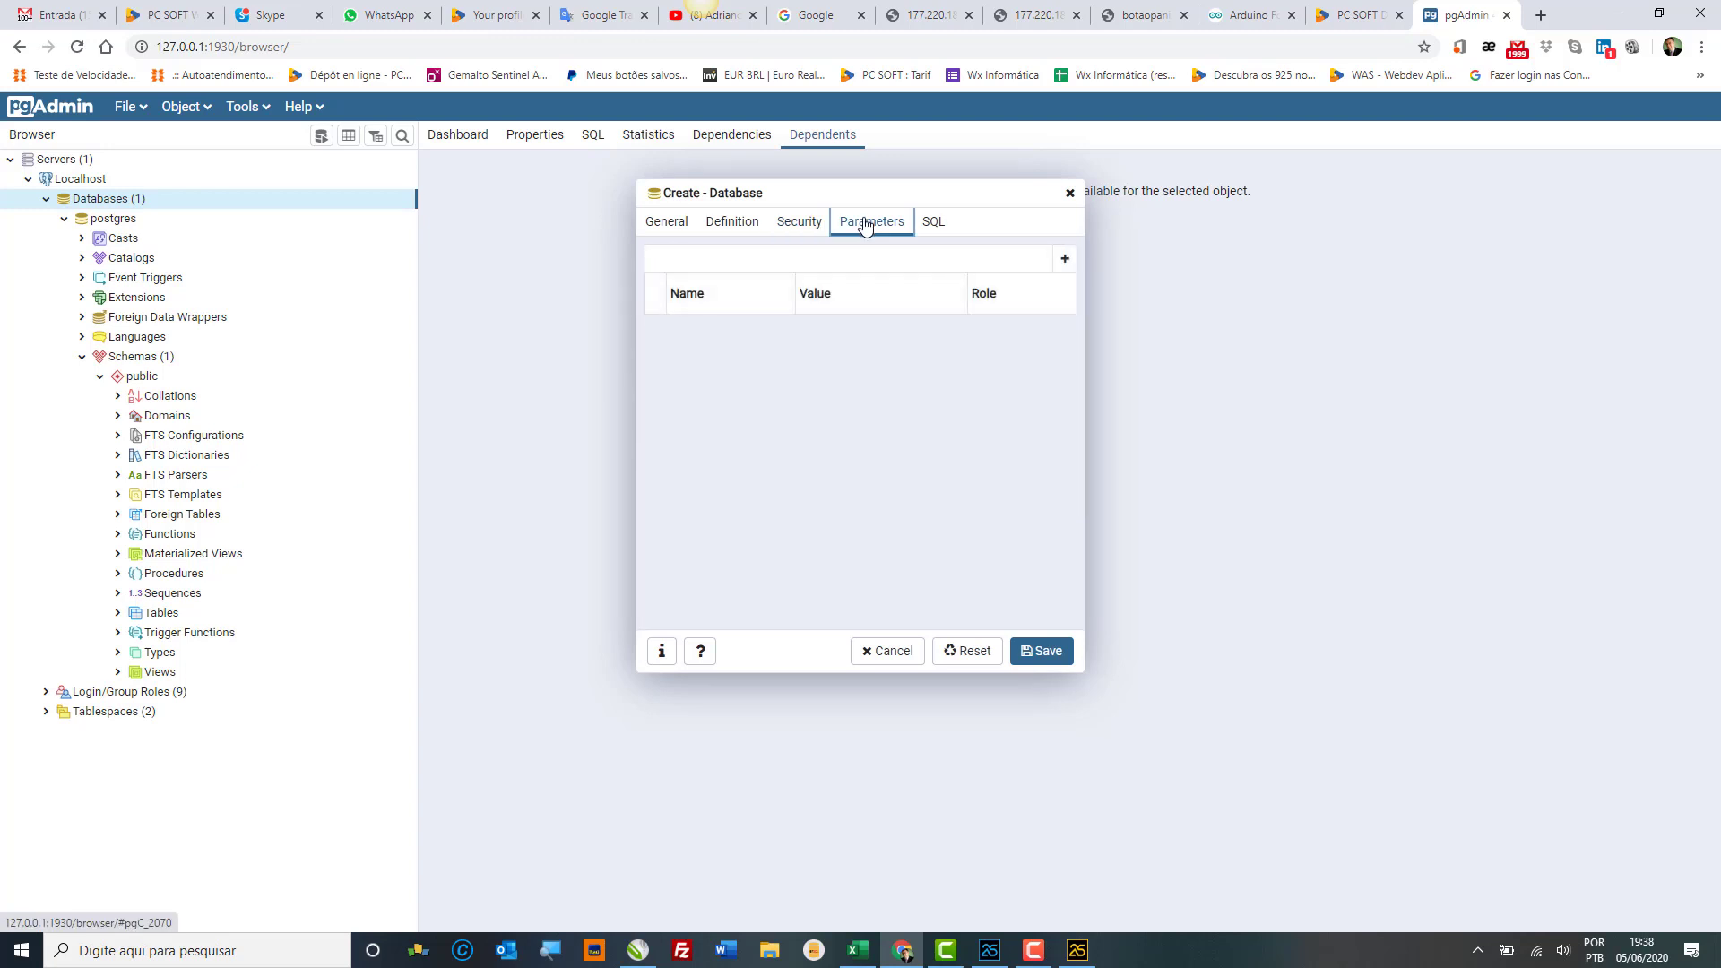
Step: Review the generated CREATE DATABASE SQL and save to create DB_WXSolucoes
click(933, 224)
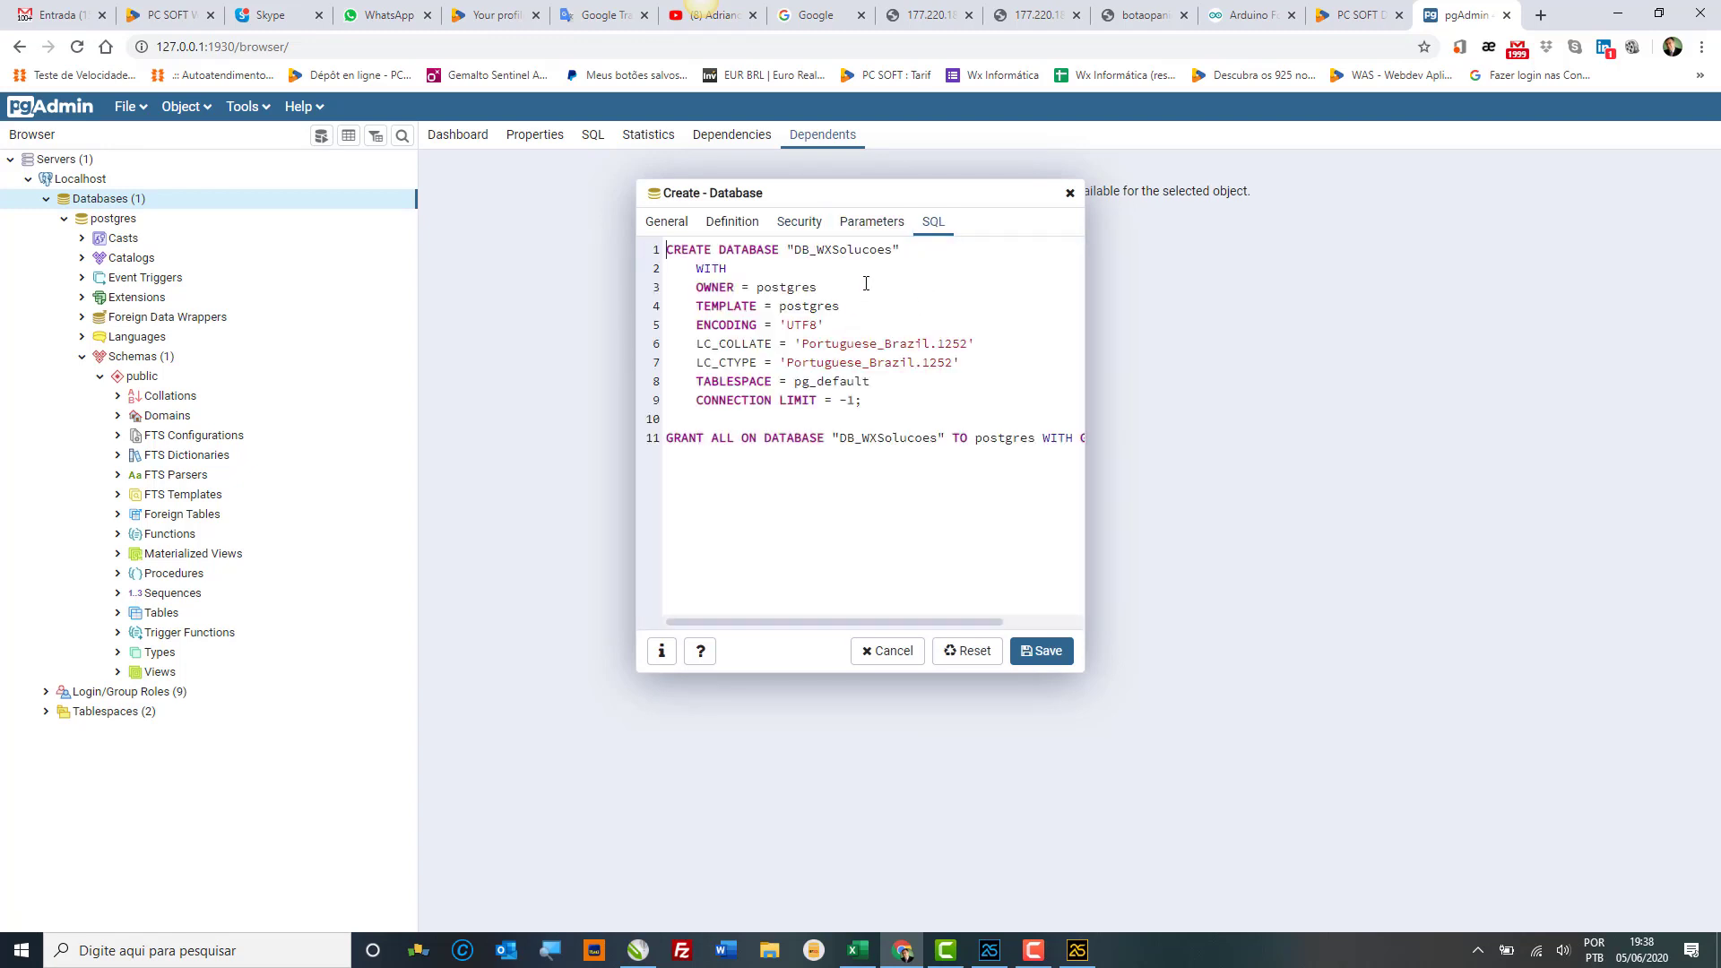
drag(698, 268, 986, 470)
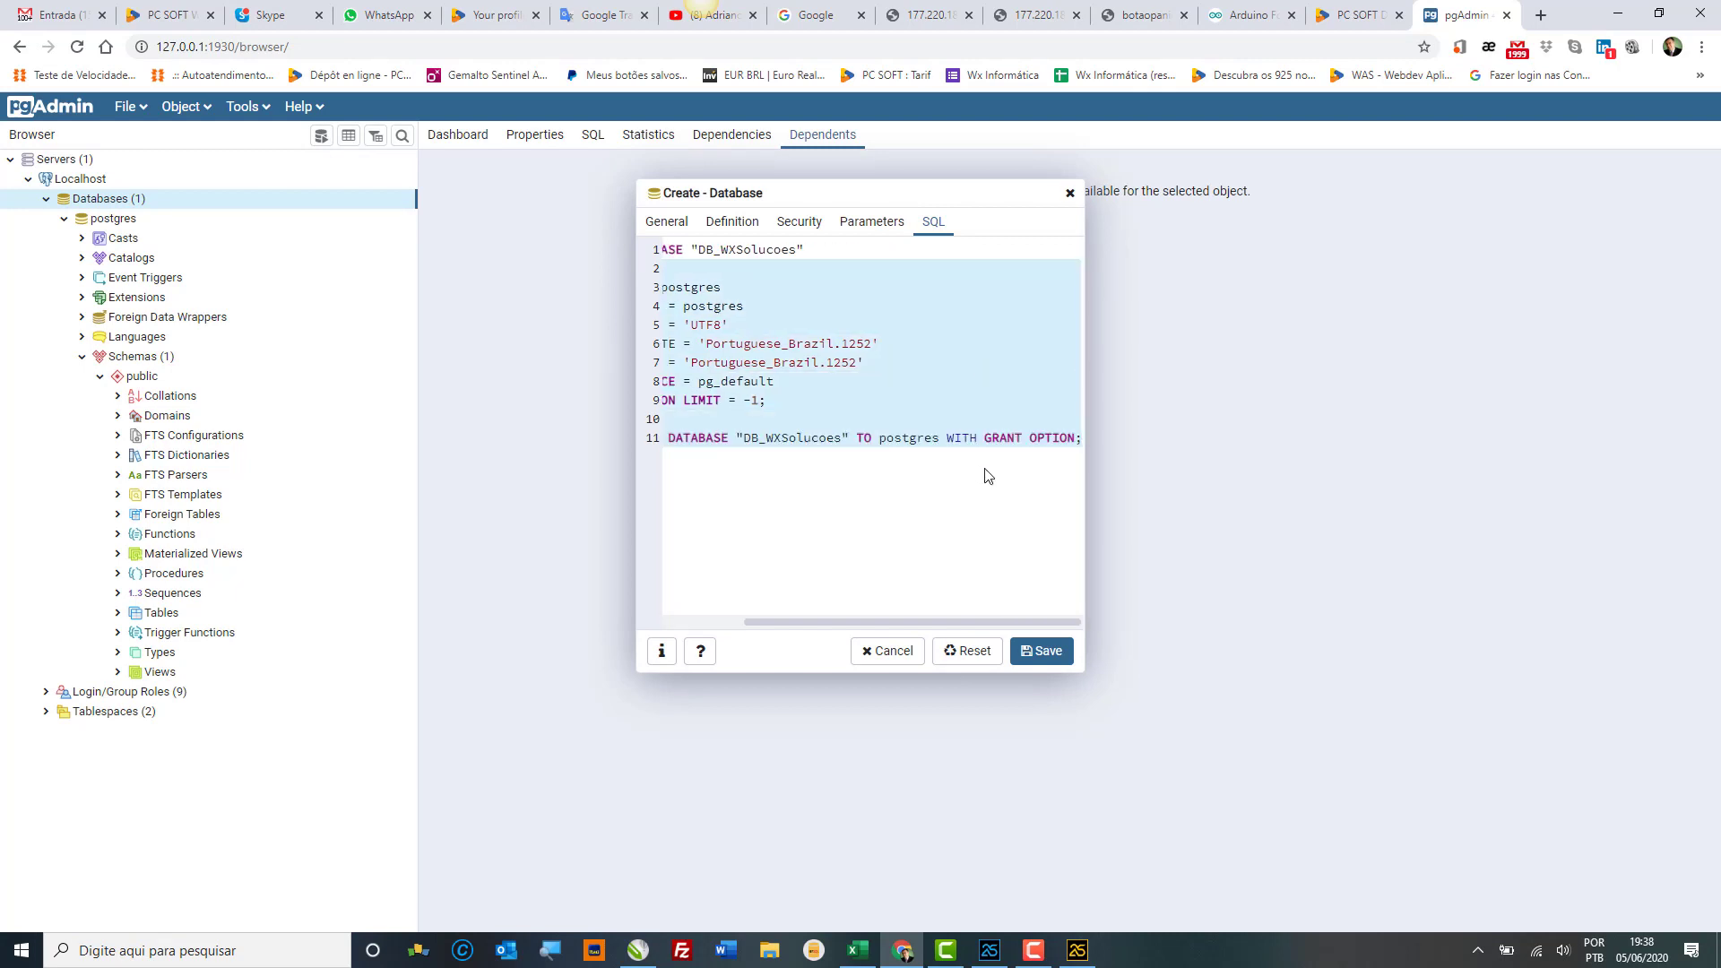
click(1043, 661)
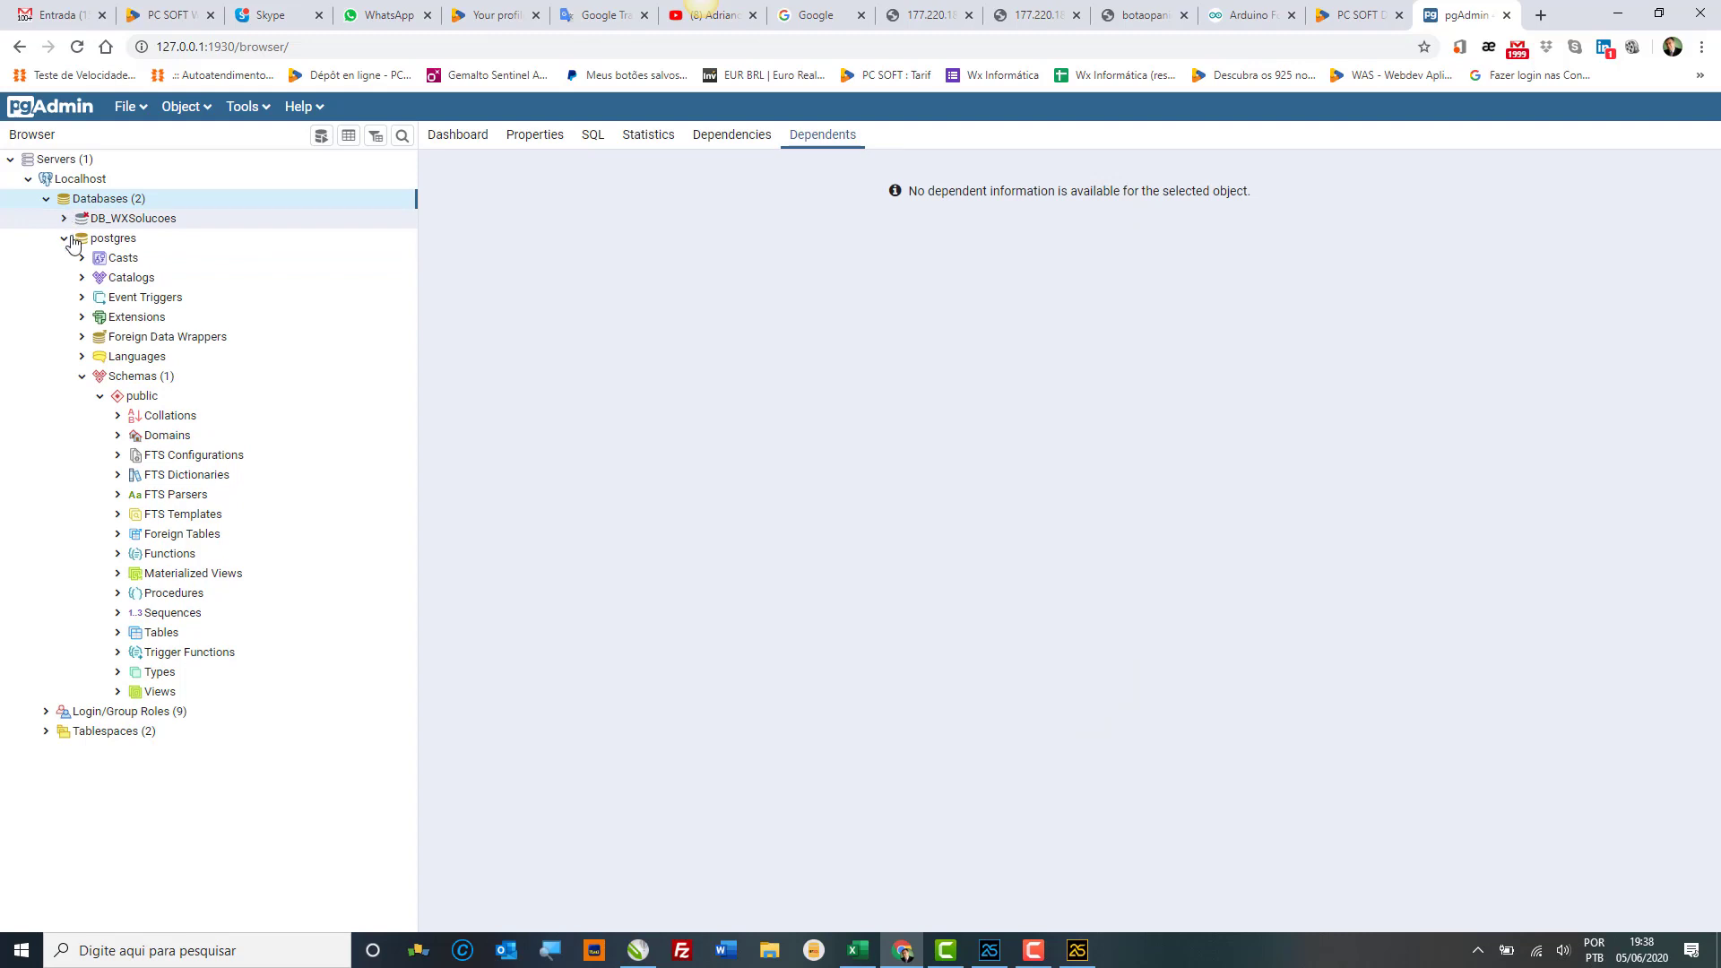
Step: Collapse postgres, connect DB_WXSolucoes, and expand Schemas > public to find its Tables folder empty
double_click(81, 238)
click(89, 220)
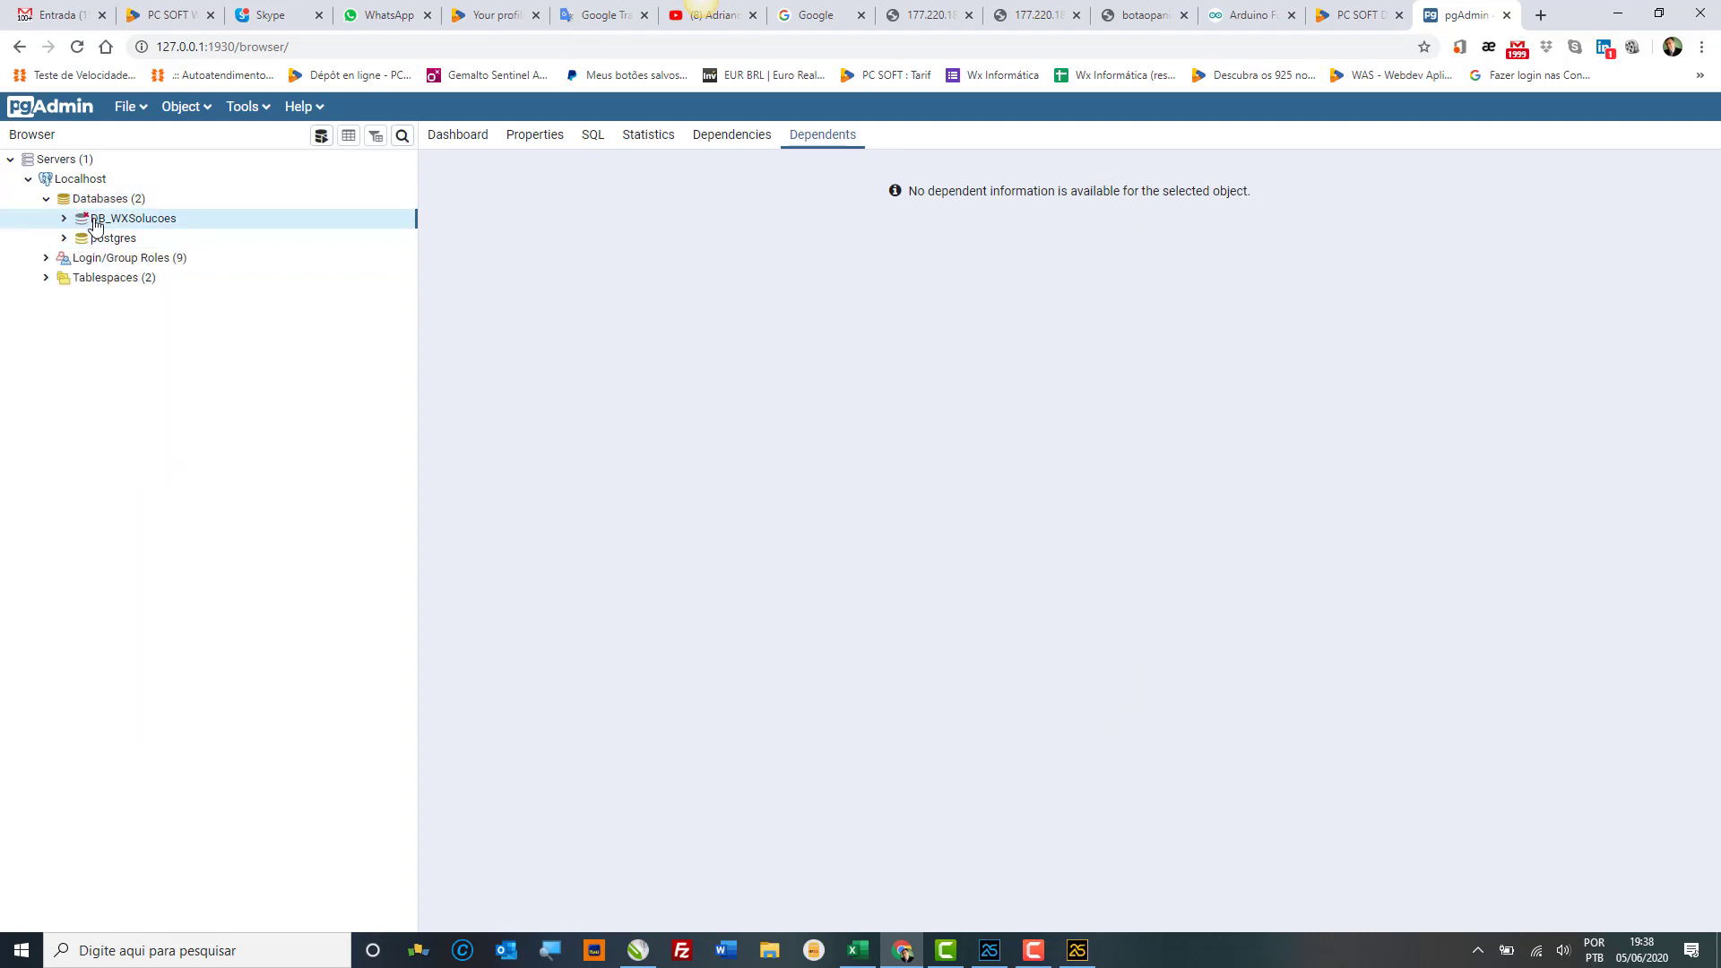
click(67, 219)
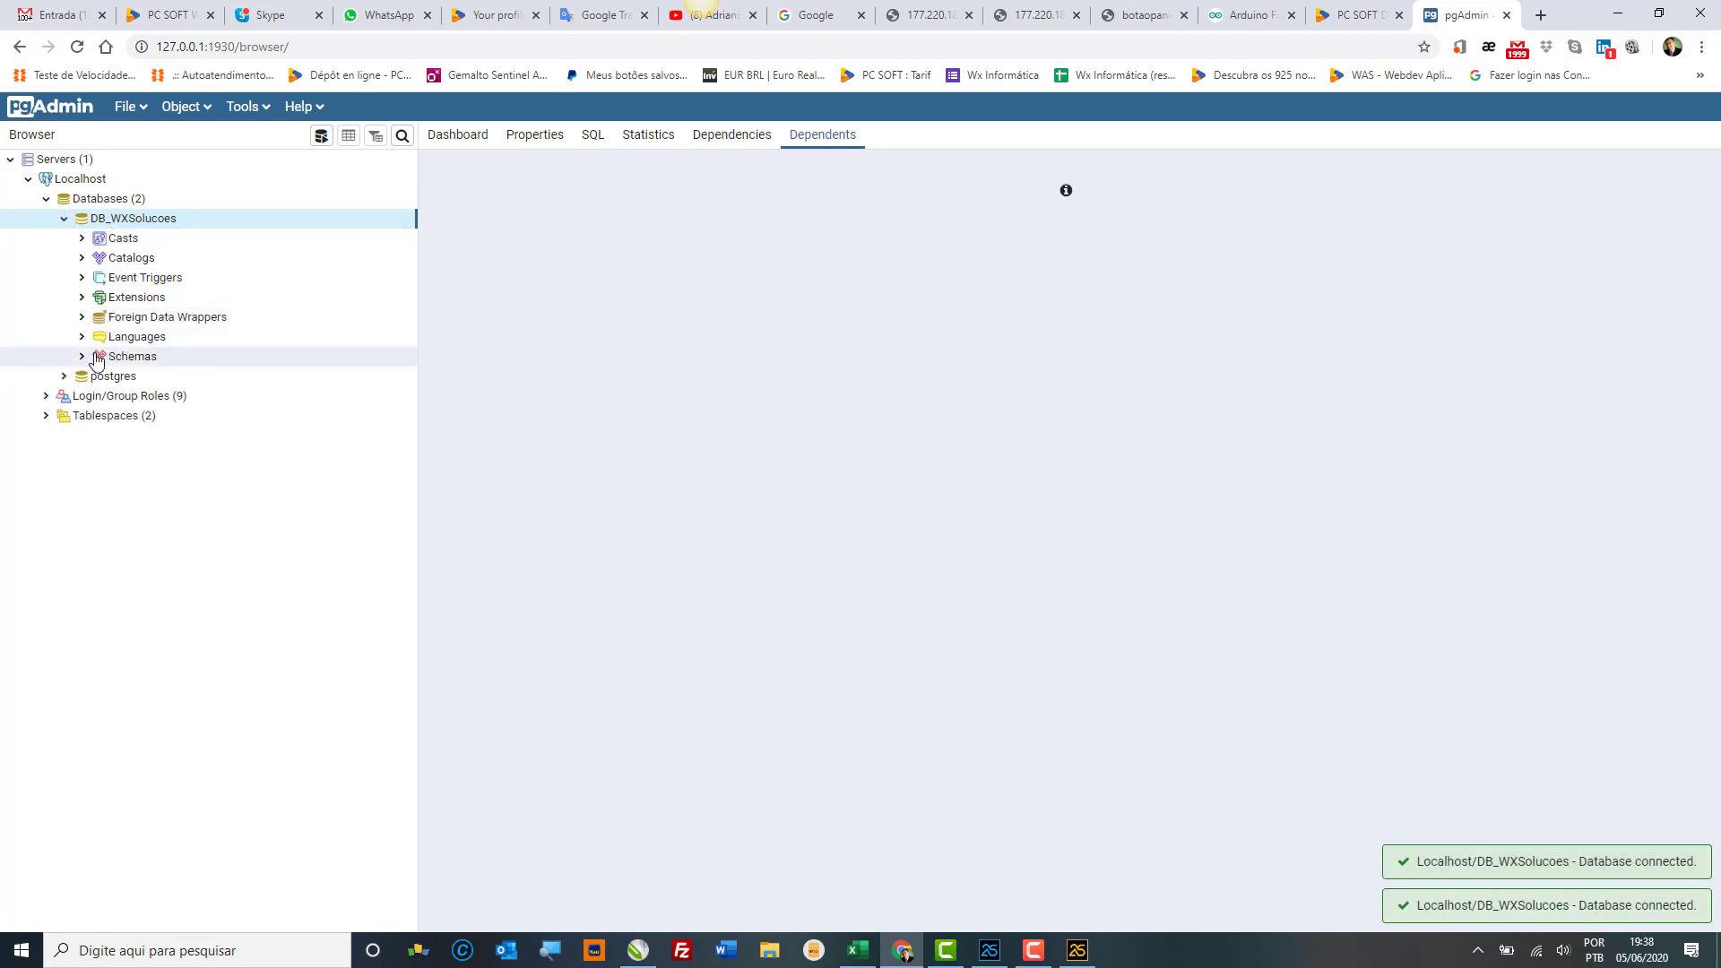
click(97, 358)
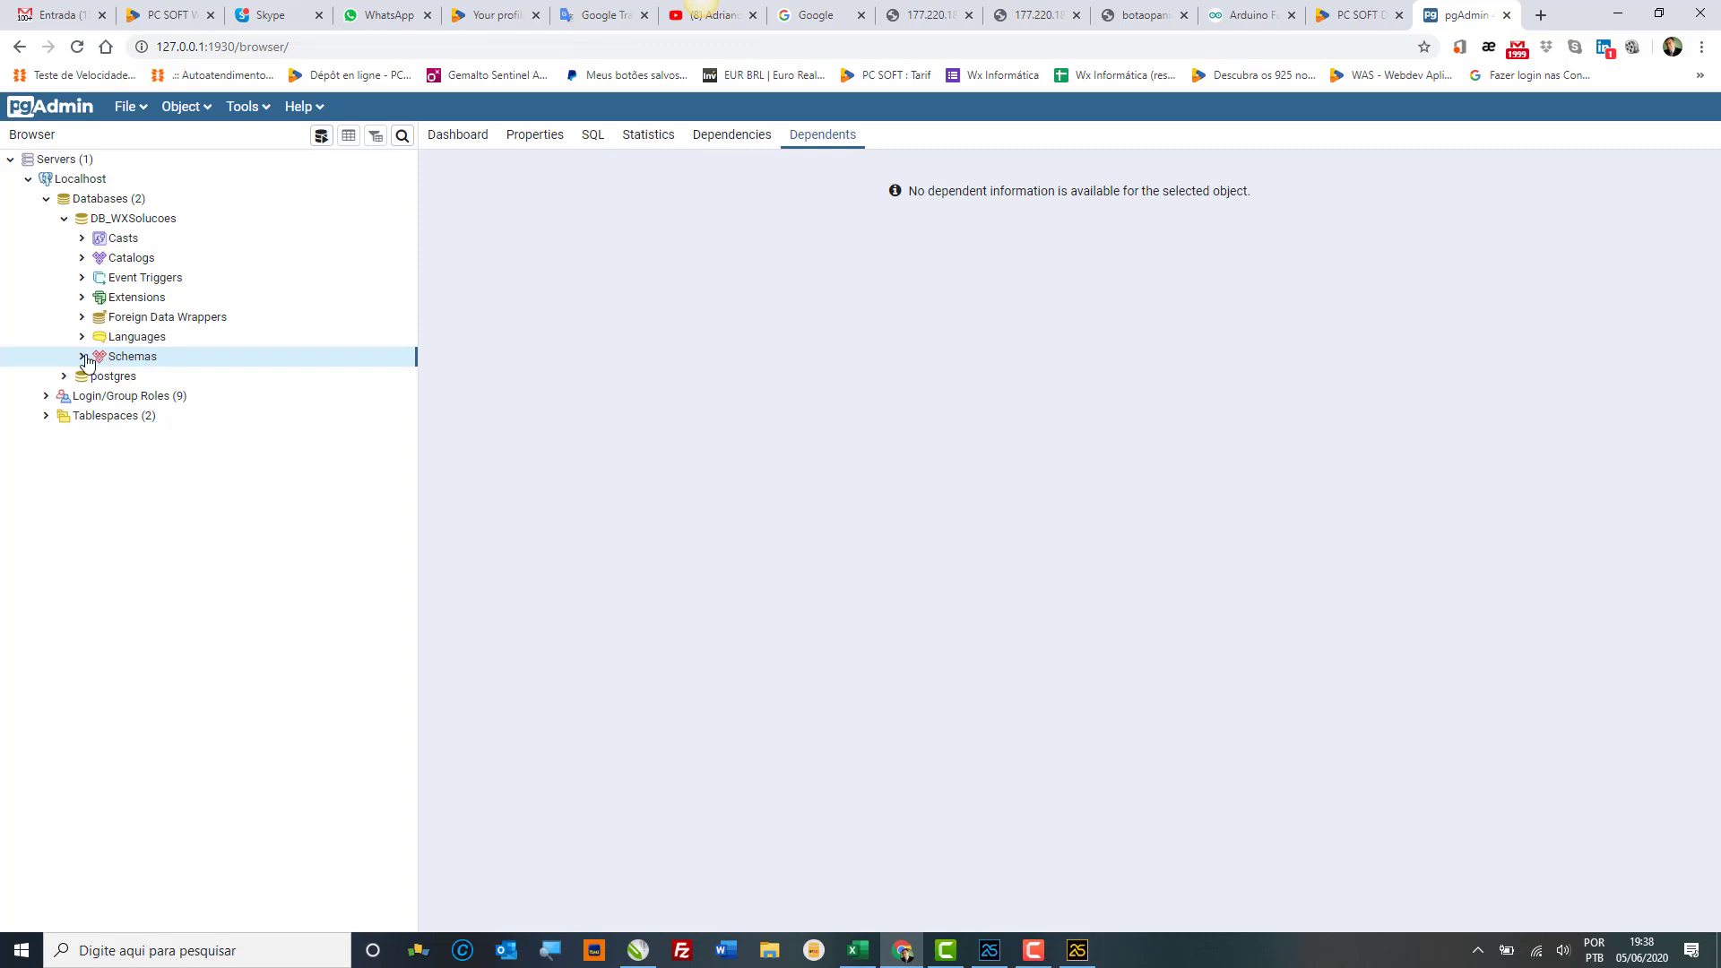
click(82, 356)
click(100, 376)
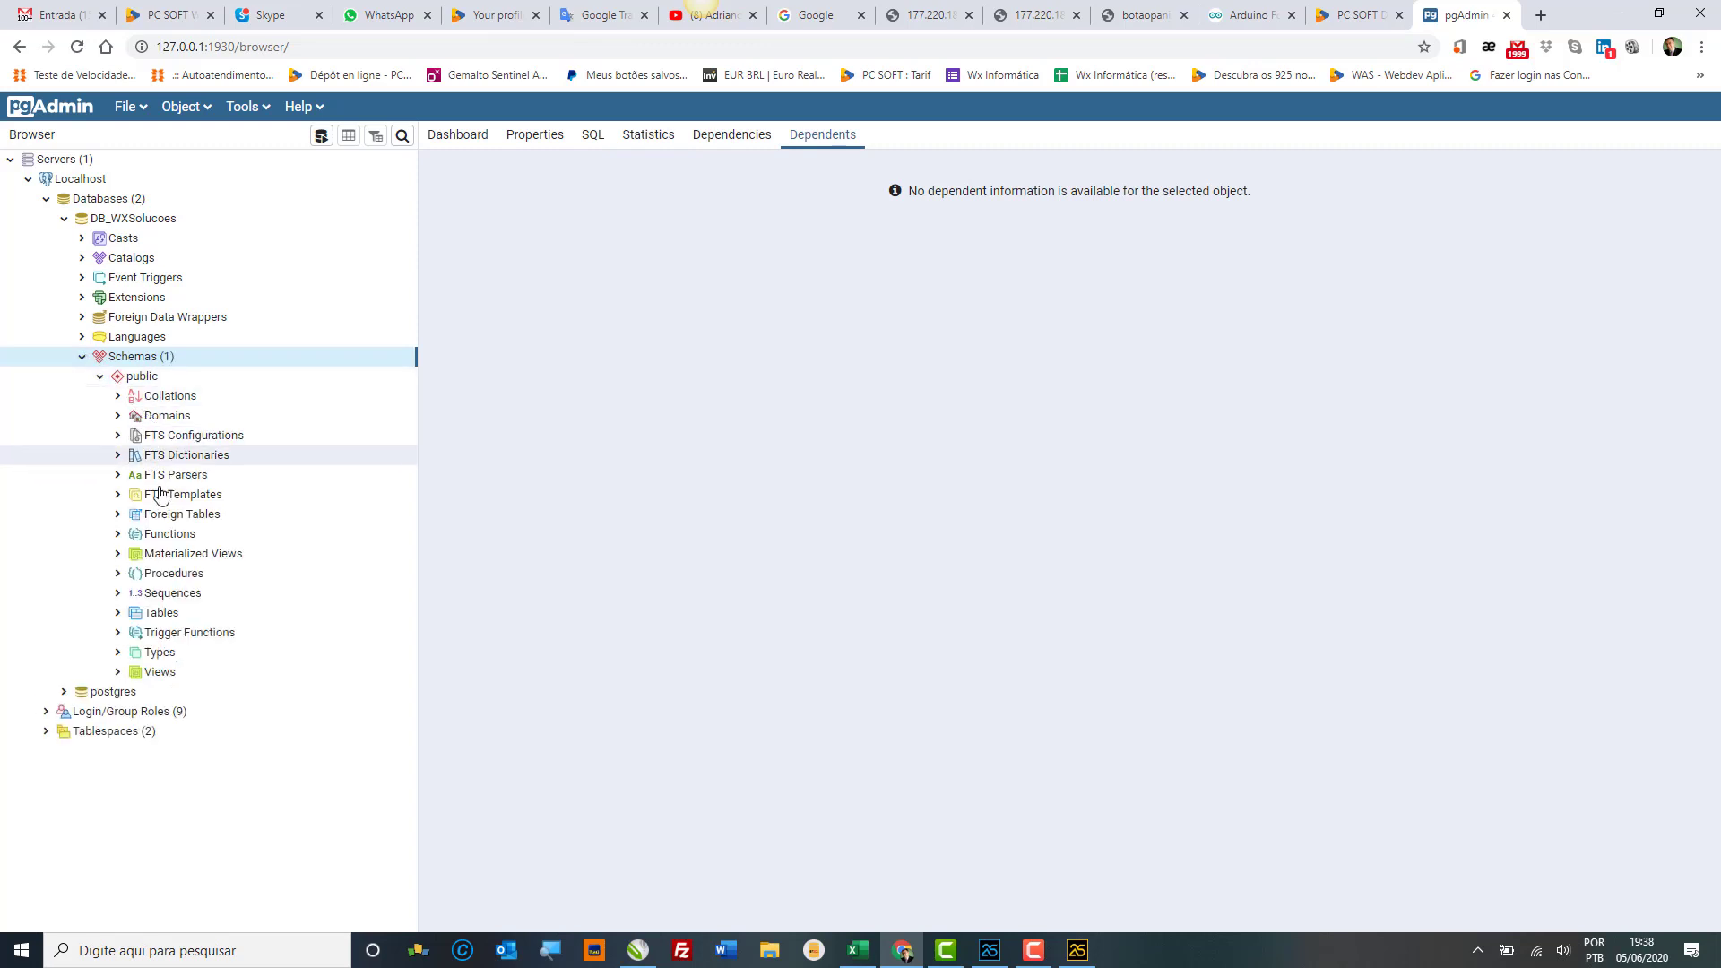
click(137, 621)
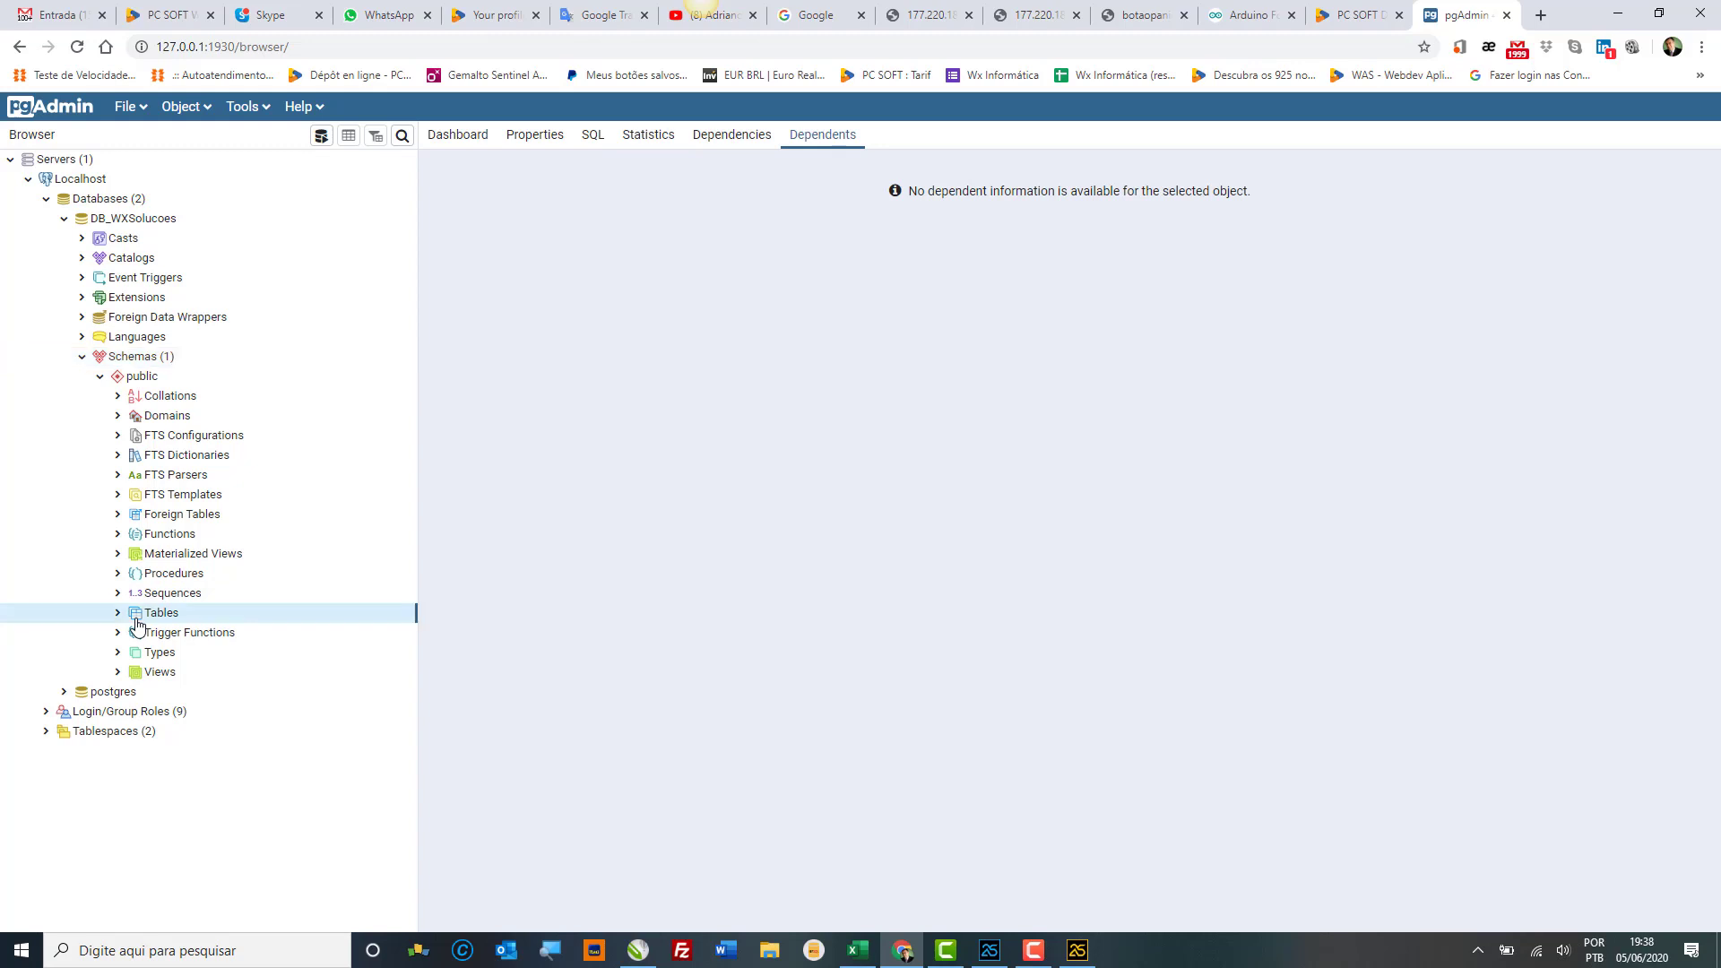
click(116, 614)
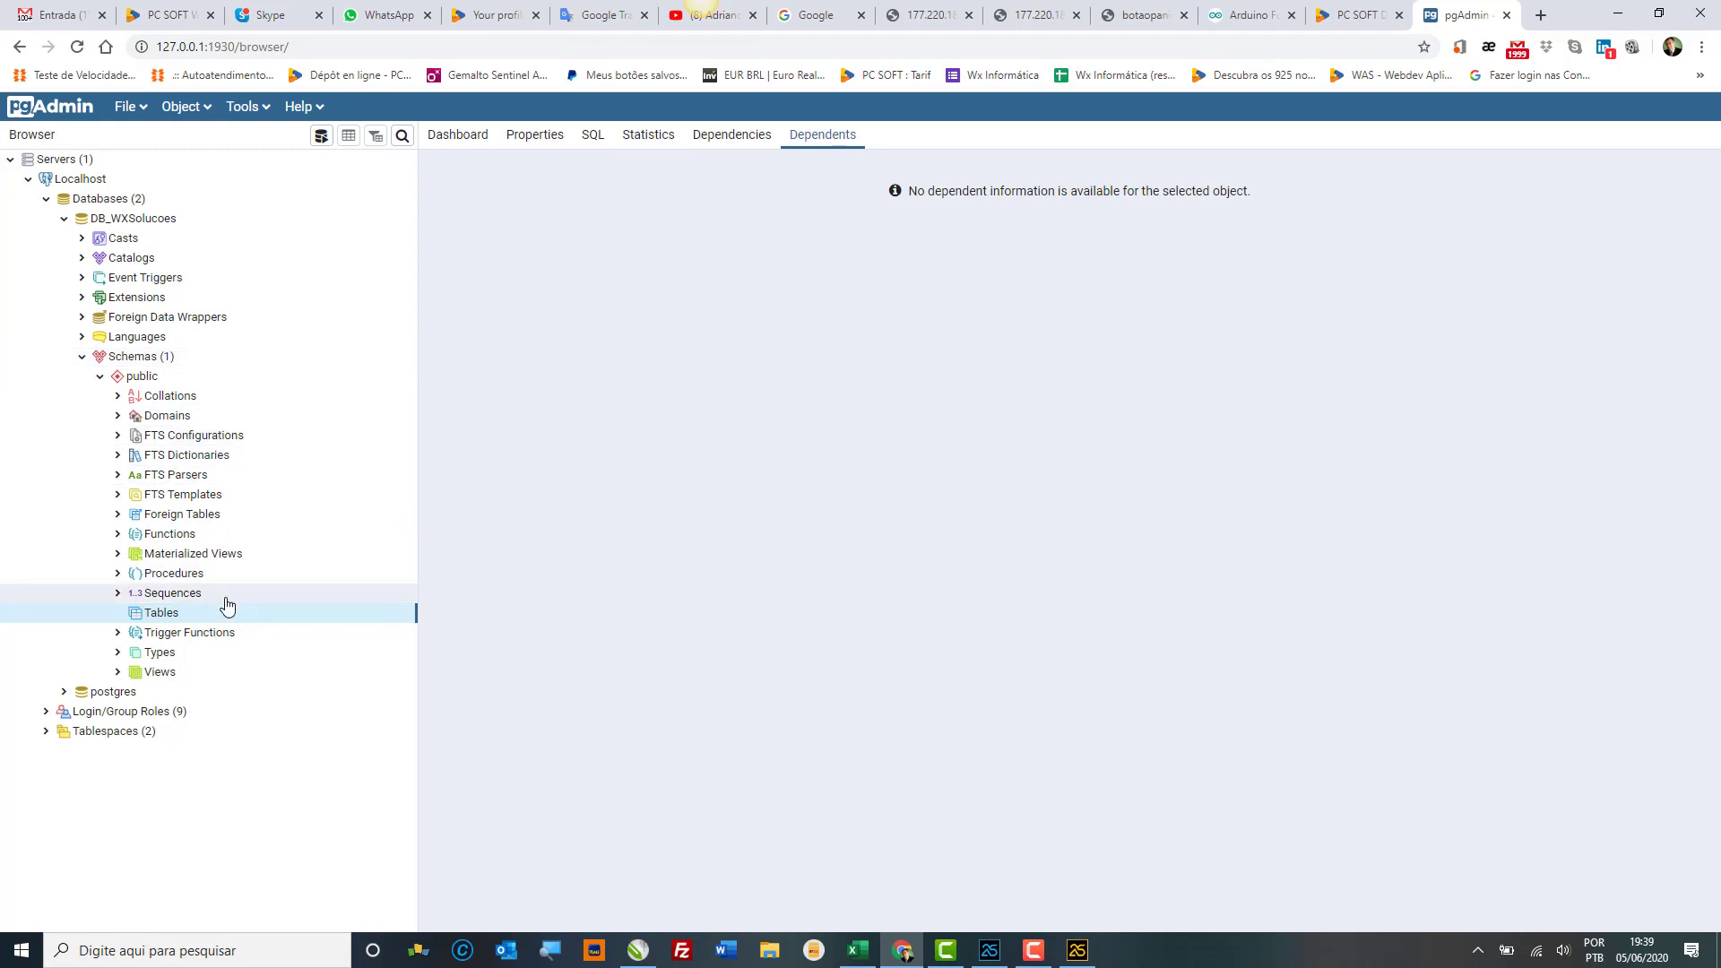
right_click(180, 616)
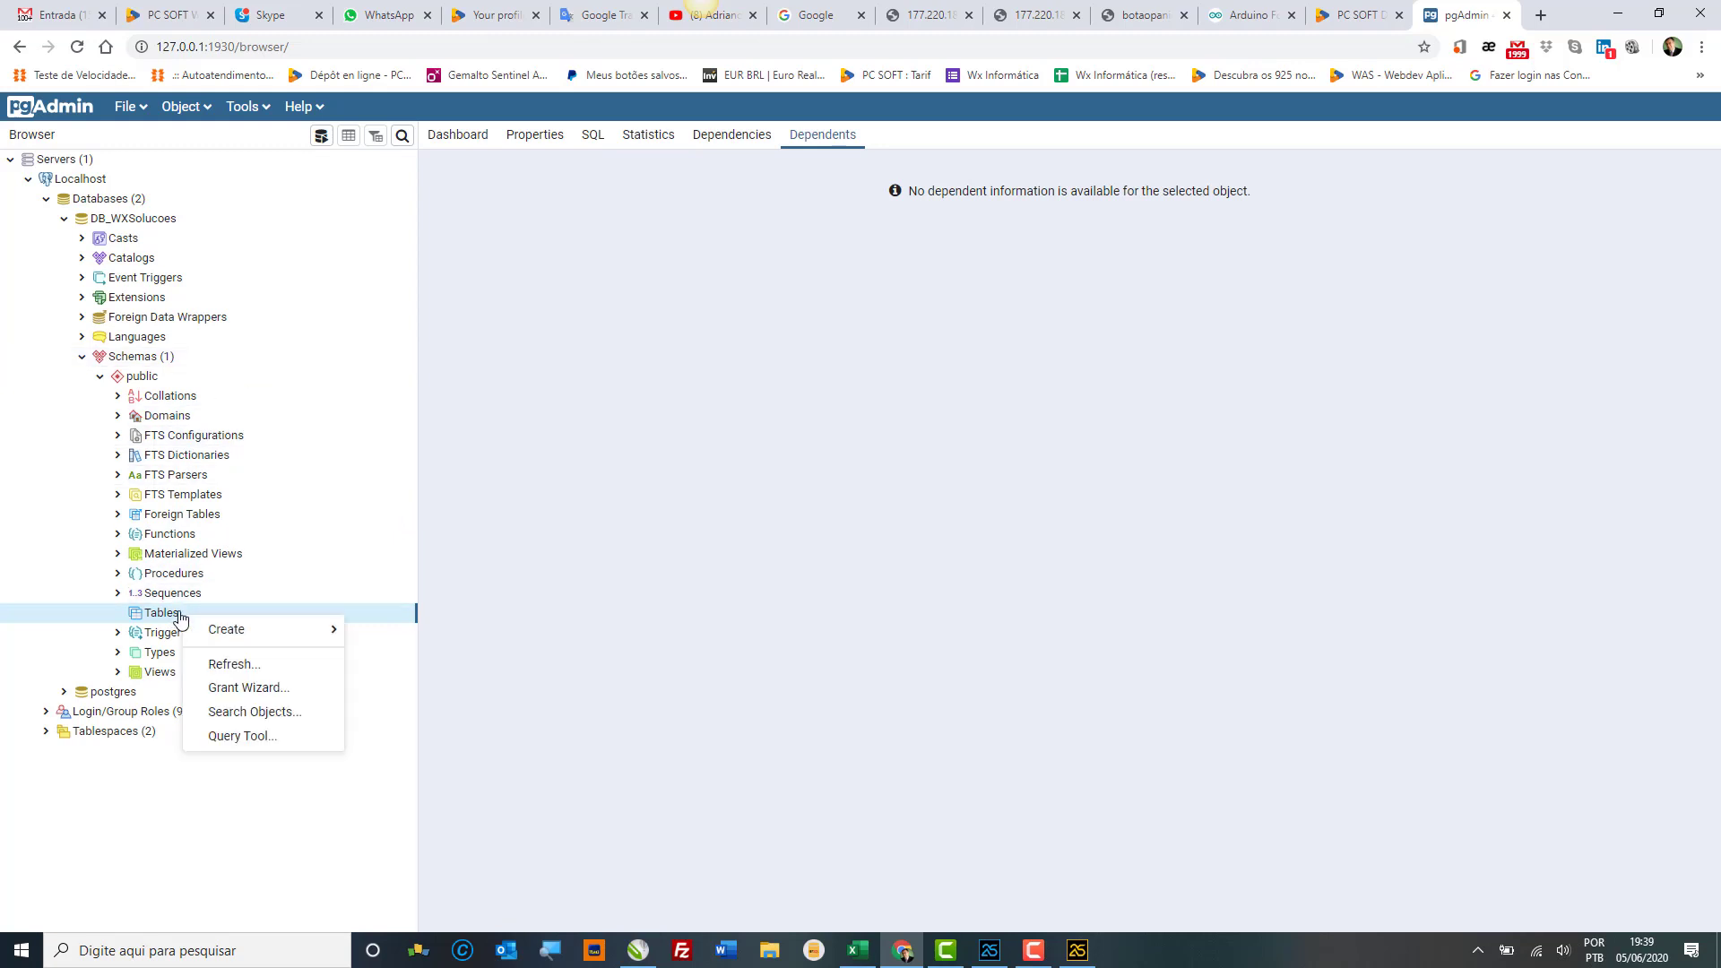
mouse_move(247, 633)
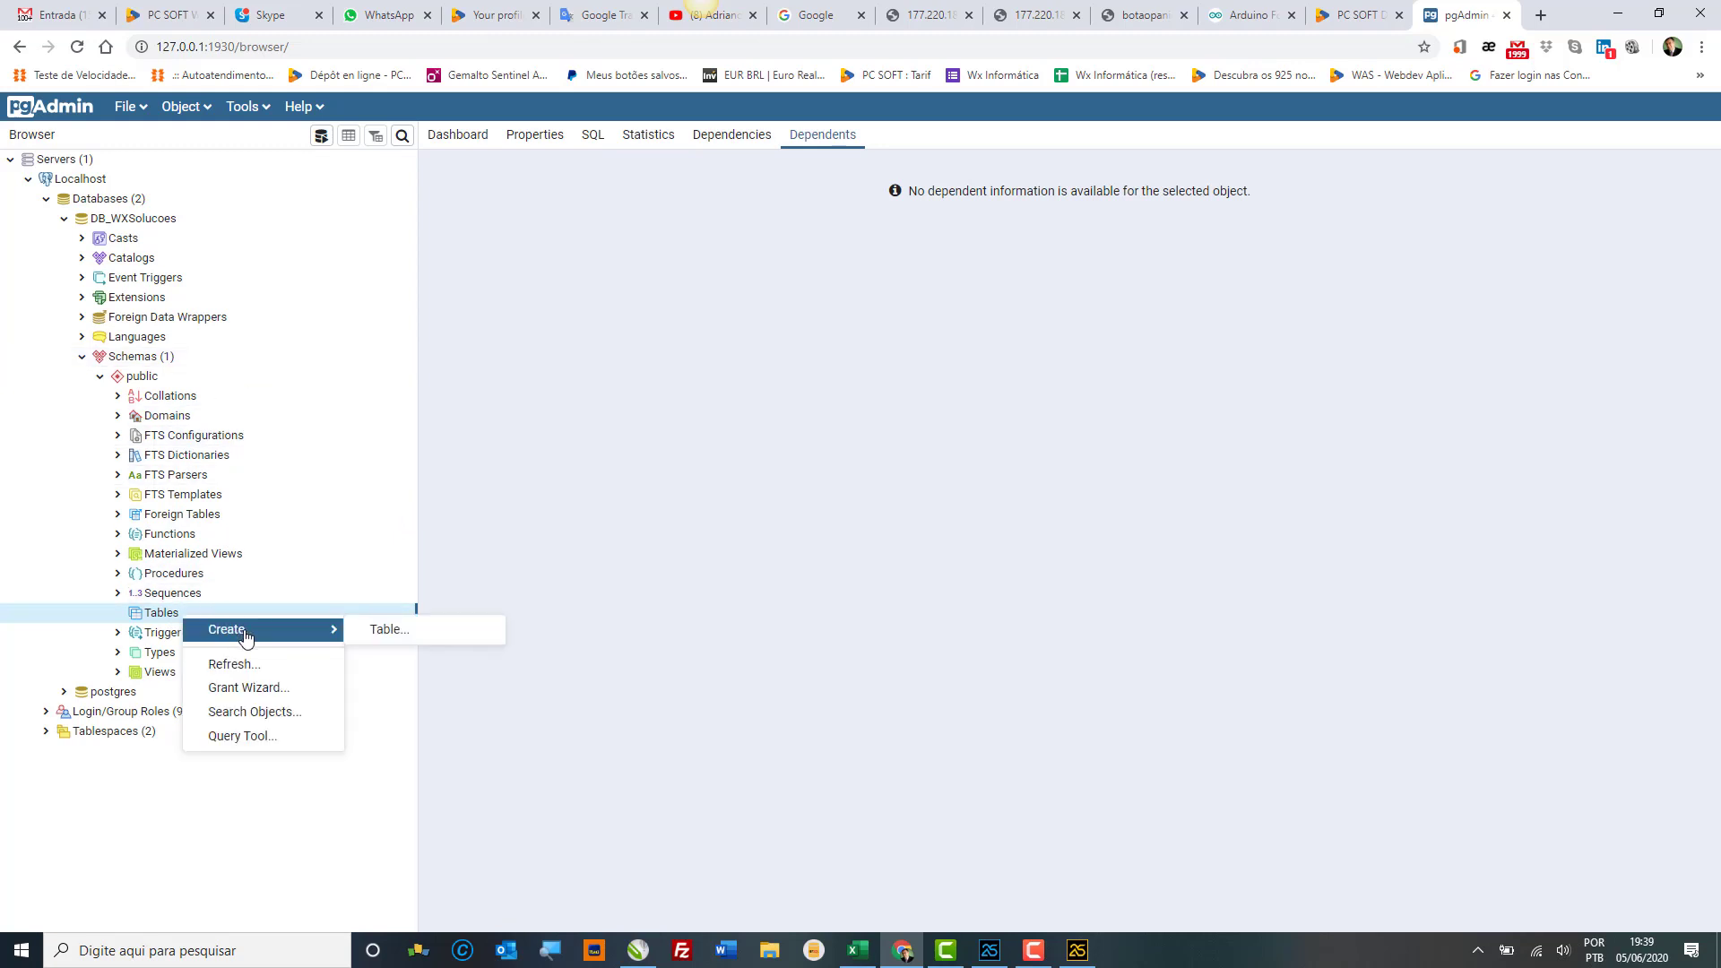
click(385, 630)
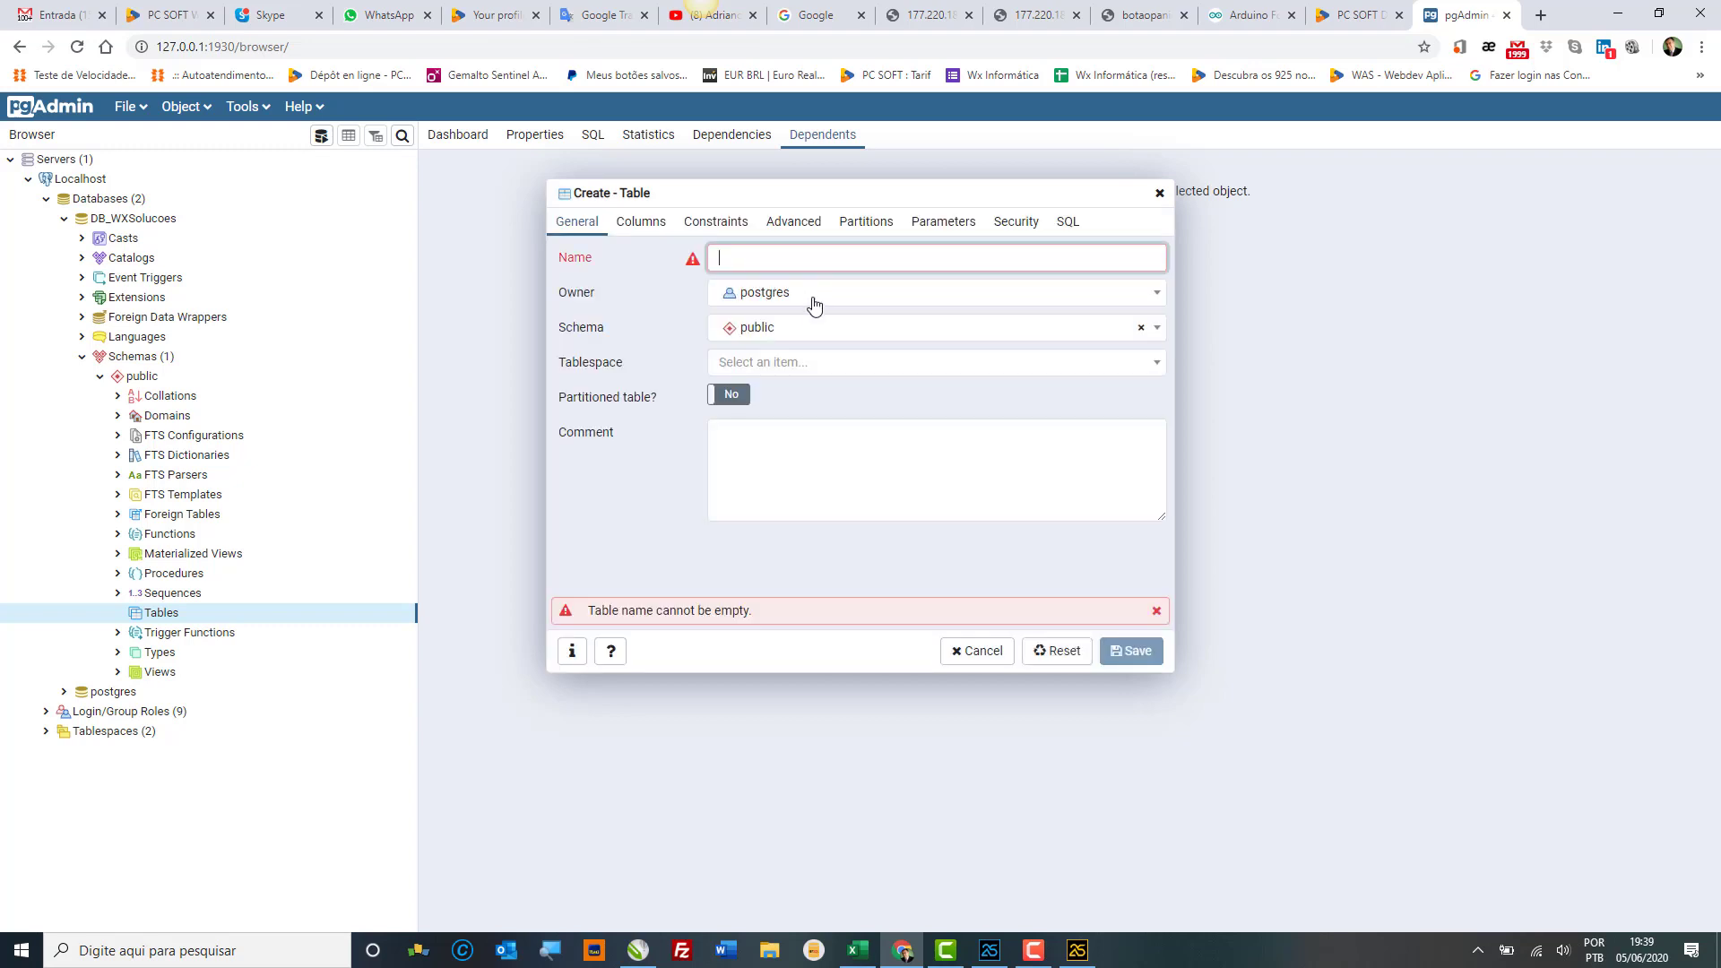
click(772, 369)
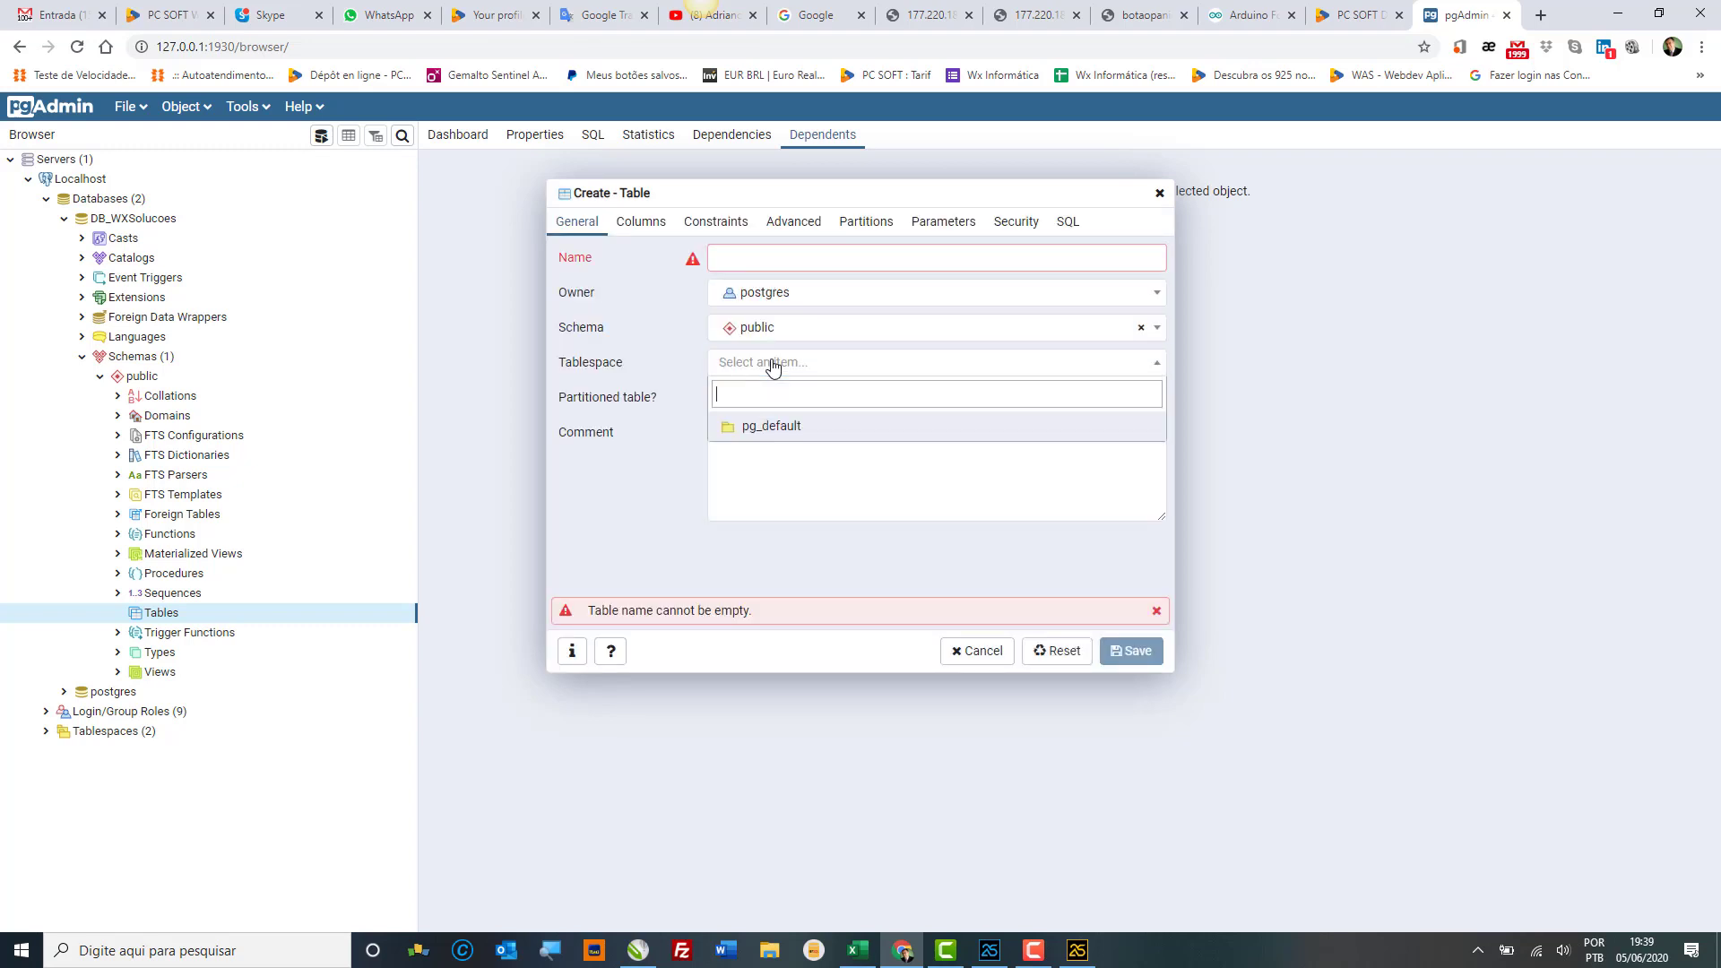
click(772, 369)
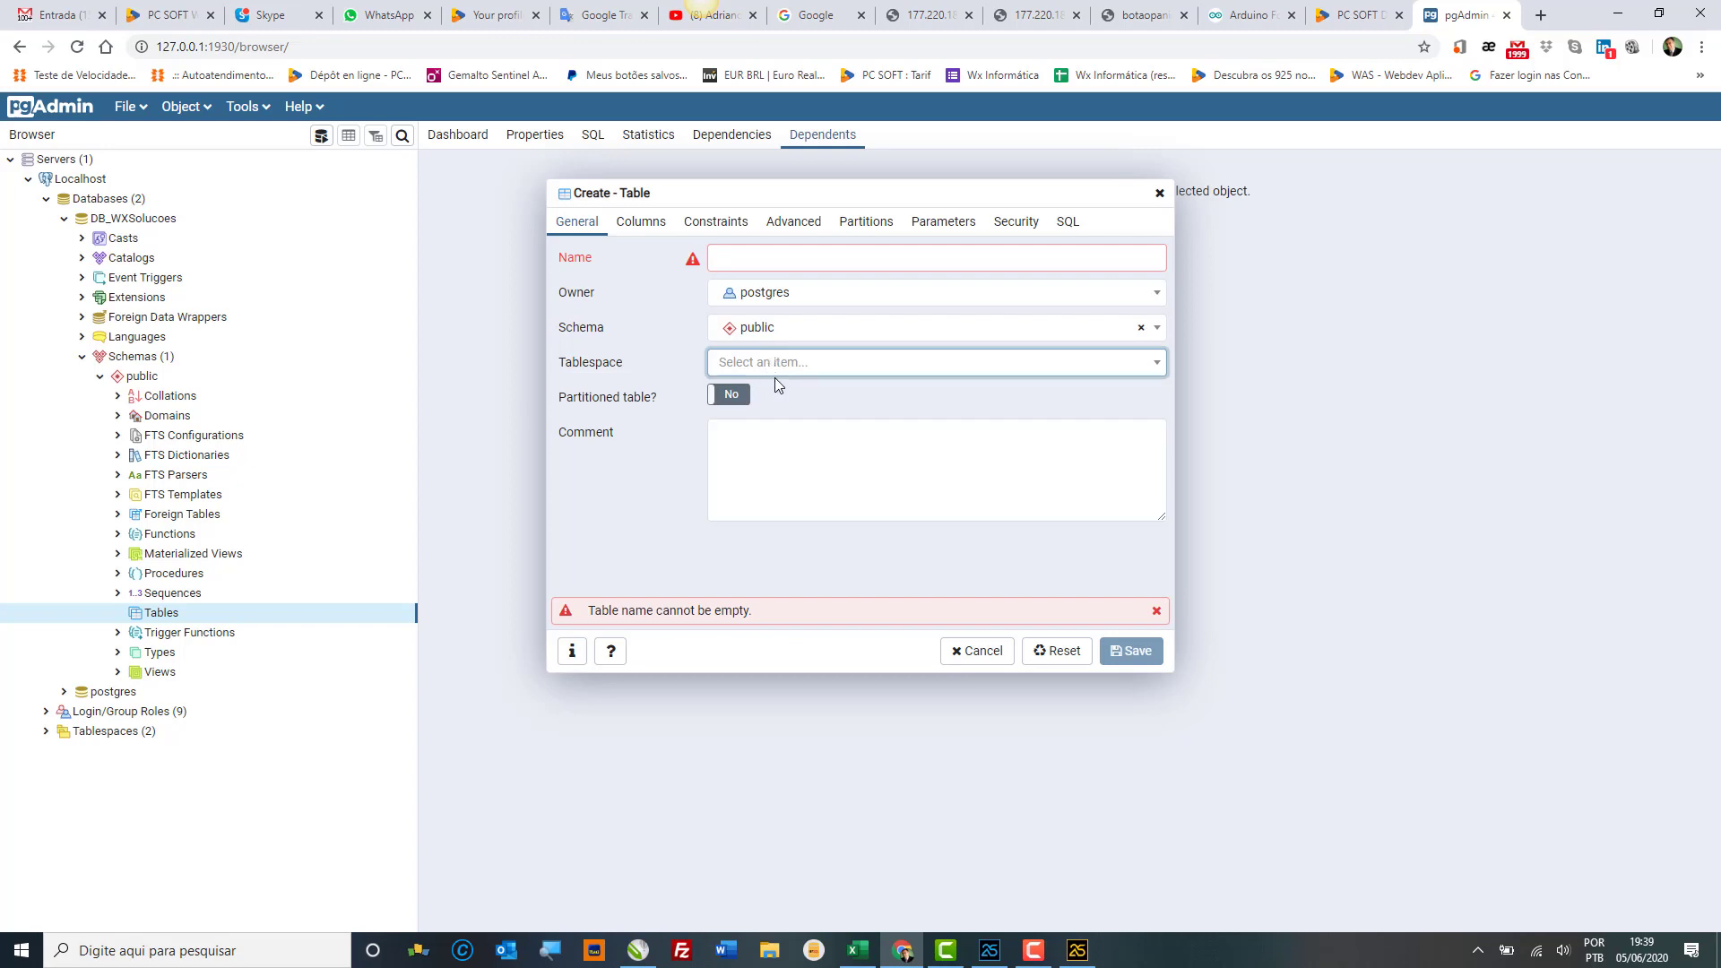
click(746, 461)
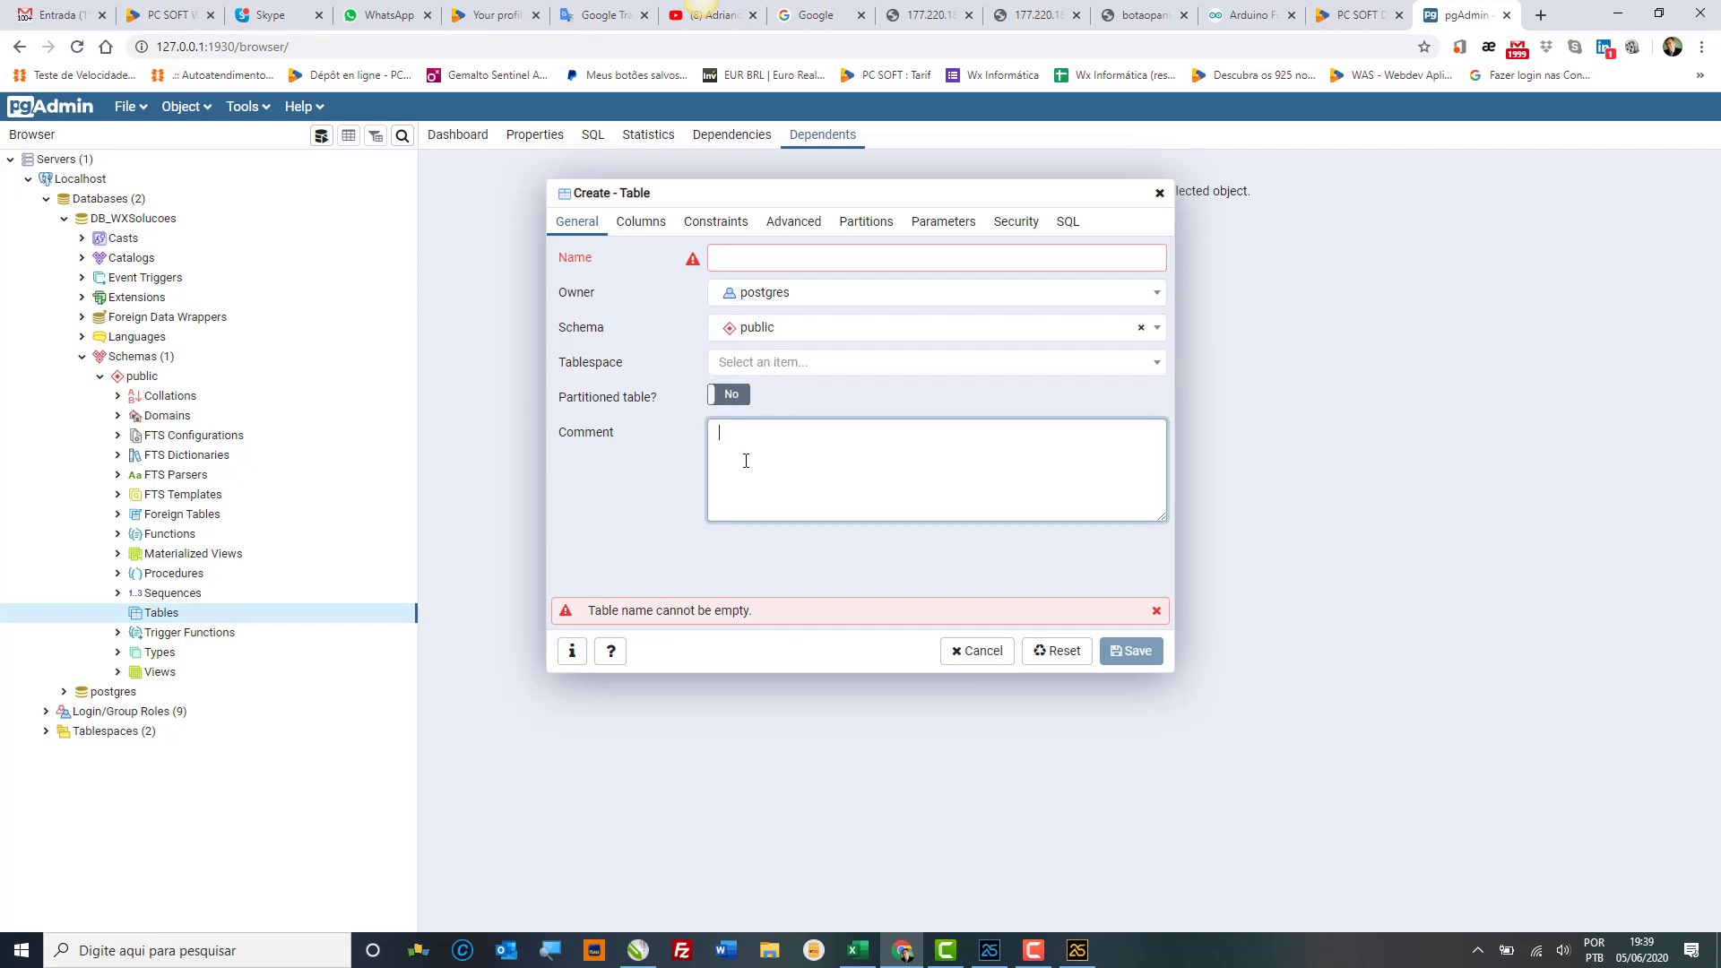
click(863, 371)
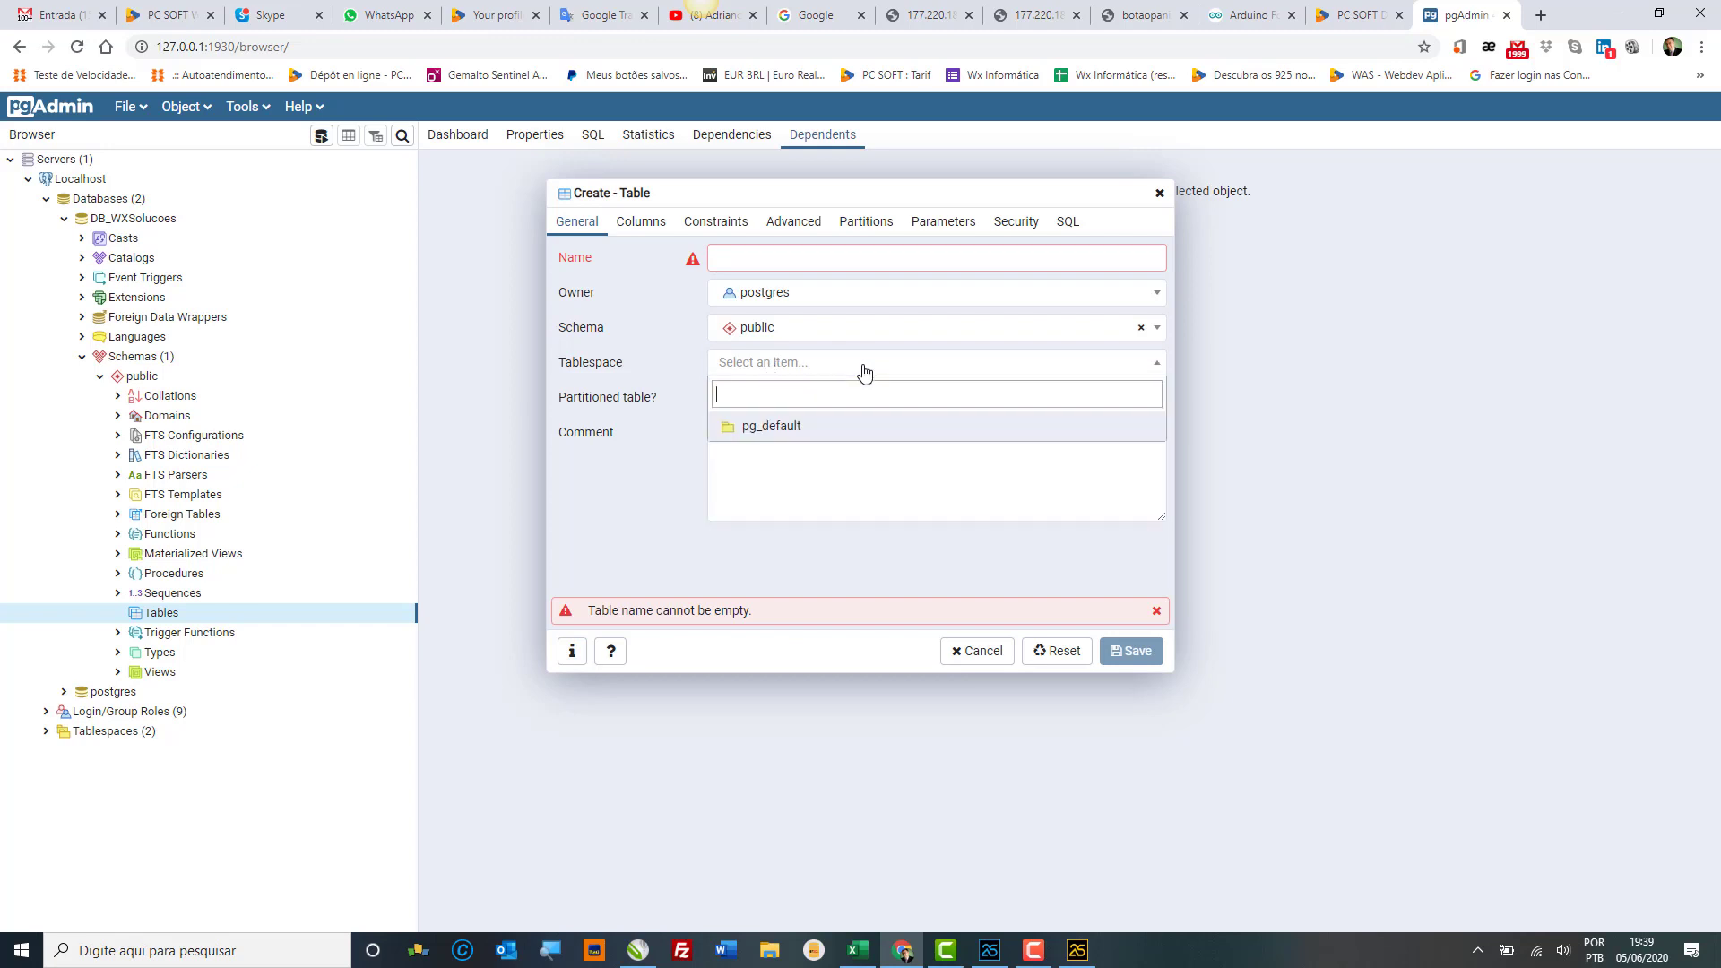
click(864, 371)
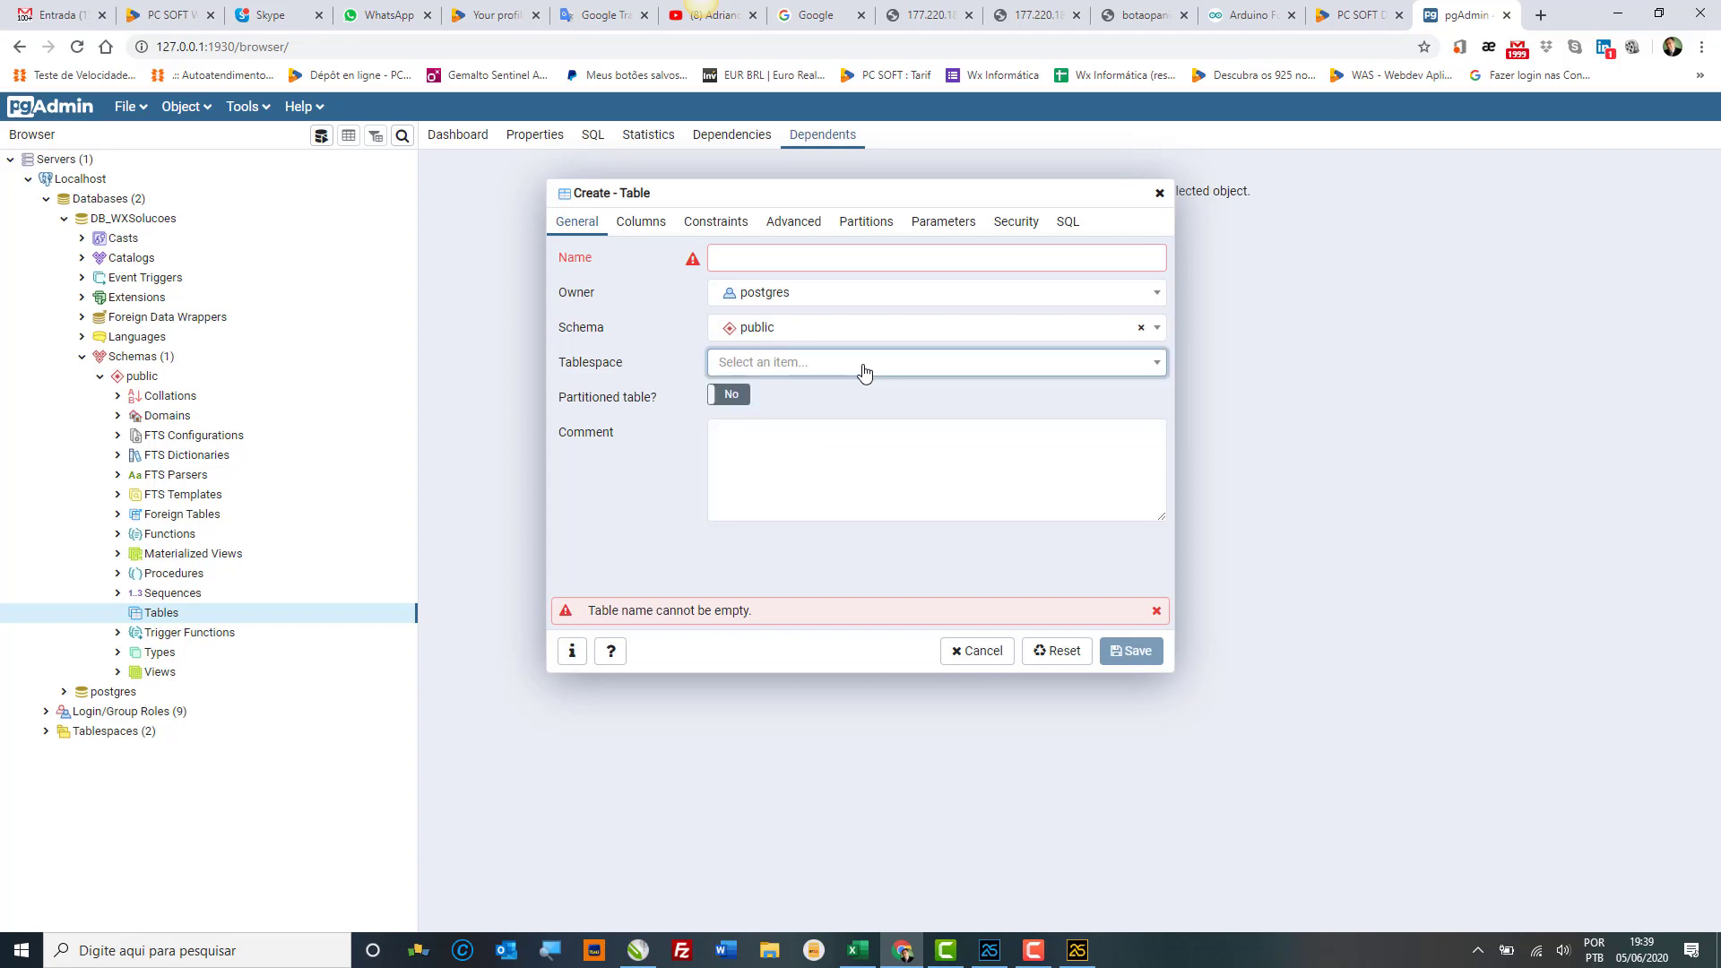
Step: Review the new table's Columns, Constraints, Advanced and Partitions tabs, the latter showing Range partition type
click(642, 224)
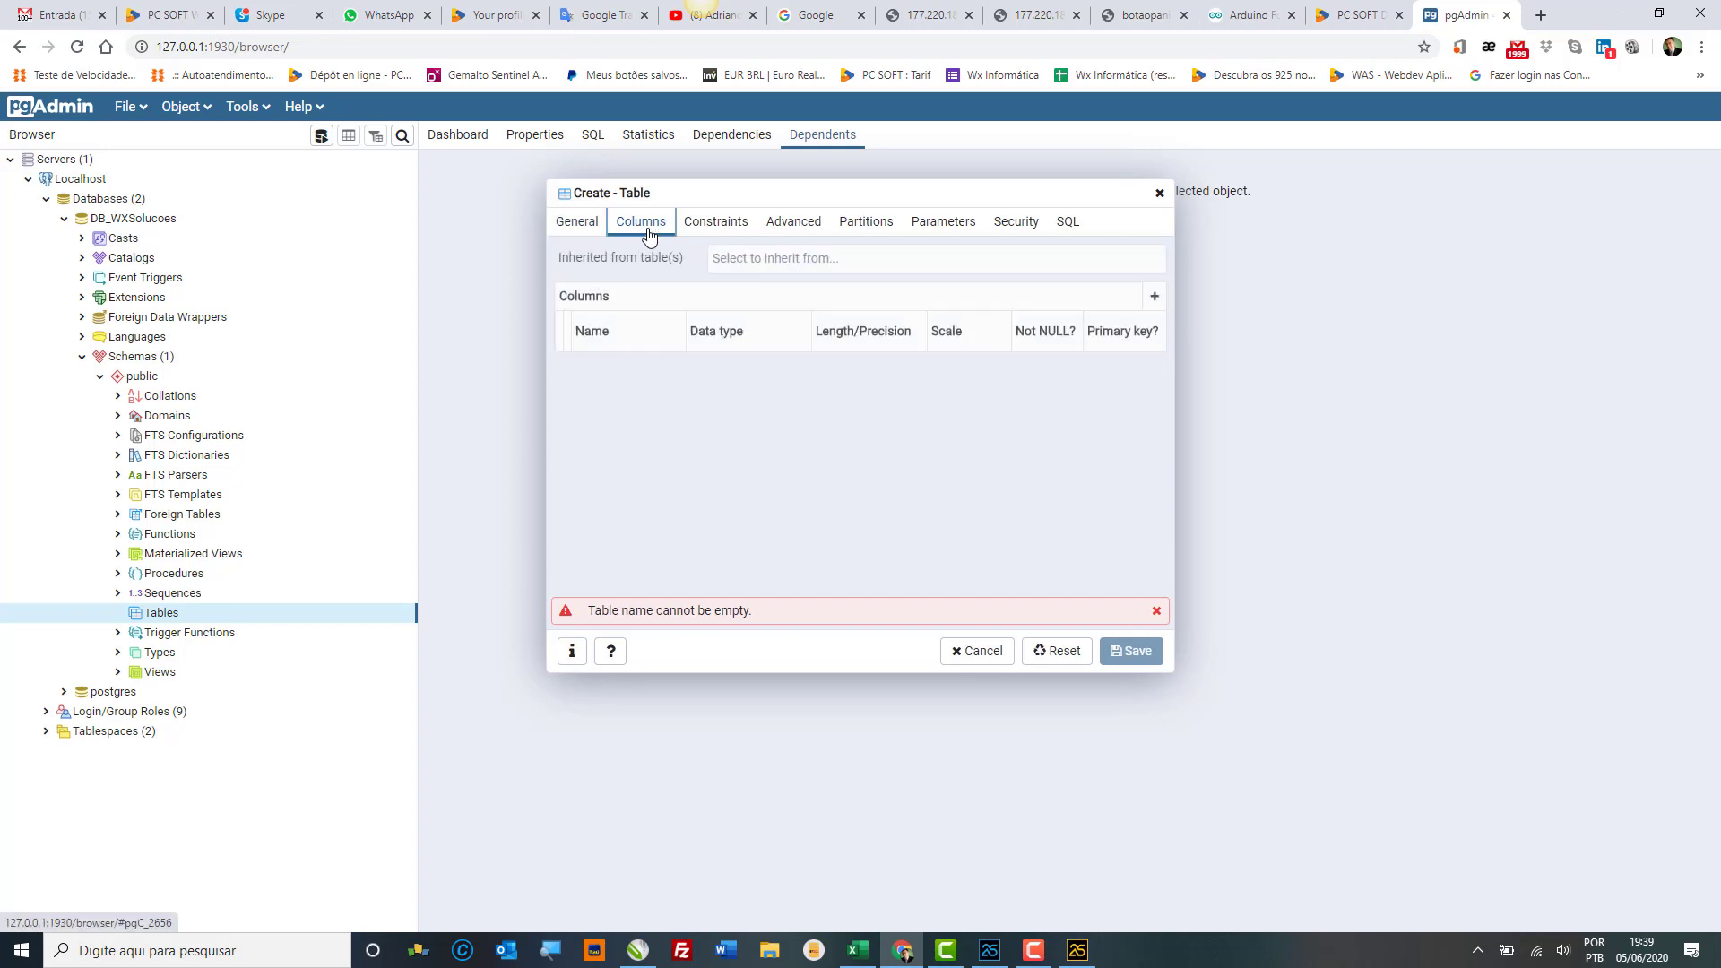
click(734, 225)
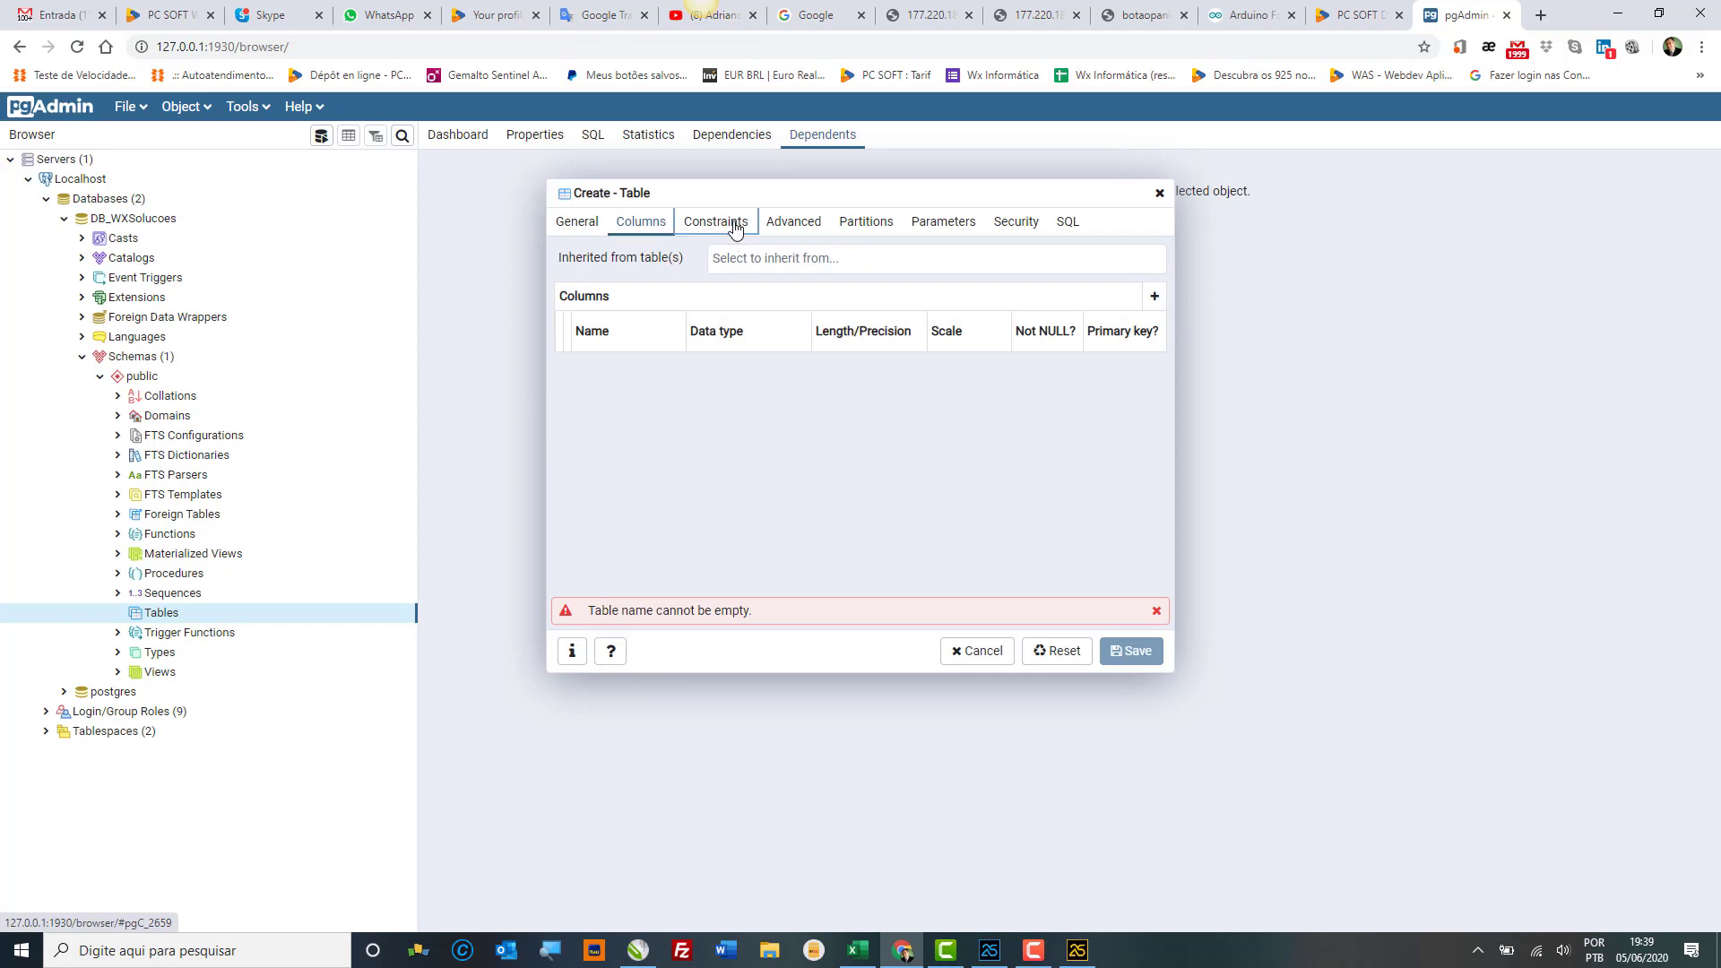
click(817, 226)
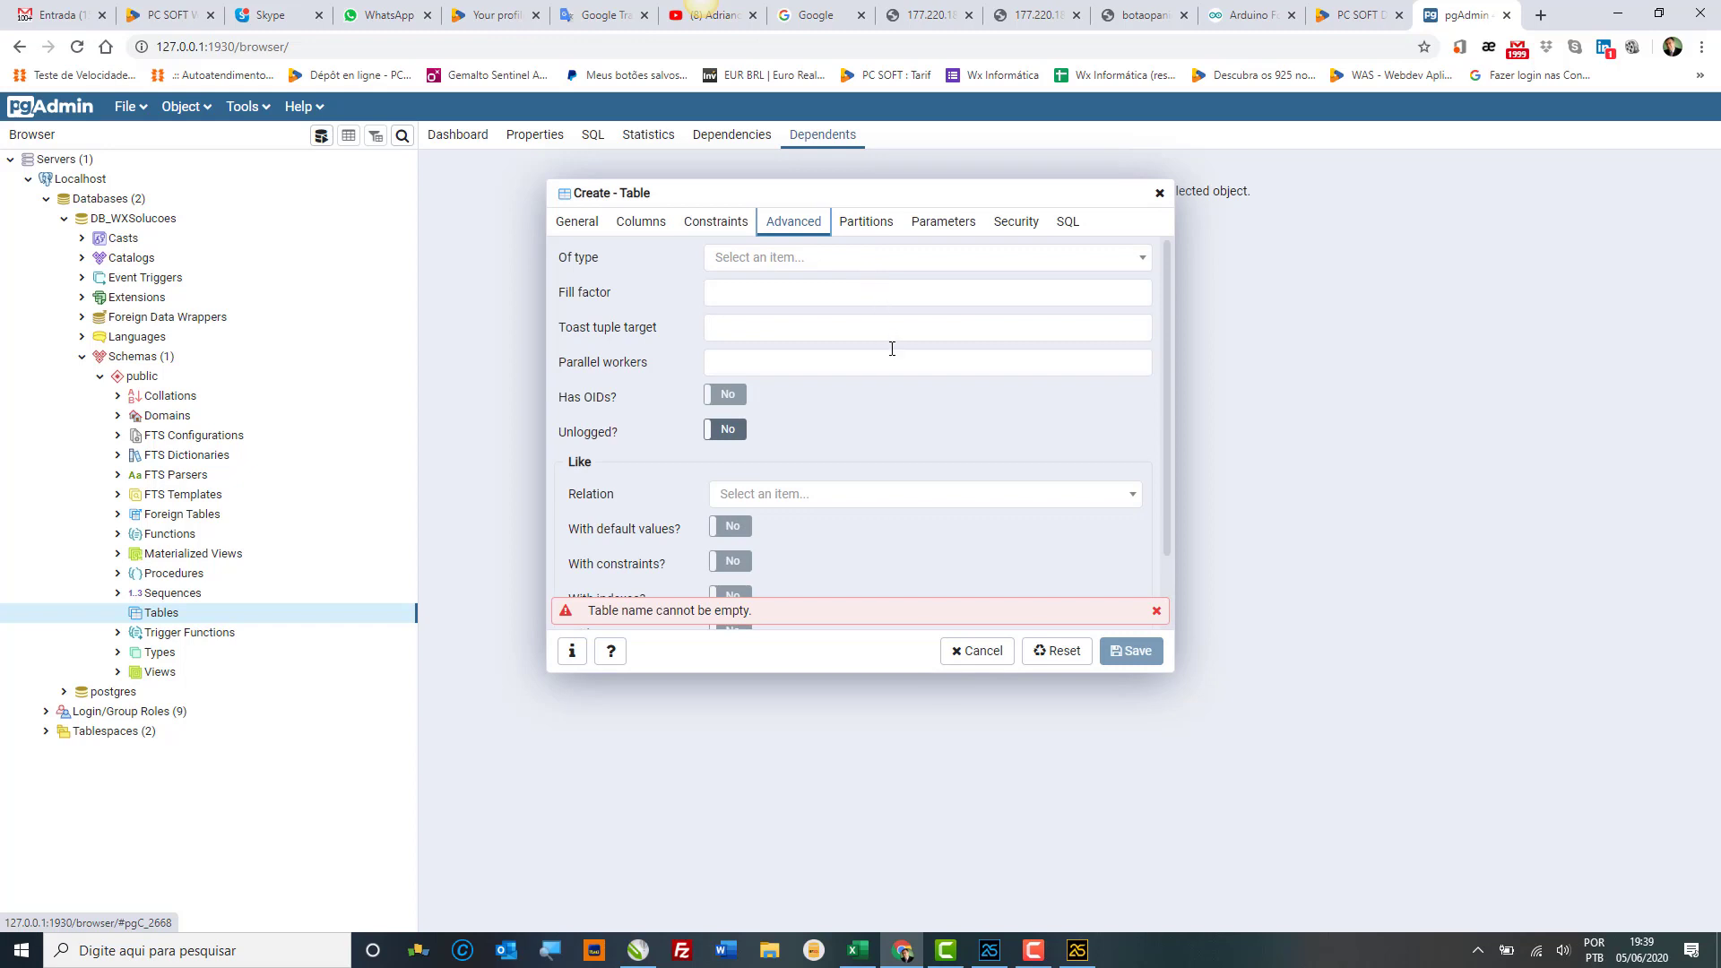
scroll(892, 349, down, 1)
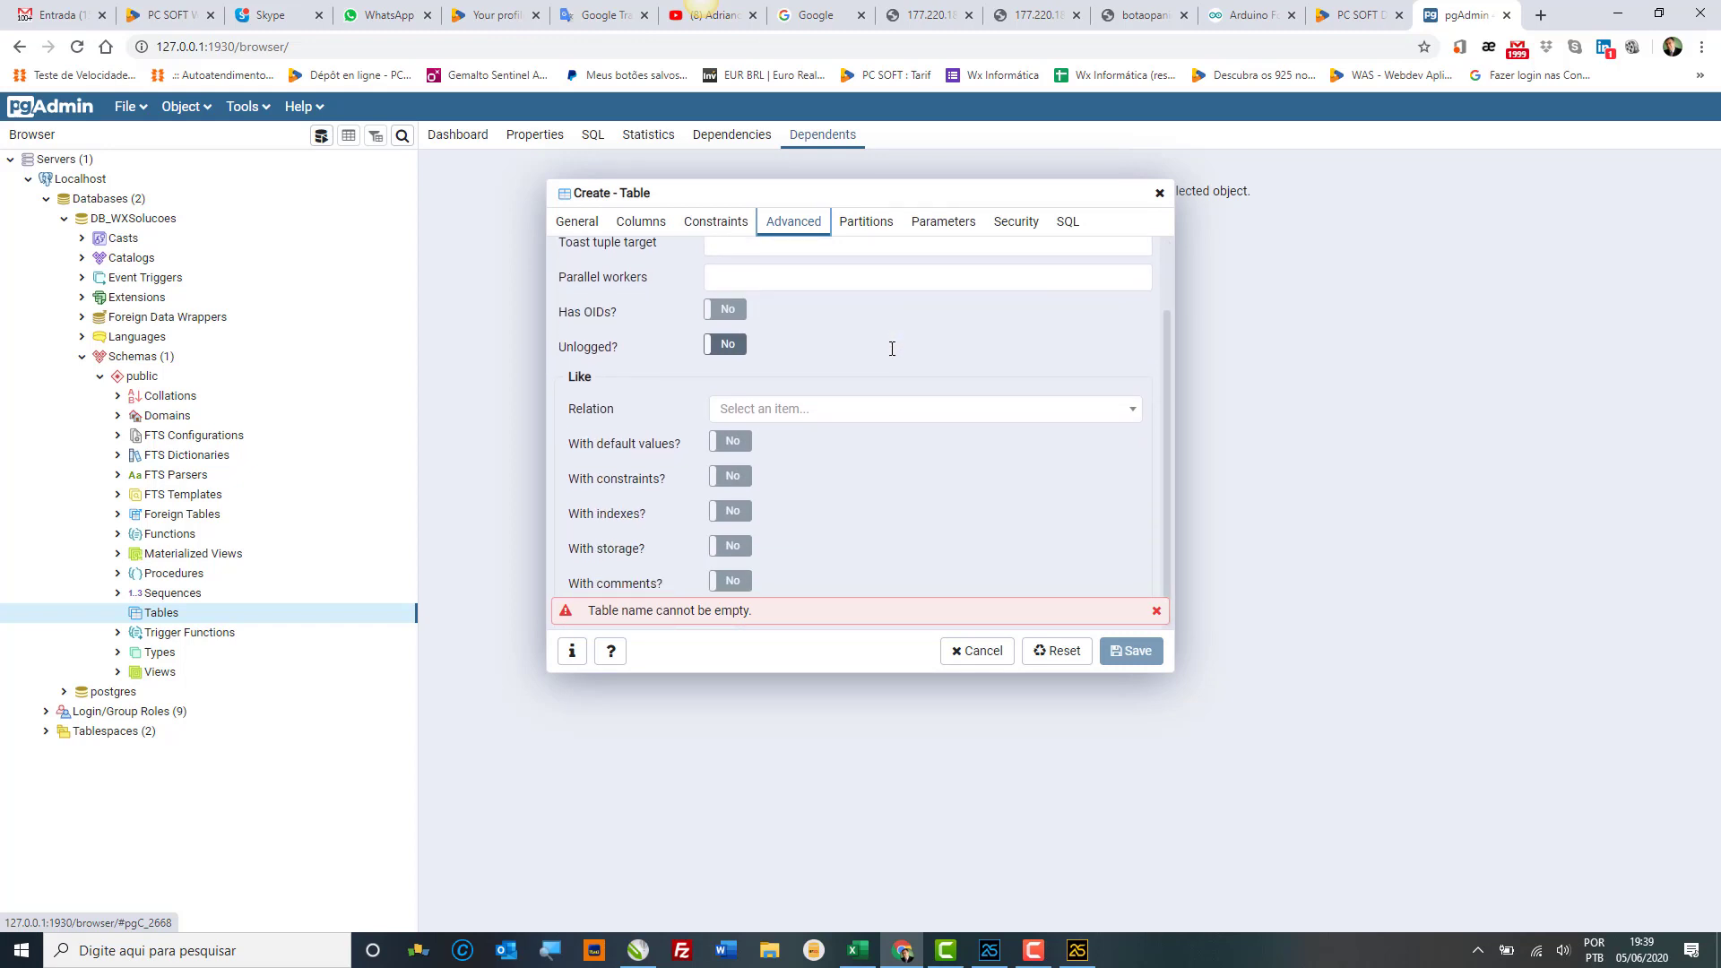
scroll(891, 348, up, 1)
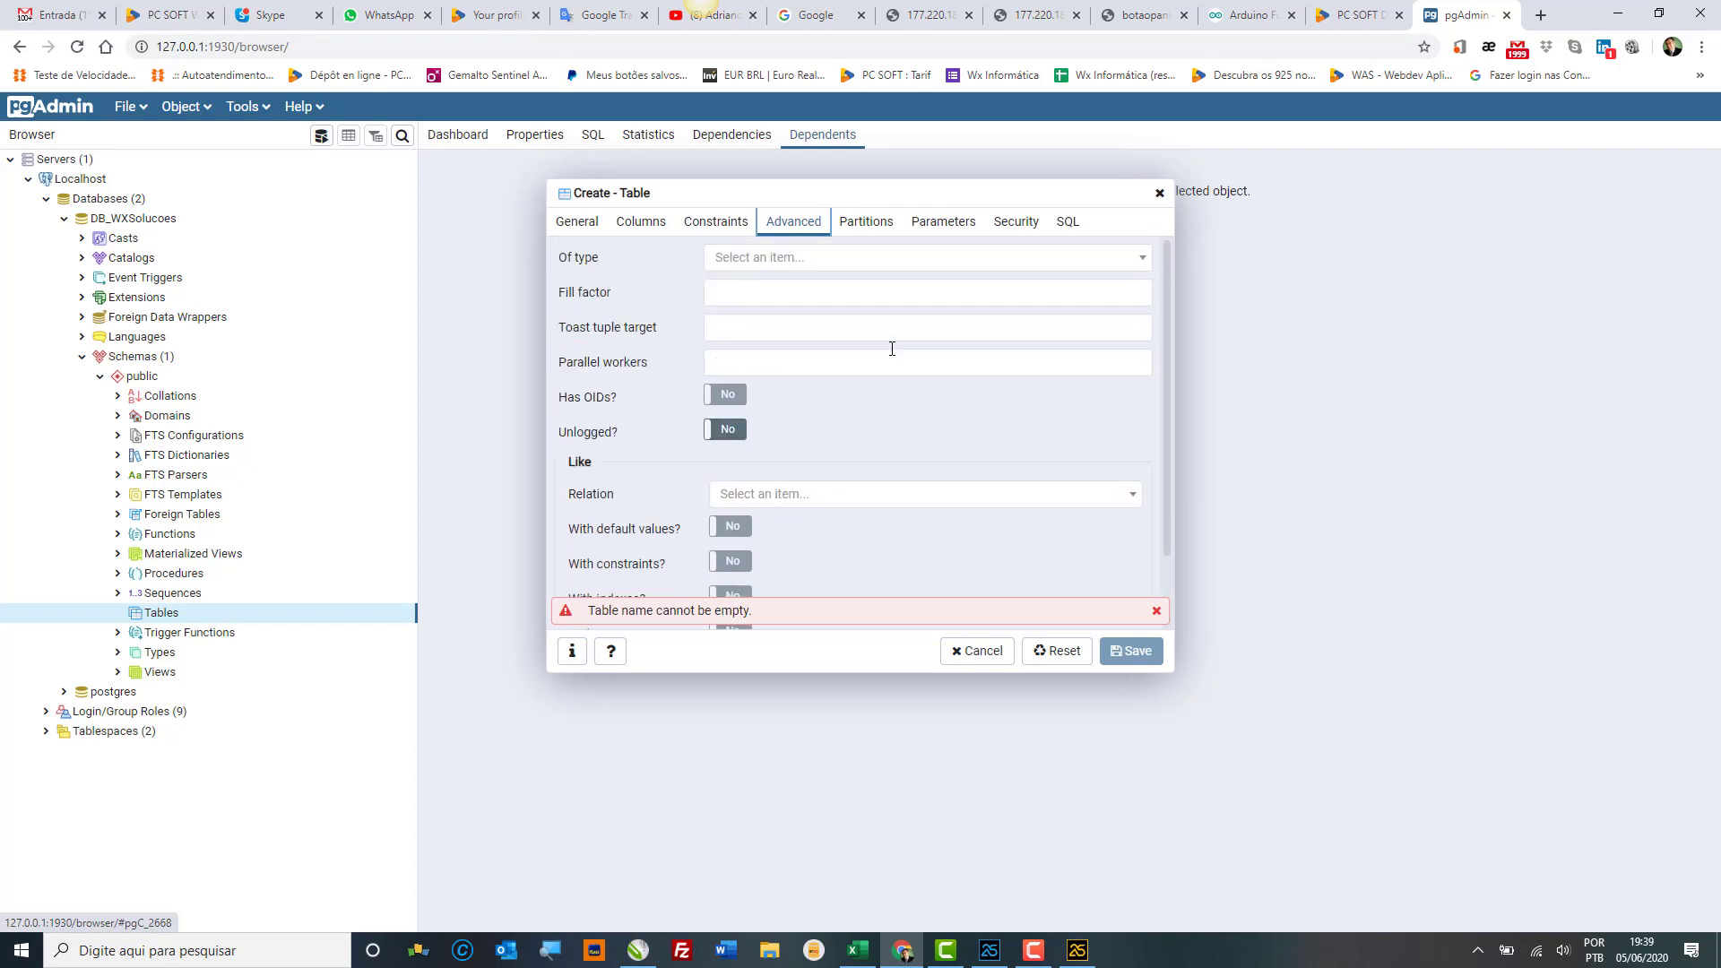
click(867, 224)
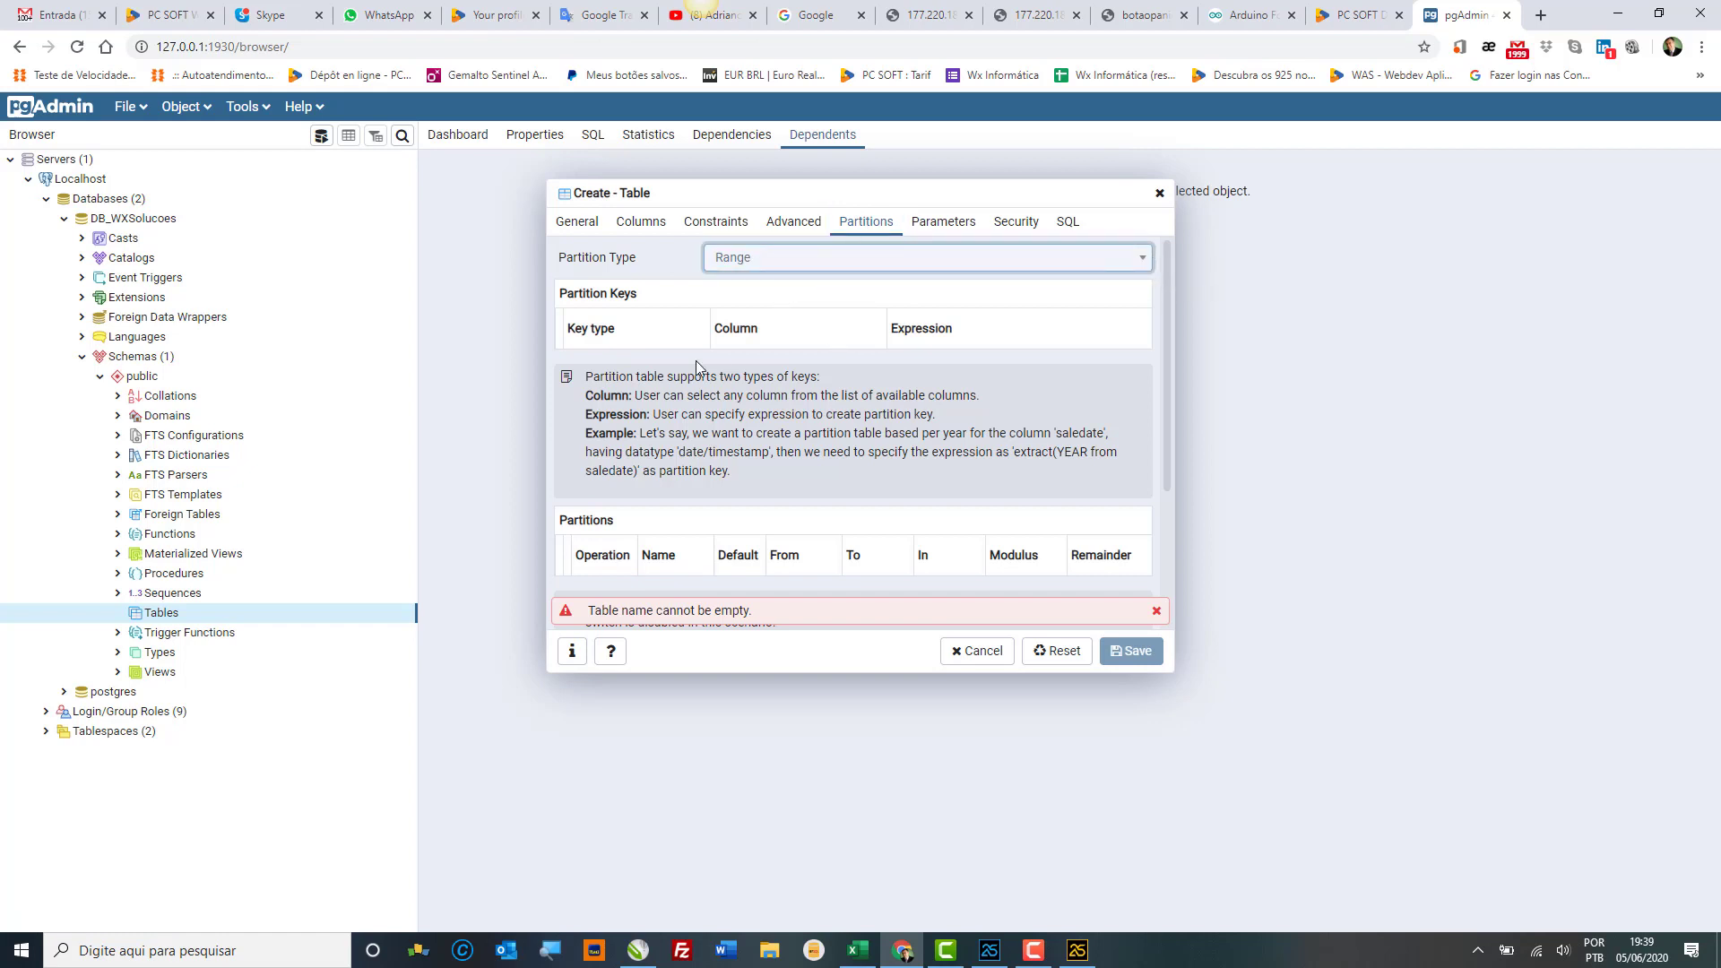
scroll(995, 441, down, 3)
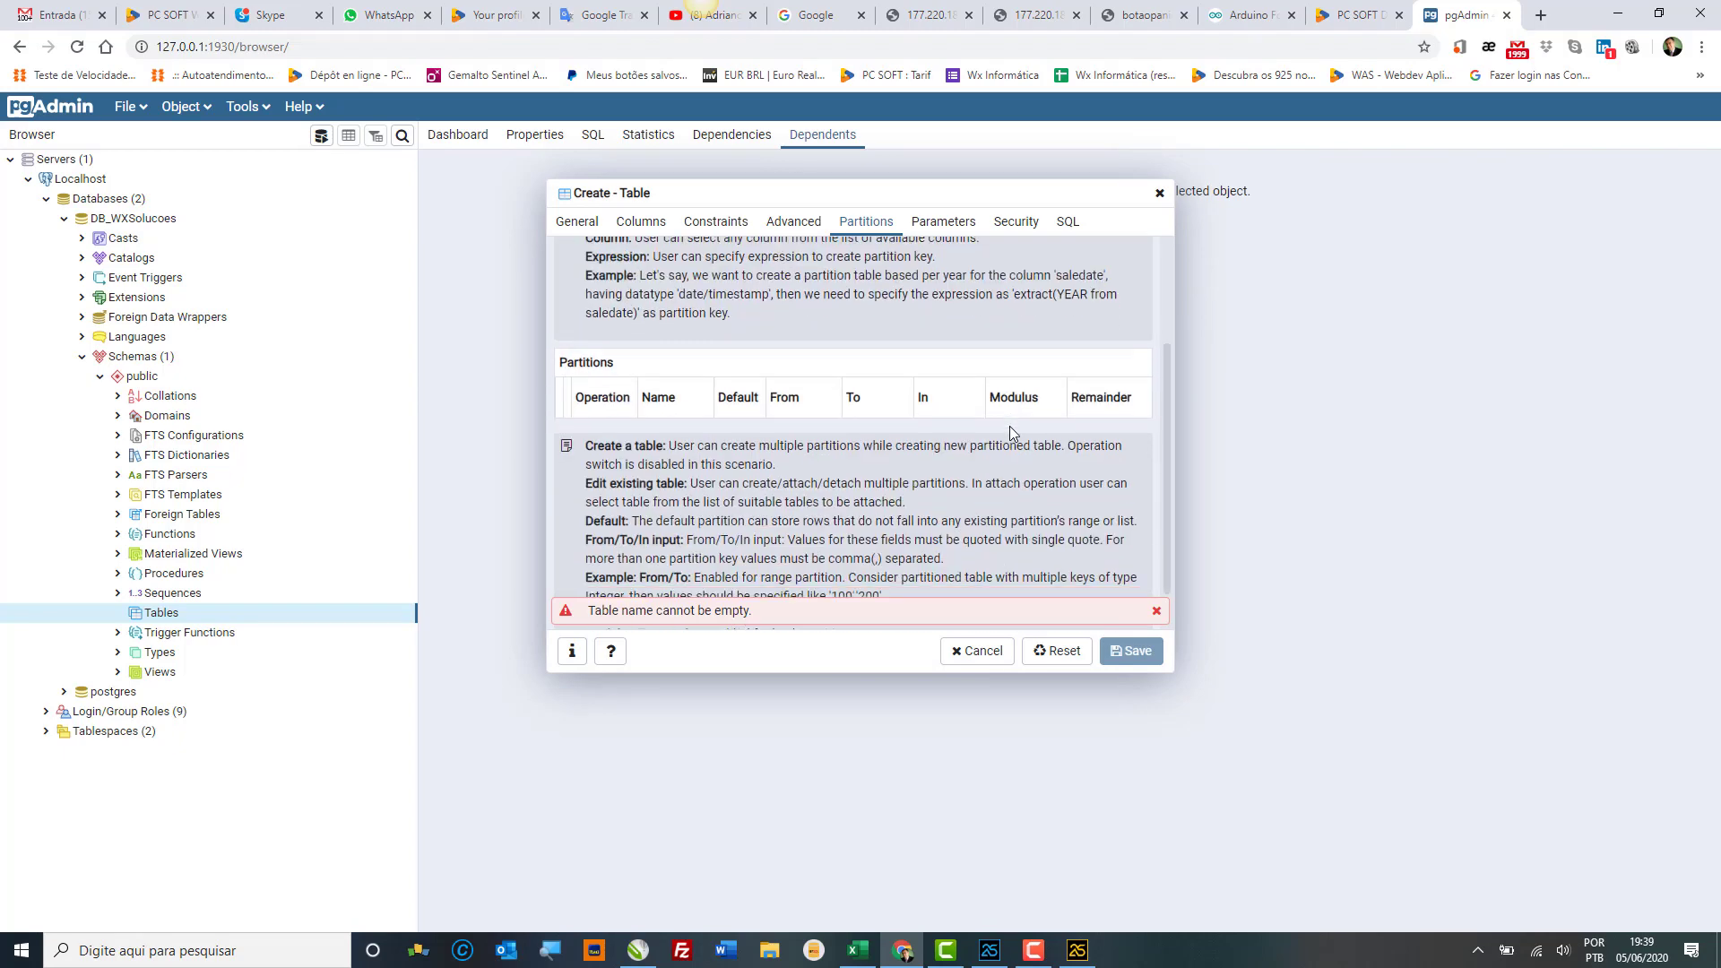
scroll(1010, 428, up, 3)
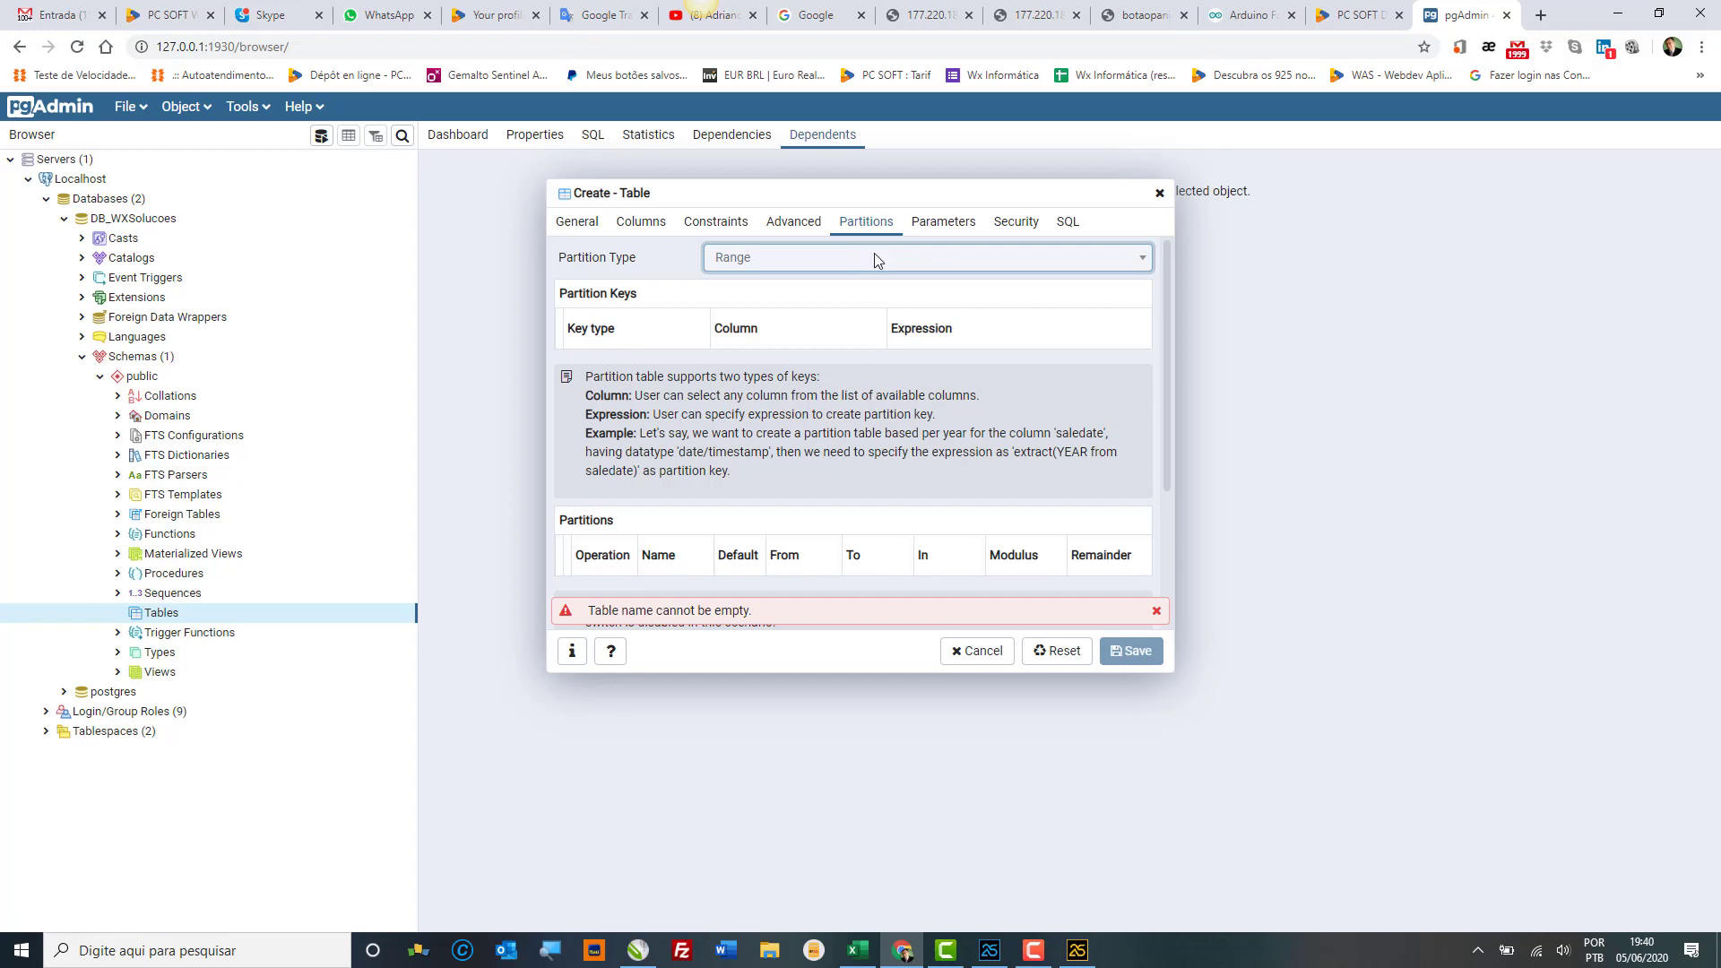
Step: Review the table's Parameters, Security and SQL tabs, then recheck the partitioning settings
click(941, 226)
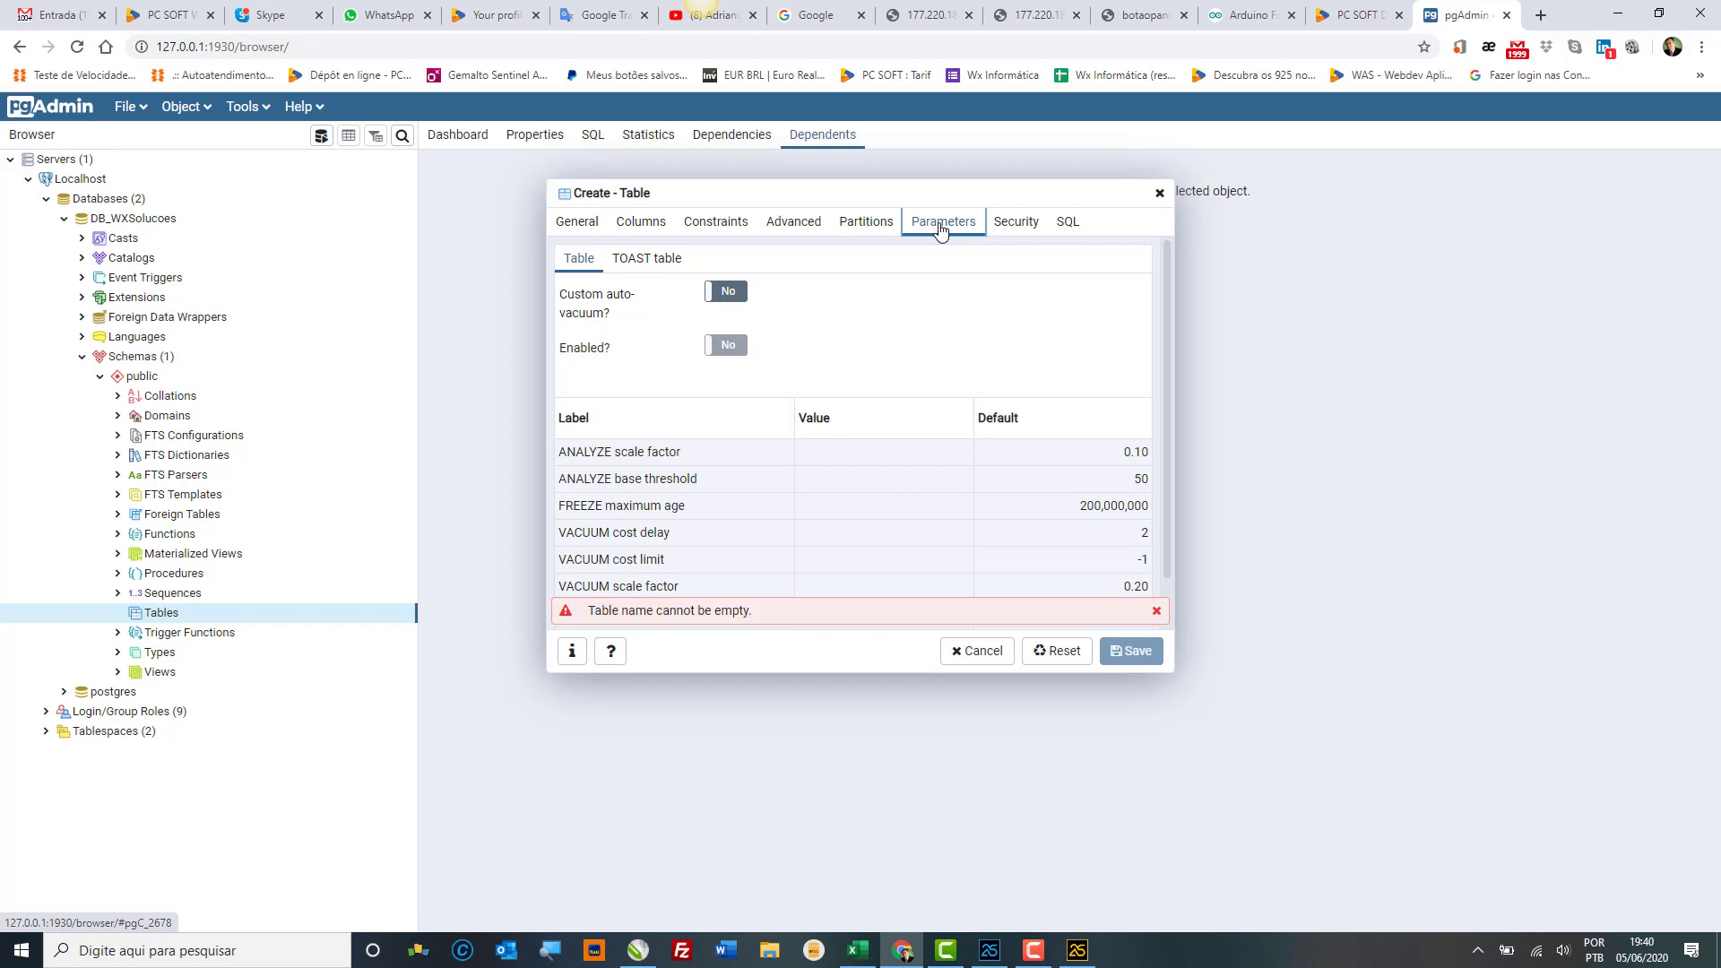
click(1019, 230)
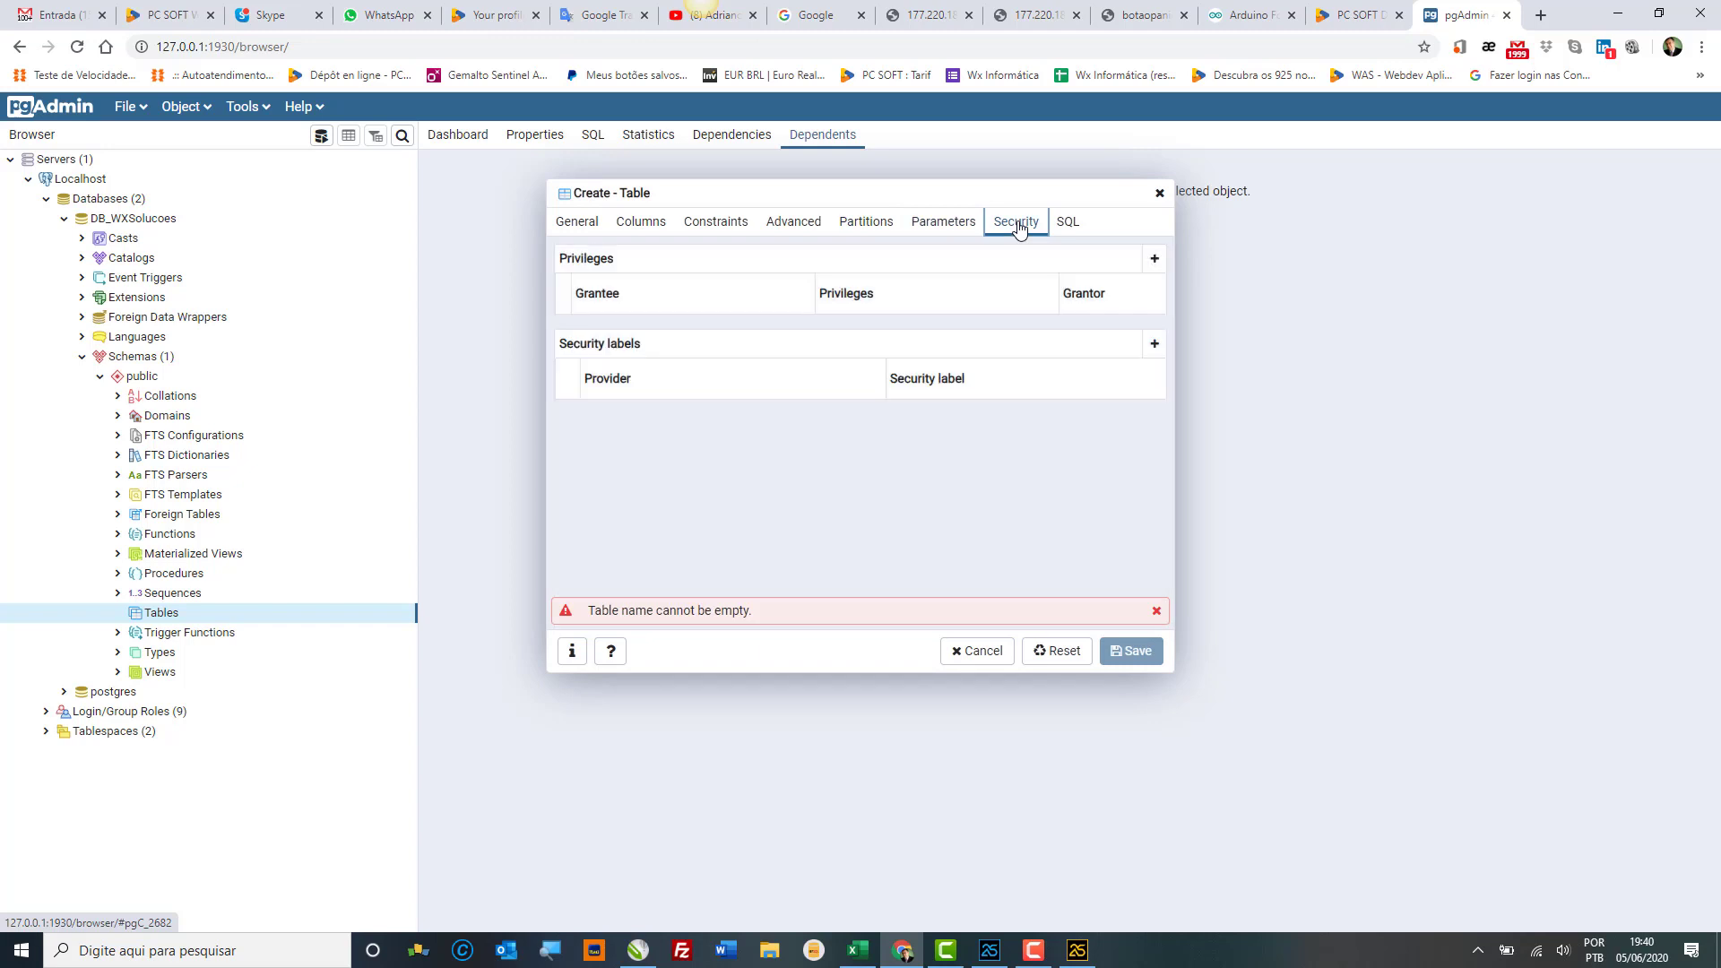
click(1070, 224)
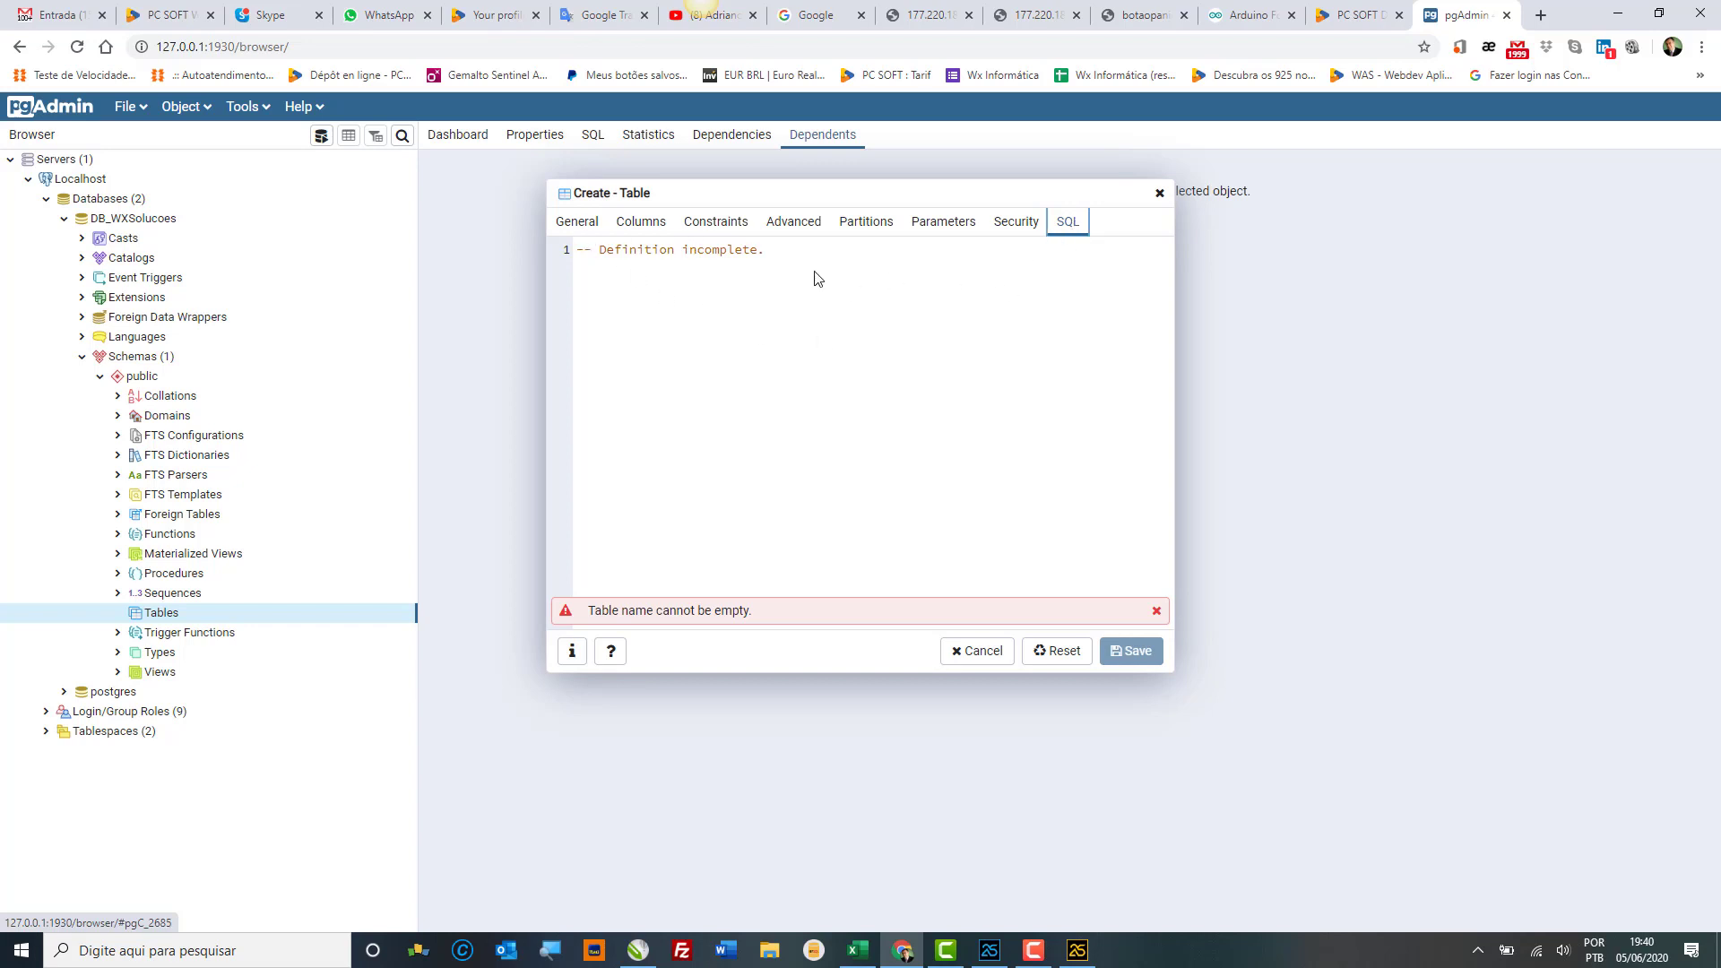
click(862, 229)
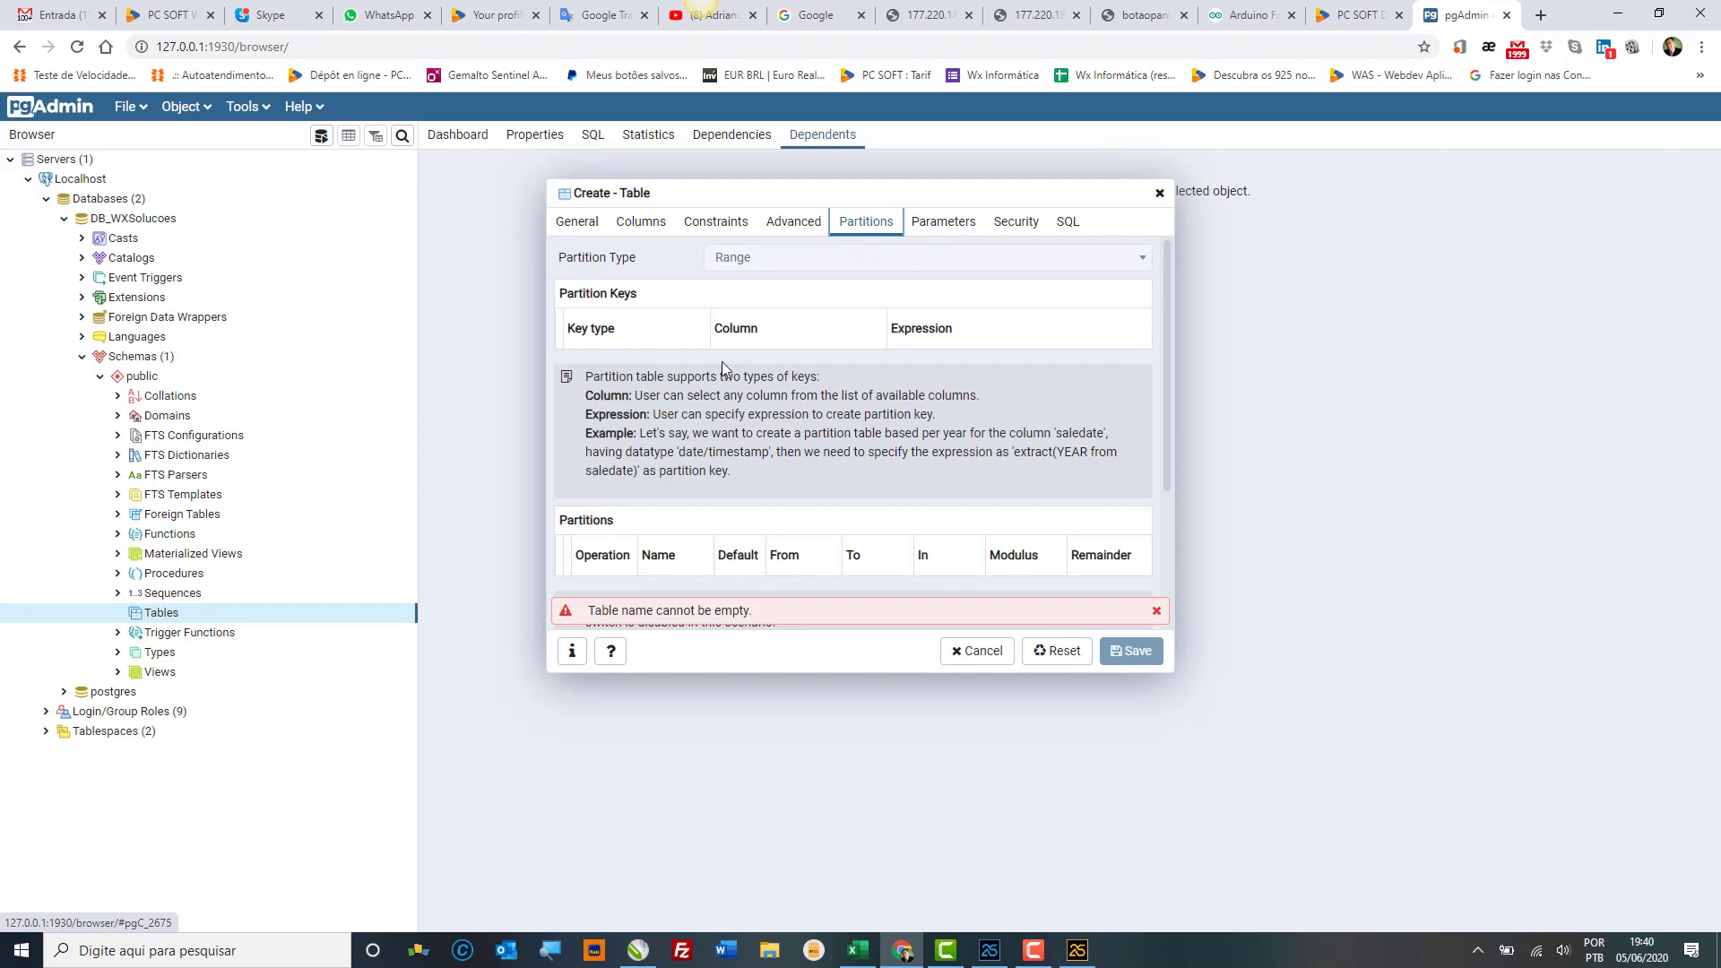
scroll(844, 422, down, 2)
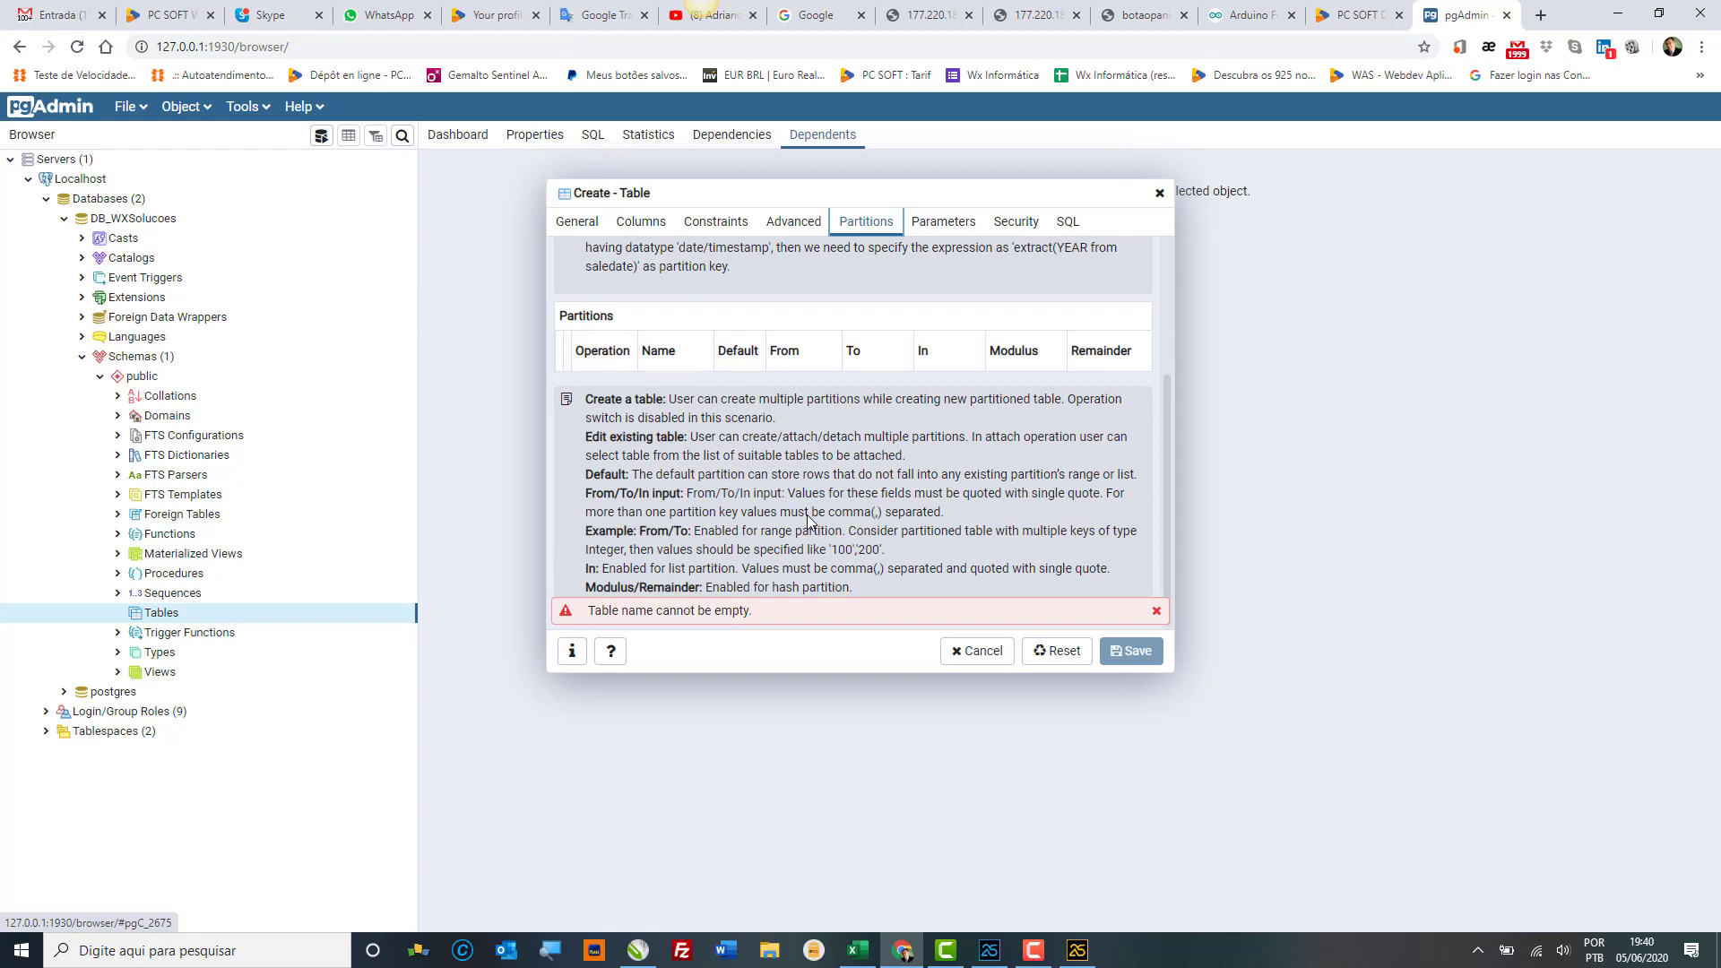
scroll(807, 514, up, 2)
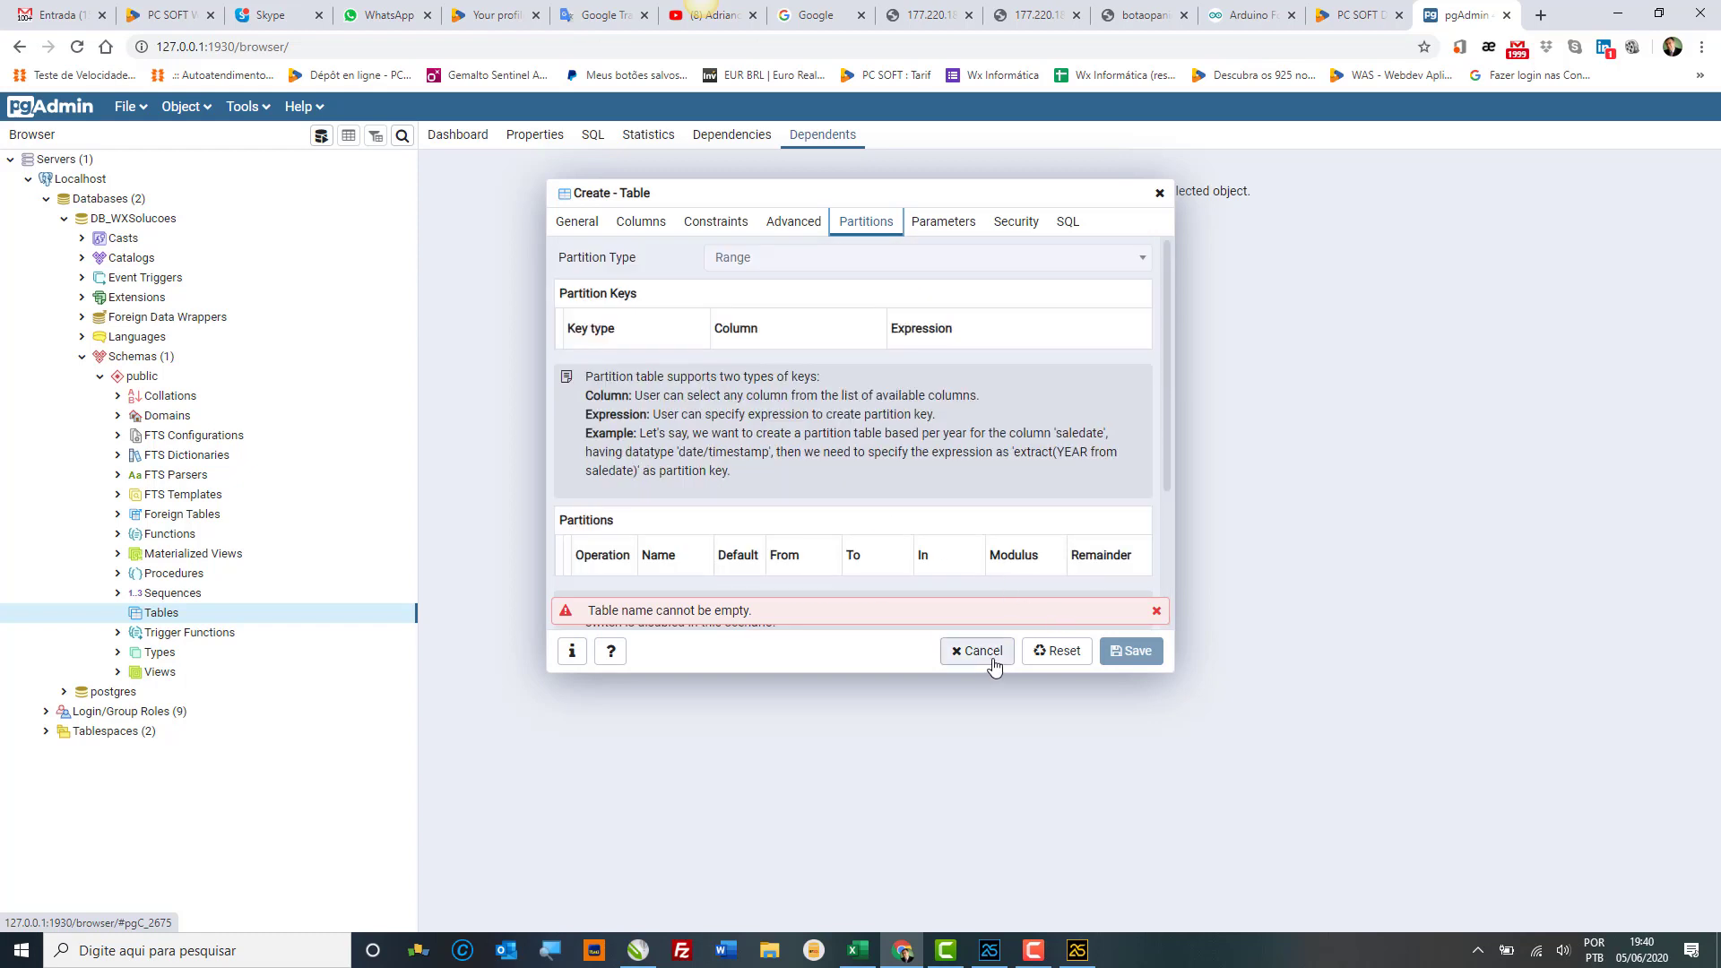
Step: Cancel the table creation, discard the unsaved definition, and bring WINDEV 25 to the front
click(981, 652)
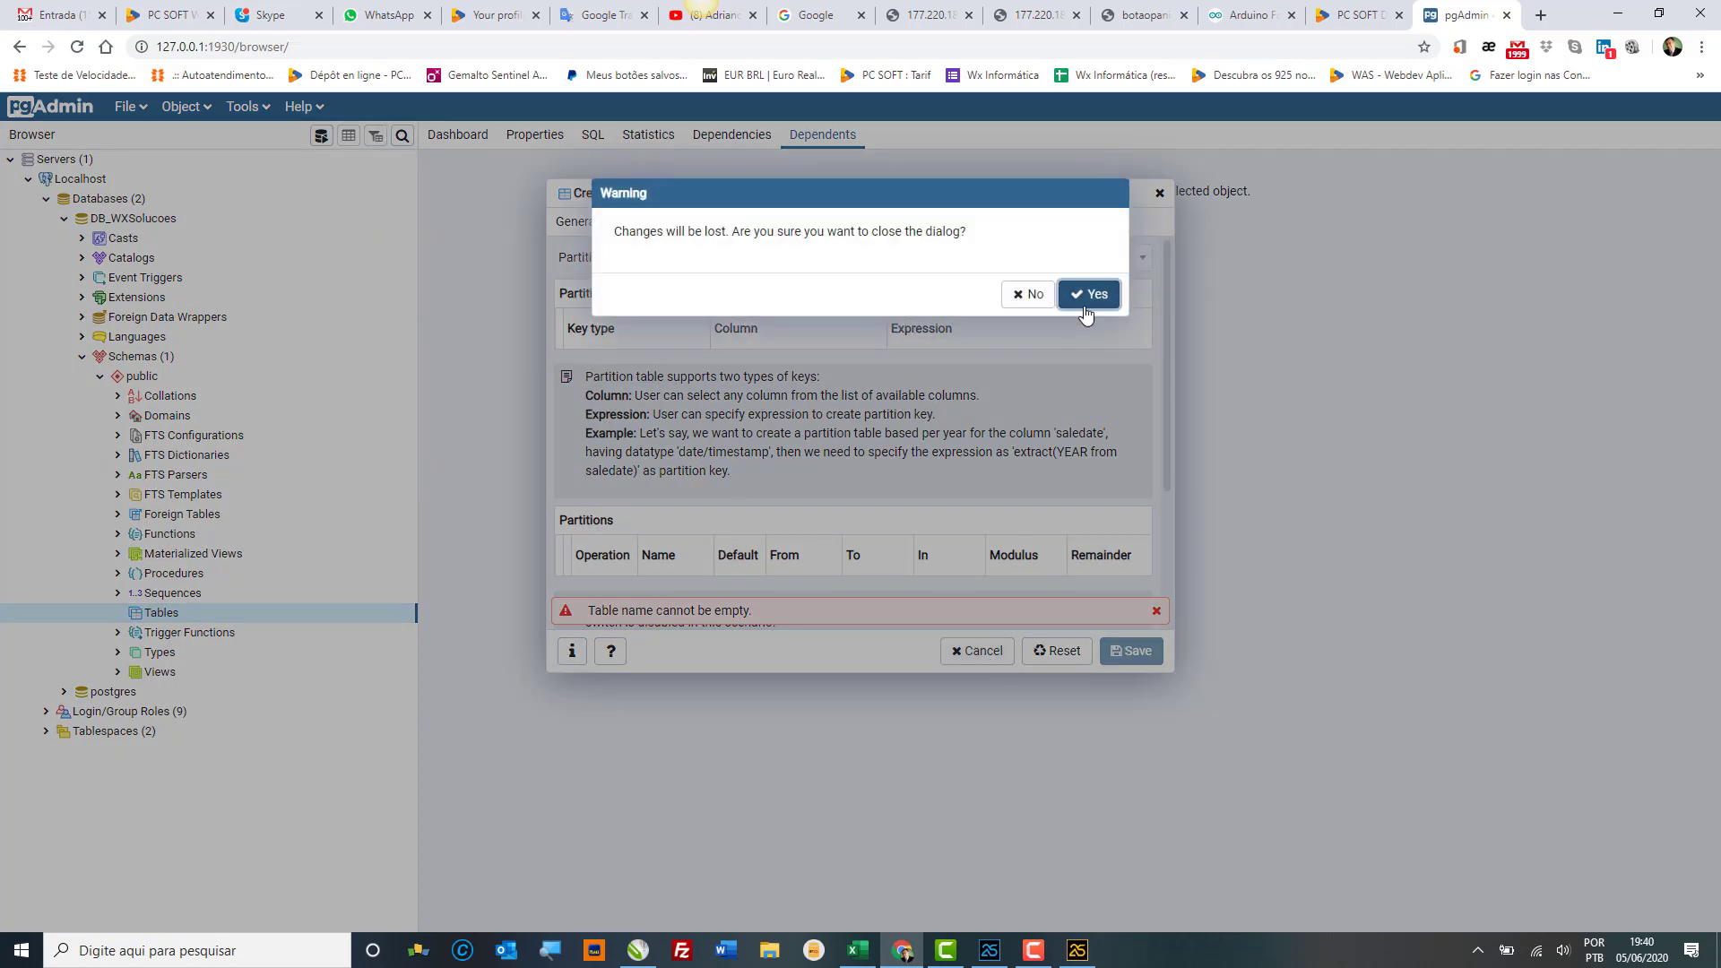
click(1086, 311)
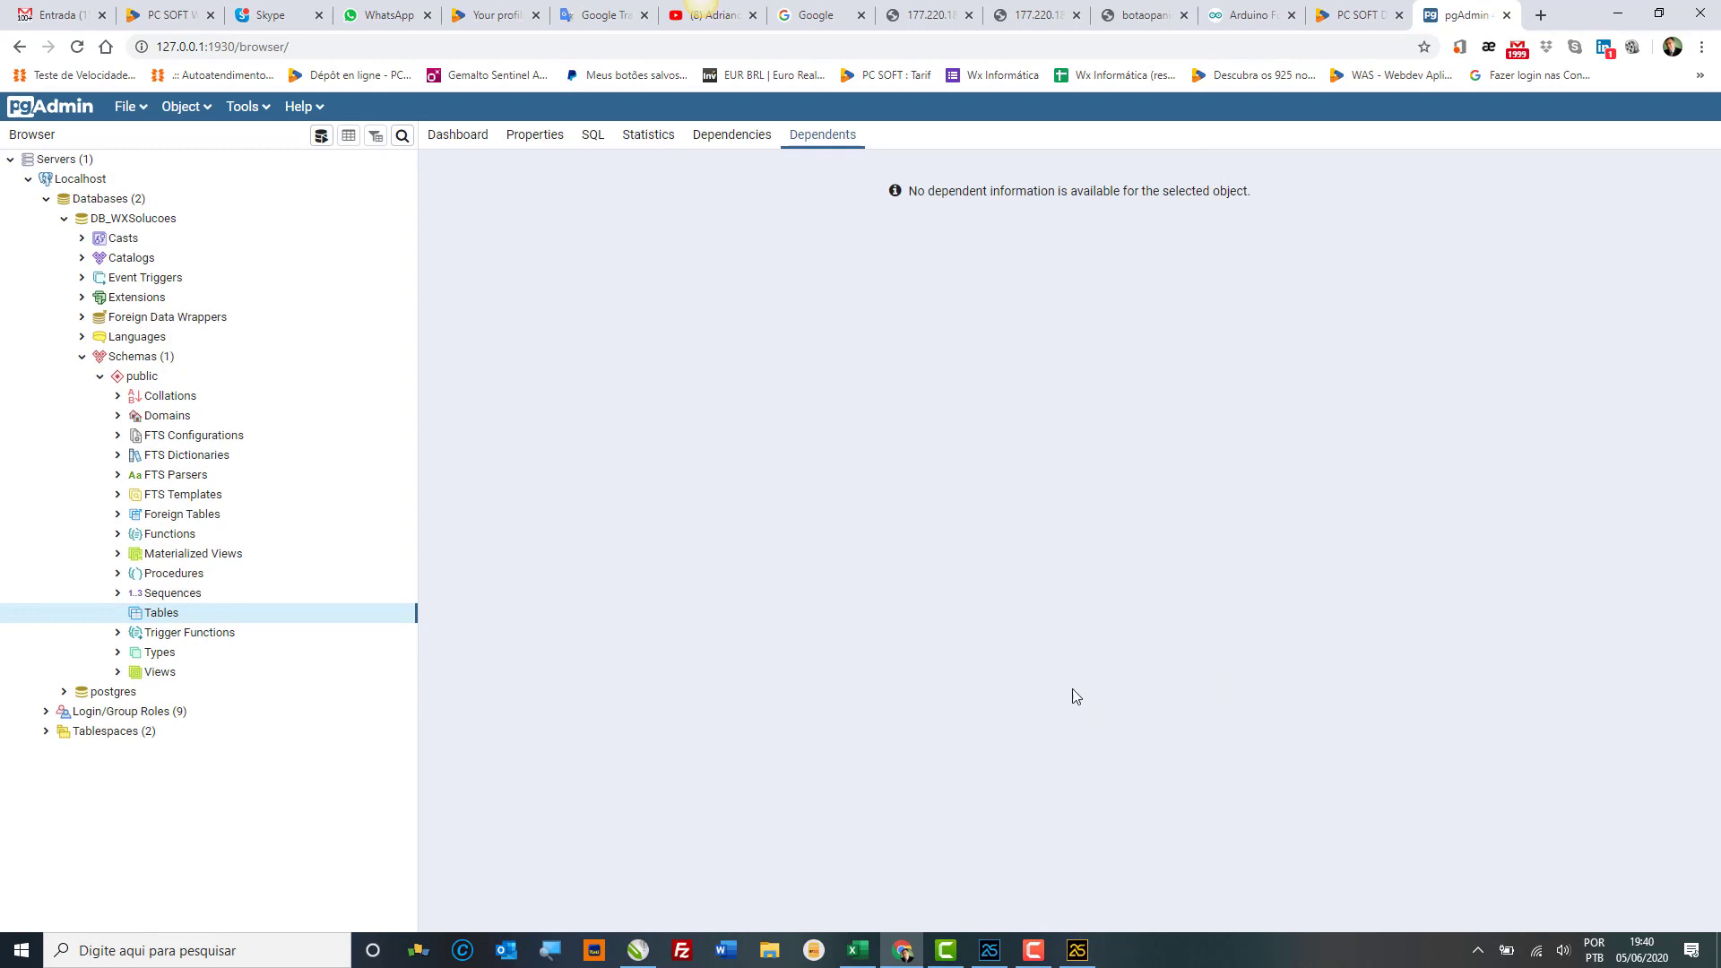
mouse_move(1045, 948)
right_click(337, 617)
click(896, 589)
click(1076, 948)
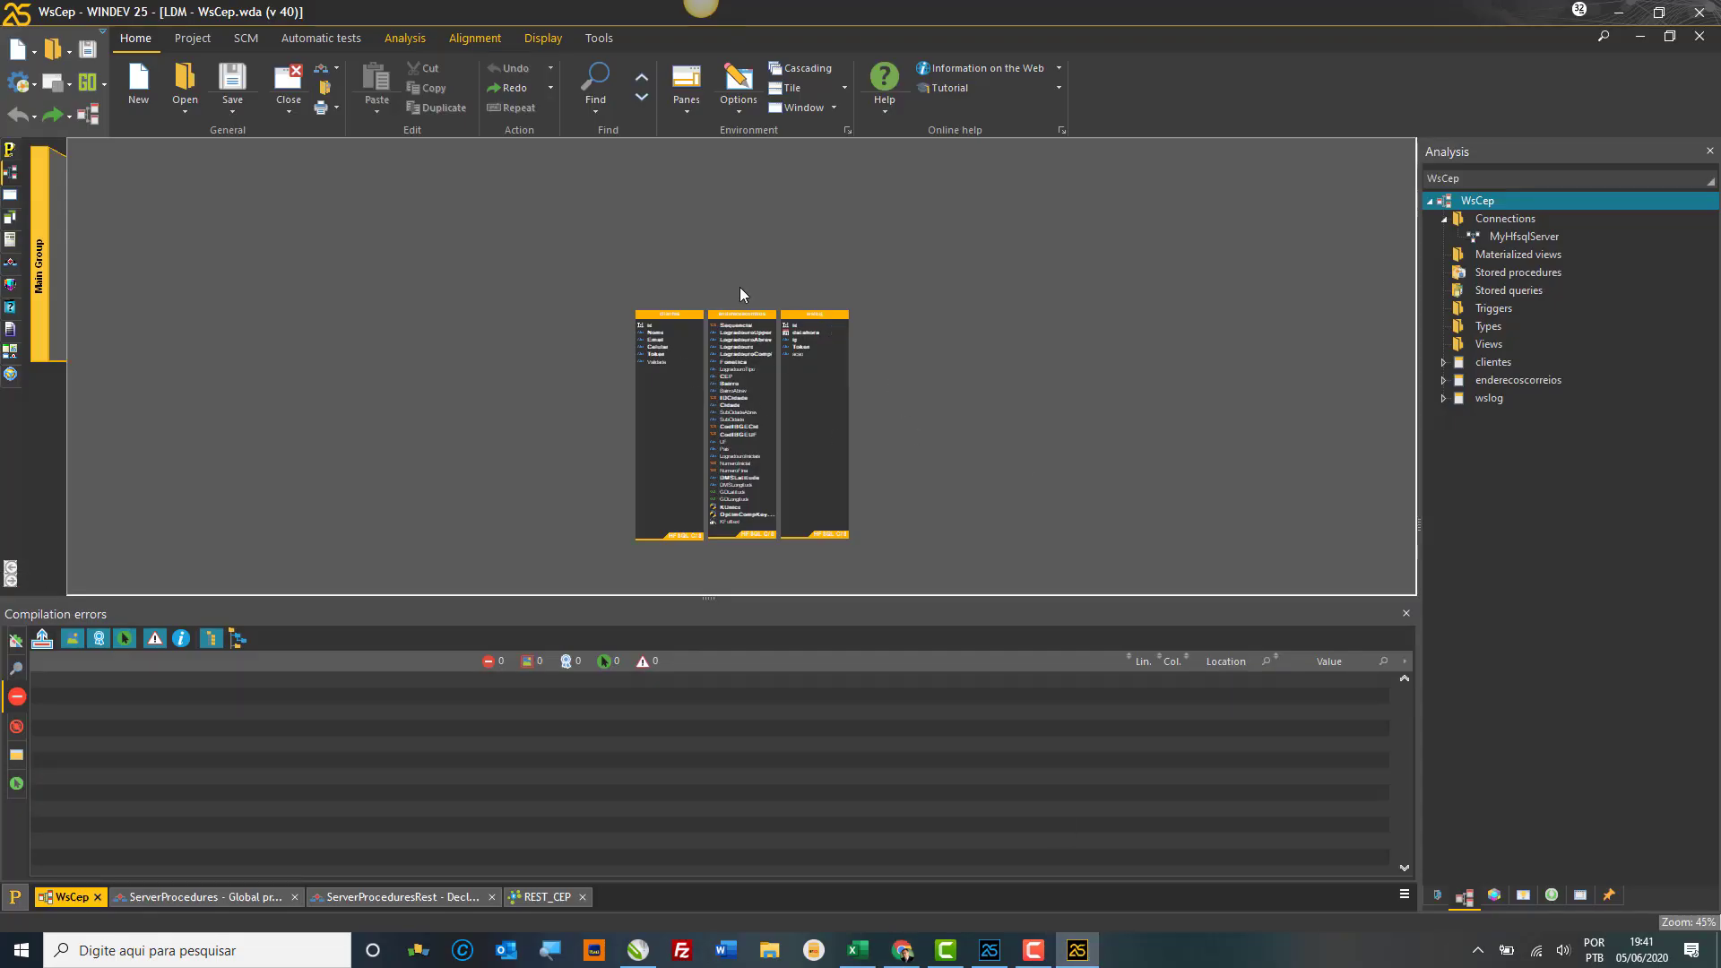
Step: Generate a PostgreSQL script for clientes, enderecoscorreios and wslog from the analysis, copy it, and return to pgAdmin
click(420, 41)
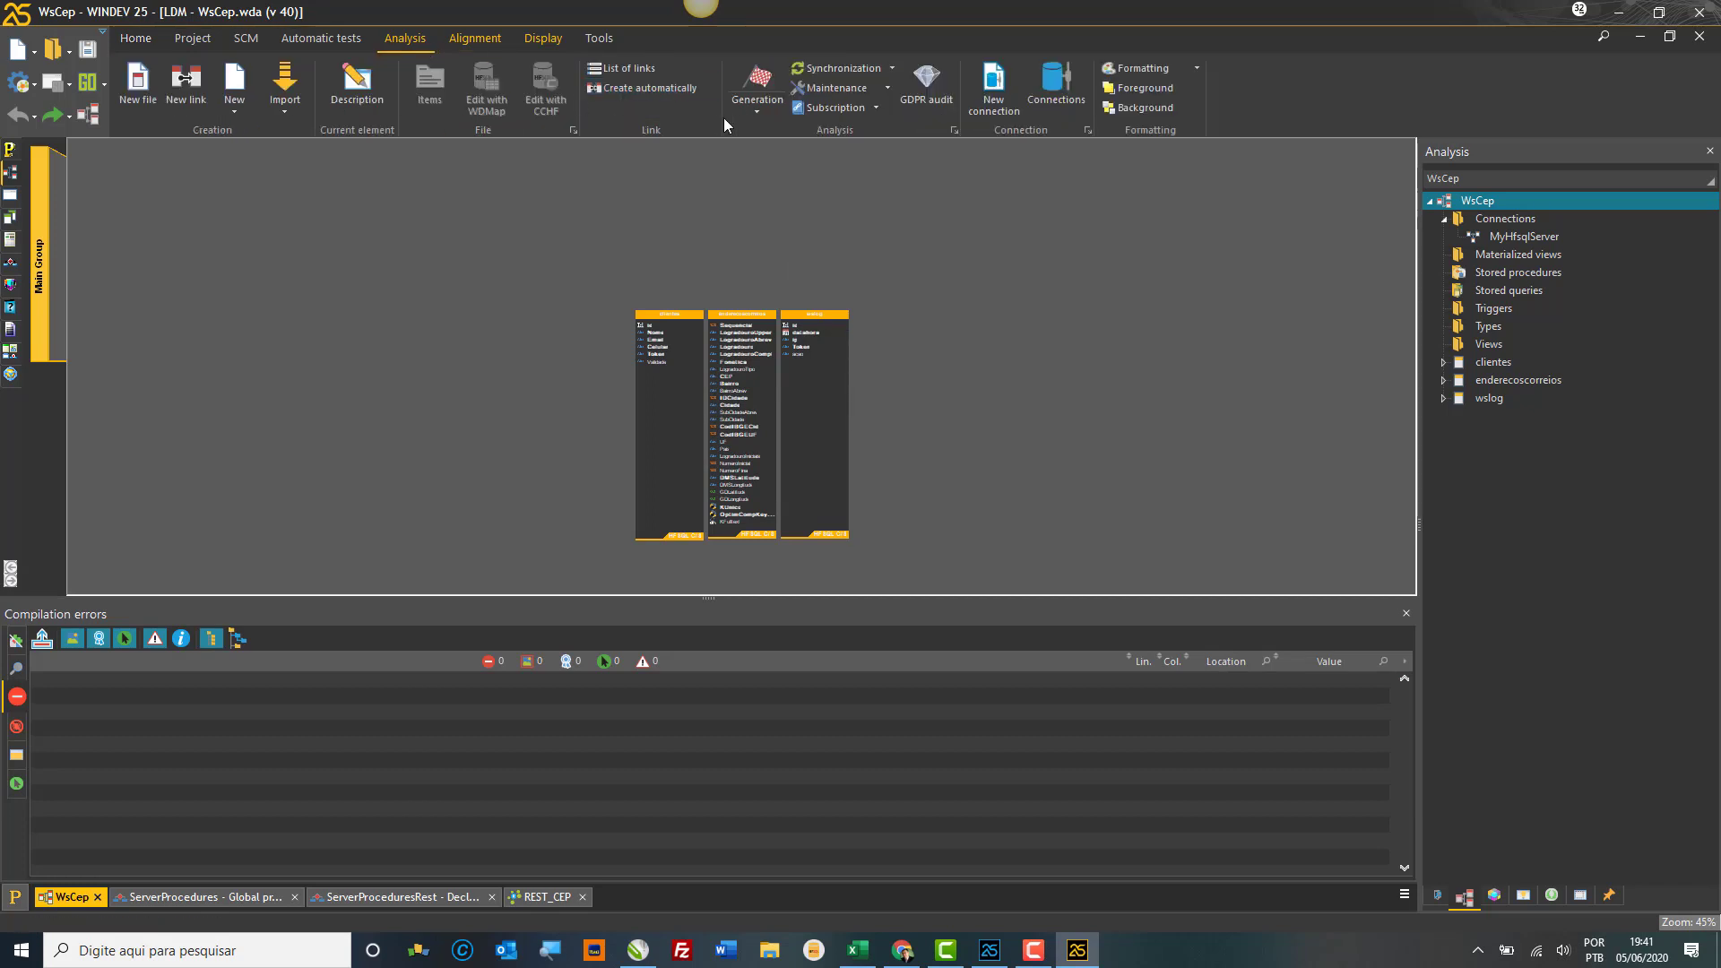
click(767, 111)
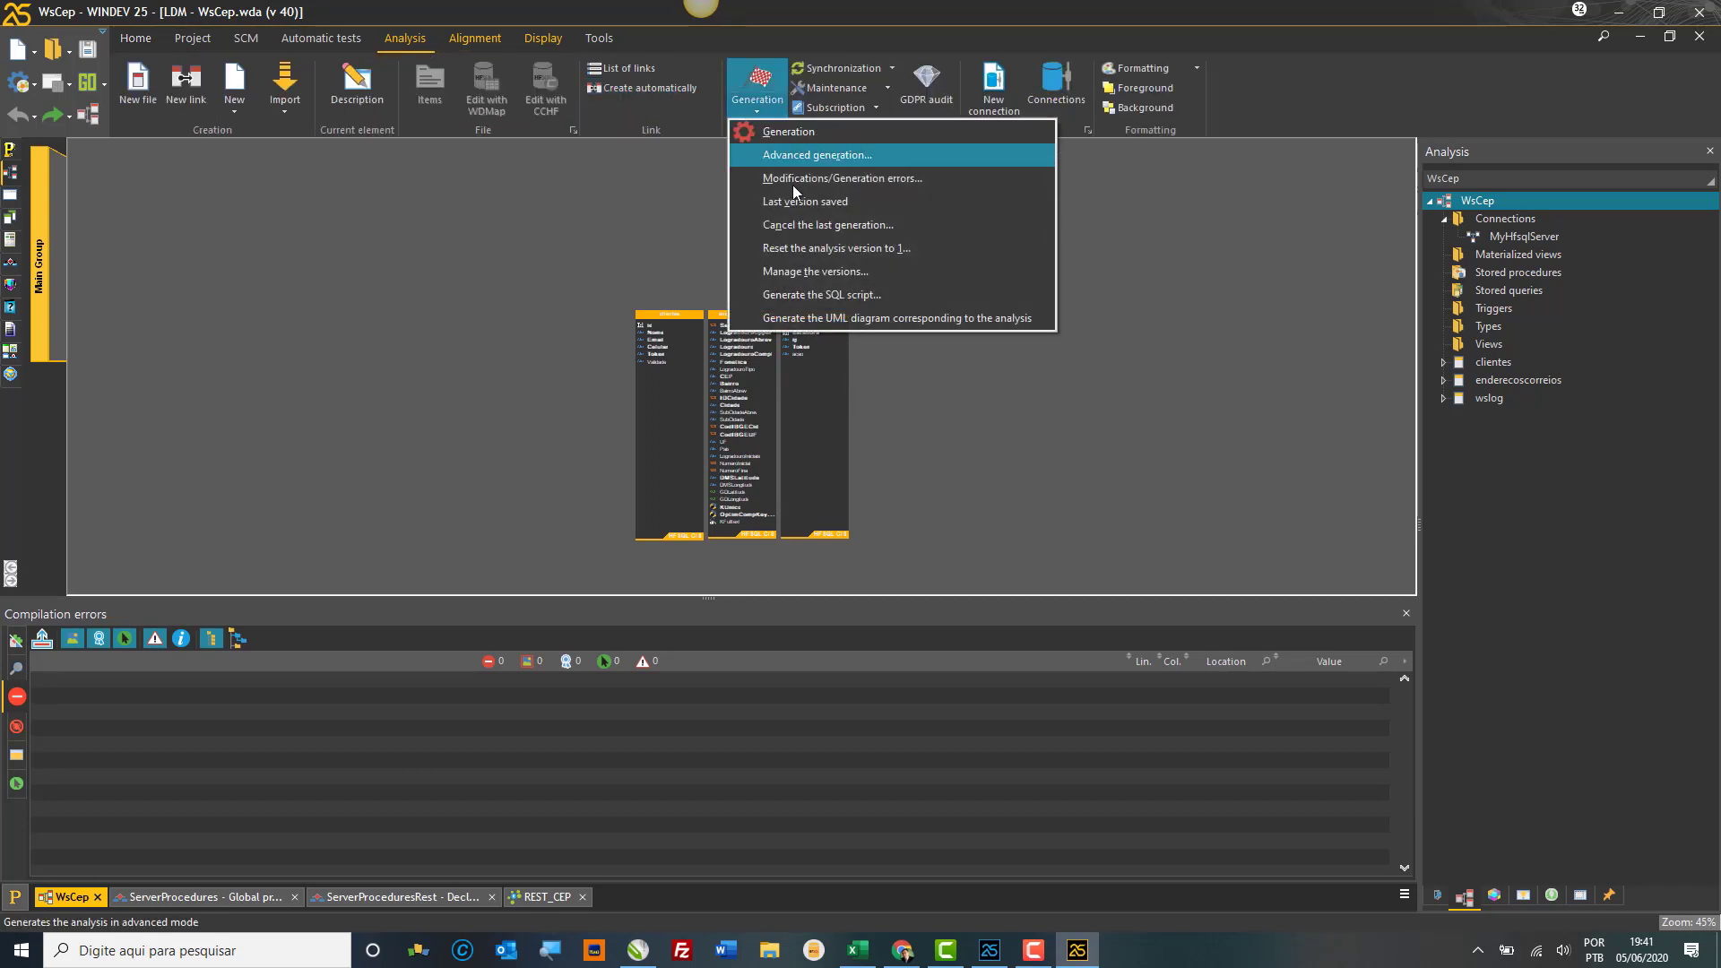
click(819, 295)
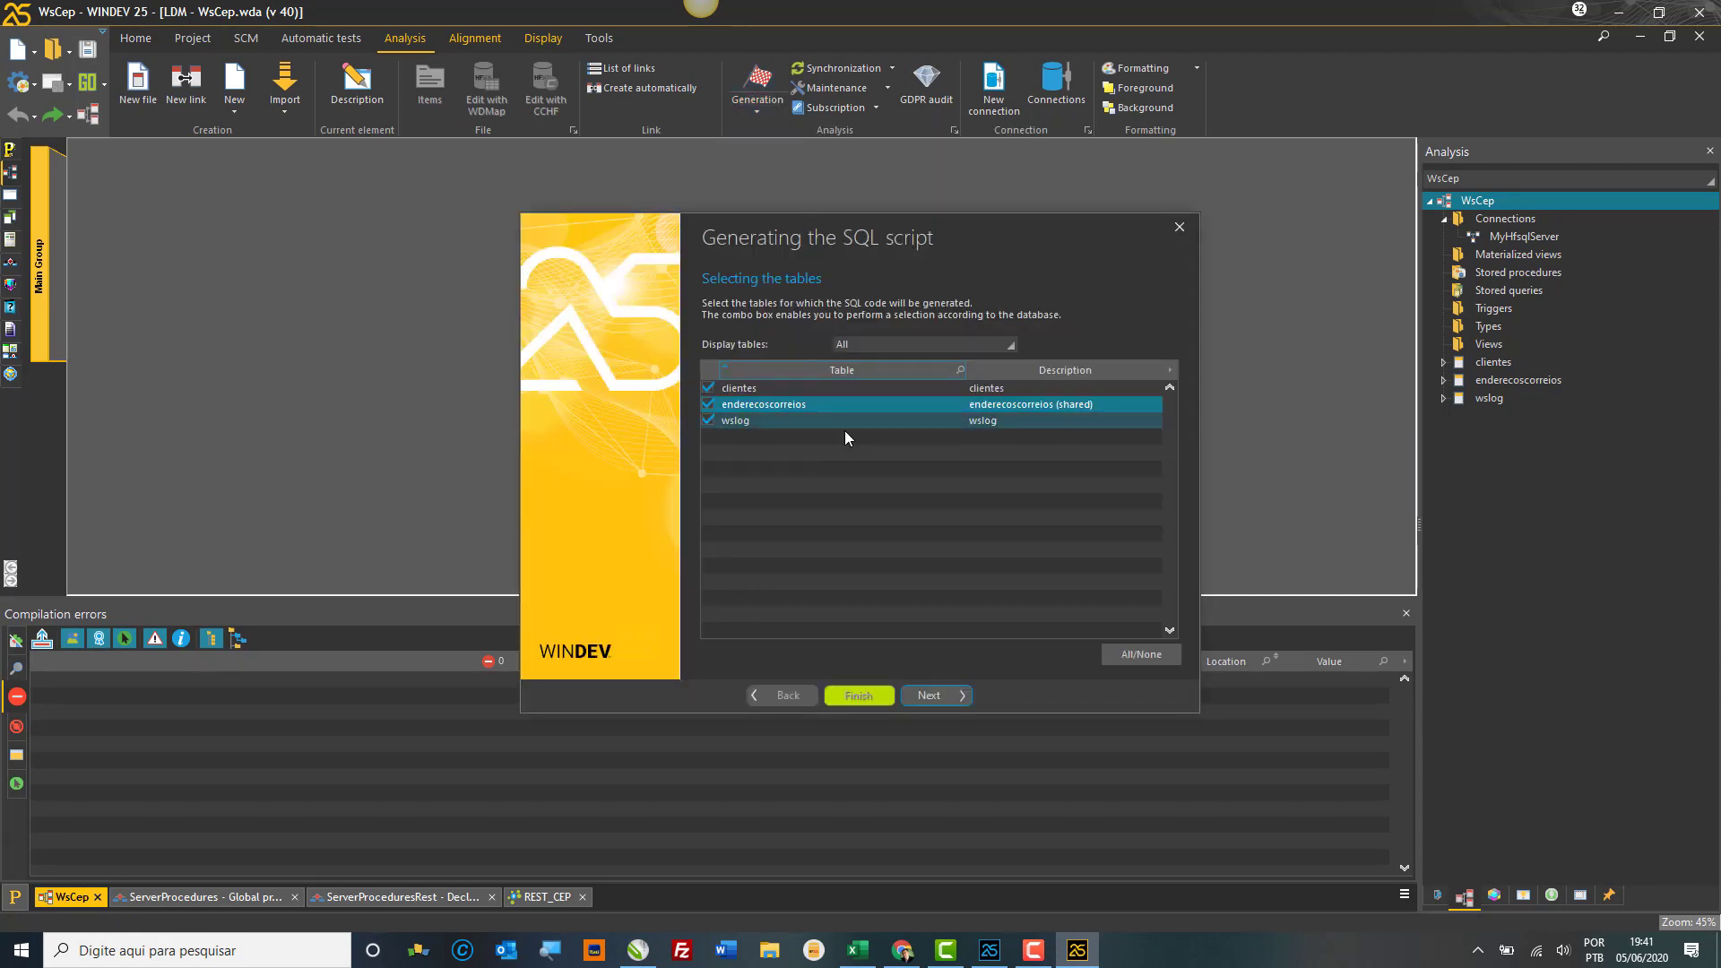
click(939, 696)
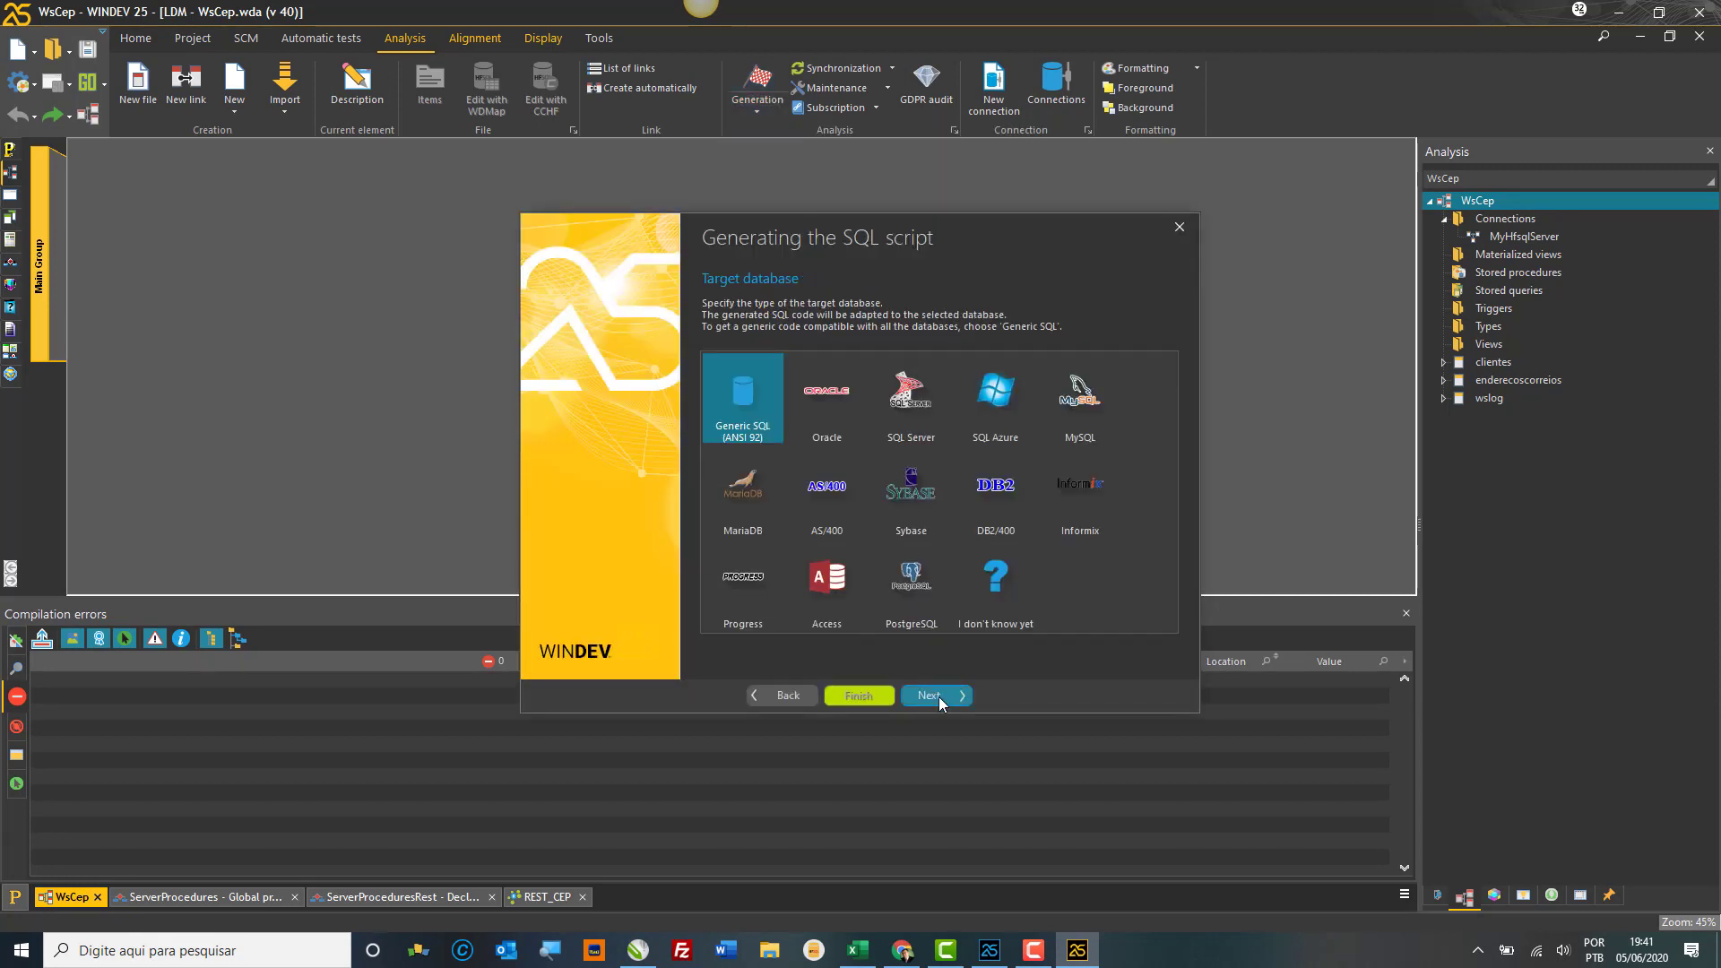
click(923, 589)
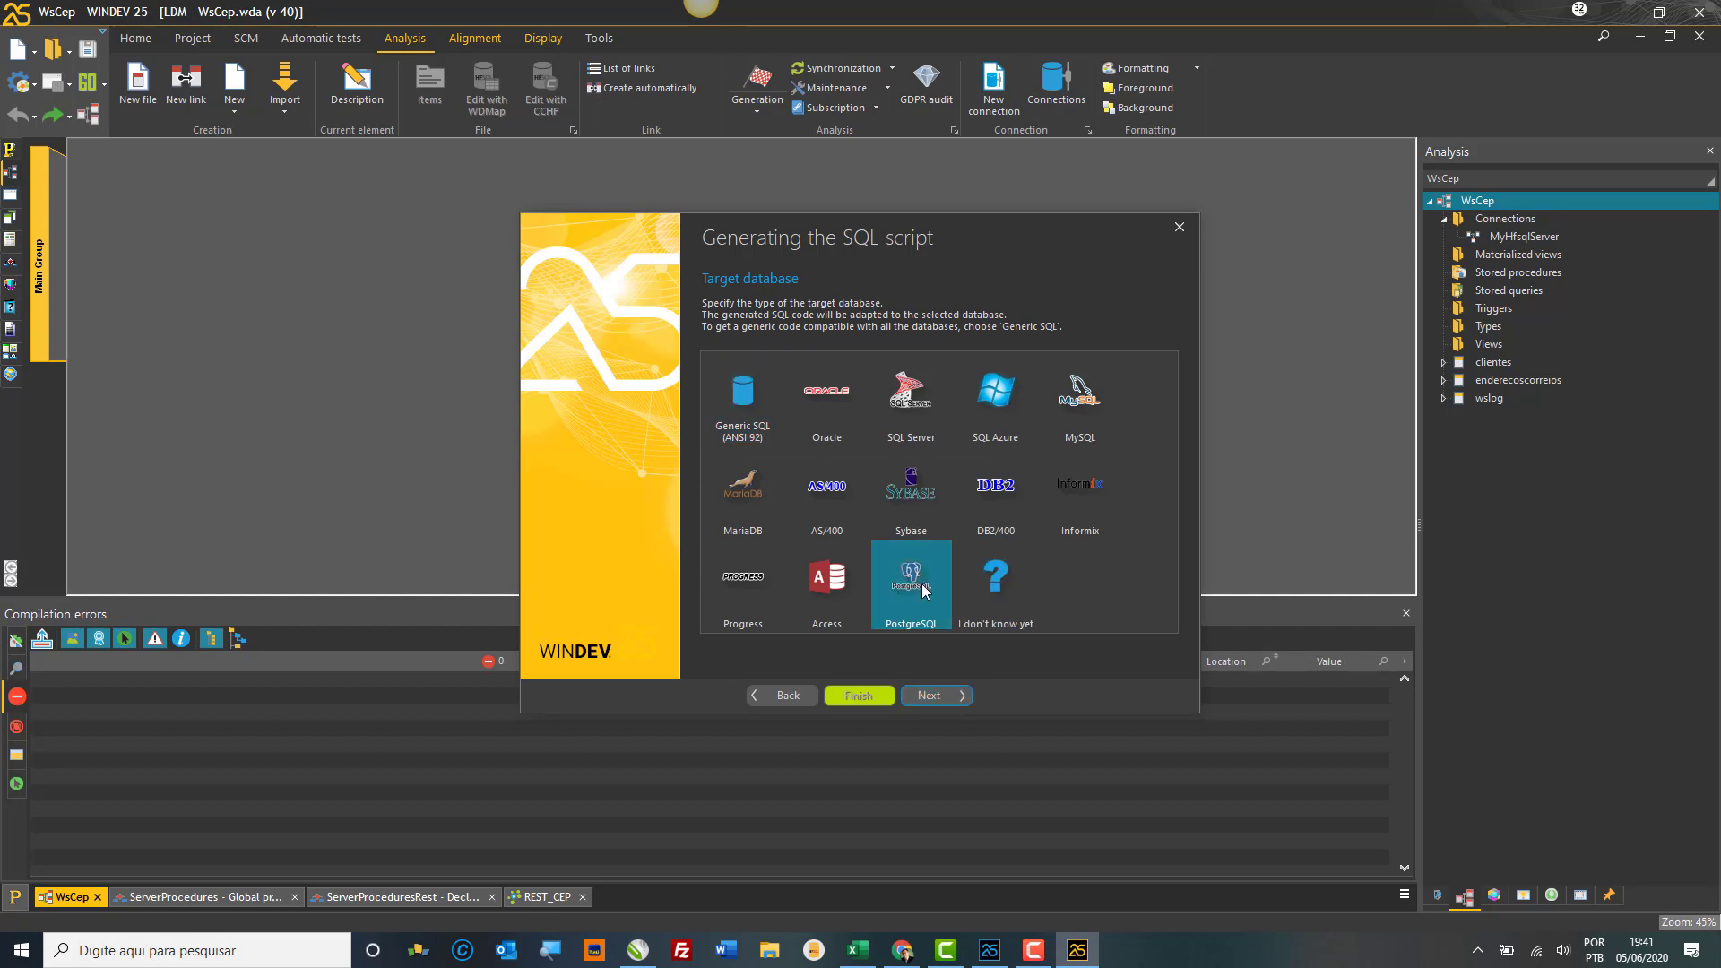
click(939, 699)
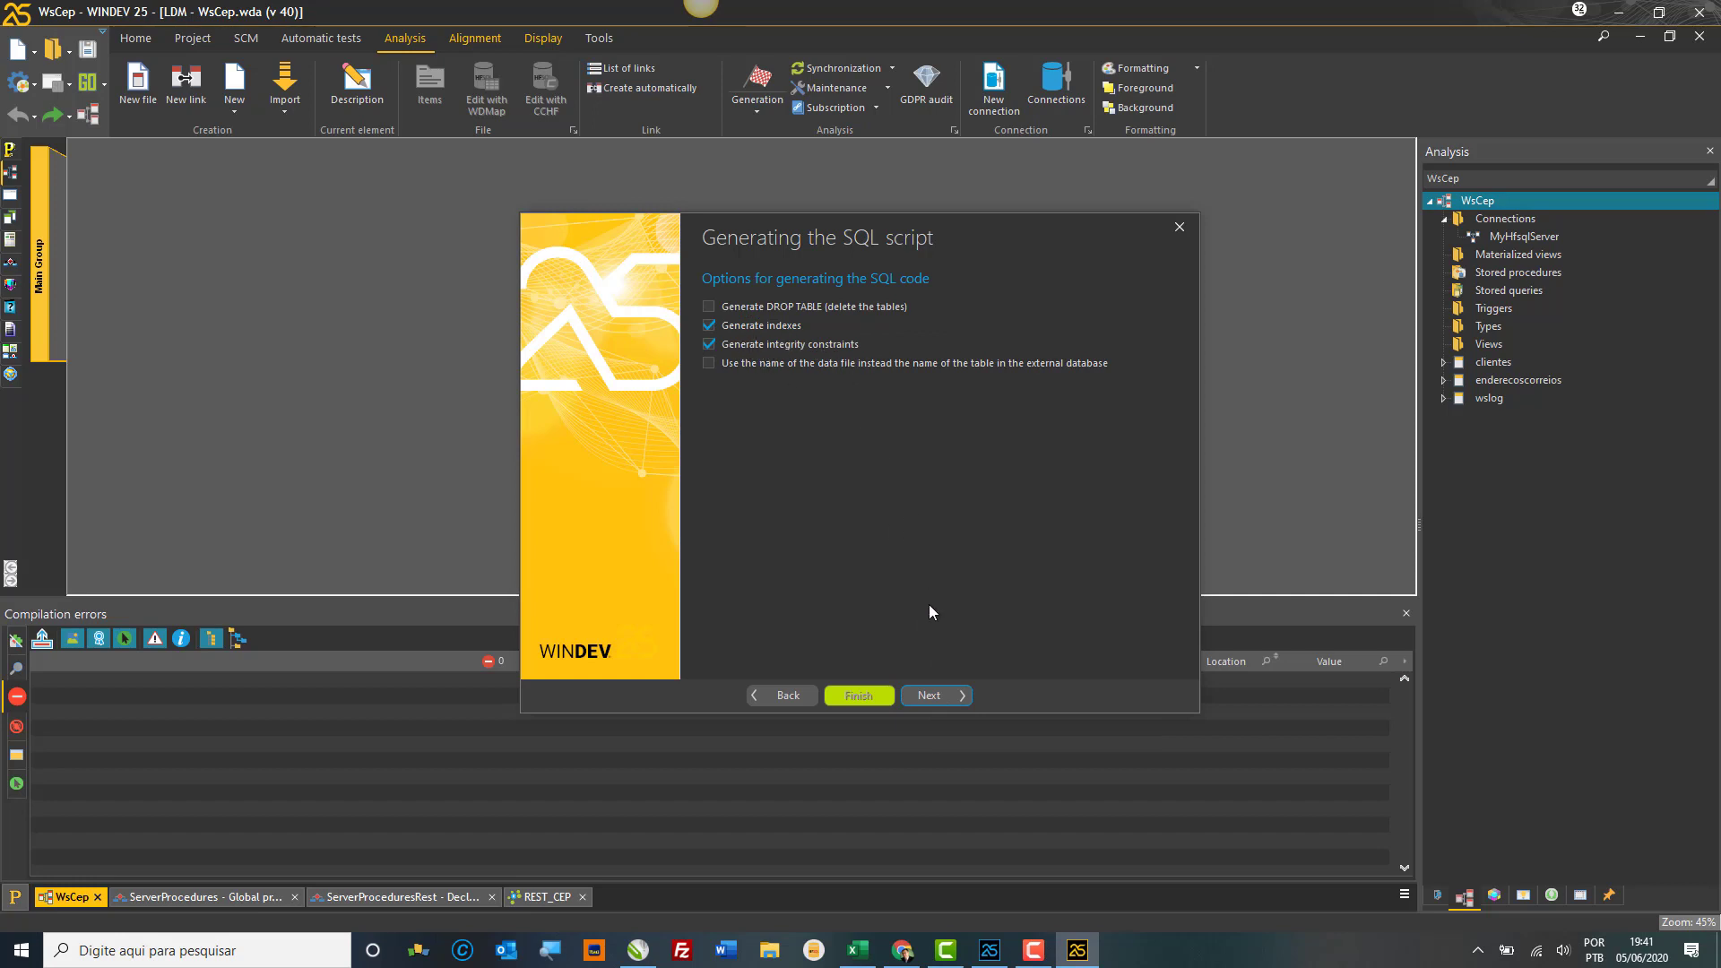
click(952, 696)
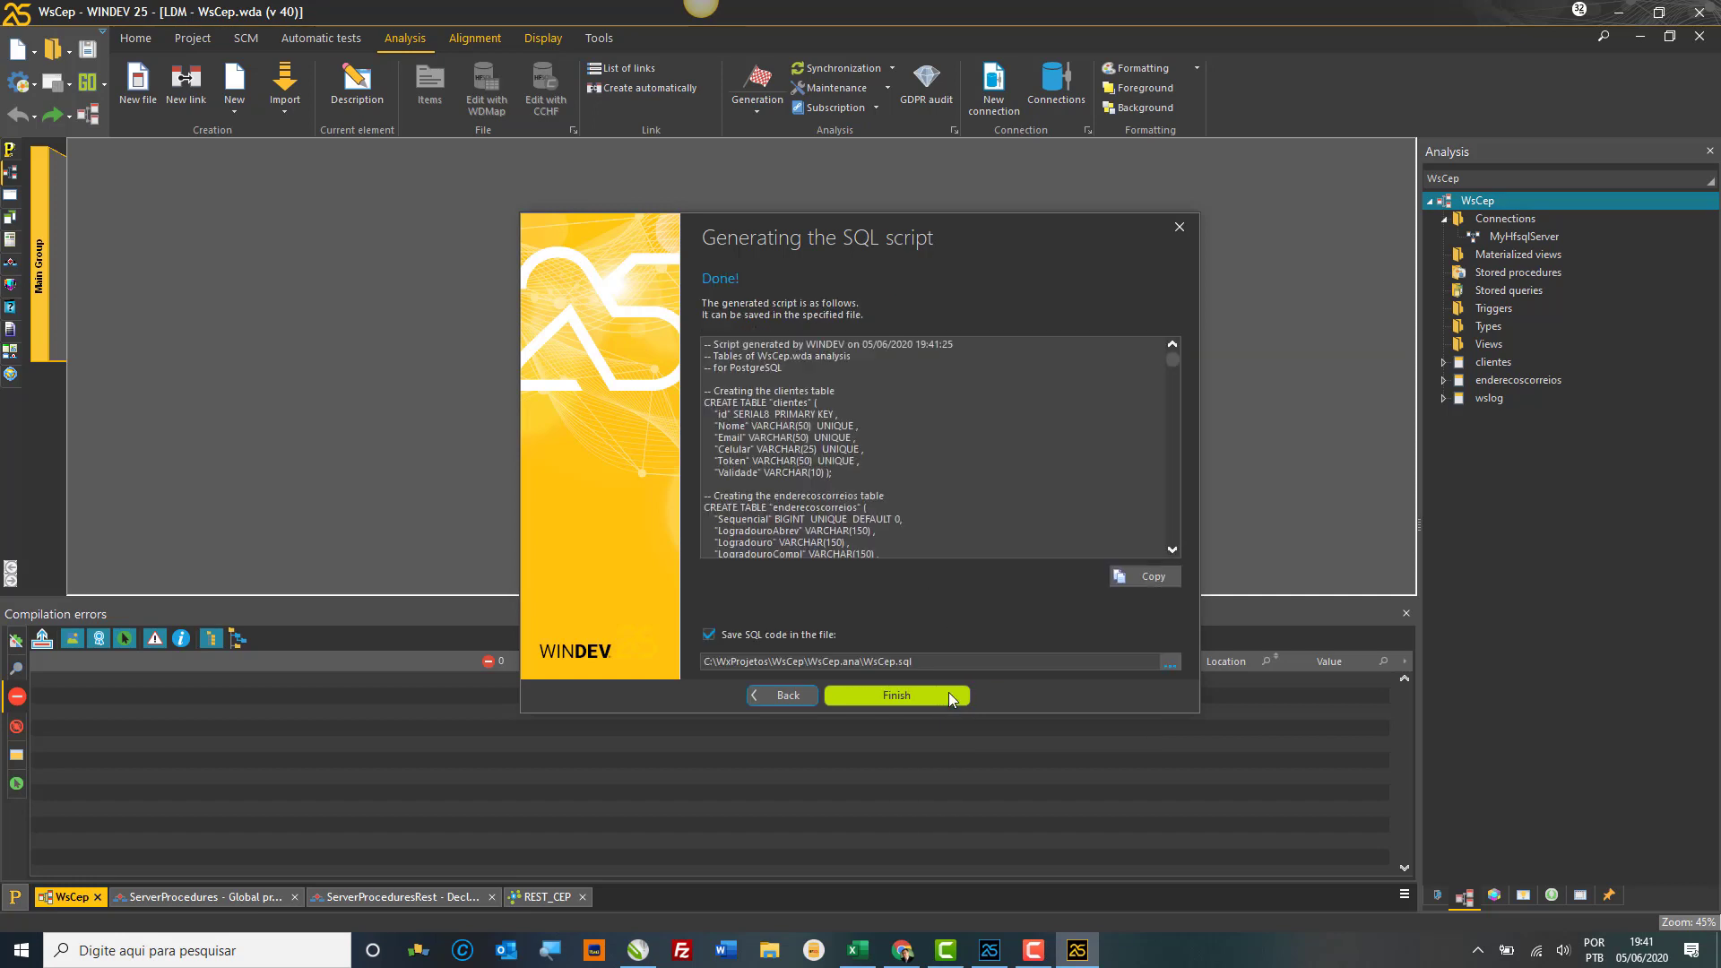
click(1133, 574)
scroll(1176, 410, down, 15)
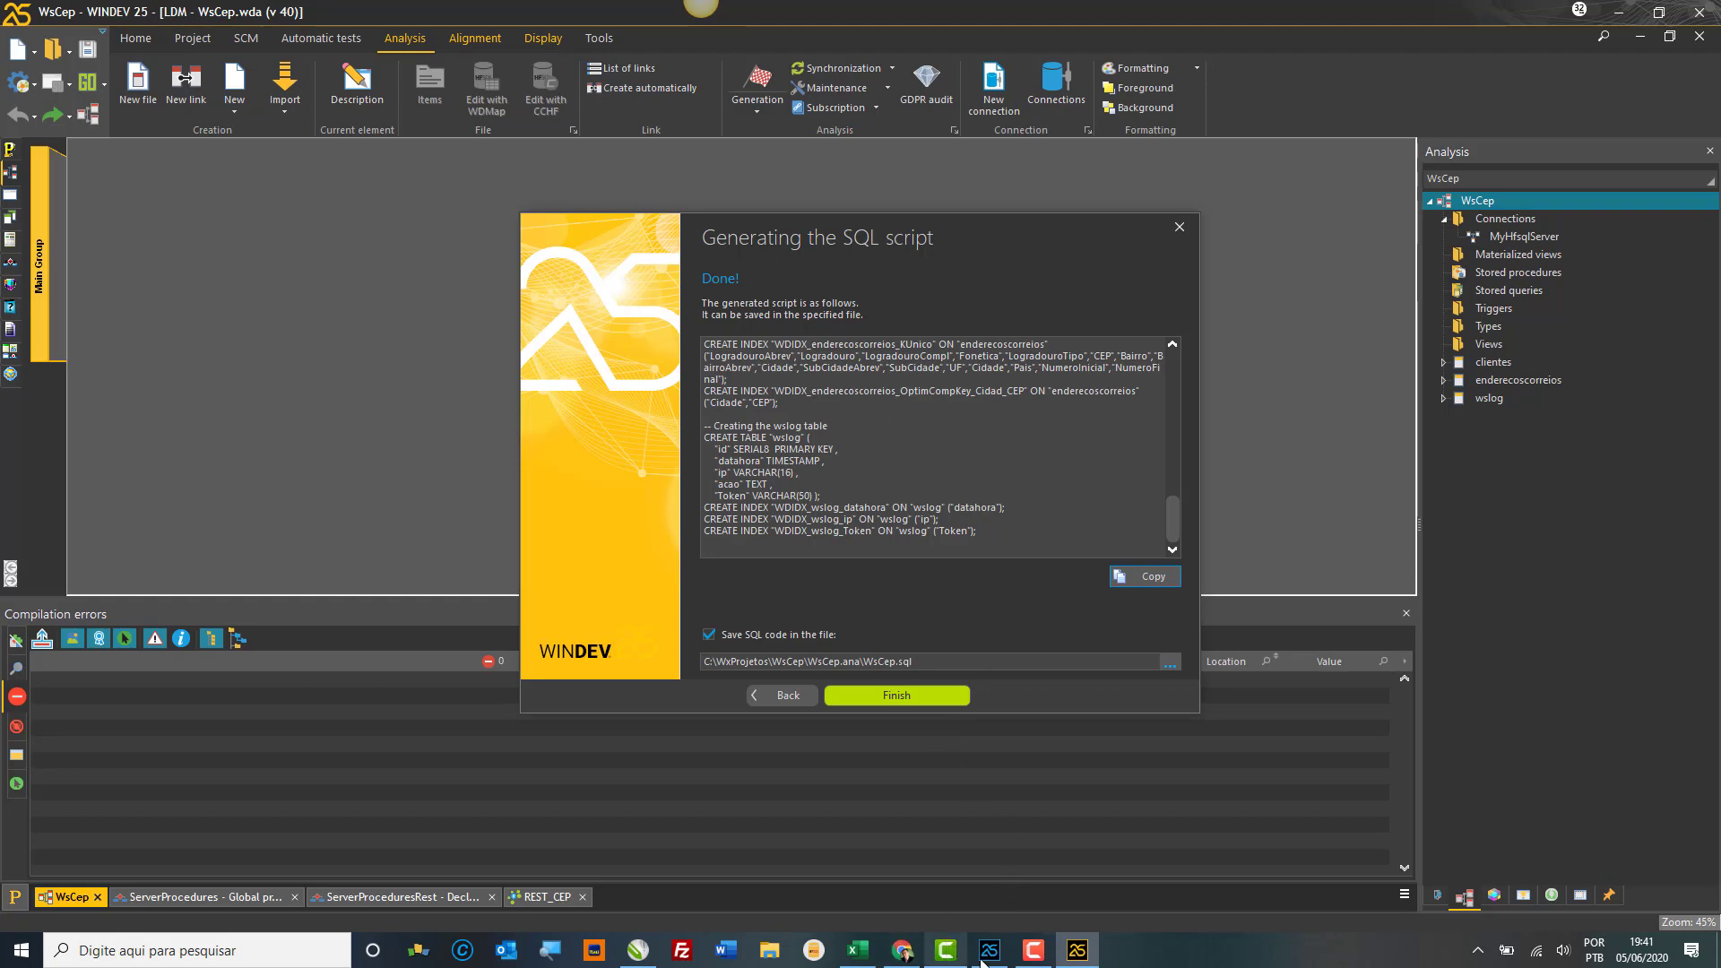
click(909, 957)
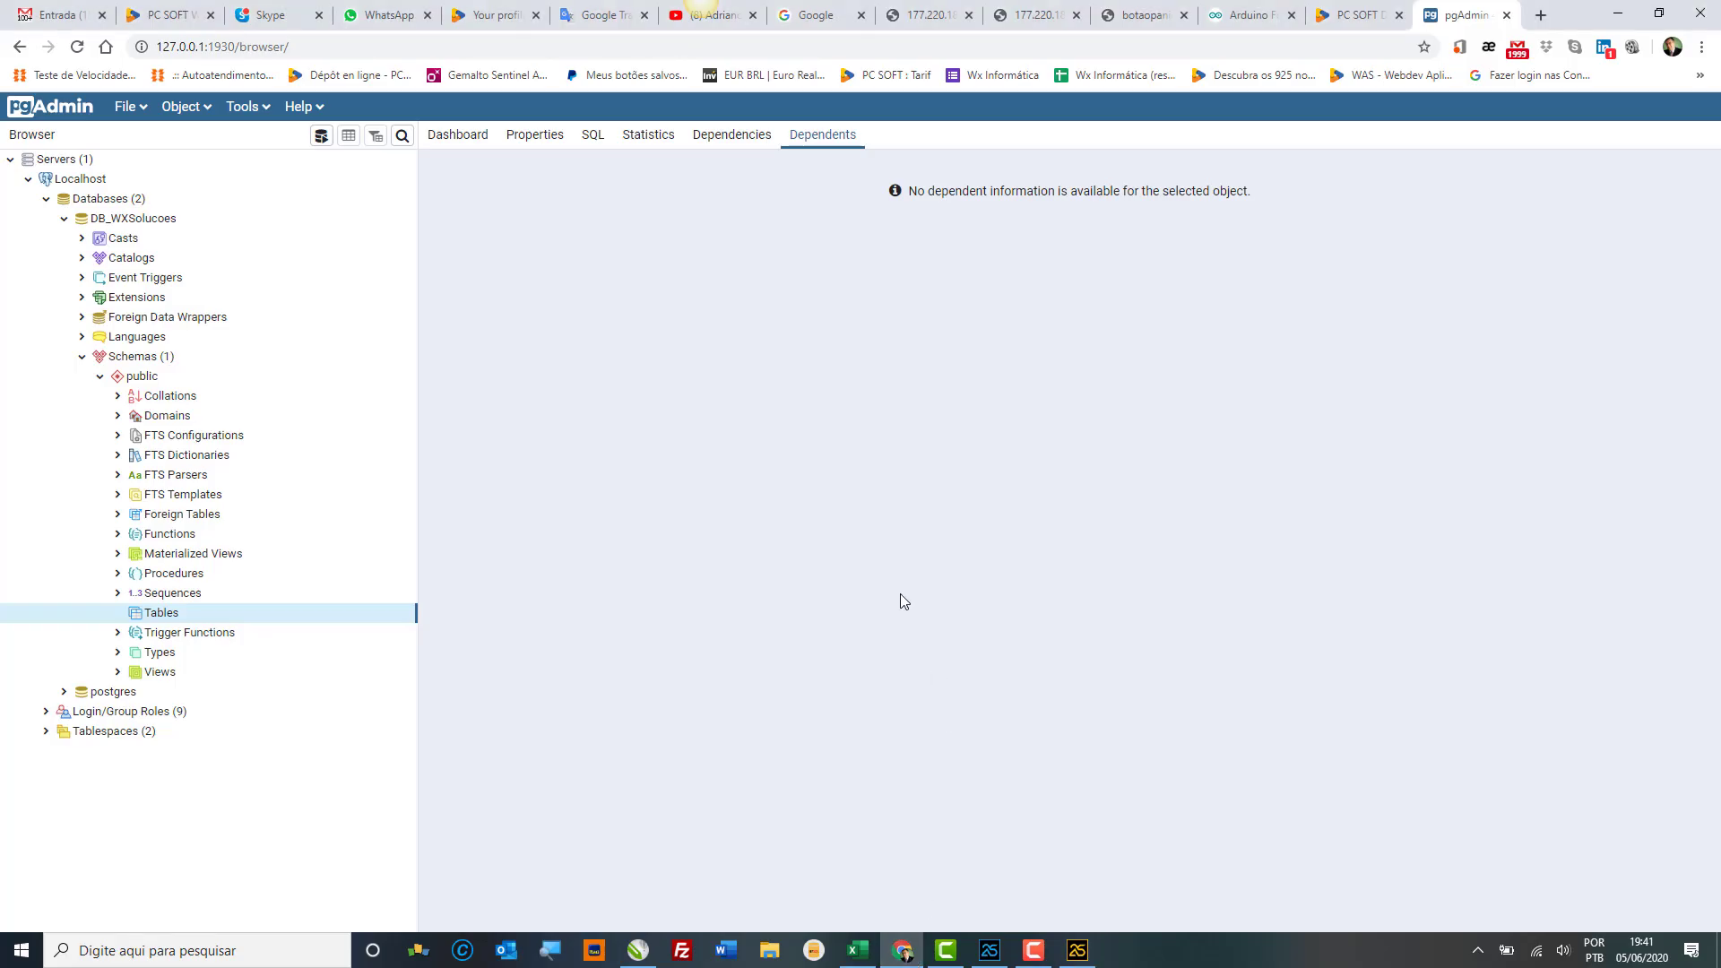
Step: Paste the copied SQL script into a Query Editor on DB_WXSolucoes and execute it
click(251, 108)
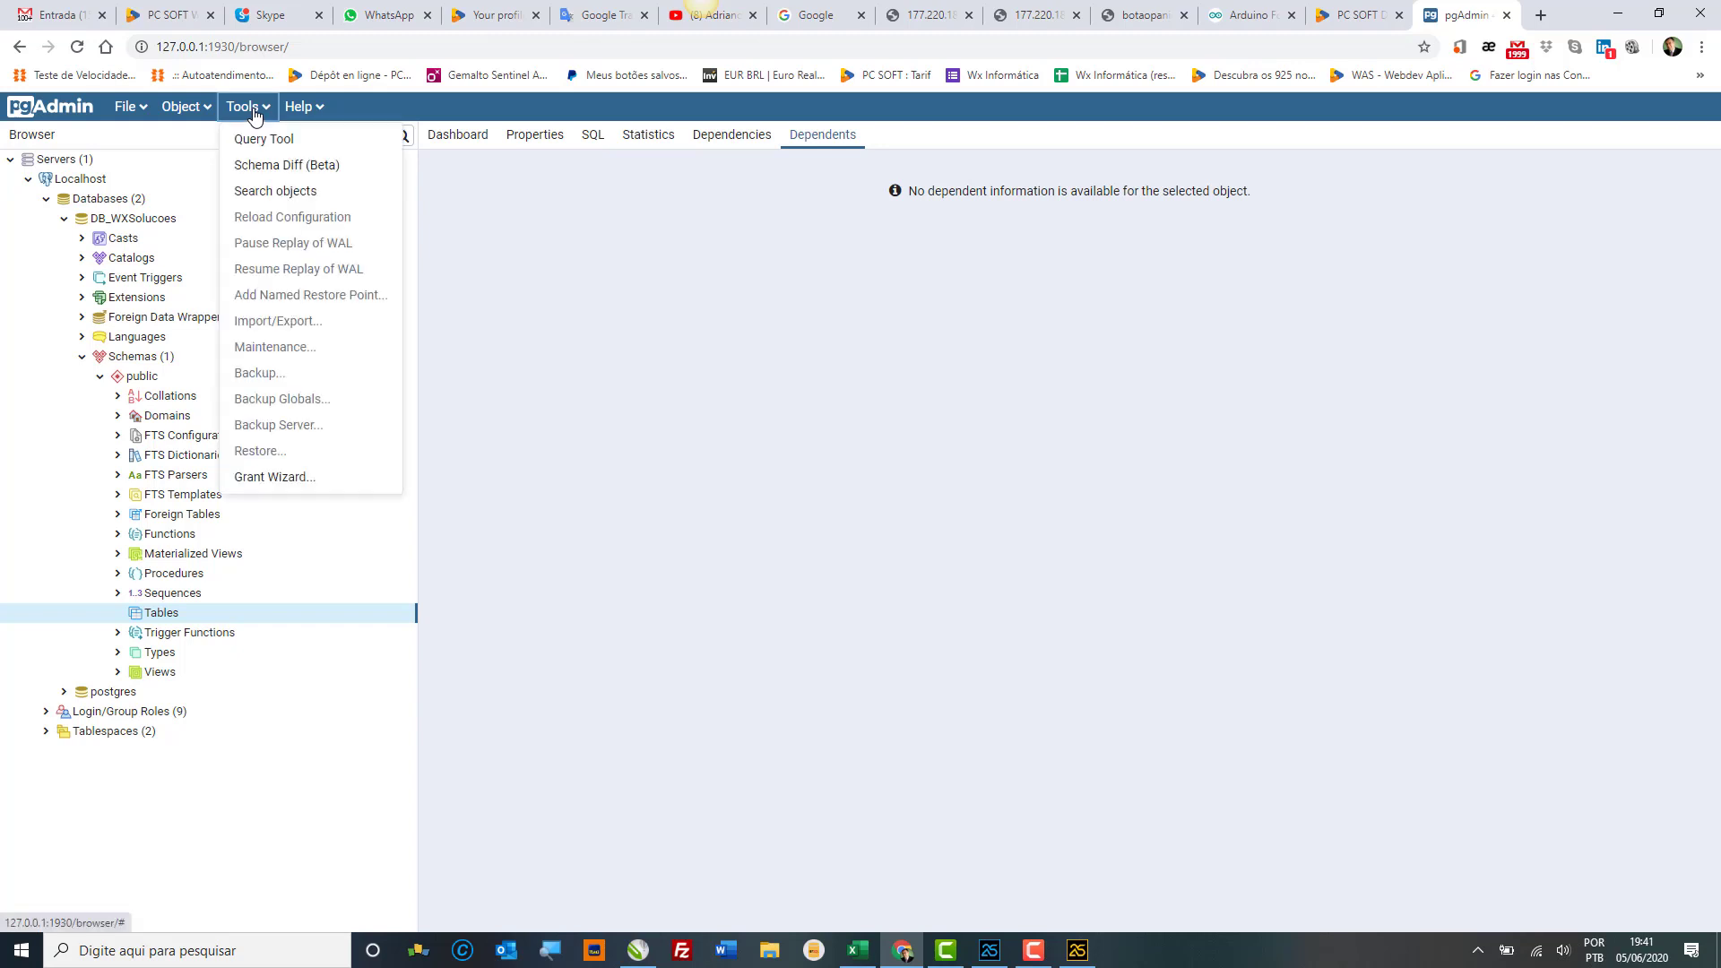
click(262, 139)
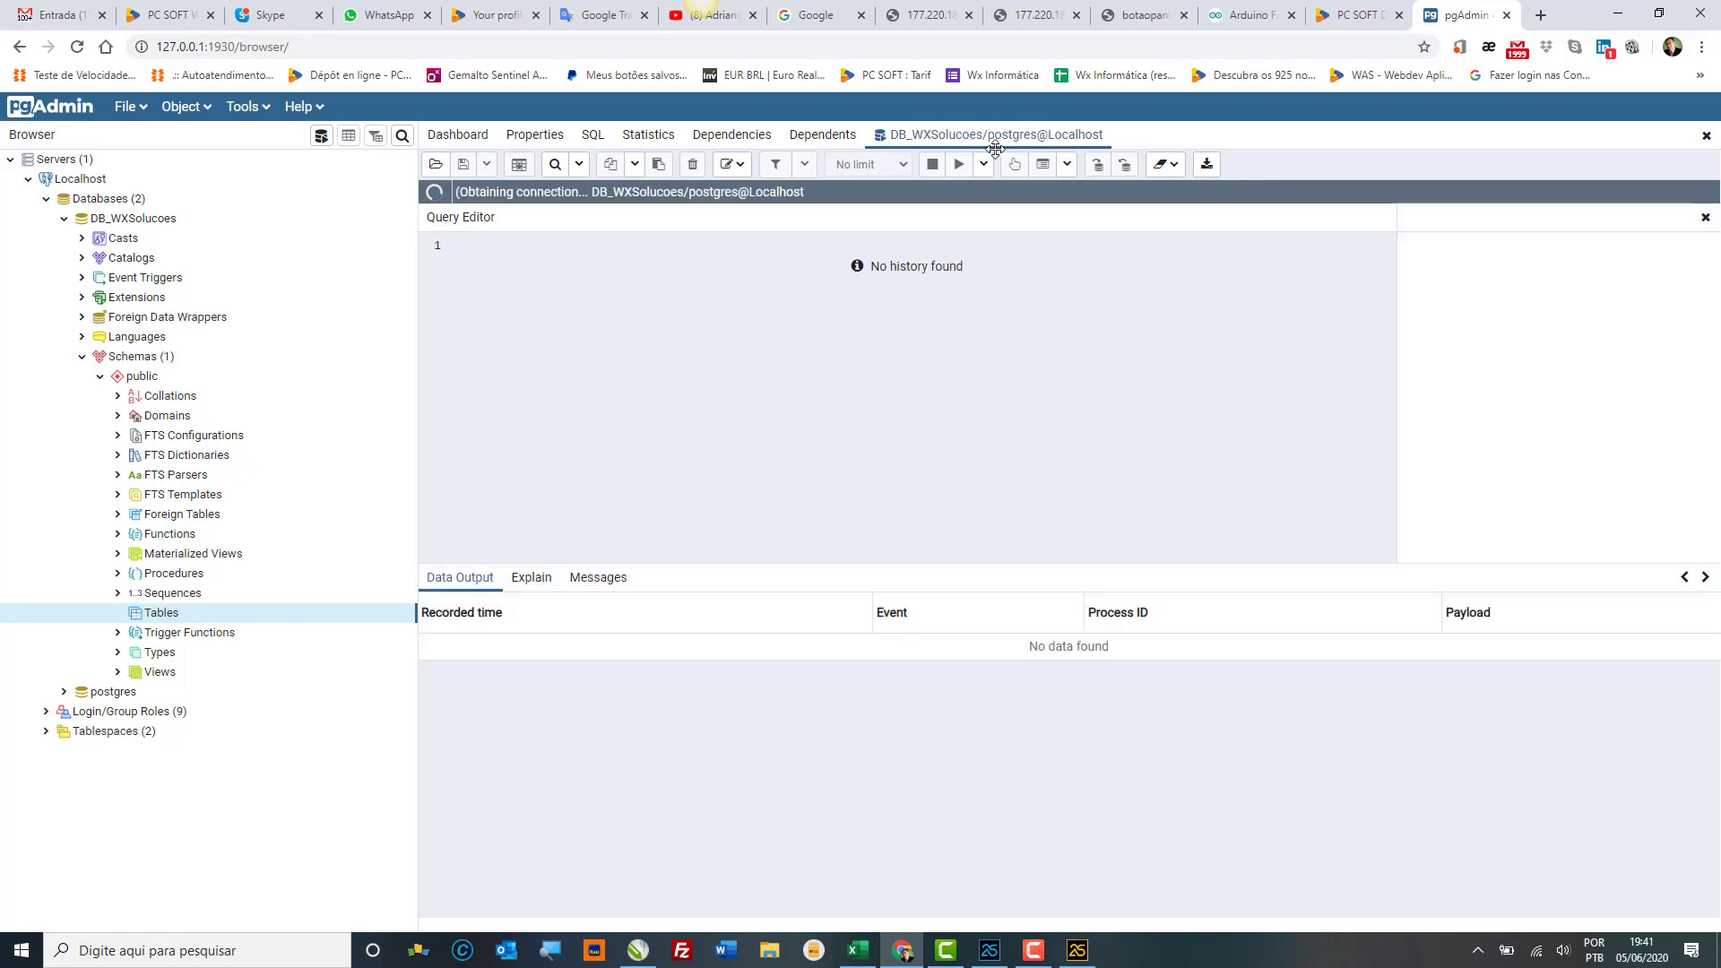
right_click(594, 286)
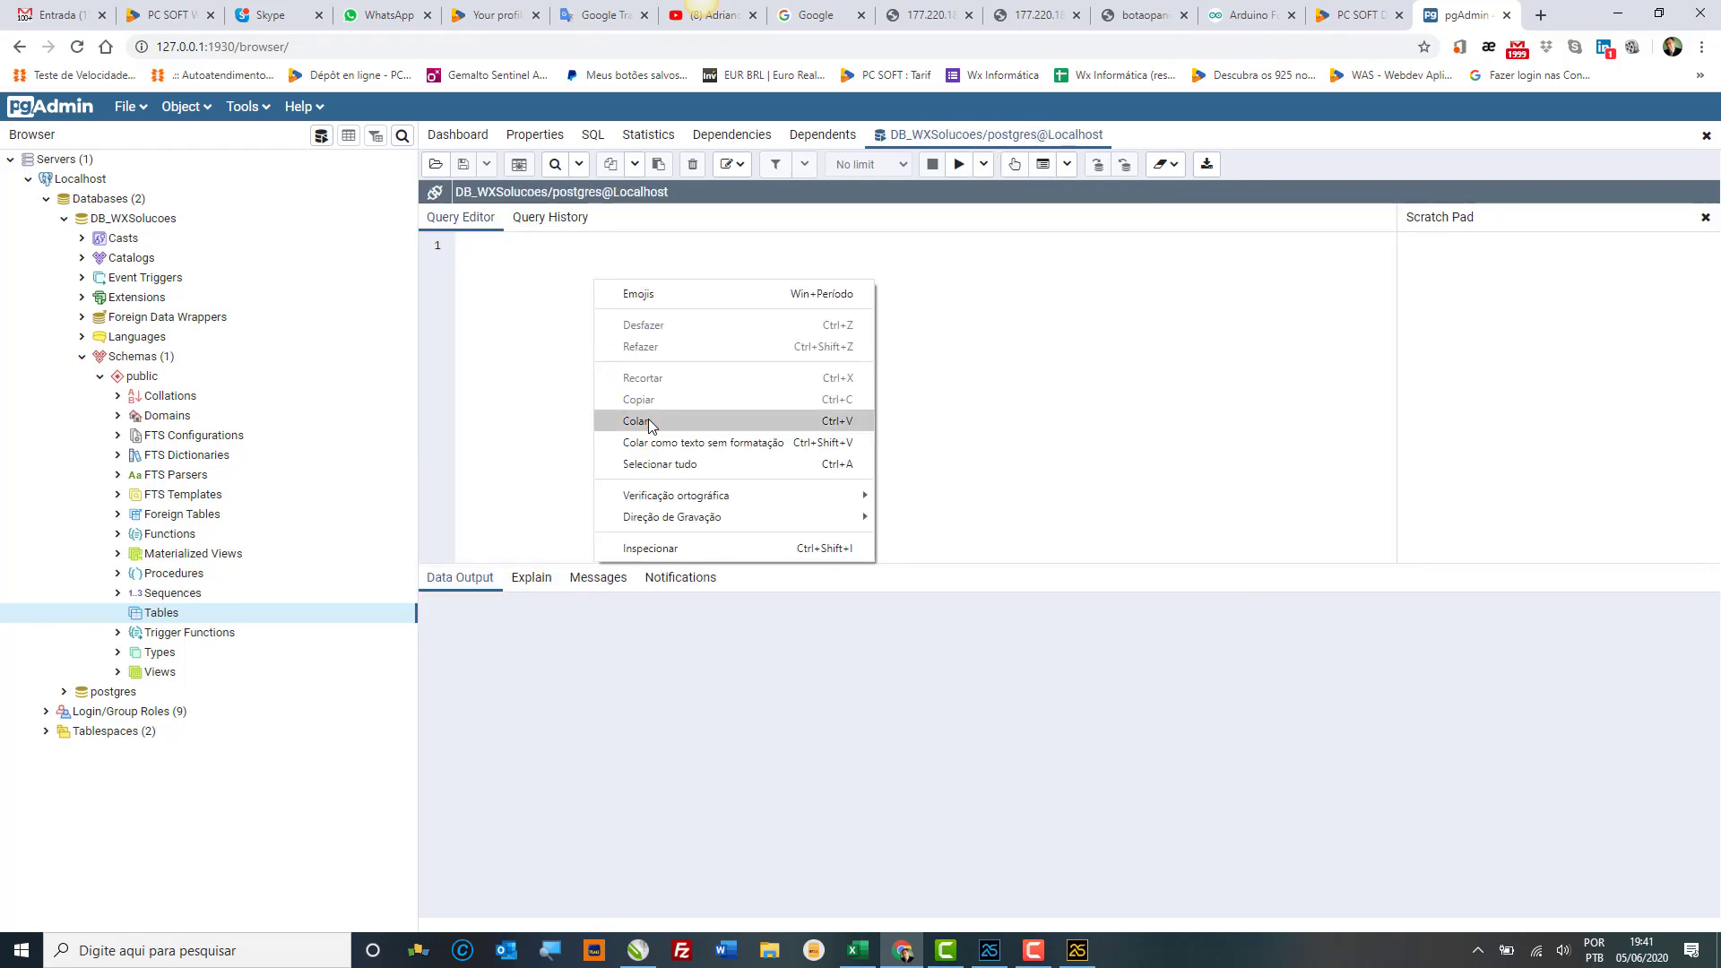
click(648, 418)
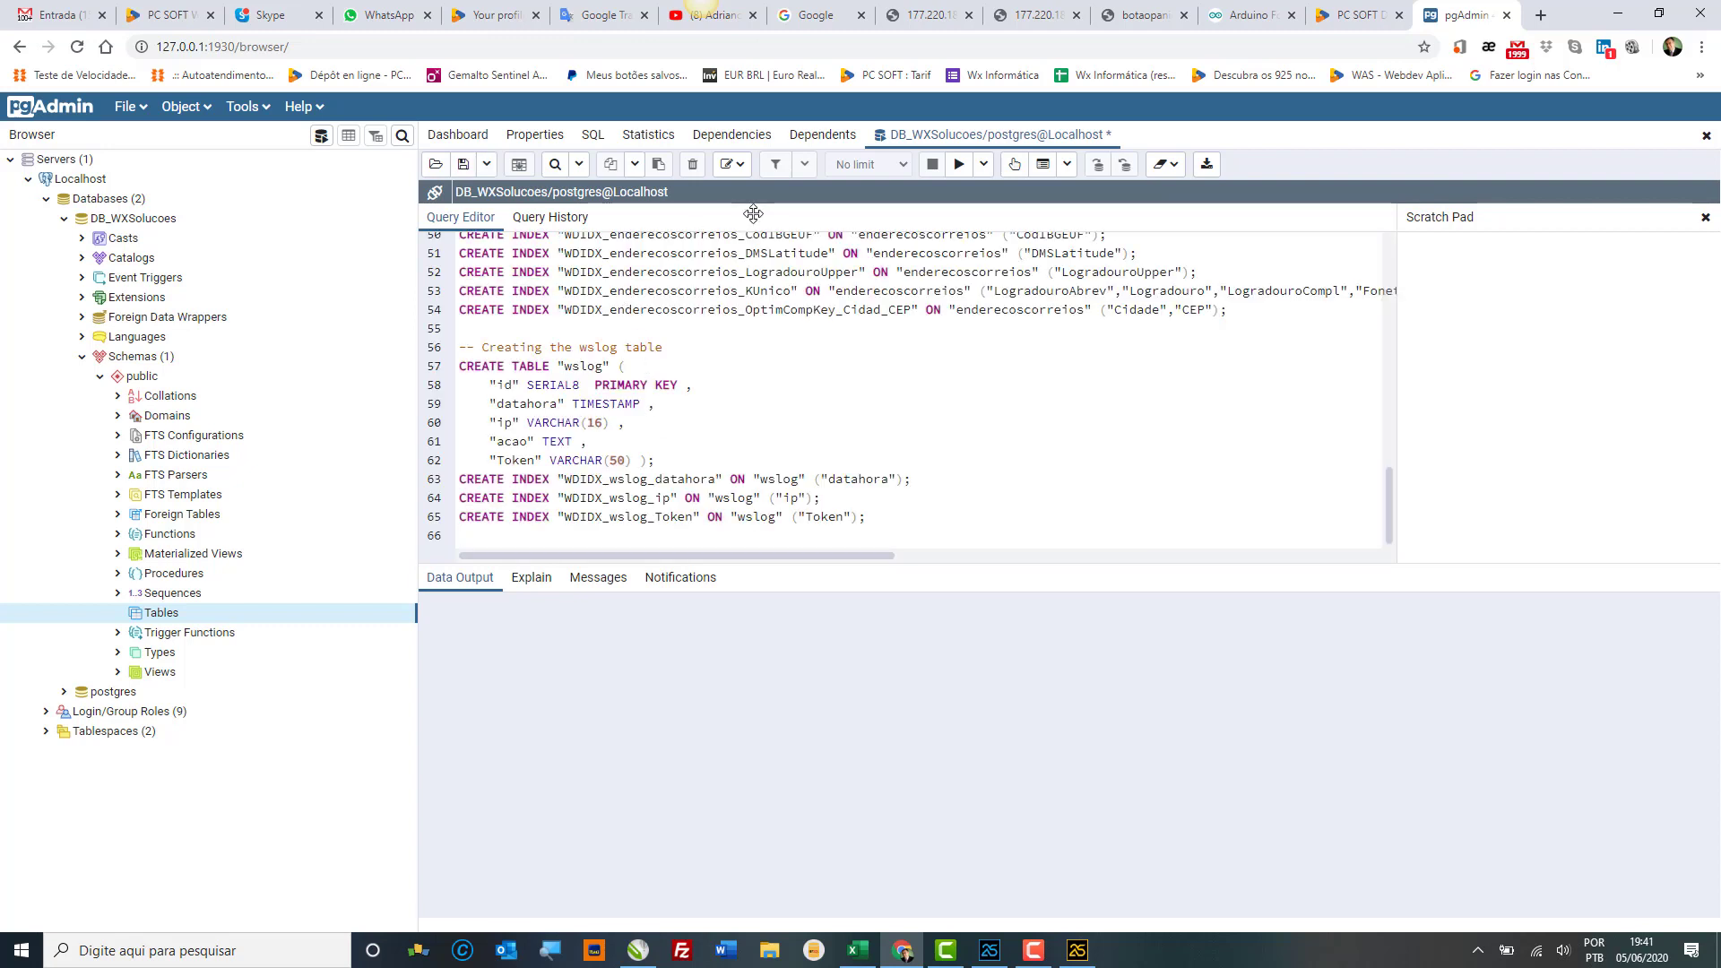
click(958, 166)
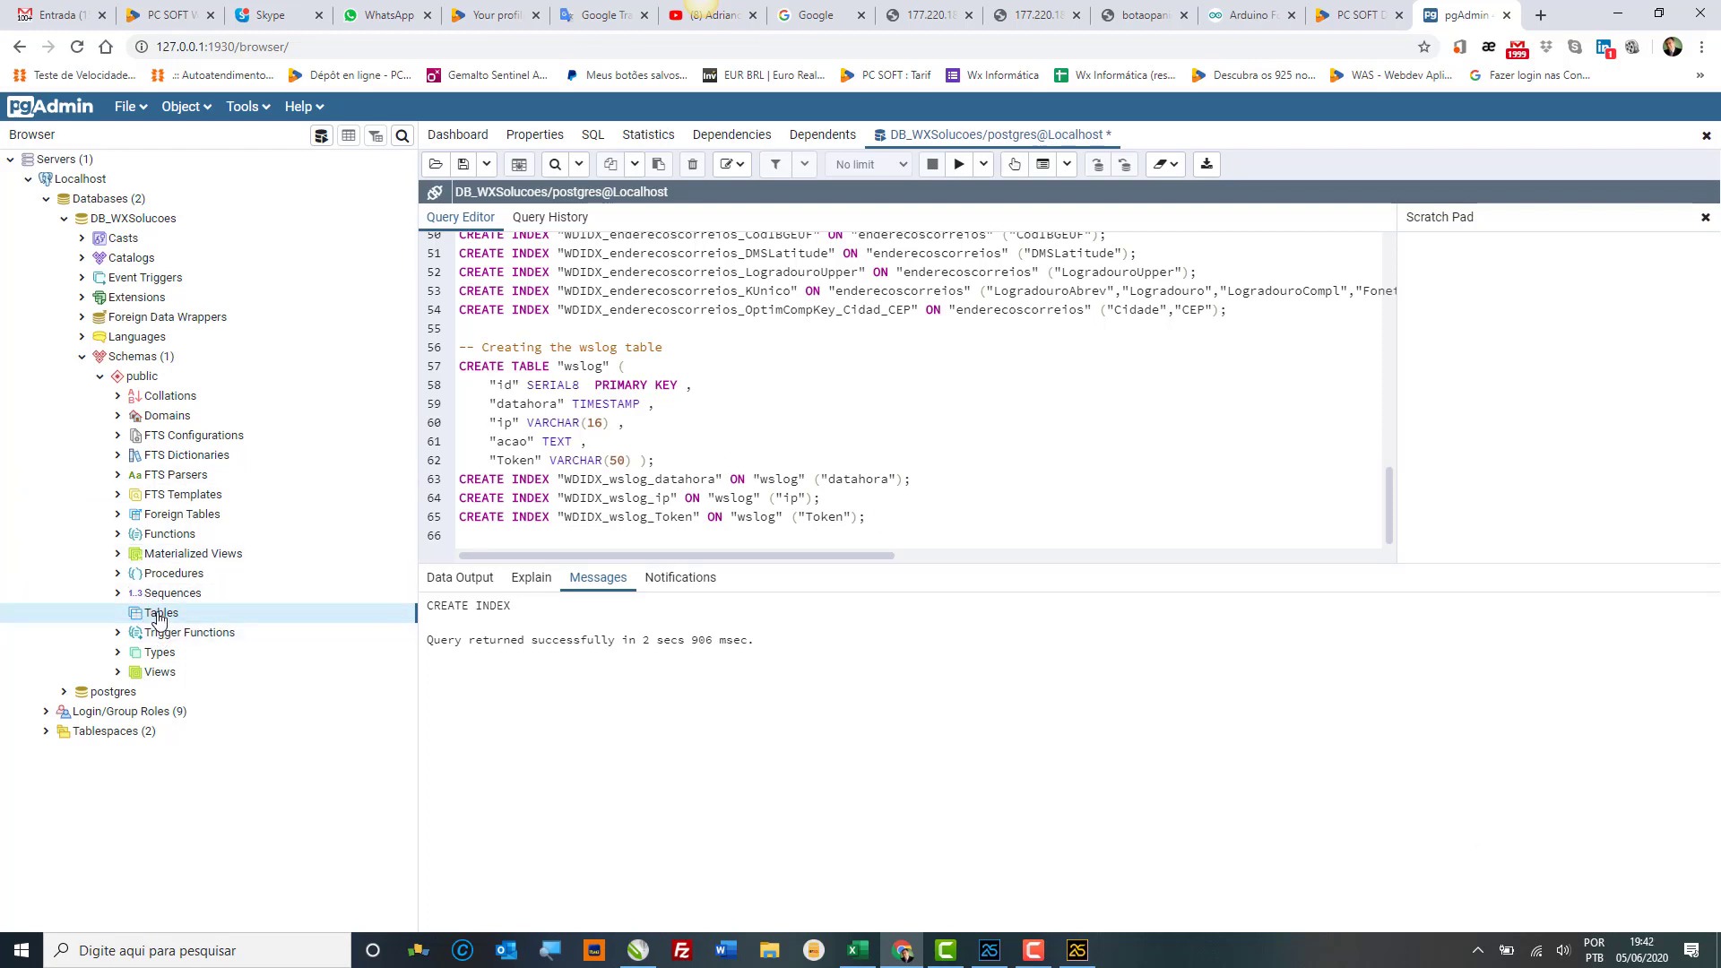
Step: Refresh Tables to confirm clientes, enderecoscorreios and wslog were created
right_click(159, 617)
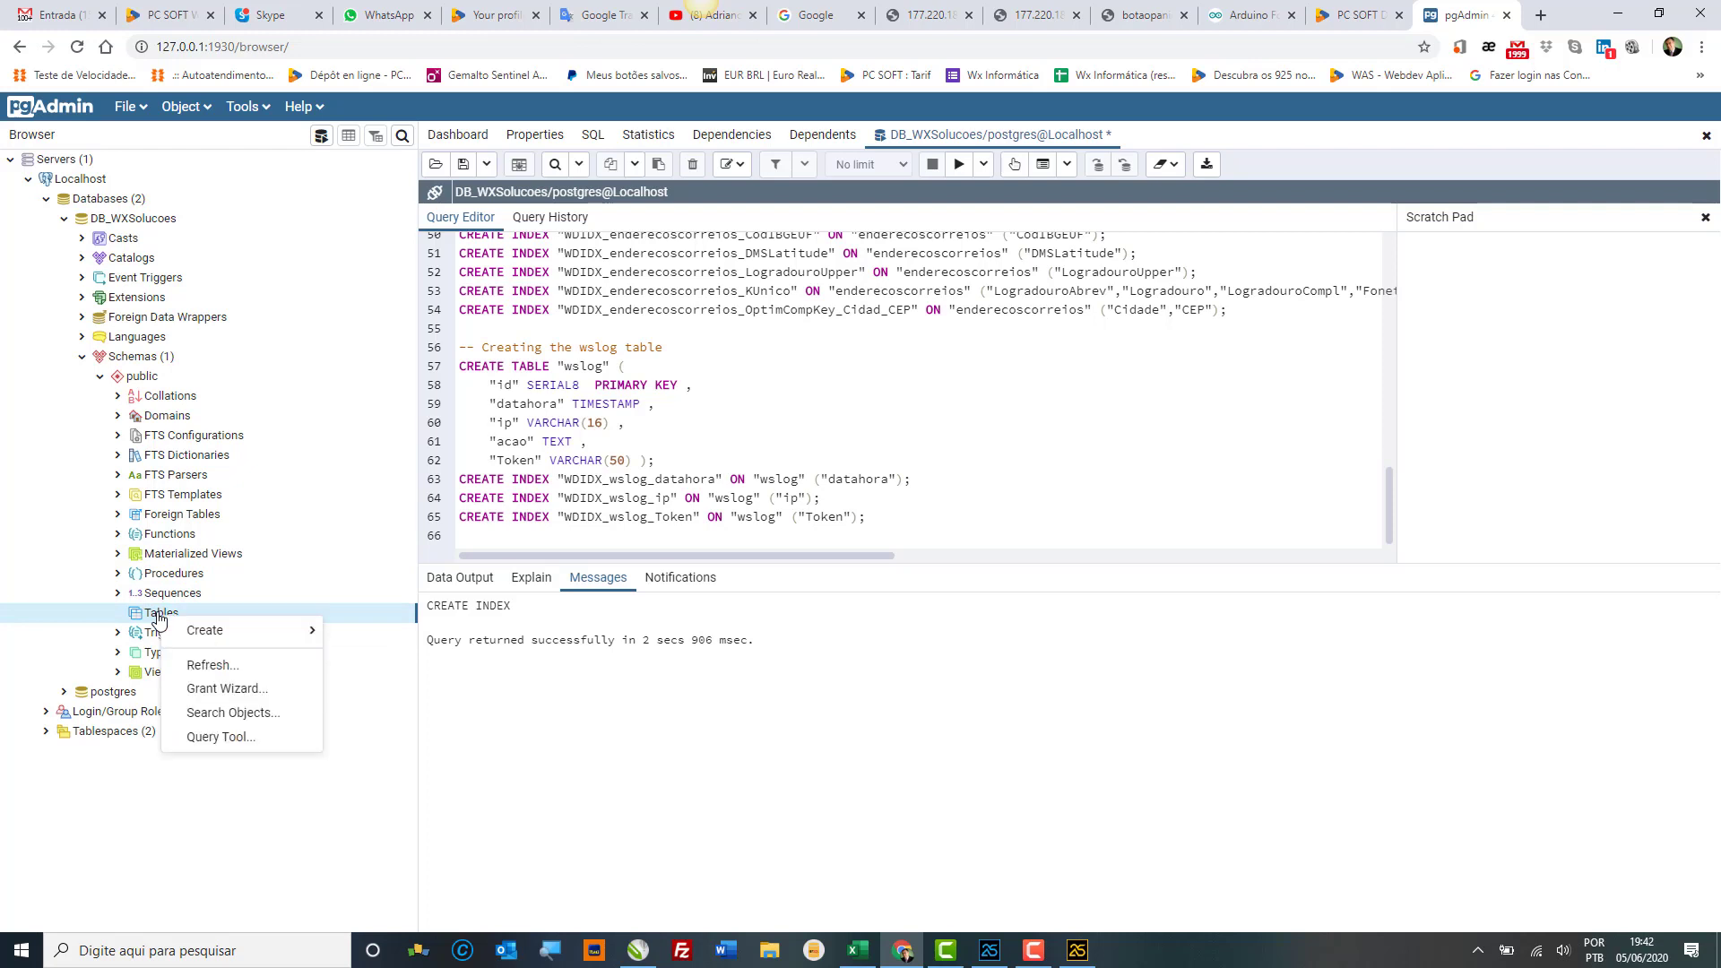
click(214, 669)
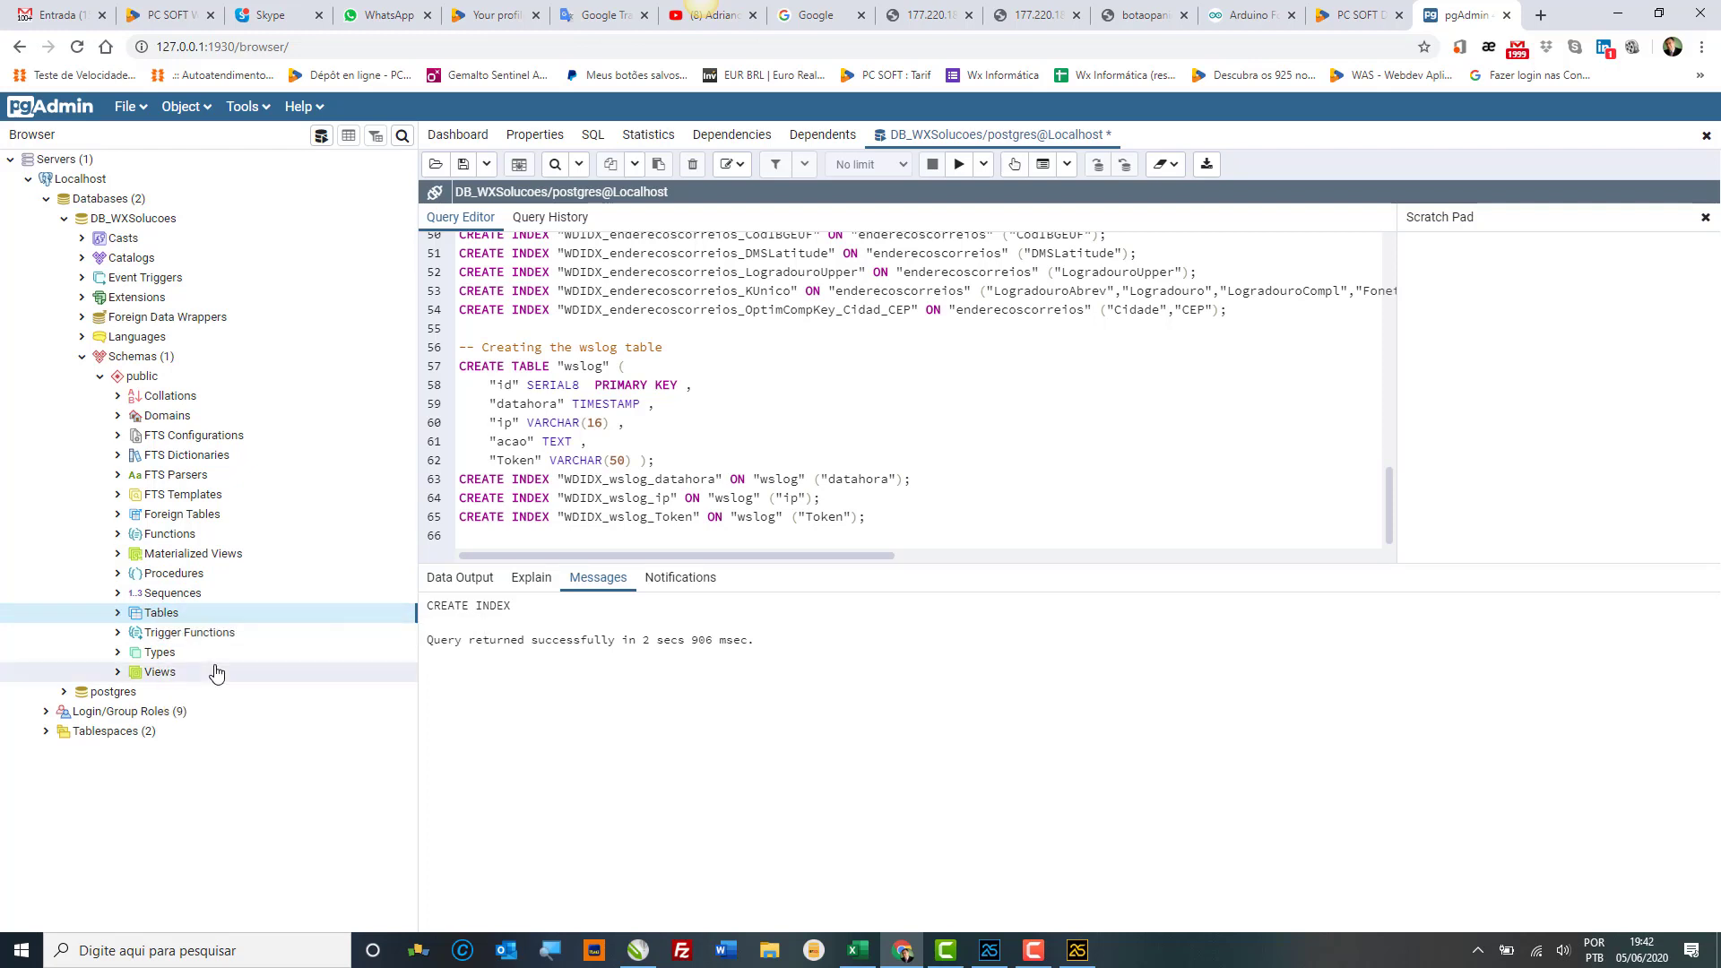
click(117, 615)
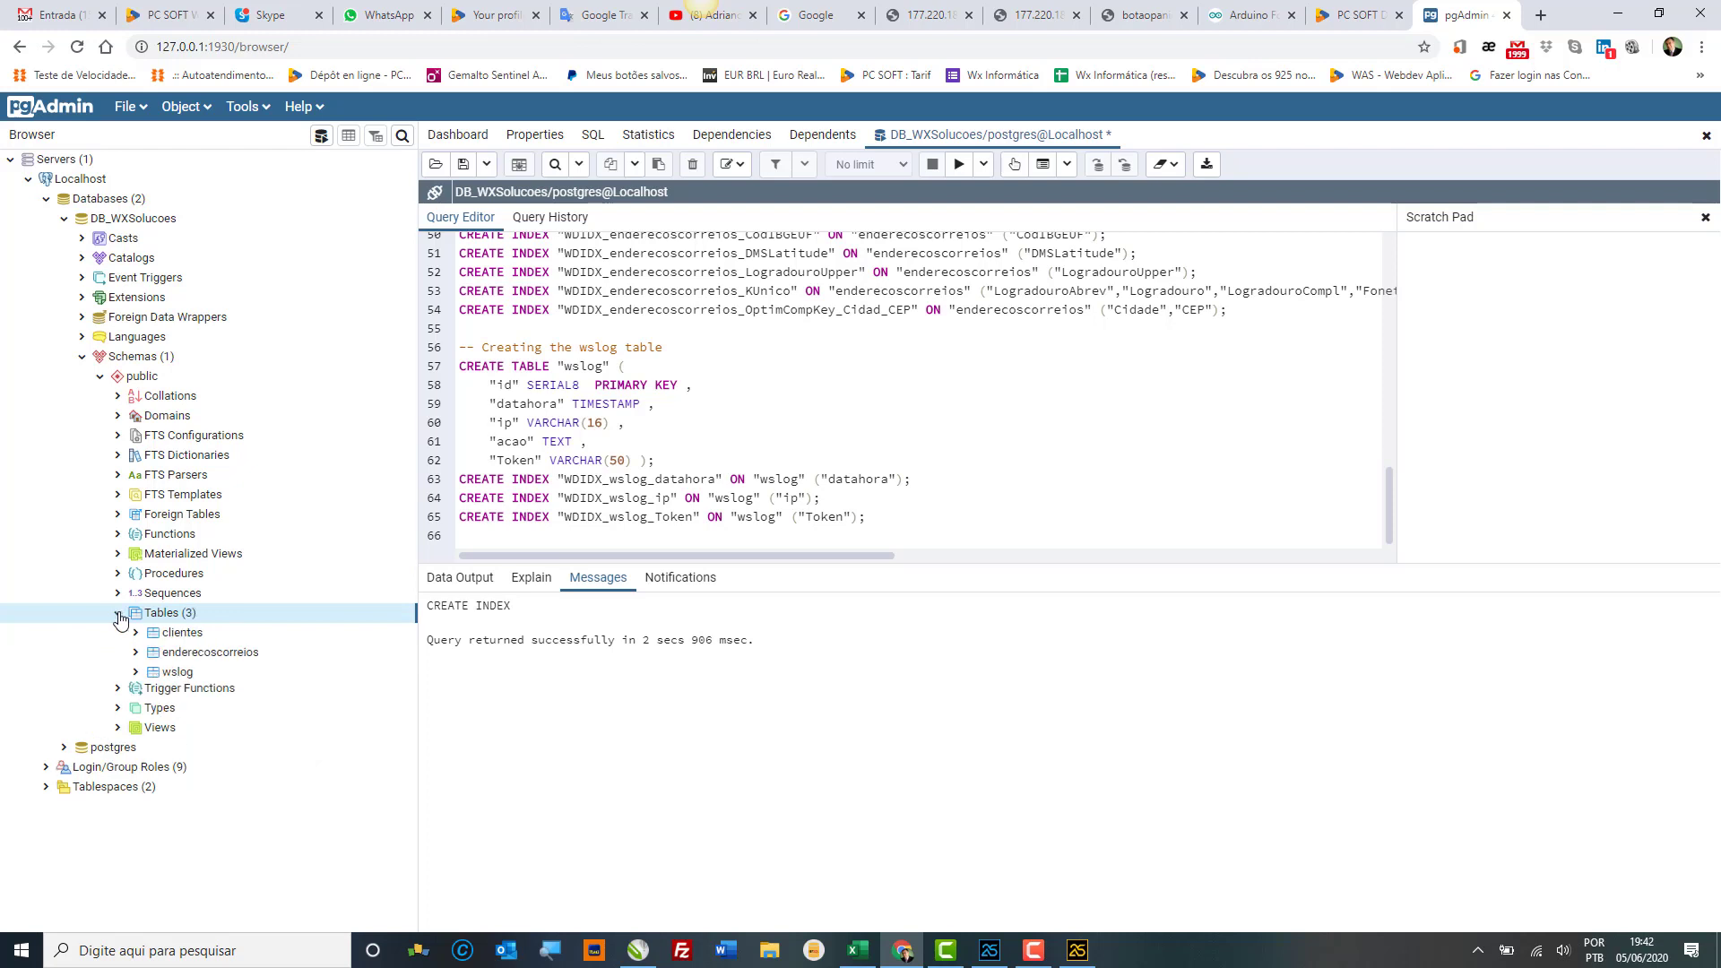
click(180, 639)
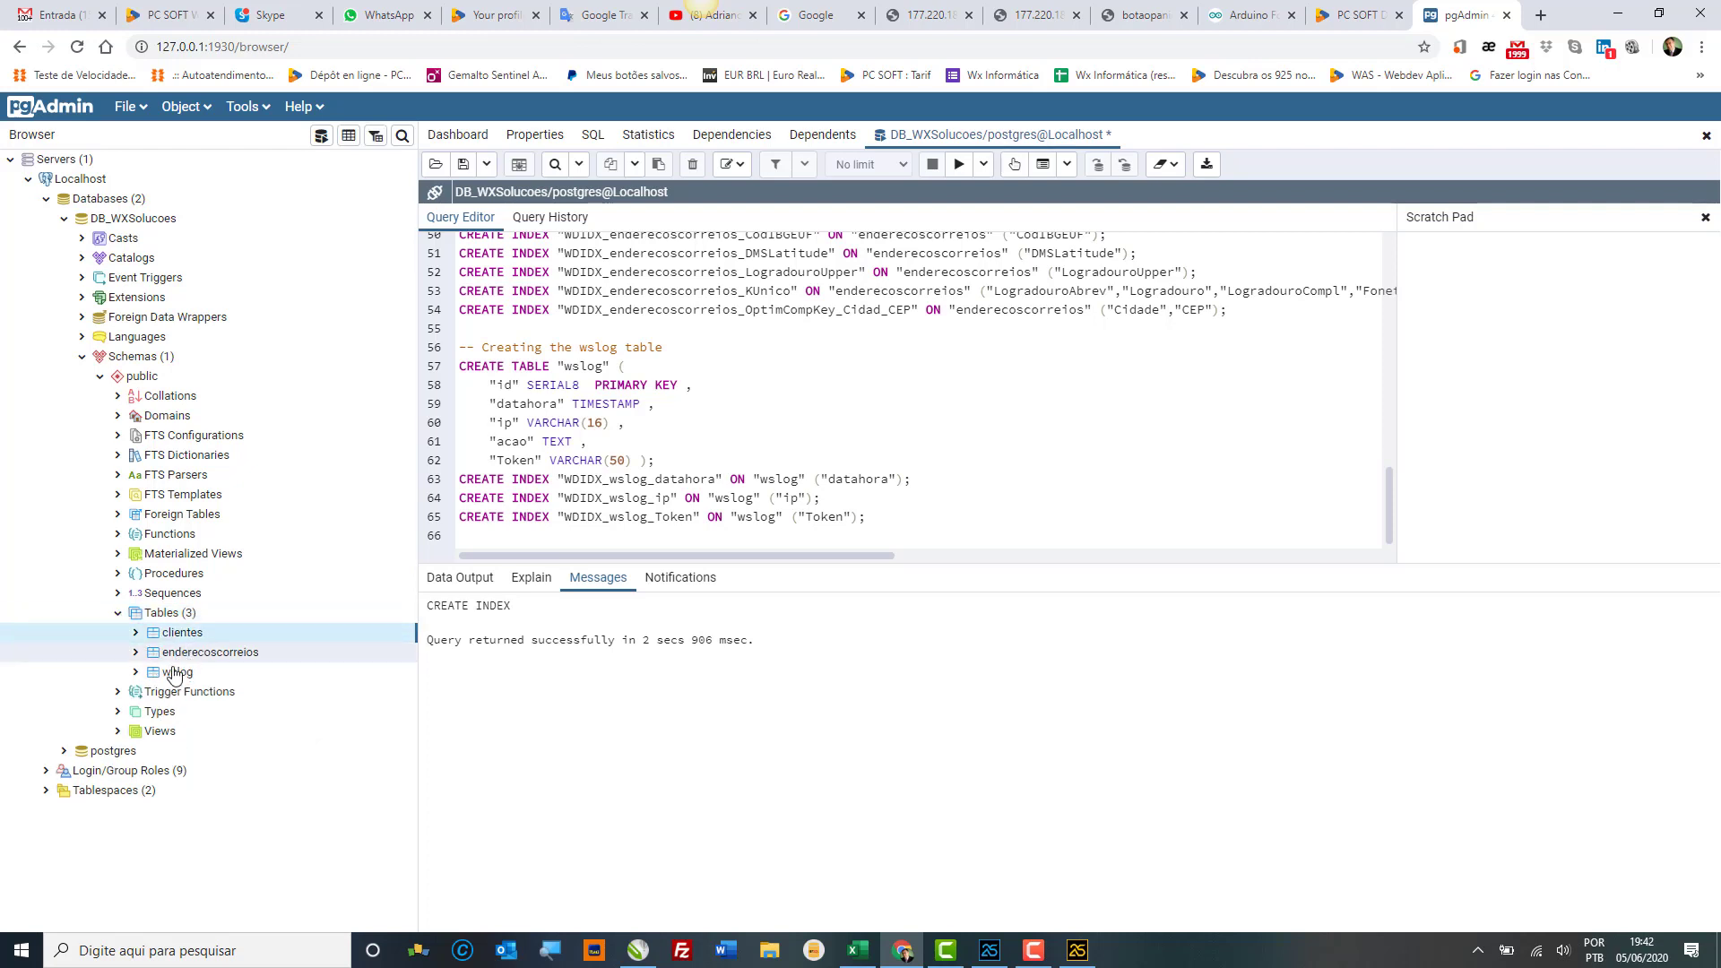
click(180, 678)
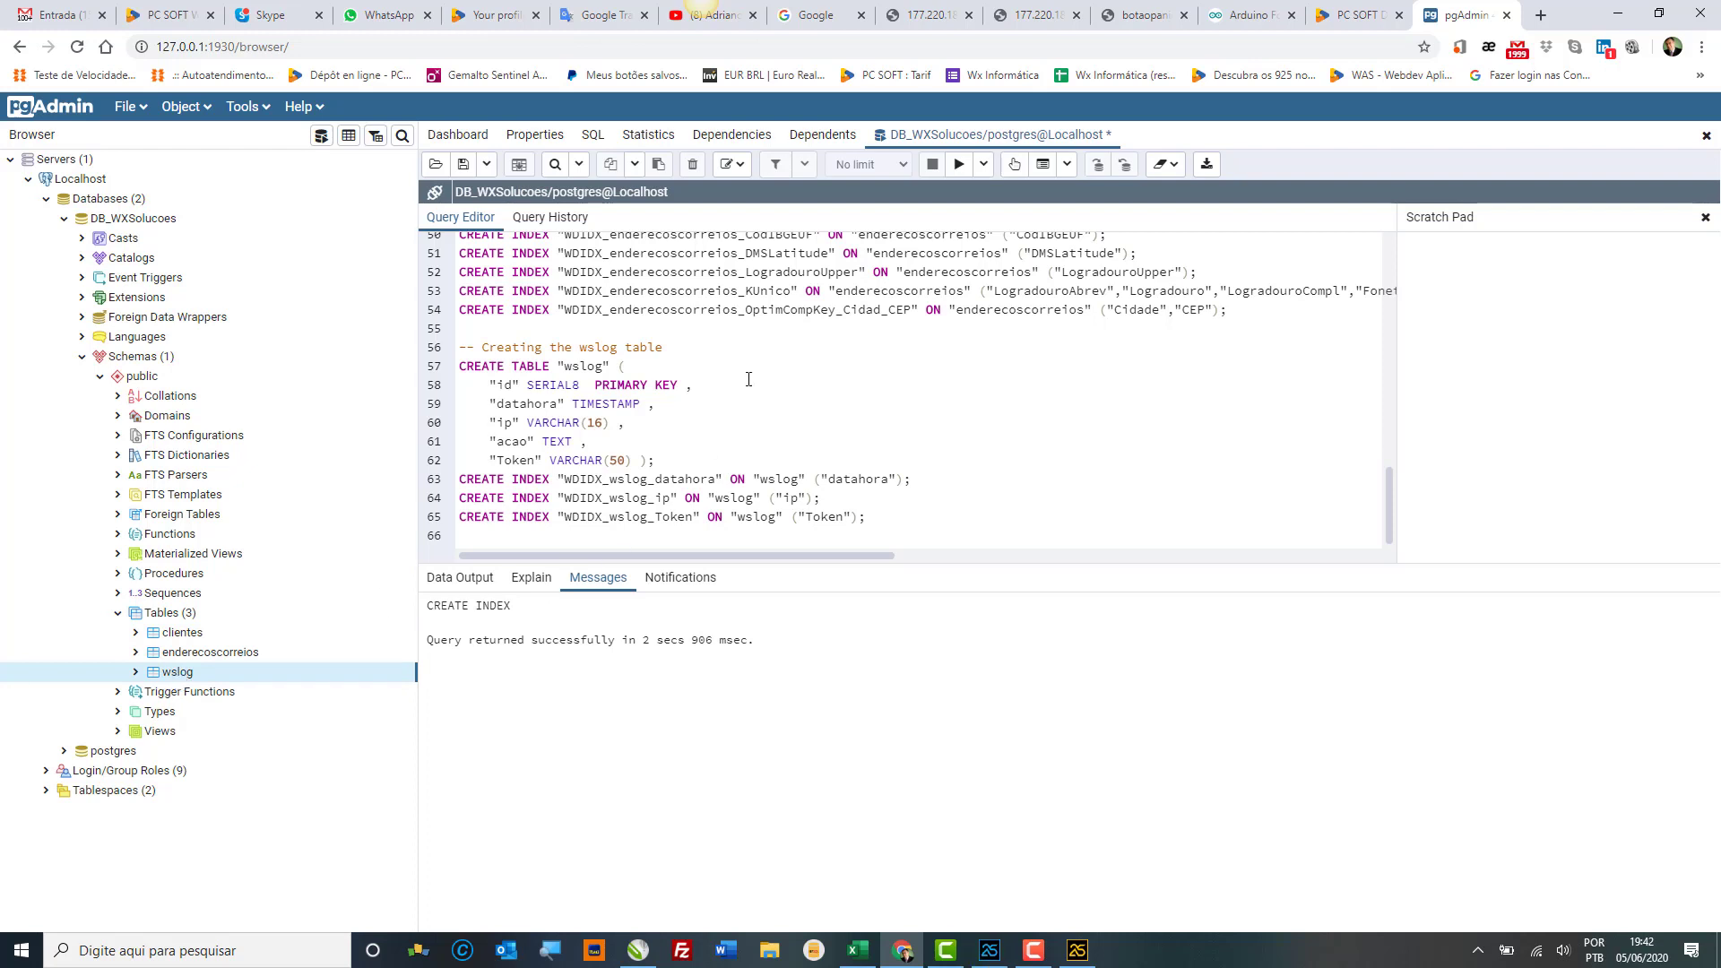
click(841, 379)
Step: Select all 91 files in C:\WINDEV 25\Programmes\Framework\Win64x86 for copying
click(776, 953)
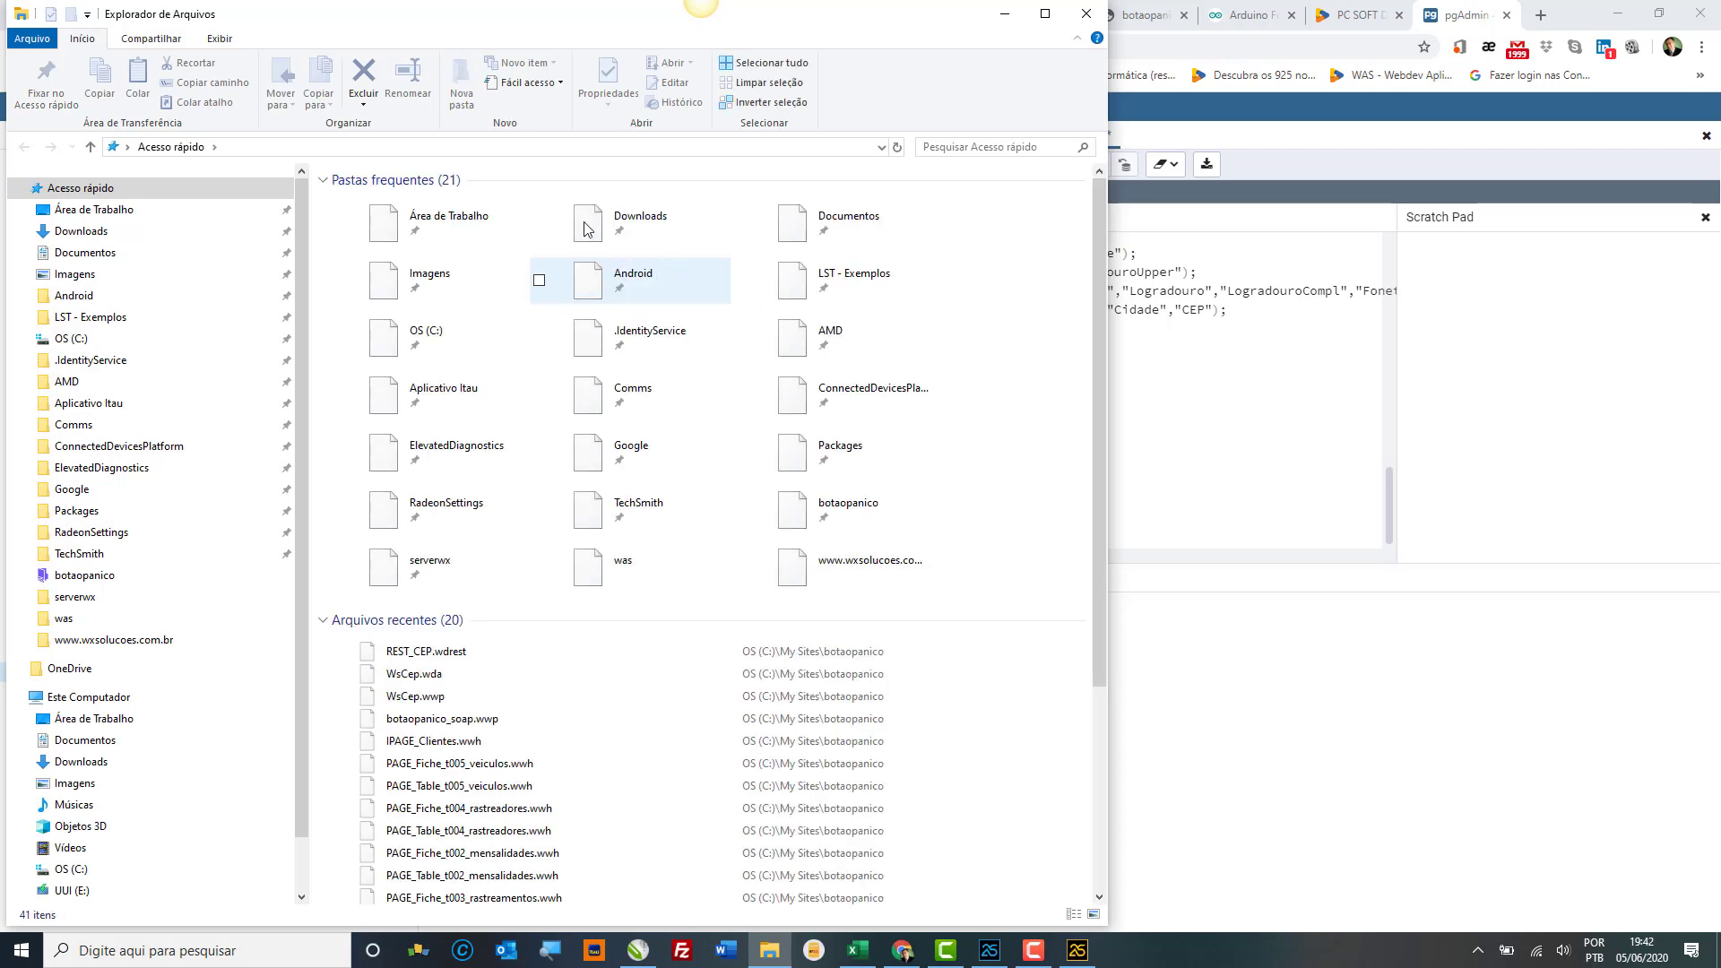
click(458, 332)
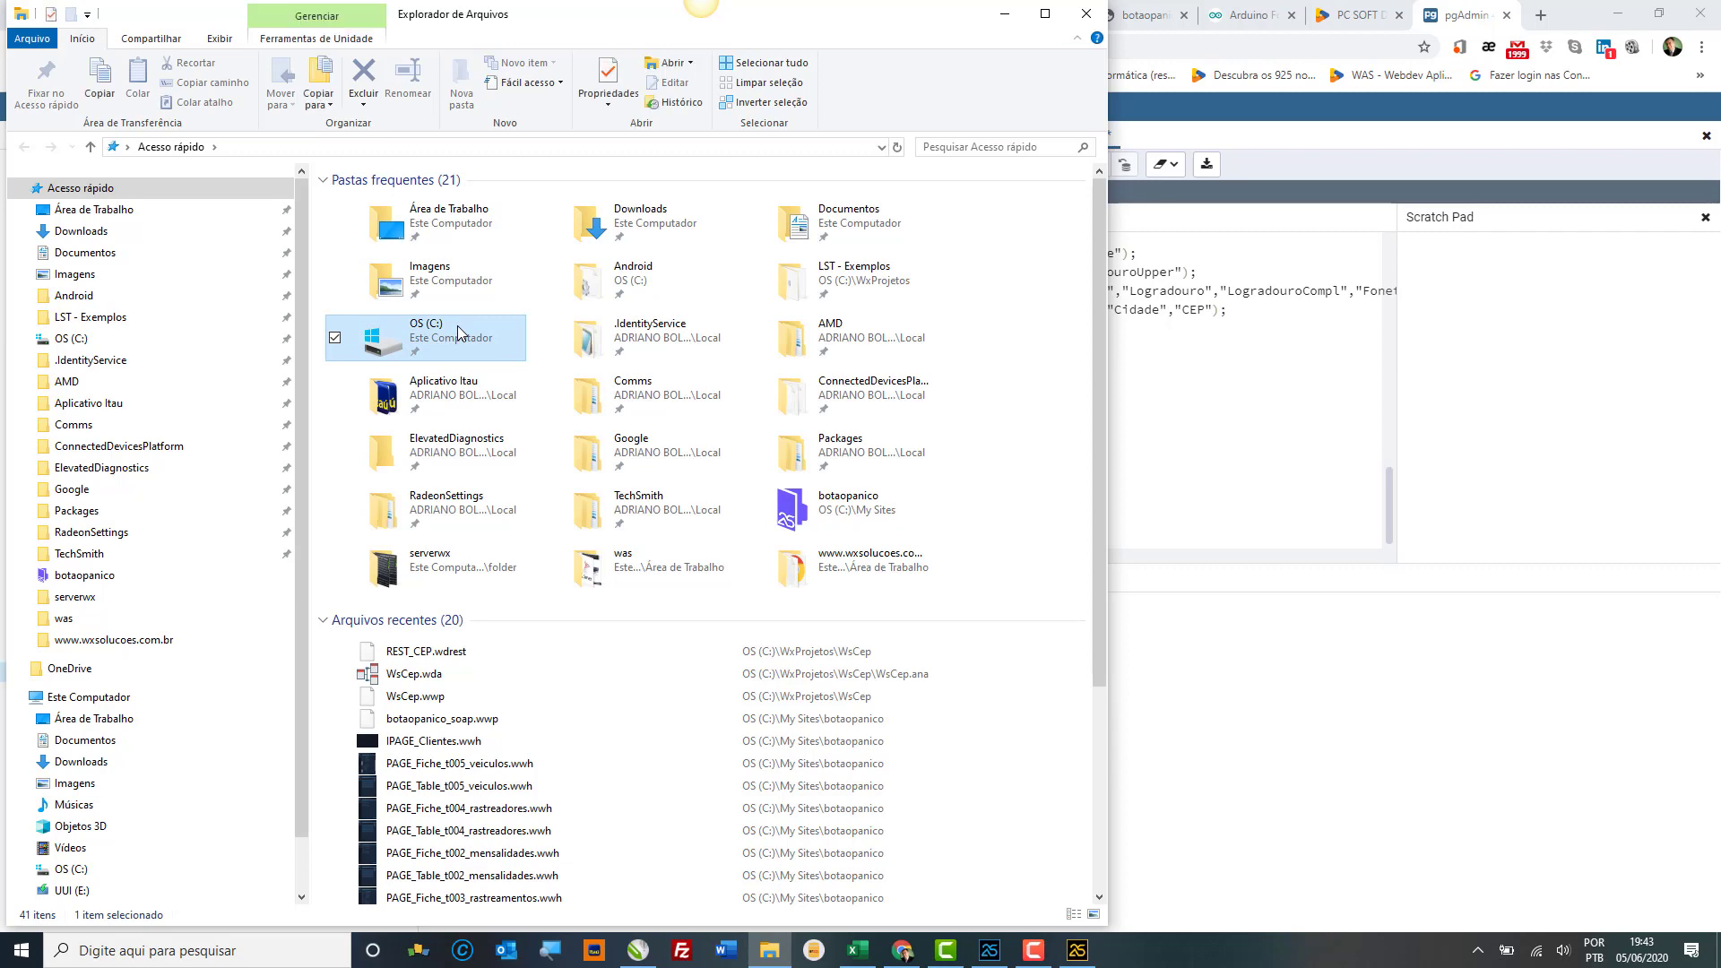
double_click(458, 333)
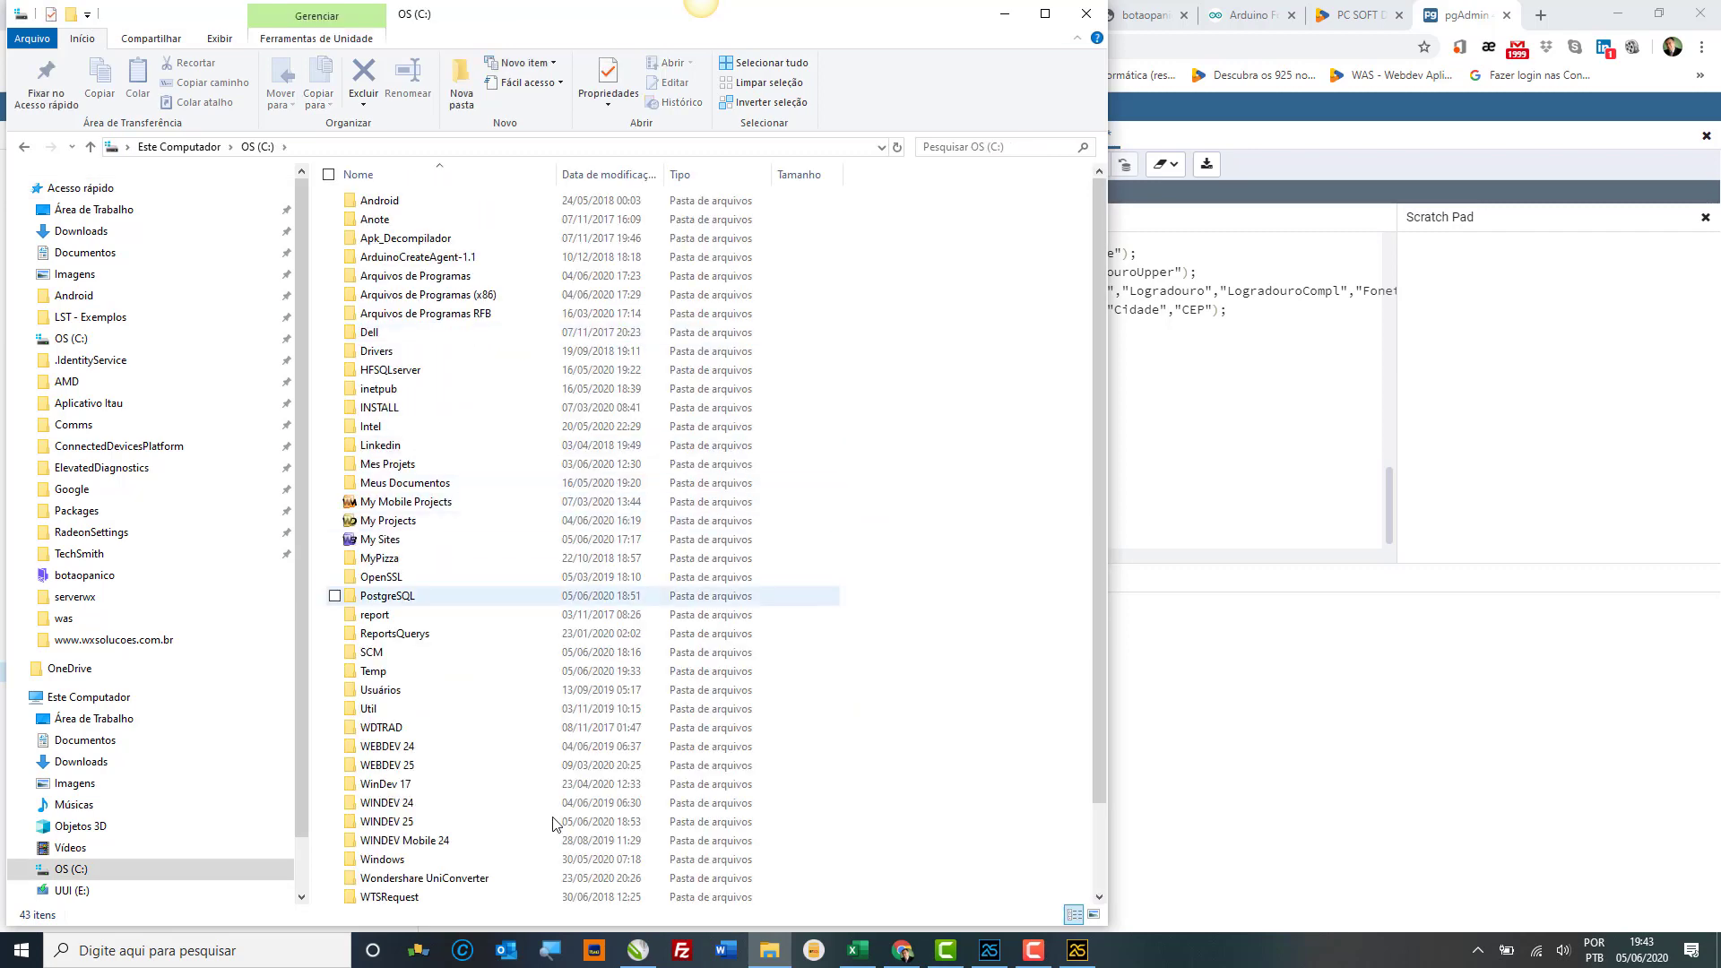
click(537, 822)
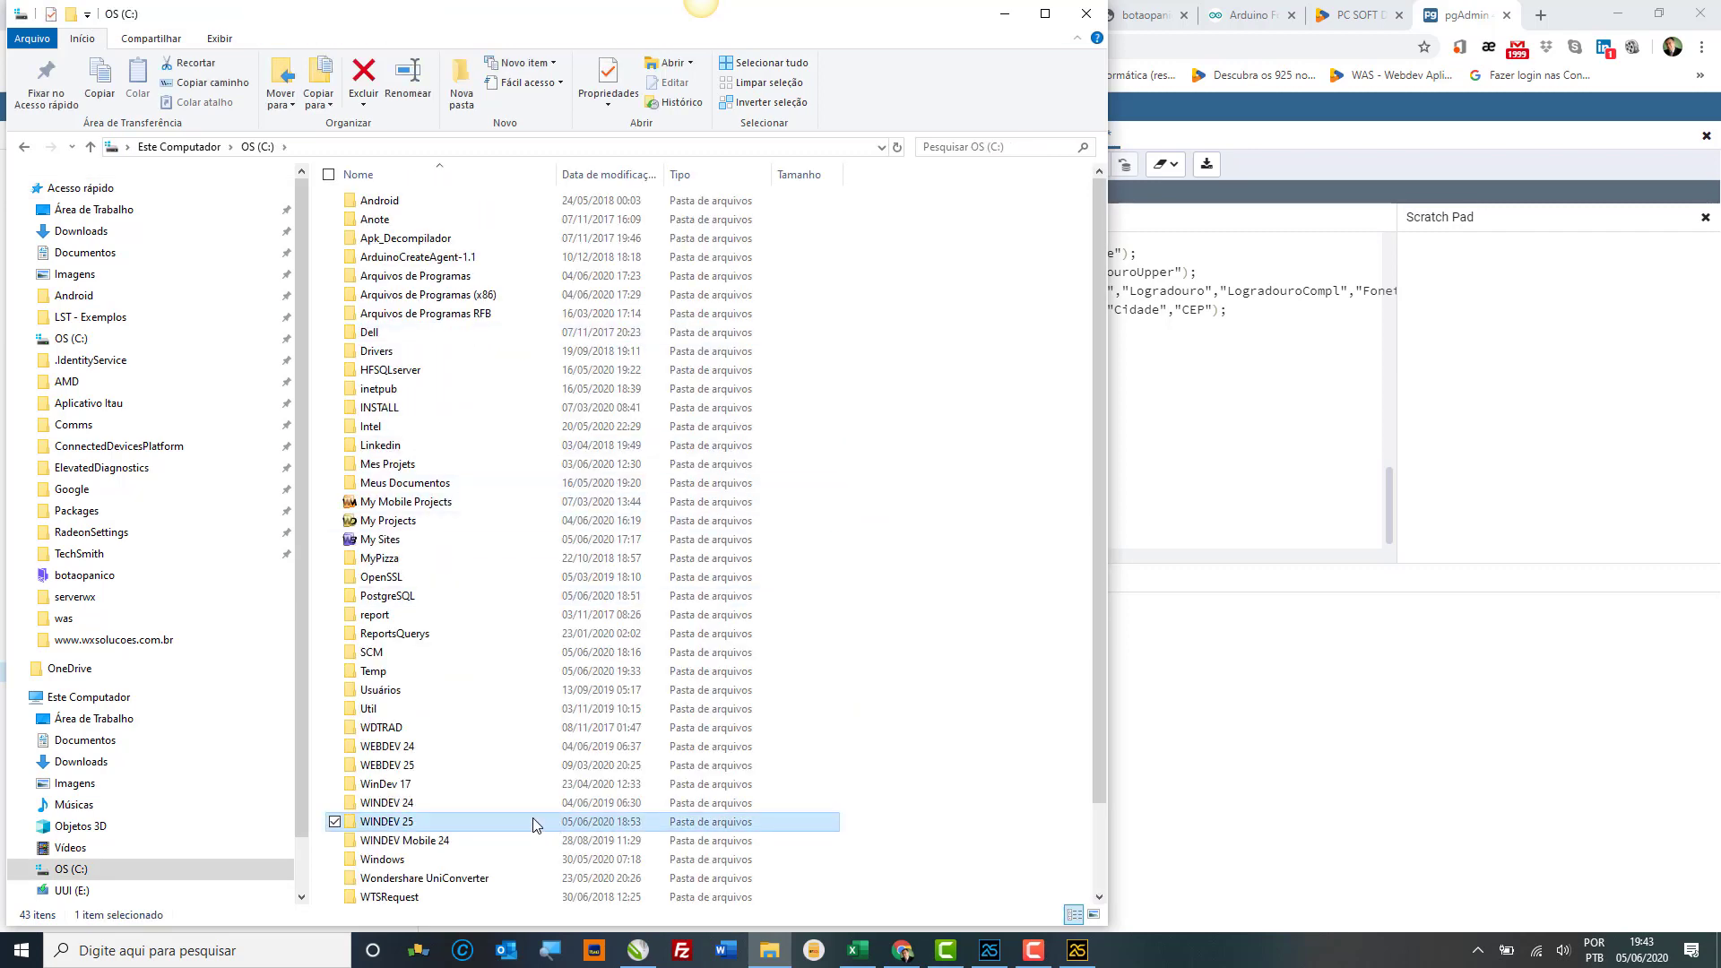
double_click(534, 824)
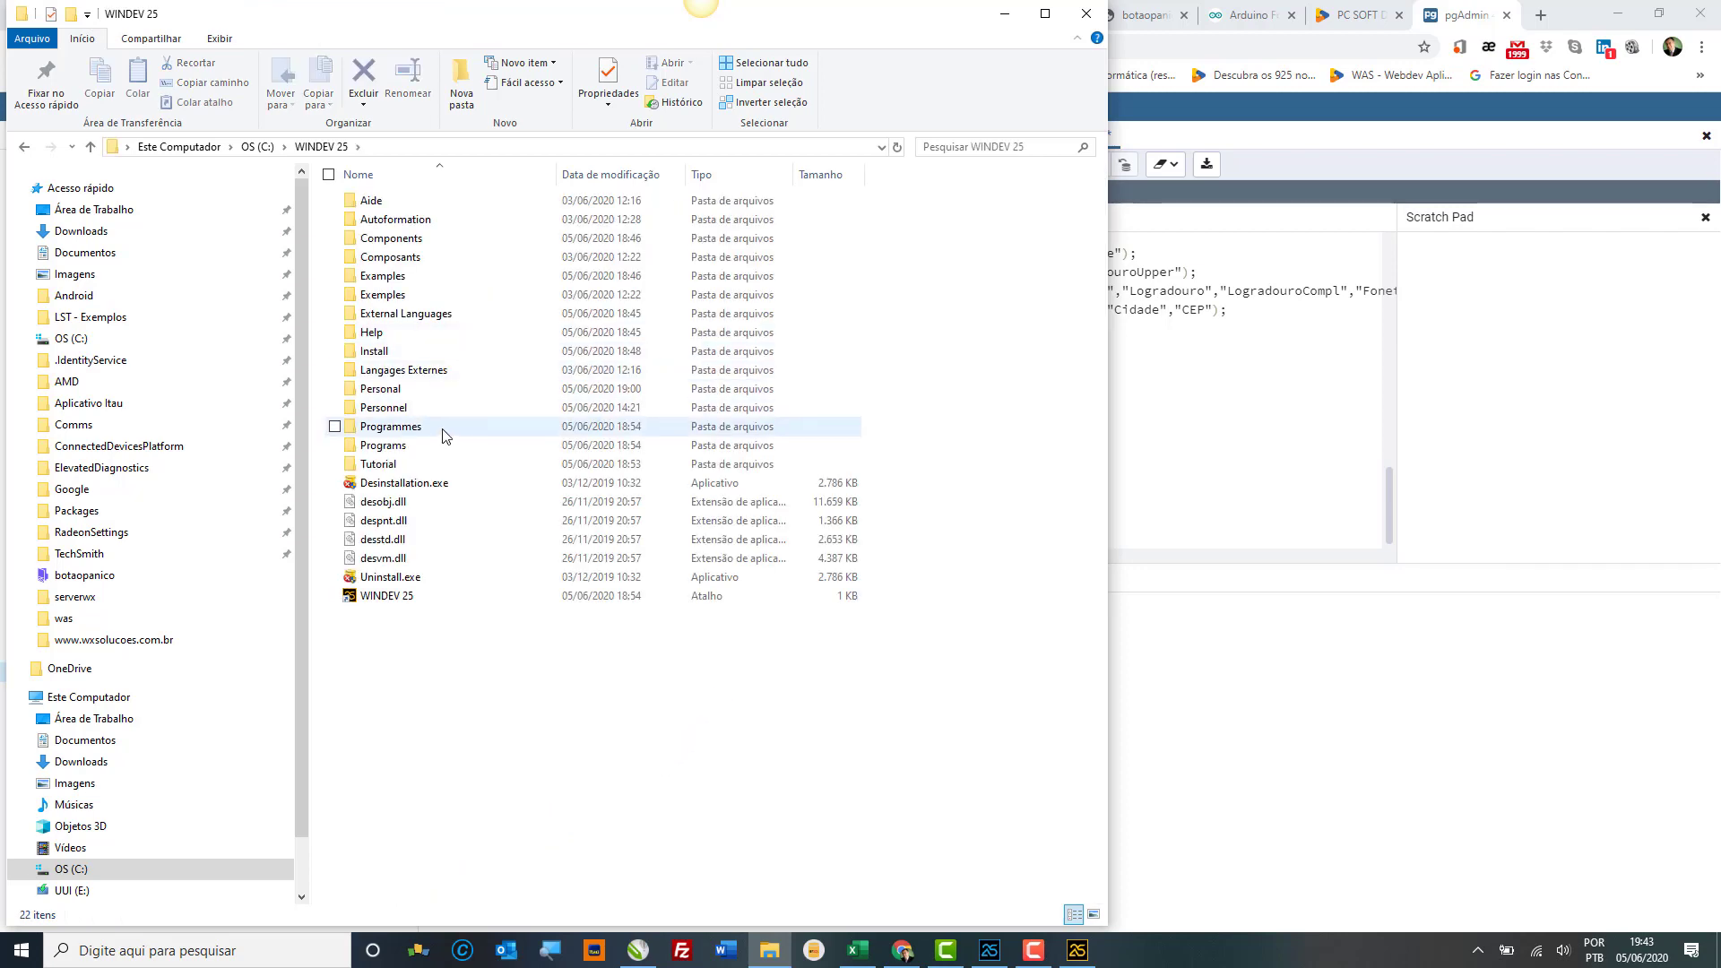
double_click(441, 436)
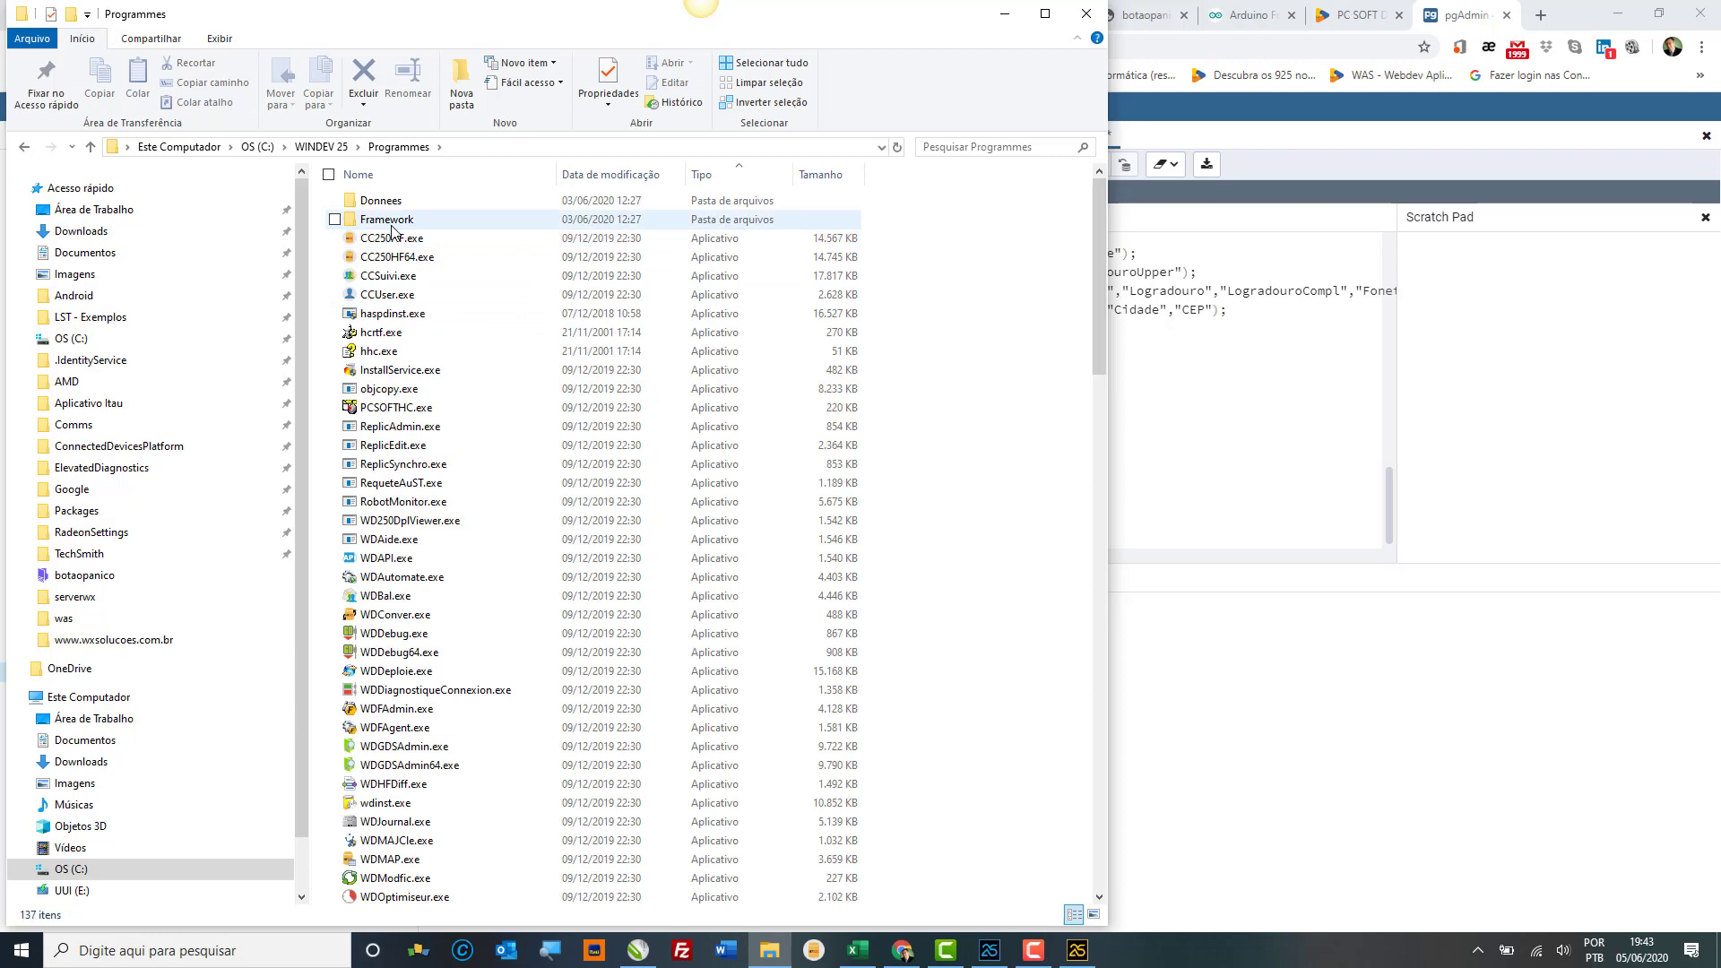
double_click(391, 226)
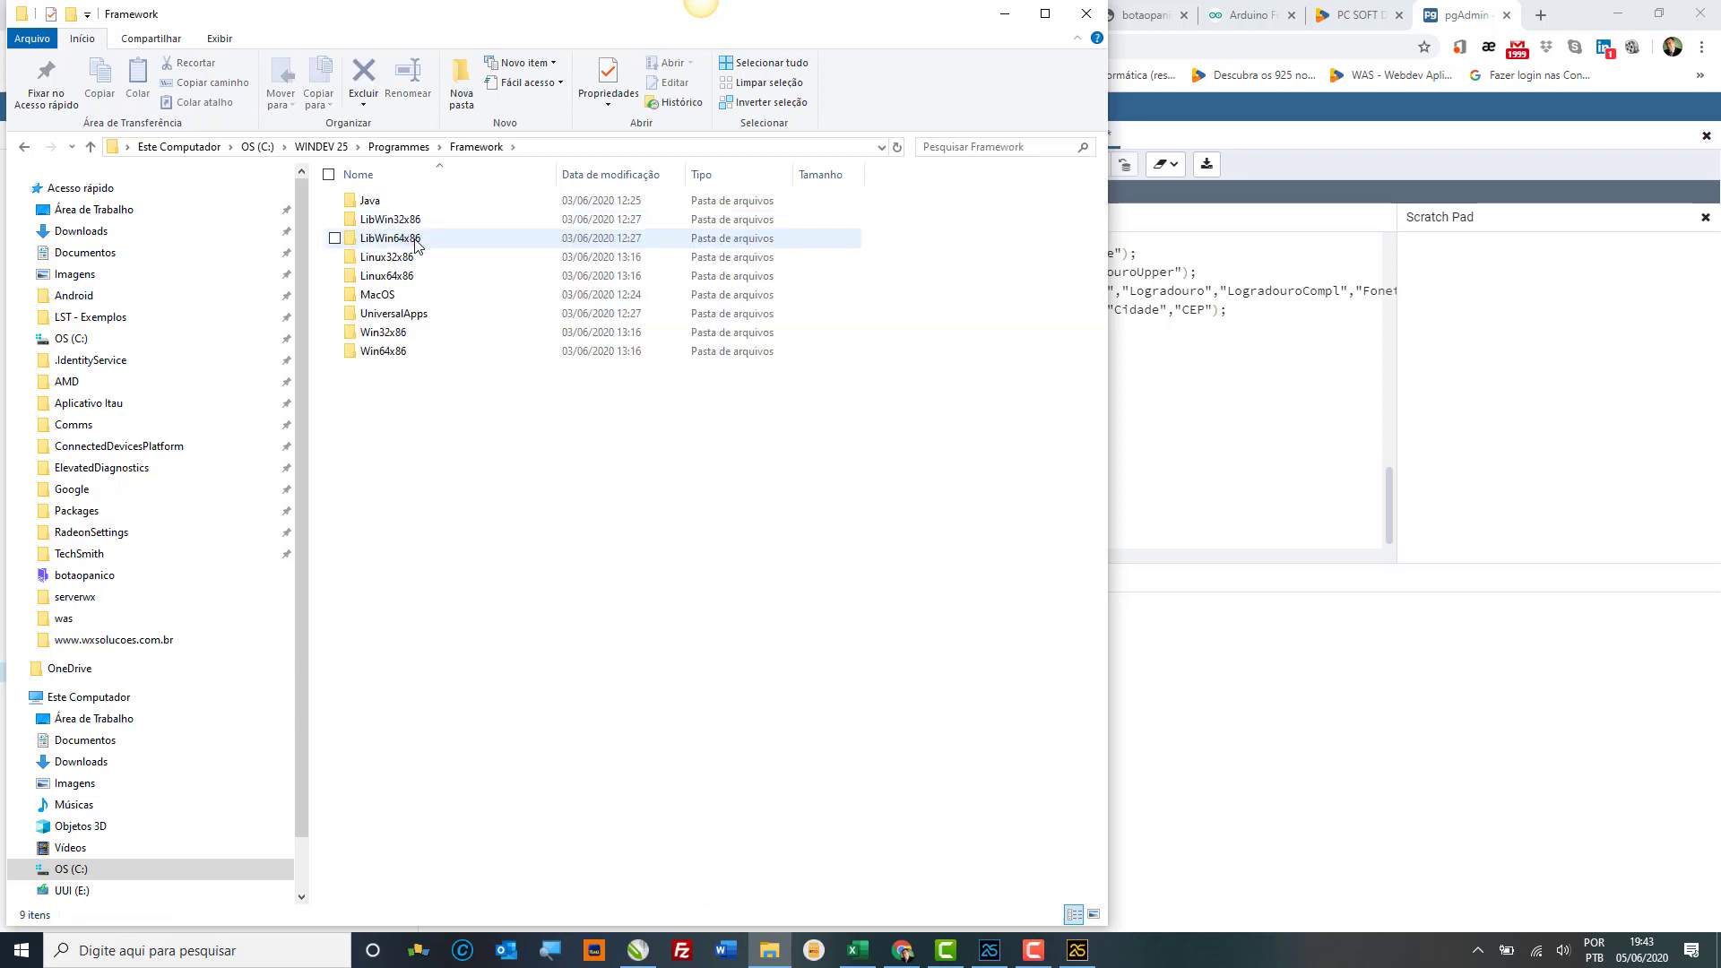
click(413, 357)
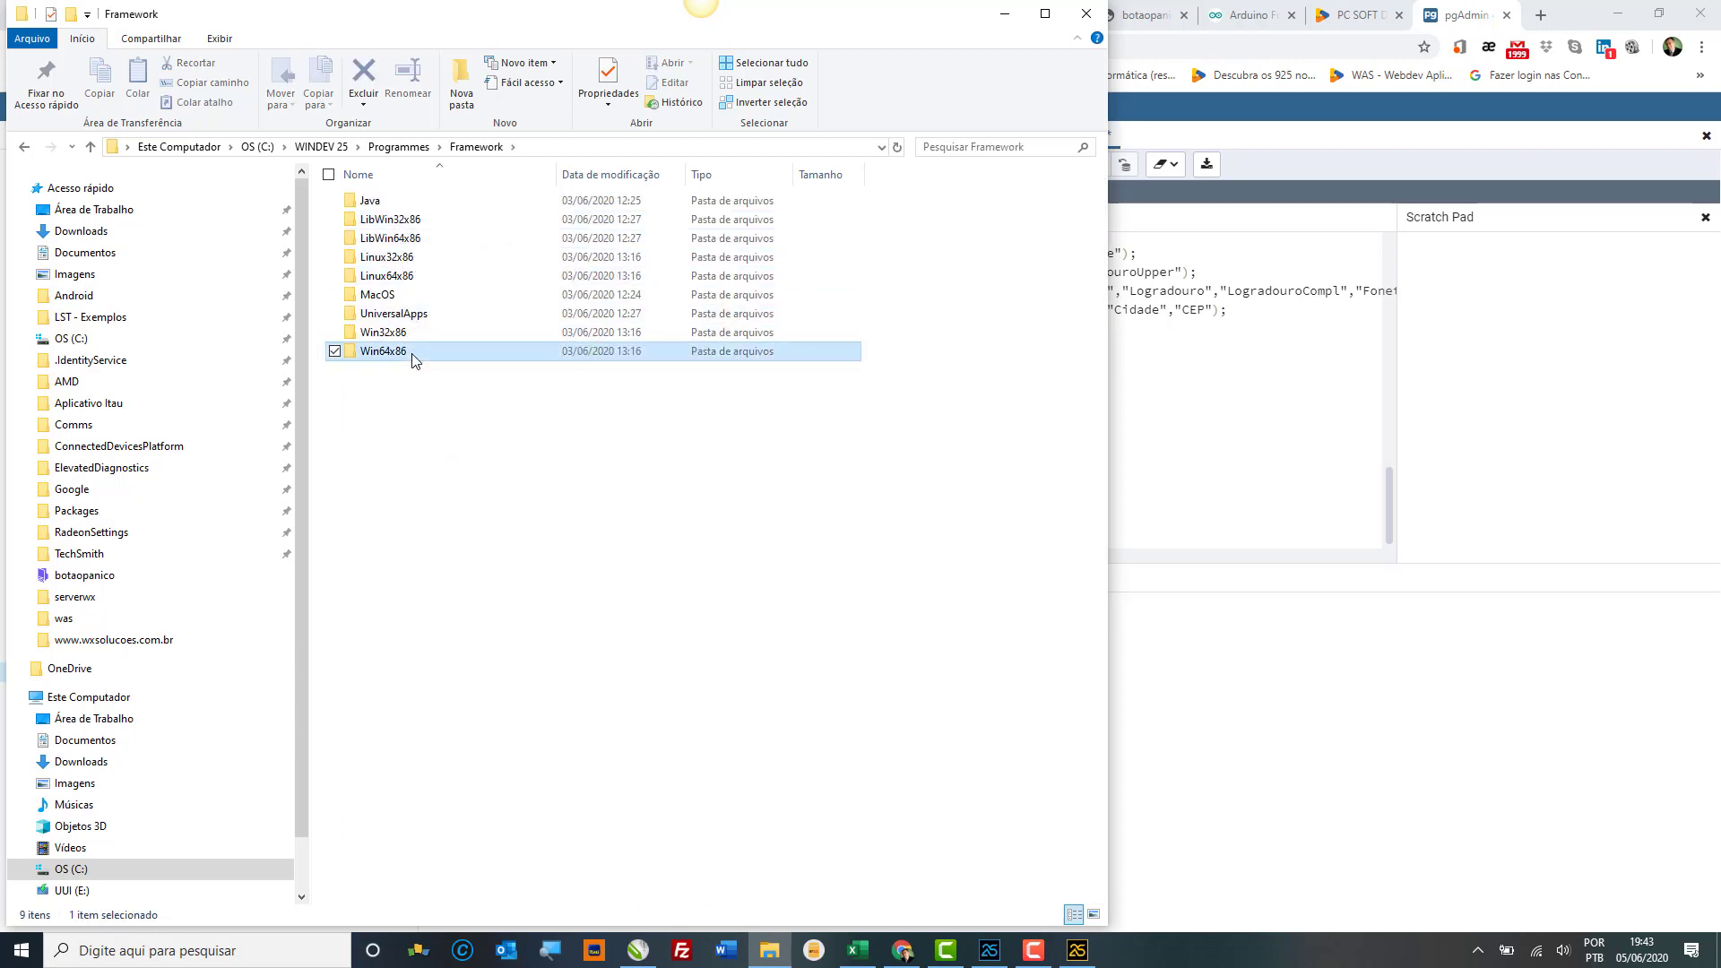
double_click(413, 354)
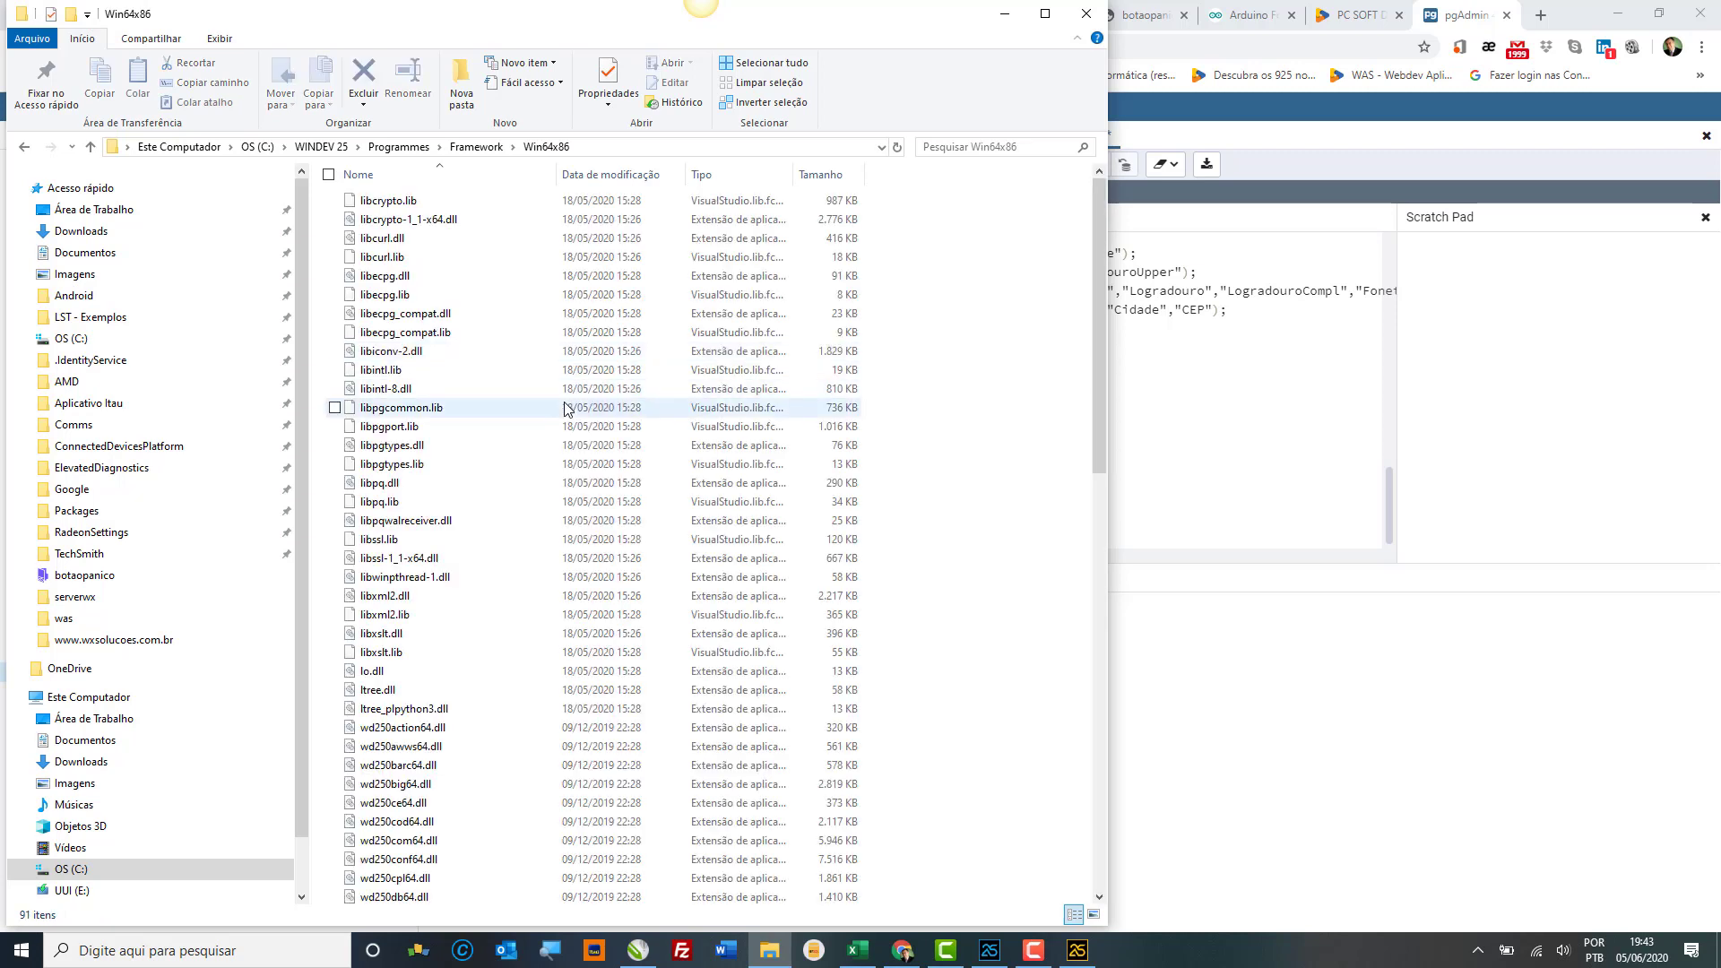
key(ctrl+a)
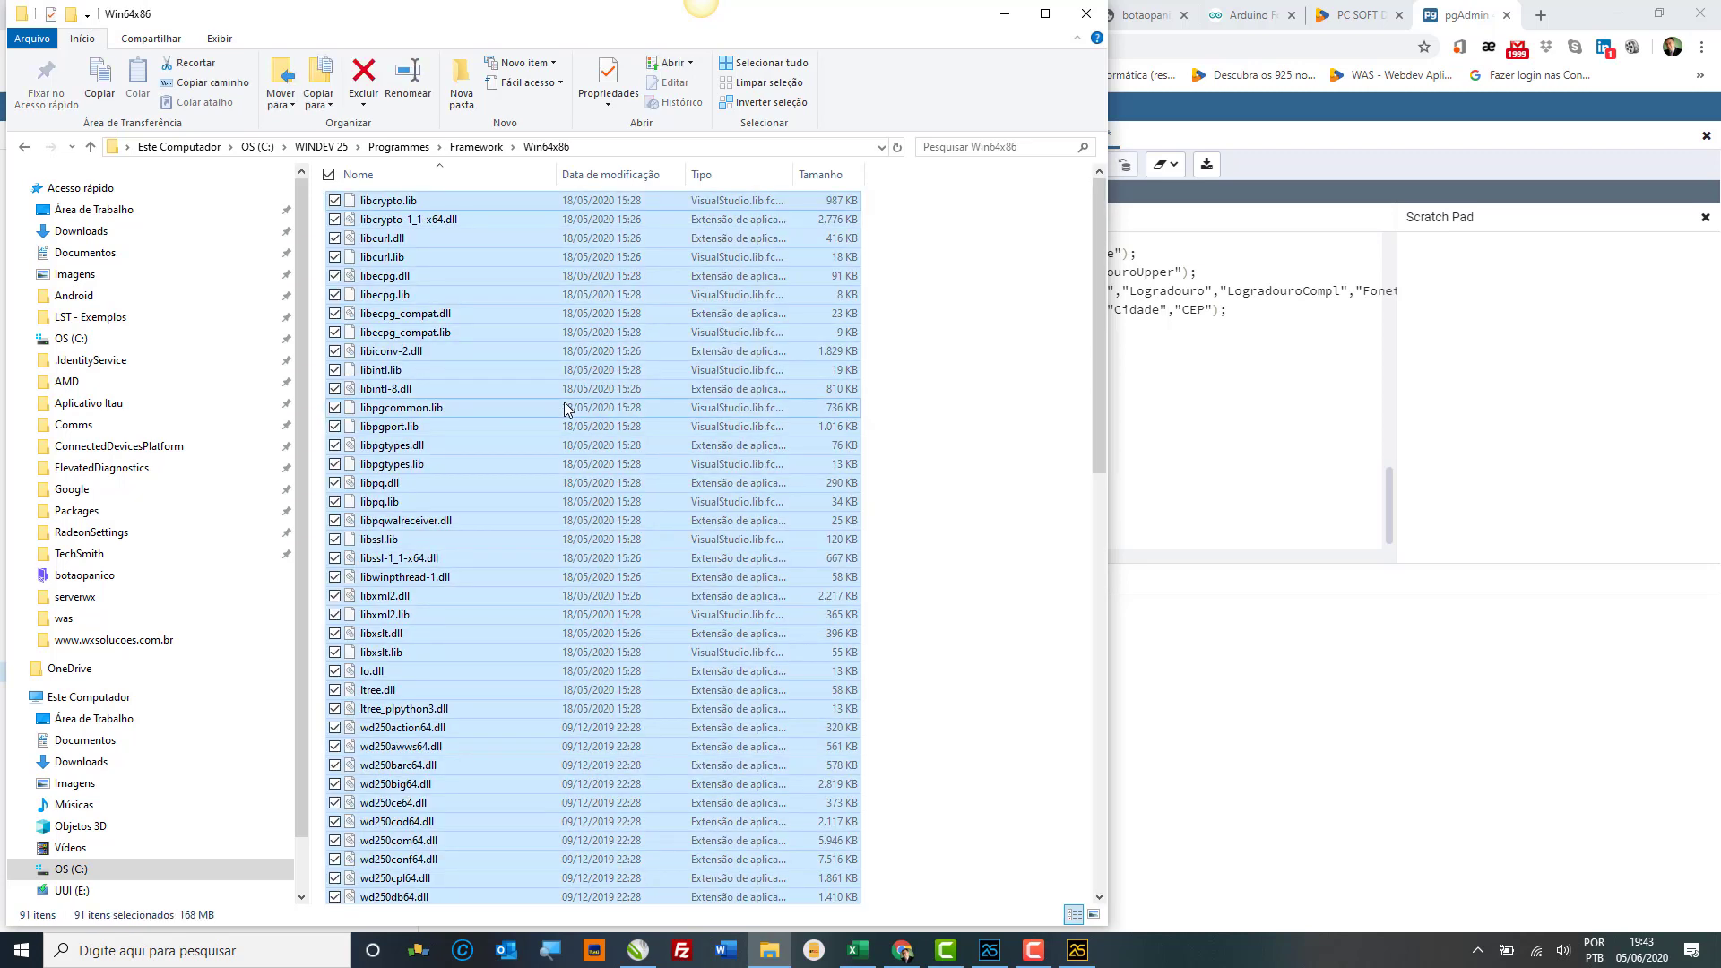
Step: Paste them into Programs\Framework\Win64x86, skipping same-named files, and close Explorer
click(321, 148)
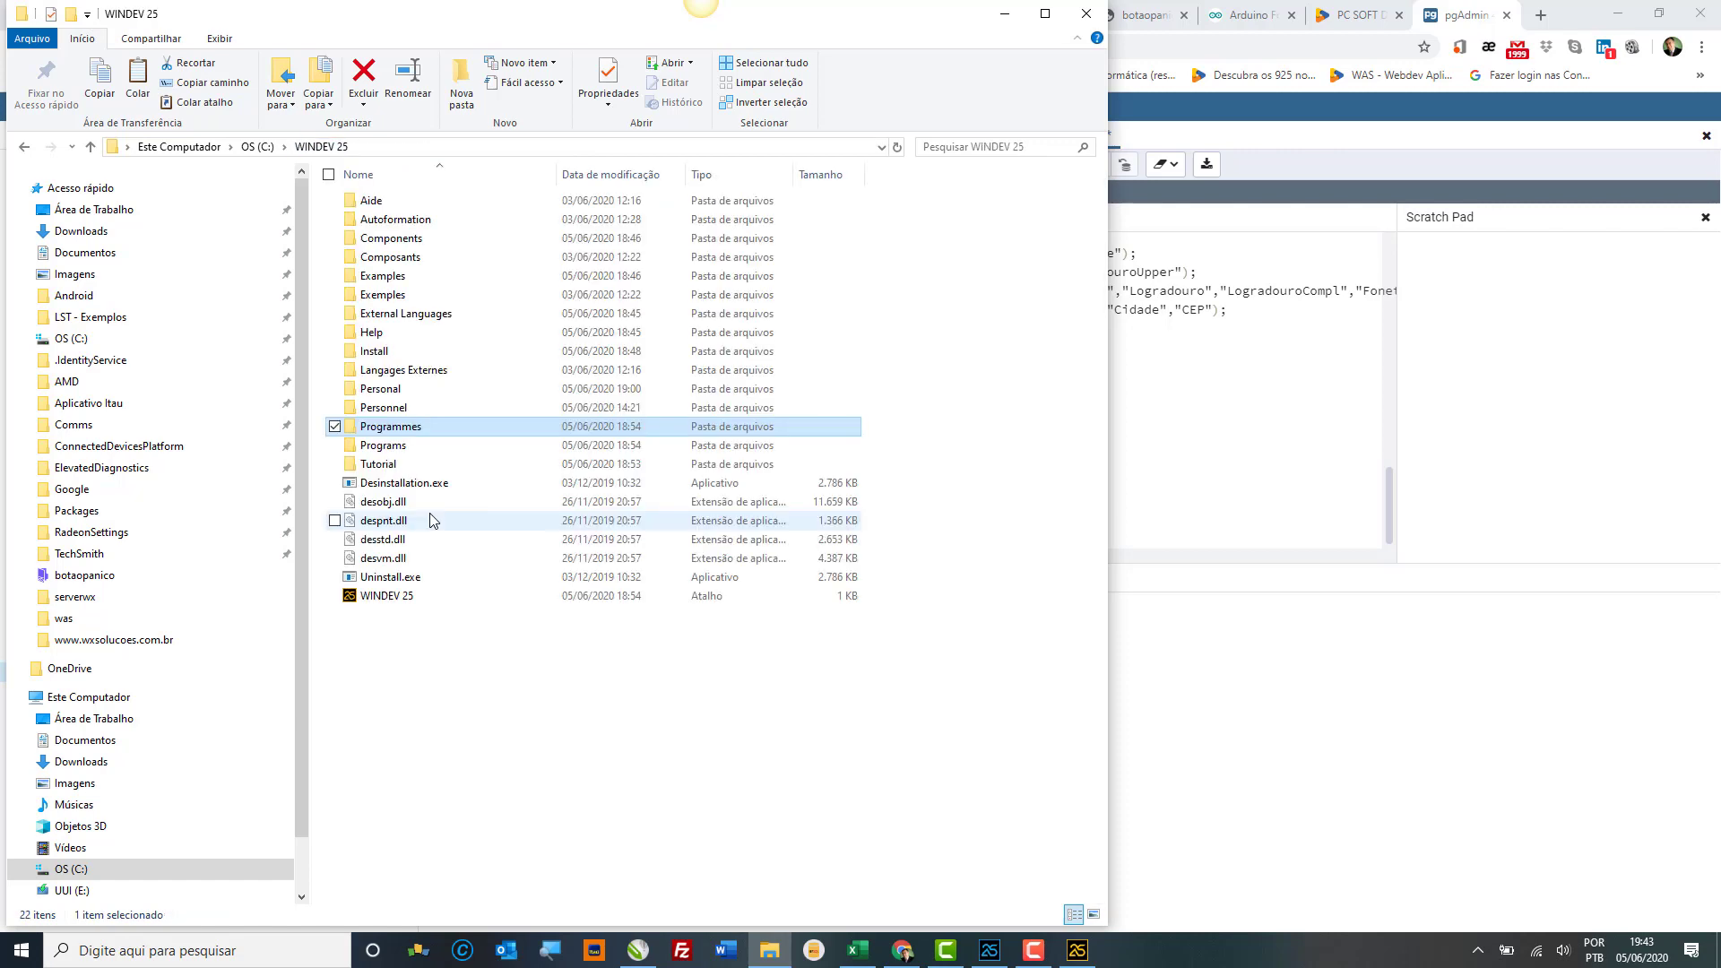
click(439, 446)
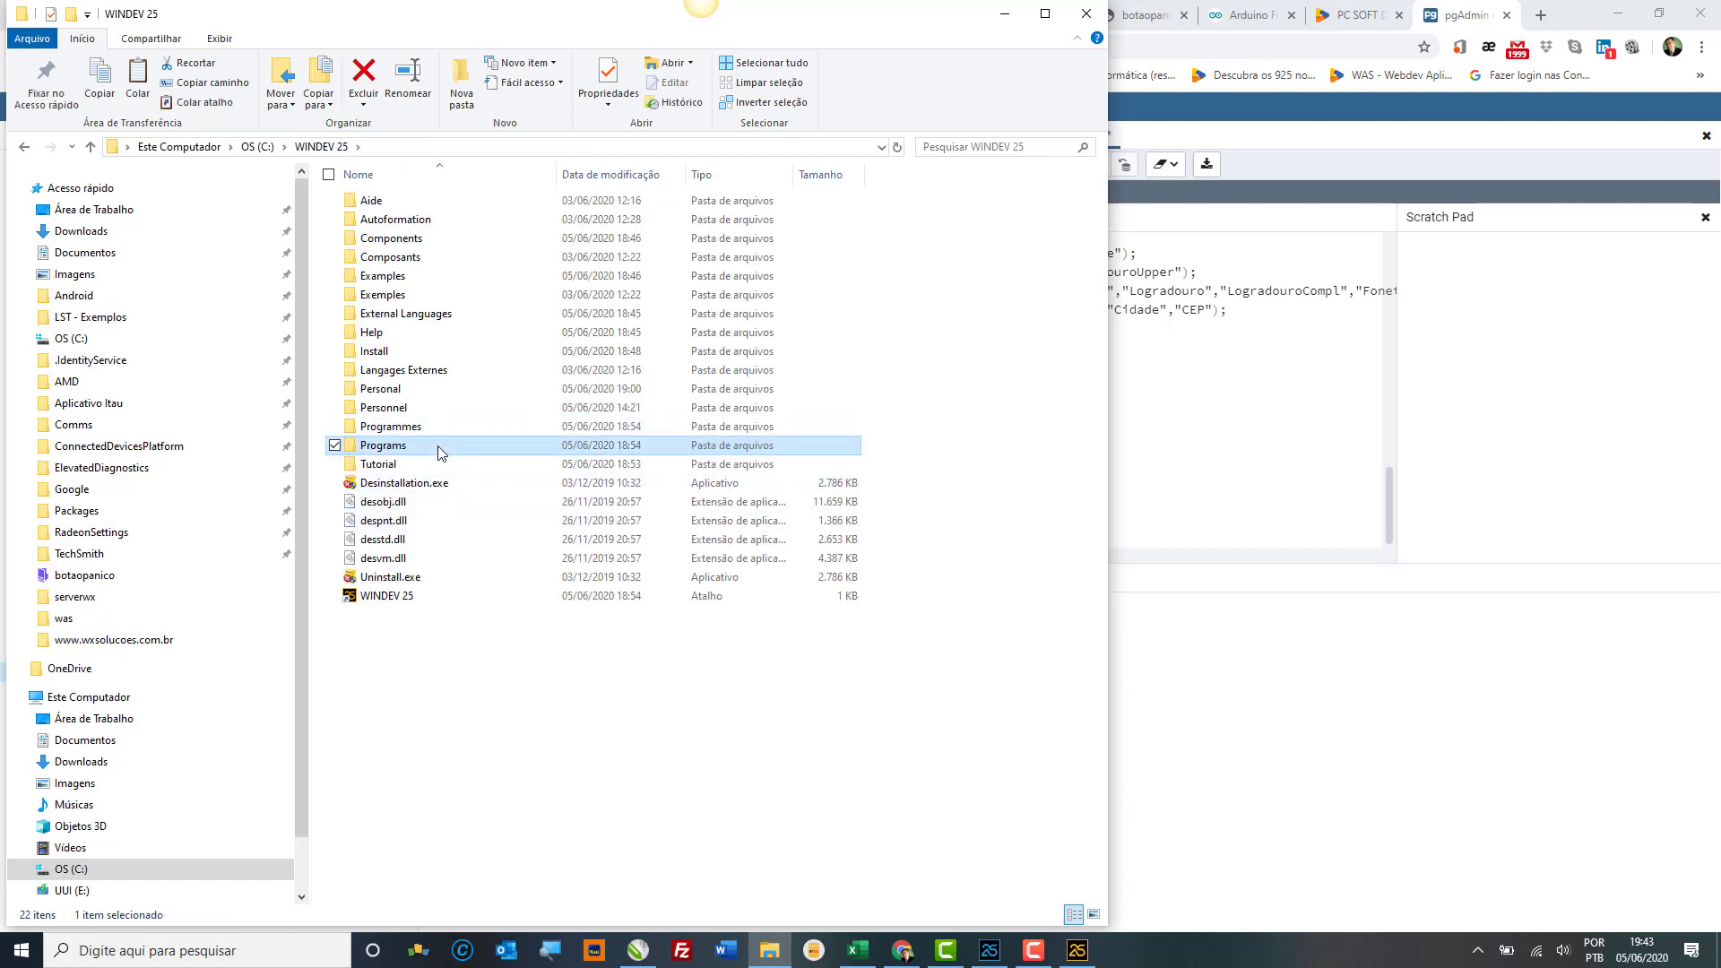
double_click(438, 446)
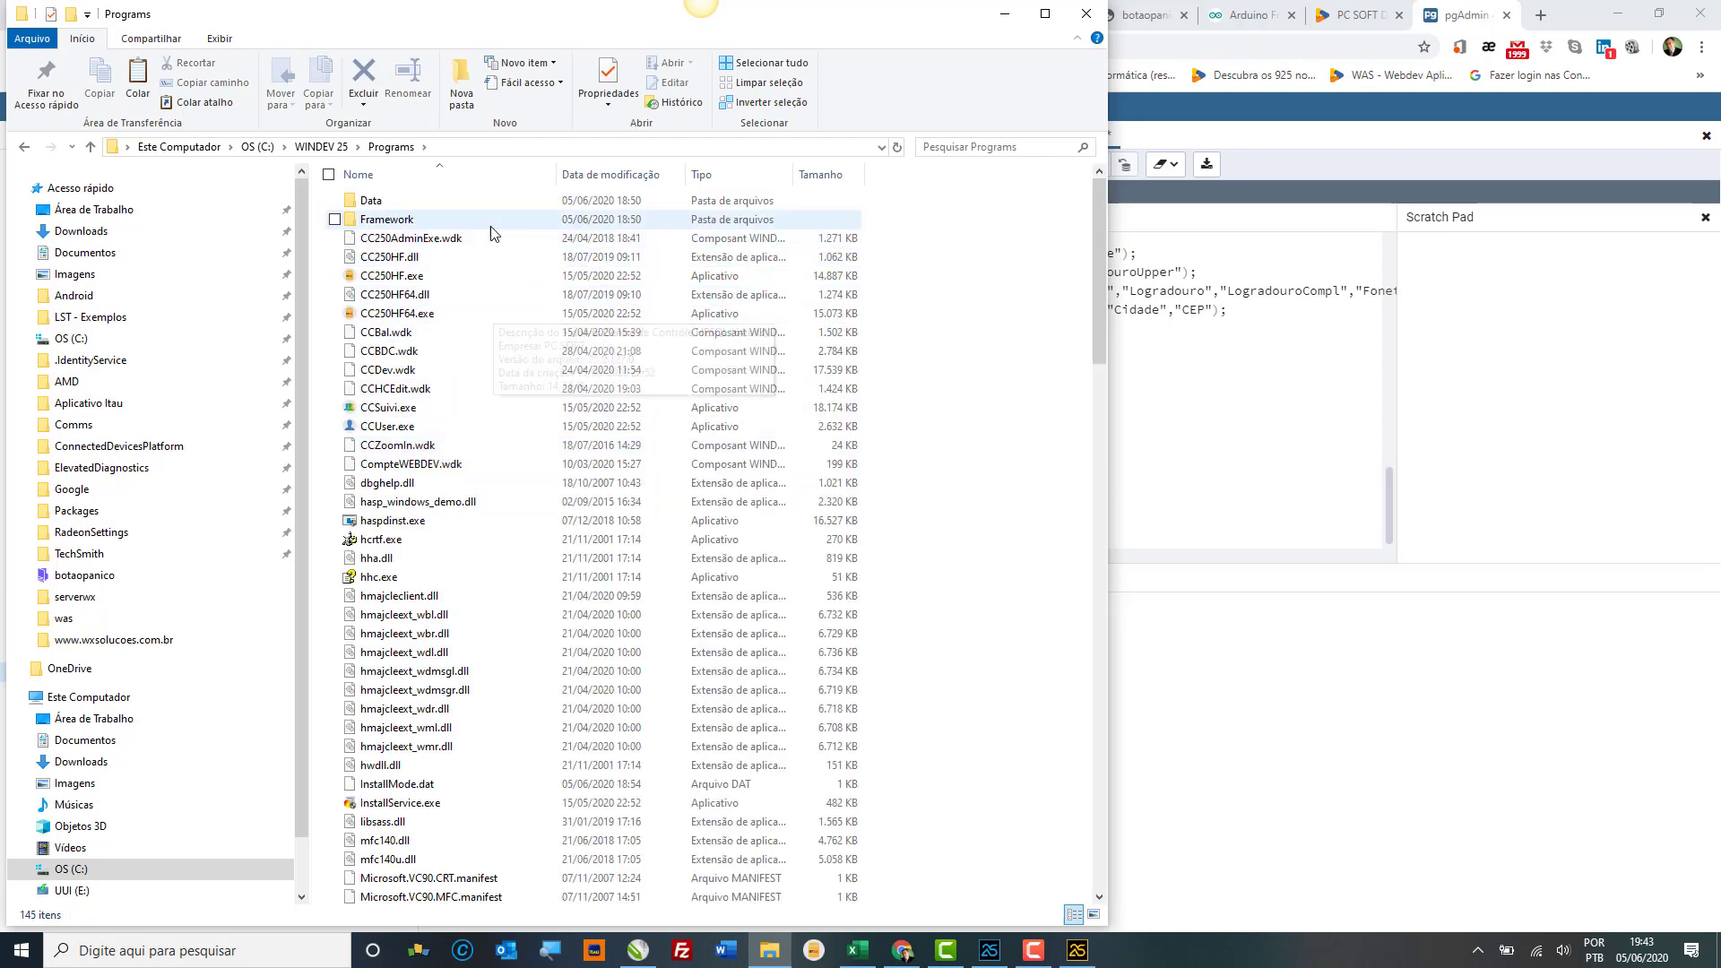
click(492, 224)
double_click(475, 222)
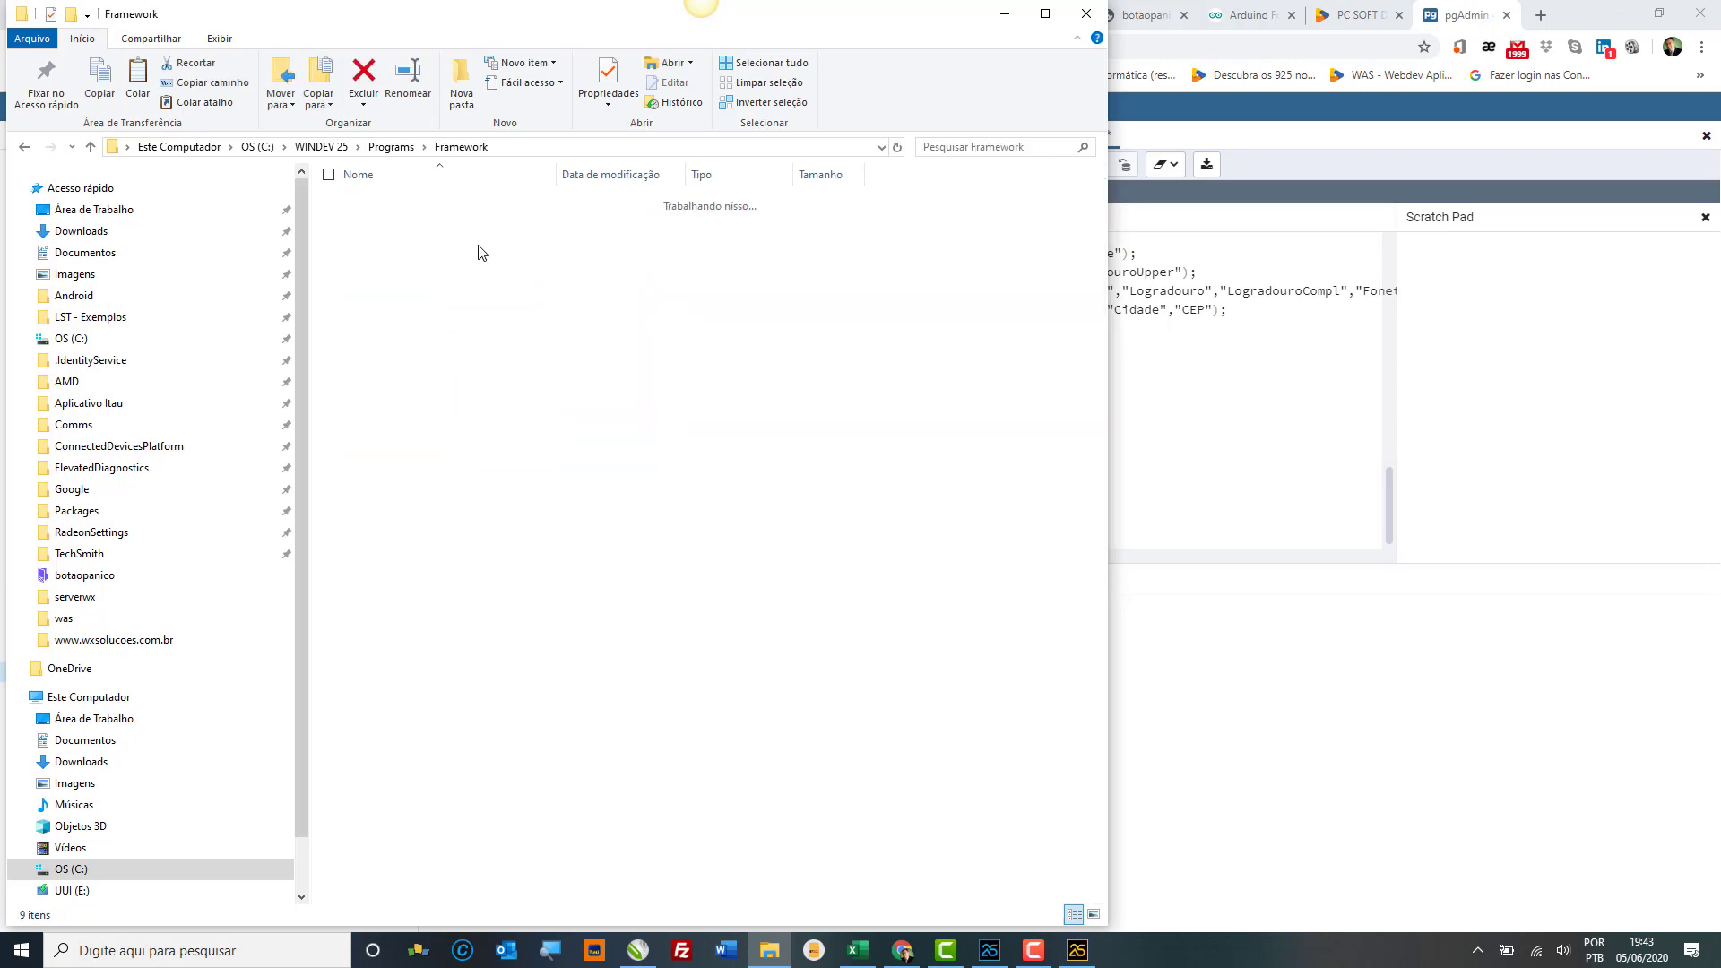
double_click(417, 355)
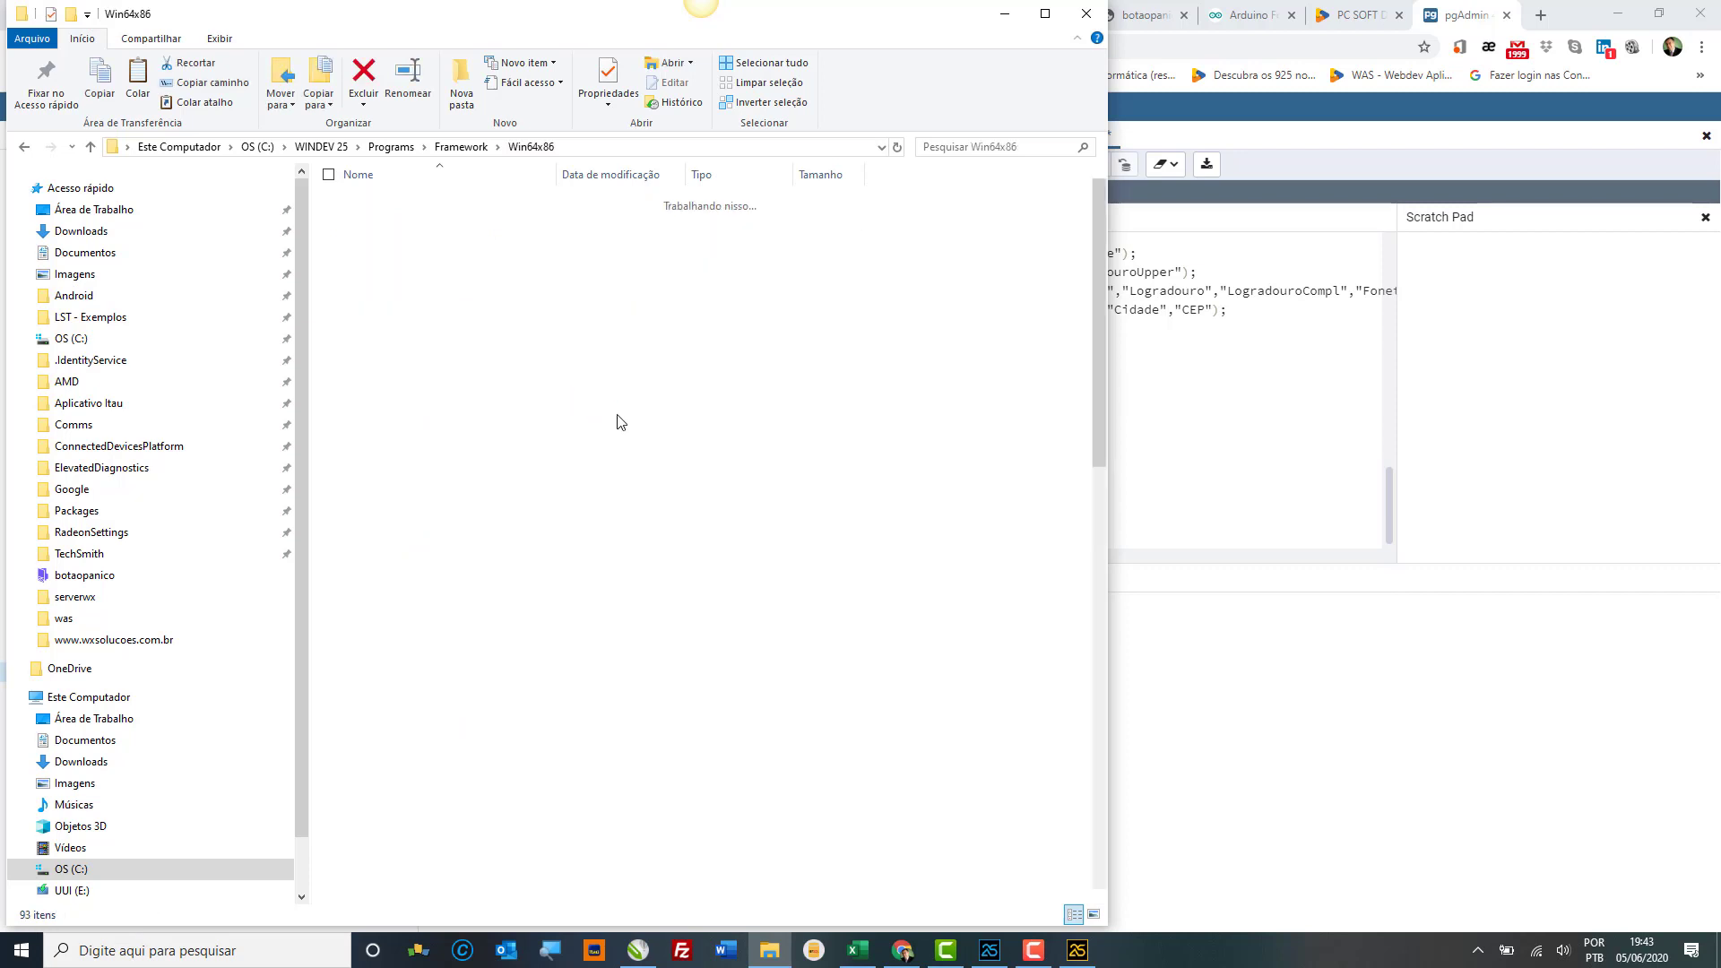
key(ctrl+v)
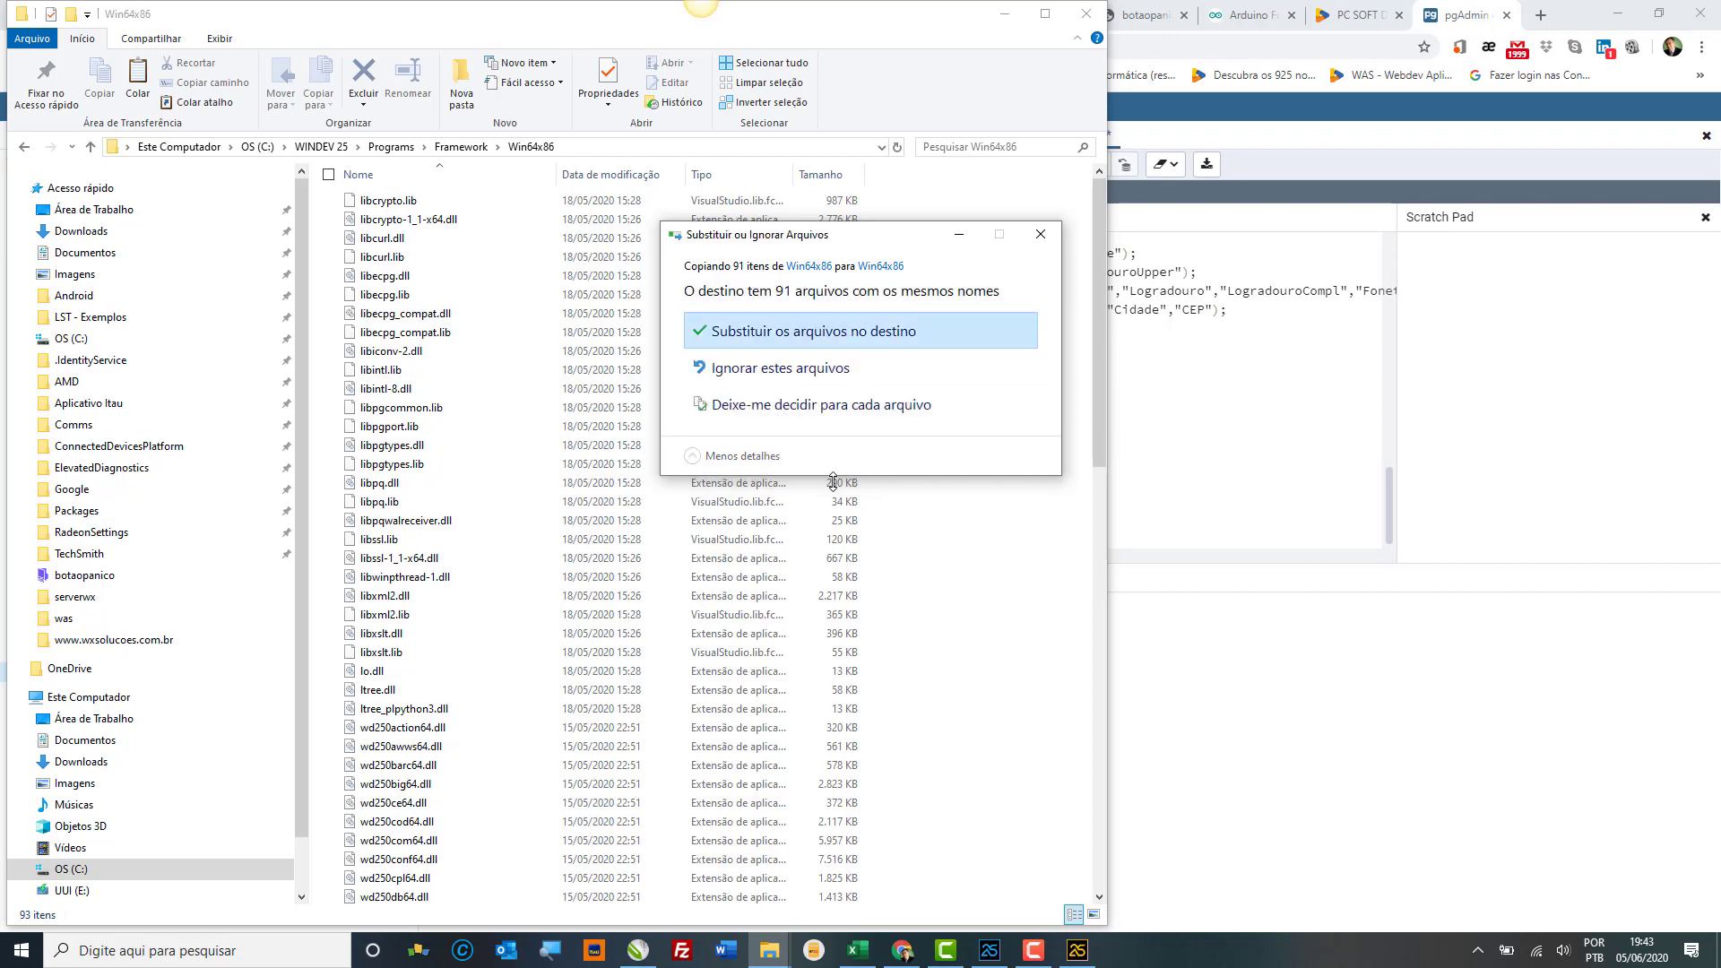
click(825, 371)
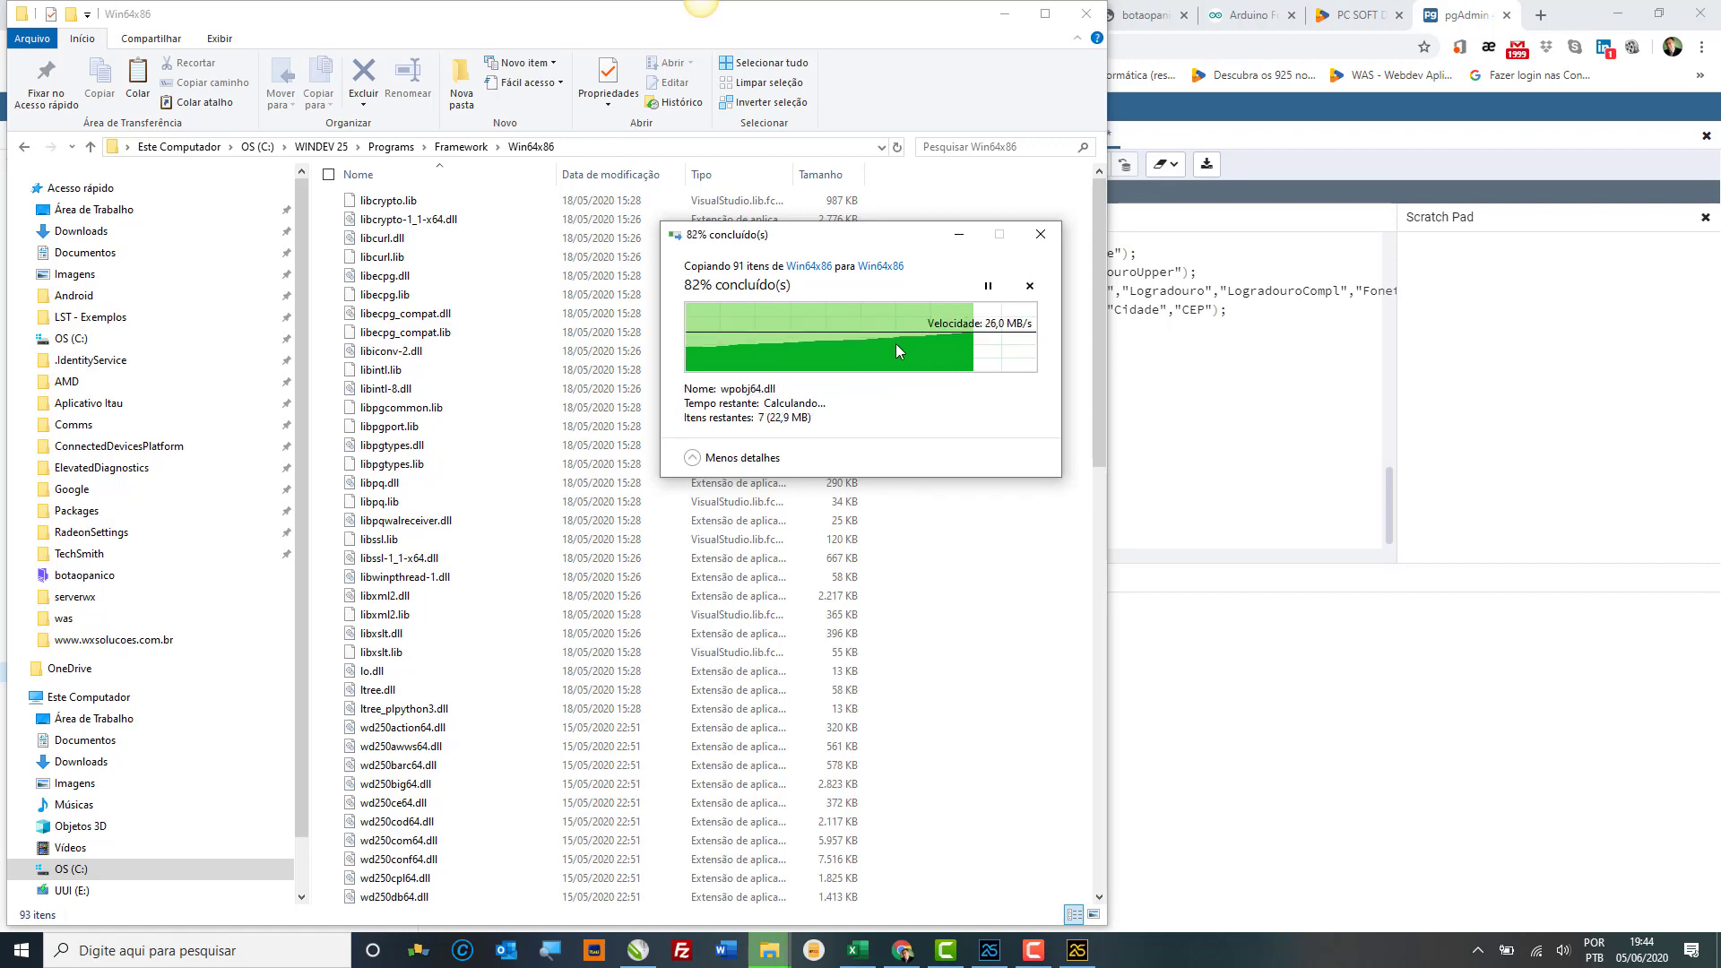
click(1088, 15)
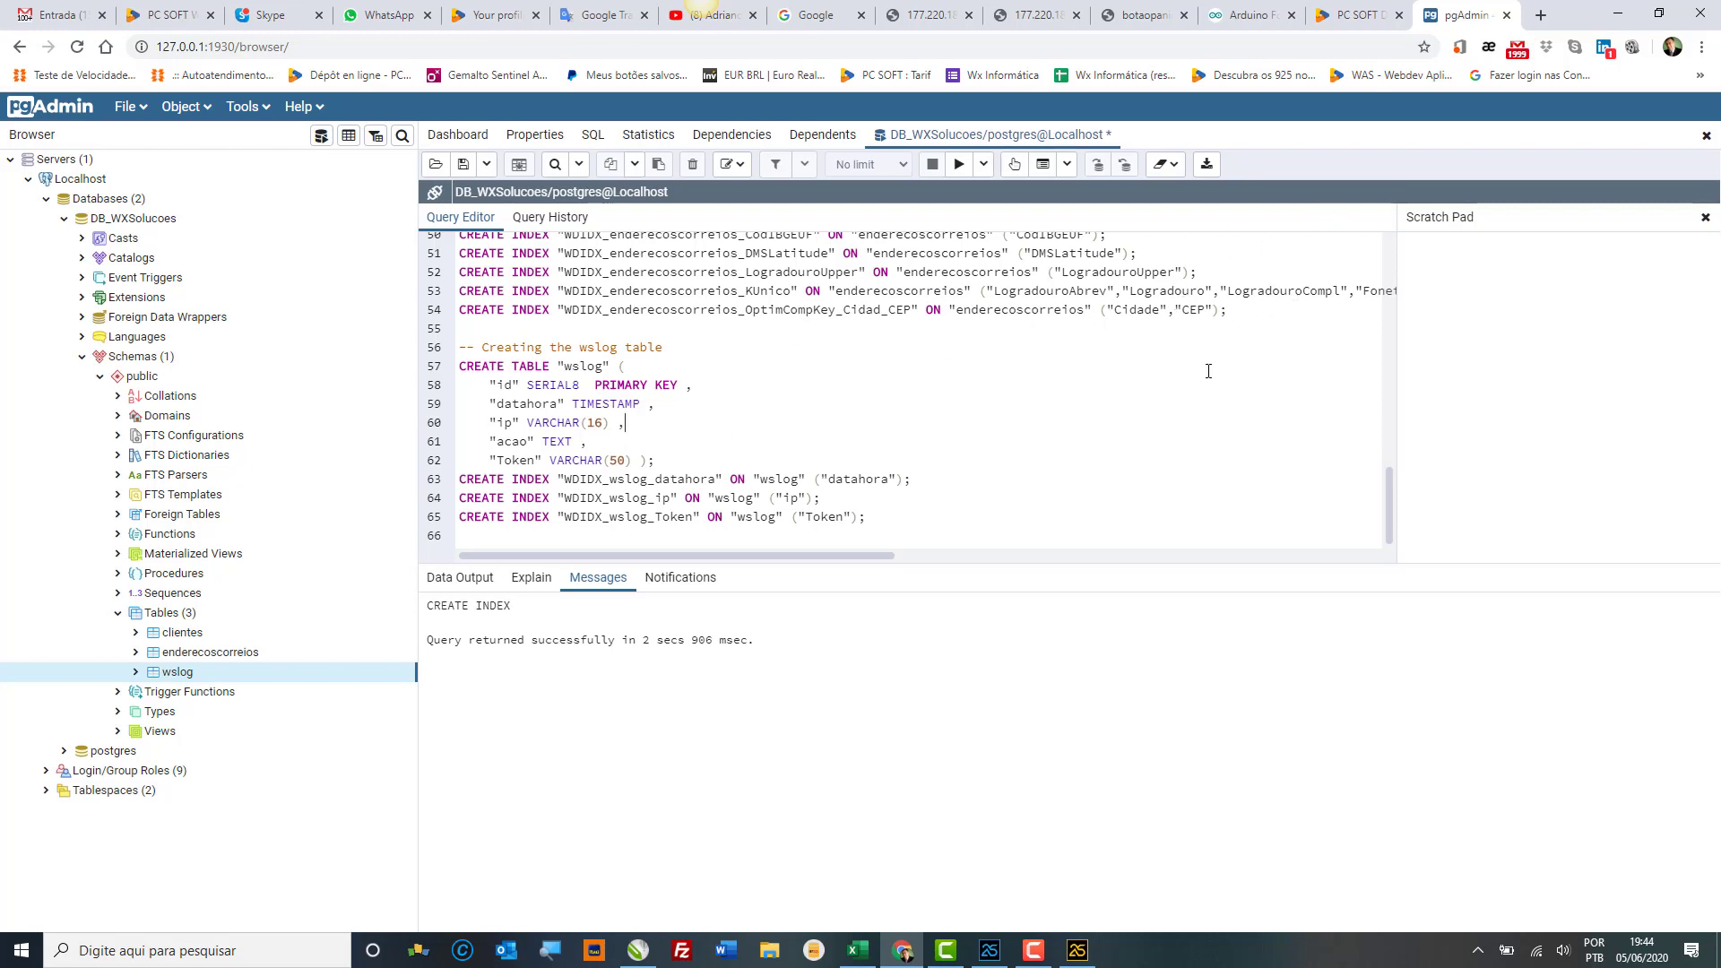
Step: Scroll the pgAdmin query editor back to the top of the table-creation script
scroll(1210, 369, up, 10)
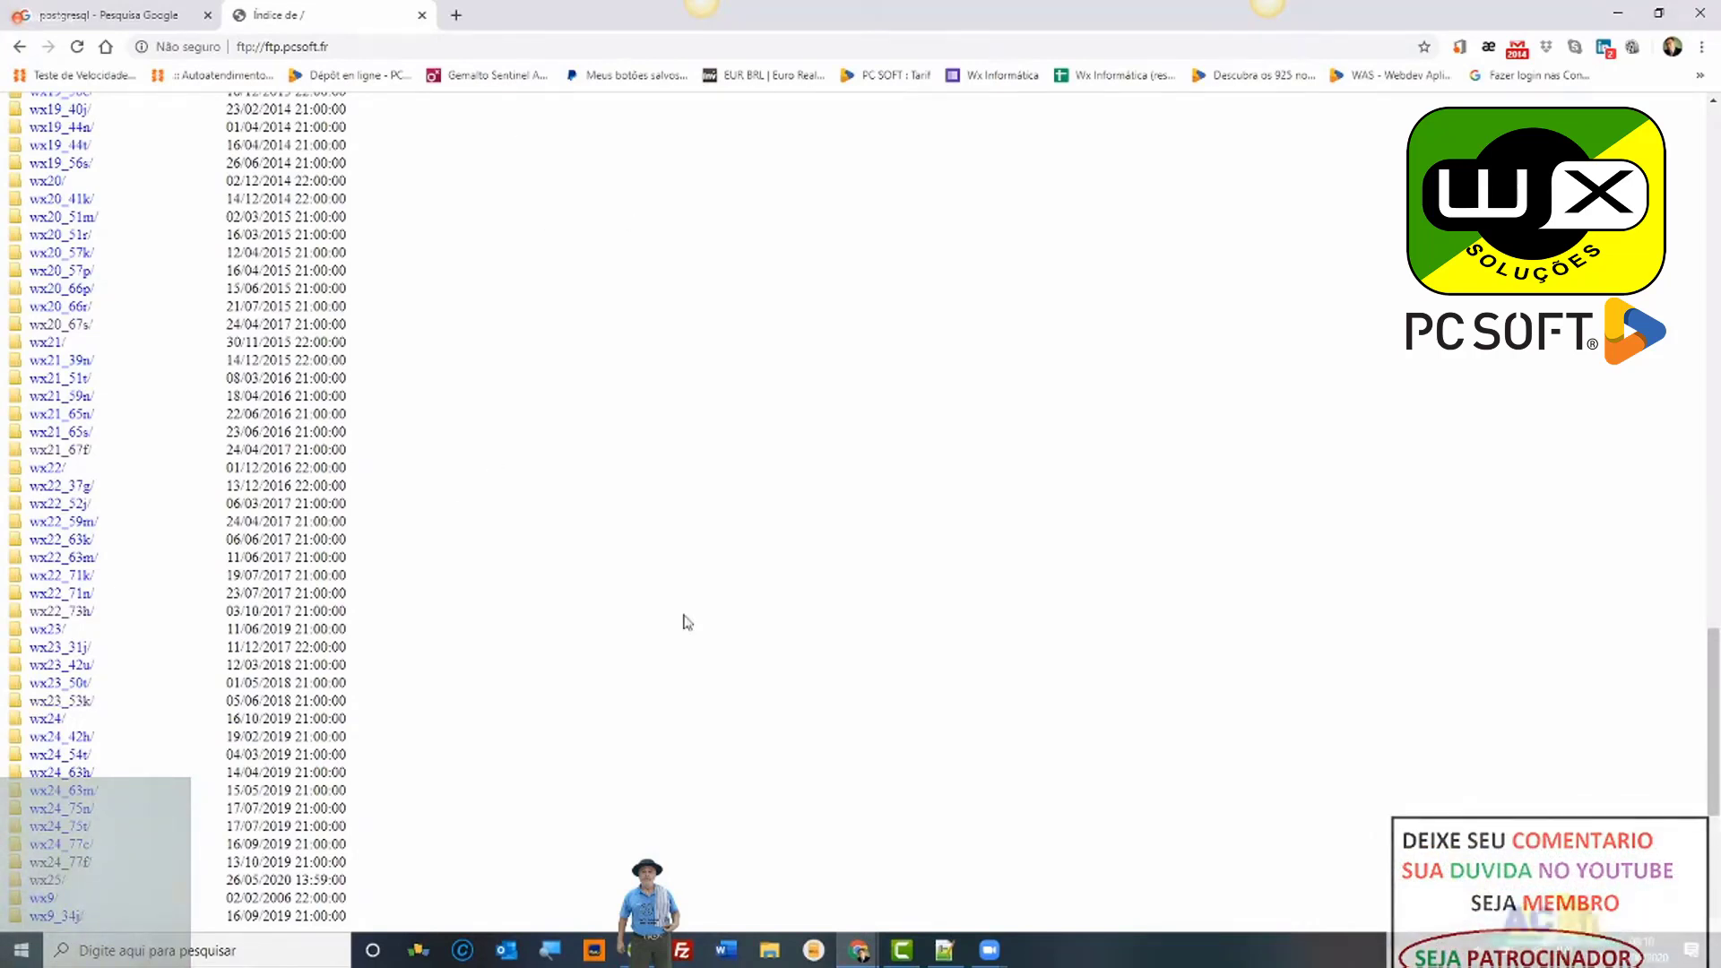
Step: Bring File Explorer up over Chrome, showing Quick access
click(773, 955)
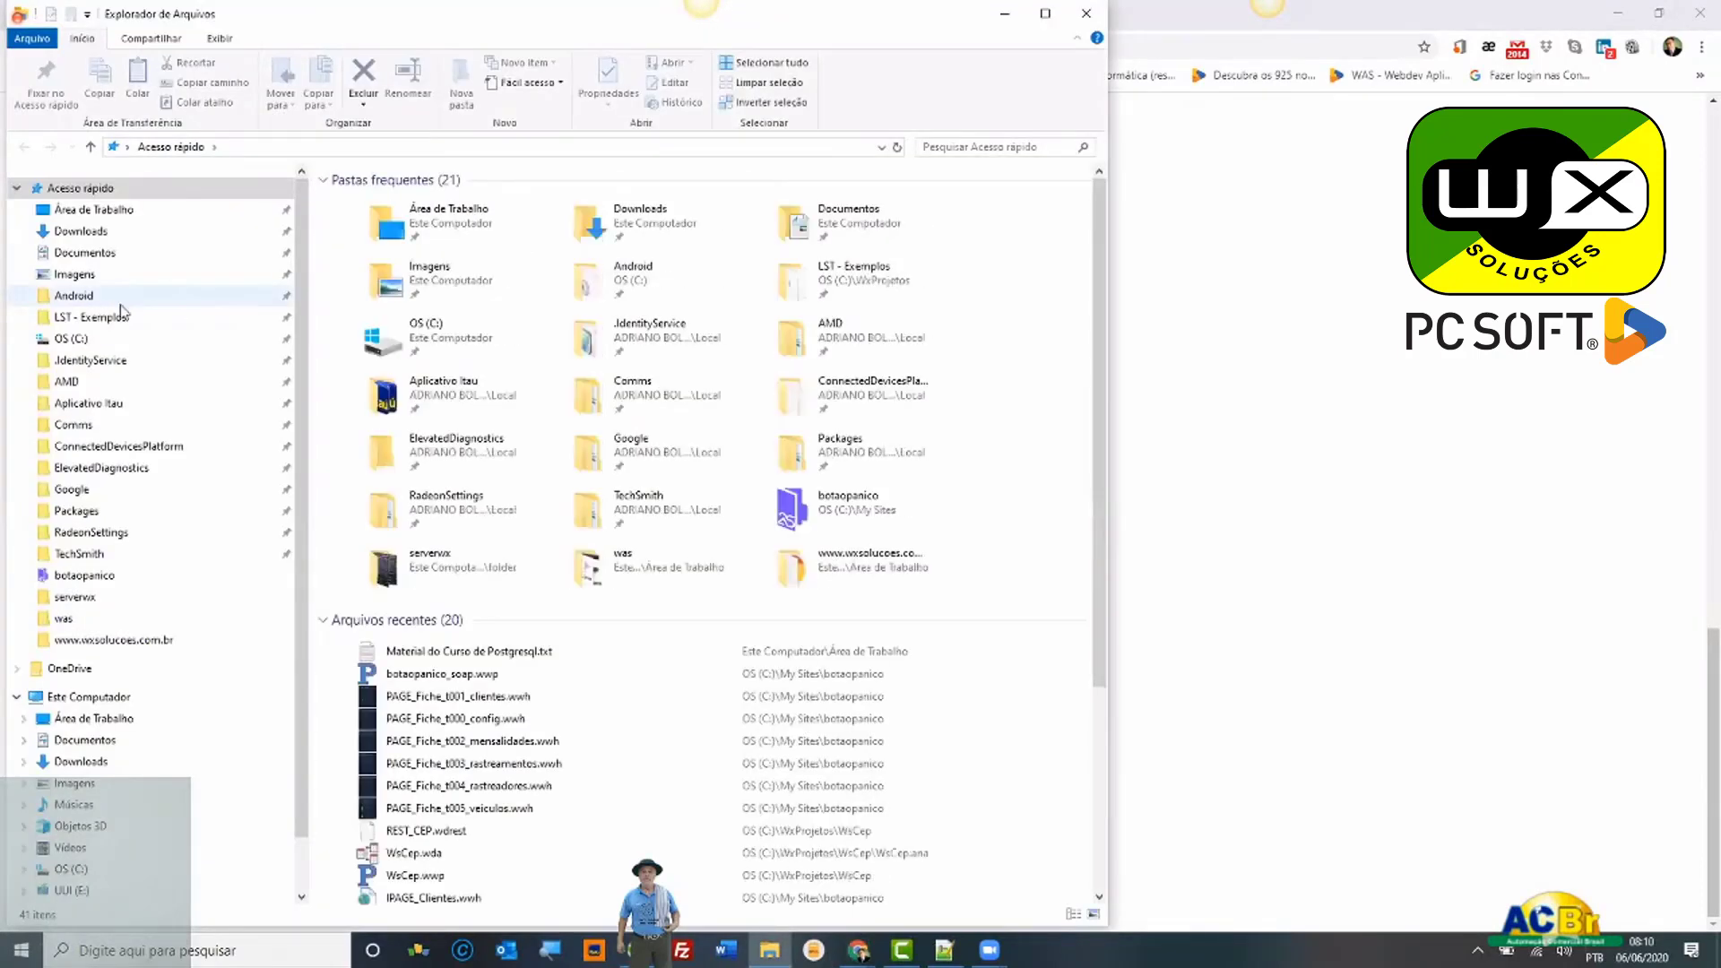
Step: Open the v23 folder in Downloads\PostgreSQL\v23.zip, widen the name column, and select WX230PACKPOSTGRESQL029b.exe
click(102, 231)
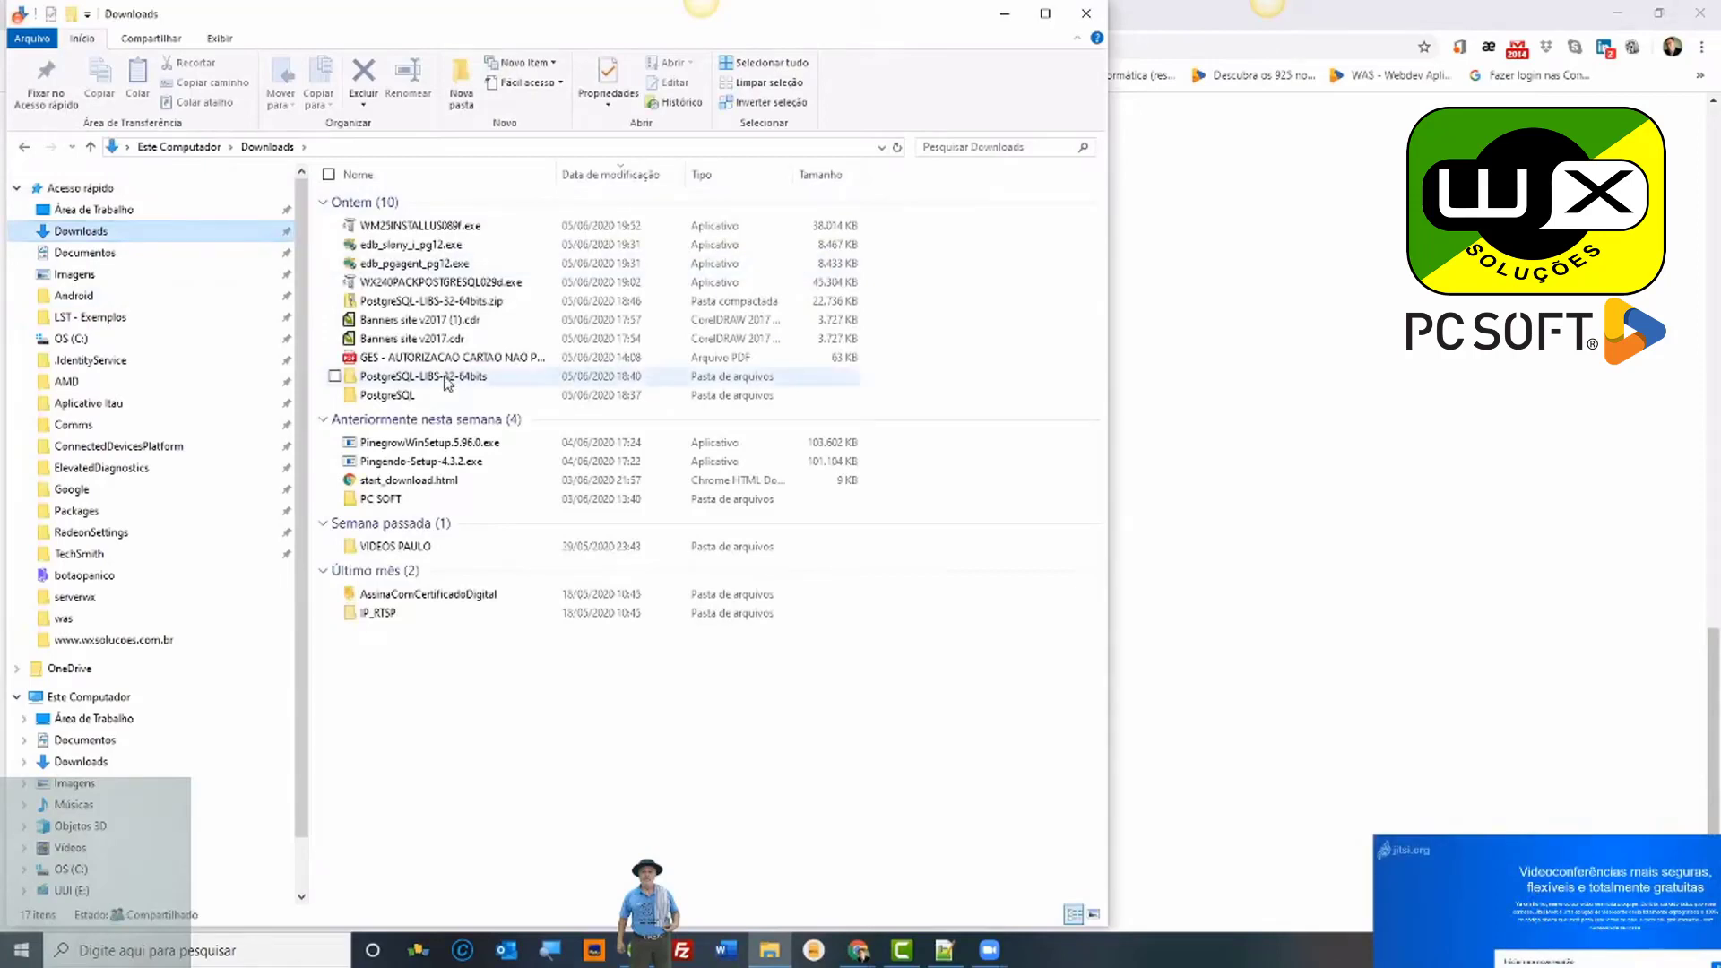
double_click(388, 395)
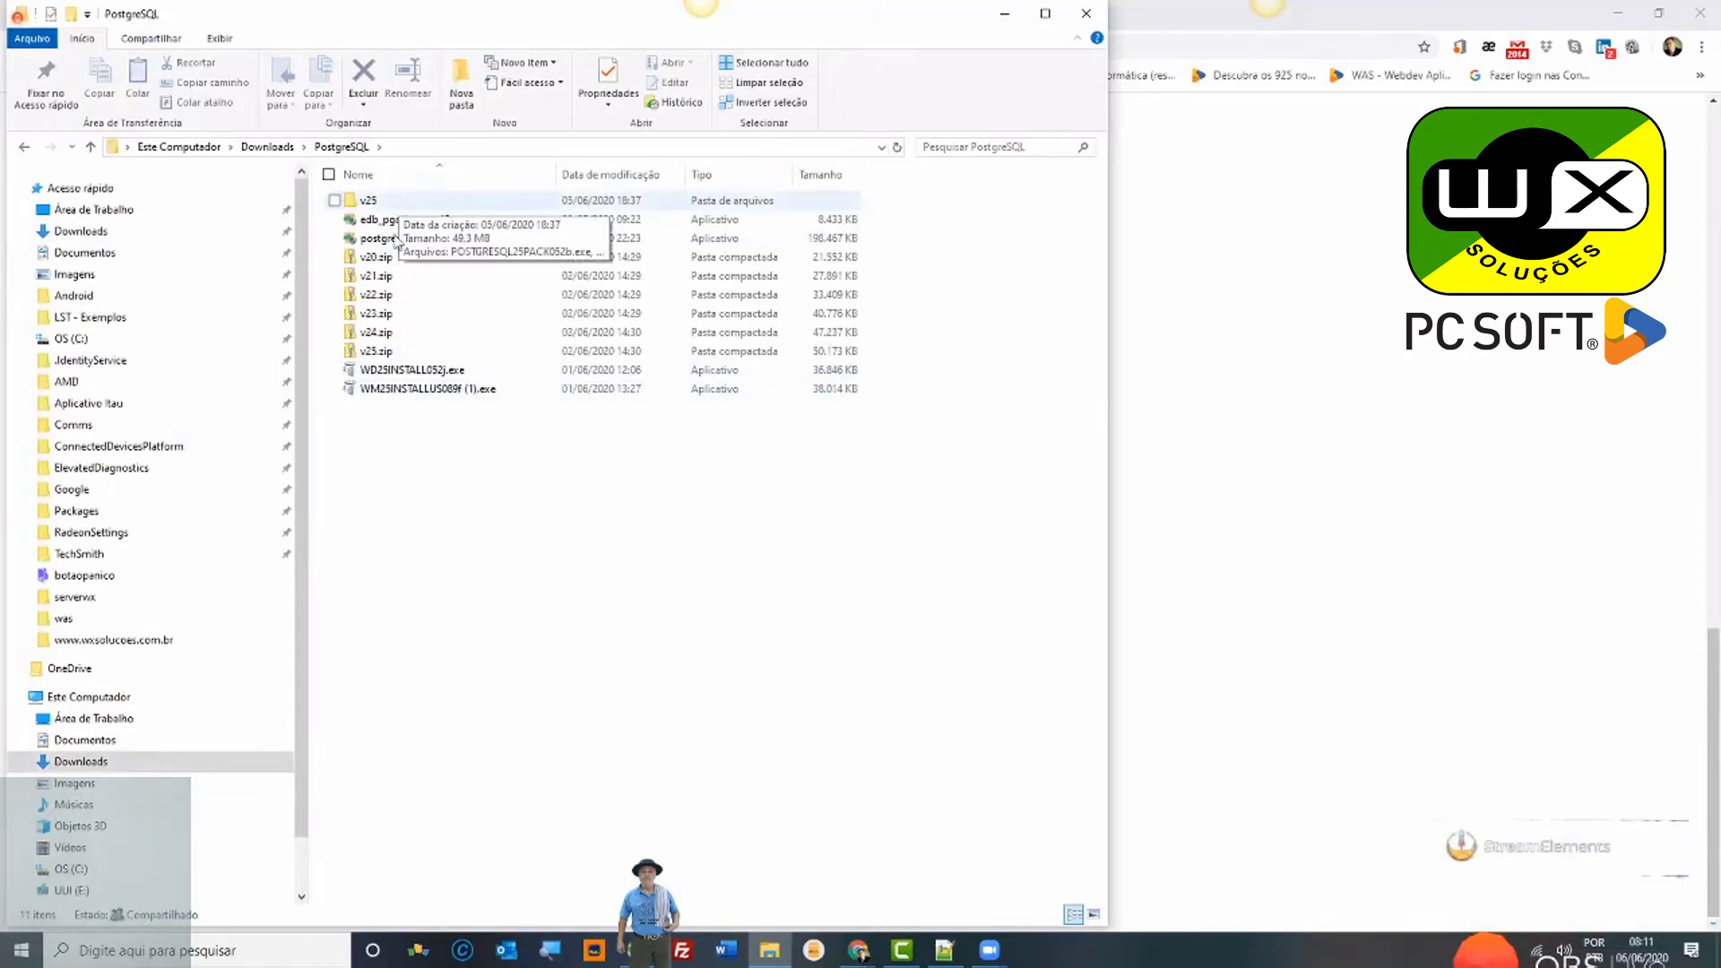
click(399, 319)
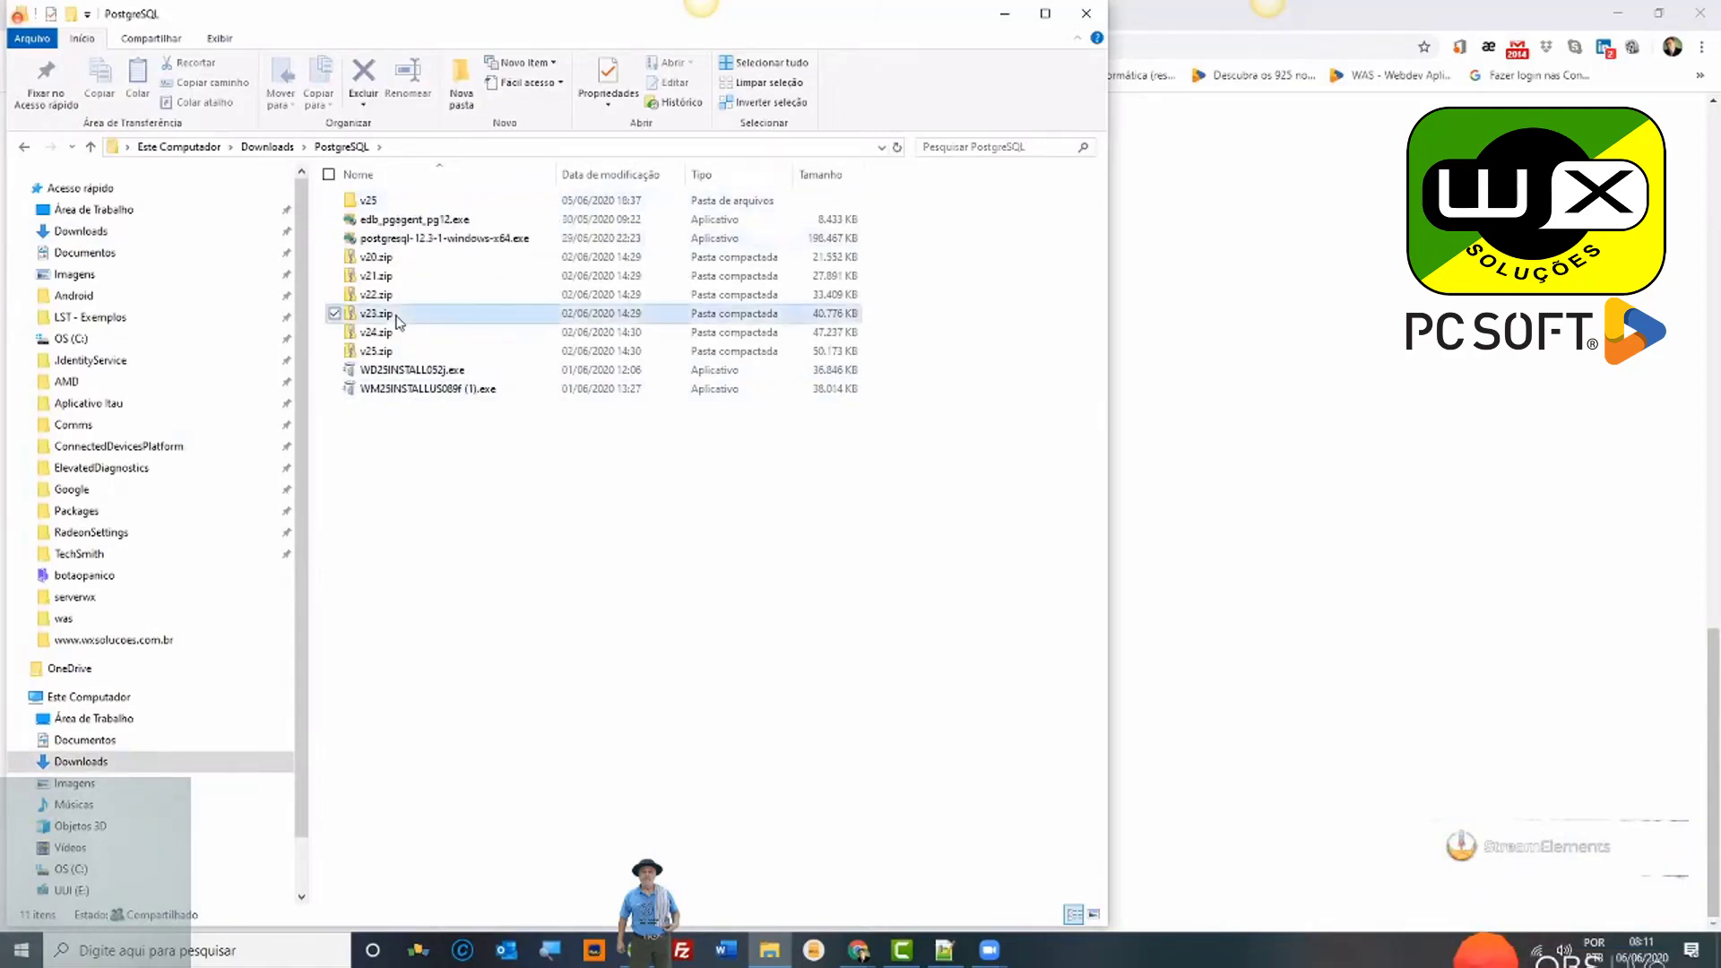
double_click(399, 320)
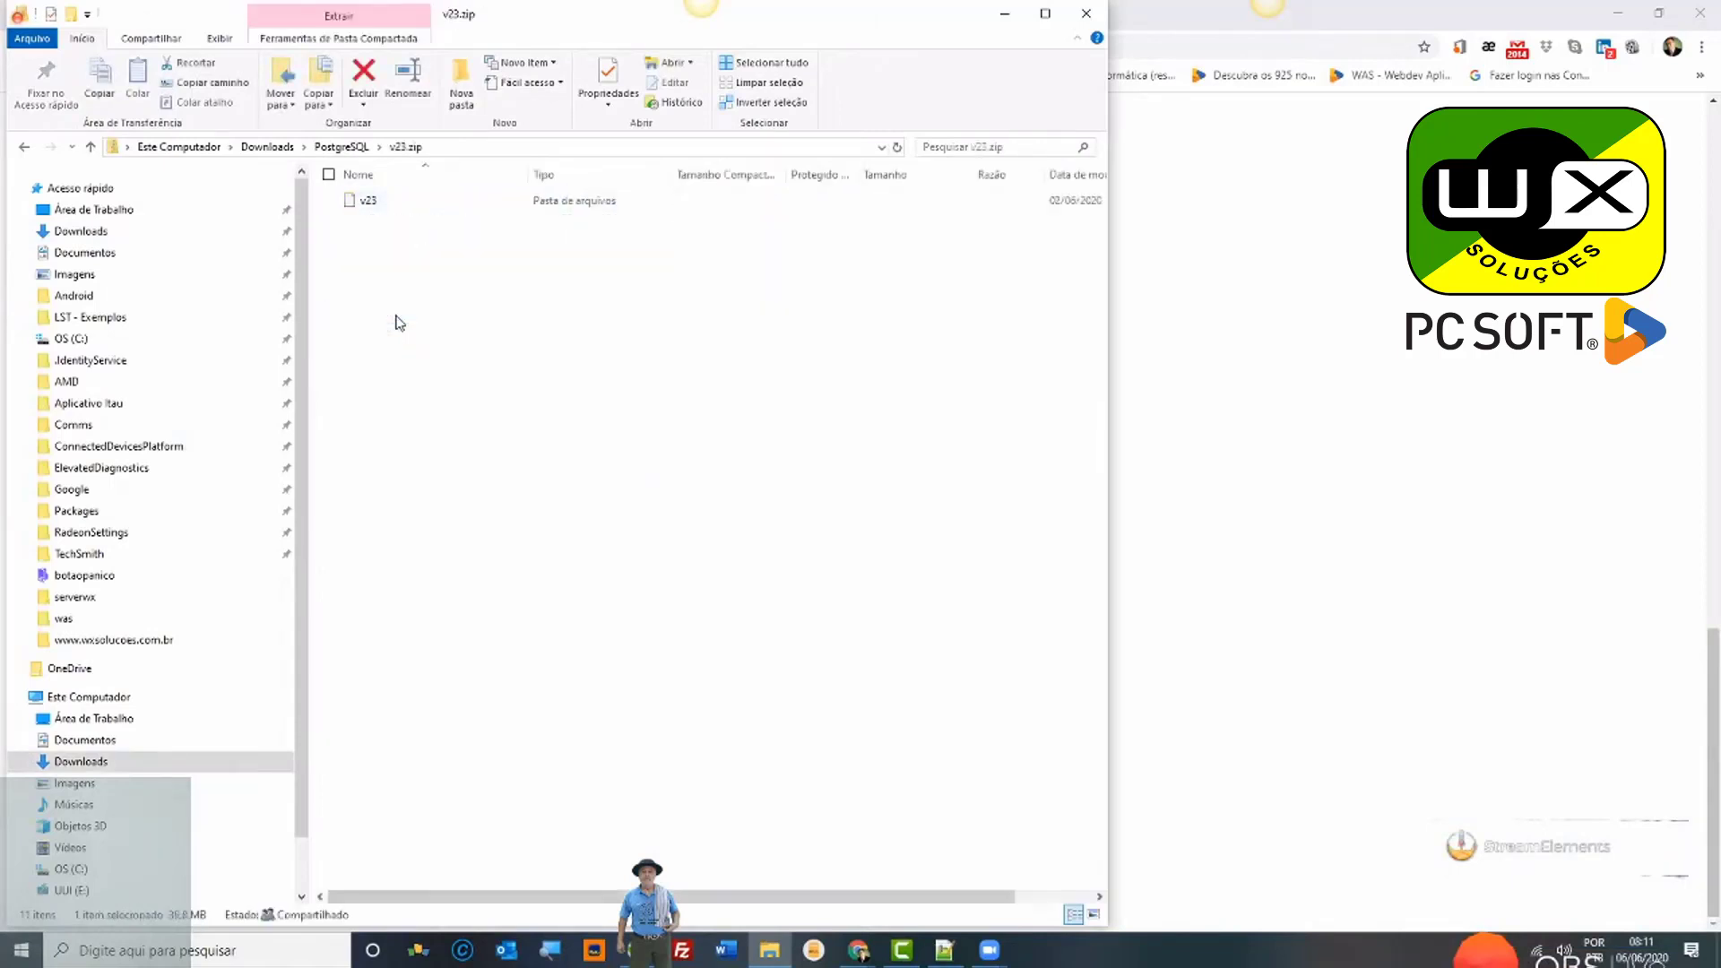
double_click(392, 199)
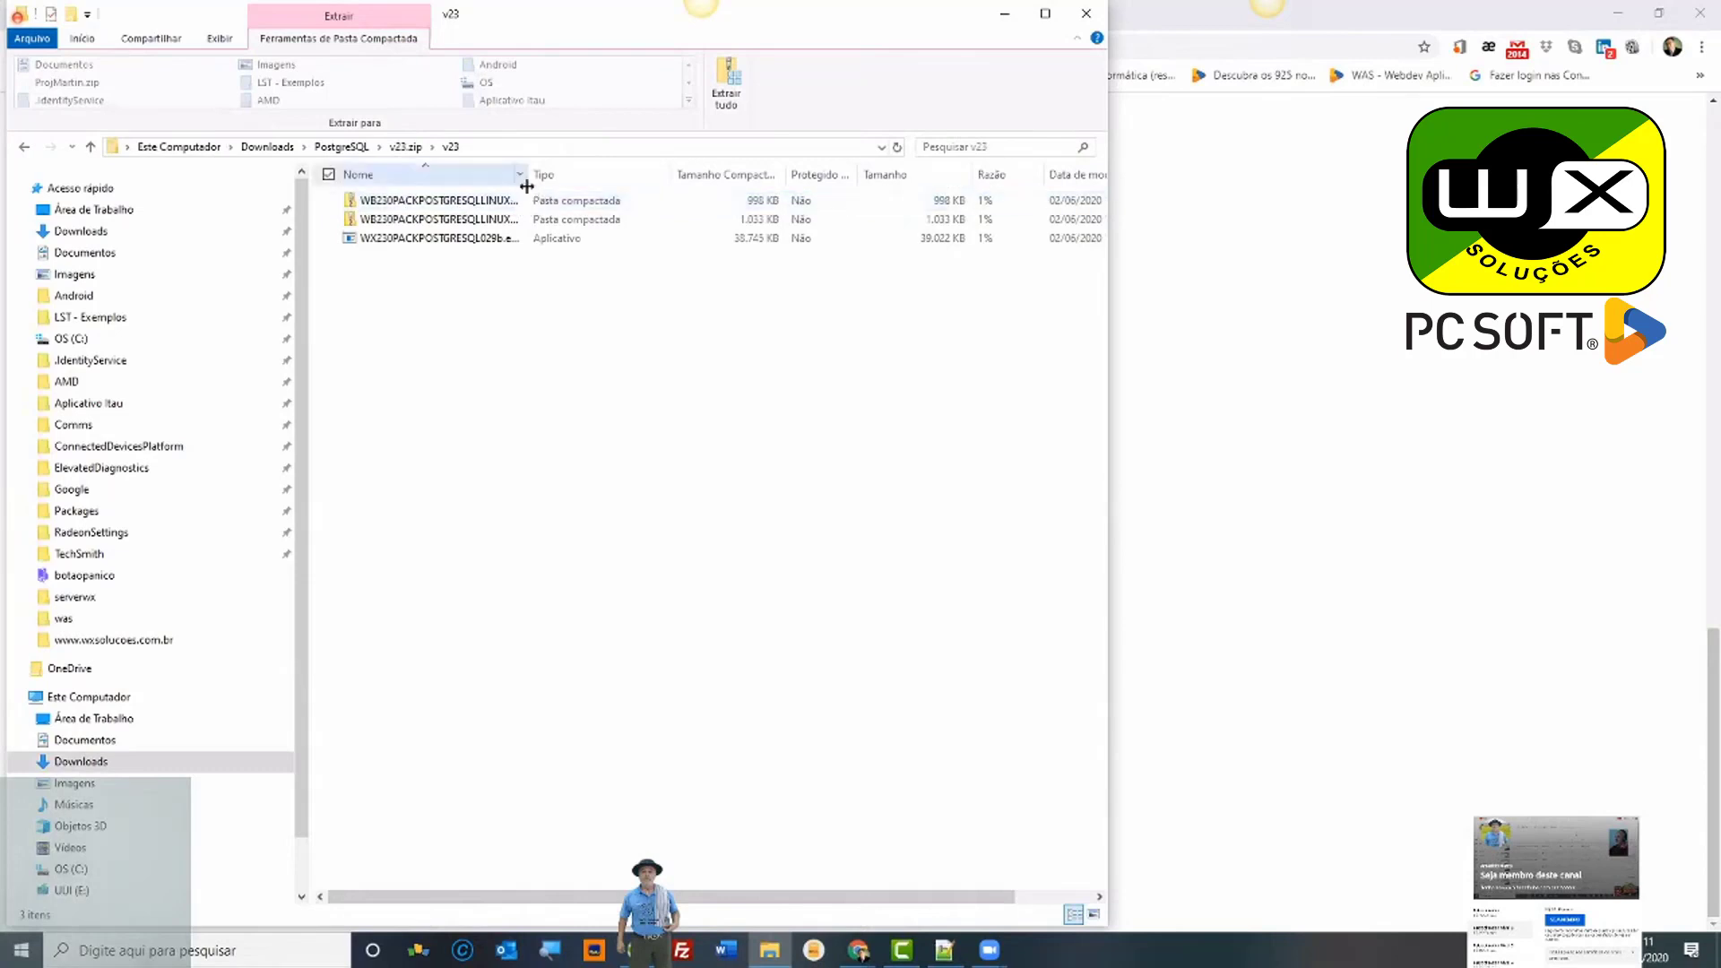
drag(528, 175, 575, 175)
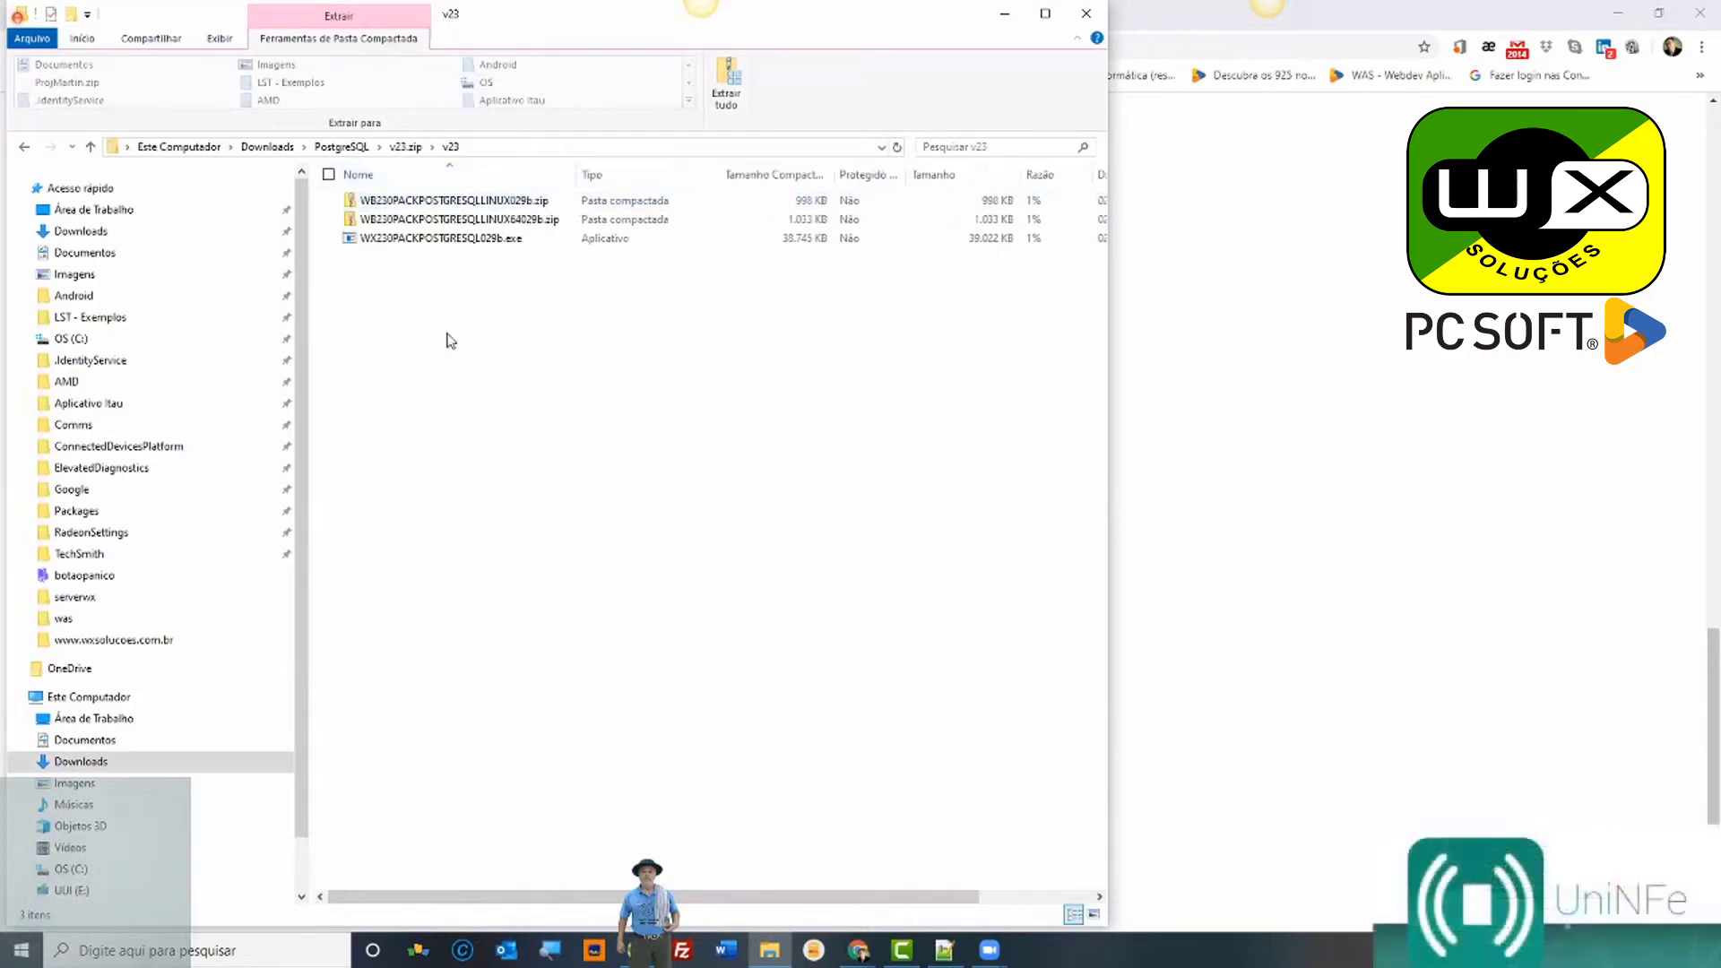
click(459, 242)
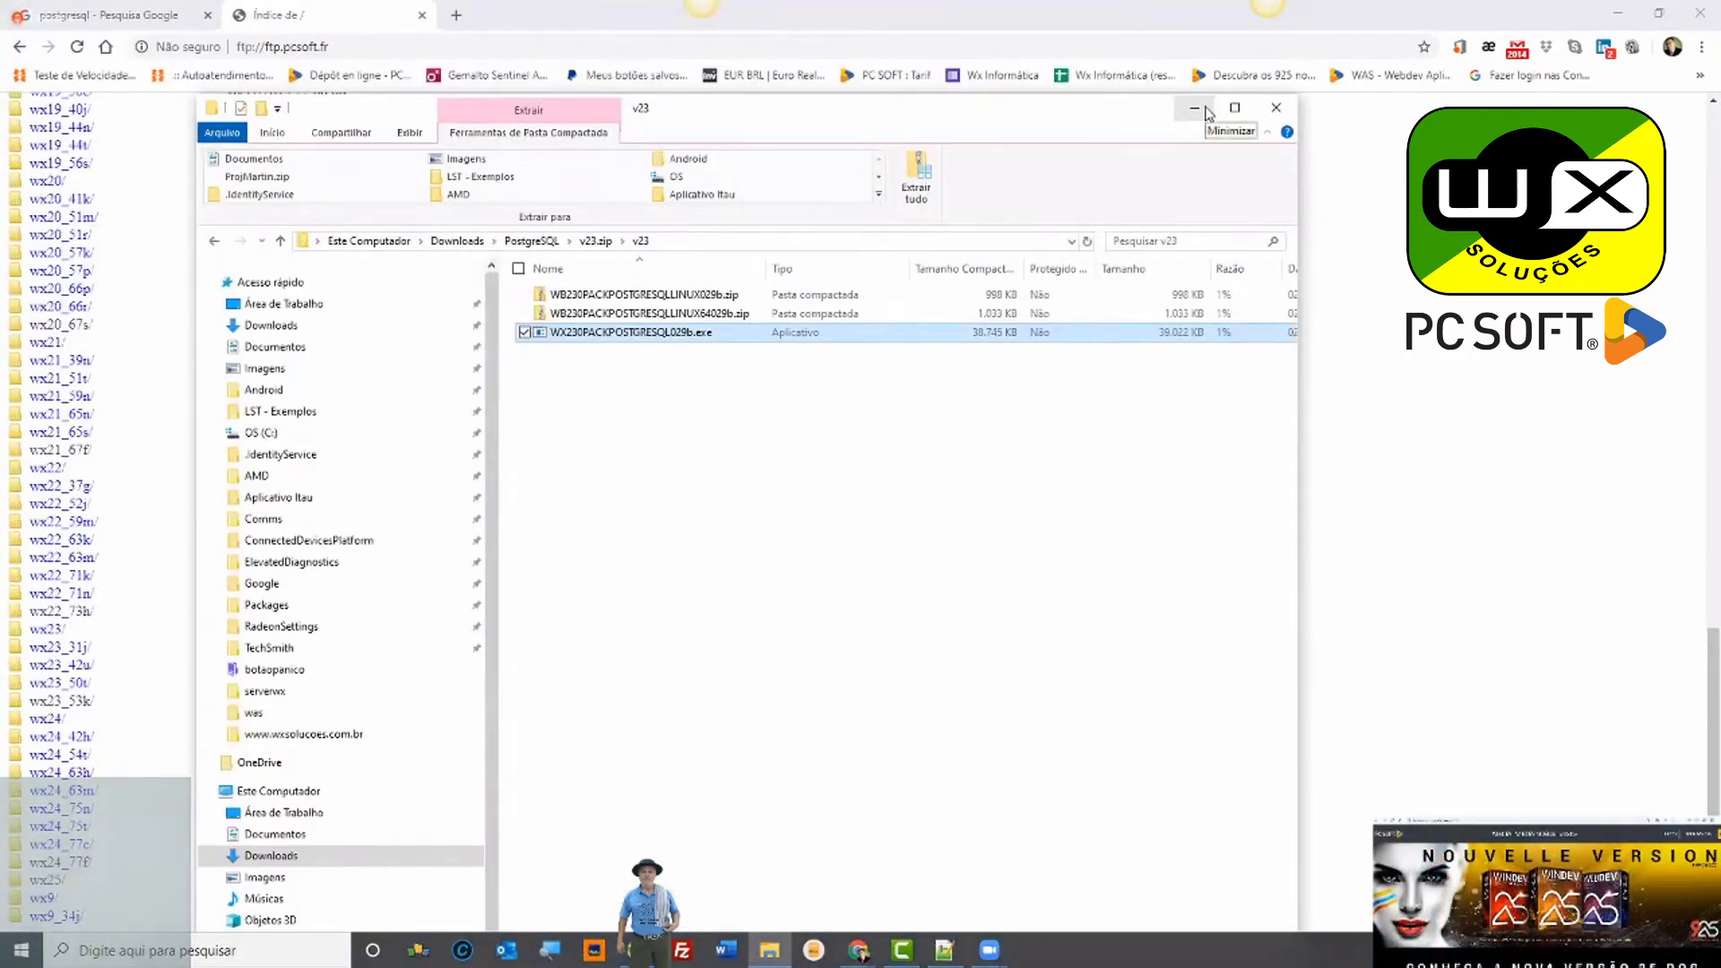
Step: Minimise Explorer, browse ftp.pcsoft.fr wx23/latest/, then go back twice
click(1195, 108)
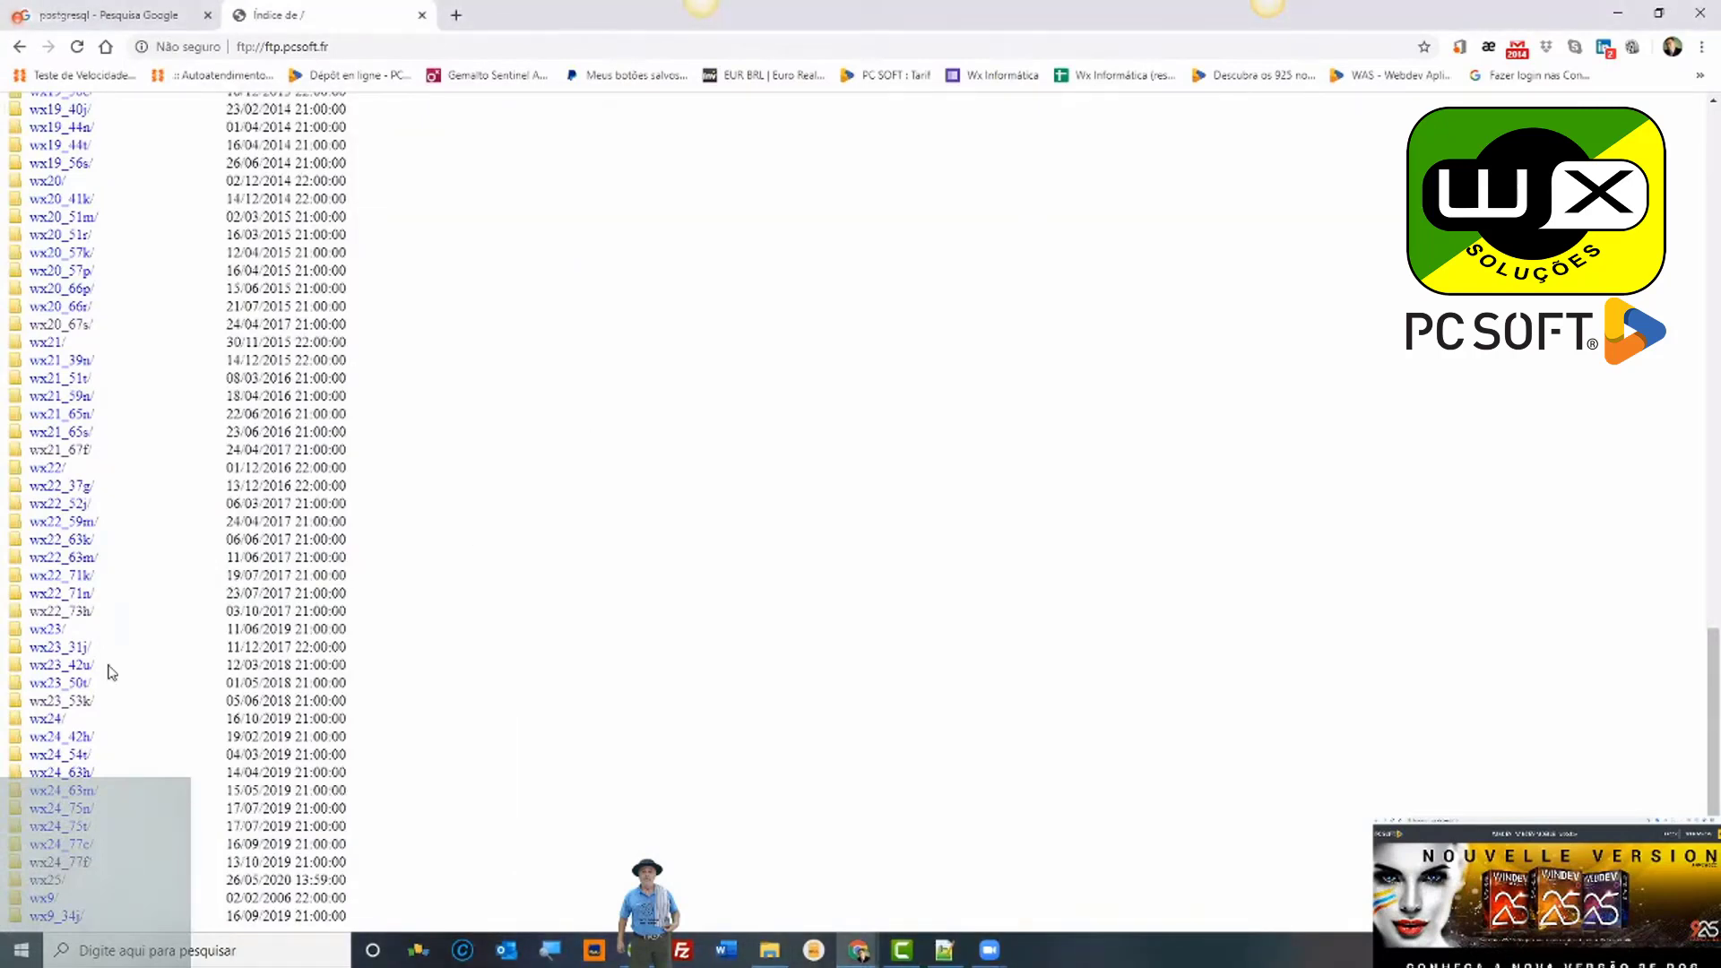
click(53, 632)
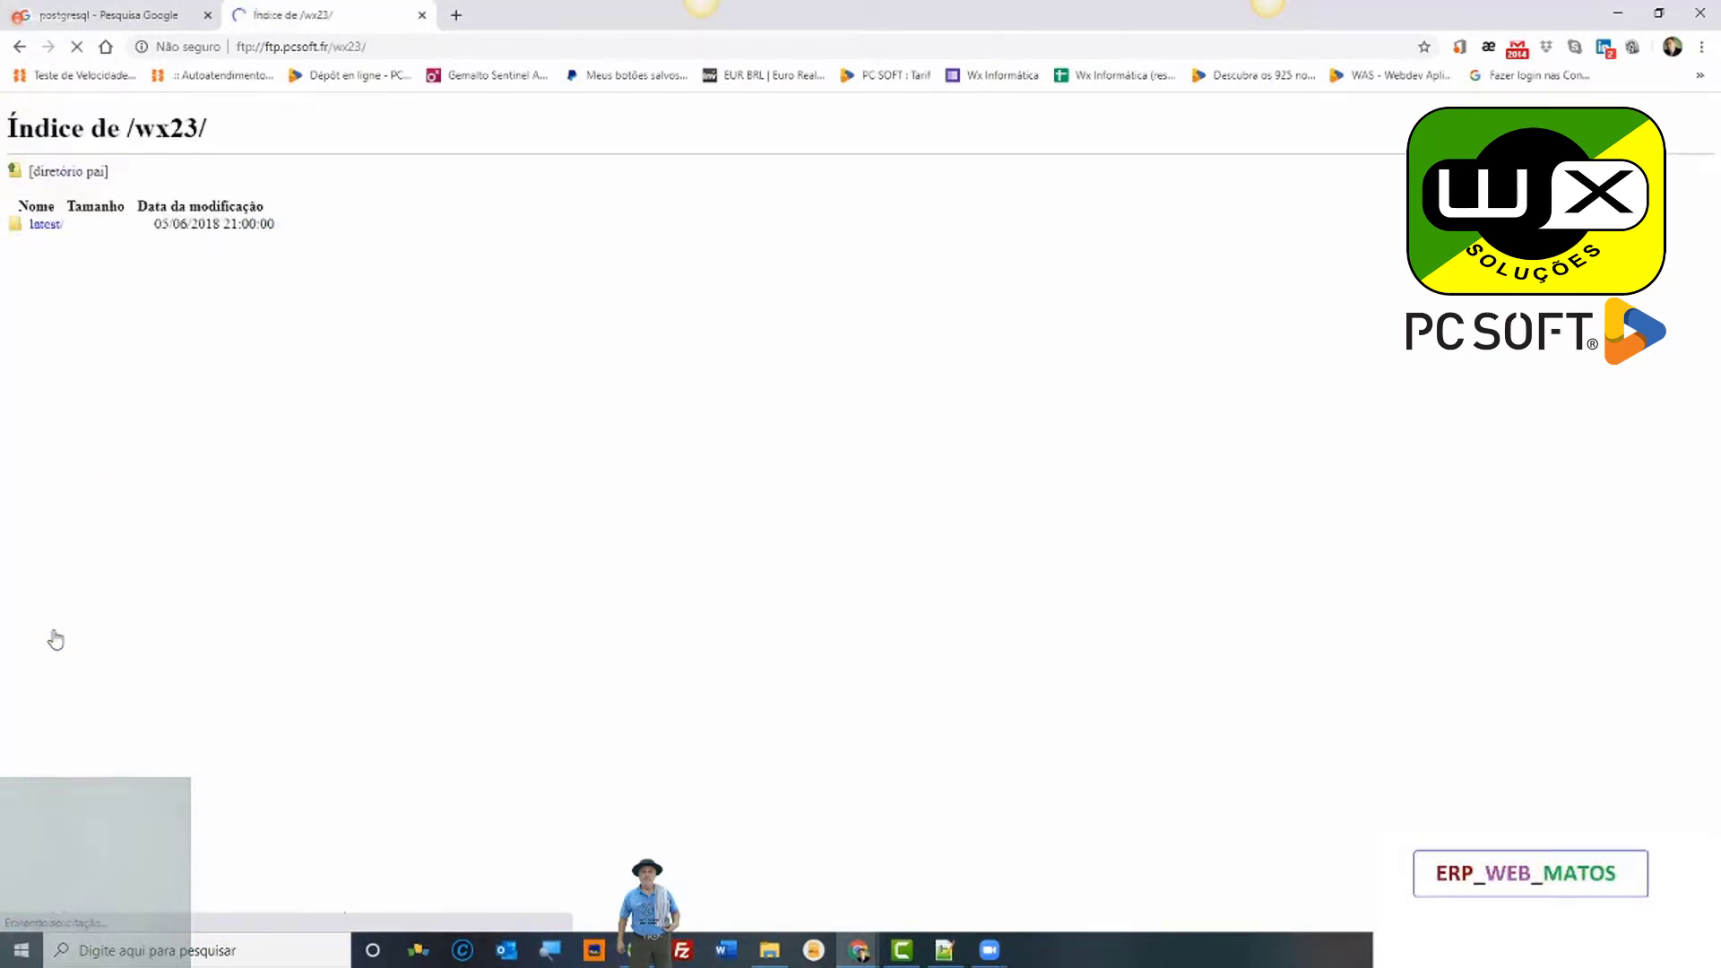
click(42, 229)
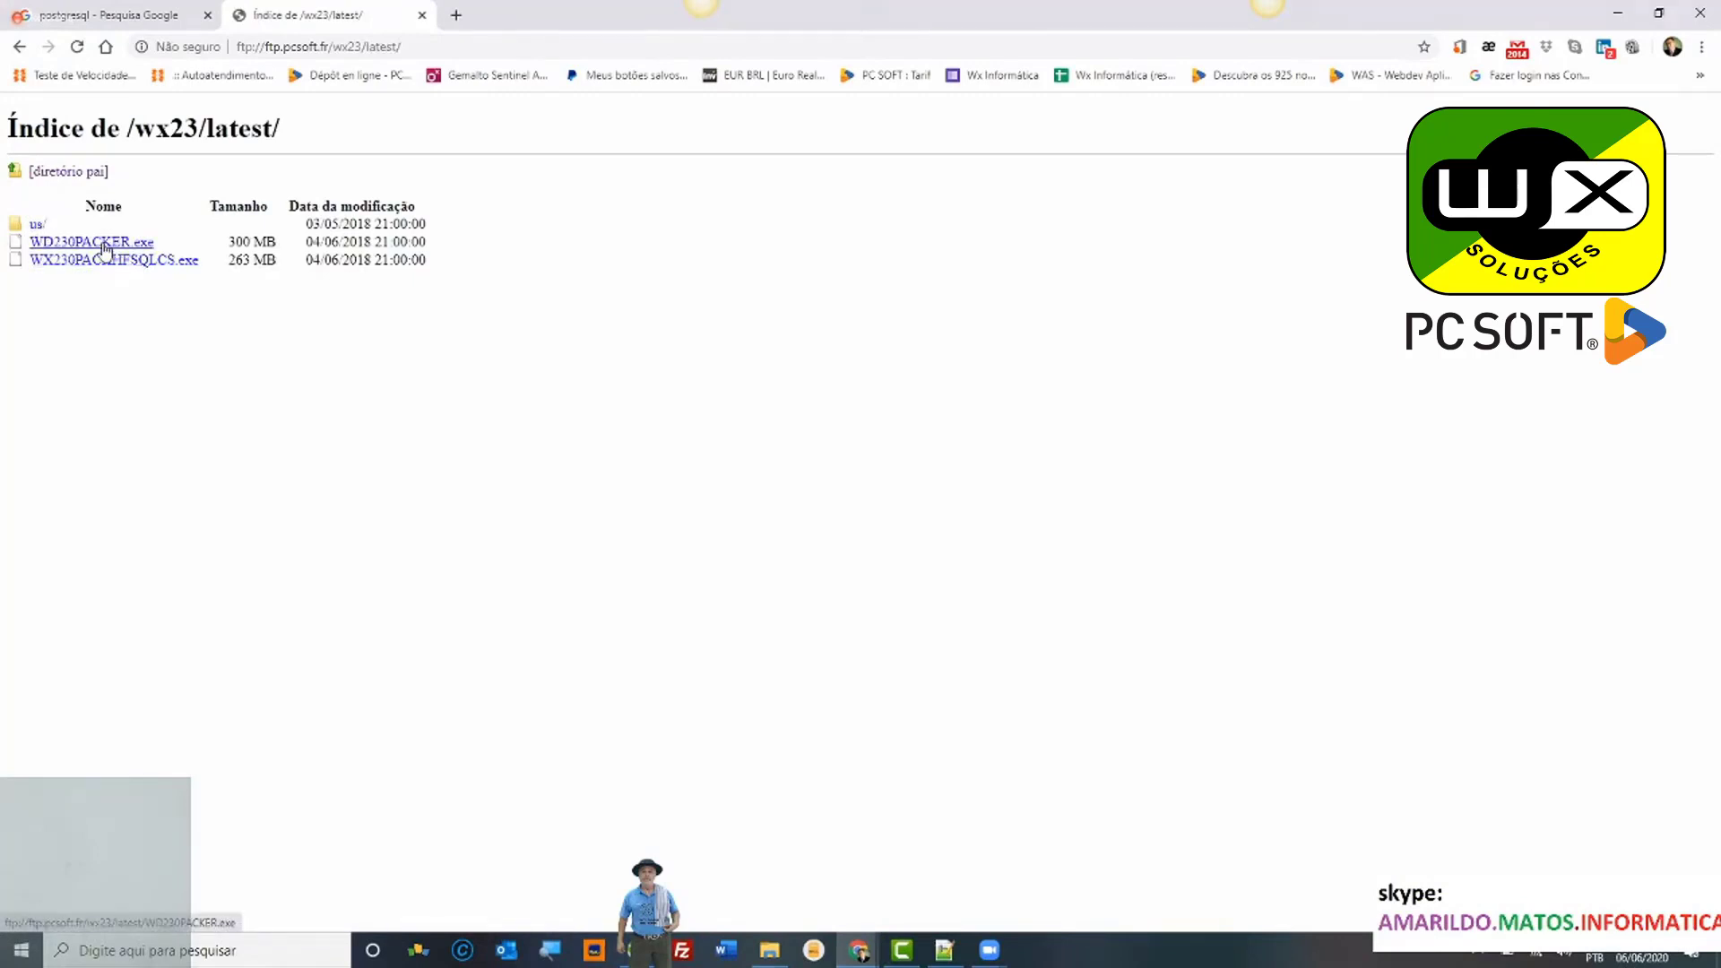
click(20, 49)
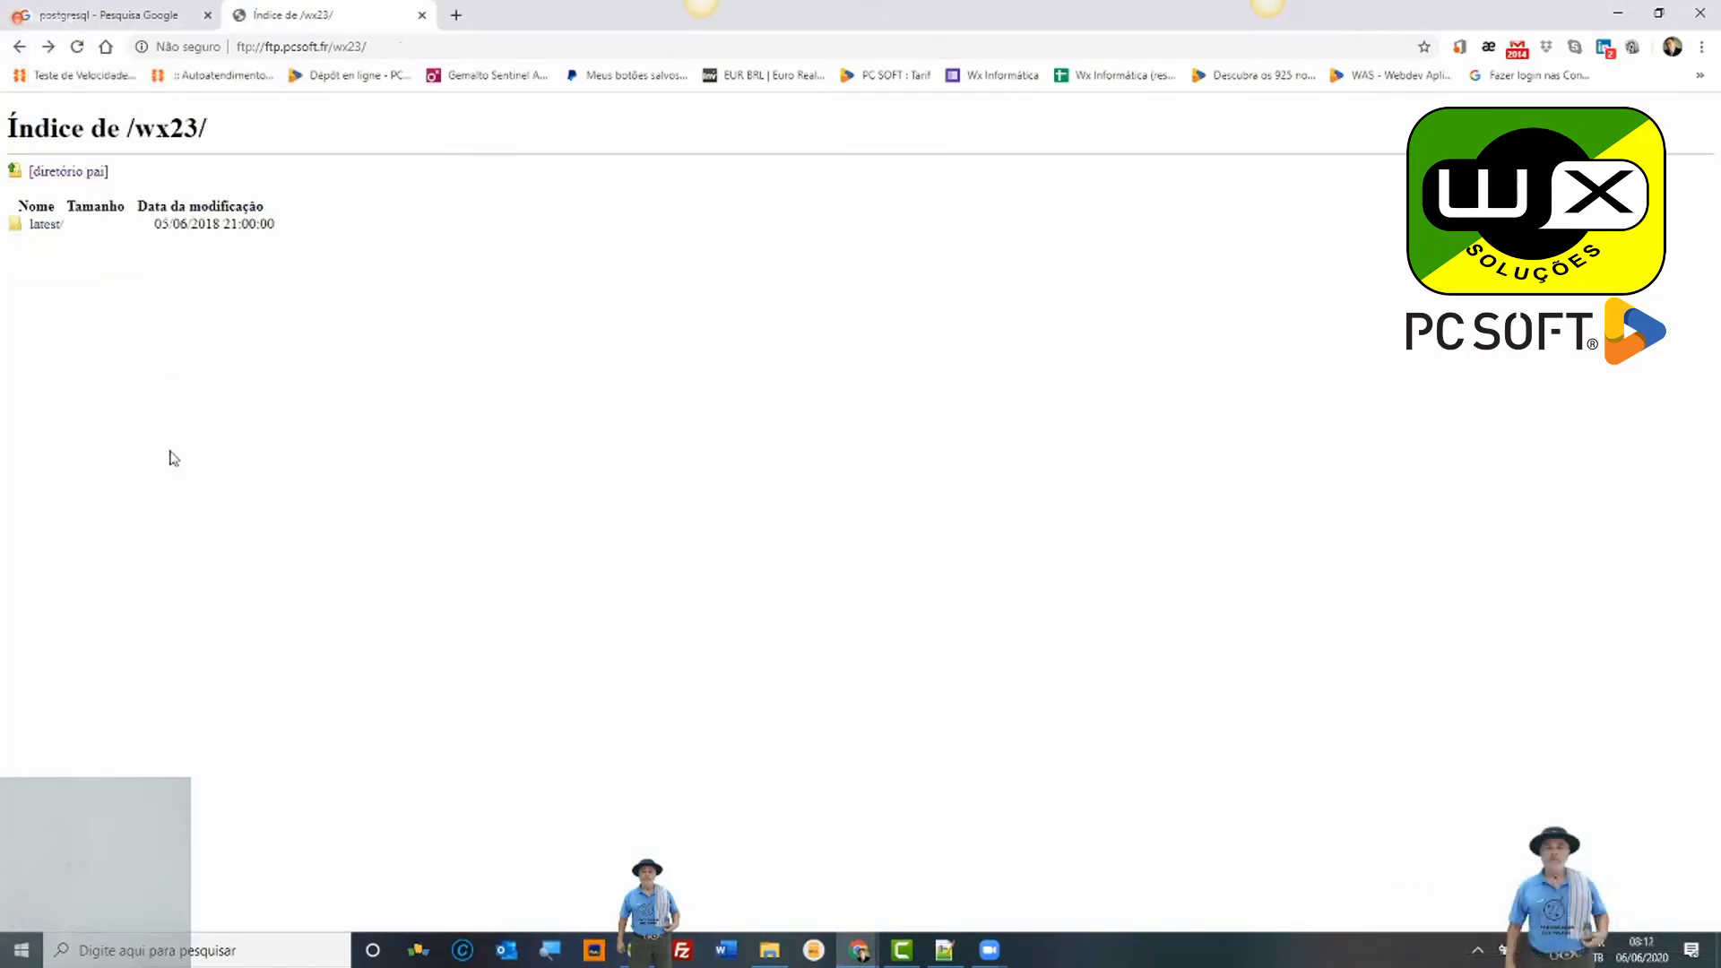
click(19, 49)
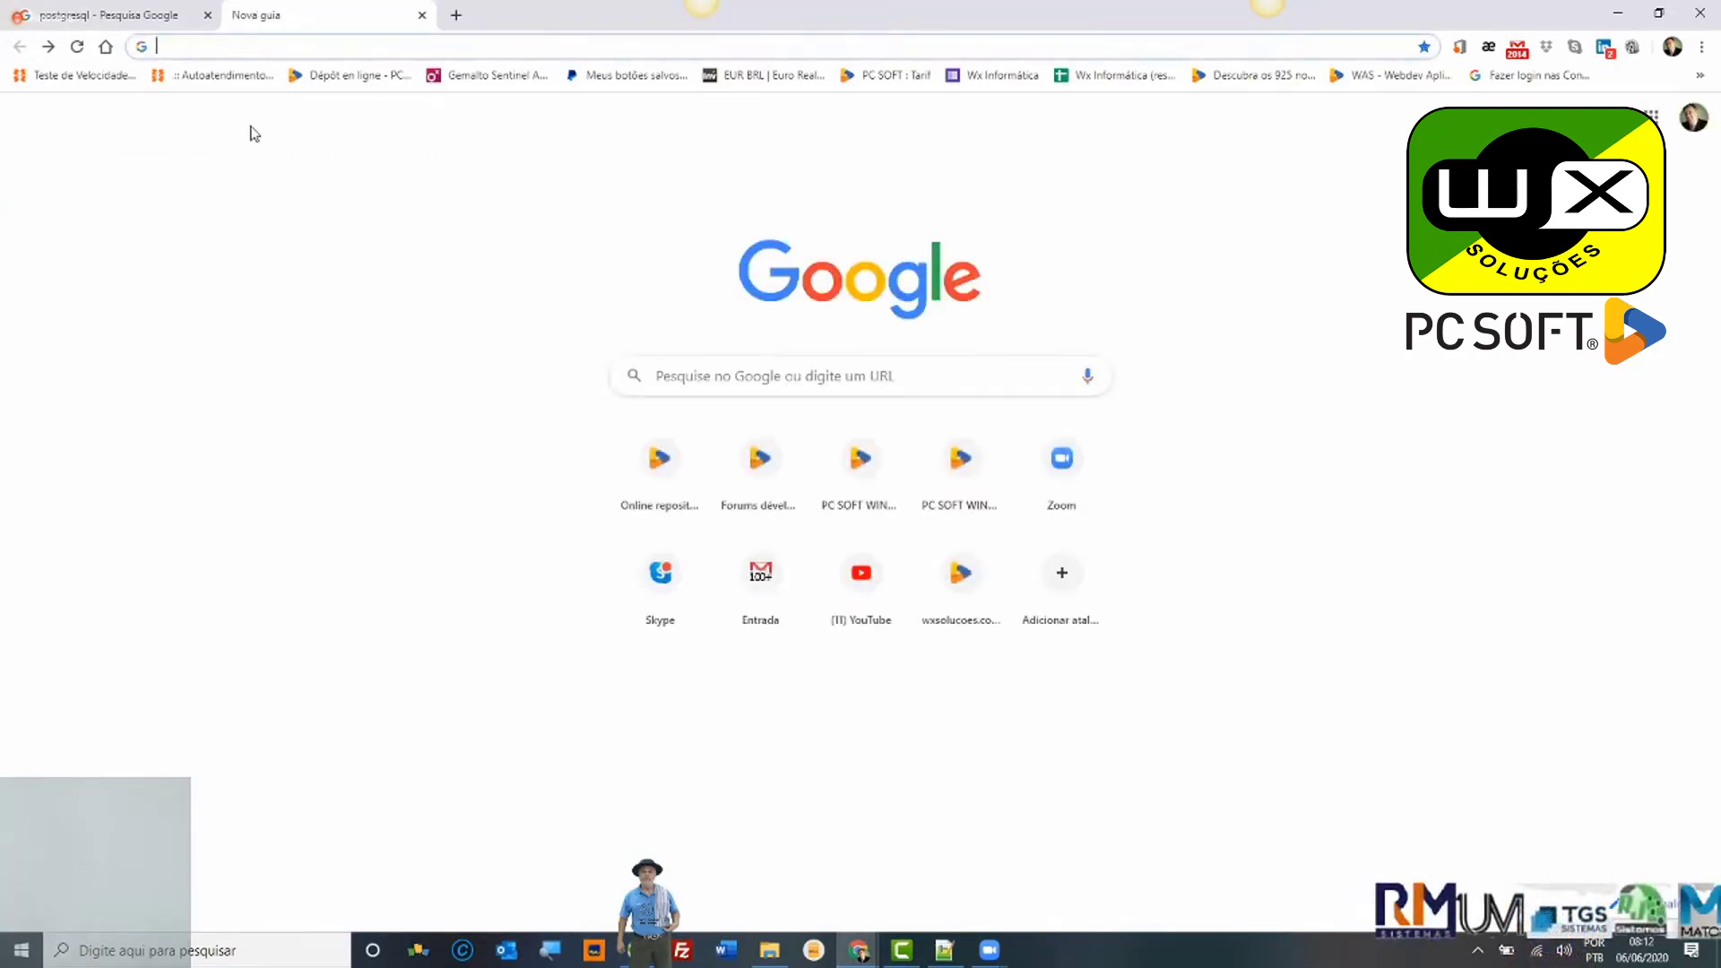
Step: Load ftp.pcsoft.fr, open wx23_31j/fr/, then switch to the postgresql image search tab
text(FTP.pcsoft.fr)
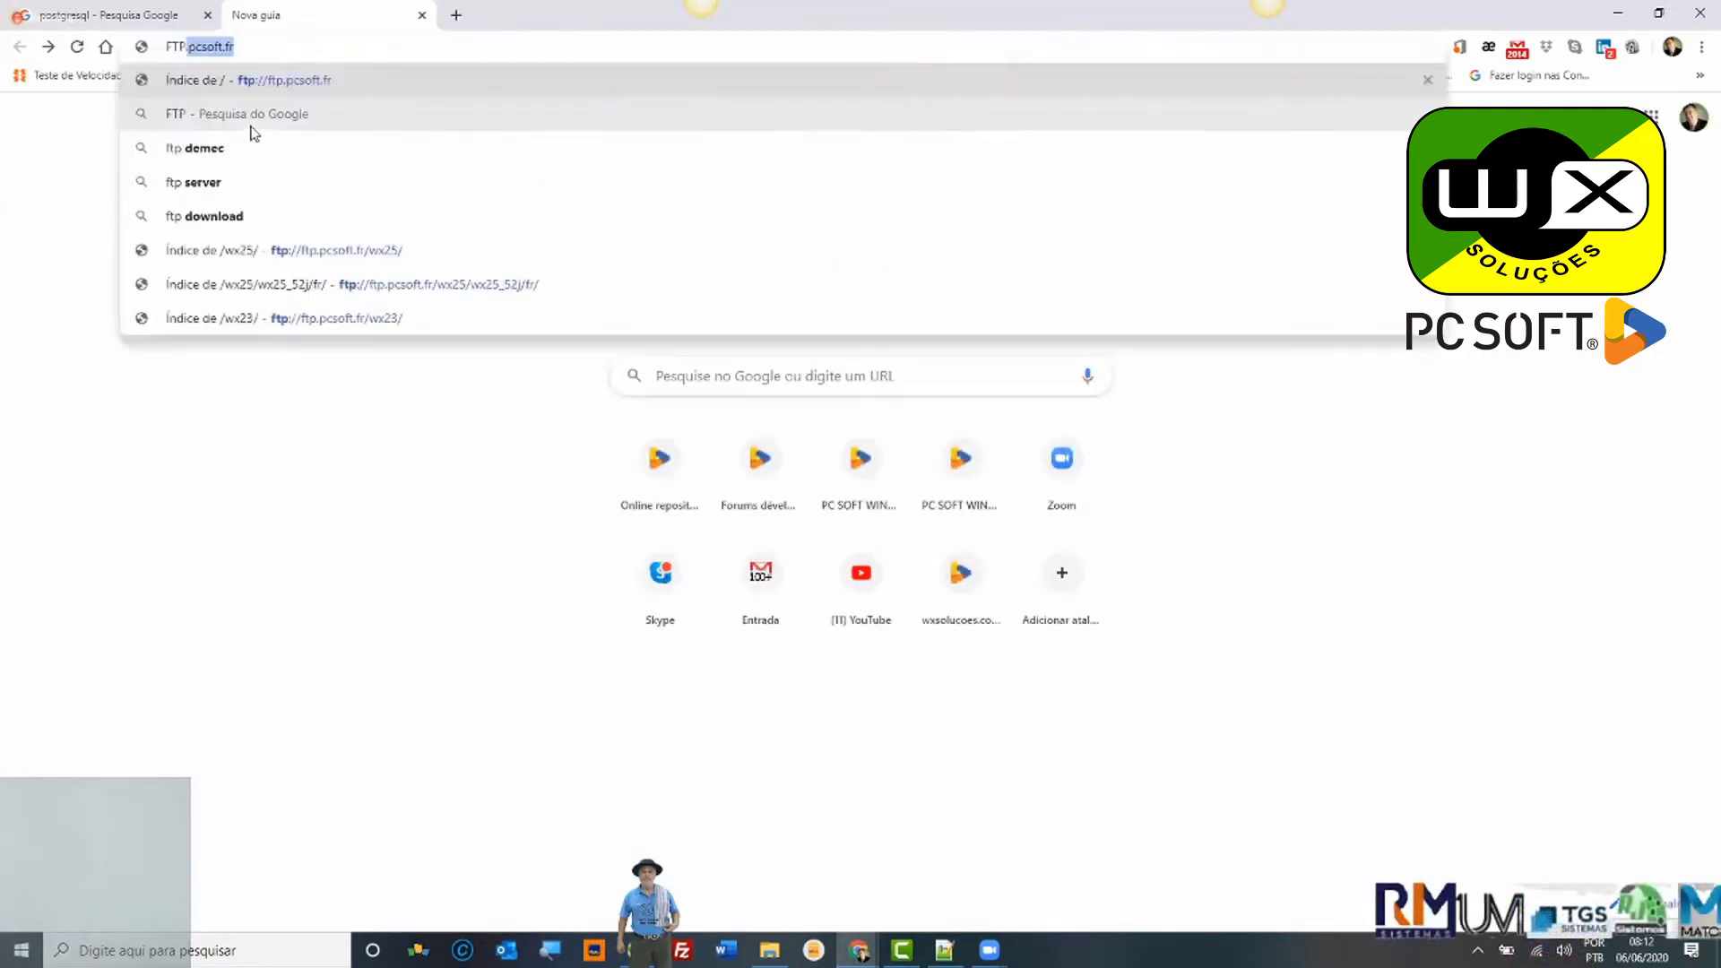
key(Return)
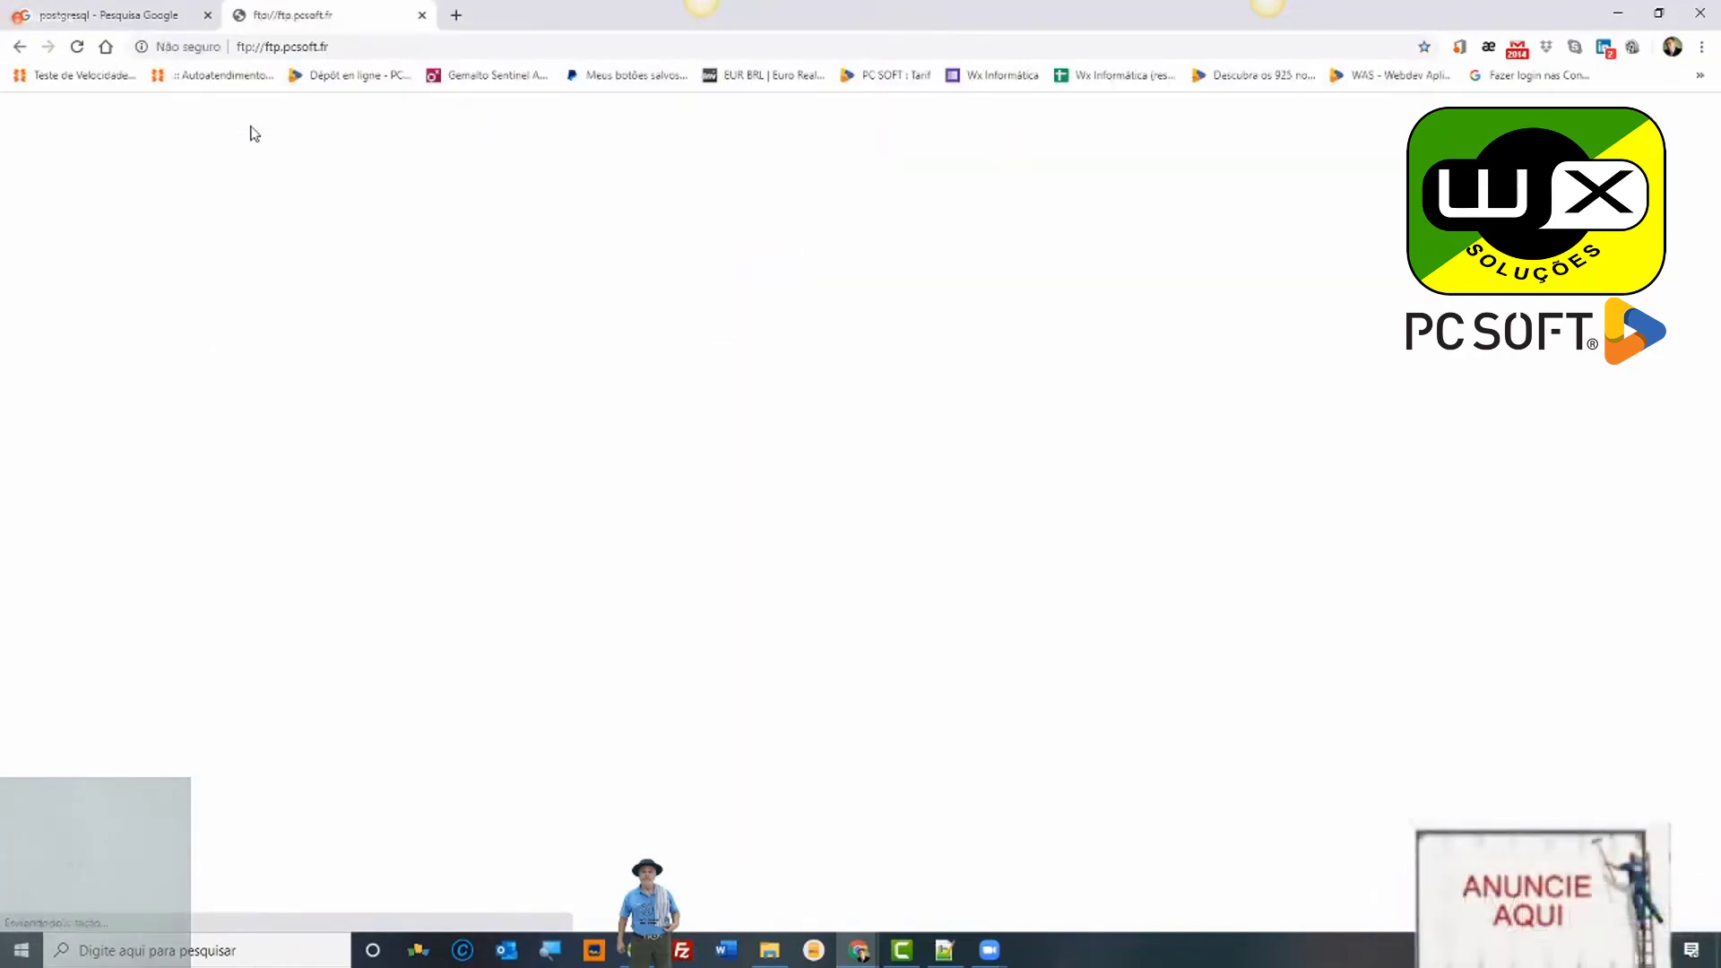
scroll(453, 556, down, 5)
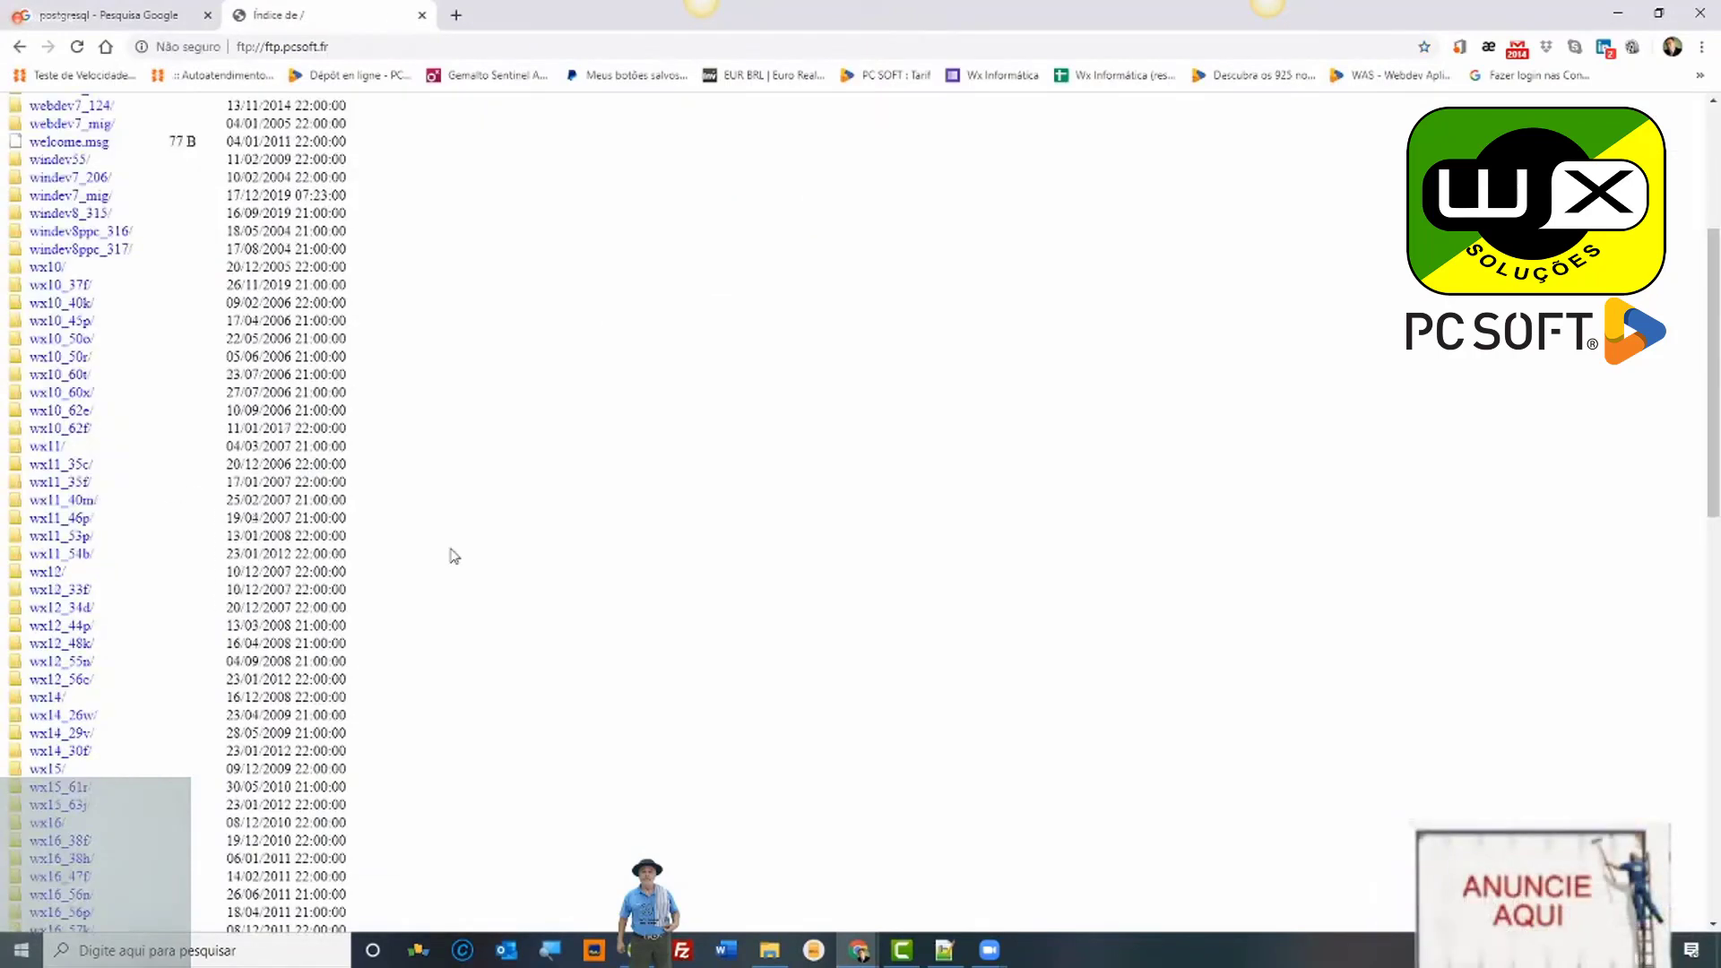
scroll(453, 556, down, 15)
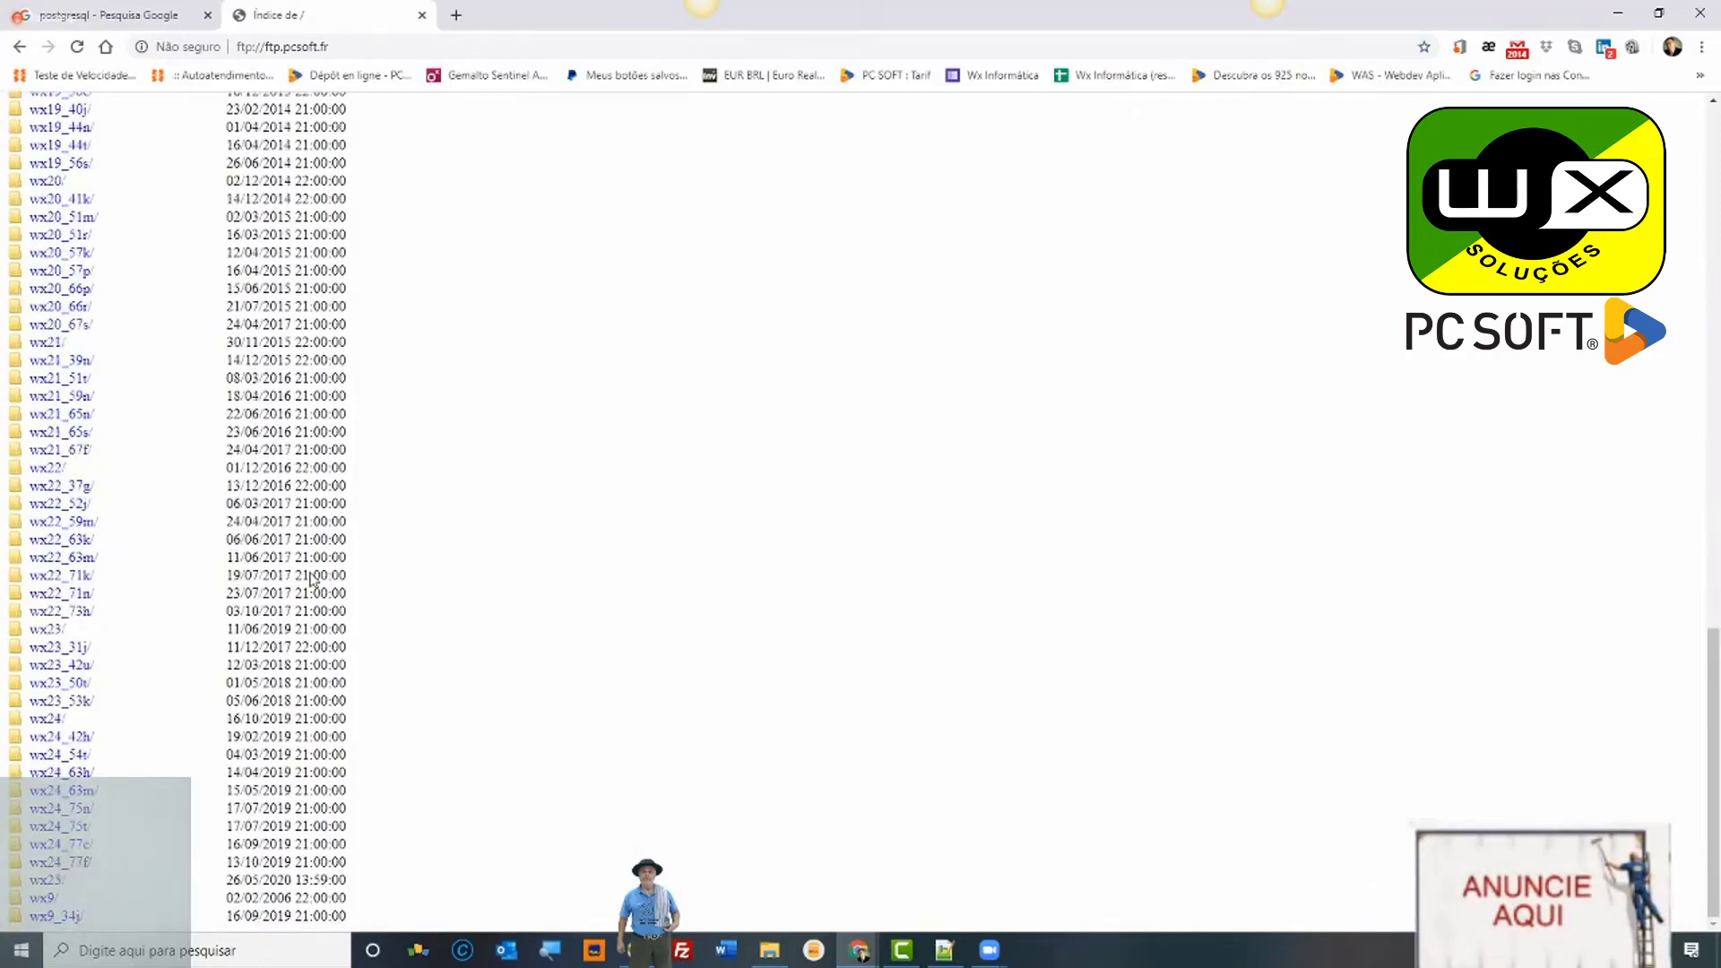
click(63, 649)
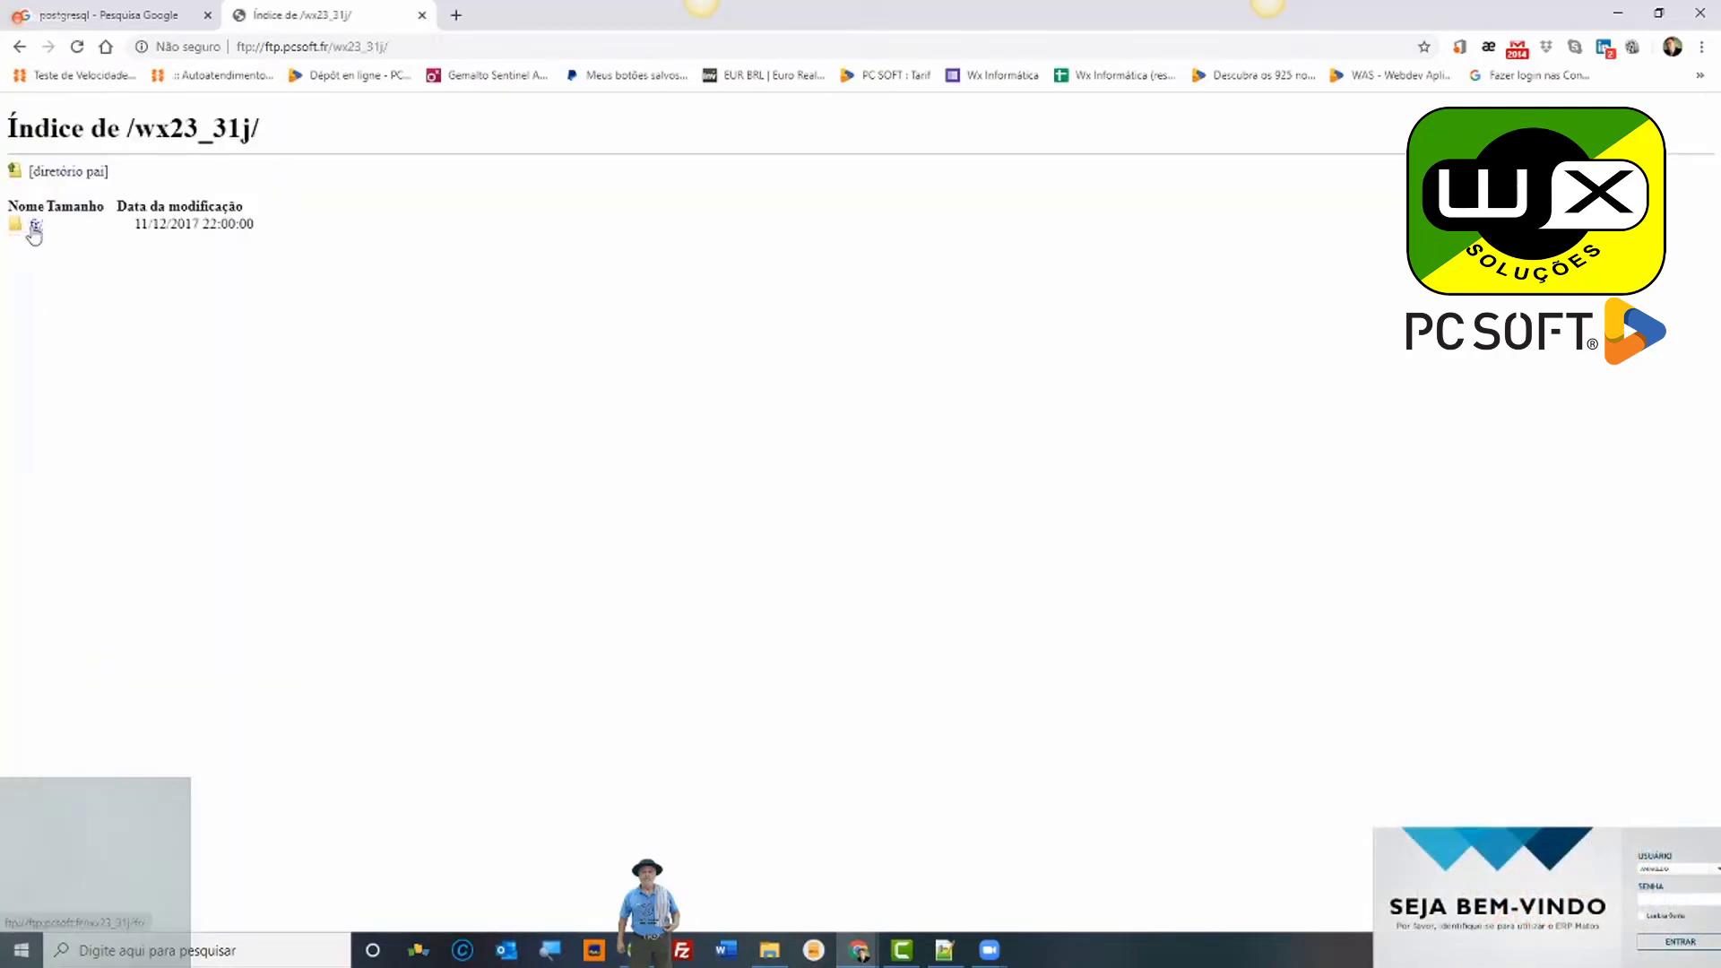
click(35, 226)
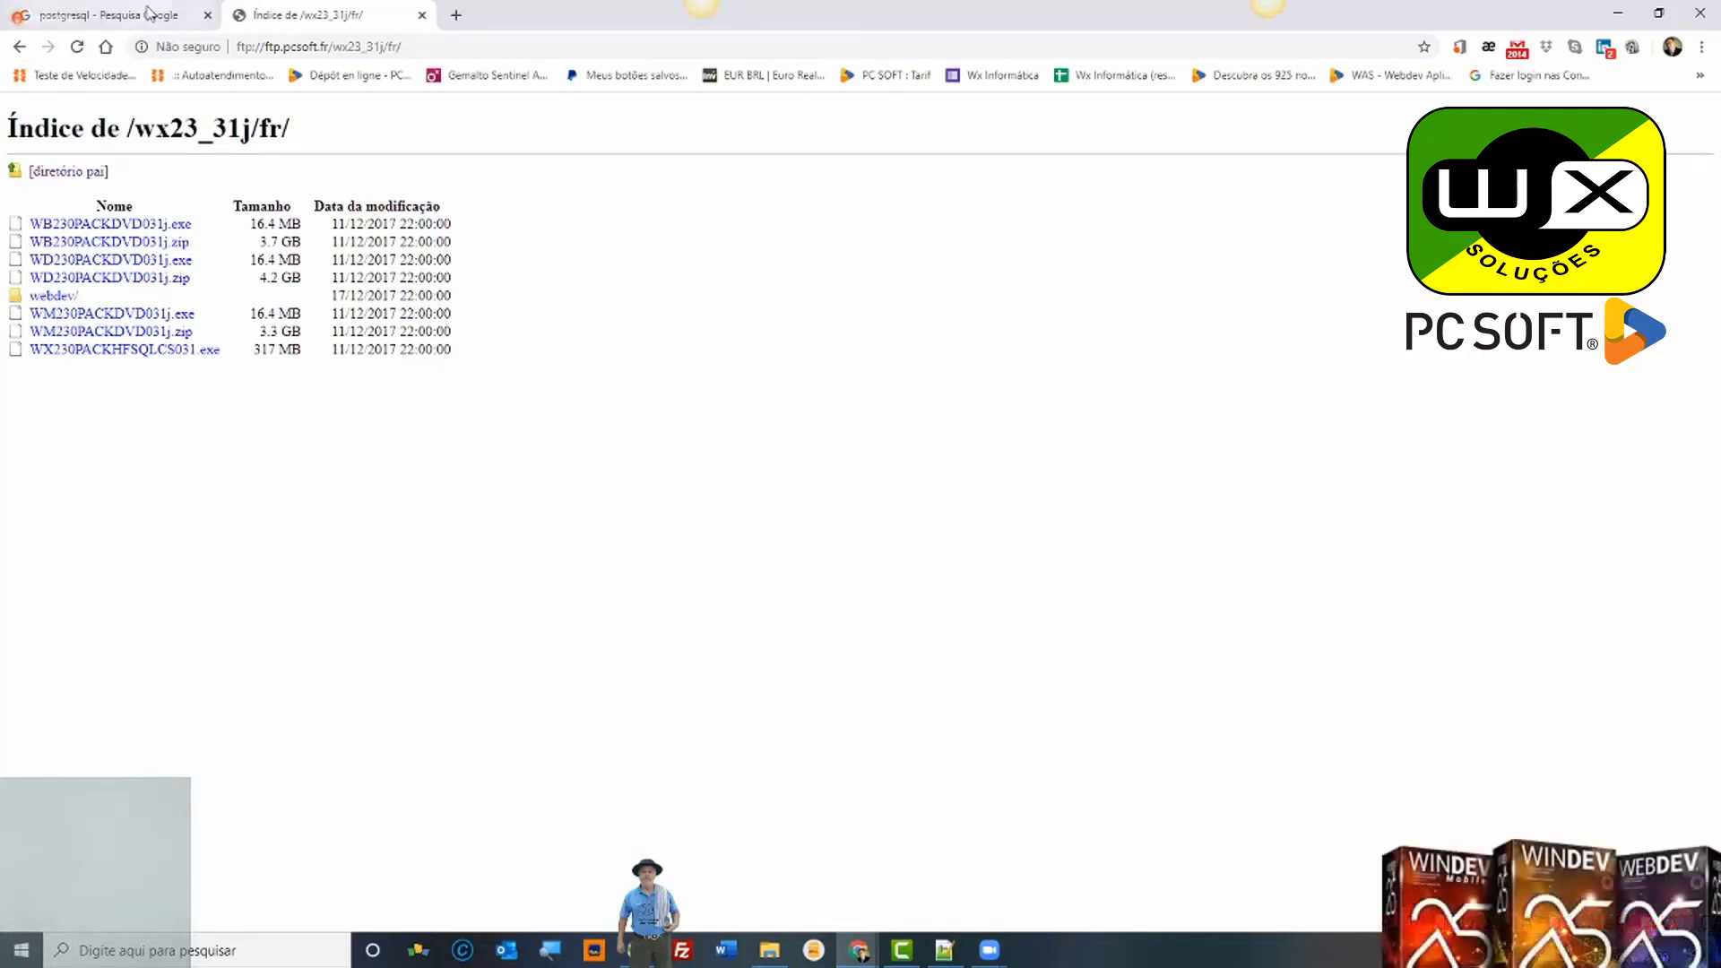
key(ctrl+shift+Tab)
click(272, 47)
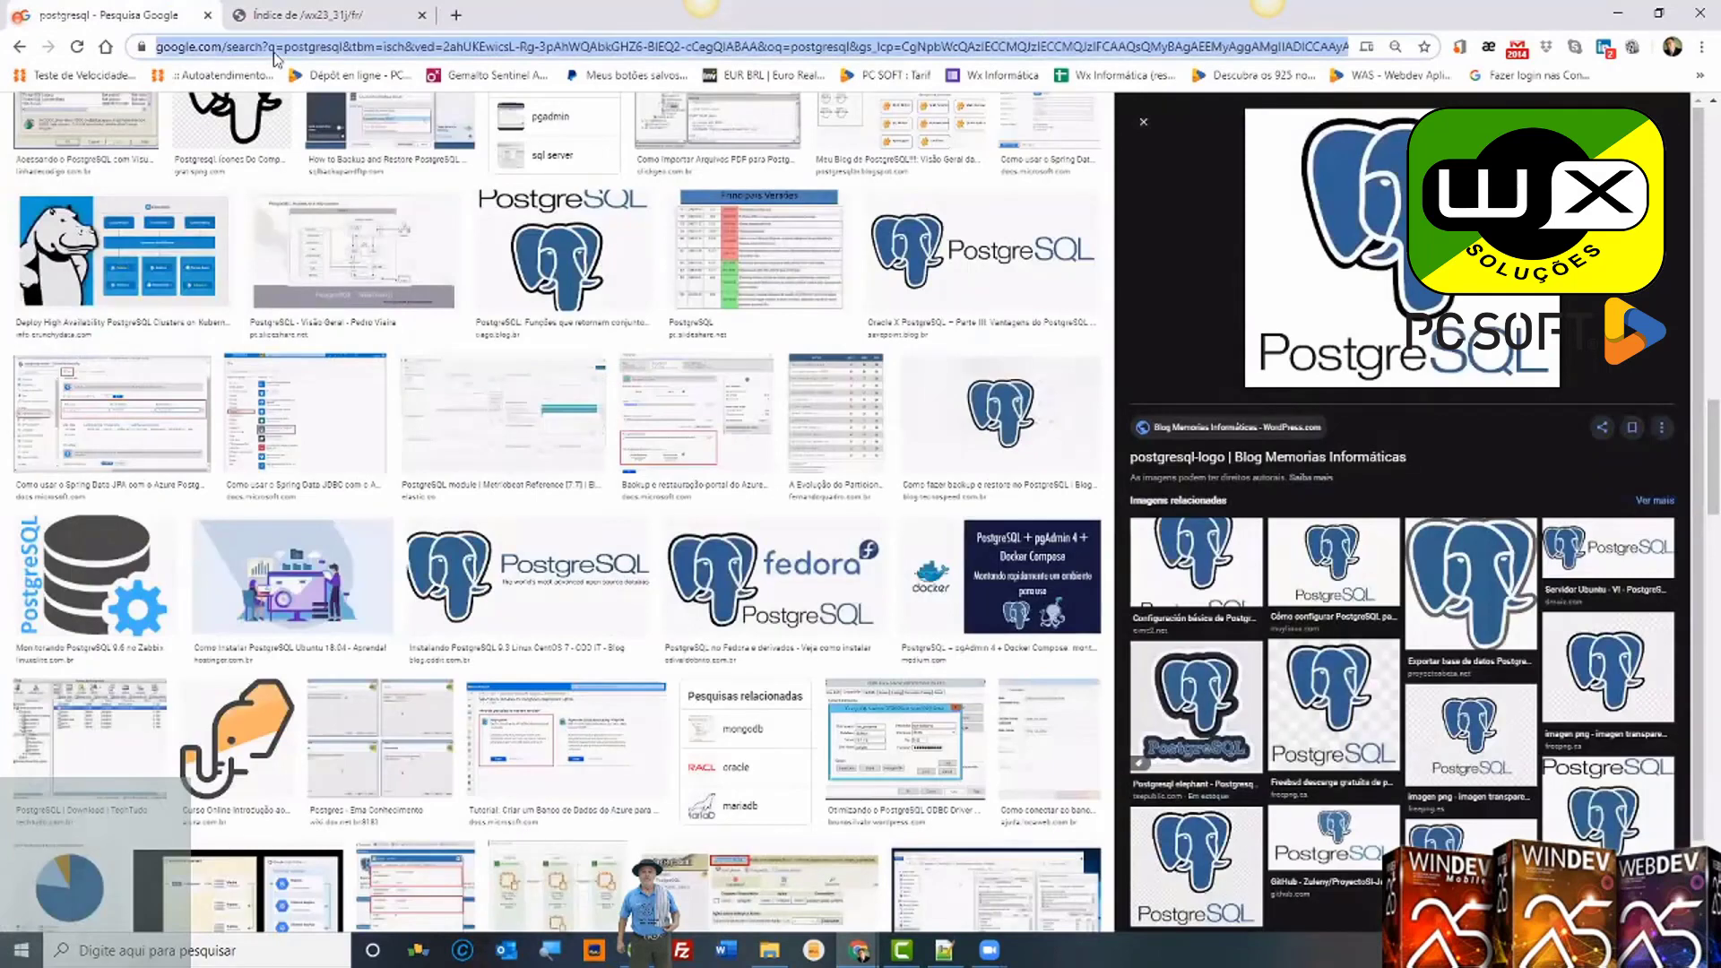
Step: Load wxsolucoes.com.br in the first tab and restore the v23 File Explorer window
text(WX)
click(411, 94)
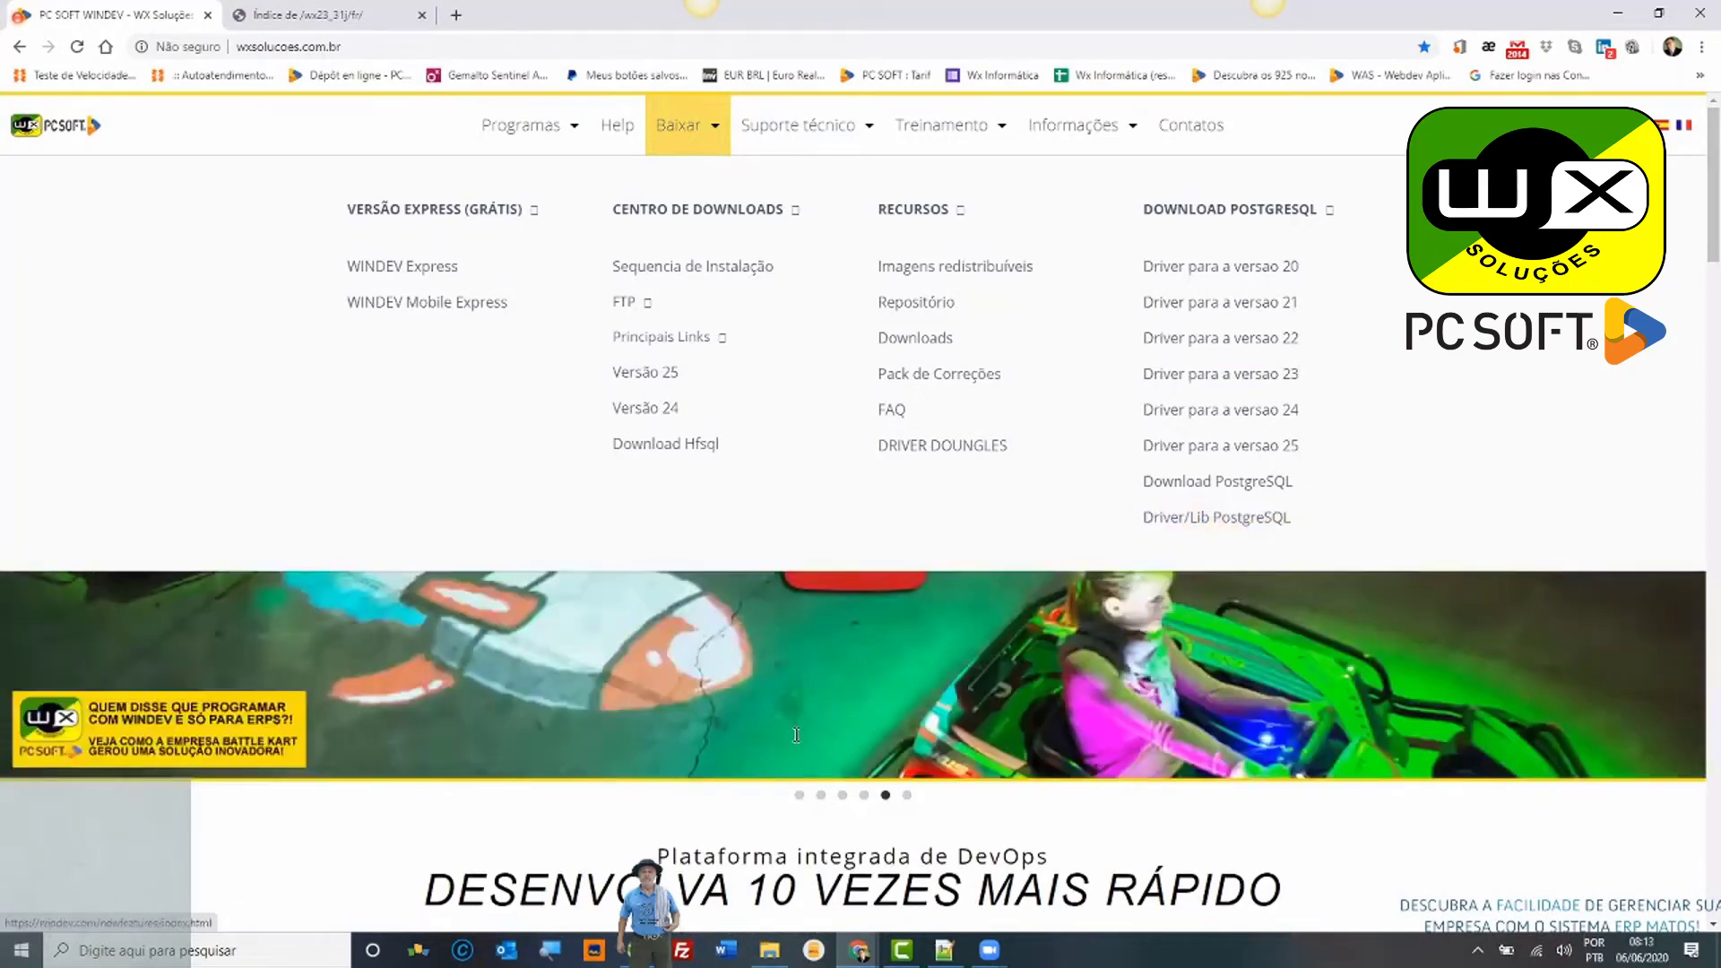
click(773, 962)
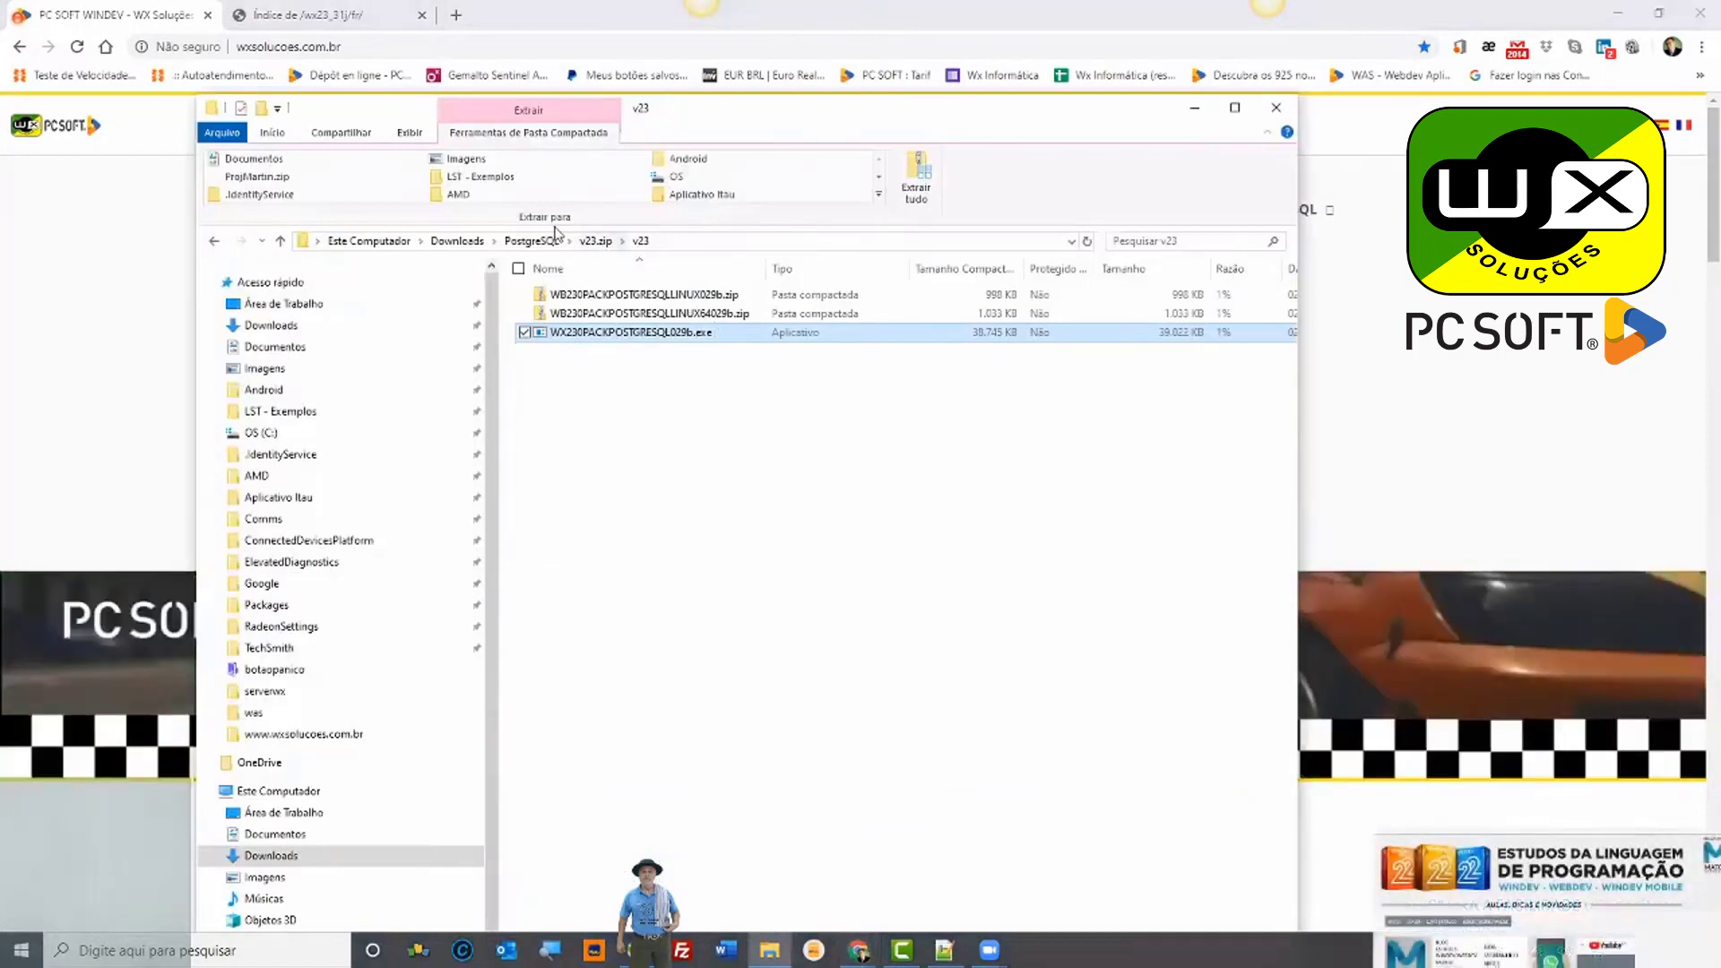
Step: Go to Downloads\PostgreSQL-LIBS-32-64bits\Versao 12.3, check 32bits, then open the 64bits folder
click(478, 242)
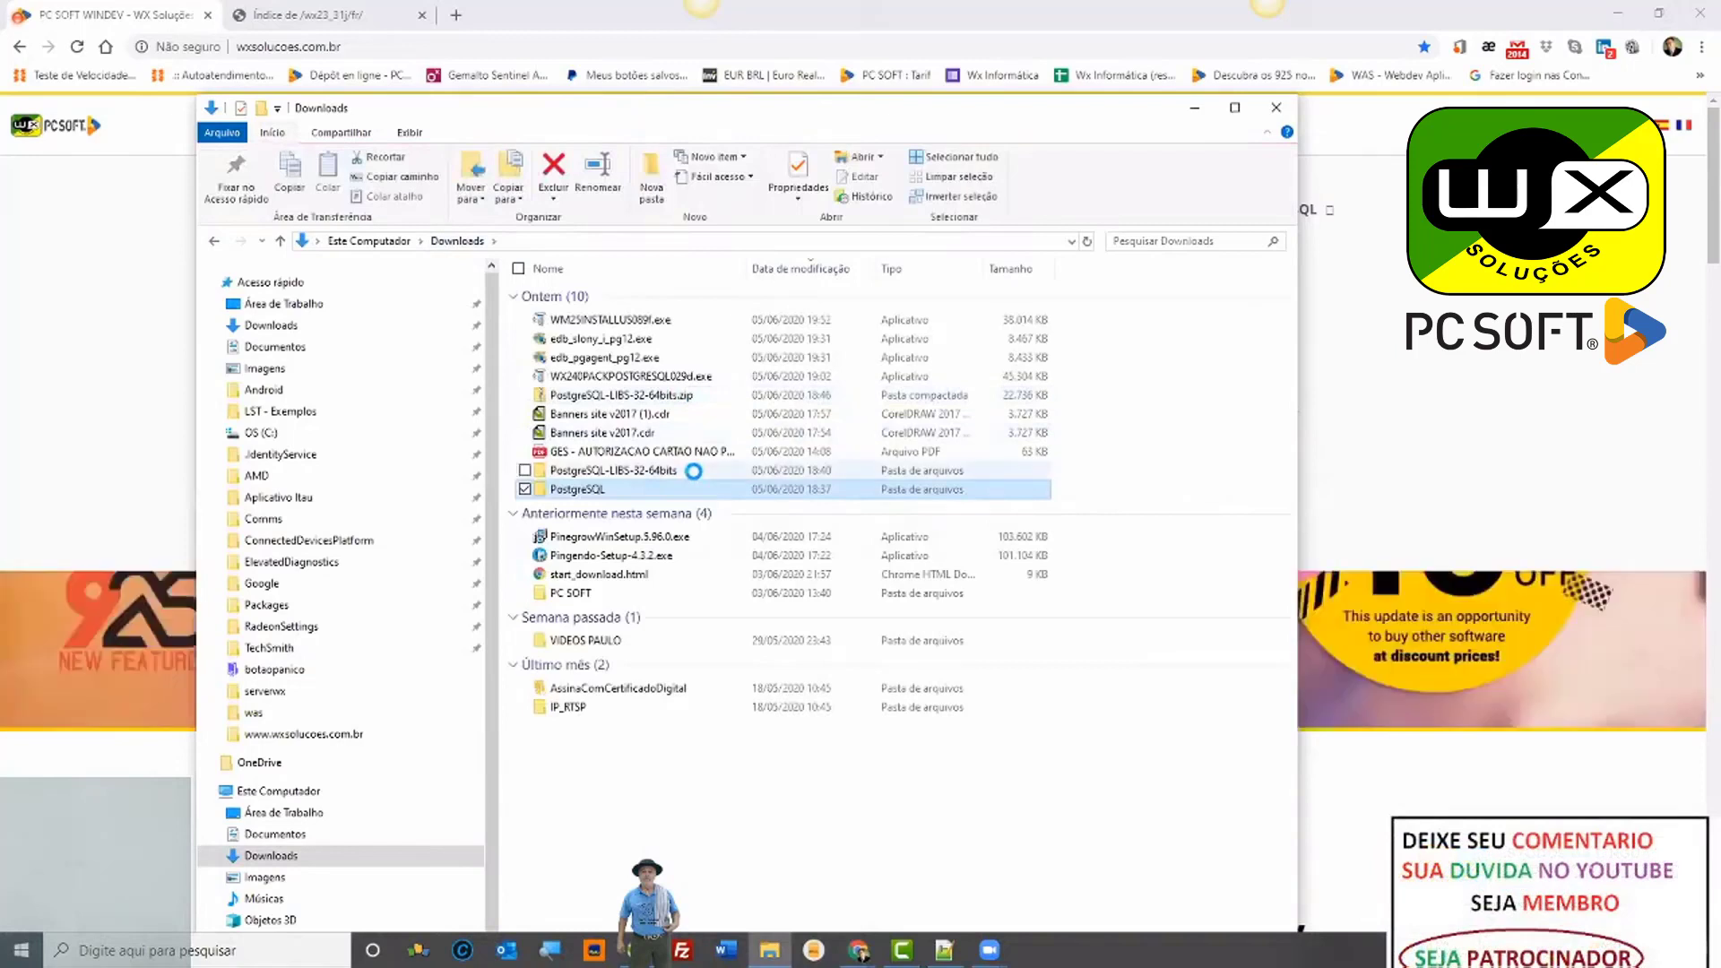
click(693, 471)
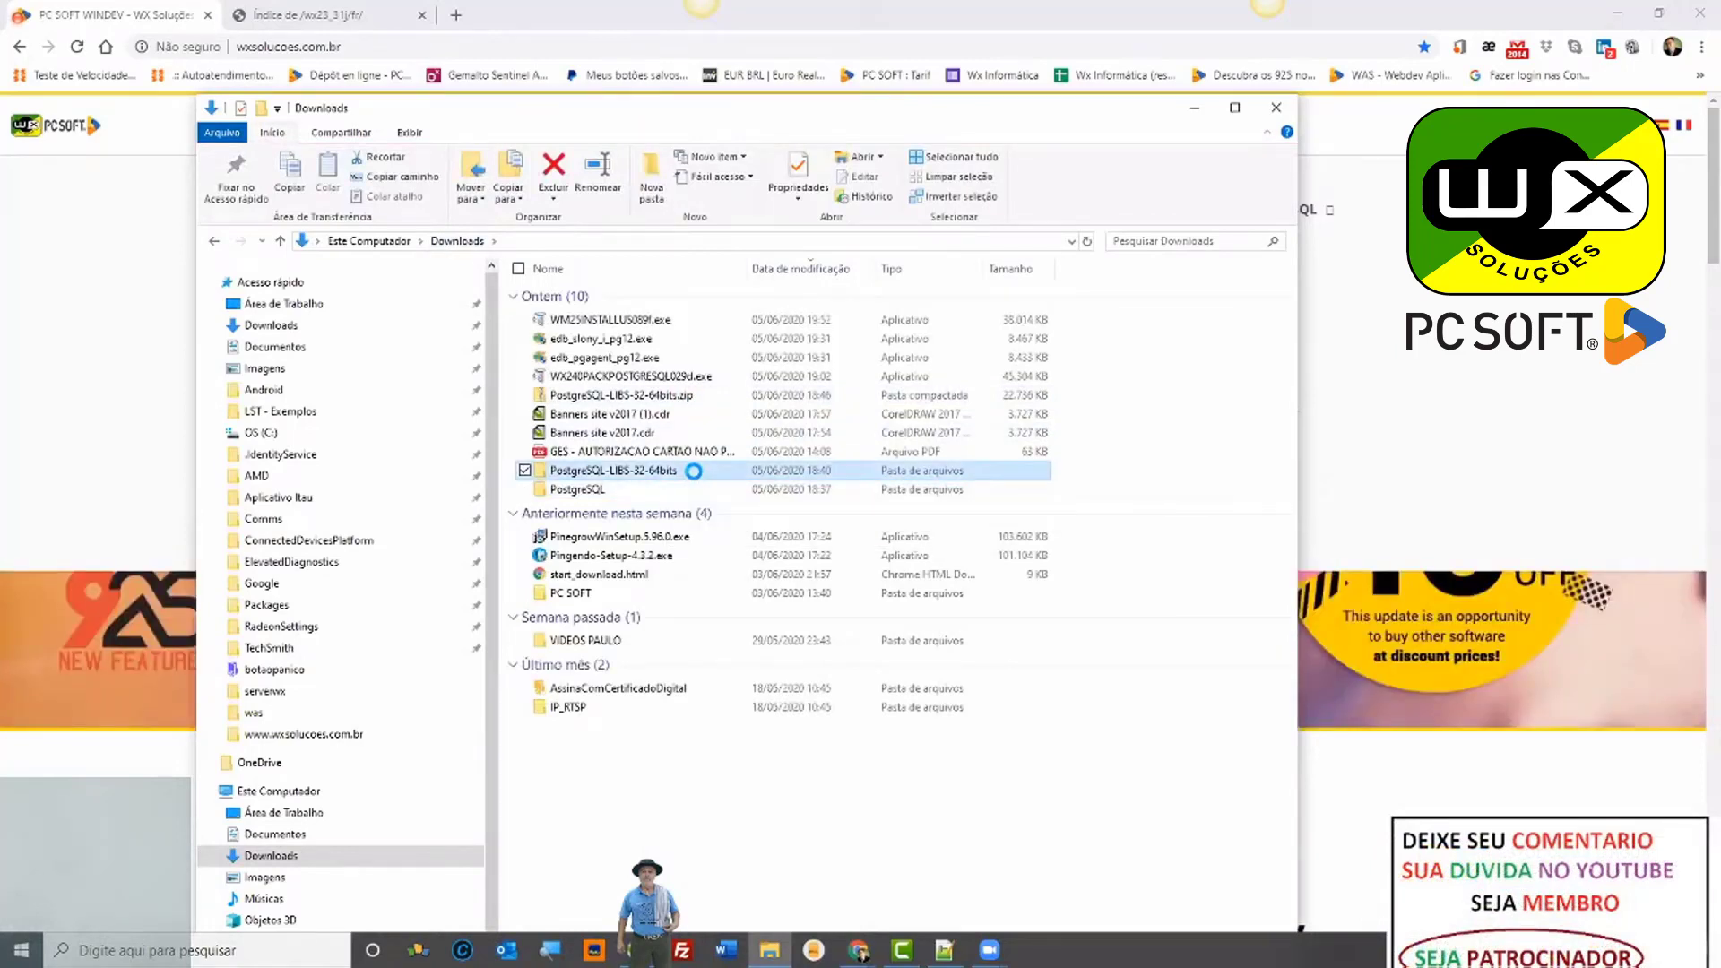
double_click(693, 470)
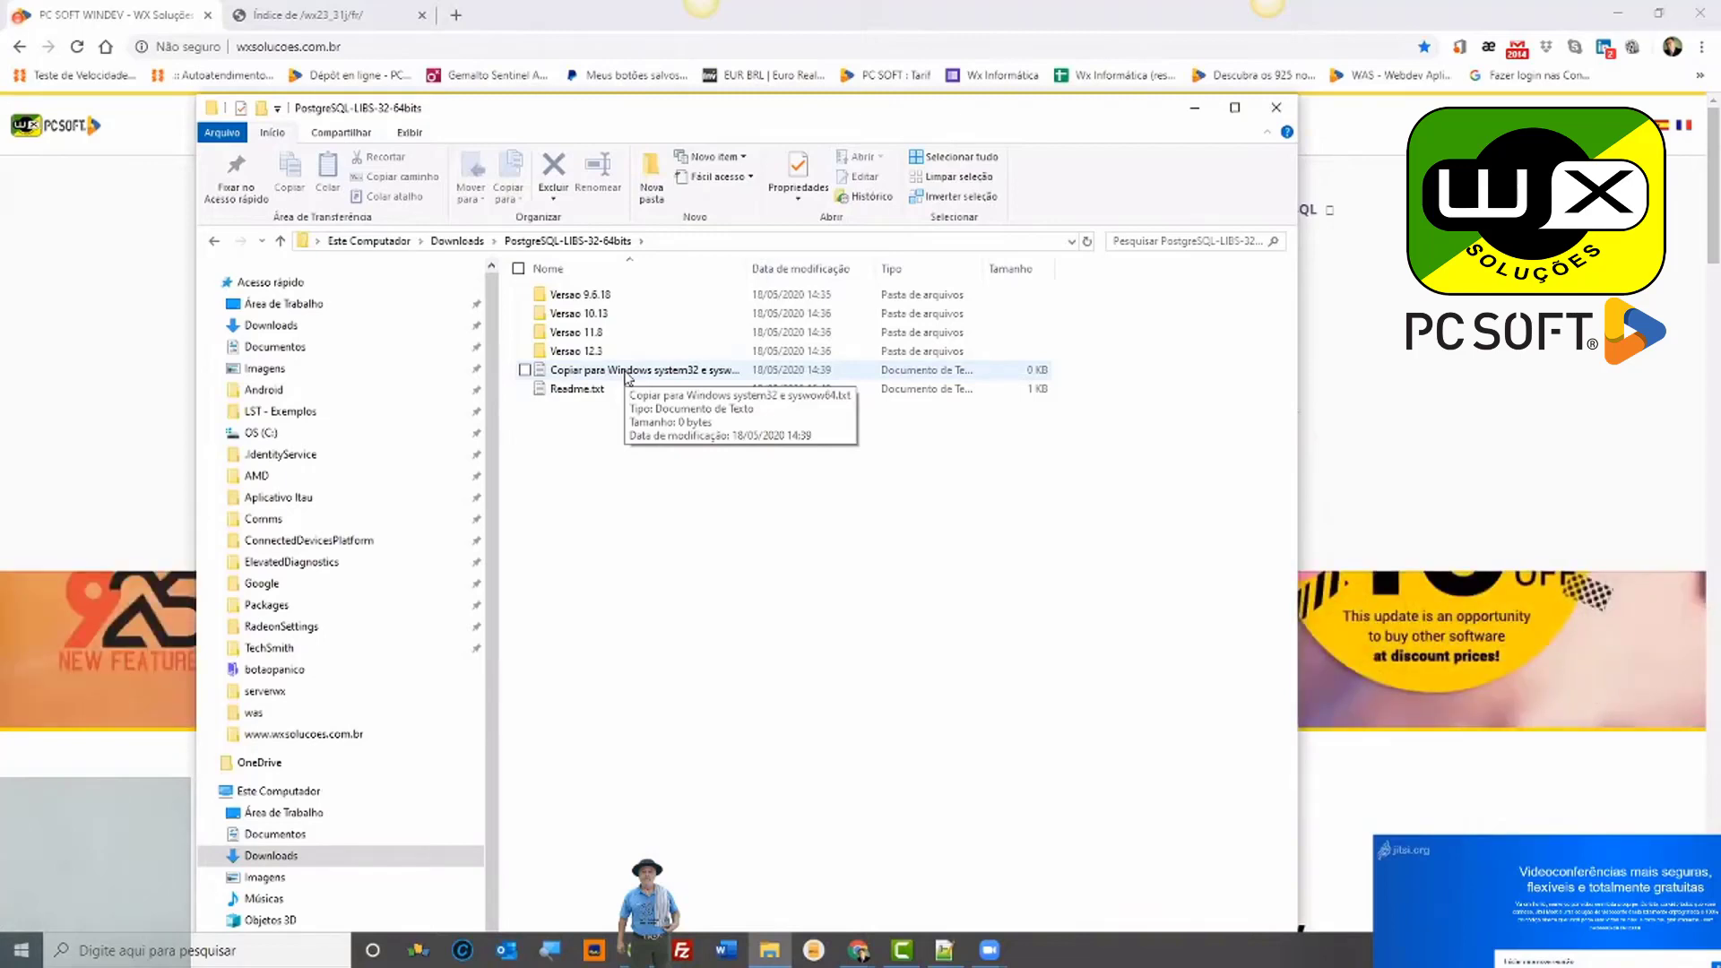
click(593, 351)
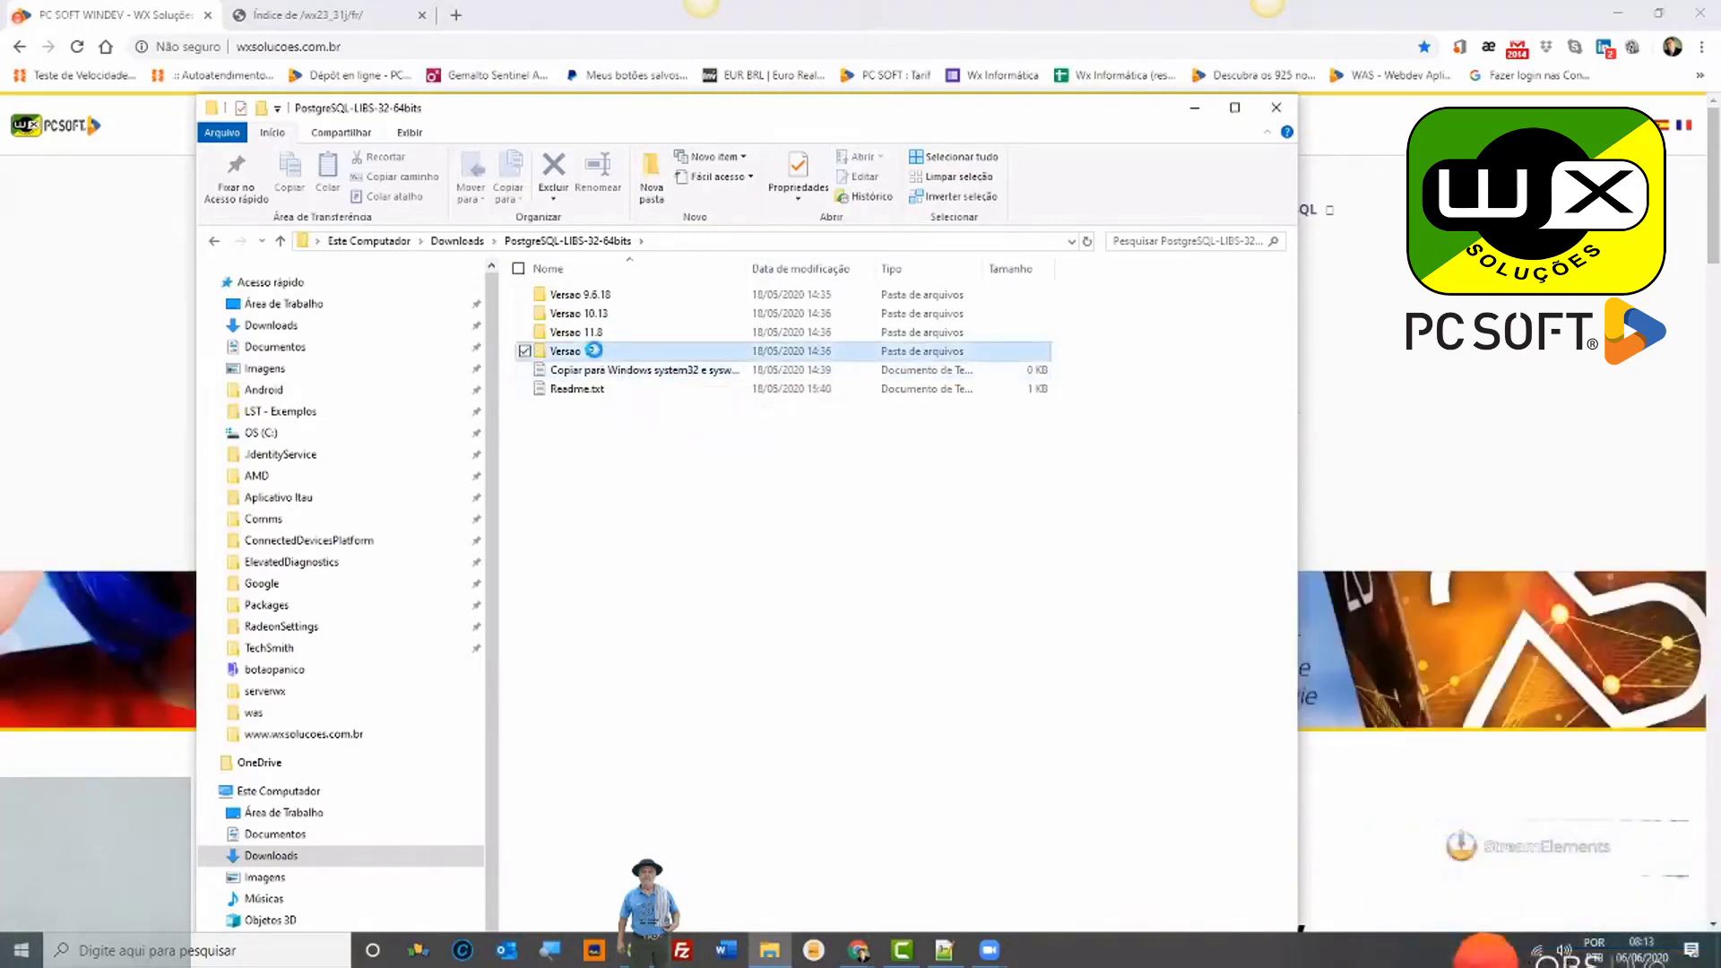
click(570, 300)
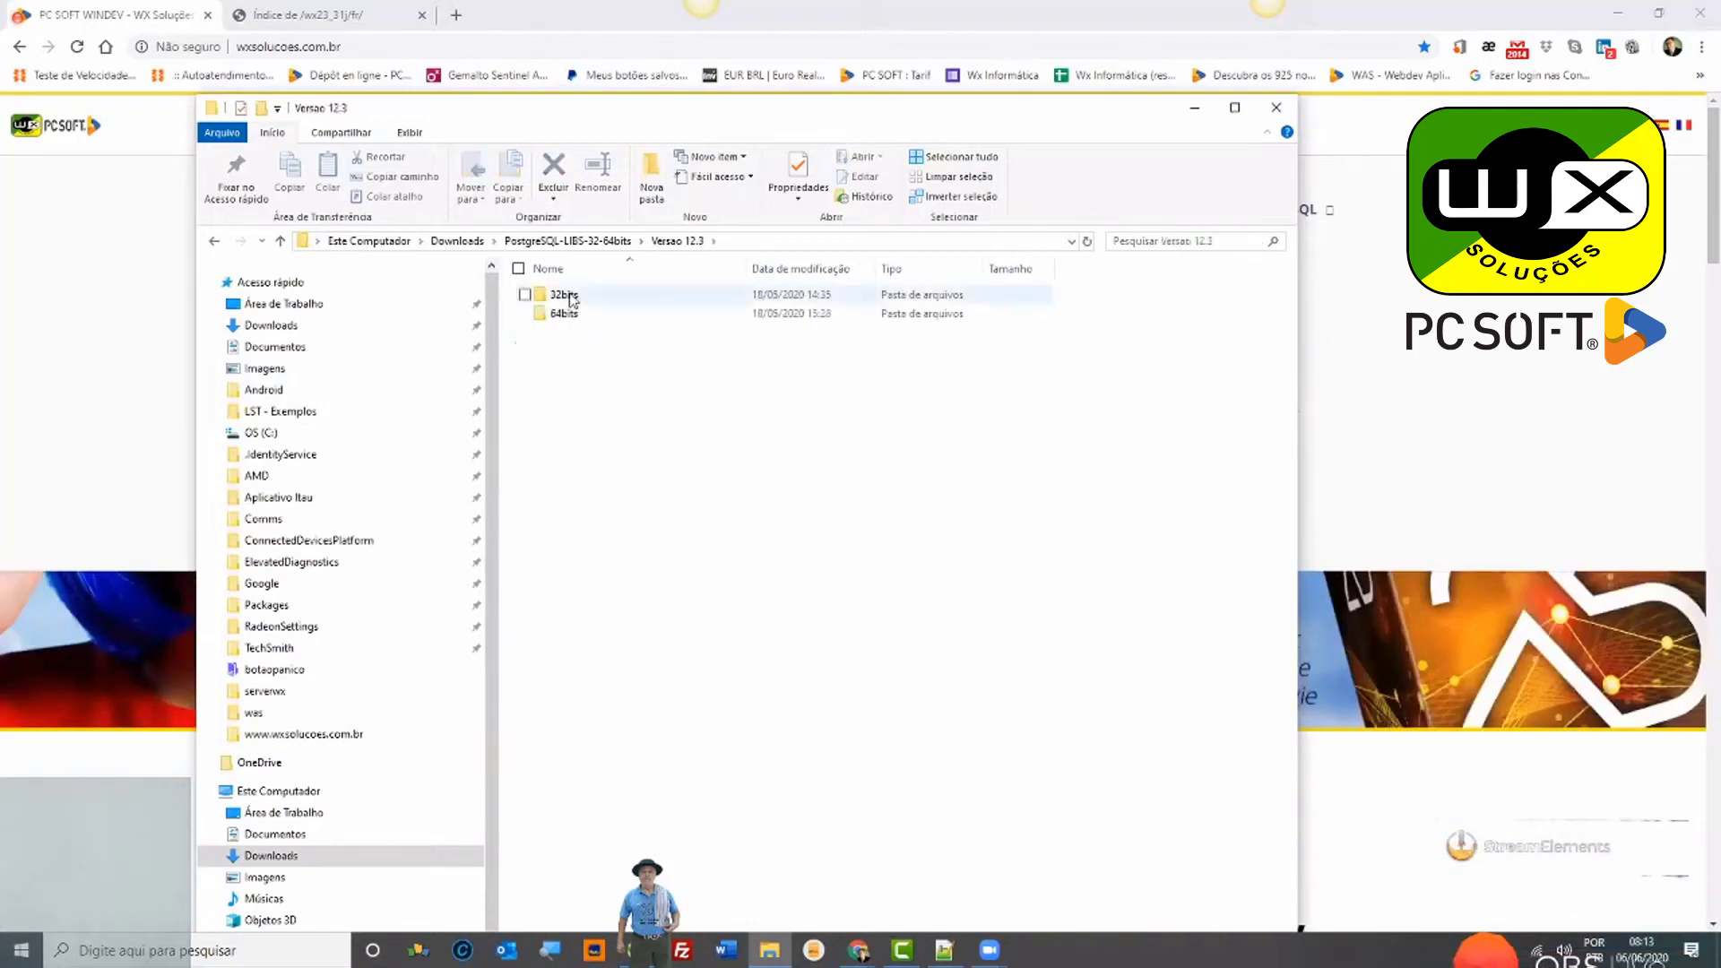
double_click(570, 297)
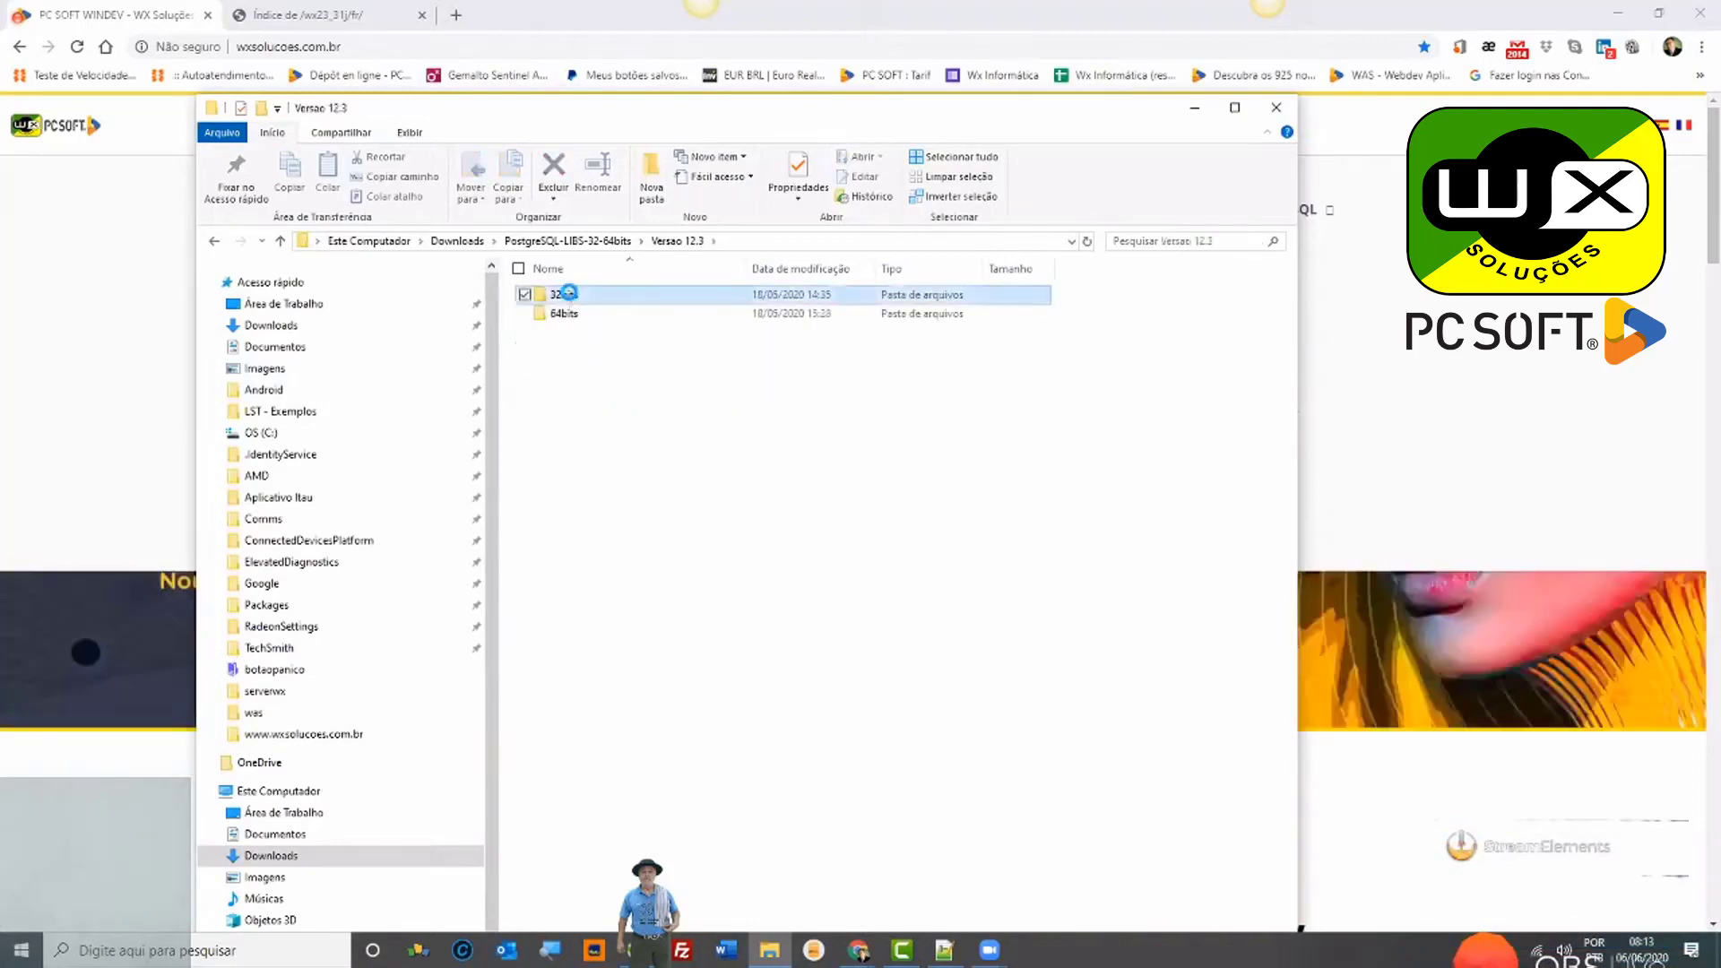
click(677, 242)
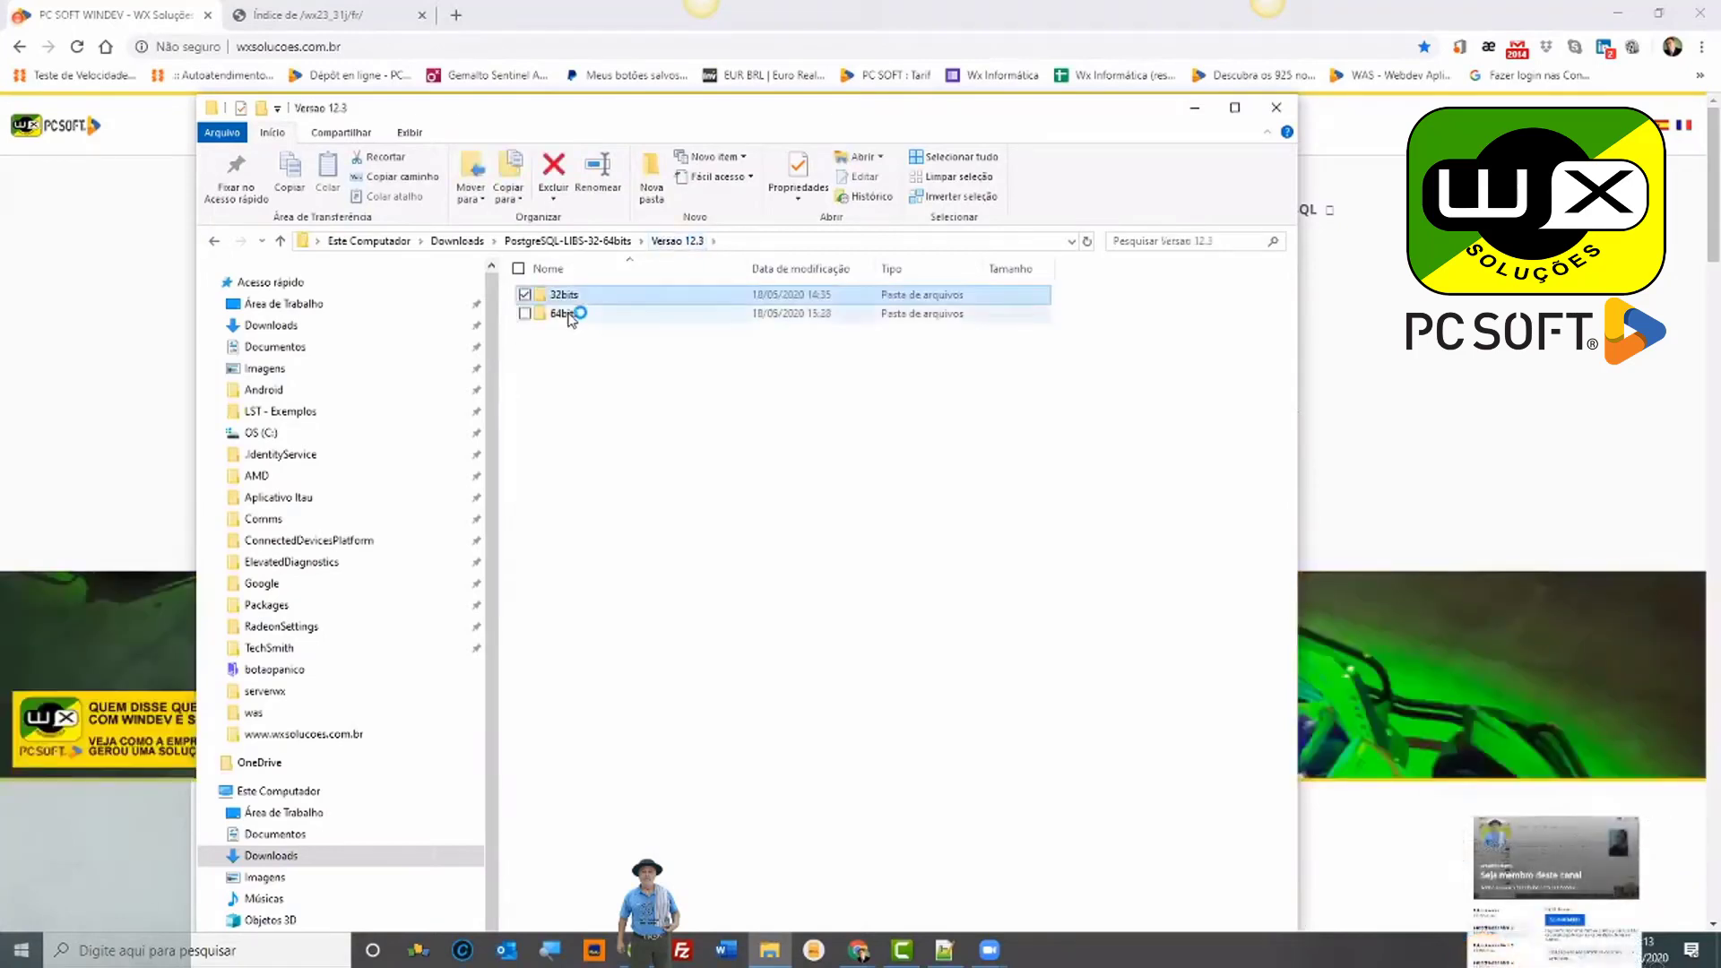
double_click(567, 314)
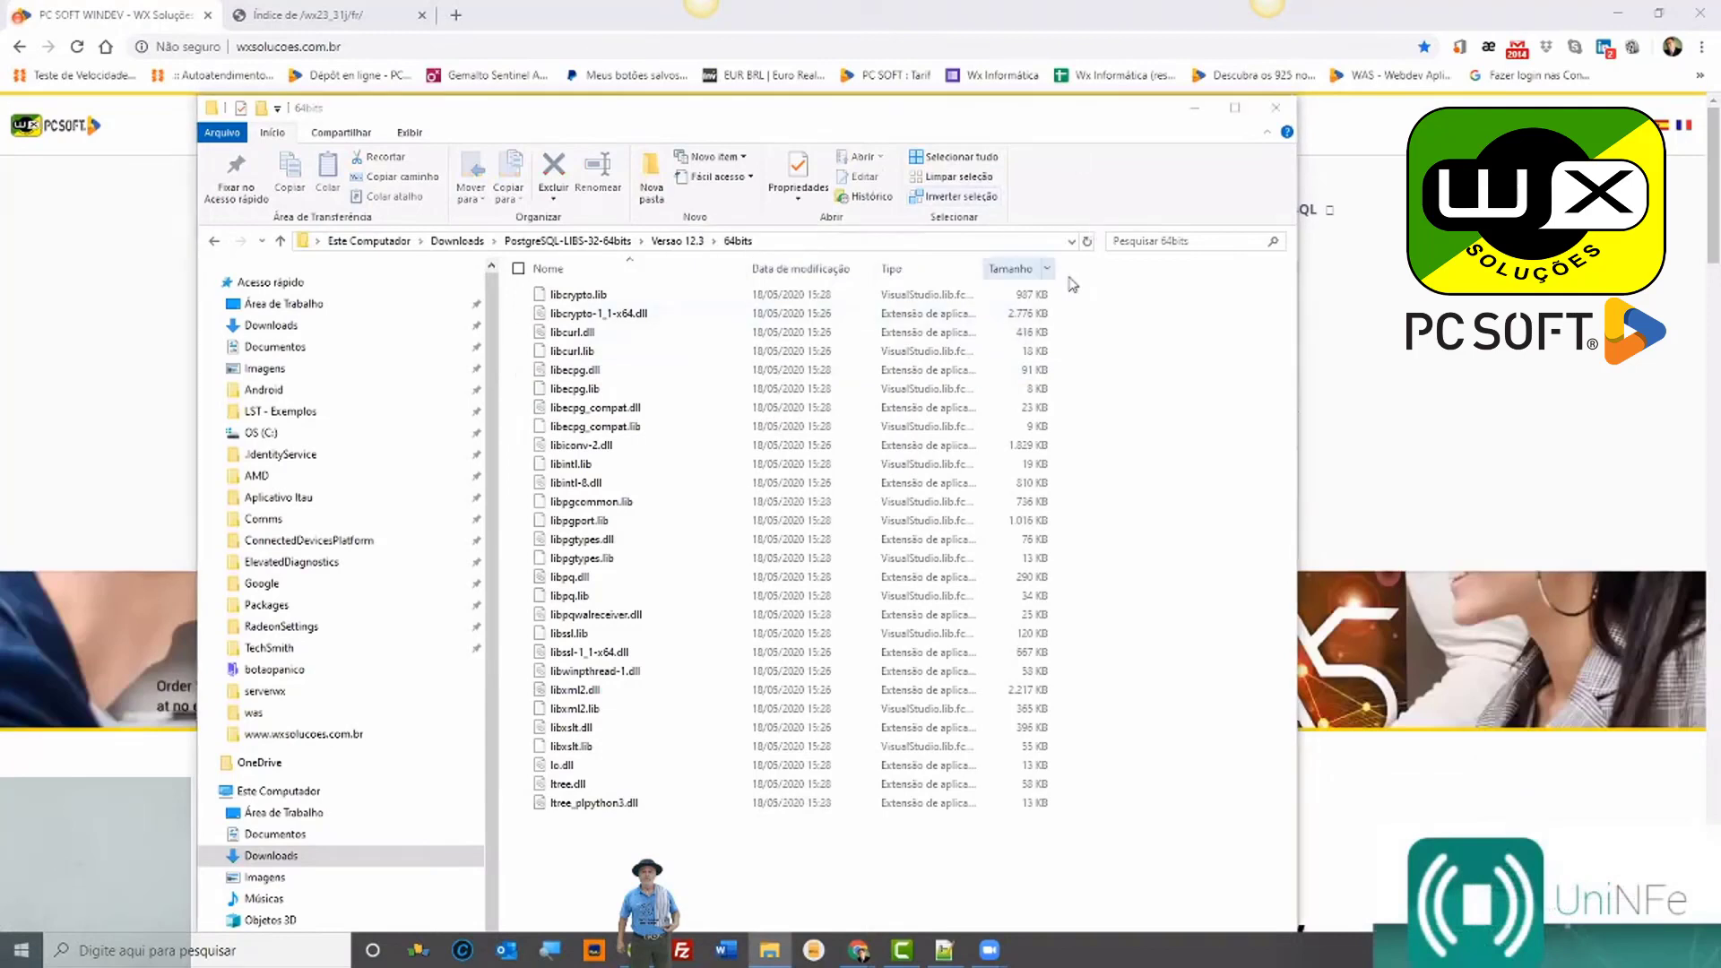
Step: Move the selection from libcrypto.lib down to libssl-1_1-x64.dll, then minimise the 64bits window
click(681, 295)
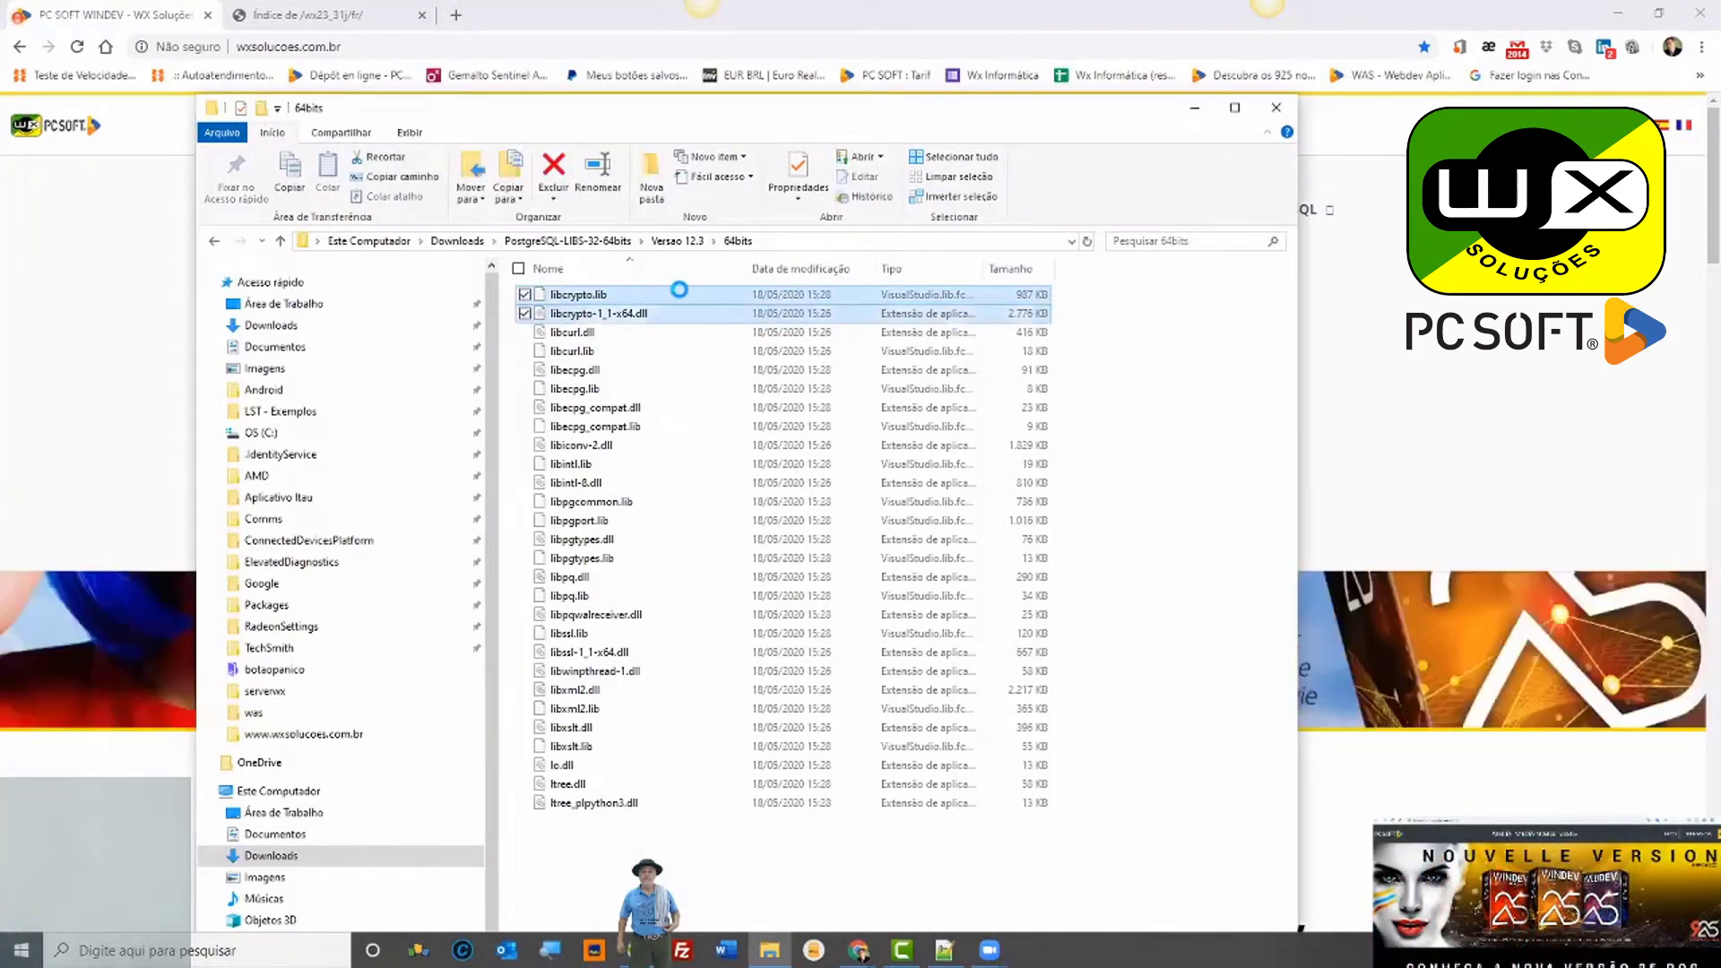
key(shift+Down)
key(shift+Down)
key(shift+Down)
key(shift+Down)
key(shift+Down)
key(shift+Down)
key(shift+Down)
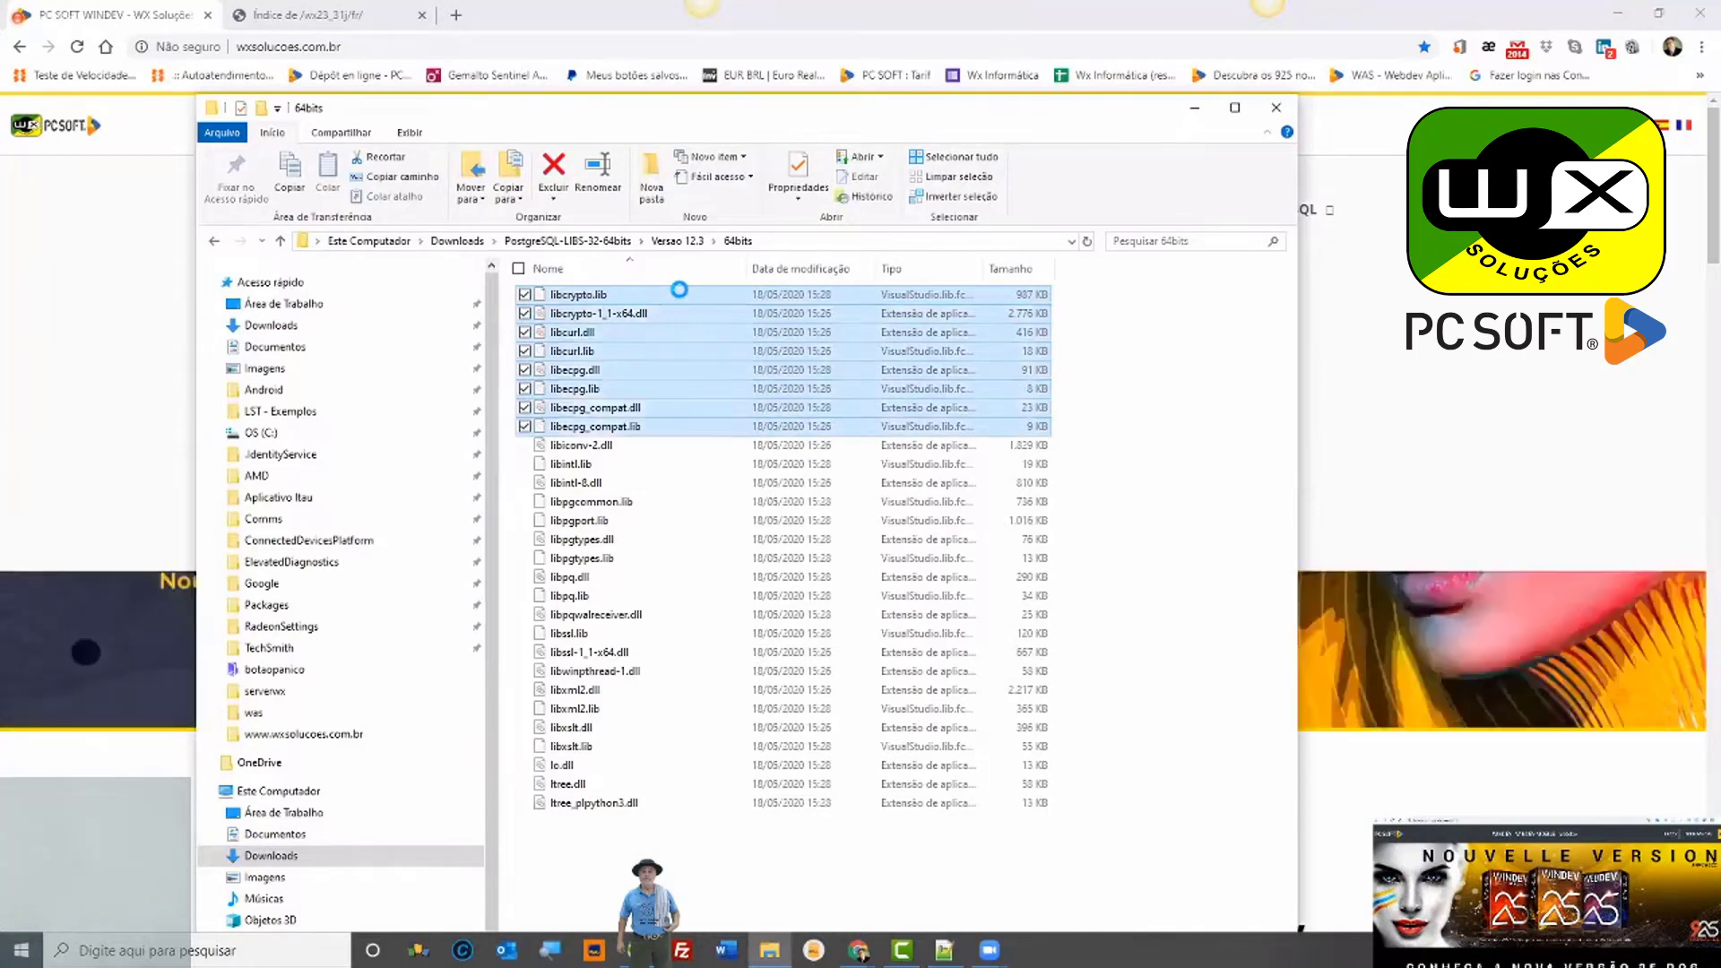
key(shift+Down)
key(shift+Down)
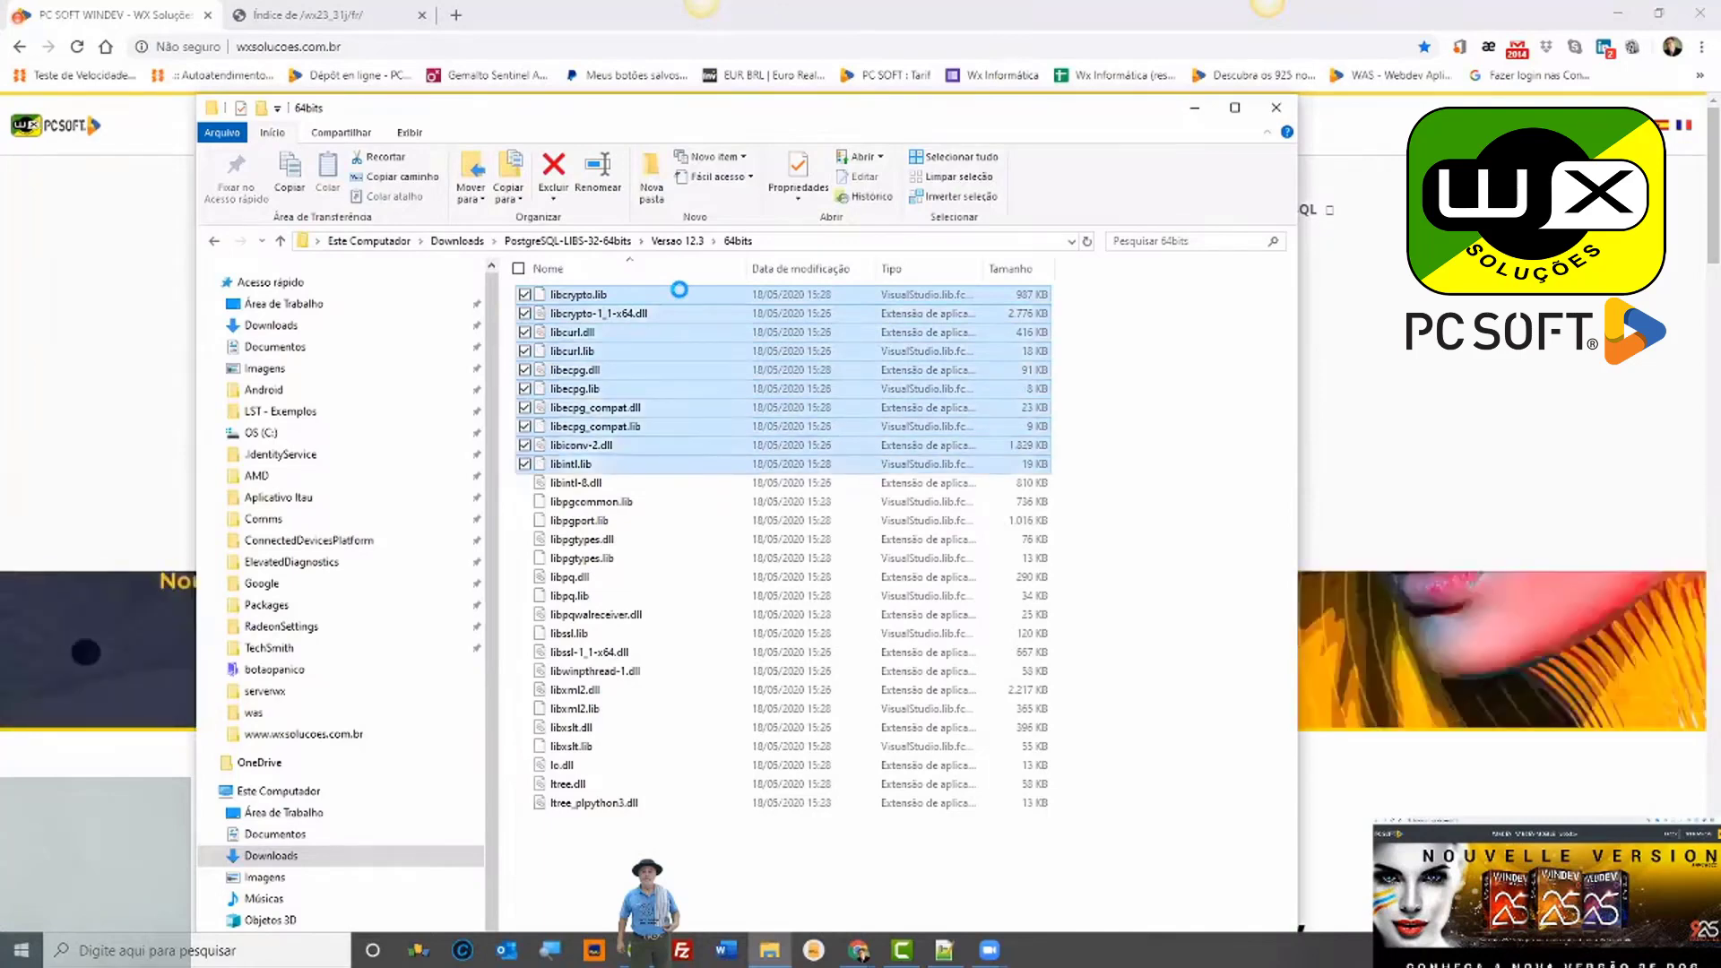
key(shift+Down)
key(shift+Down)
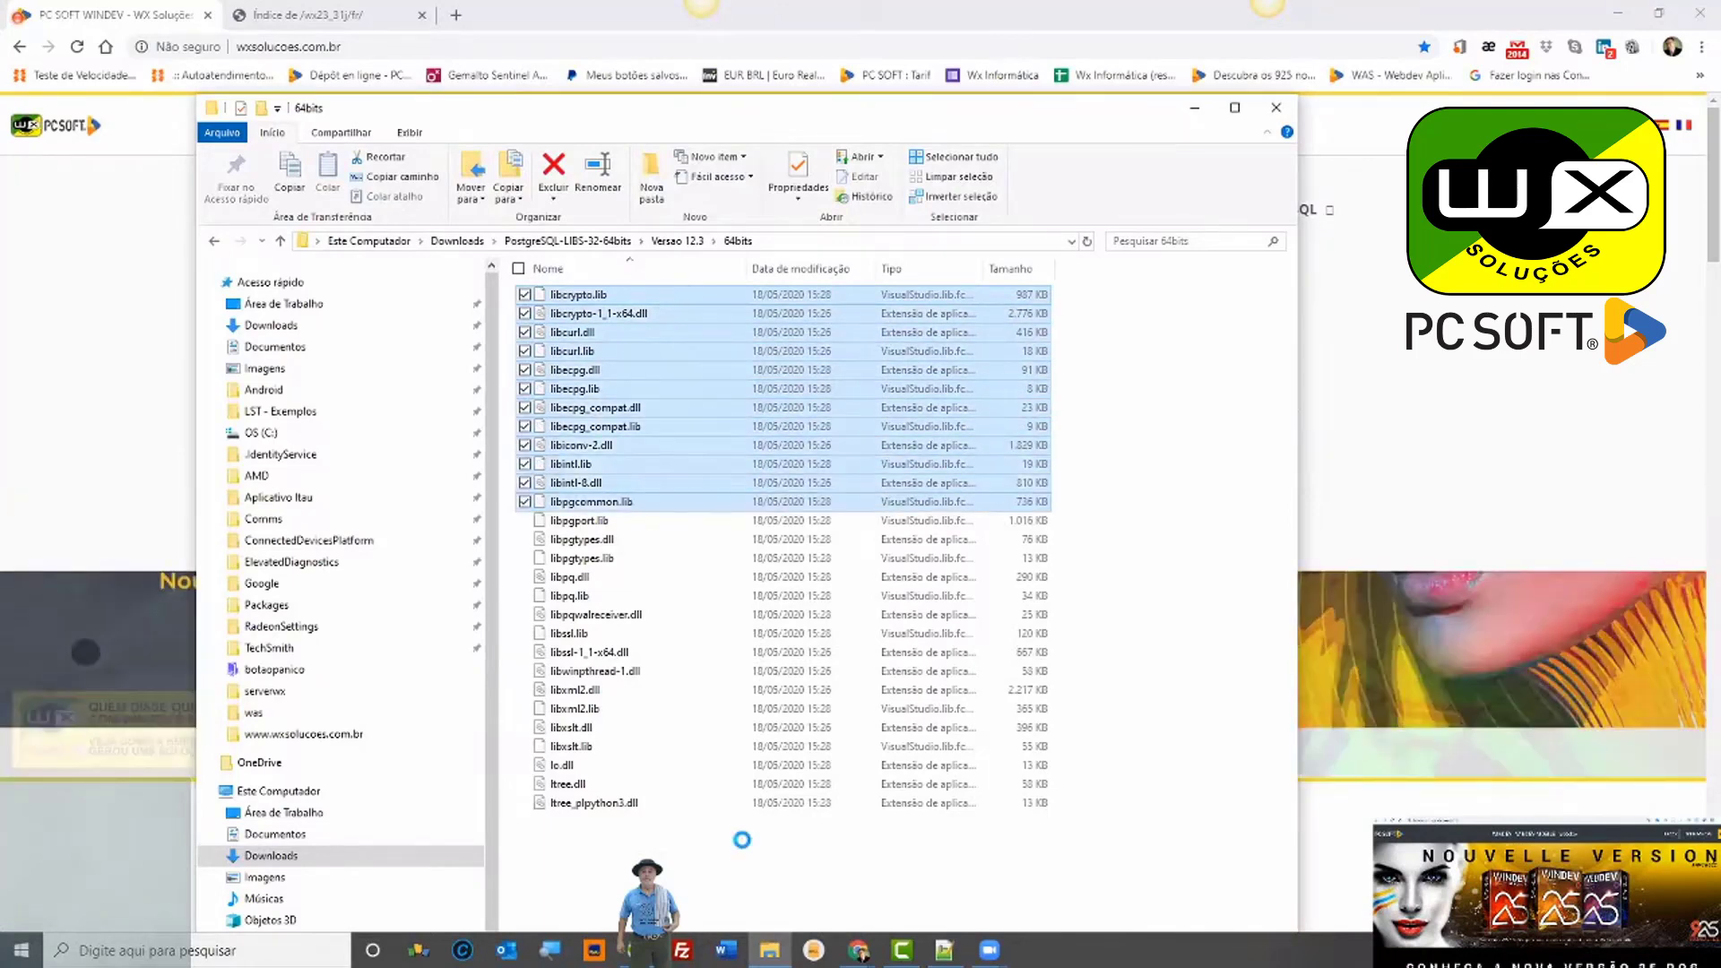
key(shift+Down)
key(shift+Down)
key(shift+Down)
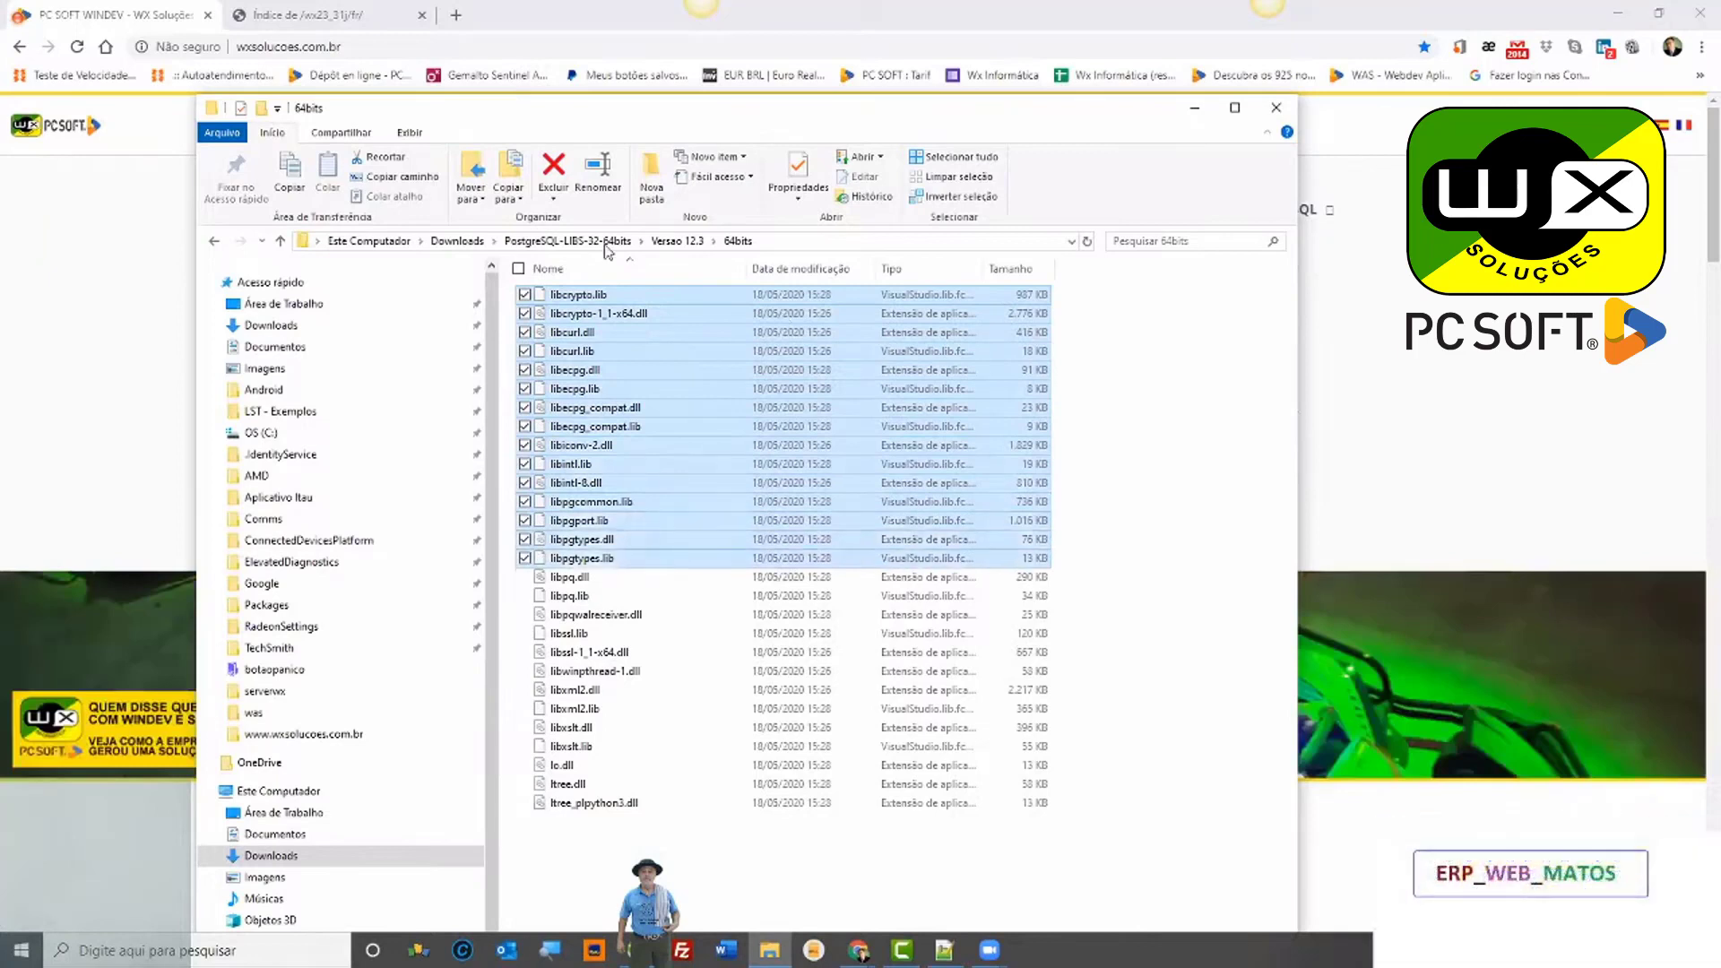
key(Down)
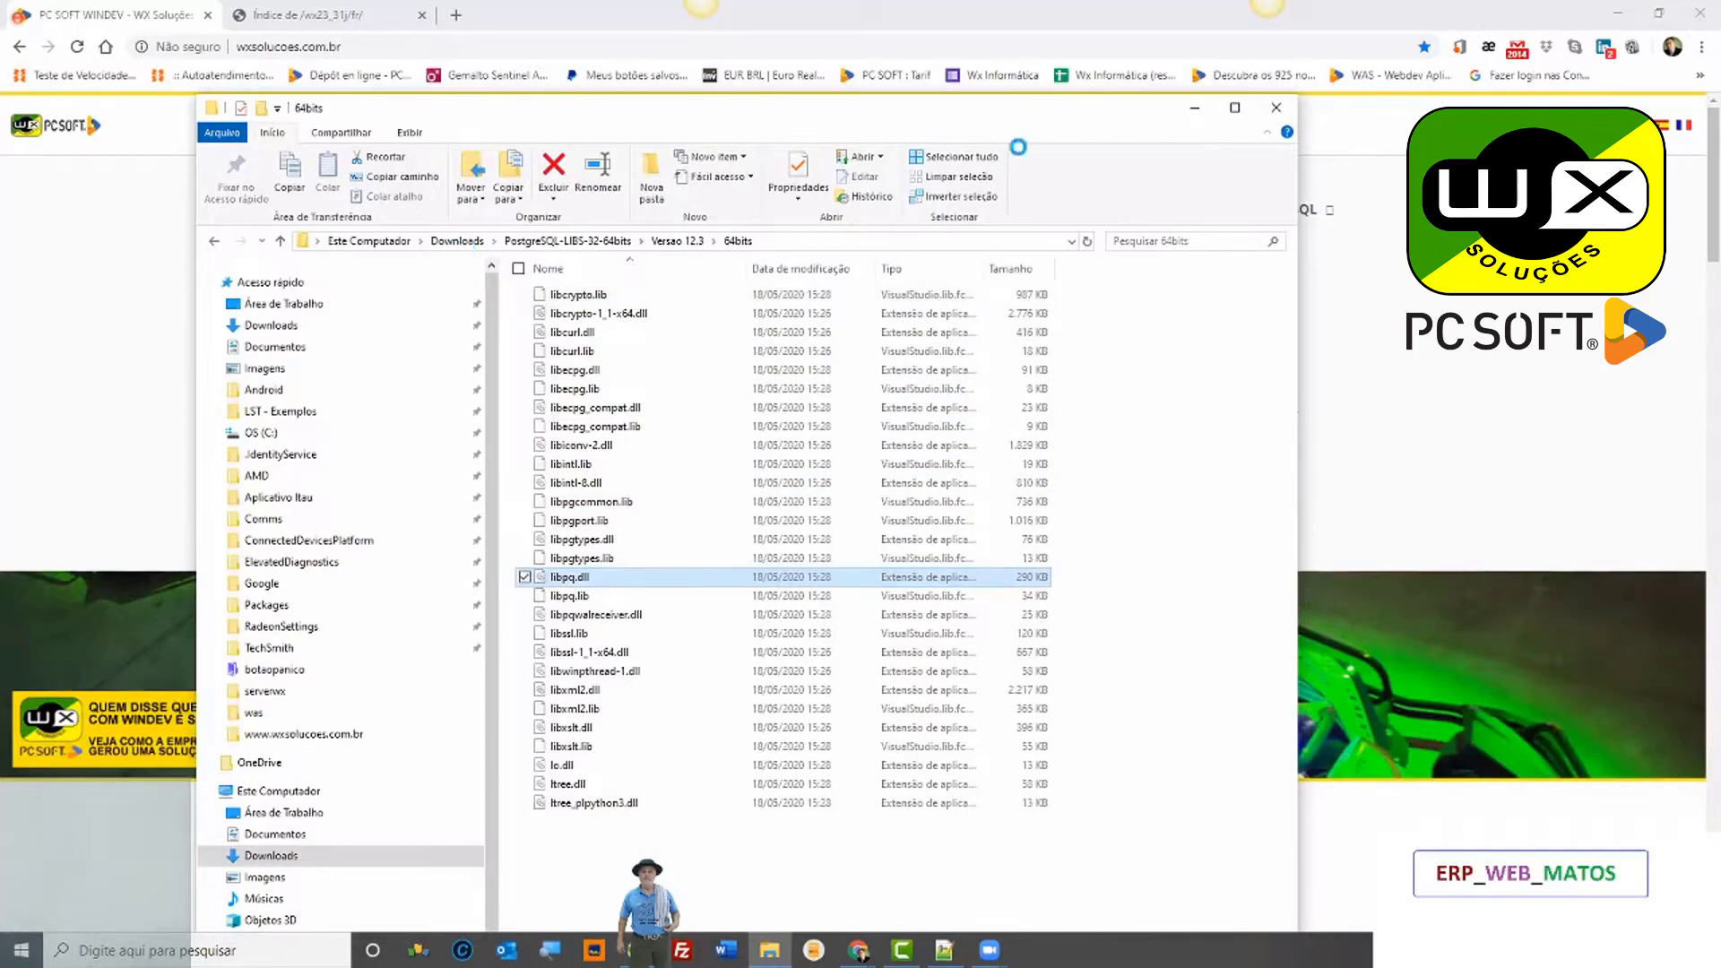
key(Down)
key(Down)
key(Down)
key(Down)
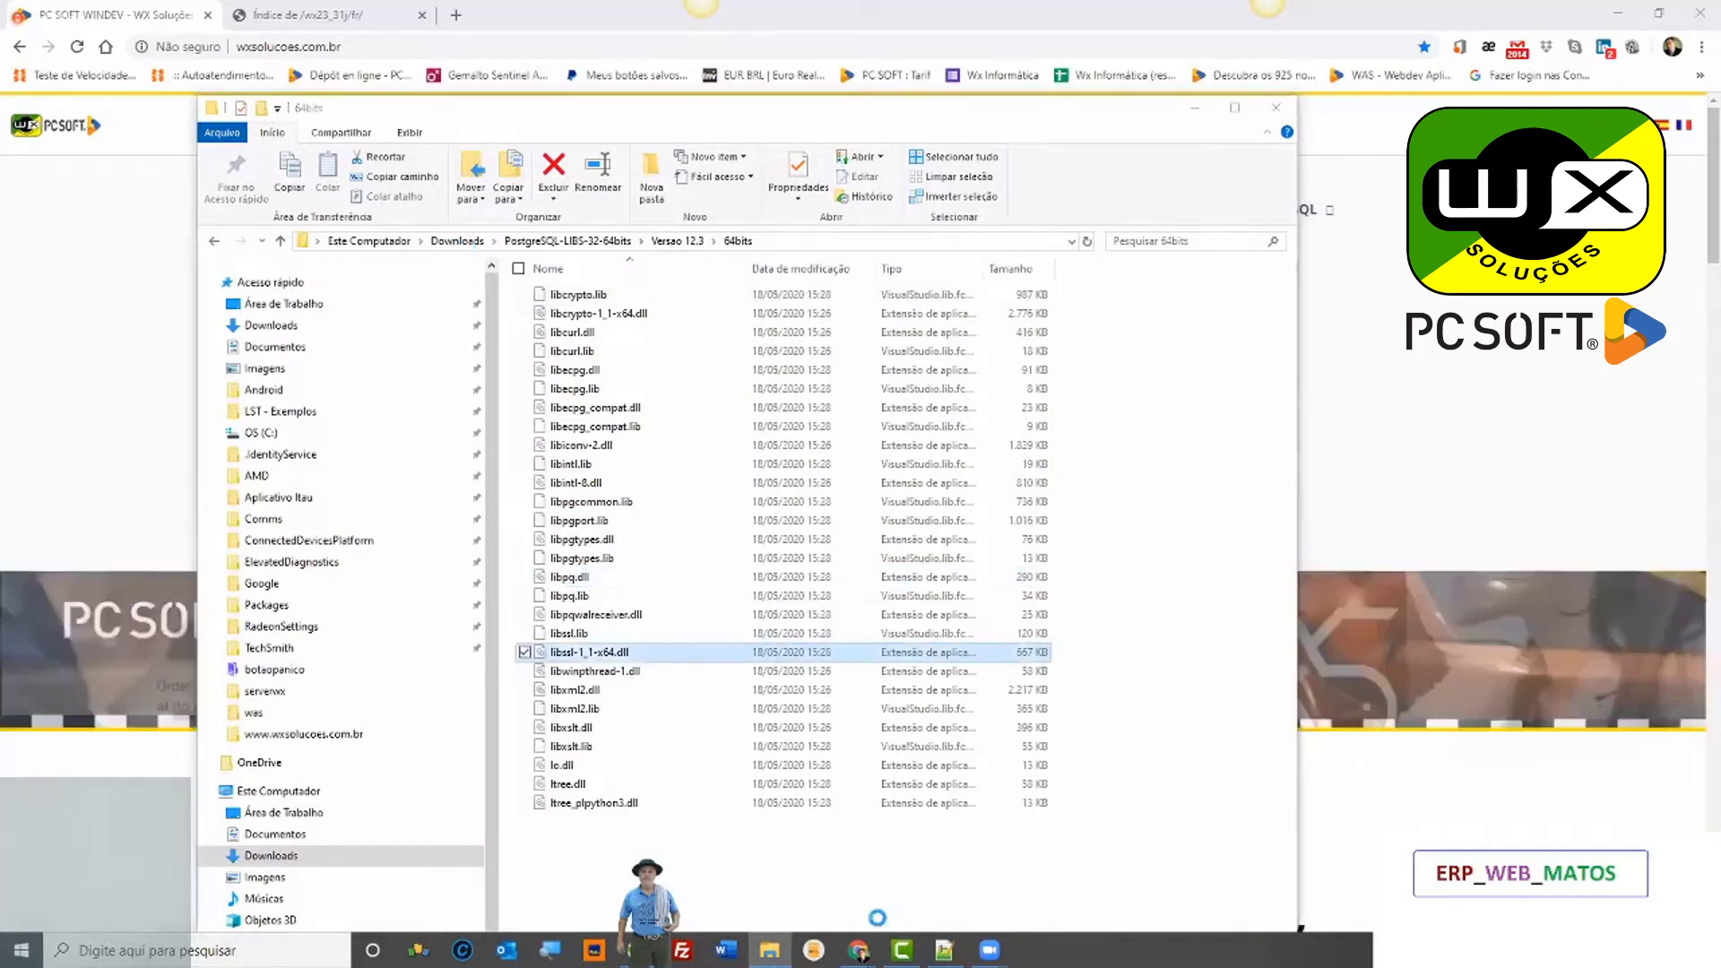
mouse_move(858, 948)
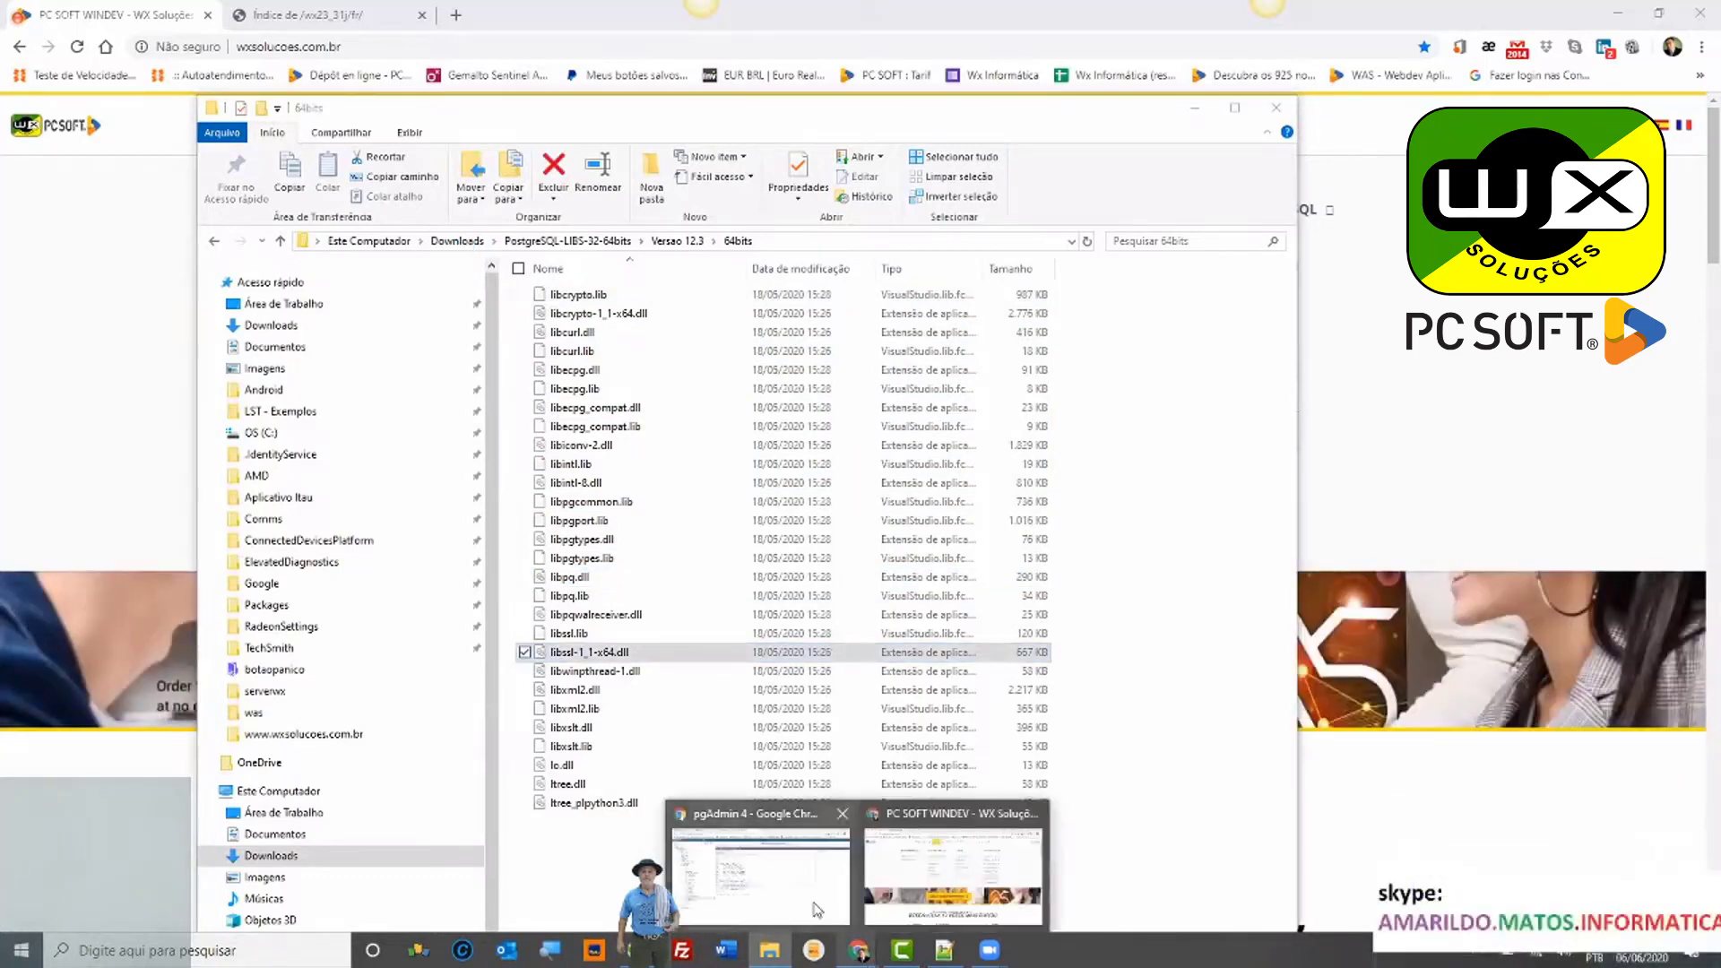
mouse_move(770, 957)
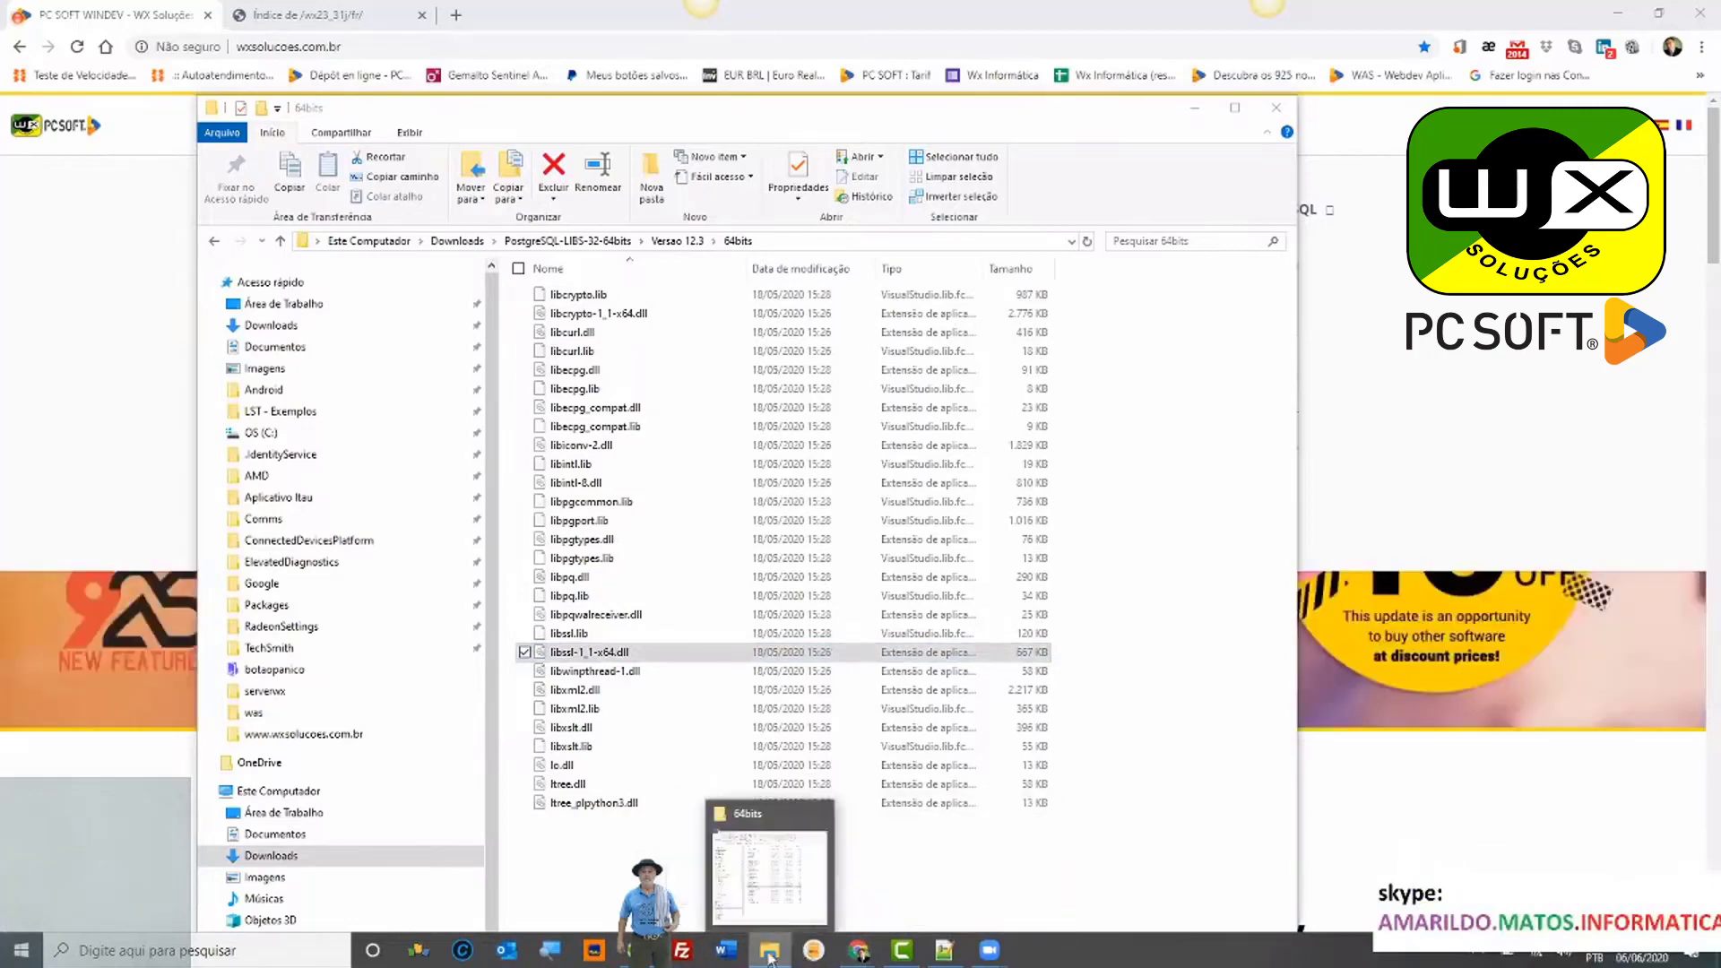
click(770, 952)
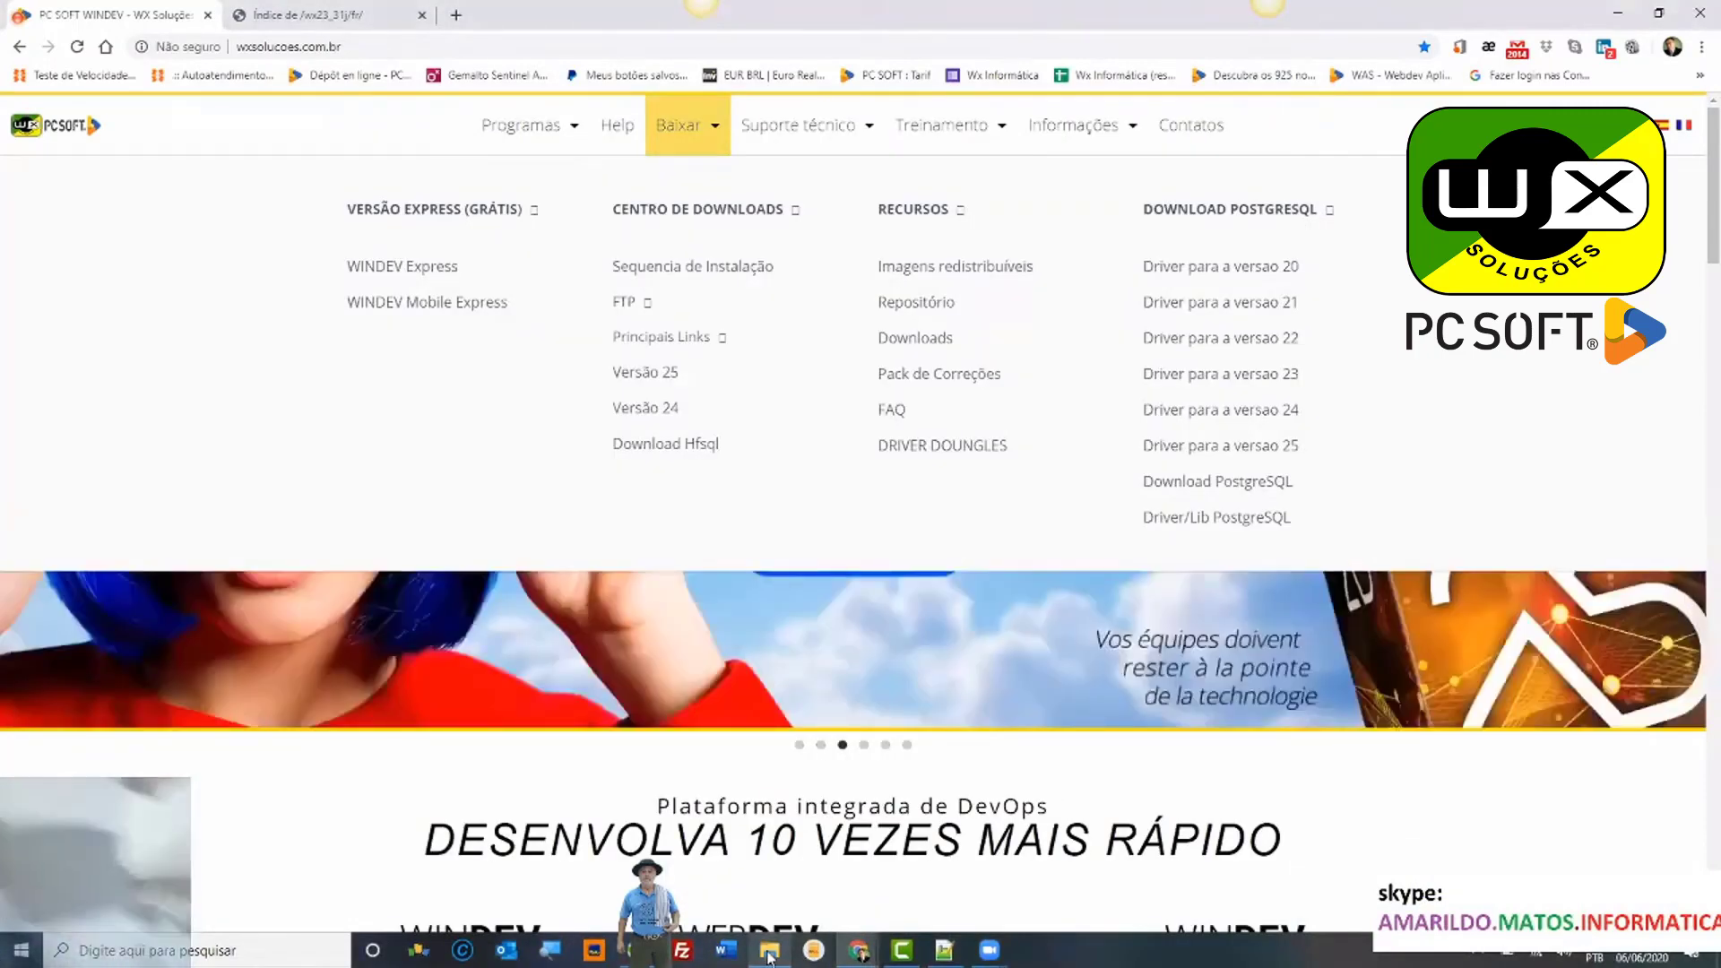
Step: Restore Explorer and open the WINDEV 25 folder on drive C:
click(770, 954)
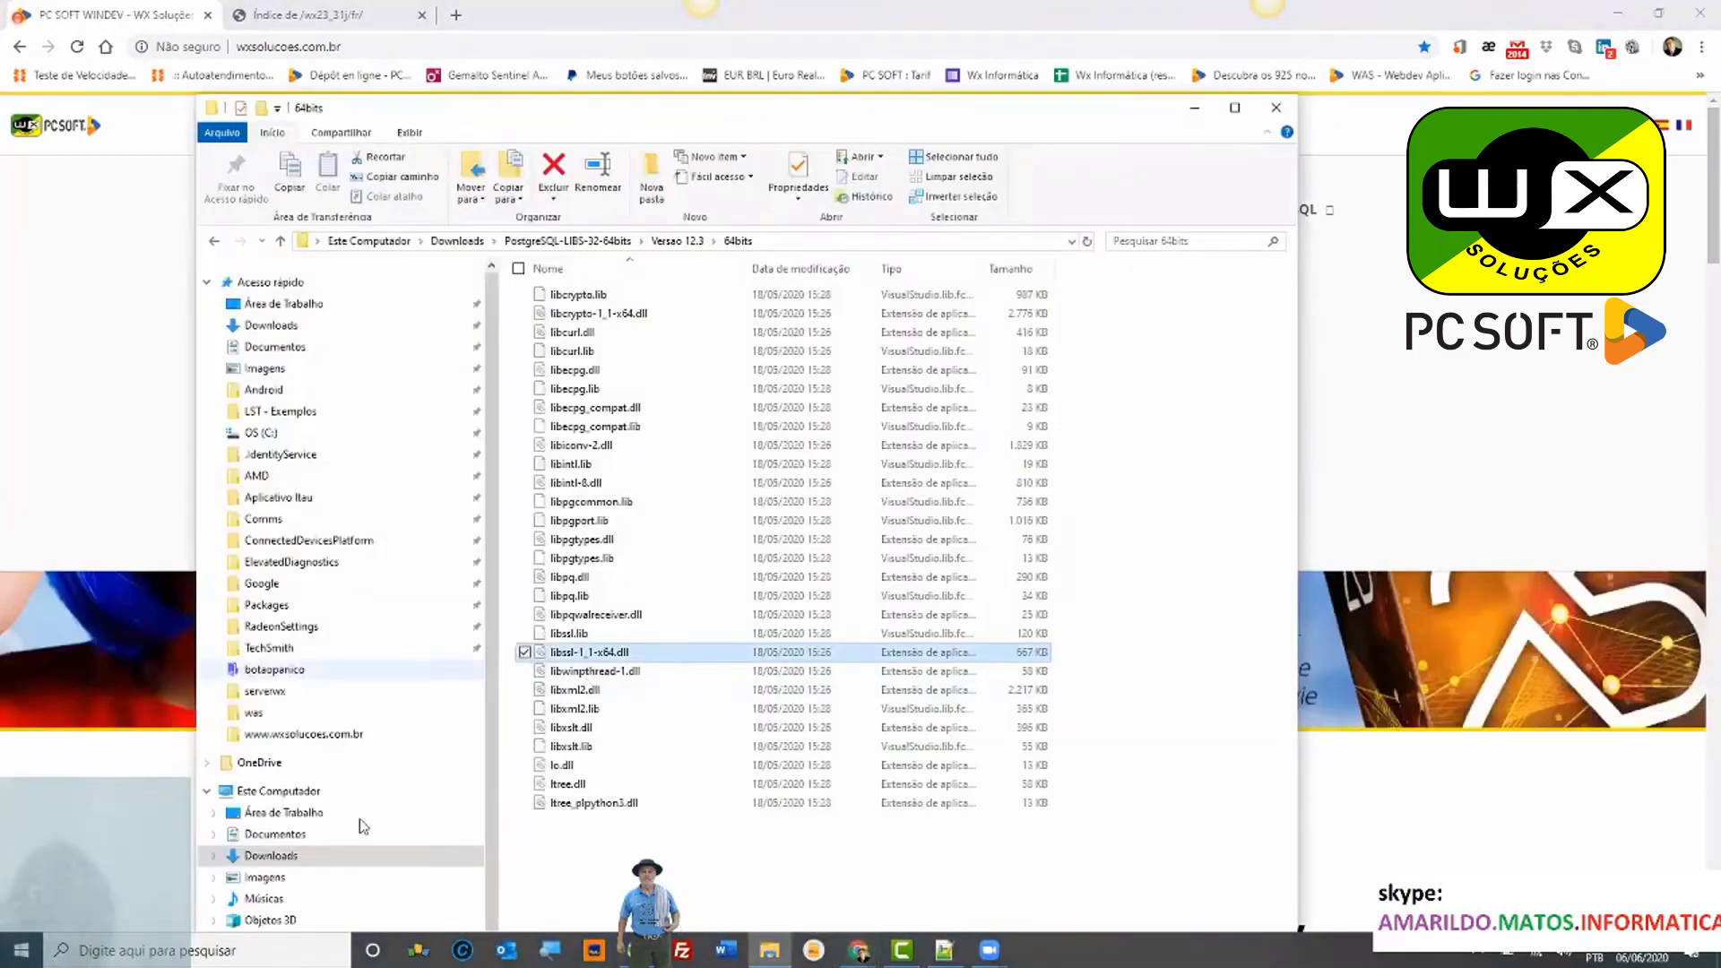
scroll(350, 865, down, 1)
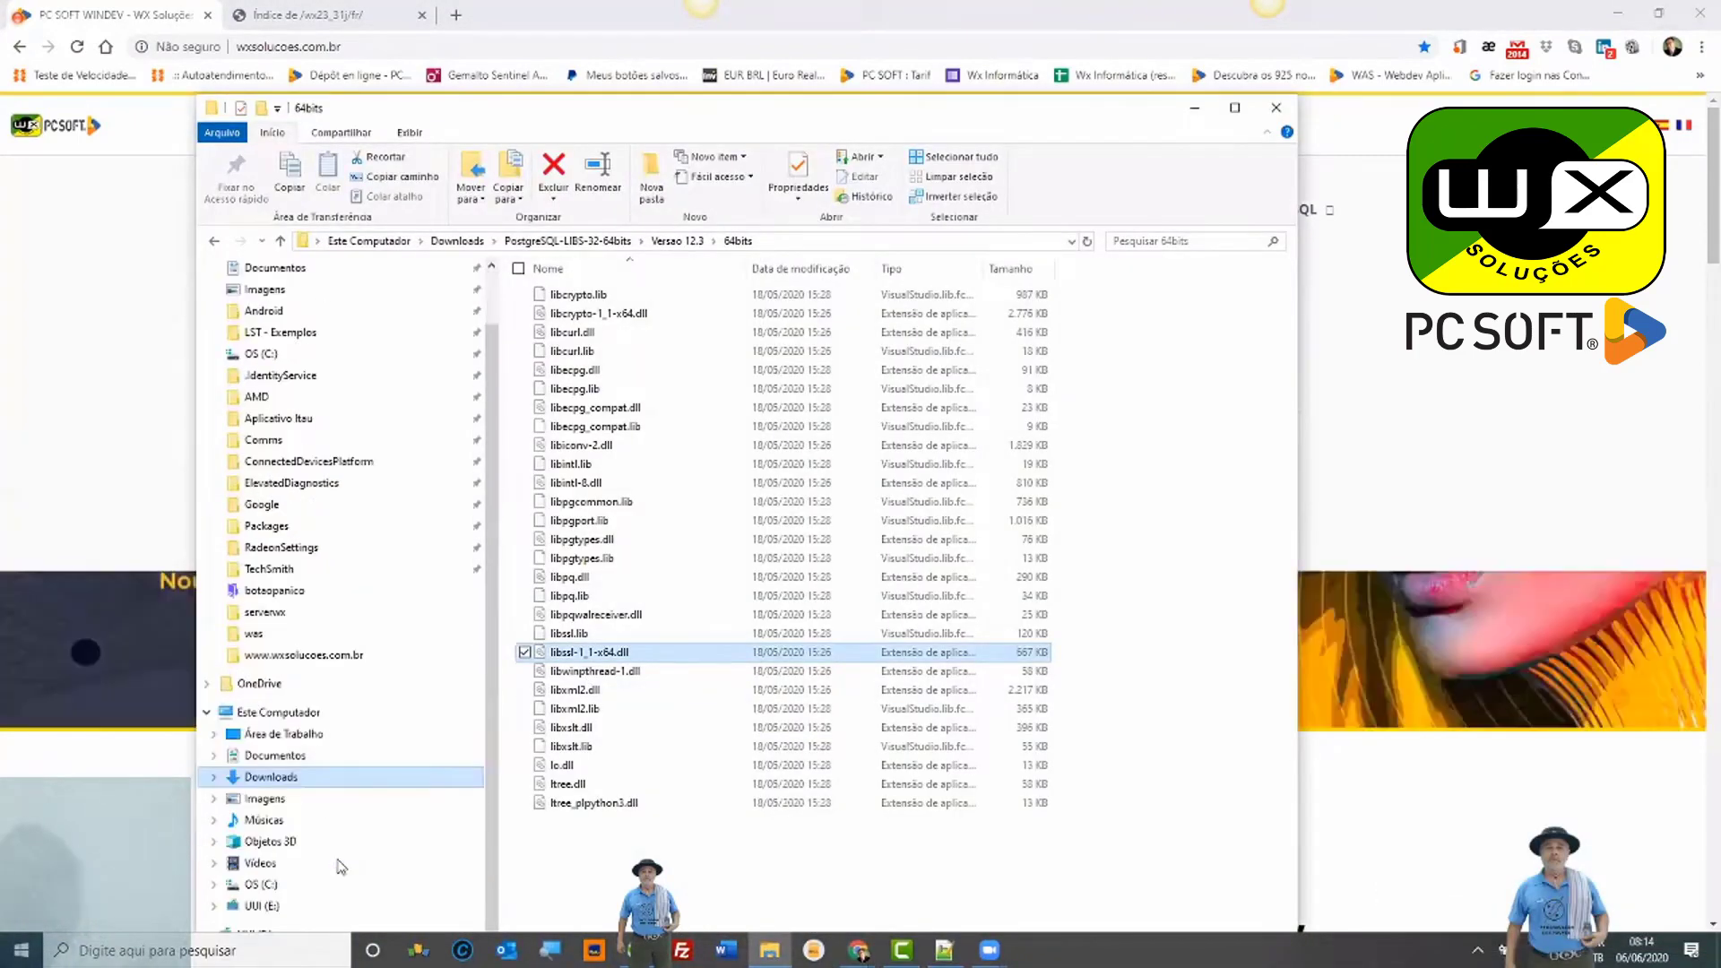
click(262, 885)
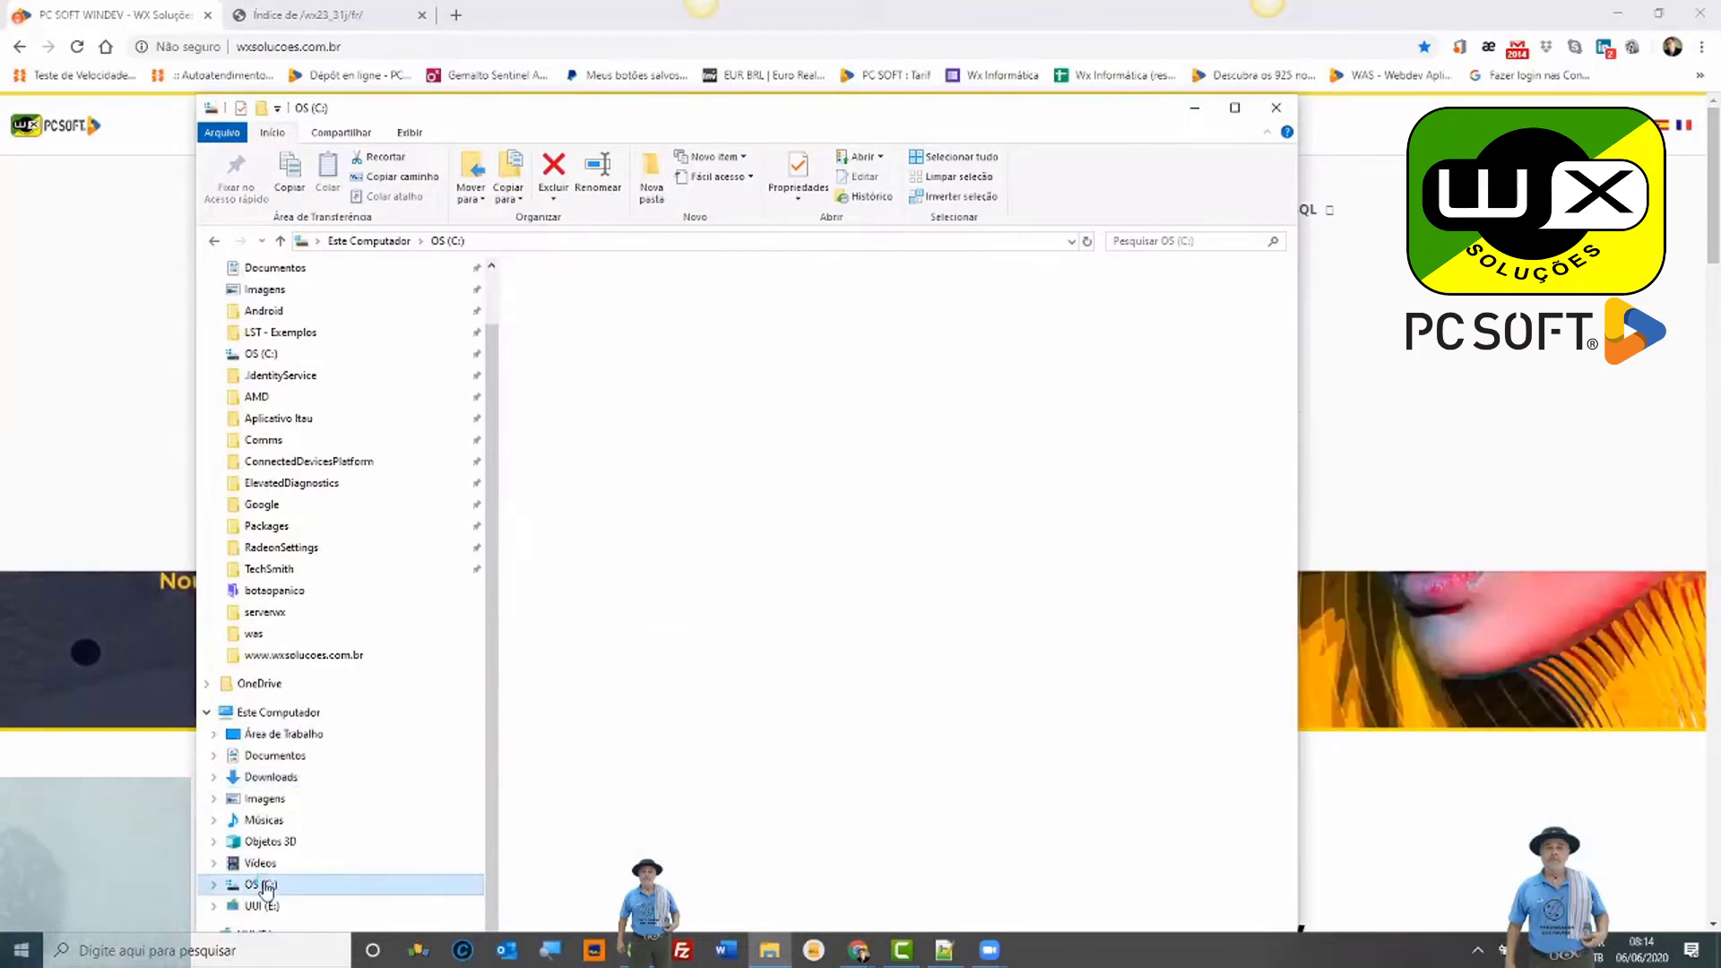
scroll(1085, 641, down, 2)
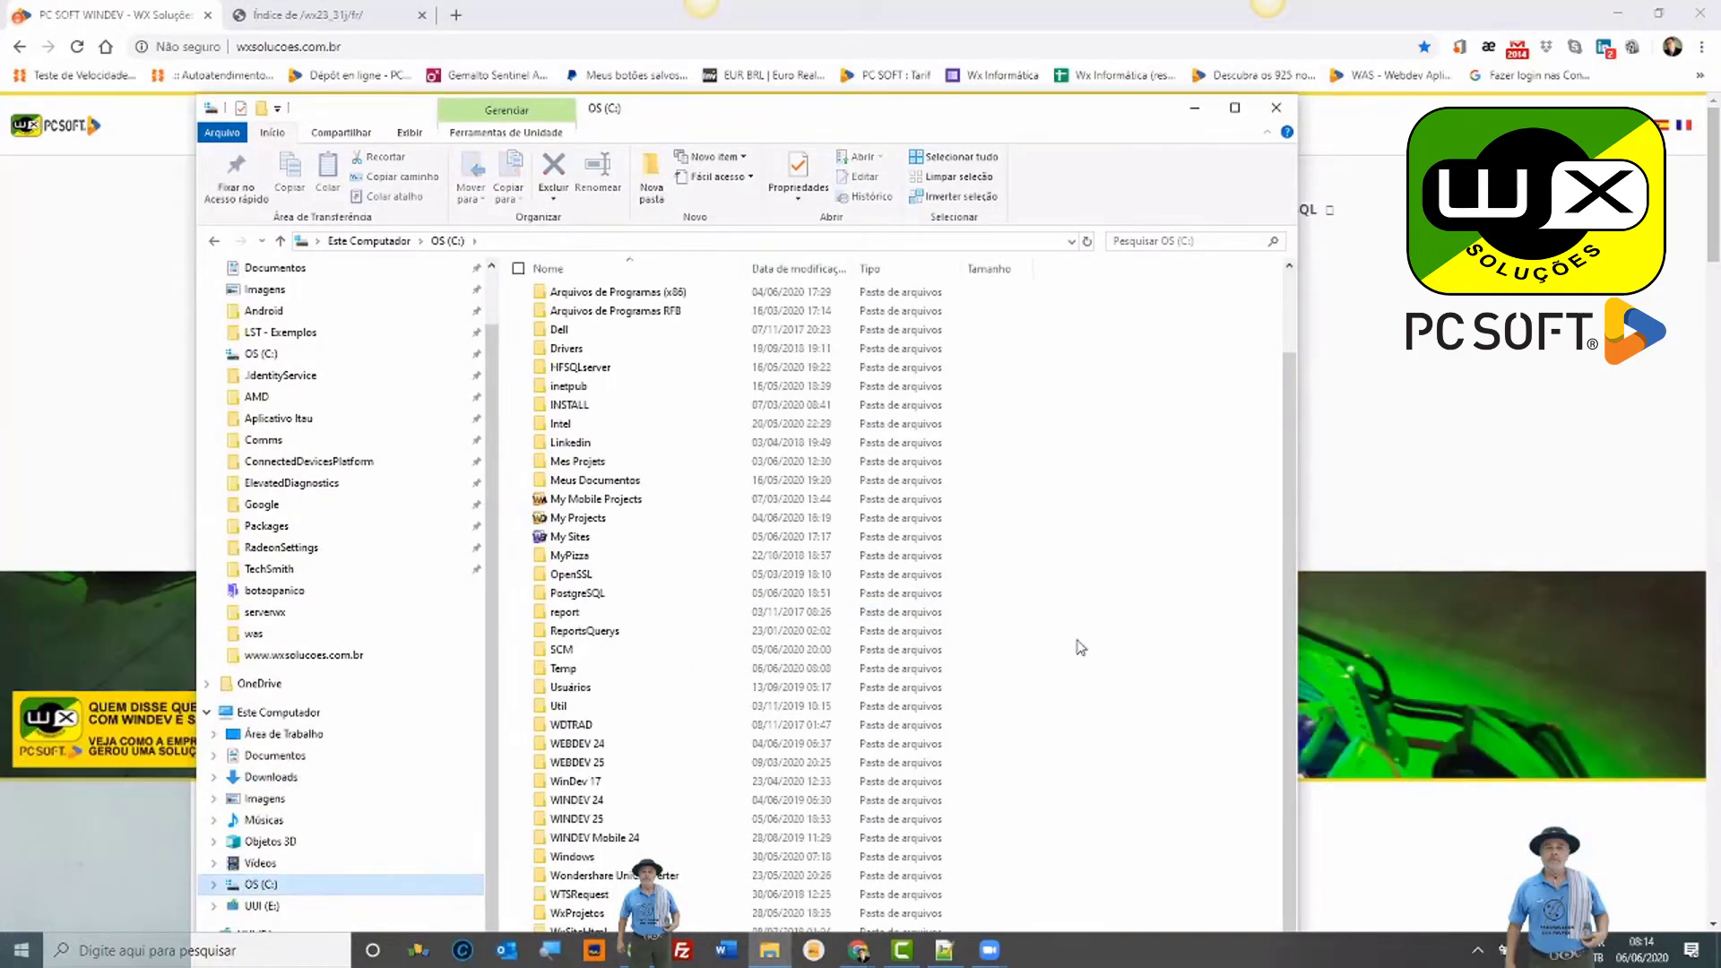
double_click(692, 819)
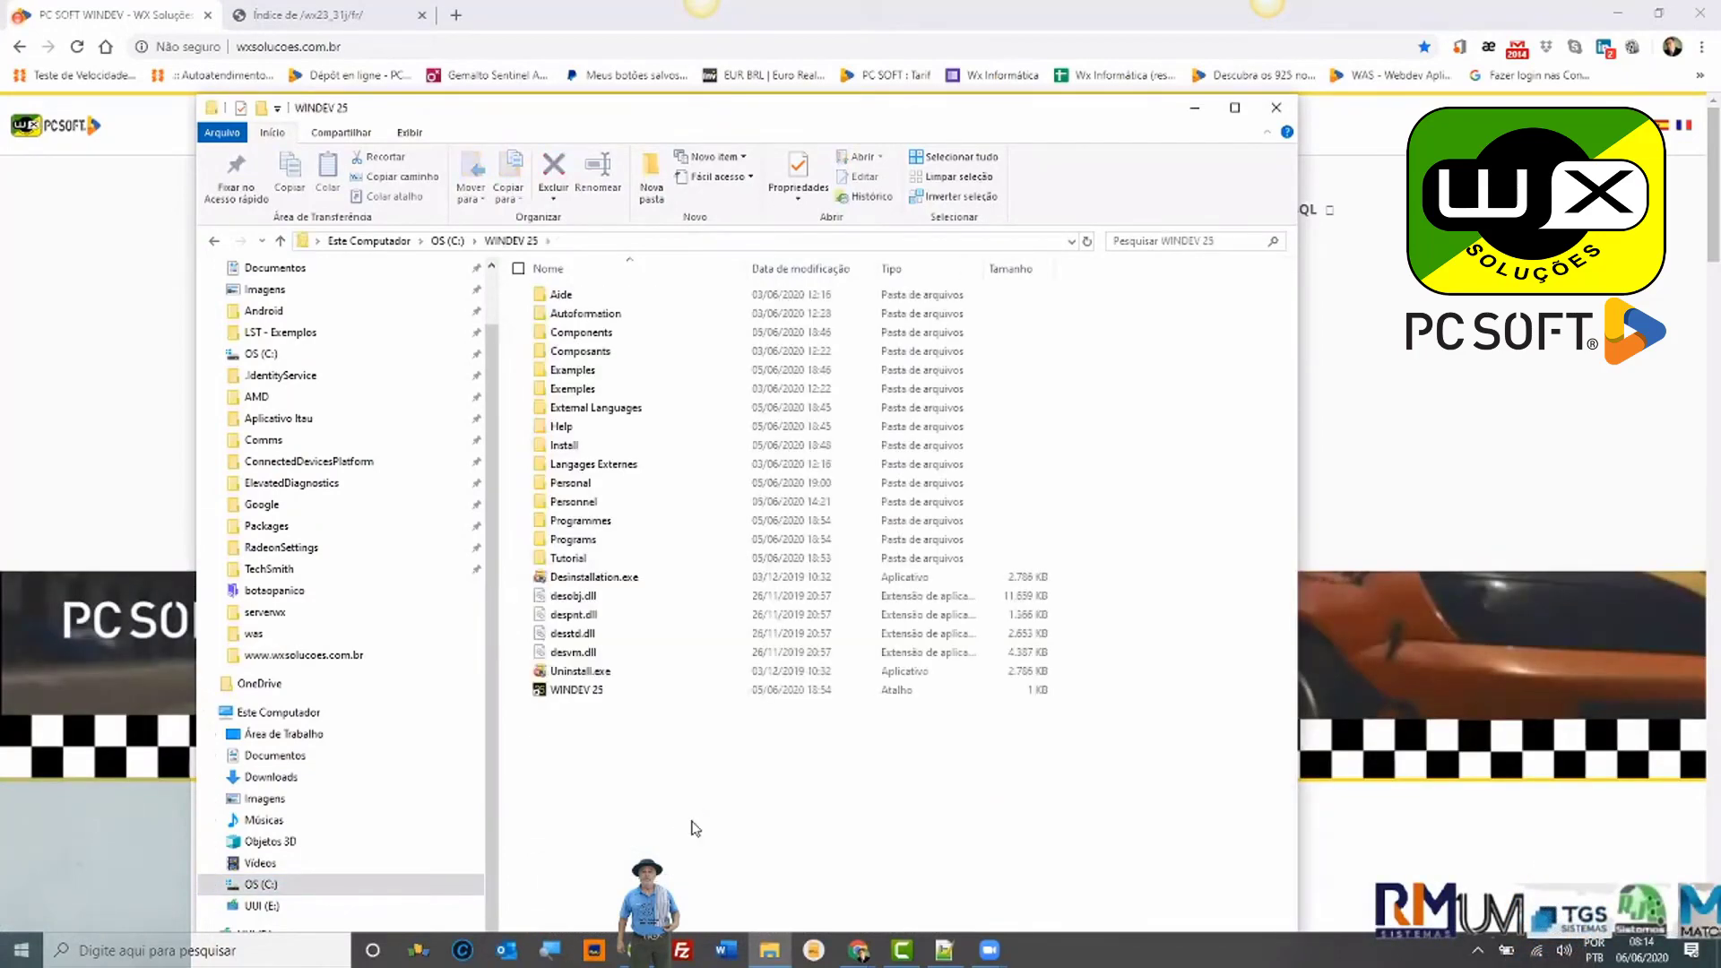
Step: Select all files in Programmes\Framework\Win64x86, then return to WINDEV 25 and select Programs
click(624, 518)
key(Down)
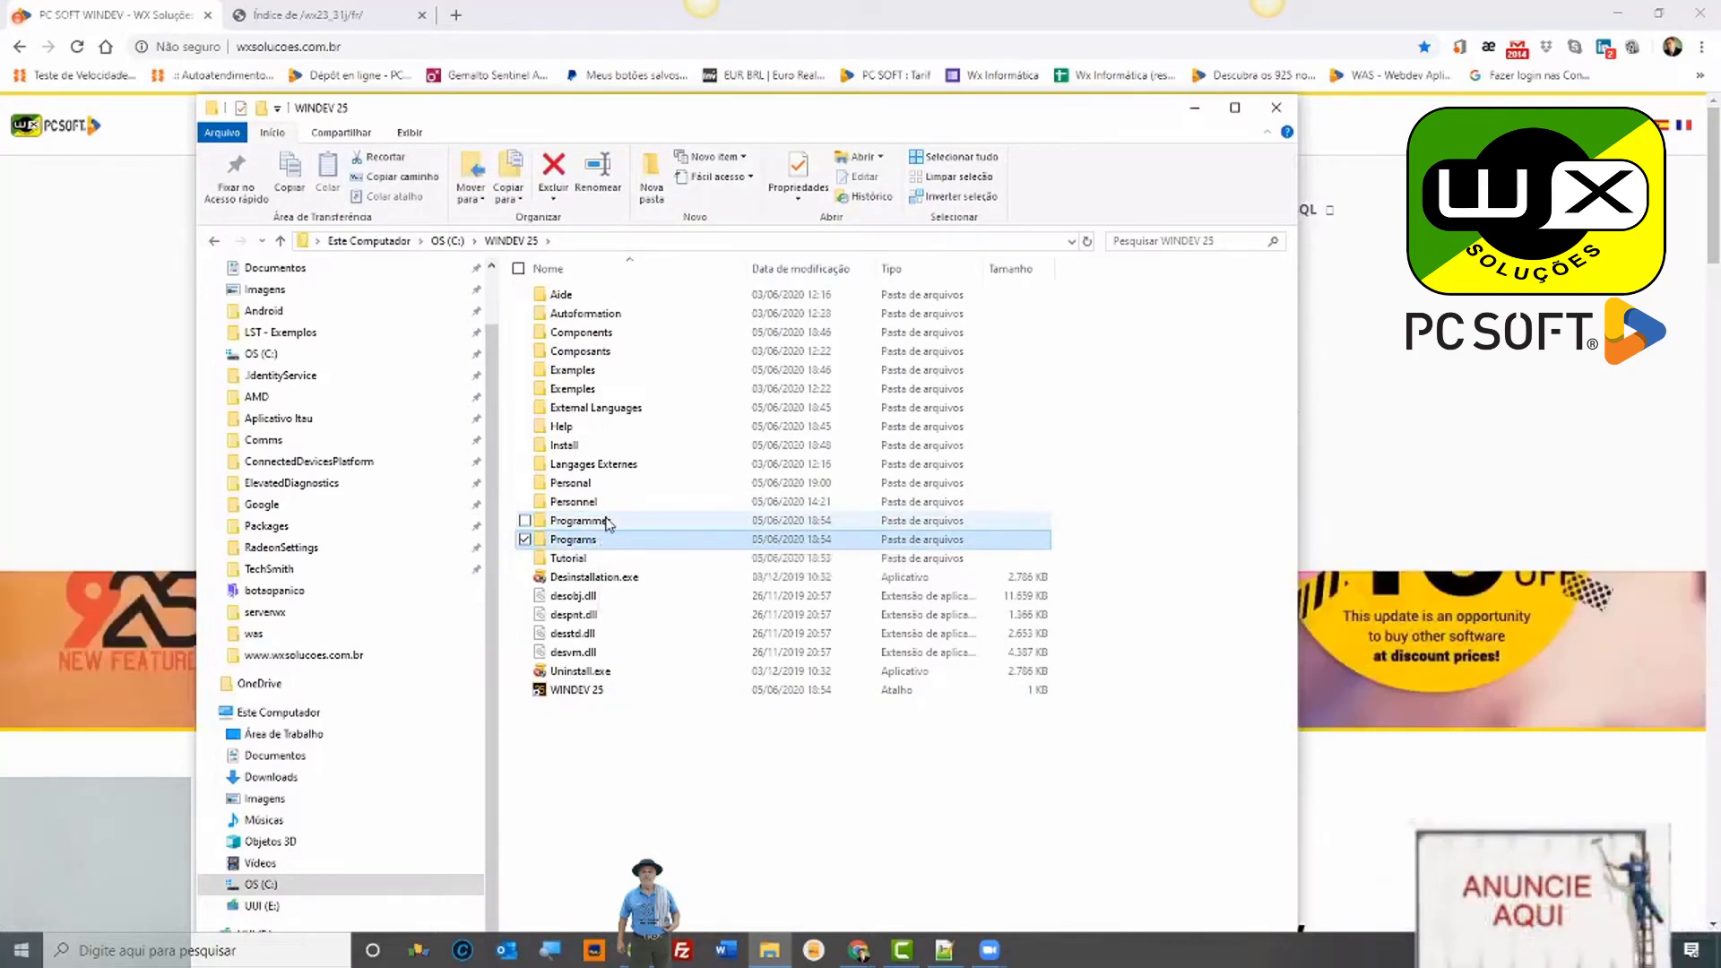
click(608, 523)
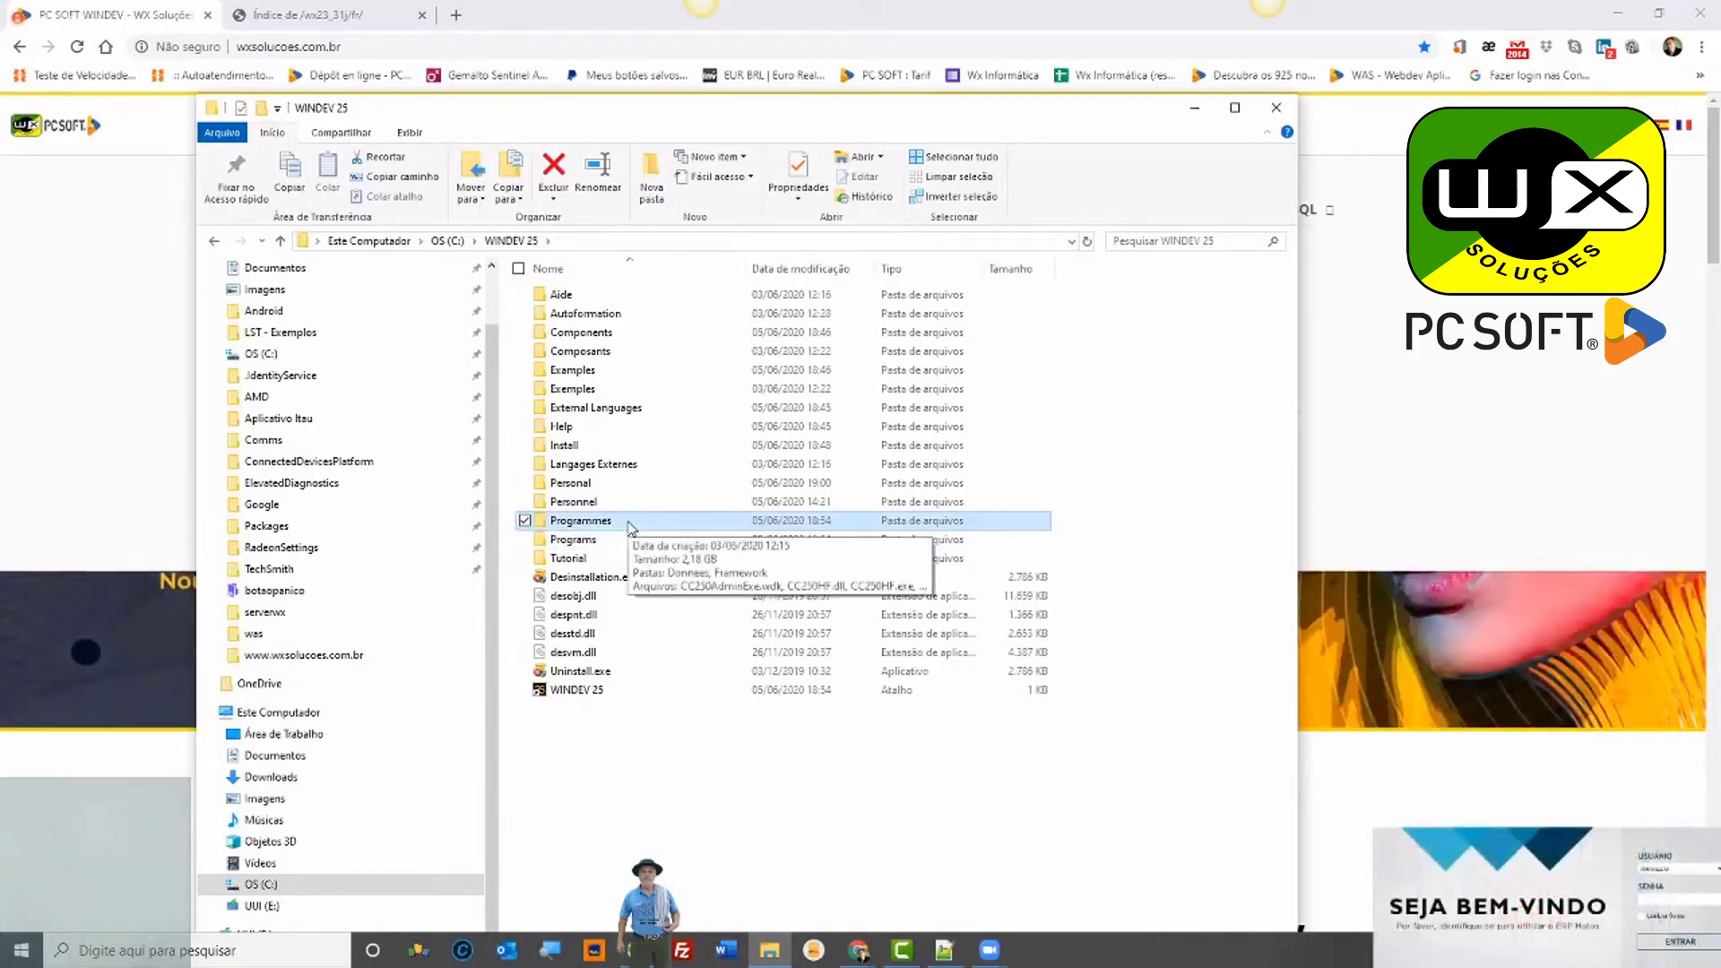
double_click(627, 522)
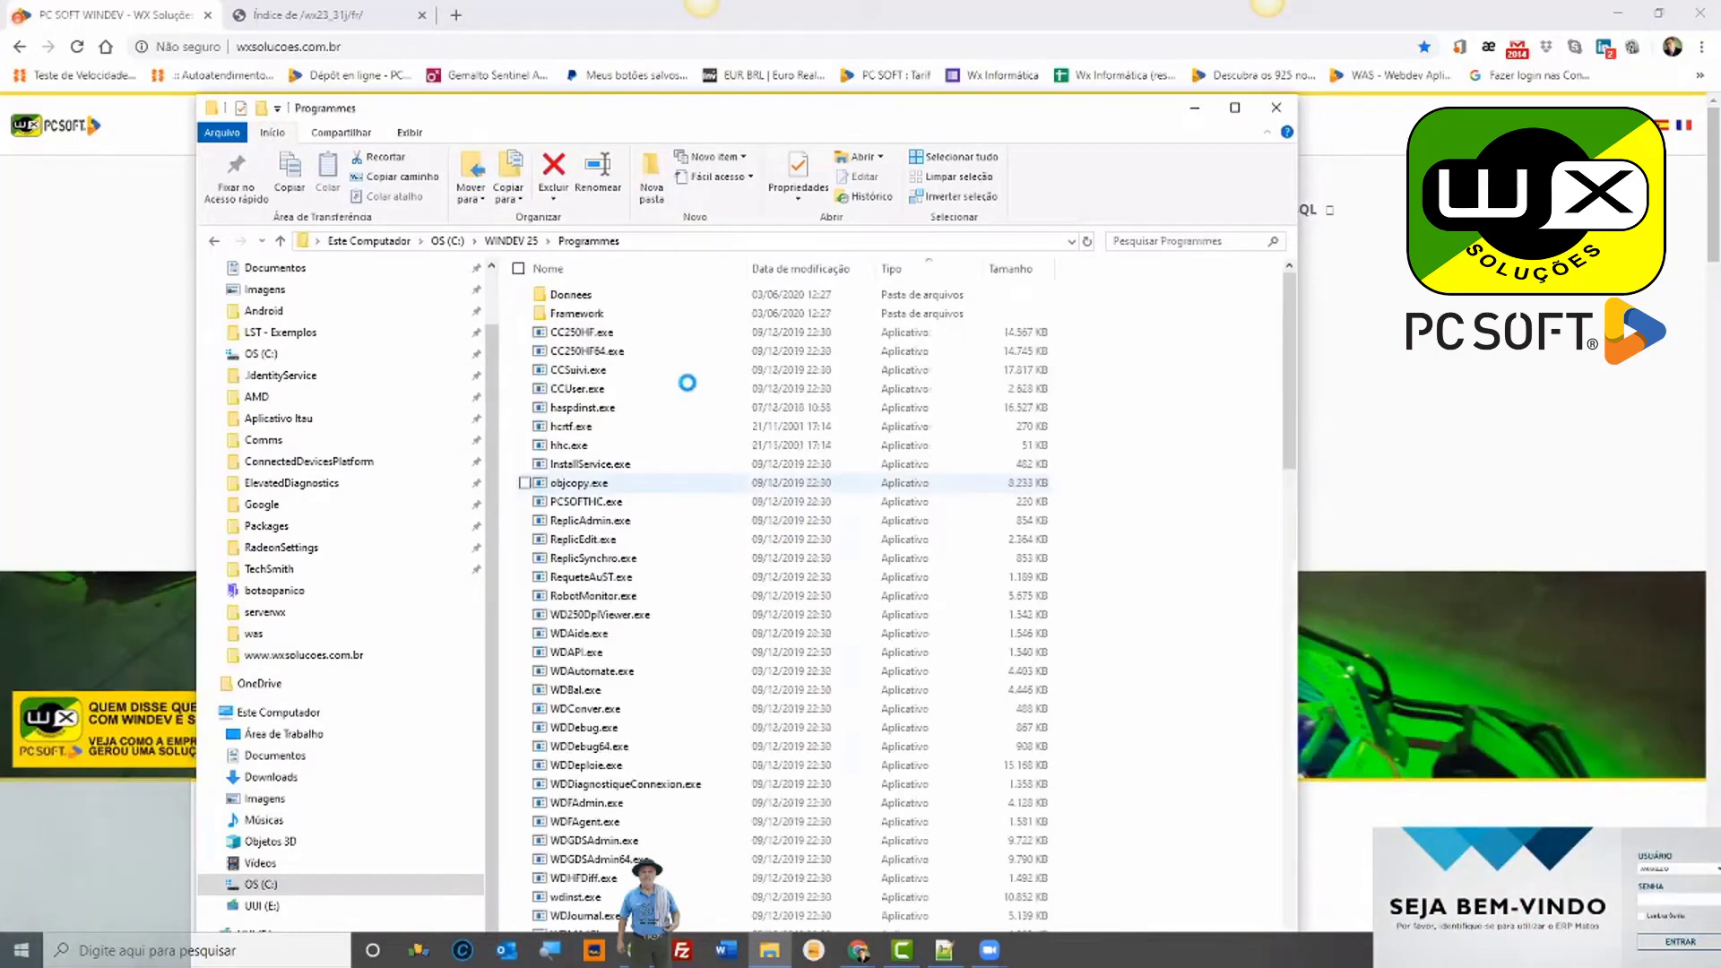
double_click(609, 316)
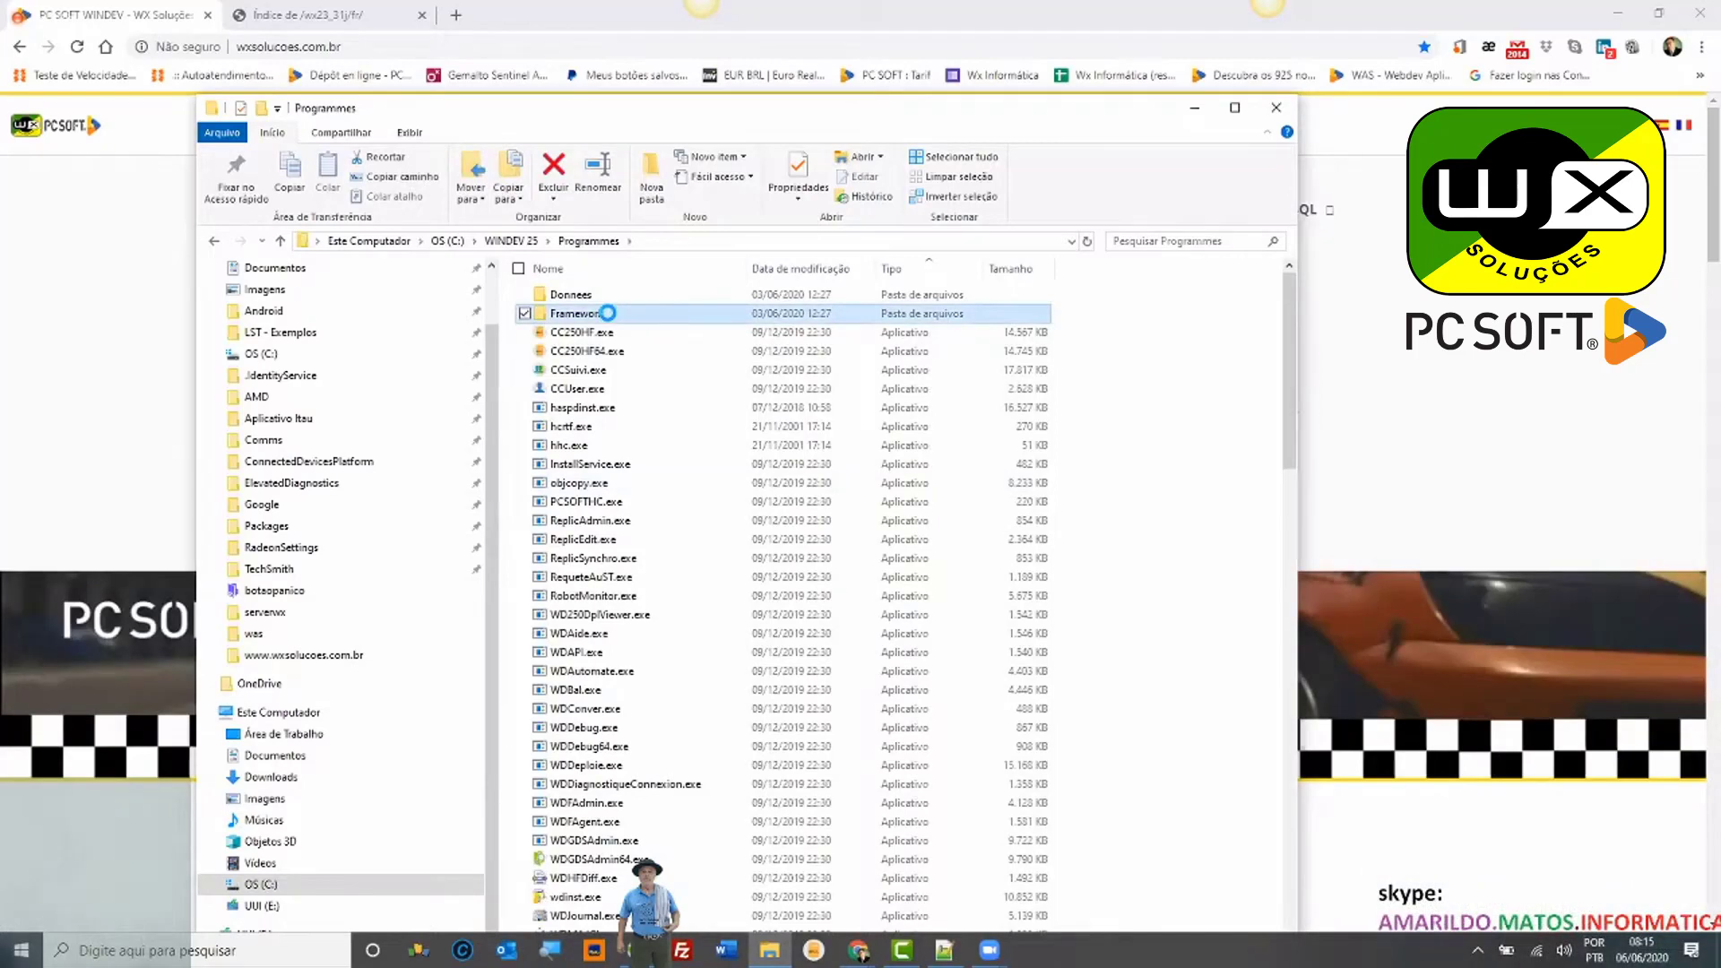
double_click(576, 445)
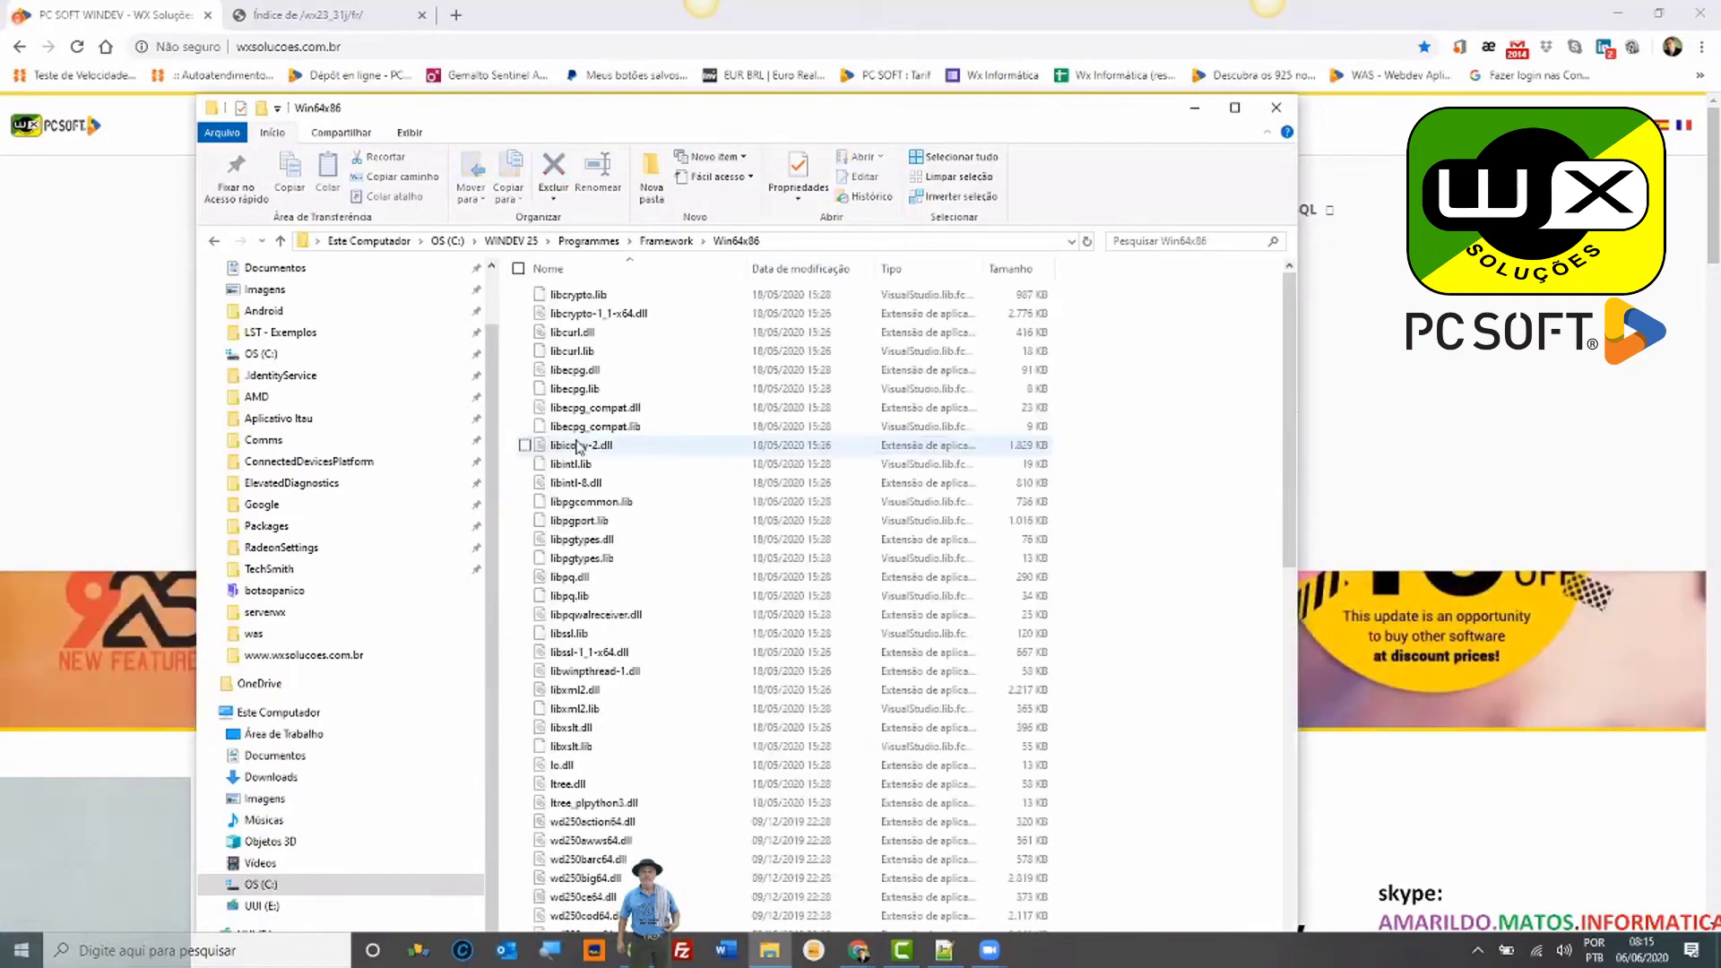
key(ctrl+a)
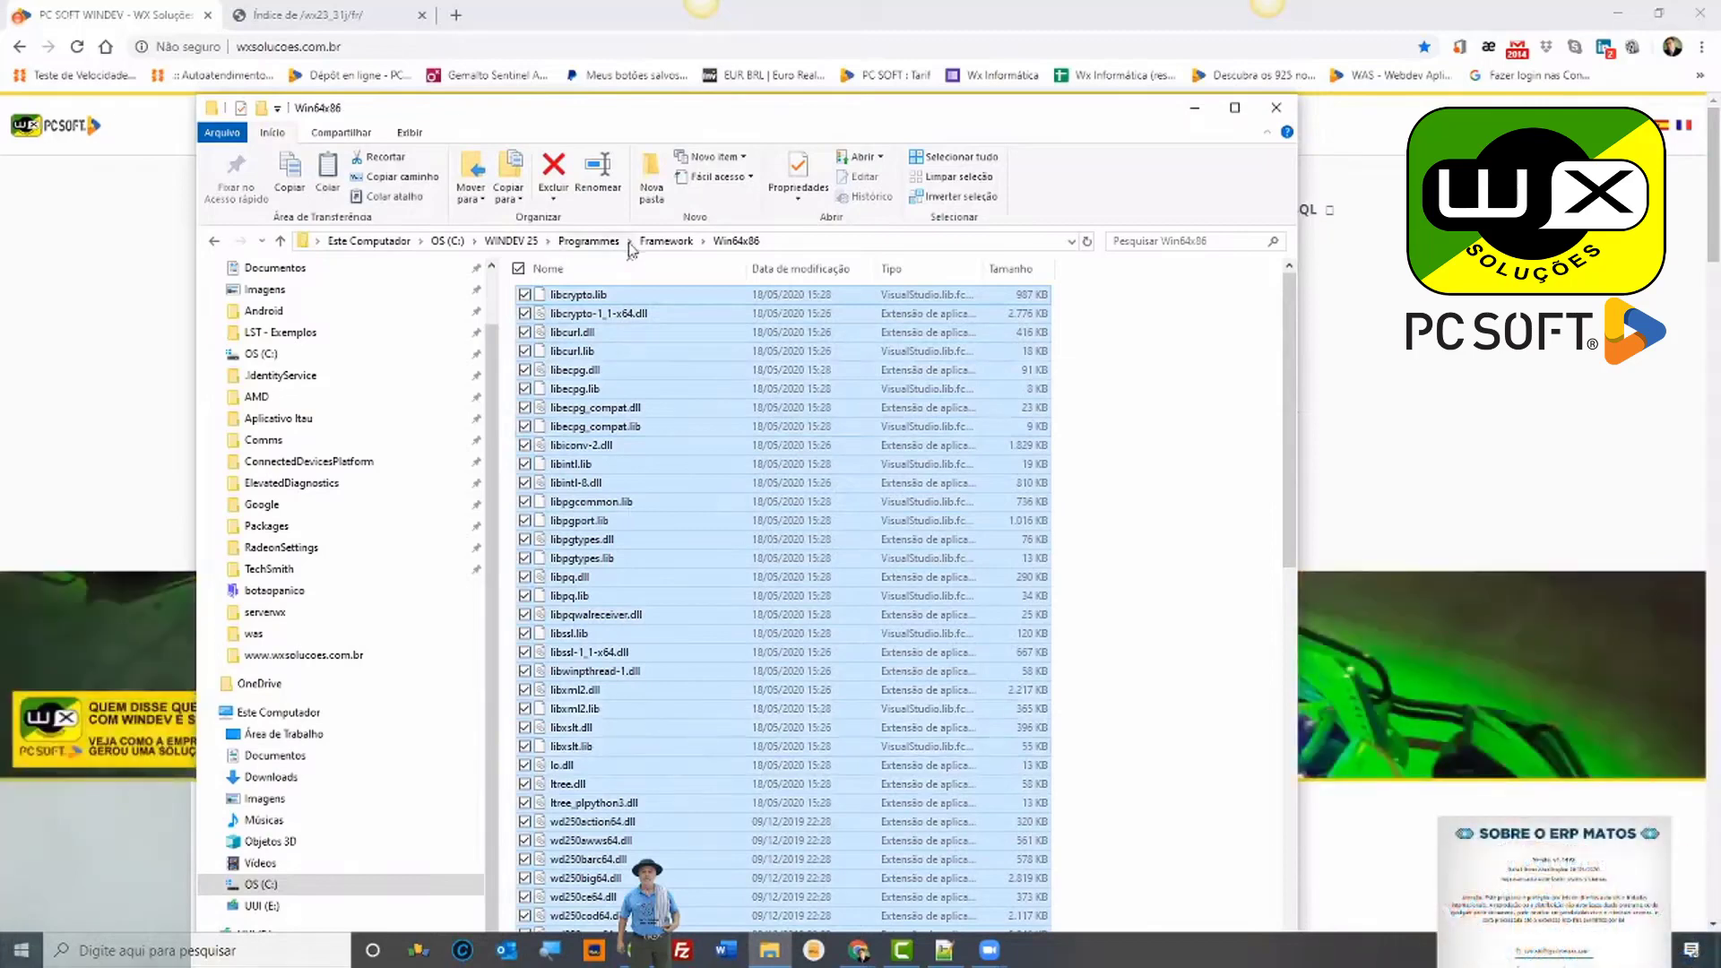
click(512, 242)
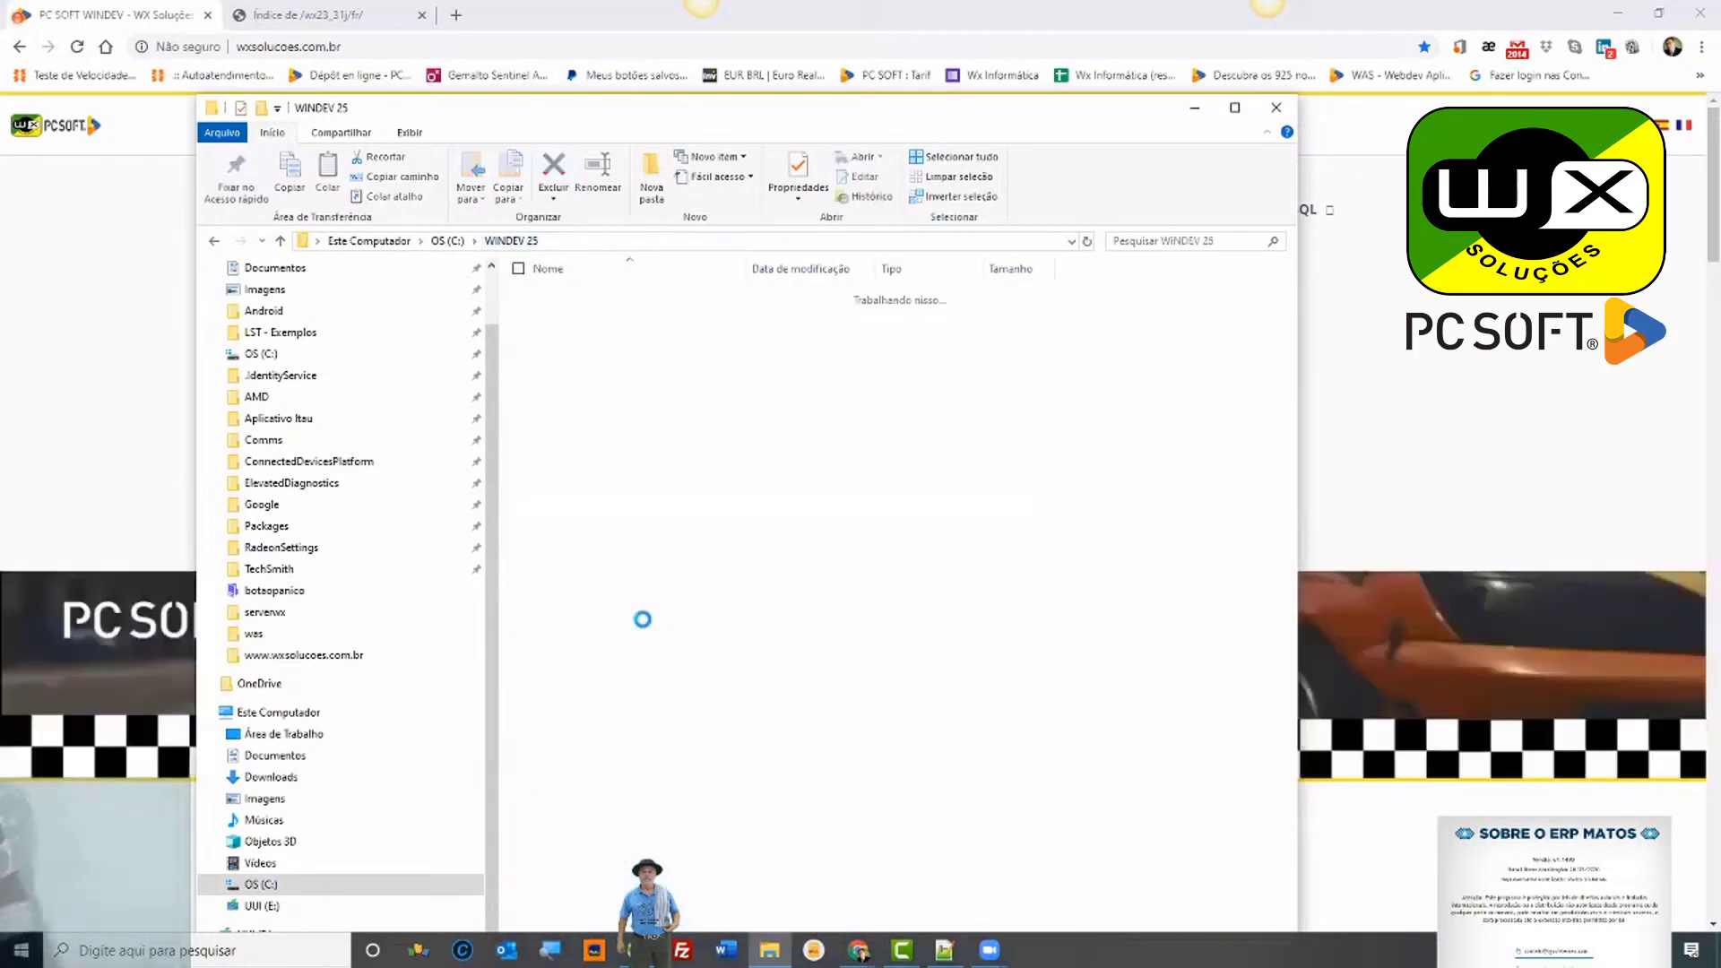
click(594, 542)
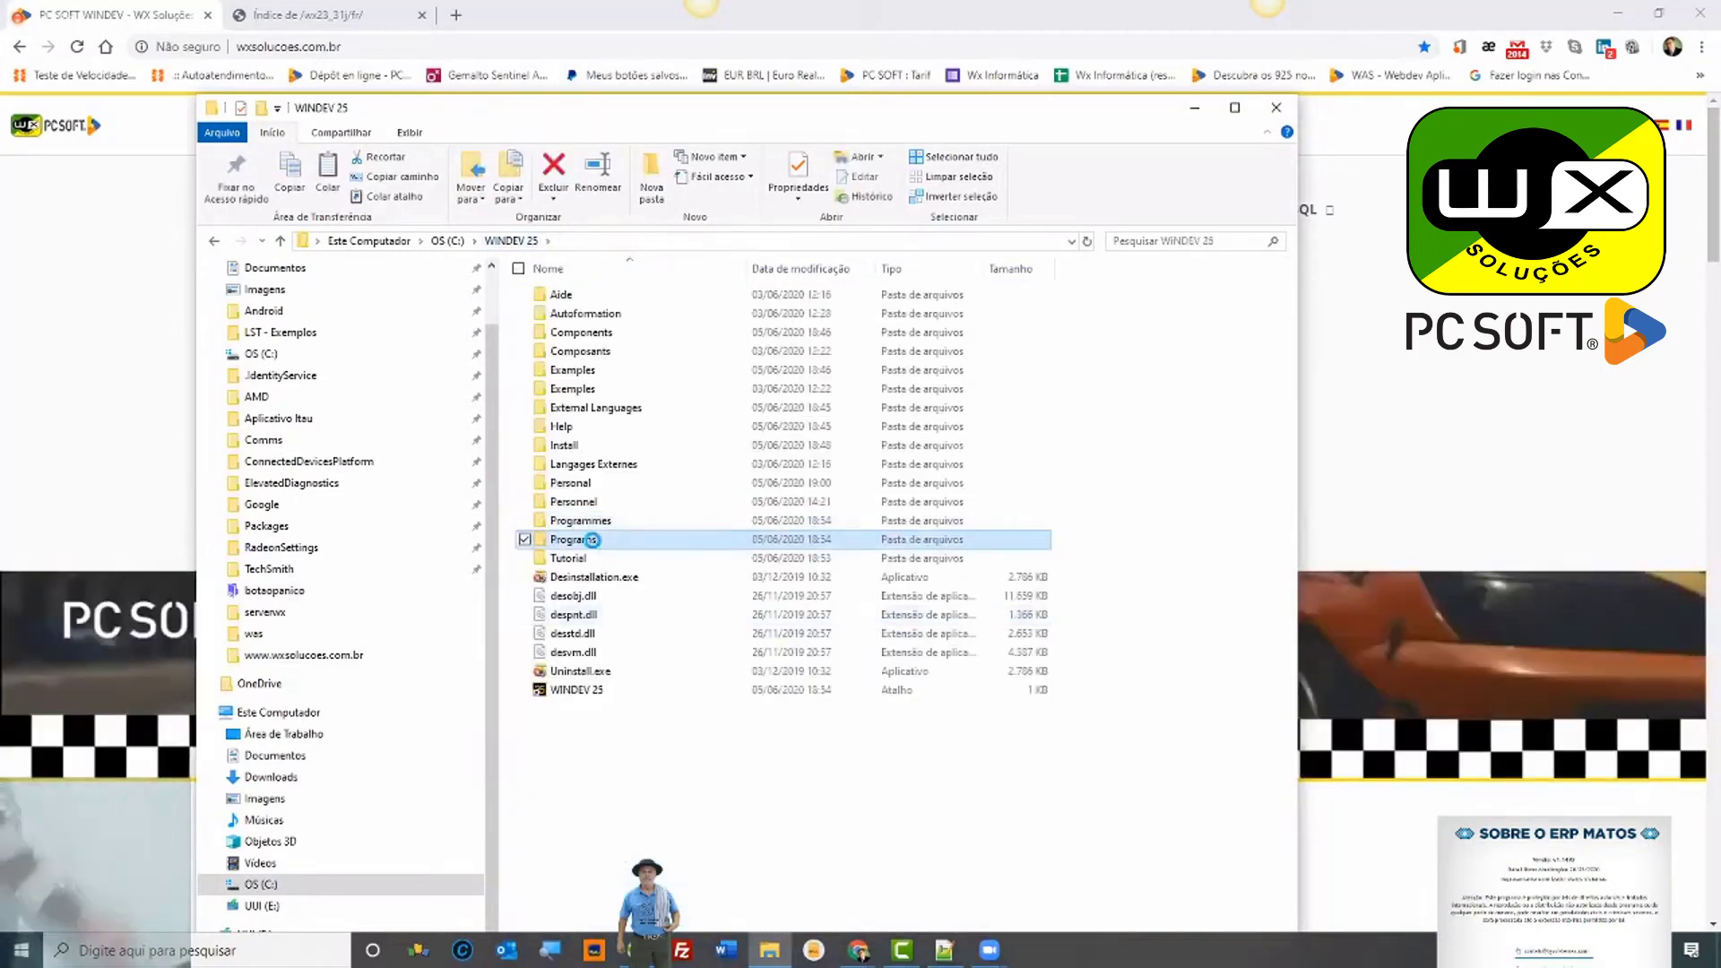
Step: Paste the 91 copied library files into Programs\Framework\Win64x86, skipping files that already exist there
double_click(592, 540)
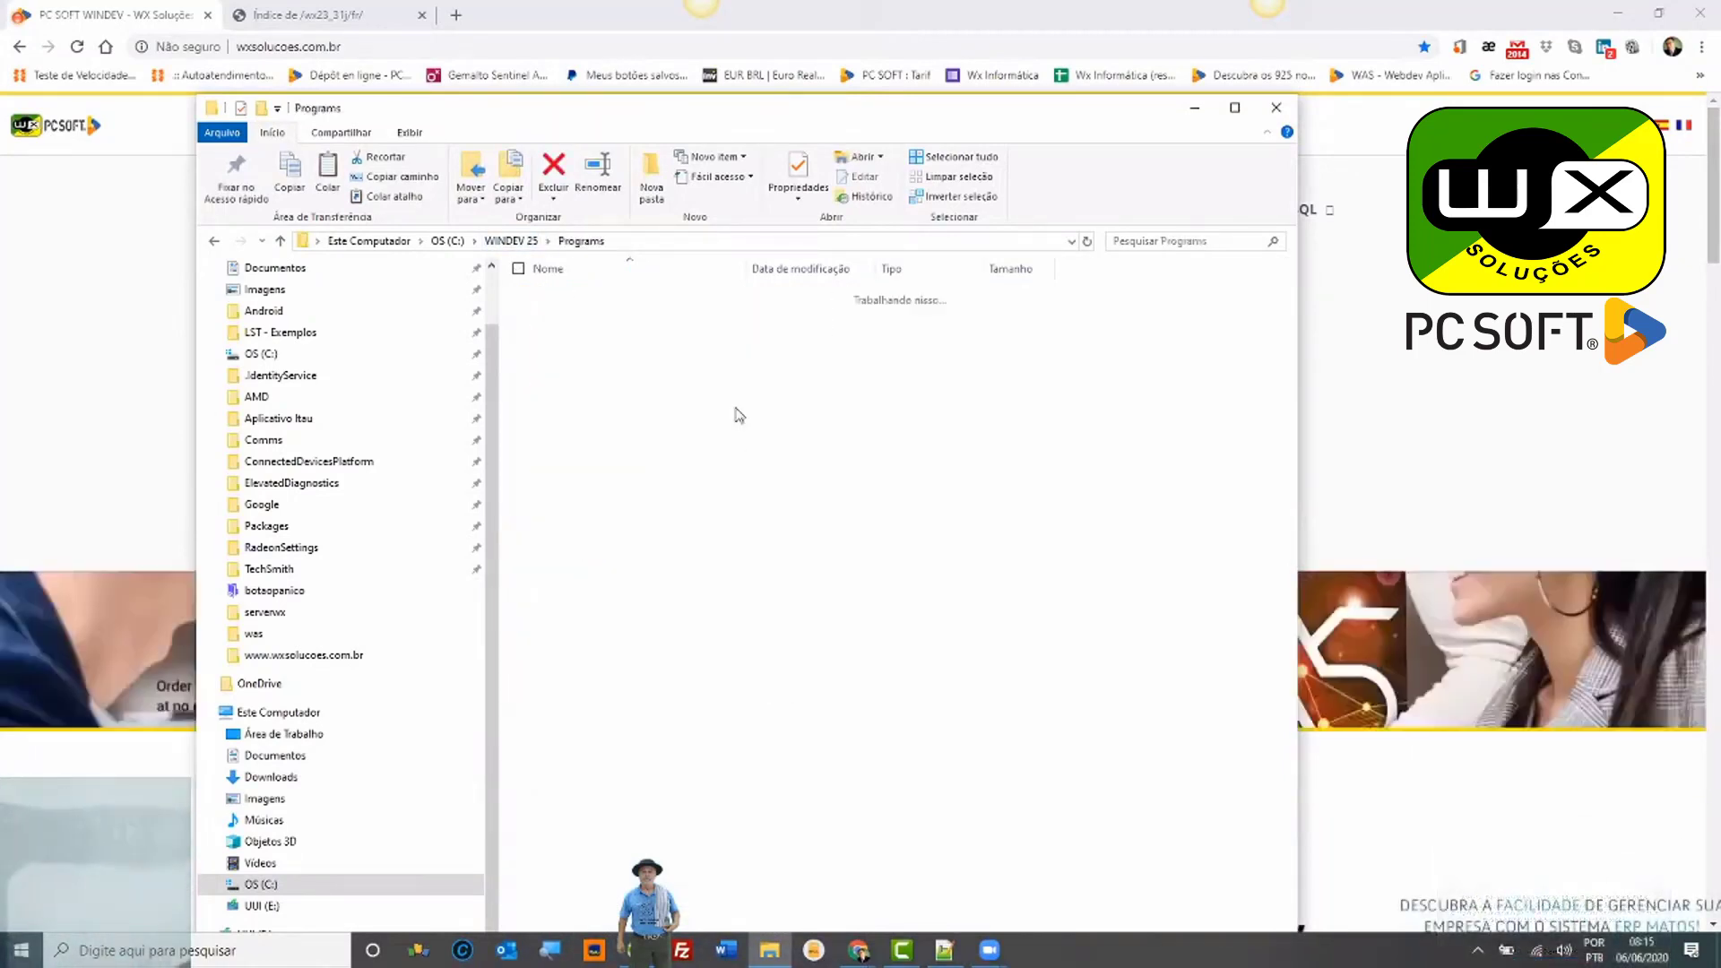
click(636, 312)
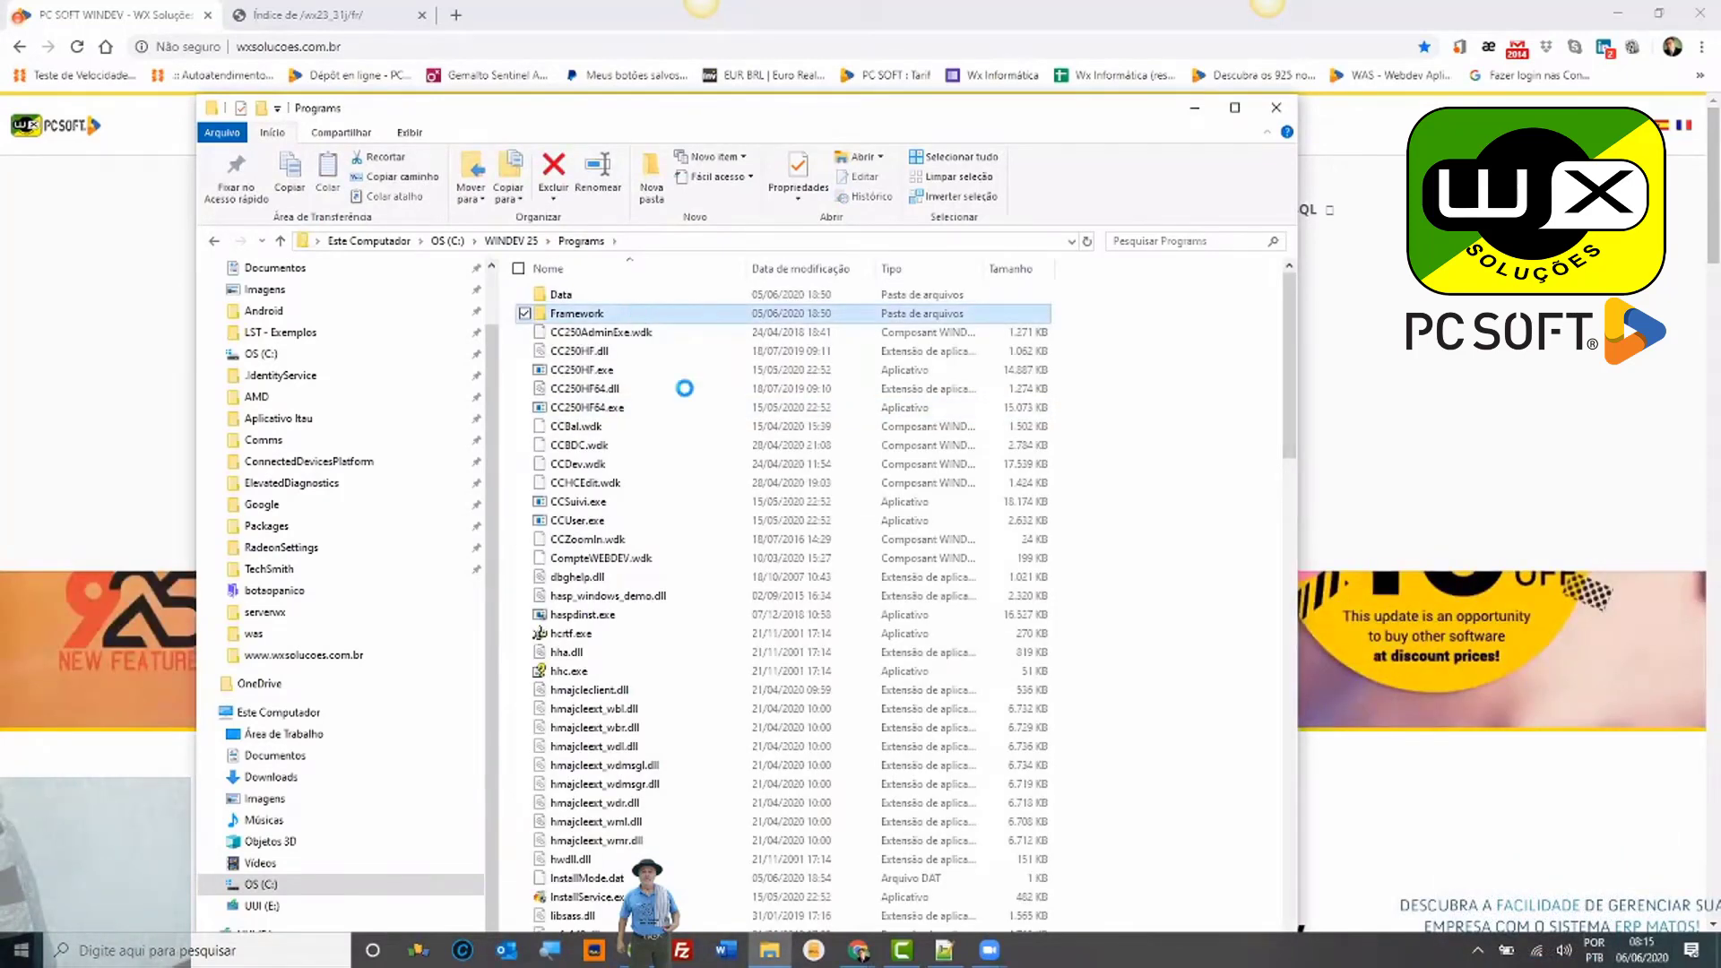
double_click(594, 447)
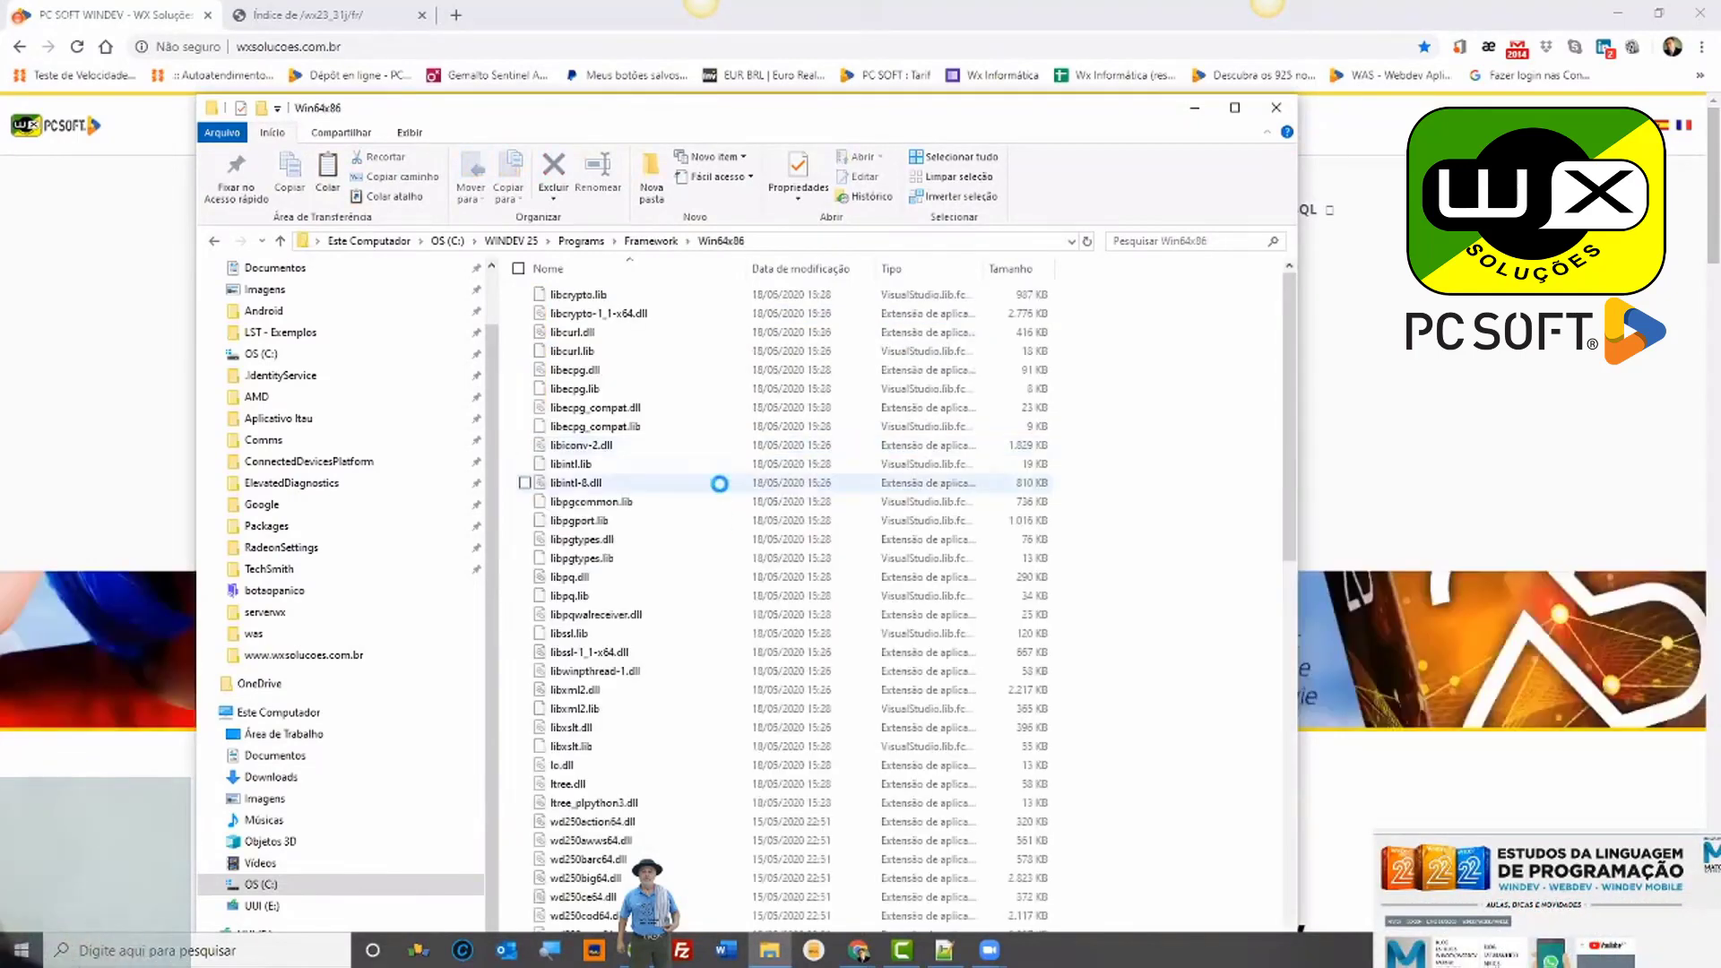
key(ctrl+v)
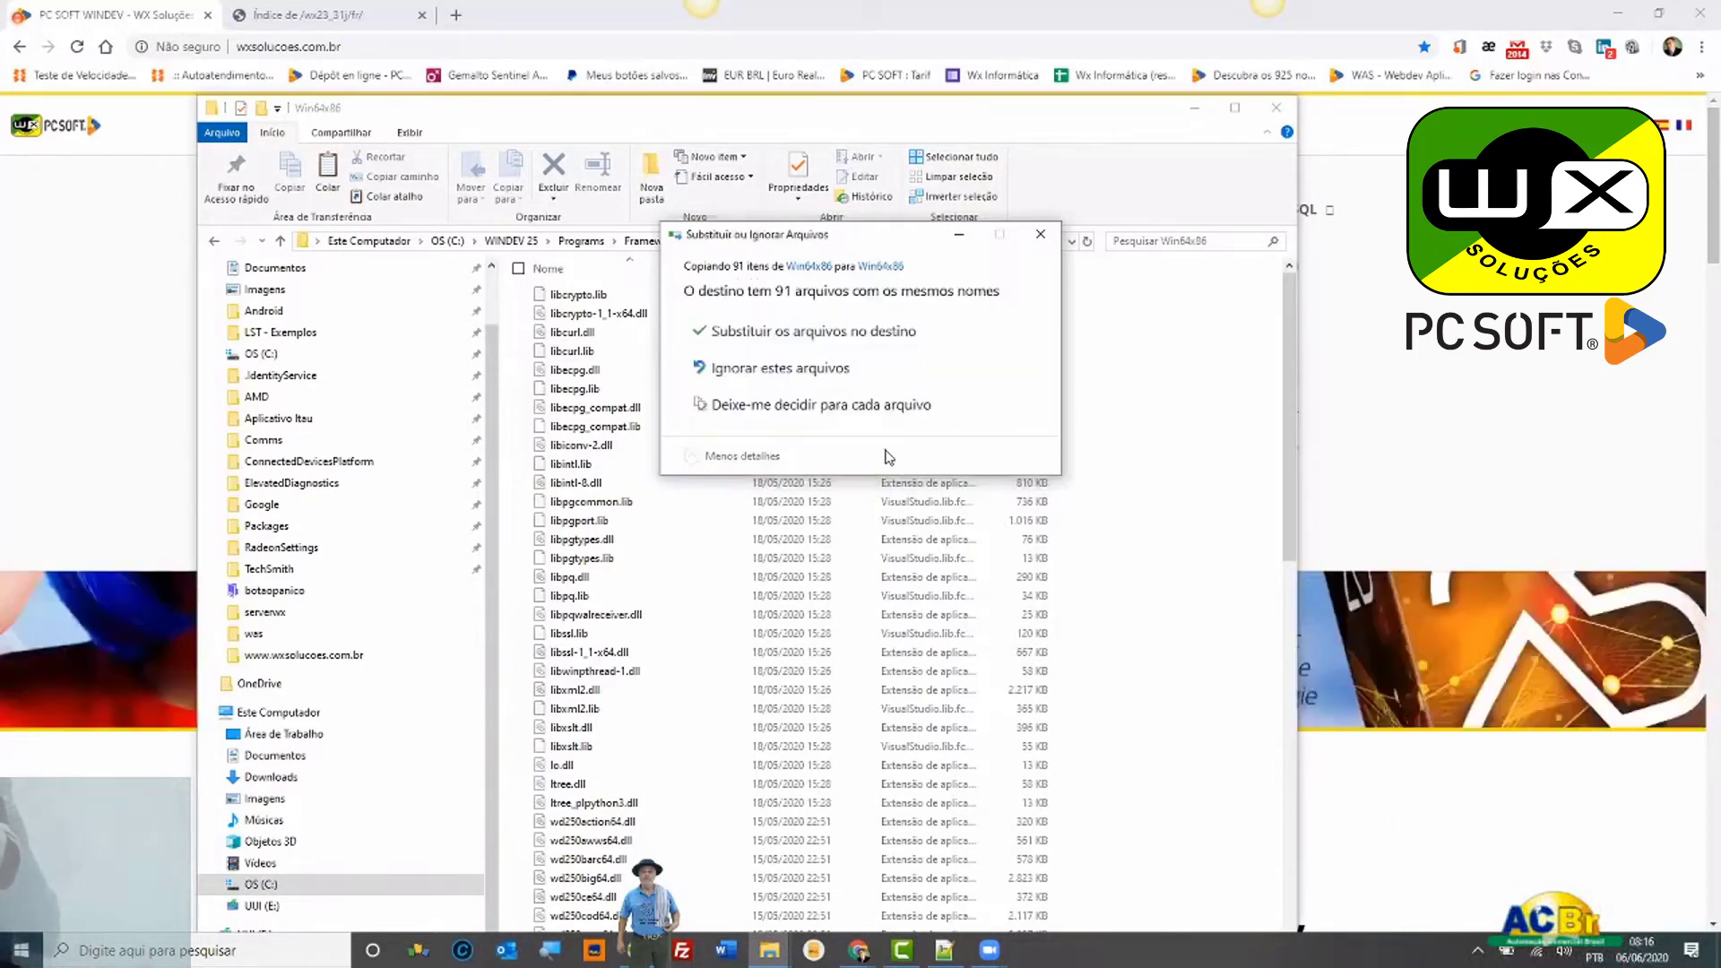
click(814, 369)
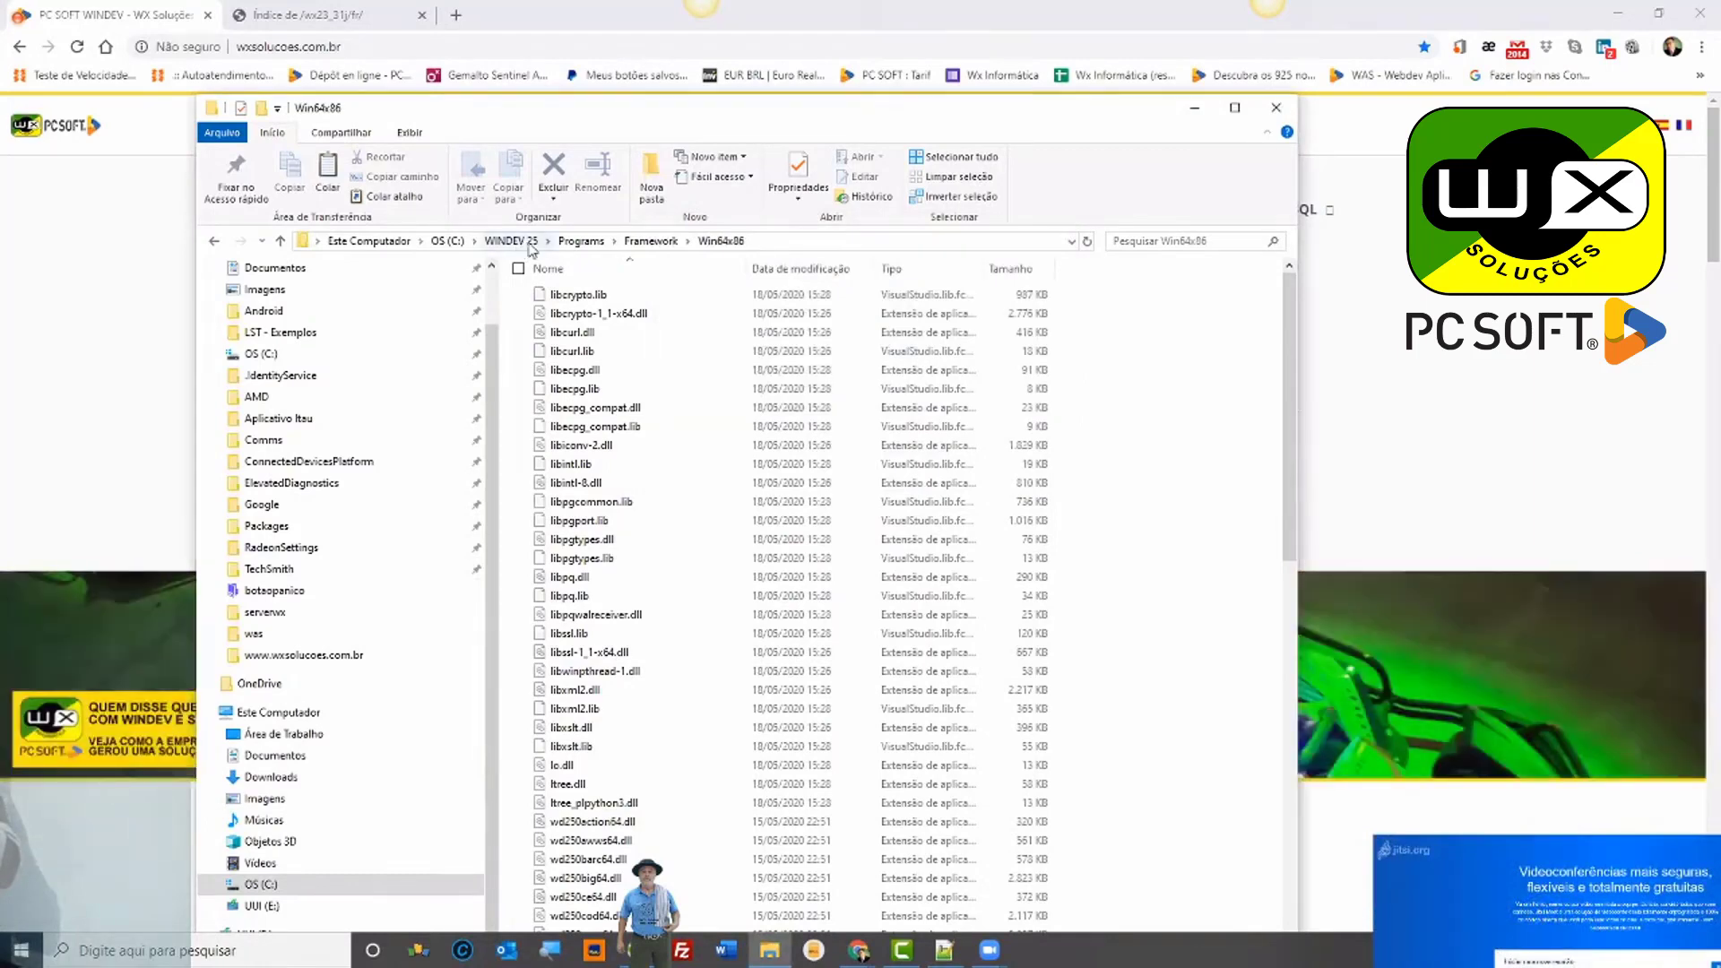
Step: Leave the WINDEV 25 folder and open Downloads under Acesso rápido in the navigation pane
click(511, 241)
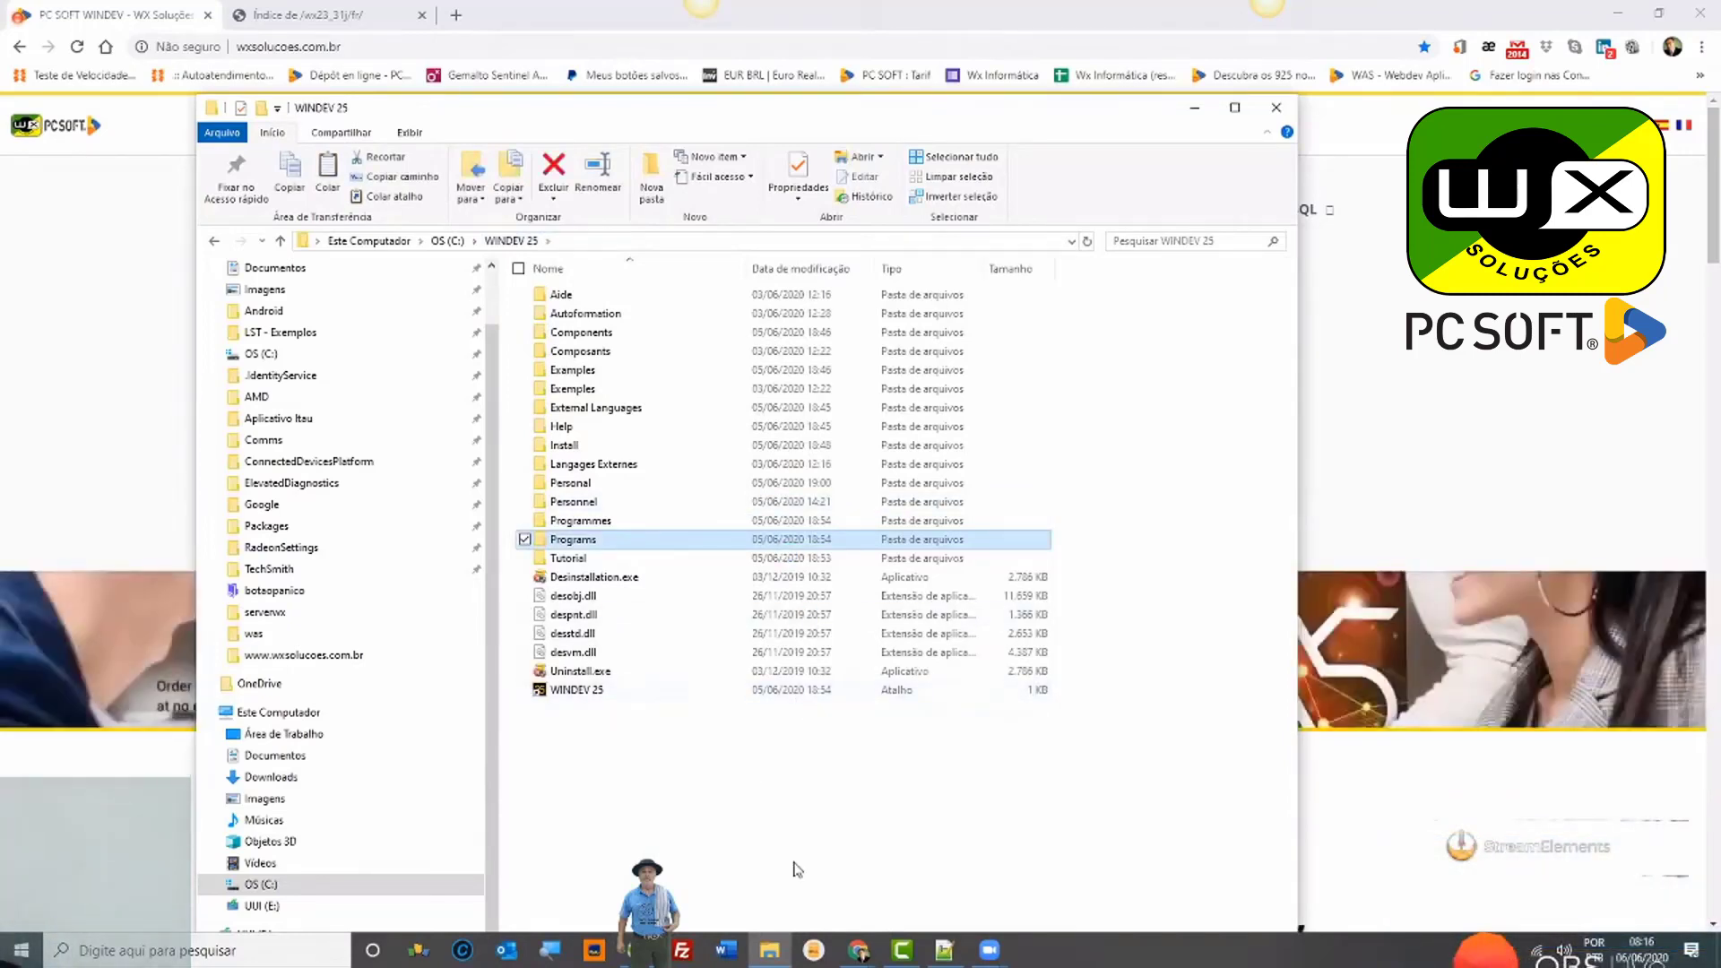
mouse_move(866, 953)
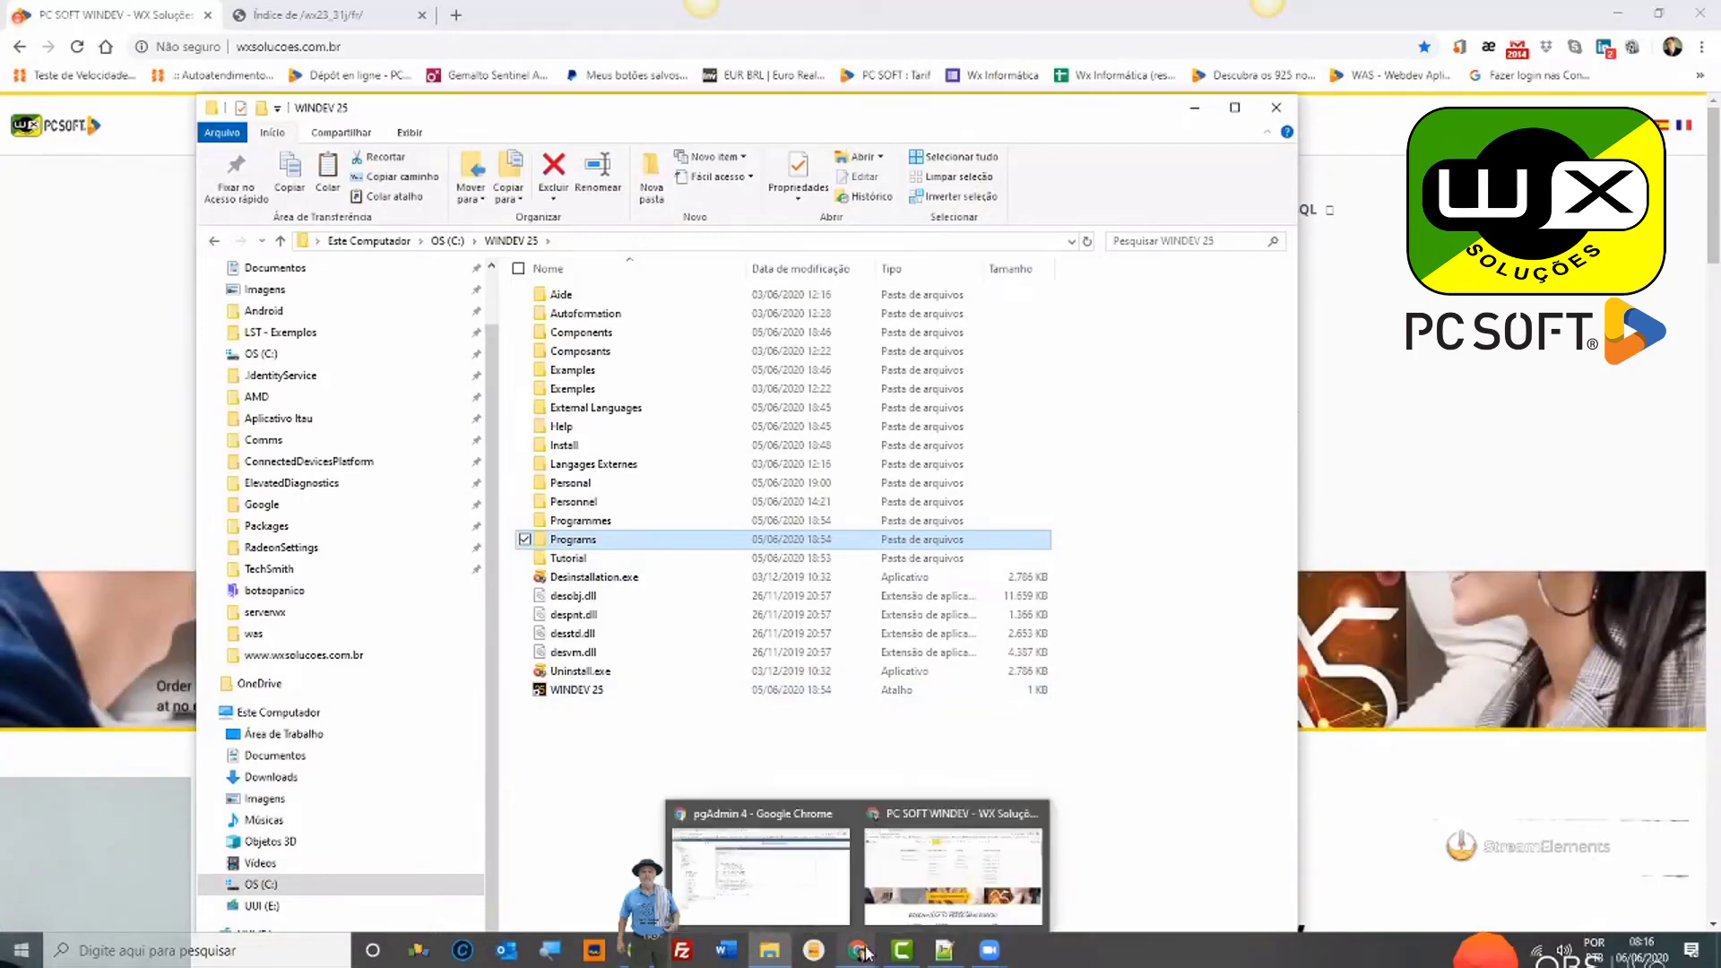
click(786, 728)
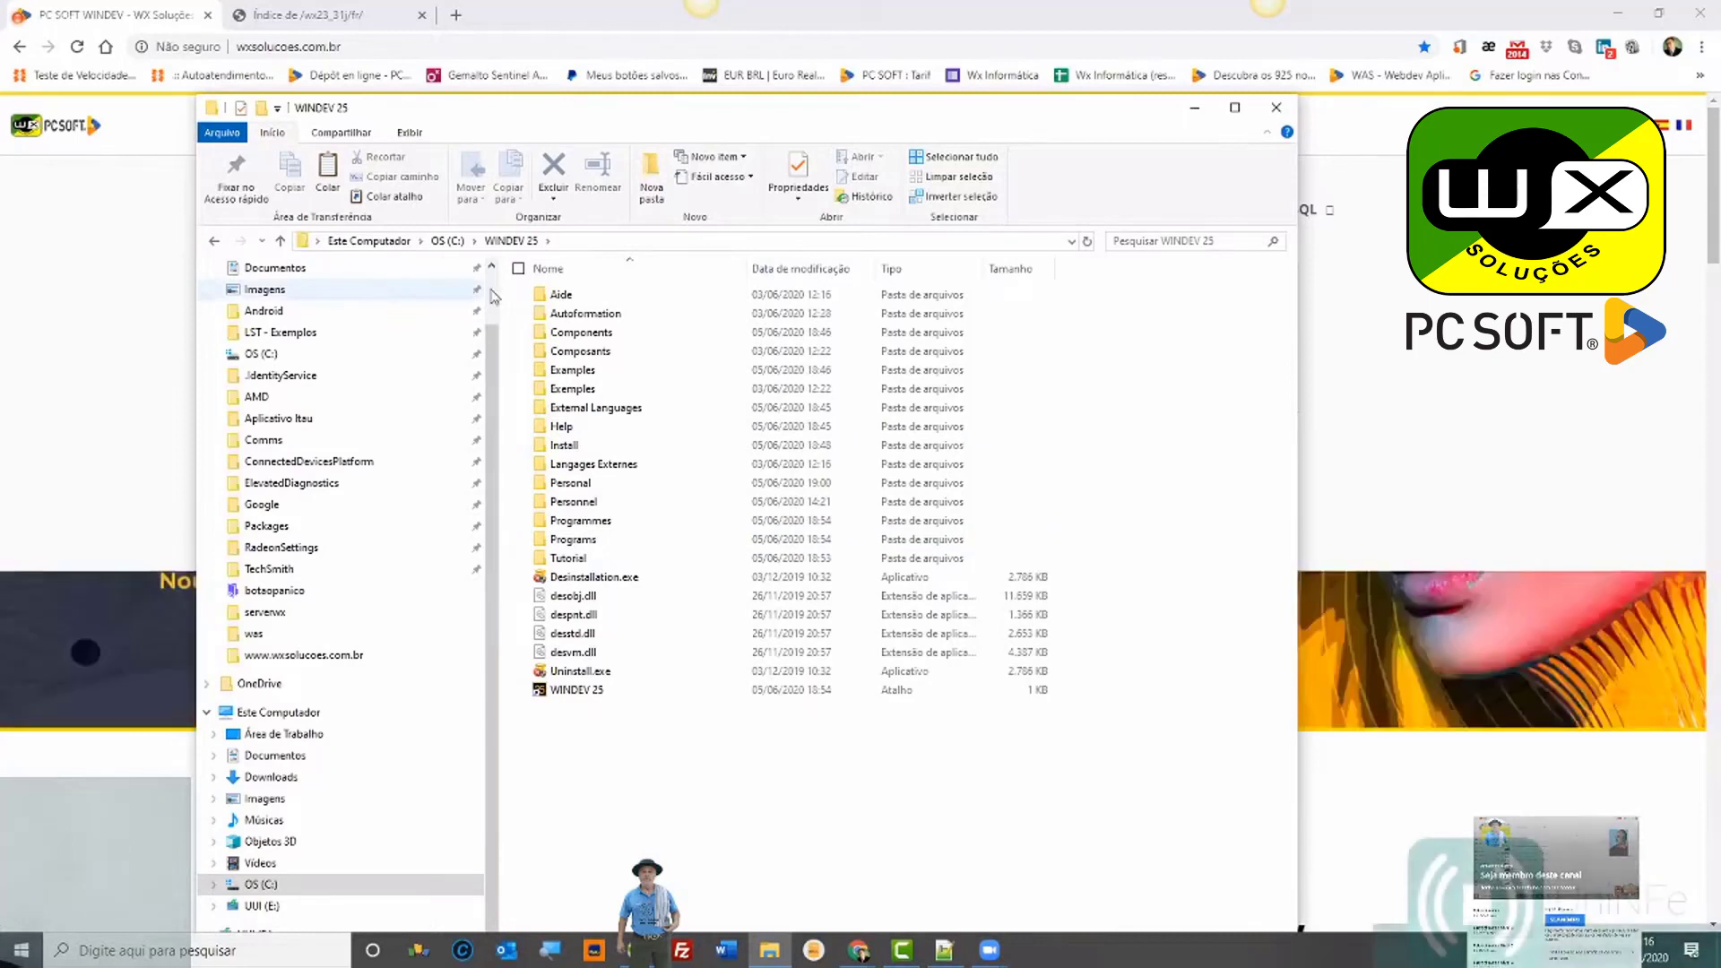
scroll(478, 302, up, 2)
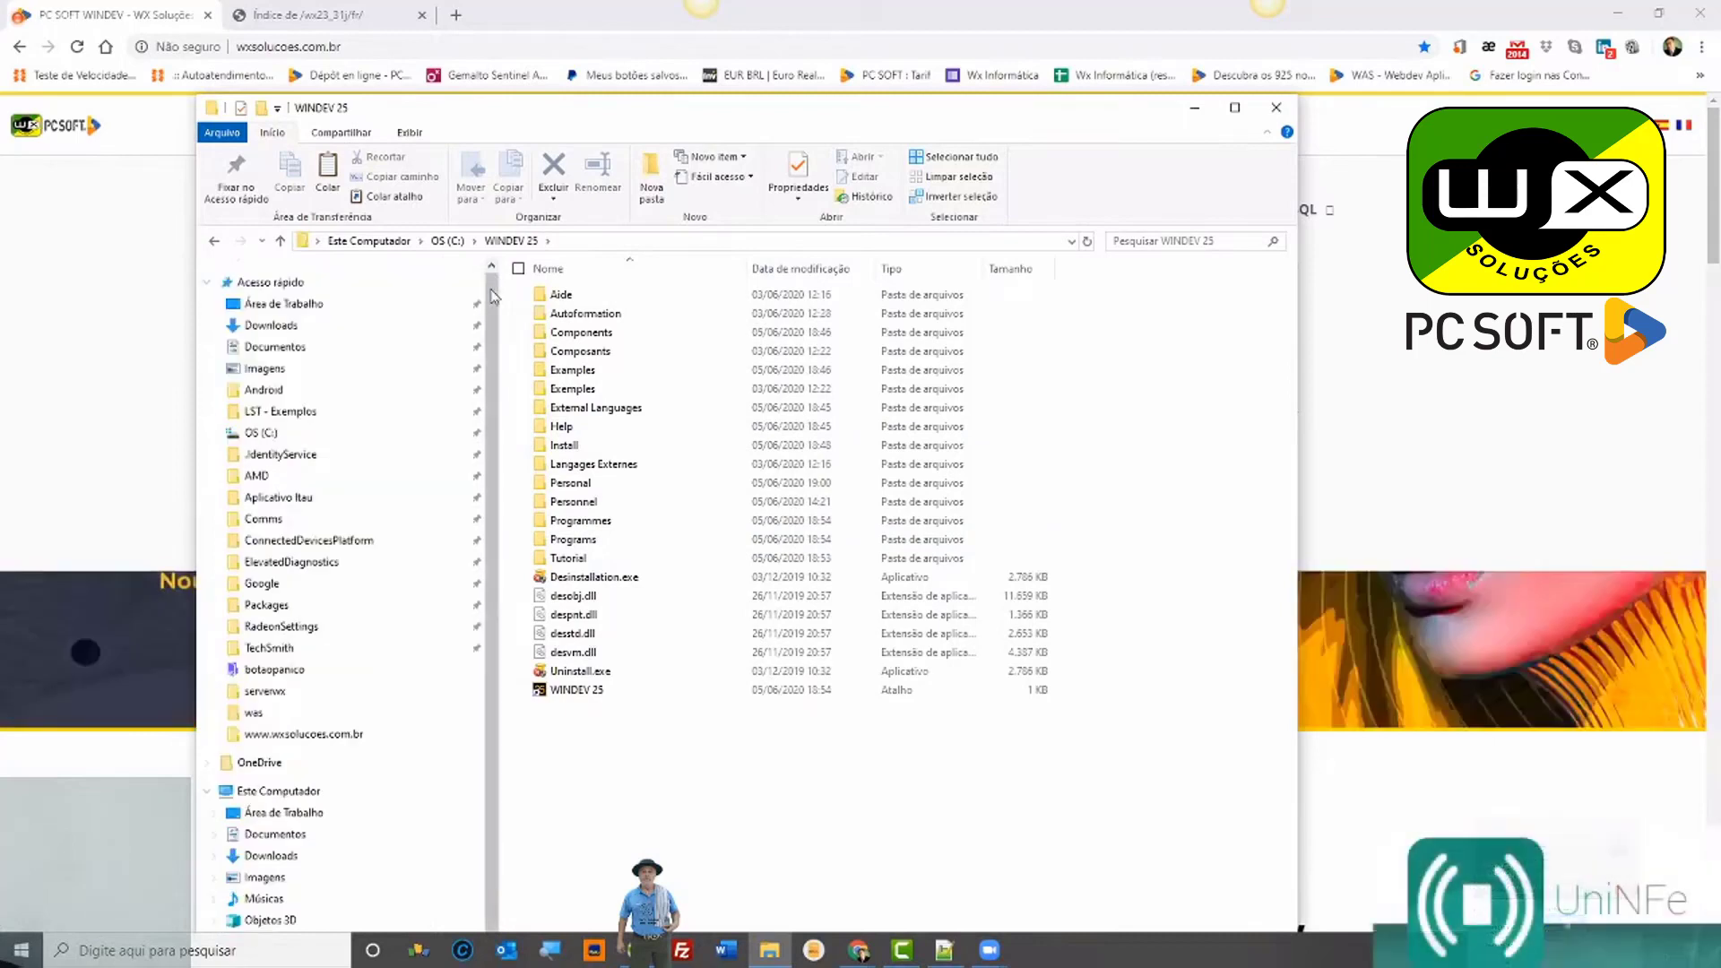
click(342, 328)
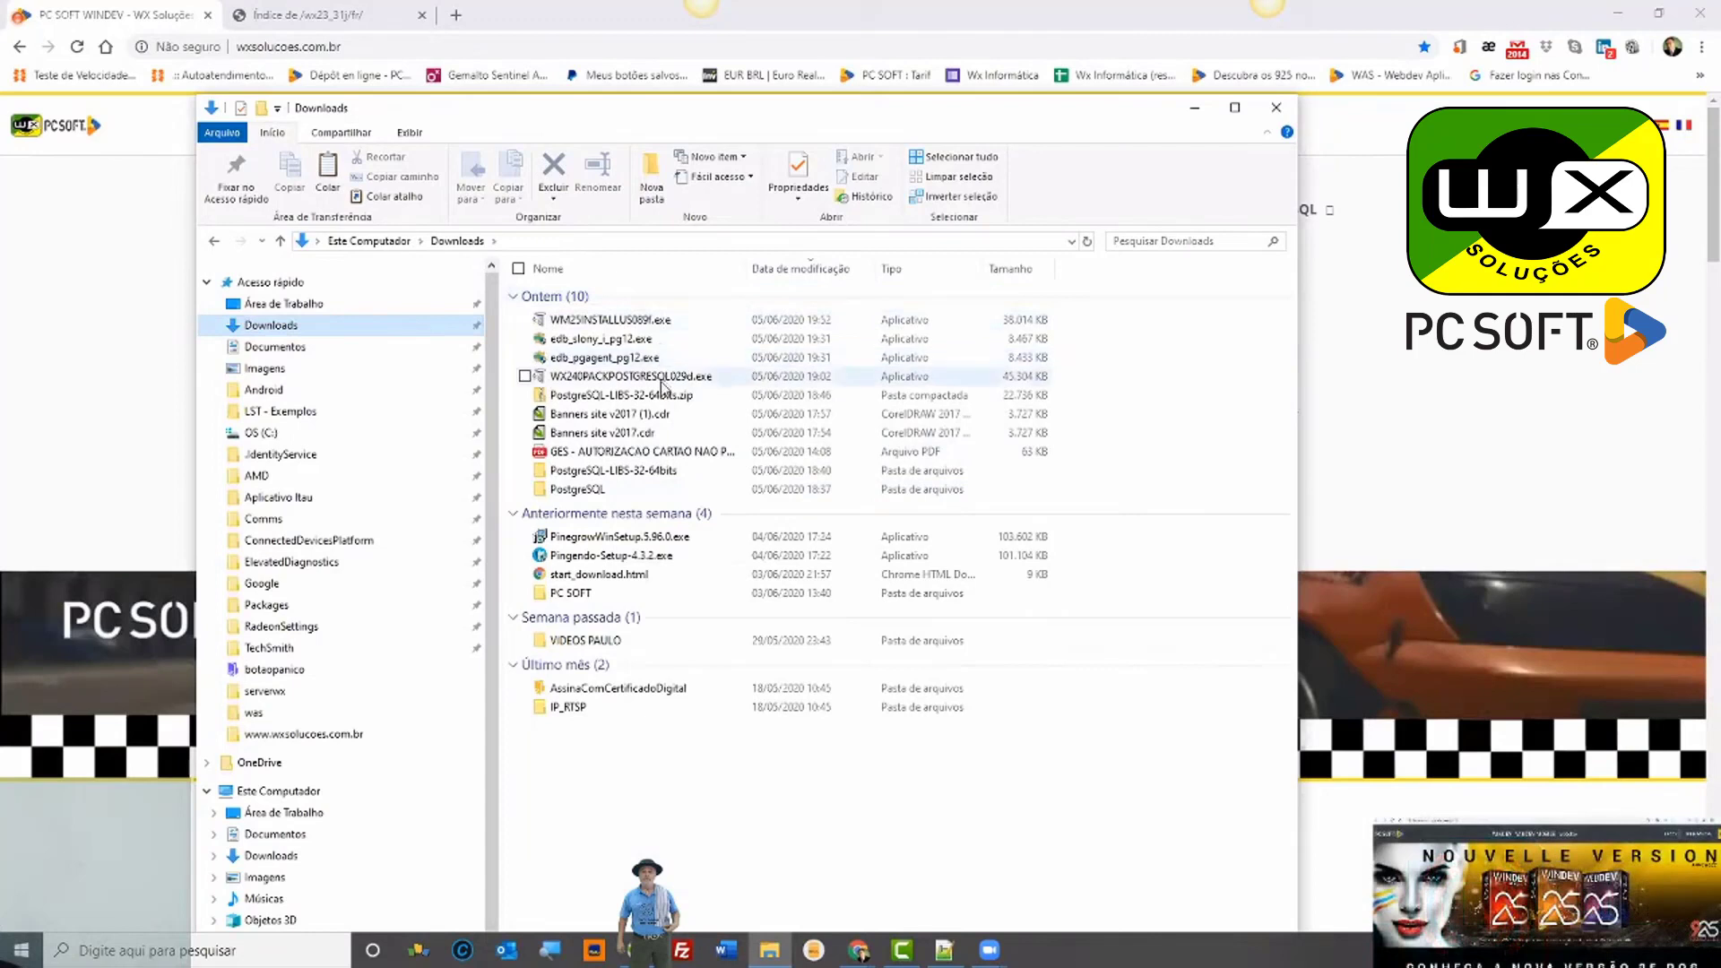
Step: Cancel the running WINDEV Mobile 25 update and select POSTGRESQL25PACK052b.exe in the PostgreSQL v25 folder
double_click(606, 489)
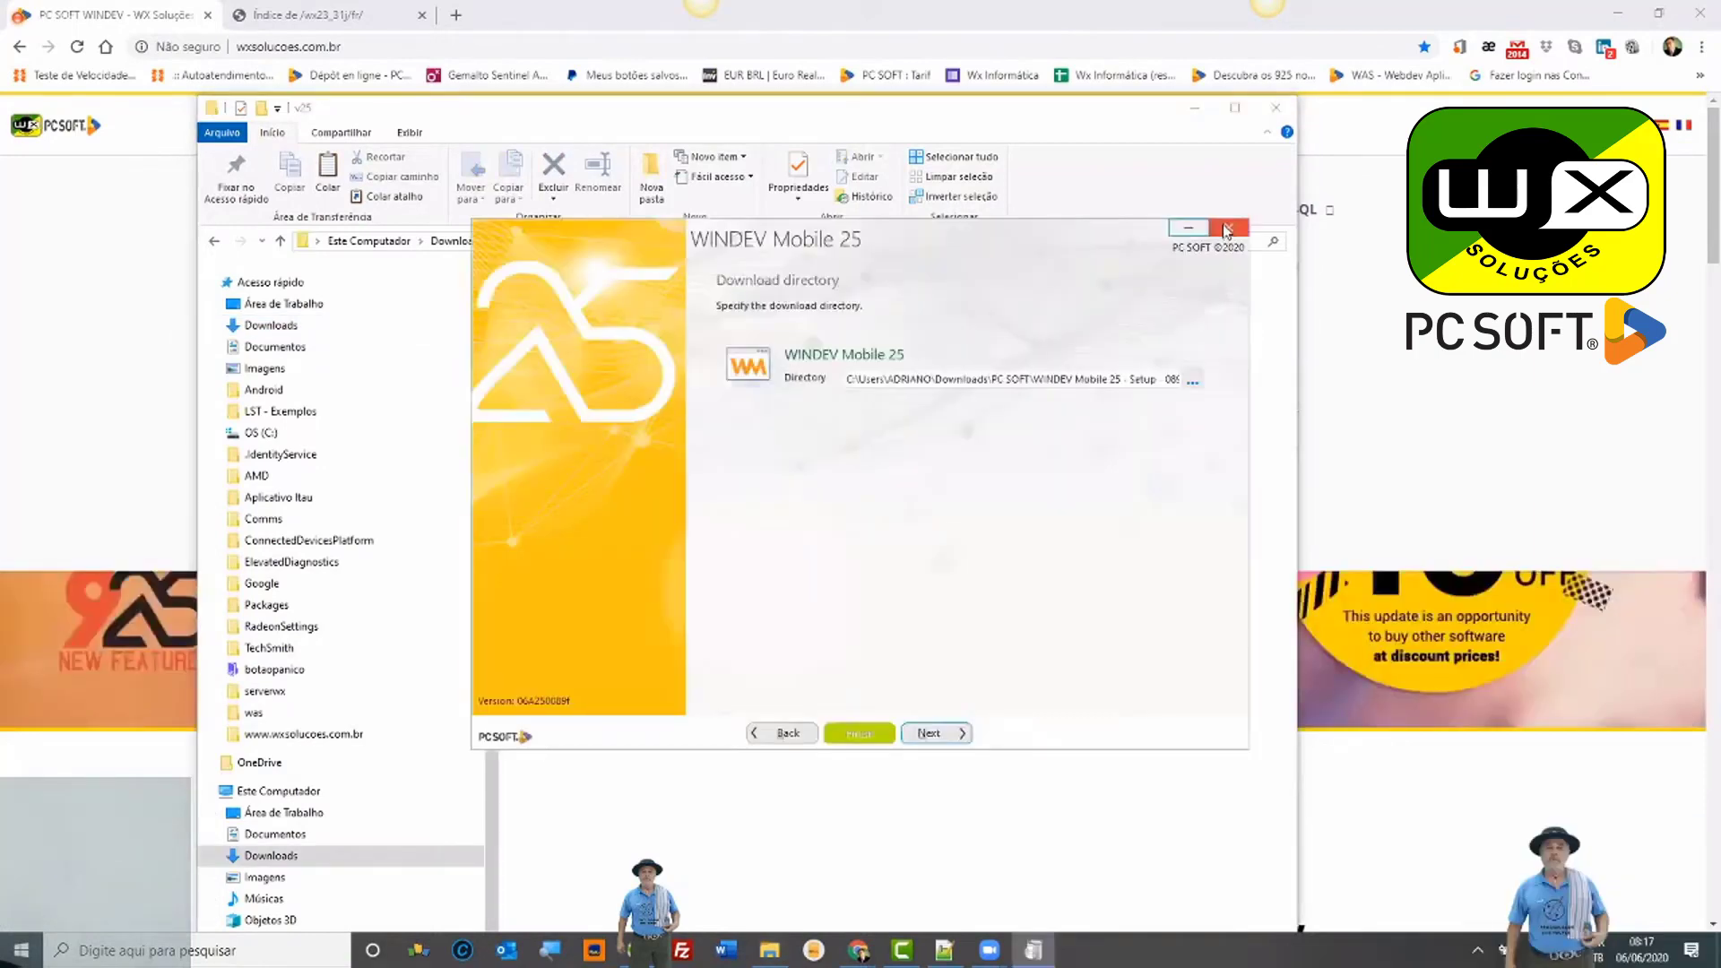
click(1226, 229)
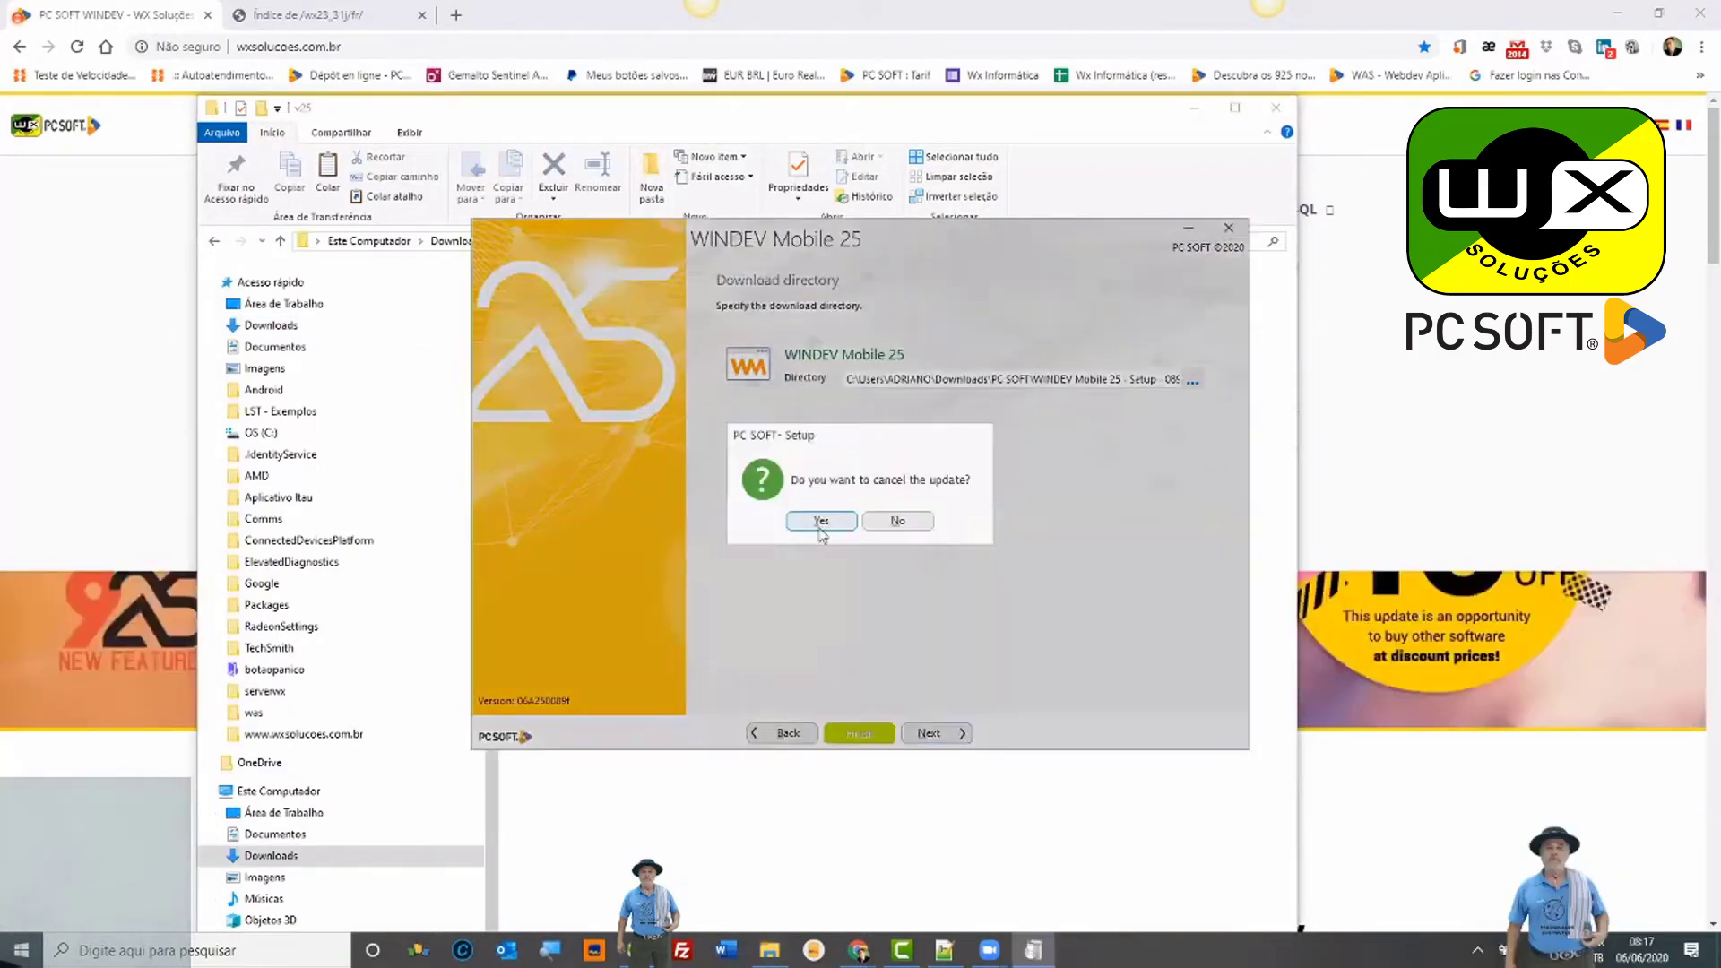
click(831, 519)
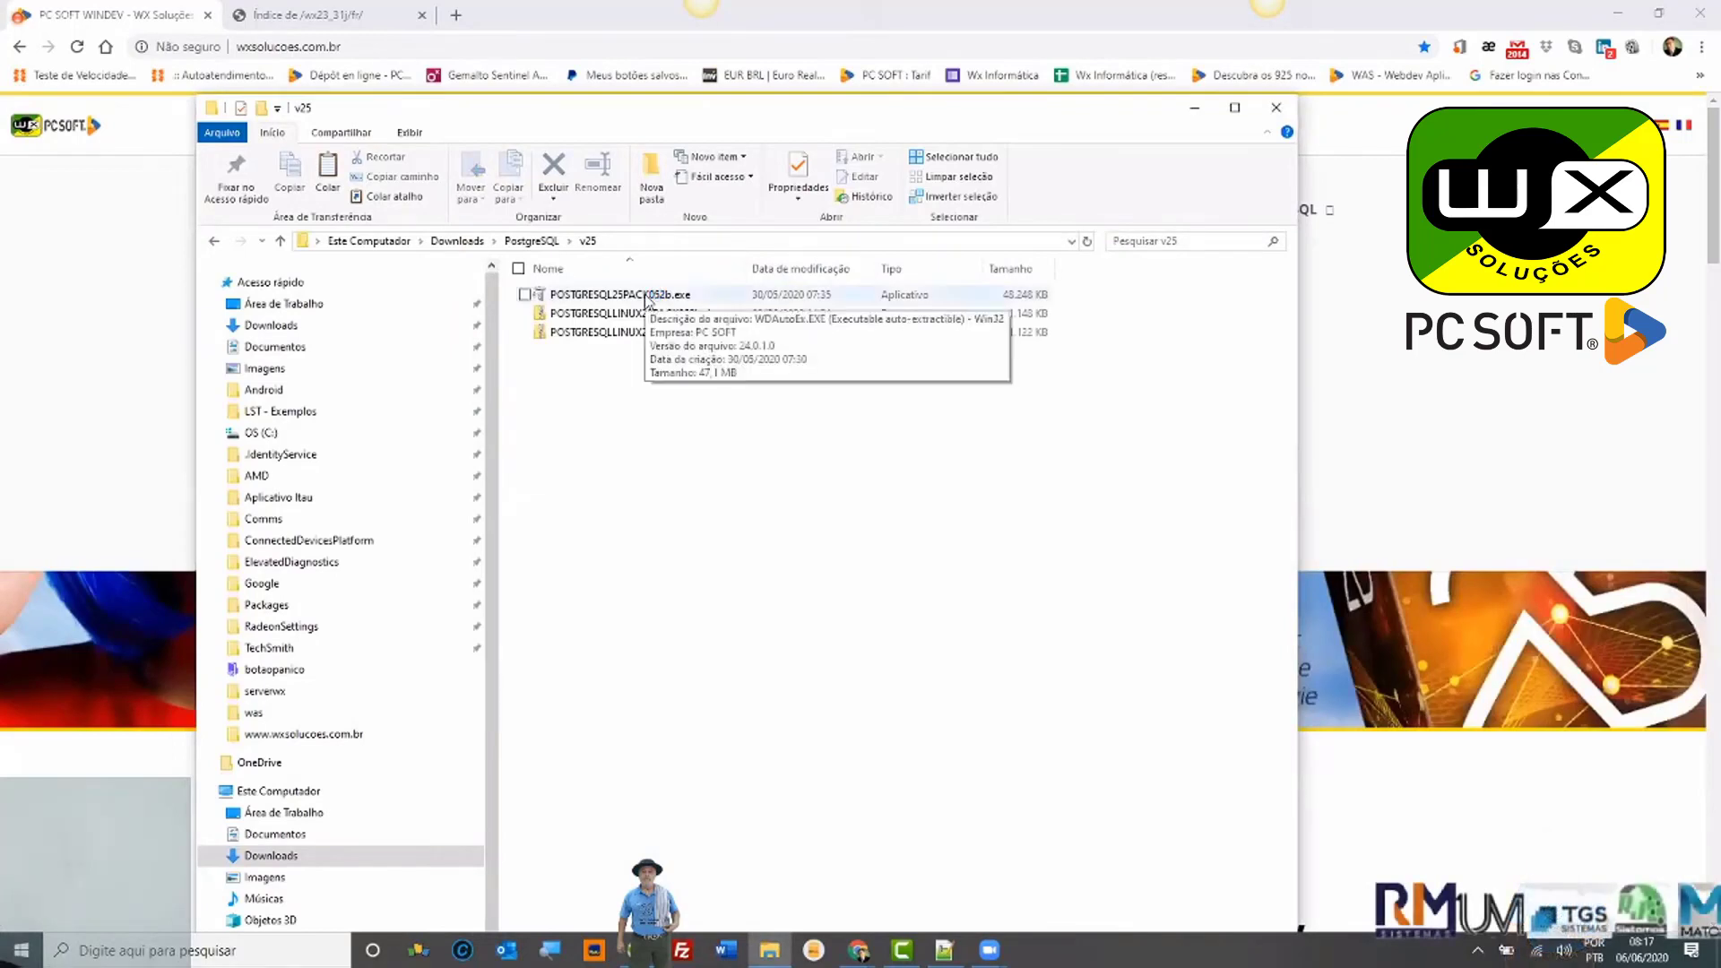
click(645, 295)
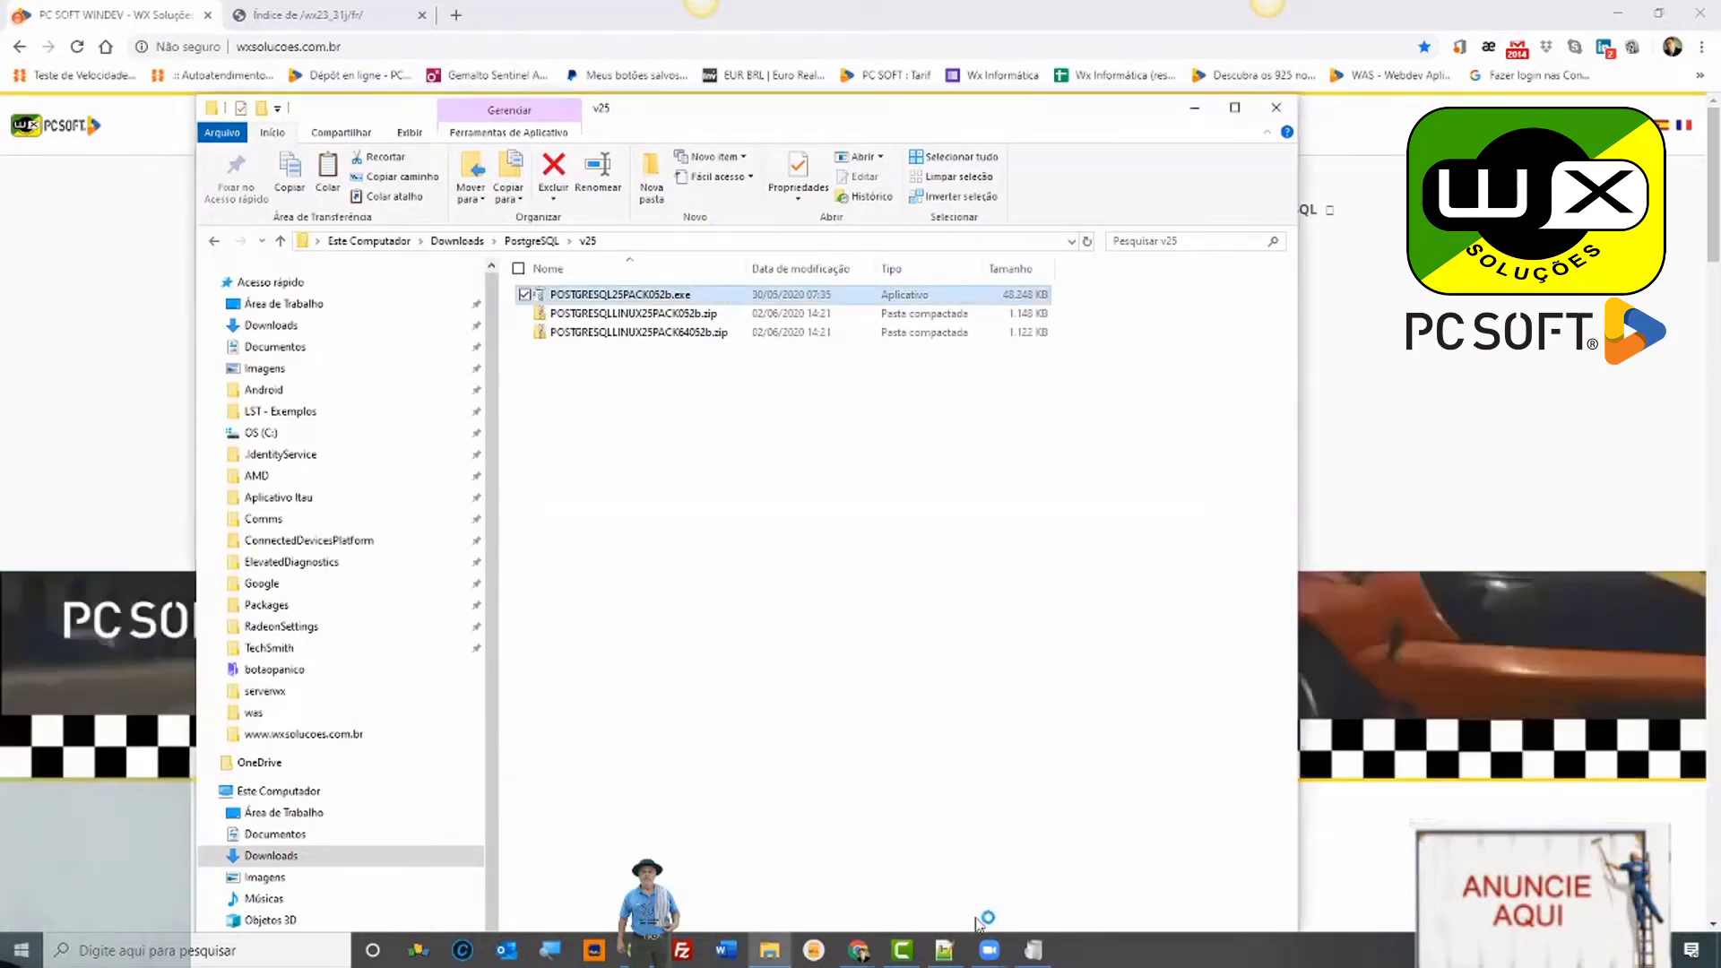
Step: Start the WEBDEV 25 PostgreSQL connector update in the Service Pack installer, then cancel it
mouse_move(1043, 960)
click(1032, 854)
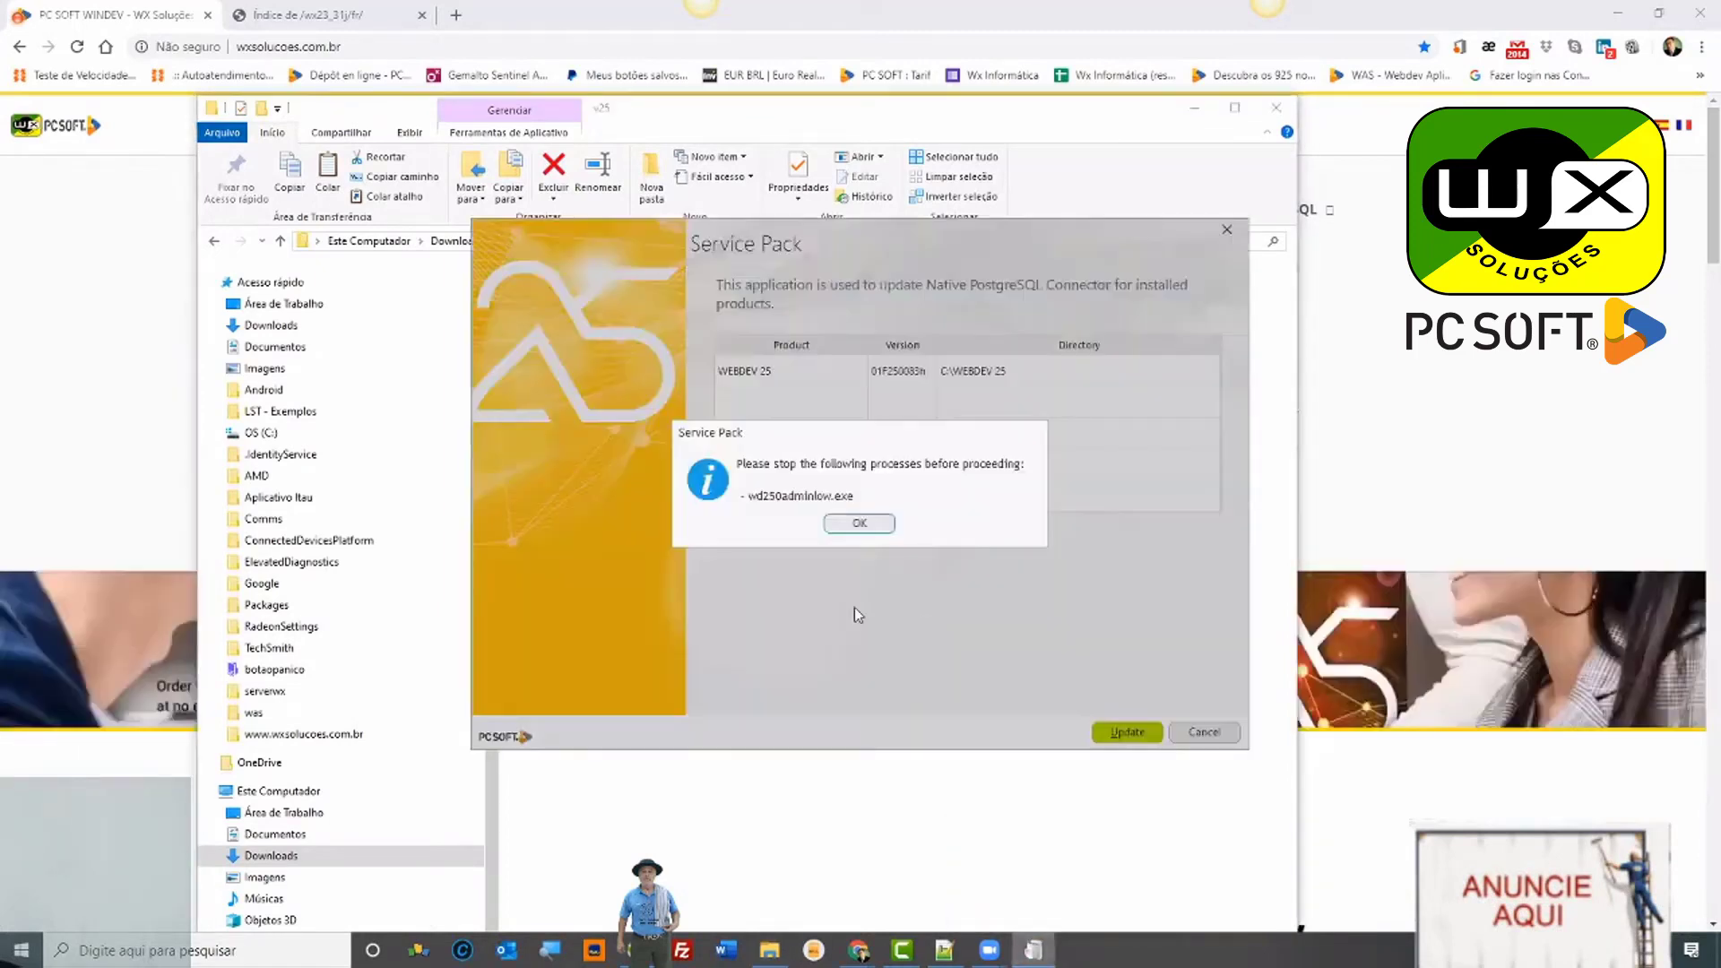
click(863, 523)
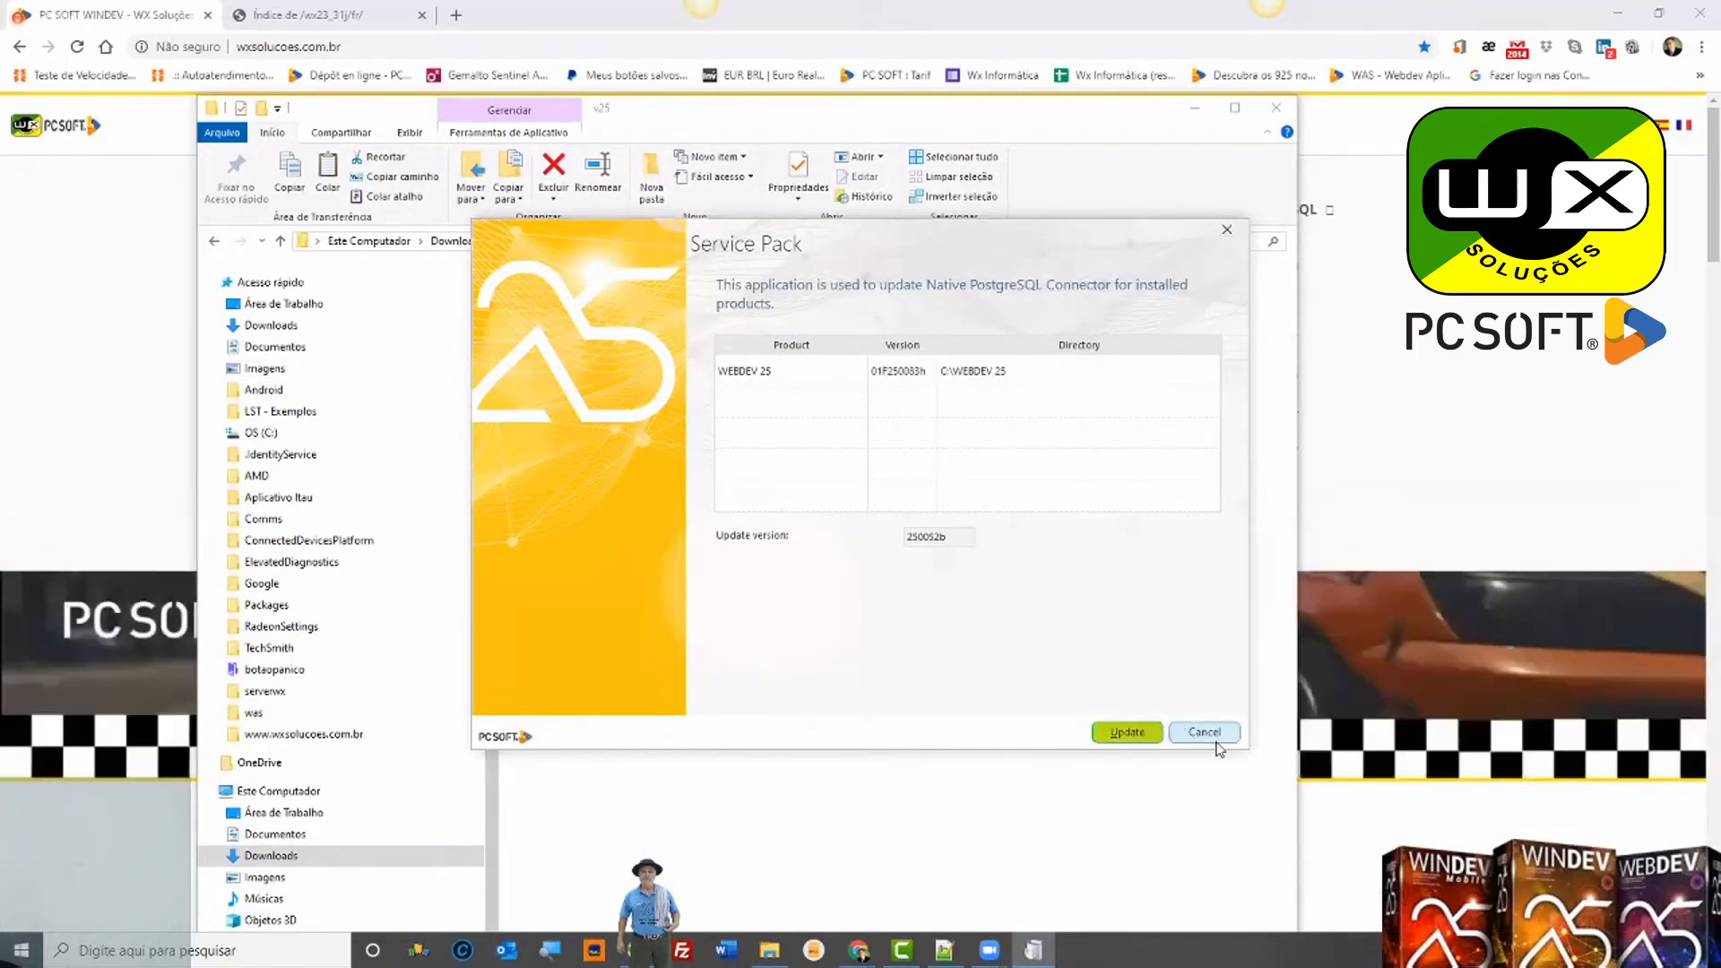
click(1129, 733)
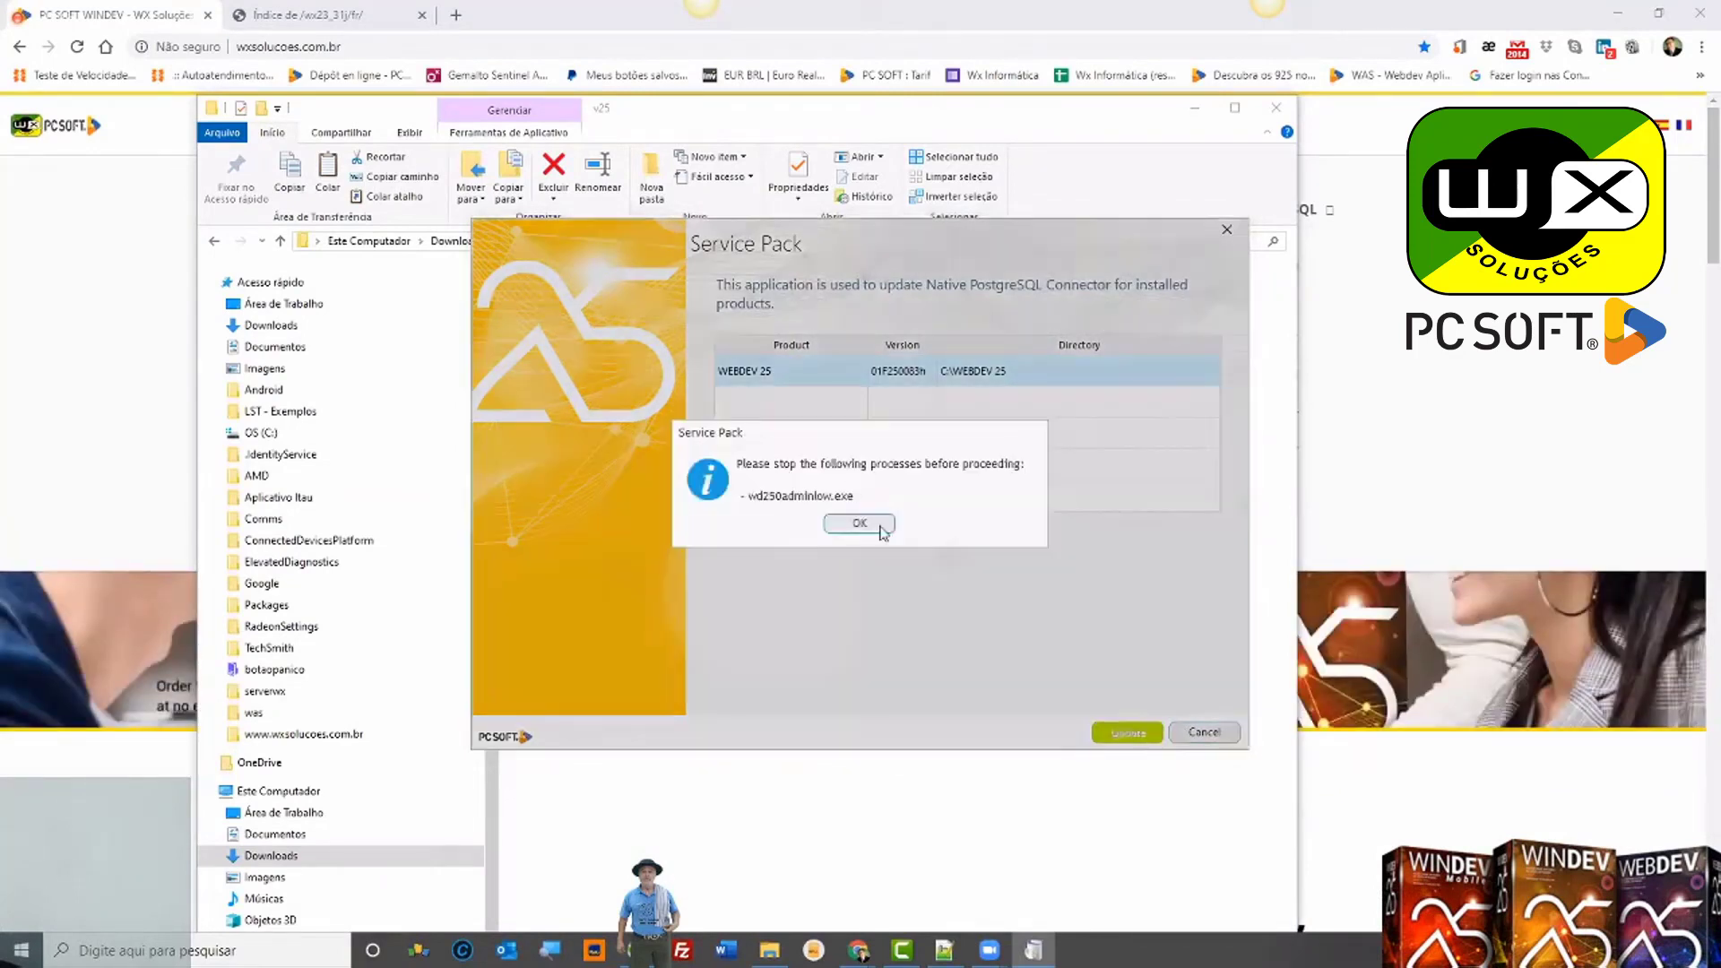
click(859, 525)
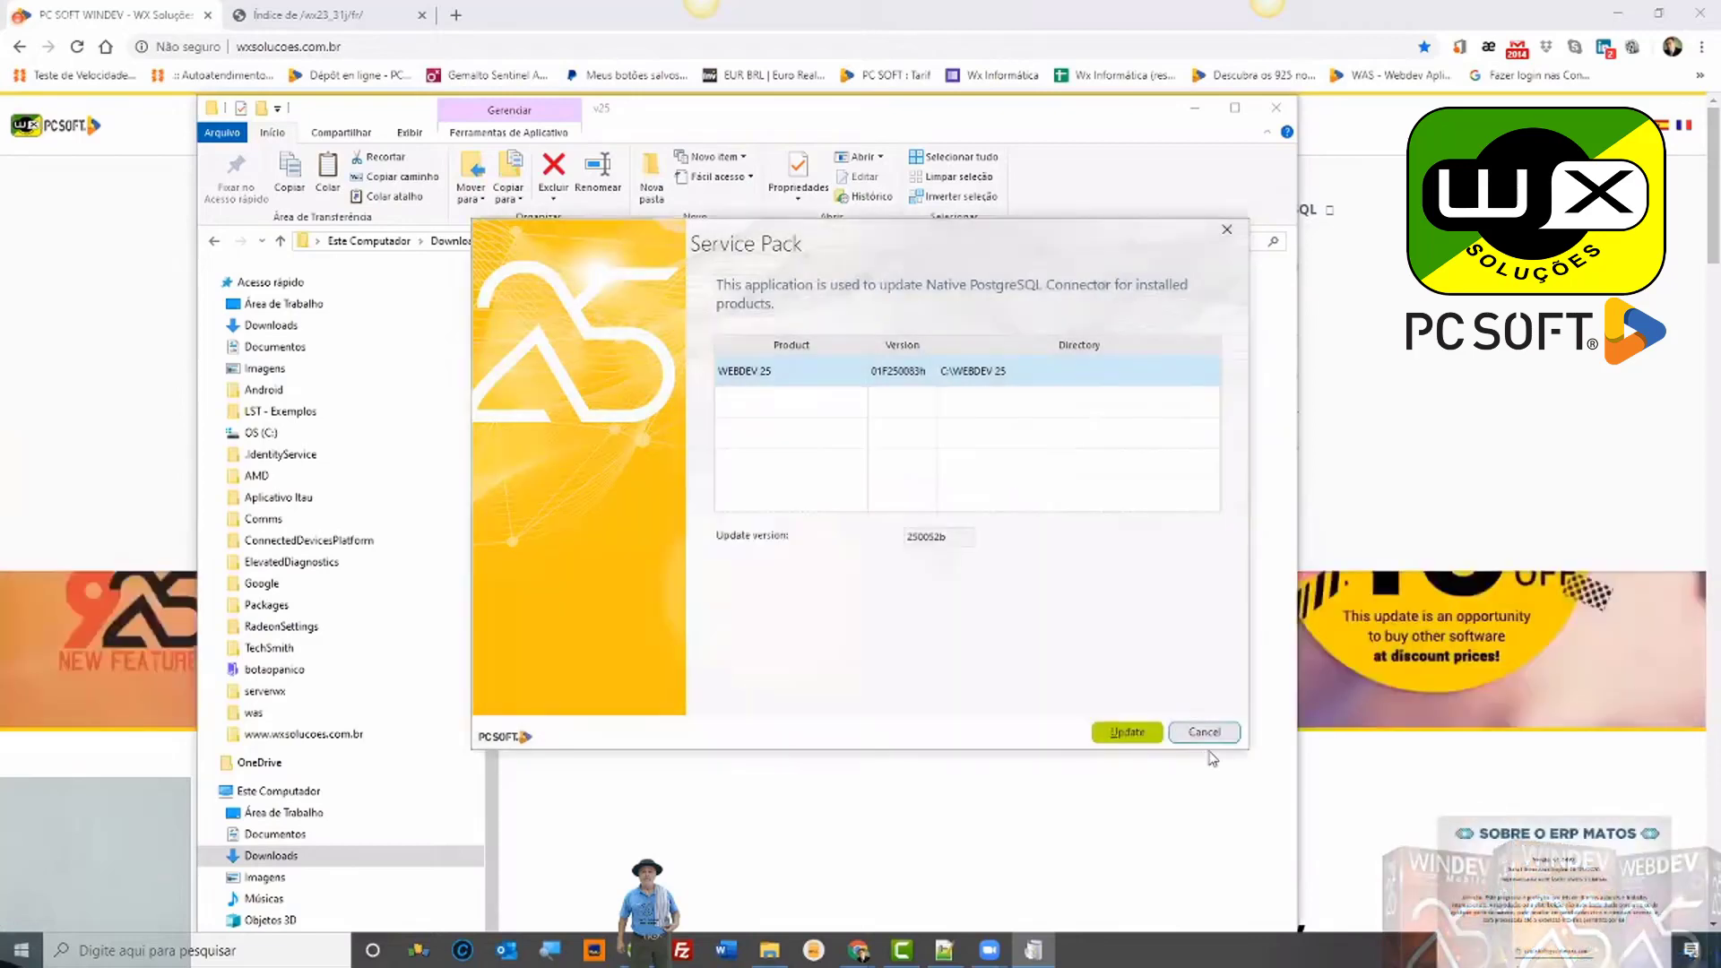
click(1205, 733)
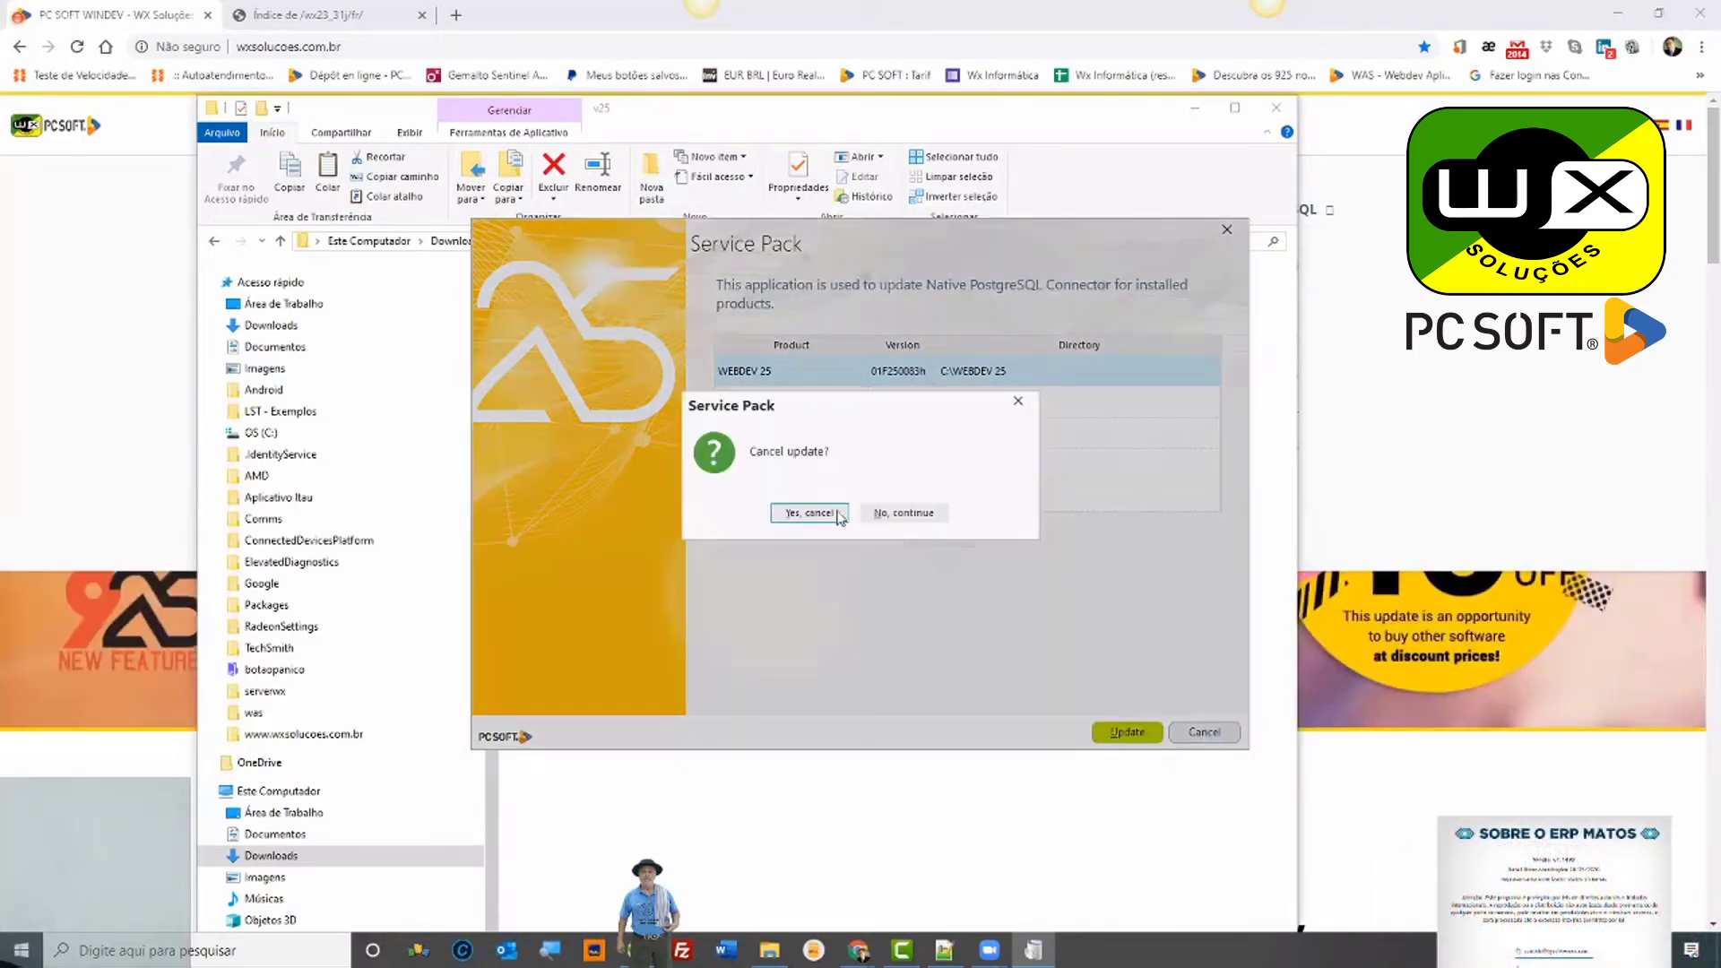
click(809, 514)
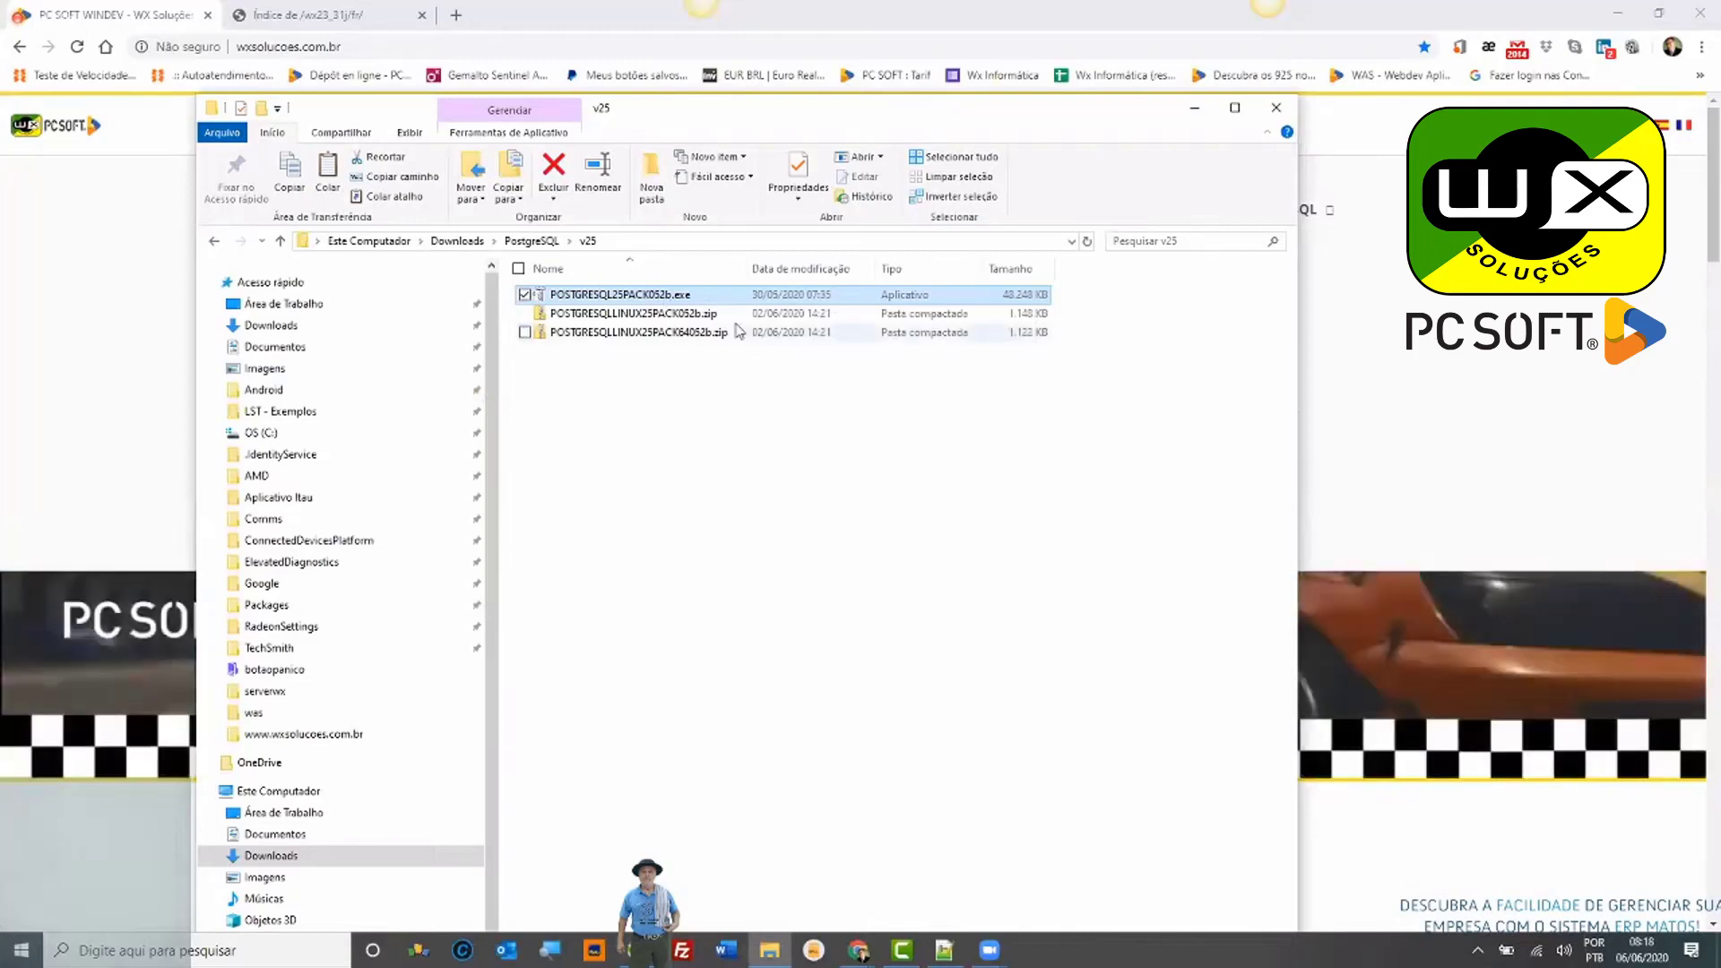
Step: Return to the PostgreSQL folder and minimize File Explorer to reveal the wxsolucoes.com.br site
click(532, 242)
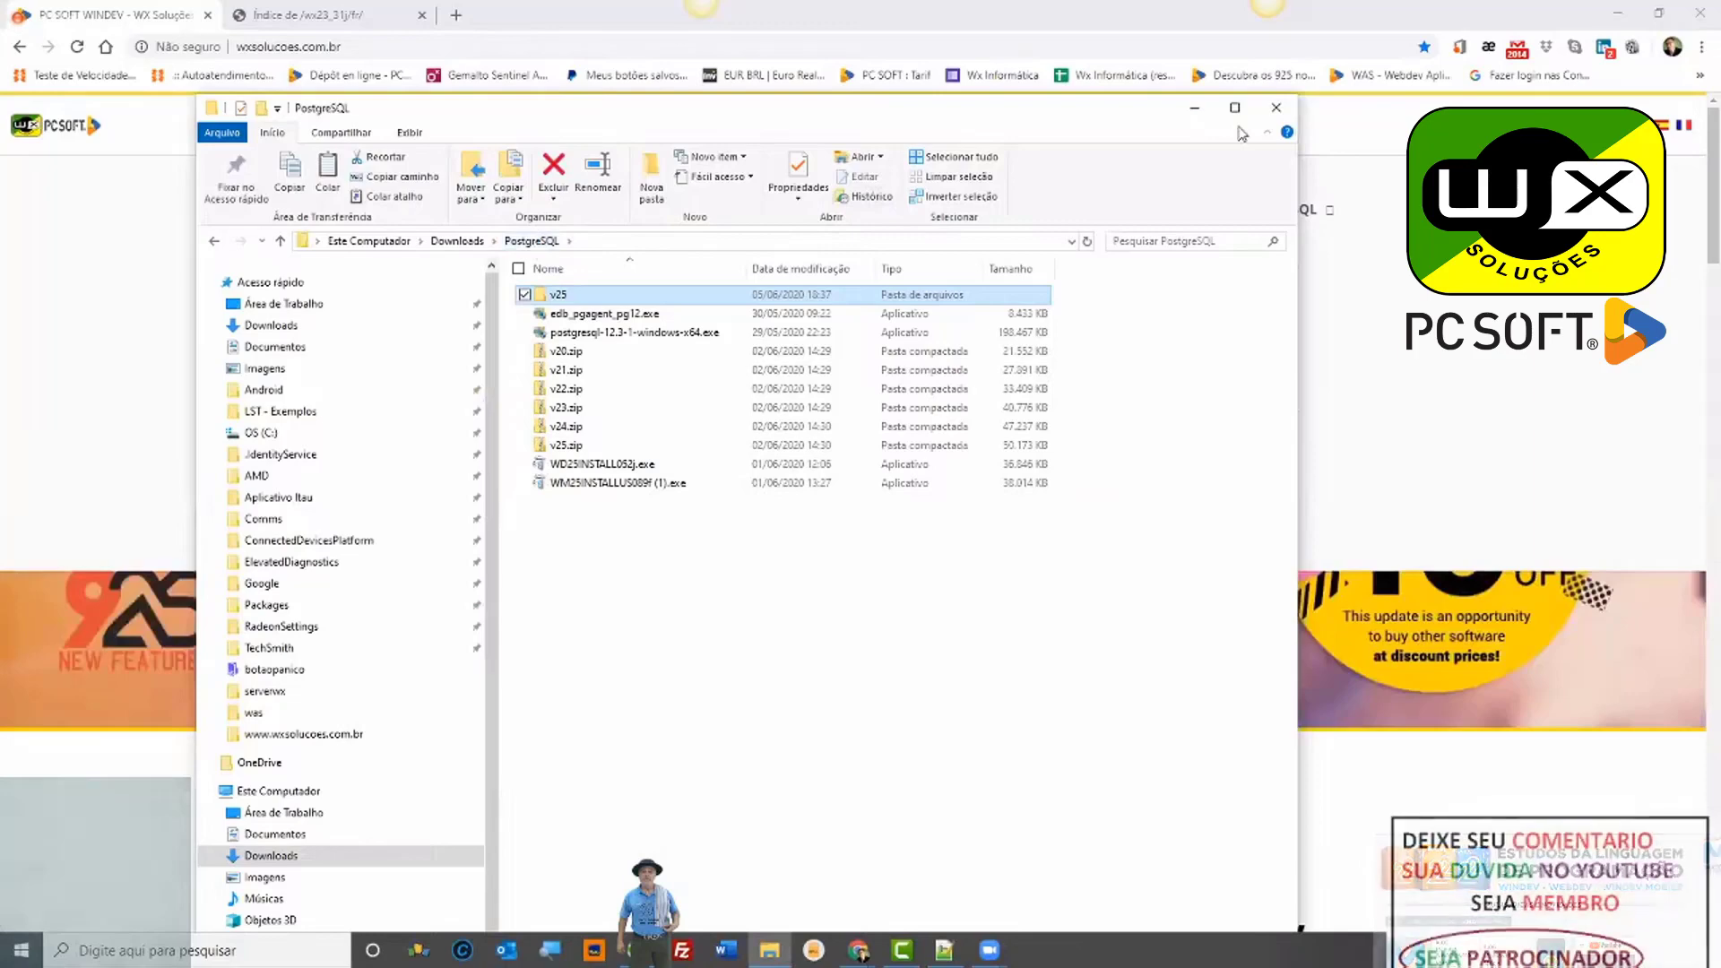
click(1193, 109)
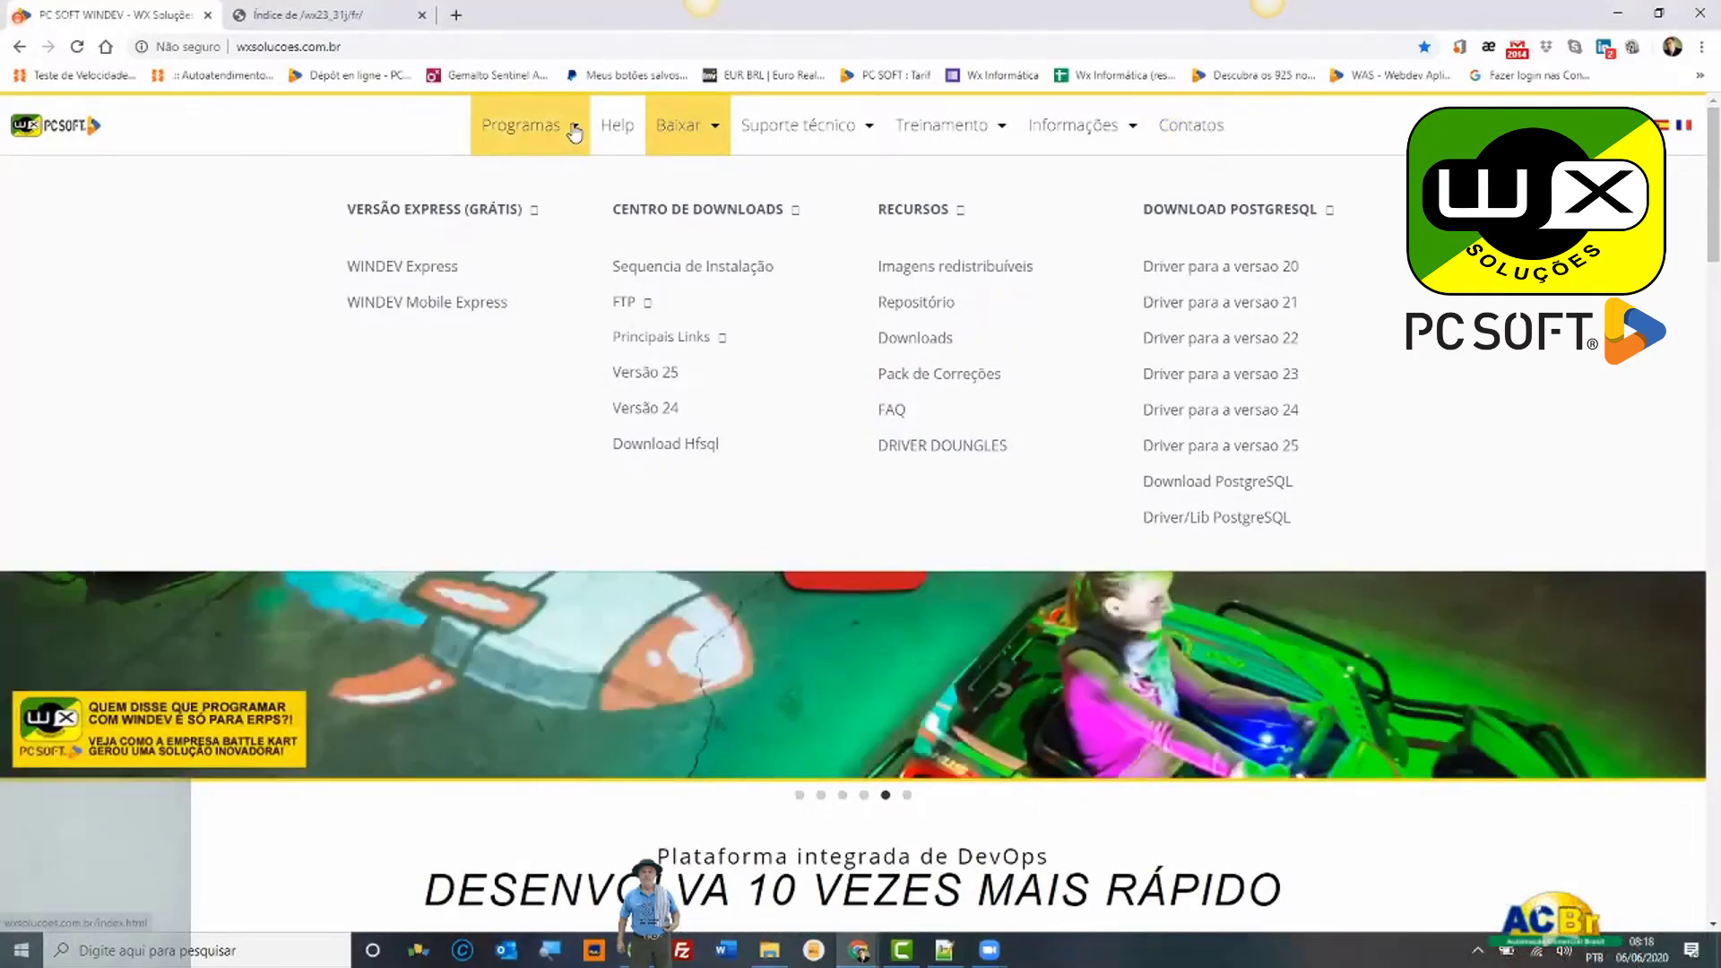
Step: Open the W.A.S. page from the site's Programas menu and scroll through its screenshots and back
click(575, 133)
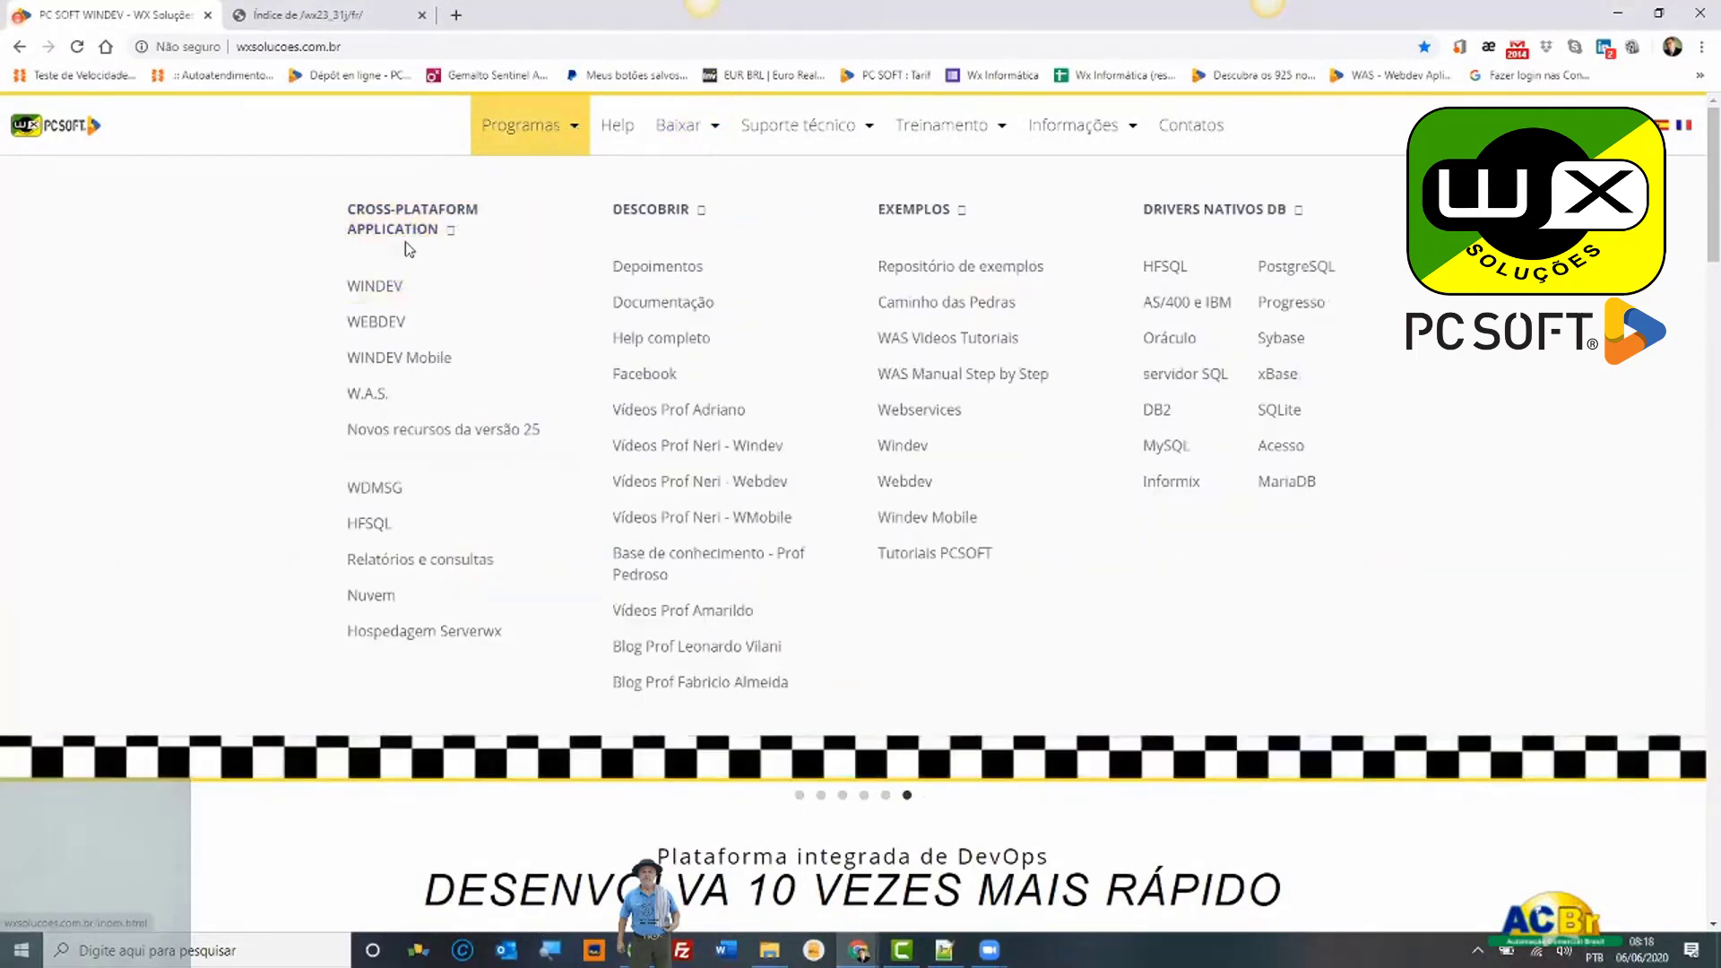
click(391, 395)
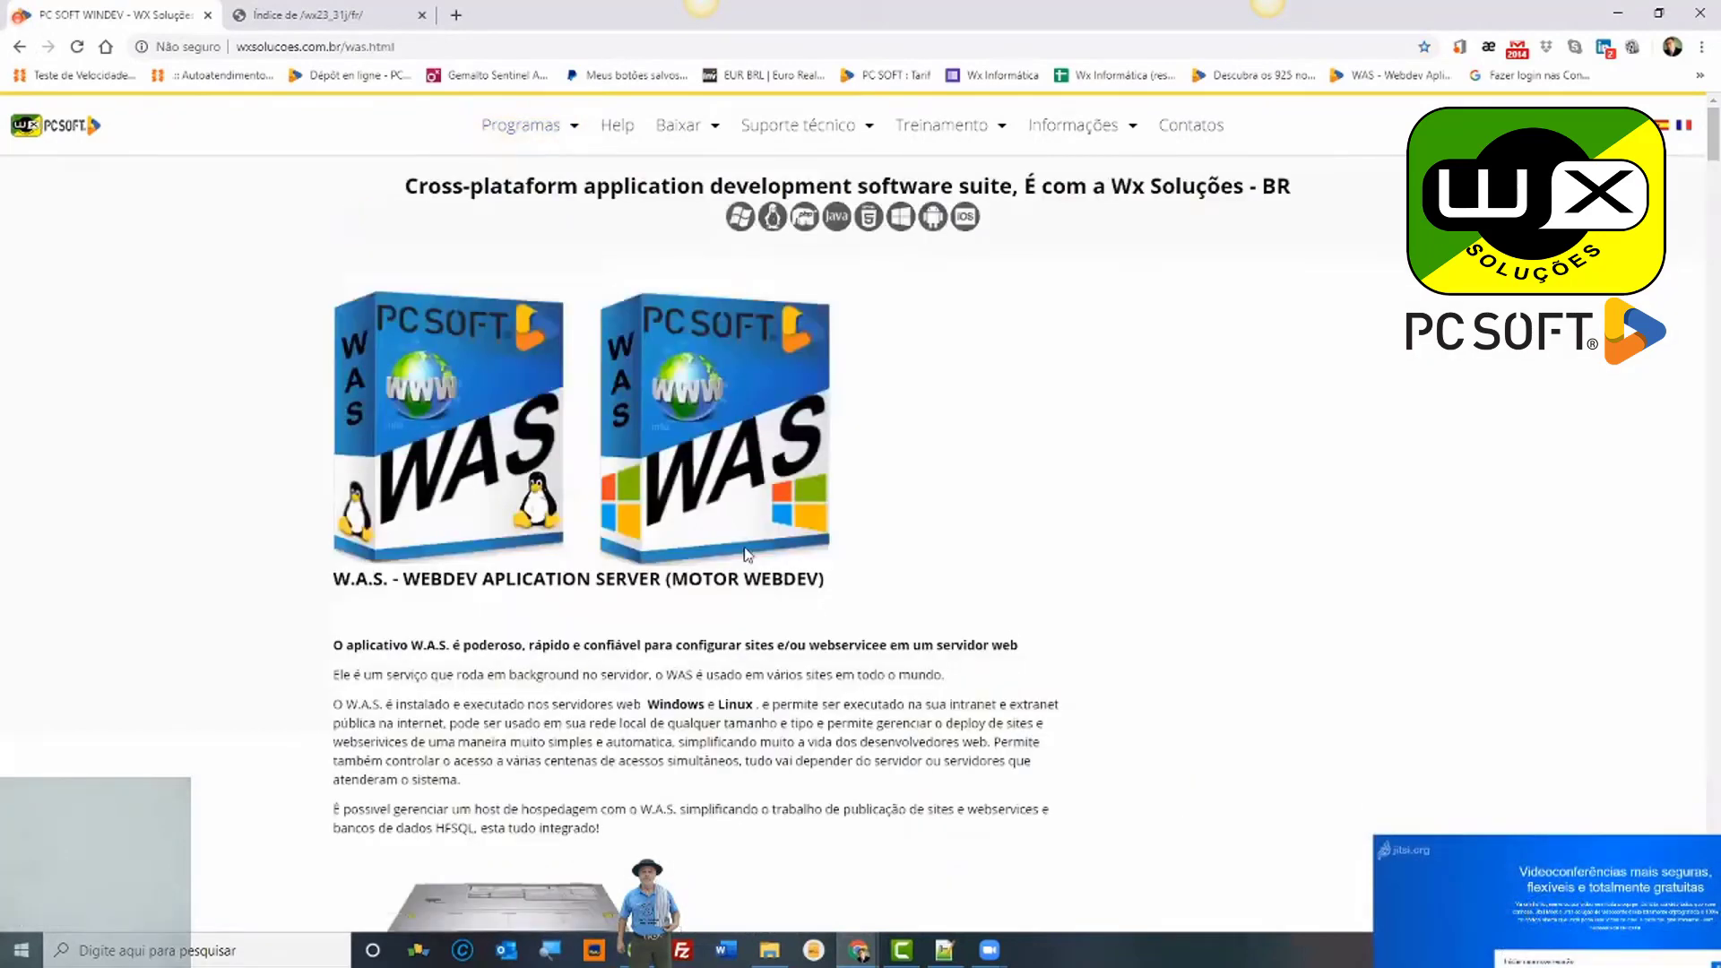
scroll(745, 553, down, 14)
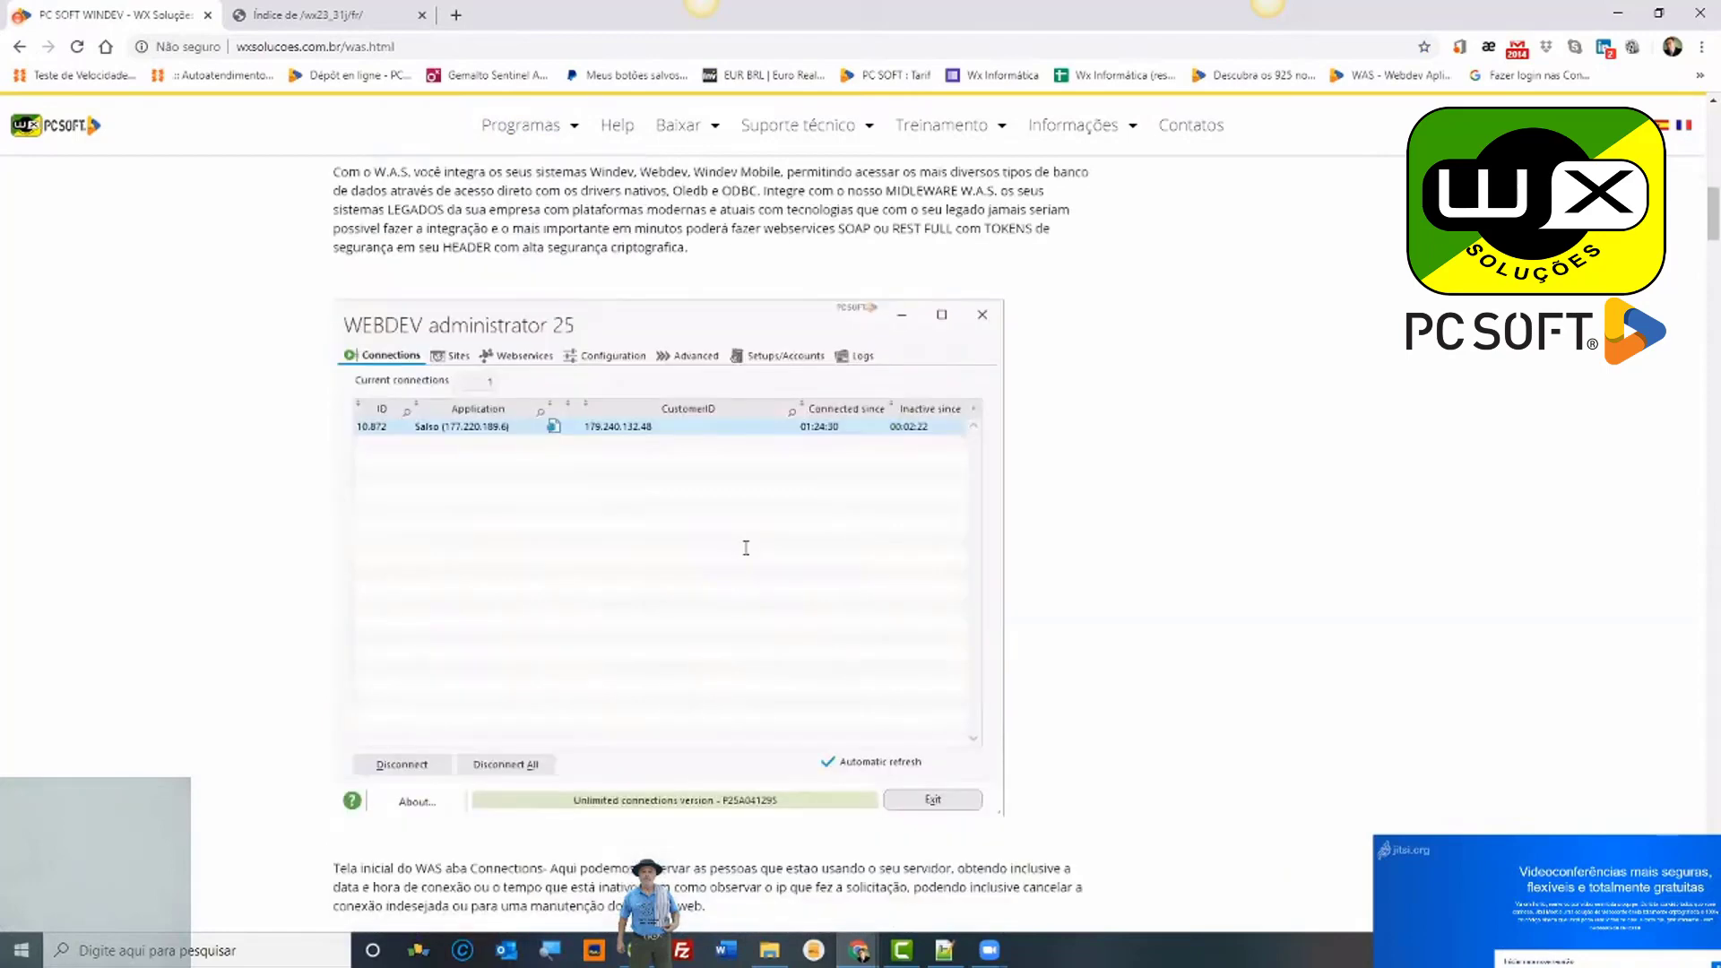
scroll(746, 548, down, 15)
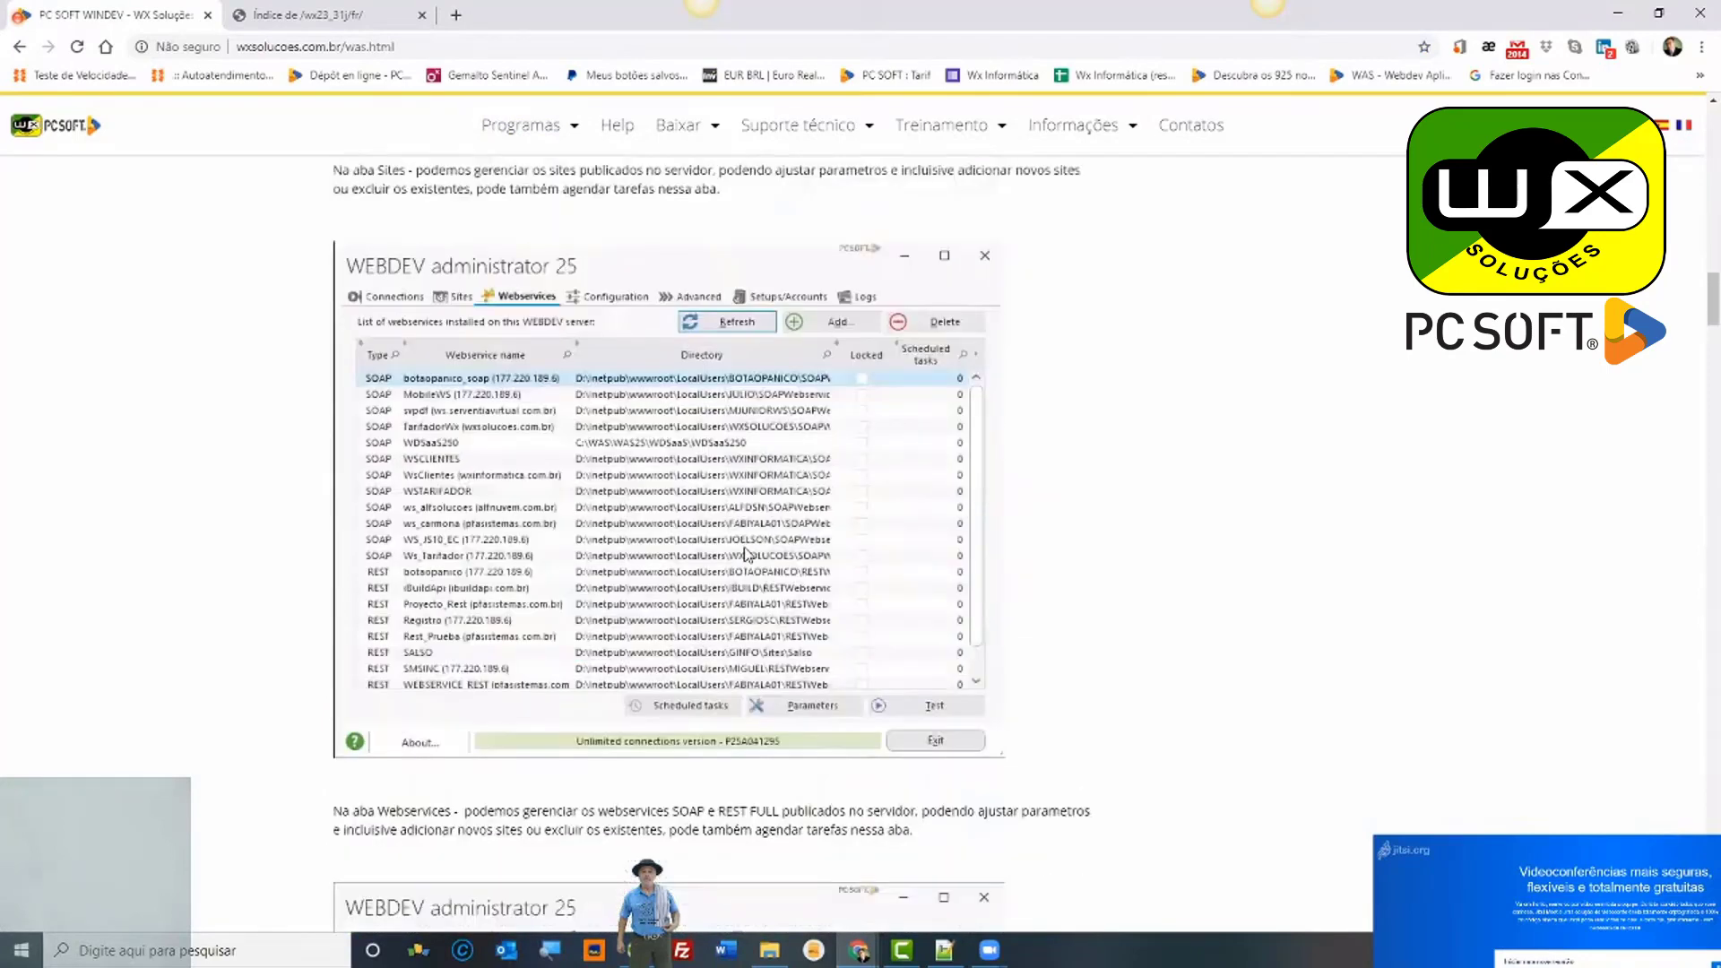
scroll(745, 553, down, 15)
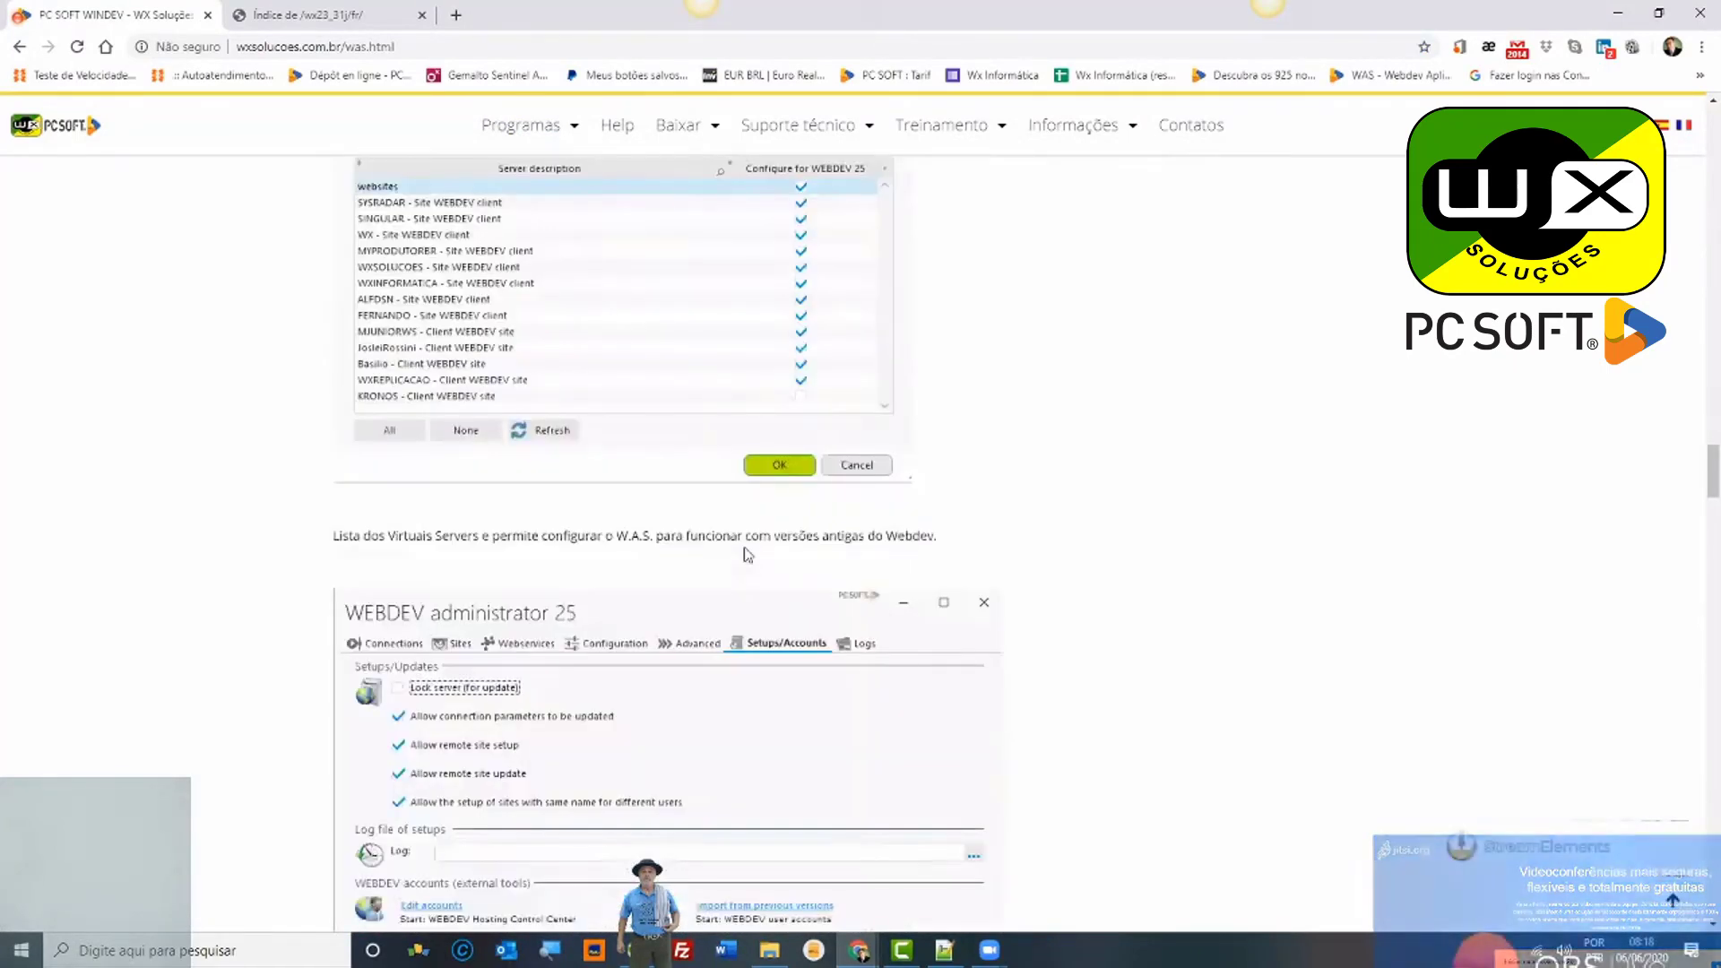
scroll(745, 554, down, 15)
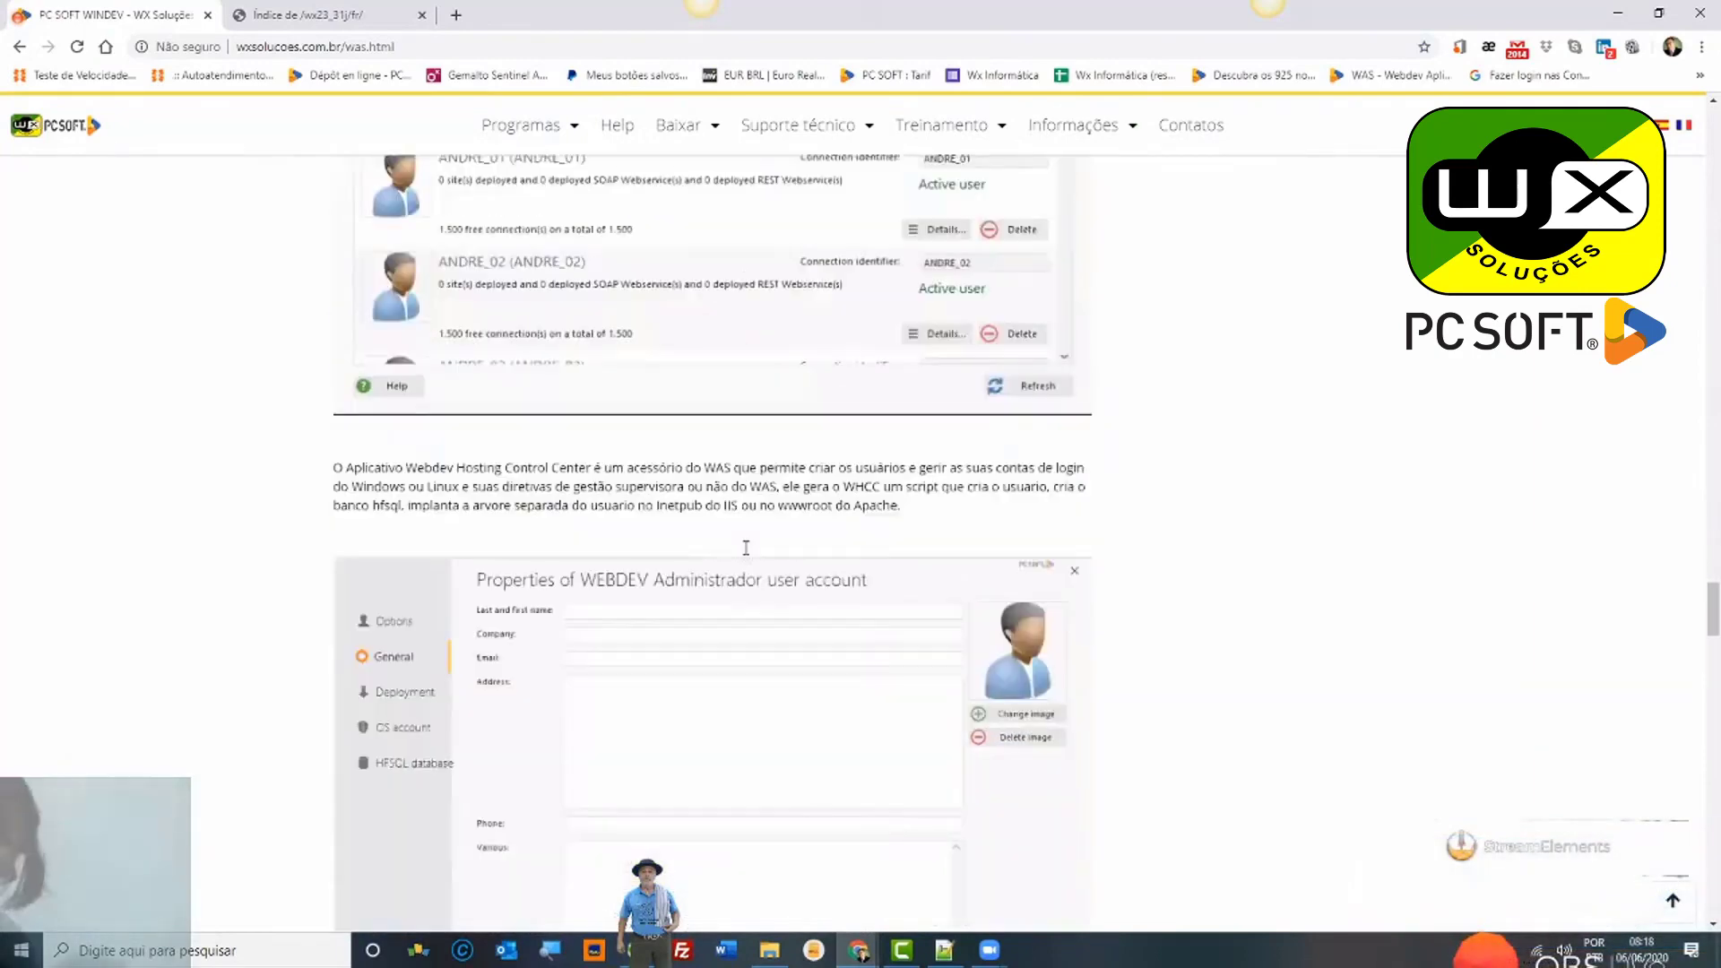
scroll(746, 548, down, 15)
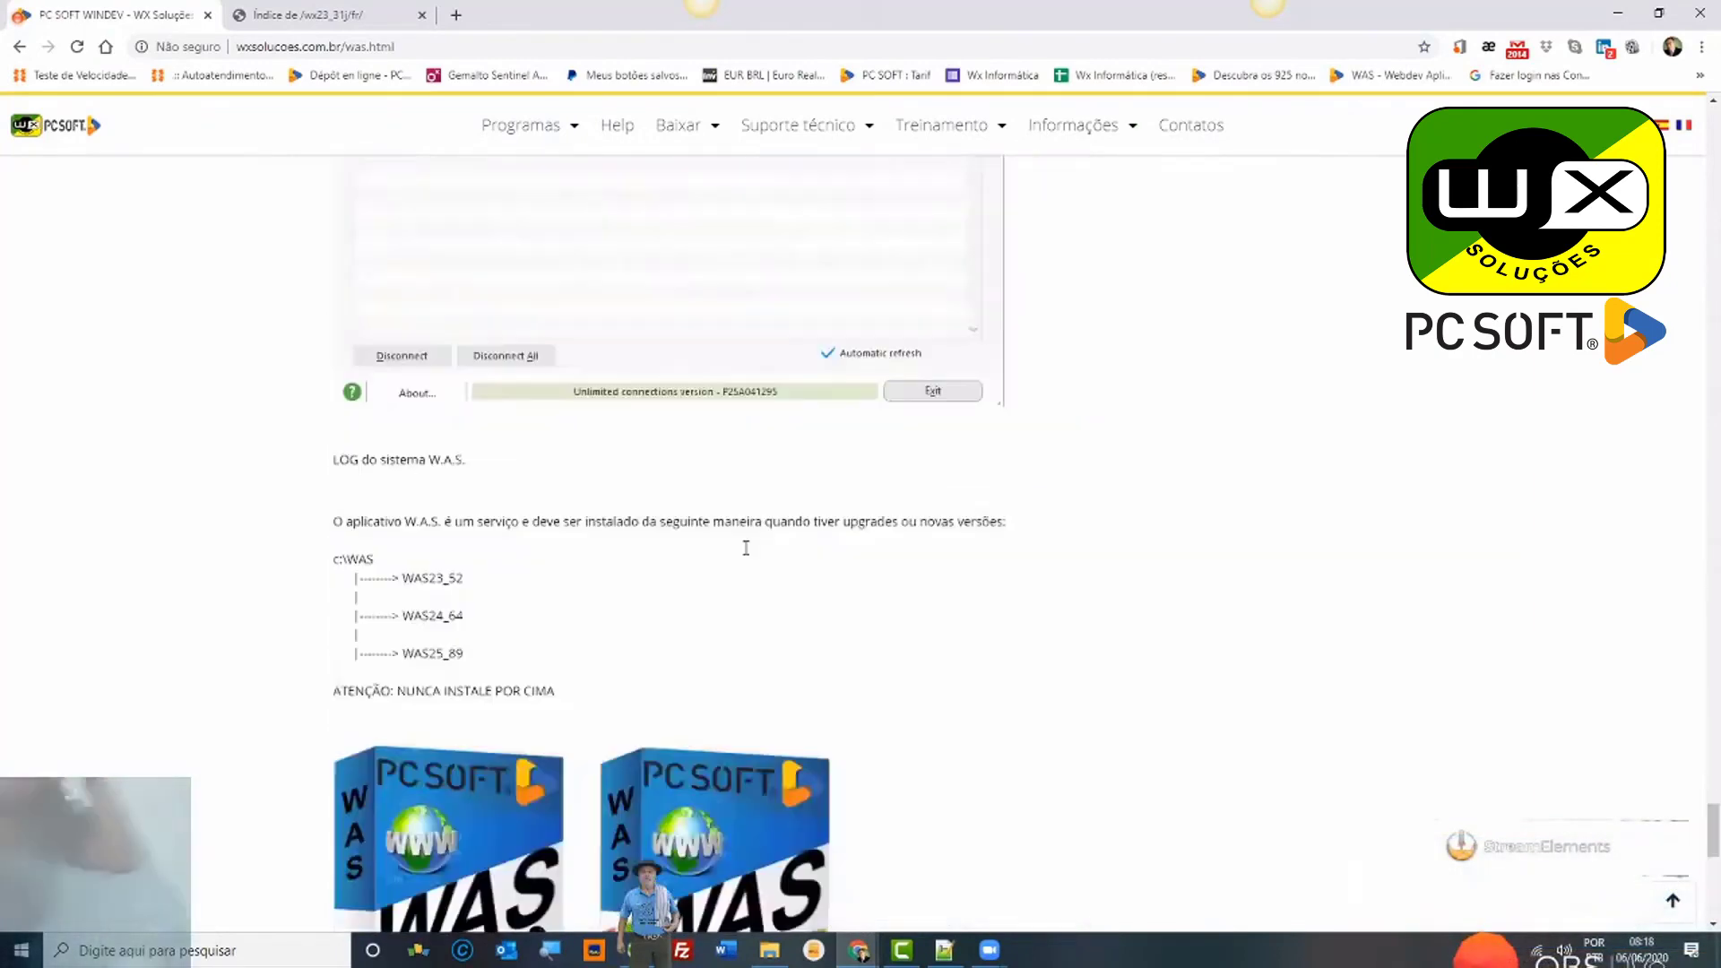
scroll(745, 548, down, 10)
scroll(746, 547, up, 15)
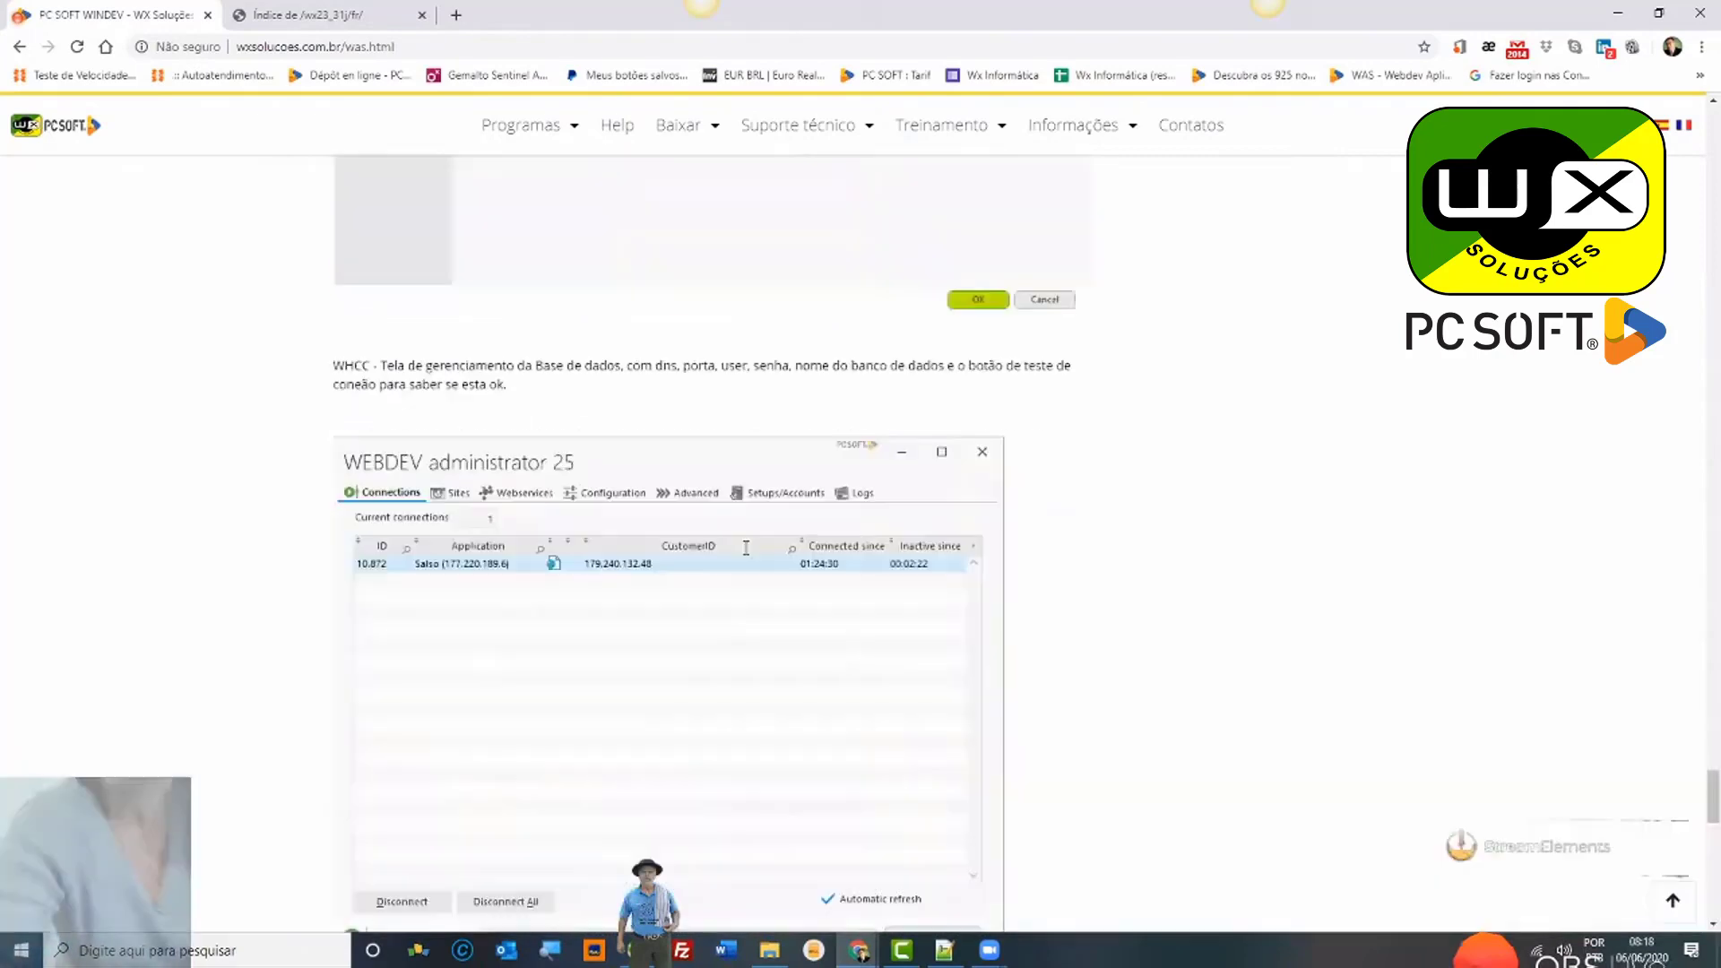
scroll(746, 548, up, 15)
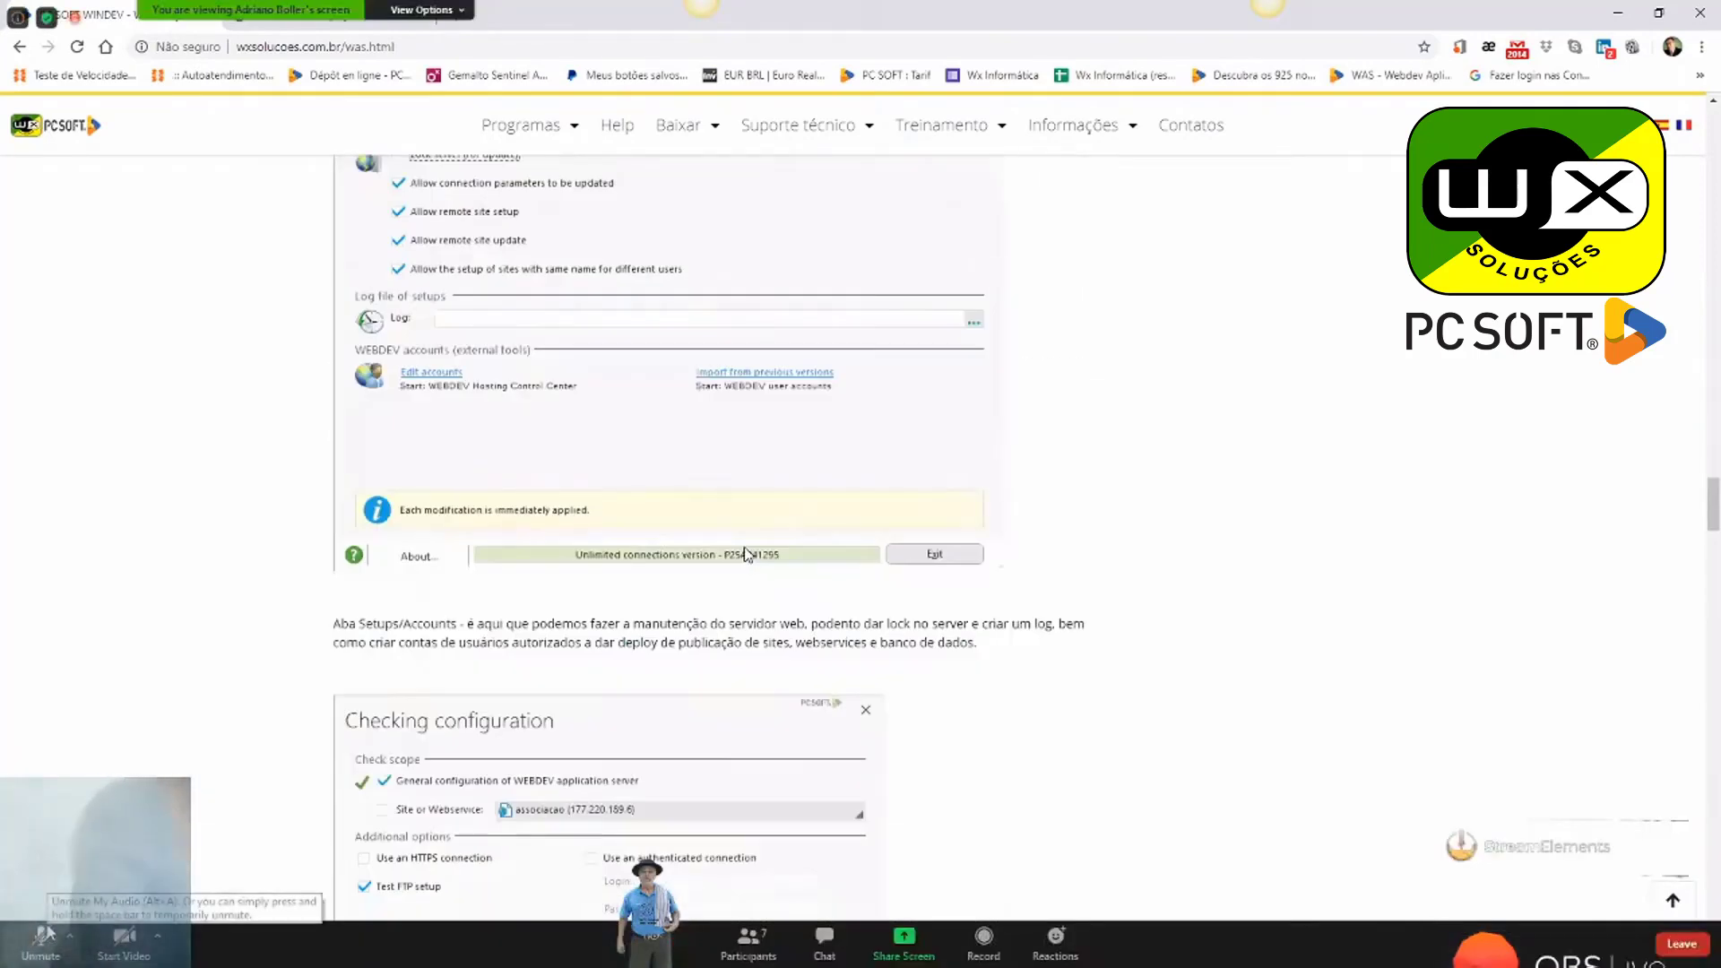
scroll(746, 554, up, 15)
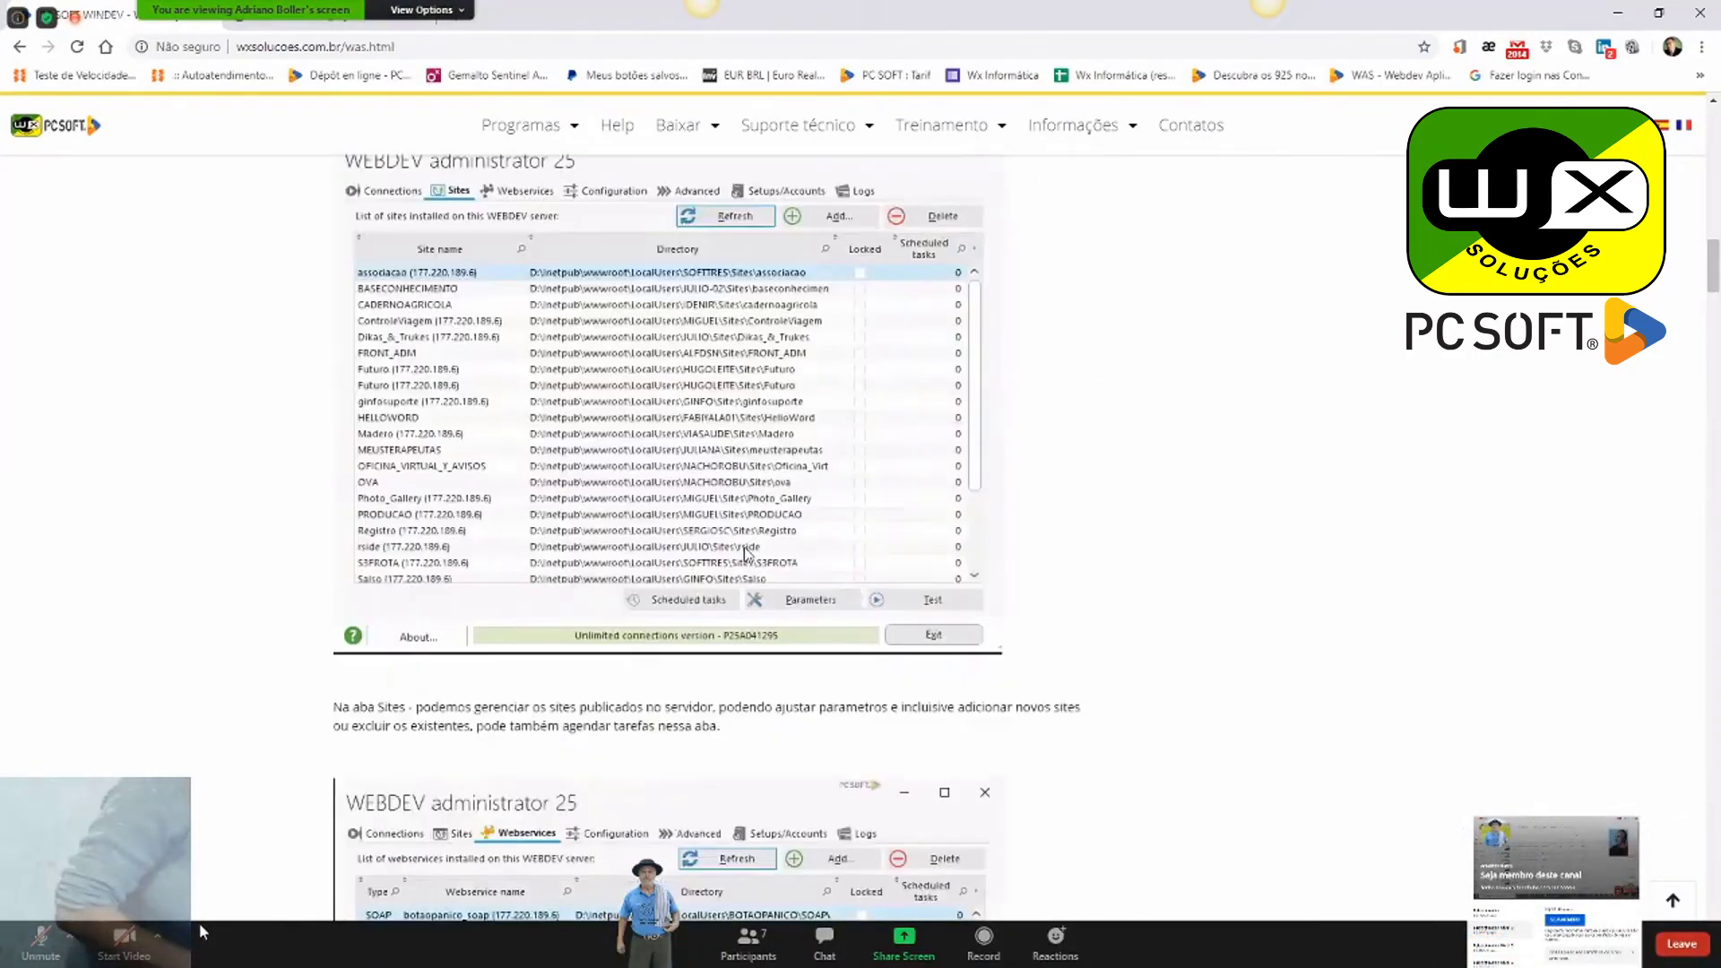
scroll(744, 553, up, 15)
mouse_move(717, 136)
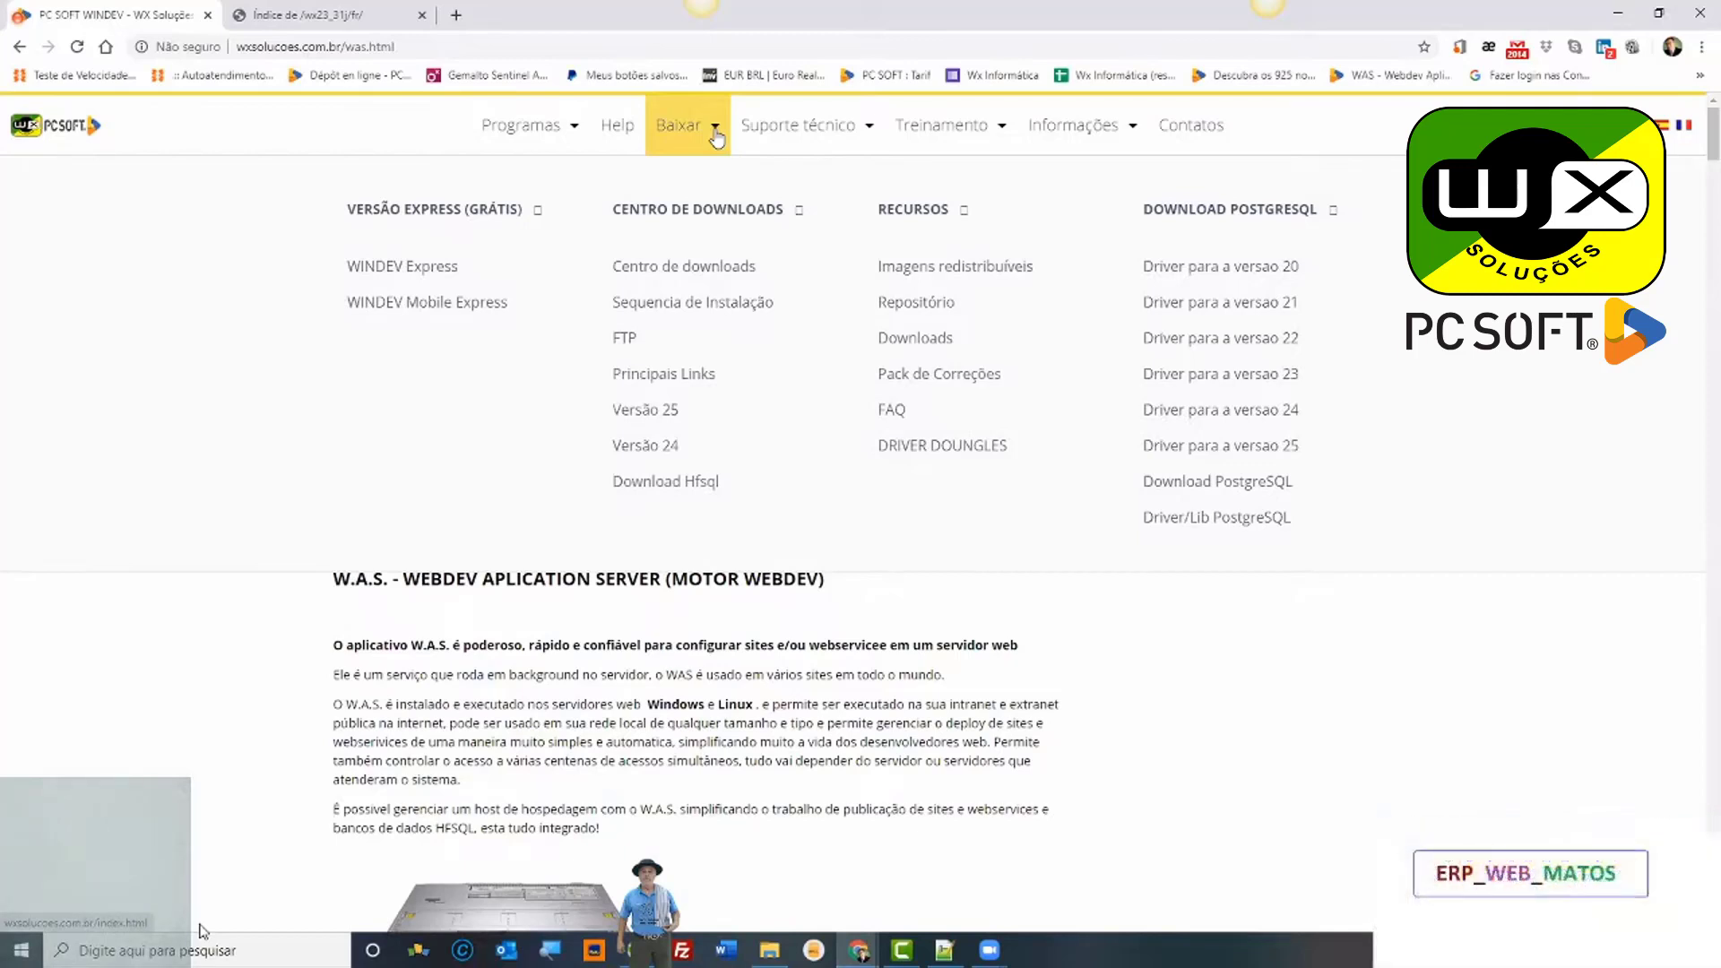
click(869, 132)
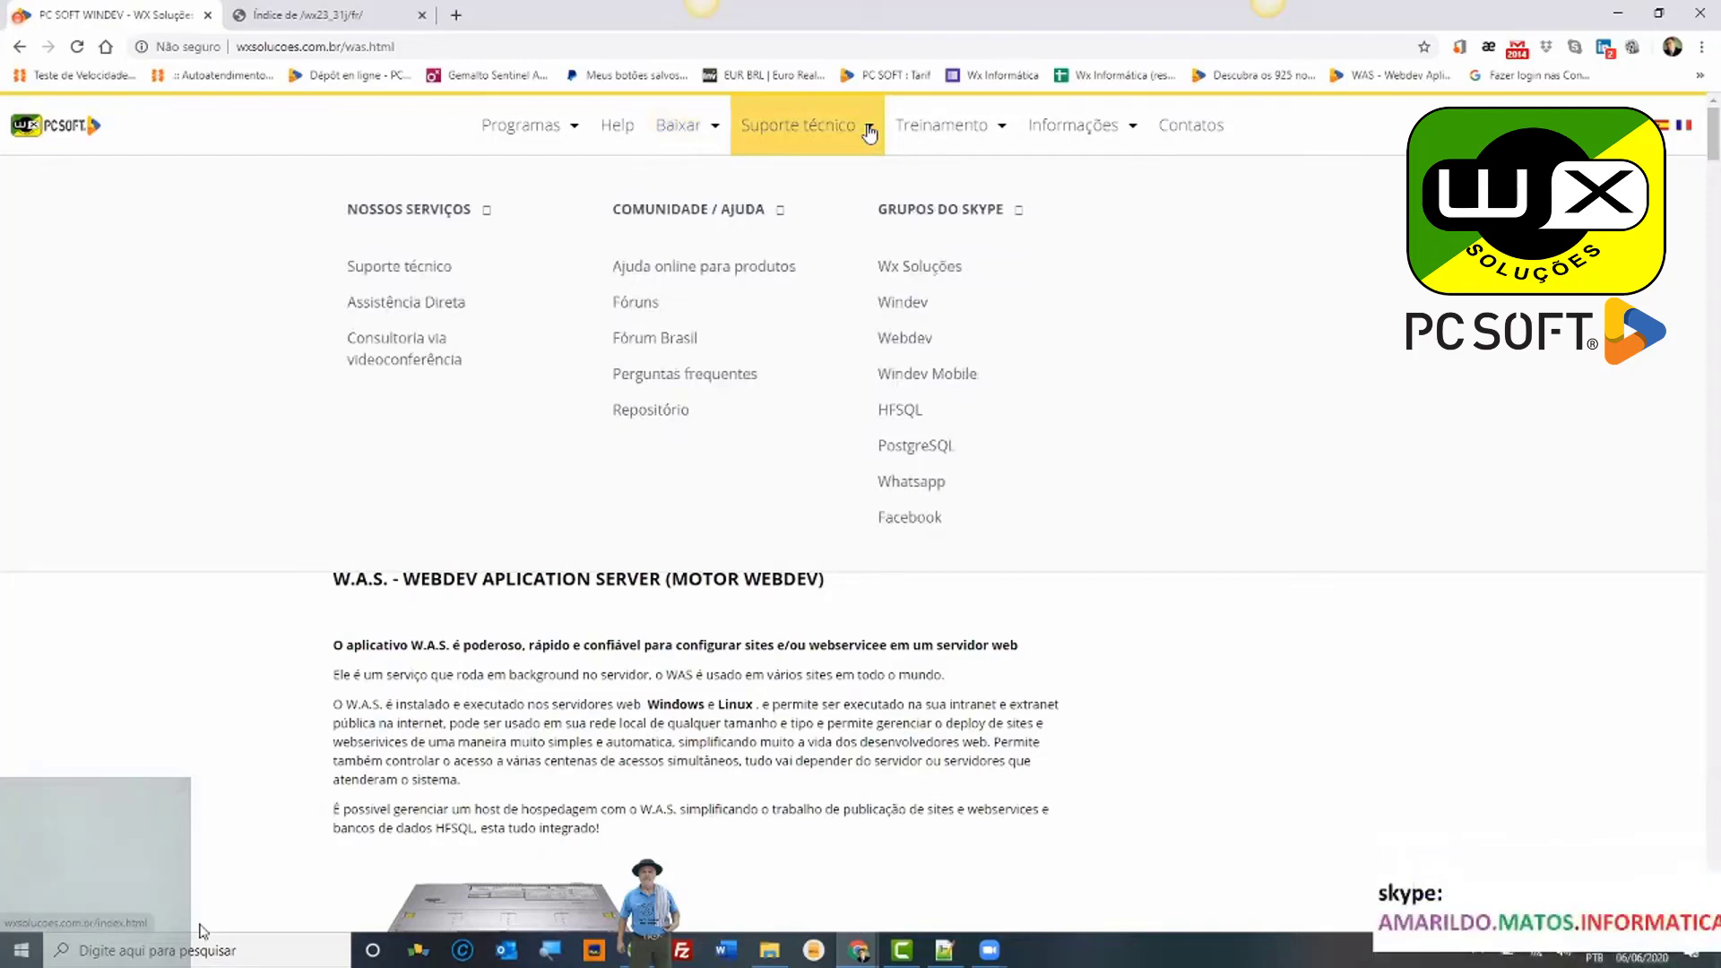
click(1001, 132)
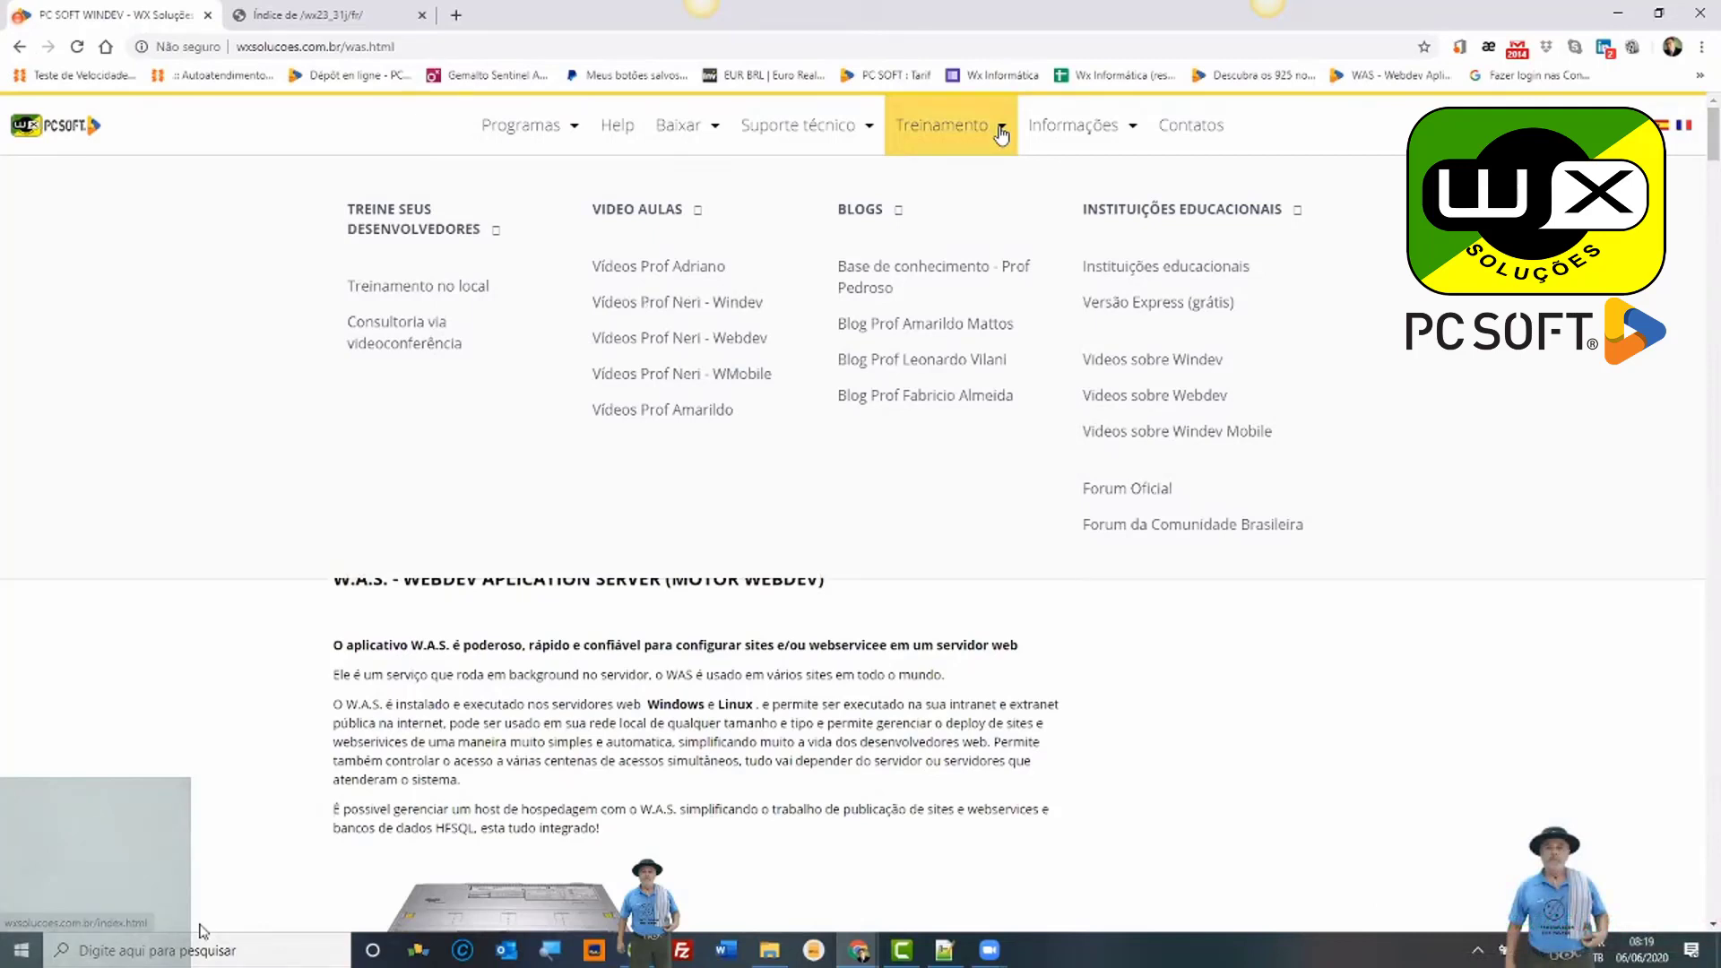
click(871, 133)
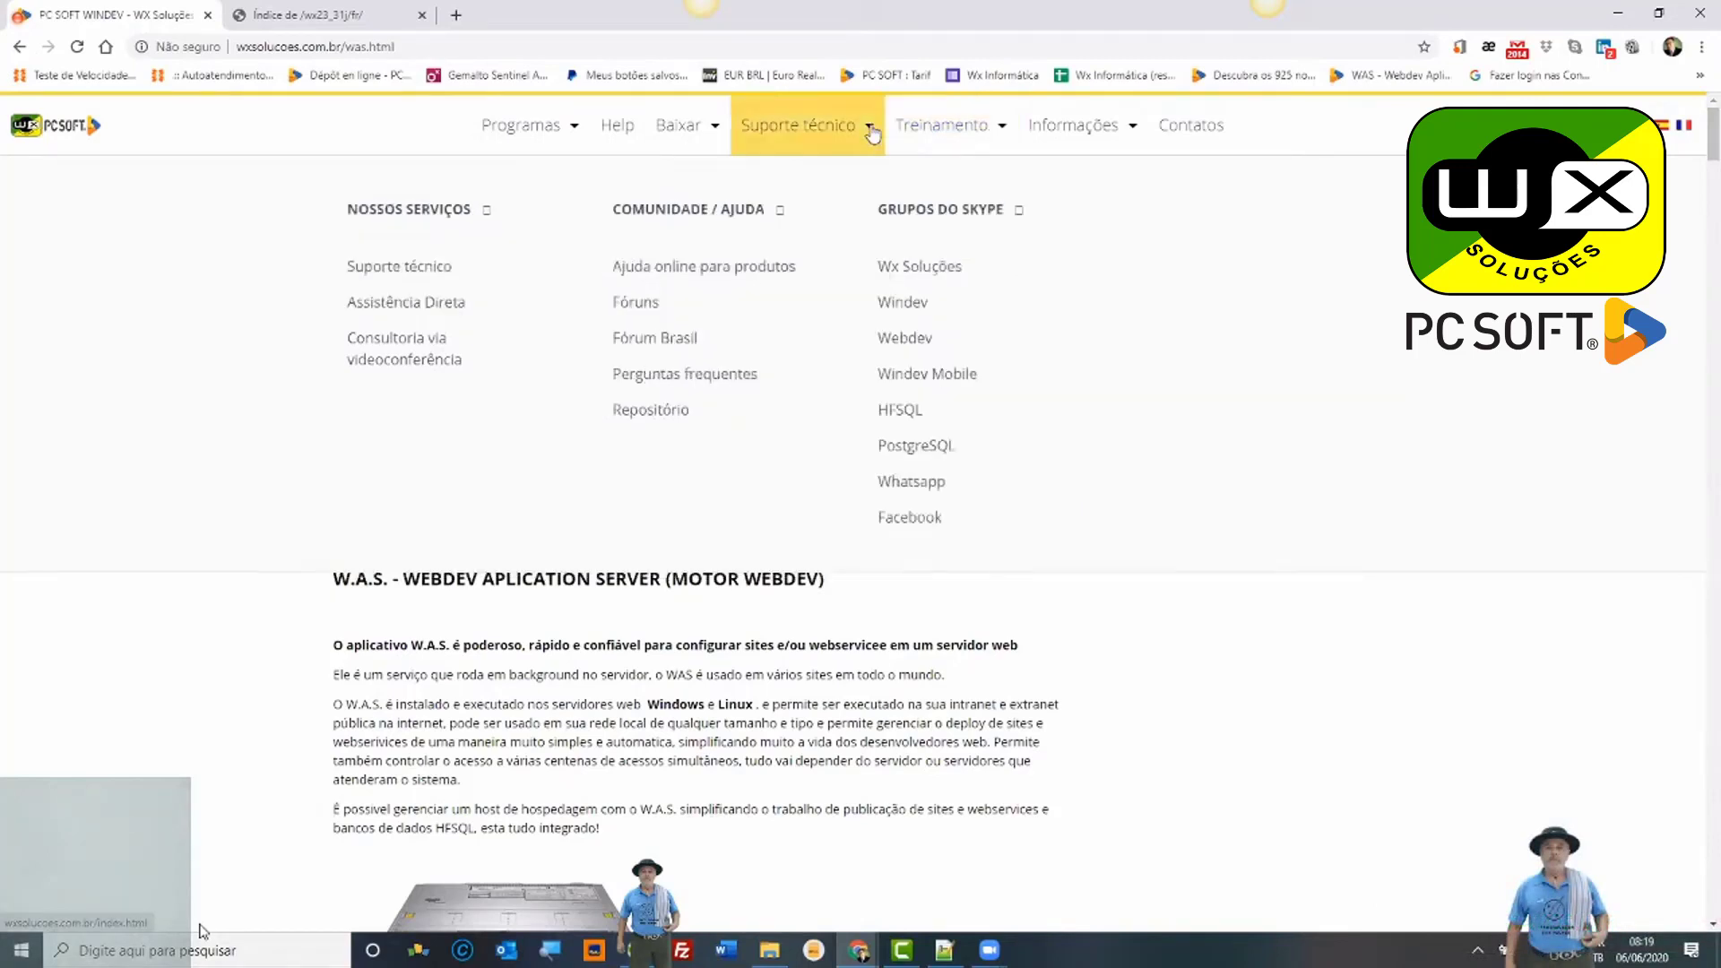
click(998, 132)
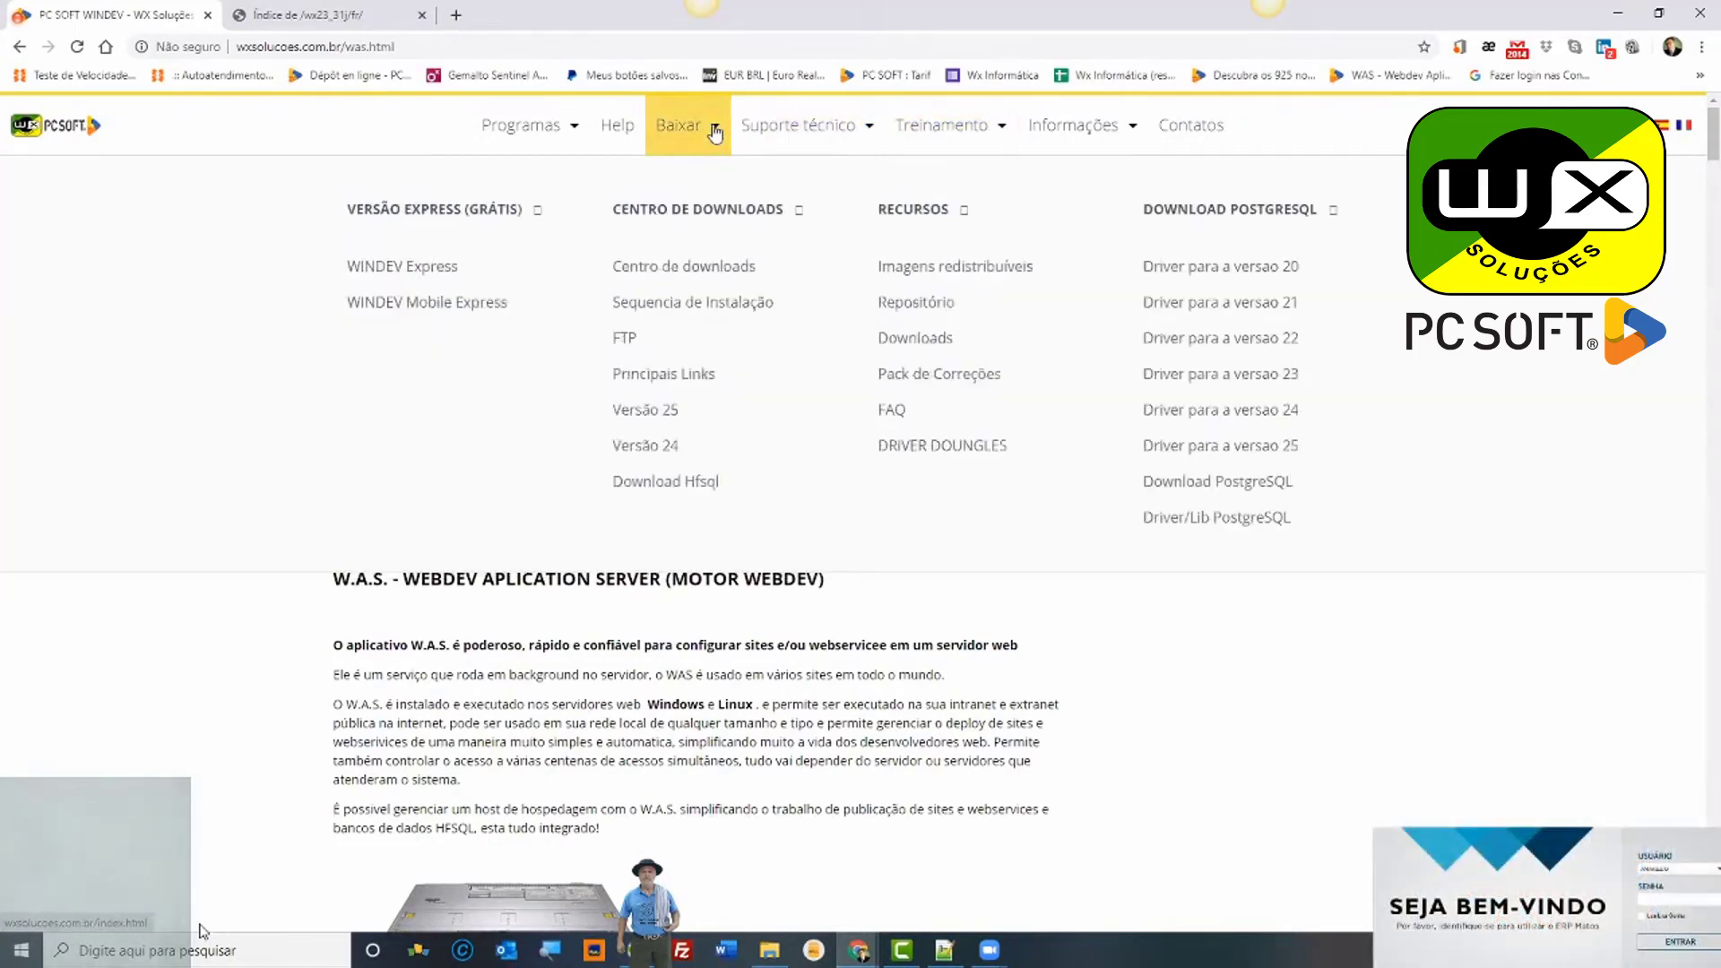
mouse_move(577, 143)
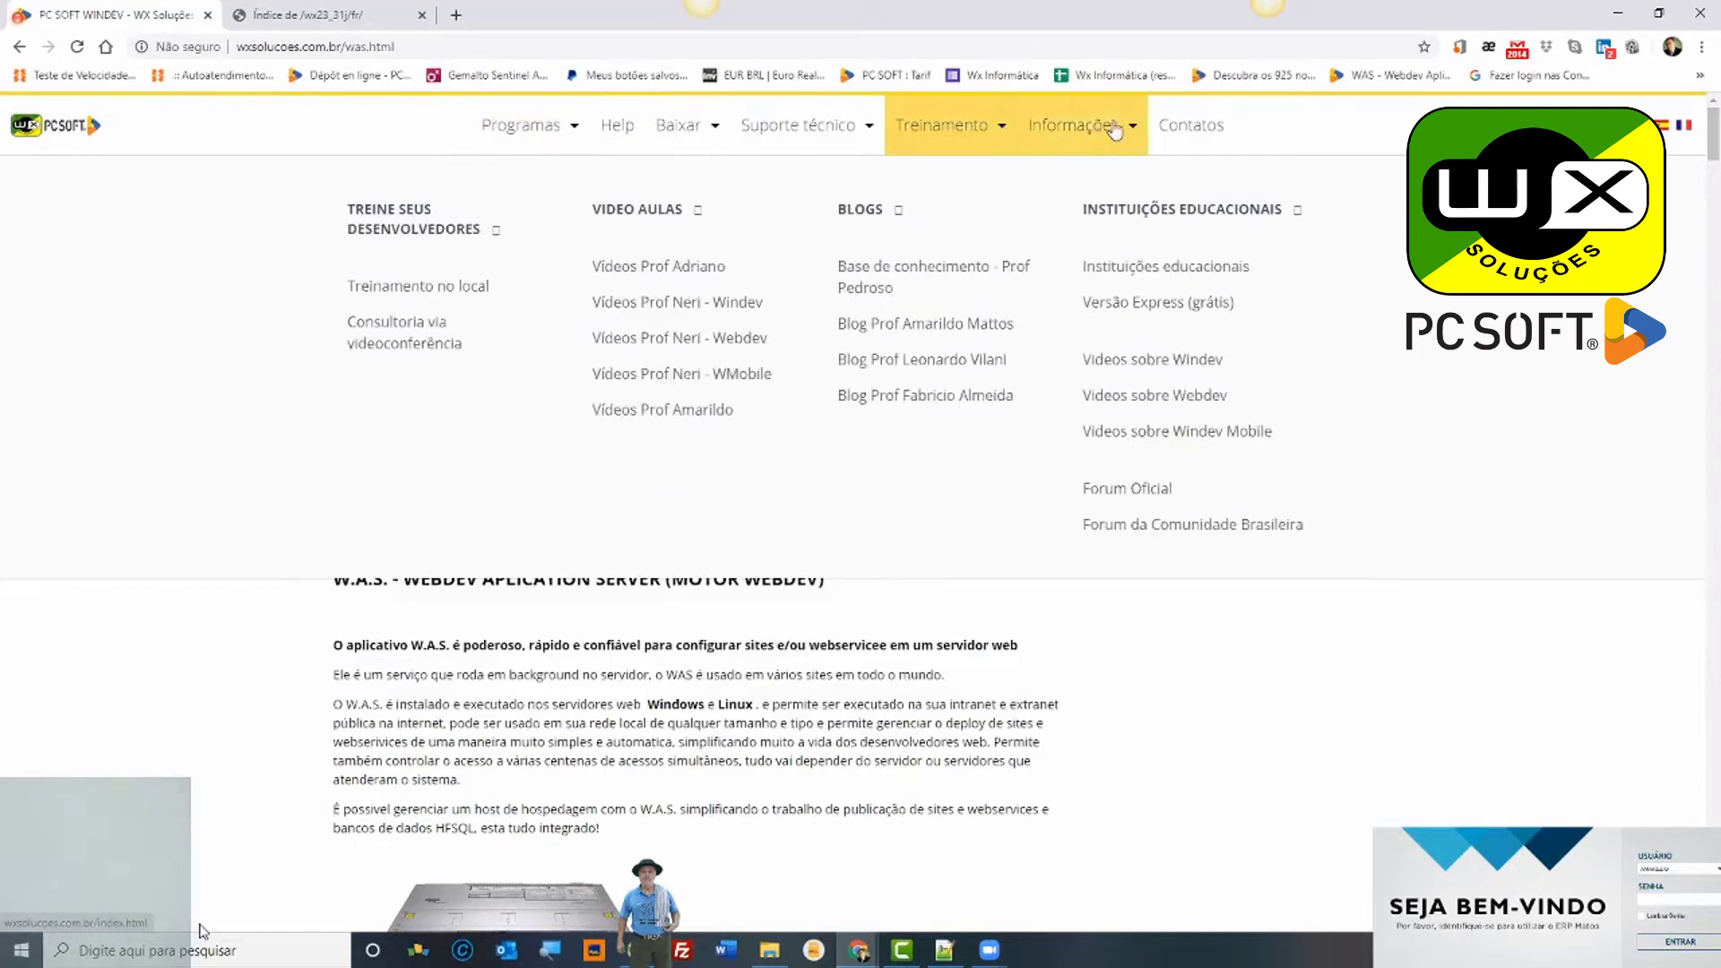
mouse_move(1137, 134)
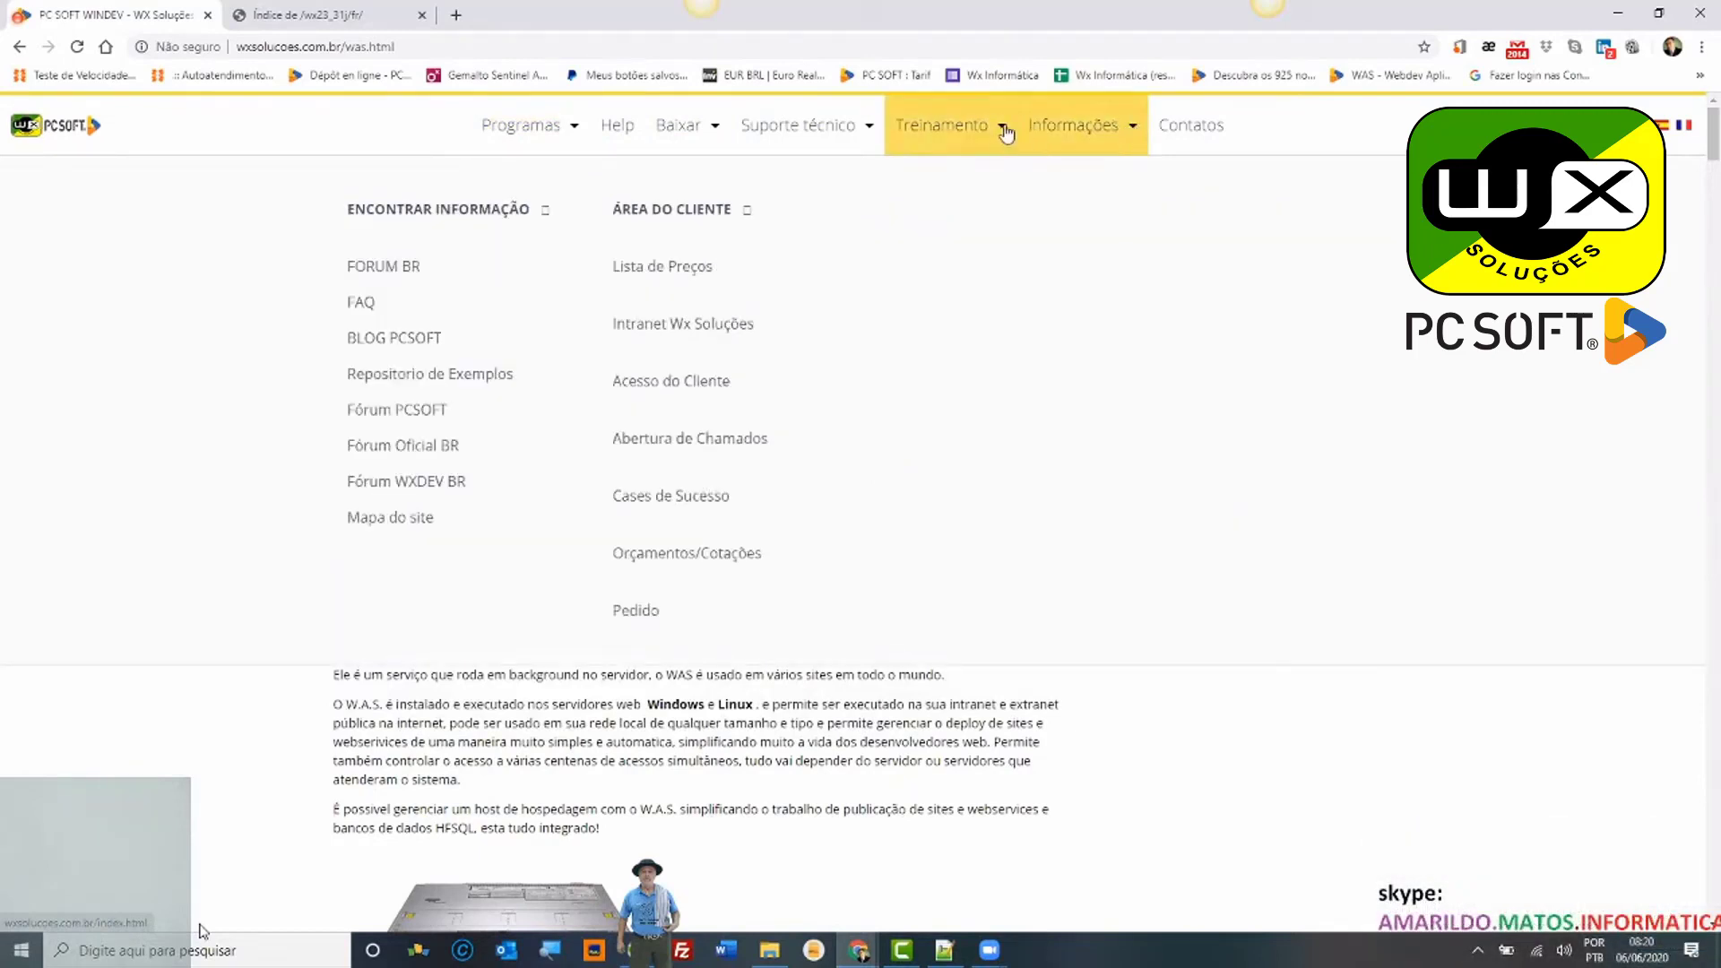
mouse_move(1006, 133)
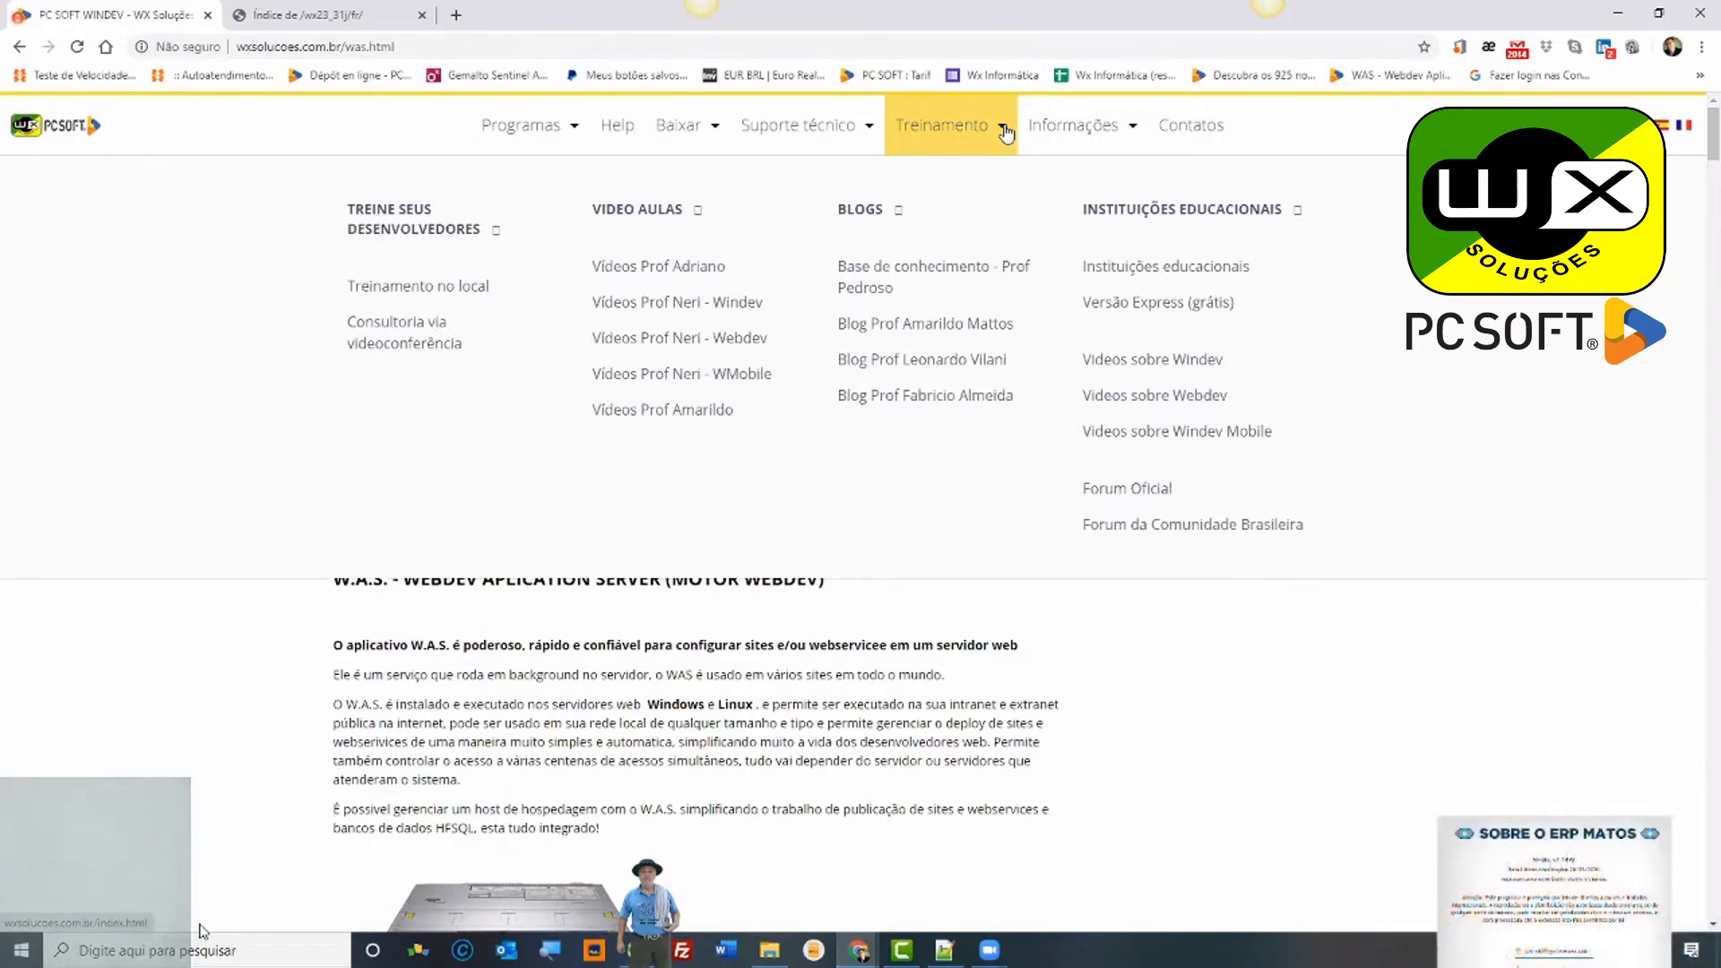
click(1131, 131)
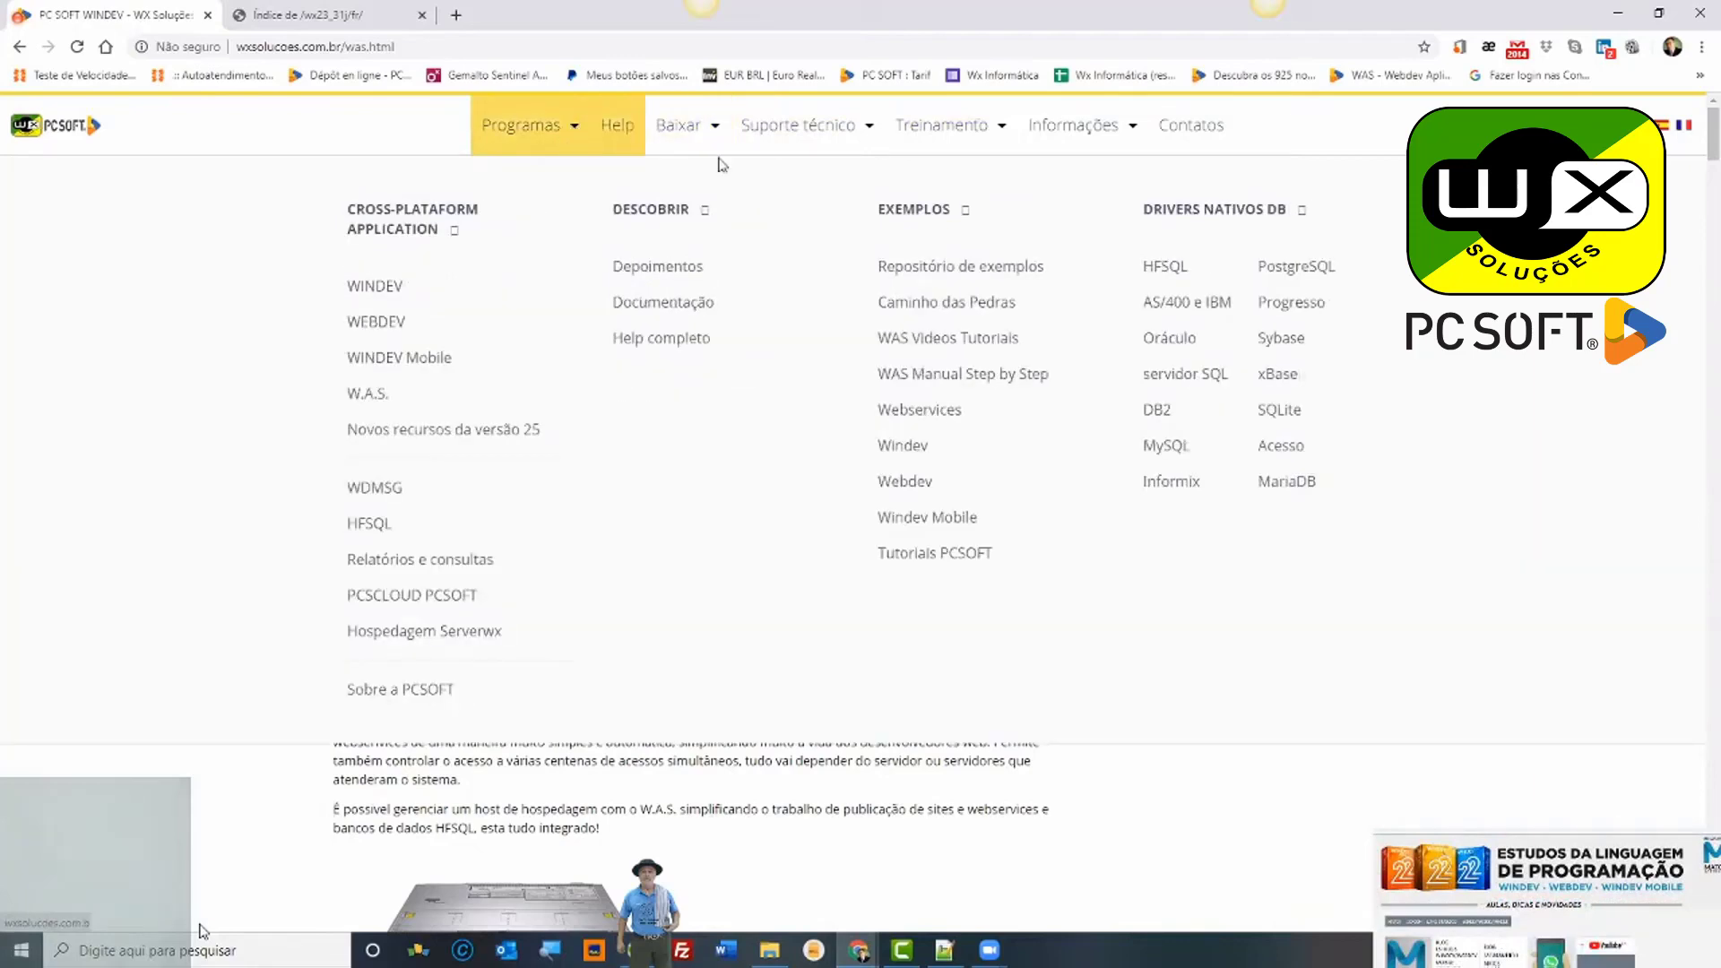
mouse_move(718, 130)
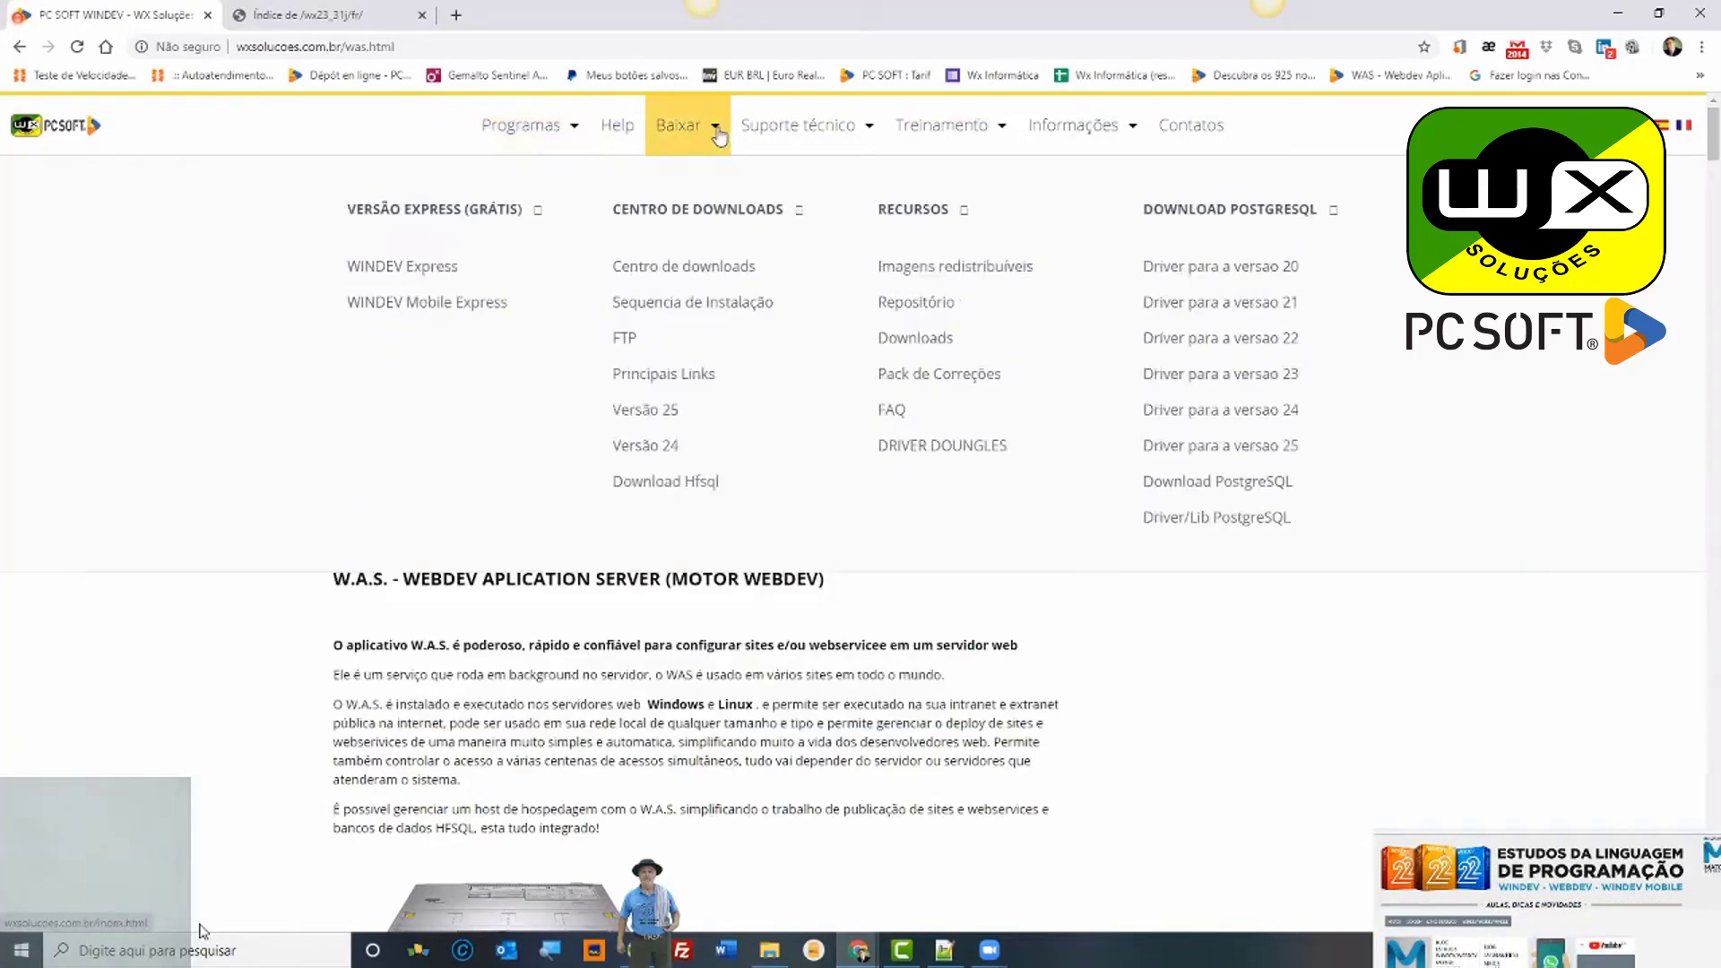
mouse_move(874, 126)
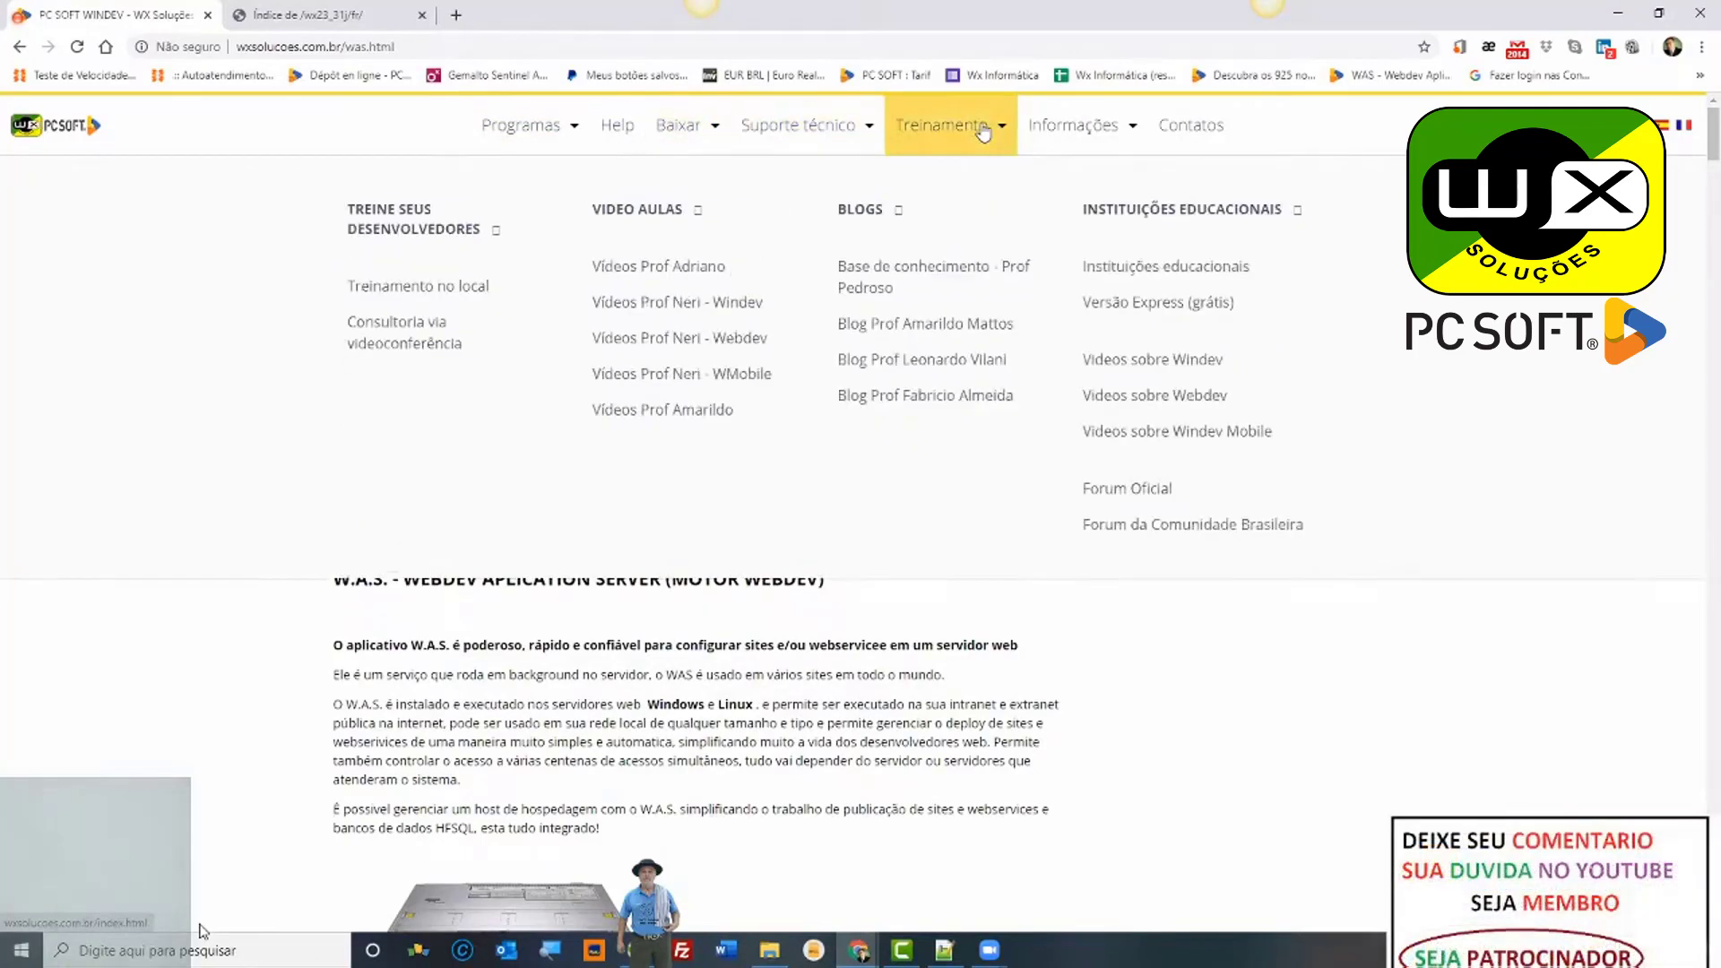
mouse_move(1138, 133)
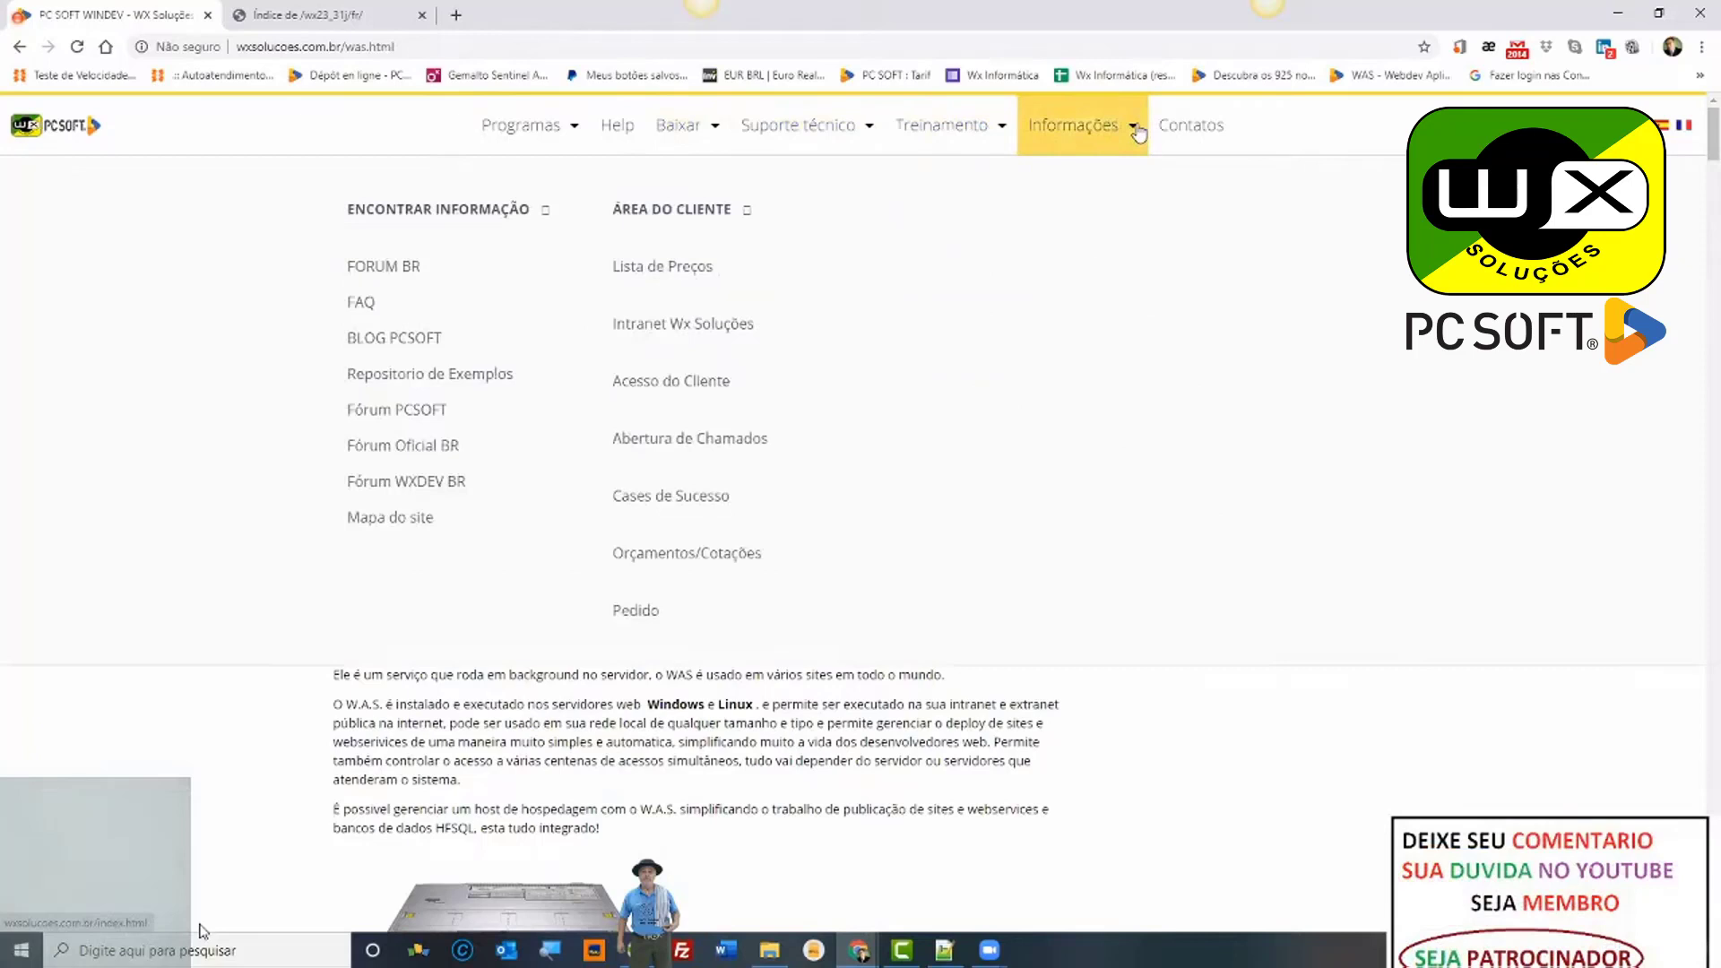
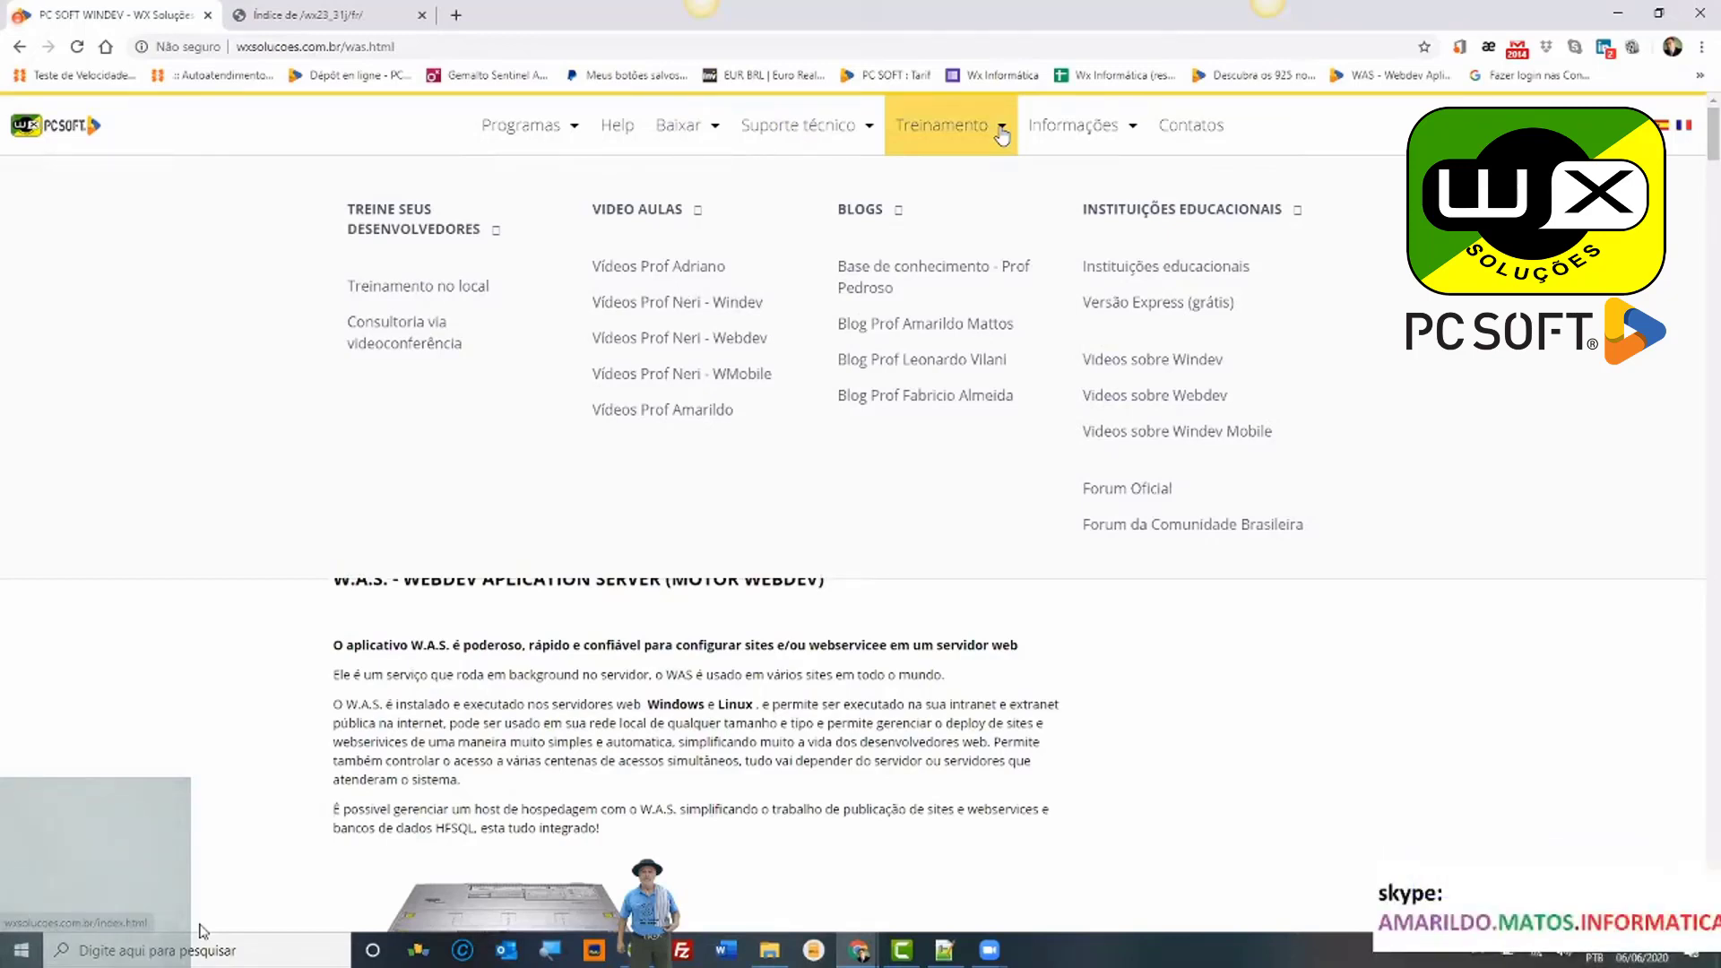
Step: Browse the WX Soluções site's information and downloads menus
click(1131, 135)
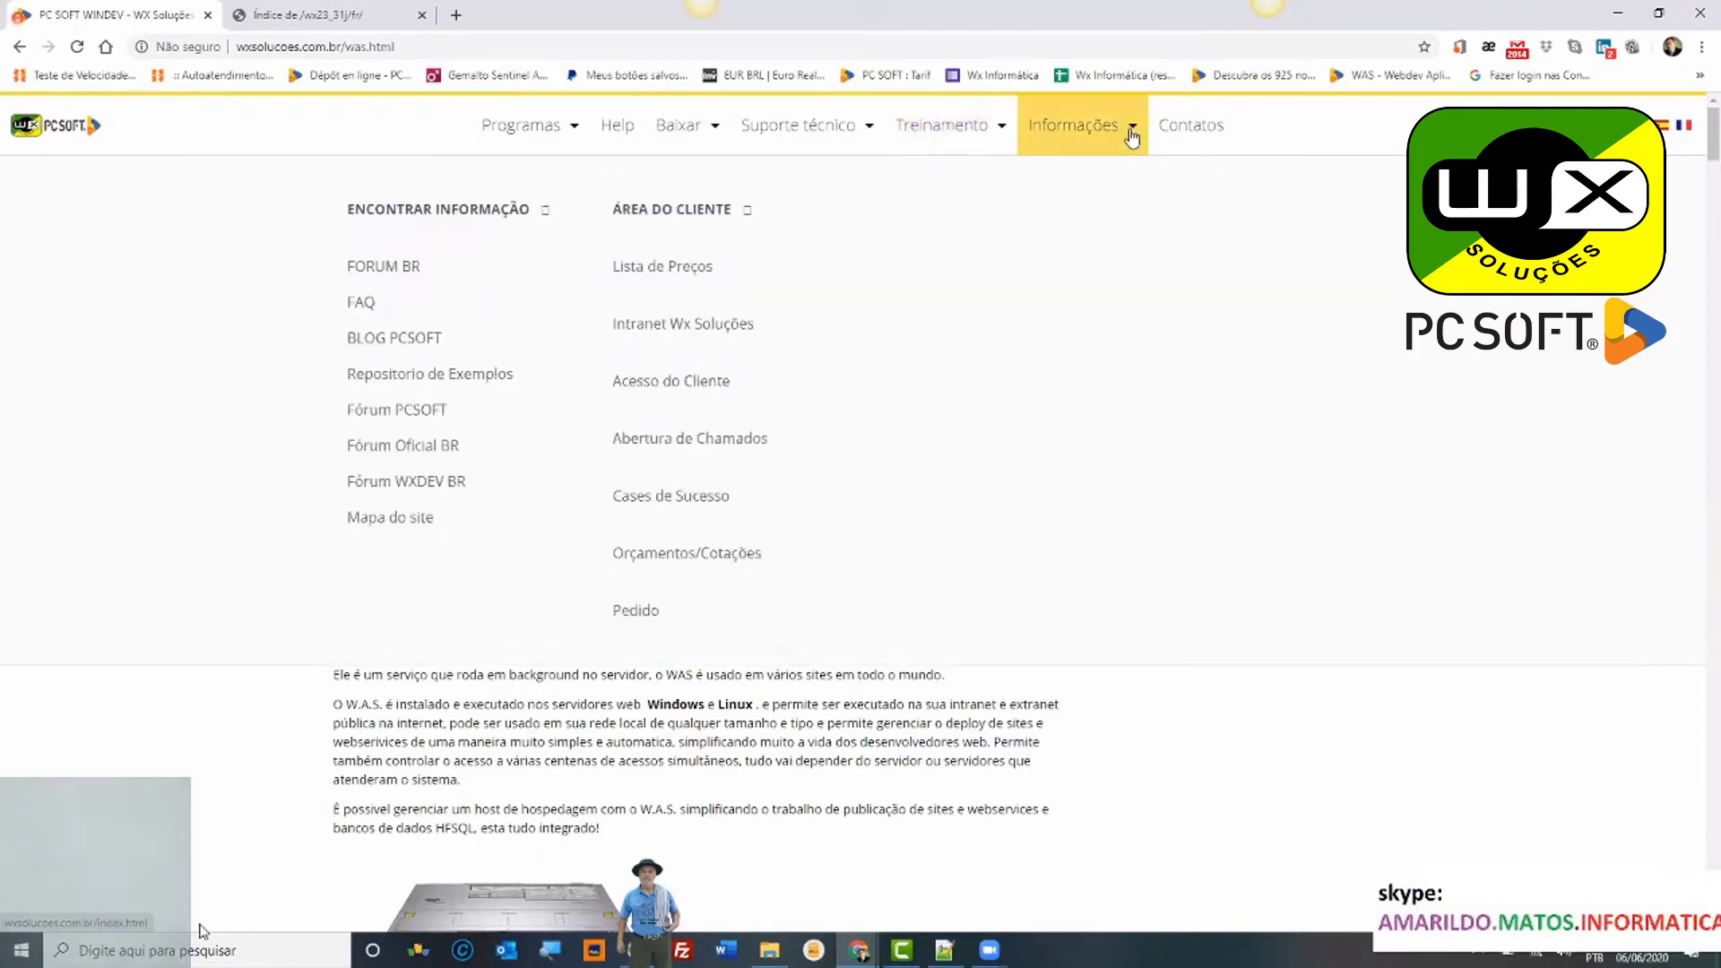
click(712, 130)
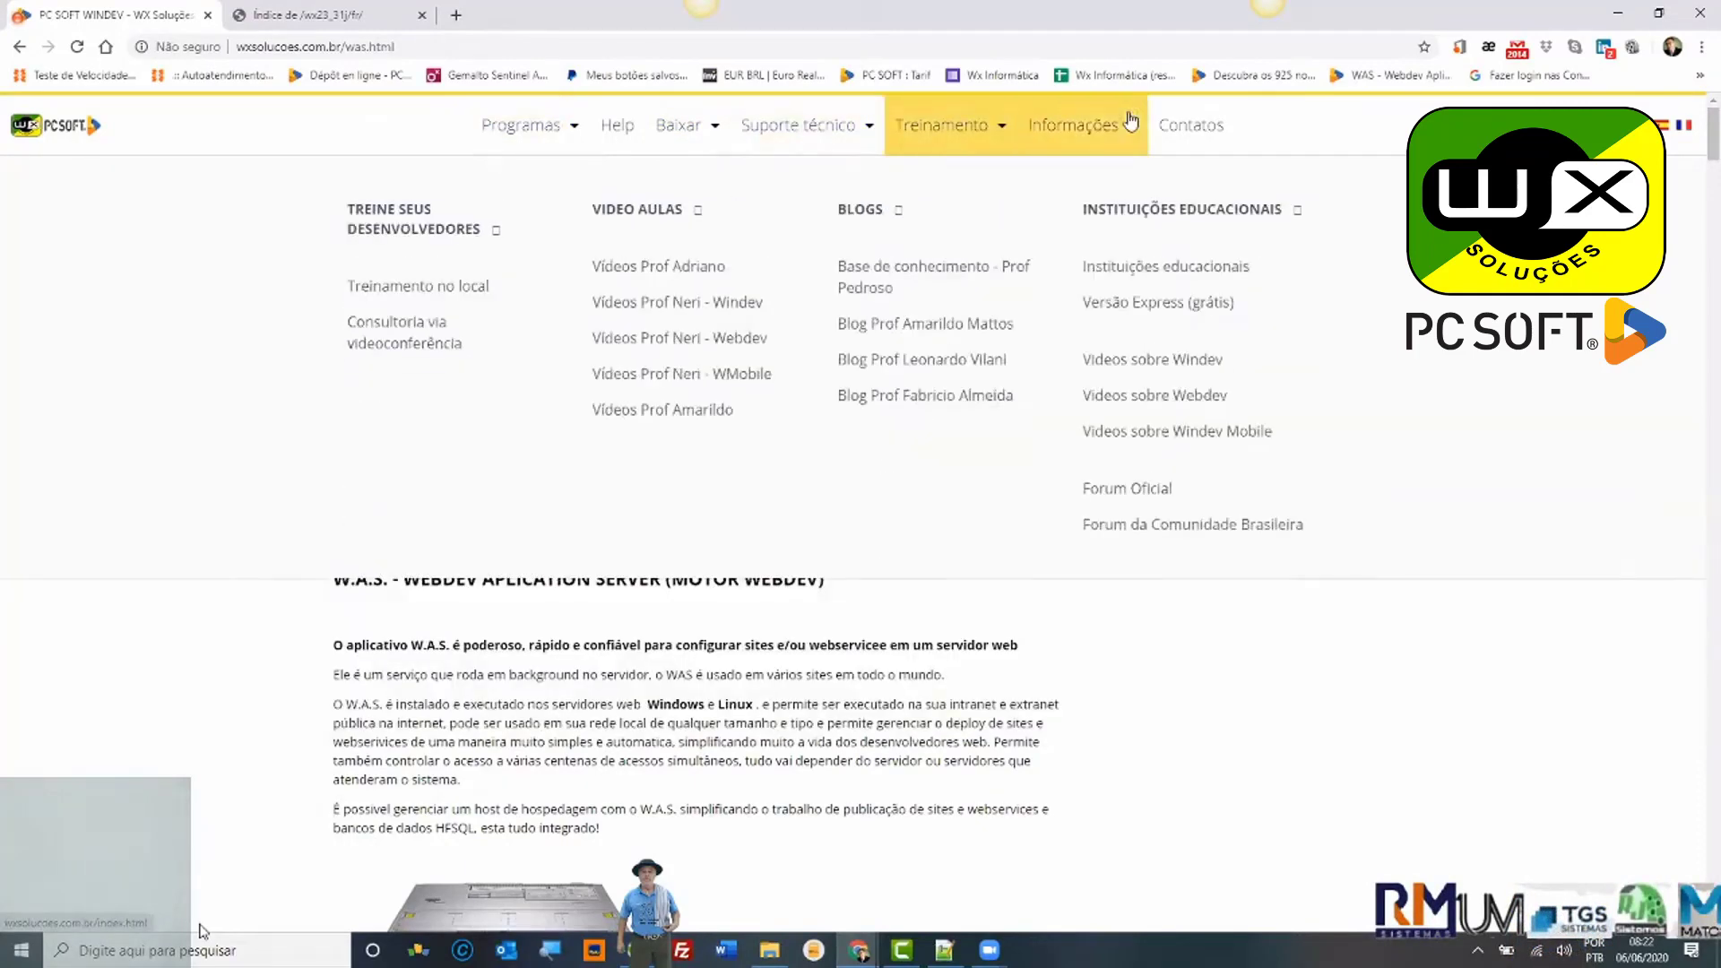
mouse_move(1133, 123)
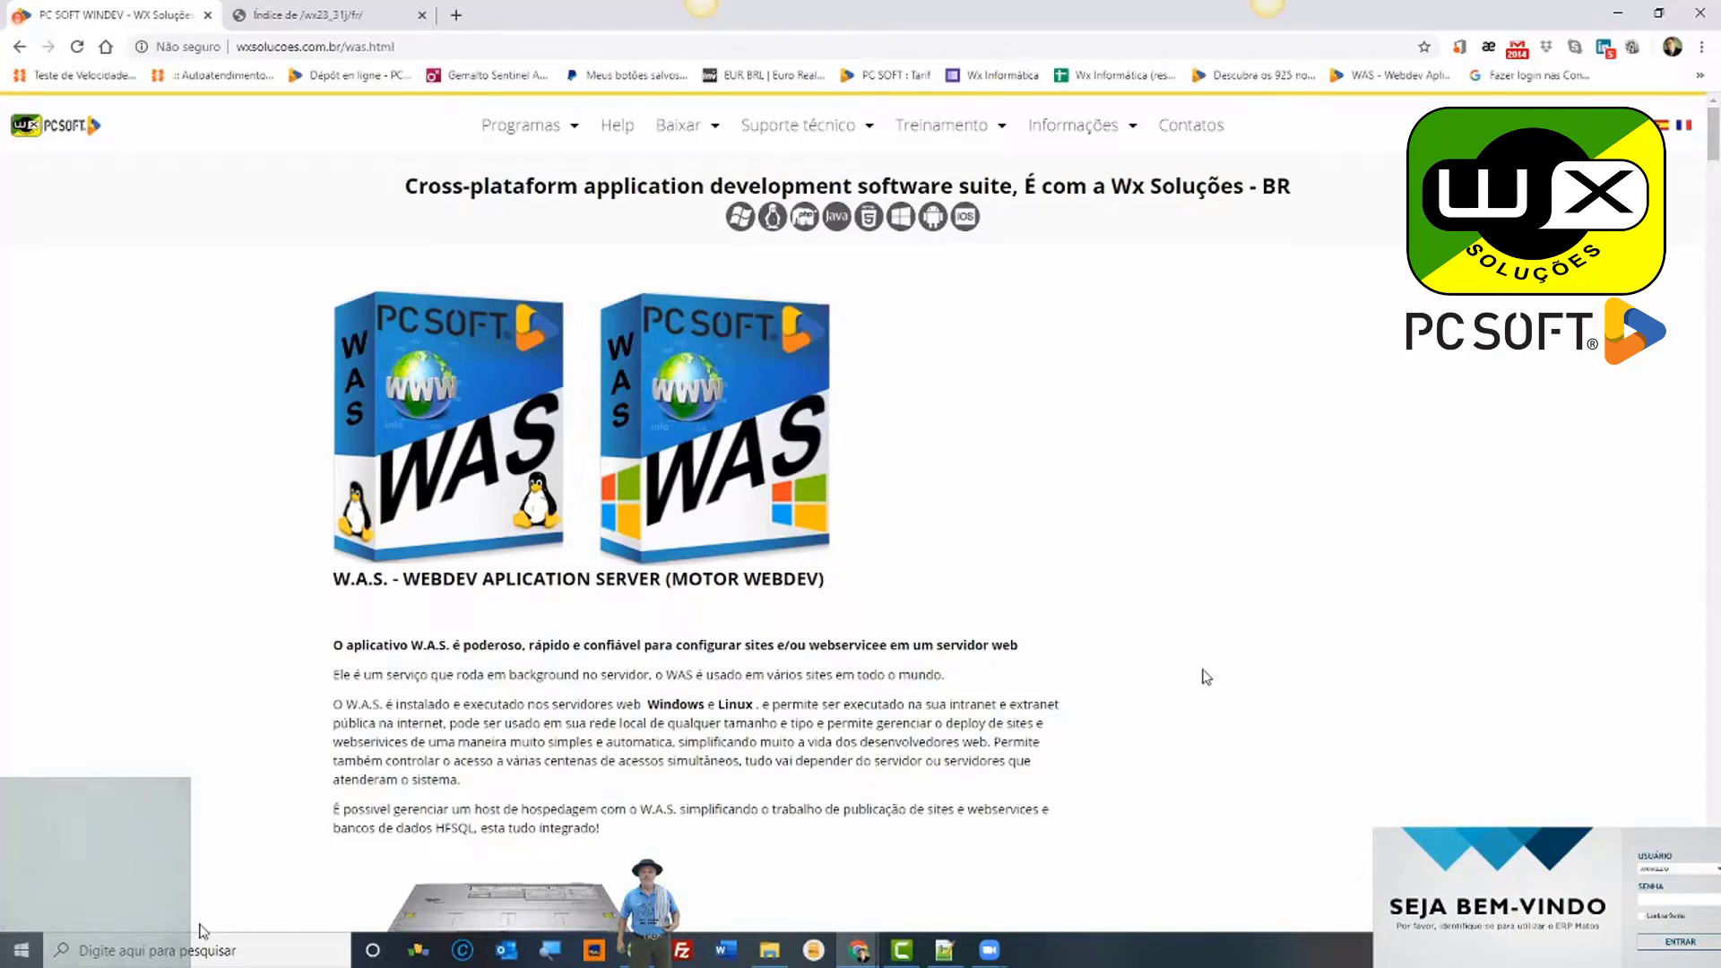
Step: Scroll the W.A.S. page down to its free 10-connection and 299-euro pricing notes and footer
scroll(1206, 677, down, 1)
scroll(1205, 677, down, 10)
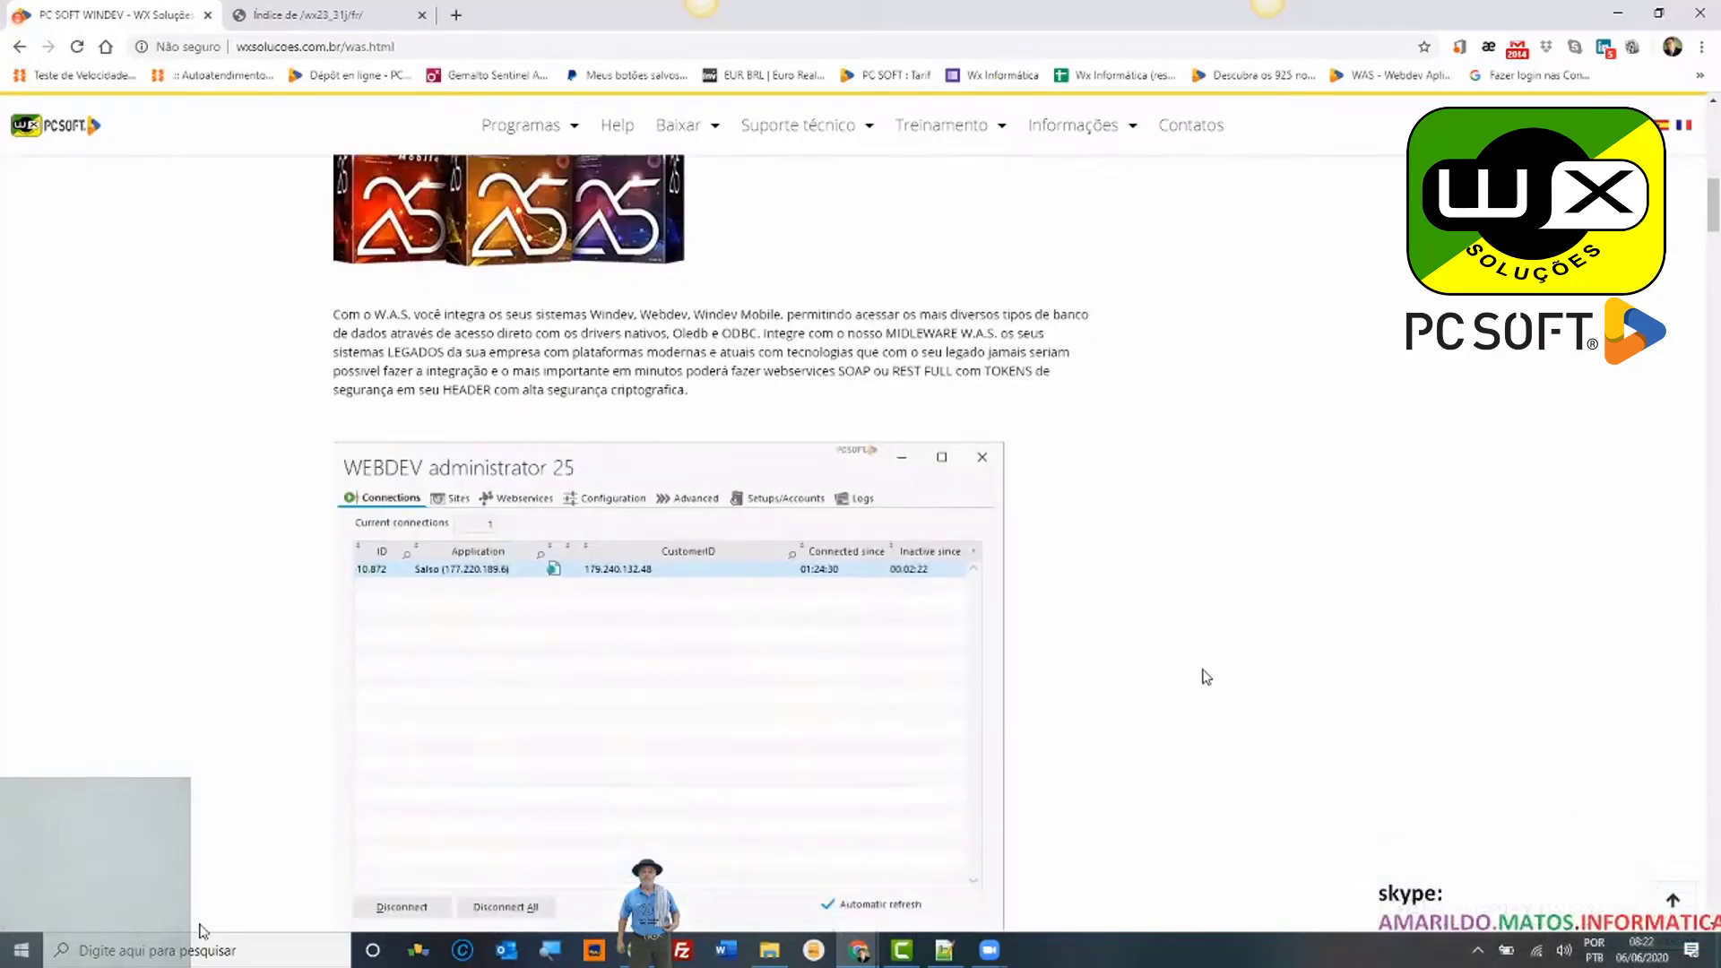
scroll(1206, 677, down, 15)
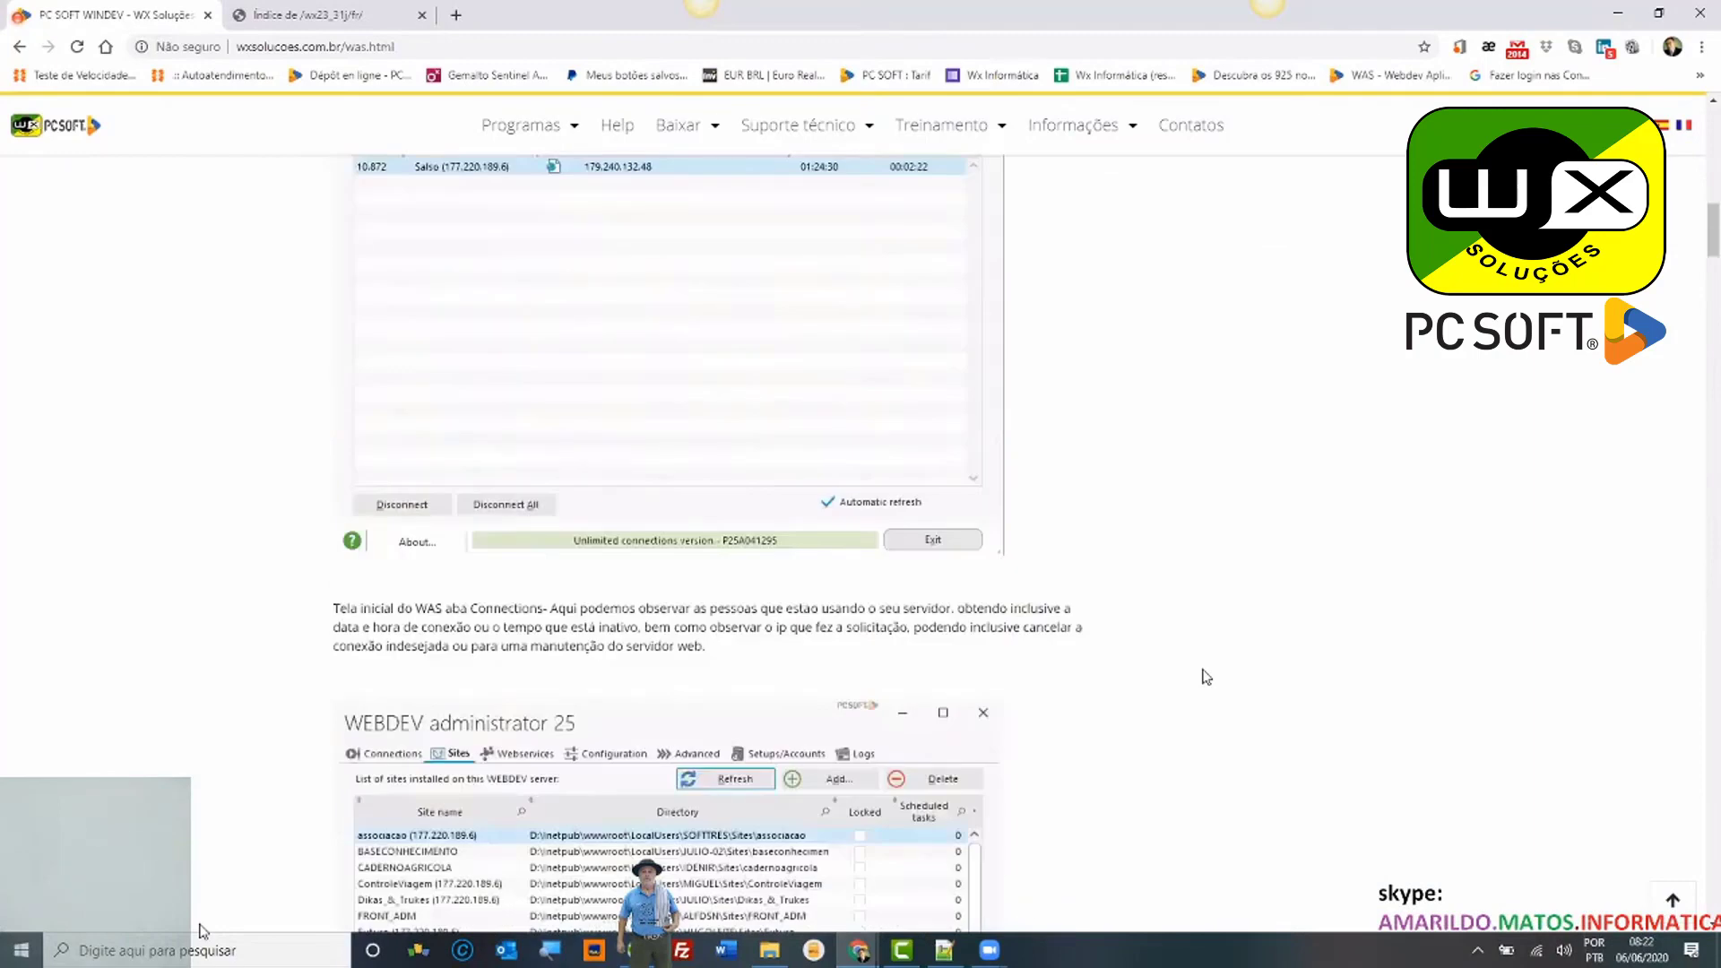
scroll(1205, 677, down, 15)
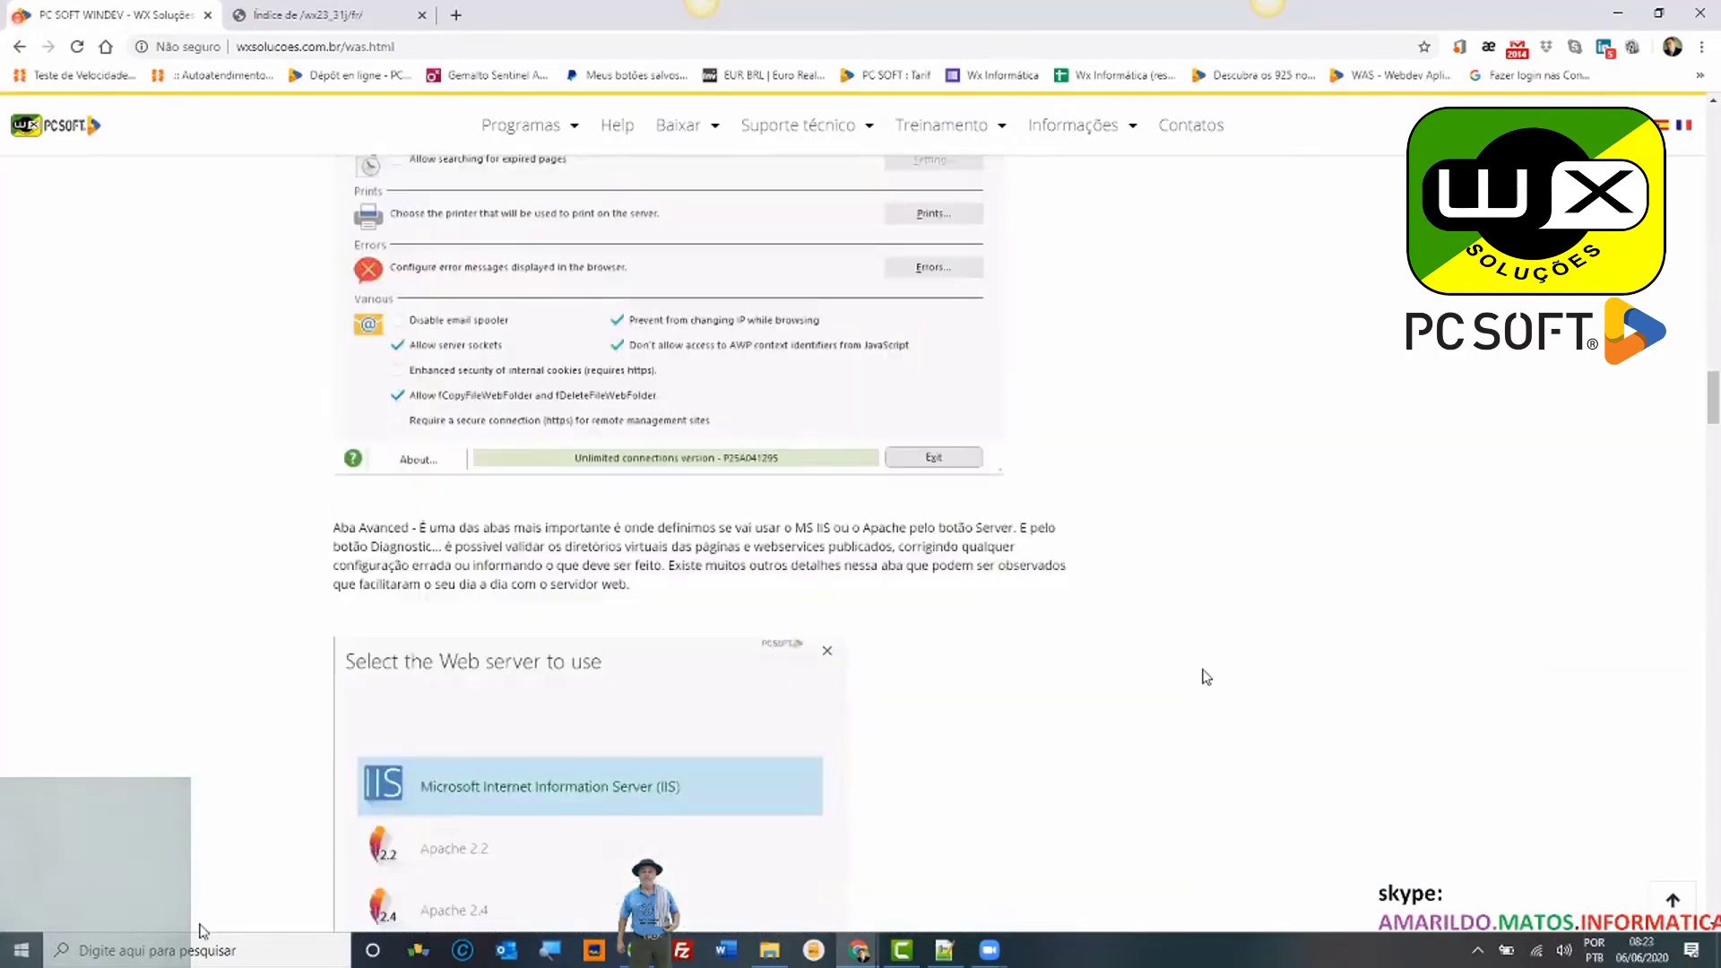
scroll(1206, 677, down, 15)
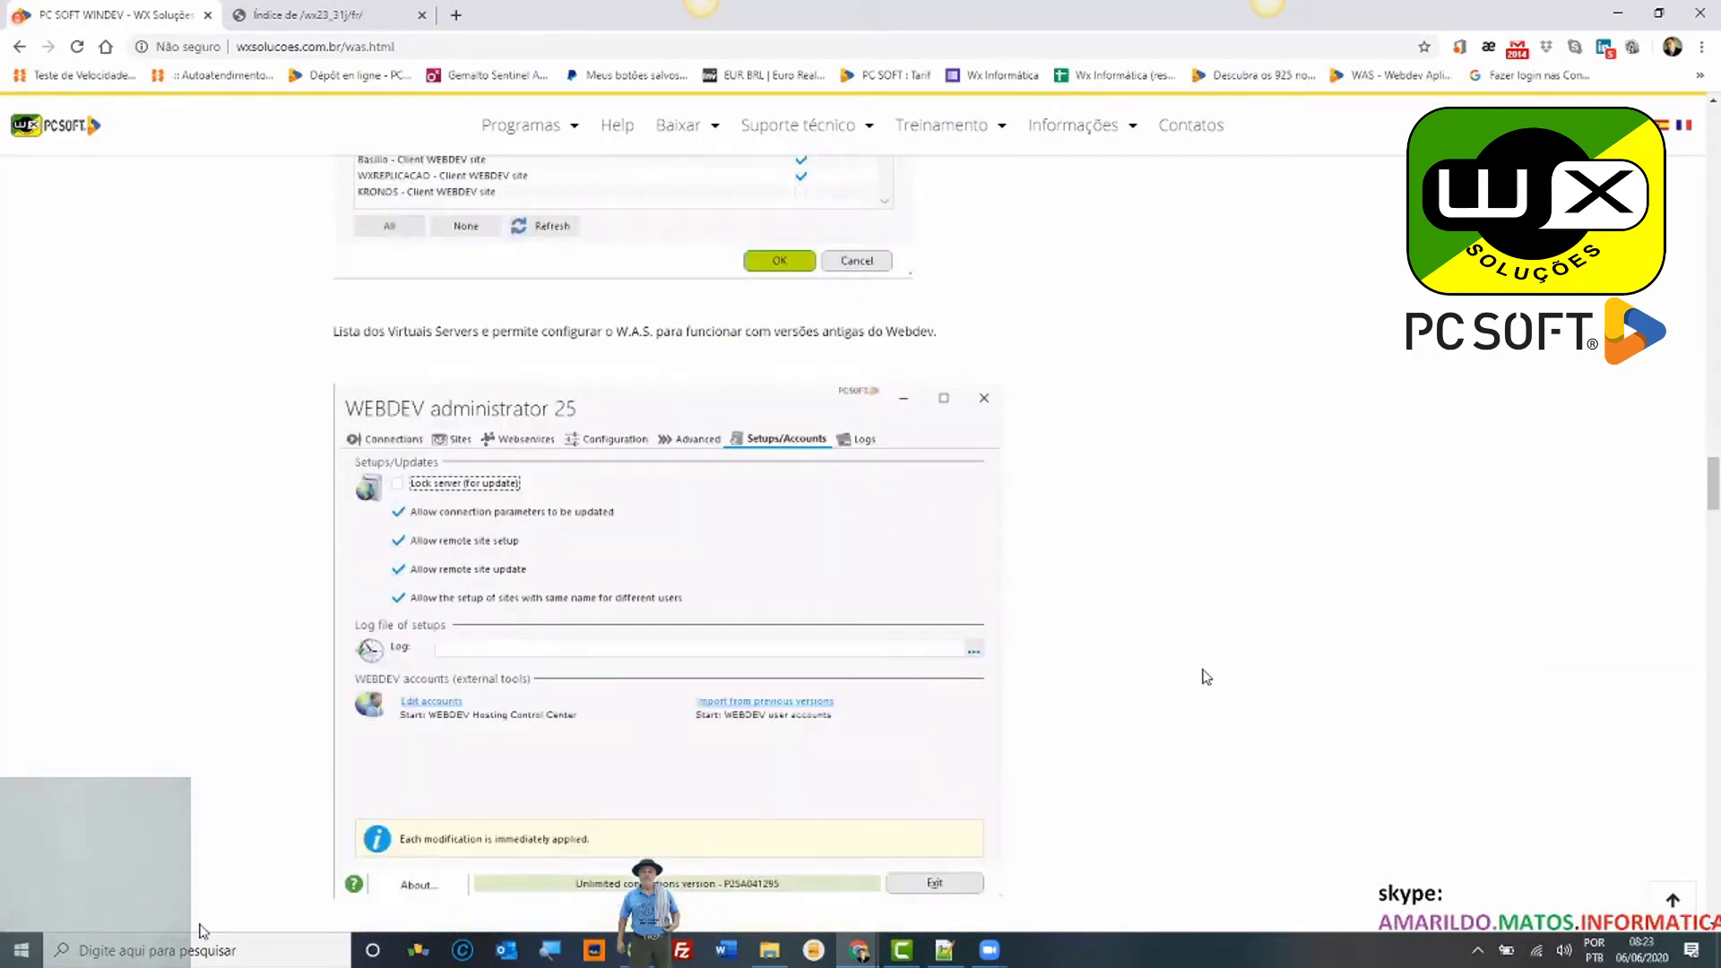
scroll(1205, 677, down, 15)
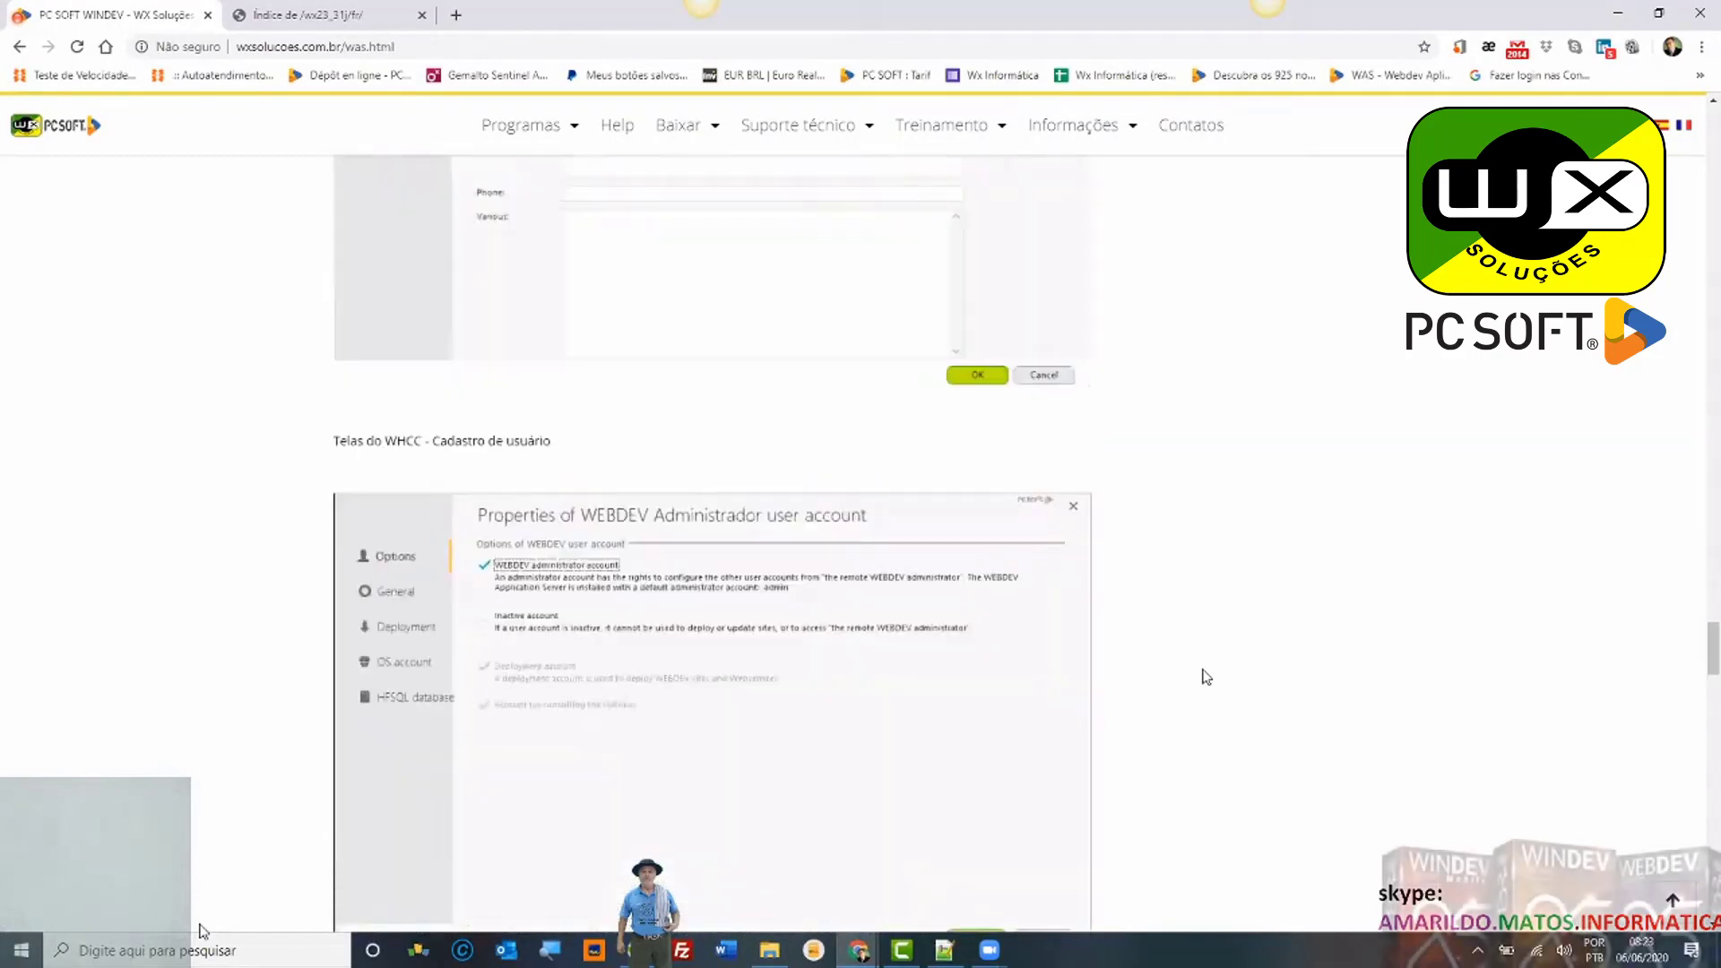
scroll(1205, 677, down, 15)
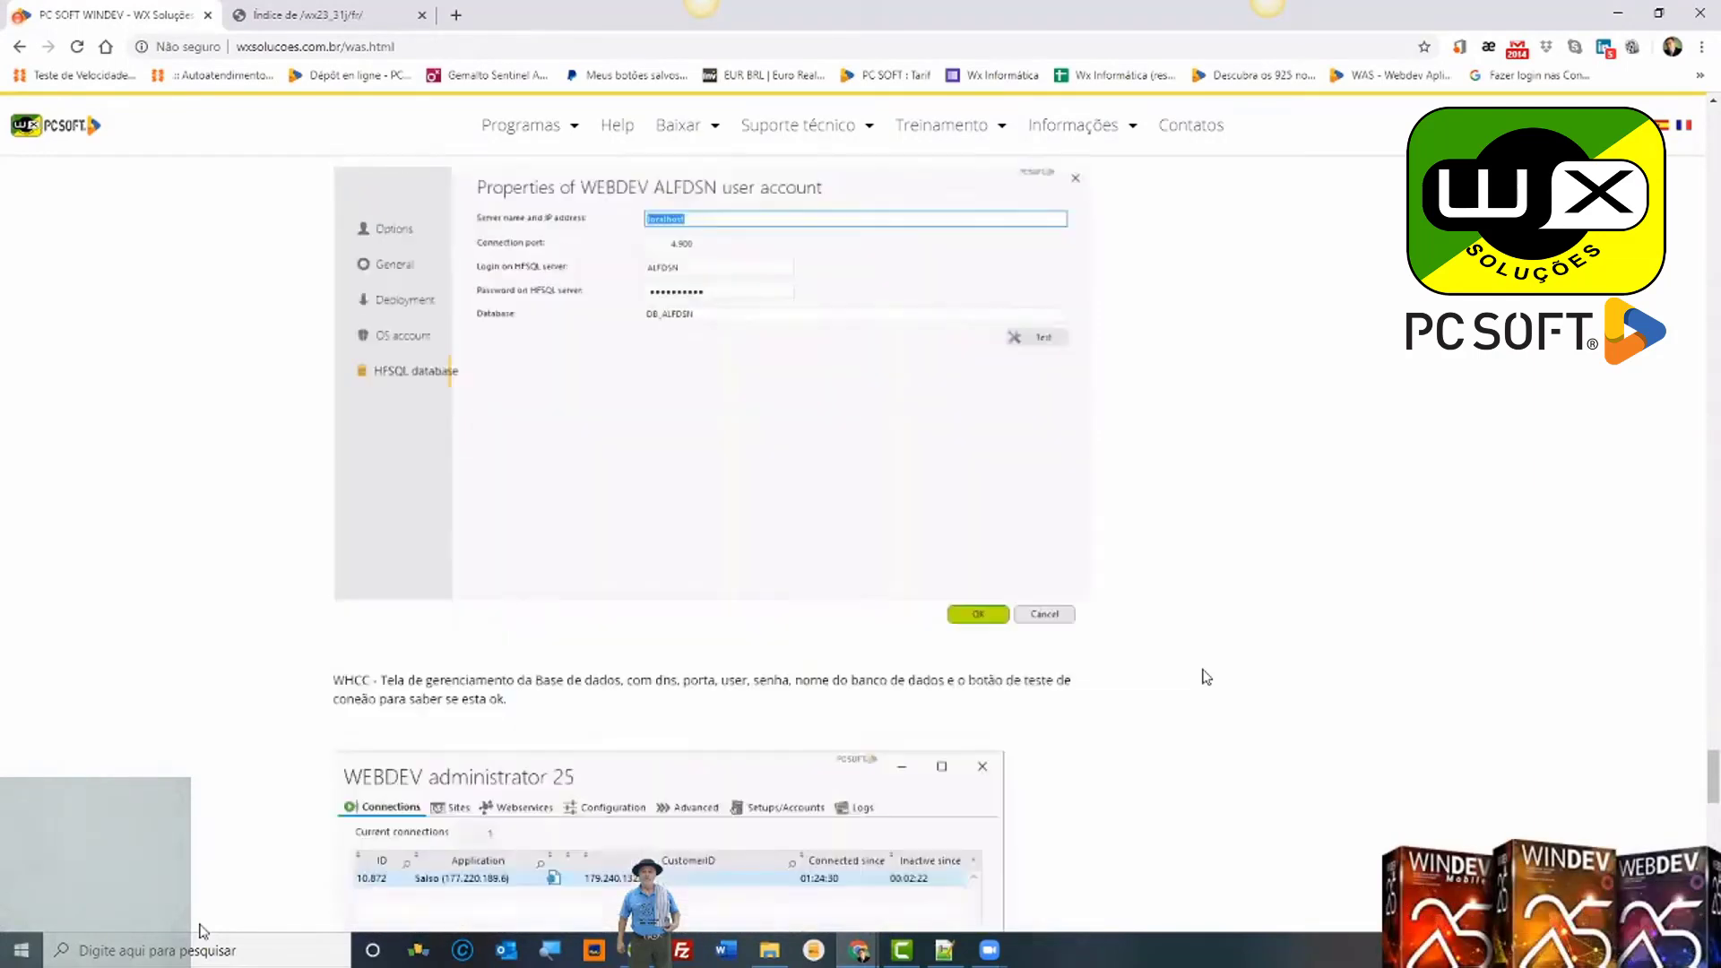
scroll(1206, 676, down, 3)
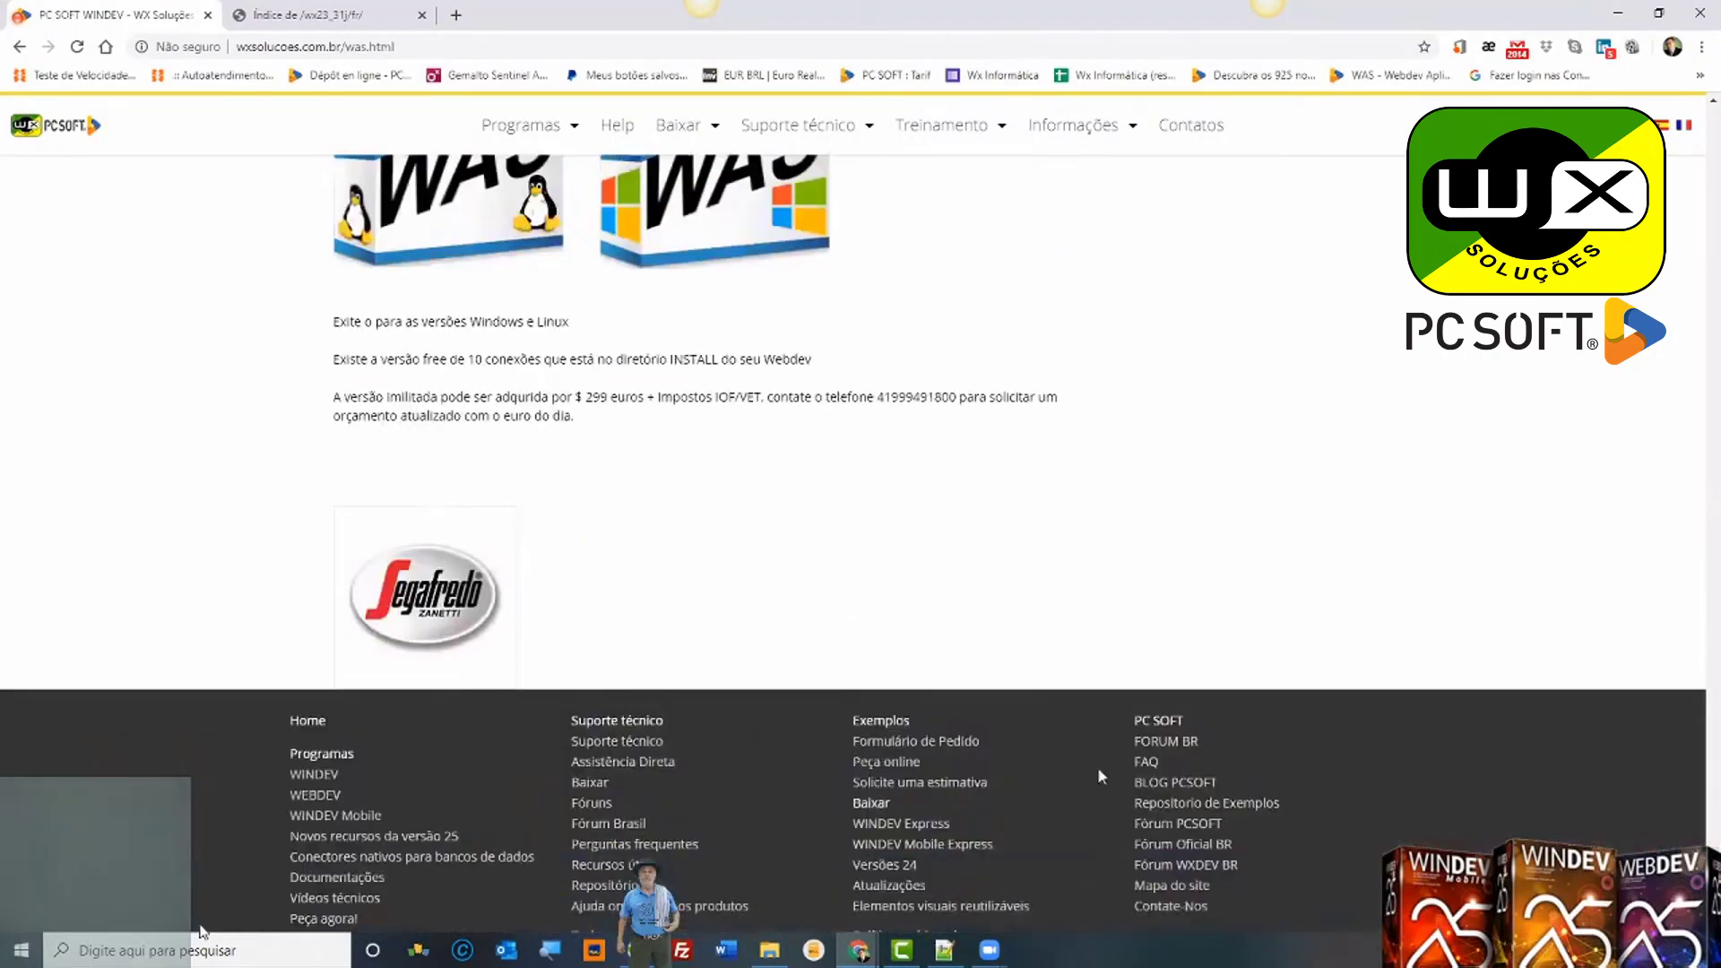
Step: Bring up the File Explorer window showing the Downloads > PostgreSQL folder
click(768, 957)
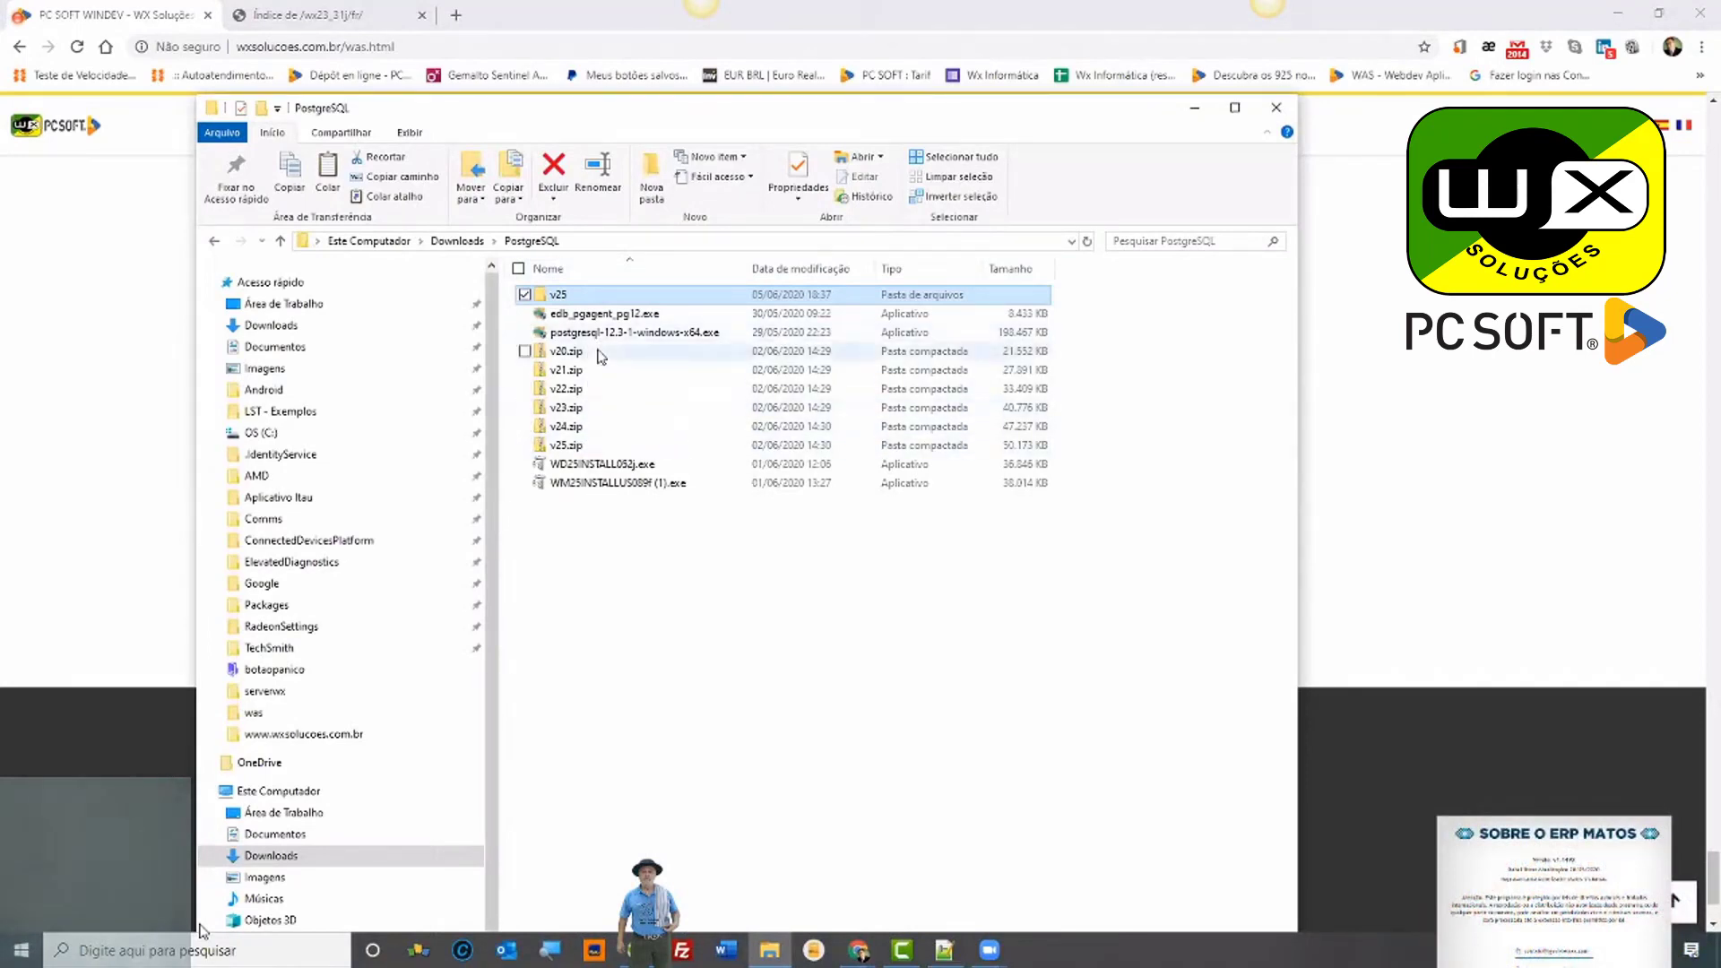
Step: Return to the WX Soluções site and show the Baixar menu's PostgreSQL driver links for versions 20–25
click(166, 358)
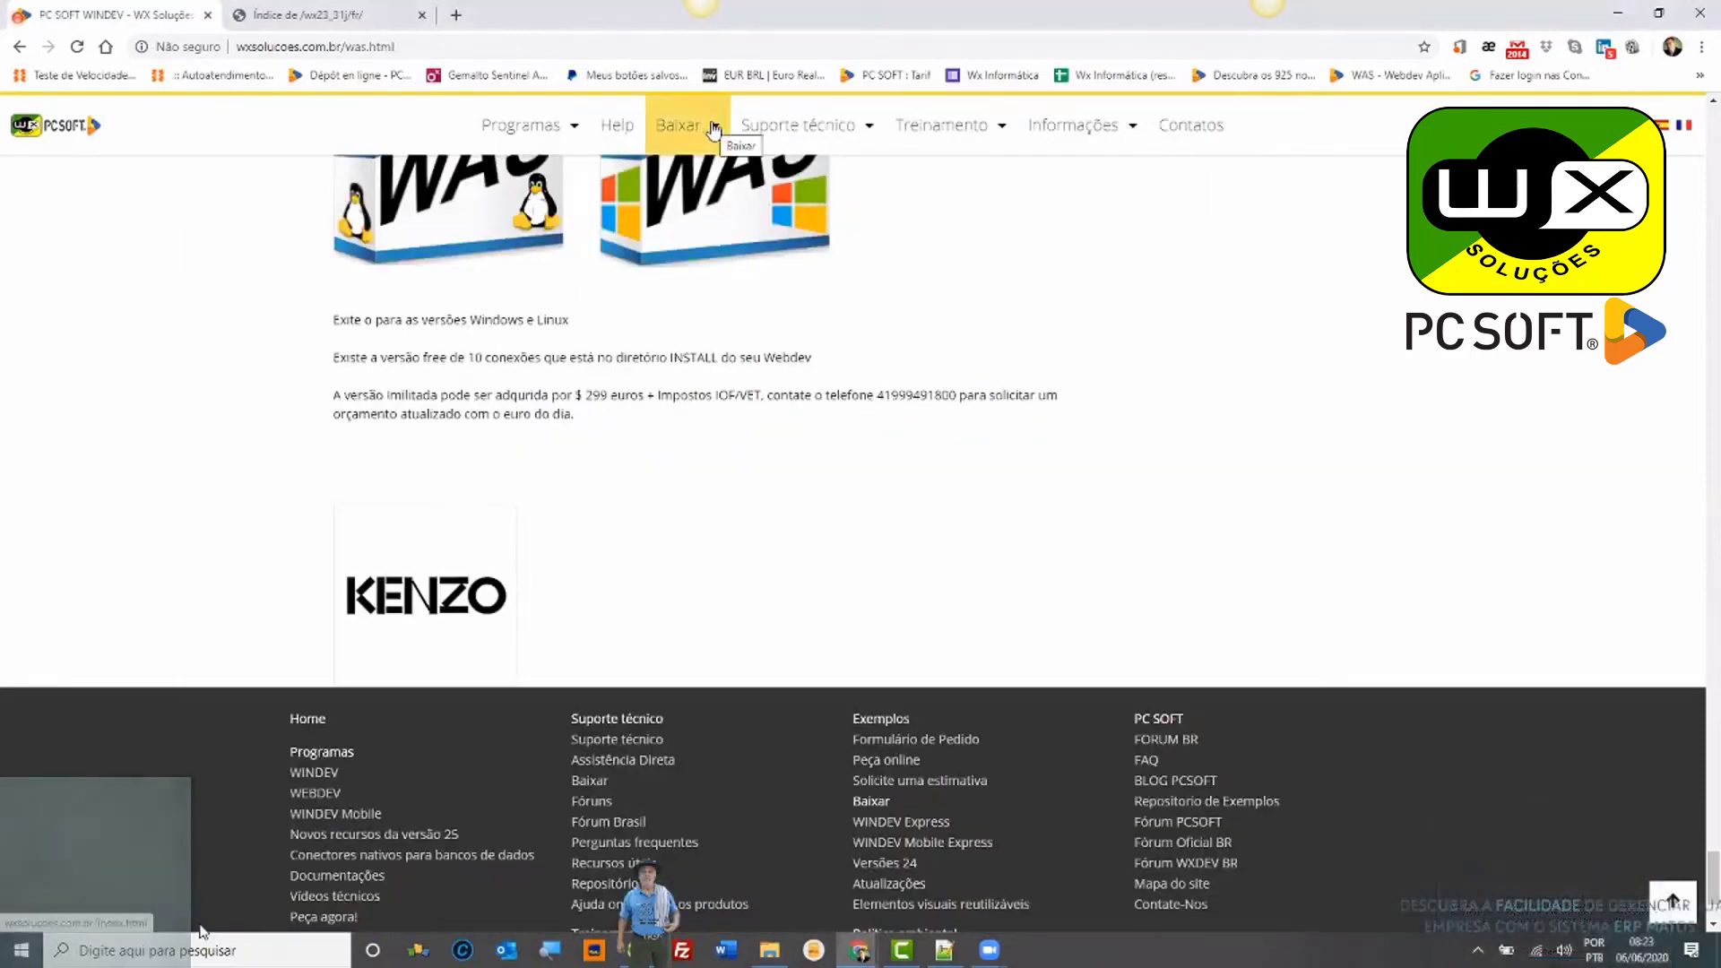
mouse_move(714, 131)
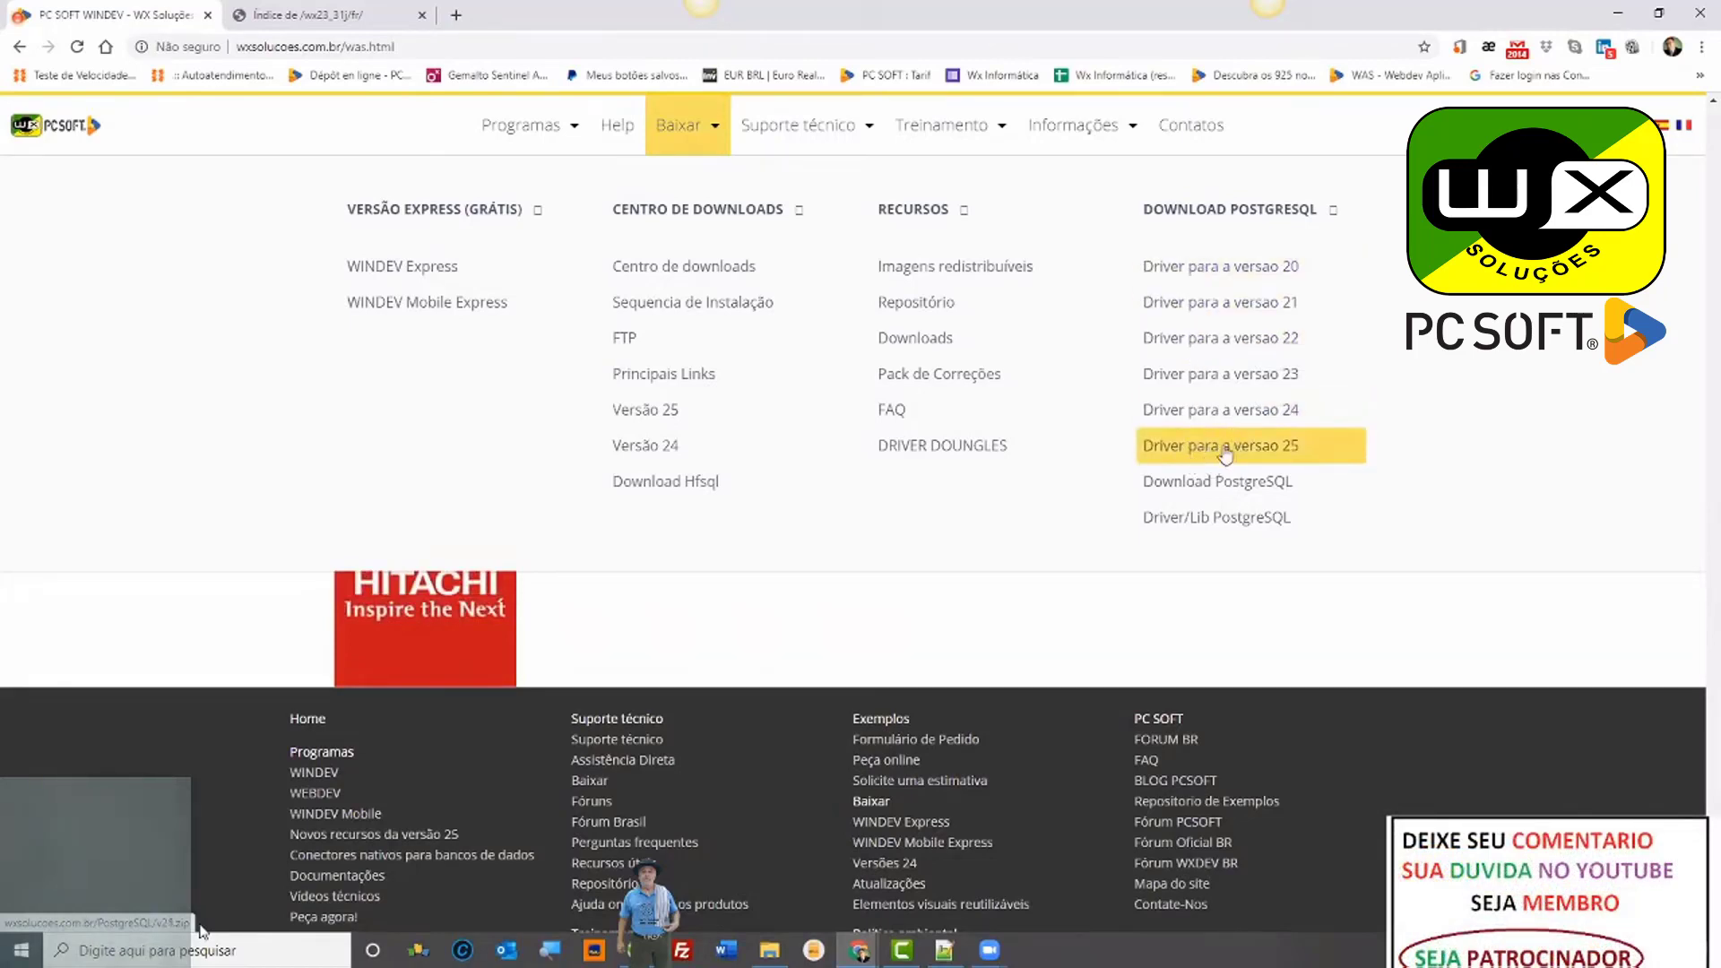
Step: Go to the windev.com website
click(422, 46)
text(W)
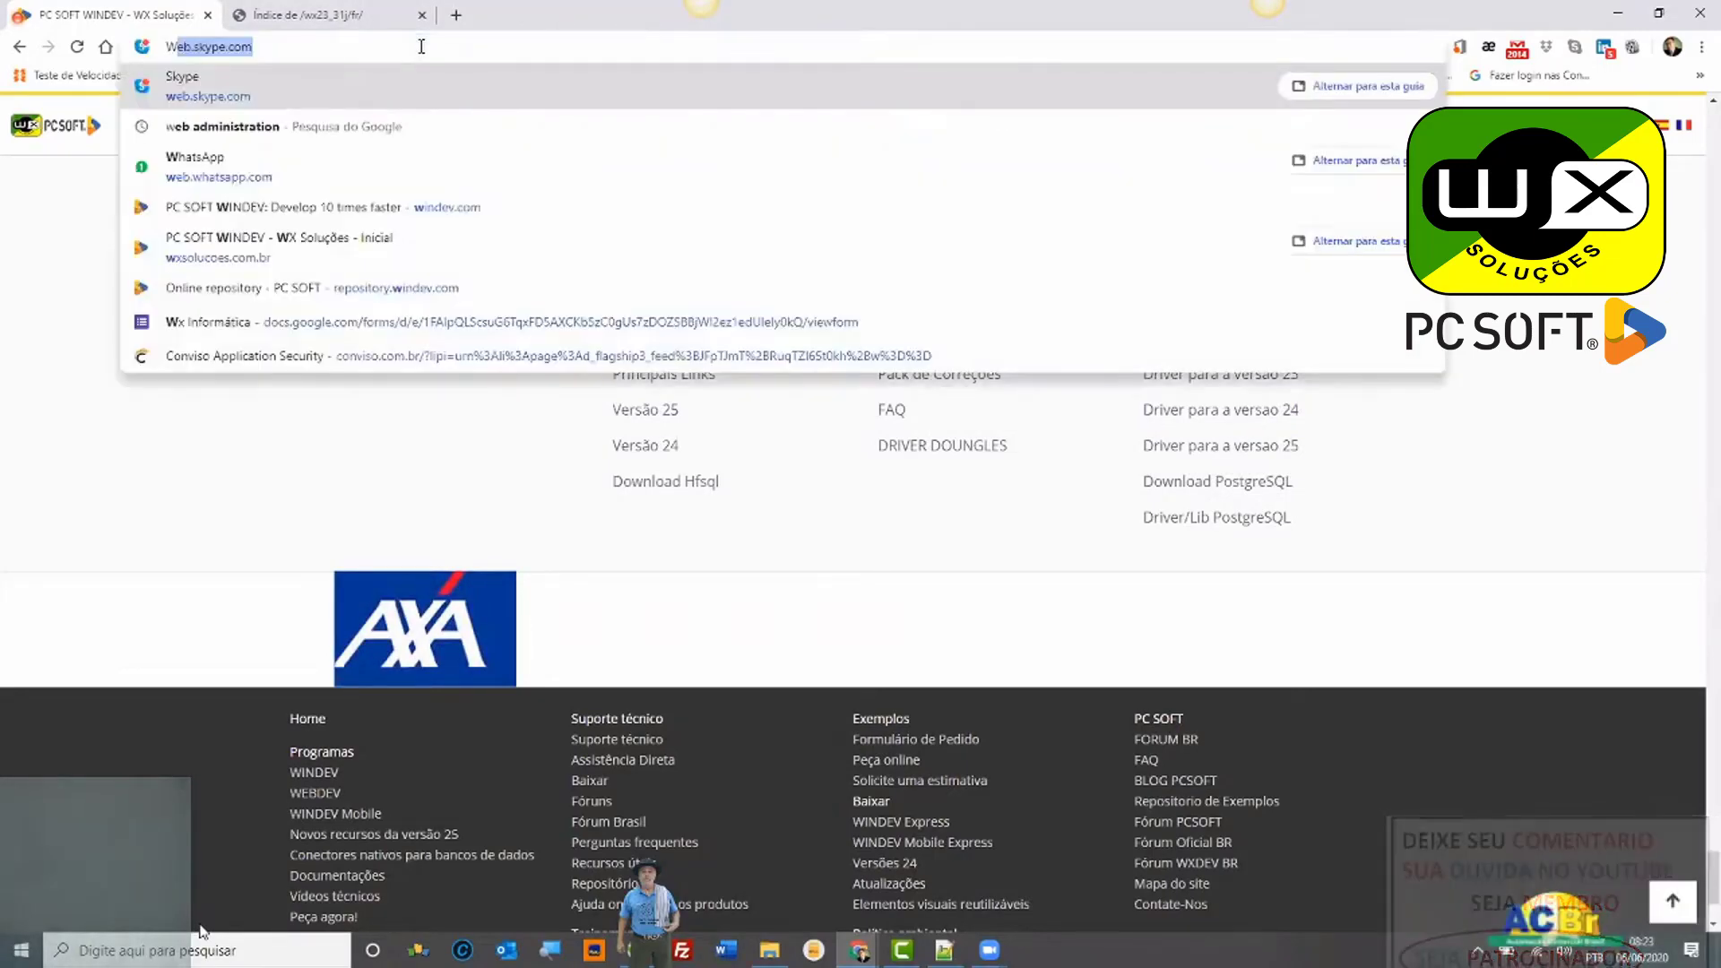
text(INDEV.COM)
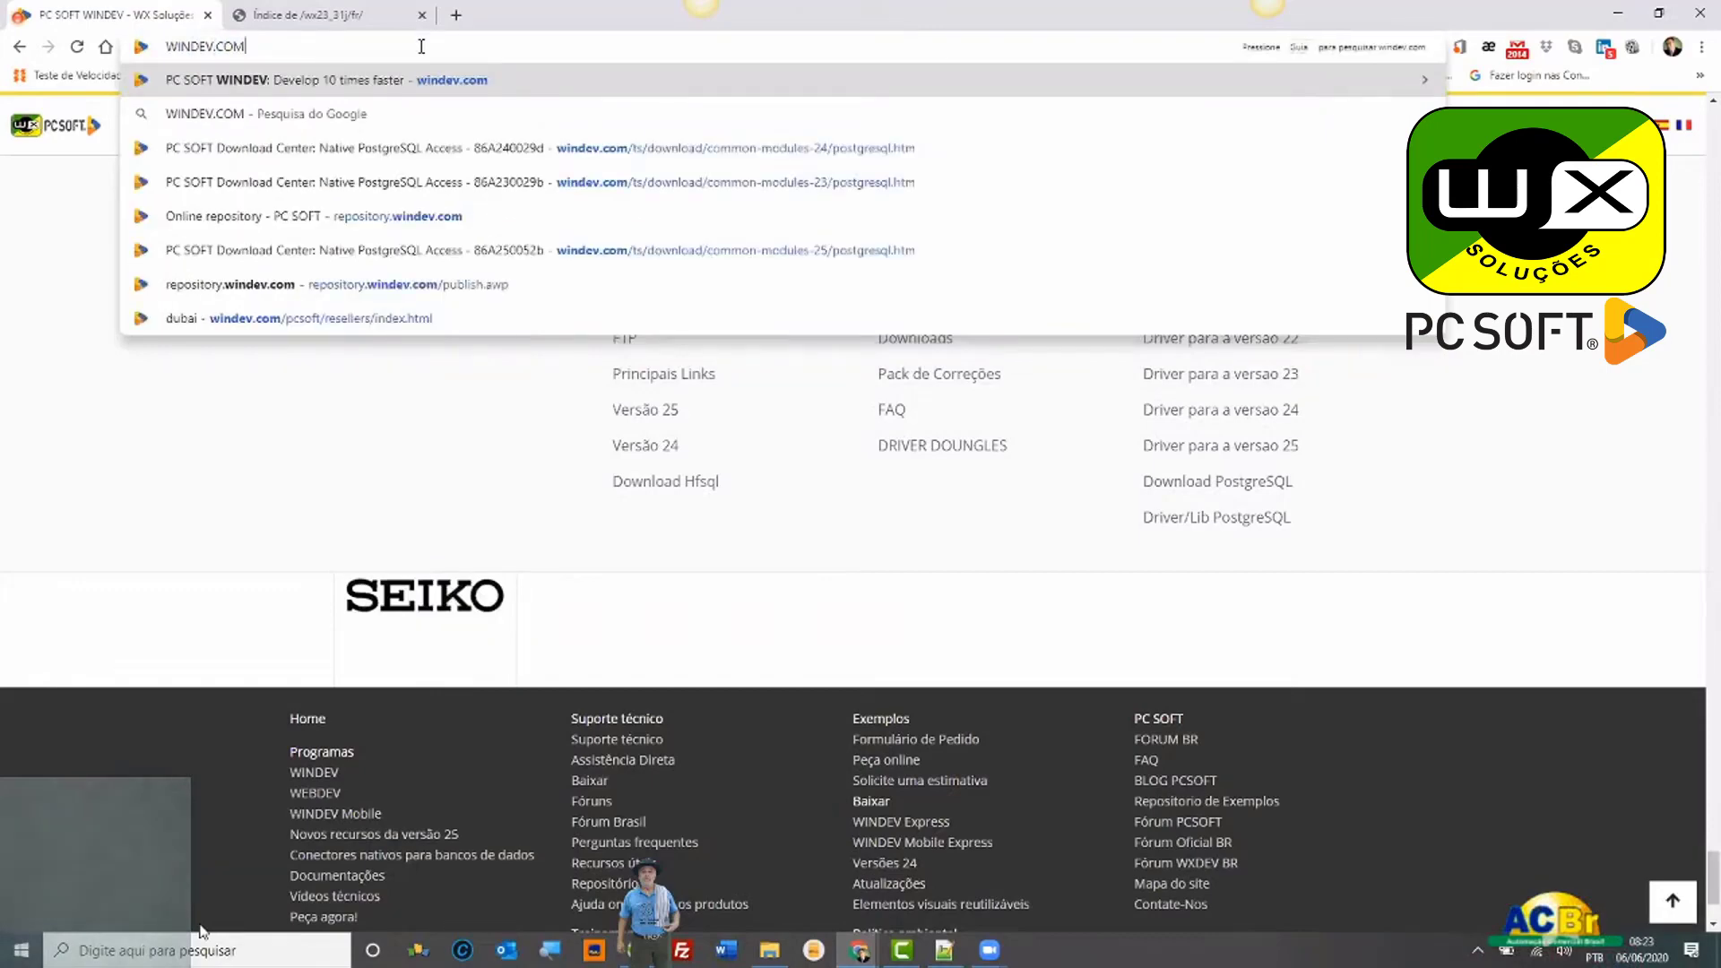
key(Return)
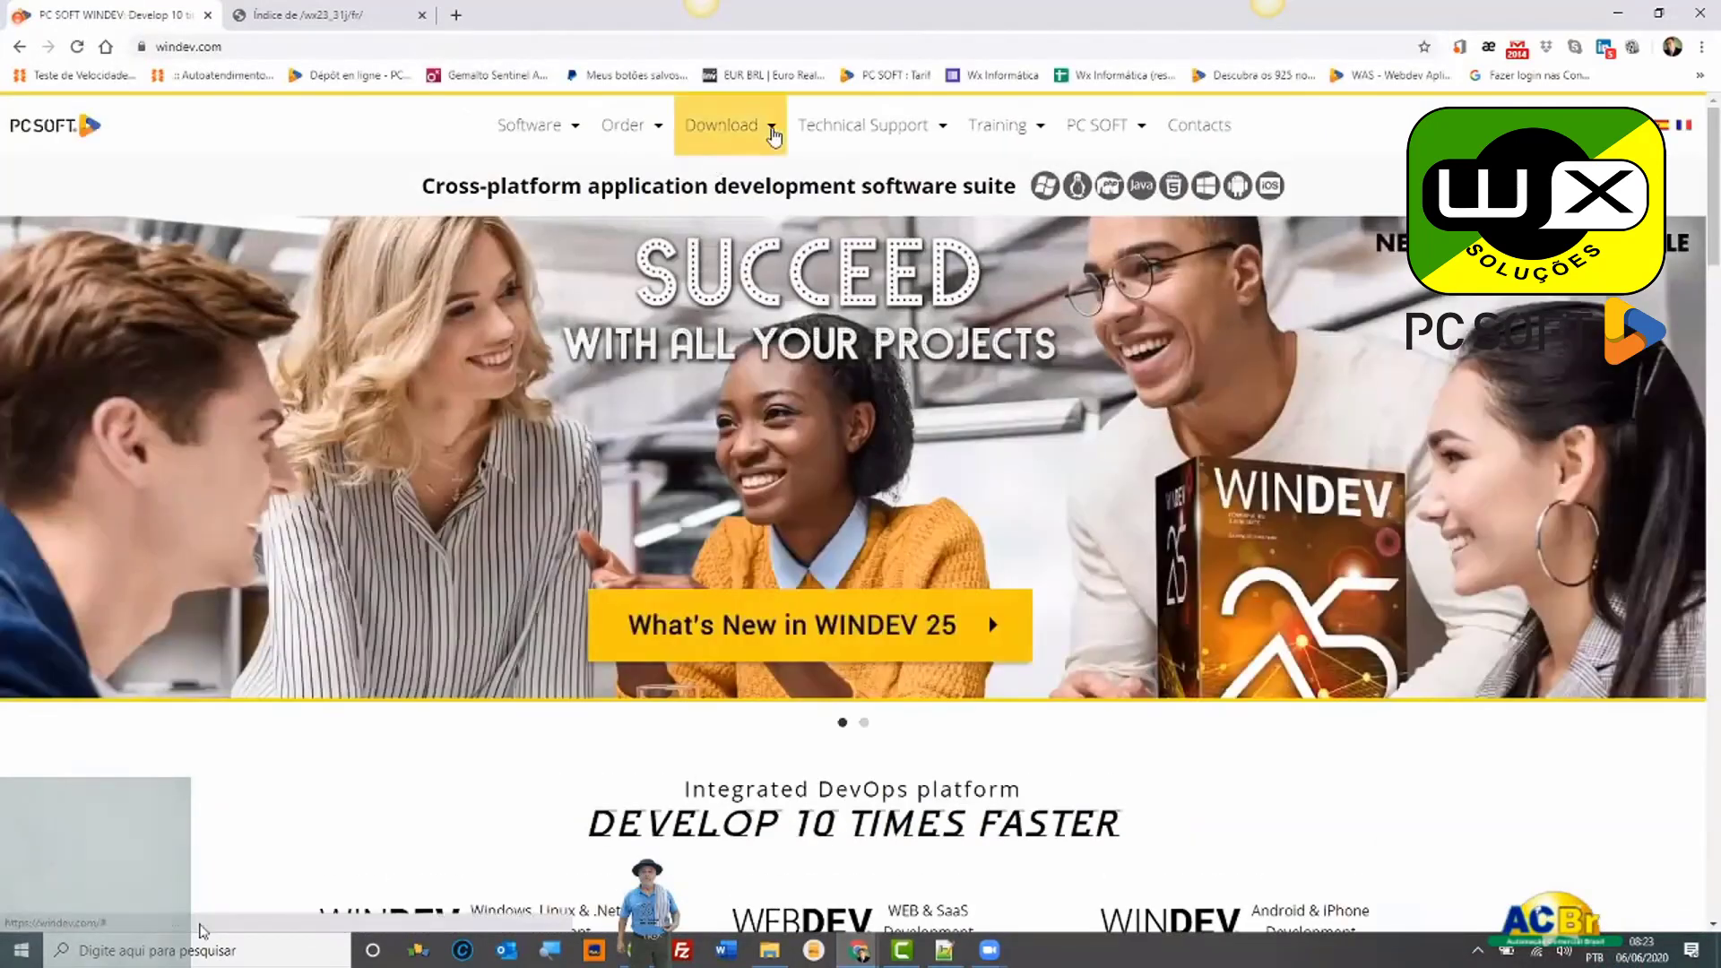
Step: From the WINDEV 25 download center, open the free native PostgreSQL connector page
click(774, 135)
click(663, 282)
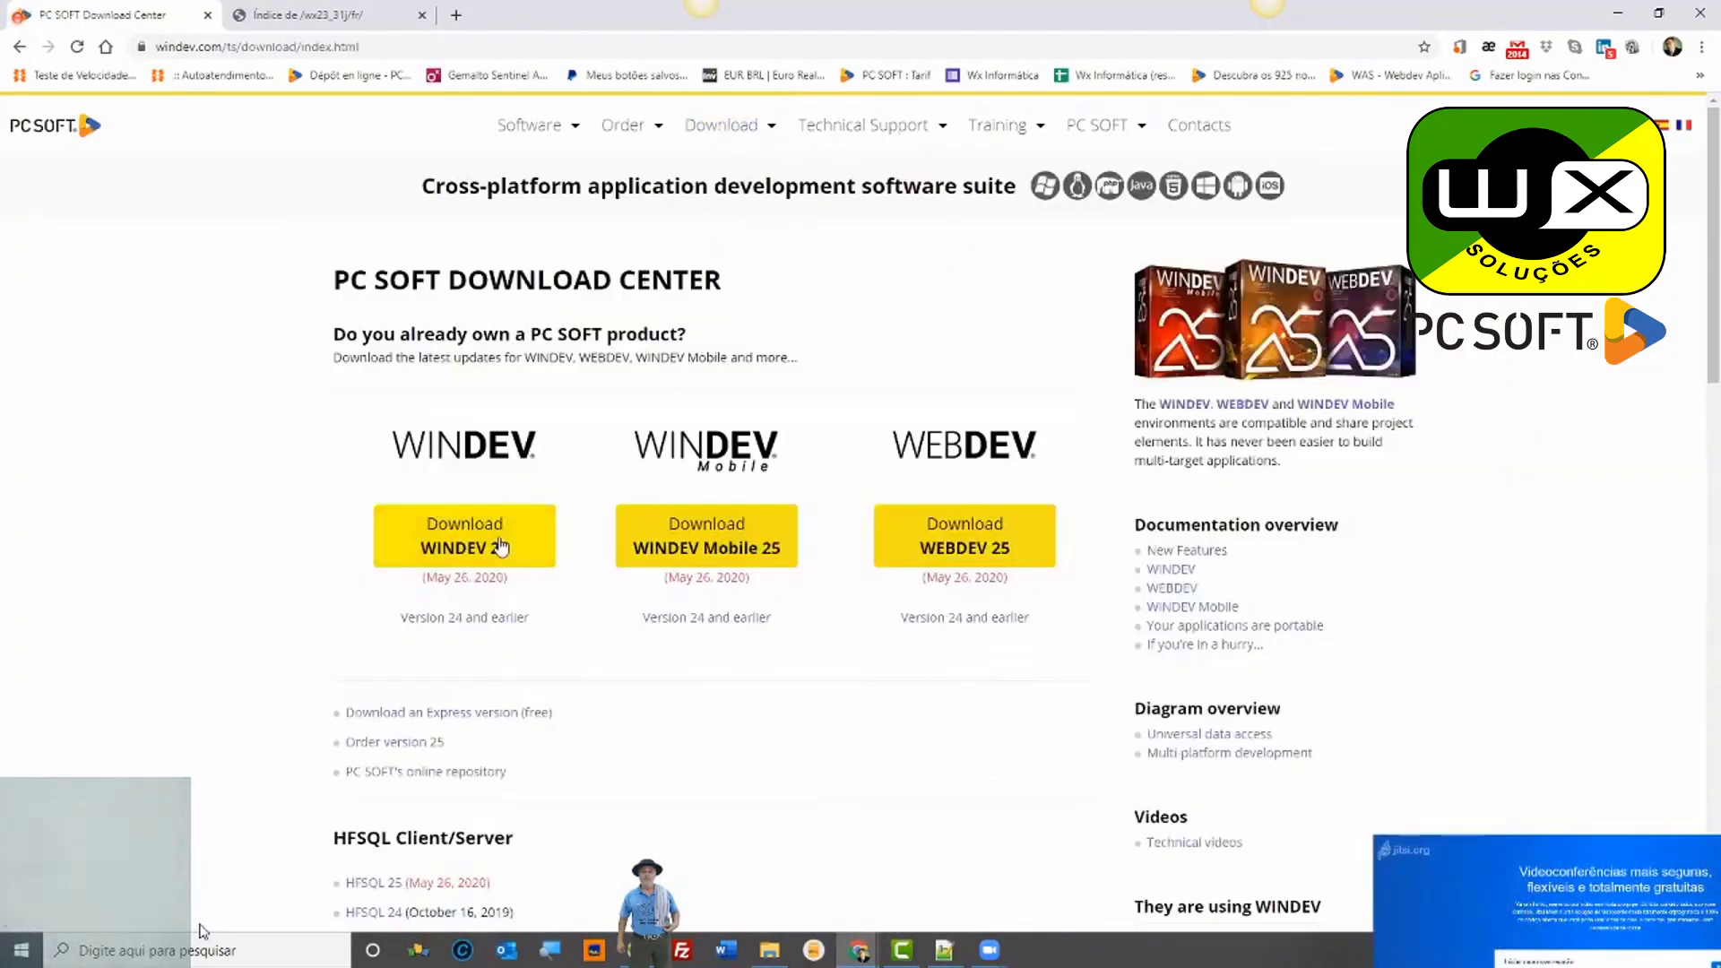
click(500, 547)
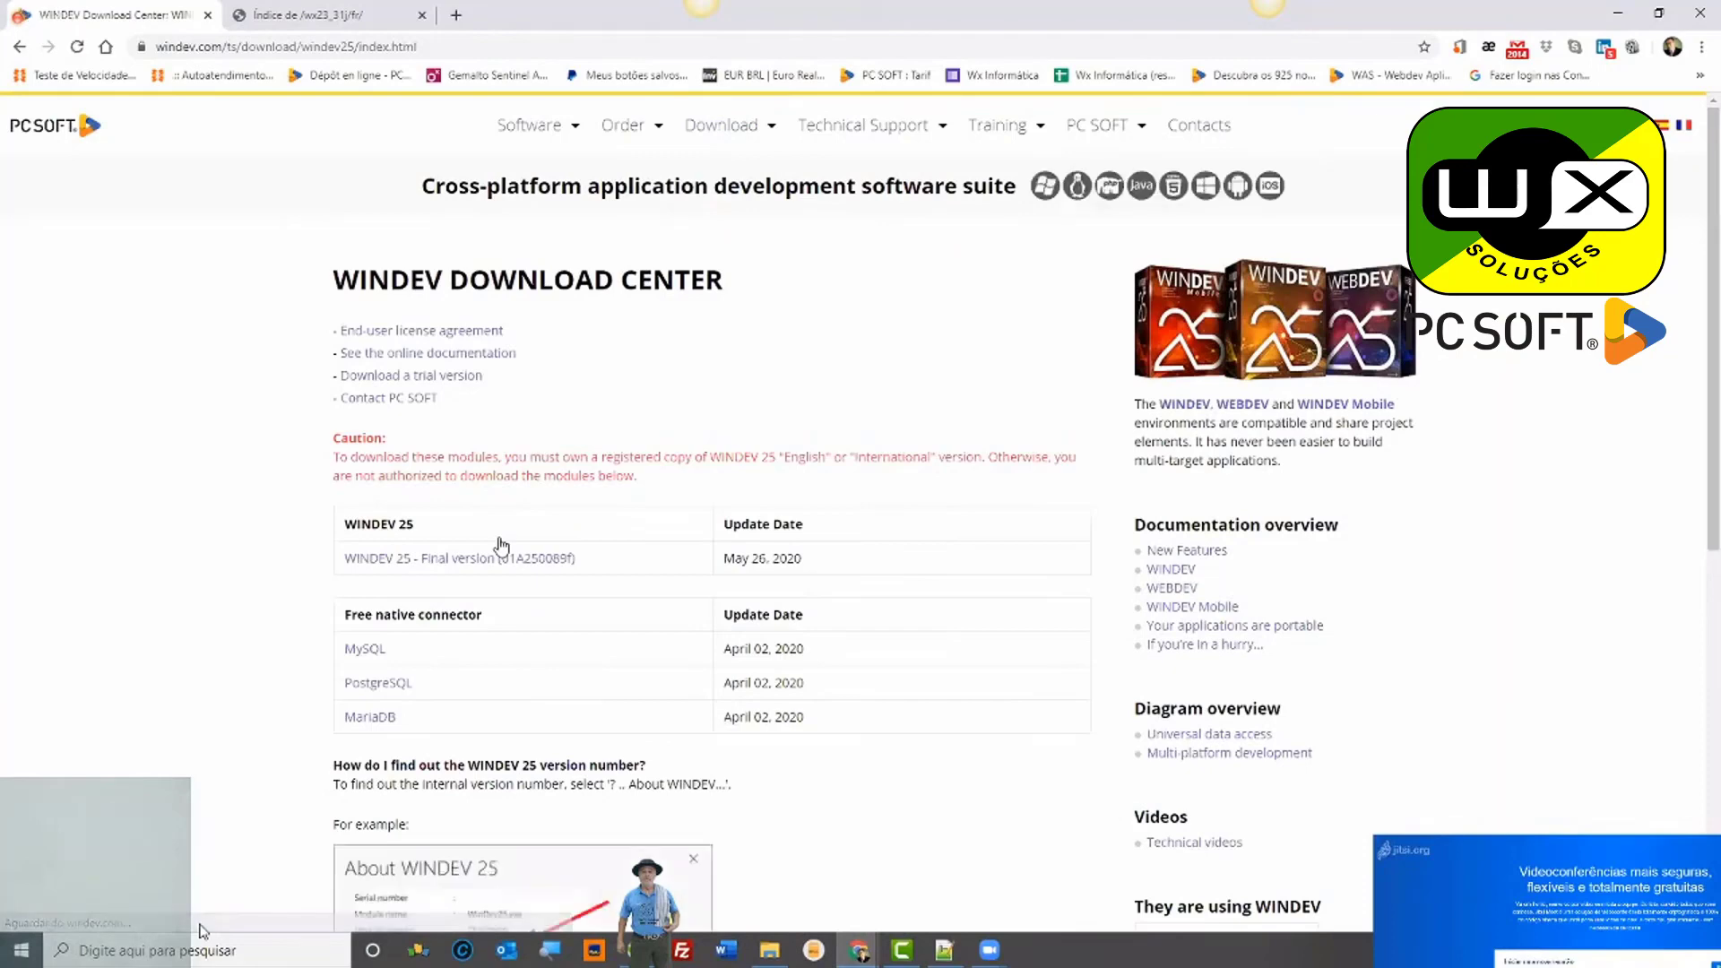
scroll(500, 547, down, 8)
scroll(500, 547, up, 10)
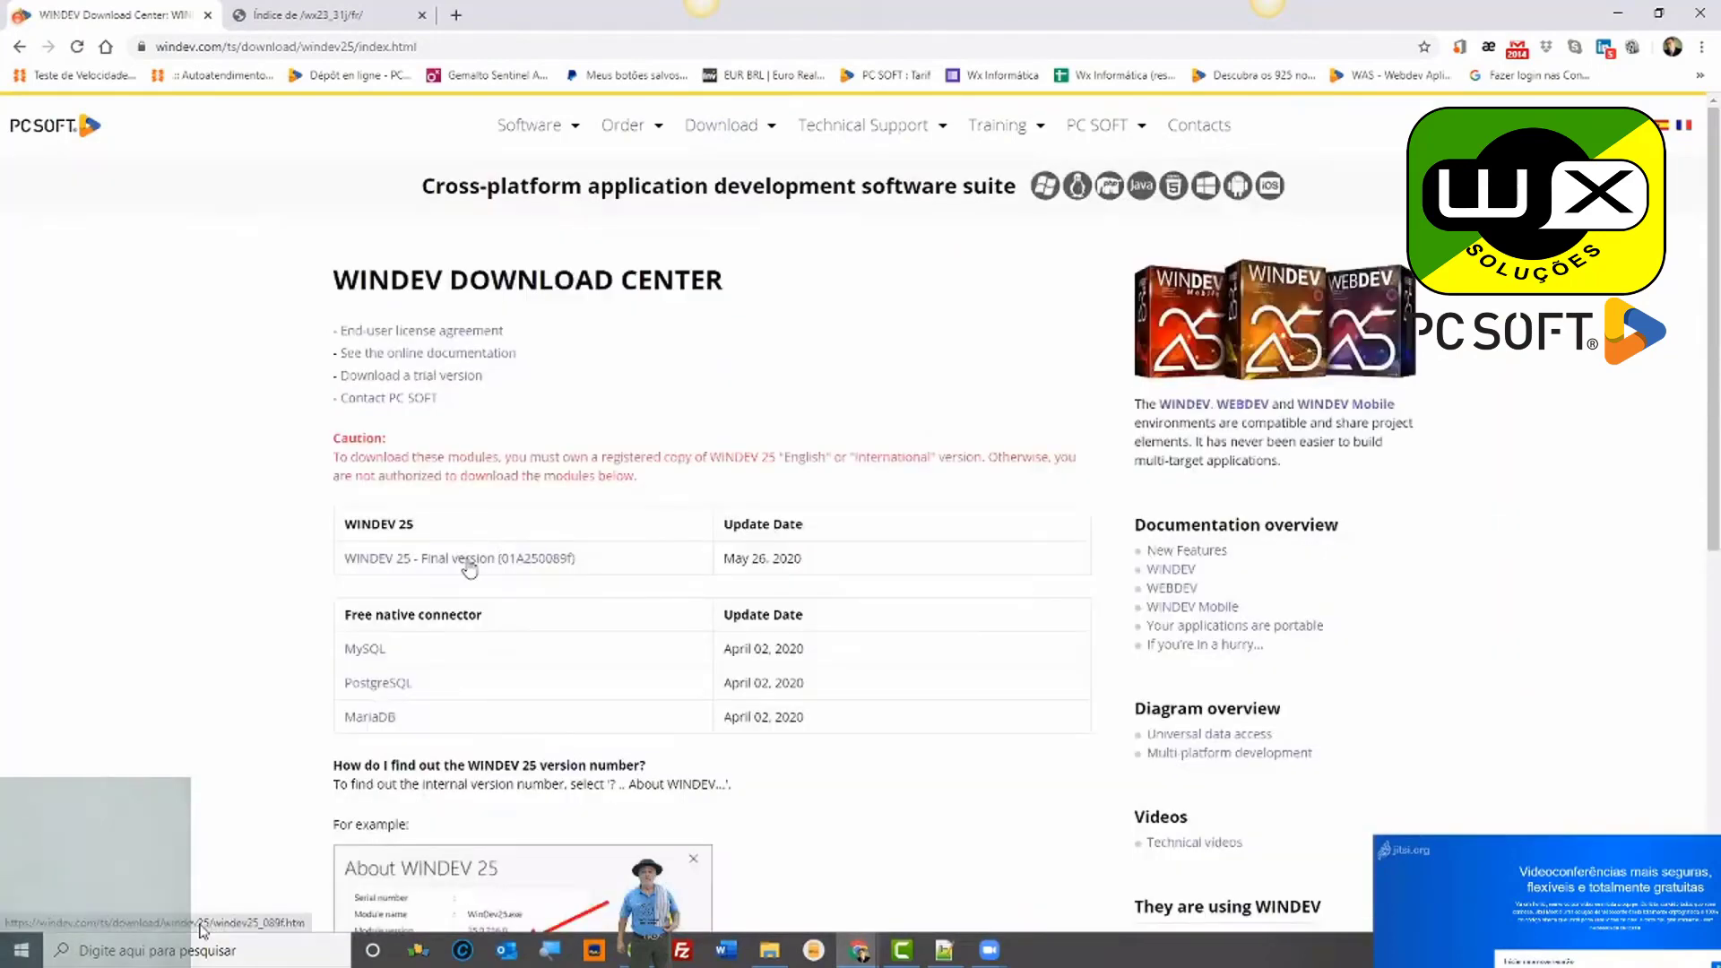
click(467, 563)
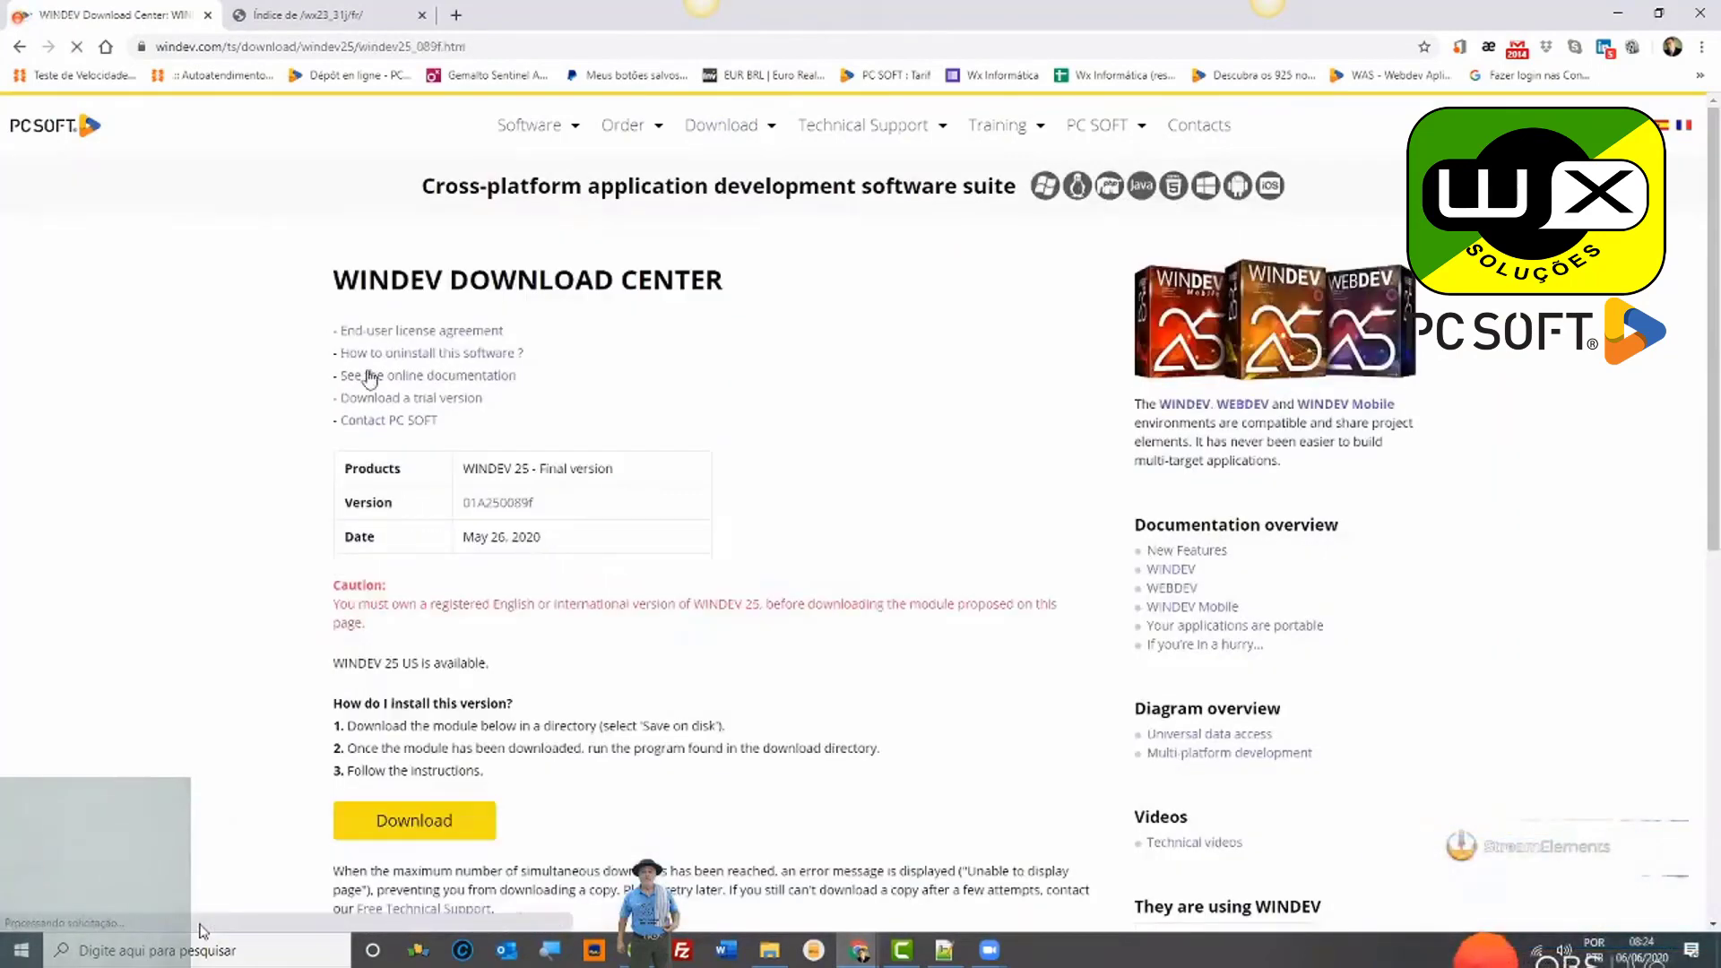
click(18, 47)
click(376, 686)
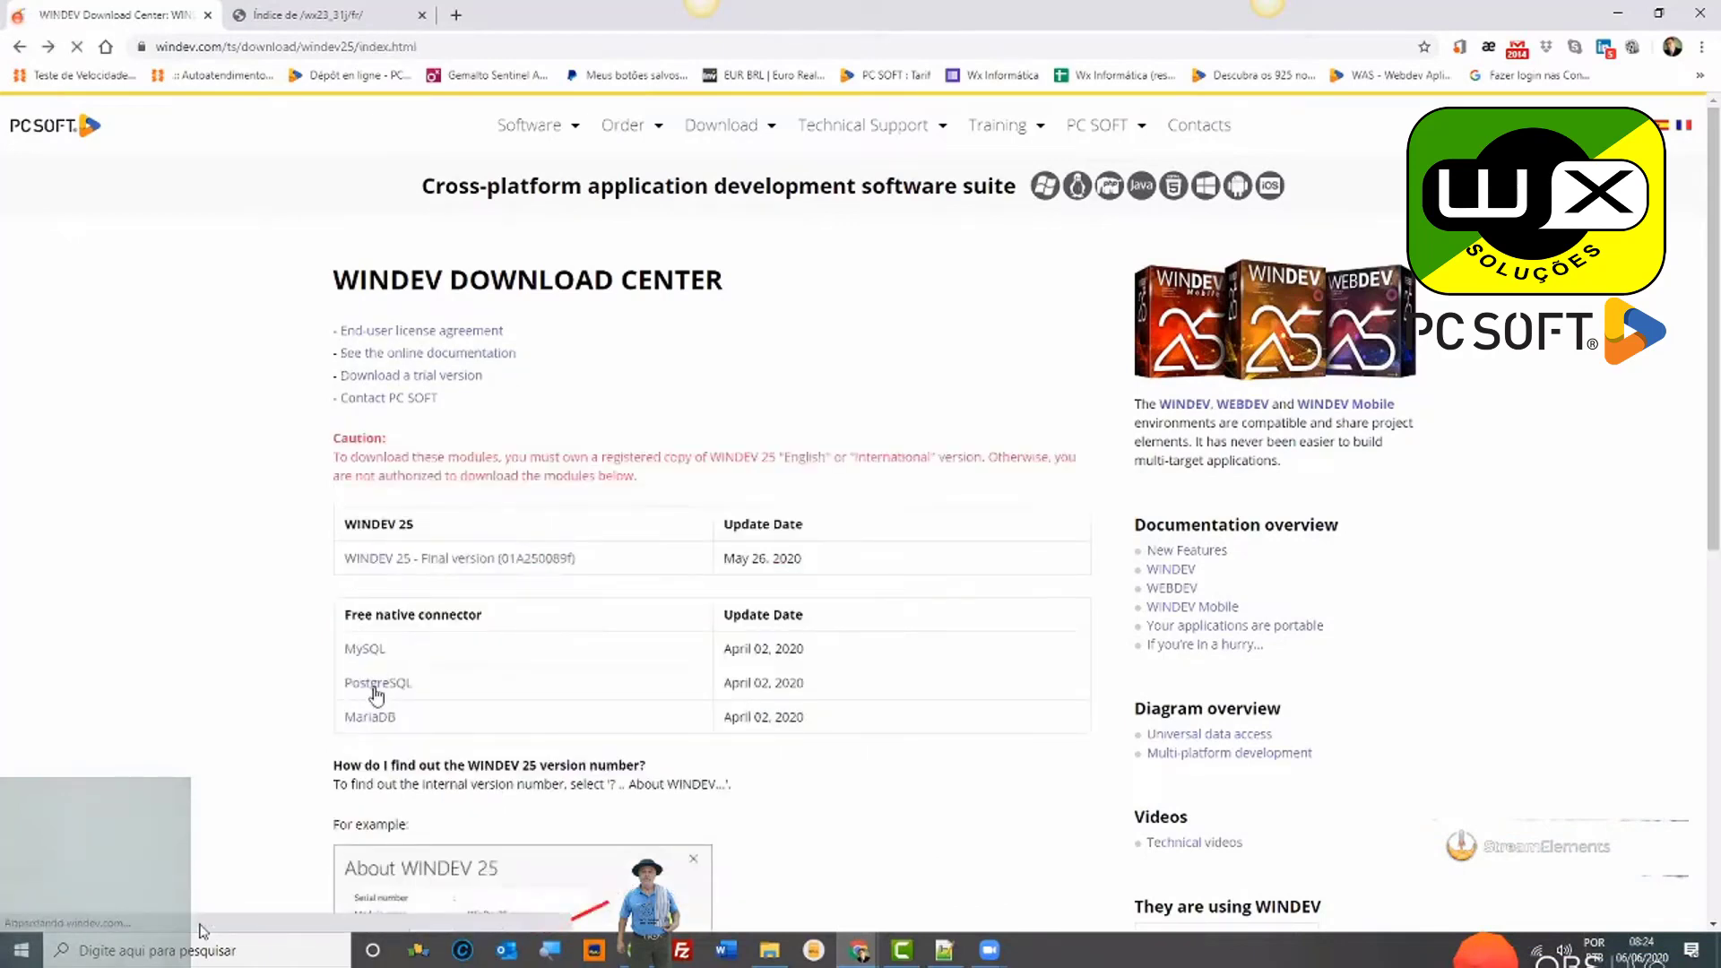
scroll(417, 664, down, 2)
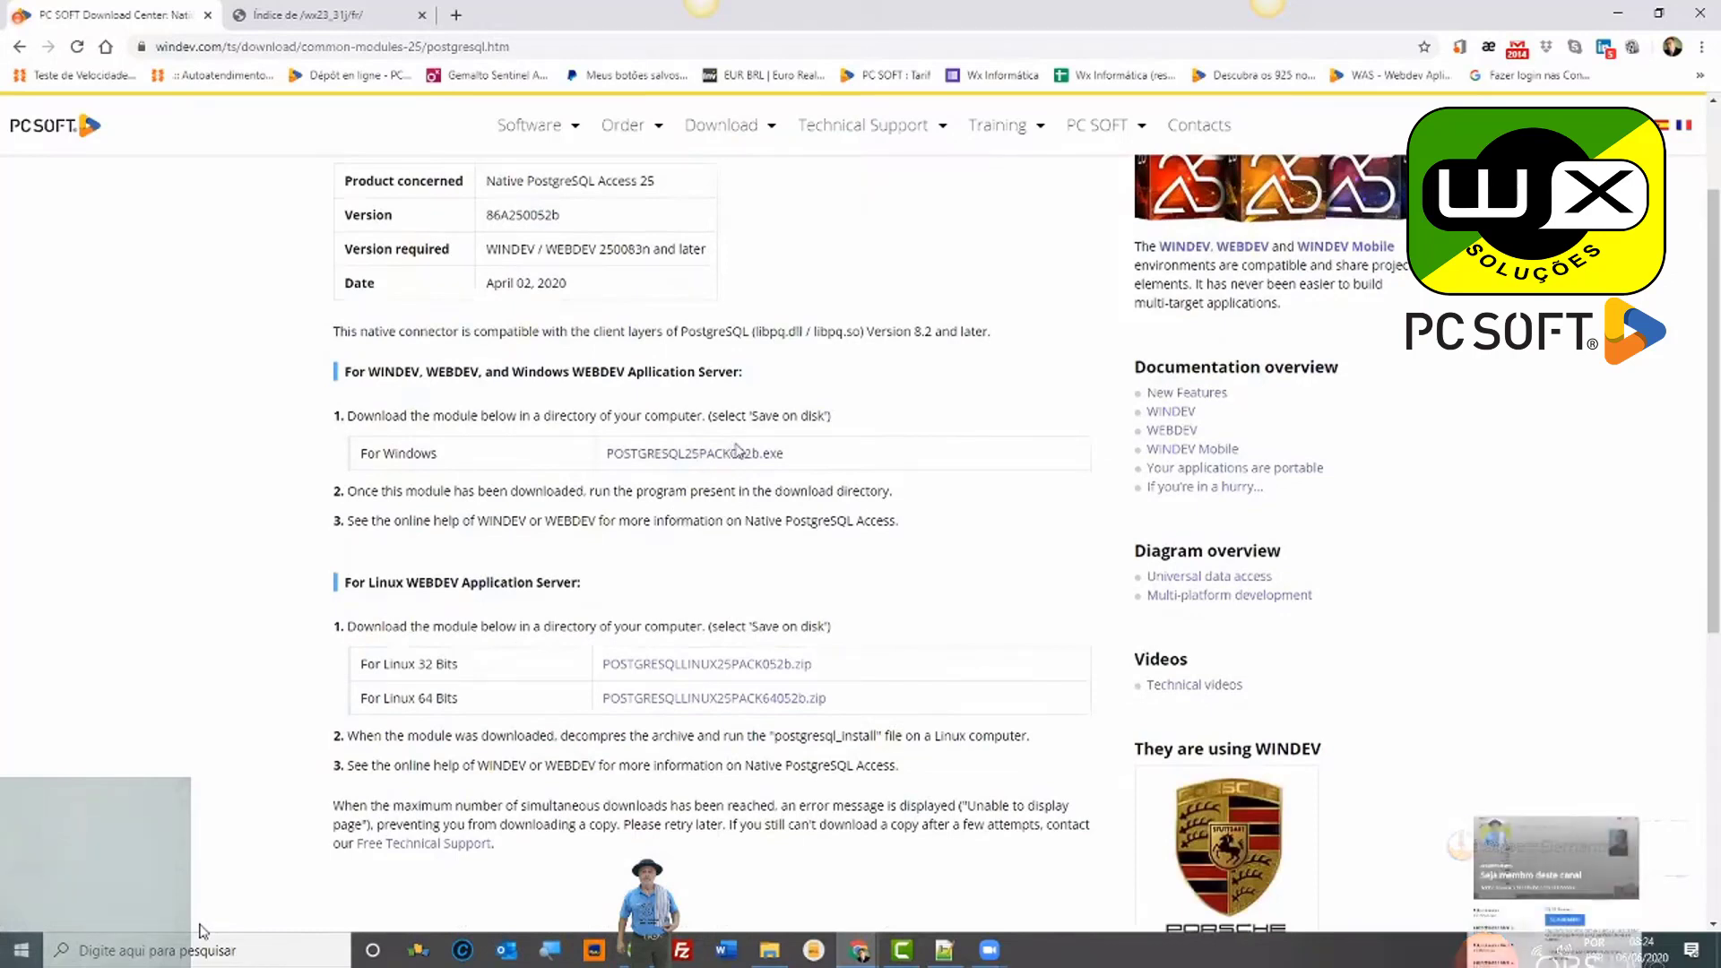
Step: Change the URL's version from 25 to 24 to load the PostgreSQL connector 24 page
click(421, 52)
click(419, 46)
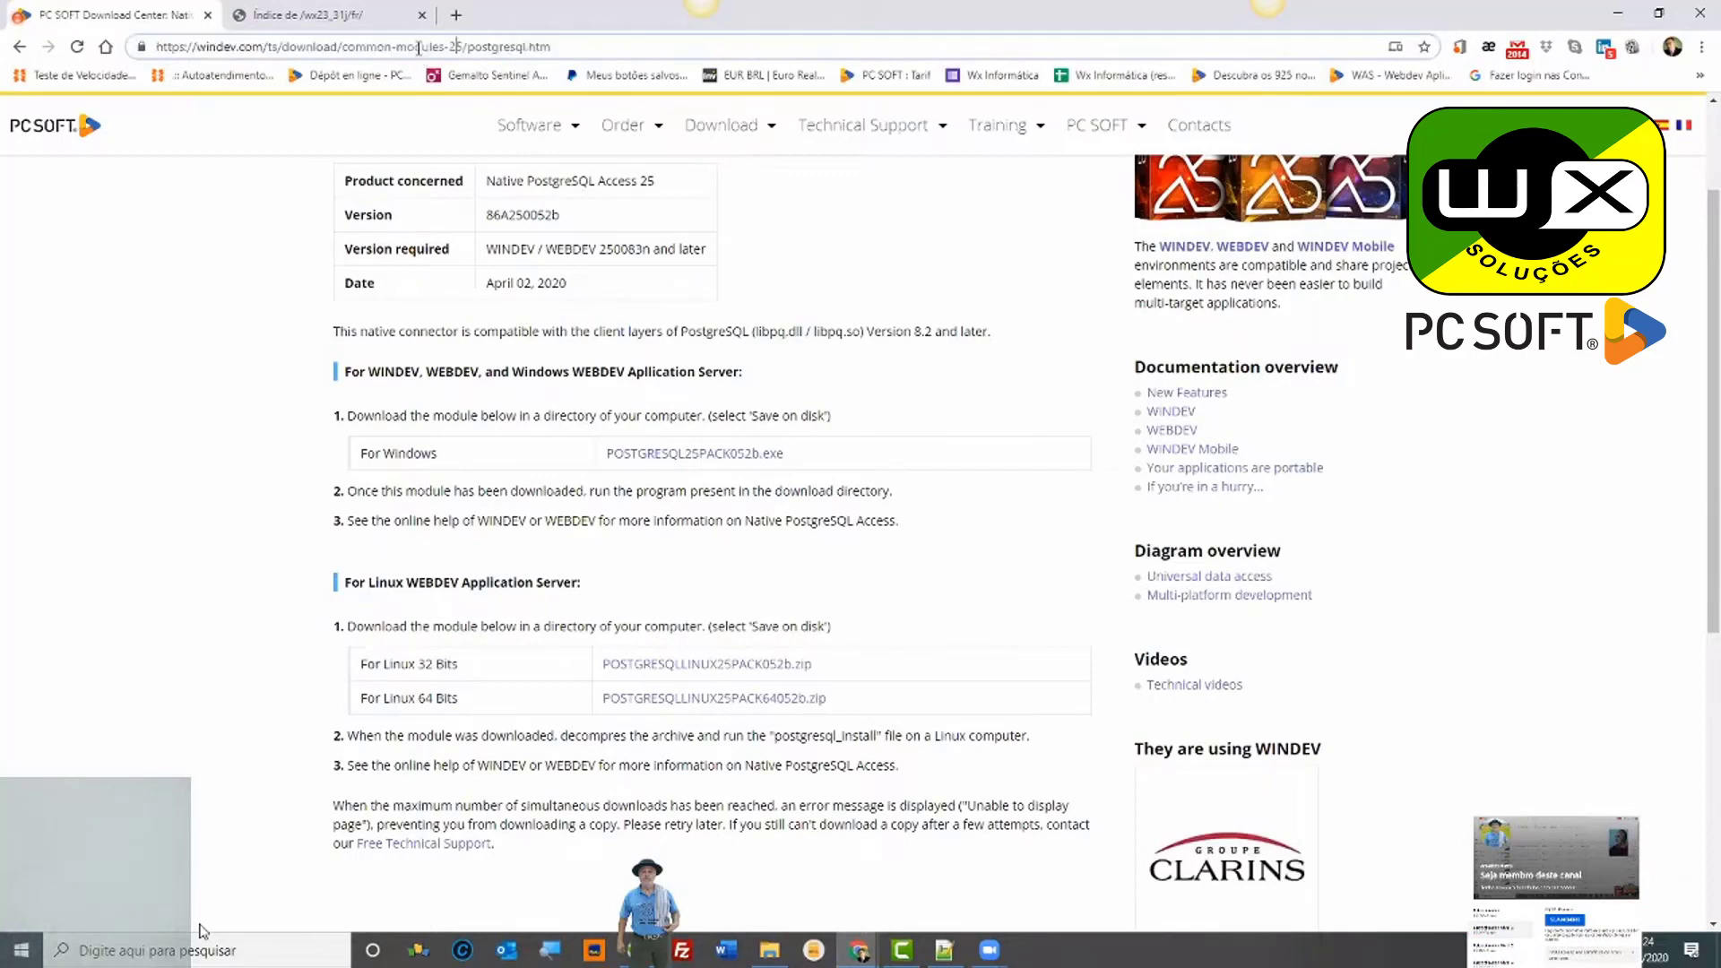
key(Delete)
text(4)
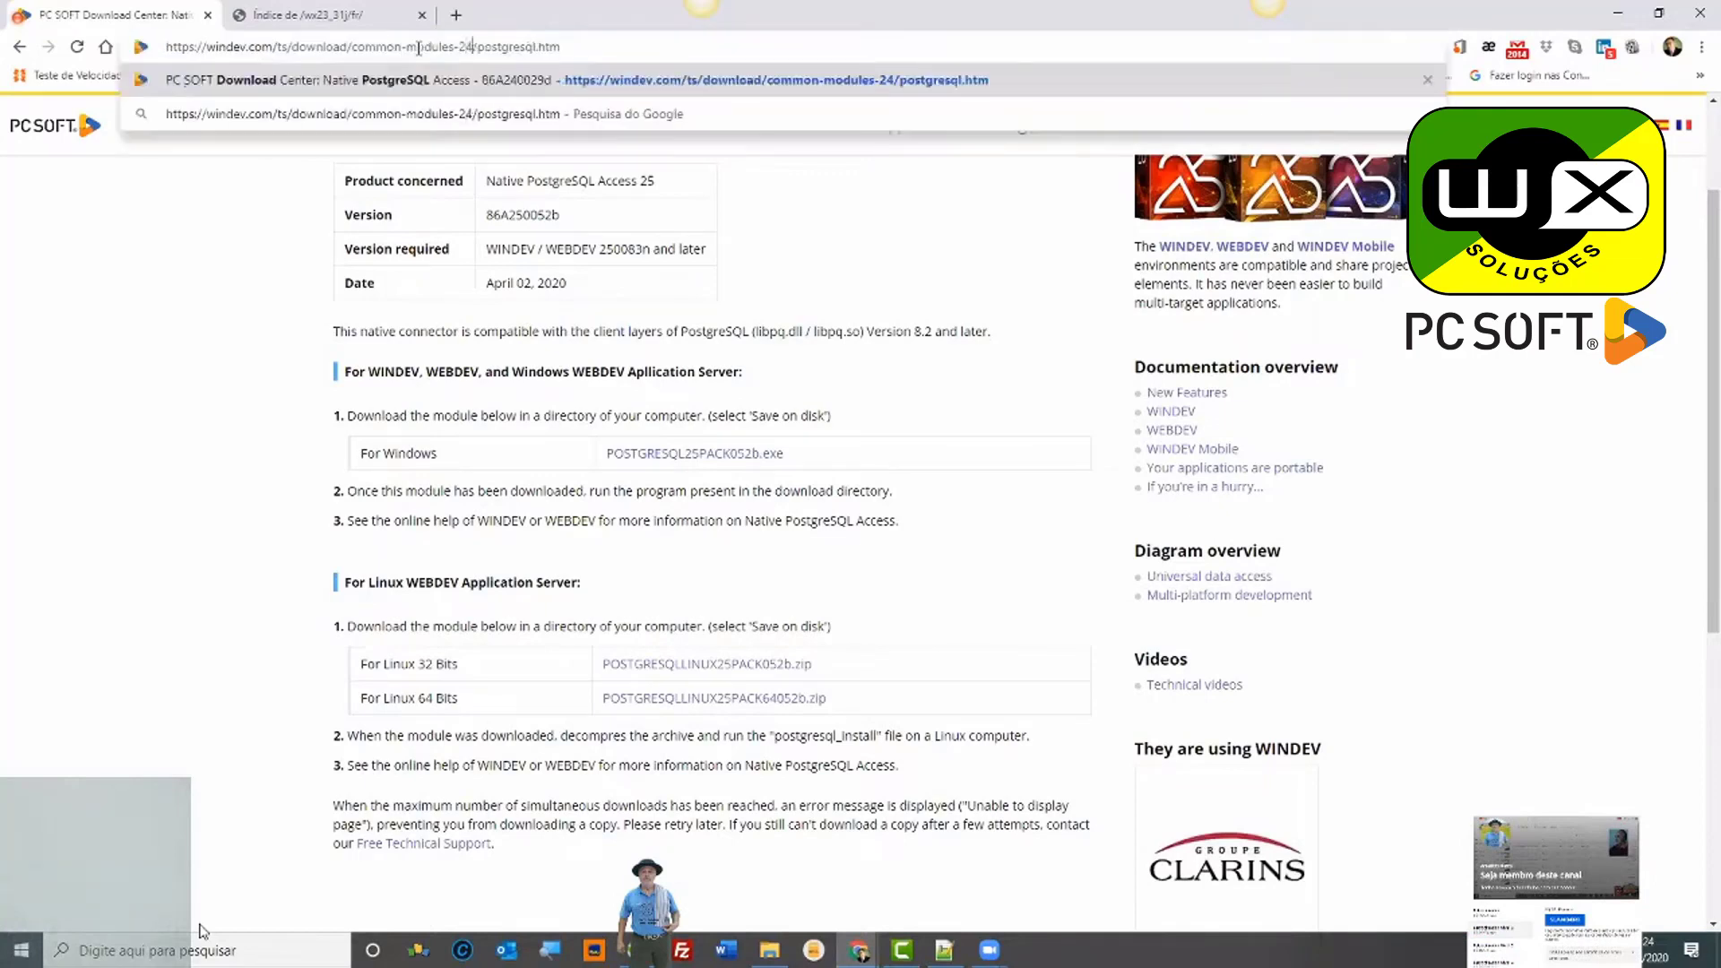
key(Return)
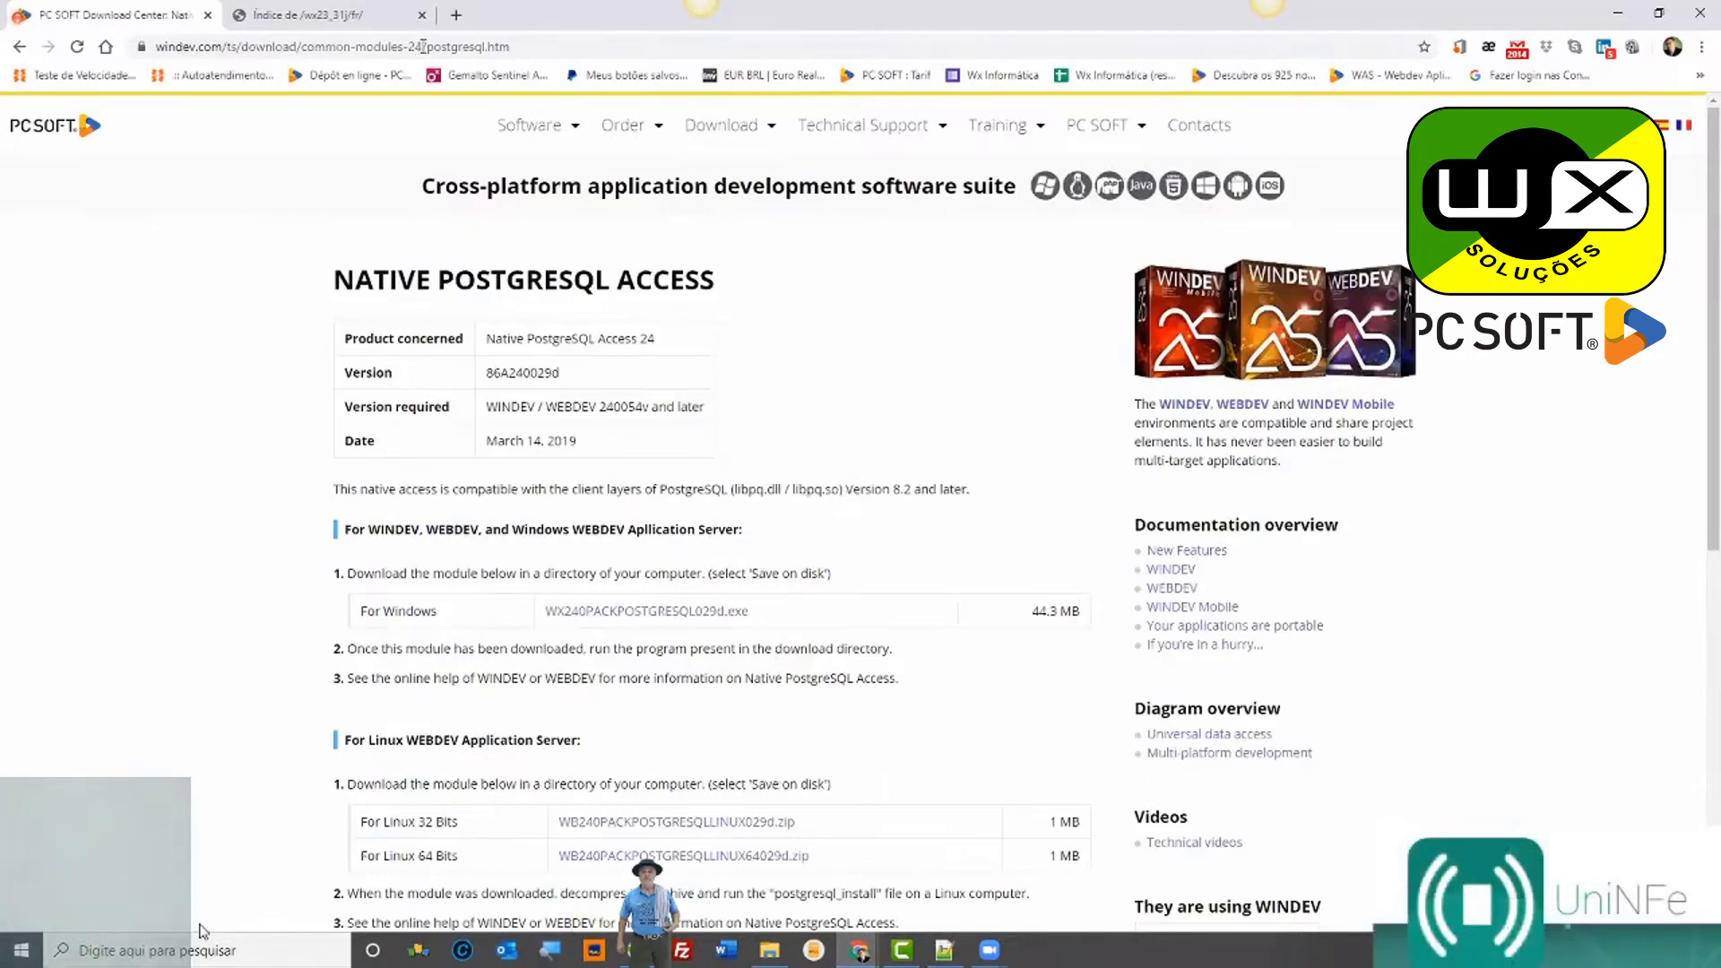
Step: Change the URL's version from 24 to 23 to load the PostgreSQL connector 23 page
click(424, 45)
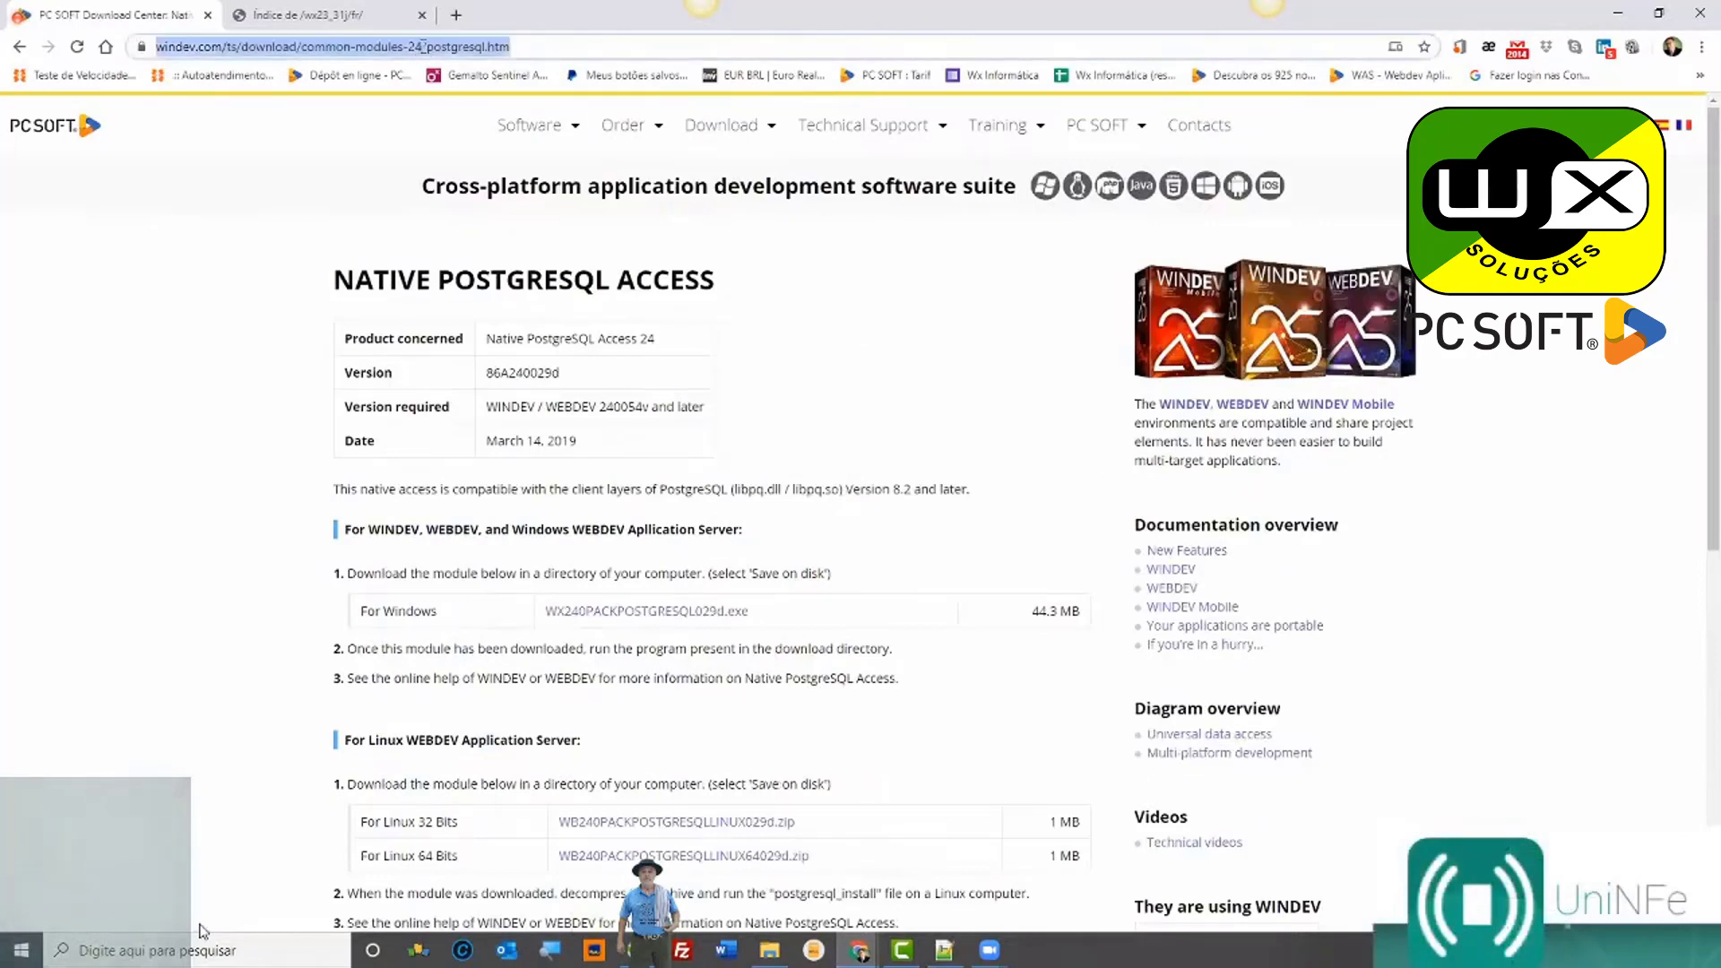
click(423, 46)
key(BackSpace)
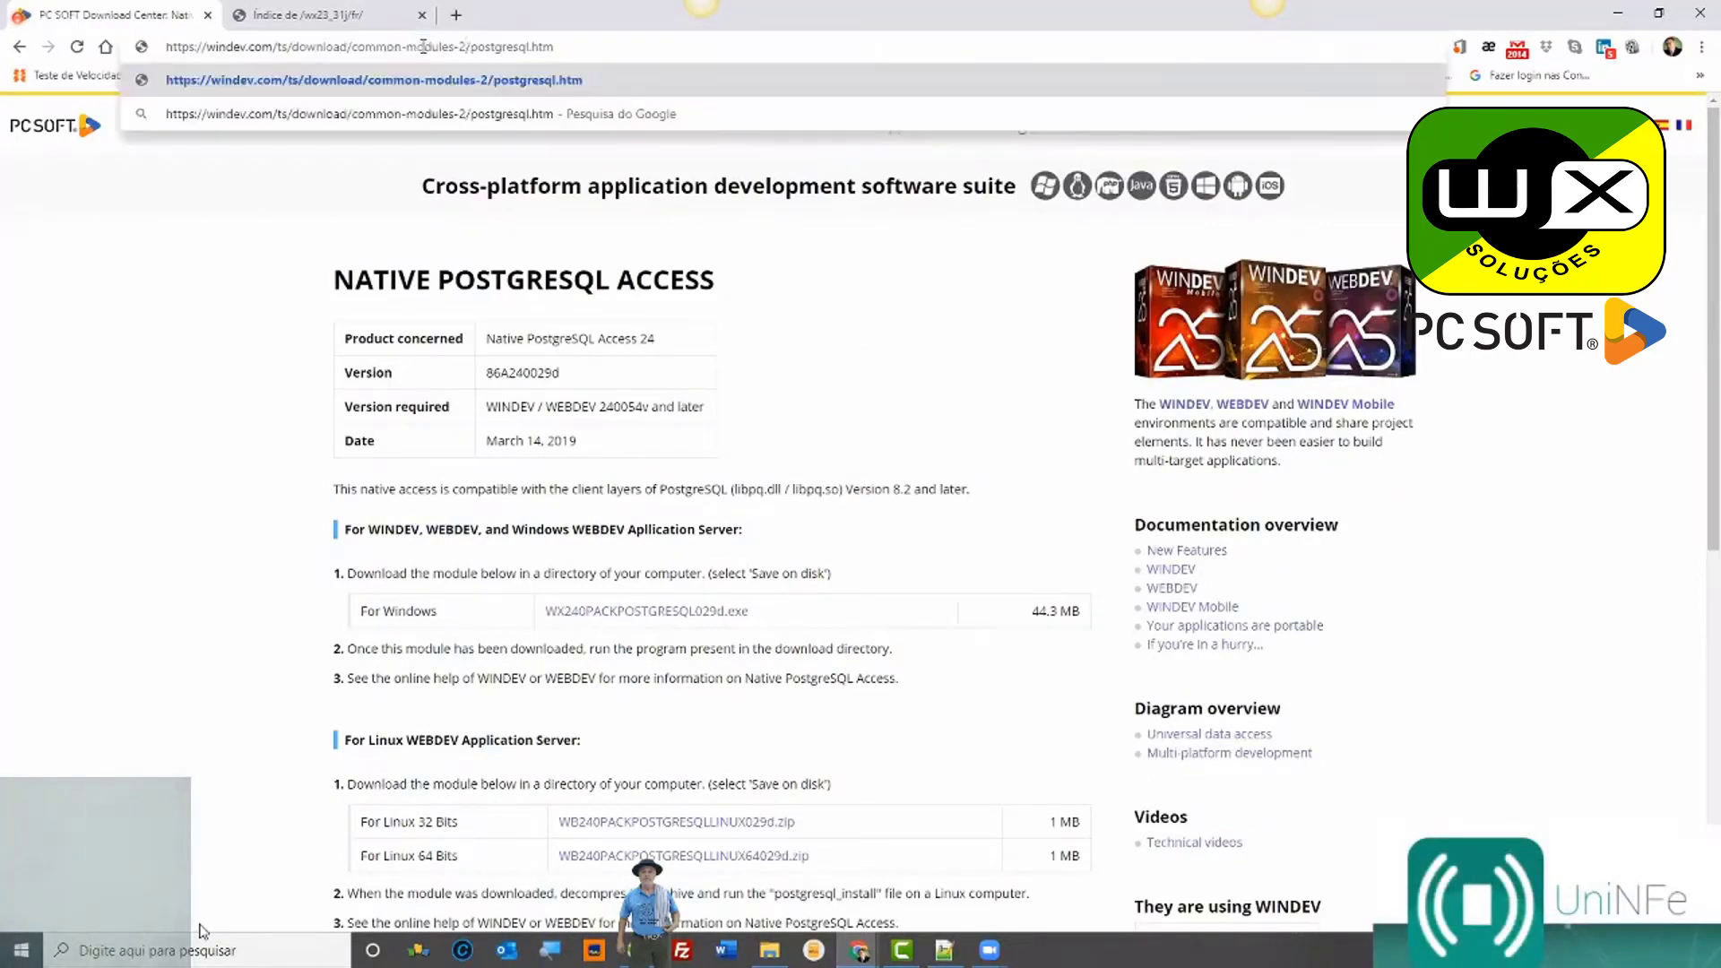
text(3)
key(Return)
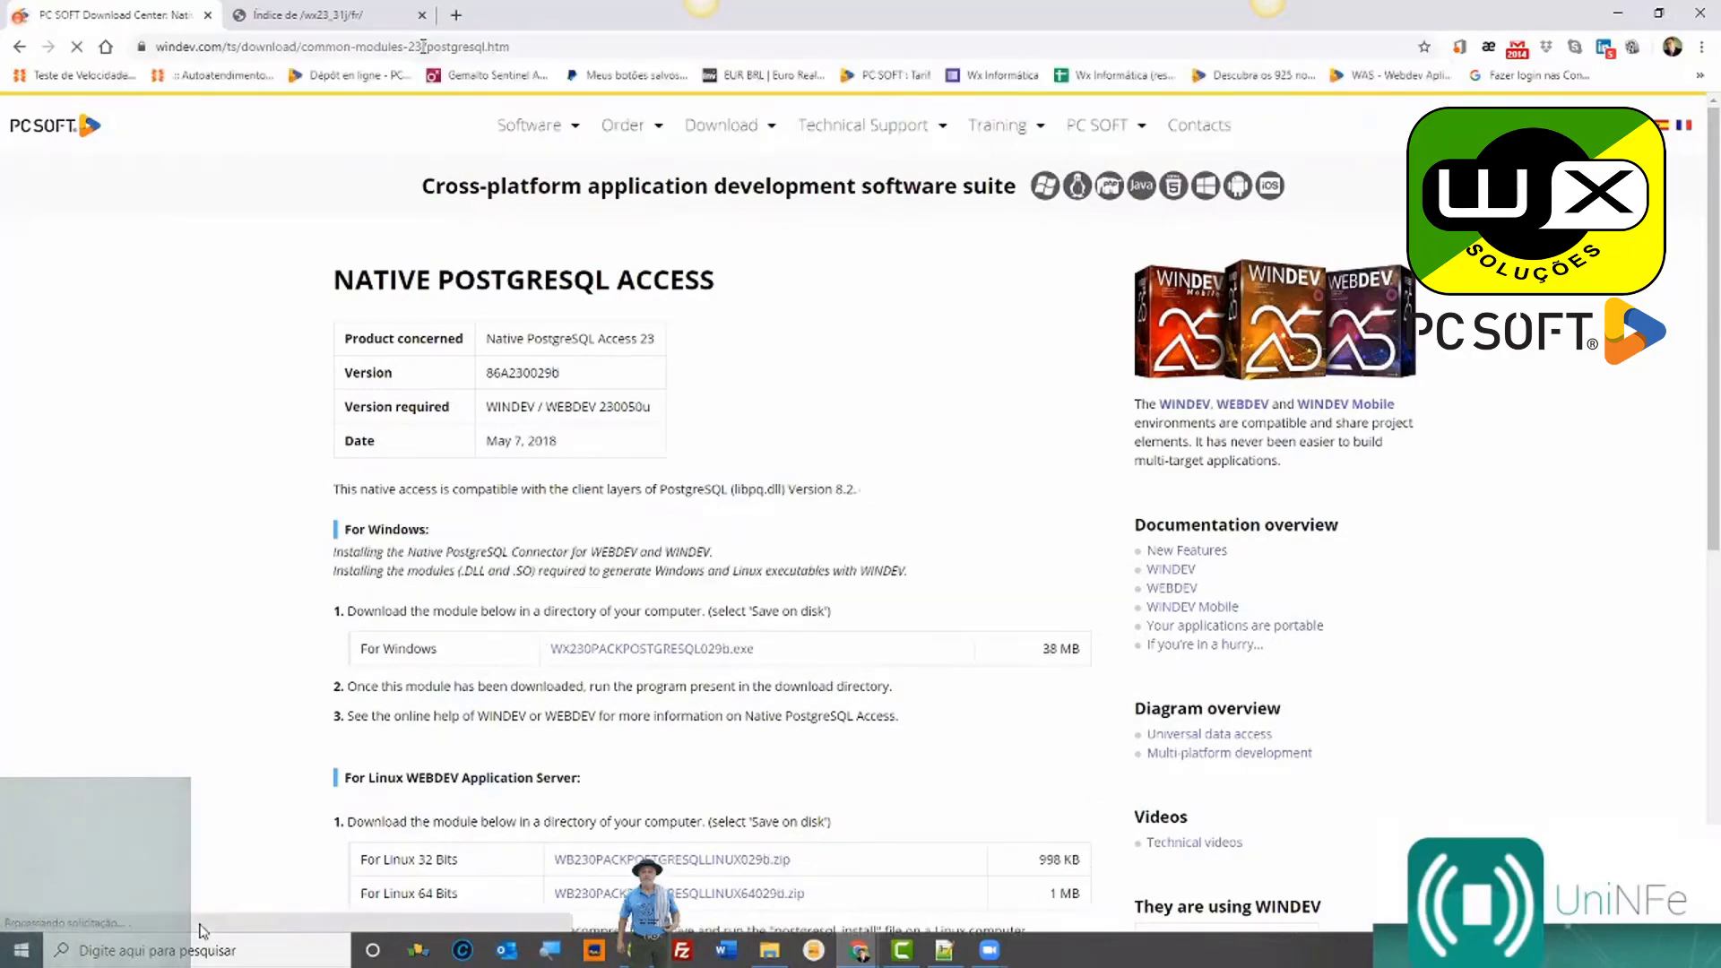